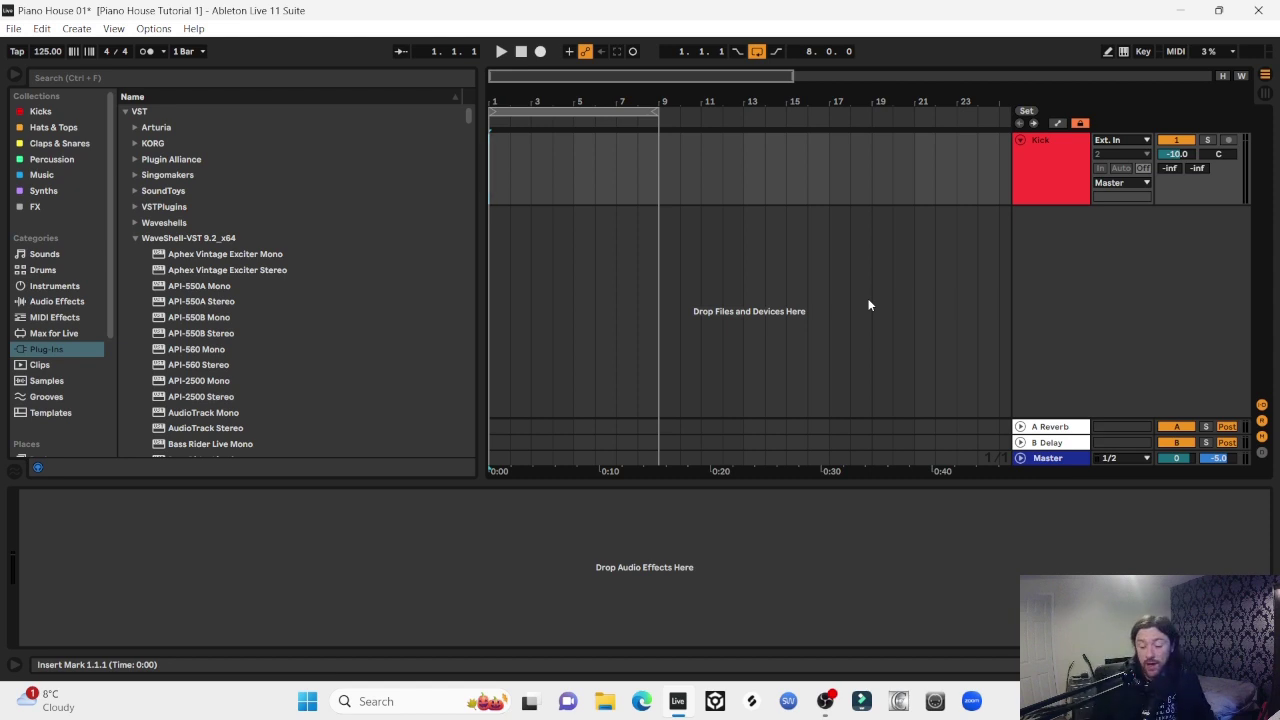
Browse the music sample pack folder in Places down to Samples, Drum Hits, Kicks
scroll(60, 350, down, 5)
click(63, 432)
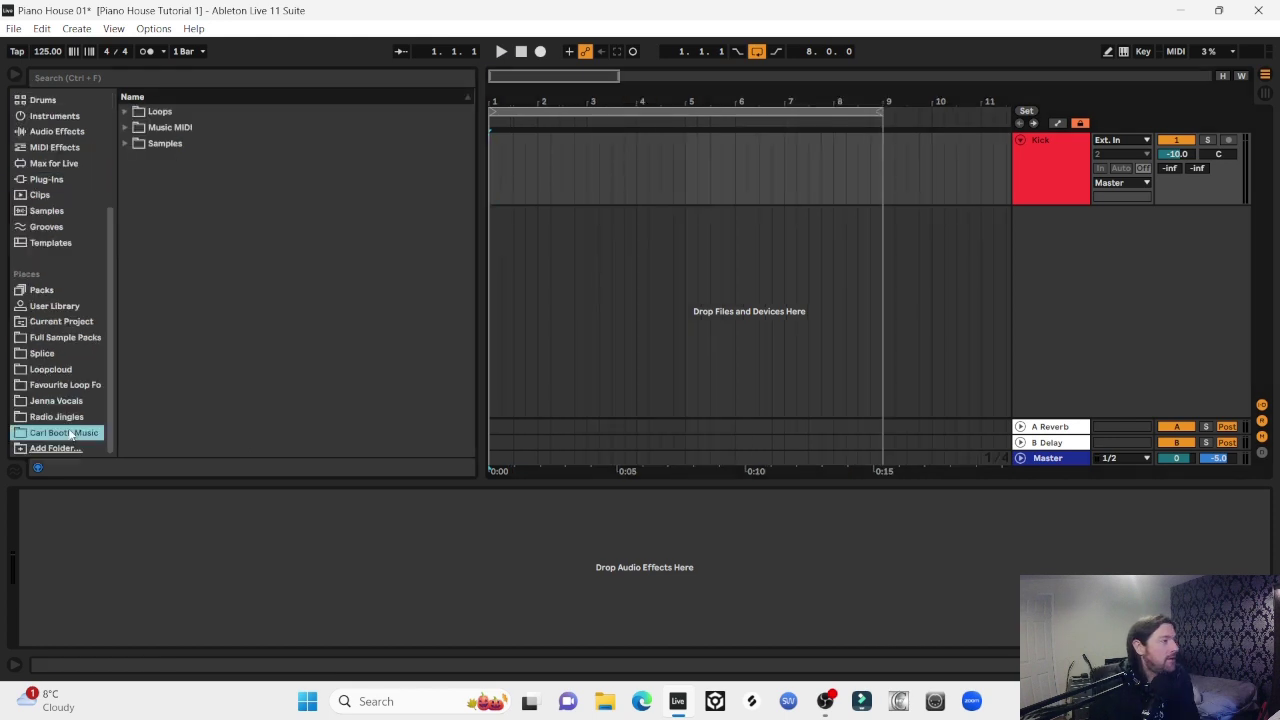
click(123, 144)
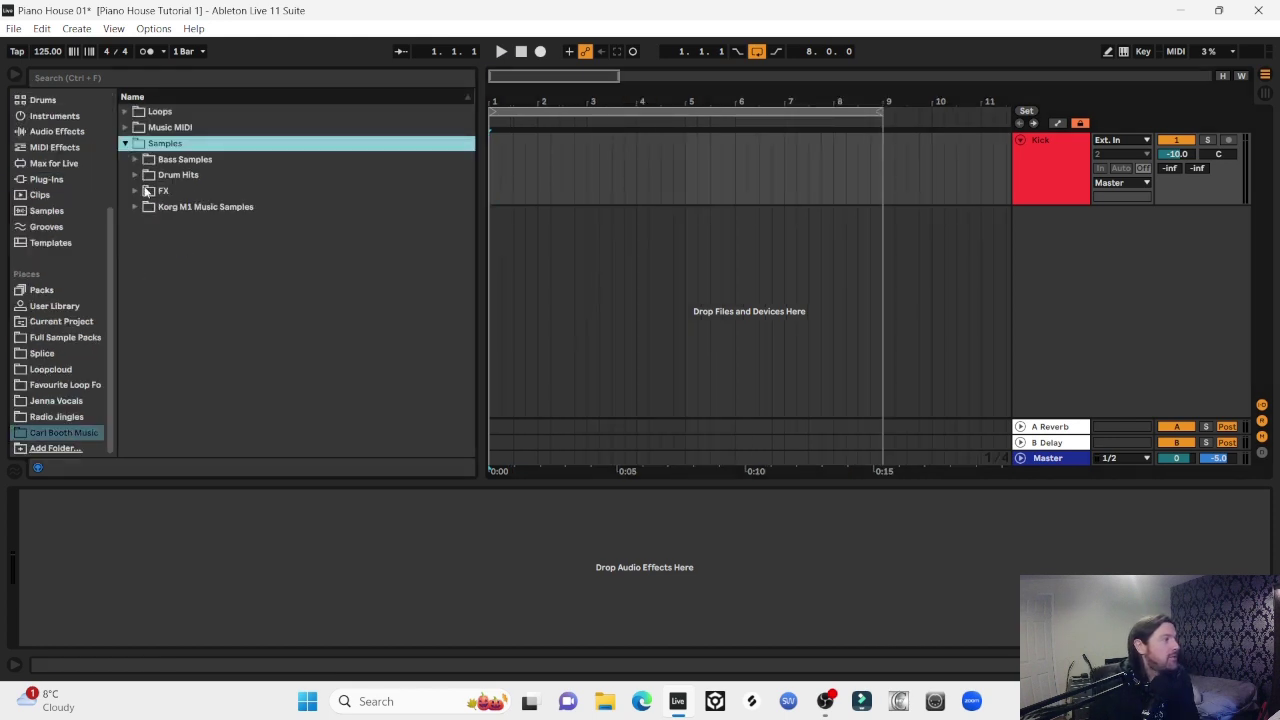
click(134, 175)
click(145, 222)
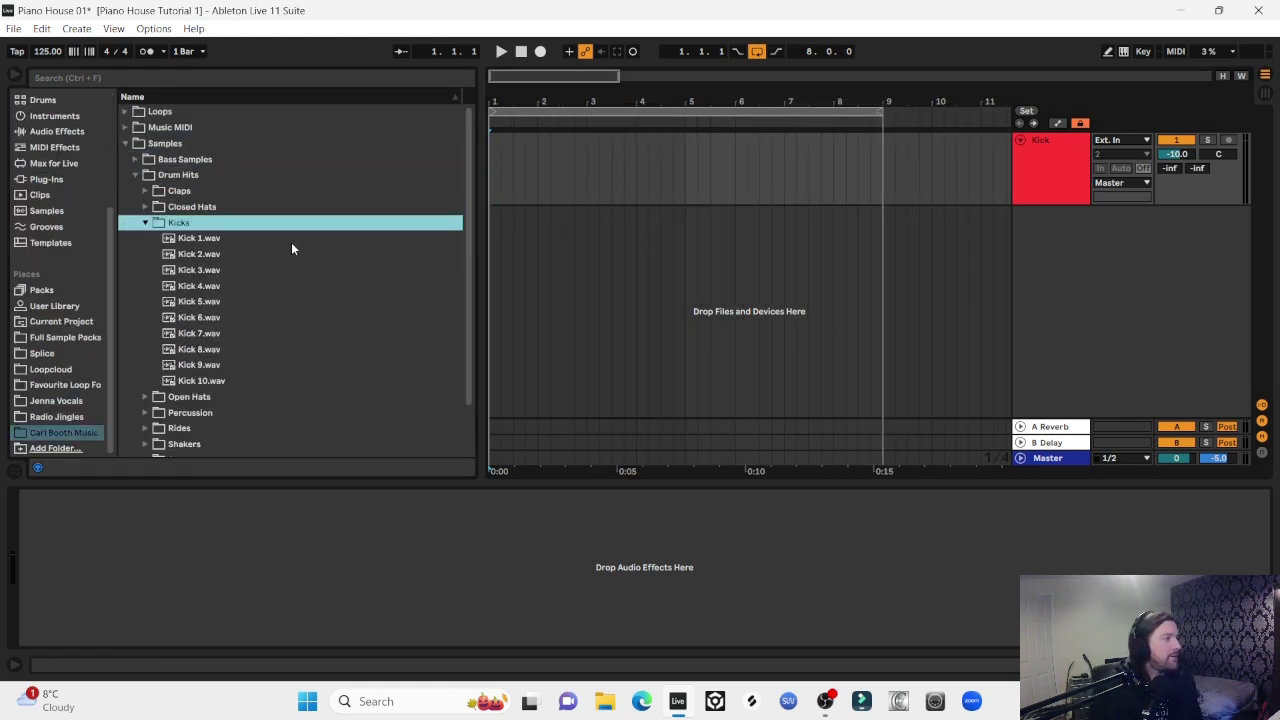
Audition the first kicks and place Kick 1, Kick 3 and Kick 4 on the Kick track at 1.1.1, 1.3.1 and 2.1.1
click(222, 240)
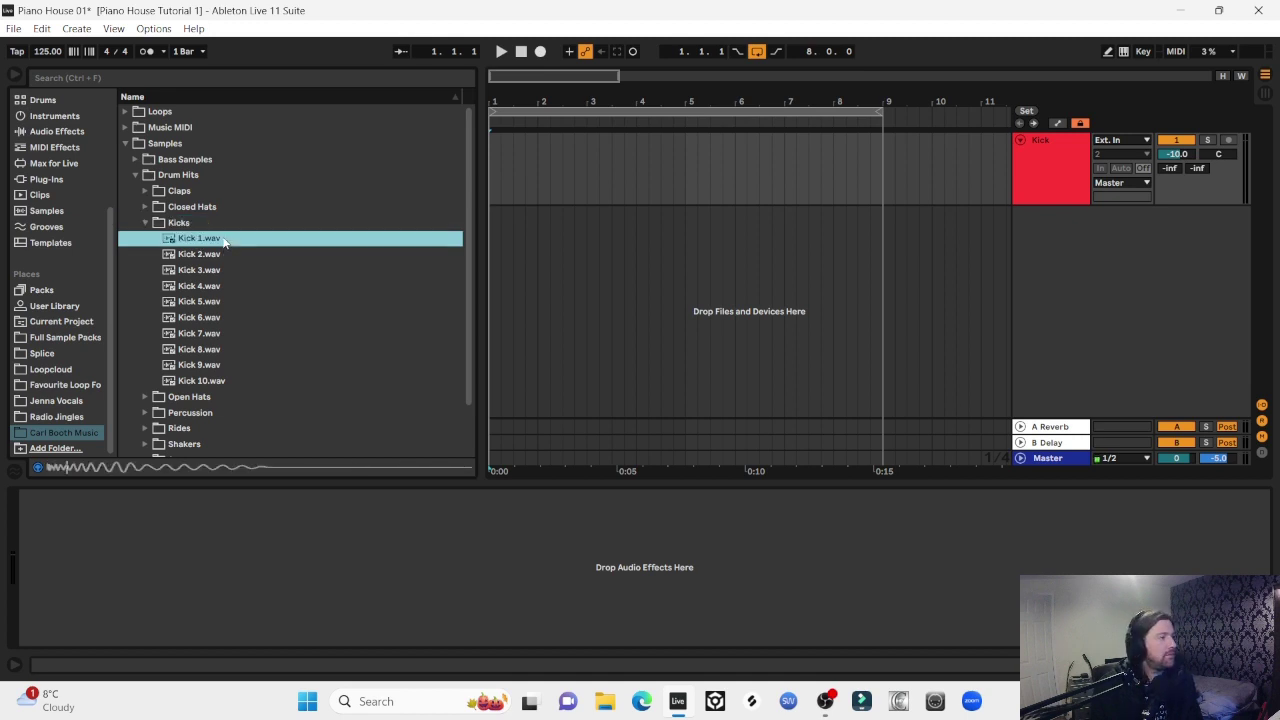
click(210, 255)
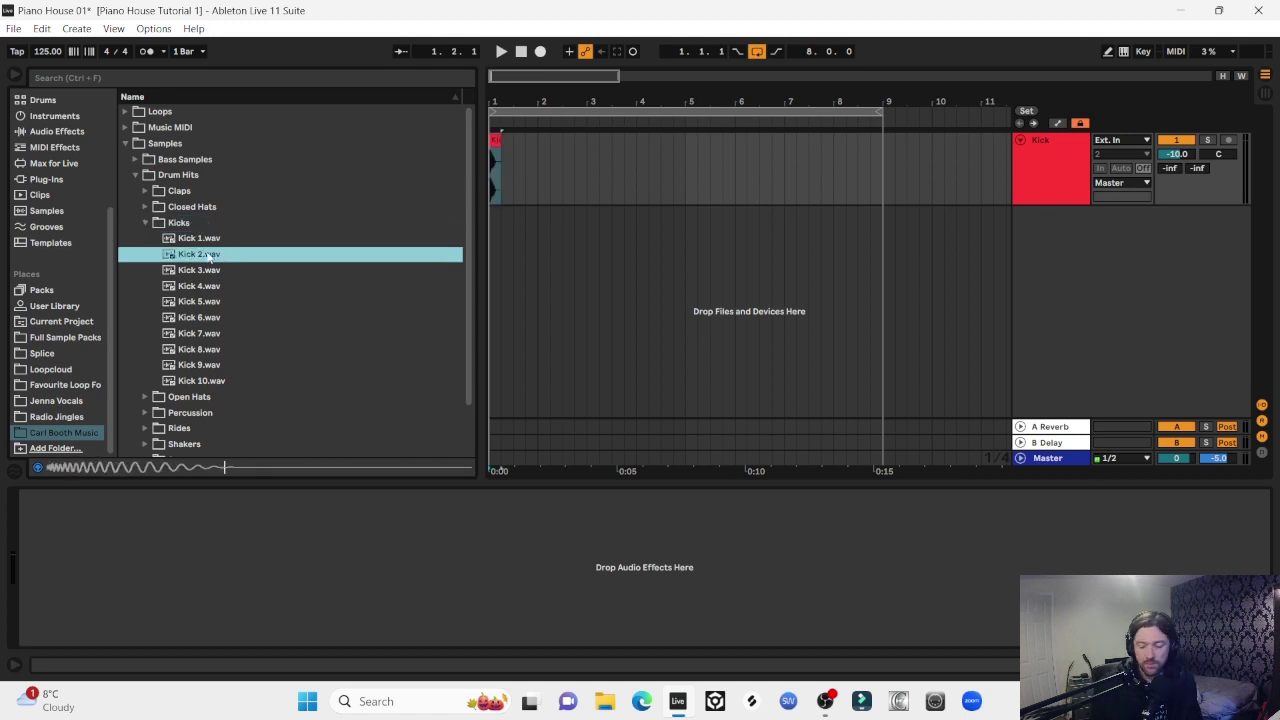
key(Down)
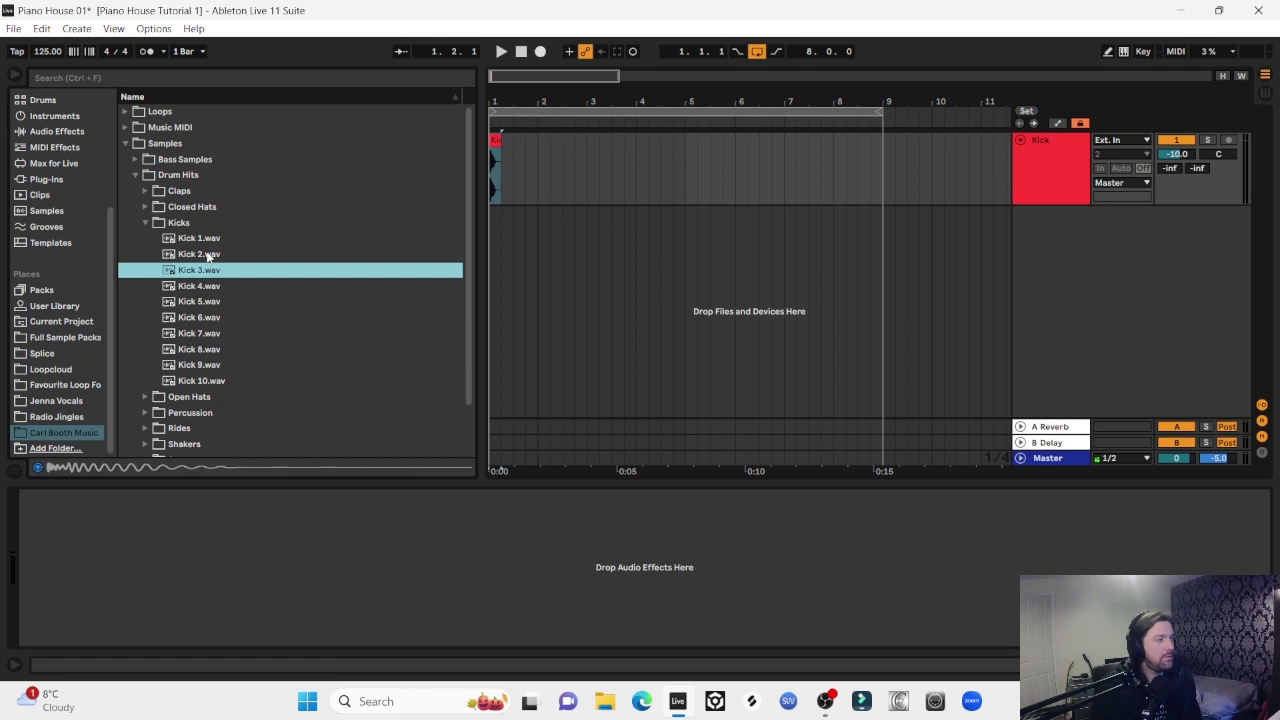
drag(201, 274, 517, 167)
click(205, 287)
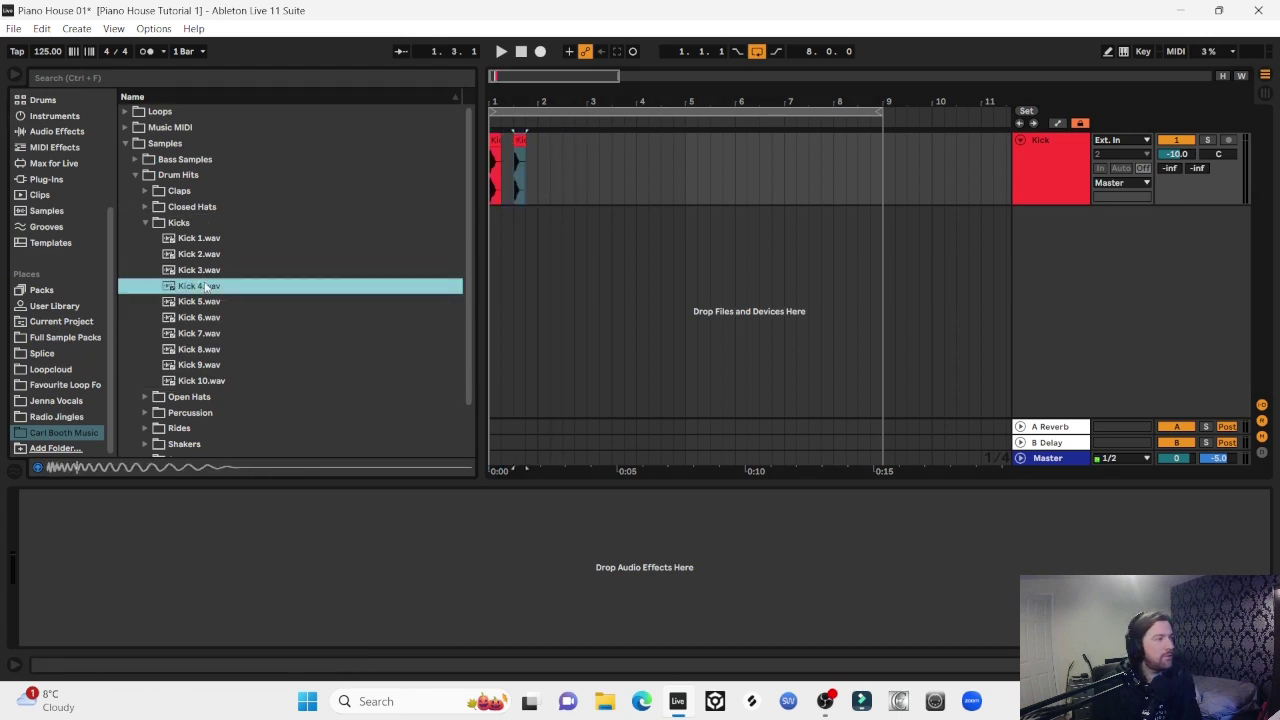
drag(189, 285, 542, 167)
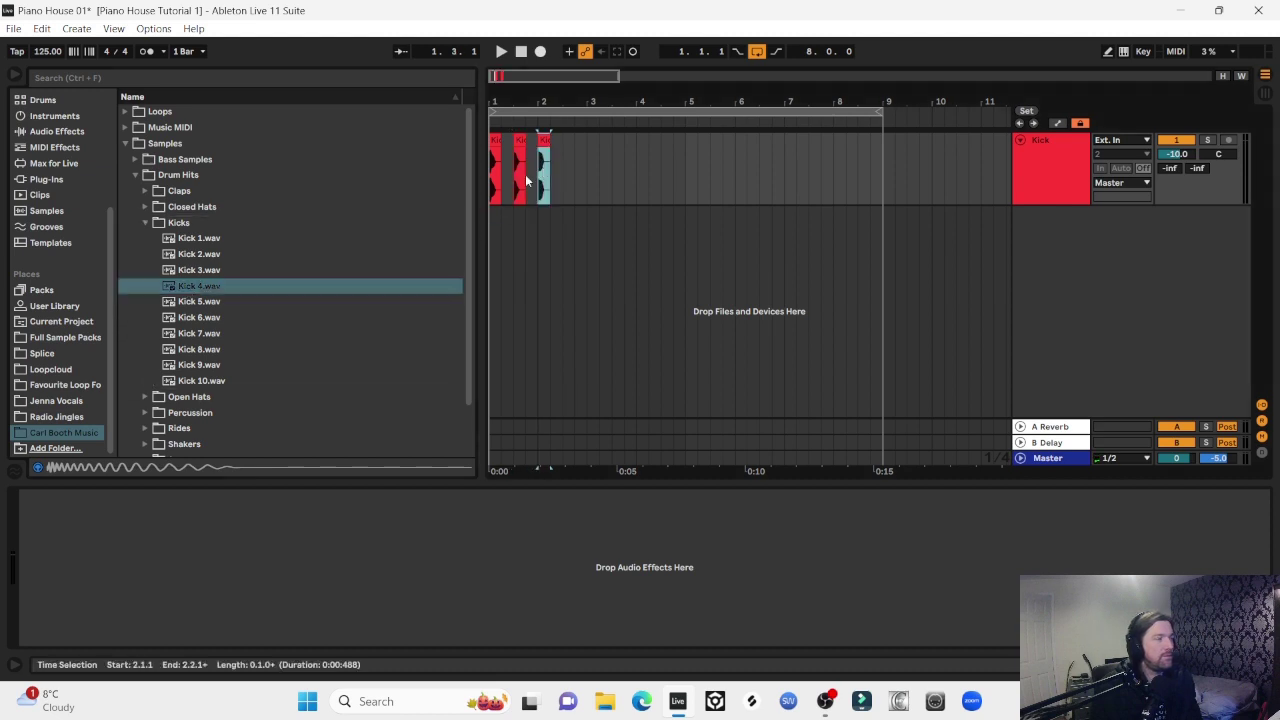
Audition Kick 5 through Kick 9 and place Kick 8 on the Kick track at 2.3.1
click(205, 303)
key(Down)
key(Down)
key(Down)
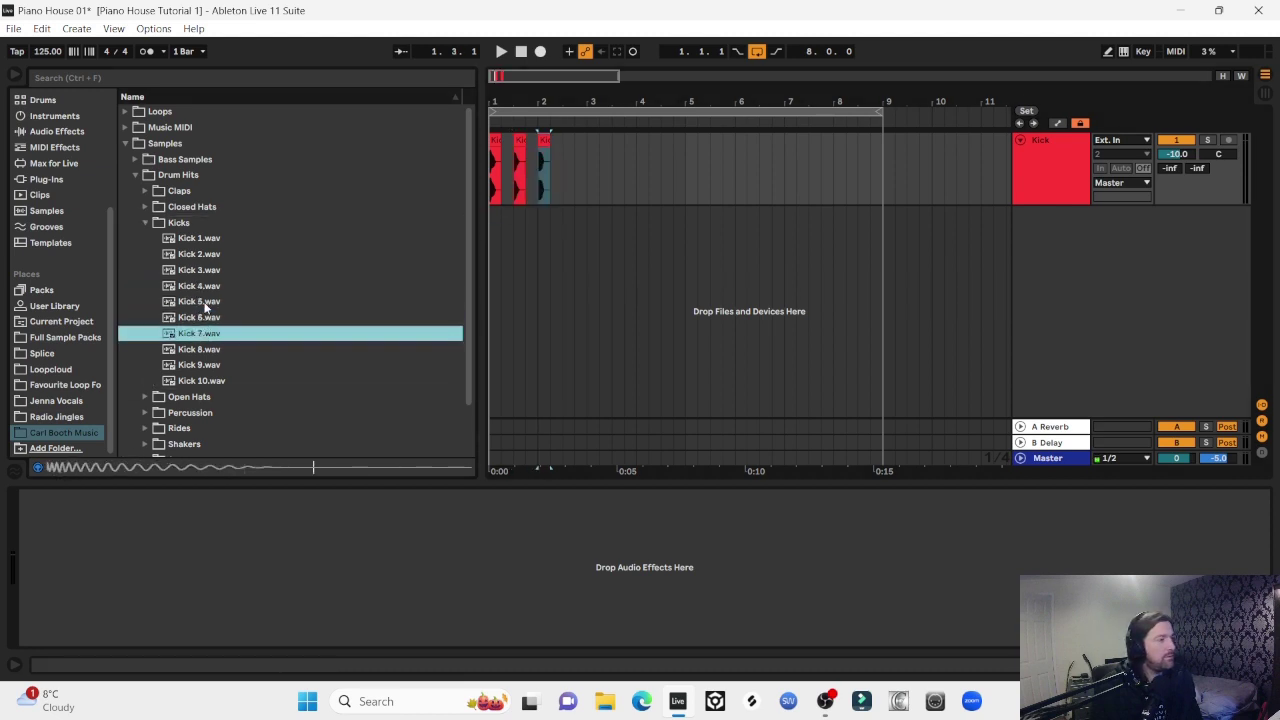
key(Down)
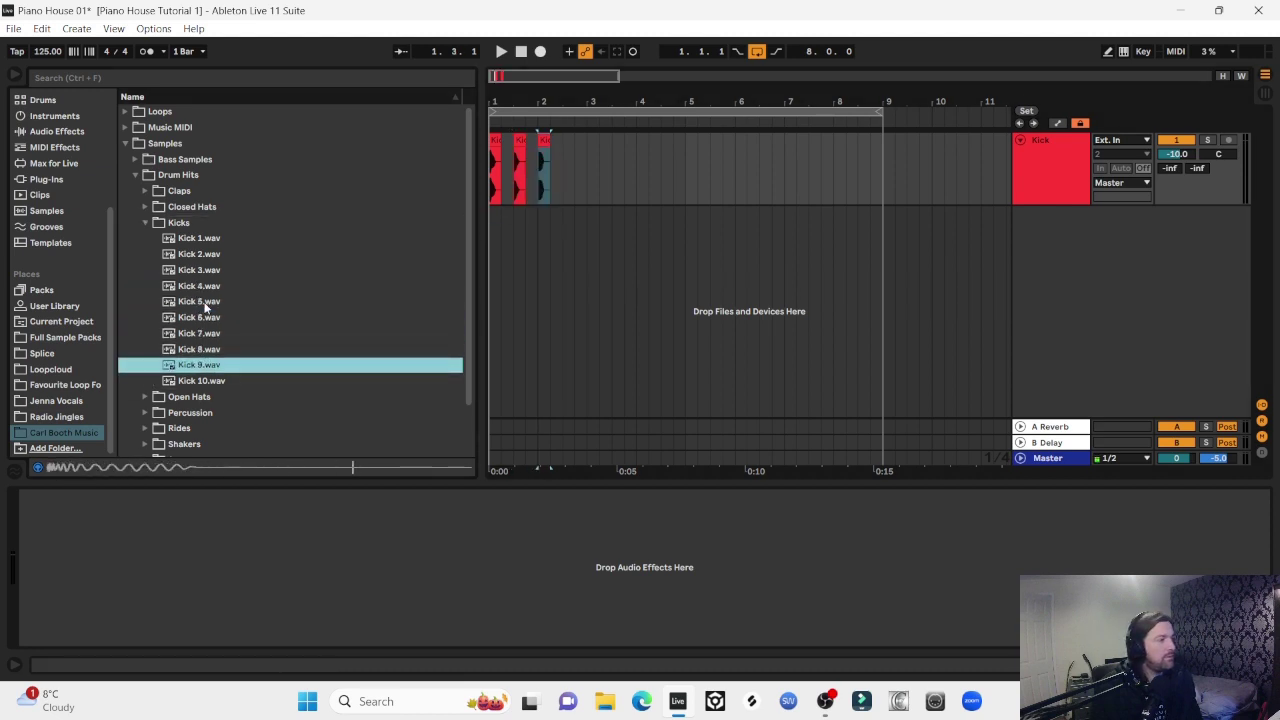
key(Up)
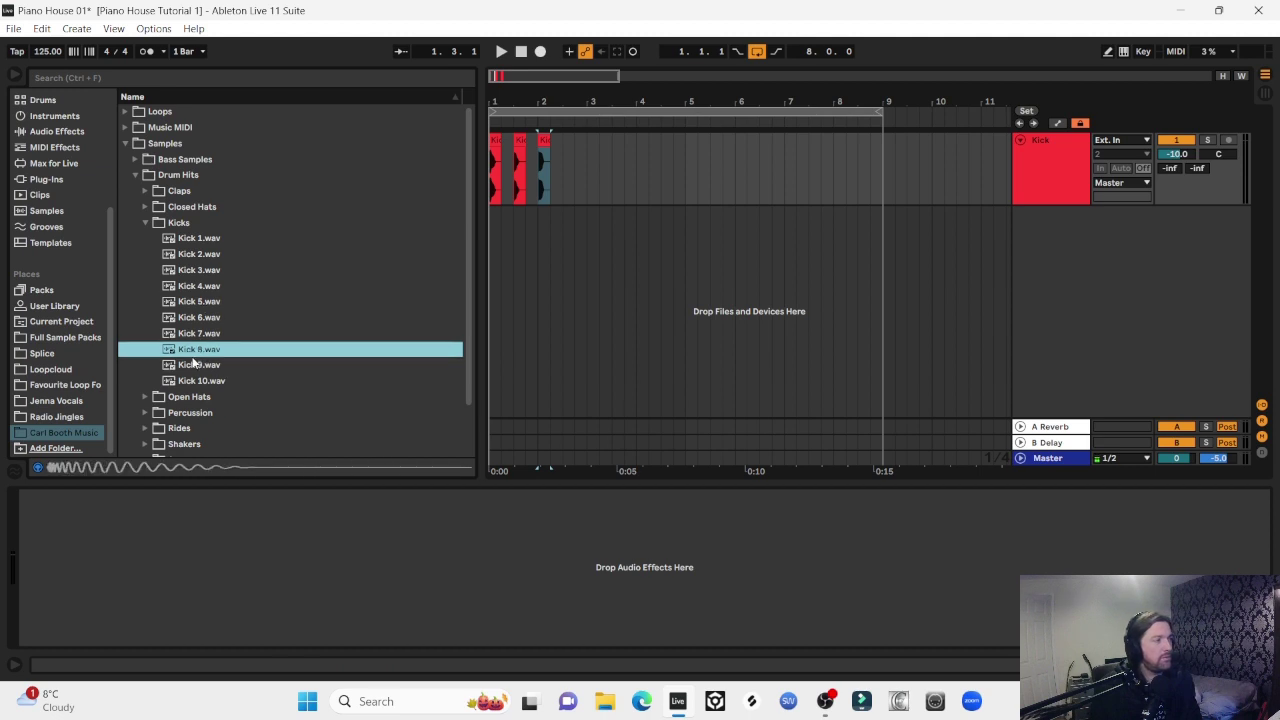
drag(193, 355, 567, 160)
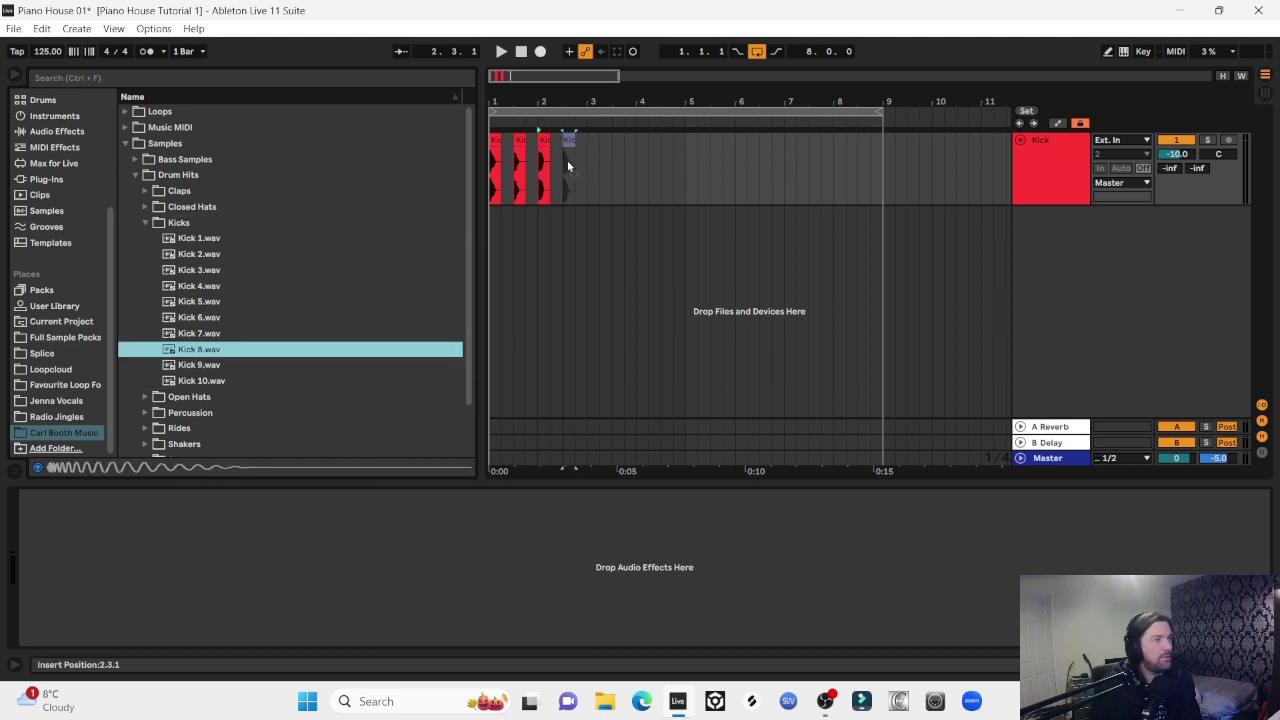
Audition Kick 9 and Kick 10, and play back the kick candidates placed on the Kick track to compare them
click(193, 364)
key(Down)
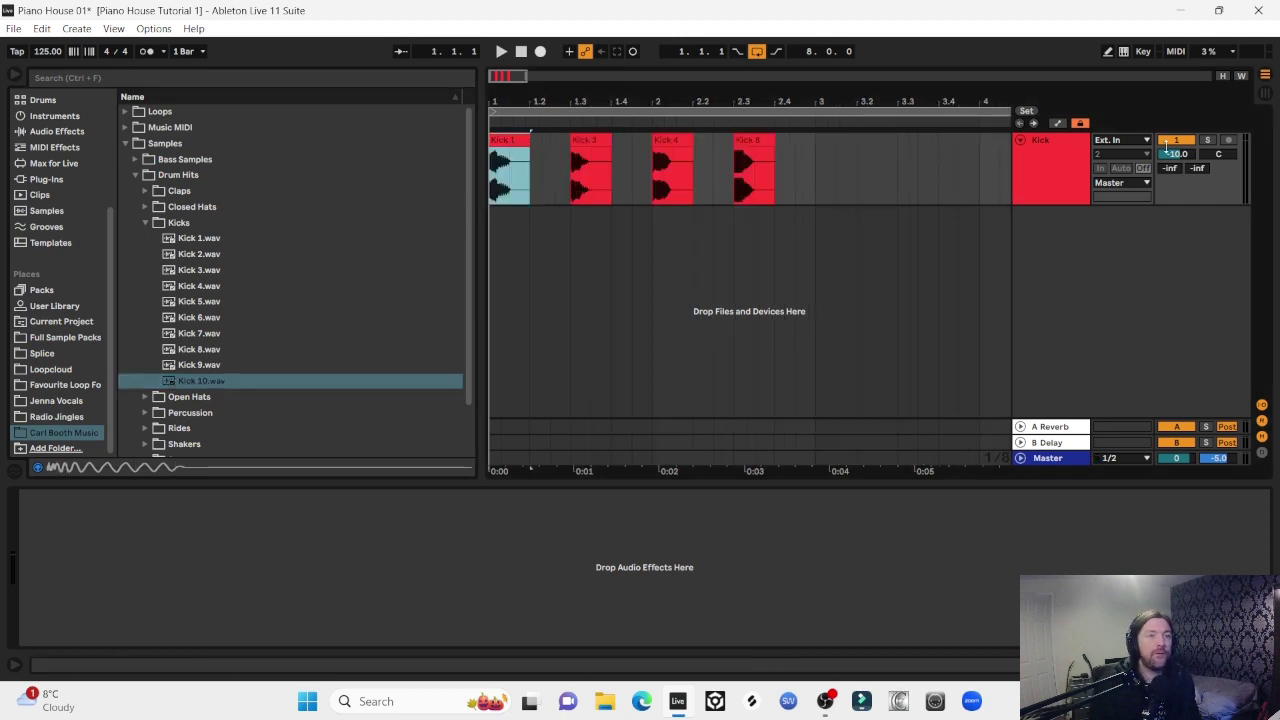
key(space)
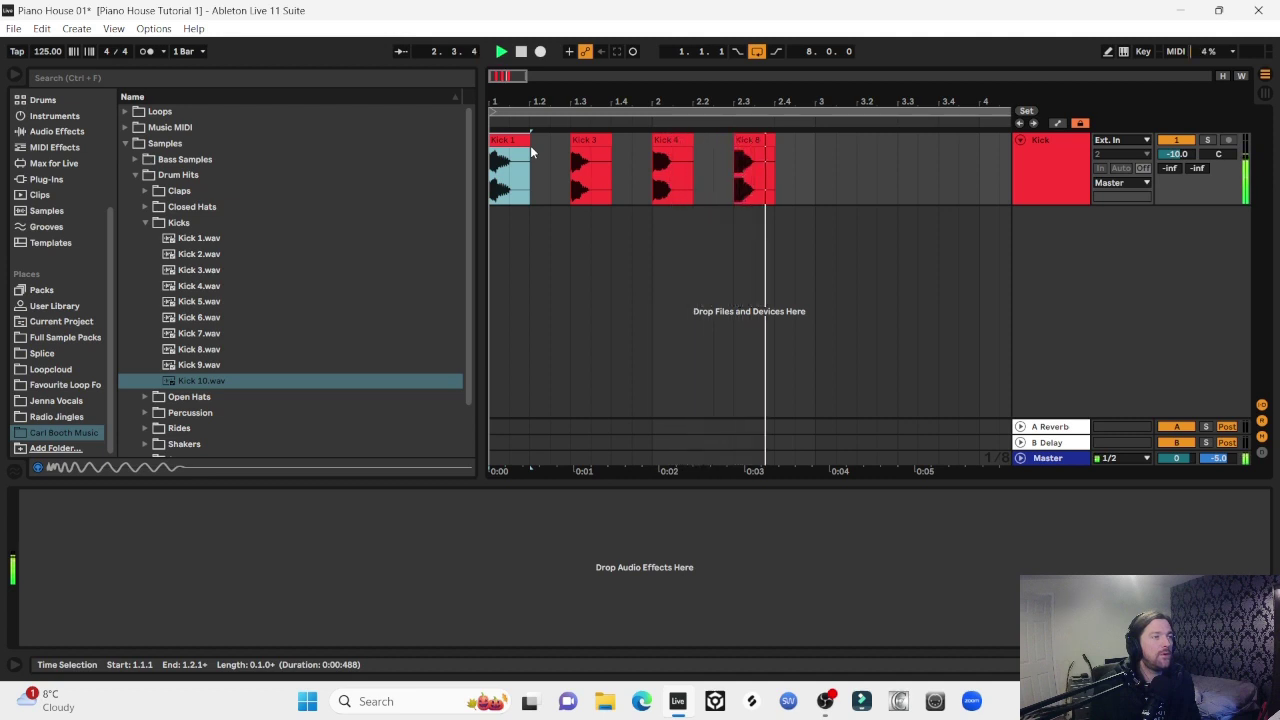
key(space)
drag(803, 149, 543, 168)
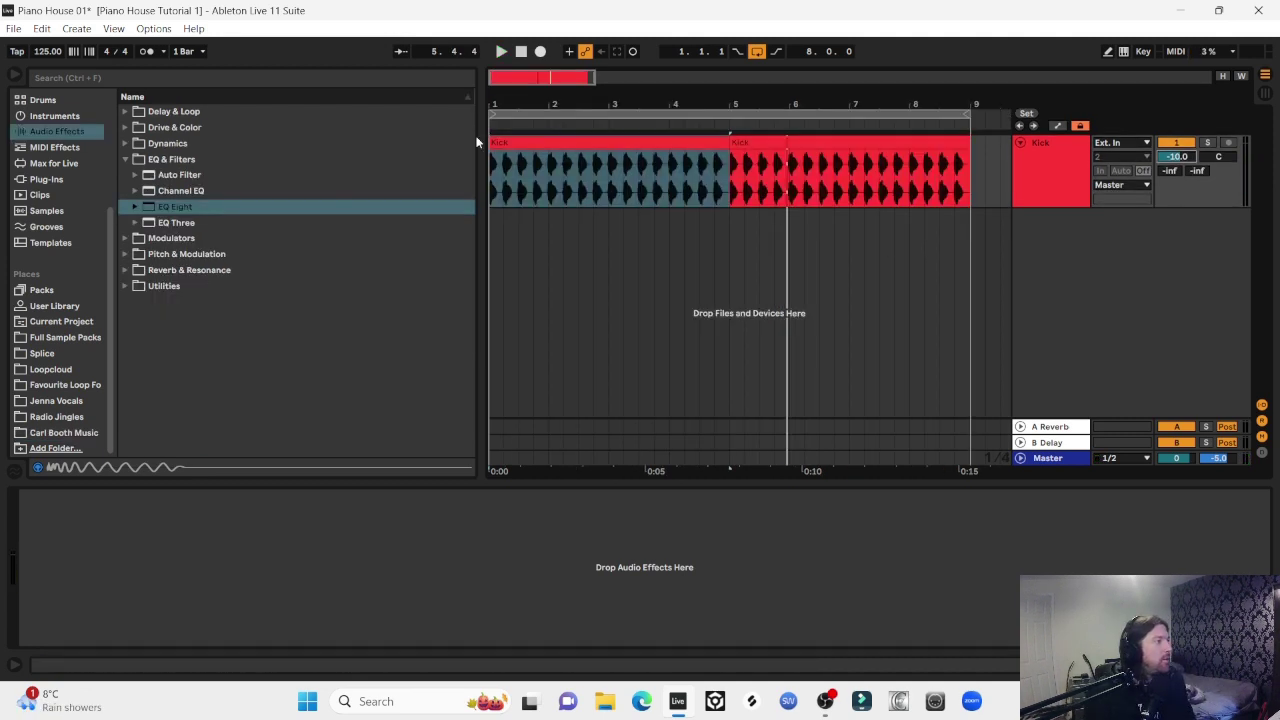
Add EQ Eight to the Kick track and switch off band 8, the high-cut filter
drag(192, 207, 606, 177)
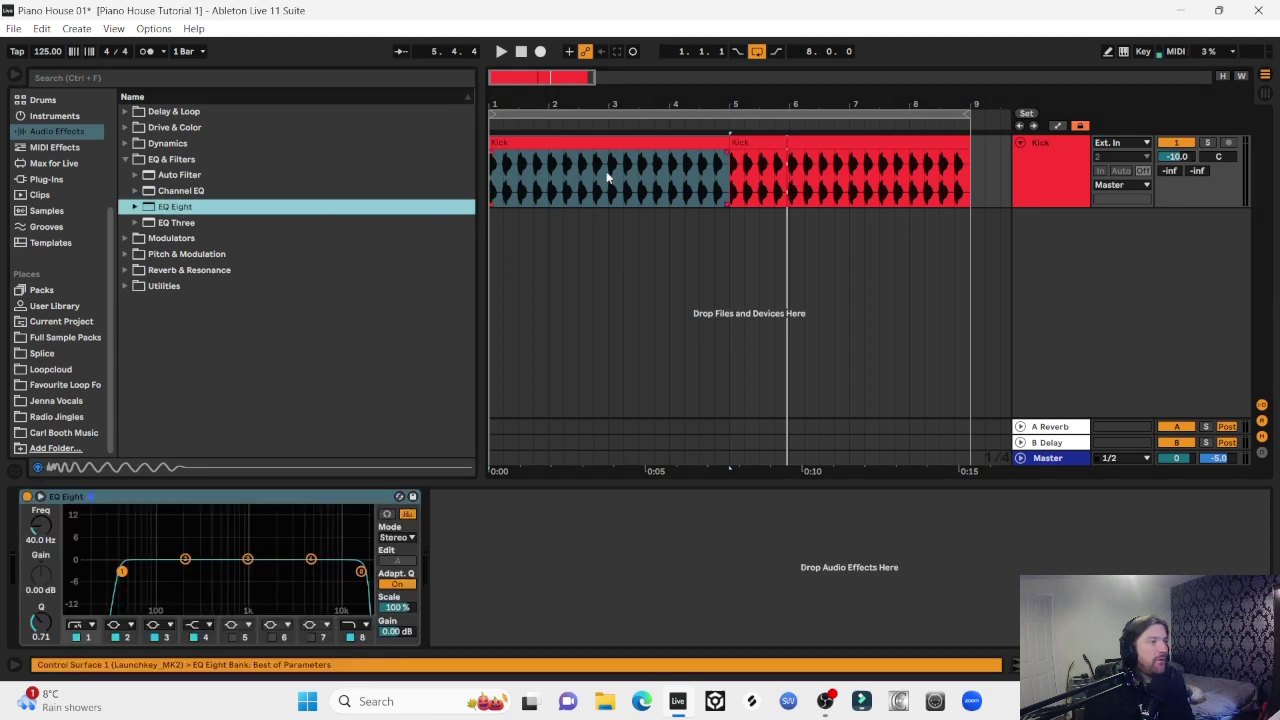
click(122, 576)
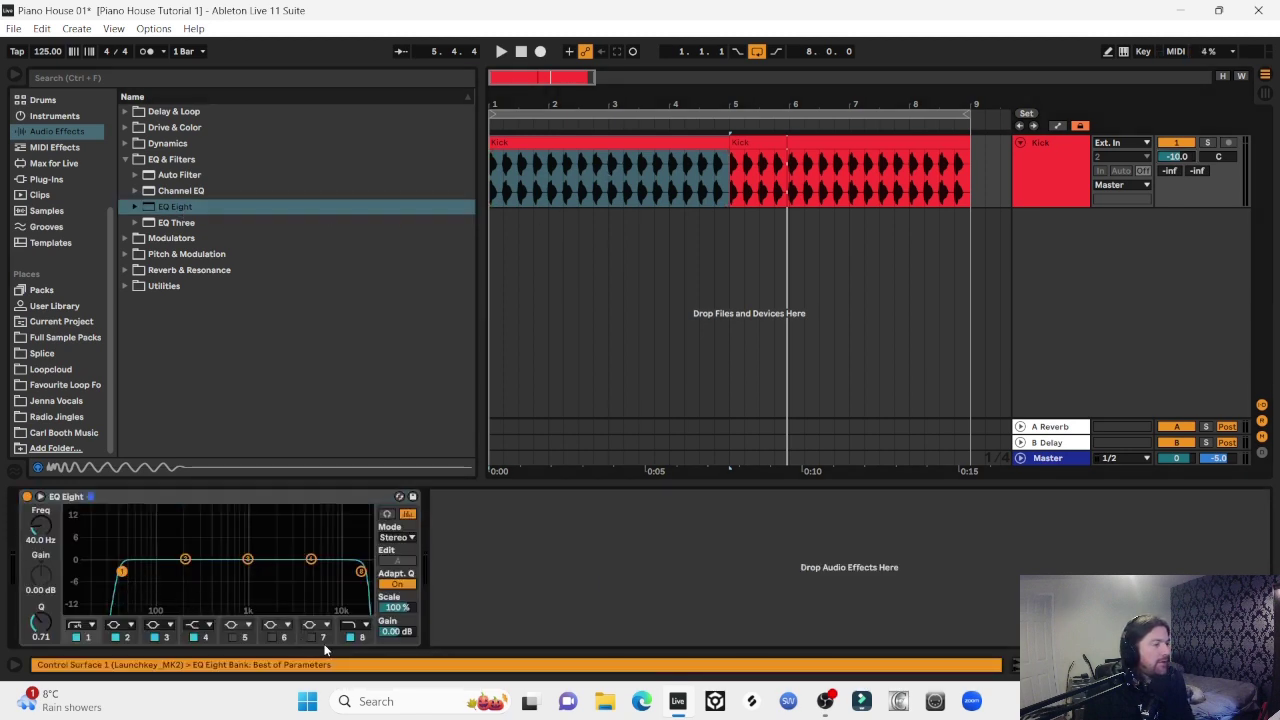
click(350, 637)
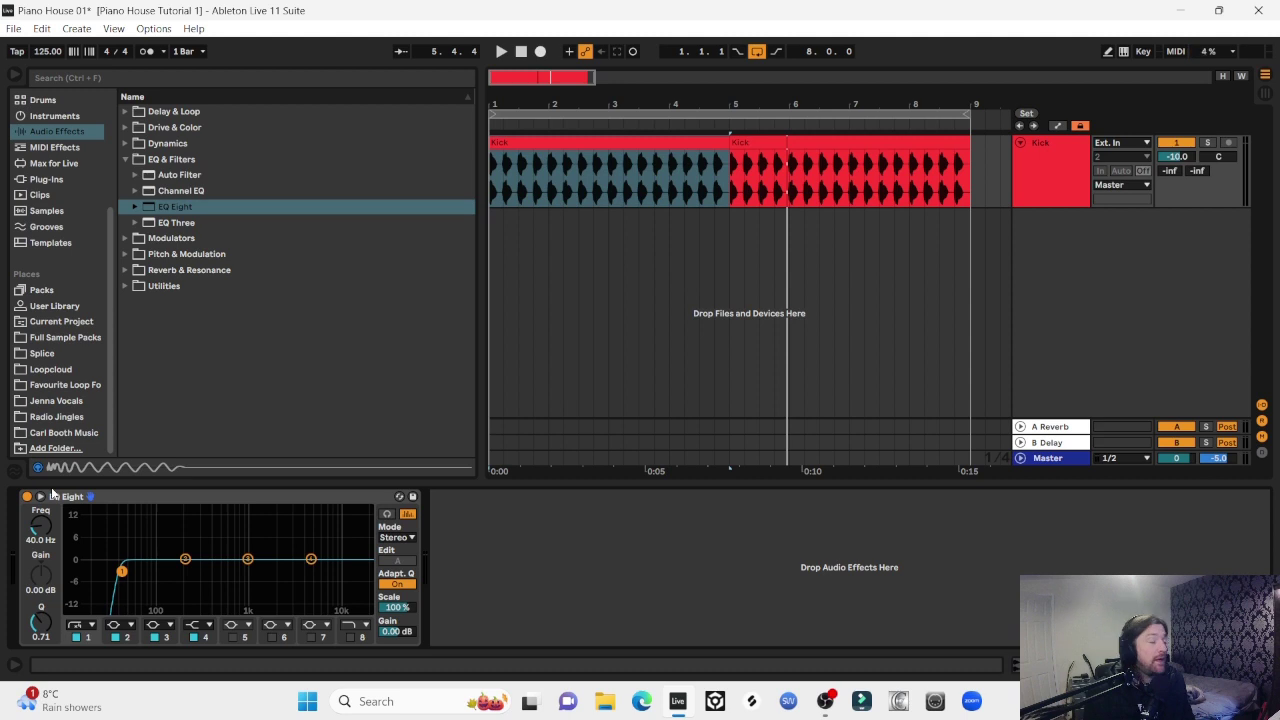
Play the kick pattern from the start and compare its sound with EQ Eight bypassed and enabled
click(540, 145)
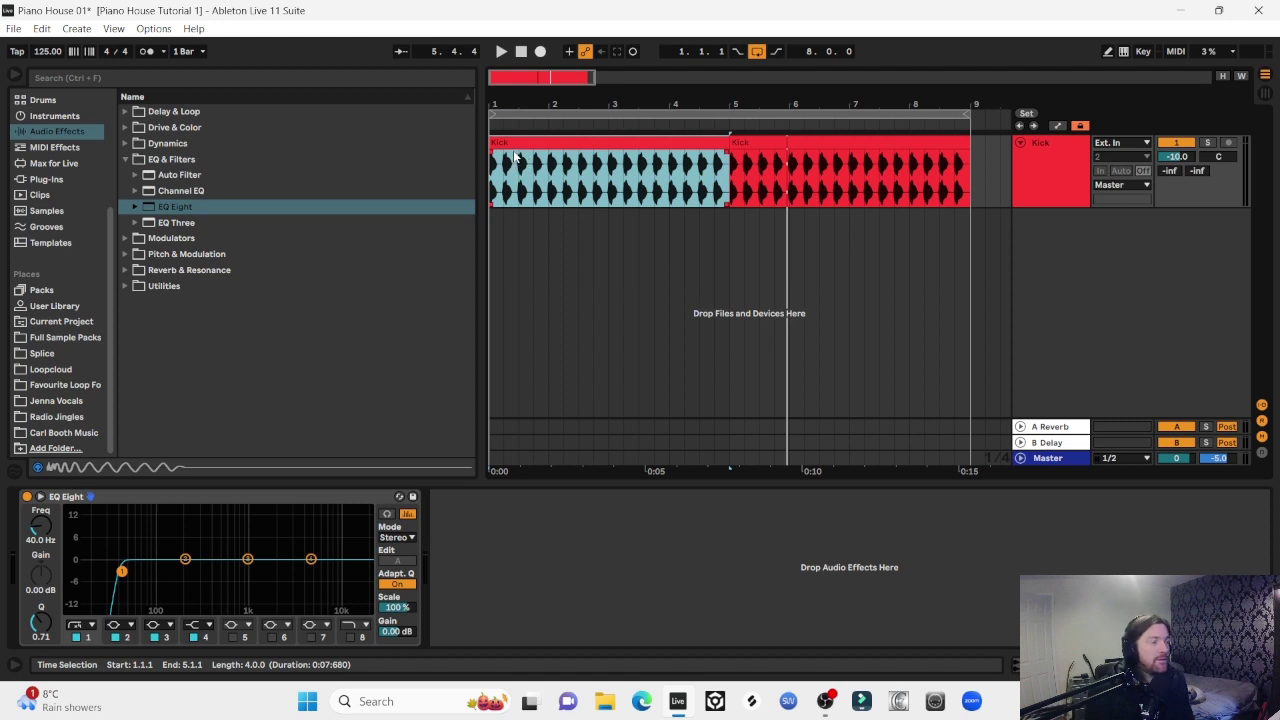
key(space)
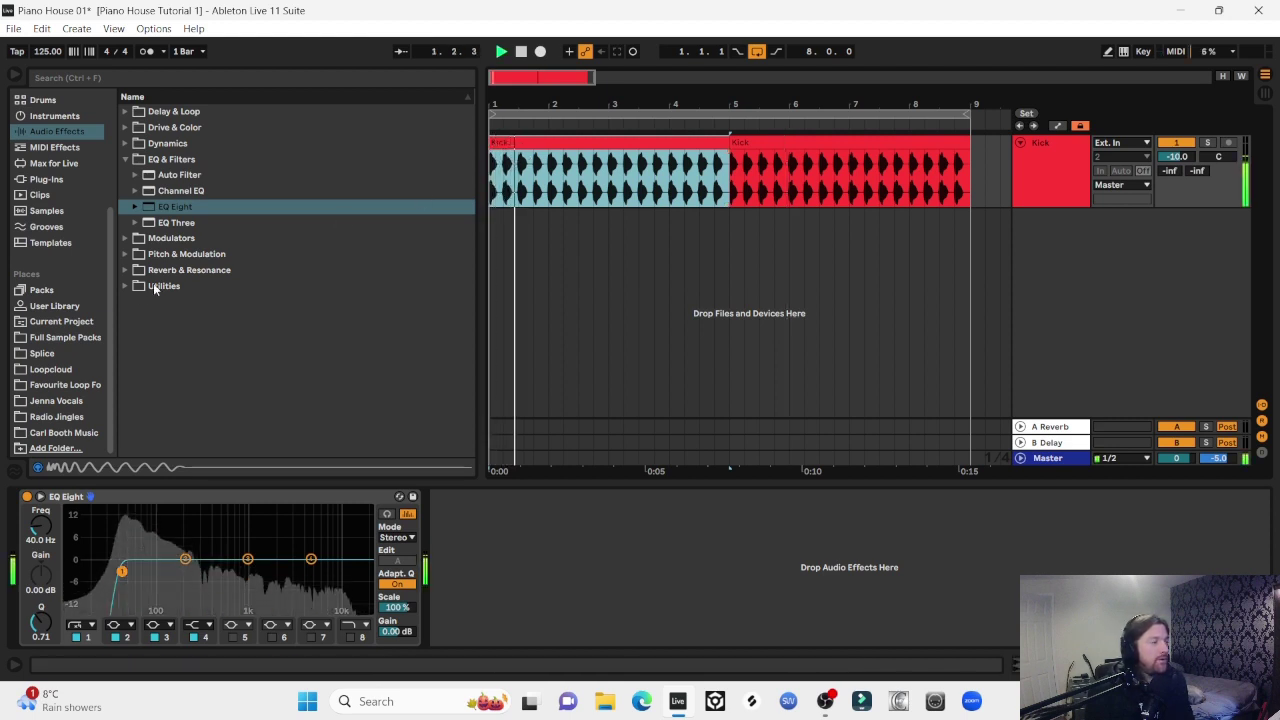
click(27, 497)
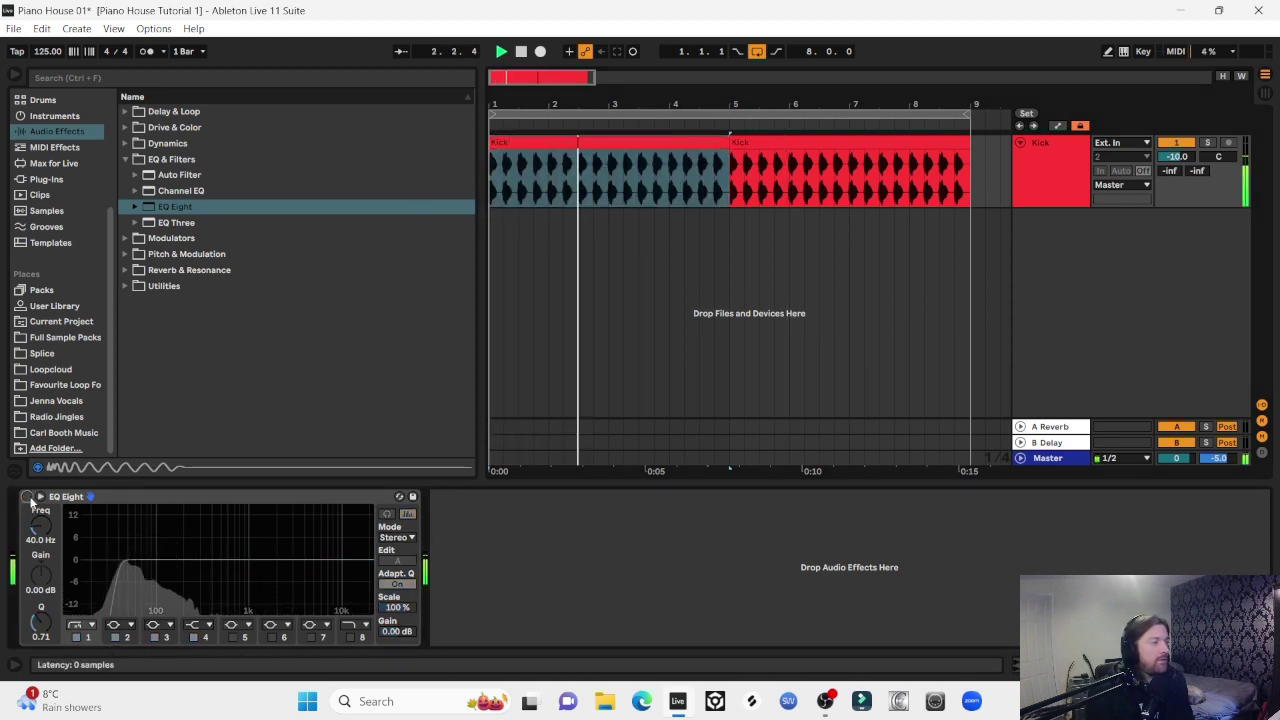
click(27, 497)
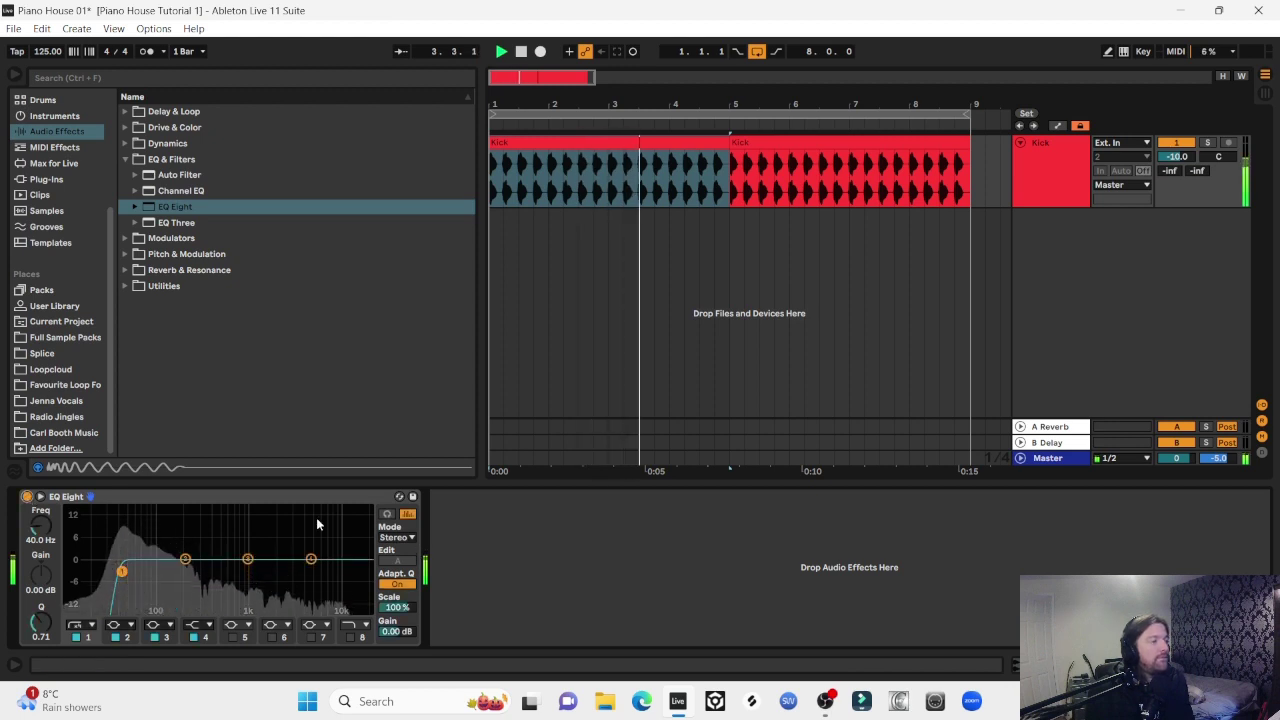
key(space)
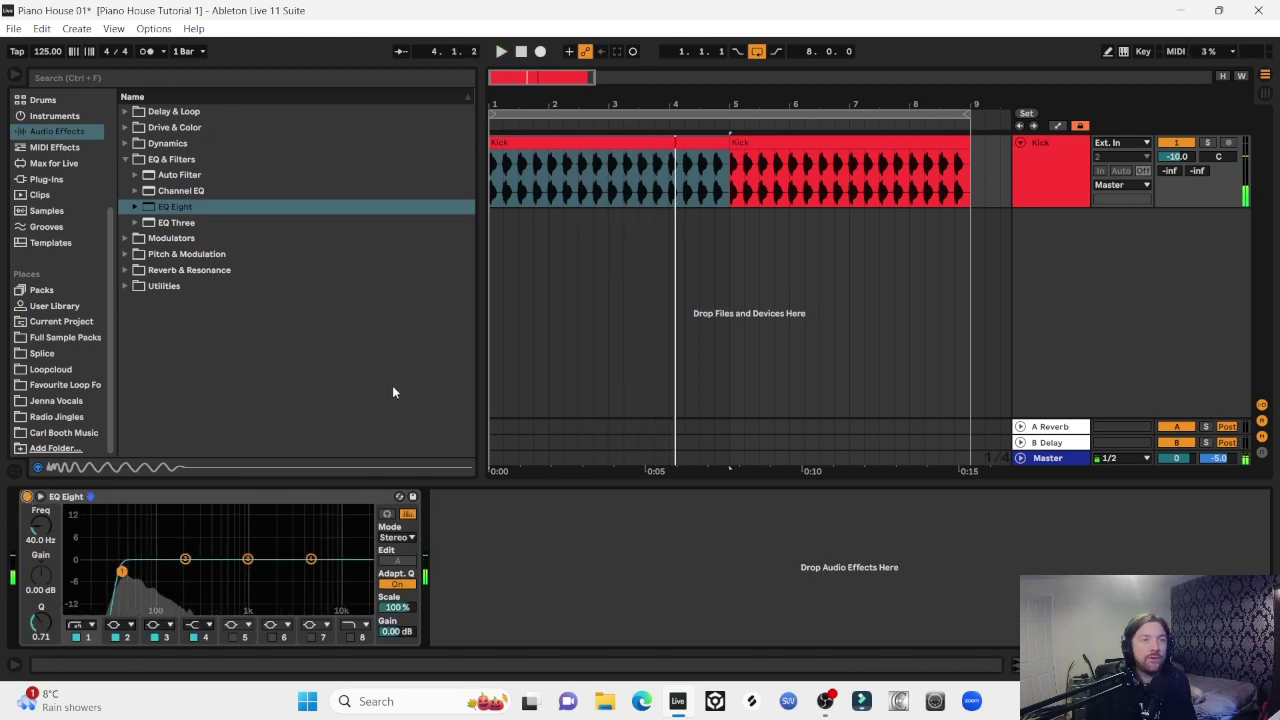
Load the Piano Mix2 combi from the piano sounds in the Korg M1 browser
drag(534, 100, 534, 104)
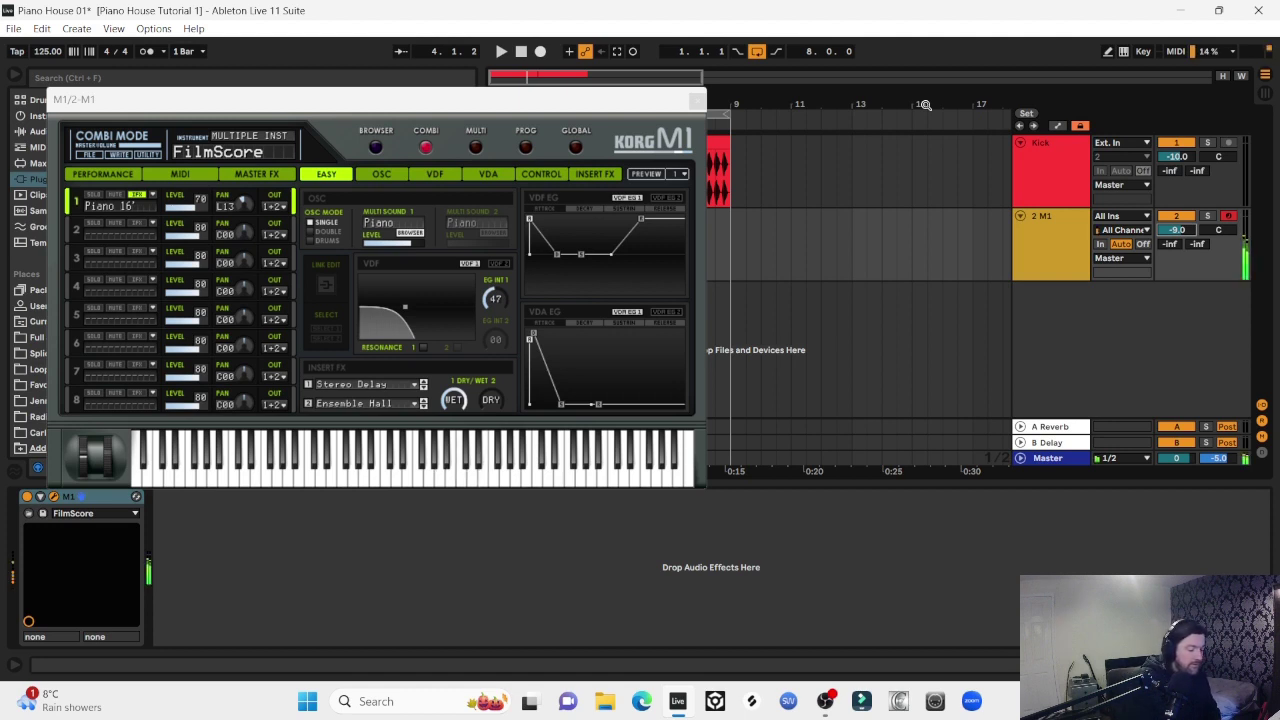
click(153, 197)
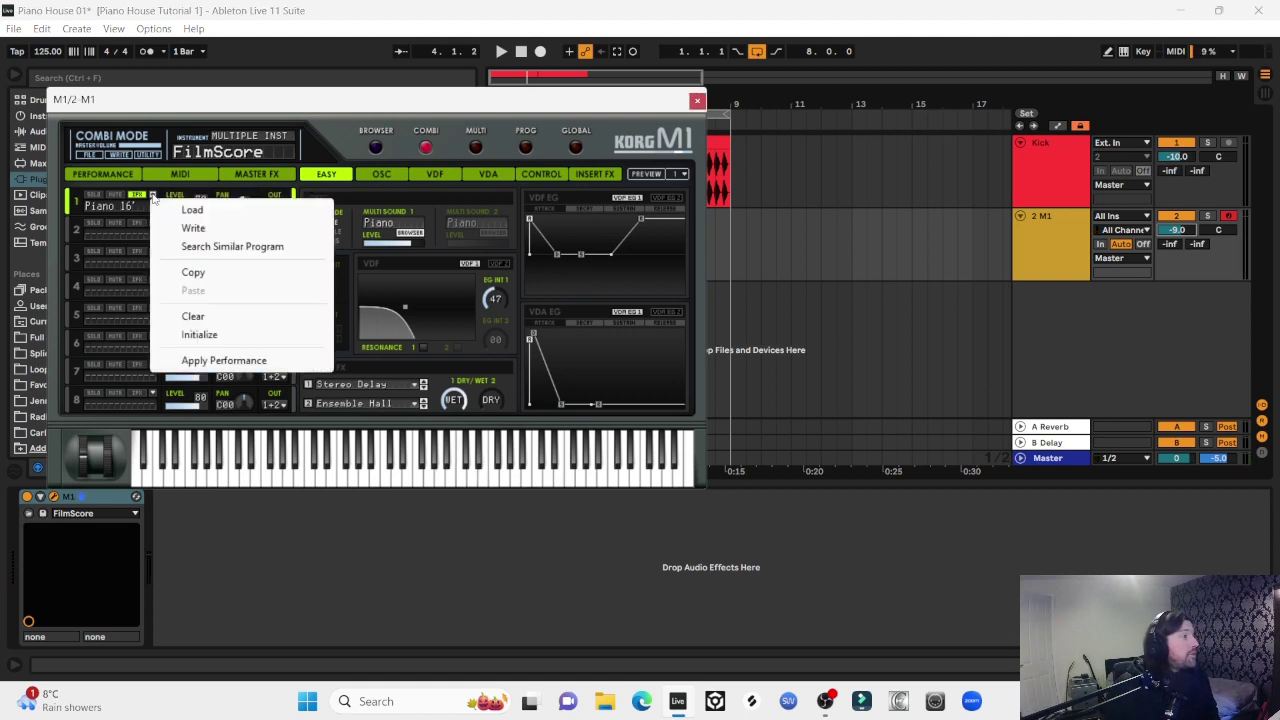
click(203, 214)
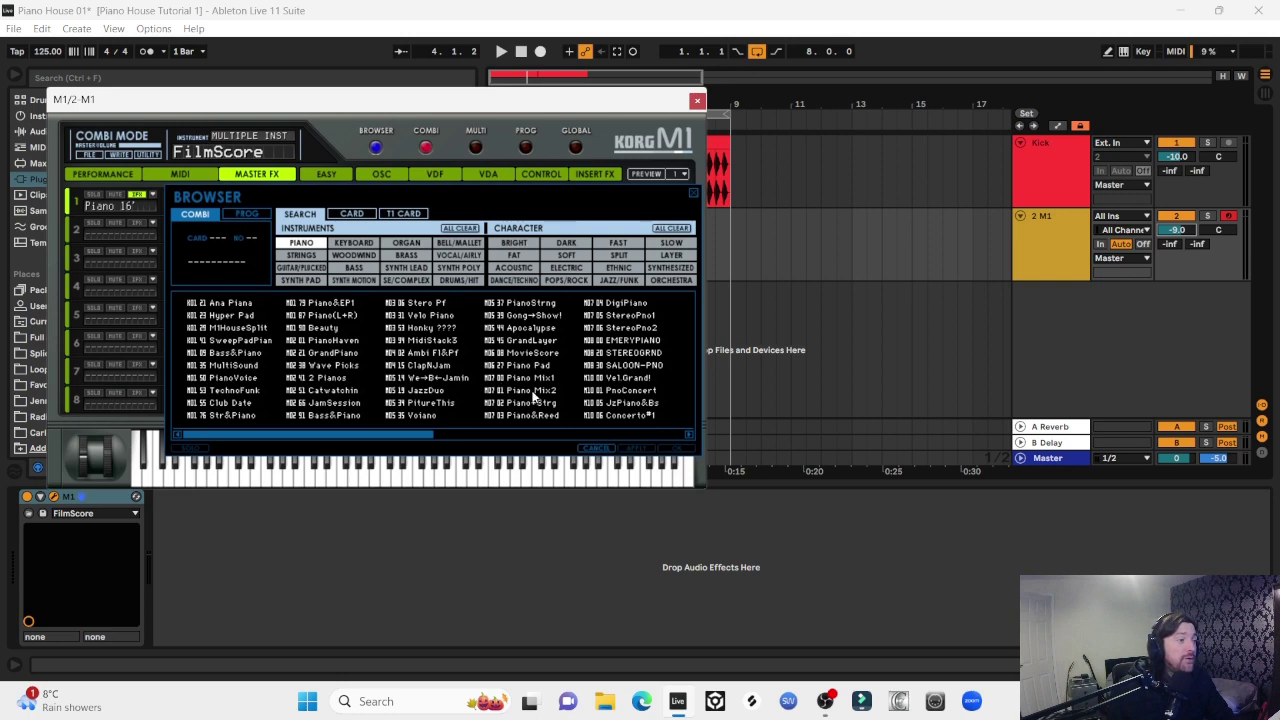
double_click(533, 392)
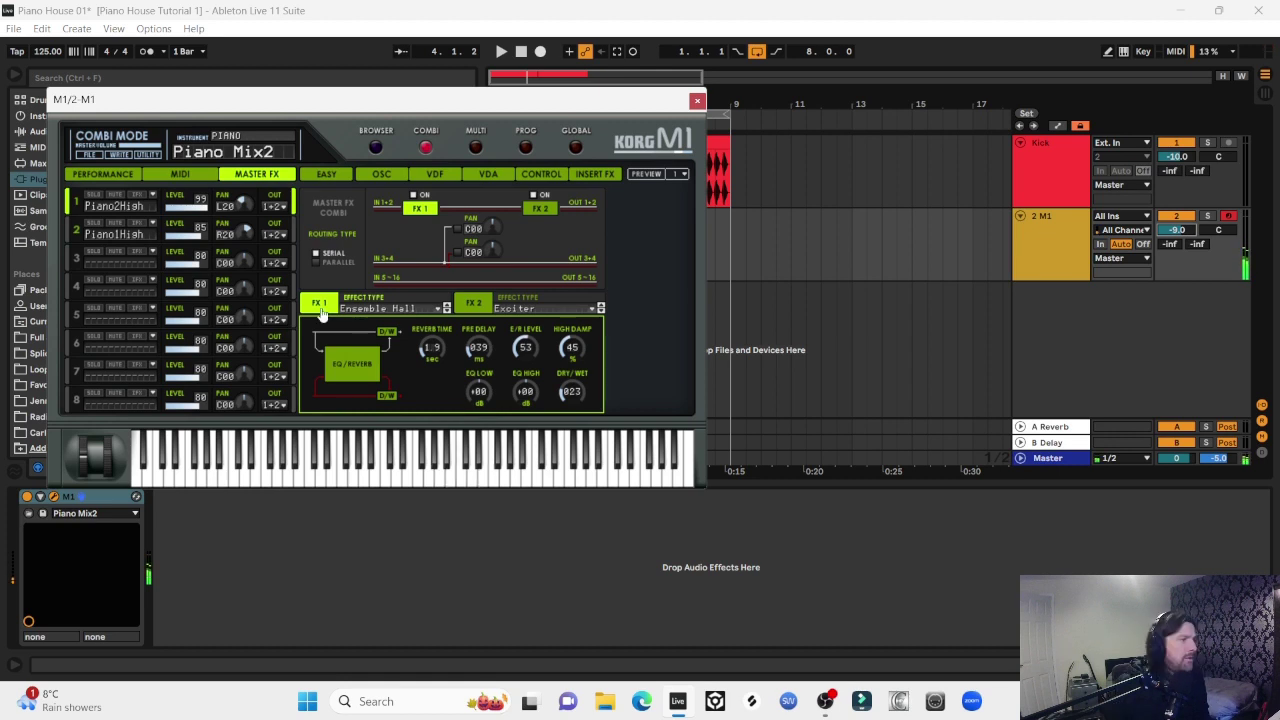
Set the Ensemble Hall reverb to fully dry in both the M1 master FX and the Piano1High insert FX
drag(570, 394, 590, 484)
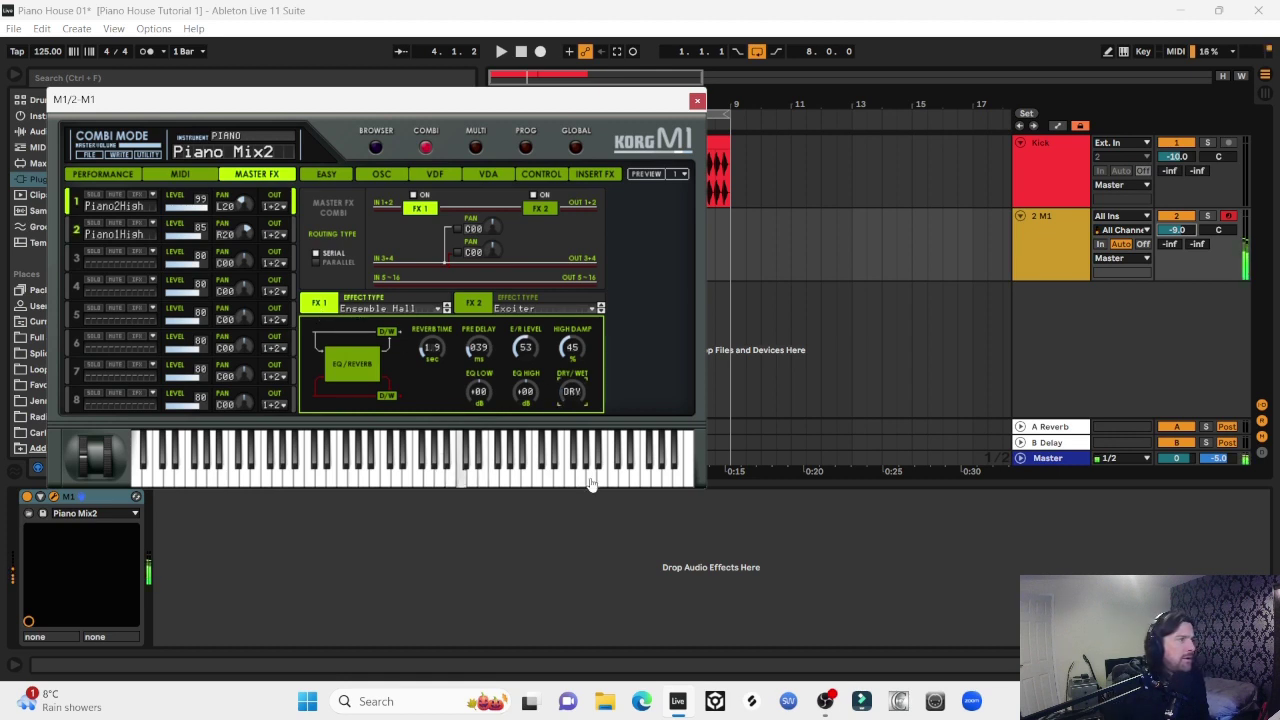
click(326, 174)
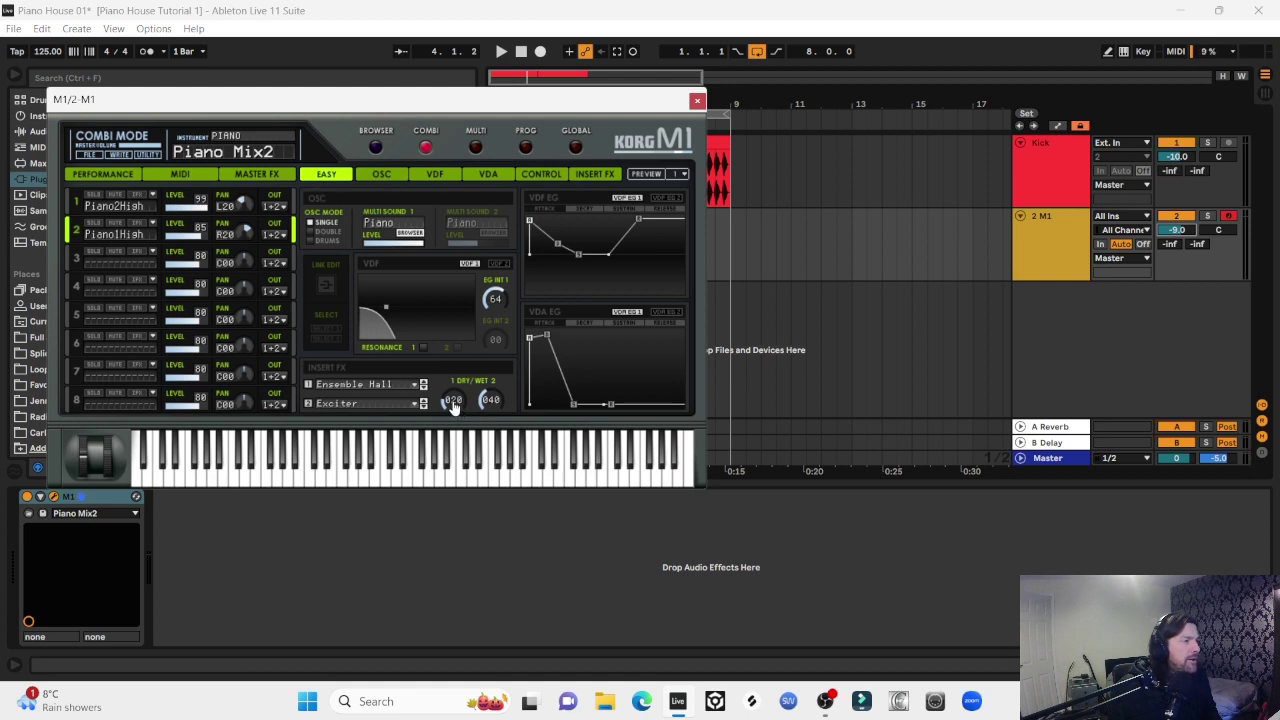
drag(452, 403, 457, 500)
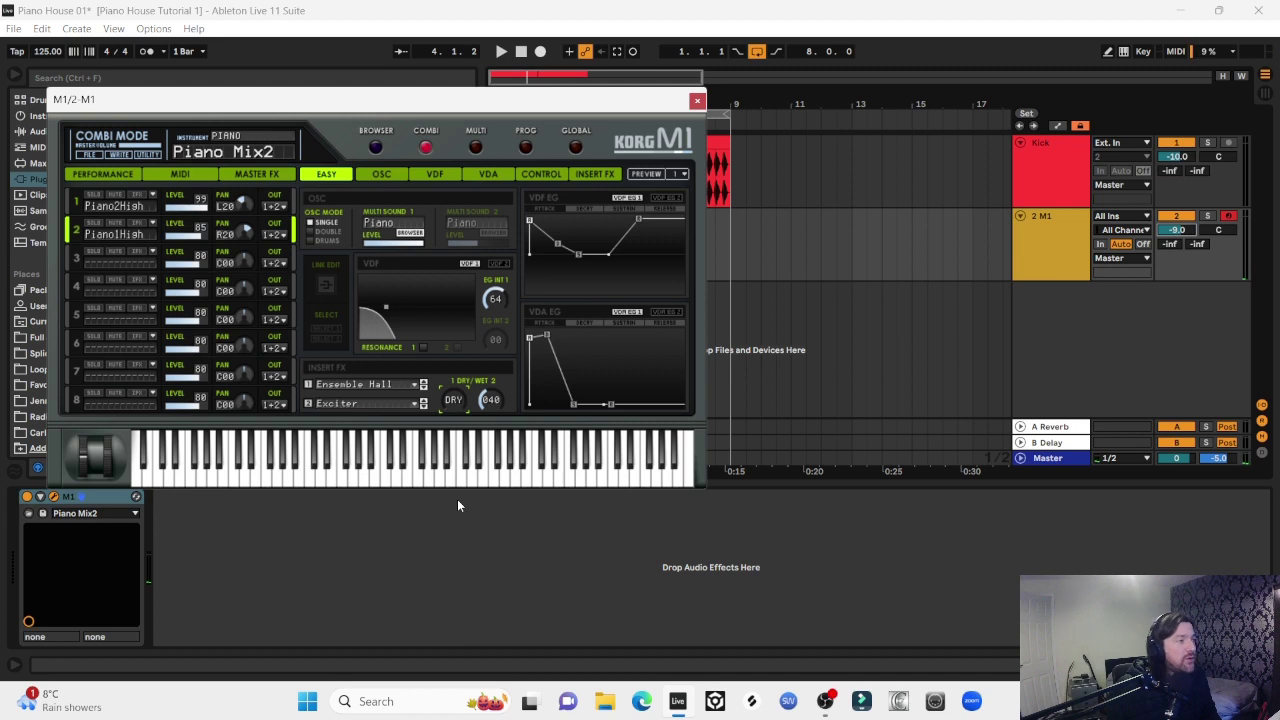
click(594, 174)
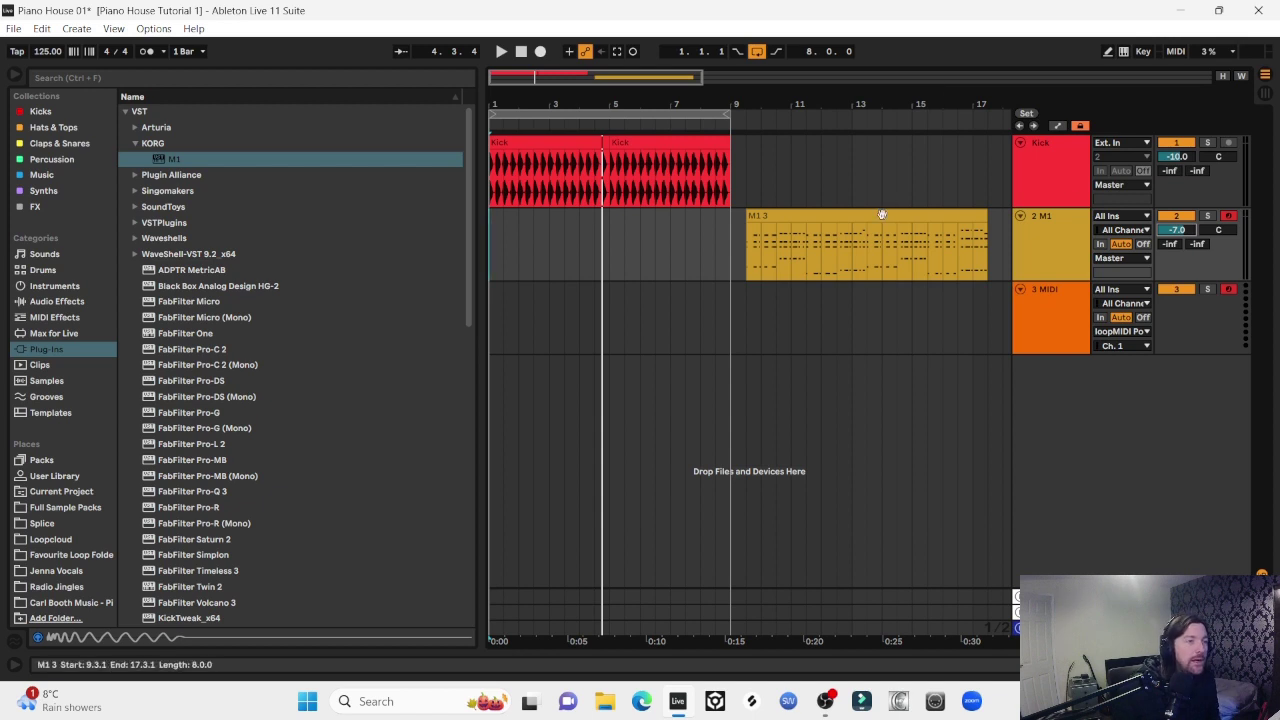
Move the piano MIDI clip on the M1 track to the start of the arrangement
drag(882, 215, 627, 237)
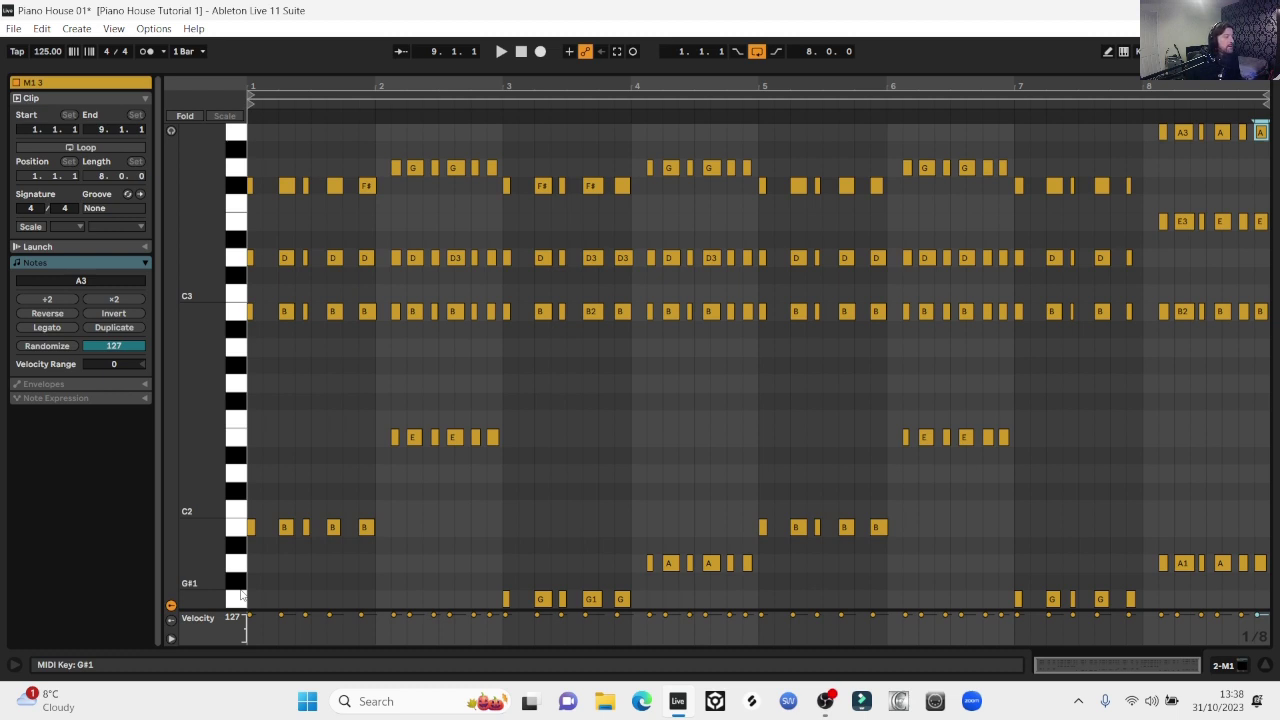
Play the piano clip and examine the notes and rhythm of its chords in the first two bars
key(space)
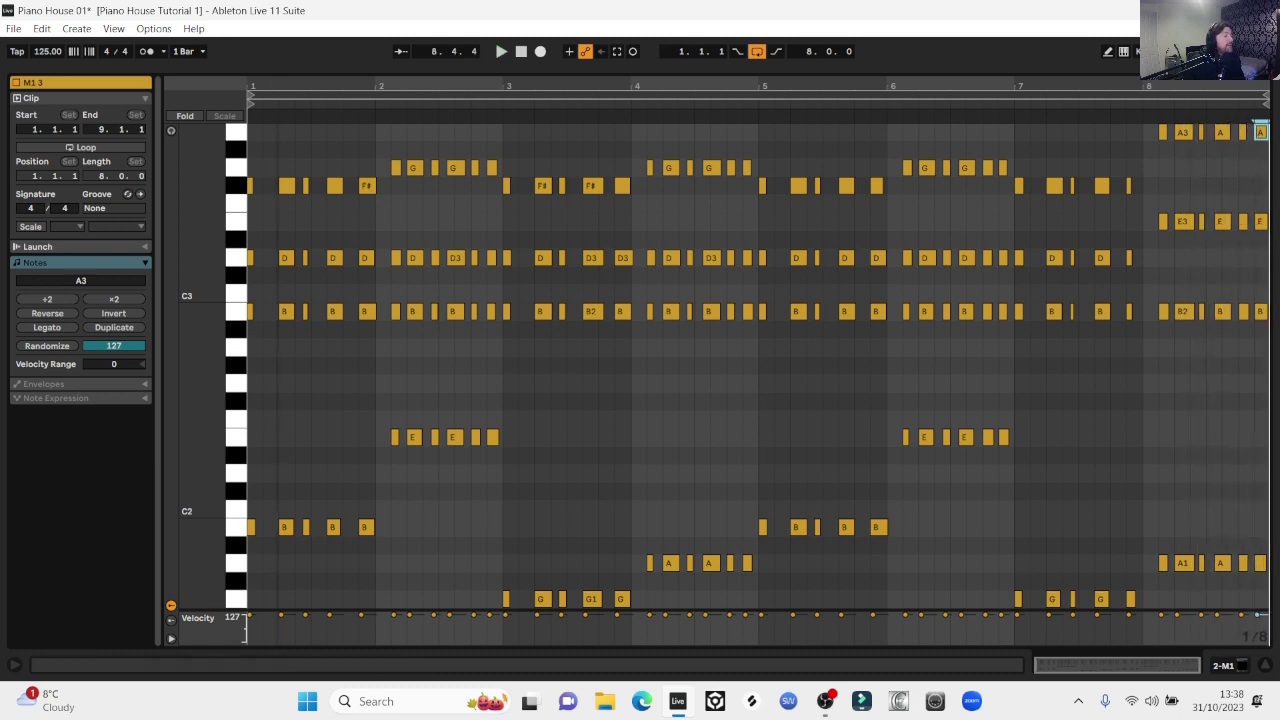
drag(315, 162, 304, 328)
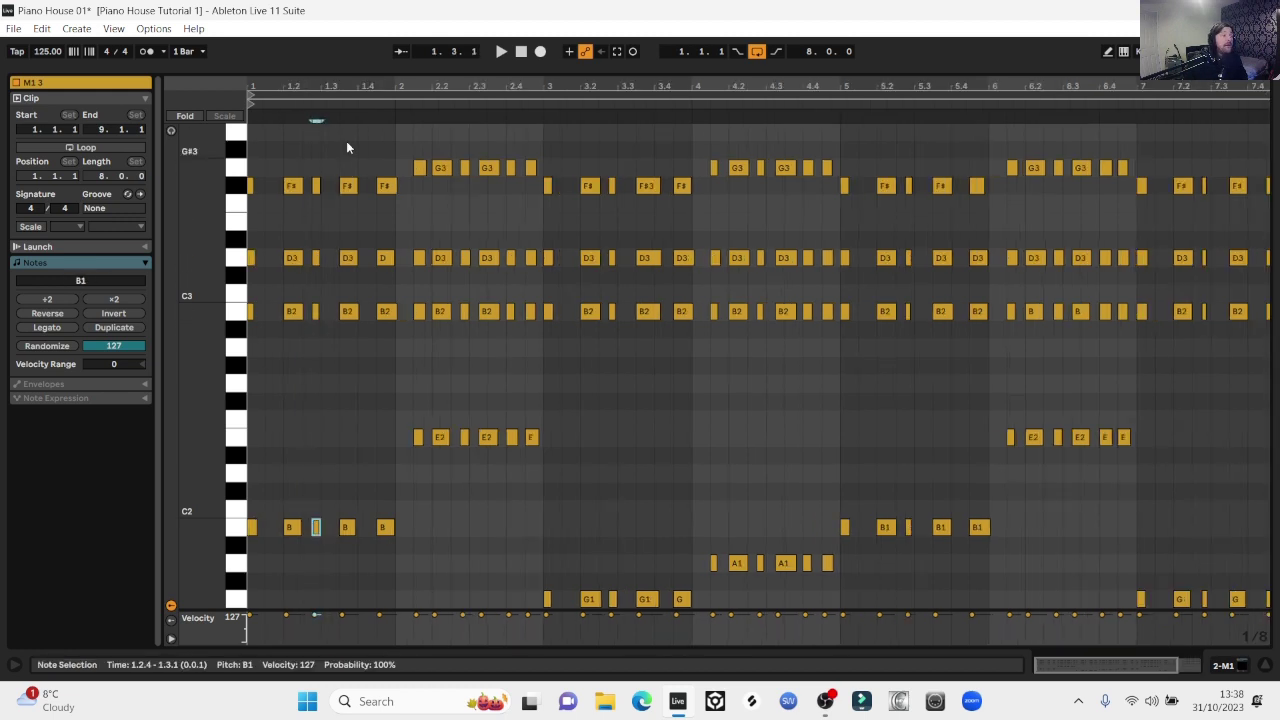
click(531, 168)
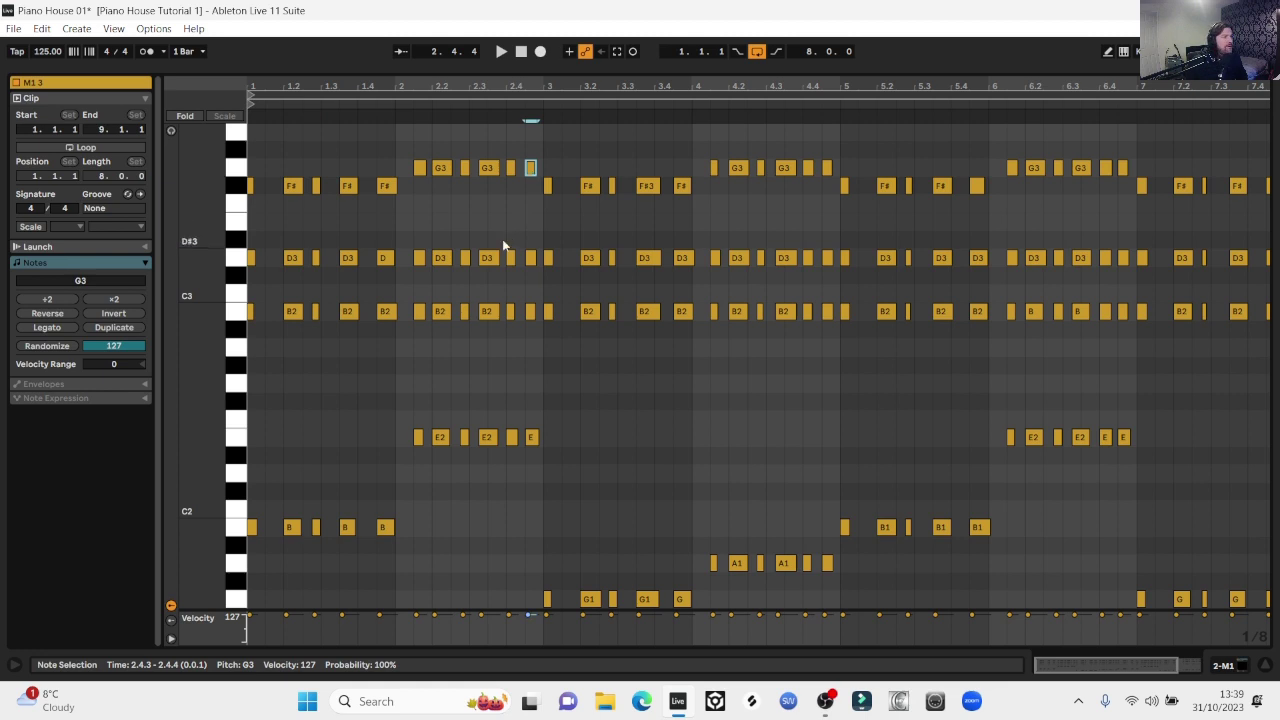
Raise the last top note of bar 2 to A3 and lower the last top note of bar 8 to G3
key(Up)
key(Up)
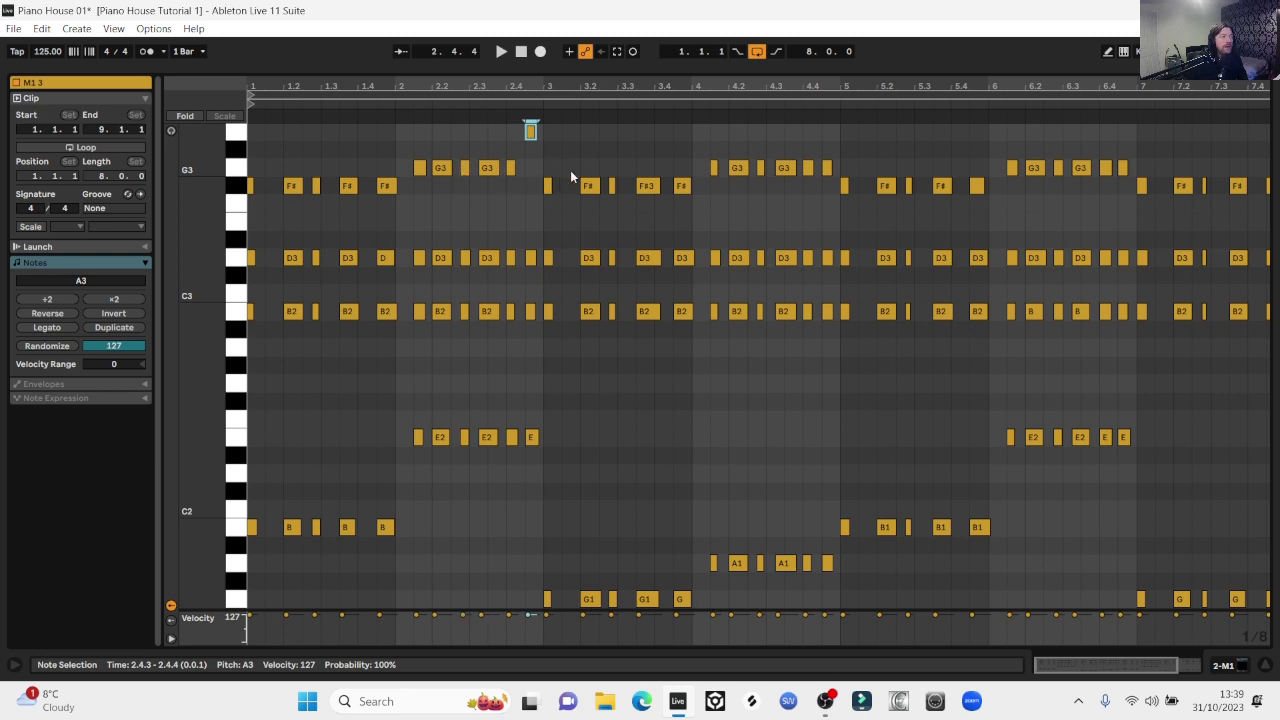
scroll(839, 183, right, 3)
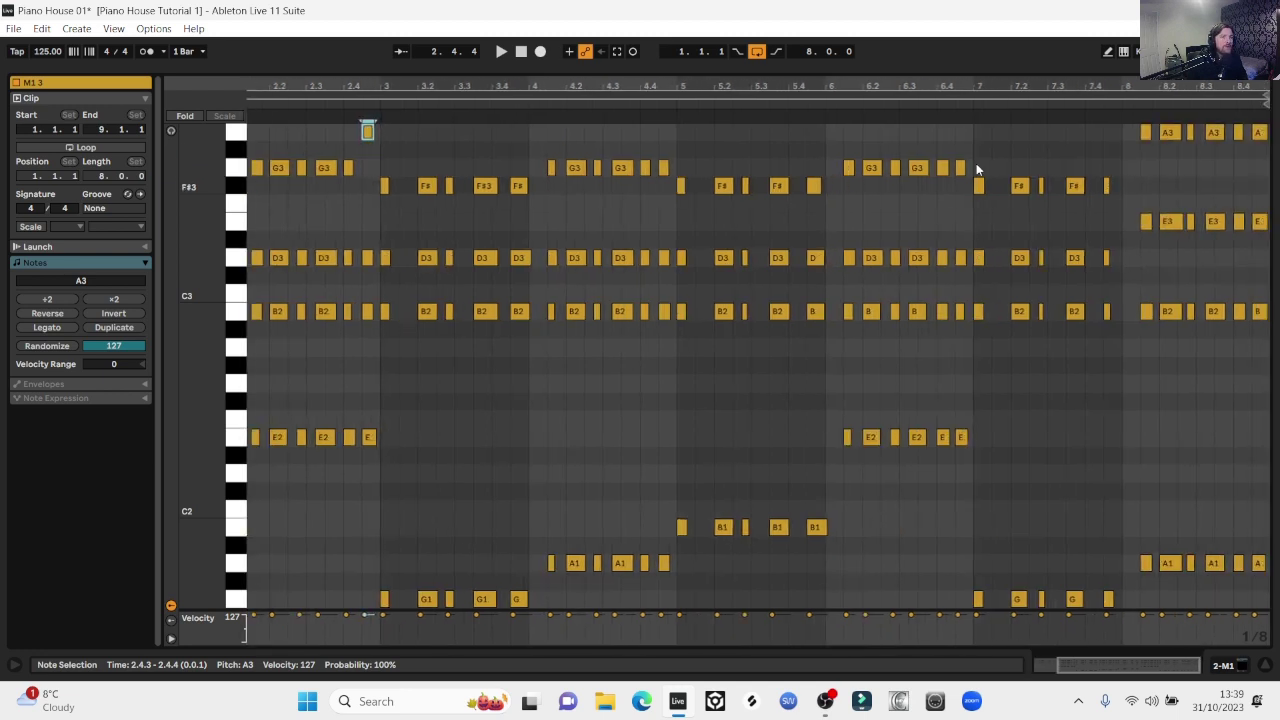
click(1259, 133)
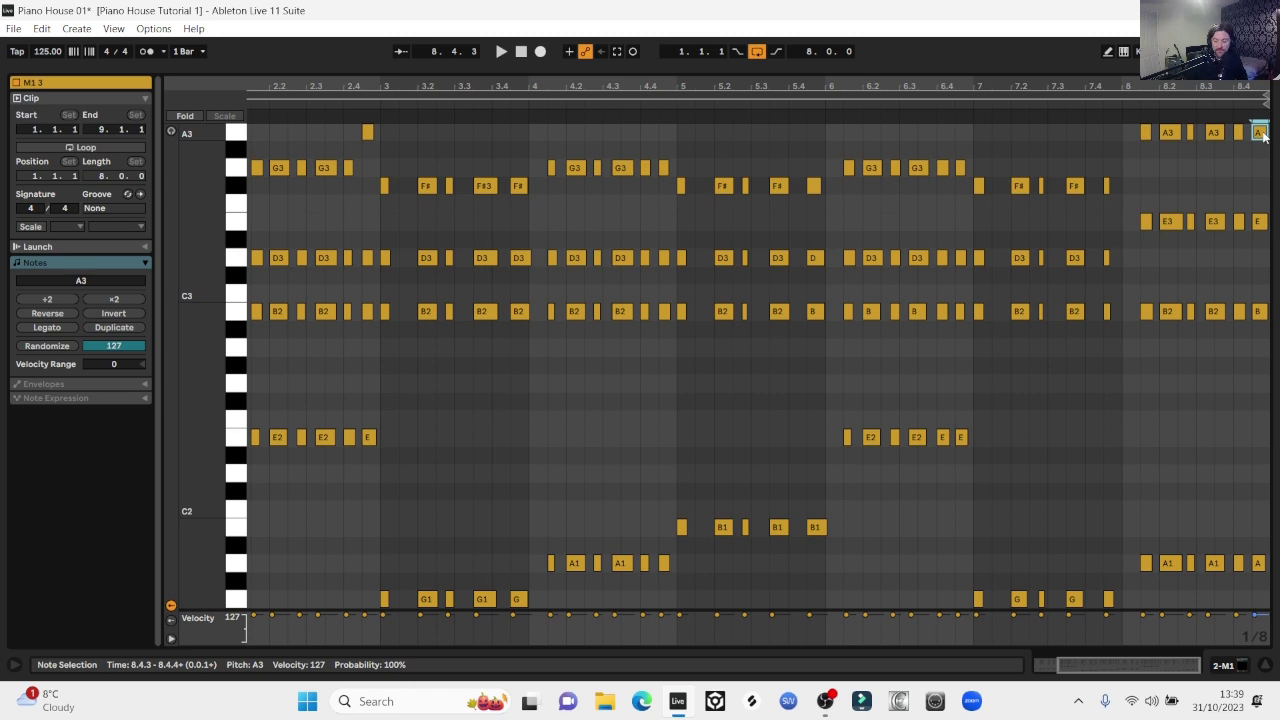
key(Down)
key(Down)
scroll(1264, 138, down, 2)
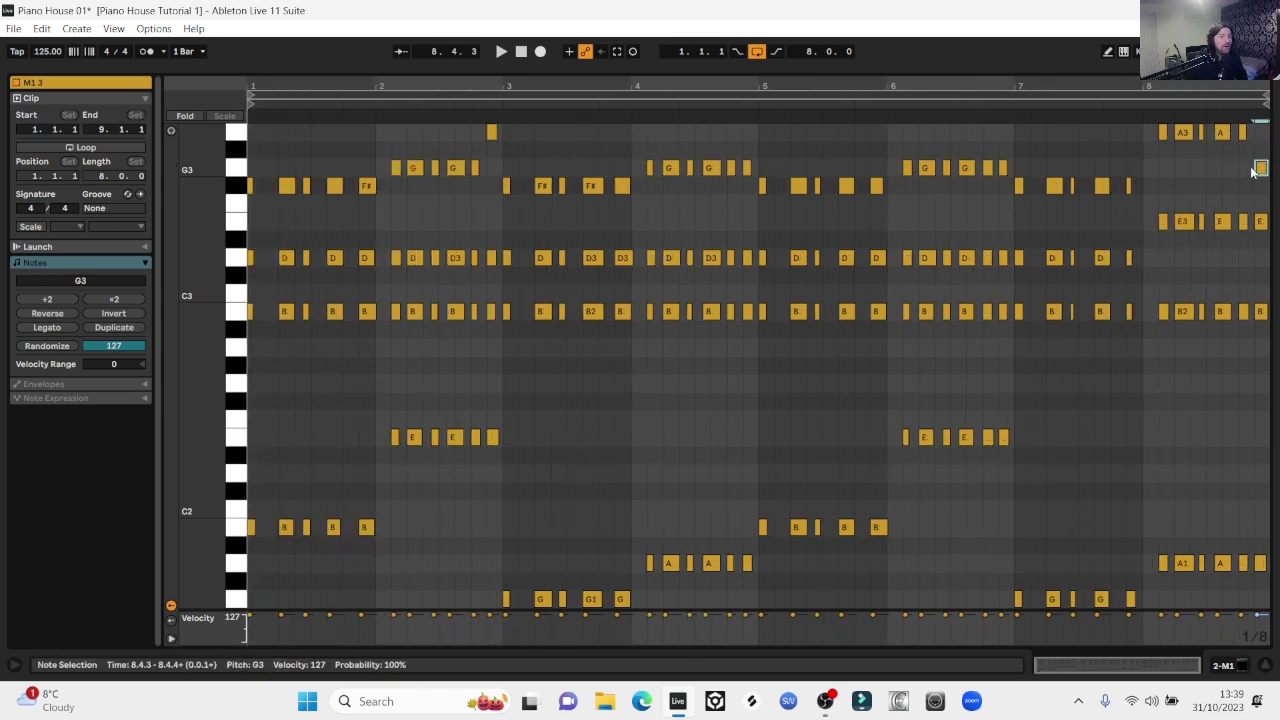
Return the last top note of bar 2 to G3, raise the last top note of bar 4 to A3, and play the clip
click(491, 133)
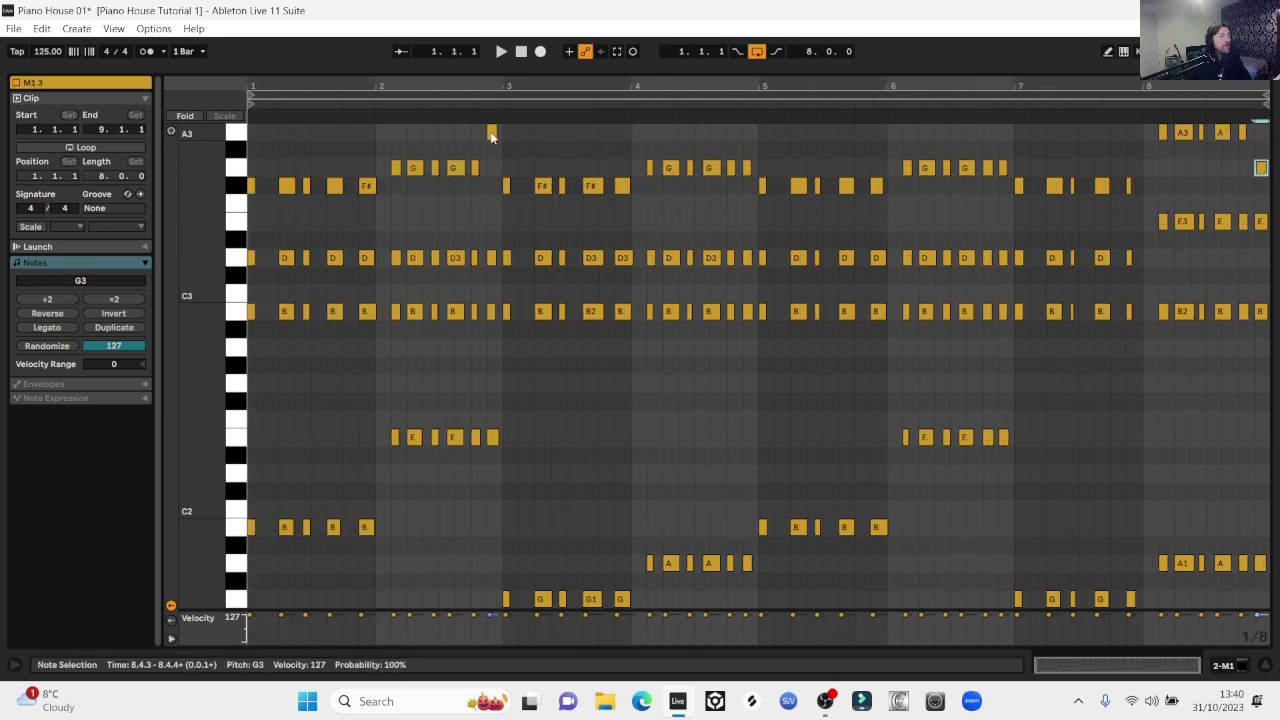
click(1261, 169)
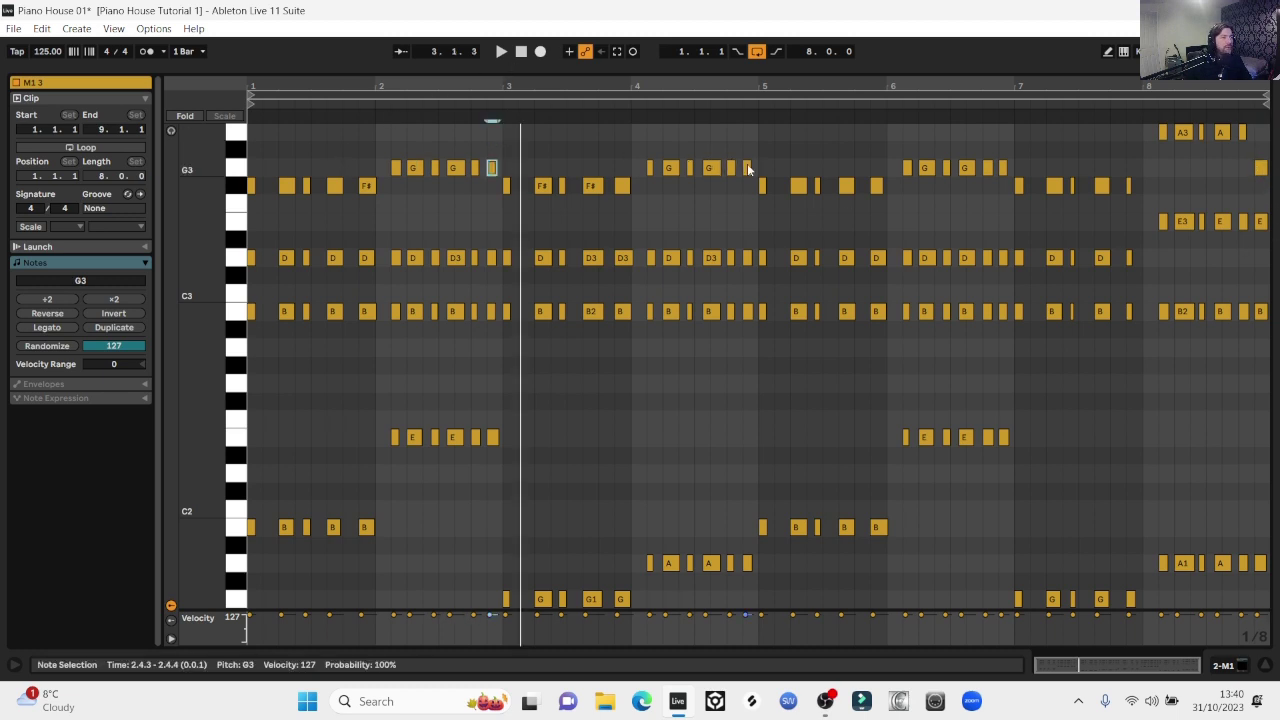
click(748, 168)
key(Up)
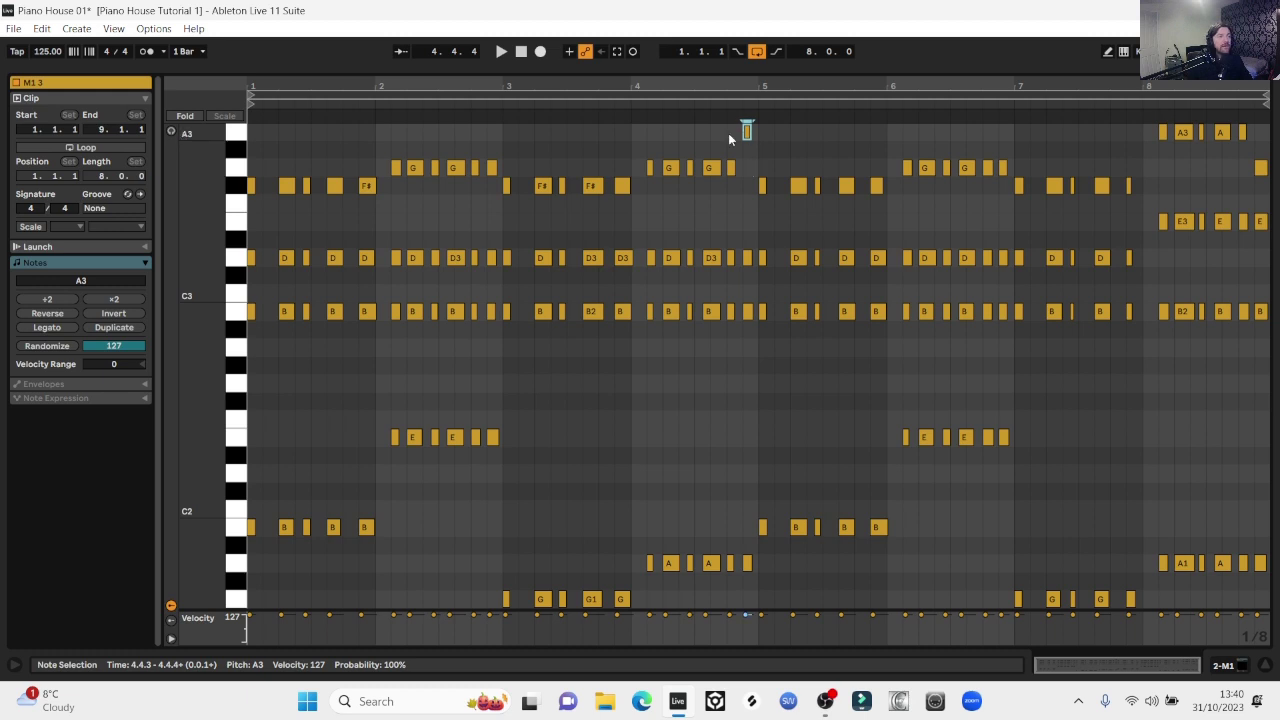
key(space)
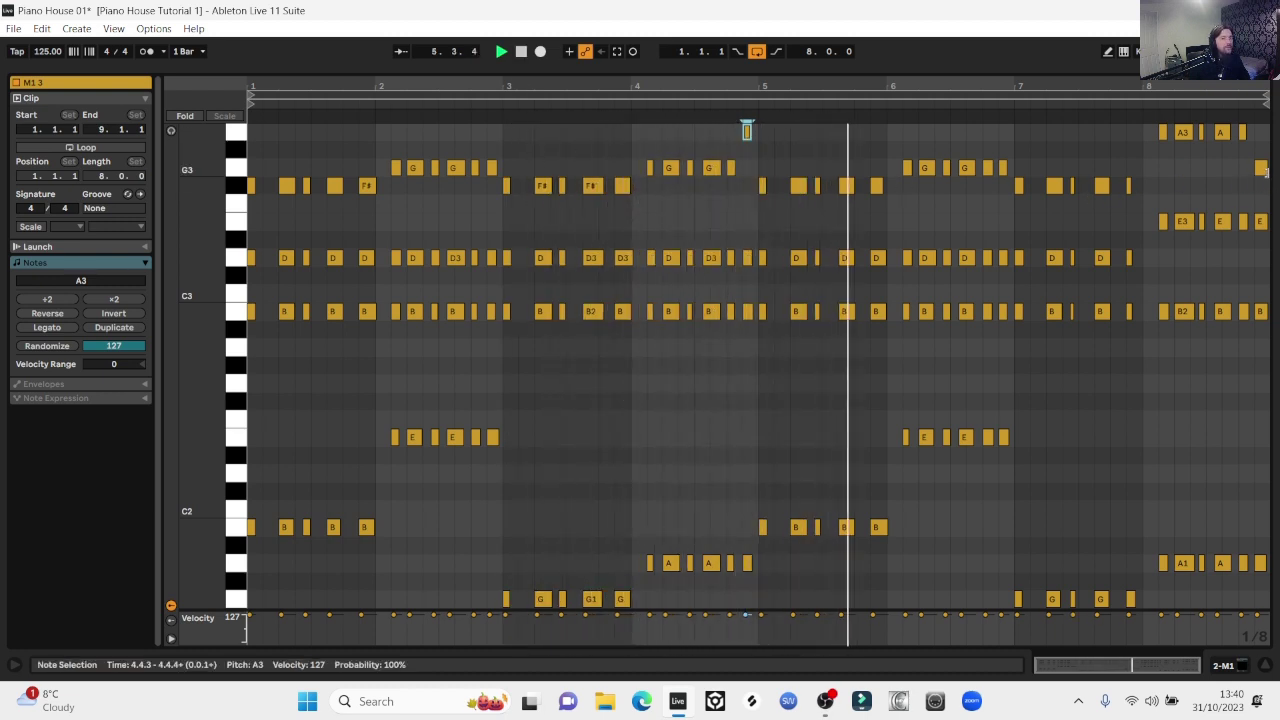
click(1261, 169)
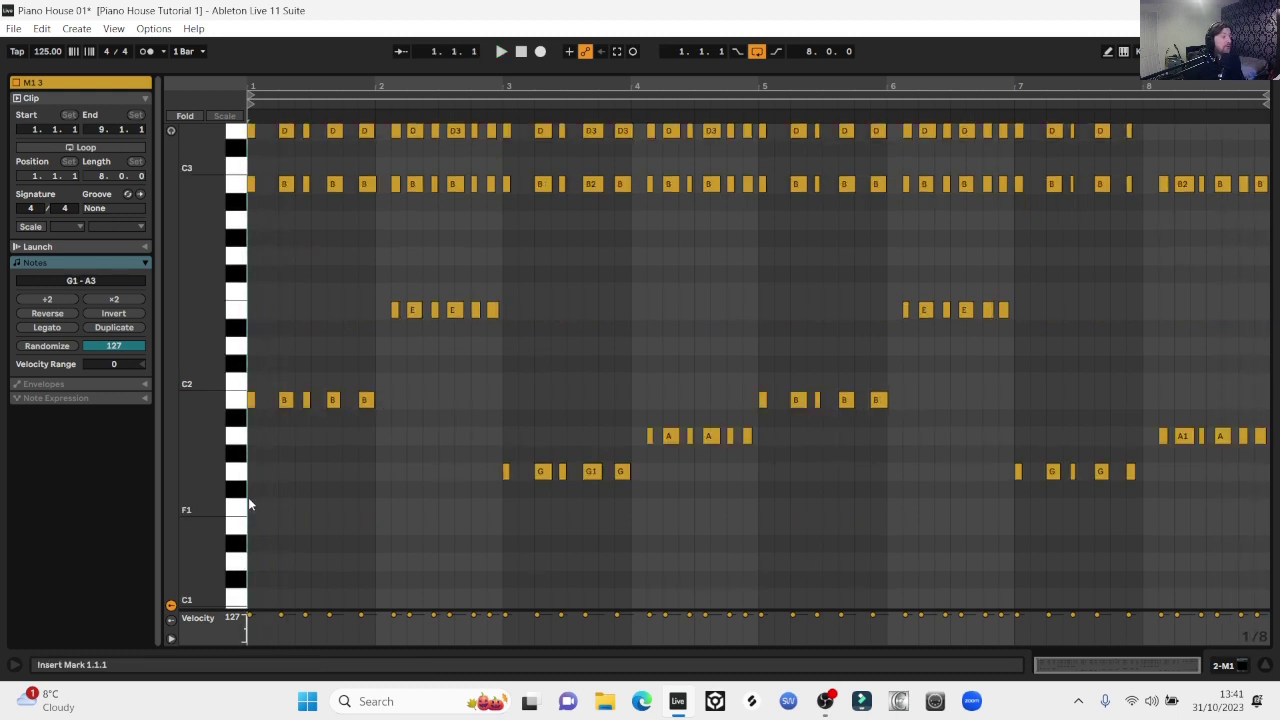
Duplicate all the bass notes one octave lower across the eight bars and play the thickened chords
drag(248, 498, 1276, 277)
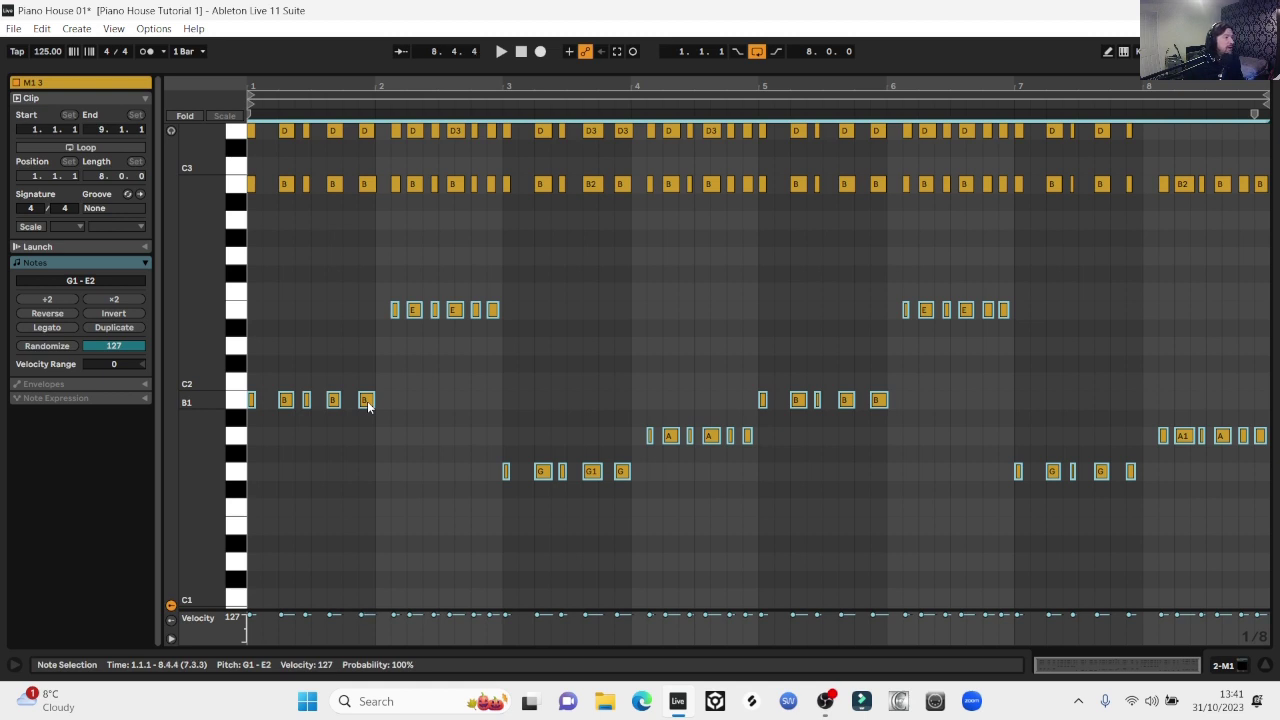
drag(368, 405, 375, 583)
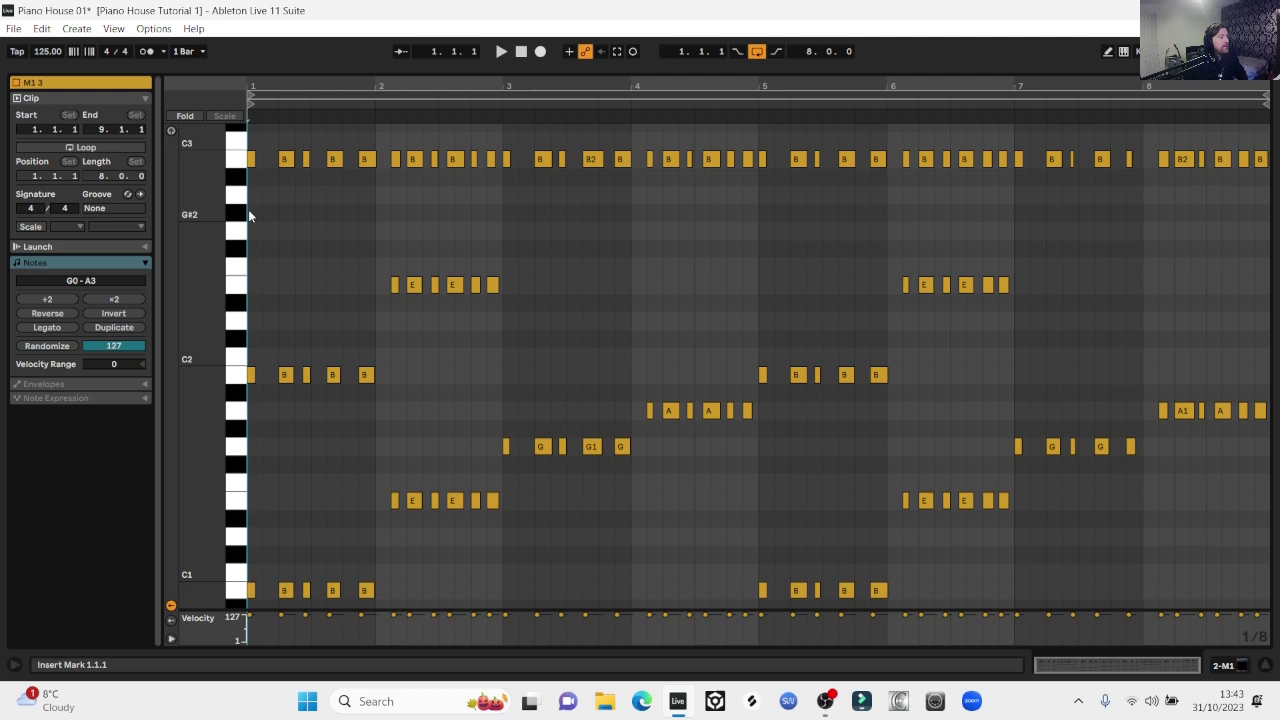
key(space)
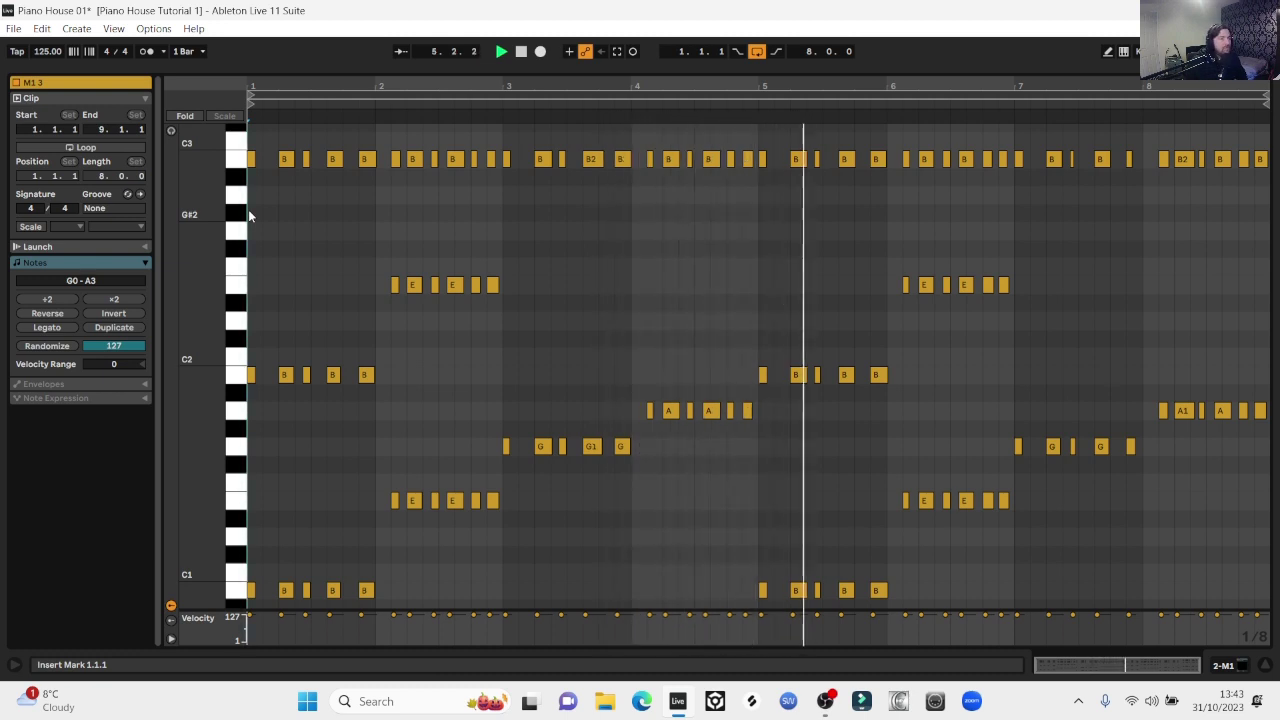
Examine the note lengths and timing of the chord at 1.3.3, including its low B0 bass note
scroll(757, 301, up, 5)
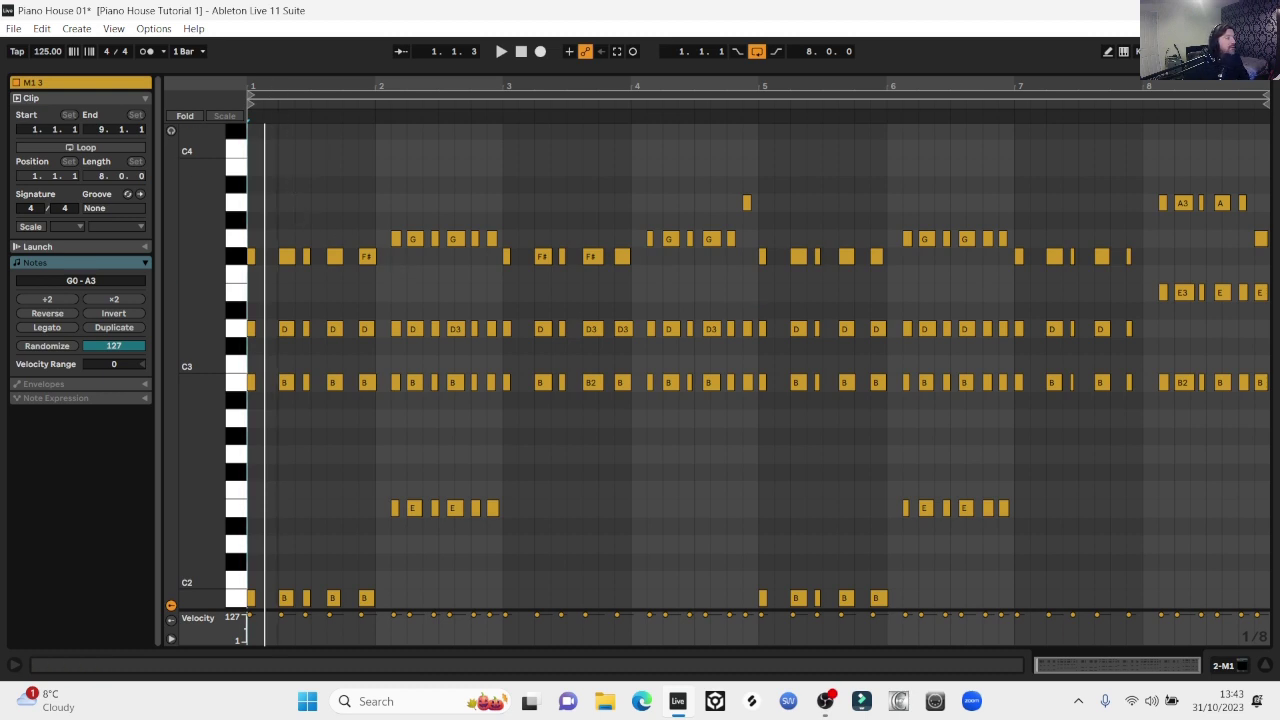
drag(278, 82, 278, 190)
drag(290, 417, 337, 260)
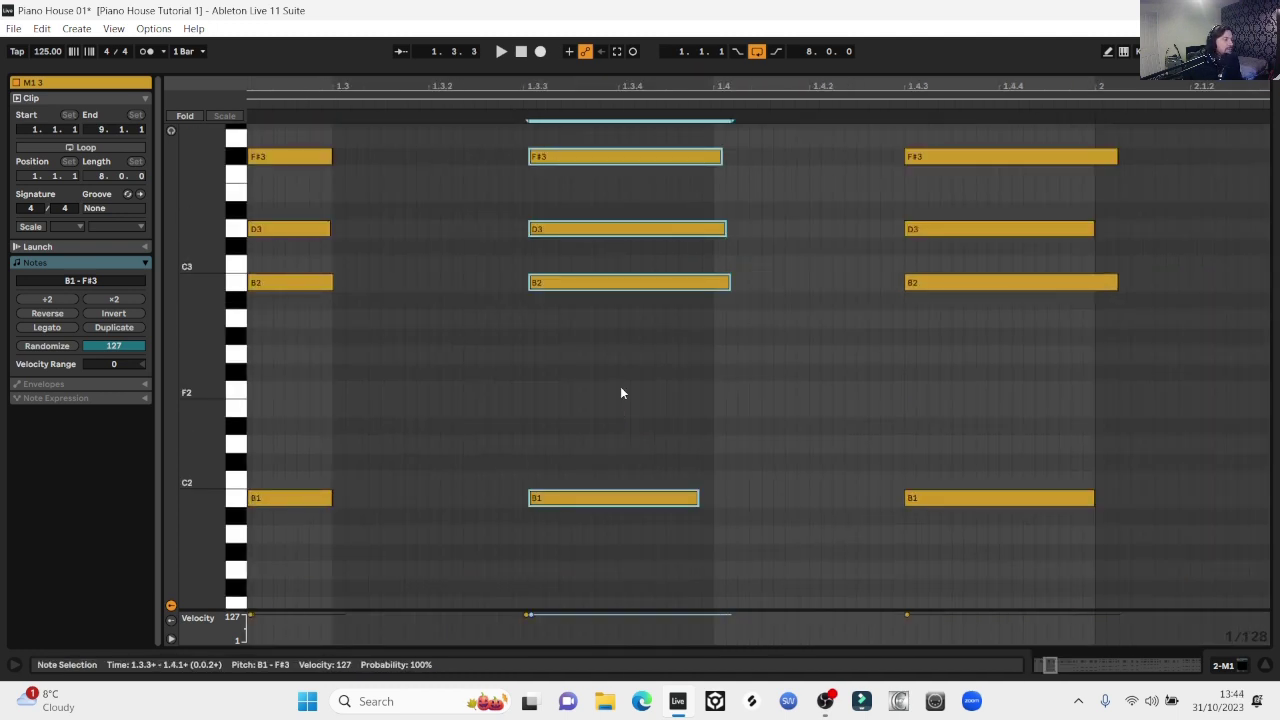
scroll(620, 386, down, 4)
click(583, 370)
scroll(681, 359, right, 2)
scroll(681, 363, right, 2)
scroll(681, 363, up, 10)
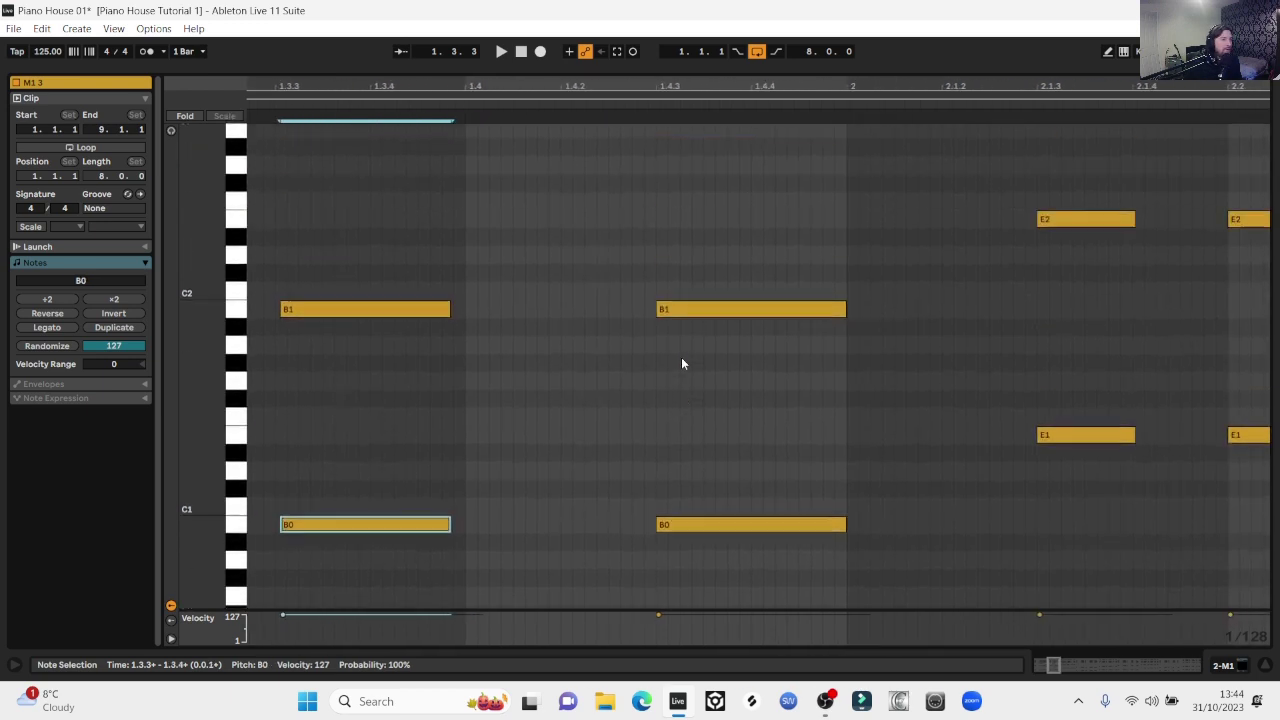
Trim the low B0 note at the end of bar 1 and adjust the edge of the first E1 note in bar 2
drag(870, 367, 847, 366)
drag(848, 519, 597, 369)
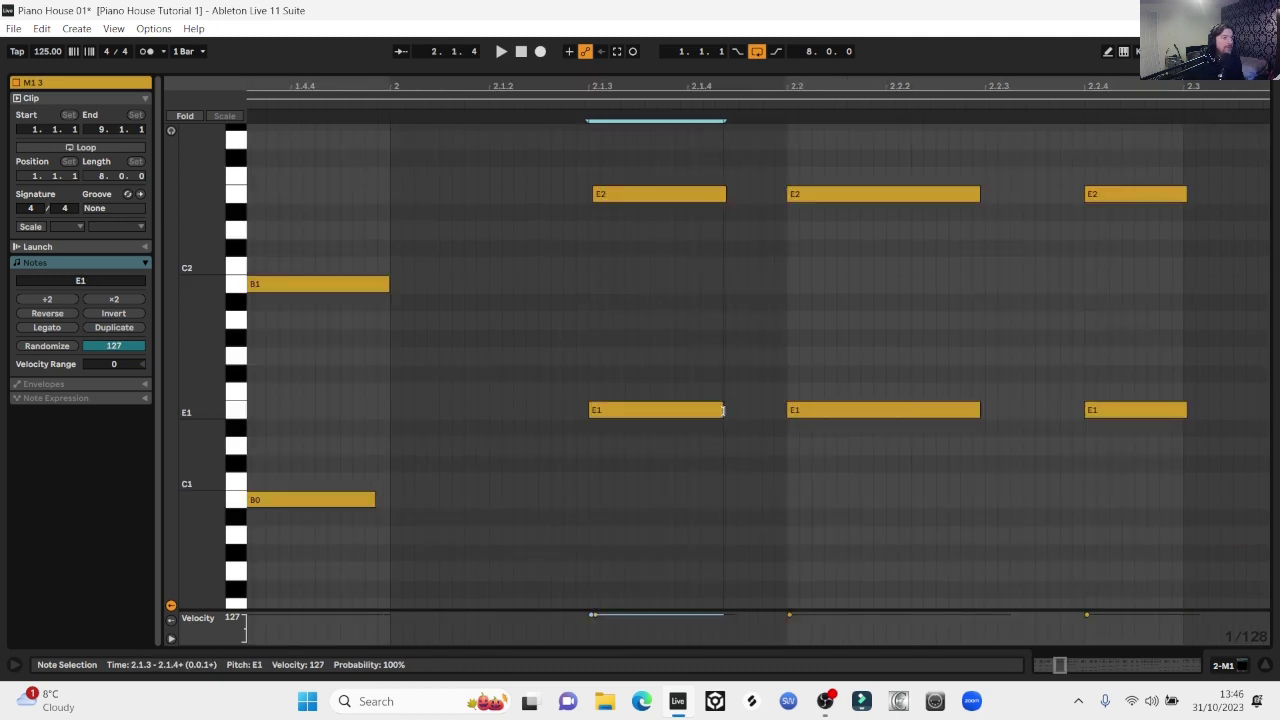
scroll(749, 348, up, 3)
scroll(711, 243, up, 2)
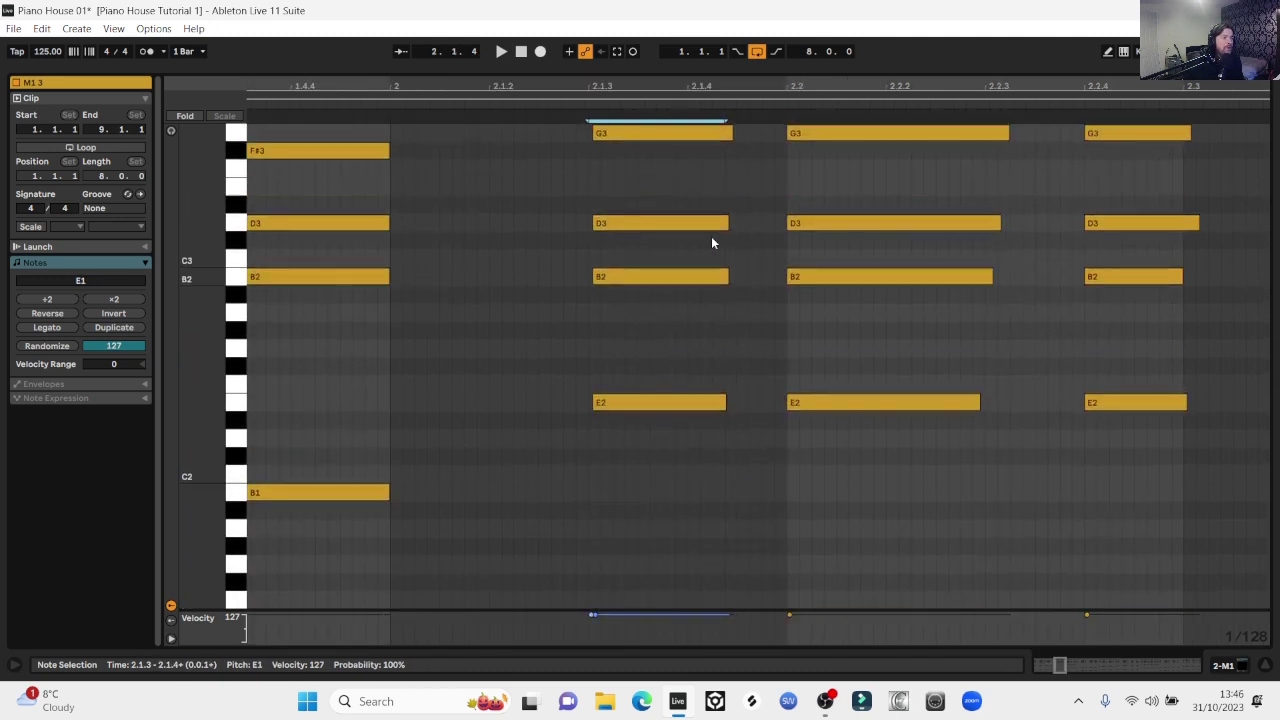
scroll(740, 183, up, 5)
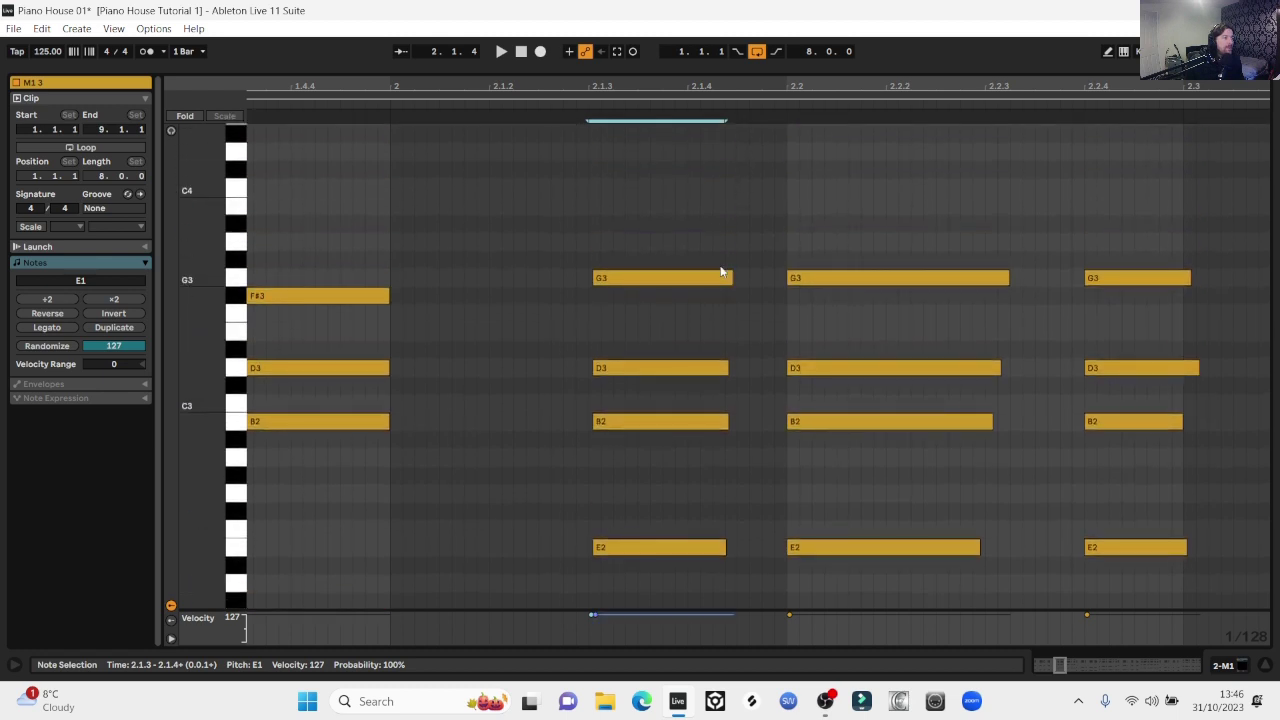
scroll(689, 228, up, 2)
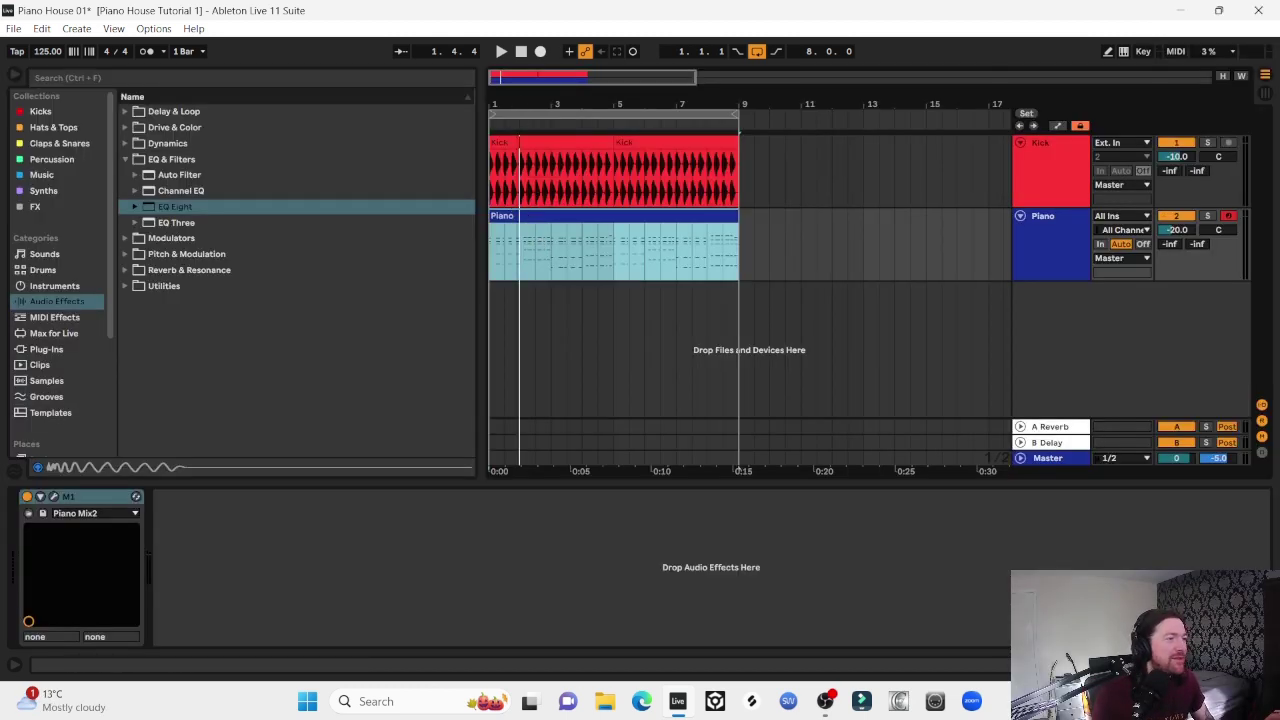
Open the Piano clip's notes and play it back to examine the chords and bass notes across all eight bars
drag(518, 102, 534, 101)
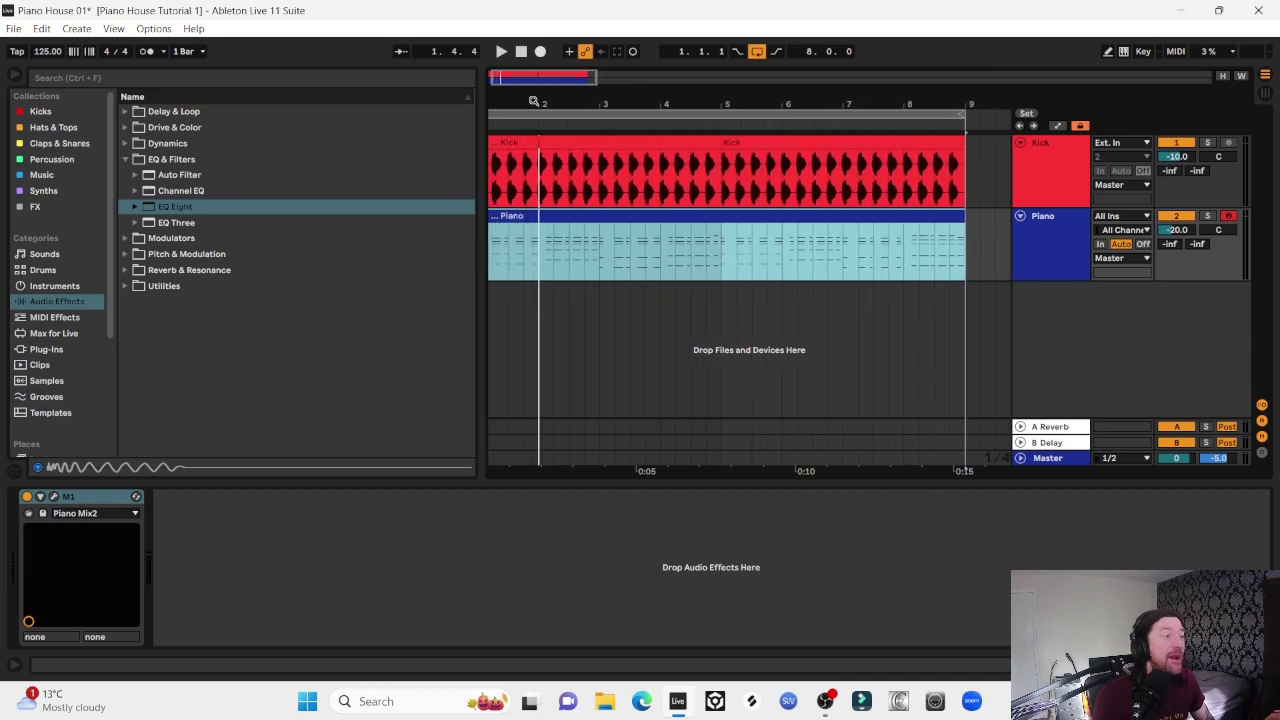
double_click(617, 218)
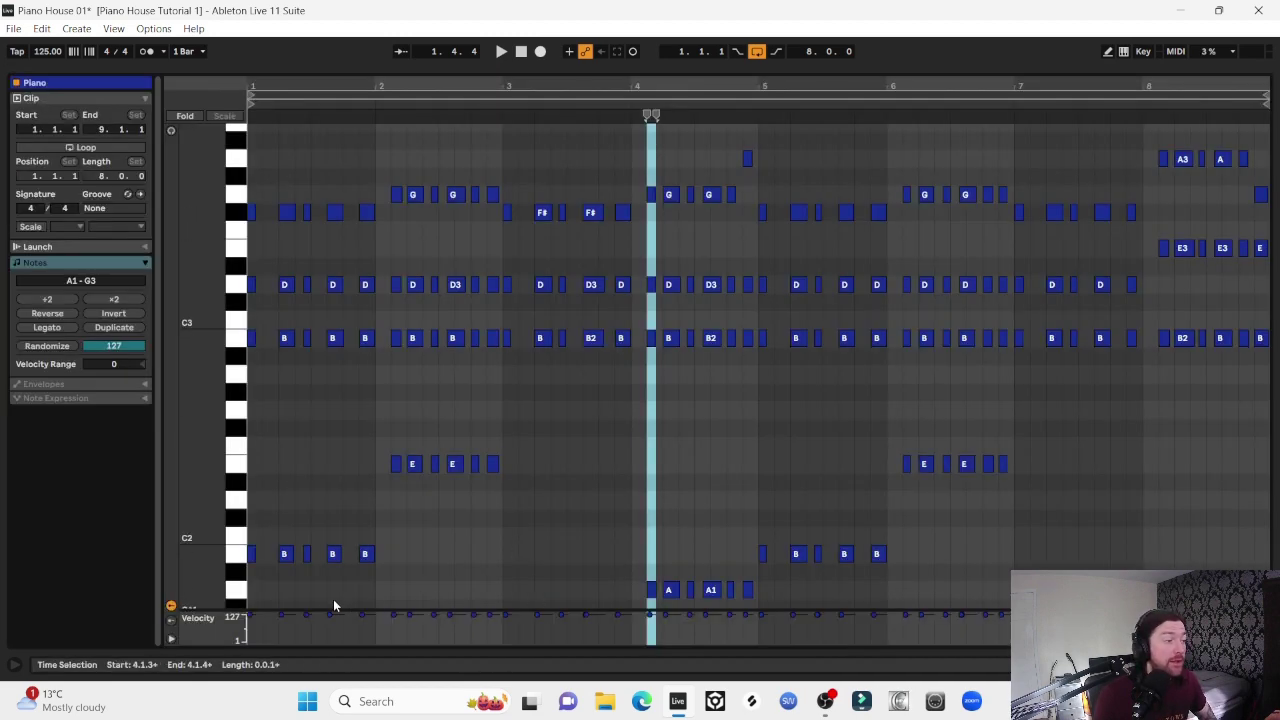
drag(280, 80, 20, 140)
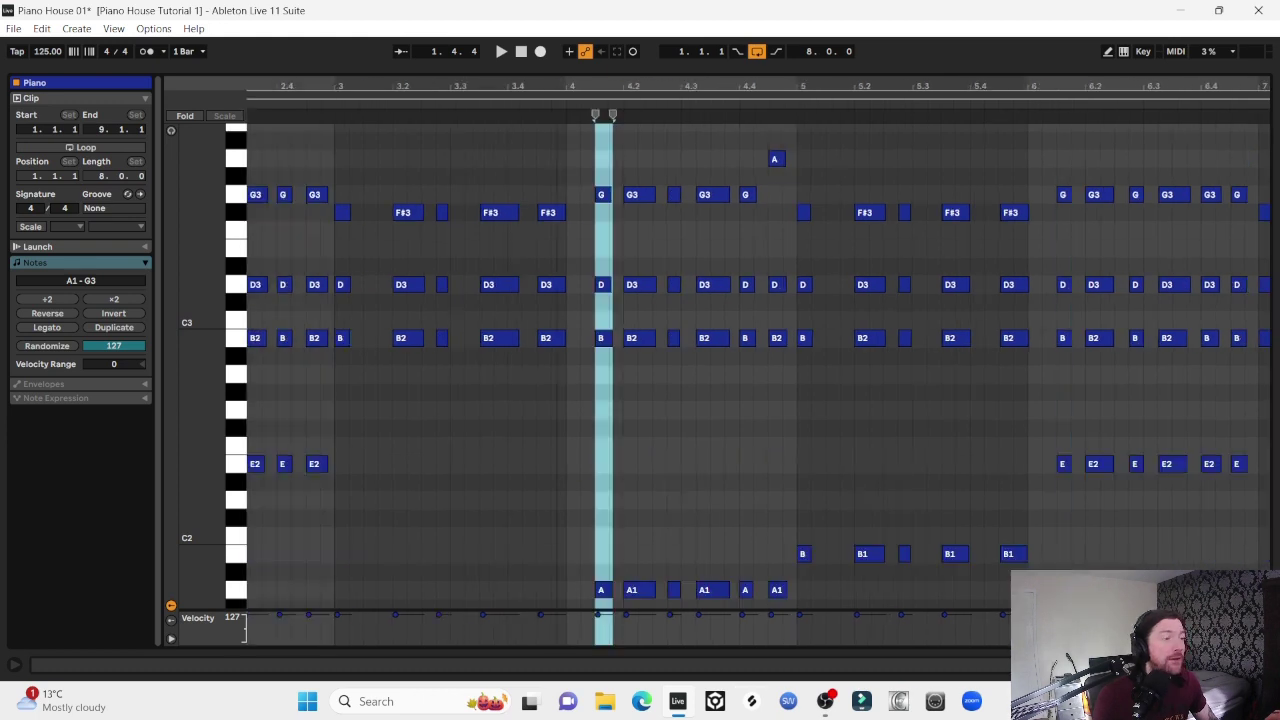
drag(561, 82, 561, 20)
key(ctrl+alt+l)
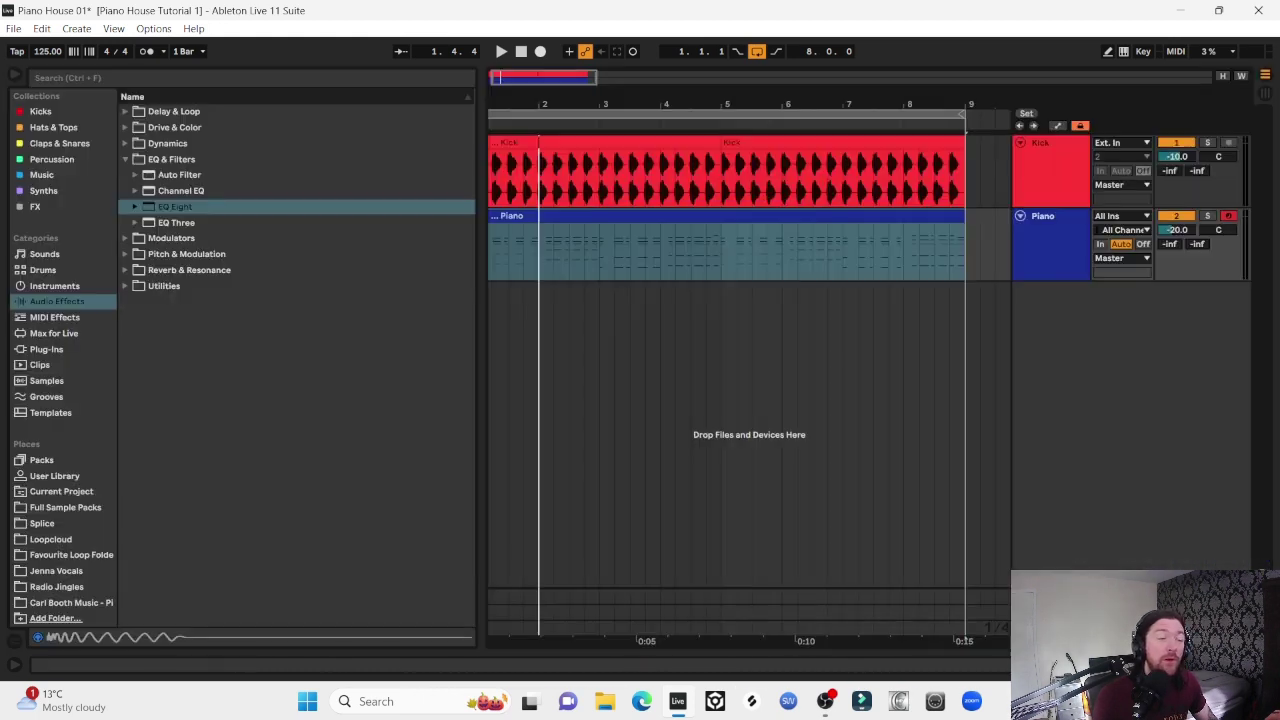
click(517, 215)
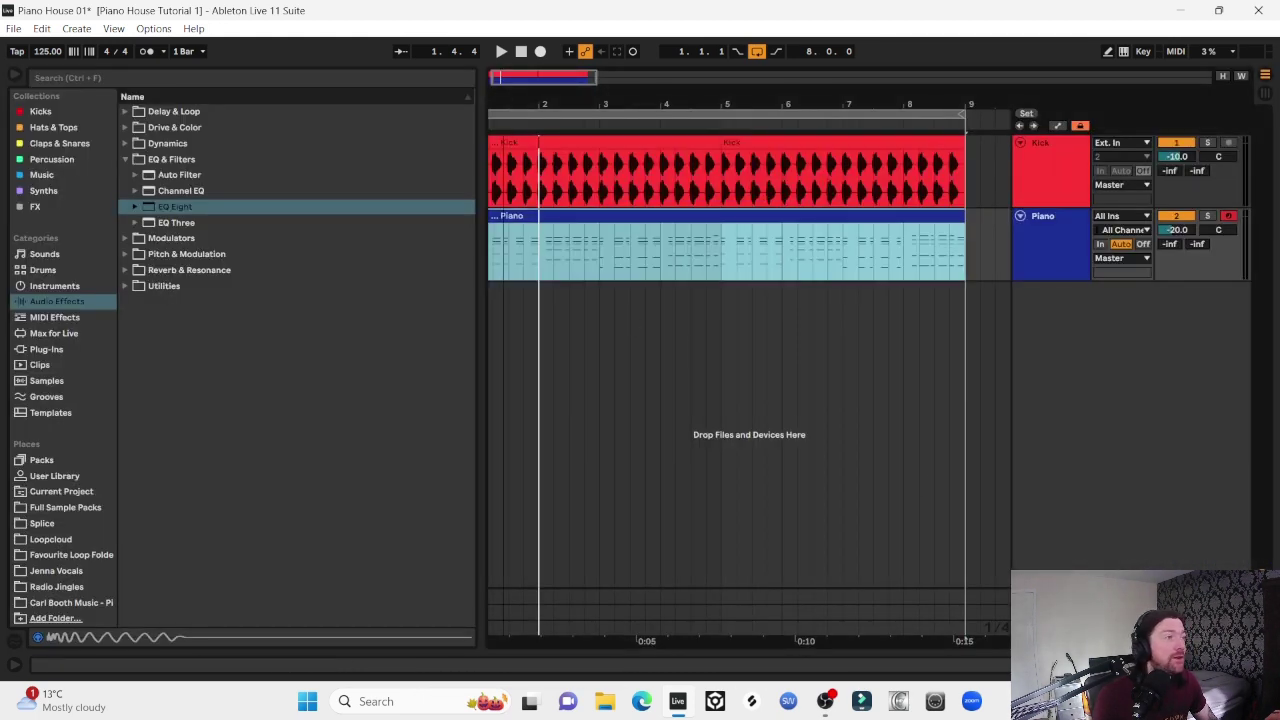
drag(510, 102, 514, 94)
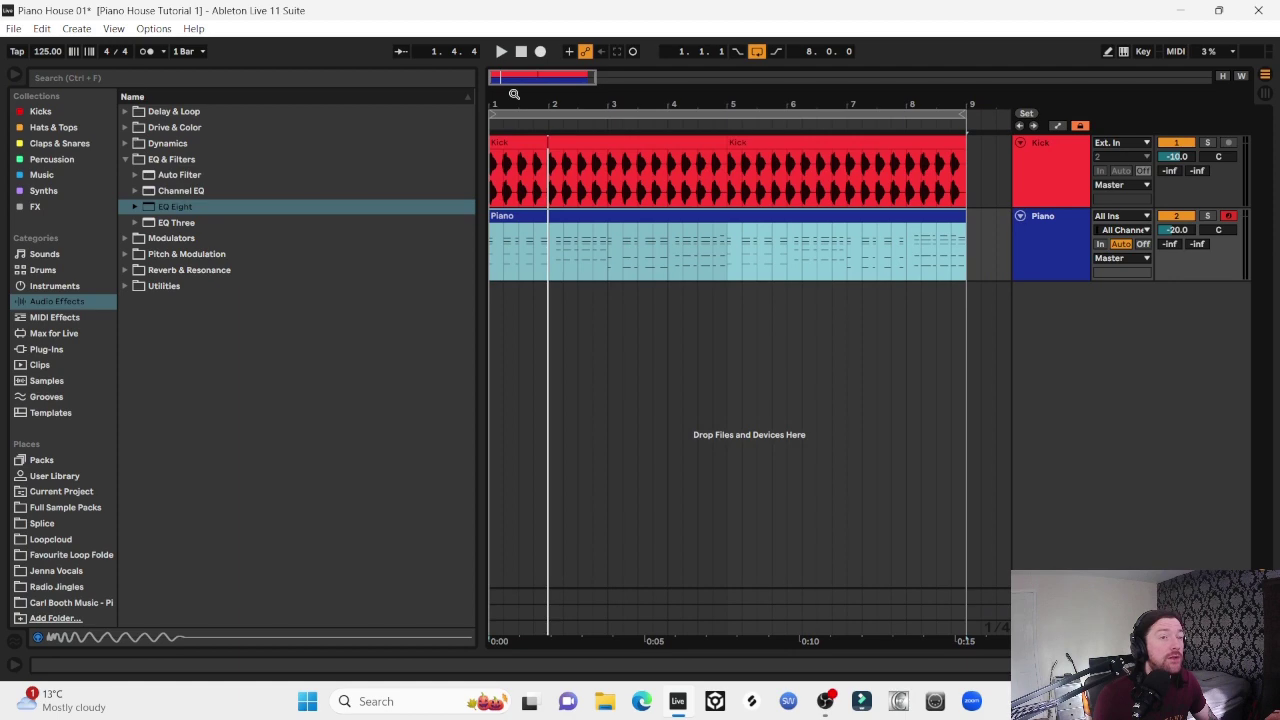
double_click(571, 216)
key(space)
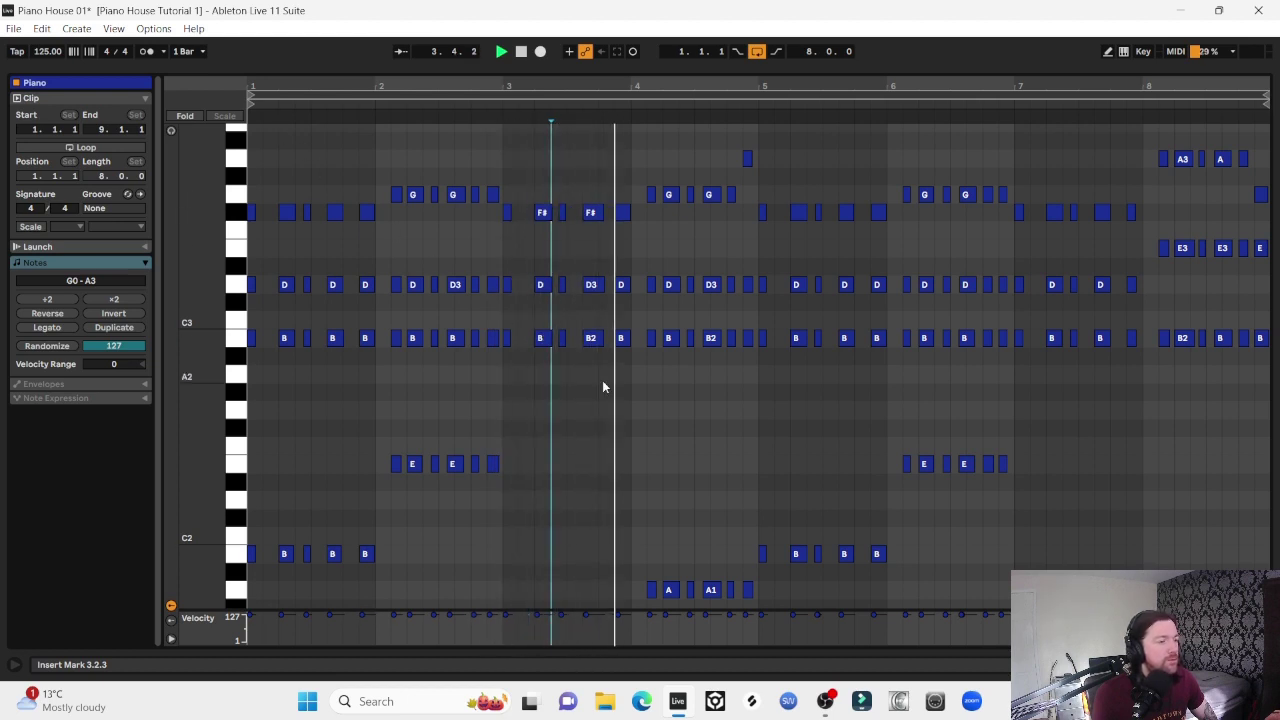
scroll(603, 382, down, 2)
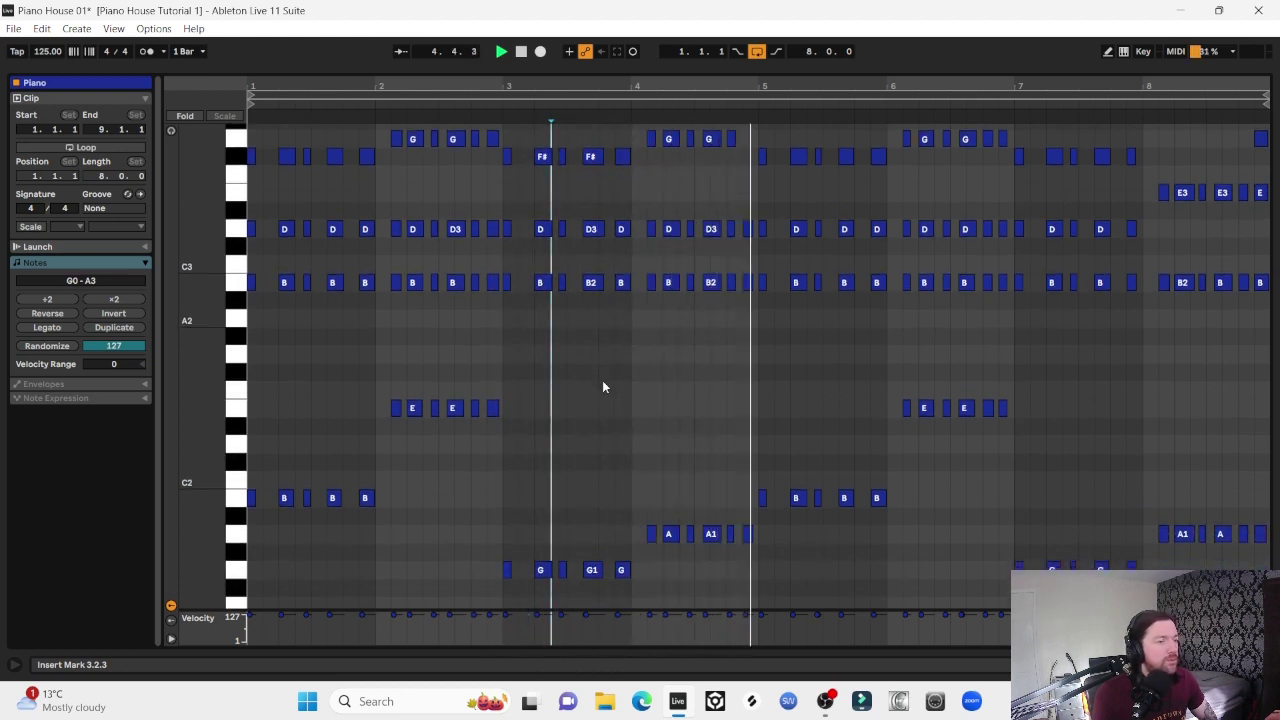
scroll(602, 386, up, 3)
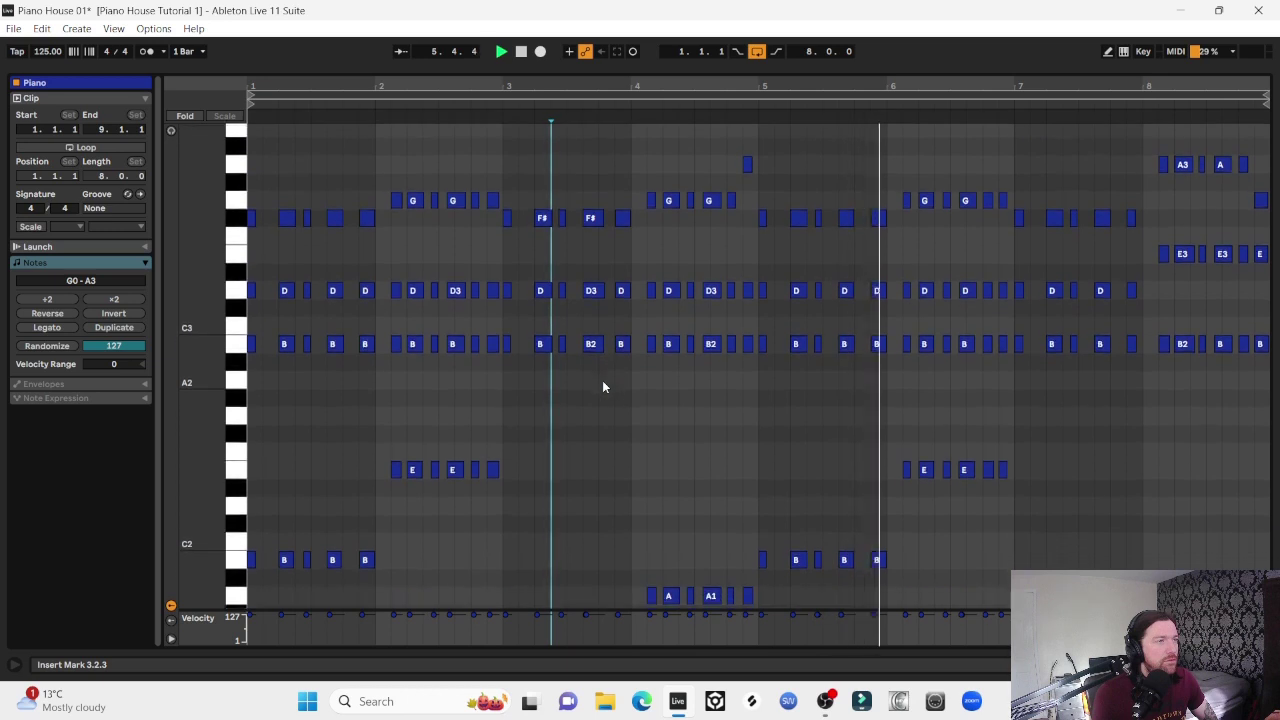
scroll(603, 387, down, 1)
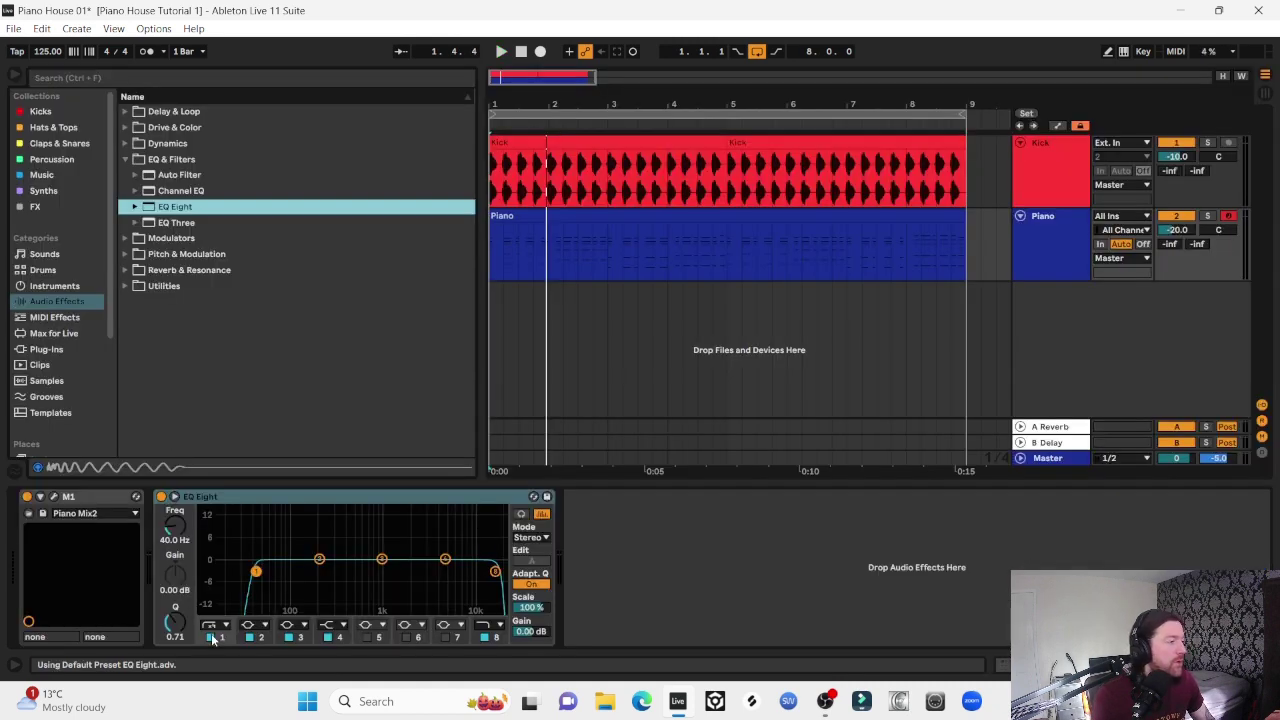
Set the low-cut band of the piano's EQ Eight to 120 Hz and compare the soloed piano with the EQ bypassed and enabled
click(210, 637)
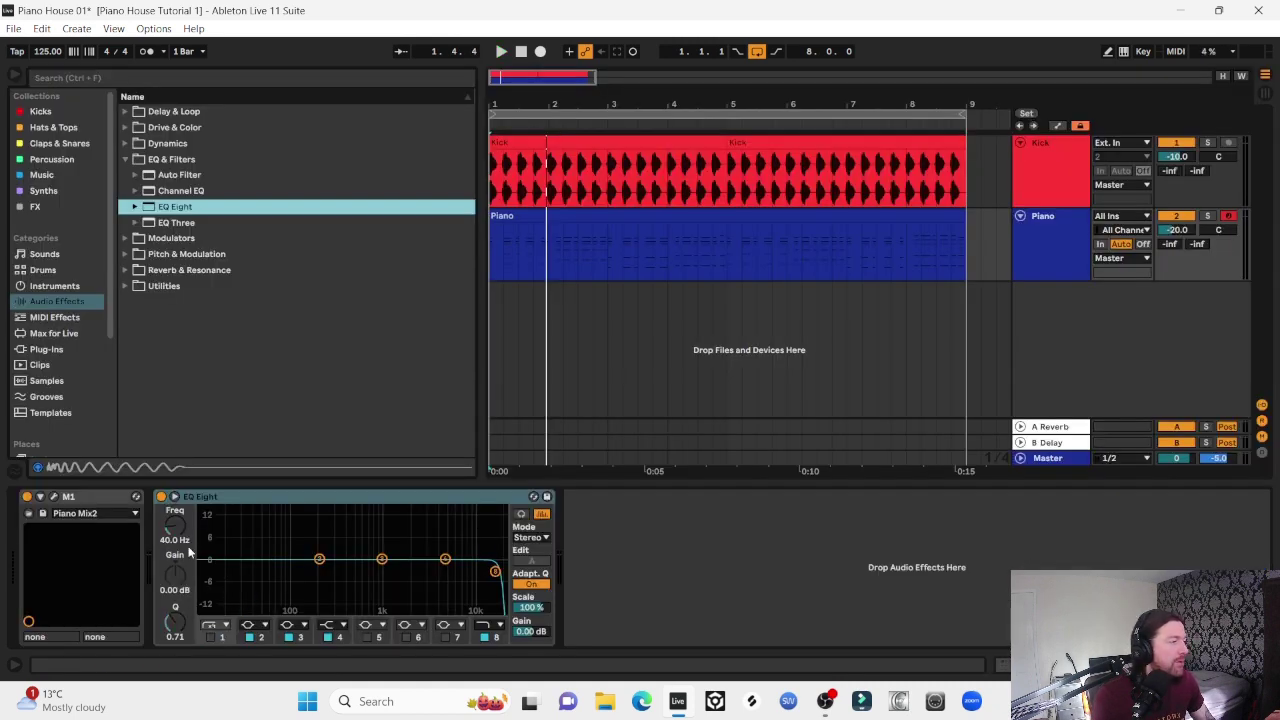
click(209, 637)
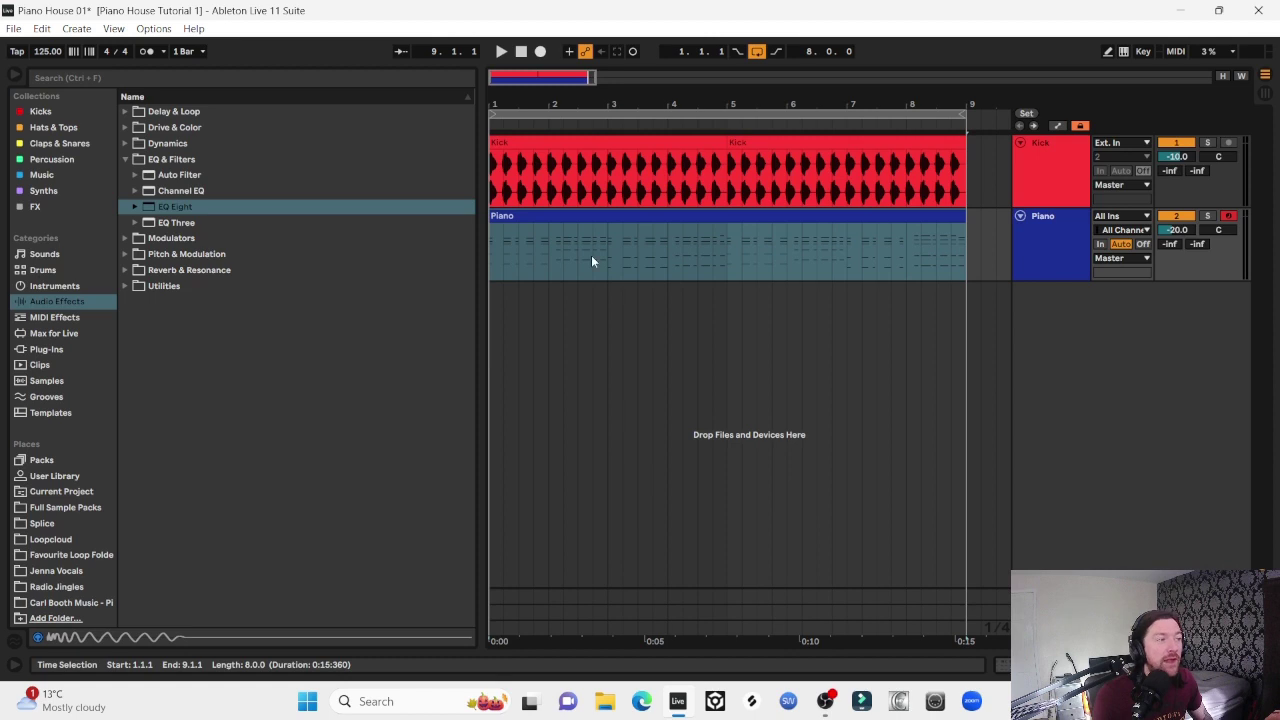
click(544, 217)
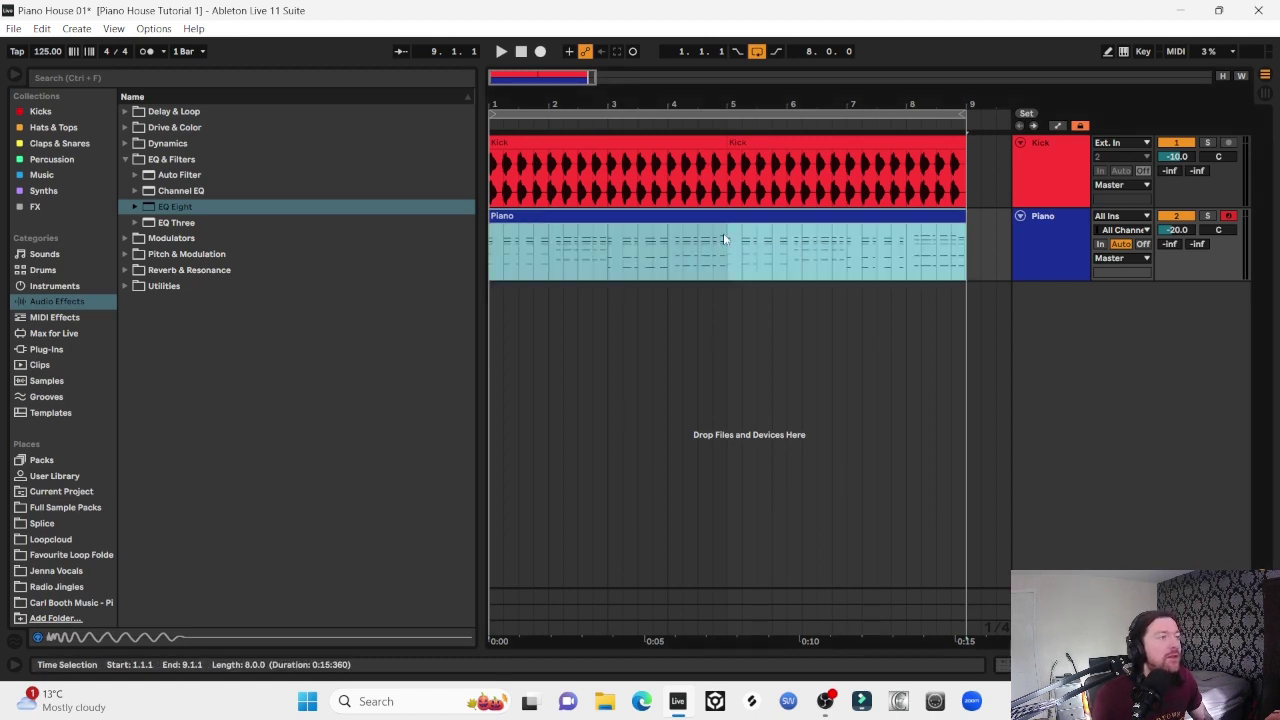
drag(509, 101, 549, 160)
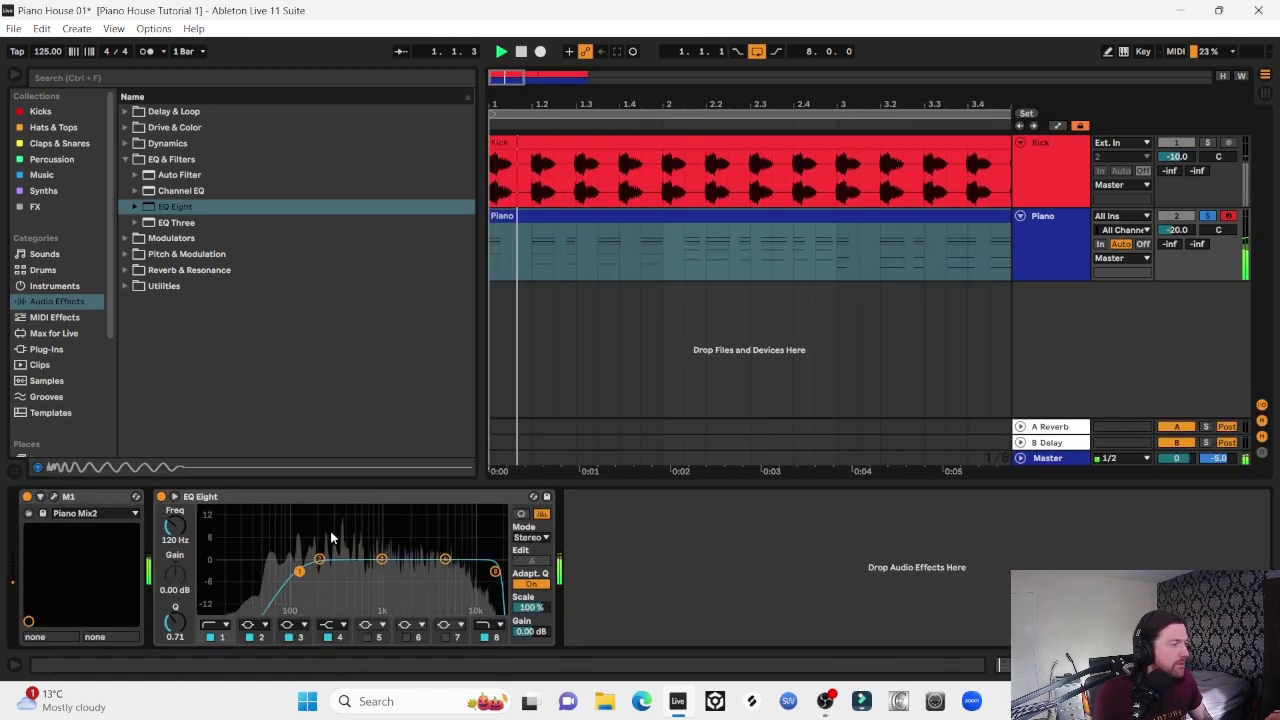
click(162, 497)
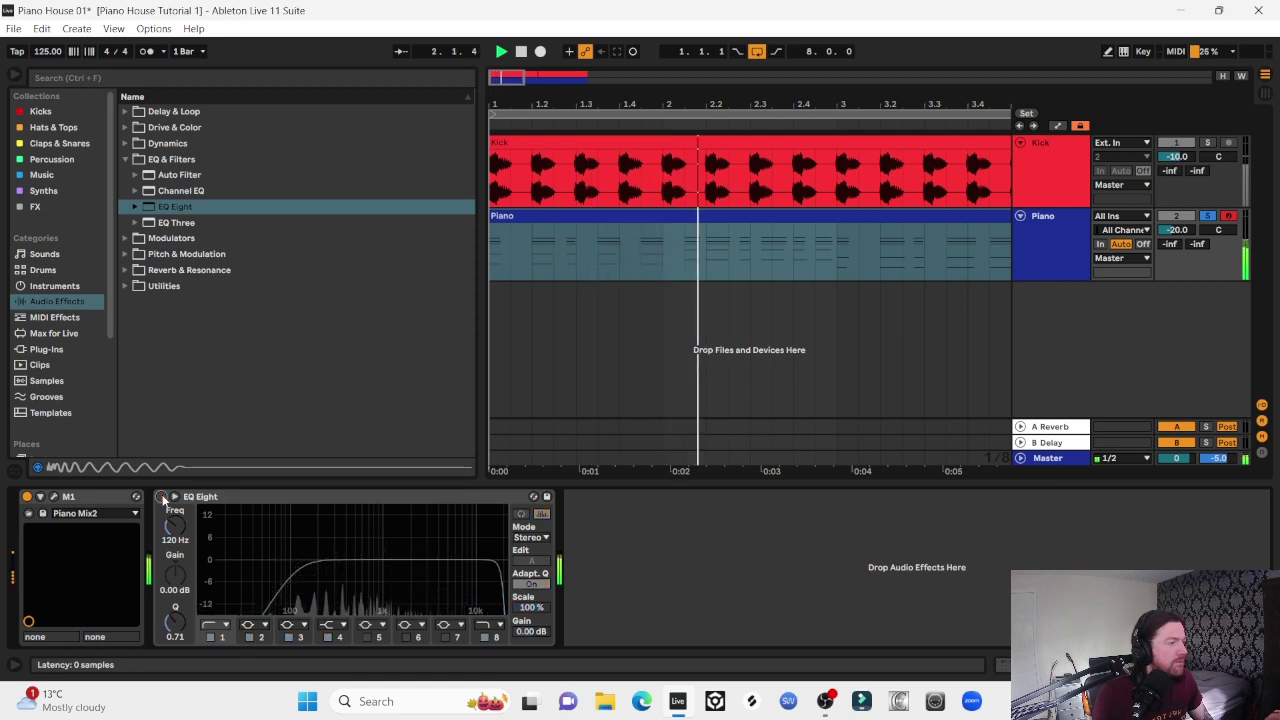
click(162, 497)
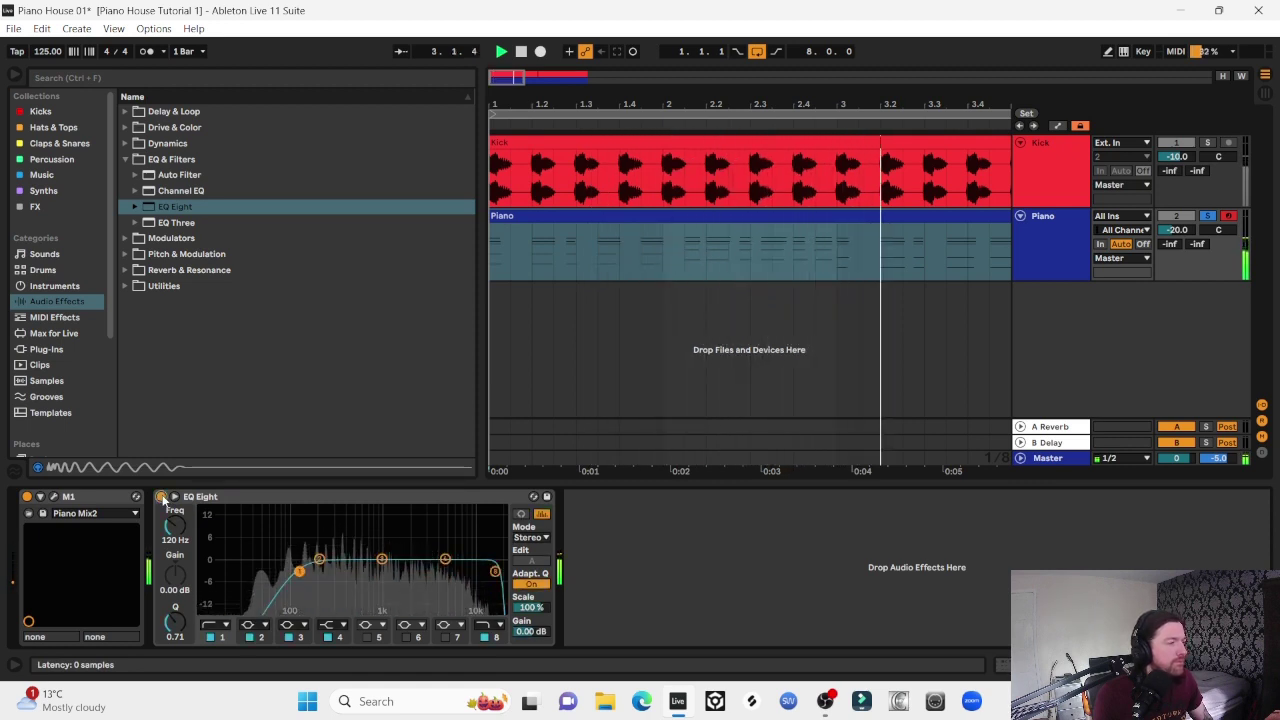
Stop playback and insert the LFOTool_x64 plug-in after the EQ Eight on the Piano track
key(space)
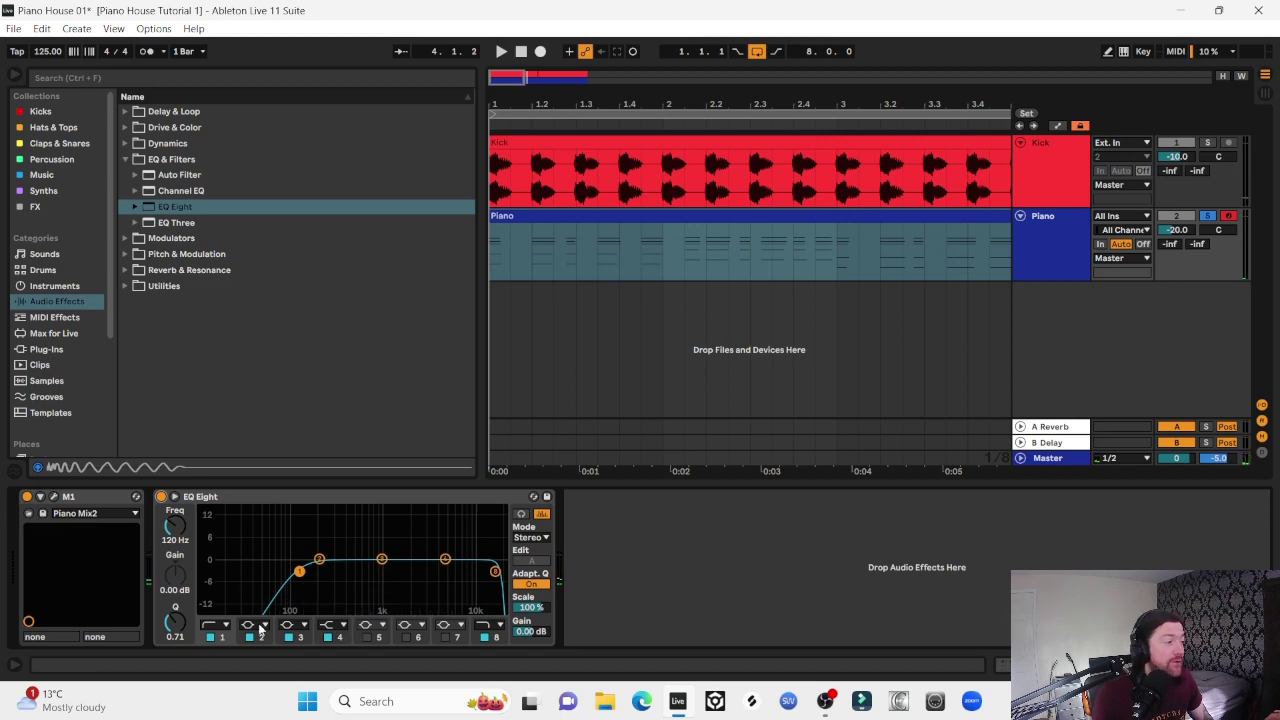
key(ctrl+a)
key(ctrl+d)
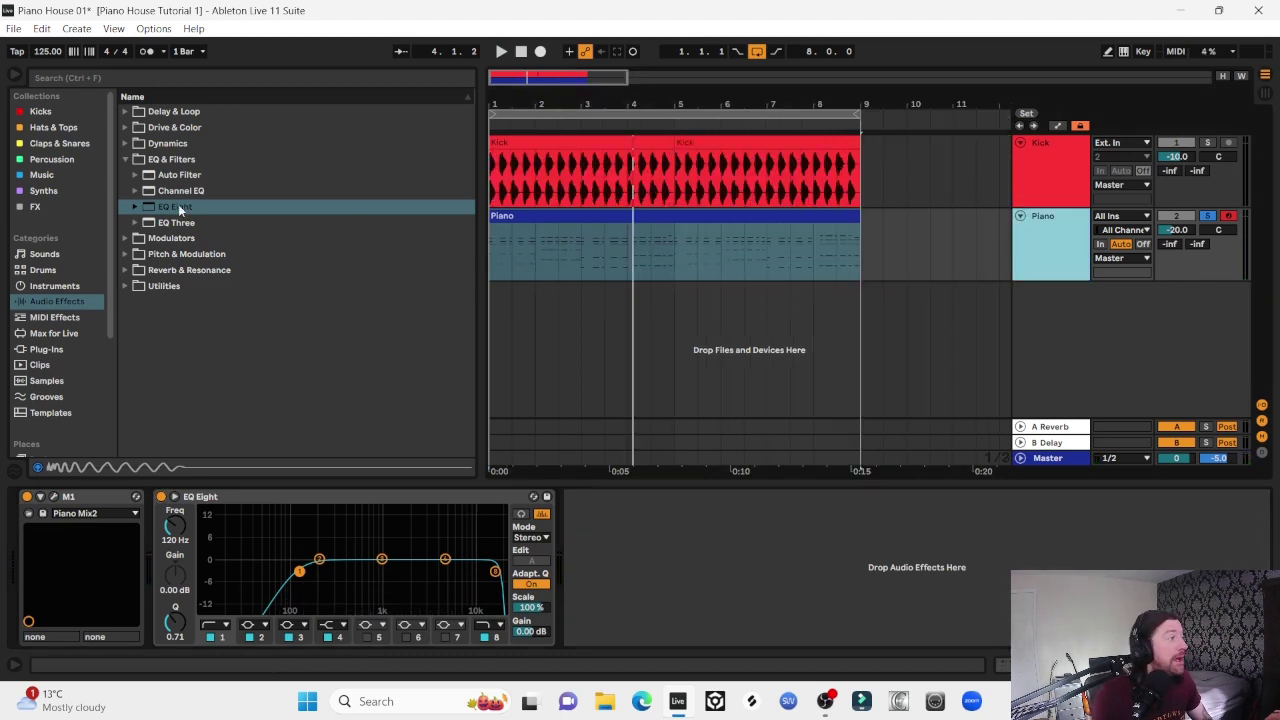
click(165, 164)
click(126, 159)
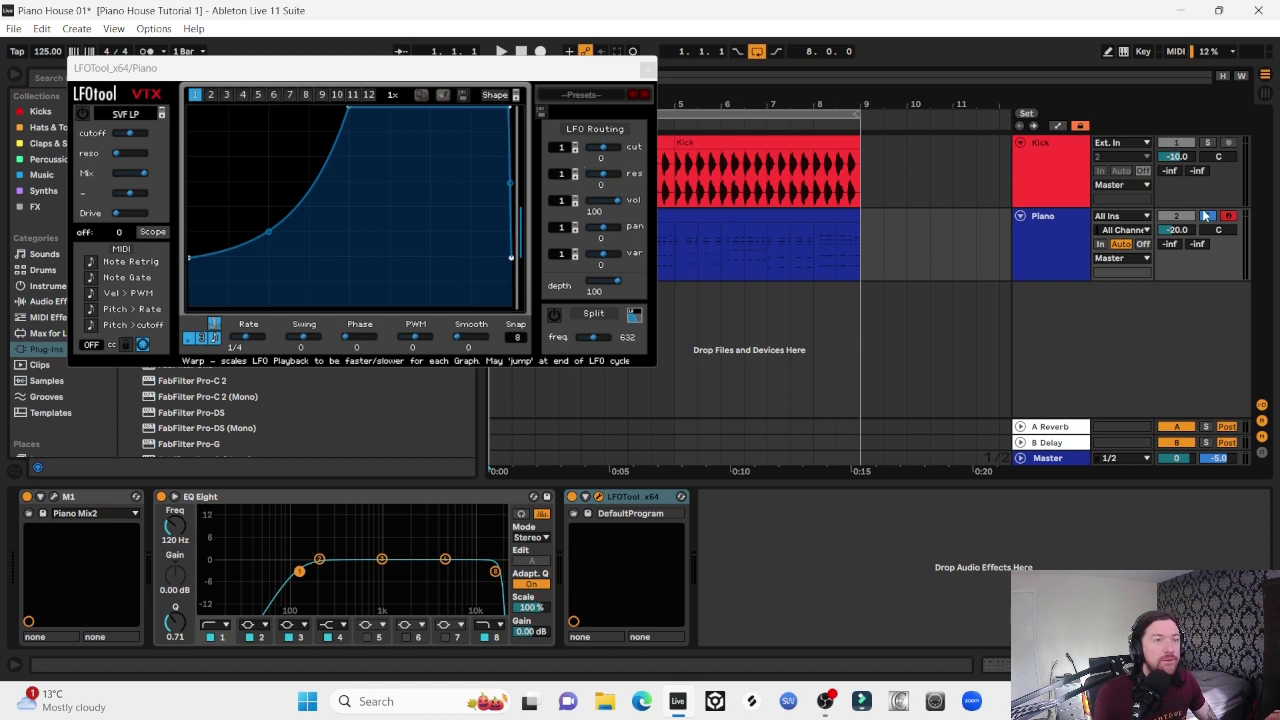
Play the piano soloed and with the kick, comparing the mix with LFOTool bypassed and enabled
key(space)
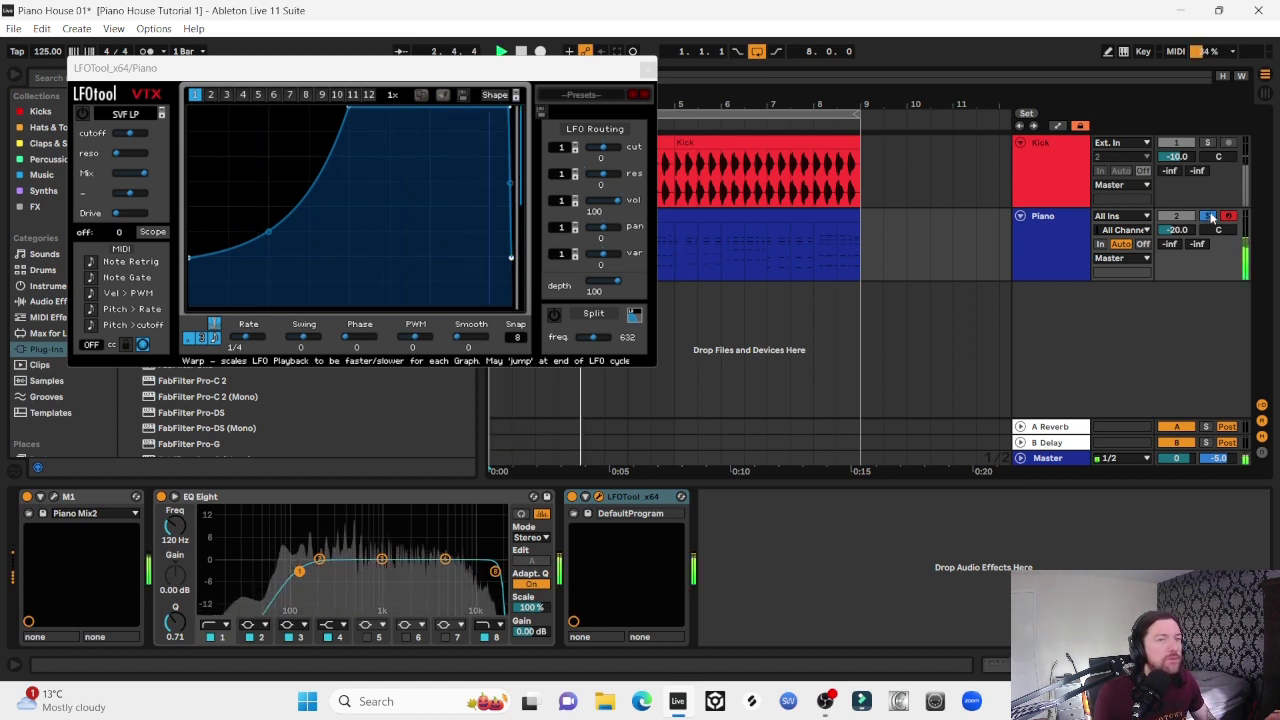
key(space)
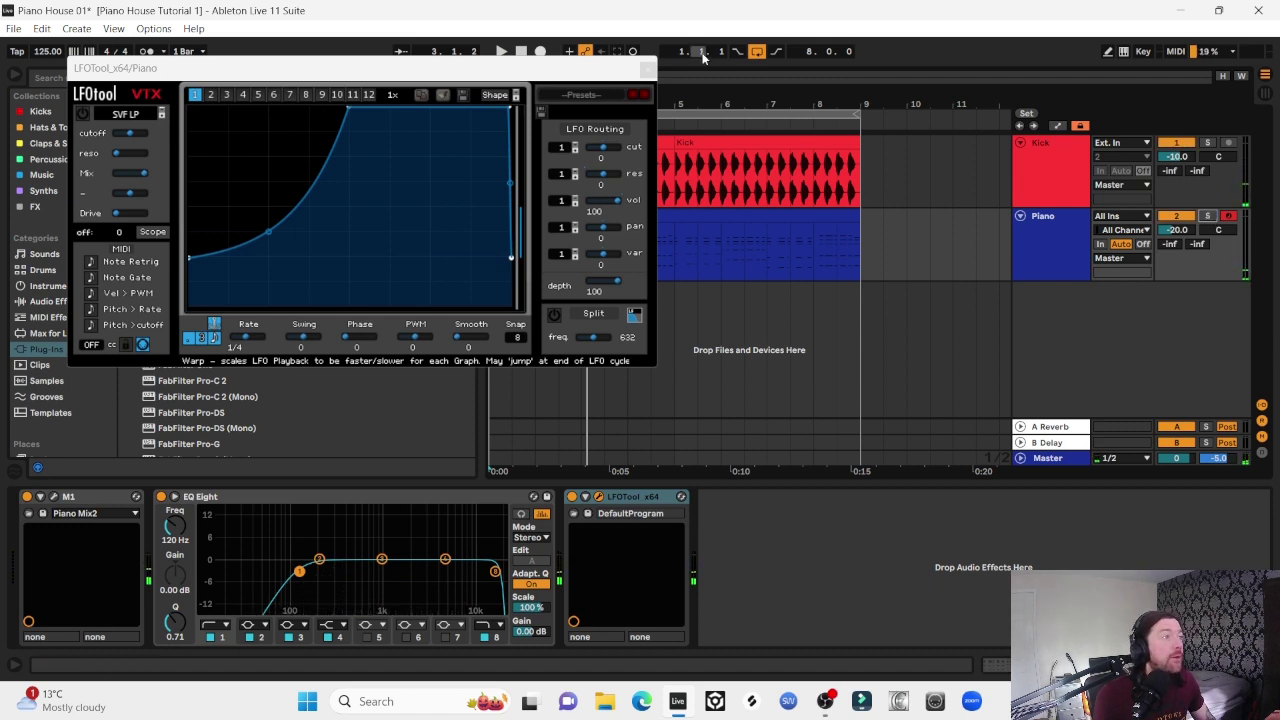
key(space)
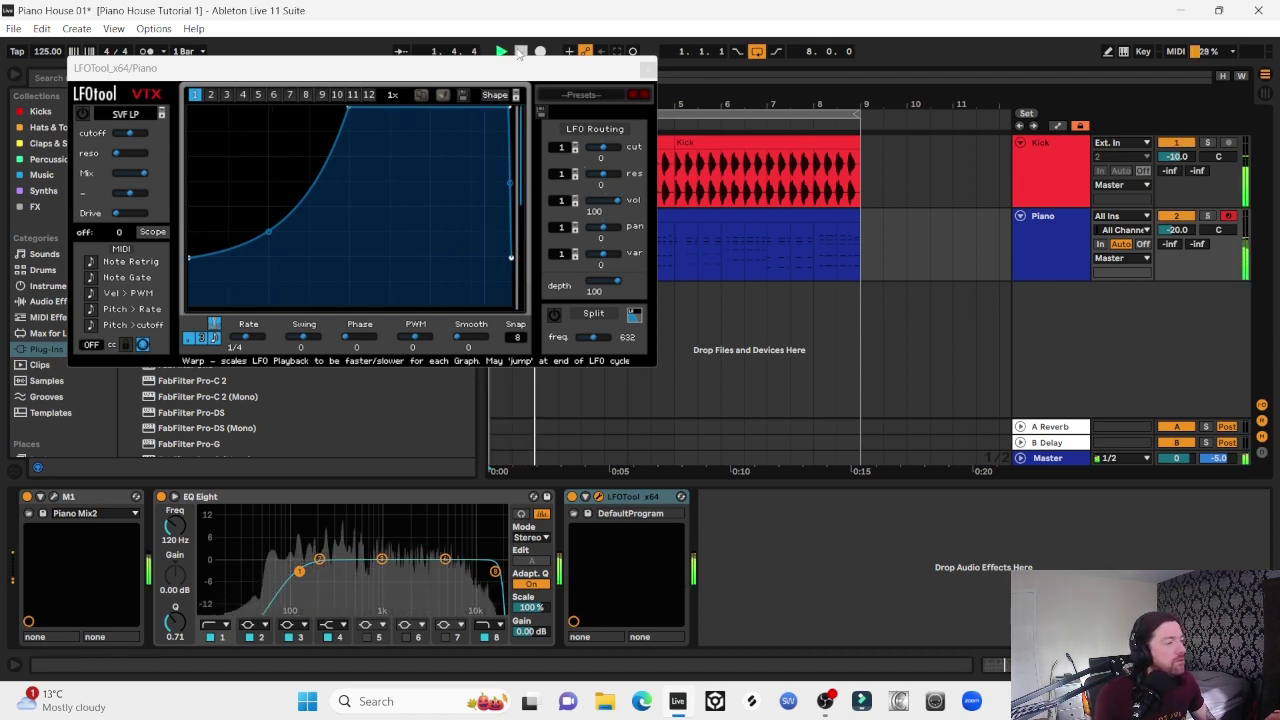
click(572, 497)
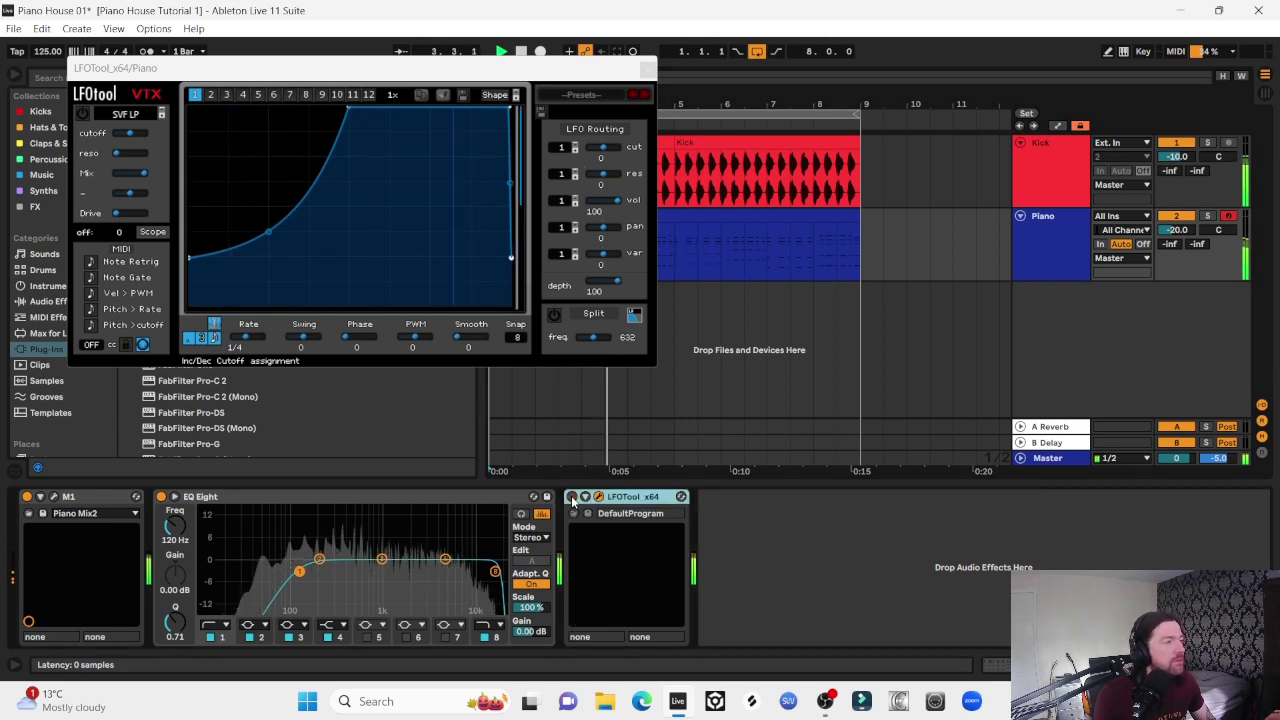
click(572, 497)
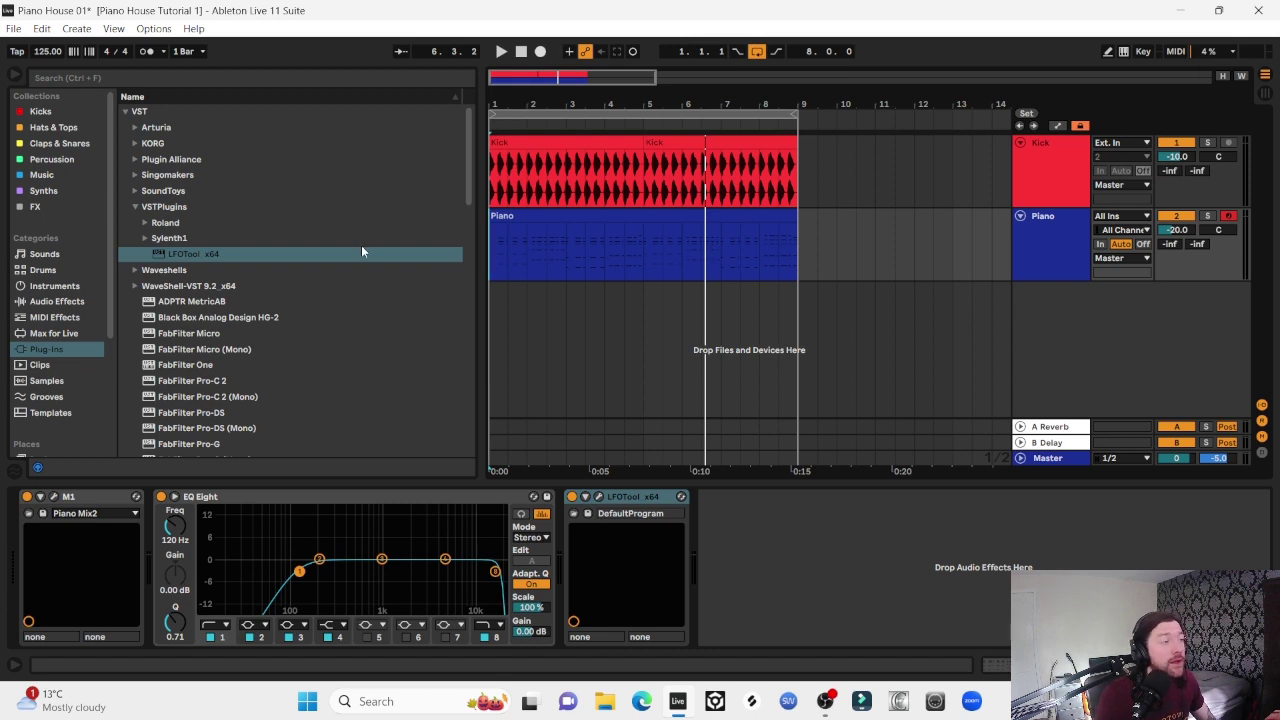
Move the eight-bar Piano clip out of the looped section to about bar 17 on its track
drag(542, 104, 536, 84)
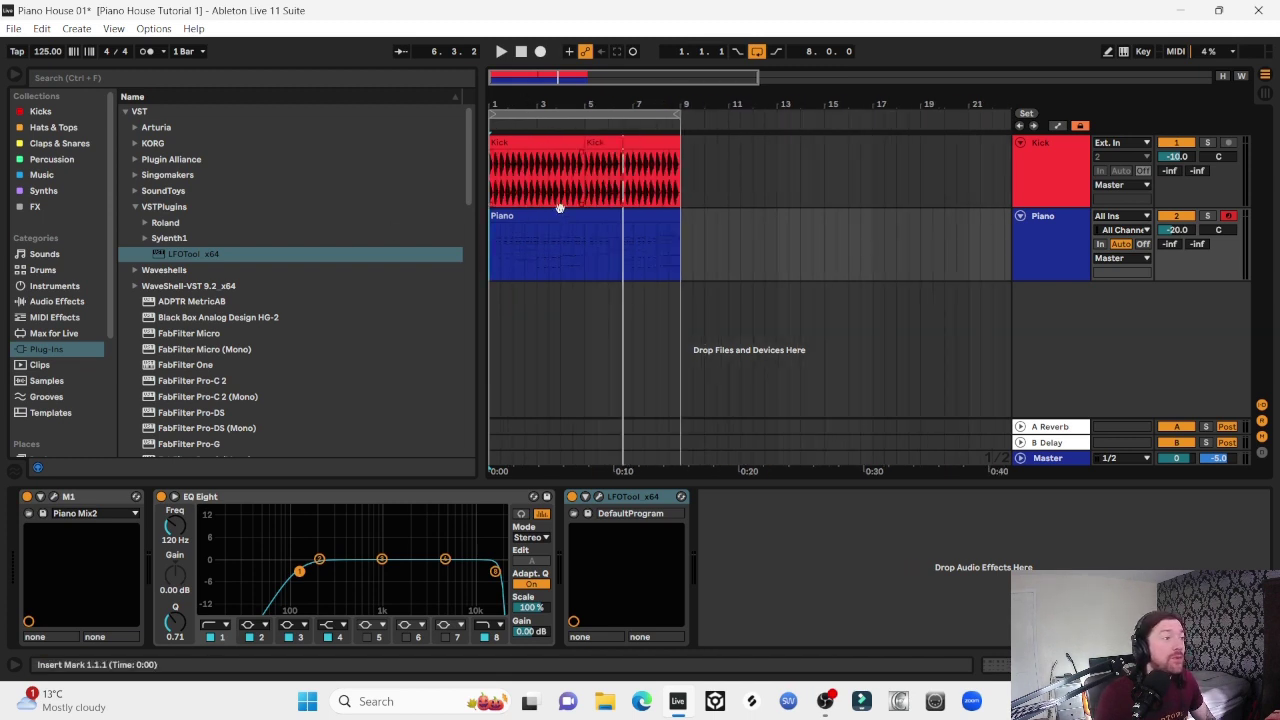
drag(551, 218, 760, 254)
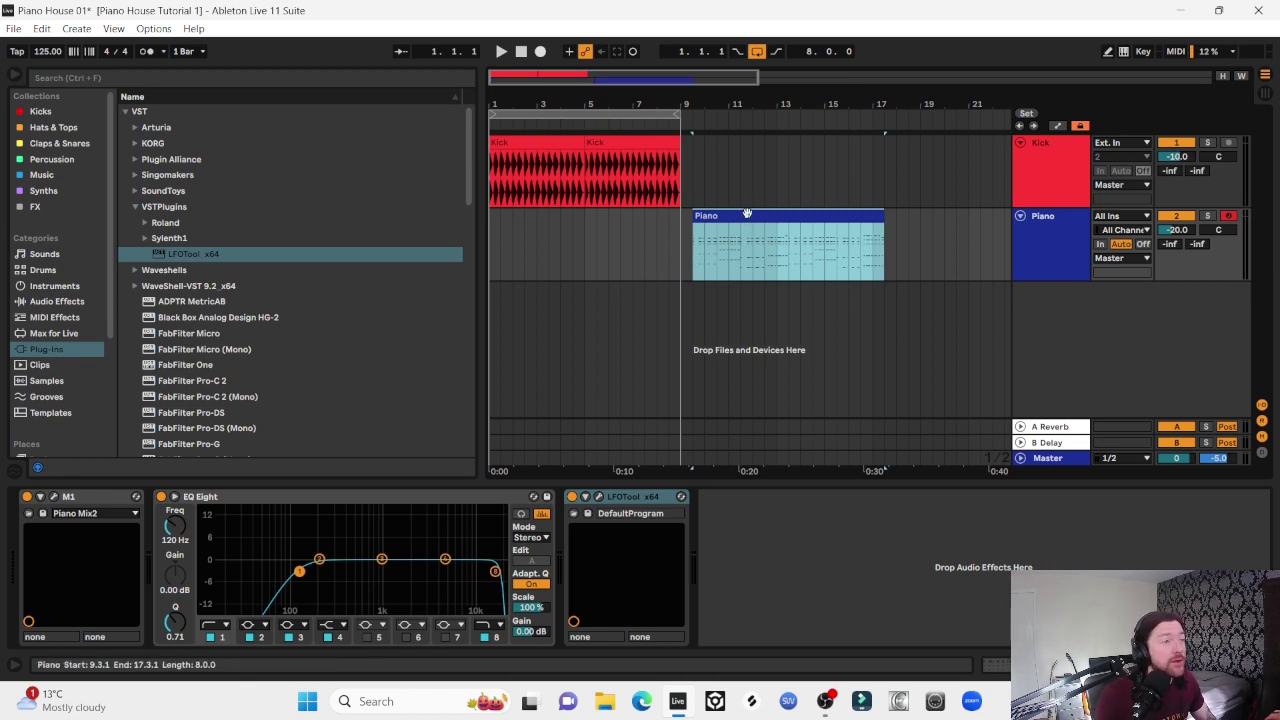
click(742, 222)
click(742, 222)
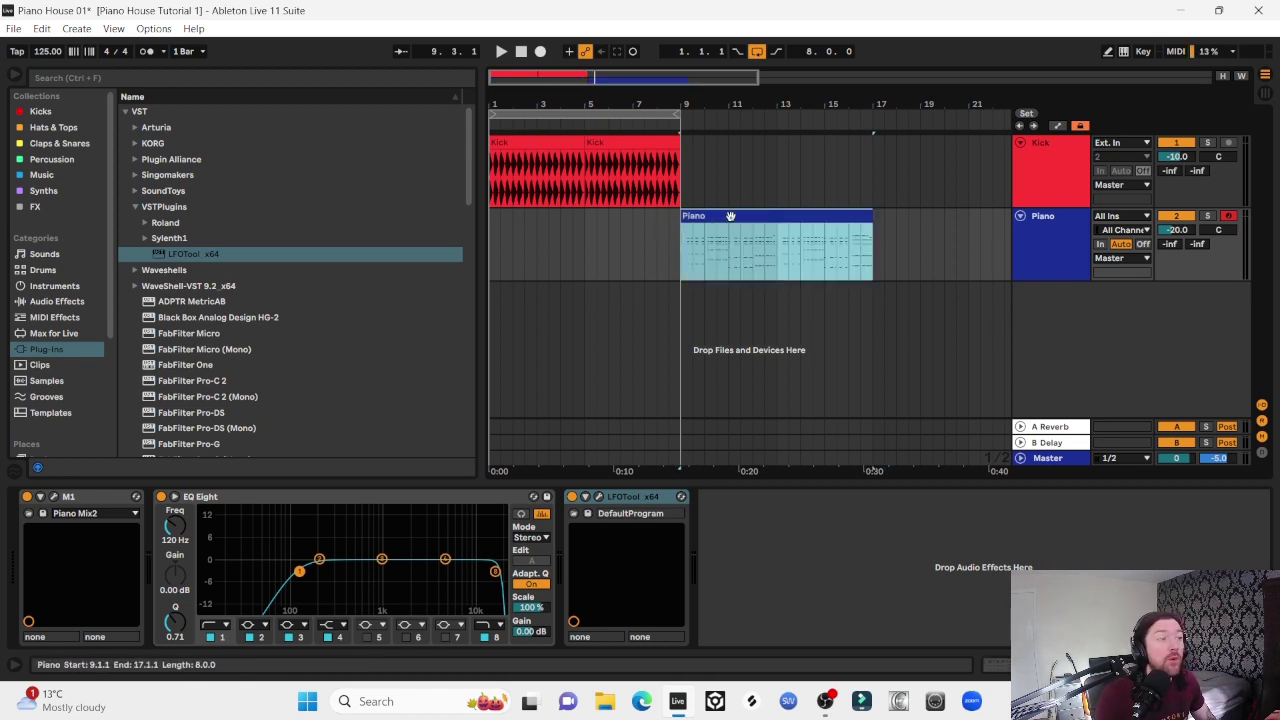
drag(715, 218, 915, 245)
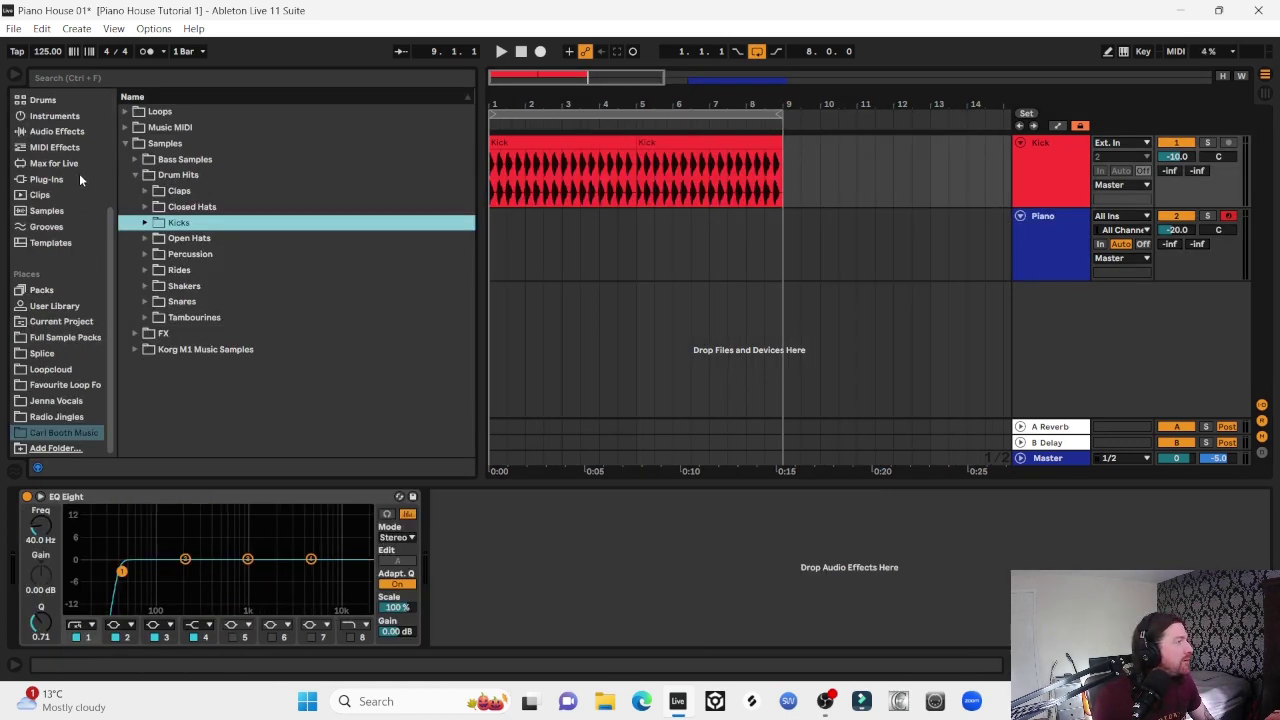
Create a Drum Rack on a new MIDI track and load Closed Hat 1.wav onto its C1 pad
click(58, 117)
click(170, 145)
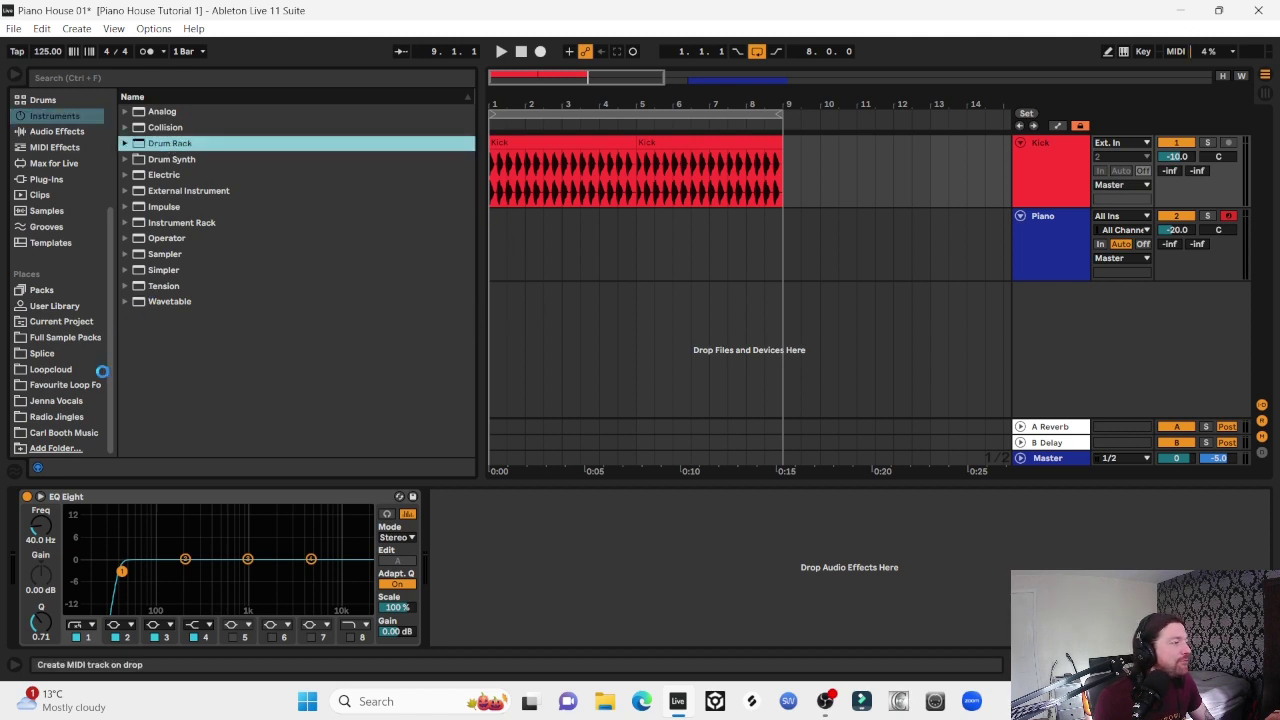
click(64, 432)
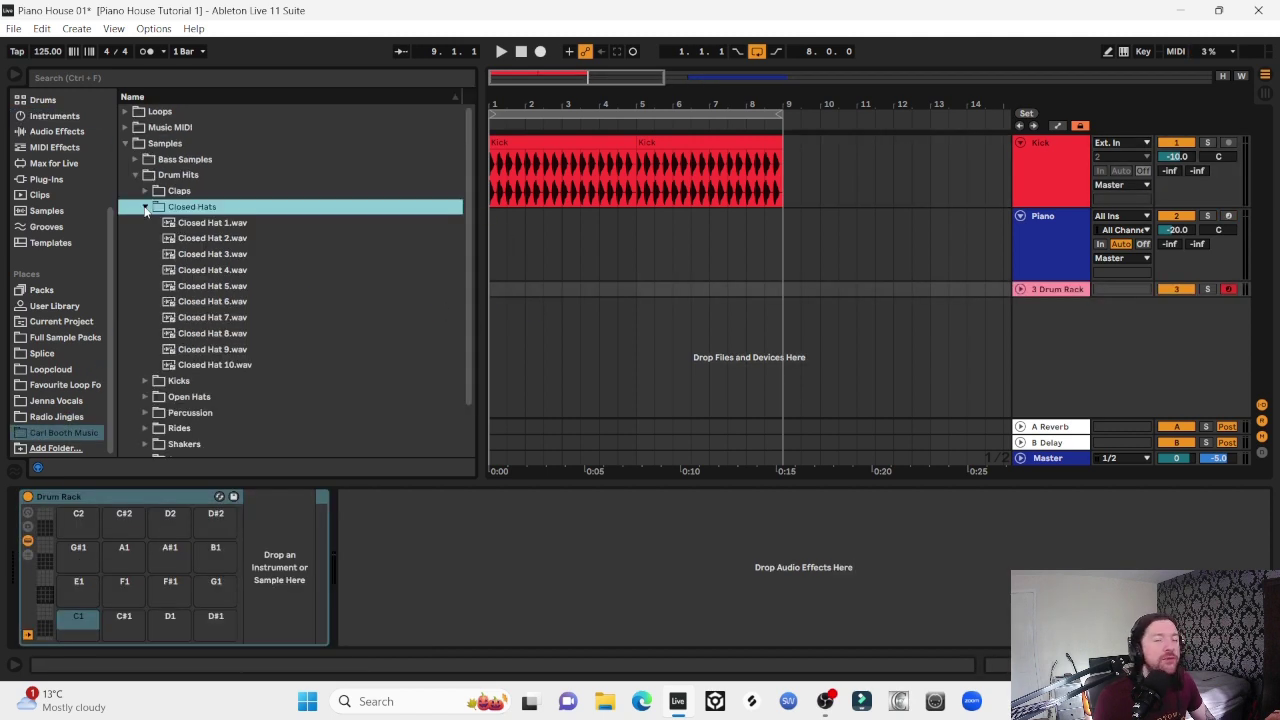
click(222, 224)
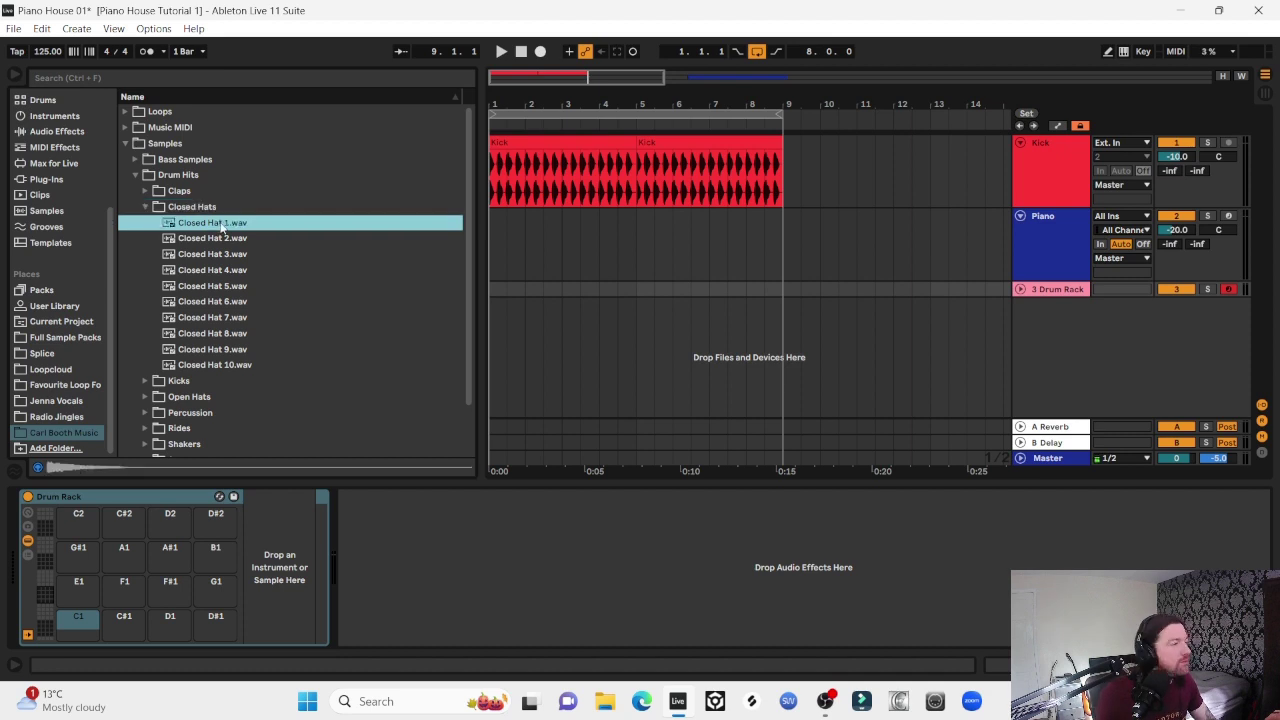
drag(222, 228, 80, 610)
Audition Closed Hat 2 to 4 and load Closed Hat 4.wav onto the Drum Rack's C#1 pad
click(229, 242)
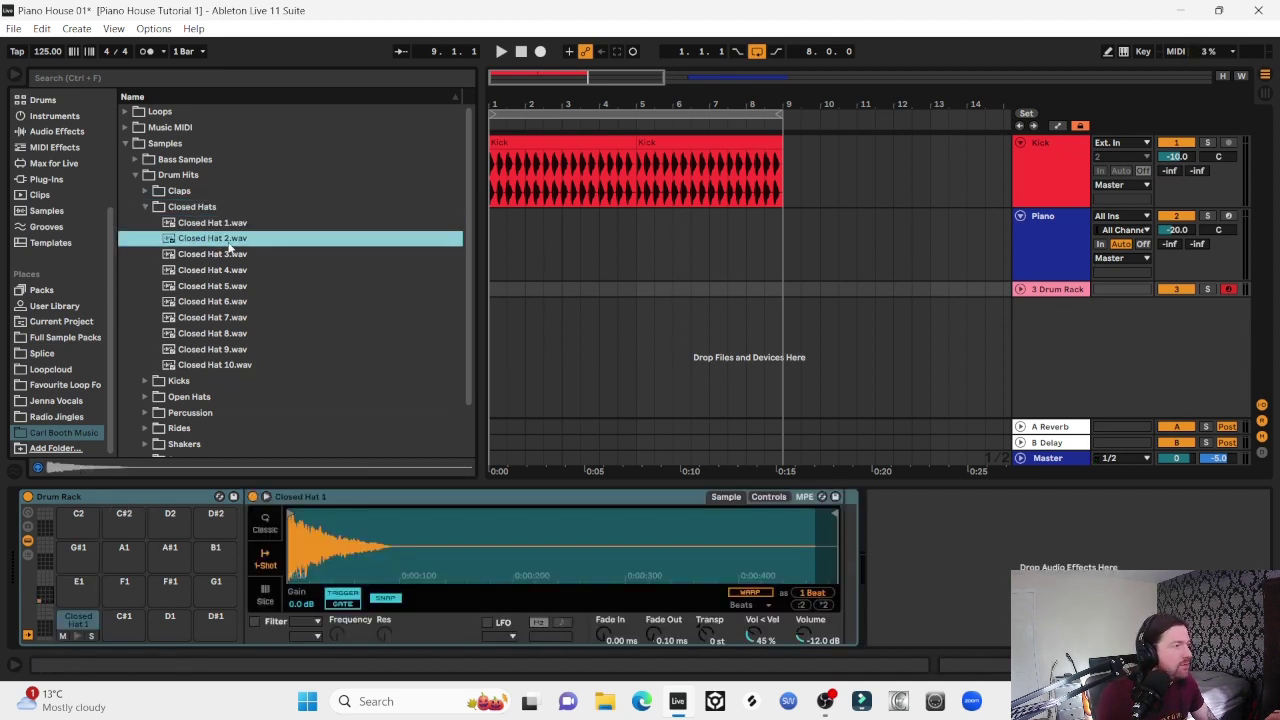
key(Down)
key(Down)
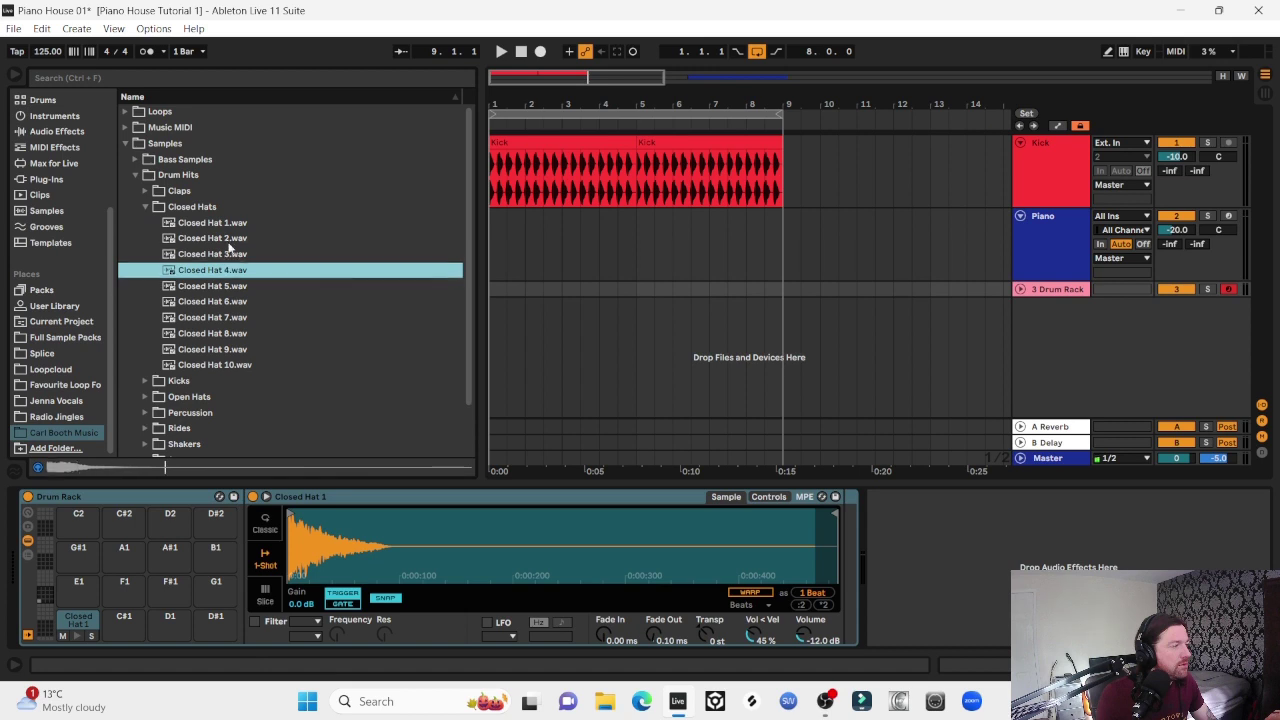
key(Up)
key(Down)
drag(200, 278, 135, 626)
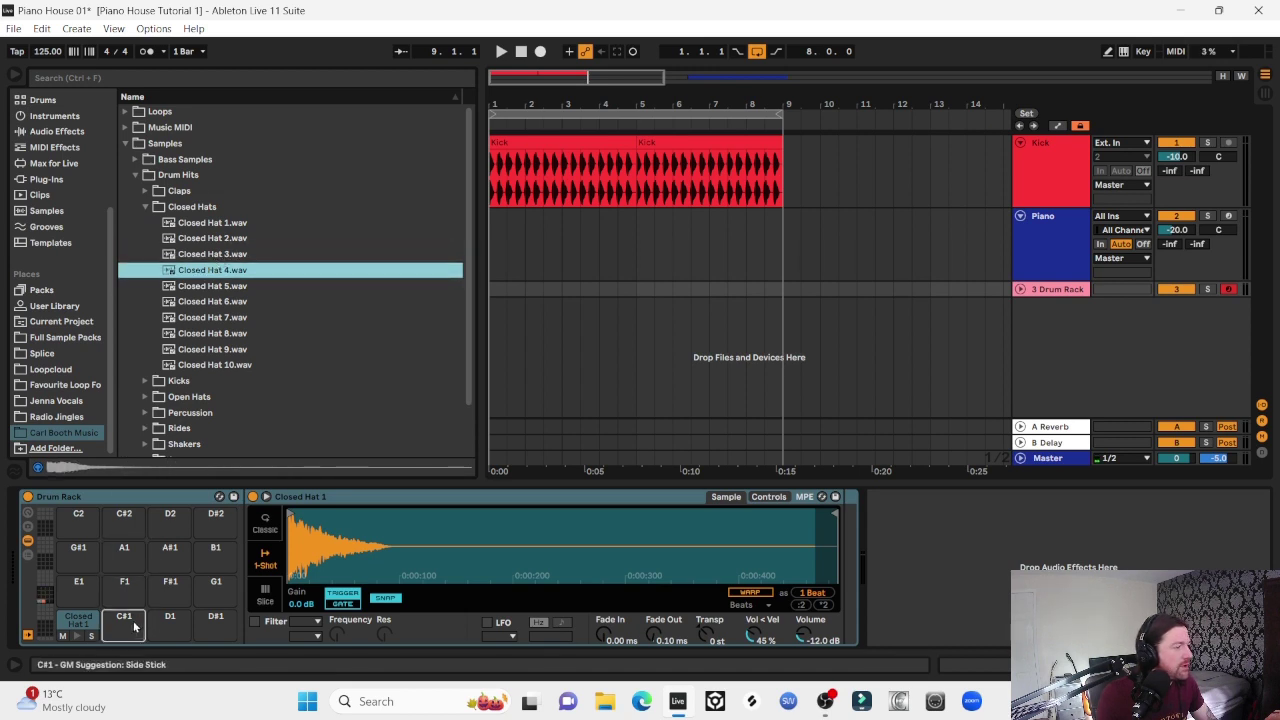
Audition the following hats and load Closed Hat 5.wav onto pad D1 and Closed Hat 7.wav onto pad D#1
click(215, 287)
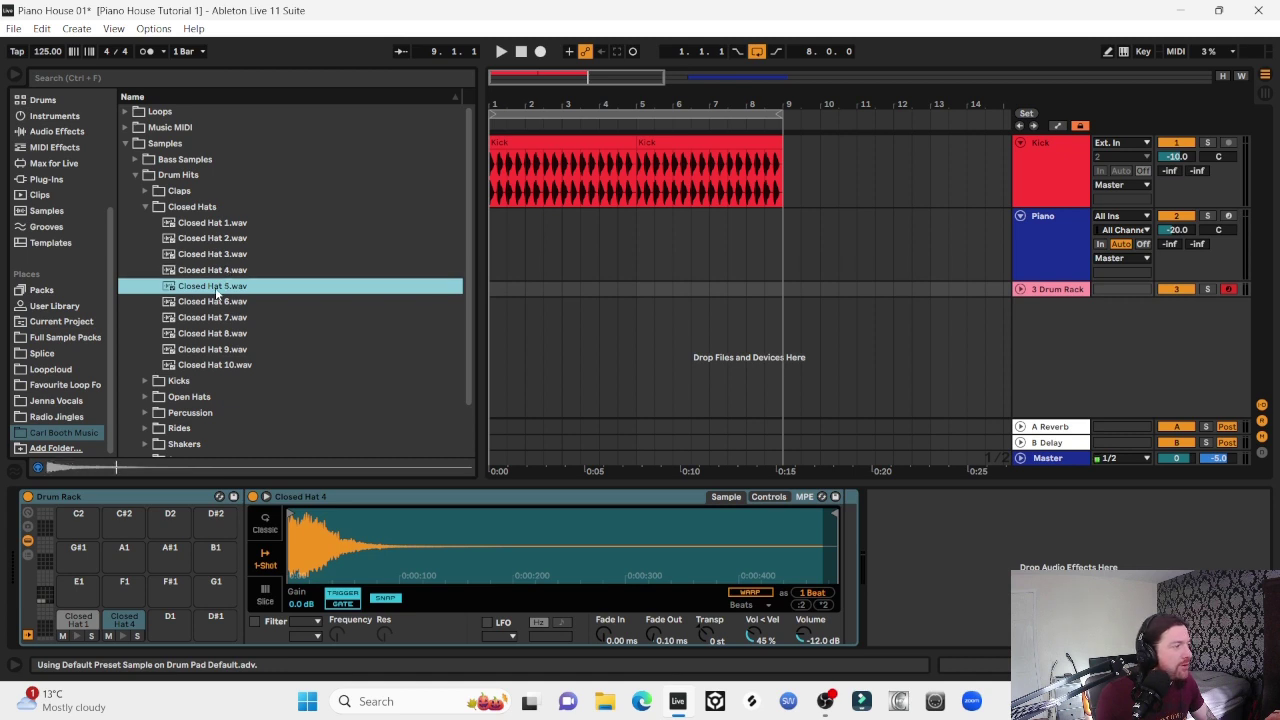
key(Down)
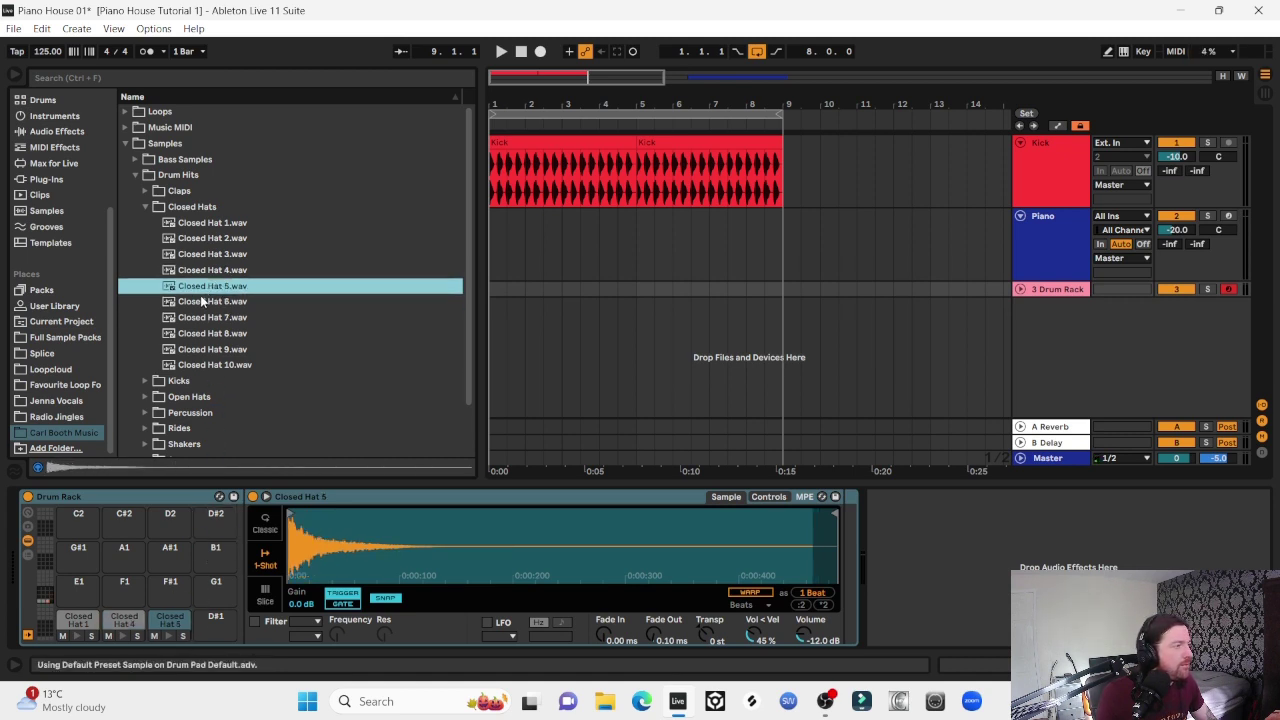
click(202, 301)
key(Down)
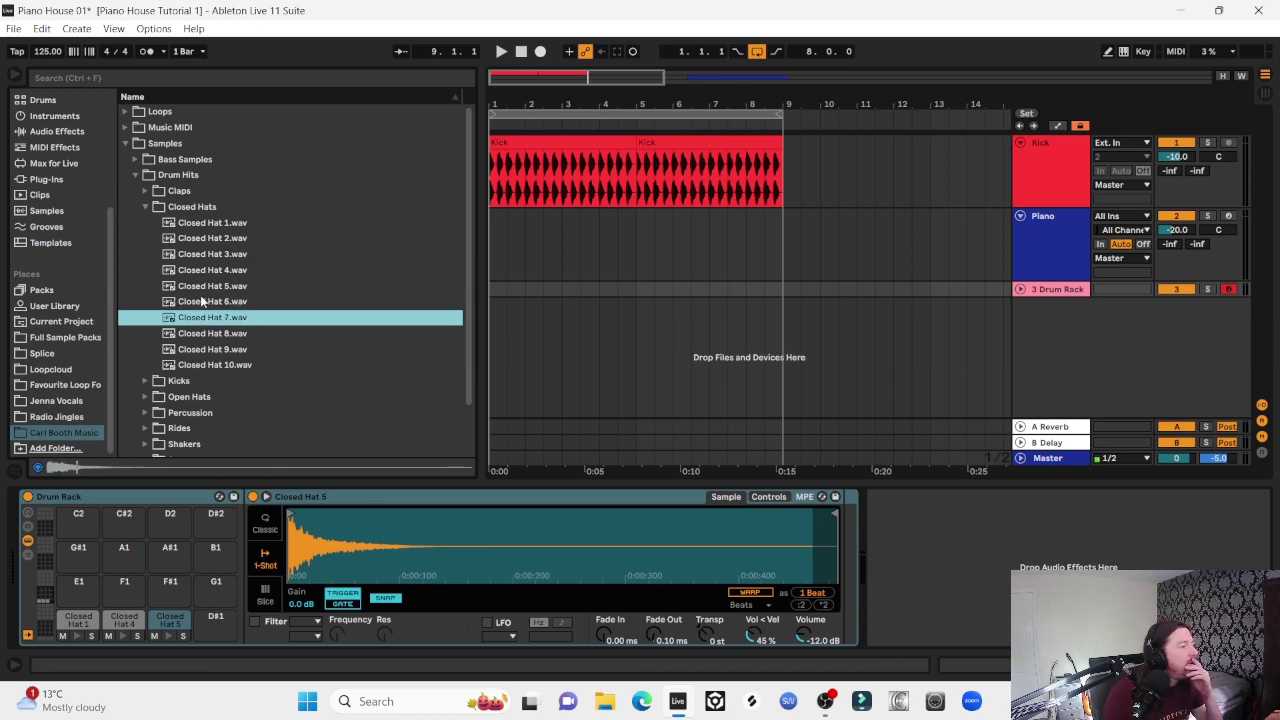
Load Closed Hat 8.wav onto pad E1 and Closed Hat 9.wav onto pad F1 of the Drum Rack
click(207, 338)
key(Down)
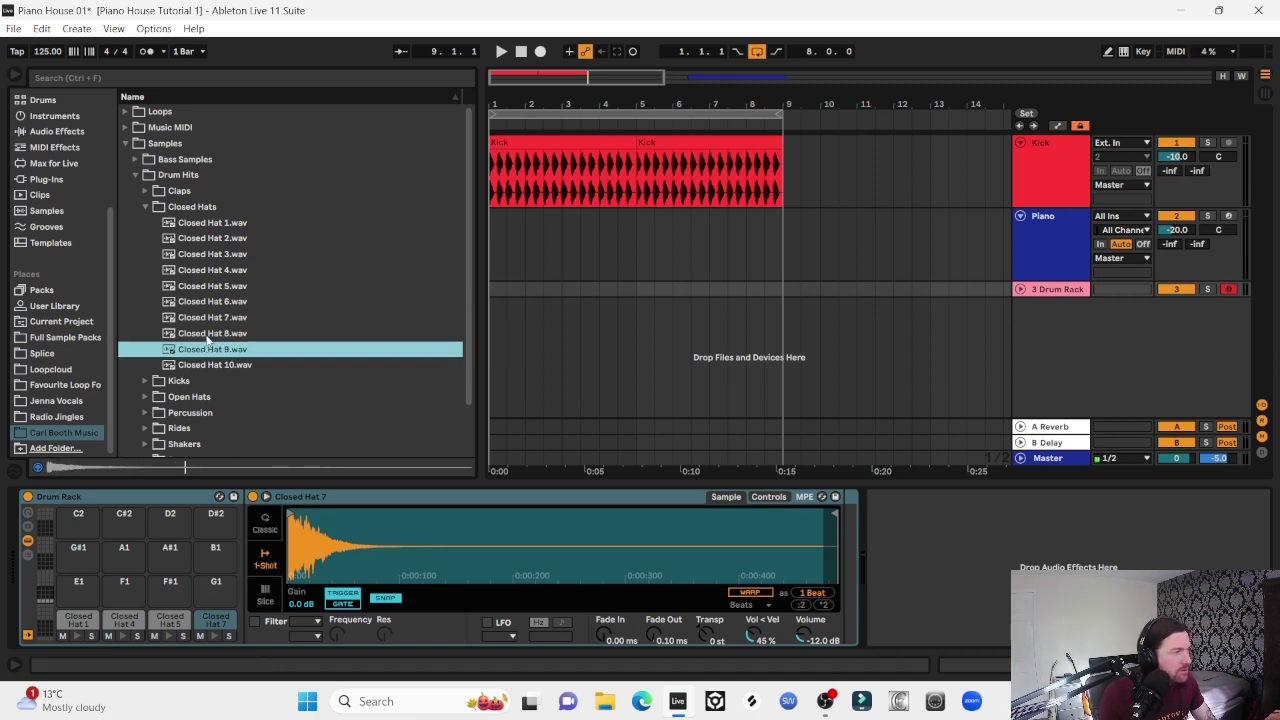
drag(208, 338, 78, 573)
click(218, 349)
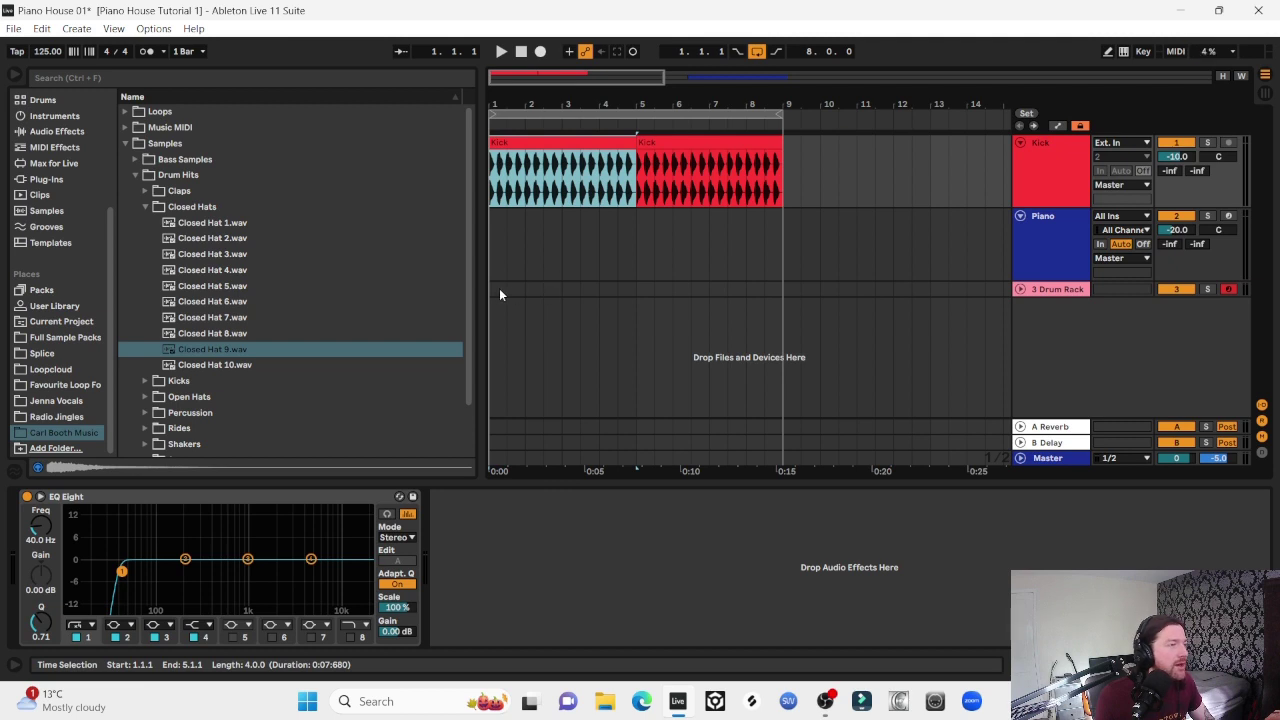
Loop bar 1 and insert a one-bar MIDI clip there on the Drum Rack track
click(494, 290)
key(space)
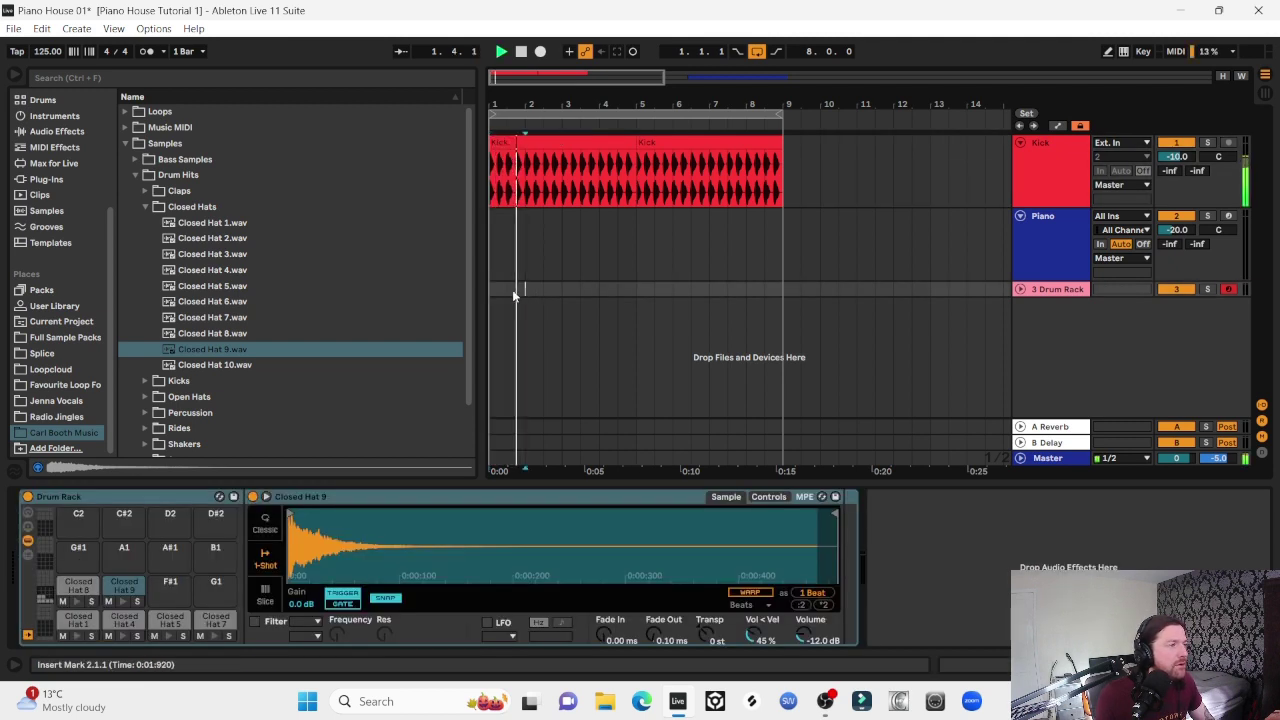
drag(513, 295, 473, 290)
key(ctrl+l)
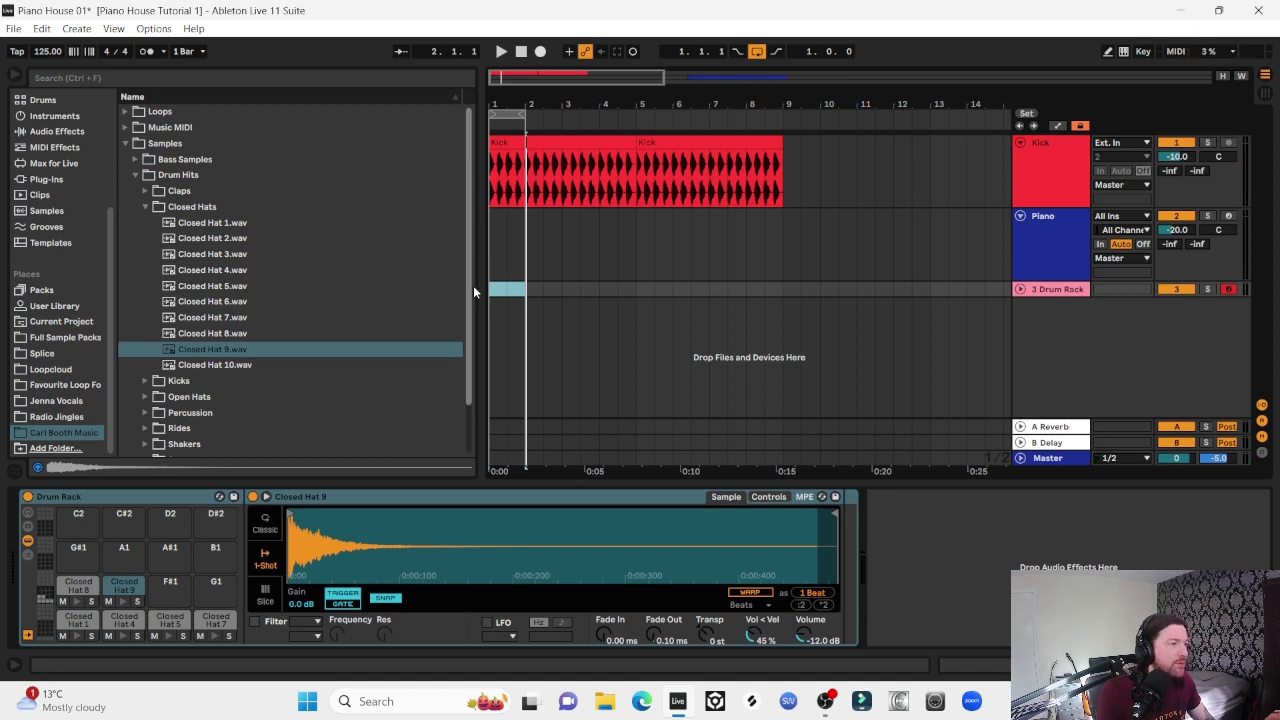
key(ctrl+shift+m)
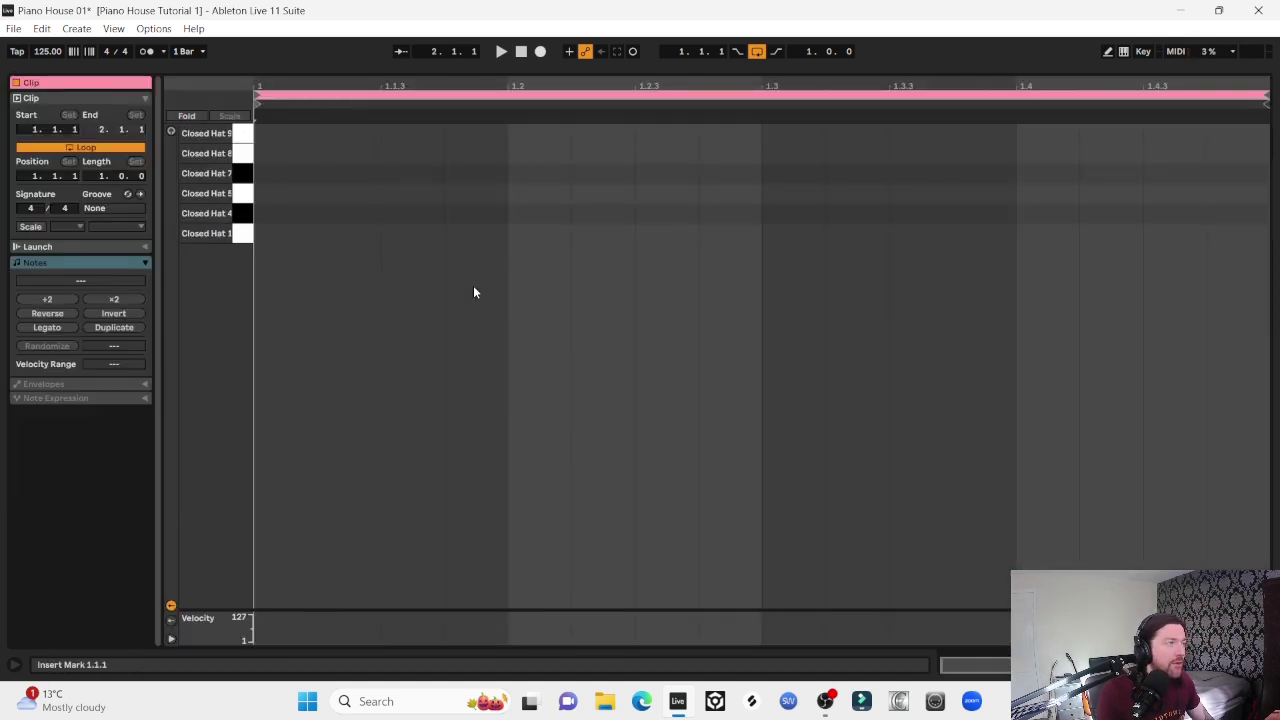
Add a Closed Hat 9 note at 1.1.3 and duplicate it onto the offbeats at 1.2.3, 1.3.3 and 1.4.3
double_click(394, 130)
click(507, 145)
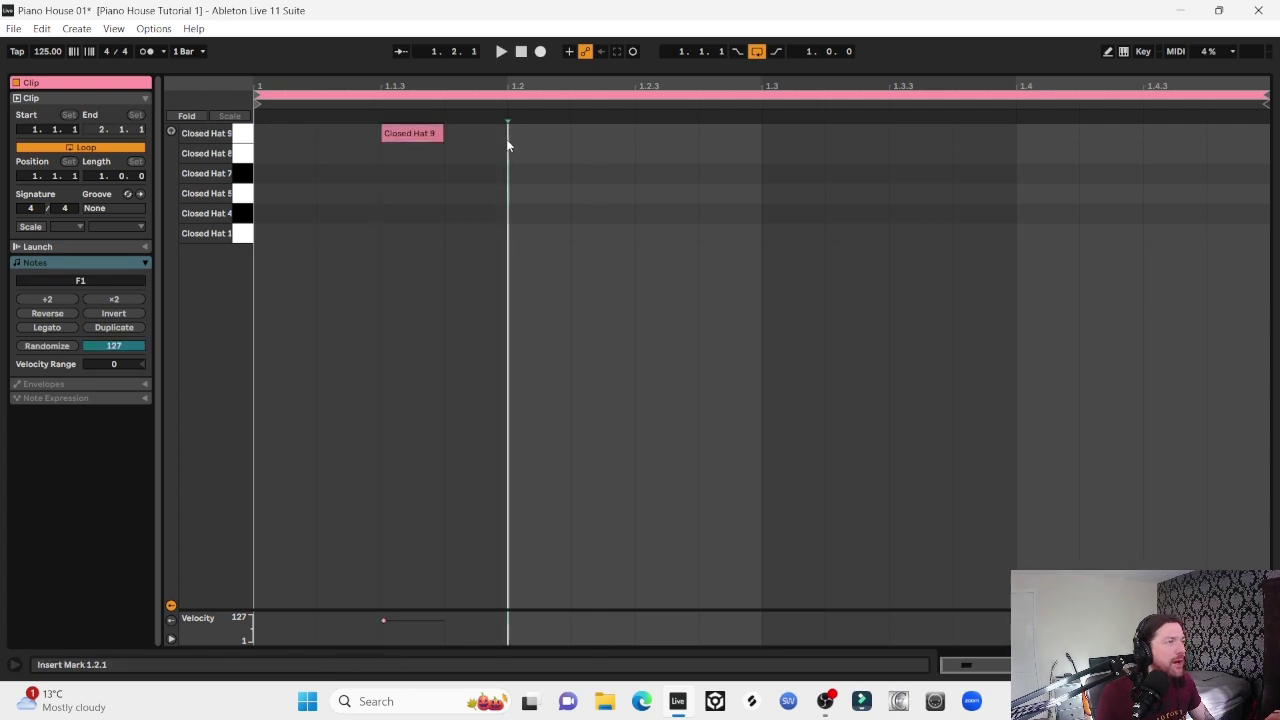
drag(507, 145, 365, 105)
drag(237, 108, 237, 108)
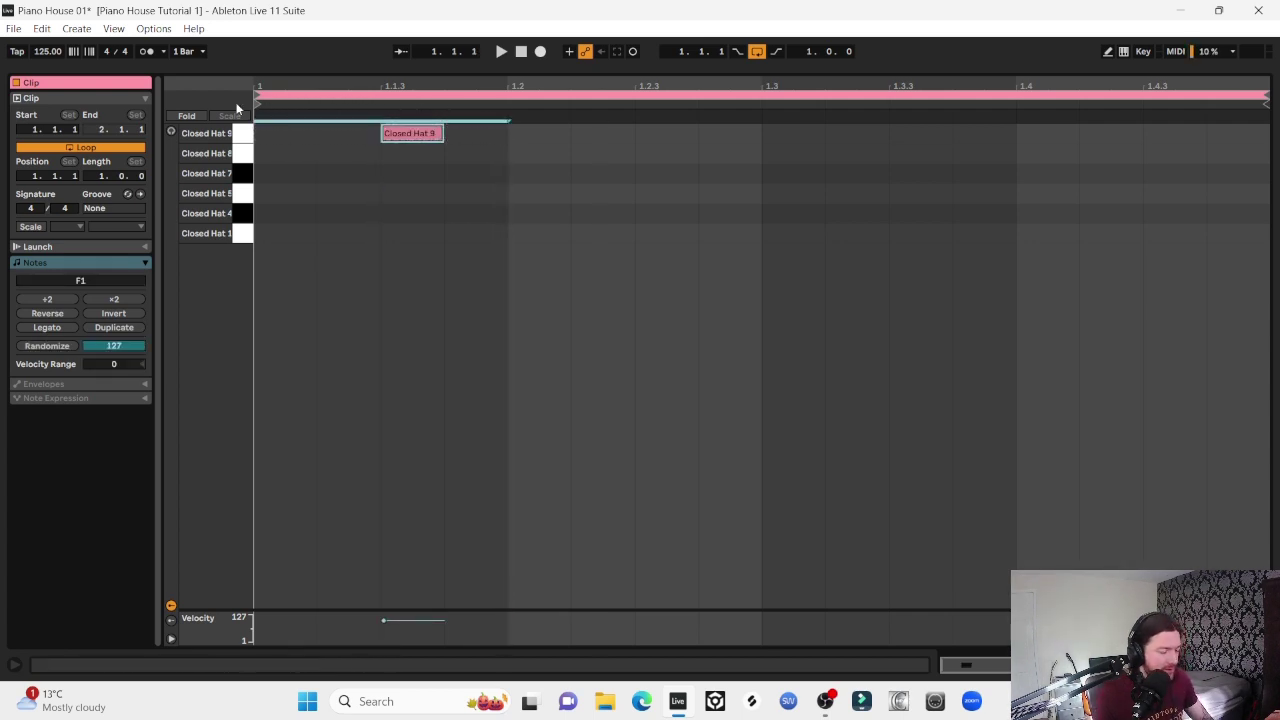
key(ctrl+d)
key(ctrl+d)
key(ctrl+d)
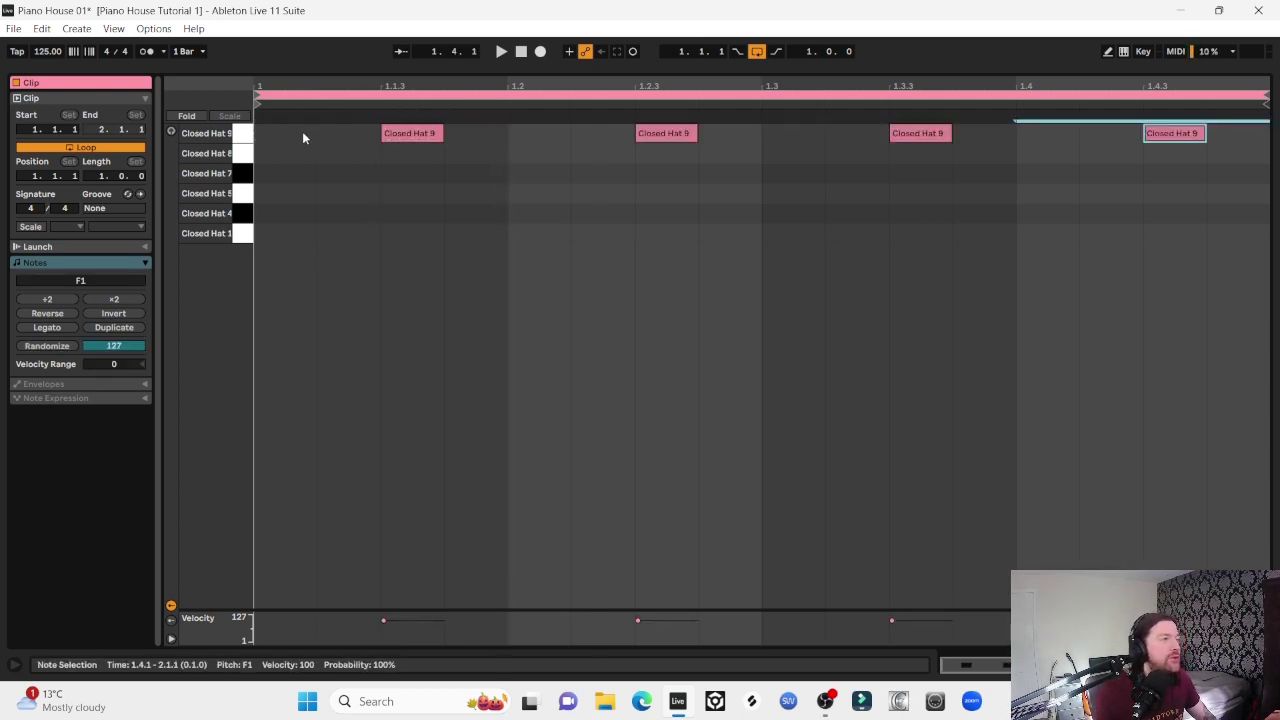
Play the loop and audition the hats by shifting all four notes down row by row from Closed Hat 9 to Closed Hat 1
click(476, 245)
key(ctrl+a)
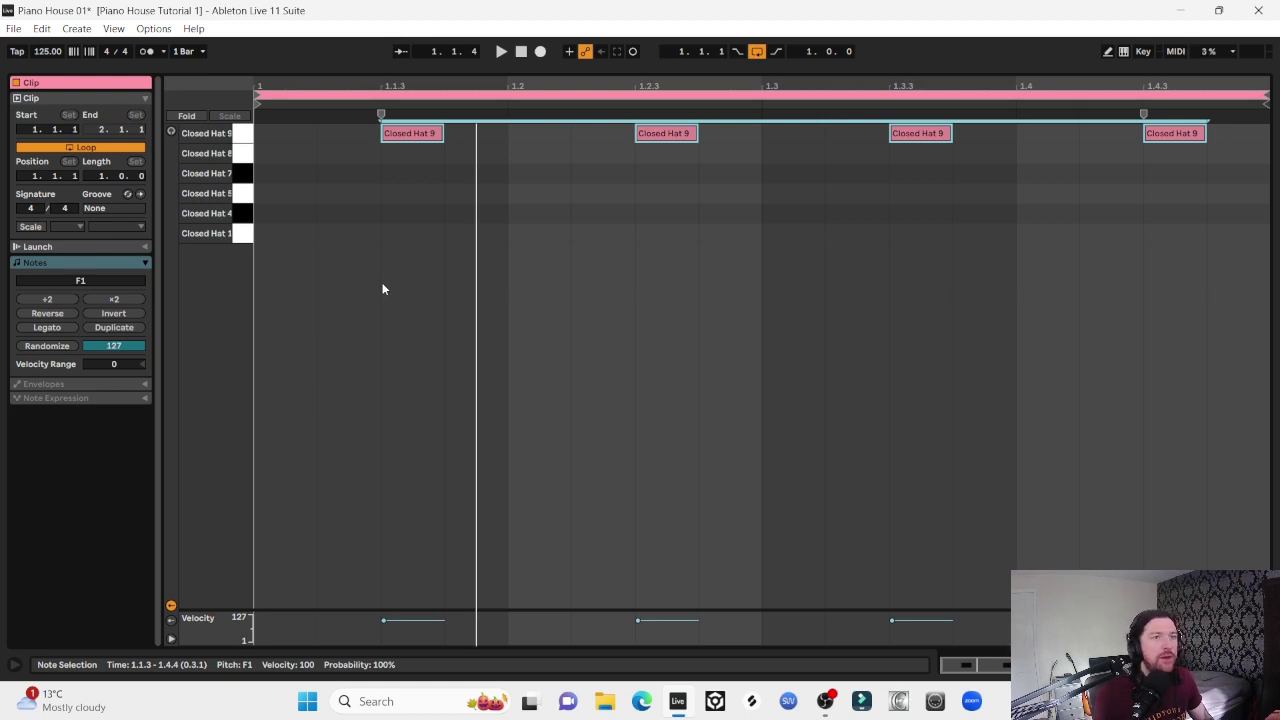
key(space)
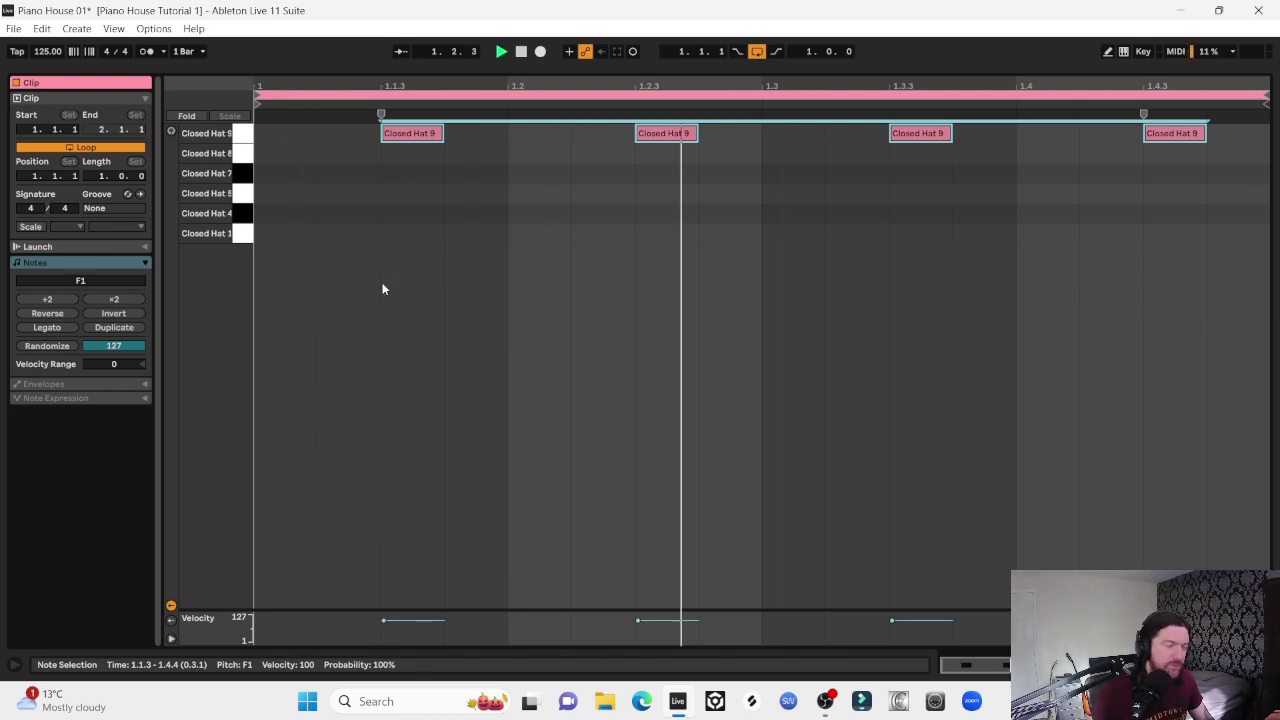
key(Down)
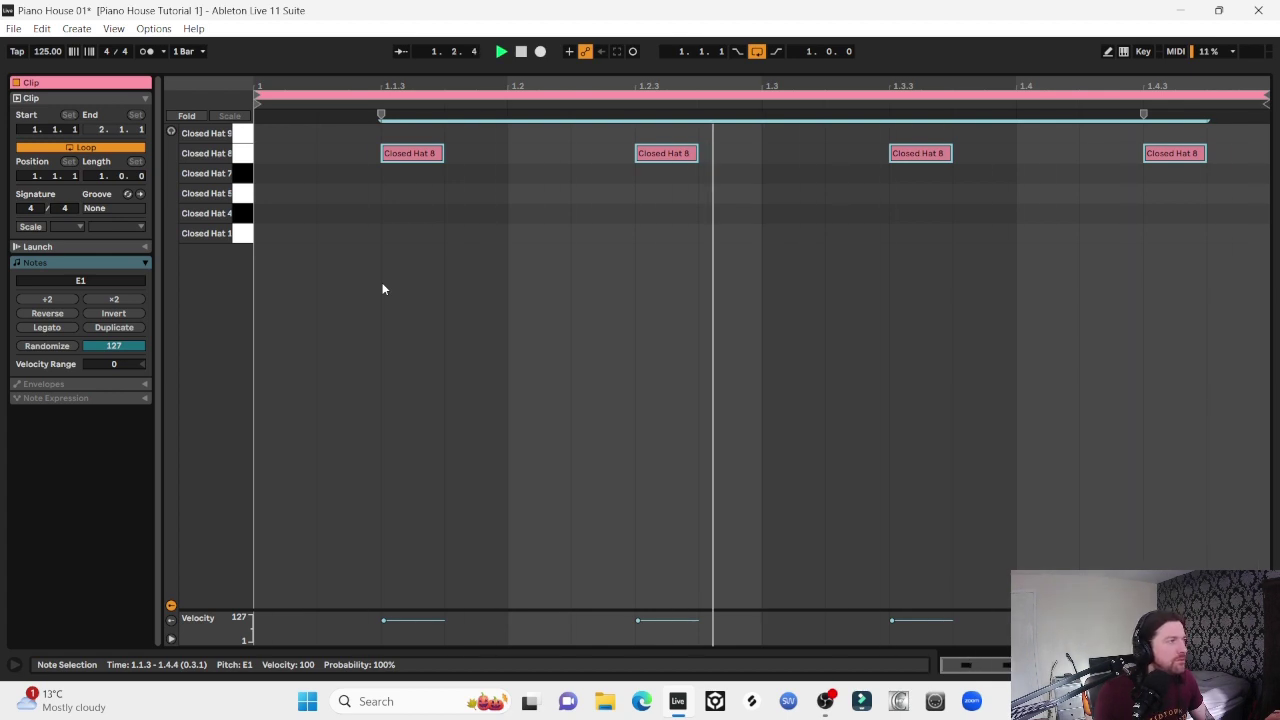
key(Down)
key(Down)
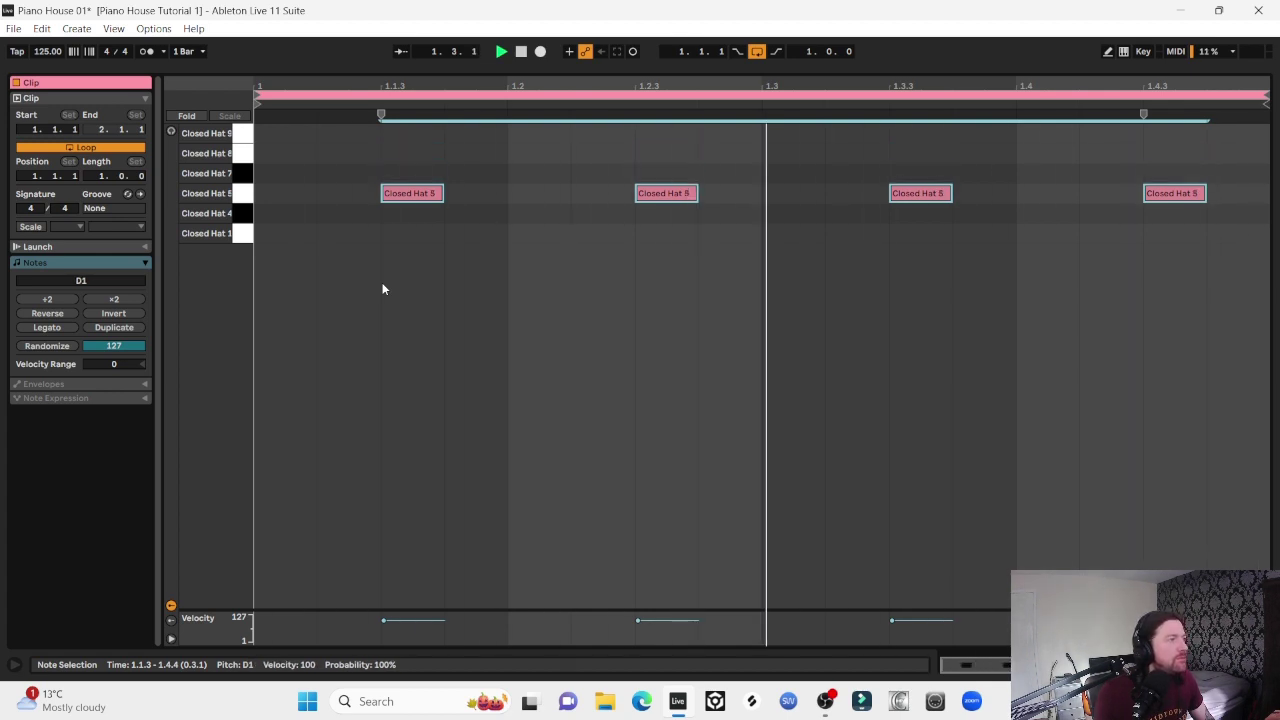
key(Down)
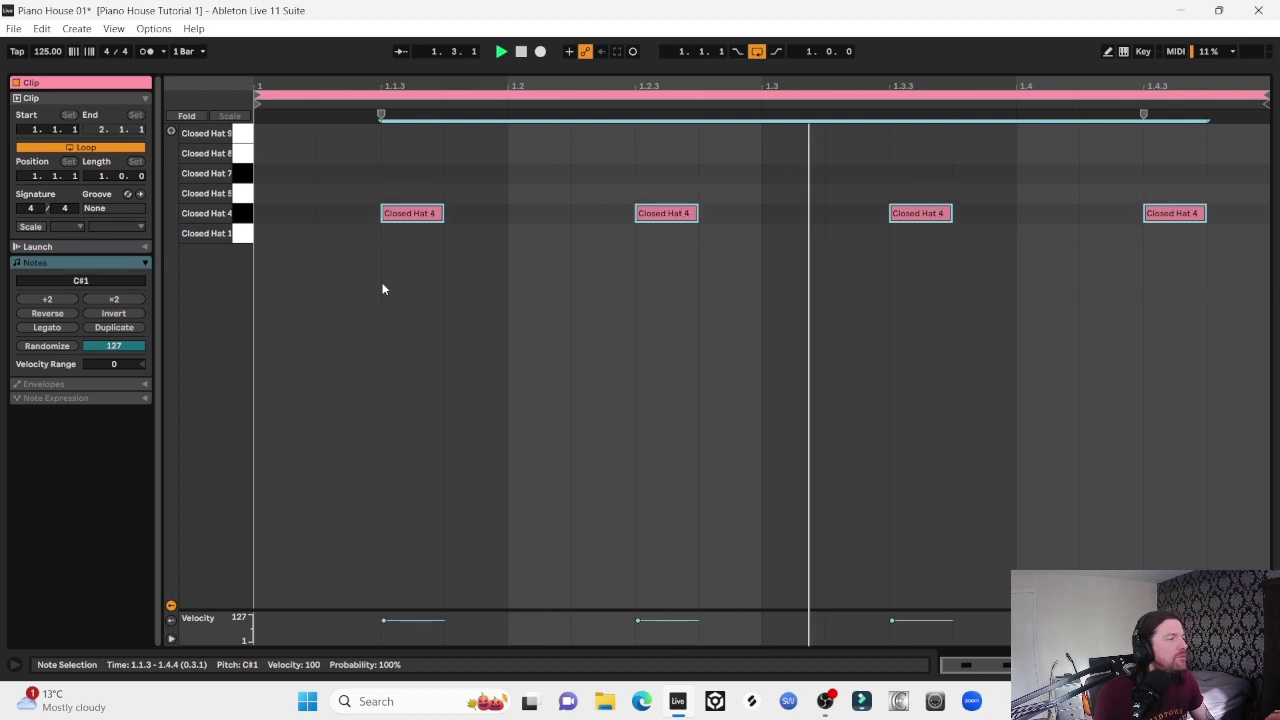
key(Down)
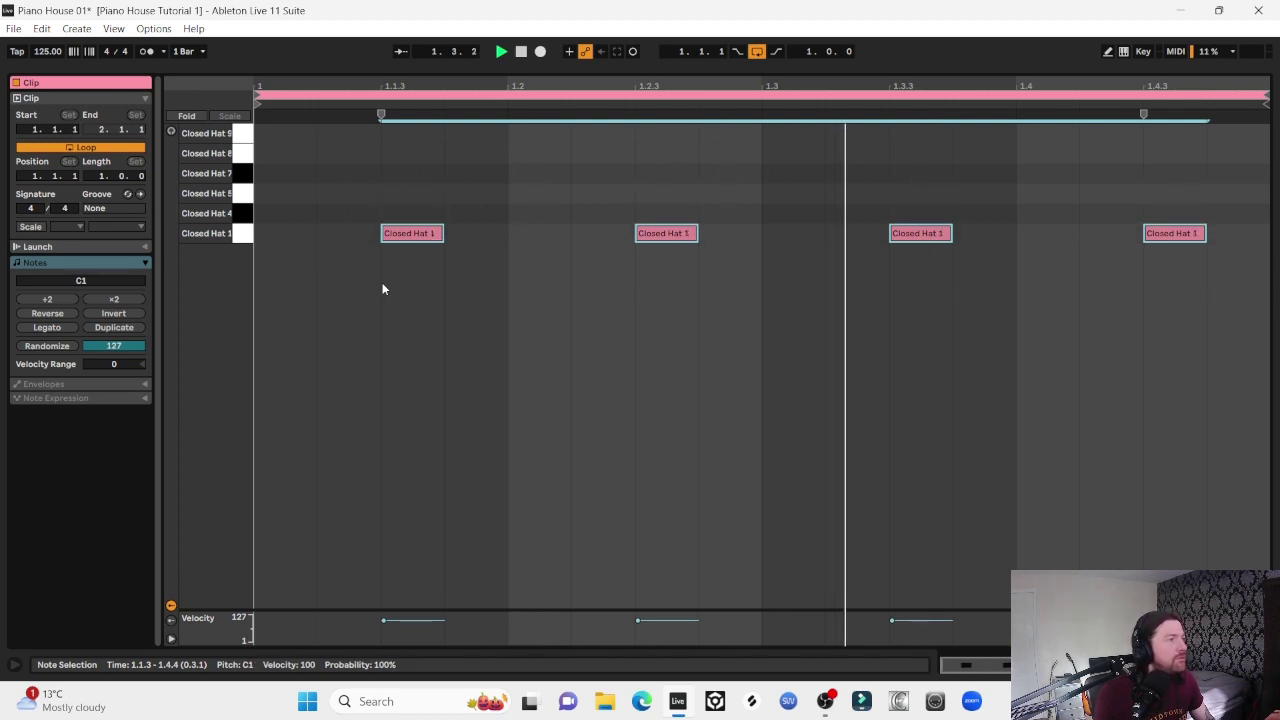
Move the four offbeat notes up from Closed Hat 1 to the Closed Hat 8 row
key(Up)
key(Up)
key(Up)
key(Up)
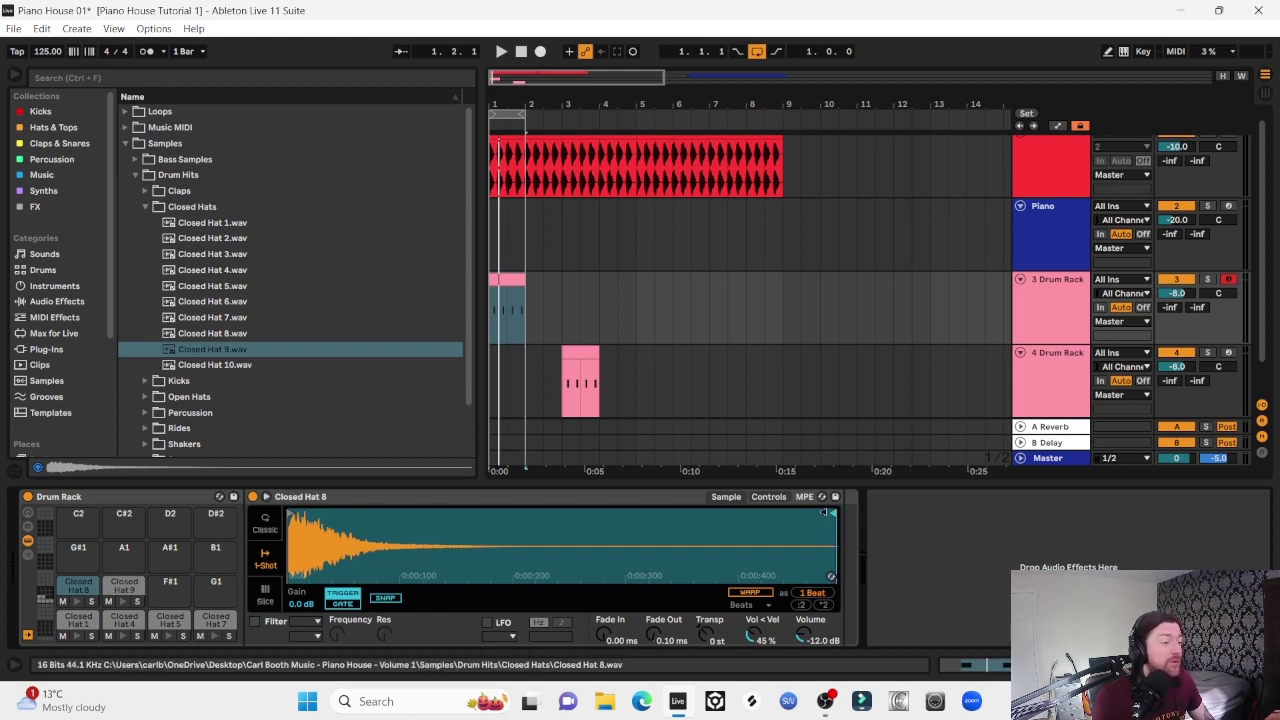
Shorten the Closed Hat 8 sample by bringing its end point in towards the hit, and set its fade out to 64 ms
drag(824, 512, 491, 509)
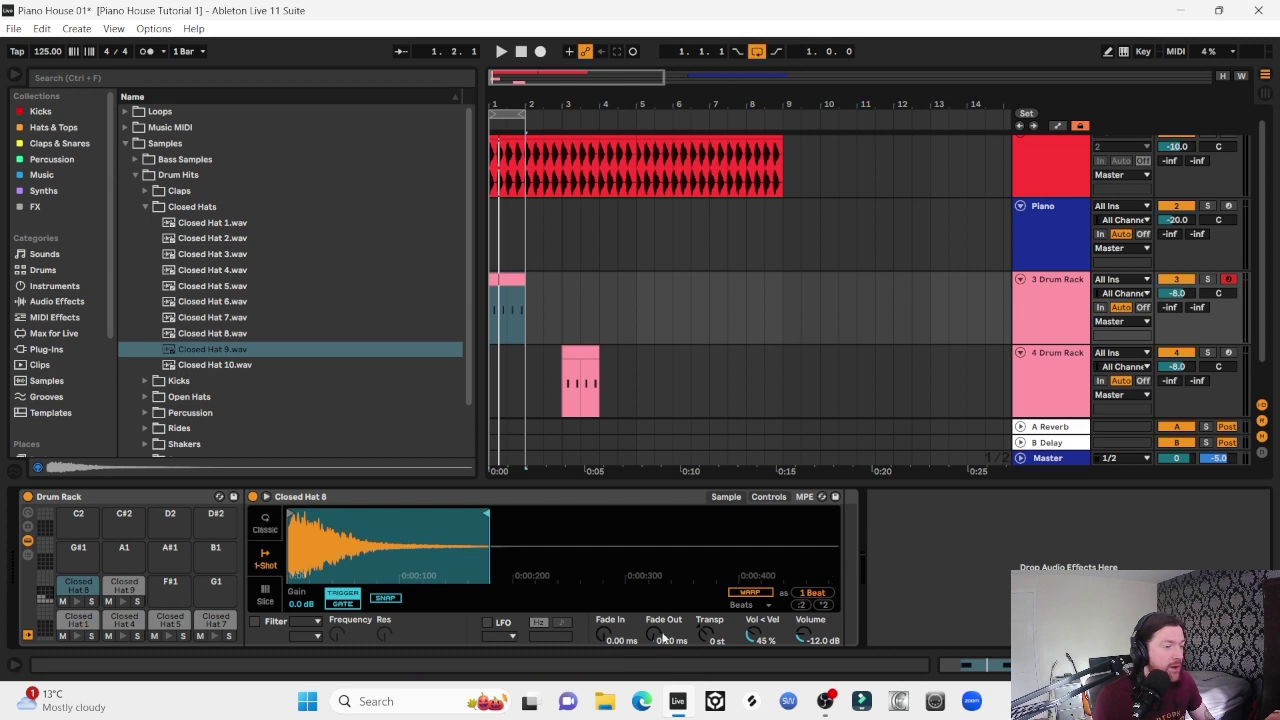
drag(653, 637, 653, 610)
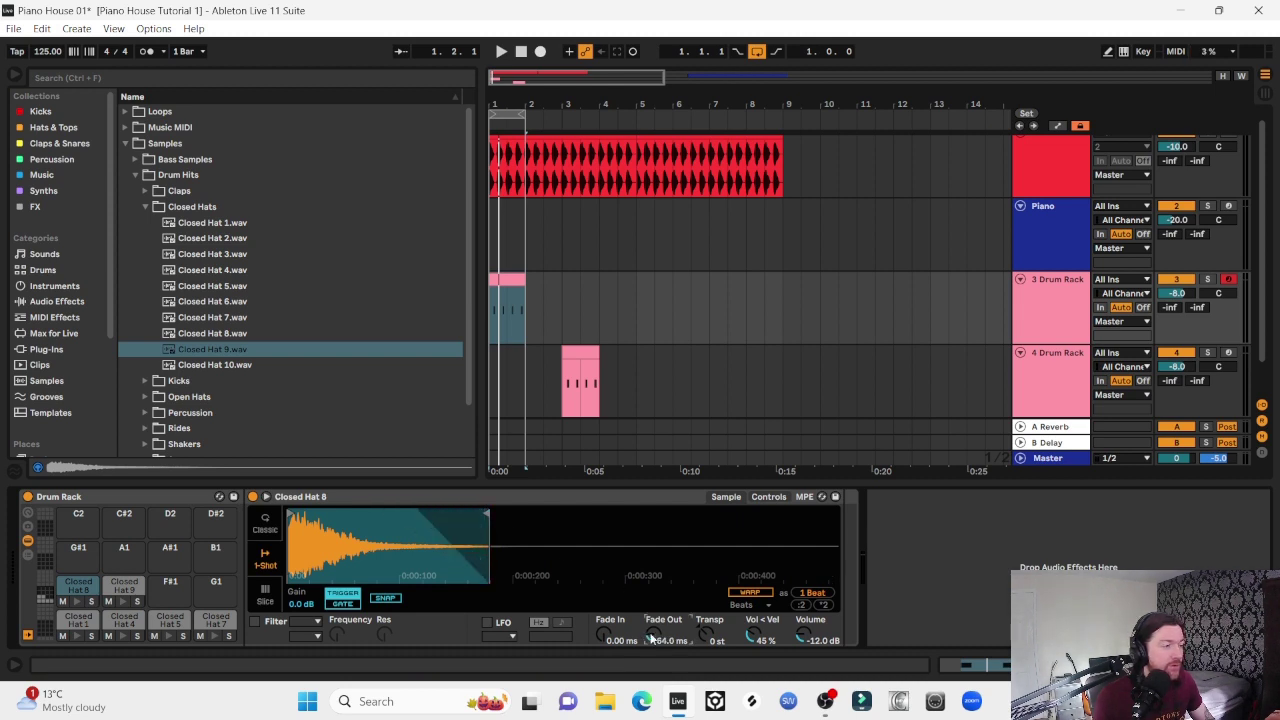
mouse_move(486, 512)
mouse_down()
mouse_move(615, 516)
mouse_move(370, 503)
mouse_move(432, 497)
mouse_move(458, 510)
mouse_up()
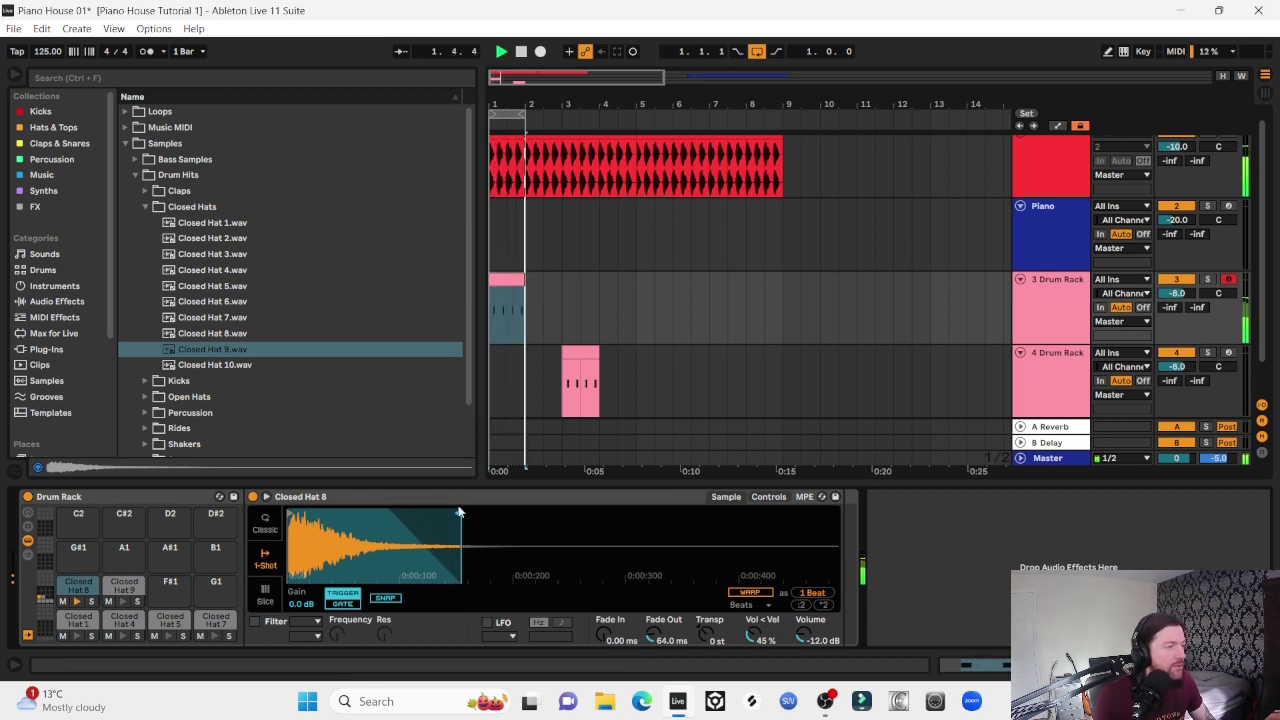
key(space)
Duplicate the one-bar hat clip on the track 3 Drum Rack seven times so it runs up to bar 9
mouse_move(503, 104)
mouse_down()
mouse_move(503, 150)
mouse_move(503, 100)
mouse_up()
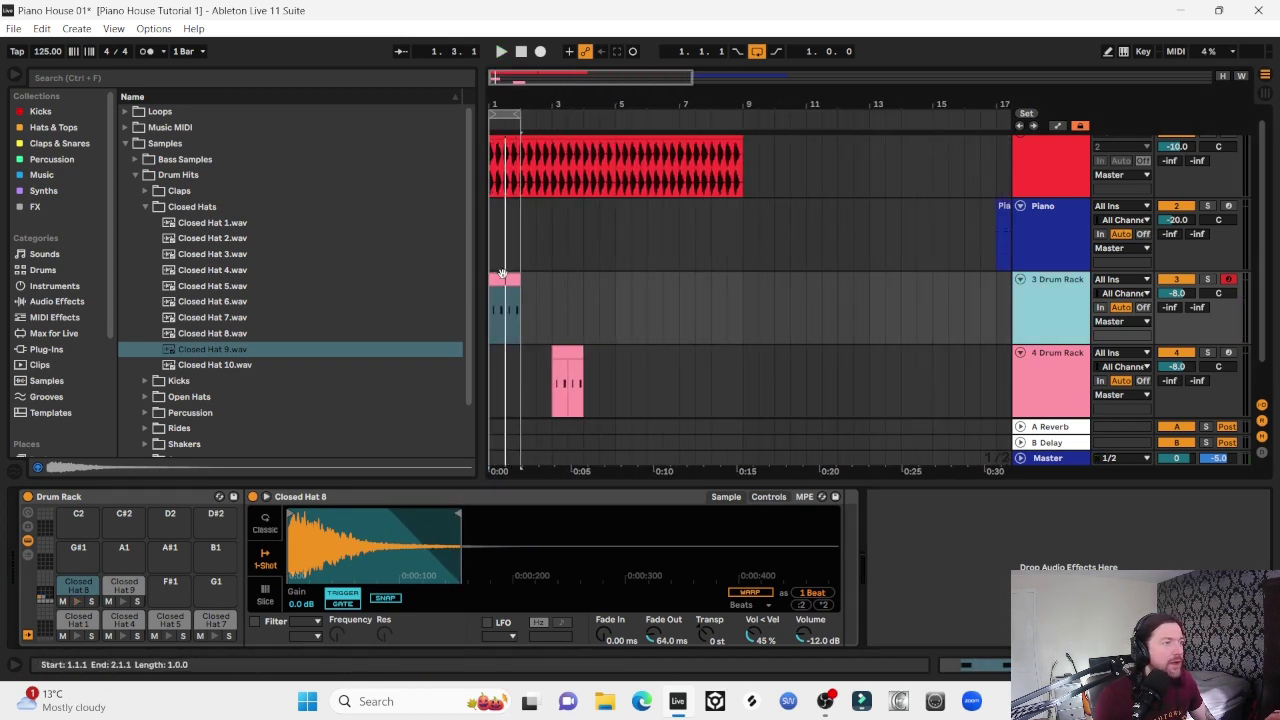
click(499, 280)
key(ctrl+d)
key(ctrl+d)
key(ctrl+d)
key(ctrl+d)
key(ctrl+d)
key(ctrl+d)
key(ctrl+d)
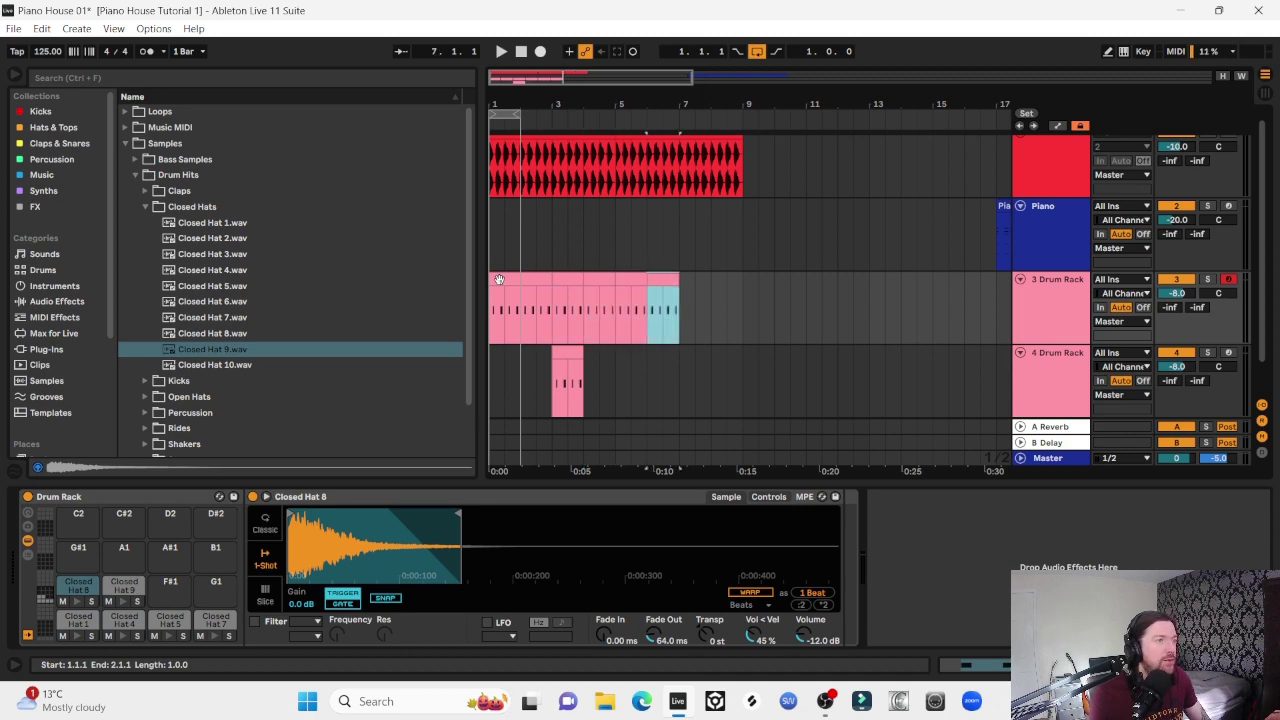
Move the track 4 Drum Rack clip to bar 1 and audition its four notes on different hat rows, ending on Closed Hat 5
click(568, 362)
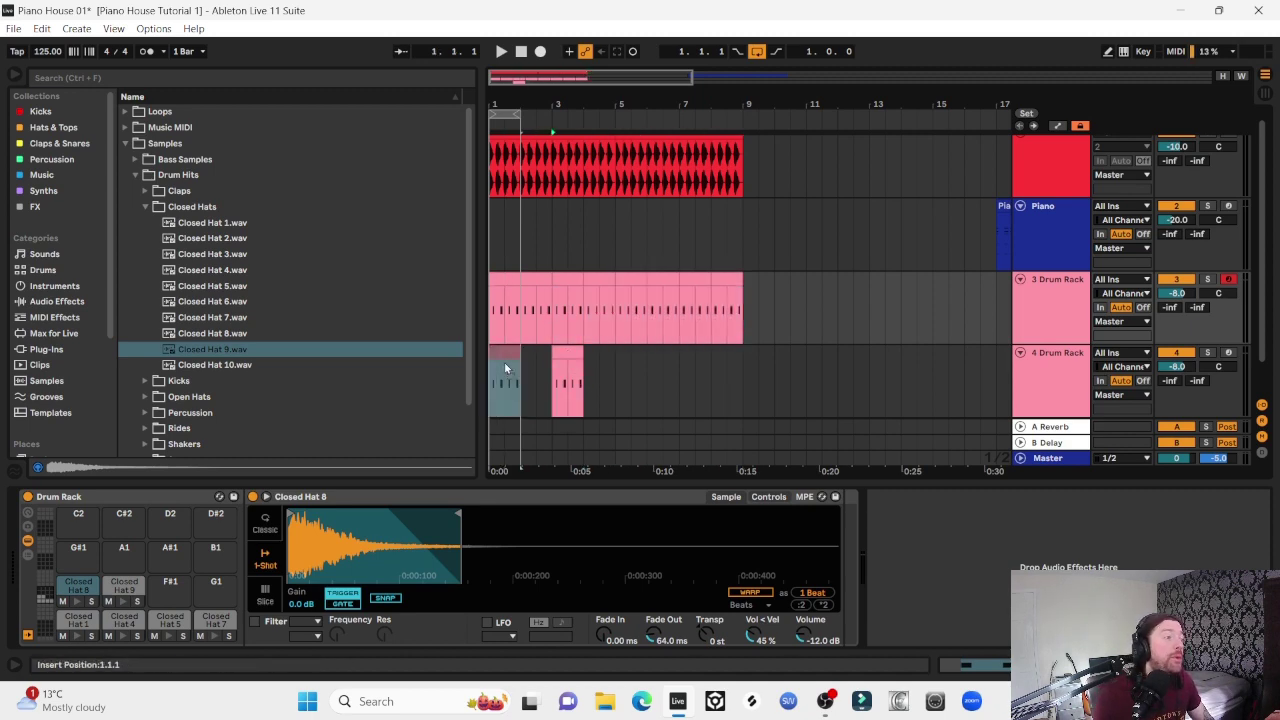
drag(504, 368, 504, 368)
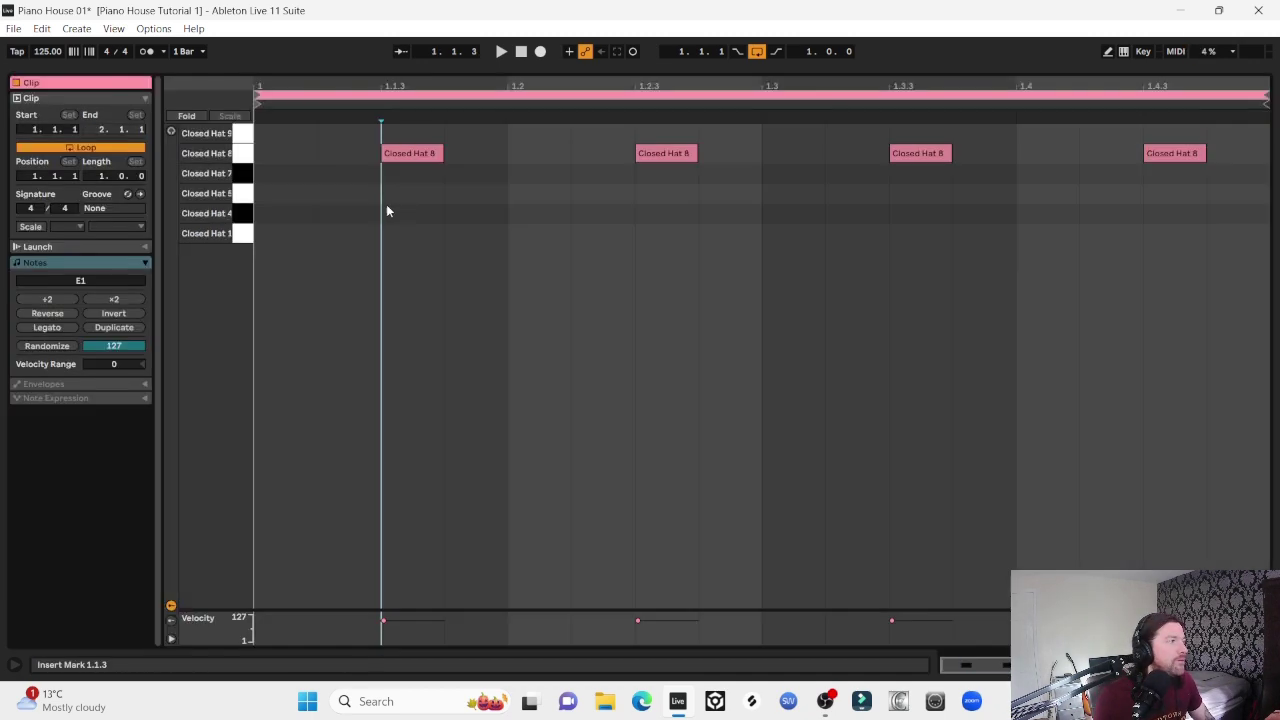
drag(386, 206, 1266, 148)
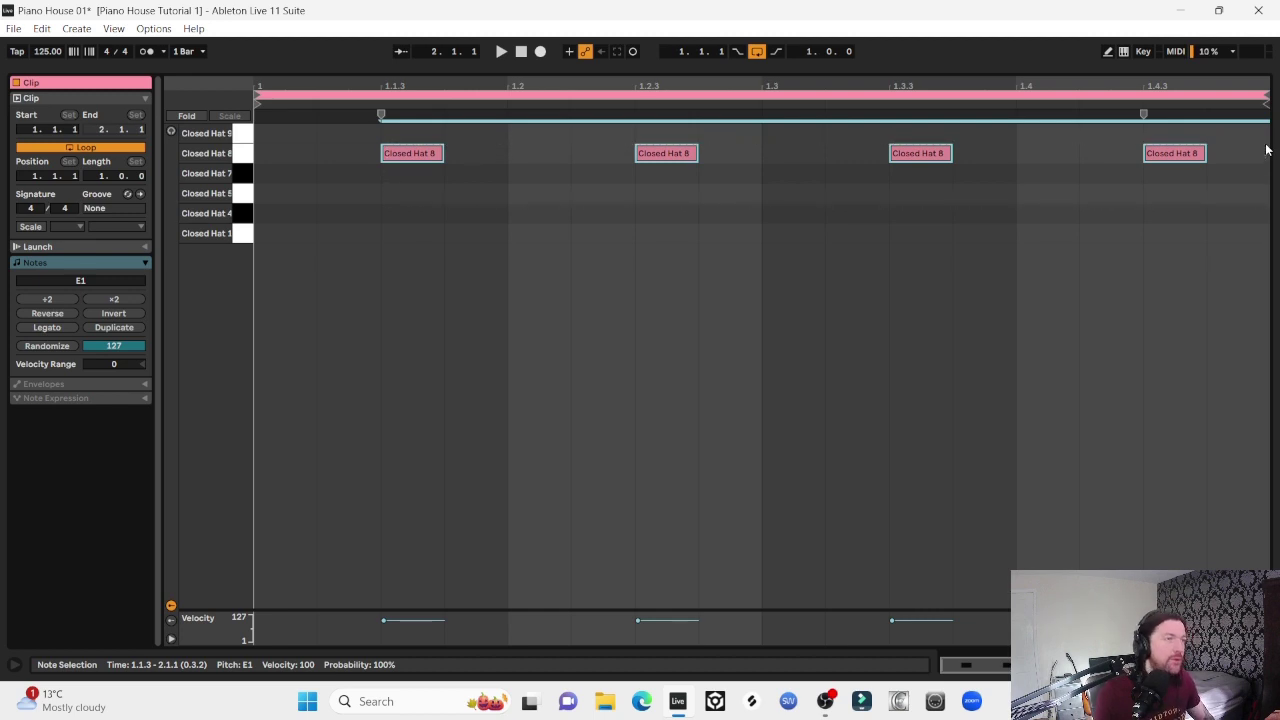
key(Up)
key(space)
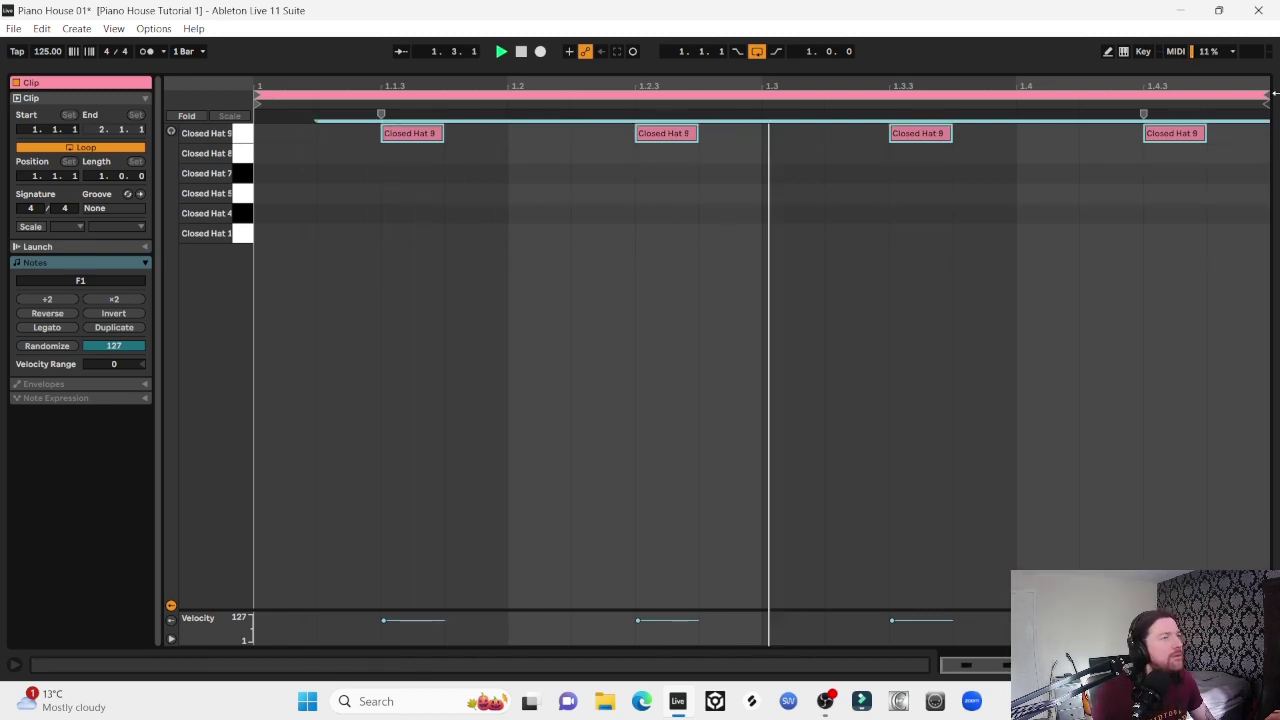
key(Down)
key(Down)
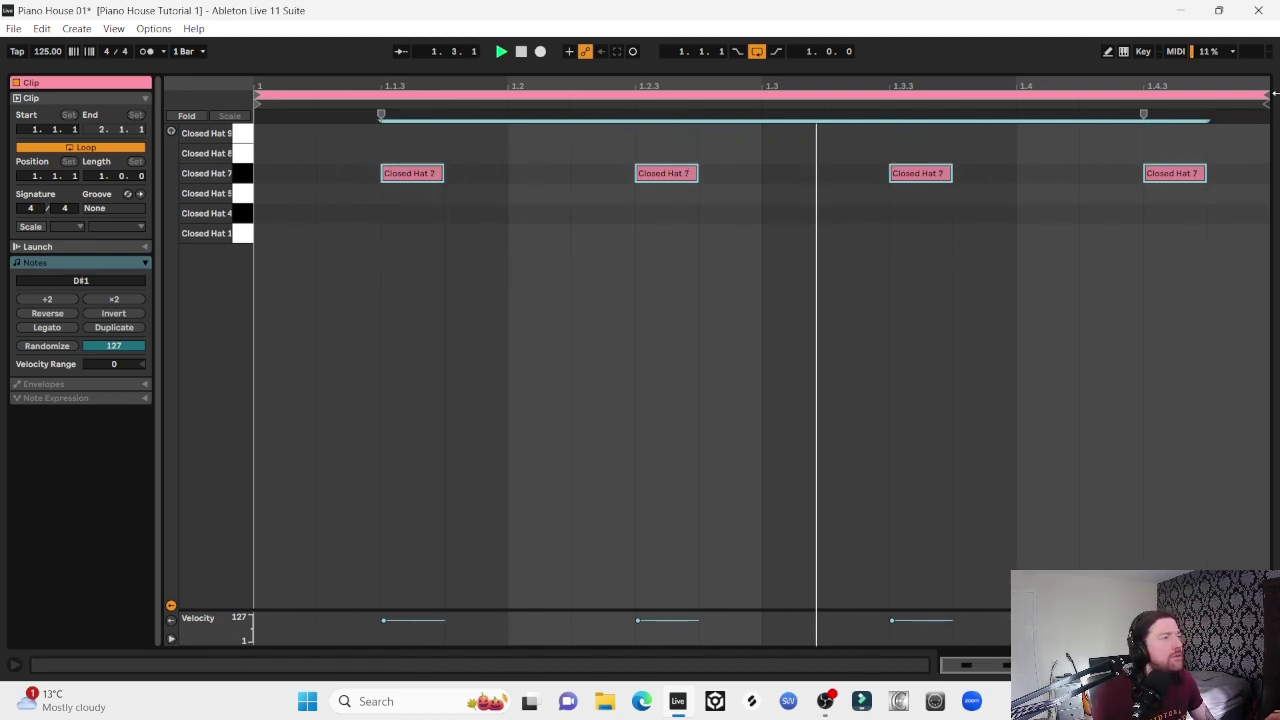
key(Down)
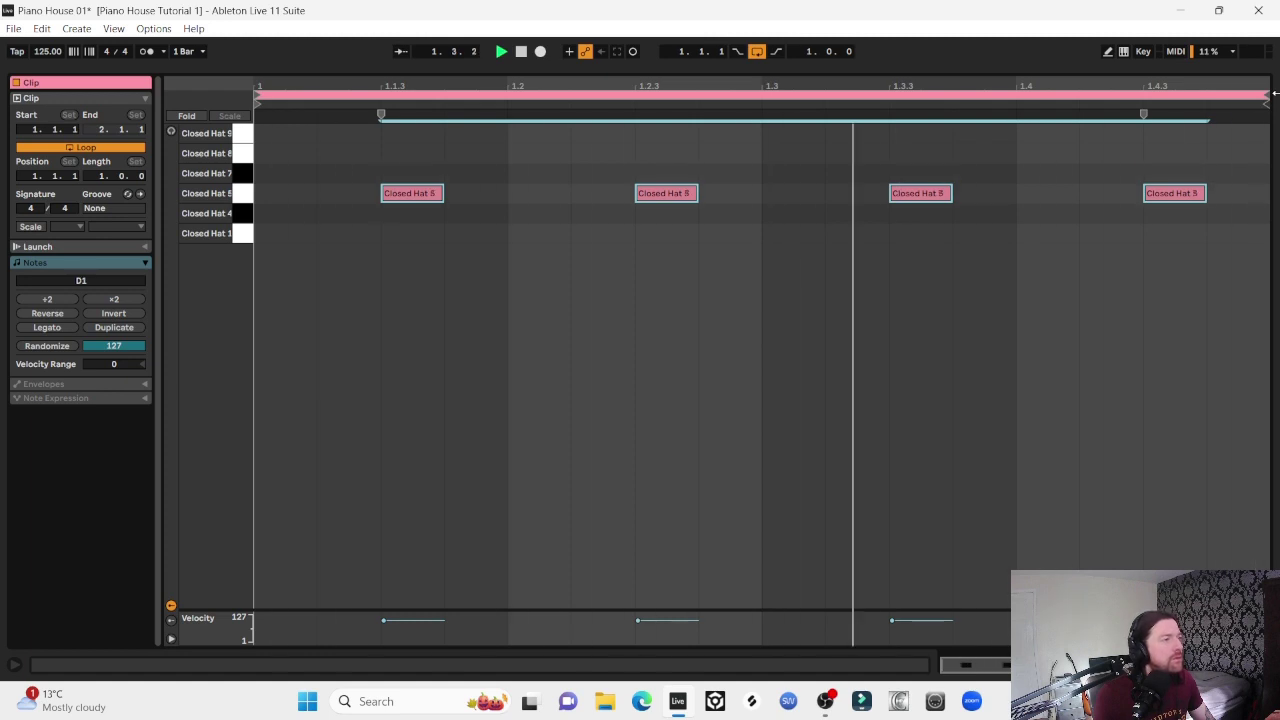
key(Down)
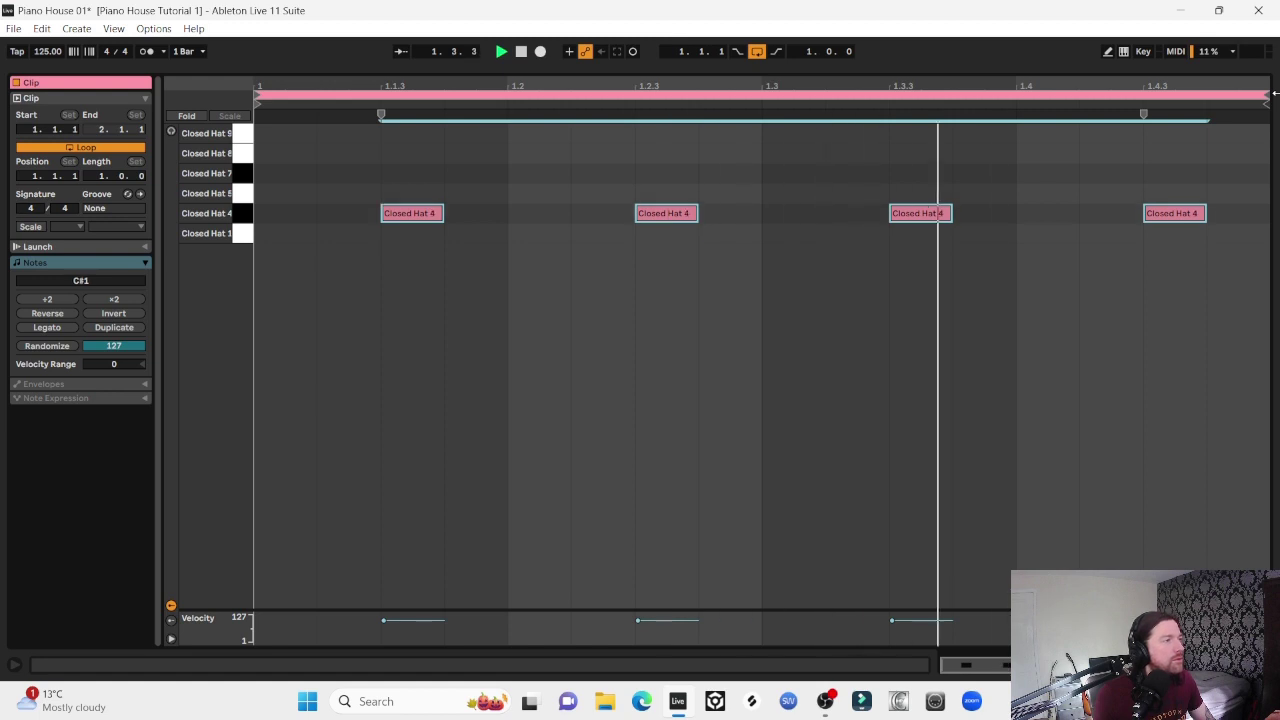
key(Up)
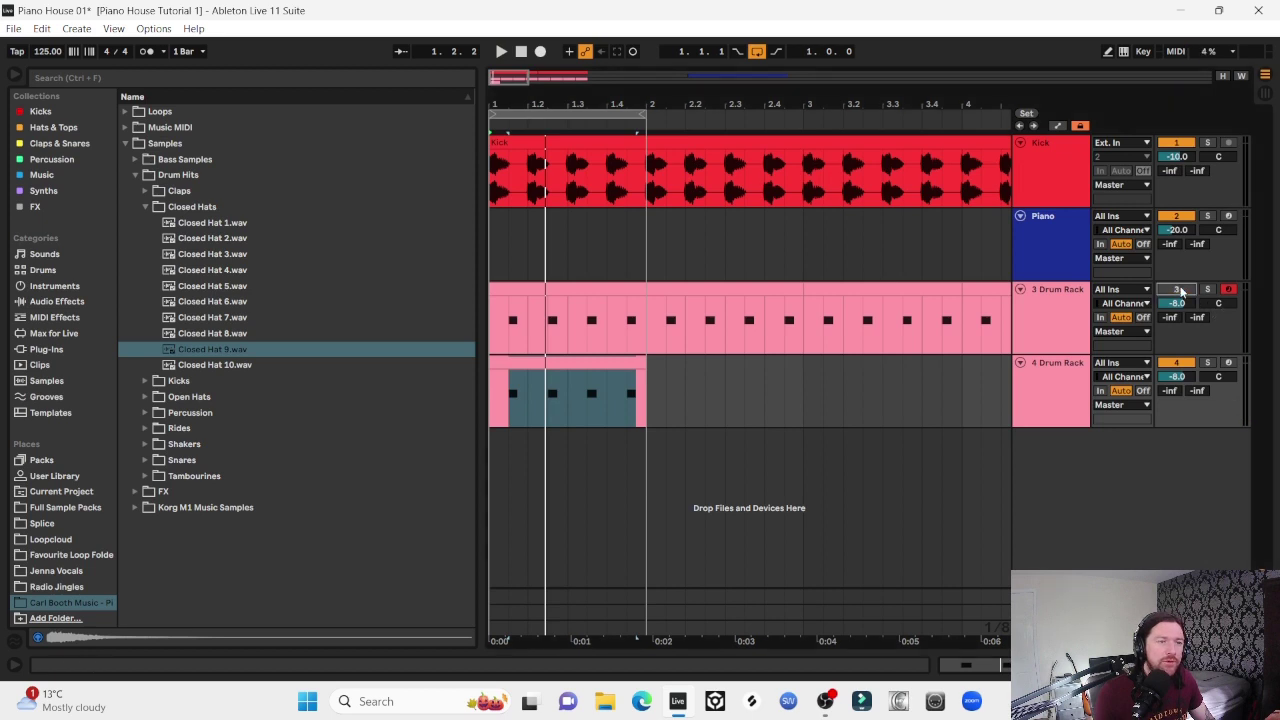
Play the loop and move the four notes of the track 4 Drum Rack clip down to Closed Hat 4
key(space)
double_click(592, 361)
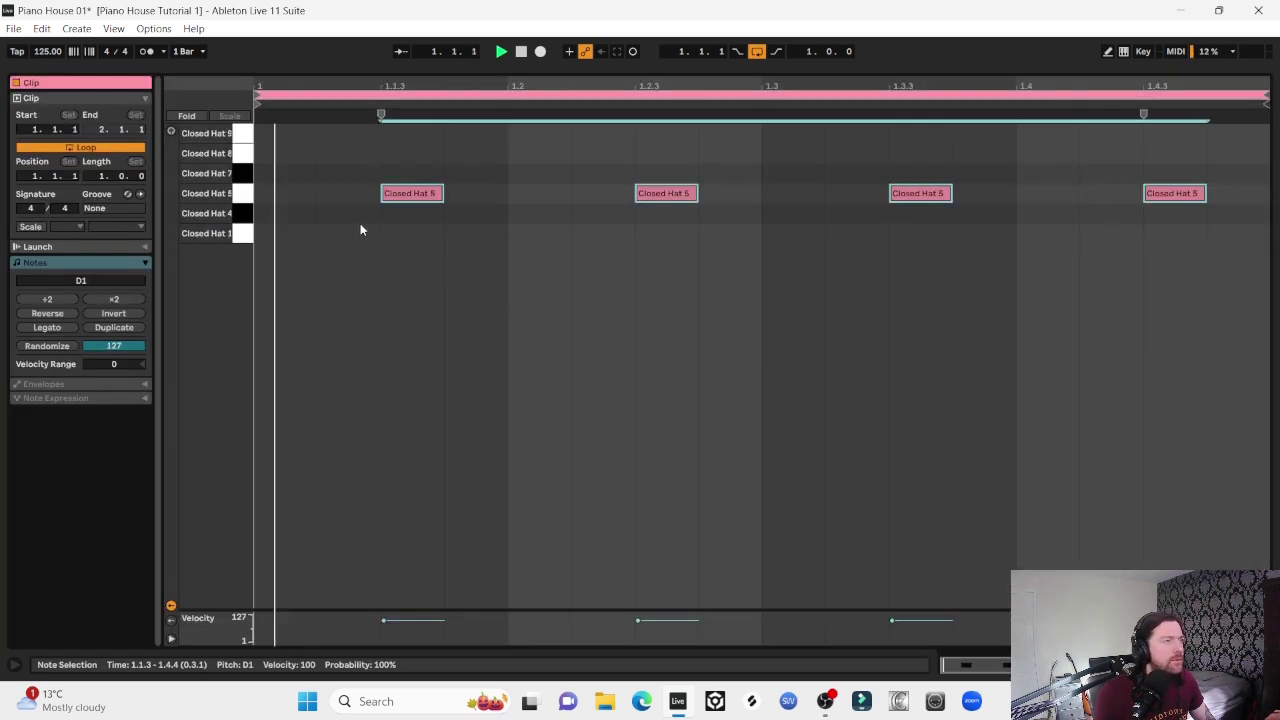
drag(323, 211, 1274, 162)
key(Down)
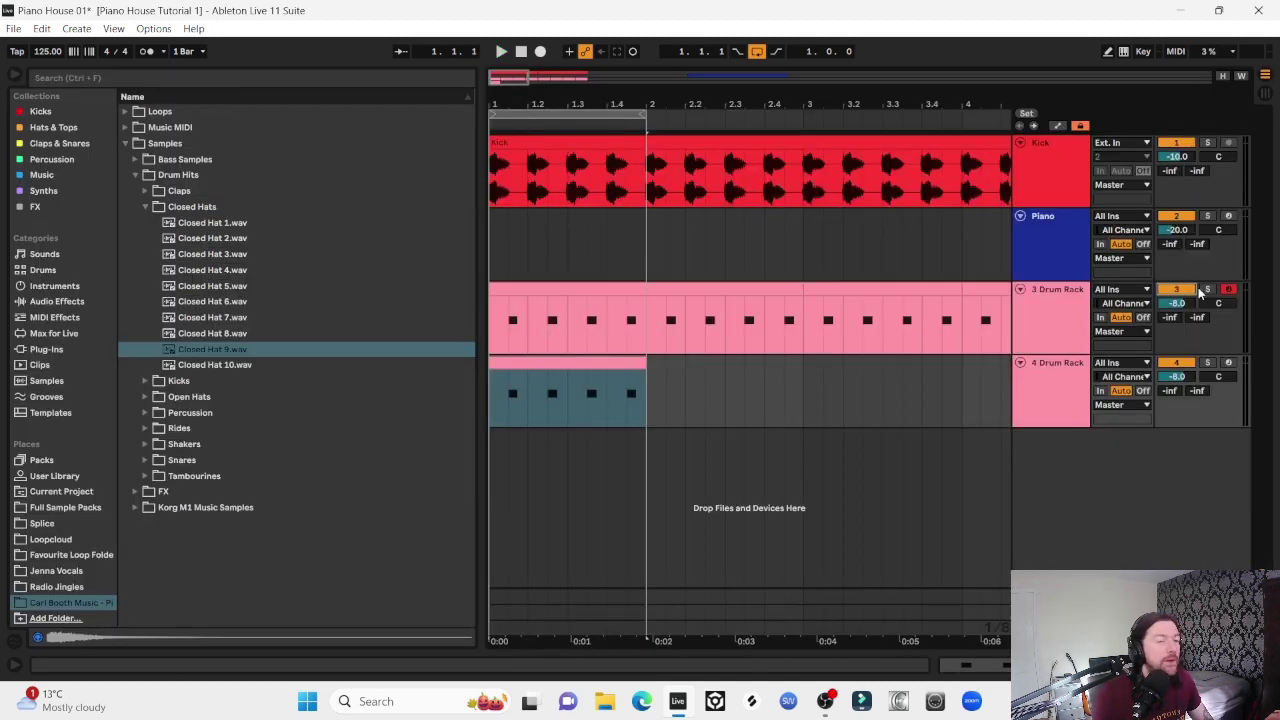
Solo the two Drum Rack tracks in turn during playback to compare their hats, ending with both soloed
click(566, 291)
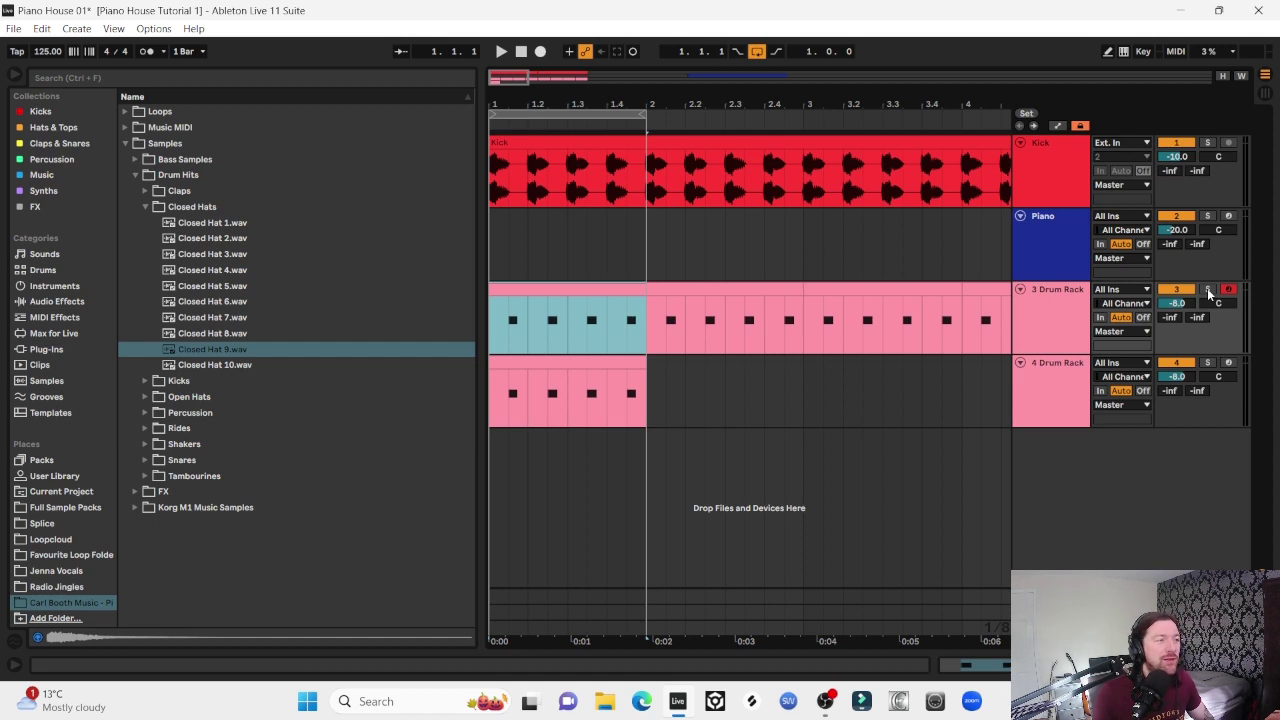
click(1208, 290)
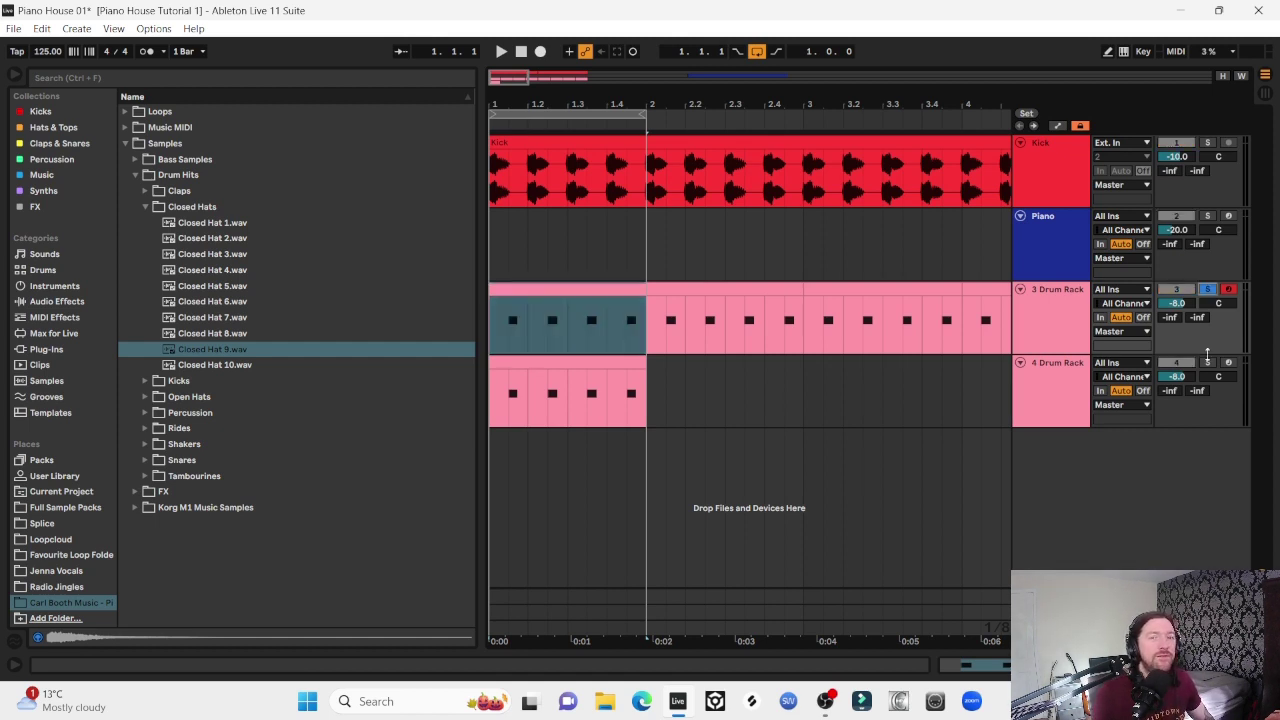
key(space)
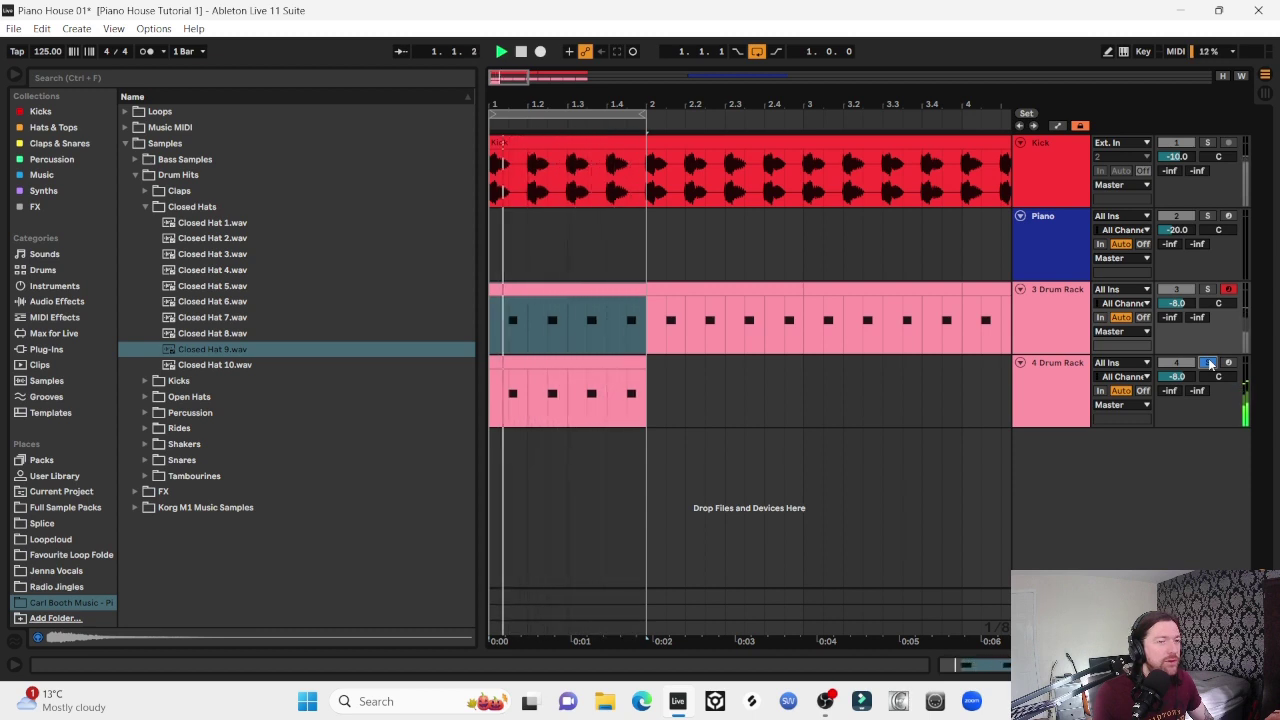
click(1208, 290)
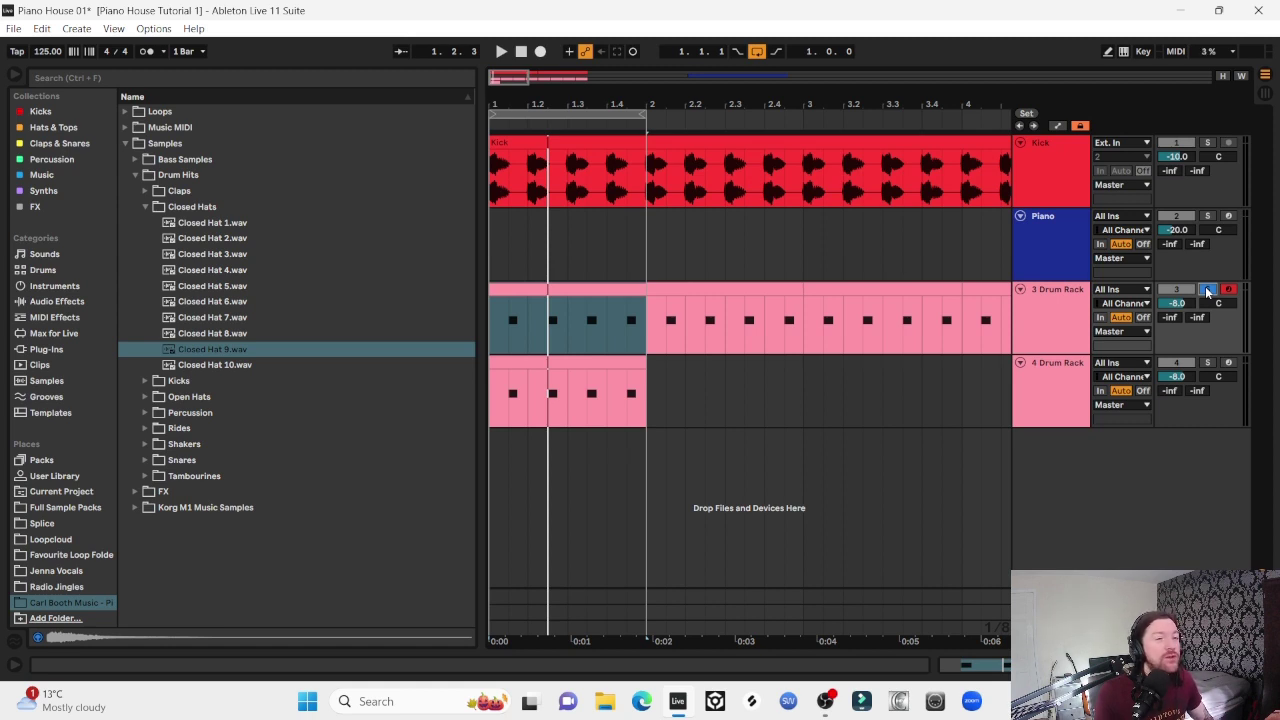
click(1208, 363)
key(space)
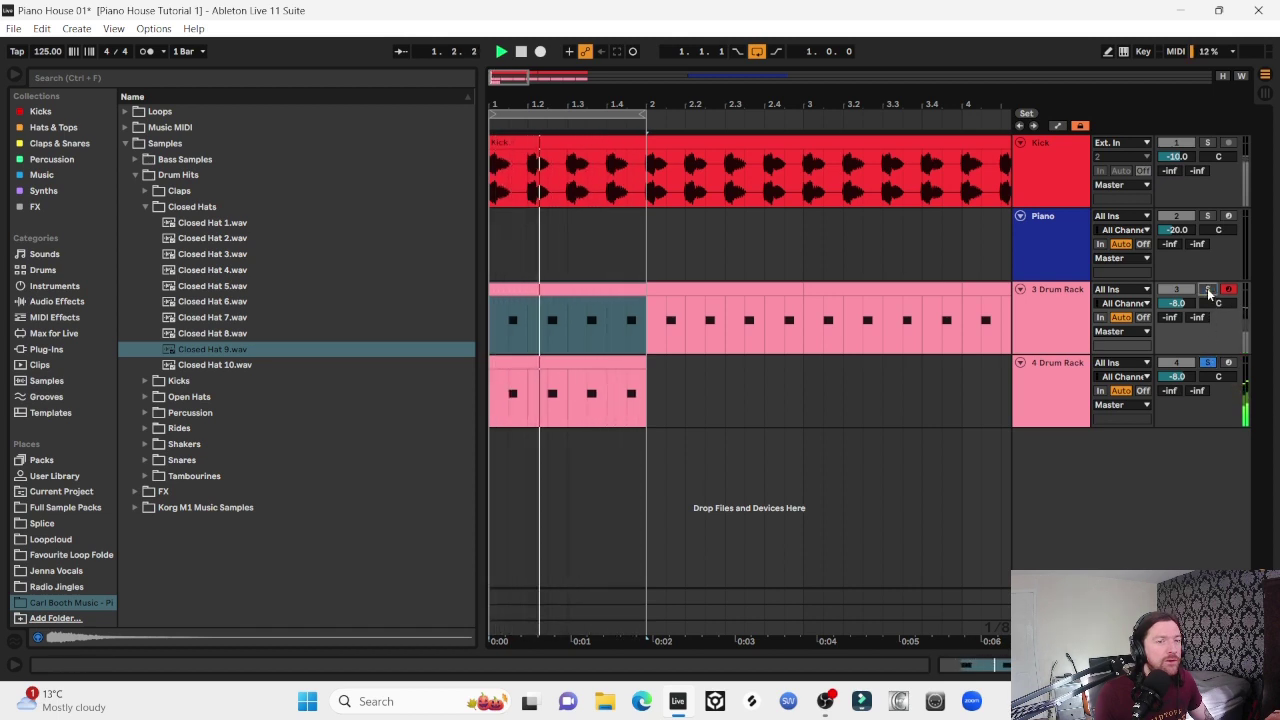
click(1208, 289)
click(1208, 290)
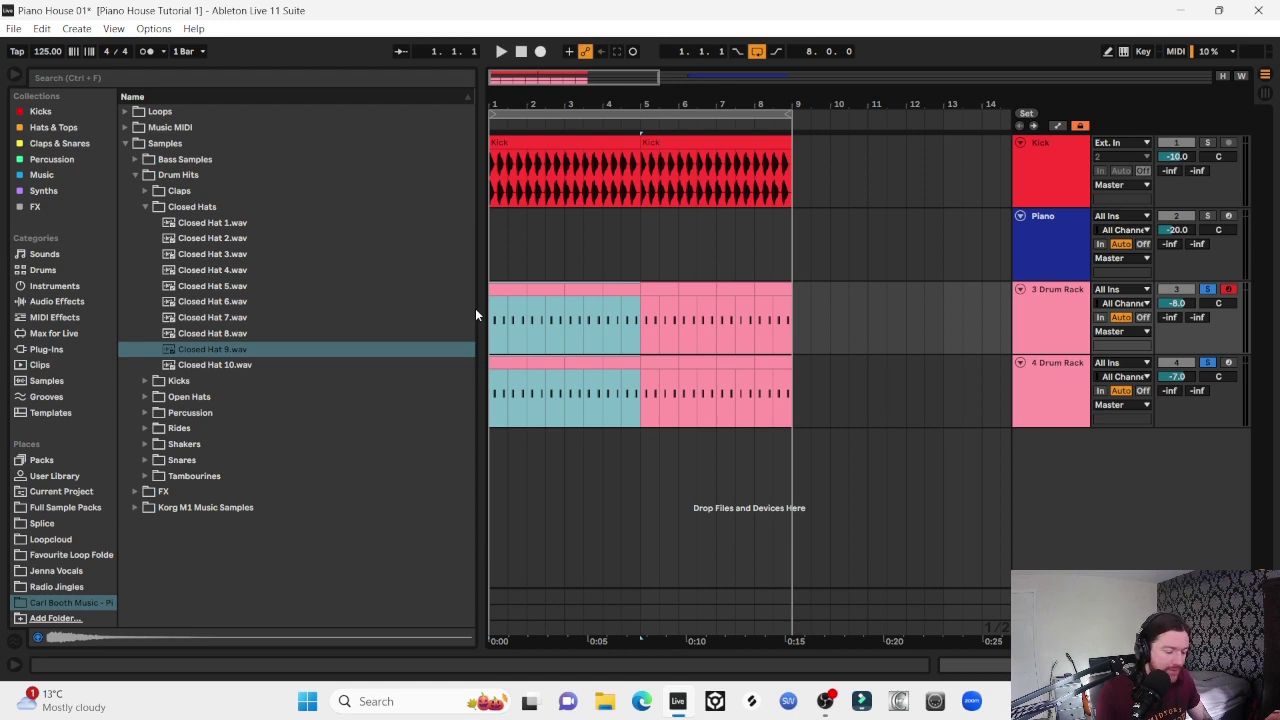
Rename the hat clips Closed Hat 1 and Closed Hat 2 and colour them orange
click(514, 290)
right_click(519, 297)
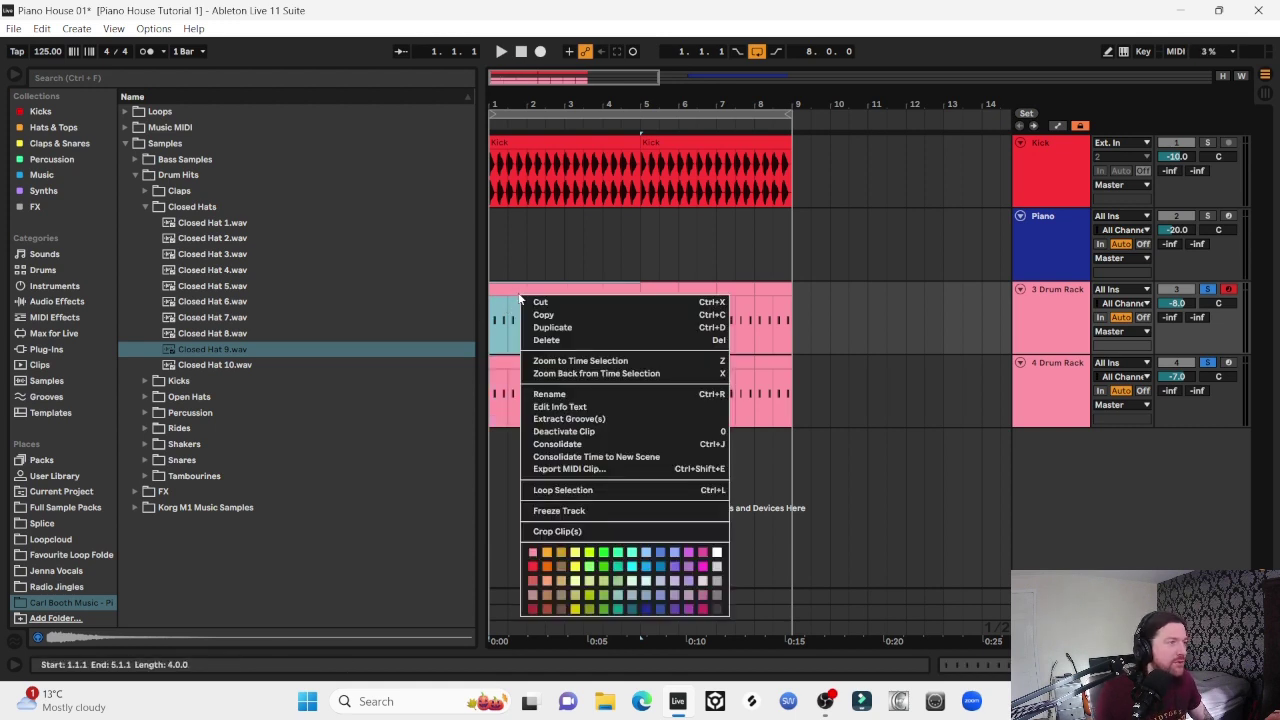
click(562, 396)
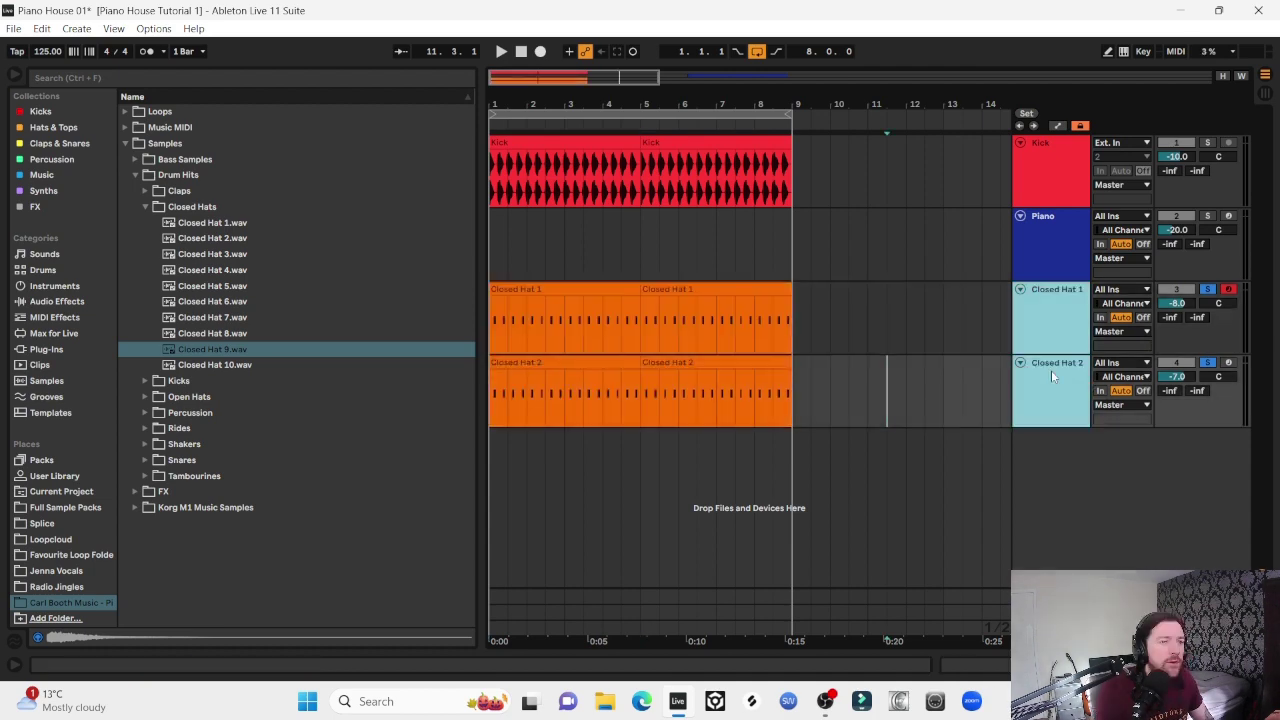
Group the Closed Hat 1 and Closed Hat 2 tracks as an orange Hats group and play it soloed
right_click(1051, 370)
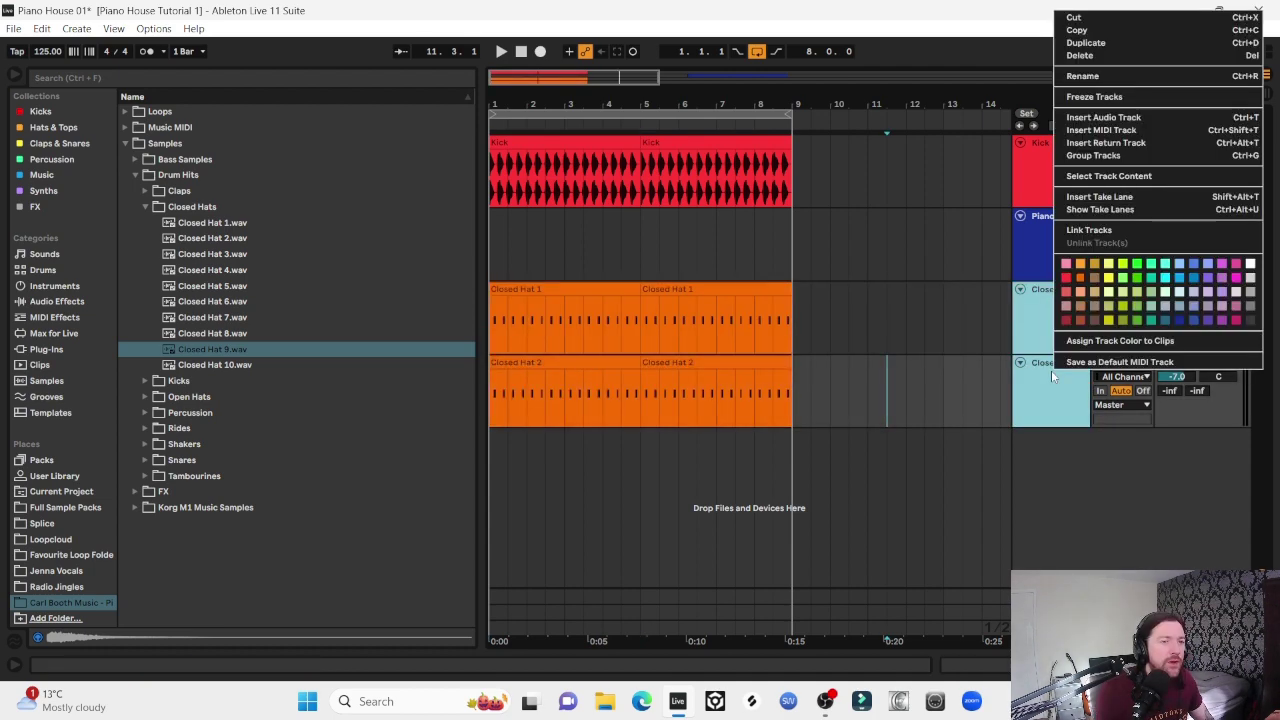
click(1211, 291)
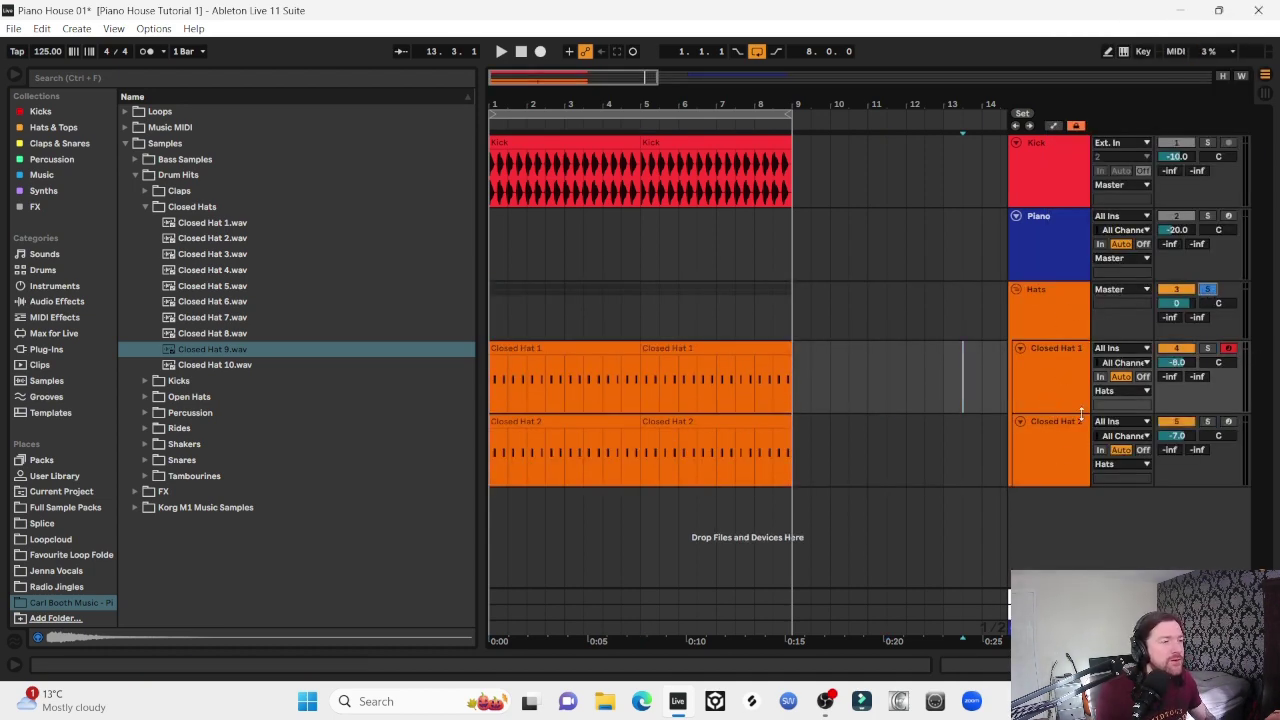
click(541, 346)
key(space)
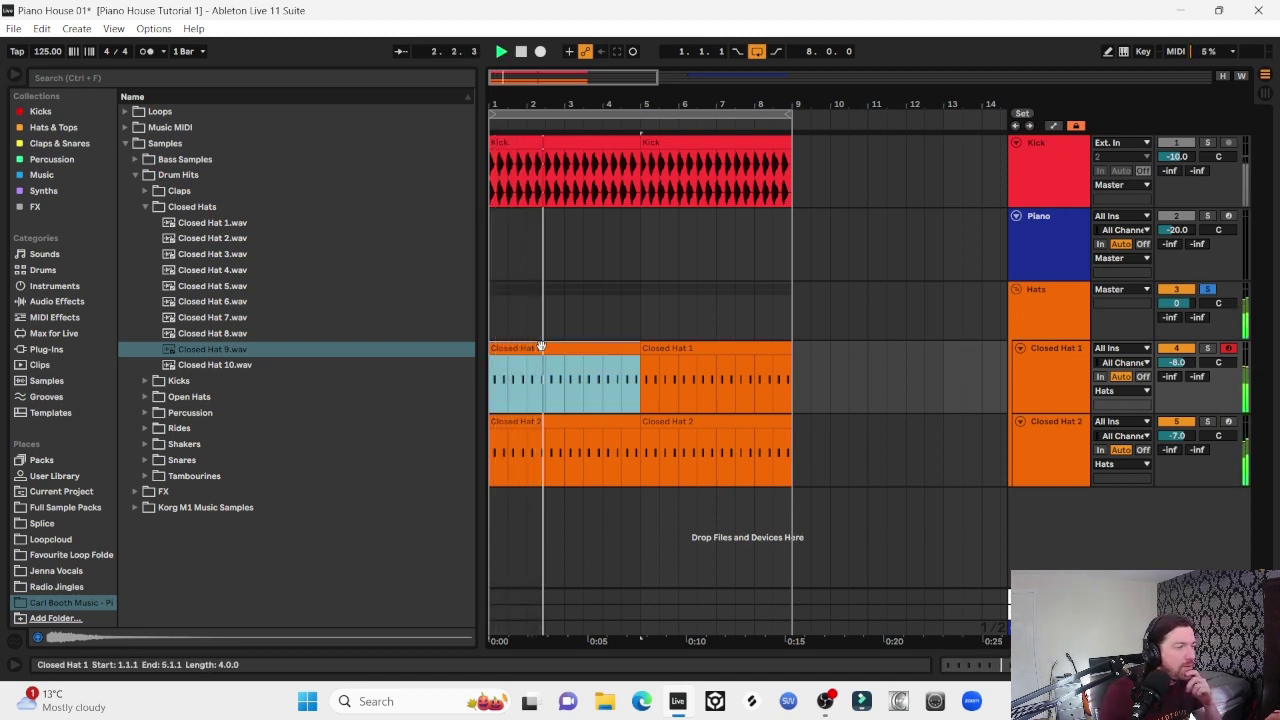
key(space)
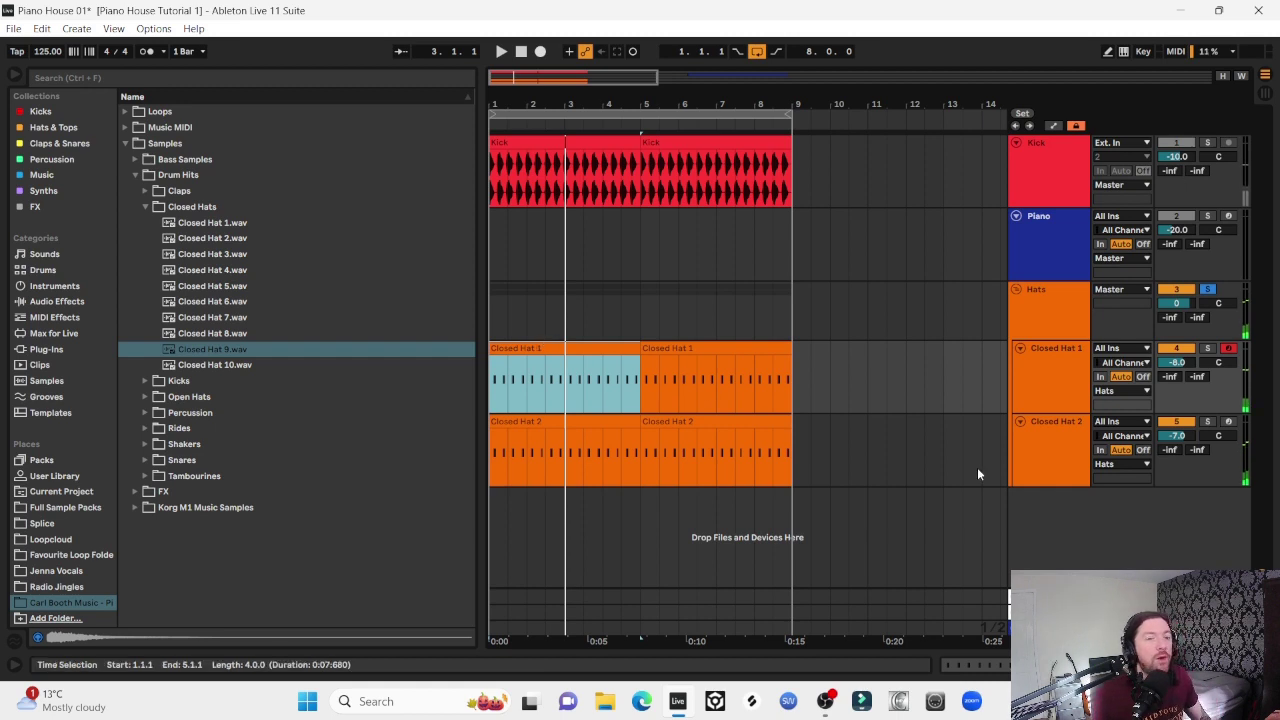
Pan Closed Hat 1 to 50L and Closed Hat 2 to 50R, and play the loop from bar 1
click(1224, 364)
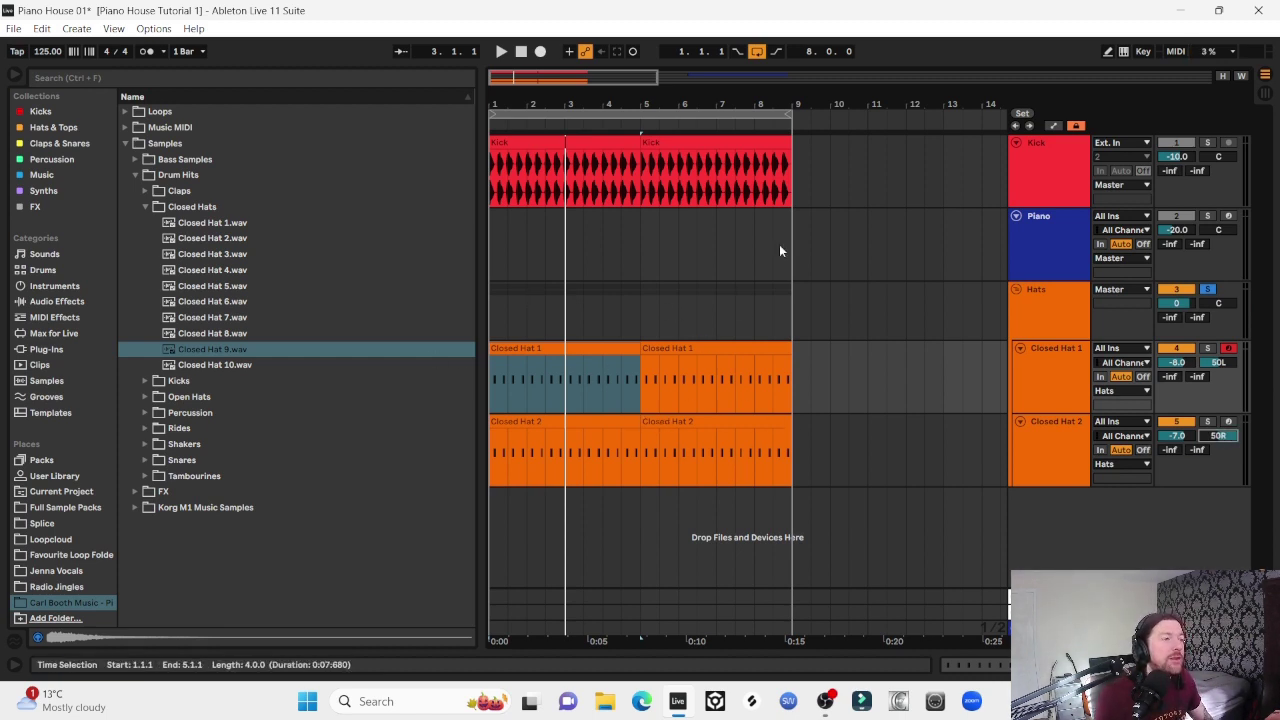
click(511, 361)
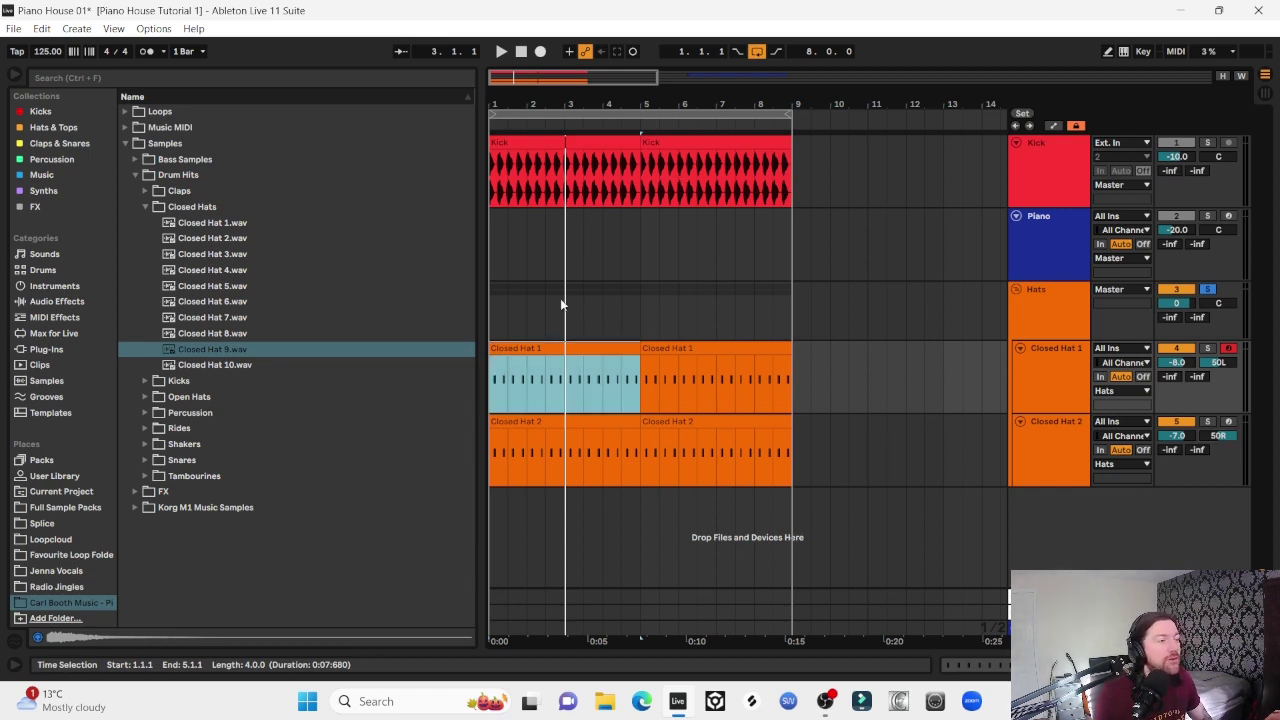
key(space)
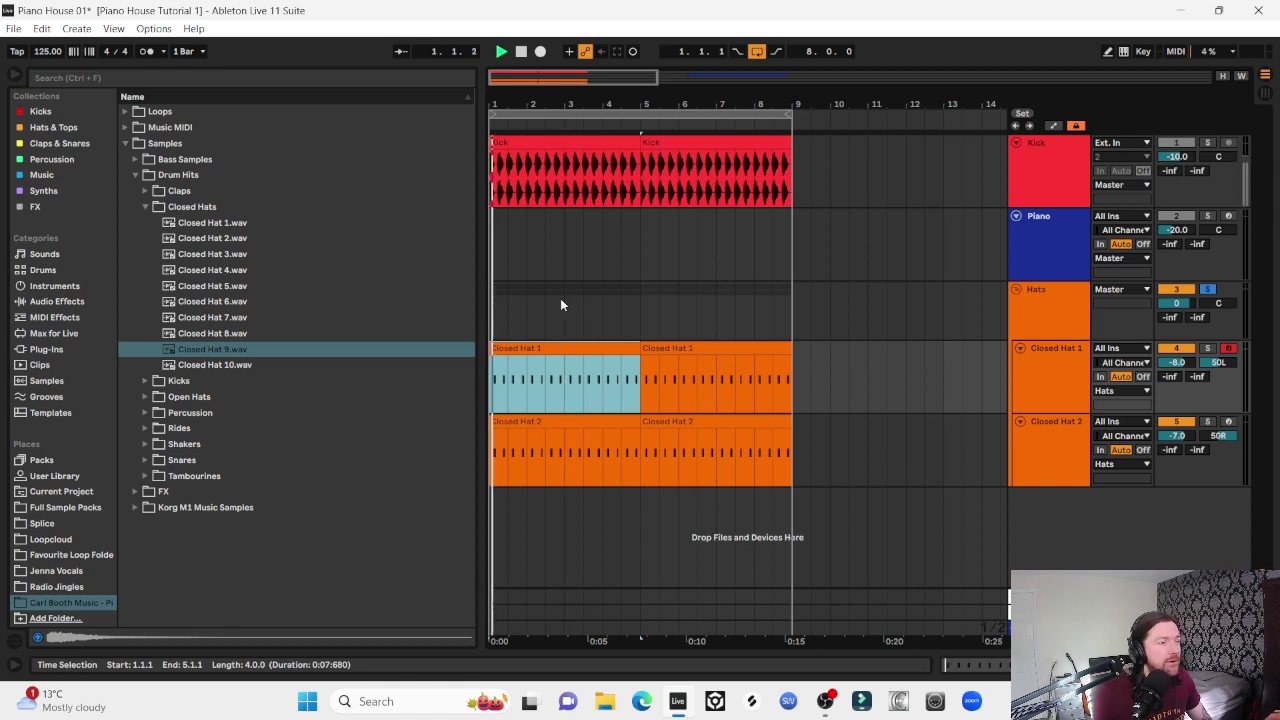
Switch the Closed Hat 1 track off and on during playback to compare, and set its volume to -9 dB
click(1181, 350)
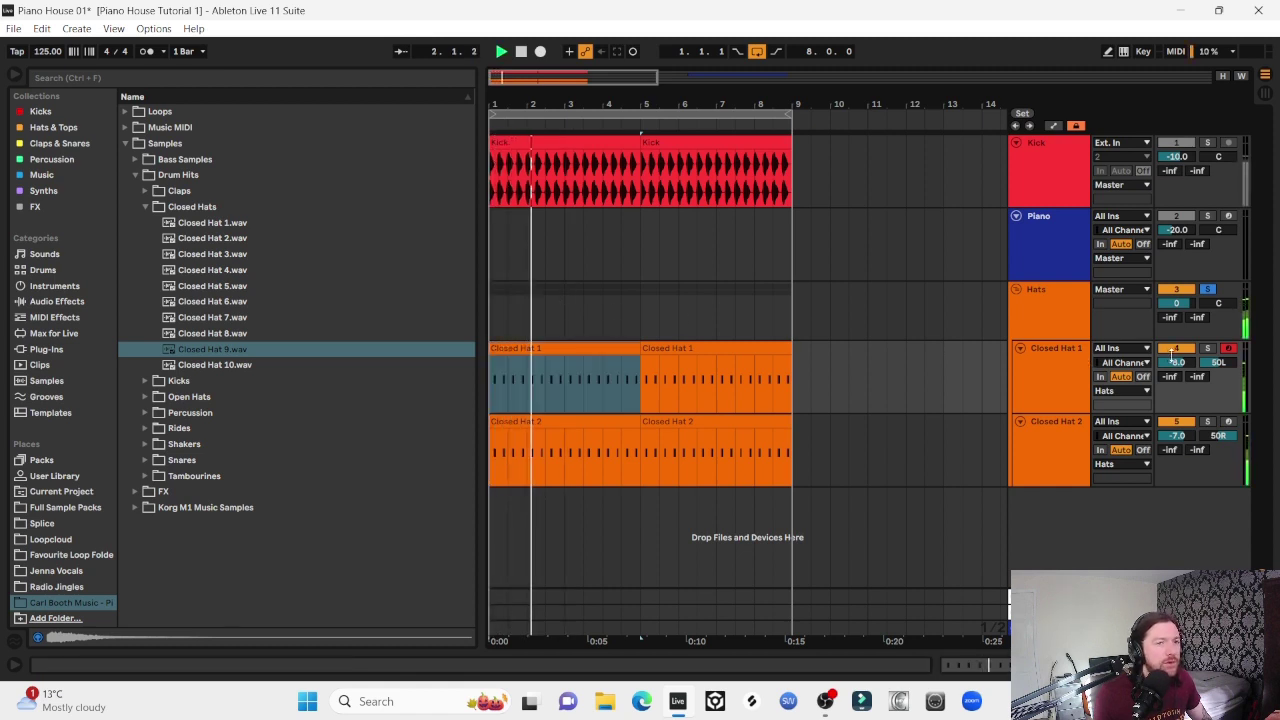
click(1182, 350)
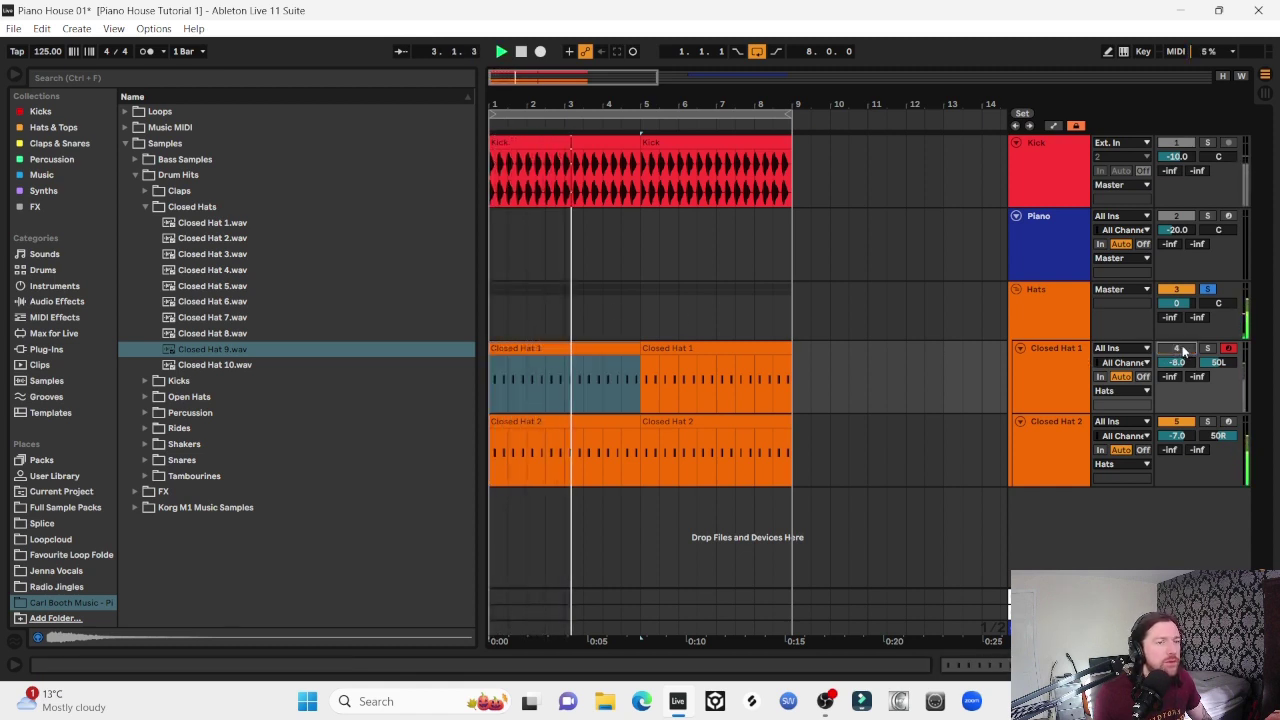
click(1181, 350)
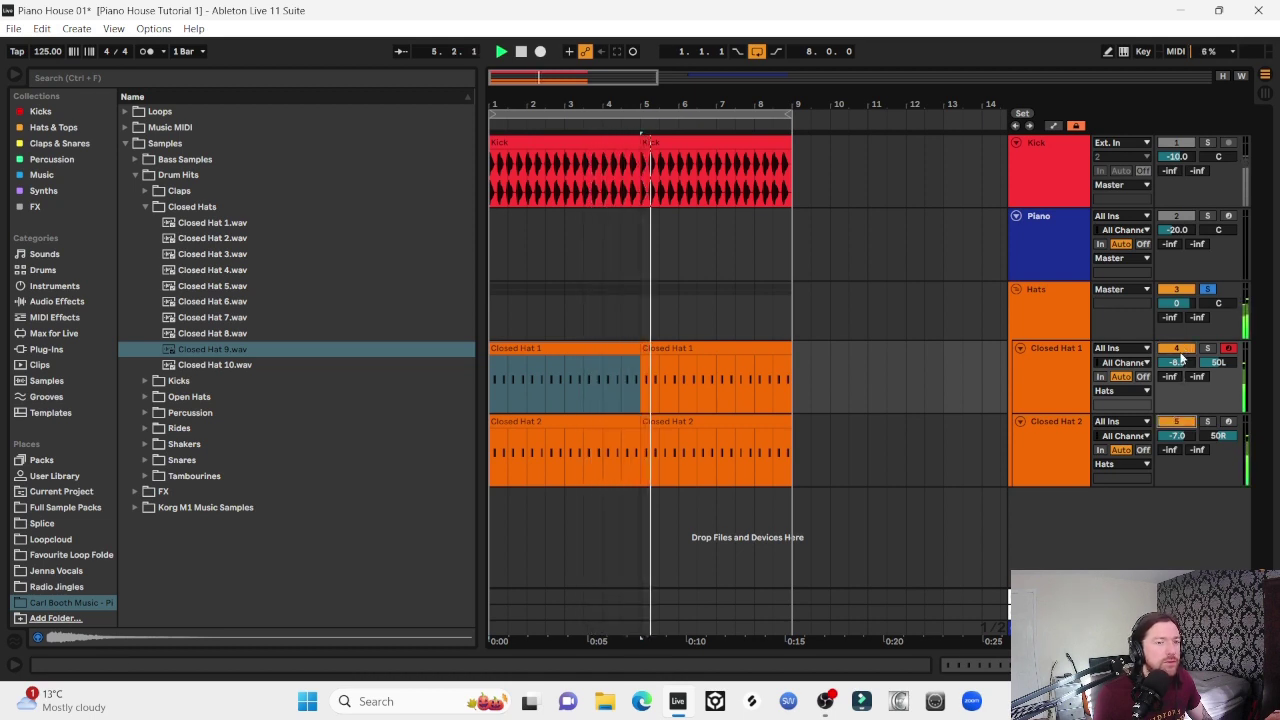
drag(1181, 362, 1181, 367)
Turn off Snap for the Closed Hat 4 sample, raise its fade-out to about 19.7 ms and trim its tail
click(1060, 363)
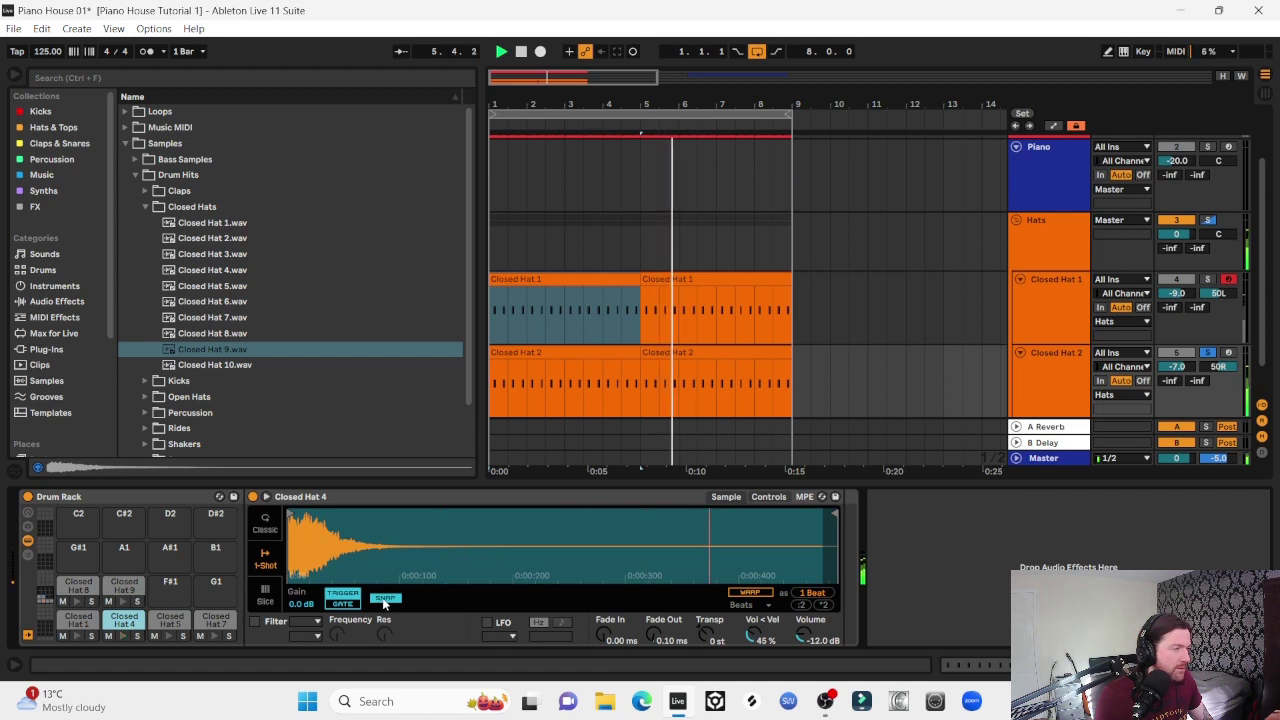
click(385, 599)
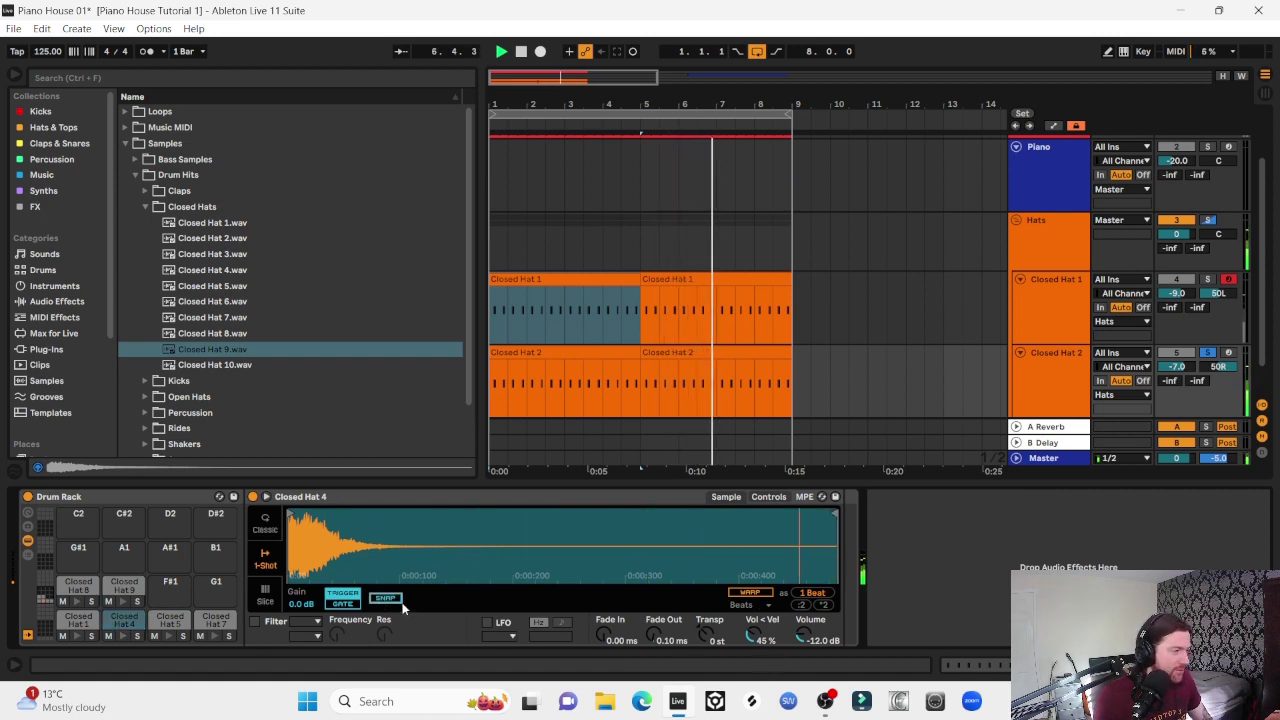
drag(653, 635, 653, 598)
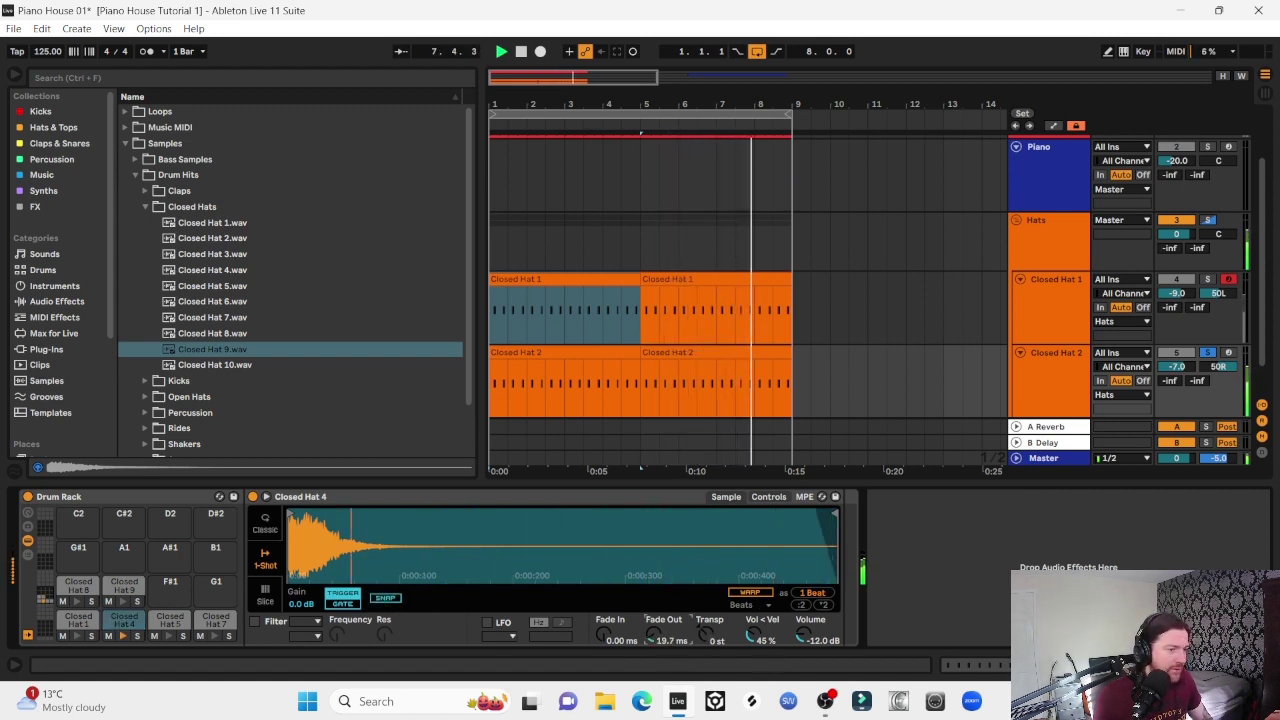
mouse_move(833, 513)
mouse_down()
mouse_move(560, 508)
mouse_move(433, 487)
mouse_move(358, 500)
mouse_move(440, 510)
mouse_up()
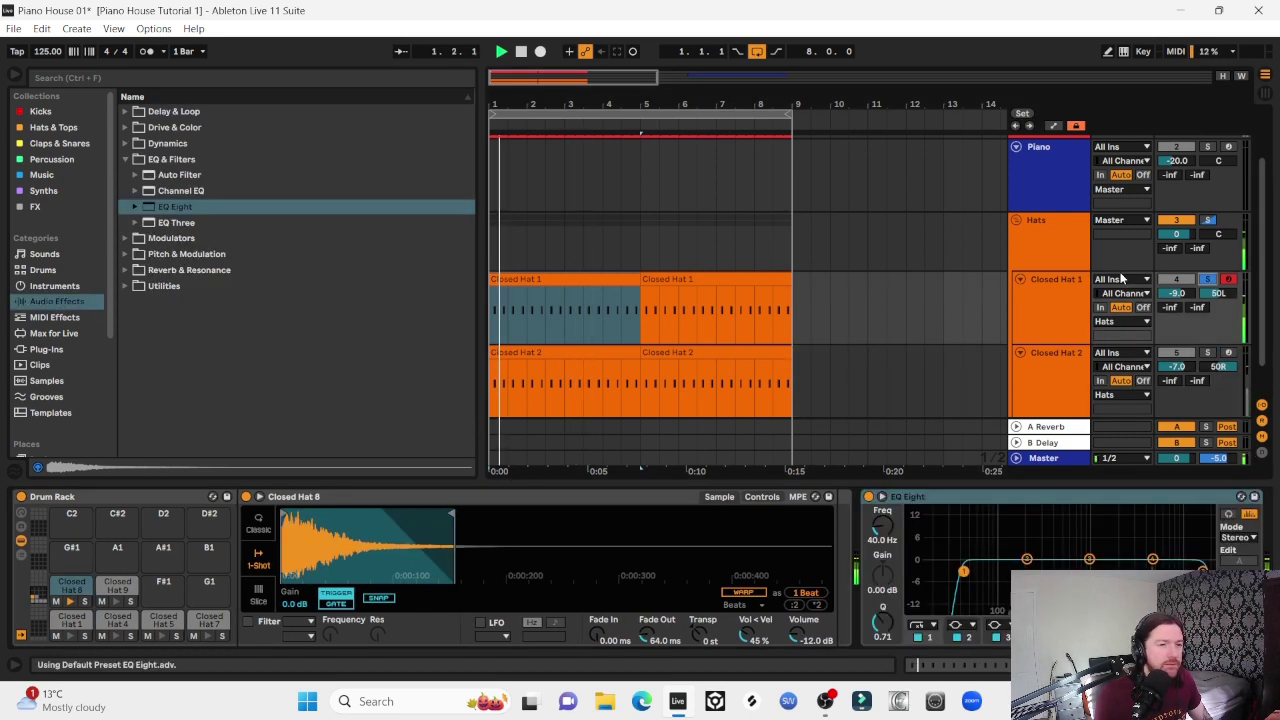
Switch band 1 of the Closed Hat 1 track's EQ Eight to the gentler low-cut filter shape
click(920, 626)
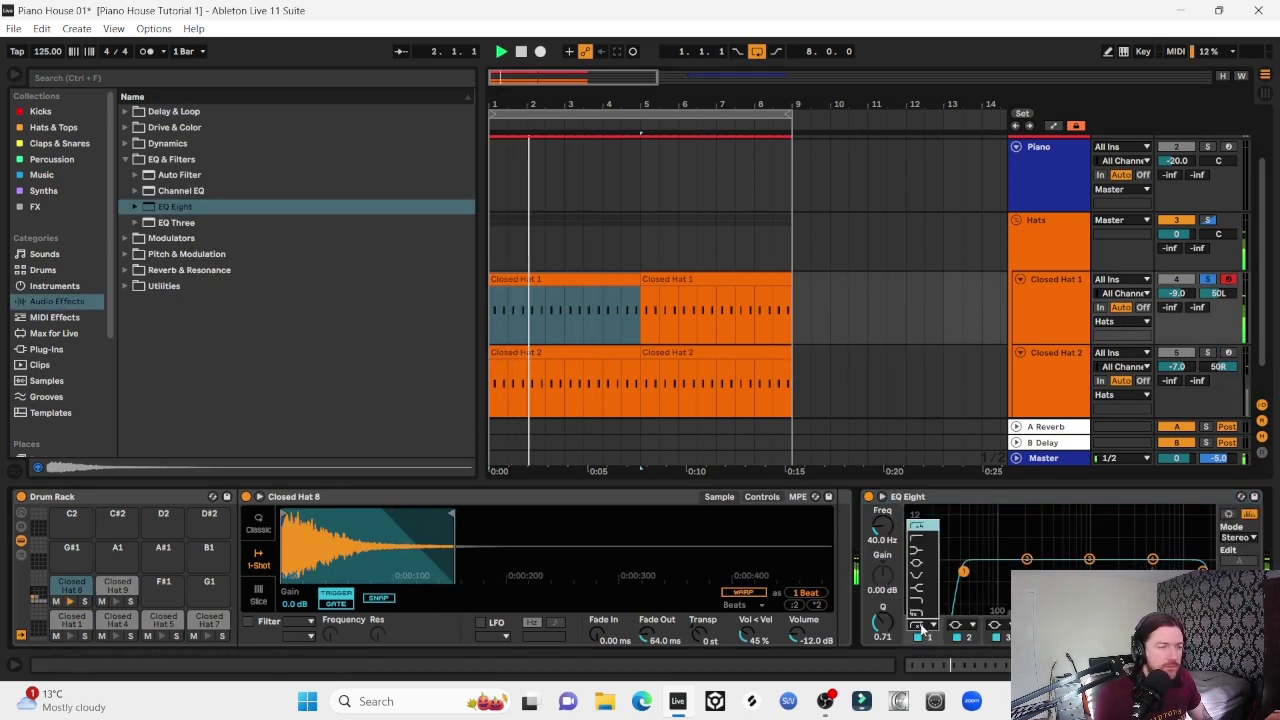
click(917, 540)
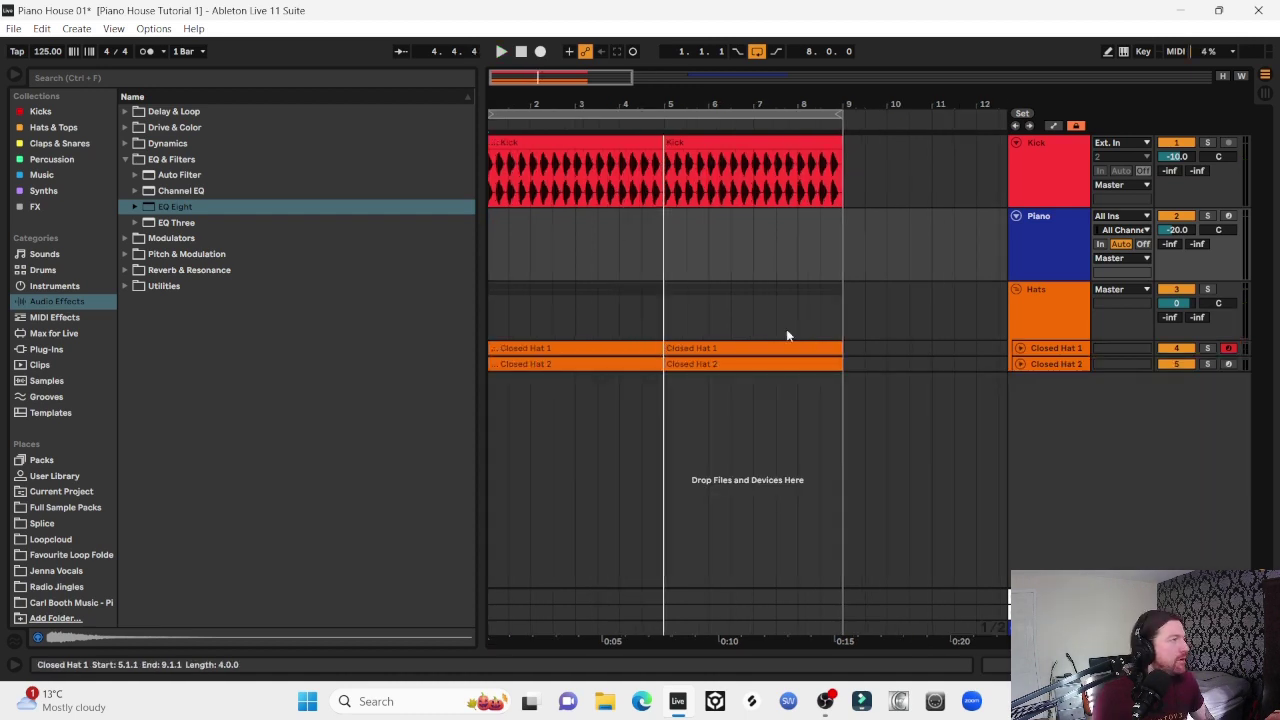
Add a Drum Rack on a new track below the hats and open the Open Hats folder among the Drum Hits samples
click(61, 288)
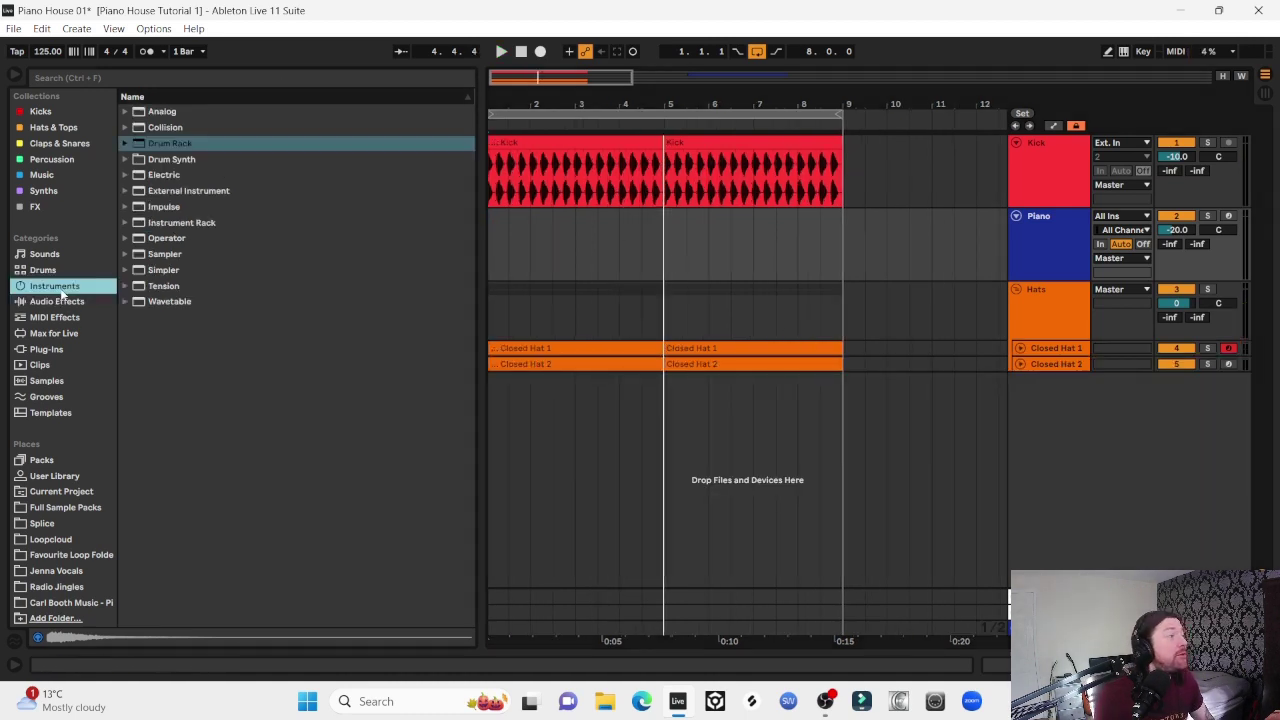
drag(162, 142, 537, 464)
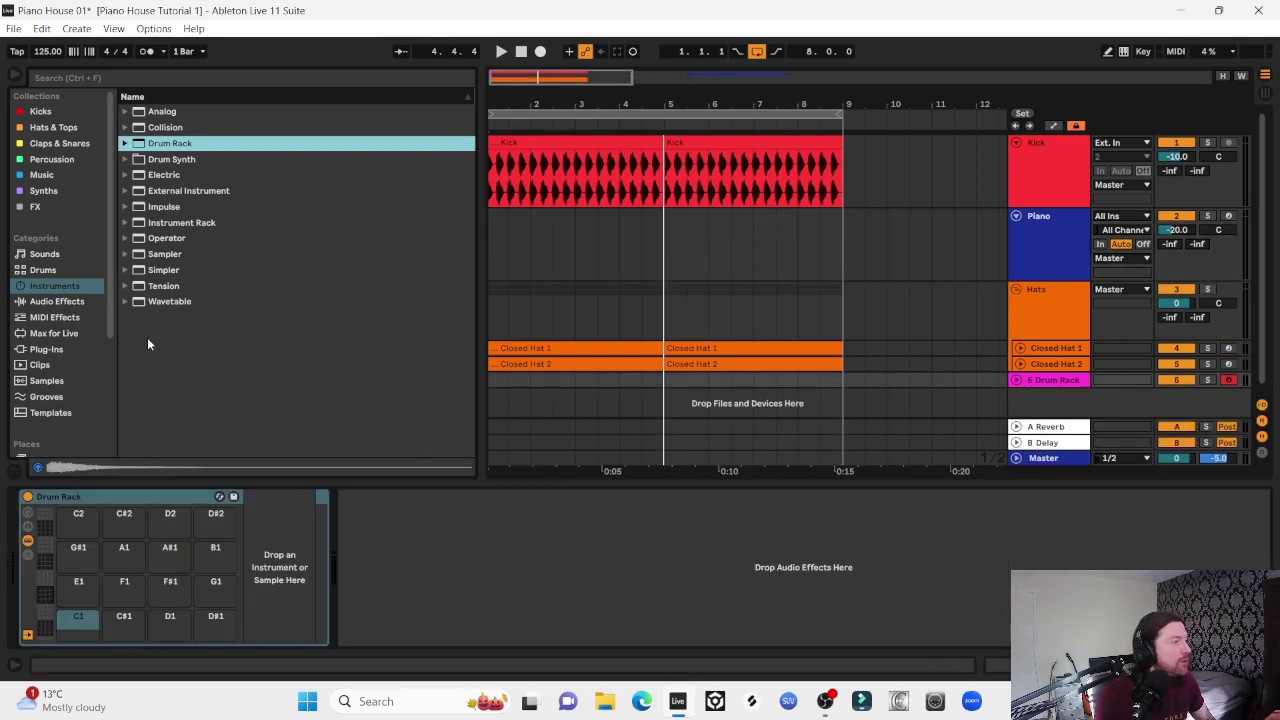
scroll(68, 355, down, 4)
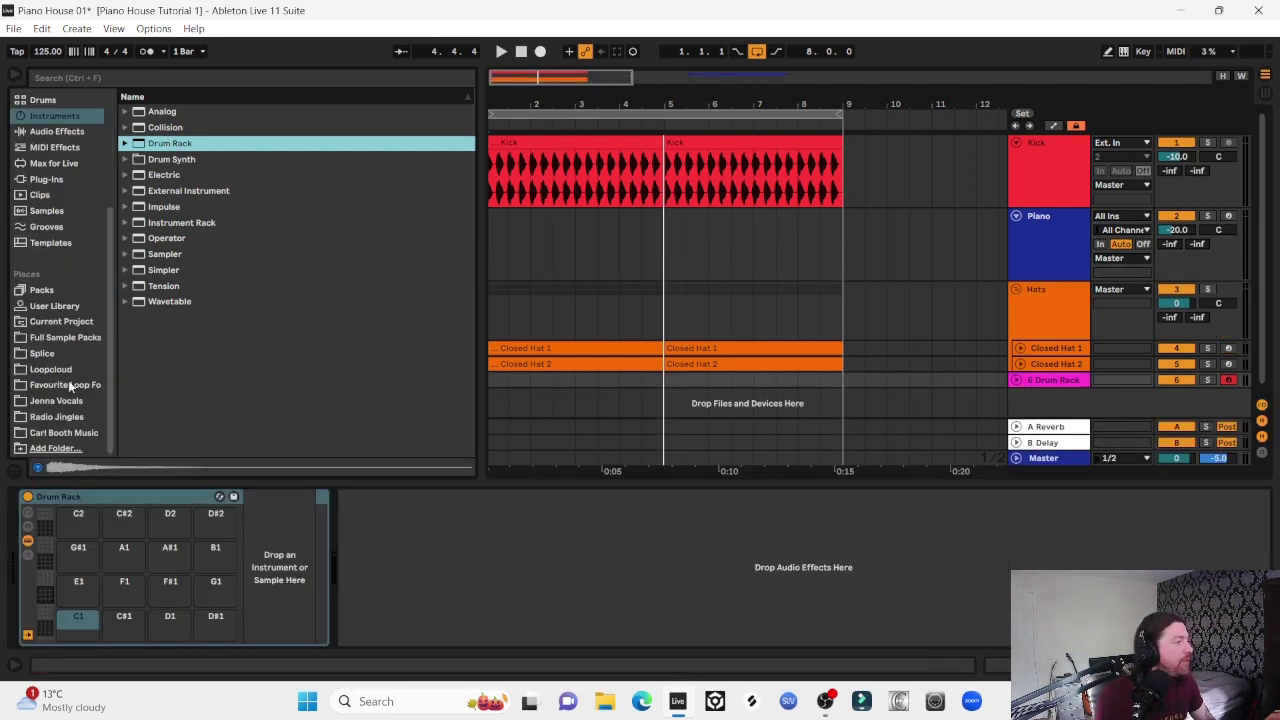
click(74, 433)
click(153, 203)
click(235, 239)
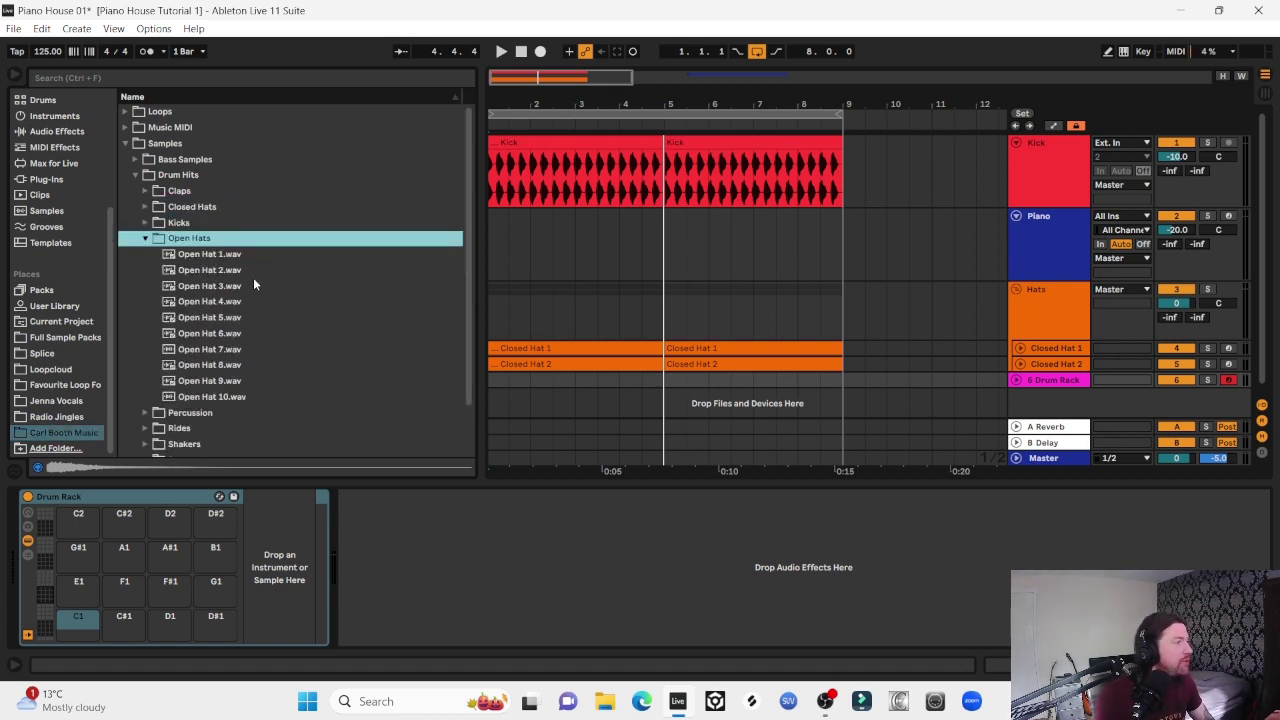
Audition Open Hat 1 and Open Hat 2, and load Open Hat 2 onto pad C1 of the Drum Rack
click(203, 260)
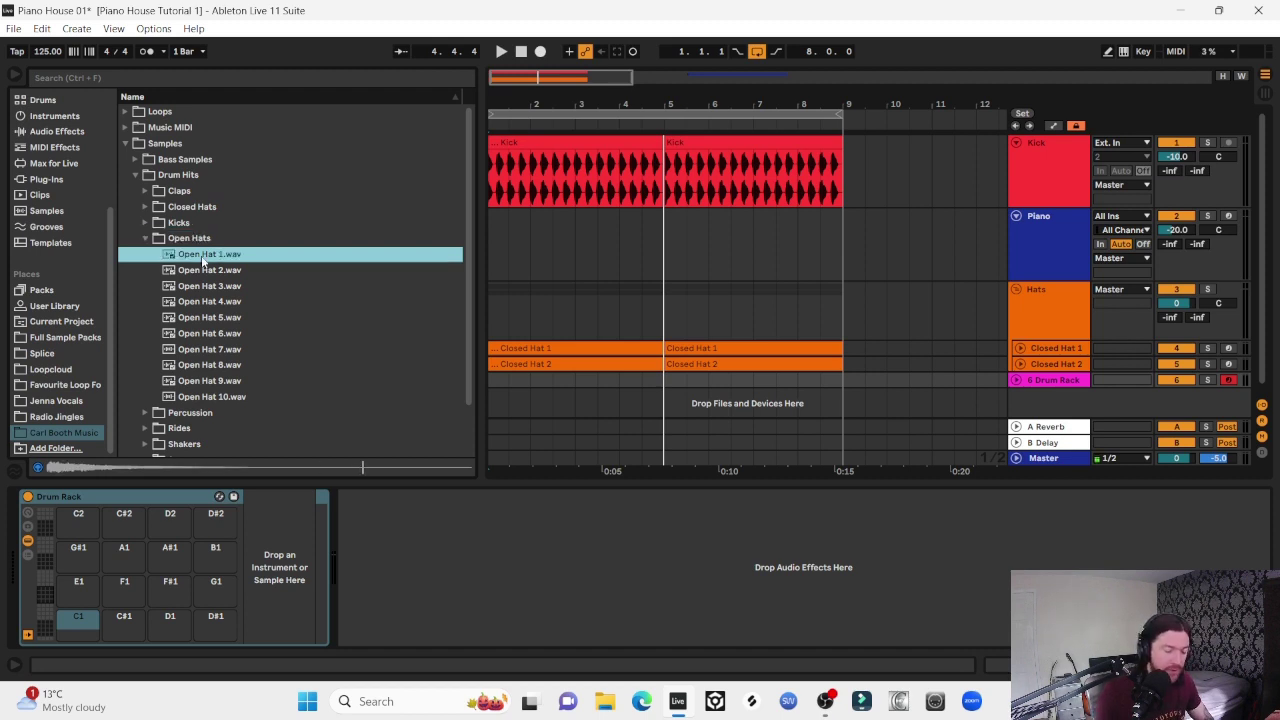
key(Down)
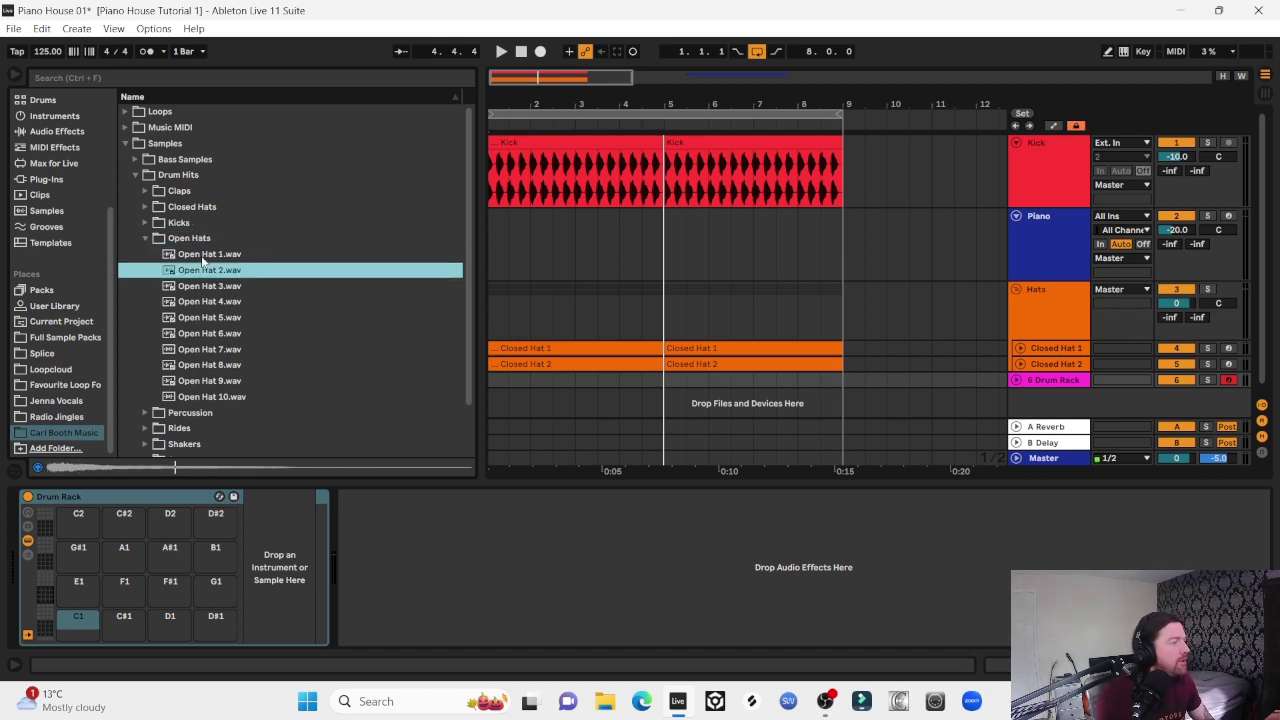
drag(99, 540, 71, 636)
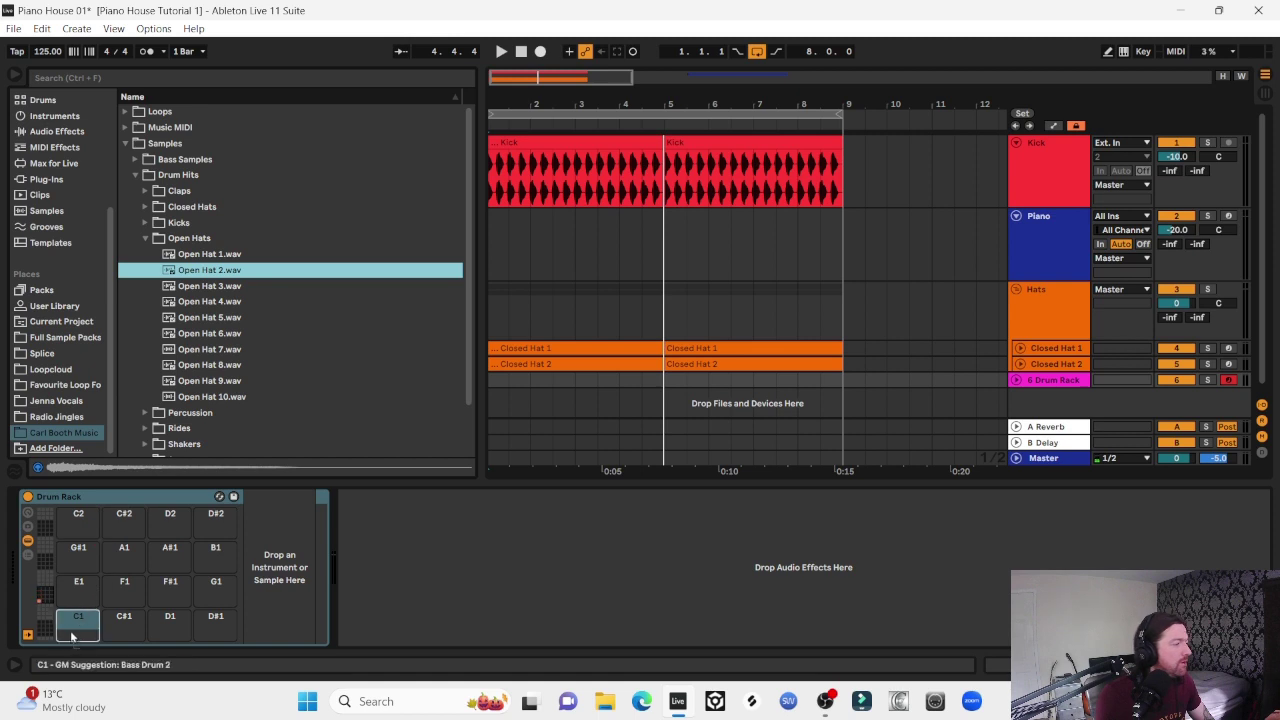
Audition Open Hat 3 and Open Hat 4, and load Open Hat 4 onto pad C#1
click(216, 287)
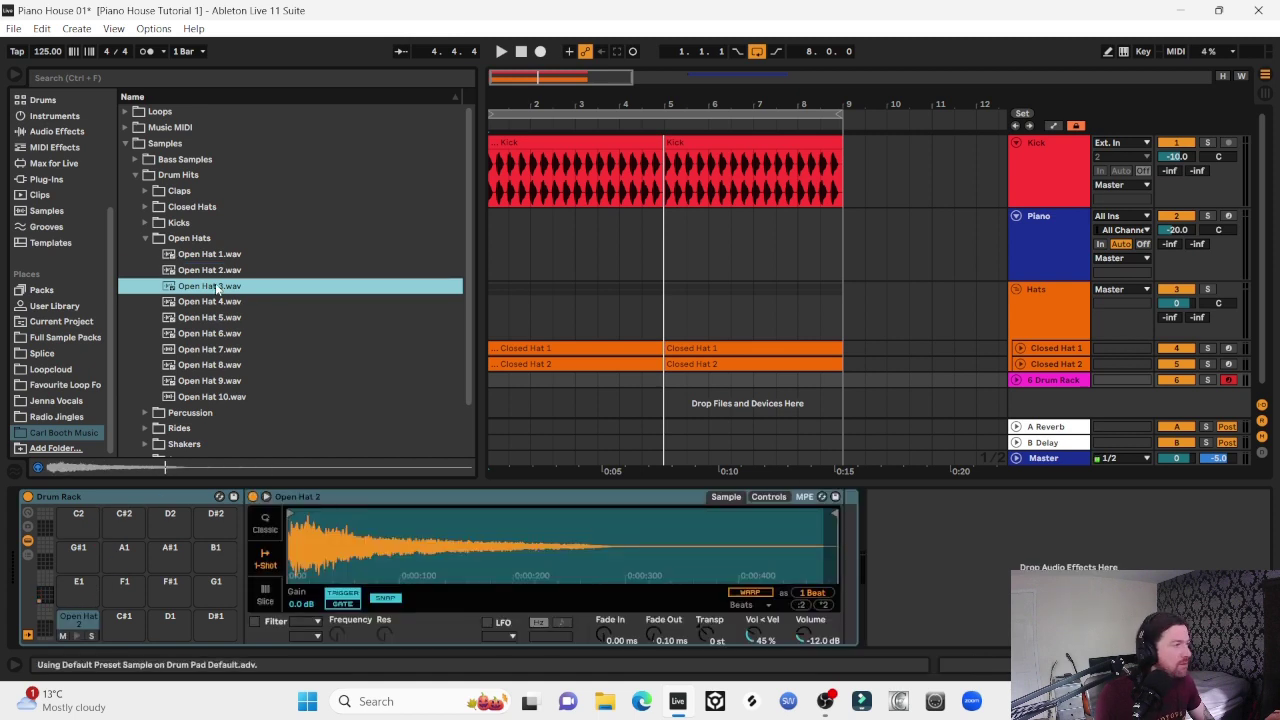
key(Down)
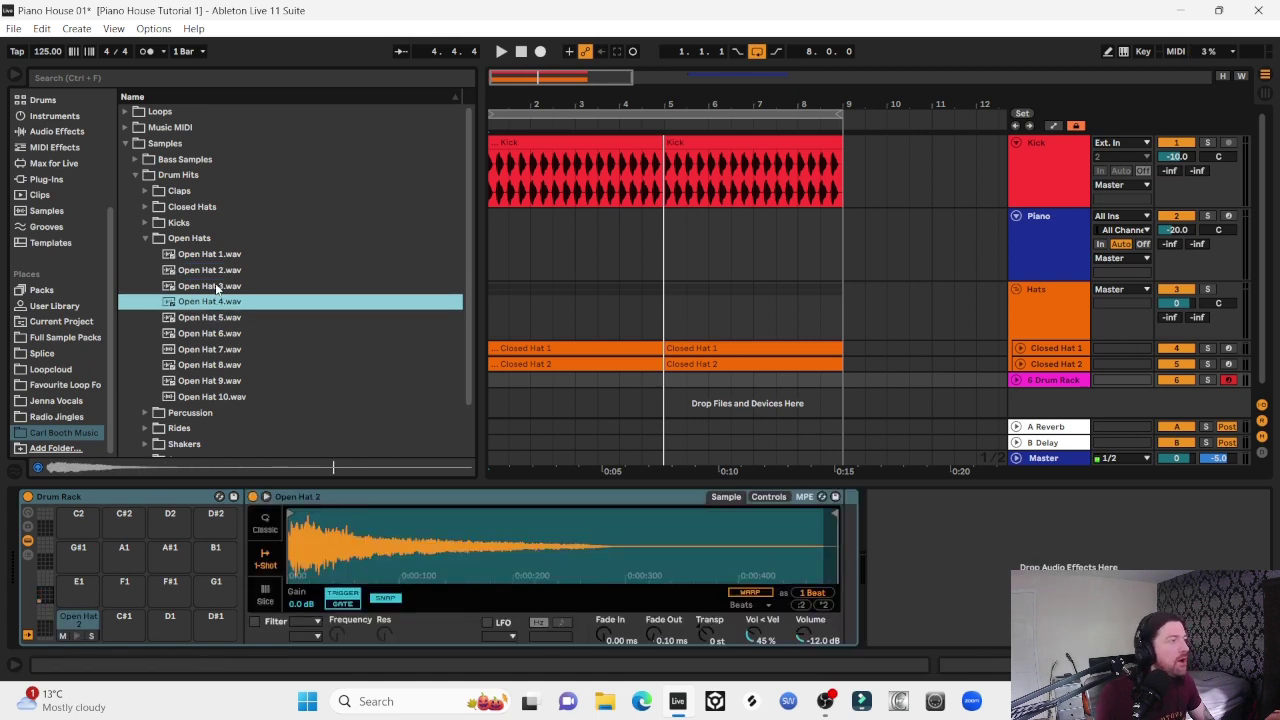
drag(205, 302, 116, 617)
Compare Open Hat 5 and Open Hat 6 by auditioning them repeatedly, and load Open Hat 5 onto pad D1
click(197, 317)
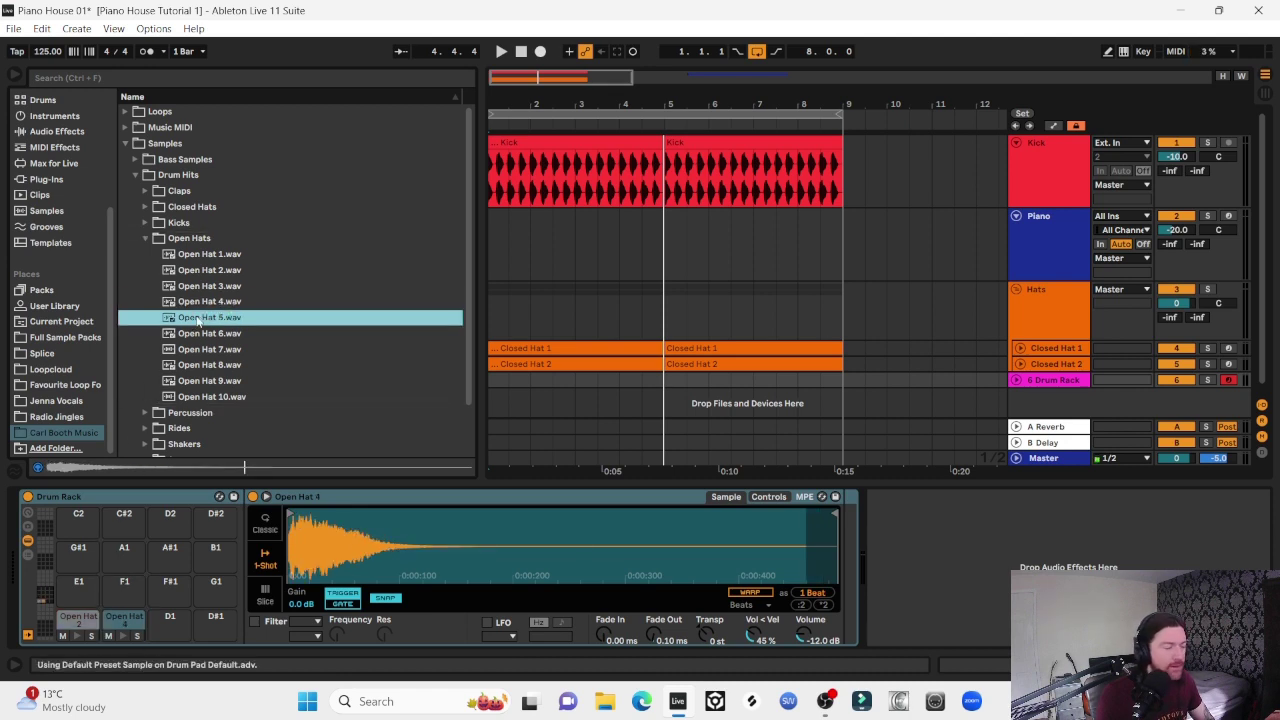
key(Down)
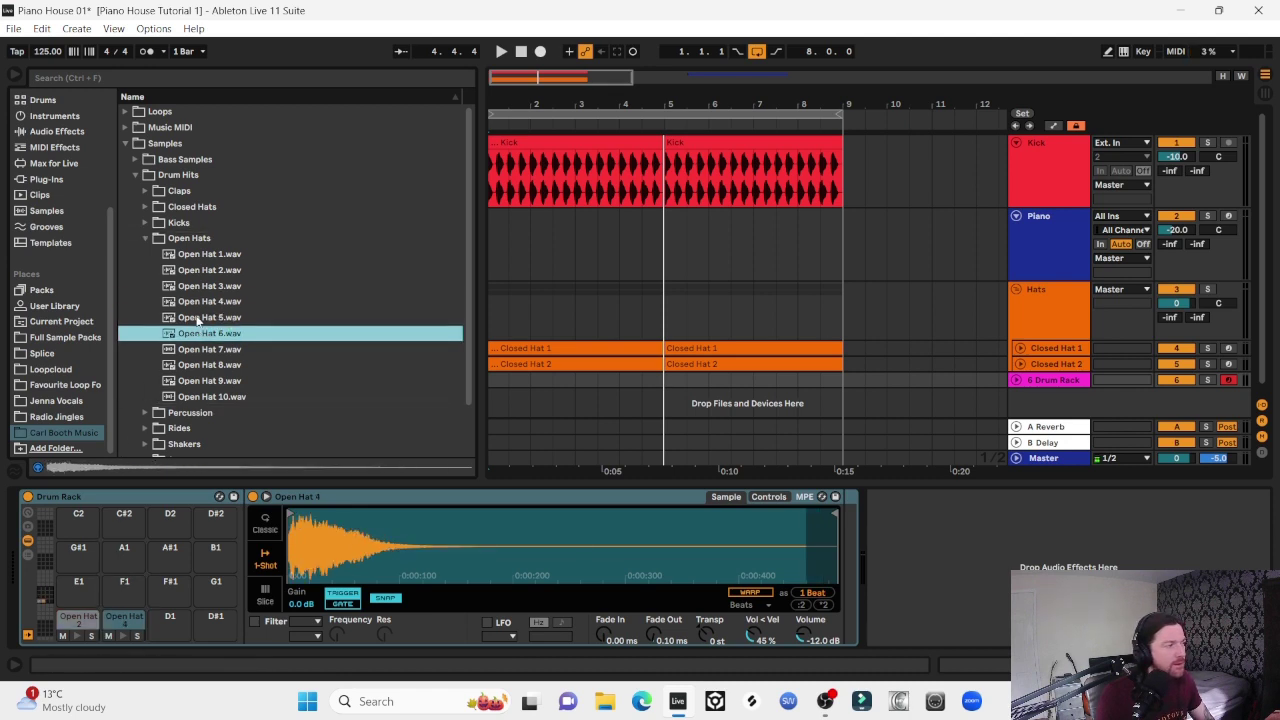
key(Up)
key(Down)
click(221, 256)
click(210, 320)
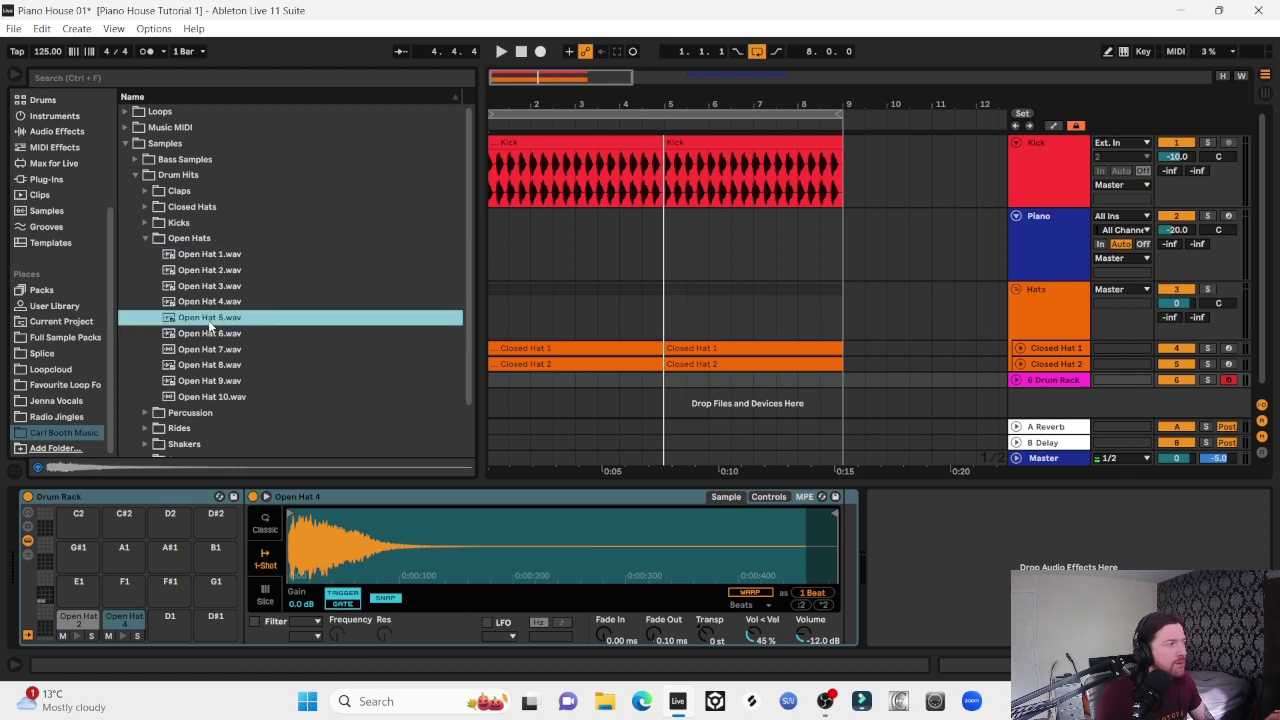
key(Down)
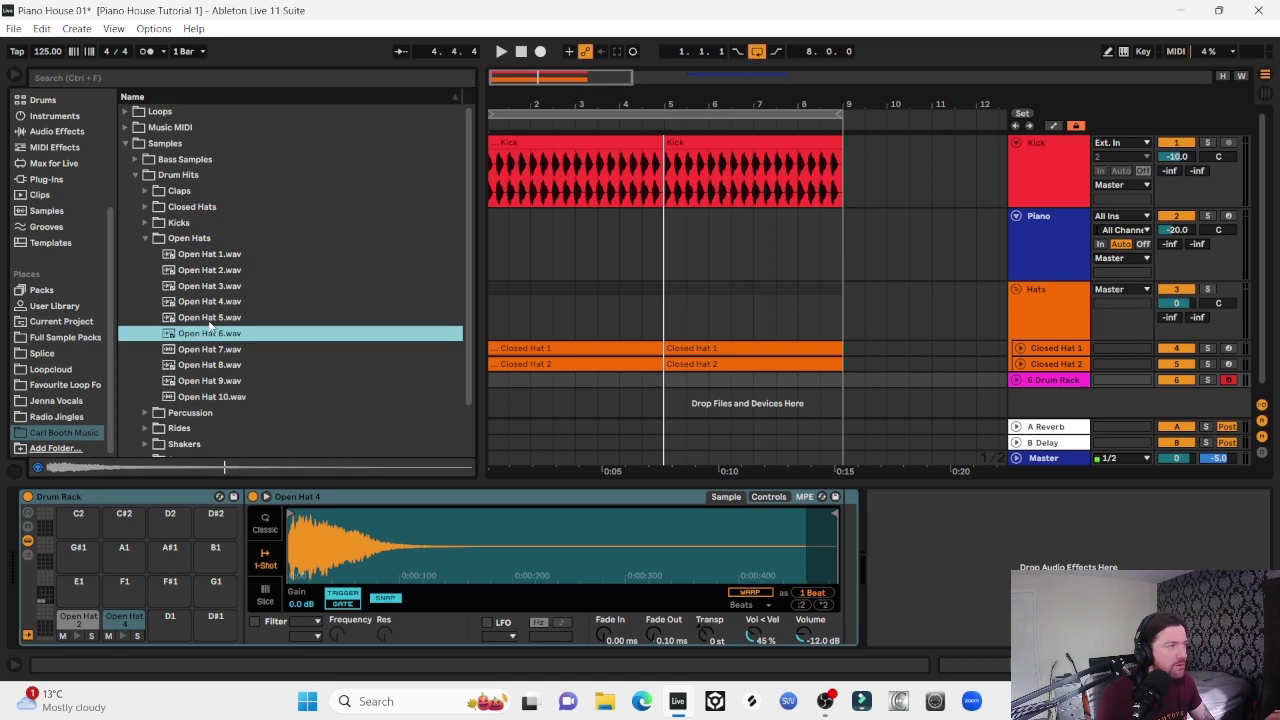
click(210, 320)
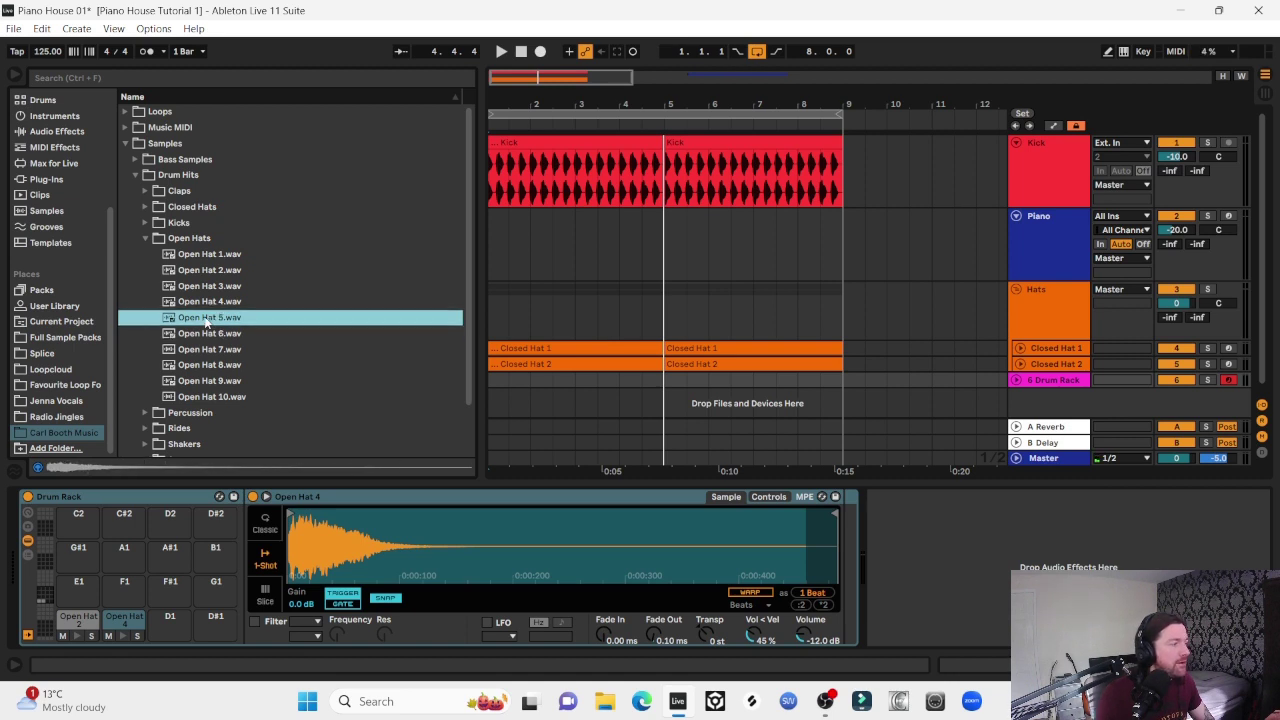
key(Down)
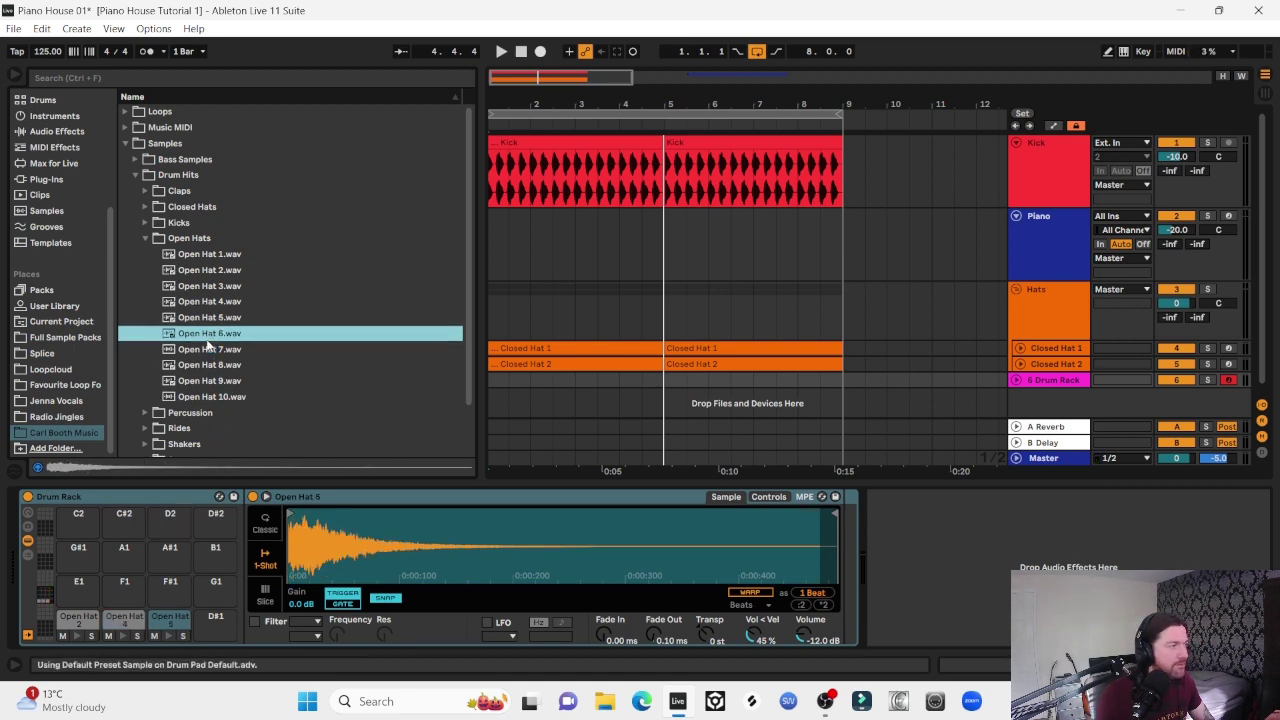
Load Open Hat 7 onto pad D#1 and audition the remaining samples Open Hat 8 to Open Hat 10
drag(208, 347, 216, 616)
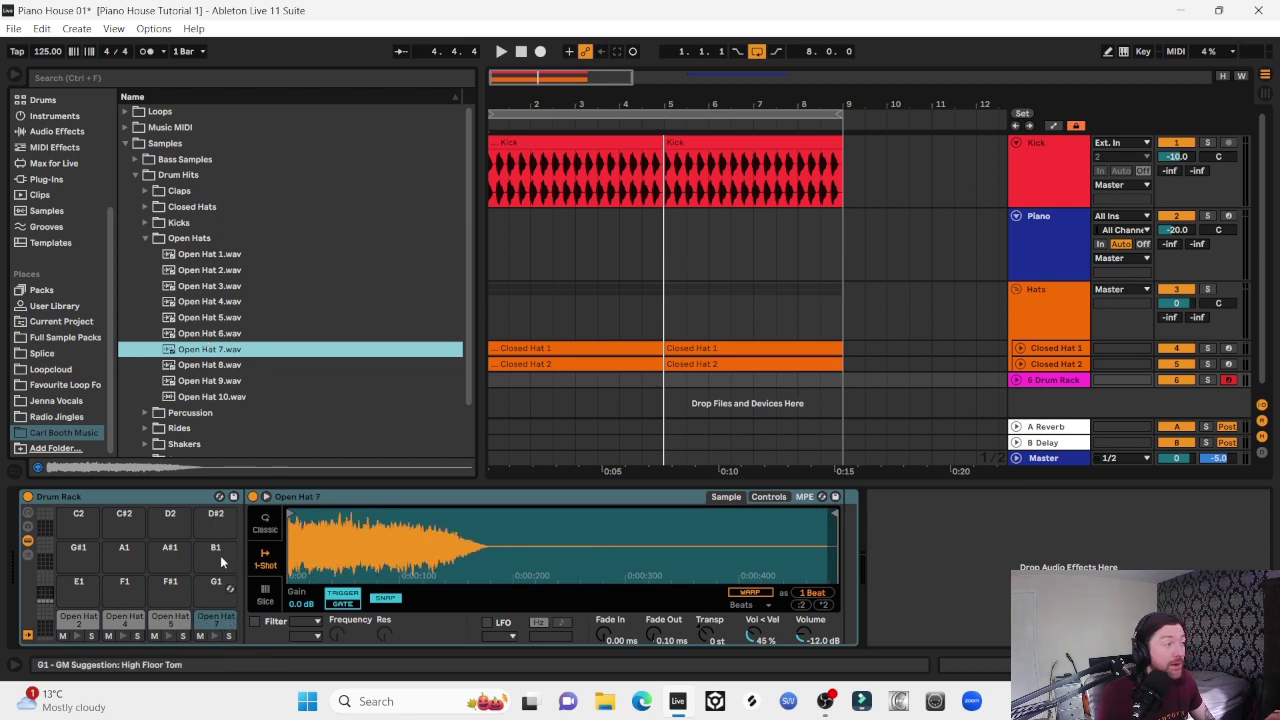
click(209, 366)
key(Down)
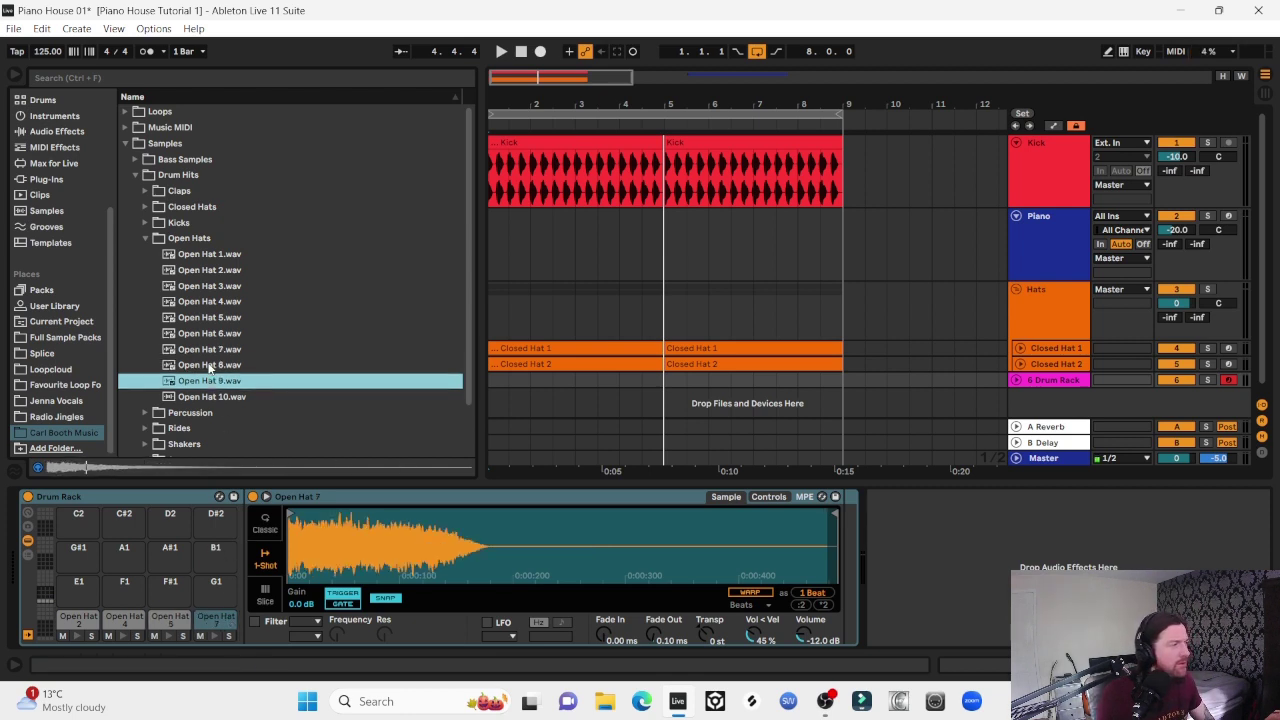
key(Down)
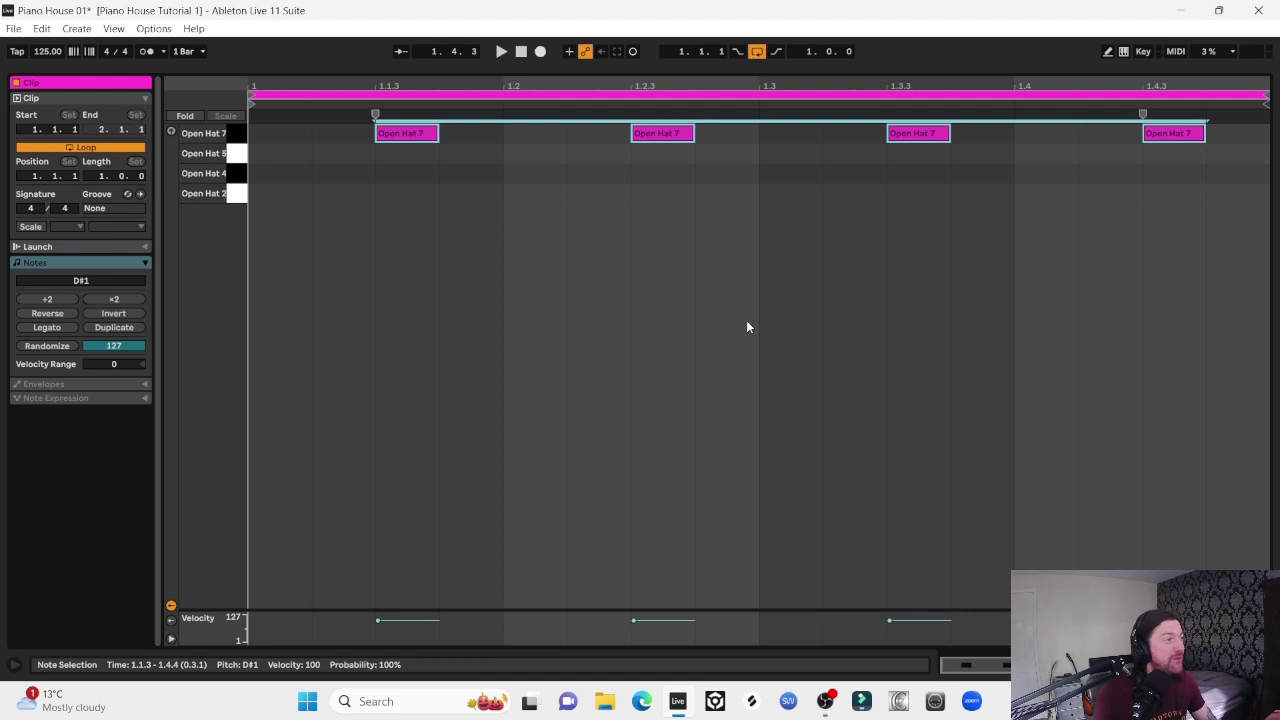
Play the one-bar offbeat clip, try its notes on each open hat from 7 down to 2, and settle on Open Hat 5
key(space)
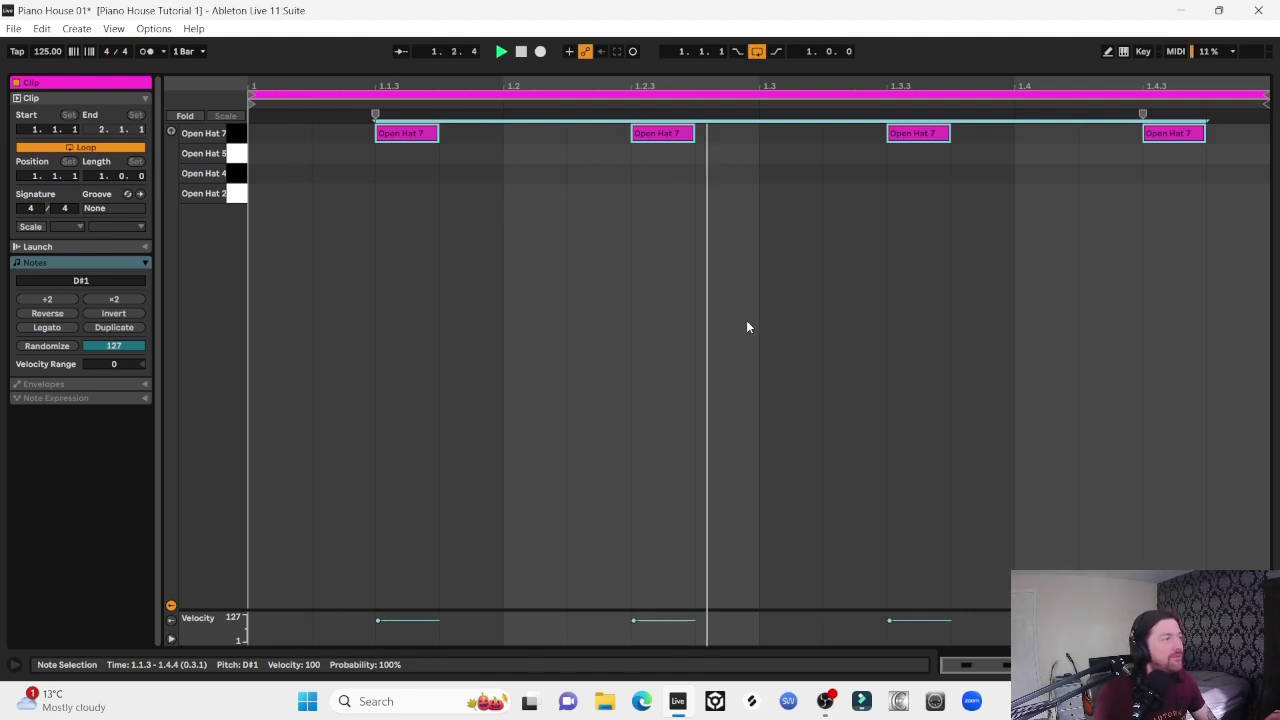
key(Down)
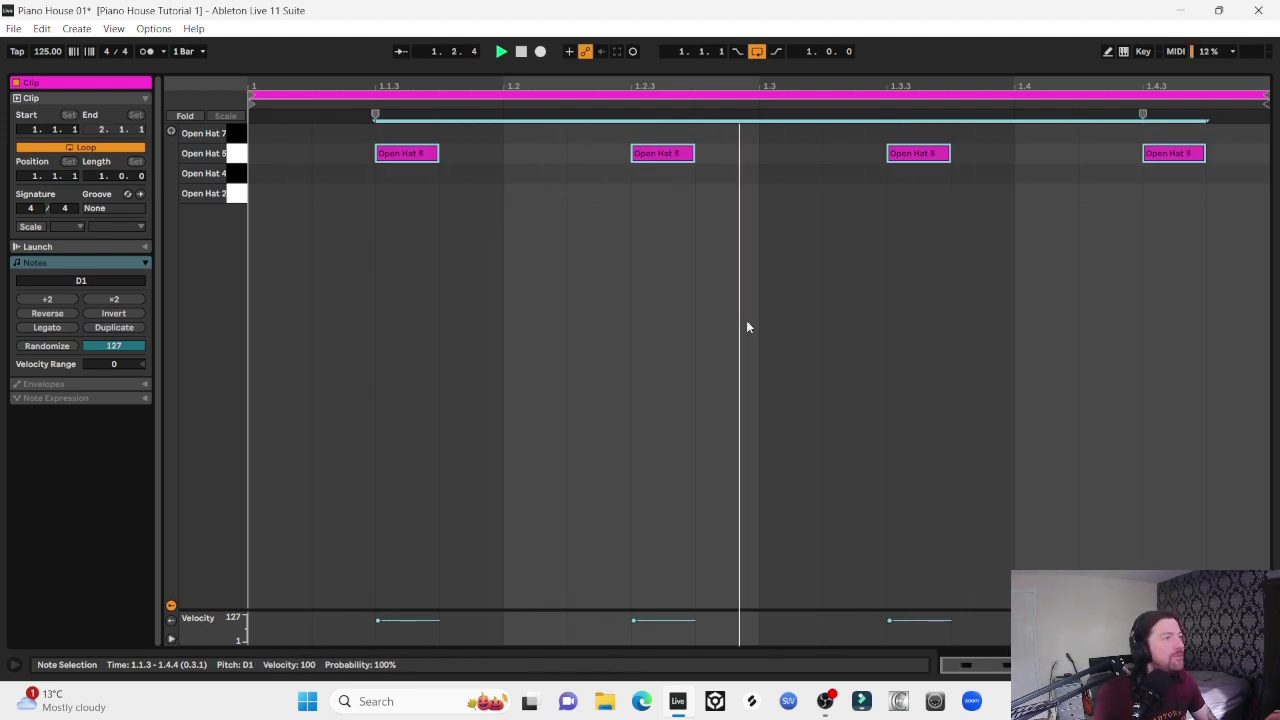
key(Down)
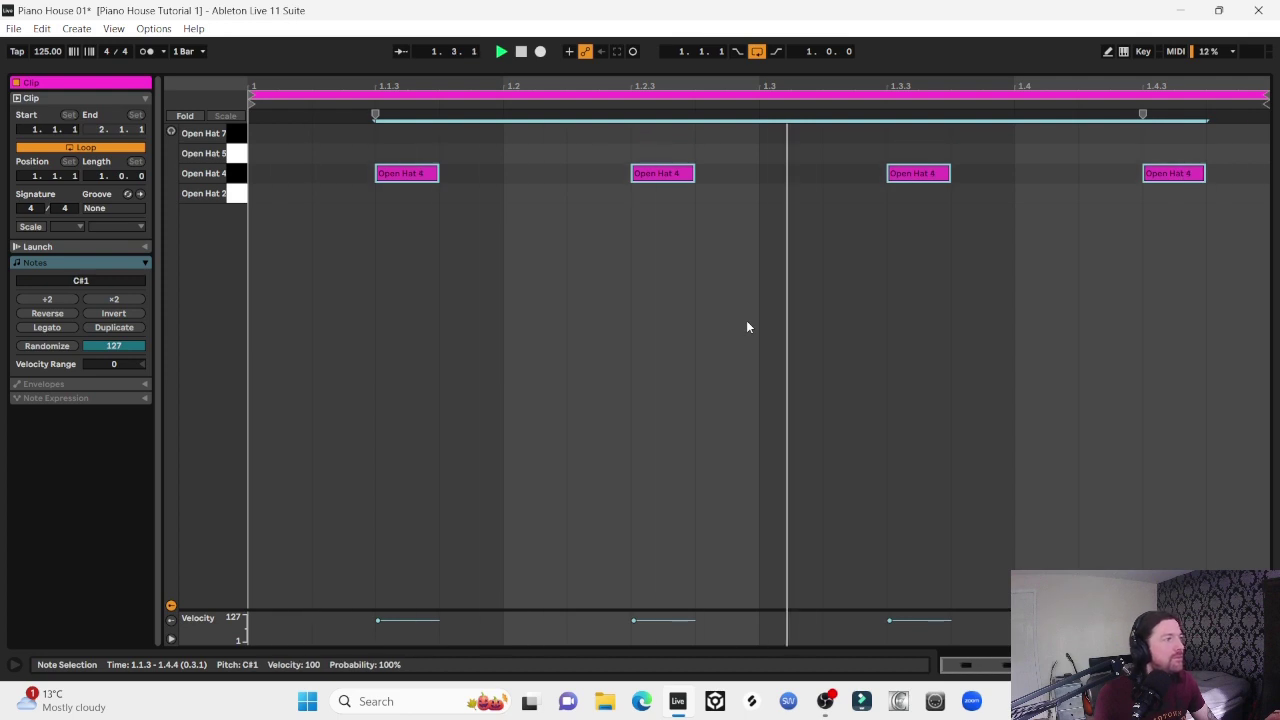
key(Down)
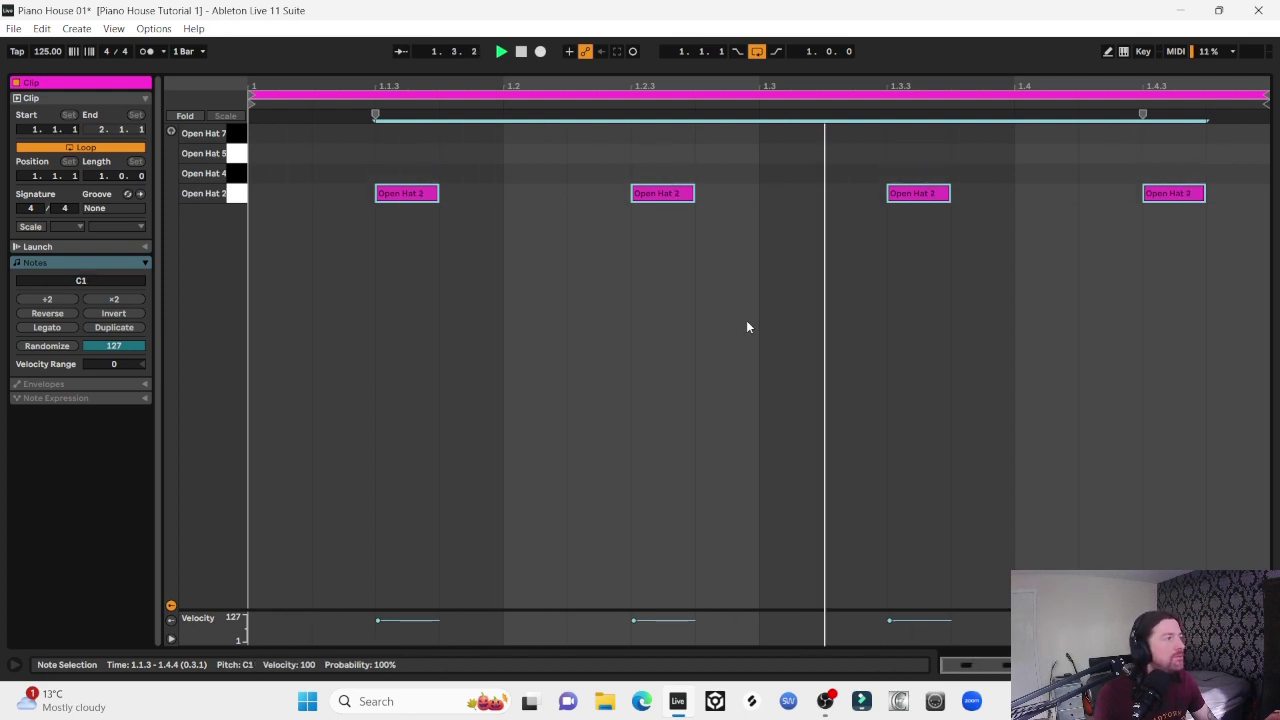
key(Up)
key(Up)
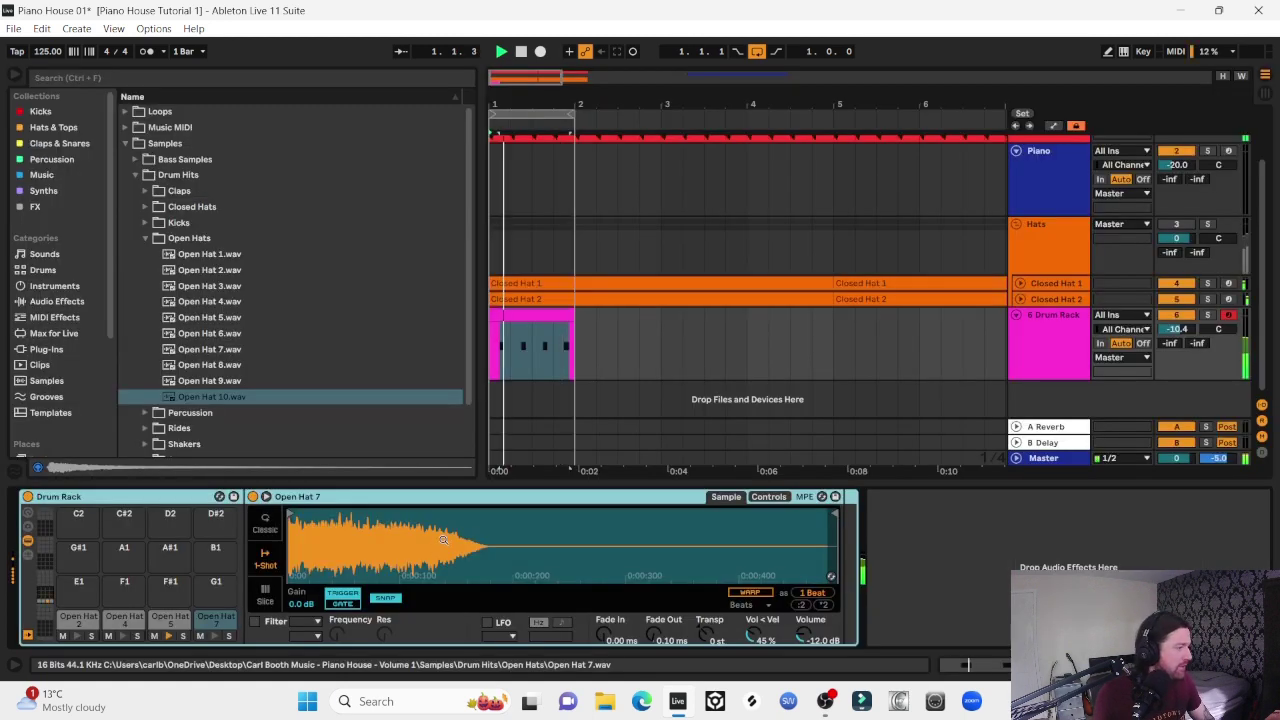
Turn off Snap for the Open Hat 5 sample, trim its tail with a 27.0 ms fade-out, and play the result
click(168, 619)
key(space)
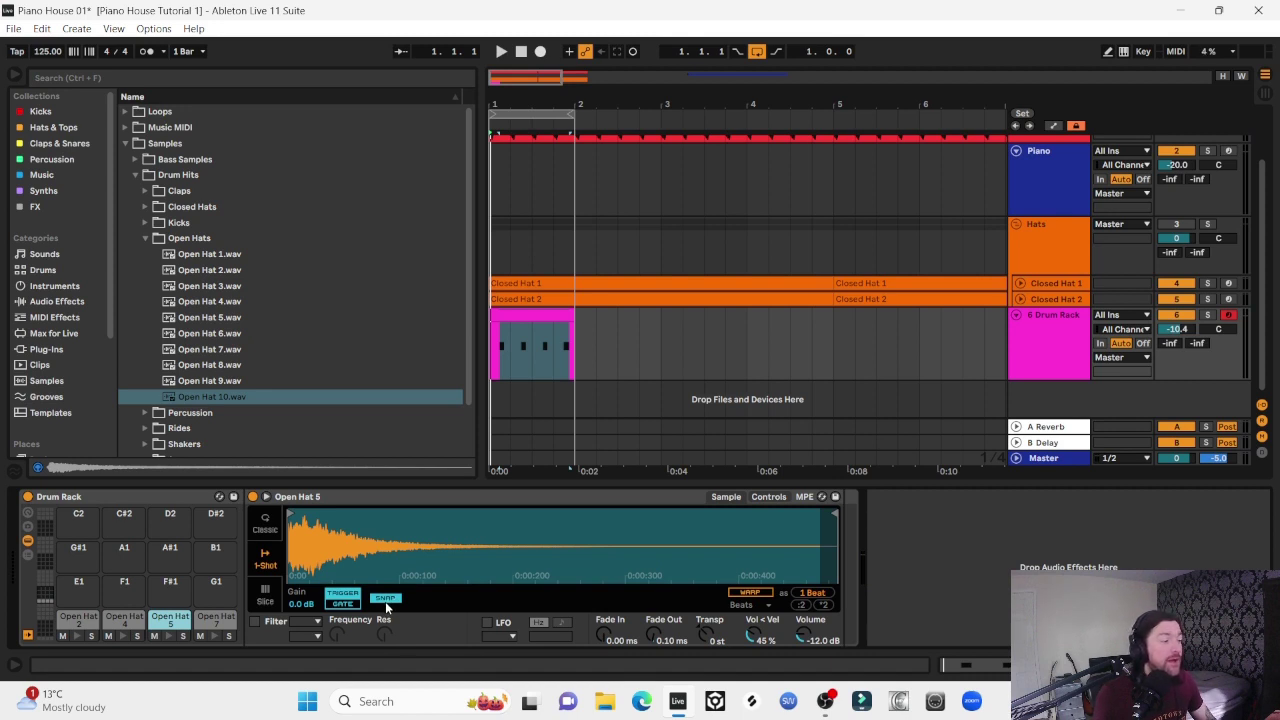
click(385, 600)
mouse_move(829, 512)
mouse_down()
mouse_move(478, 509)
mouse_move(534, 502)
mouse_move(521, 498)
mouse_up()
key(space)
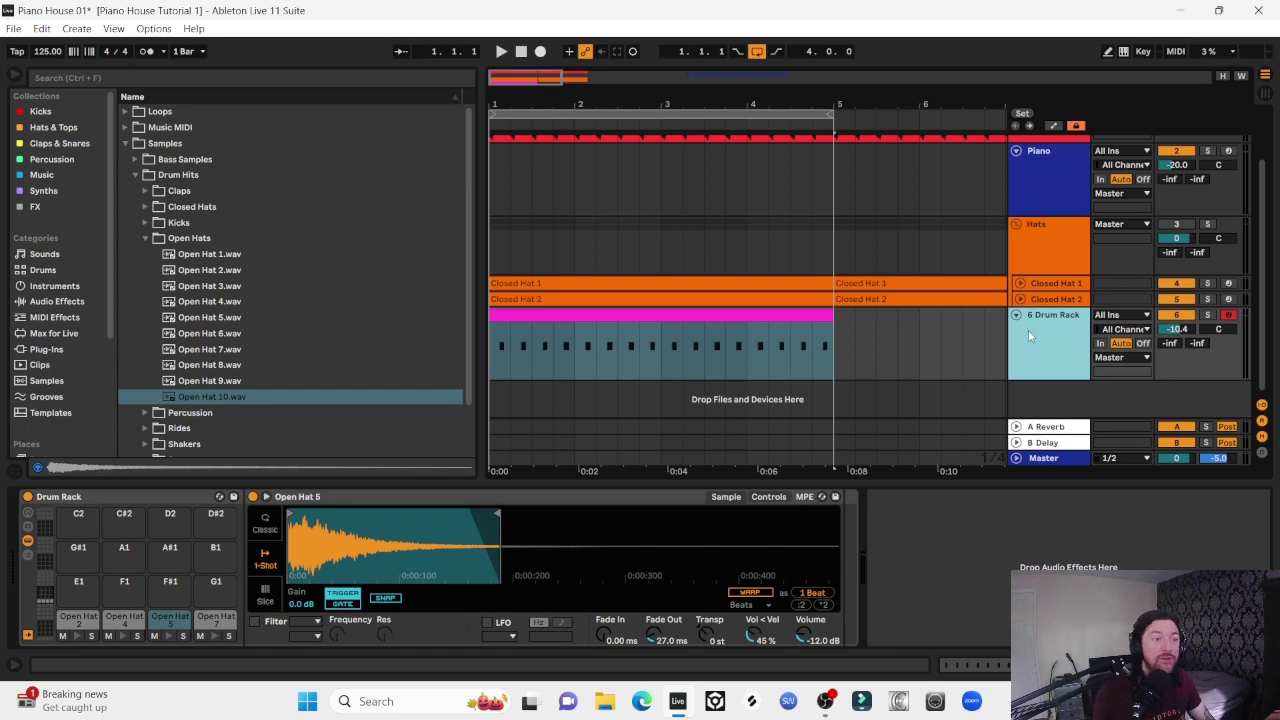
Select all notes in the four-bar Drum Rack clip, compare them on Open Hat 7 and Open Hat 4 during playback, and return them to Open Hat 7
click(1040, 325)
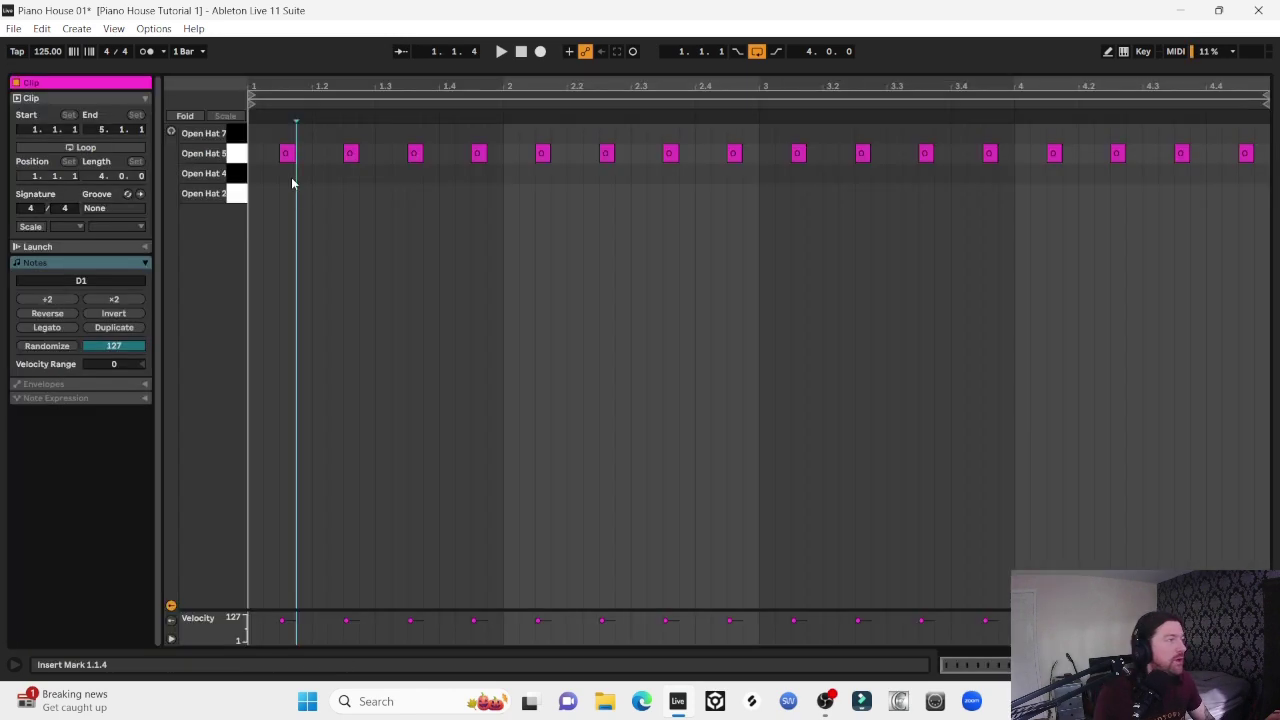
drag(291, 180, 1262, 120)
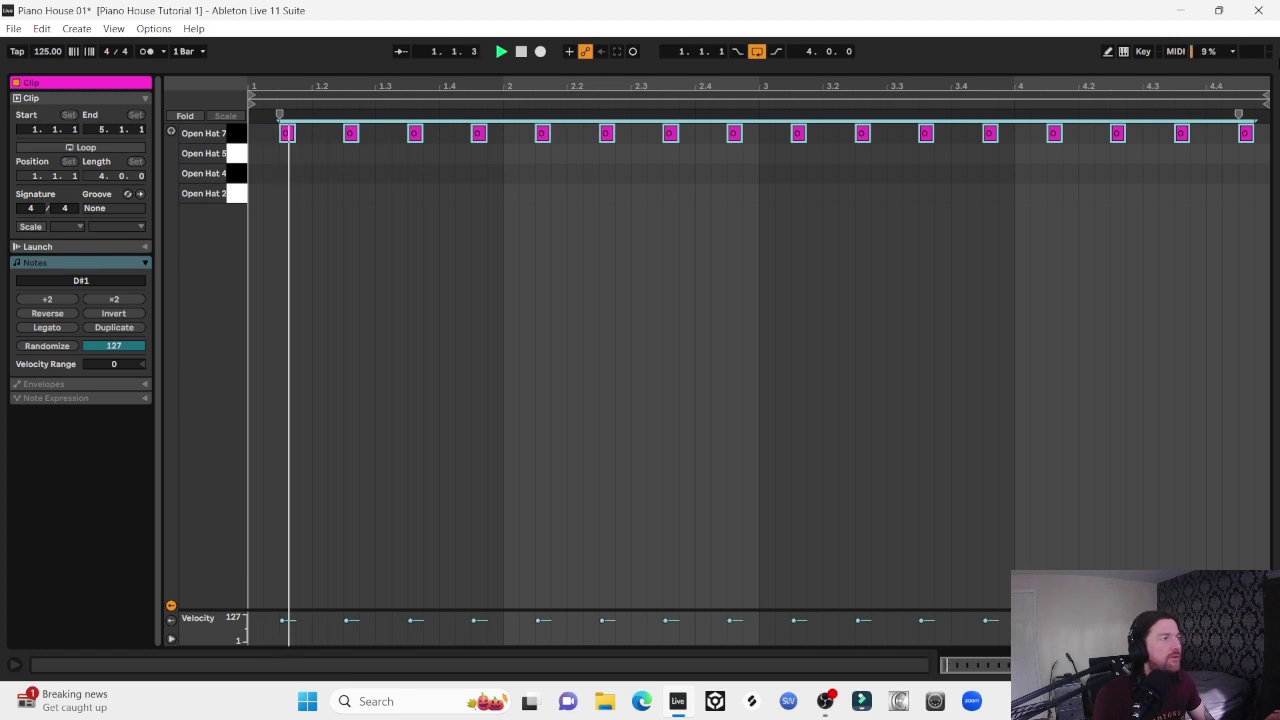
key(Down)
key(Down)
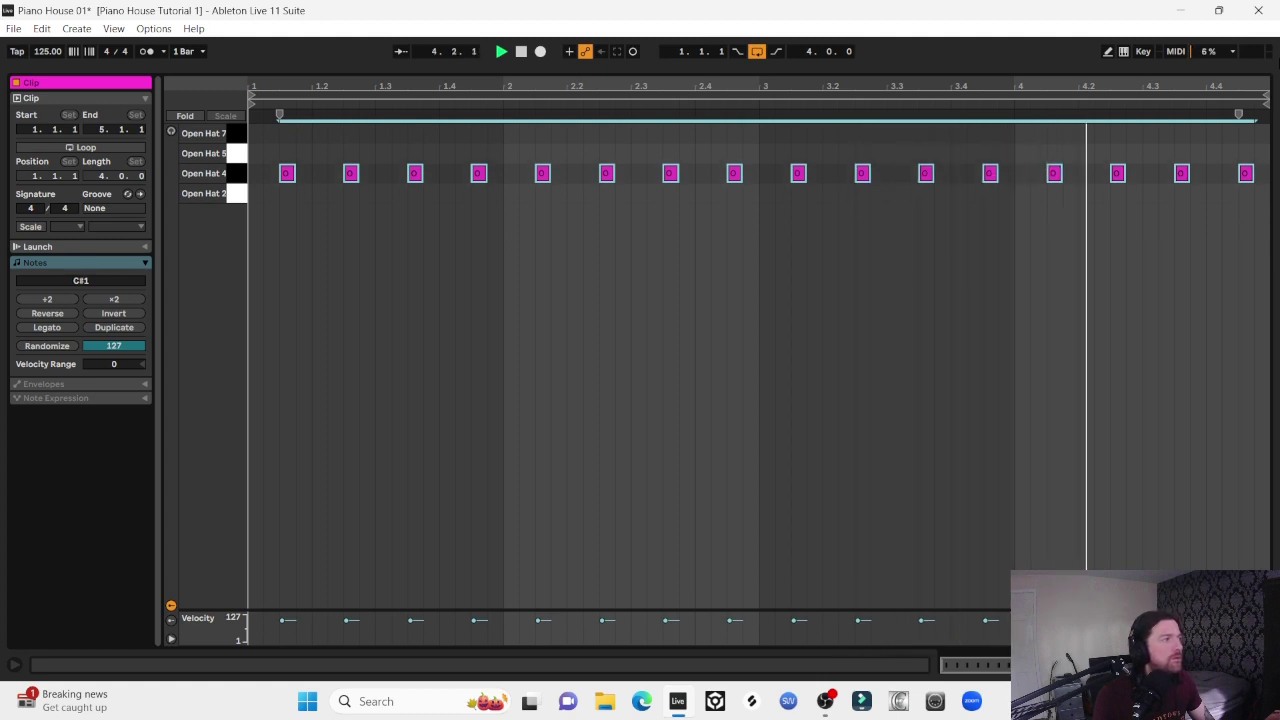
key(Up)
key(Up)
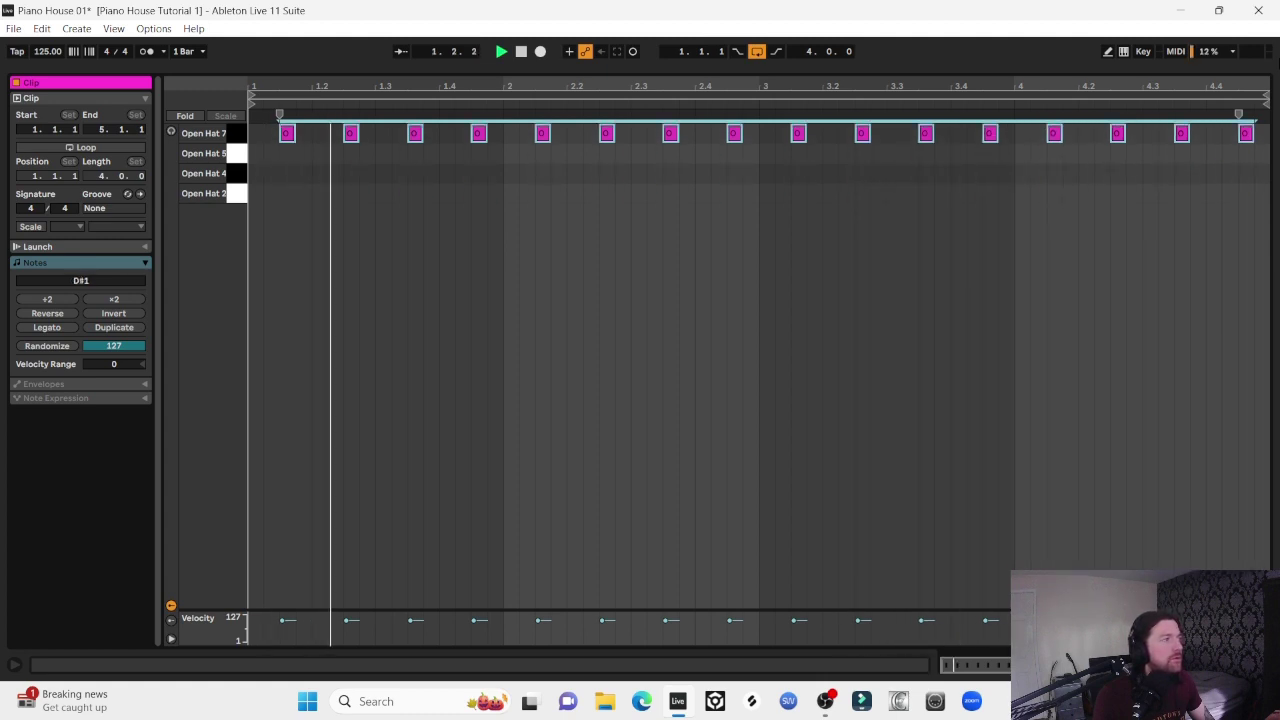
Shorten the Open Hat 7 sample on the track 7 Drum Rack during playback, with a 25.7 ms fade-out
key(space)
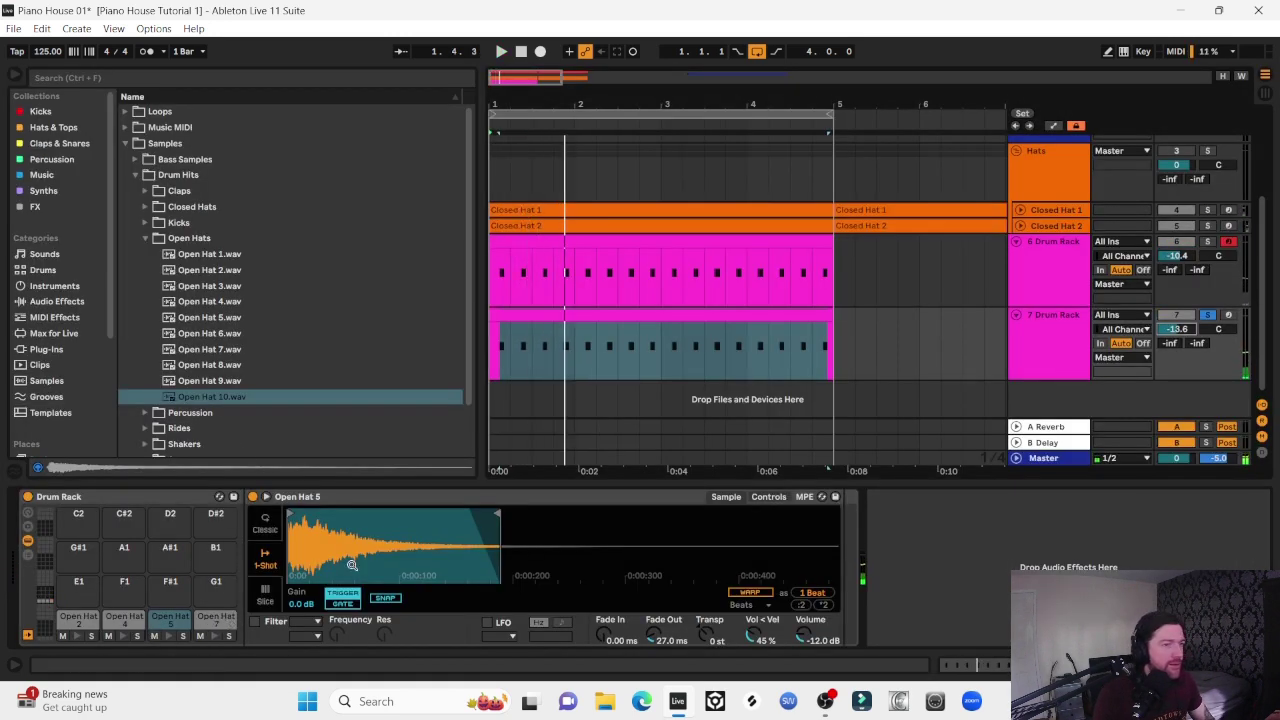
click(1065, 333)
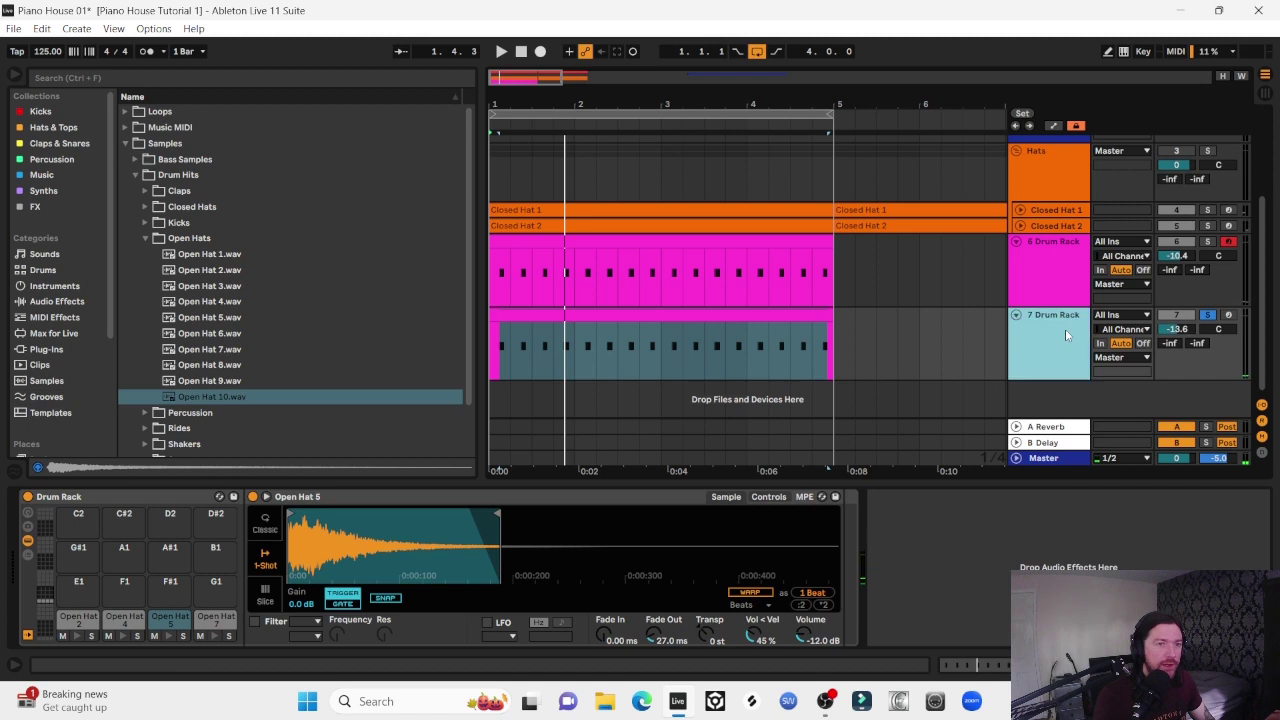
click(218, 618)
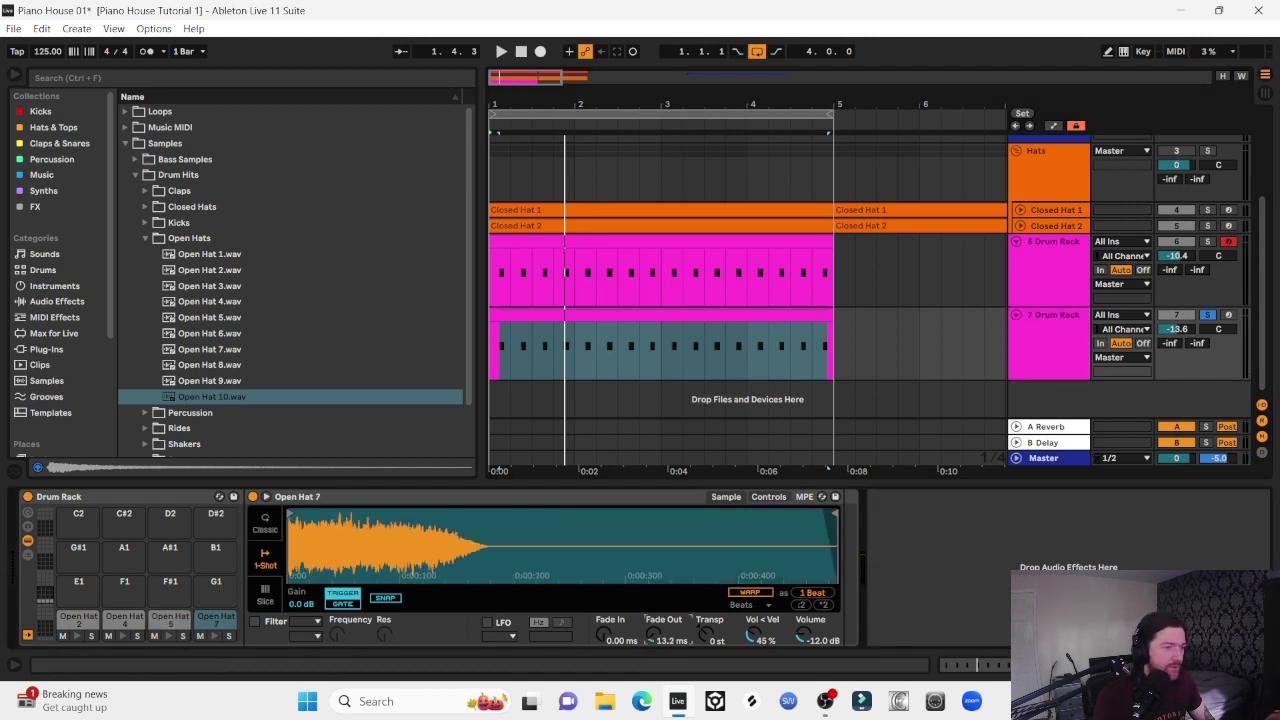
key(space)
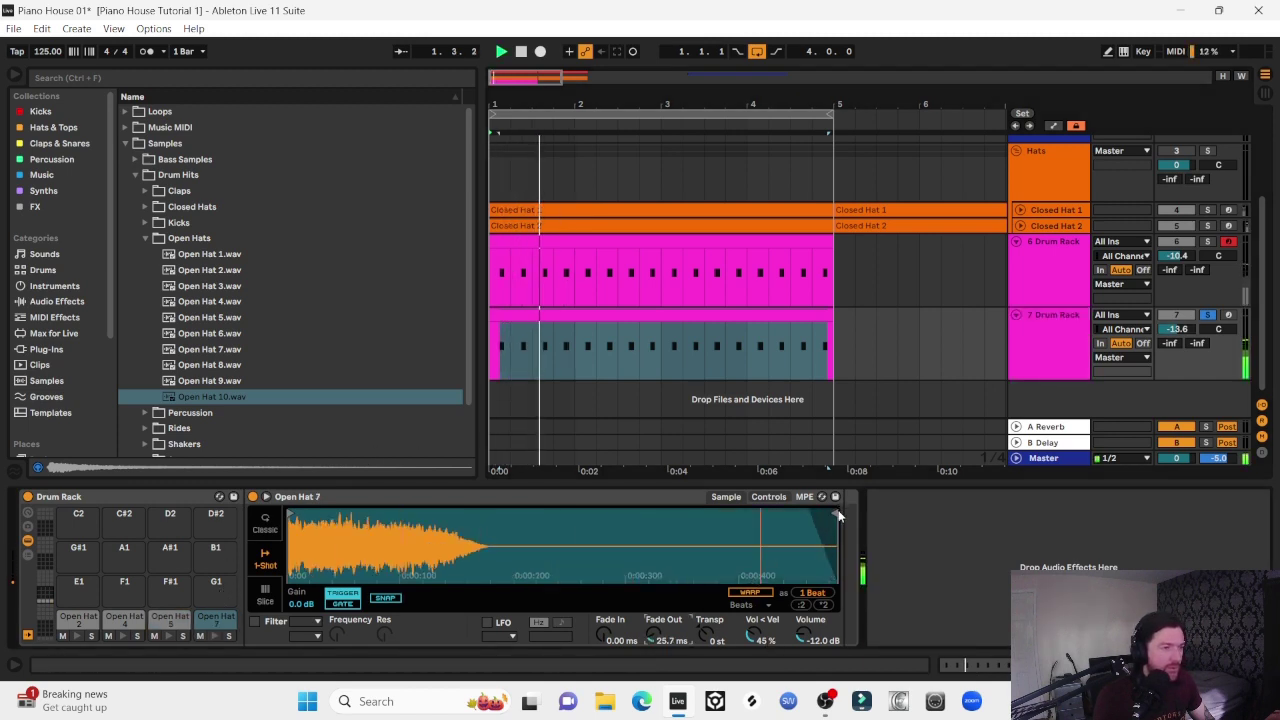
drag(830, 513, 430, 502)
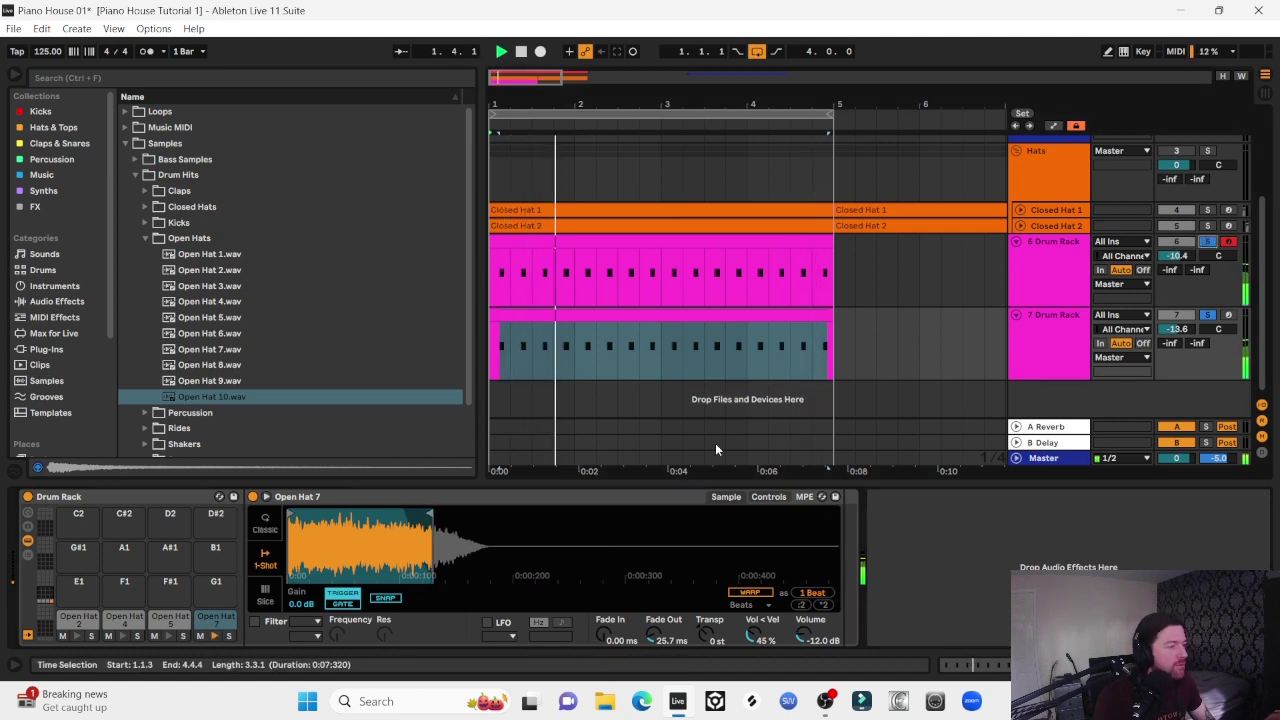
drag(430, 528, 448, 529)
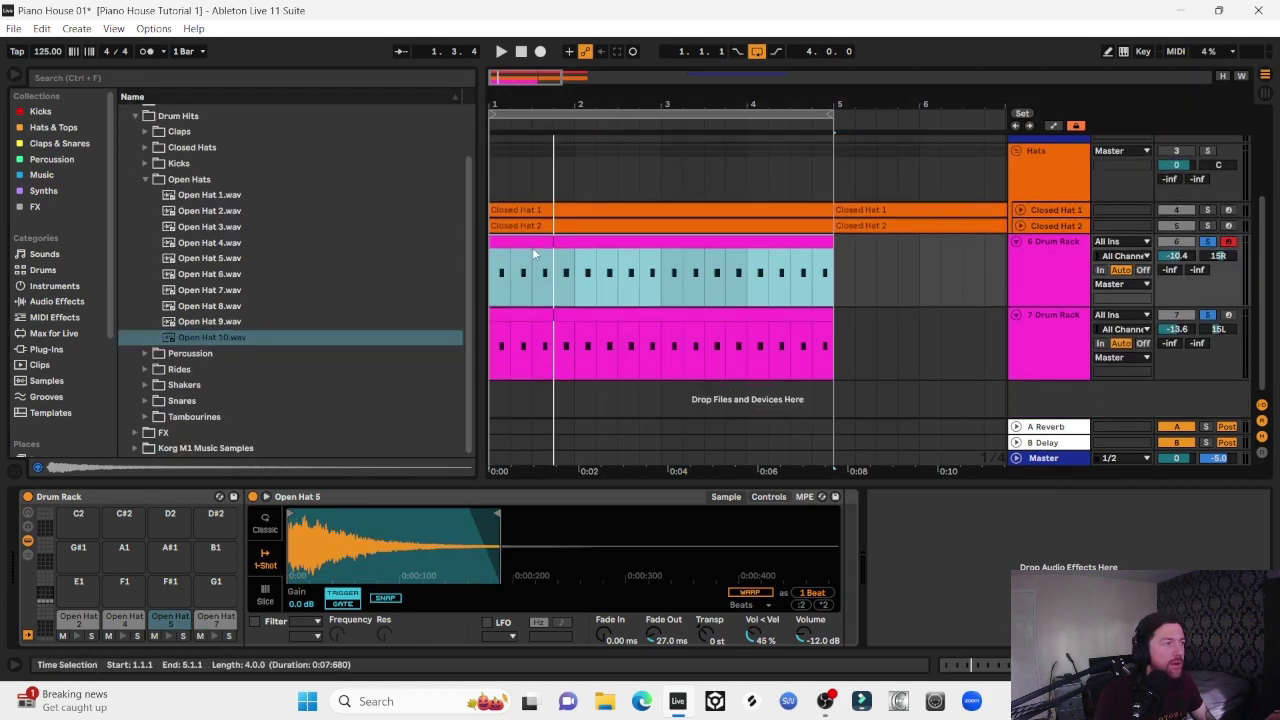
Play both panned Drum Rack tracks, toggling track 7's solo to compare the layers, and set its volume to -14.6 dB
key(space)
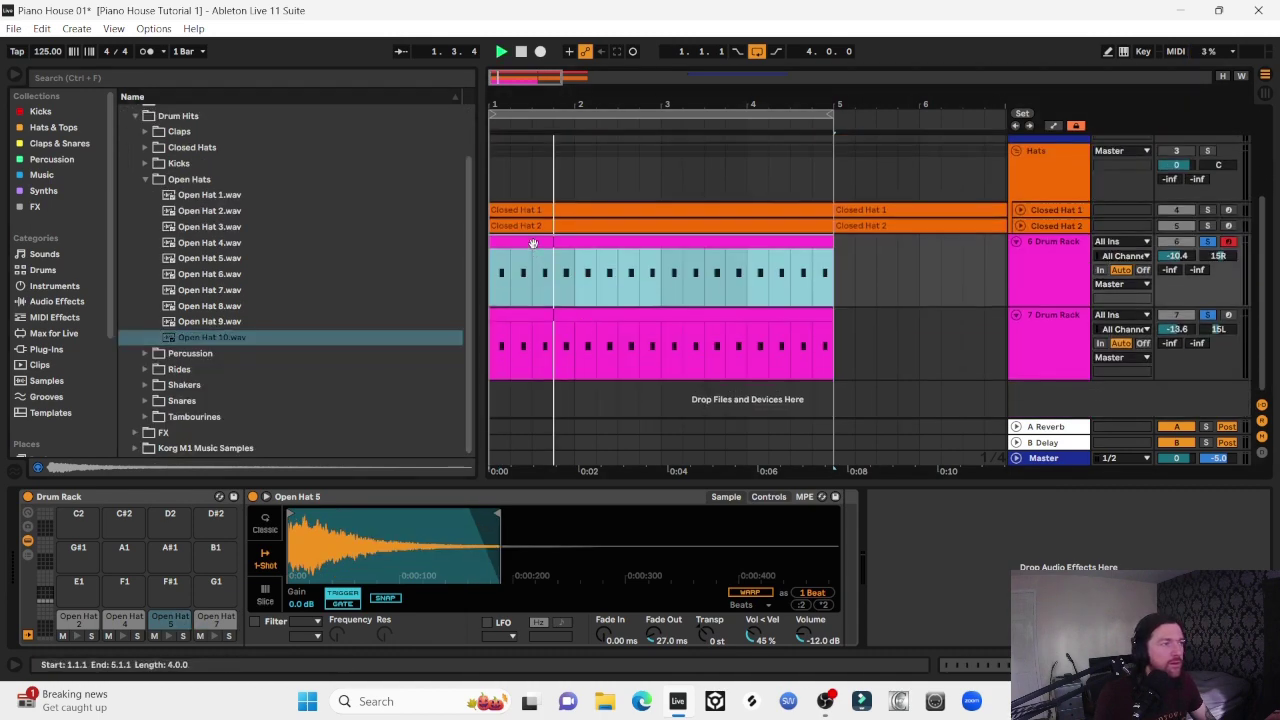
click(1209, 316)
click(1209, 316)
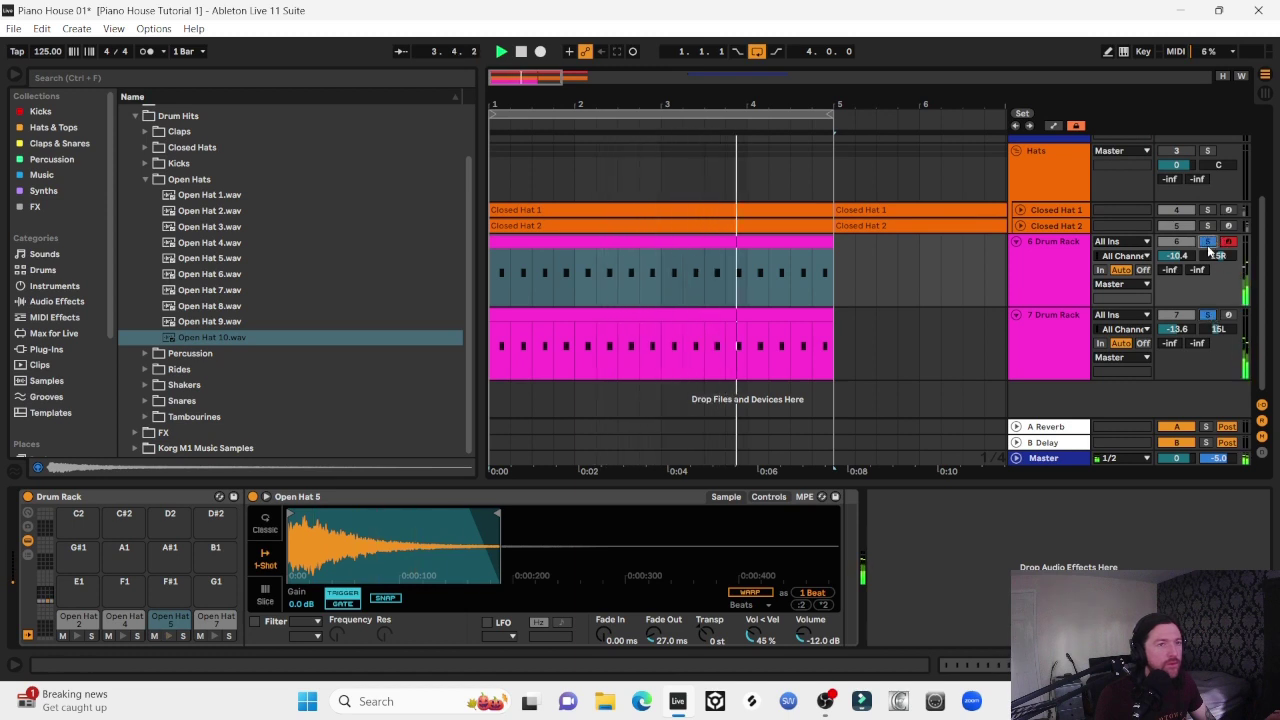
key(space)
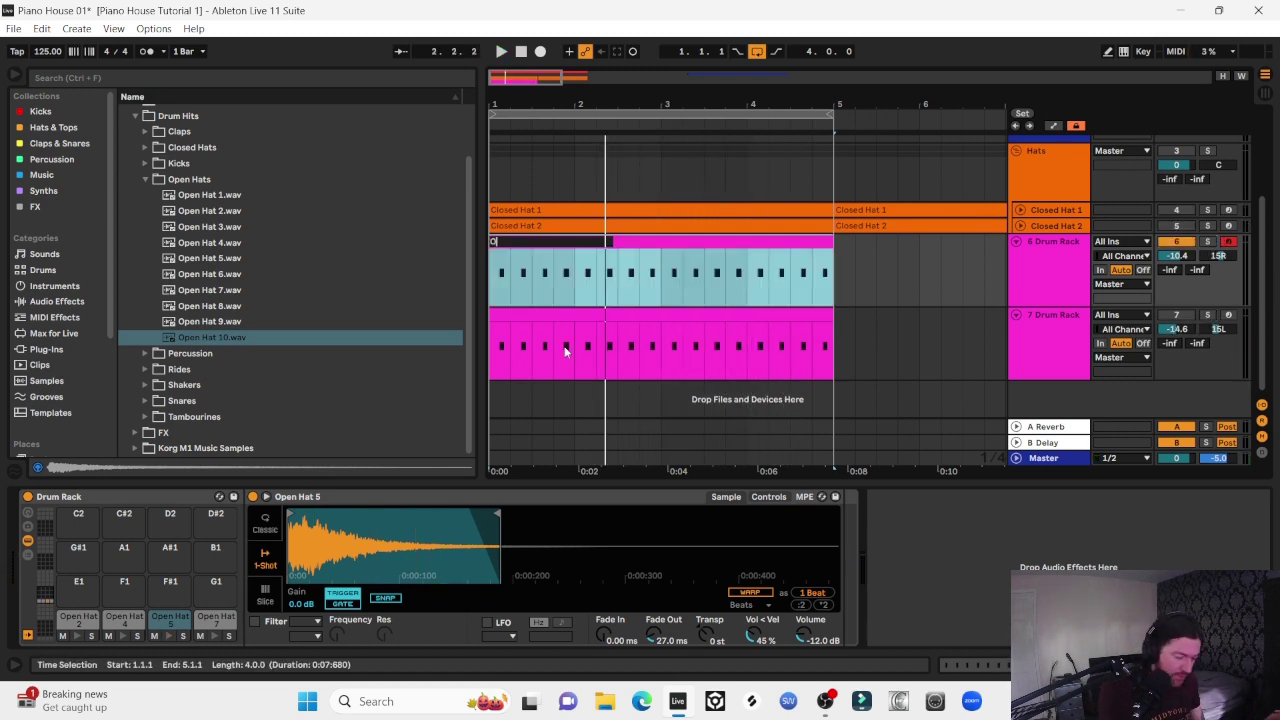
Name the two orange Drum Rack tracks and clips Open Hat 1 and Open Hat 2 and move both tracks into the Hats group
text(at 1)
key(Tab)
text(Open)
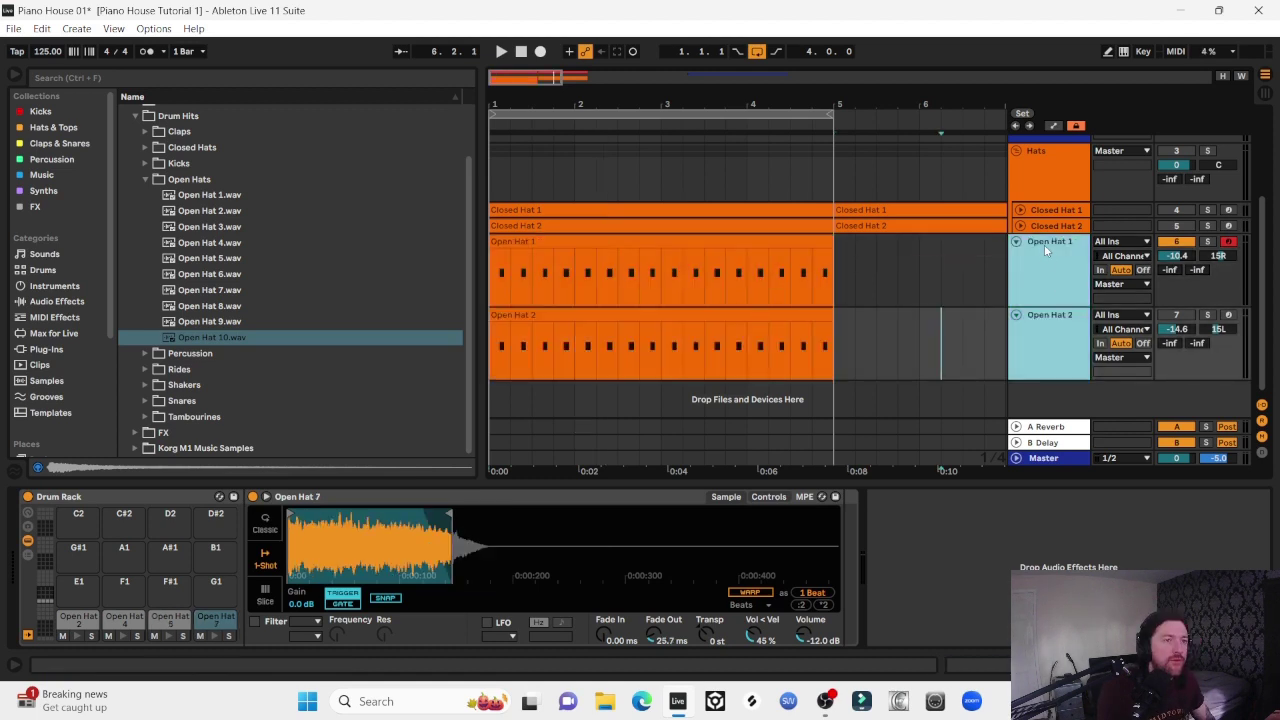
drag(1046, 251, 772, 206)
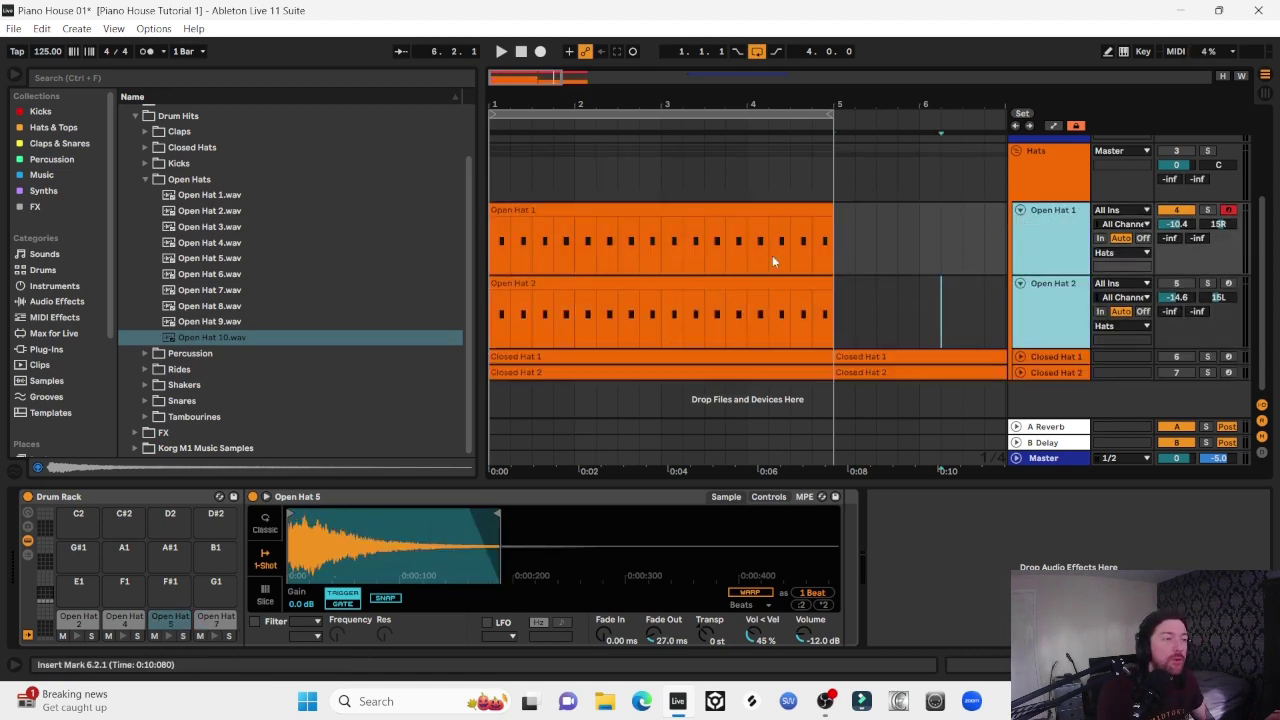
Duplicate both four-bar open hat clips to fill bars 5 to 8 and extend the loop to eight bars
drag(588, 104, 588, 60)
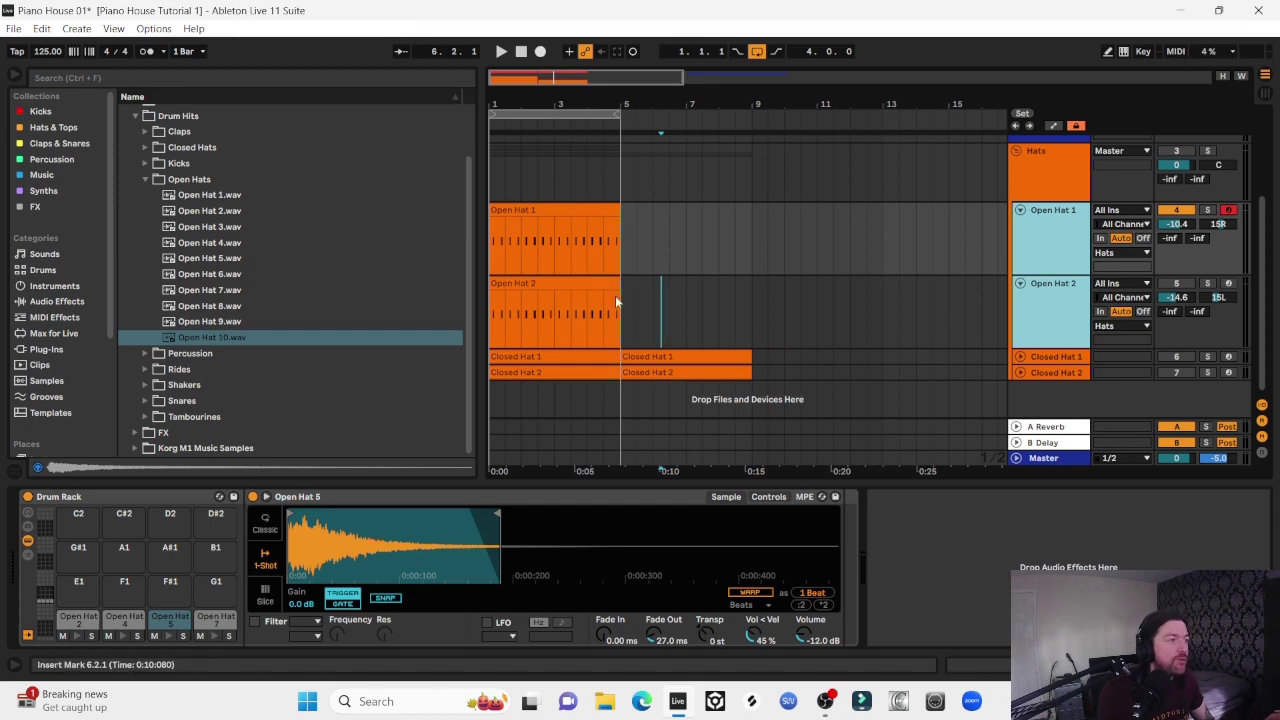
drag(621, 302, 490, 218)
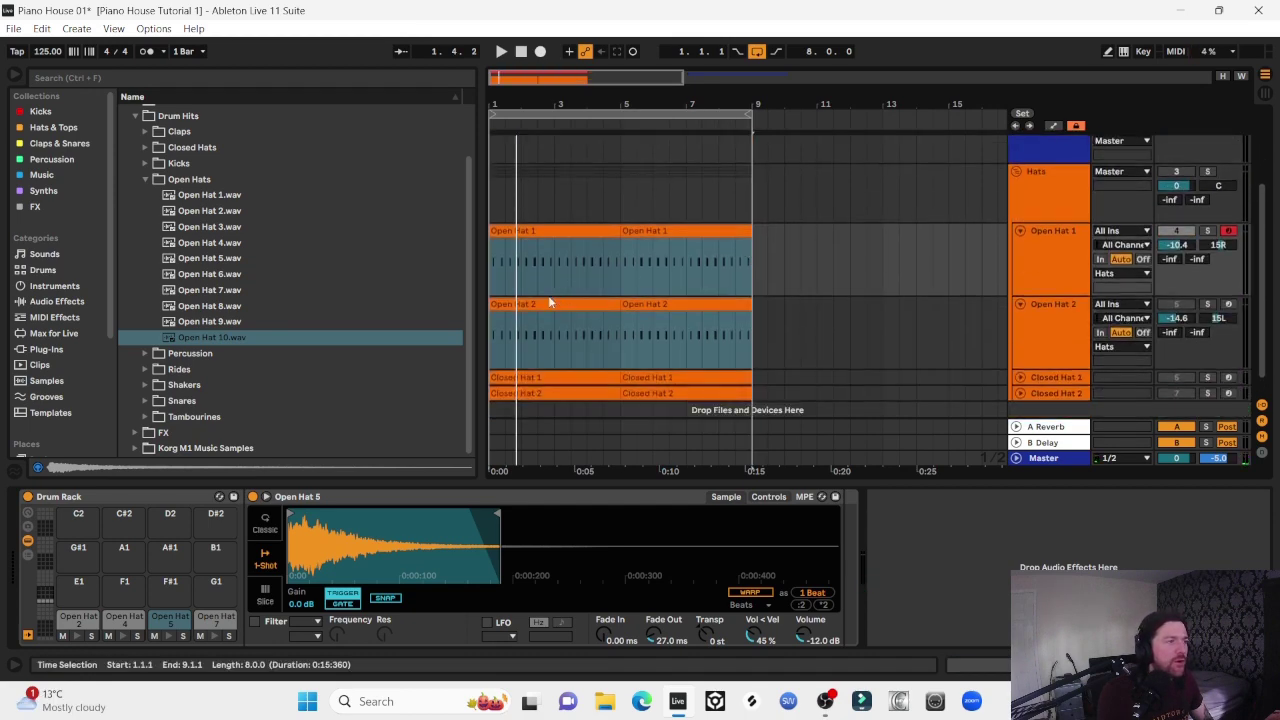
click(526, 230)
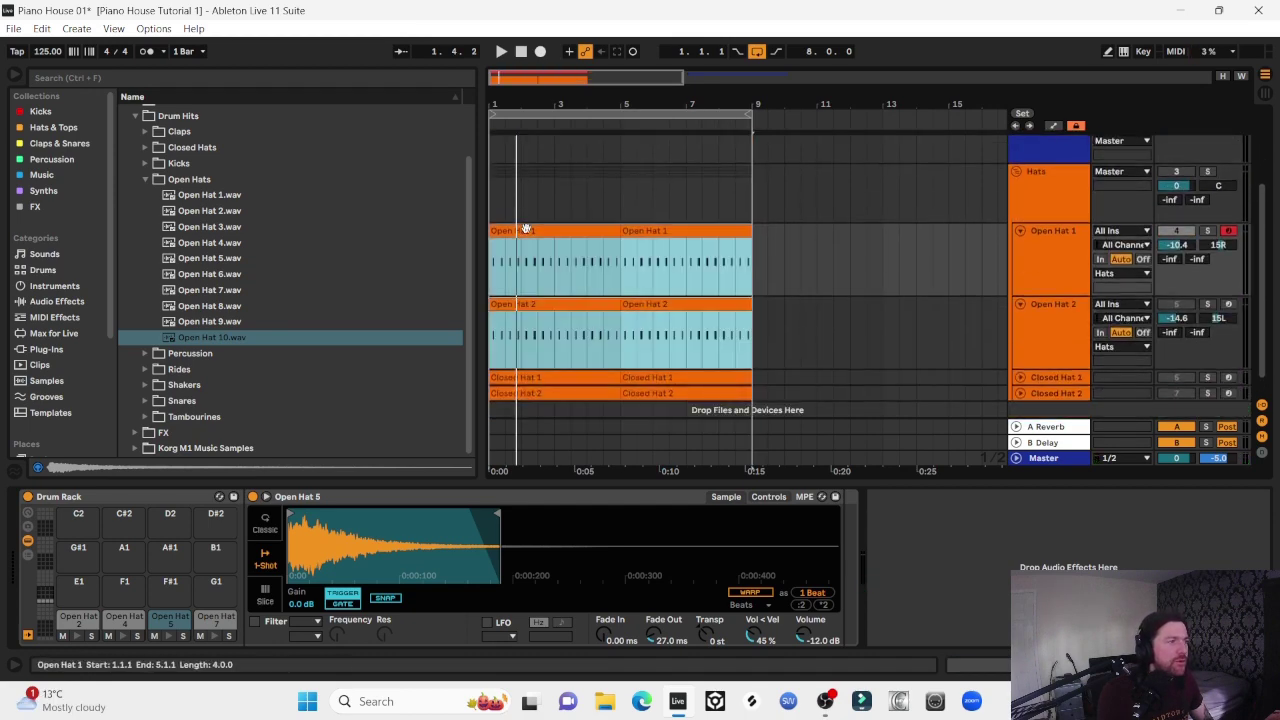
click(526, 230)
Solo the open hat tracks during playback and set the Open Hat 1 track volume to -6.9 dB
click(1207, 231)
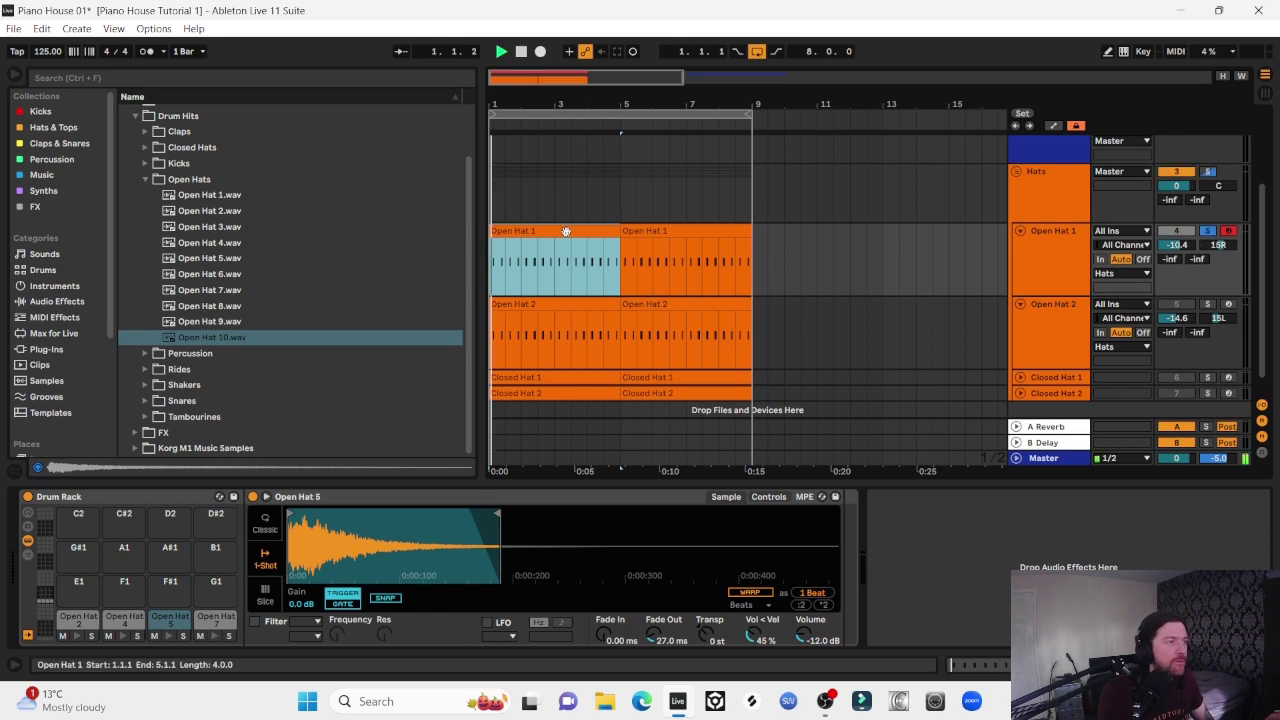
key(space)
drag(1177, 245, 1177, 226)
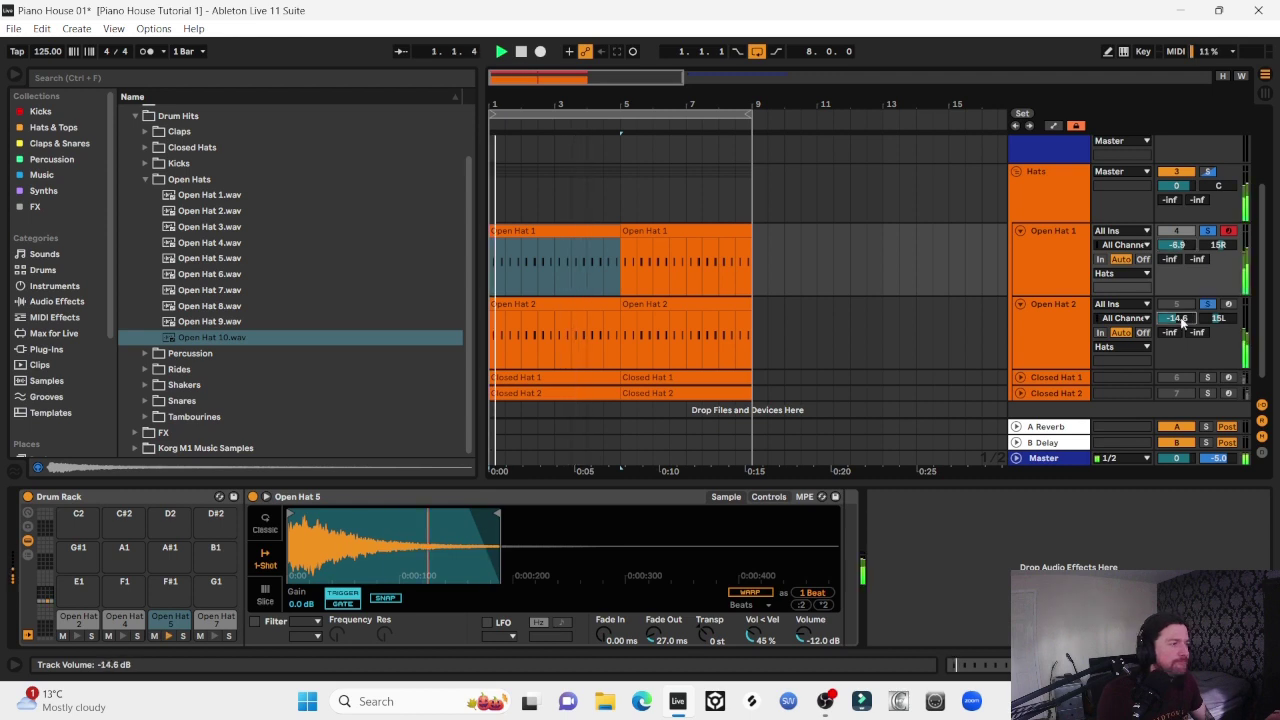
Play Open Hat 2 in isolation and trim the start and end of its Open Hat 7 sample
click(1072, 329)
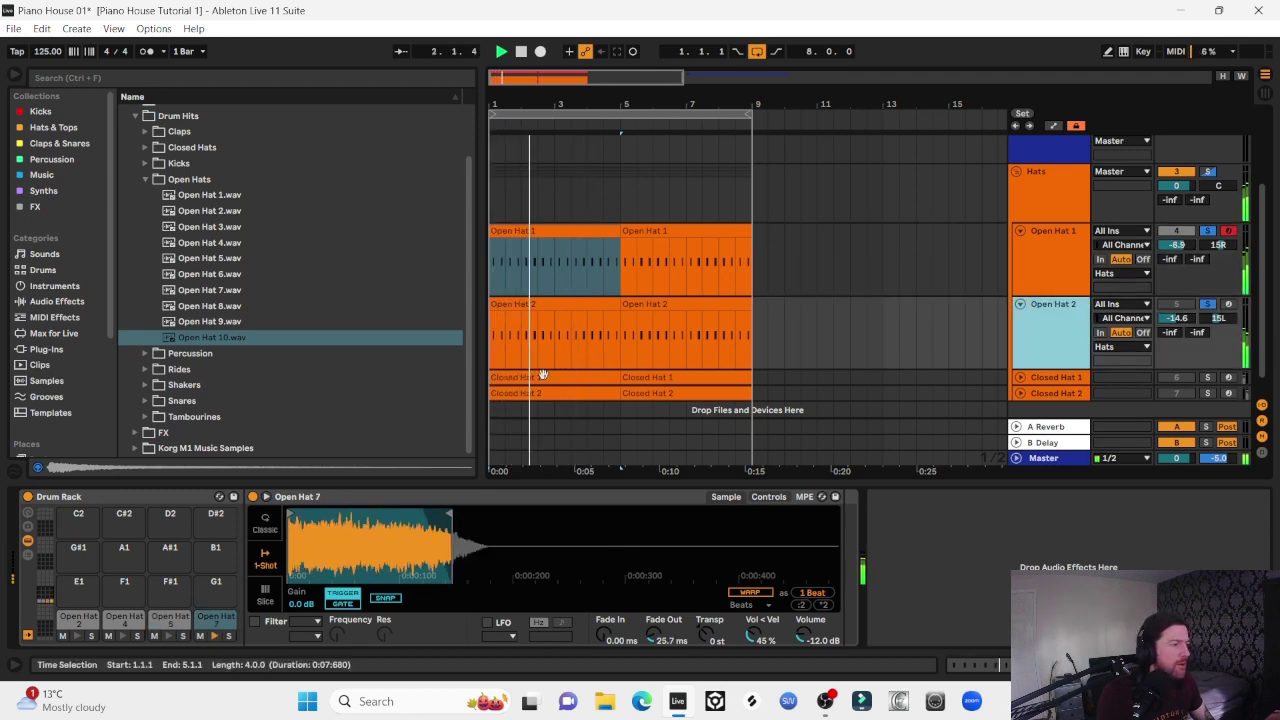
drag(384, 545, 384, 574)
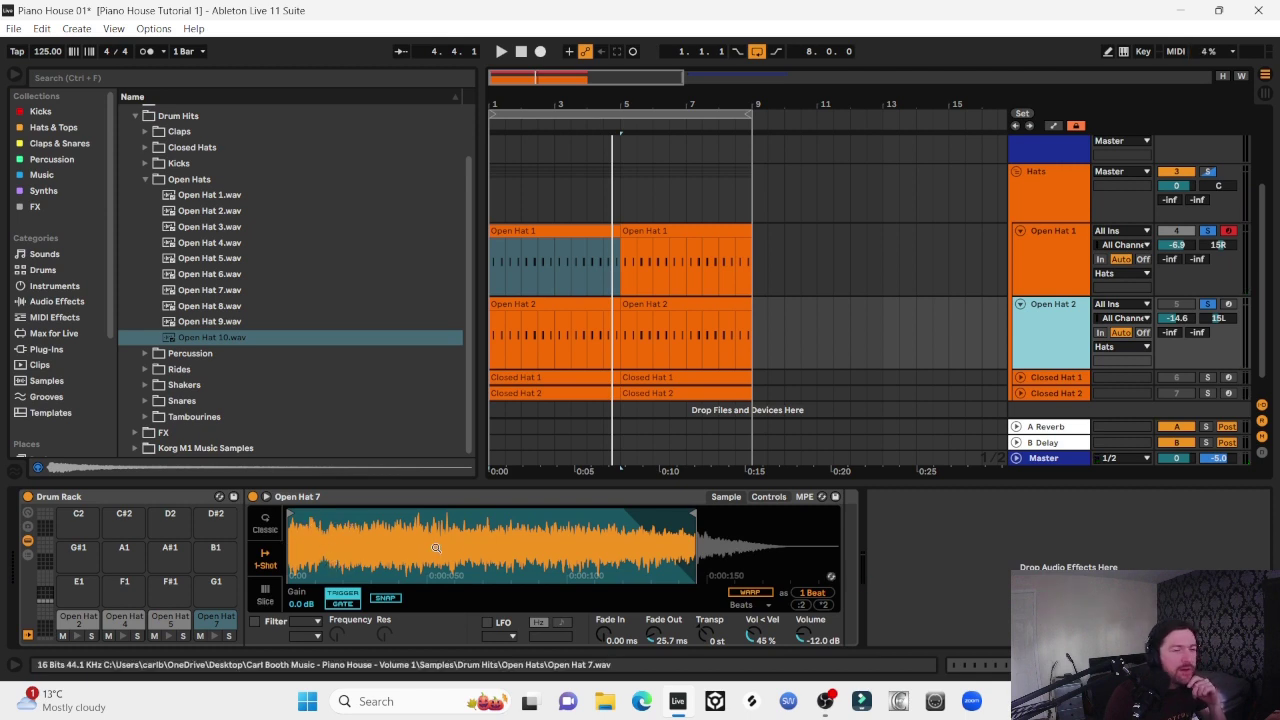
key(space)
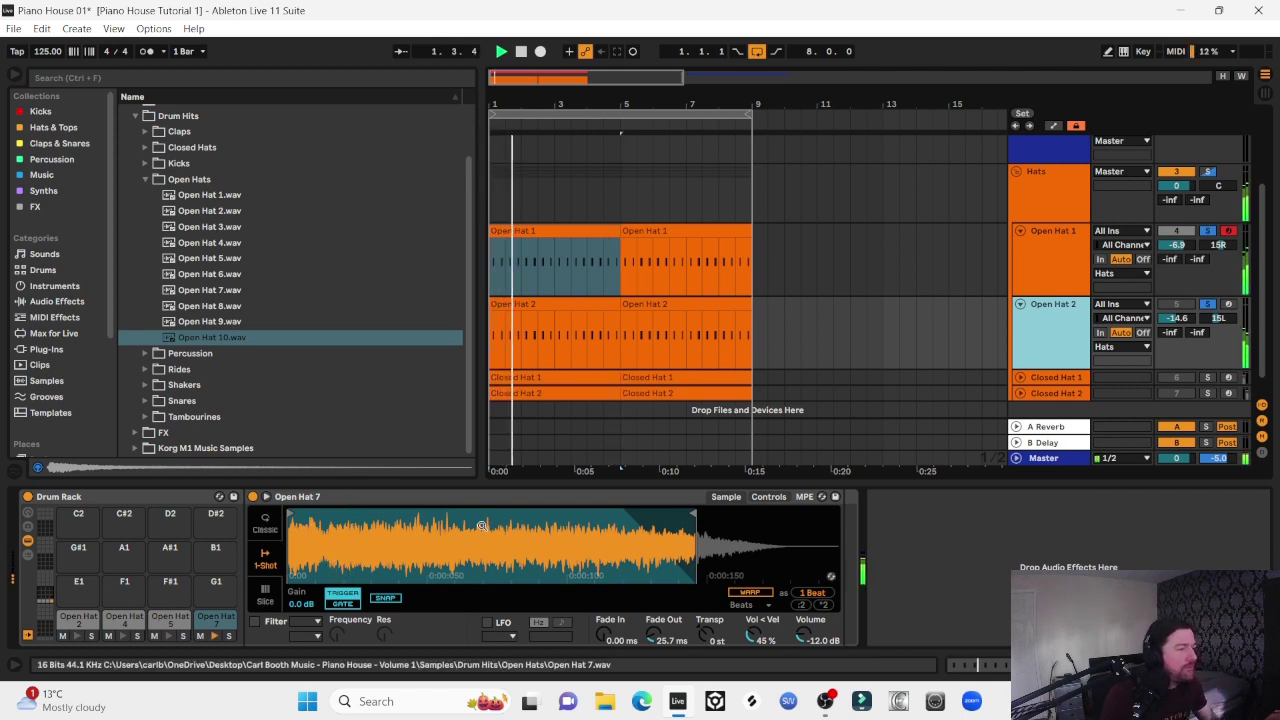
click(1208, 231)
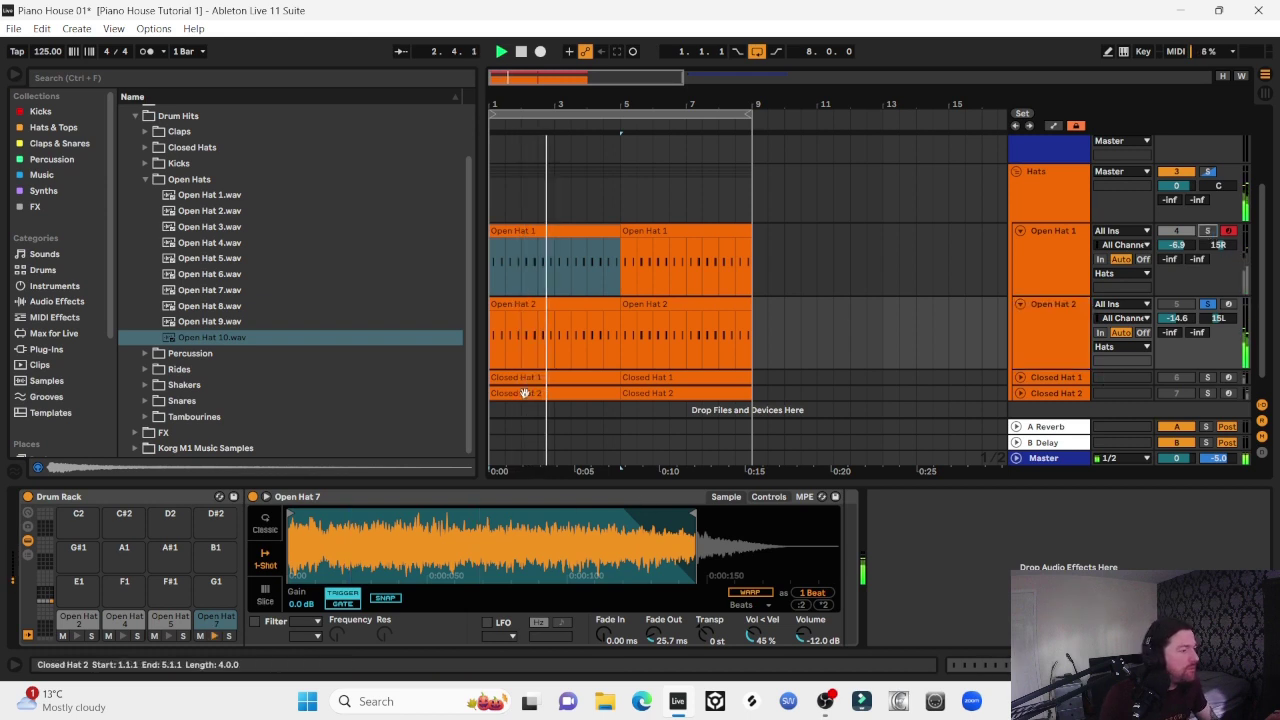
drag(297, 519, 332, 522)
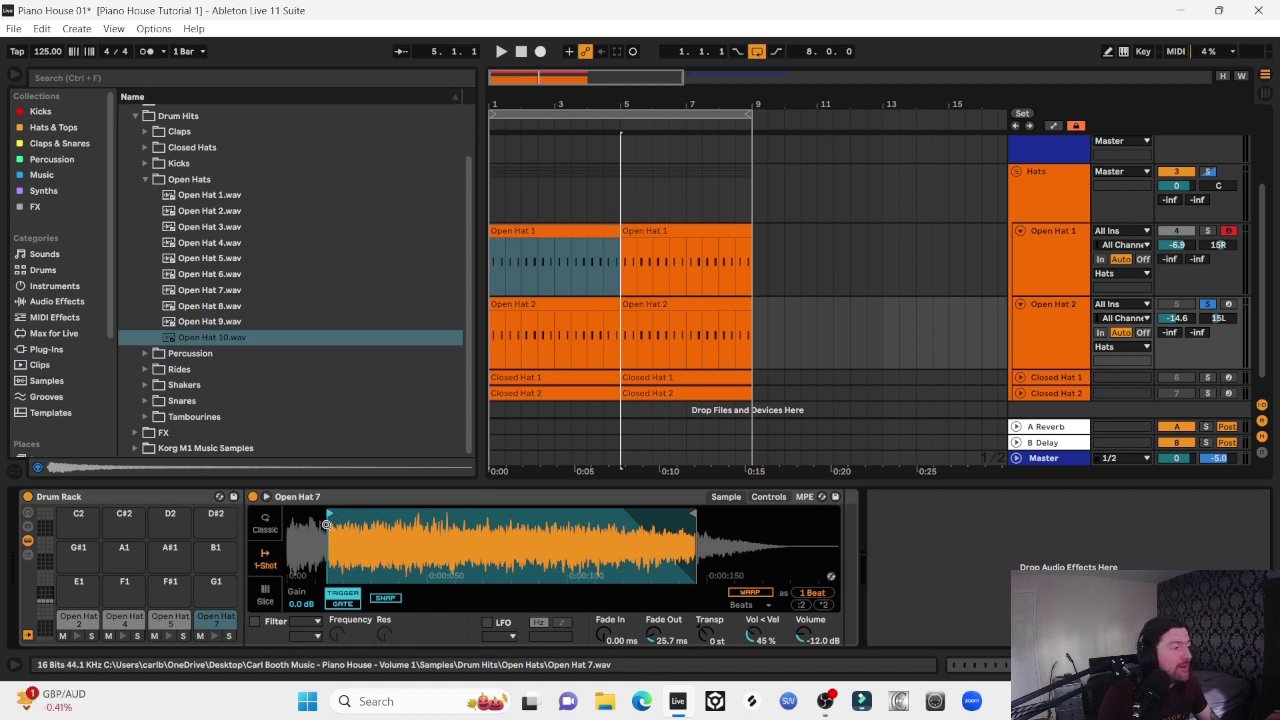
key(space)
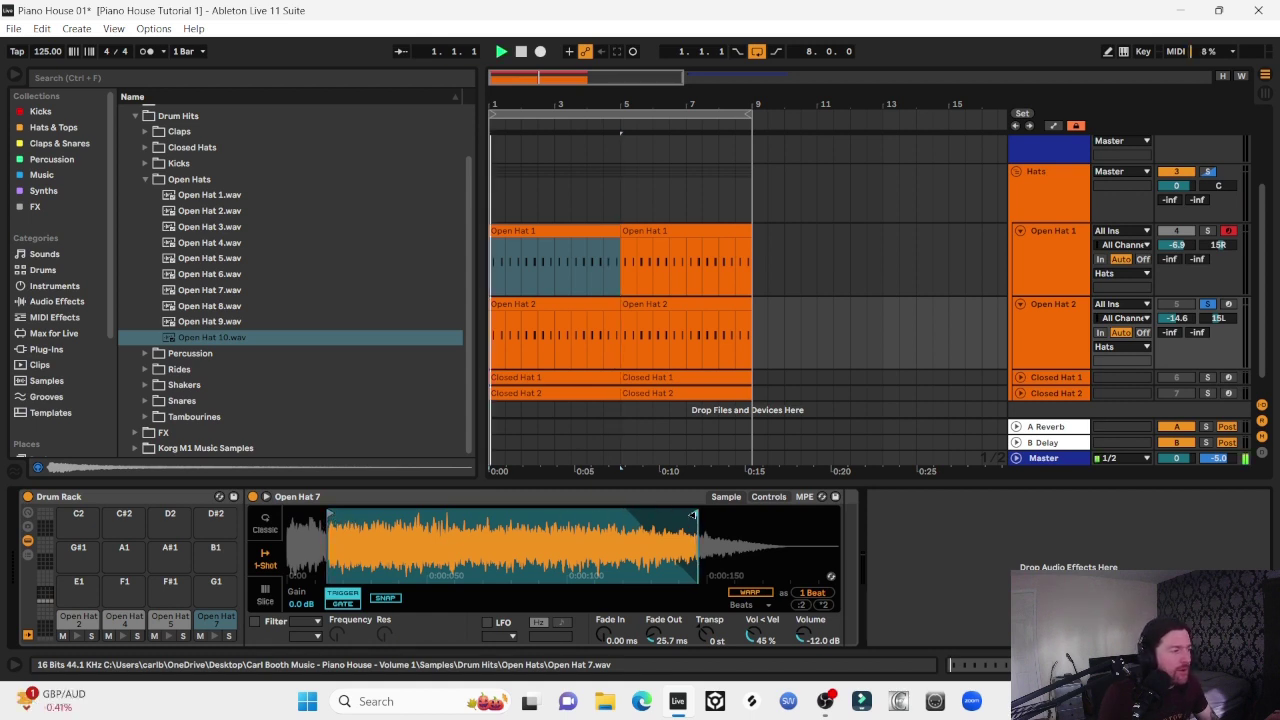
mouse_move(692, 518)
mouse_down()
mouse_move(625, 510)
mouse_move(637, 507)
mouse_up()
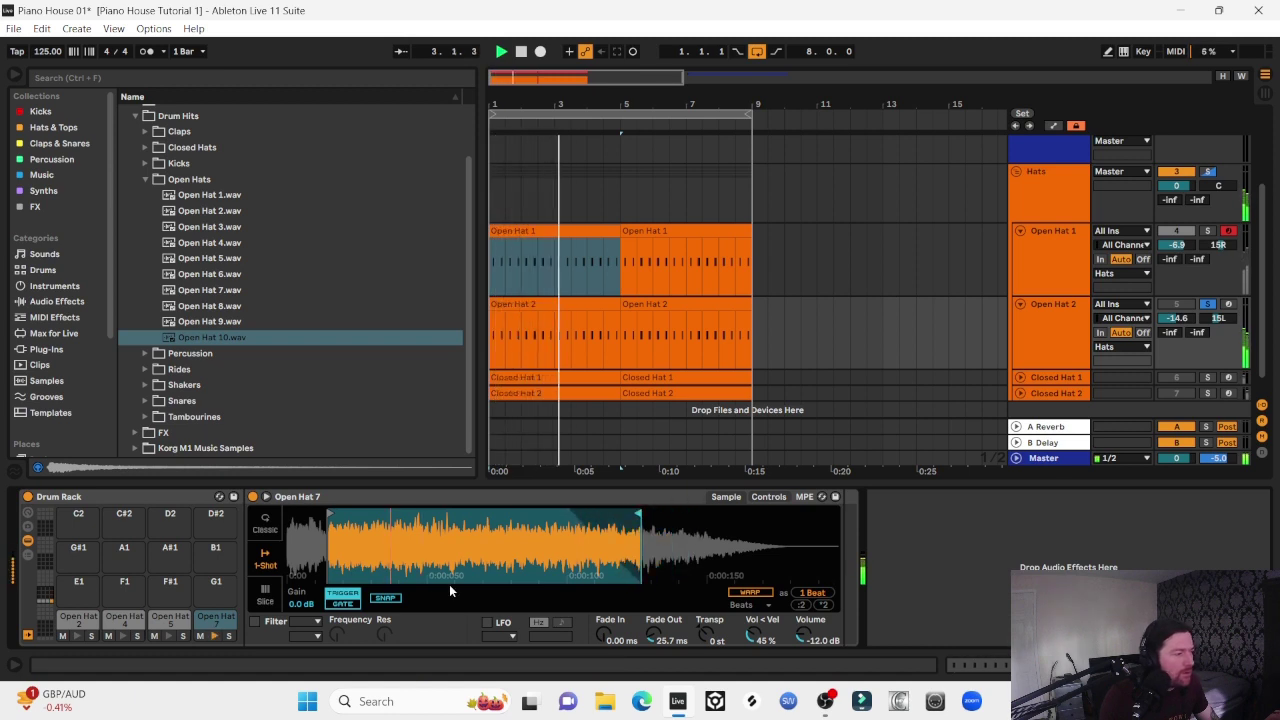
Enable the MS2 filter on the Open Hat 7 sample with 3.81 dB drive, and fine-tune the Open Hat 2 track volume
click(254, 621)
click(314, 637)
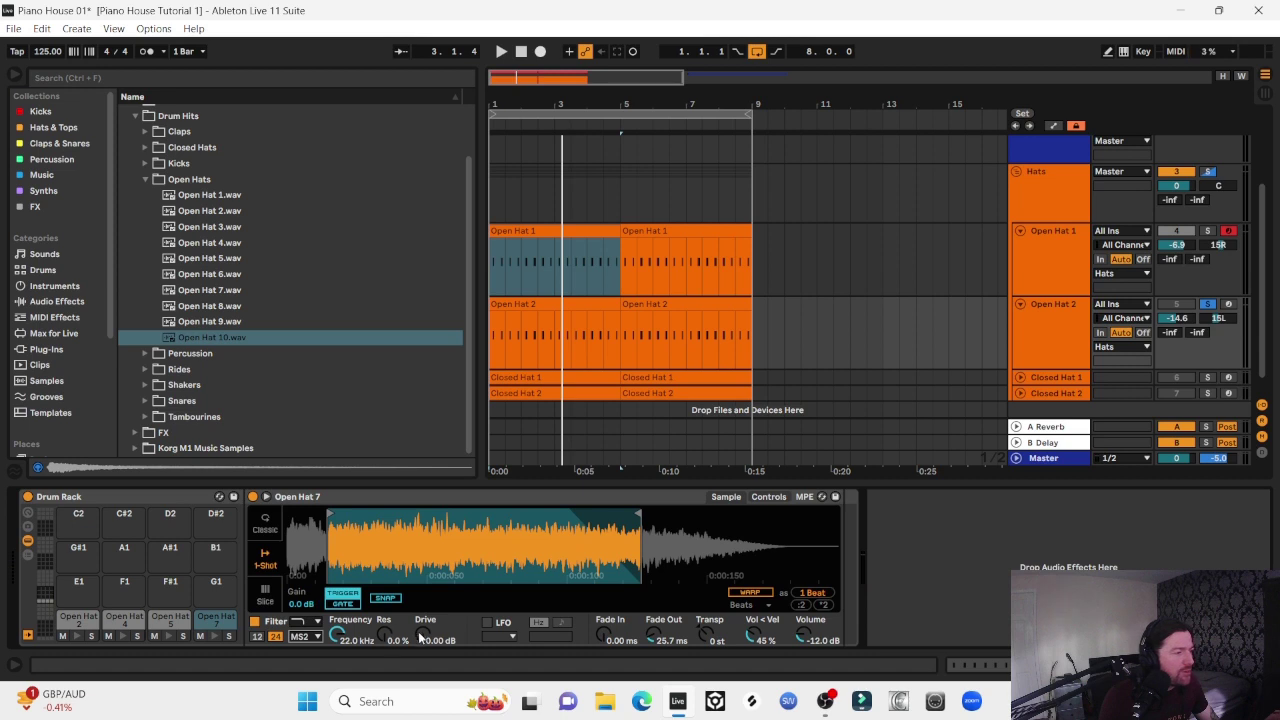
drag(423, 636, 423, 625)
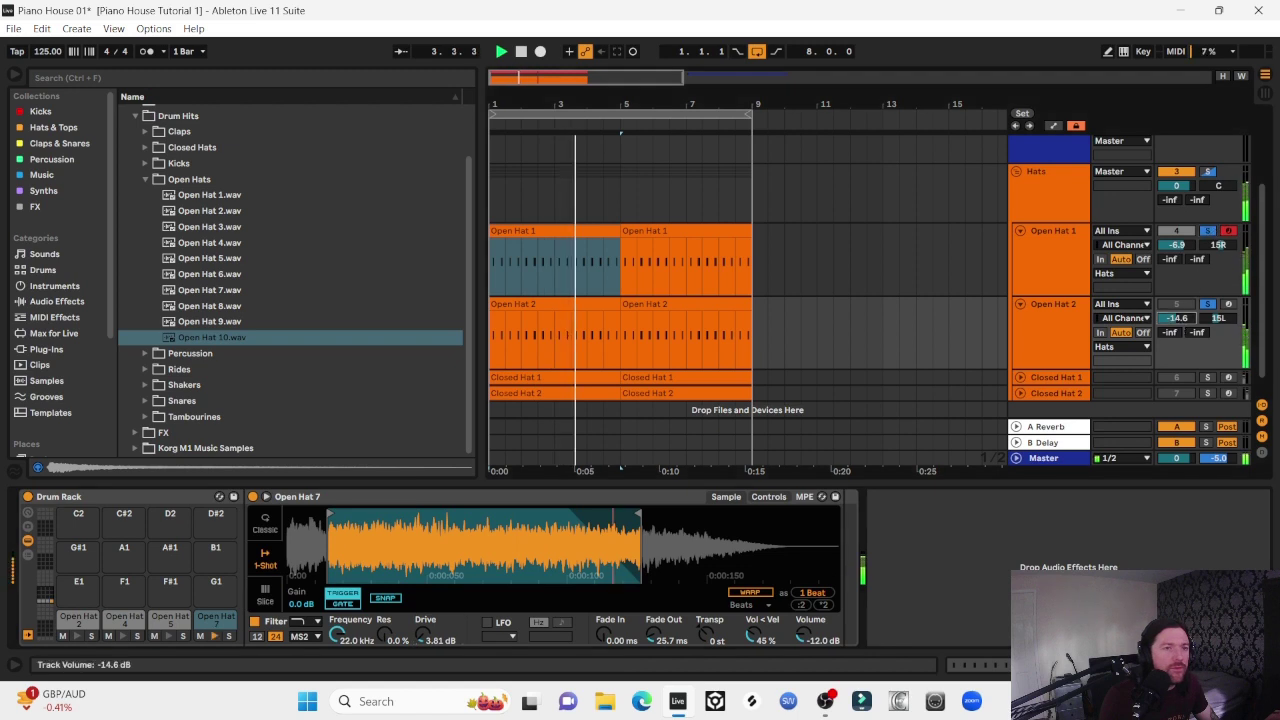
drag(1178, 321, 1178, 324)
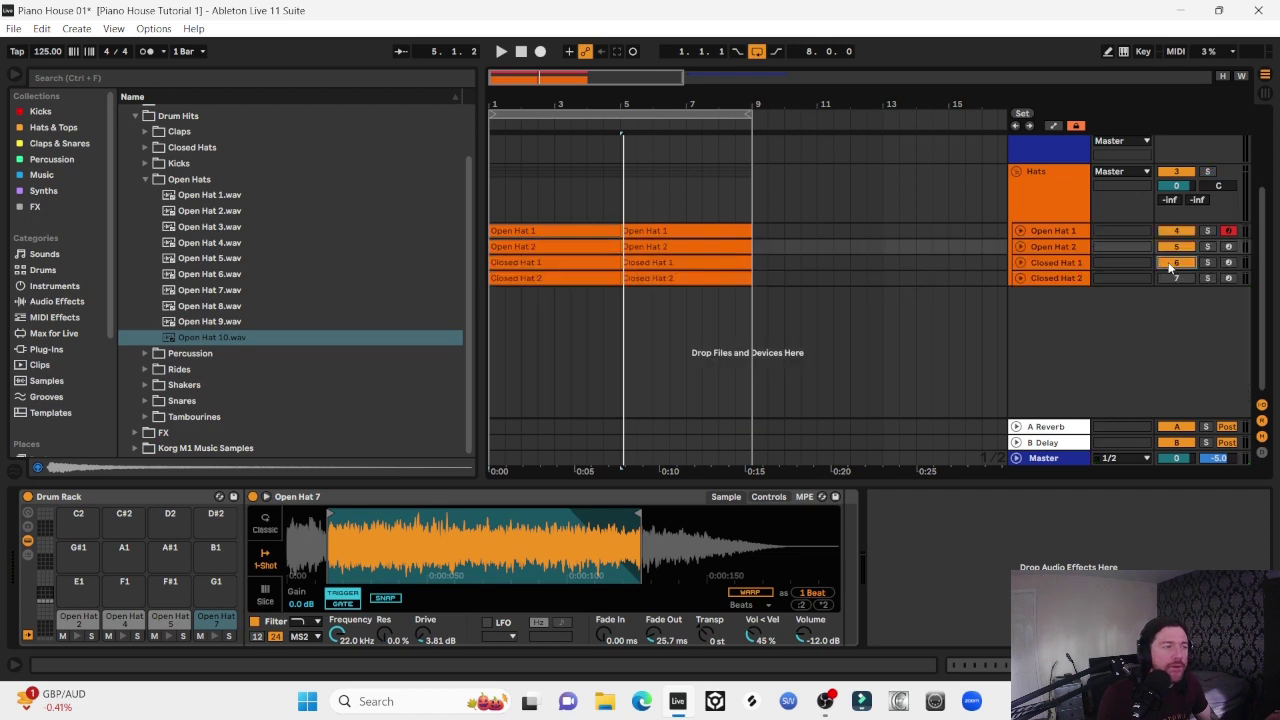
Solo Closed Hat 1 with both open hats during playback and set the Closed Hat 1 volume to -7.0 dB
key(space)
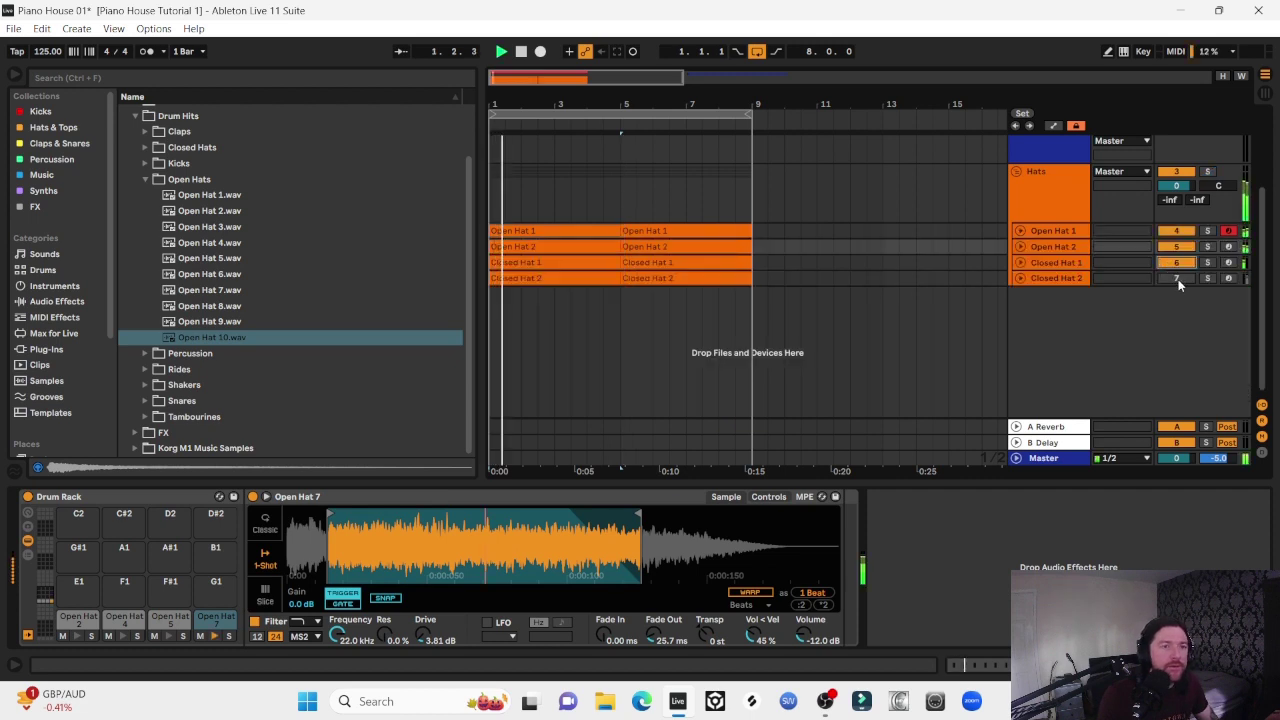
click(1207, 263)
ctrl+click(1207, 246)
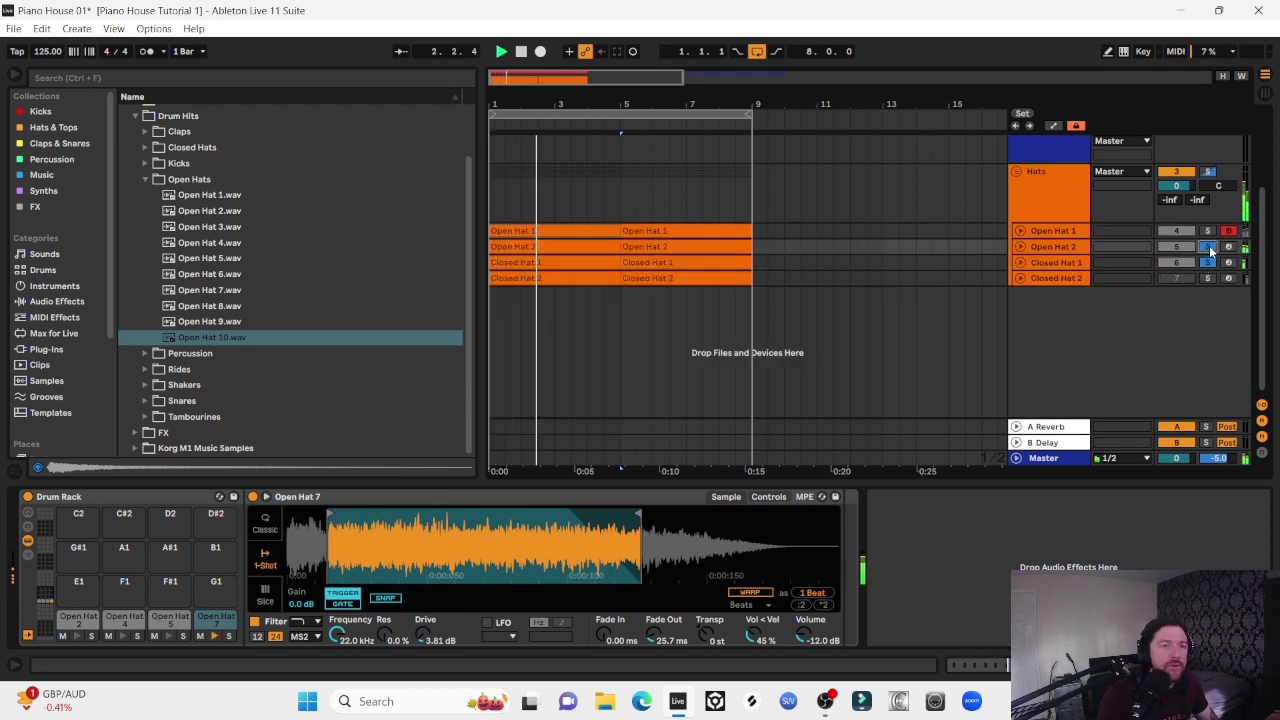
ctrl+click(1207, 230)
click(1020, 262)
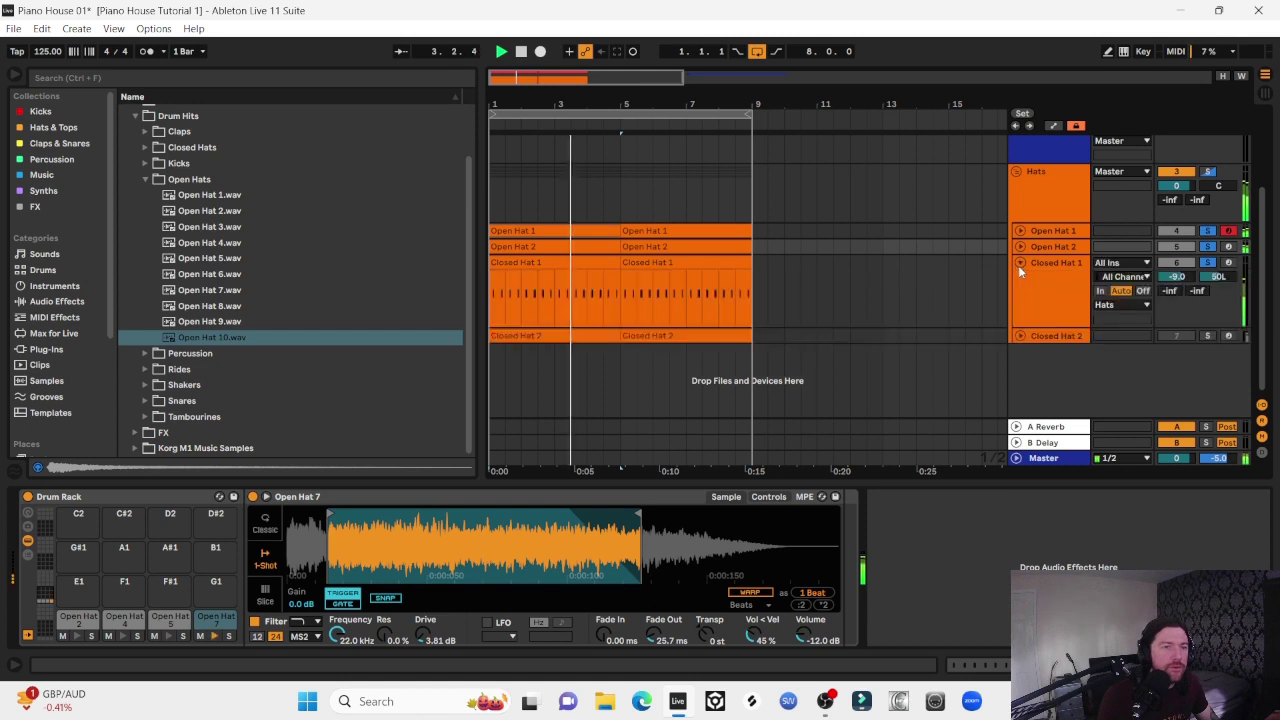
drag(1185, 277, 1185, 272)
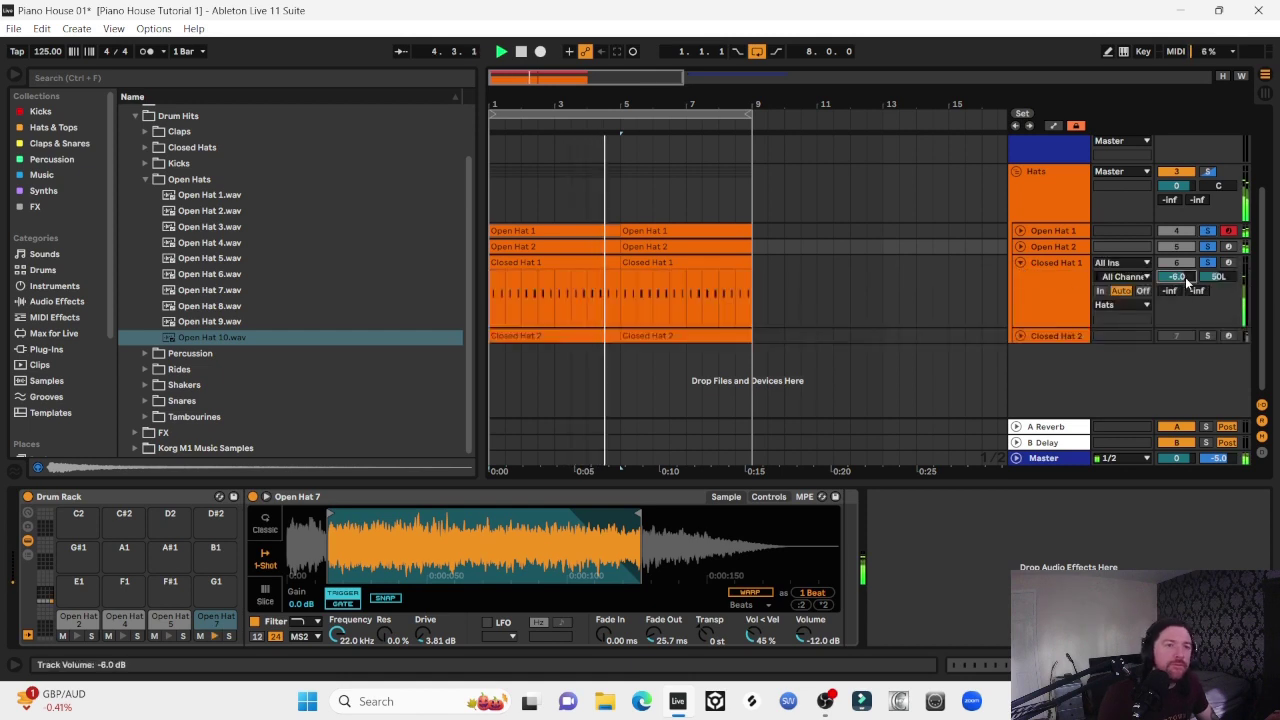
Compare the hat layers during playback by toggling the solos of Open Hat 1 and Open Hat 2
click(1211, 246)
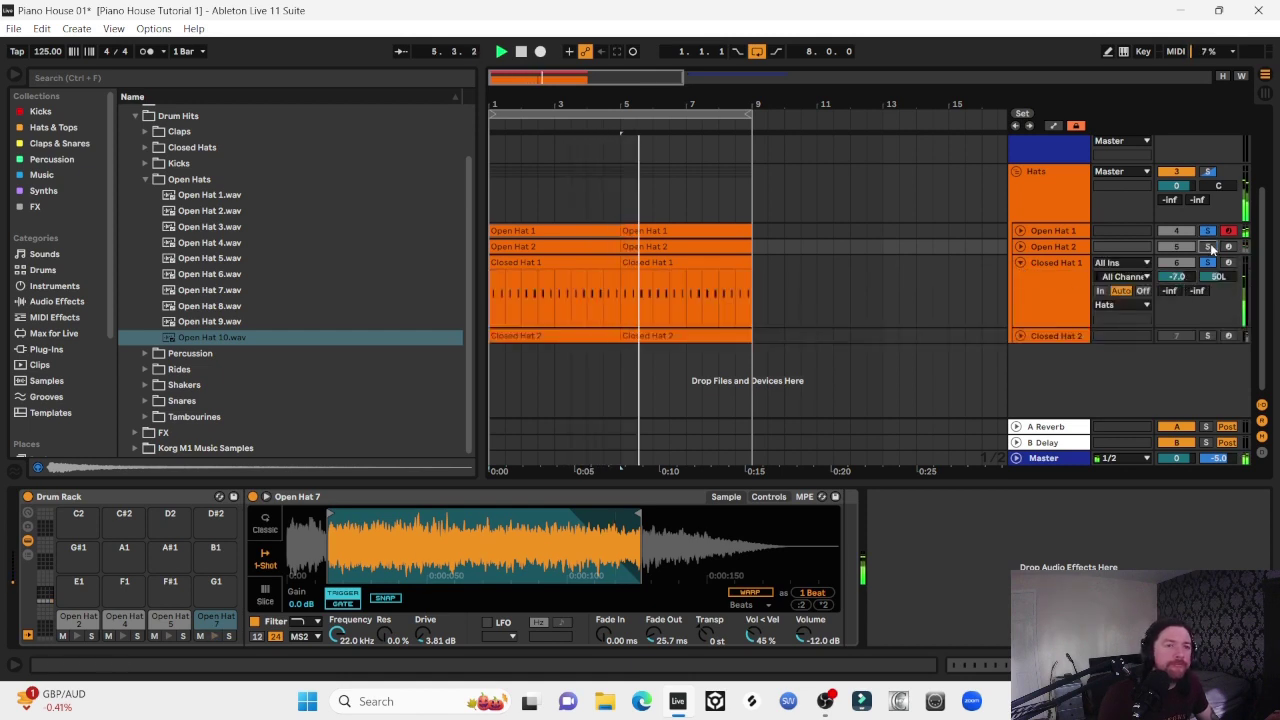
click(1210, 231)
click(1210, 231)
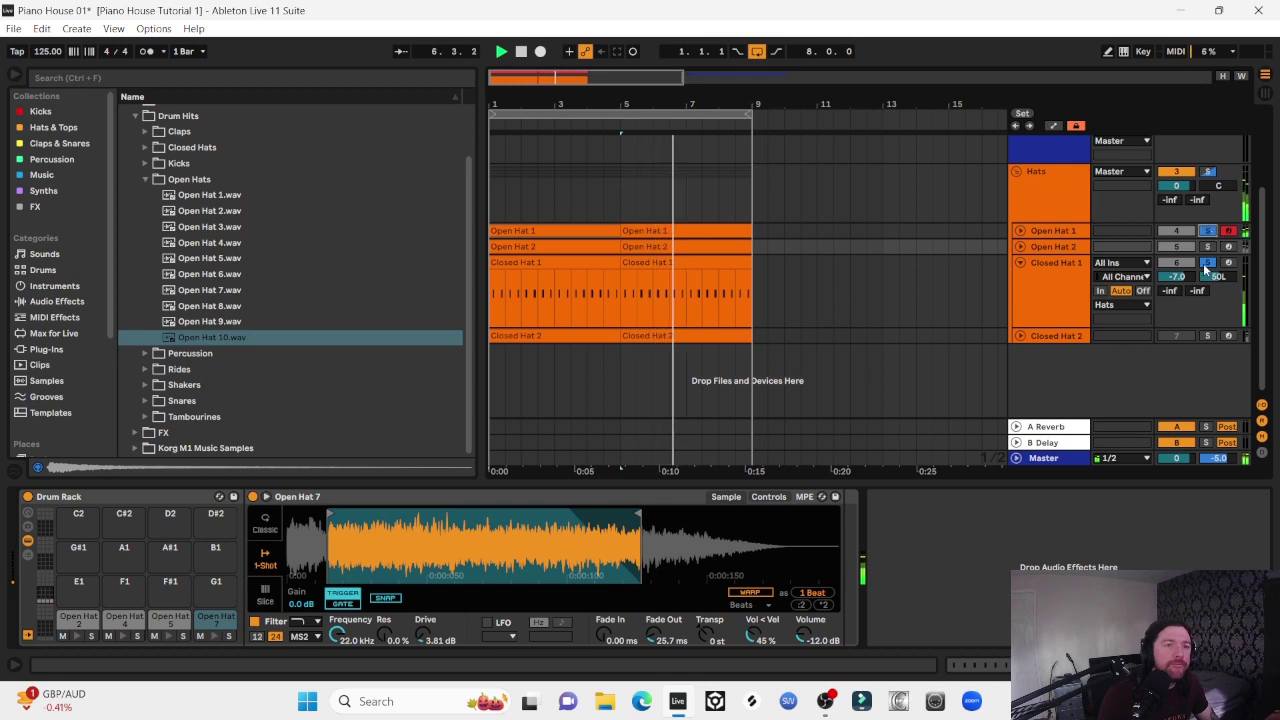
click(1208, 247)
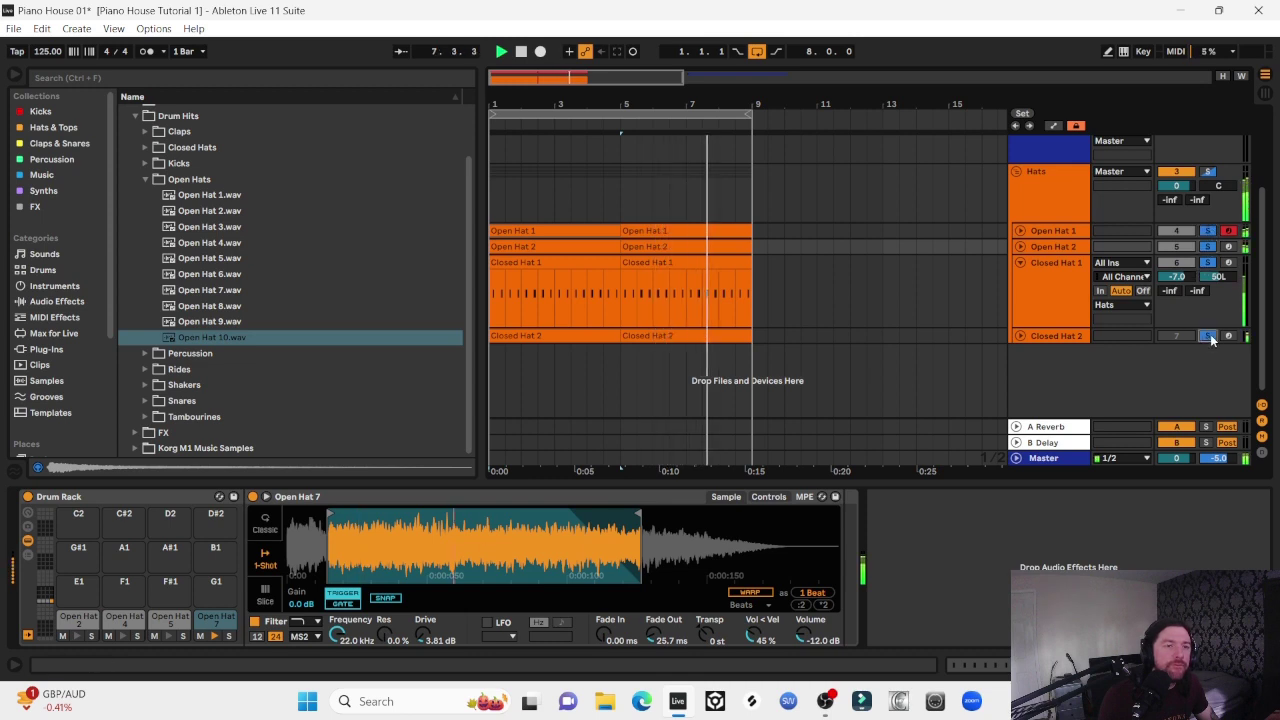
Check Closed Hat 2, clear the hat solos with all four hat tracks active and folded, and save the Set
click(1020, 337)
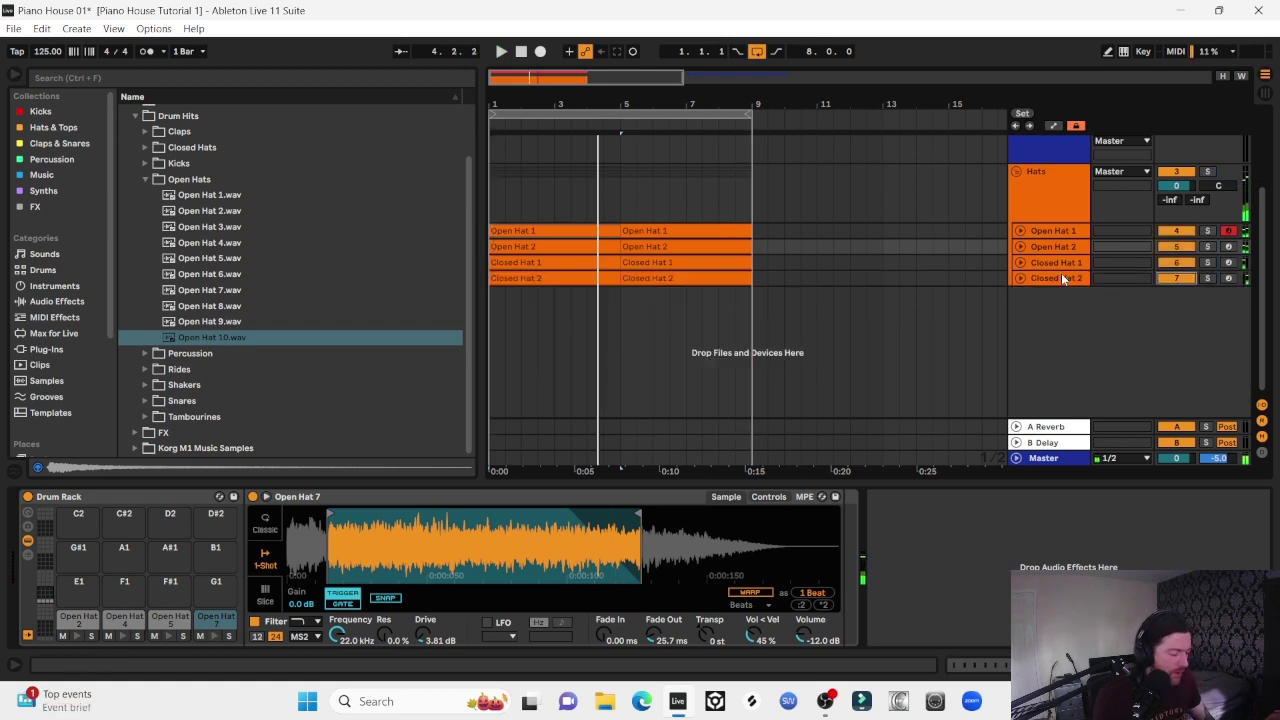
key(ctrl+s)
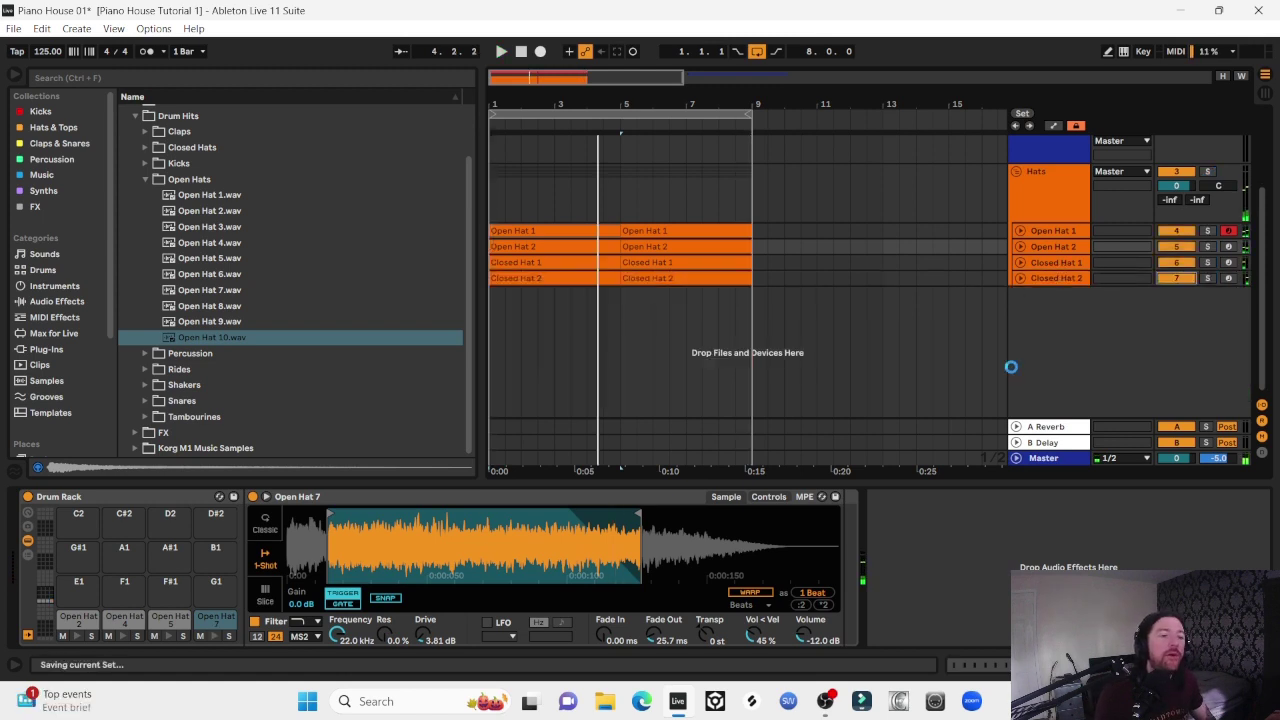
Solo the Hats group during playback and set its send to the A Reverb return to -15.0 dB
click(1061, 428)
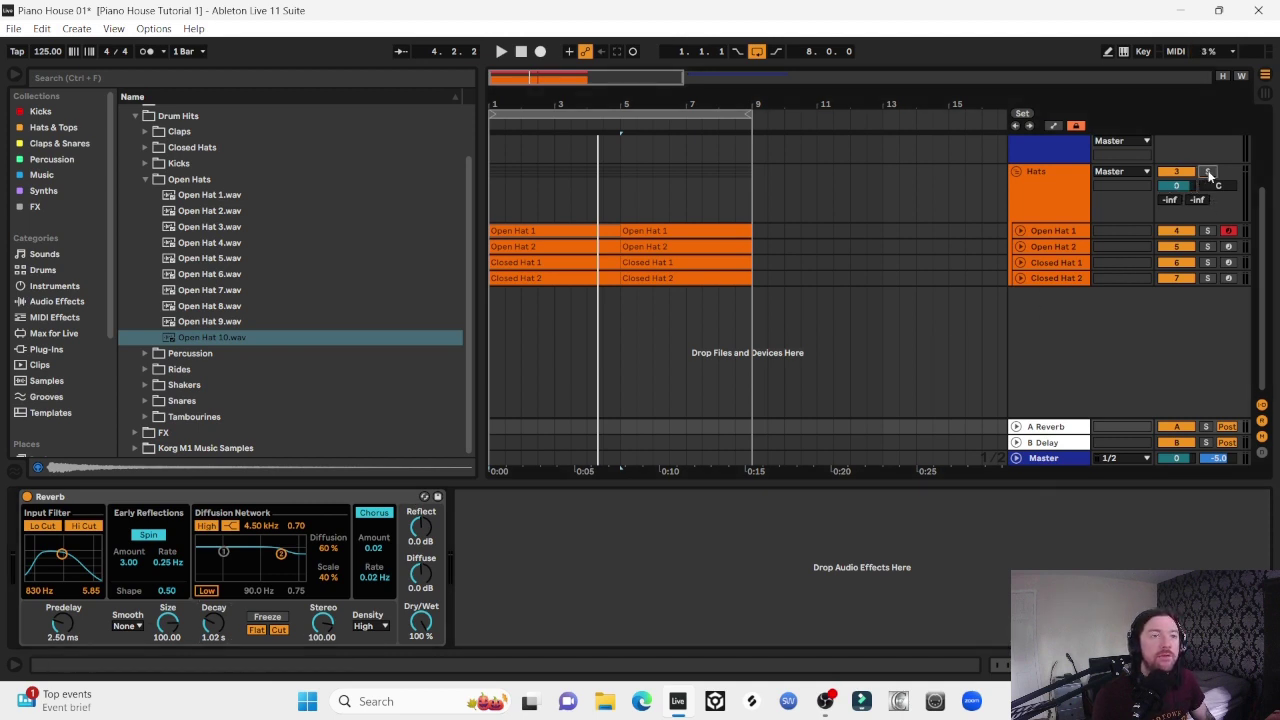
key(space)
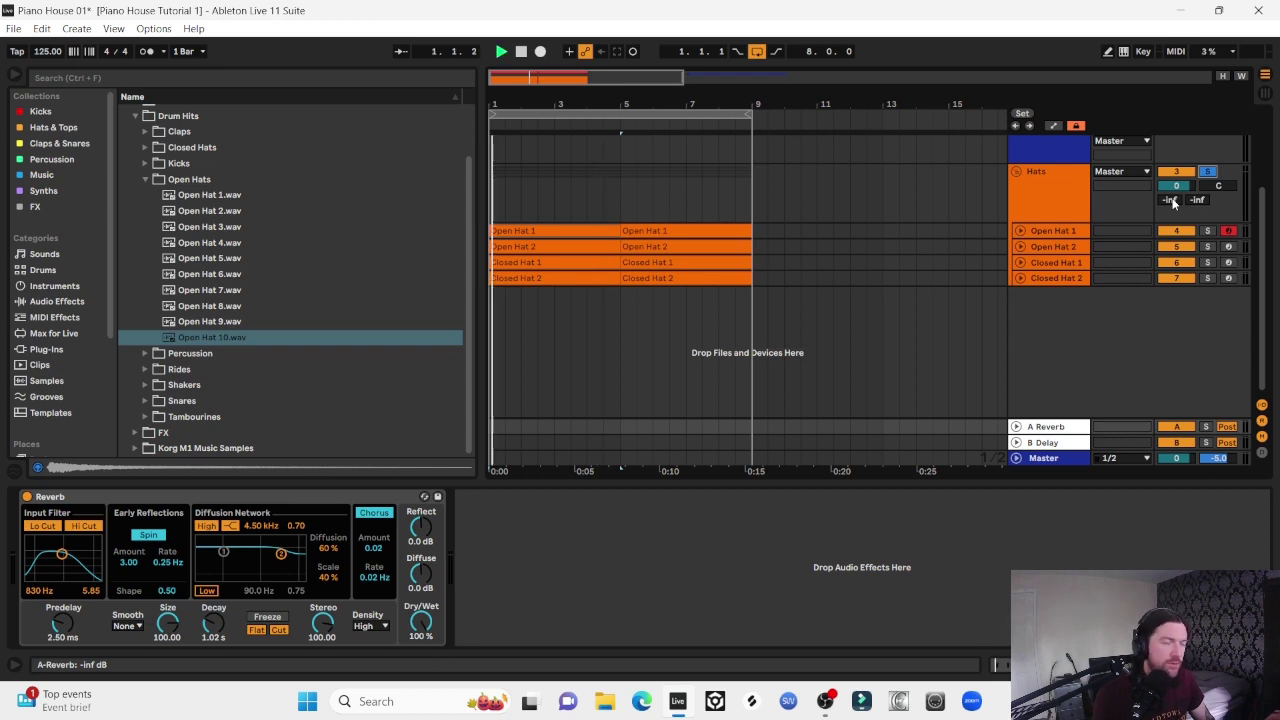
drag(1173, 203, 1173, 176)
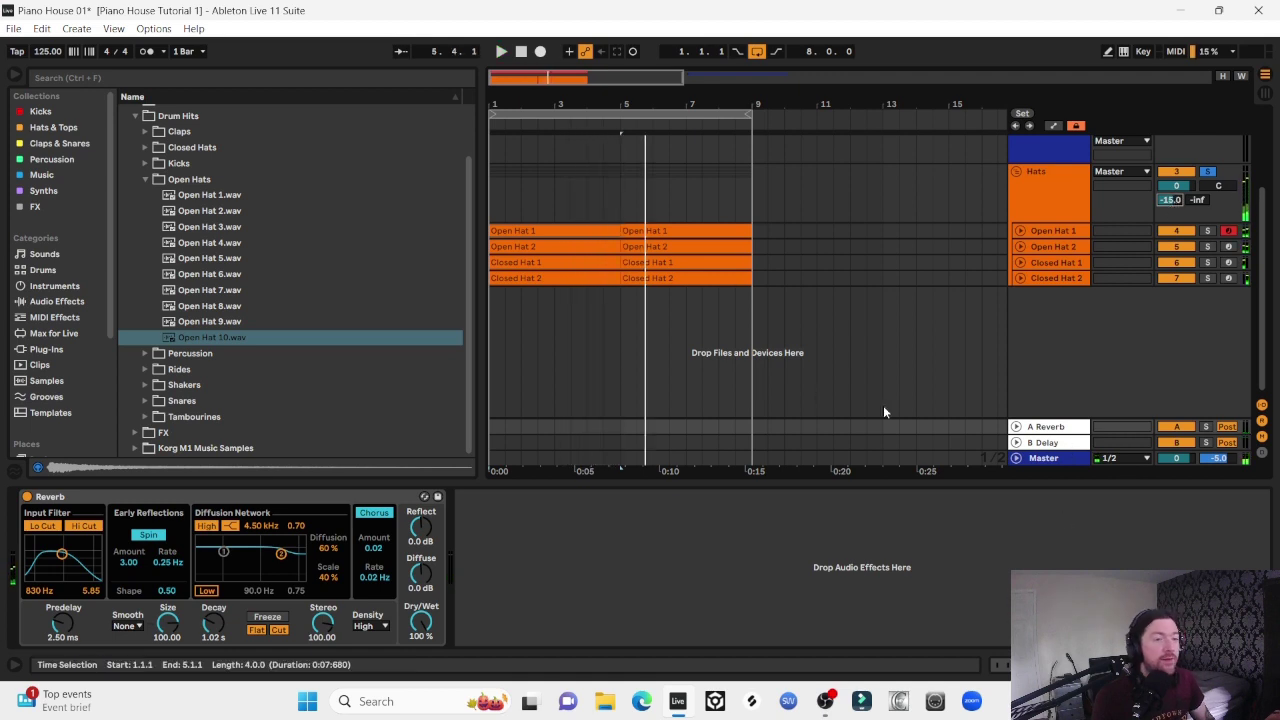
Set the A Reverb return volume to -2.0 dB during playback and fold both the return and the Hats group
click(1017, 426)
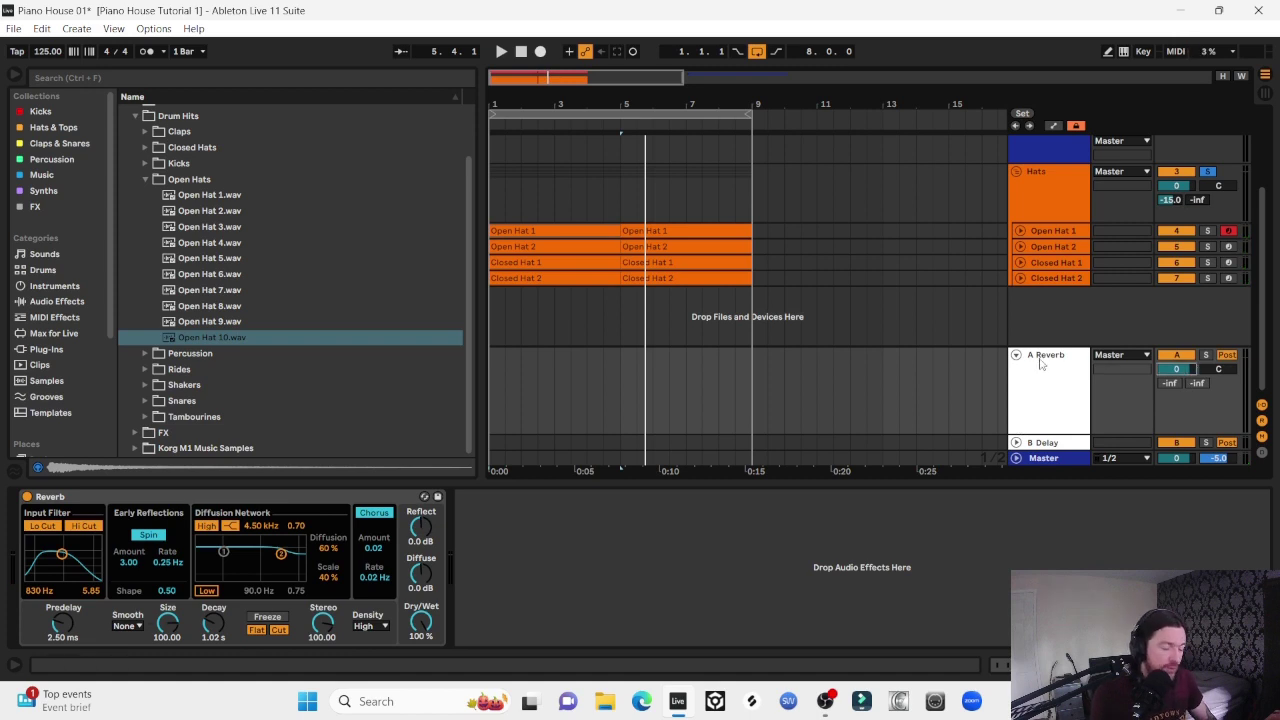
key(space)
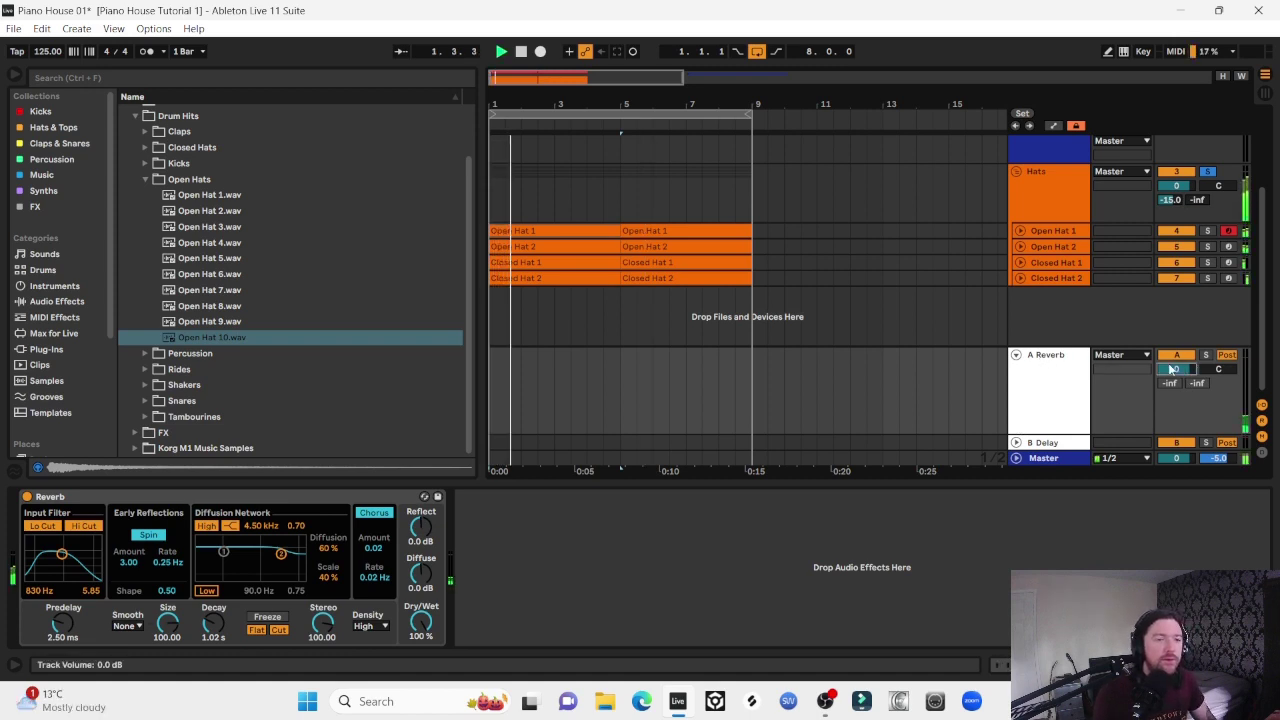
drag(1174, 369, 1172, 372)
key(Down)
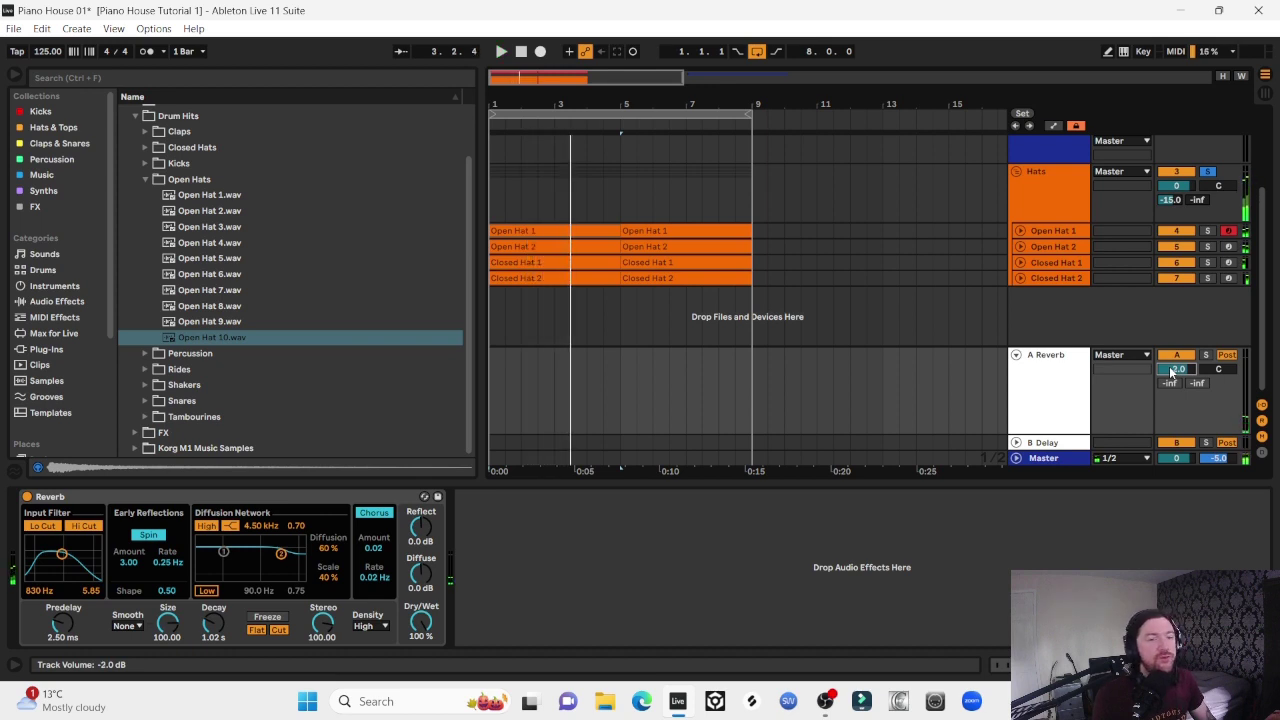
click(1017, 356)
click(1017, 172)
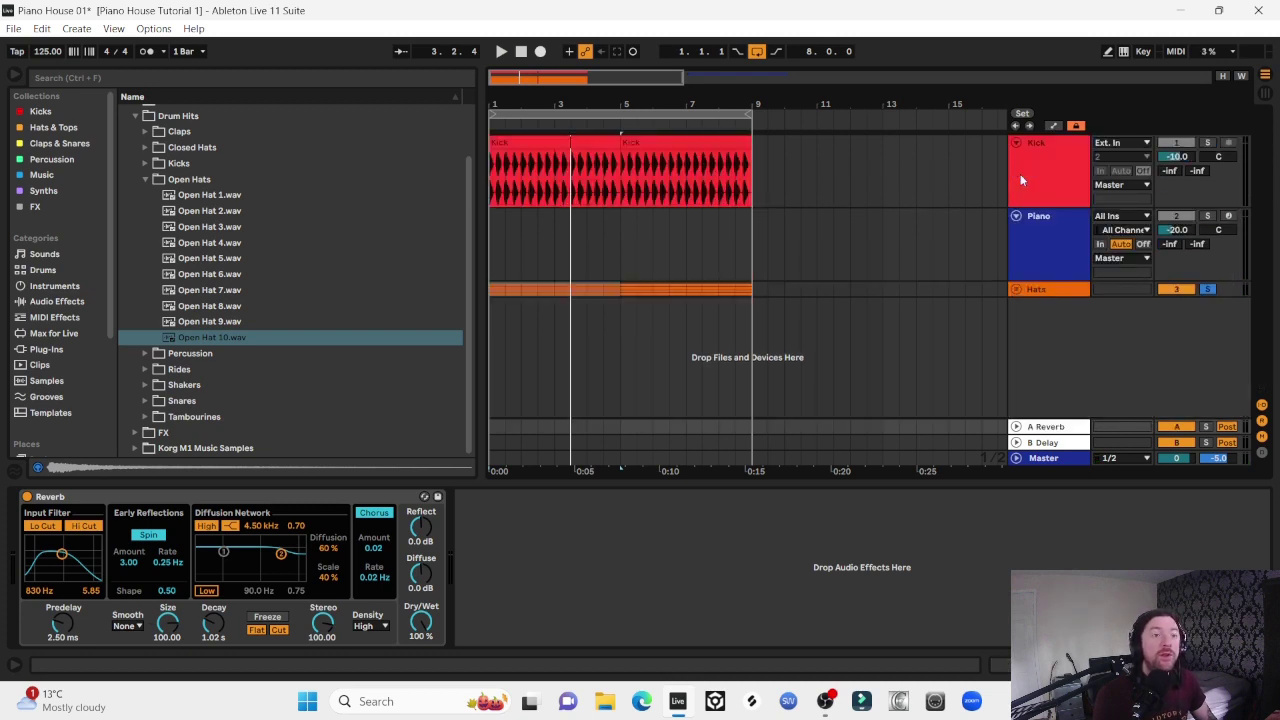
click(520, 52)
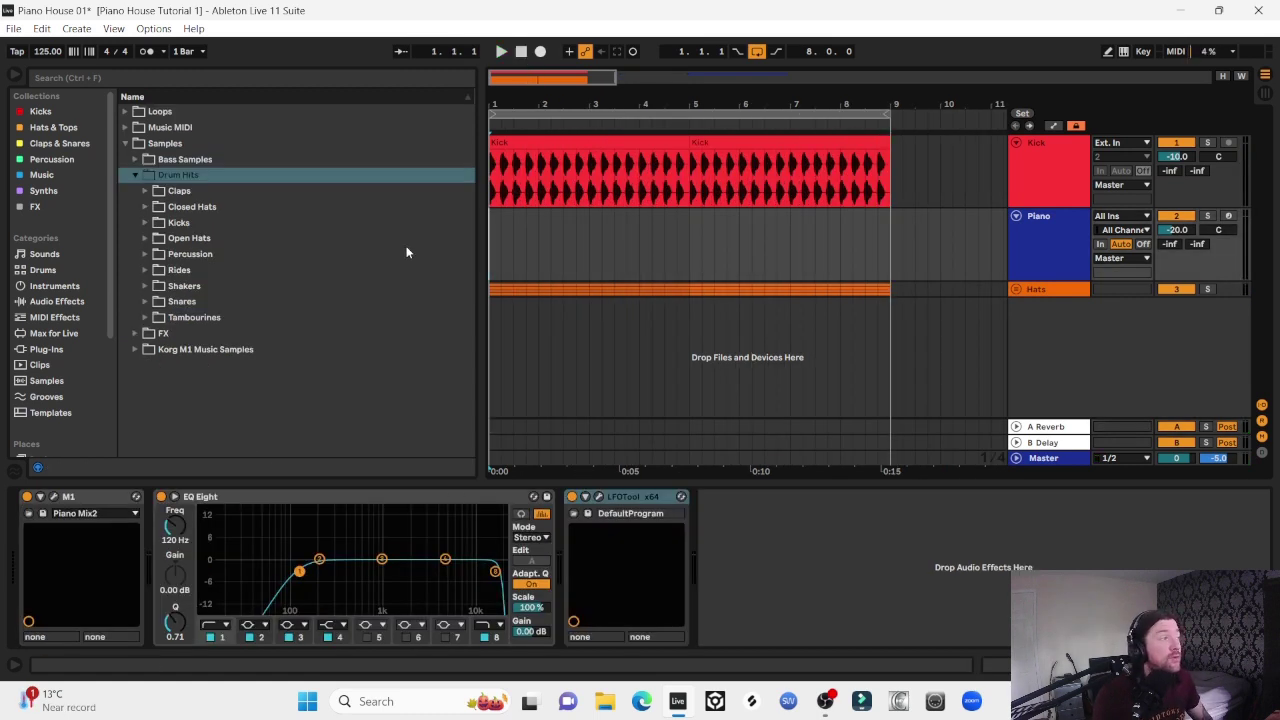
Create a new MIDI track with an empty Drum Rack below Hats and open the Claps sample folder
click(56, 287)
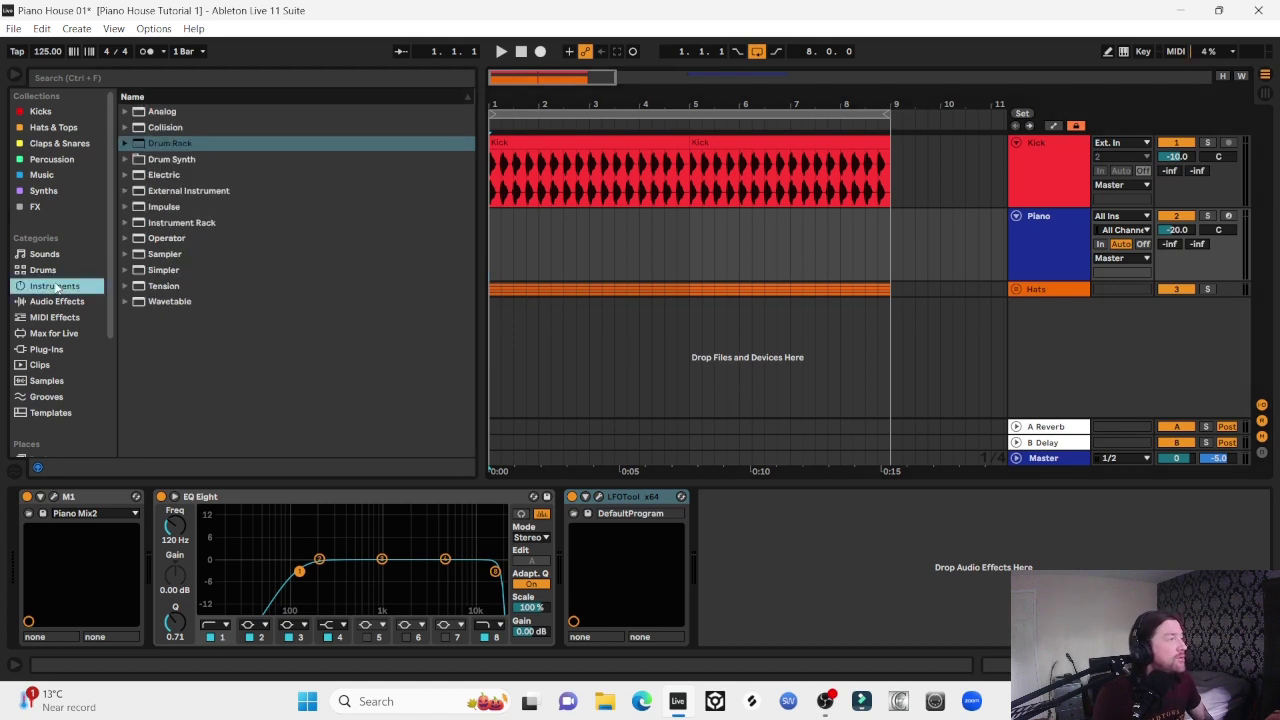
drag(157, 151, 537, 346)
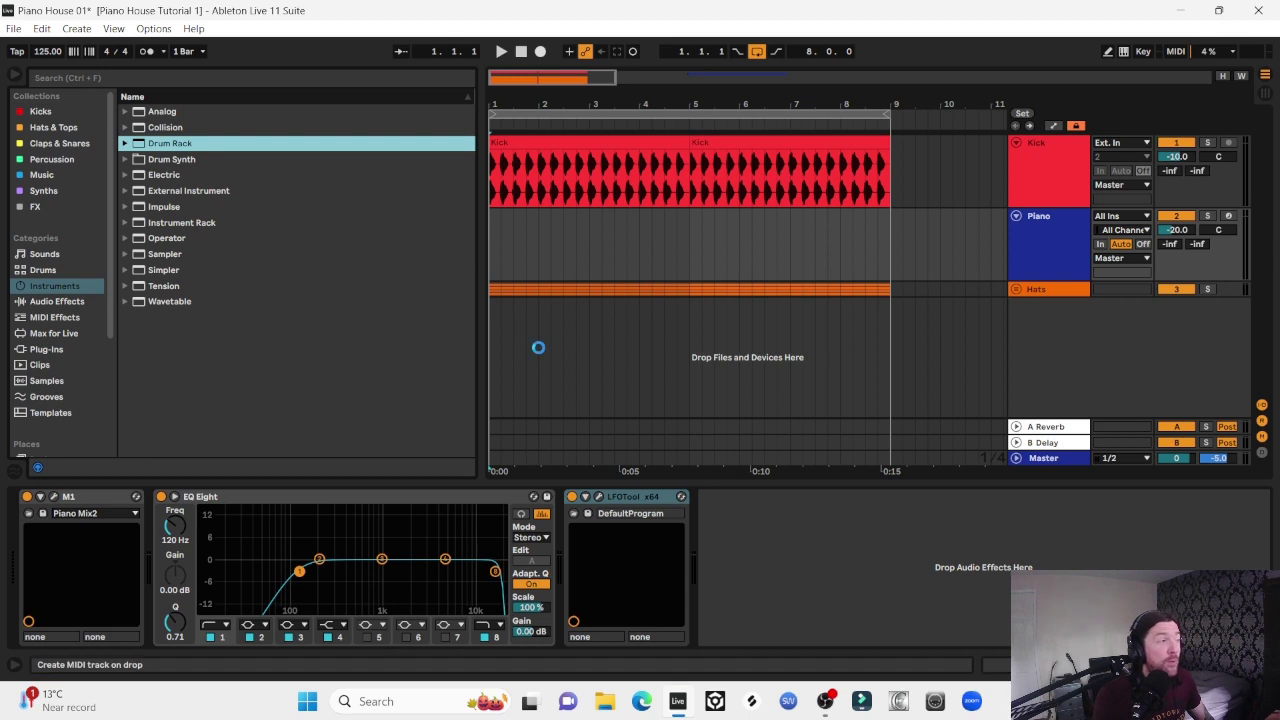
scroll(70, 376, down, 3)
scroll(70, 376, down, 2)
click(64, 433)
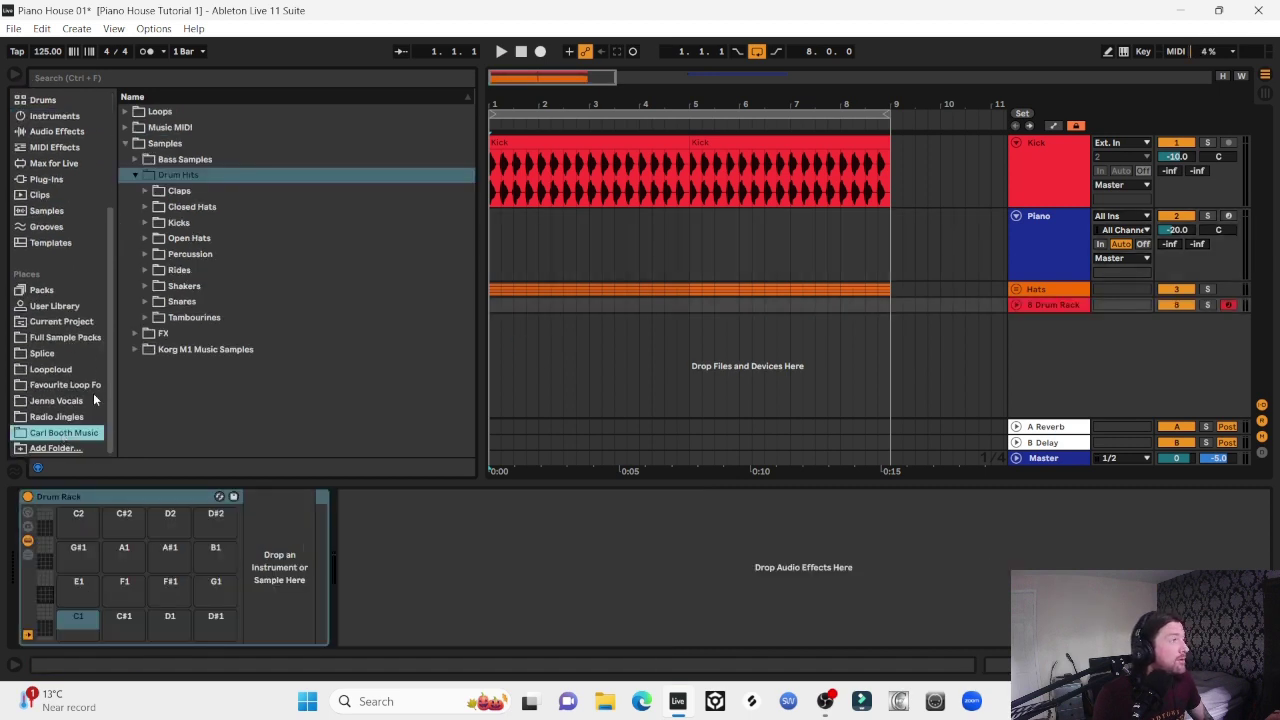
click(145, 191)
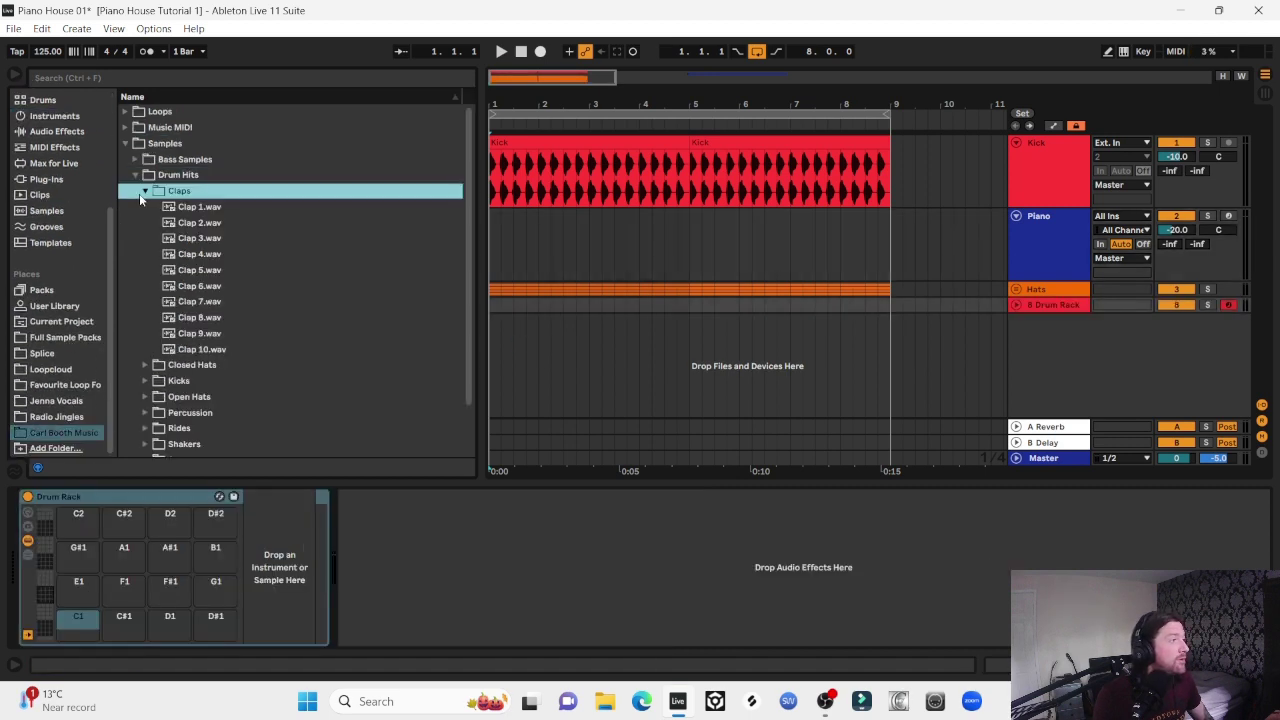
Audition Clap 1 to Clap 3 and load Clap 1 on pad C1 and Clap 3 on pad C#1
click(205, 208)
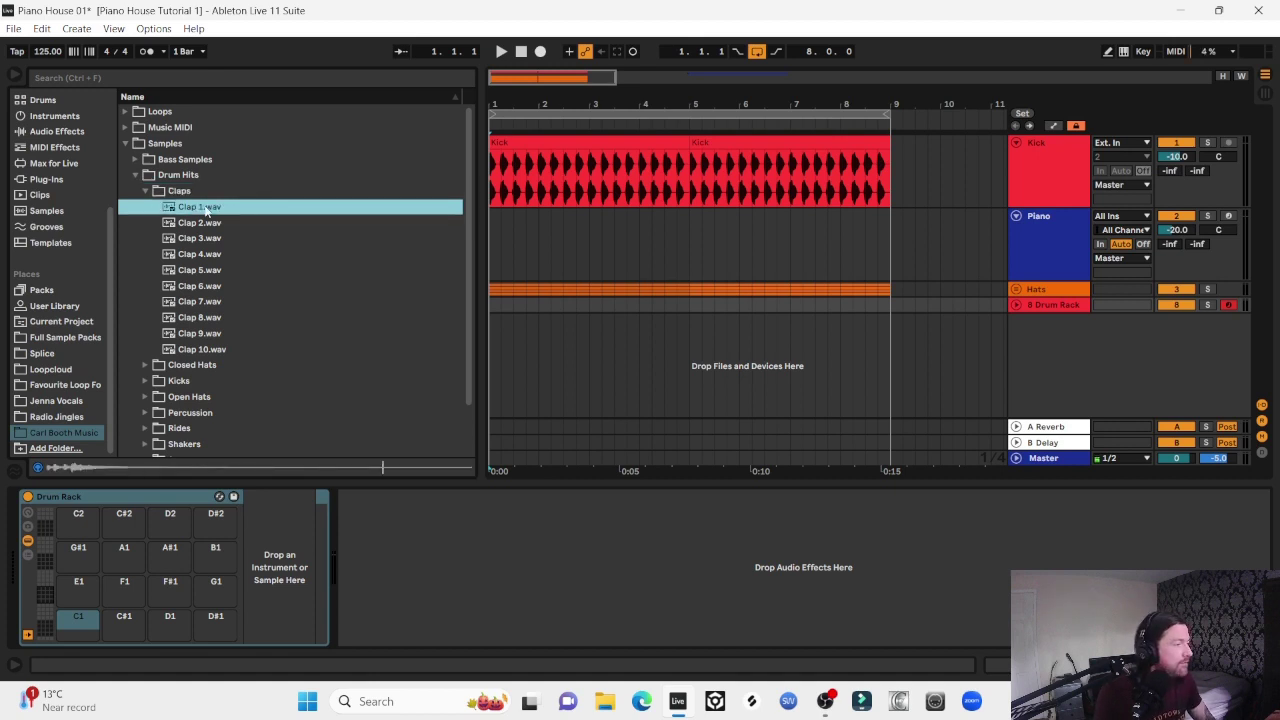
double_click(206, 209)
click(200, 227)
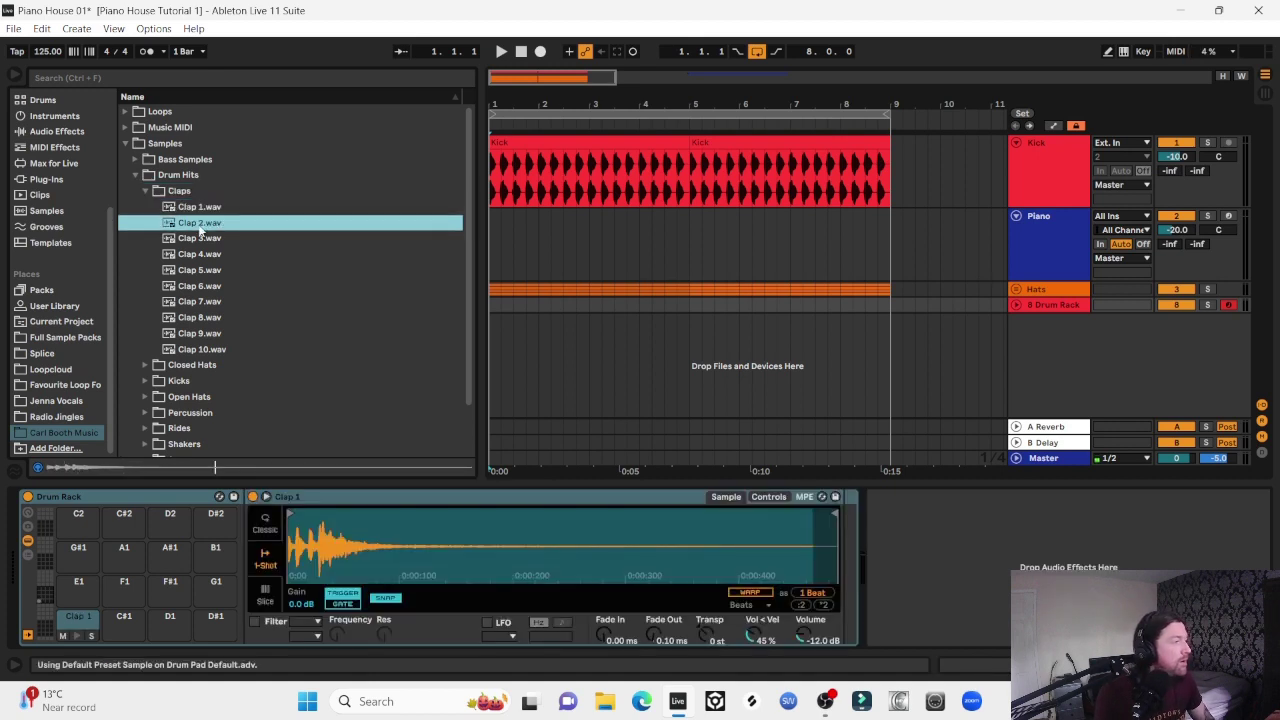
key(Down)
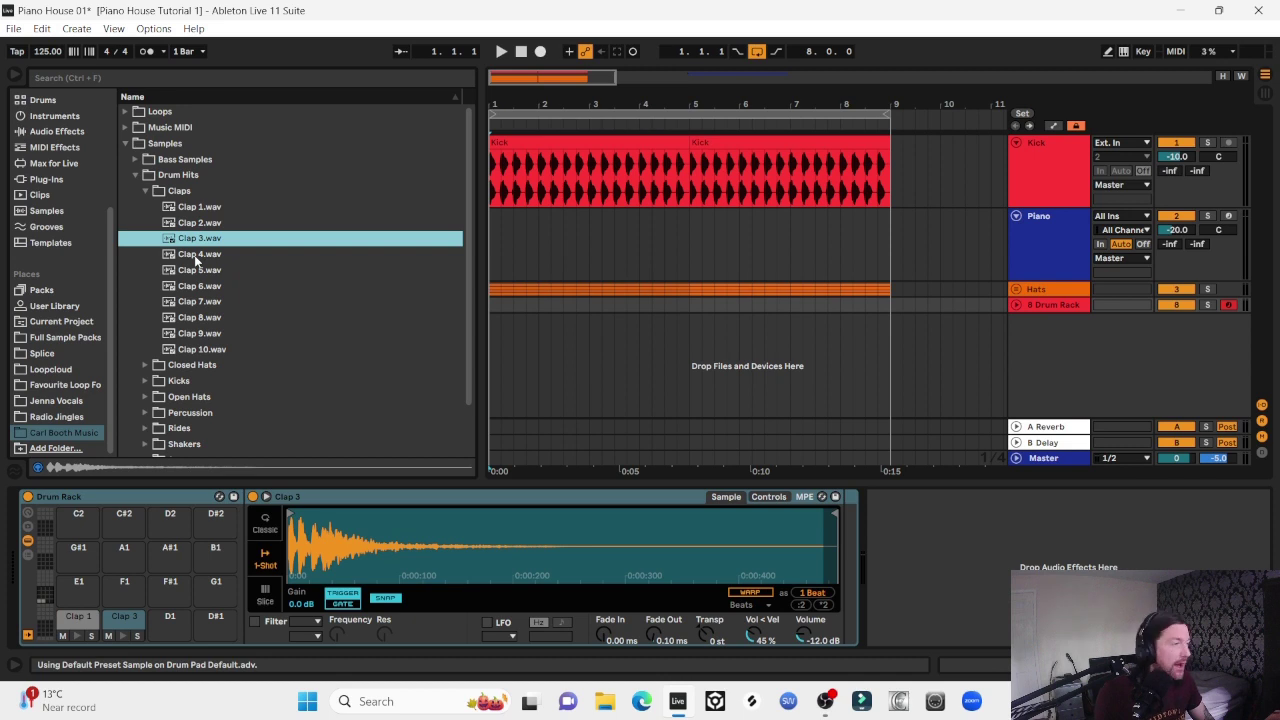
Audition Clap 4 to Clap 10 and load Clap 6, Clap 7 and Clap 8 on pads D1, D#1 and E1
click(195, 256)
key(Down)
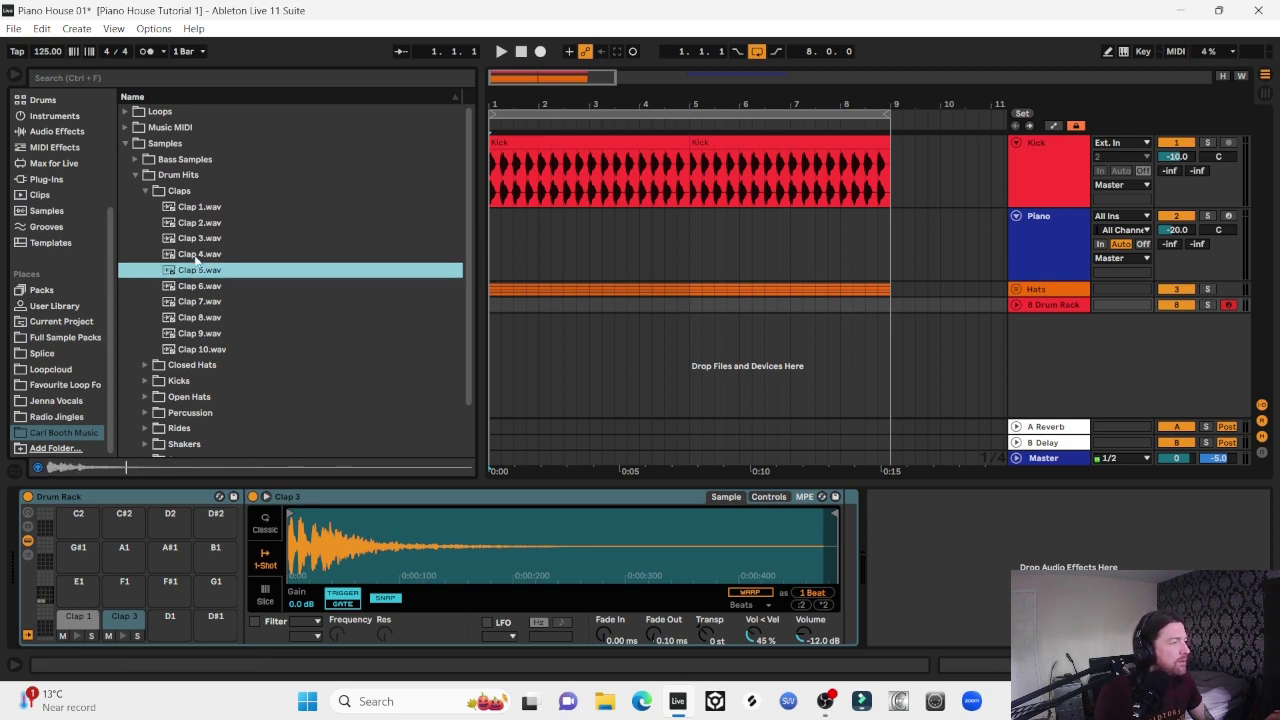
key(Down)
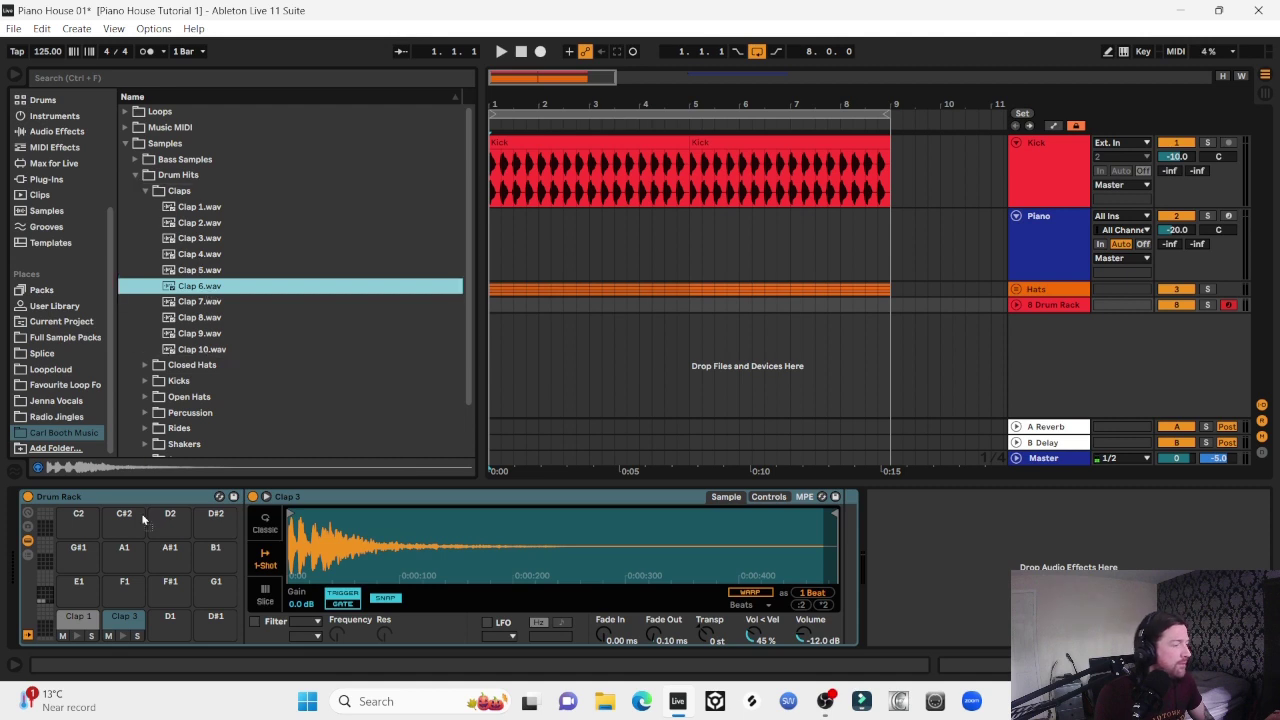
click(200, 306)
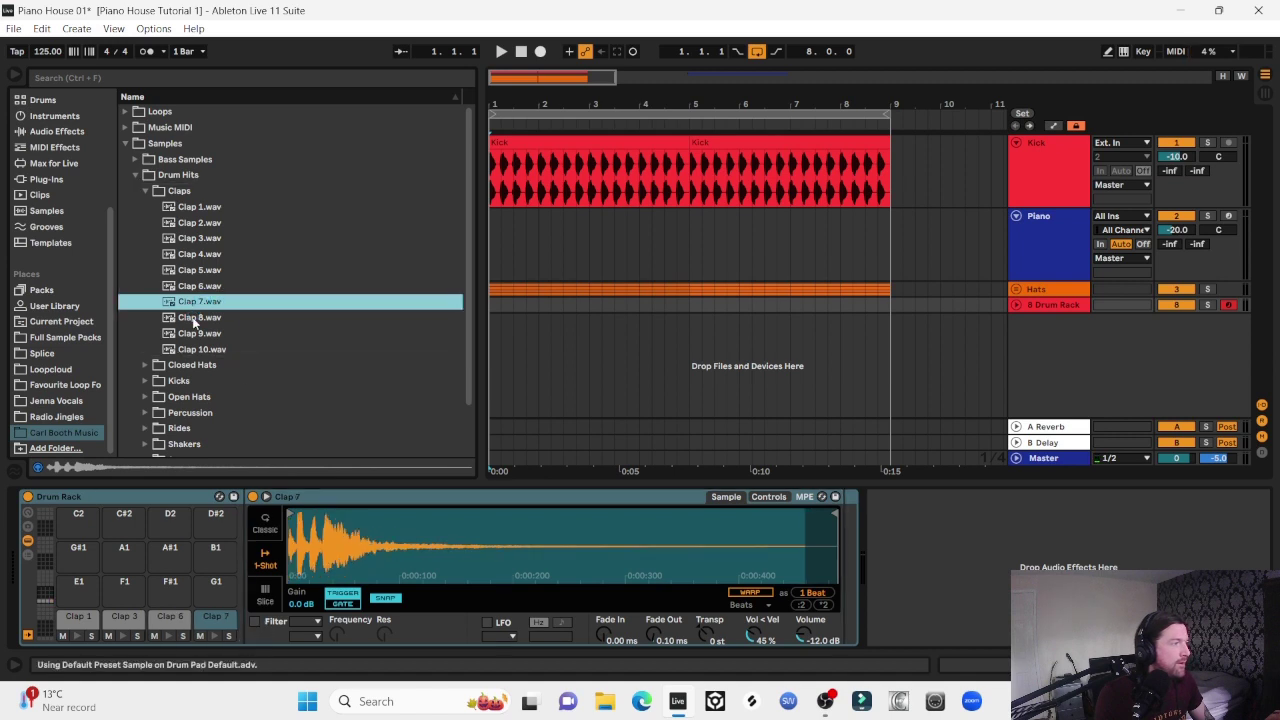
click(193, 316)
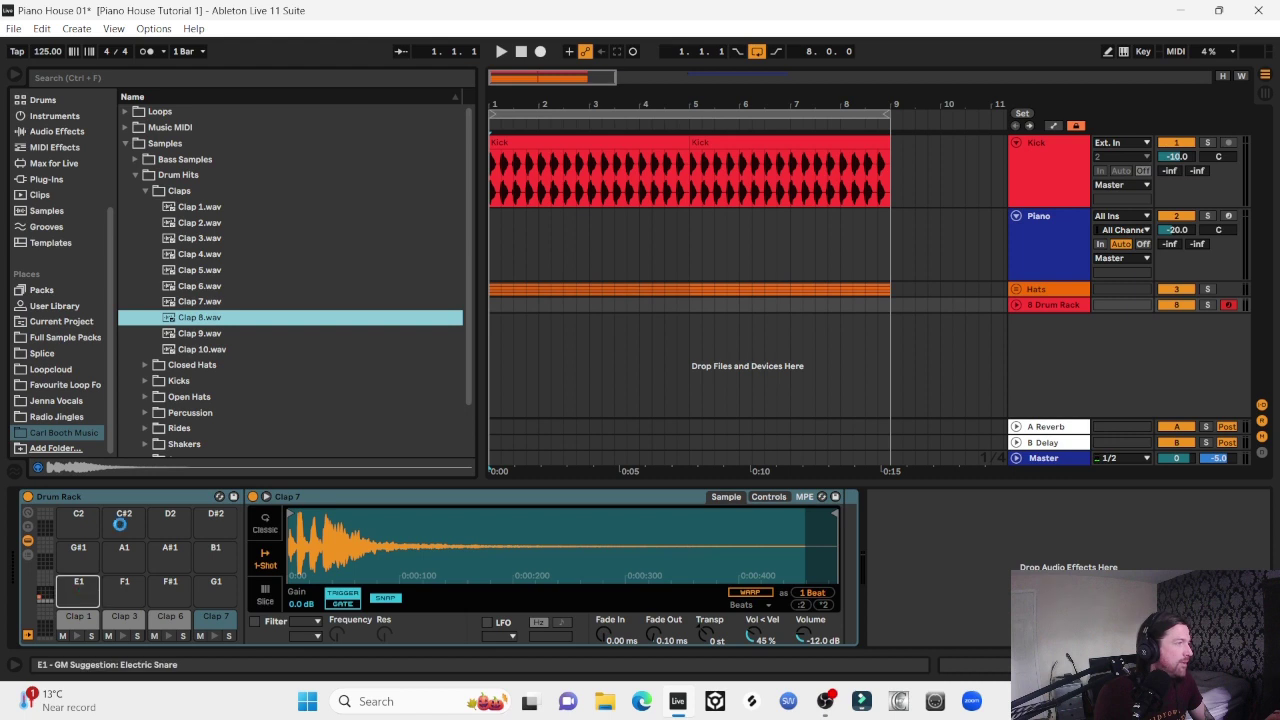
click(188, 334)
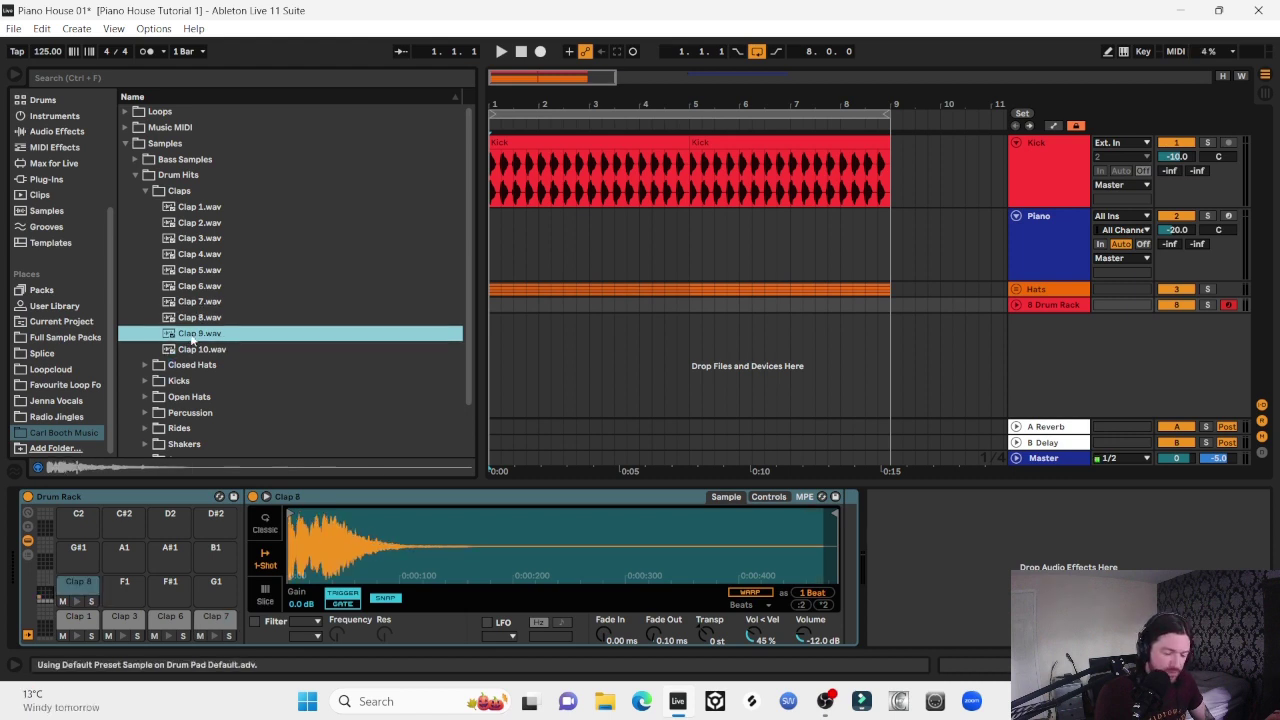
key(Down)
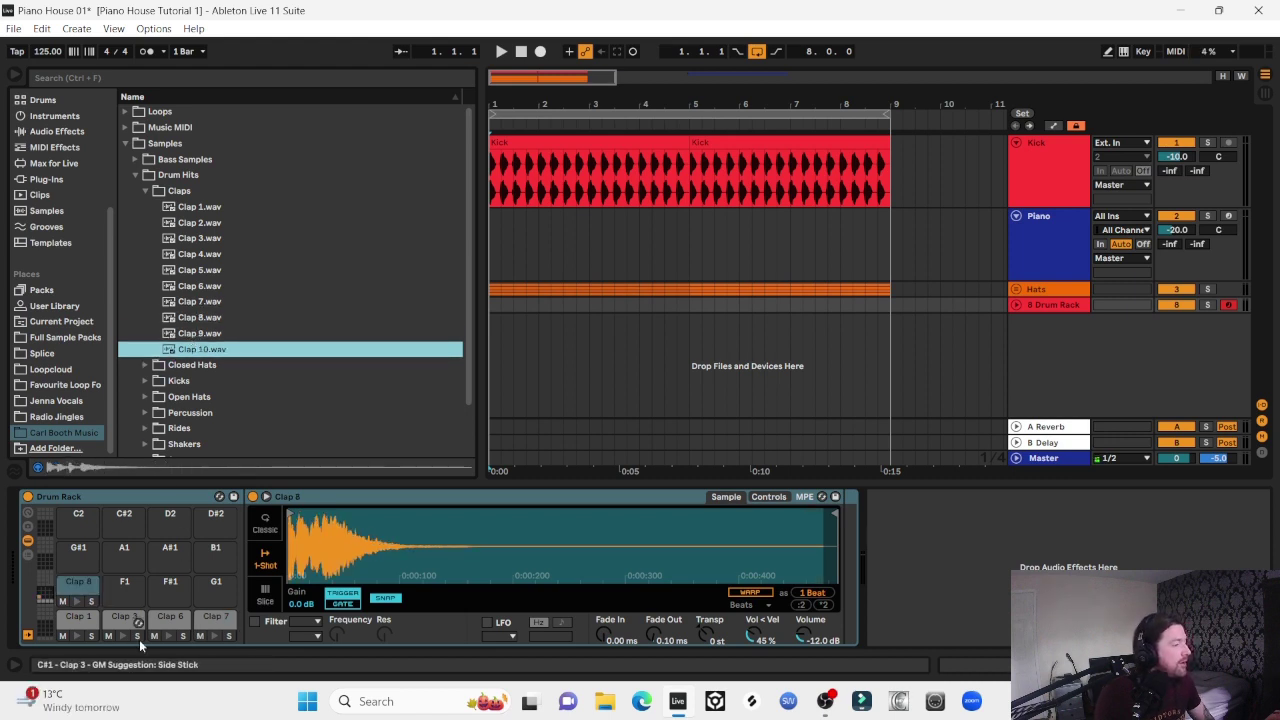
Create a four-bar clip with Clap 8 hits on beats 2 and 4 of every bar, and select all its notes
click(491, 308)
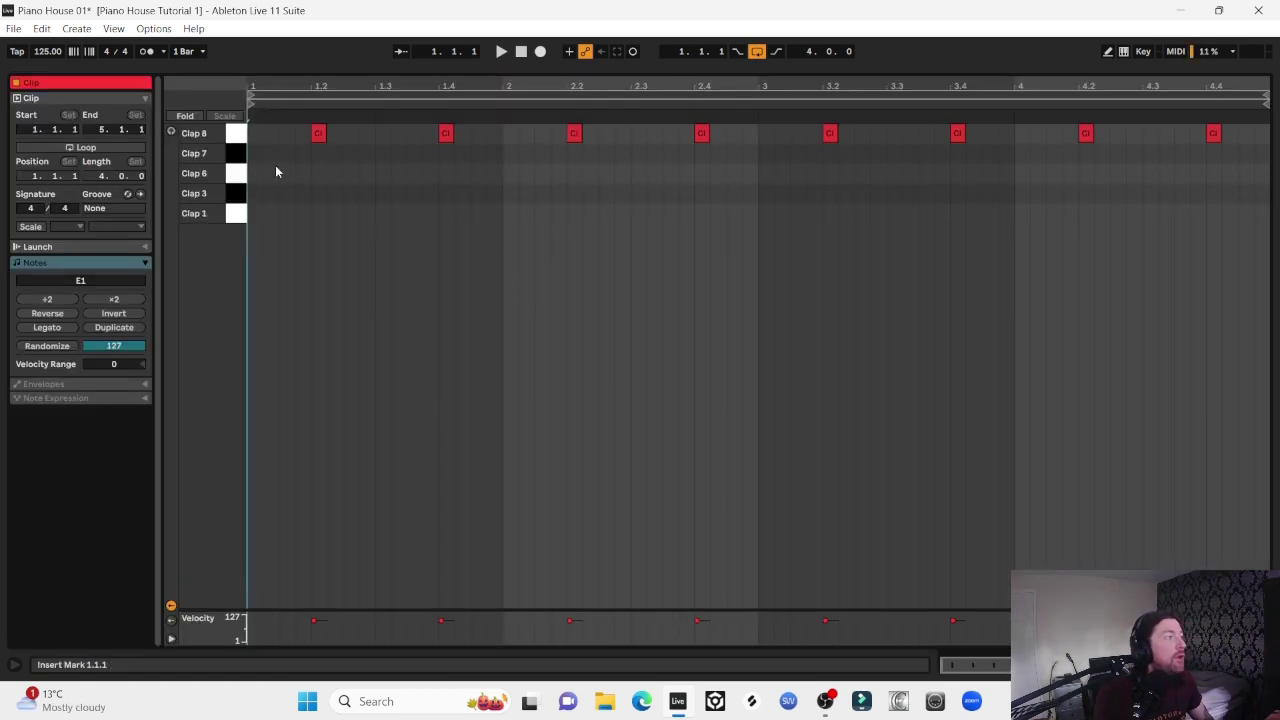
drag(276, 168, 1237, 120)
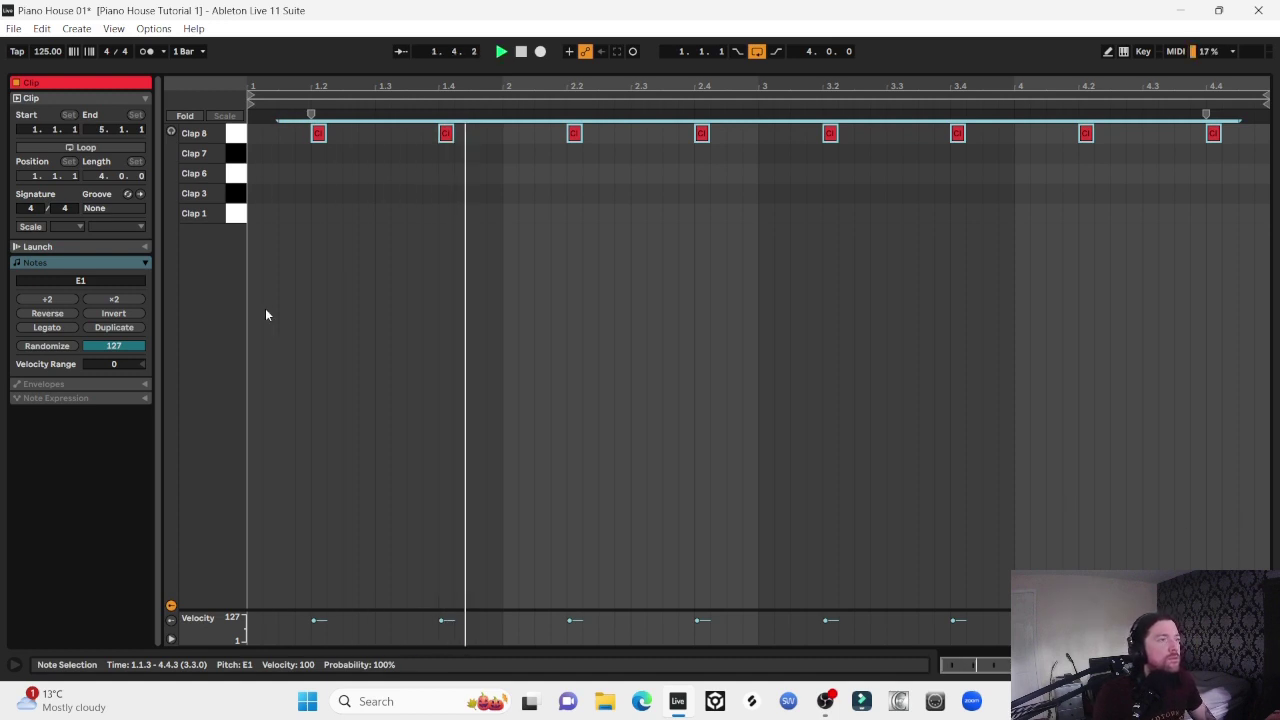
Audition the pattern on all five claps during playback, return it to Clap 8, and duplicate the Drum Rack track with its clip
key(Down)
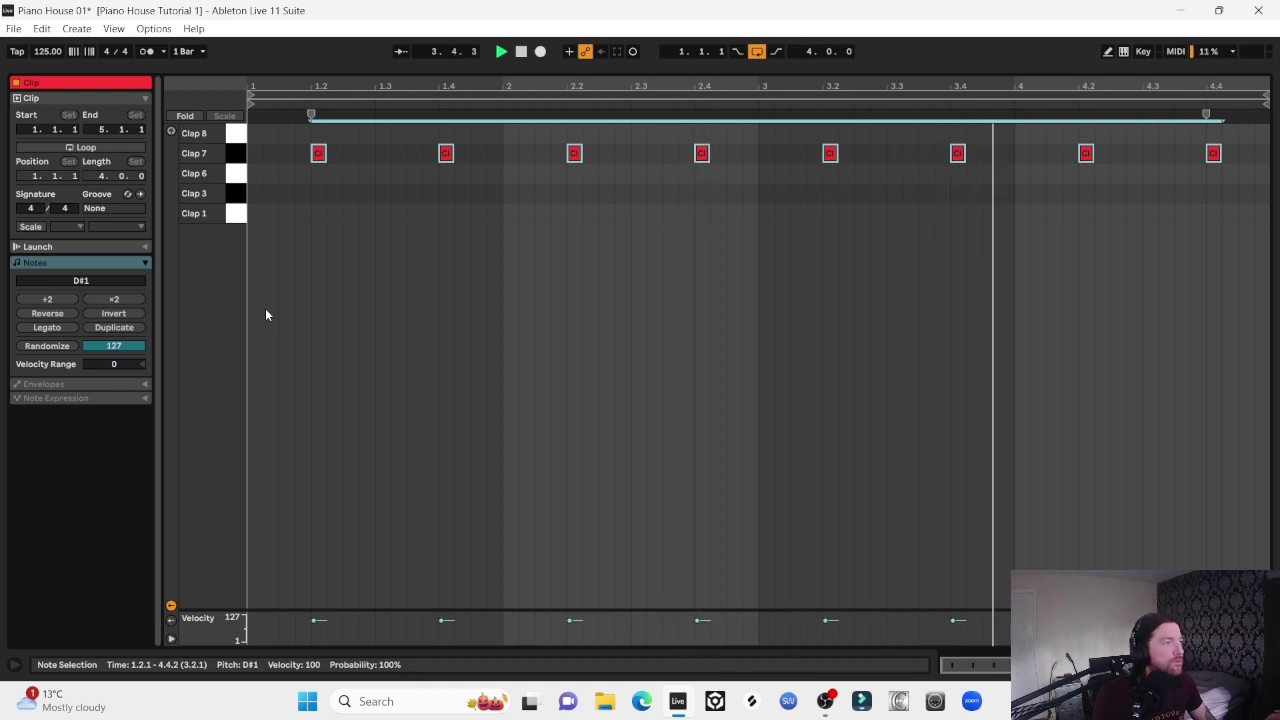
key(Down)
key(Down)
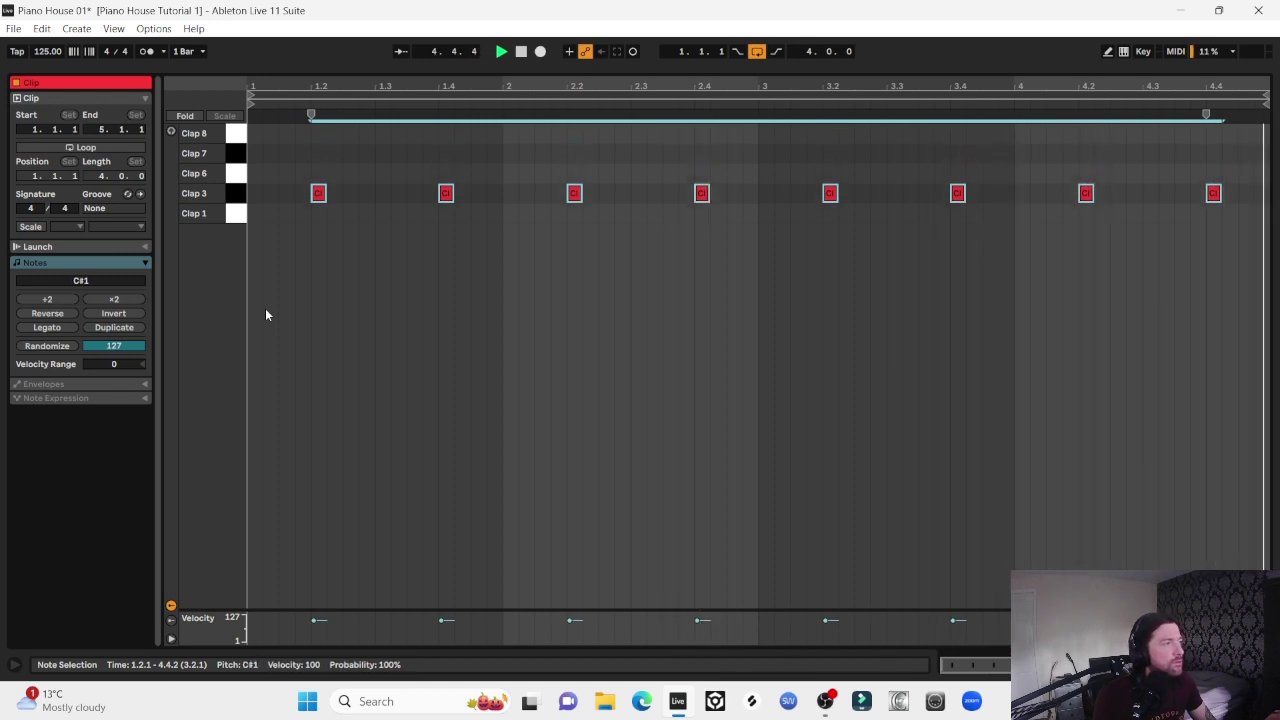
key(Down)
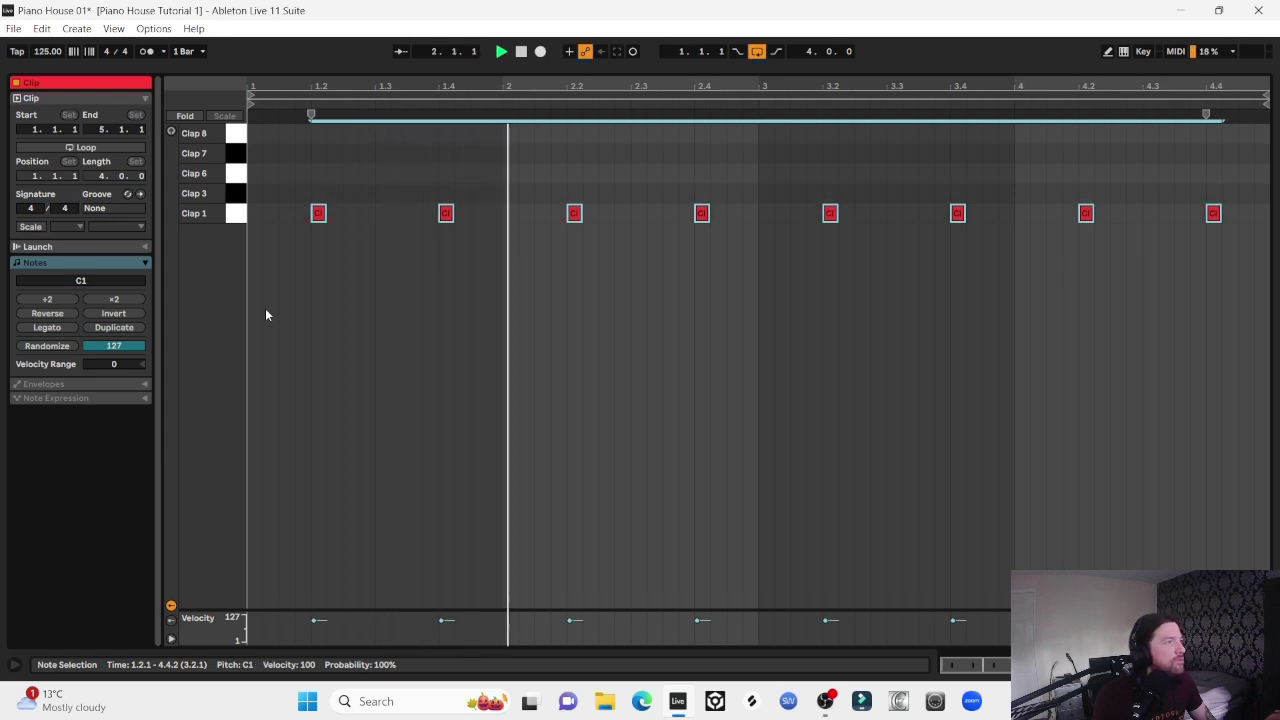
key(Up)
key(Up)
key(Up)
key(Up)
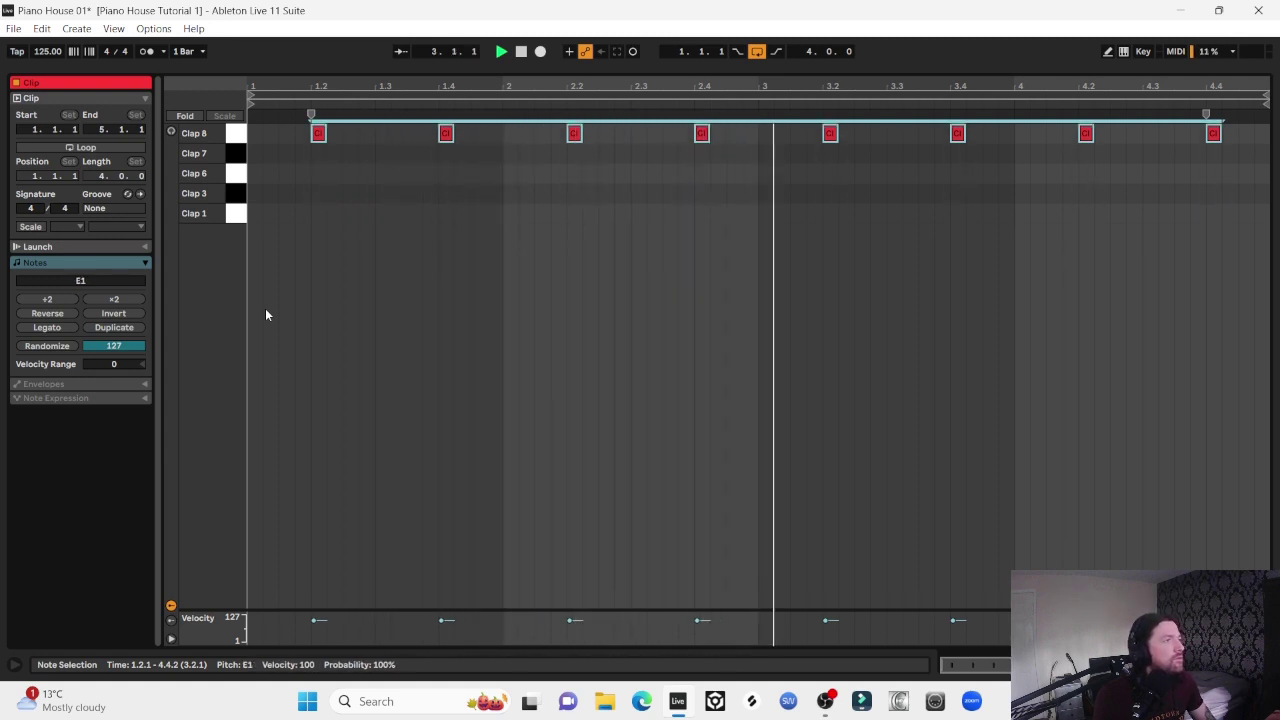
key(Down)
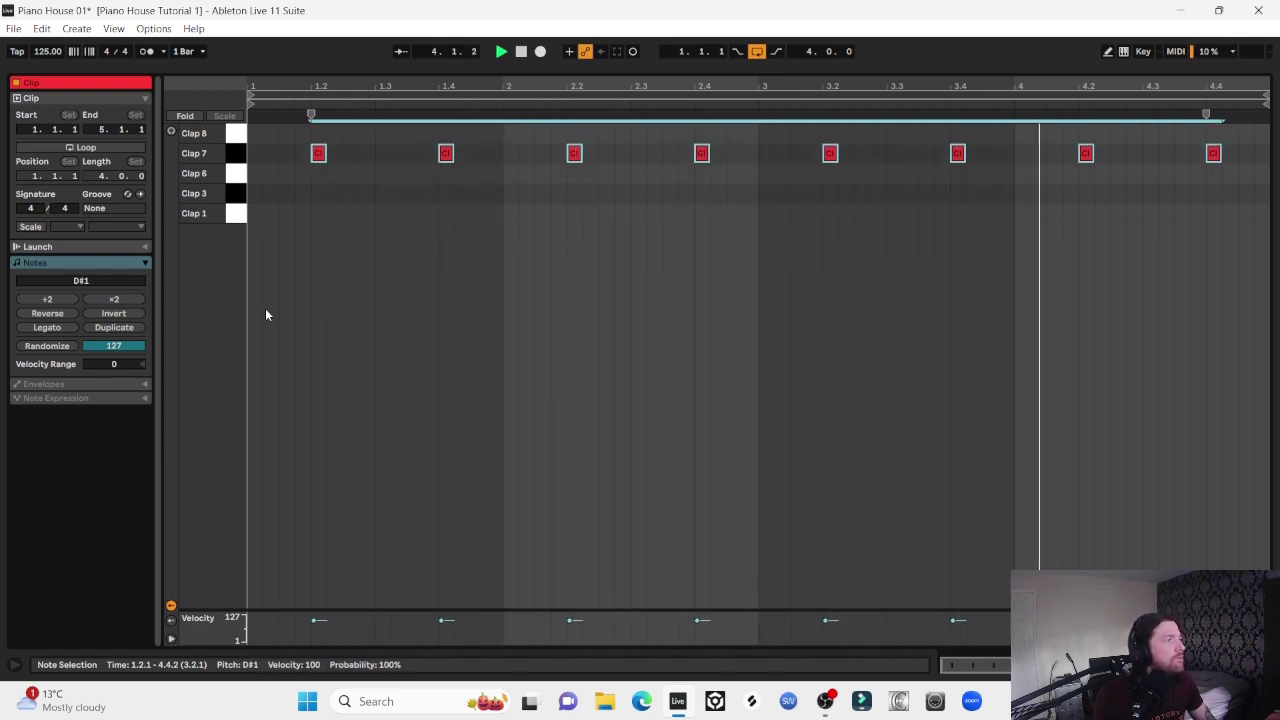
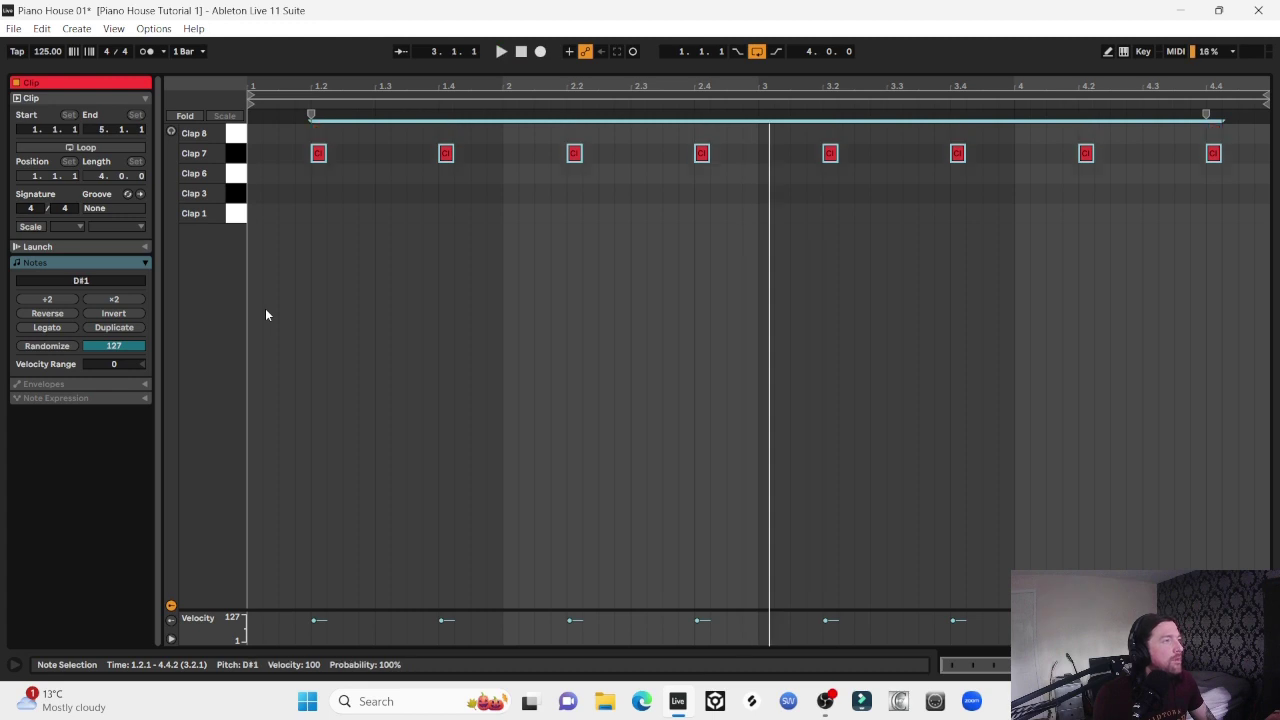
key(Up)
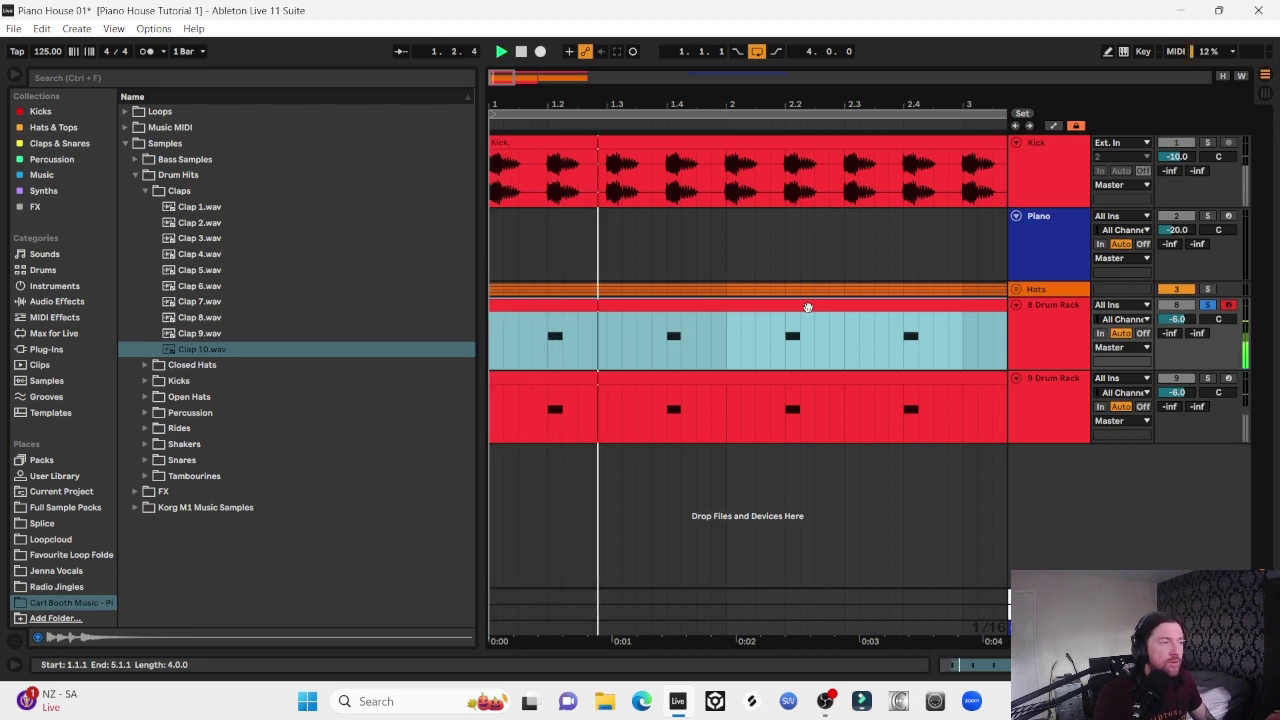
Shift the clap notes in the duplicated Drum Rack clip down one pad from Clap 8
double_click(637, 310)
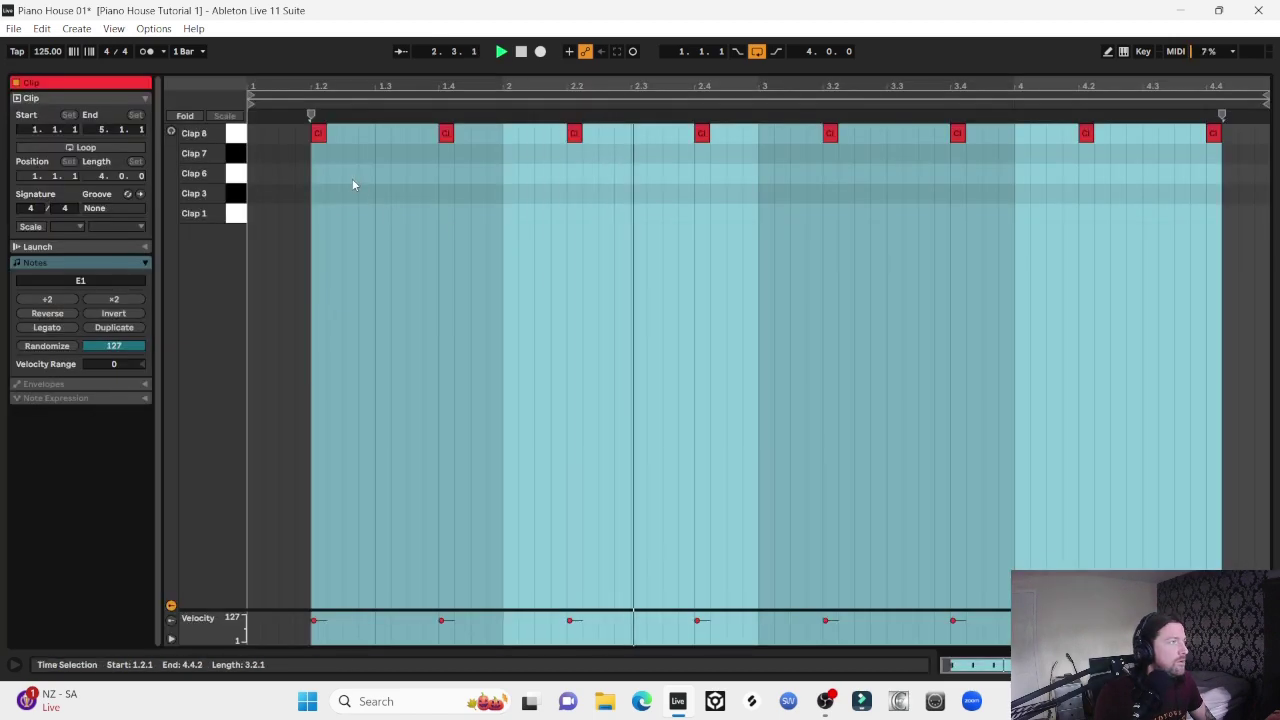
key(Down)
key(space)
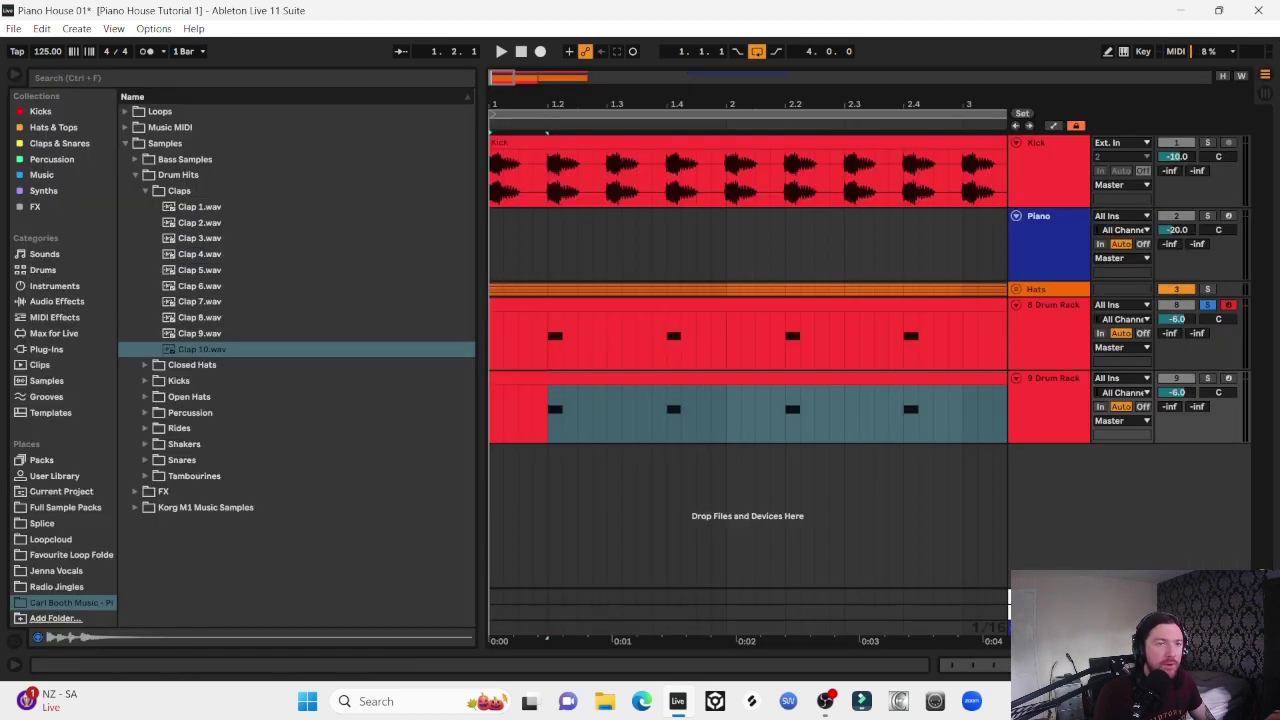
Compare the second Drum Rack track alone and layered with the first by soloing during playback, and clear the solos
key(space)
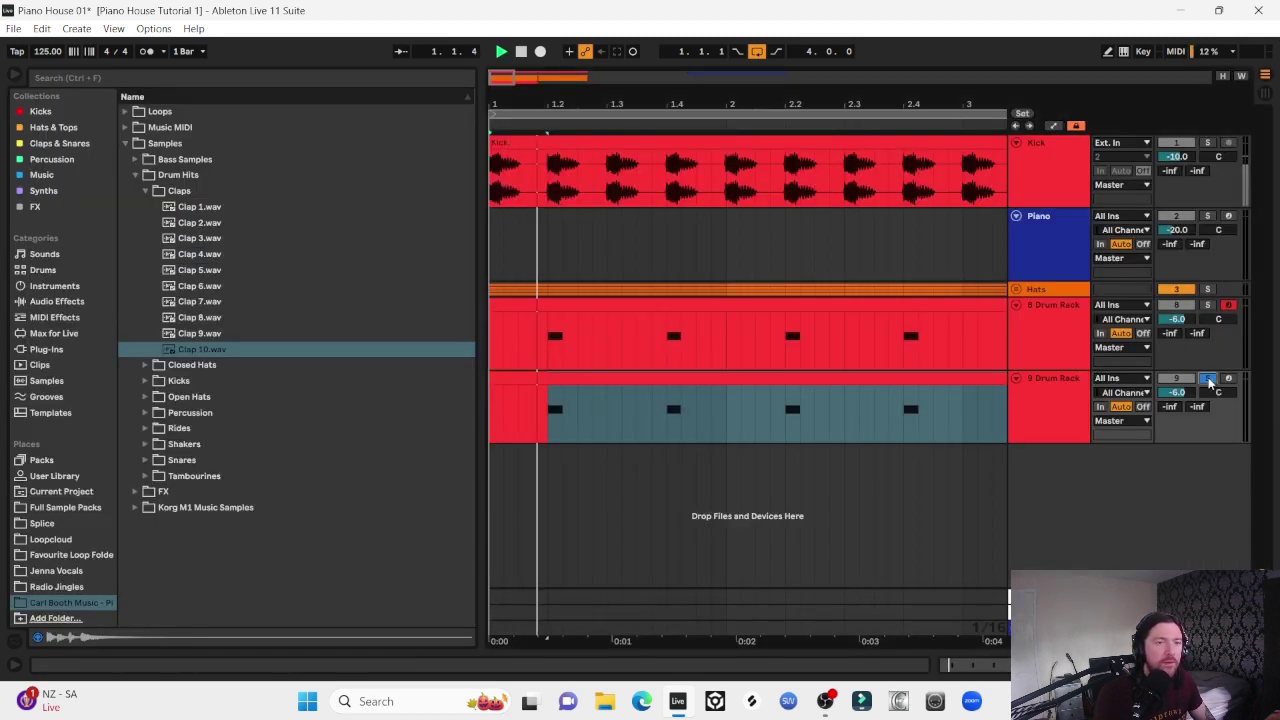
click(1207, 305)
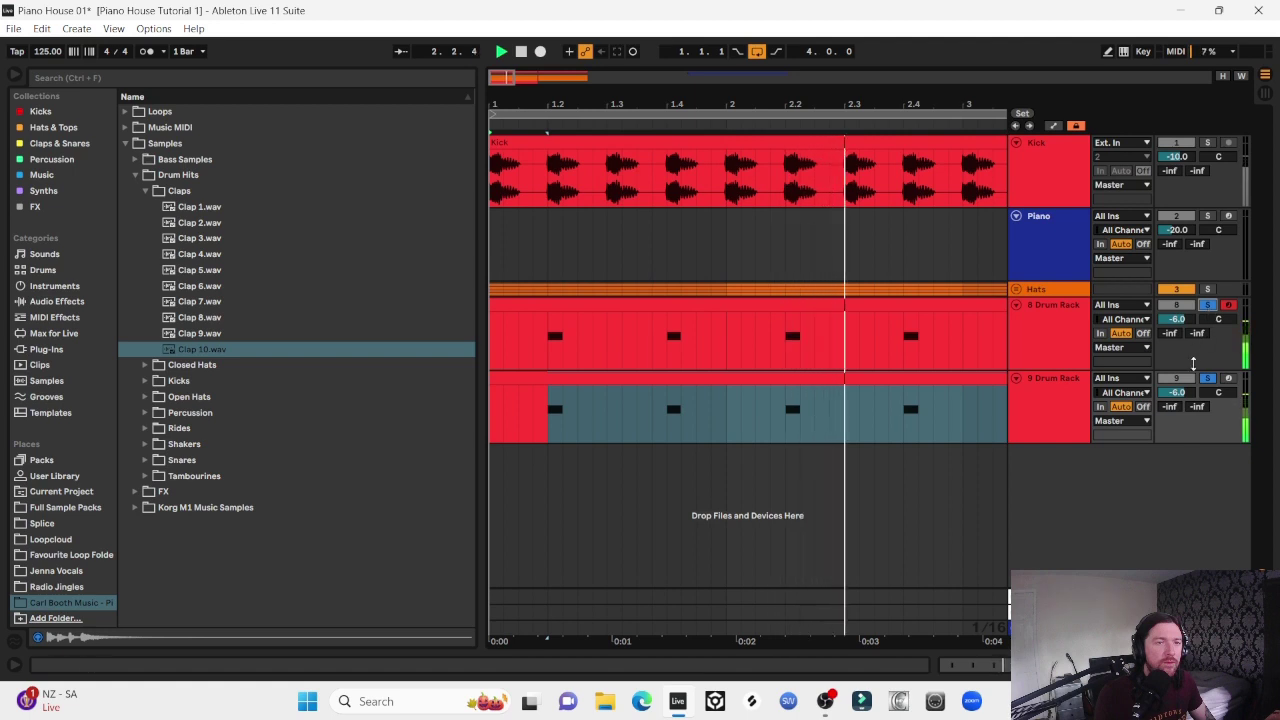
click(1208, 306)
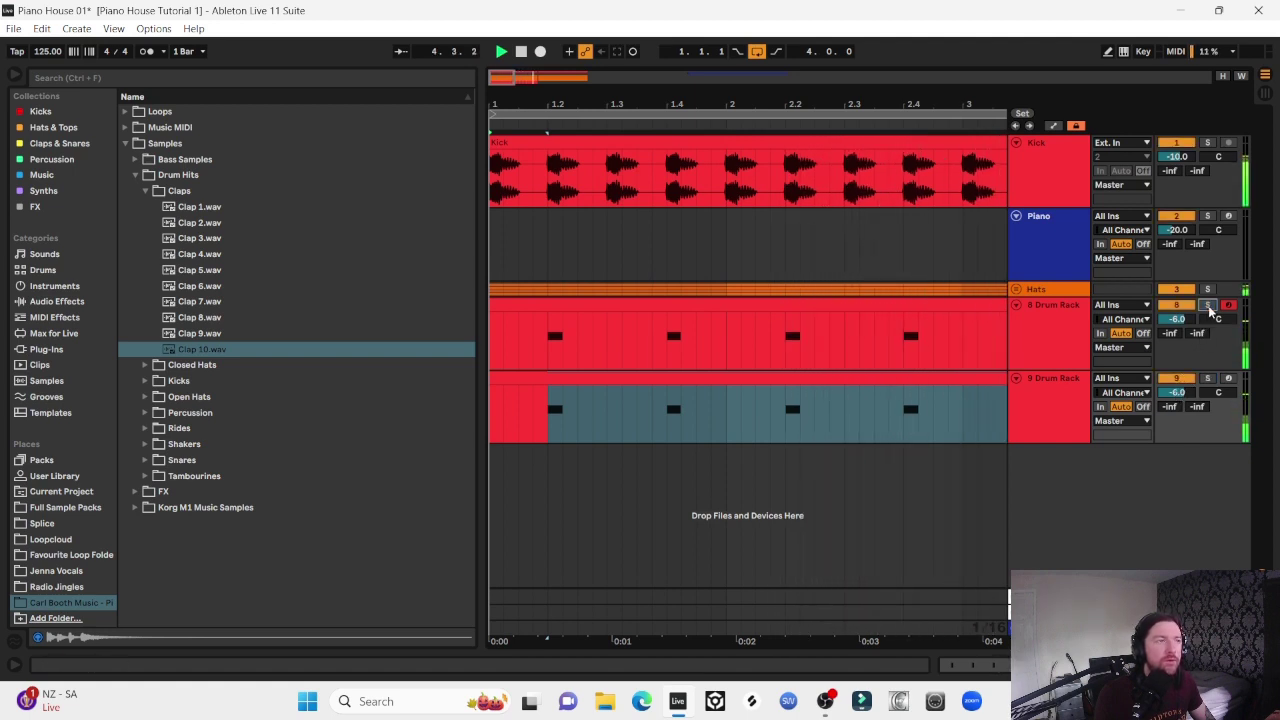
With the kick and first Drum Rack soloed, shorten the Clap 8 sample to about 160 ms with a 39.3 ms fade-out
click(1042, 378)
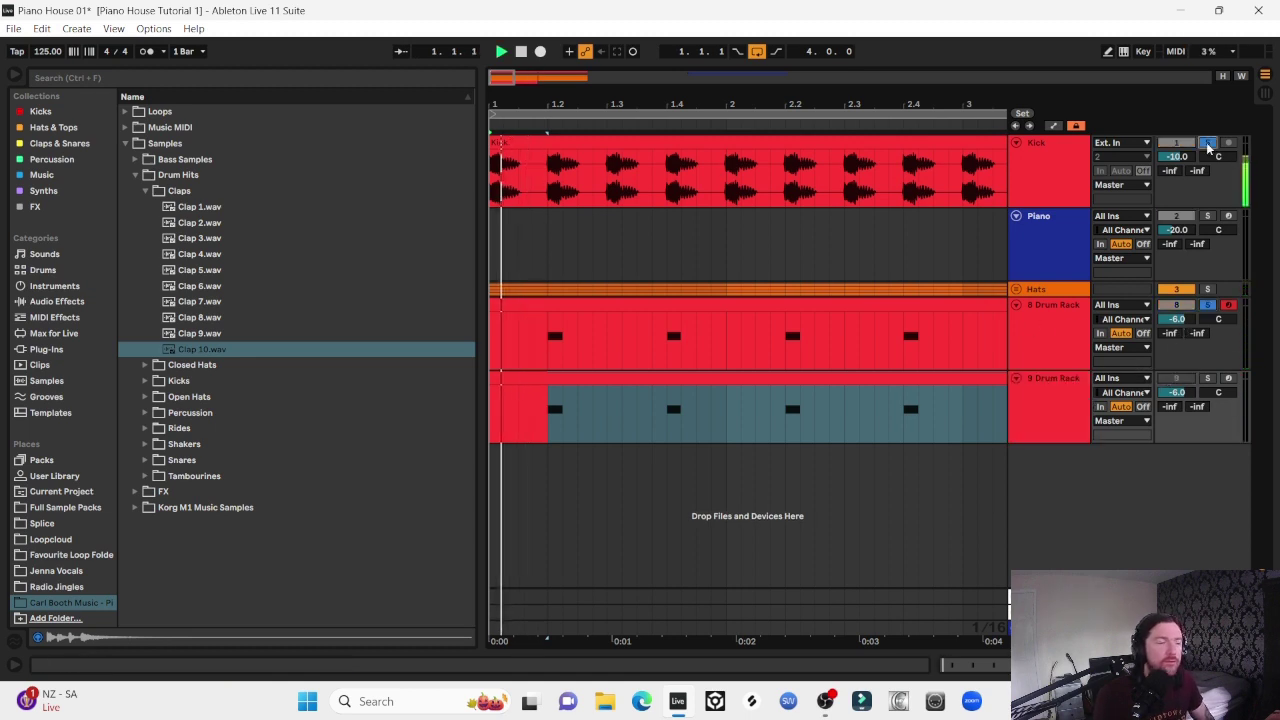
click(1043, 319)
click(820, 302)
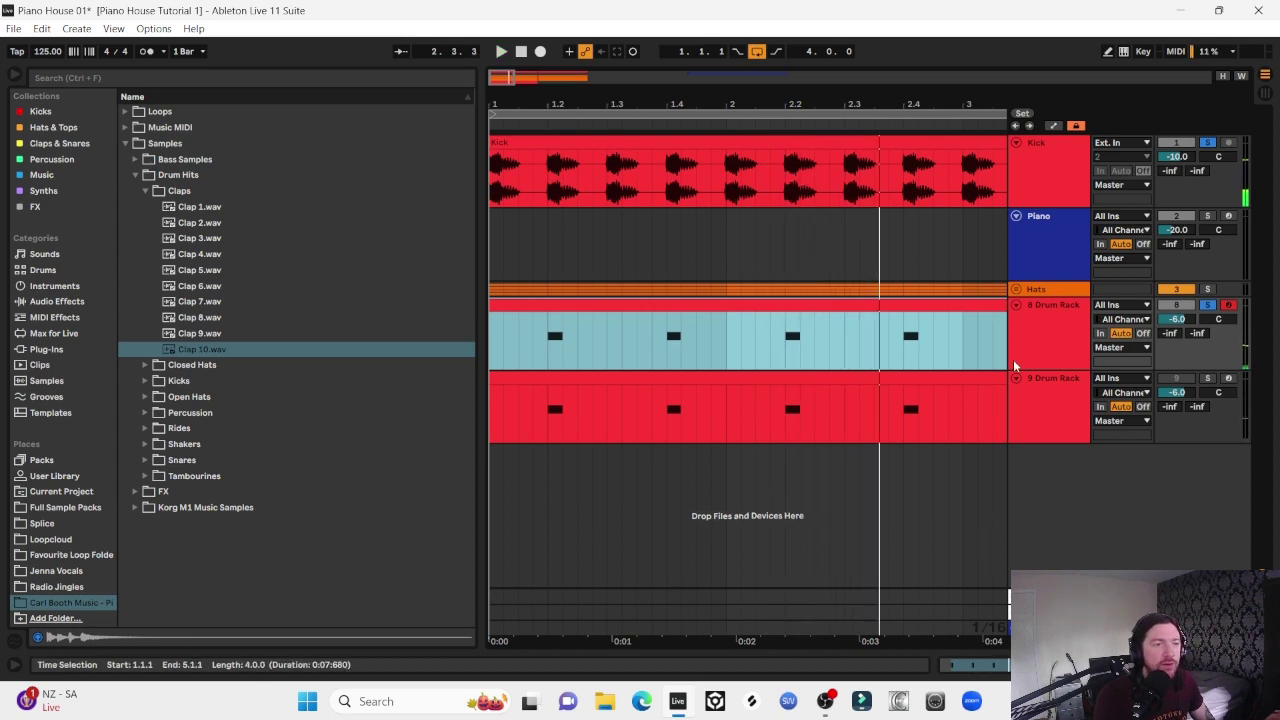
click(1064, 318)
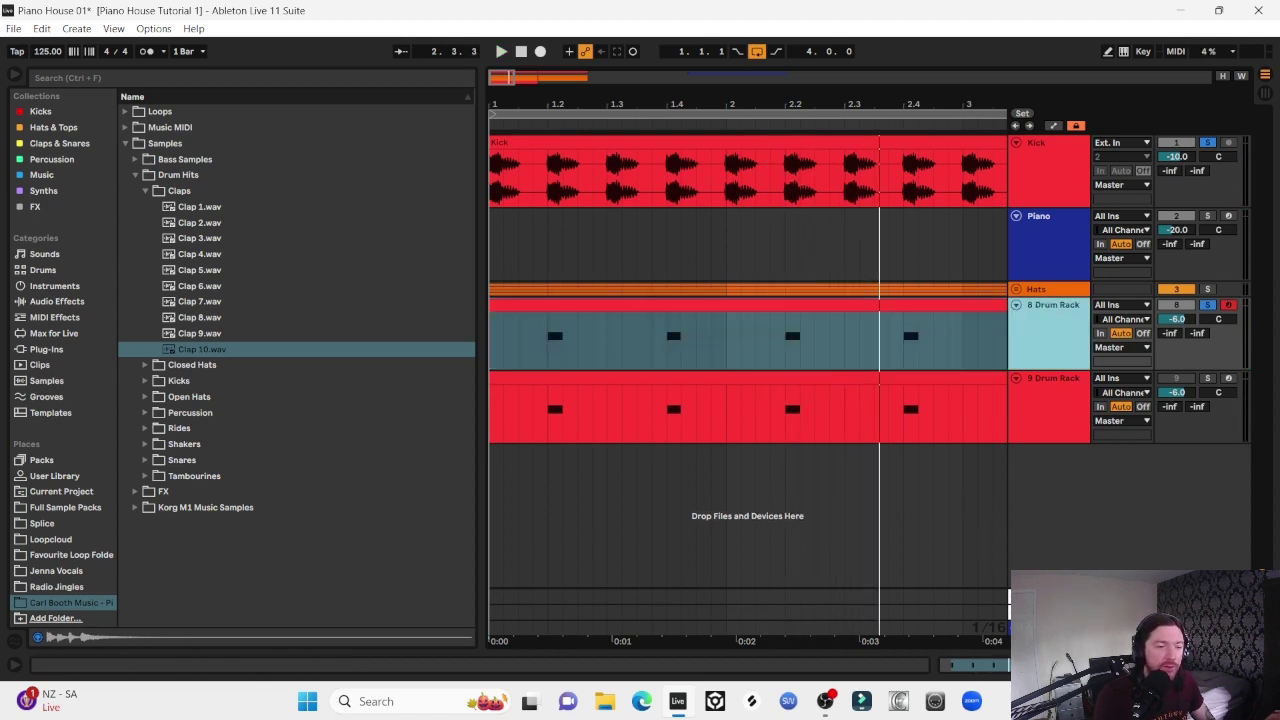
click(1264, 664)
click(660, 303)
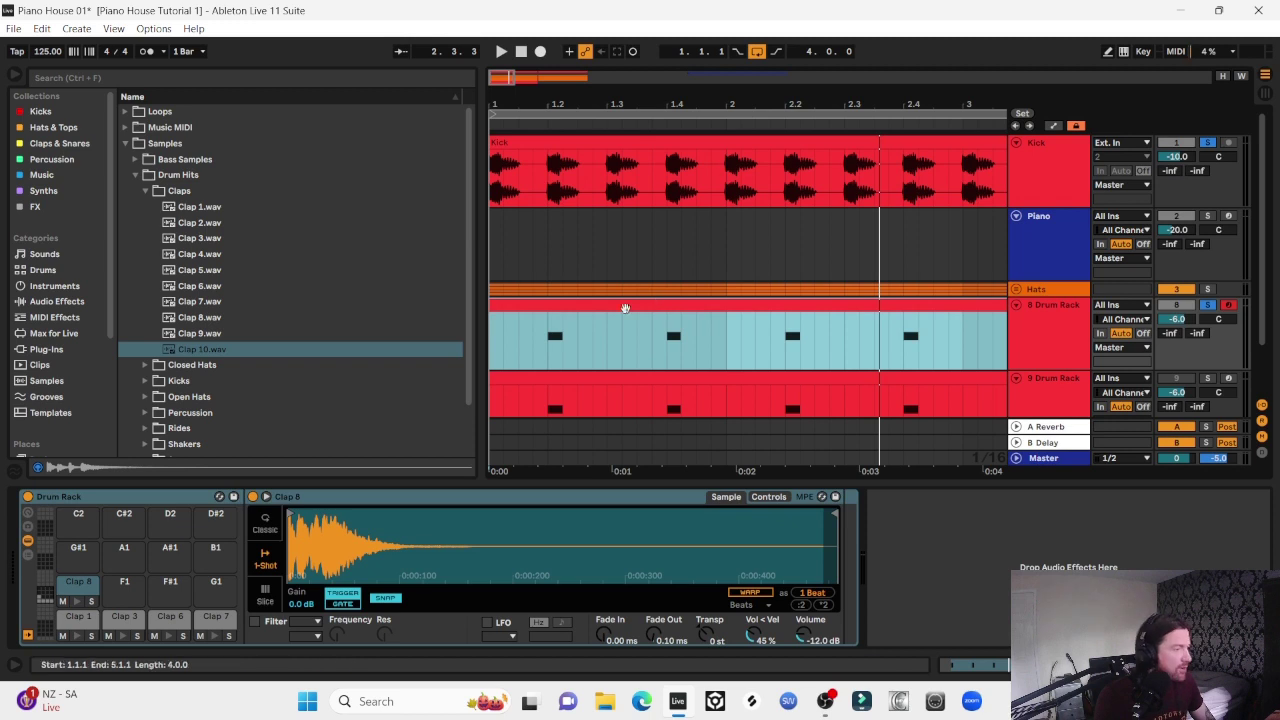
click(1148, 340)
key(space)
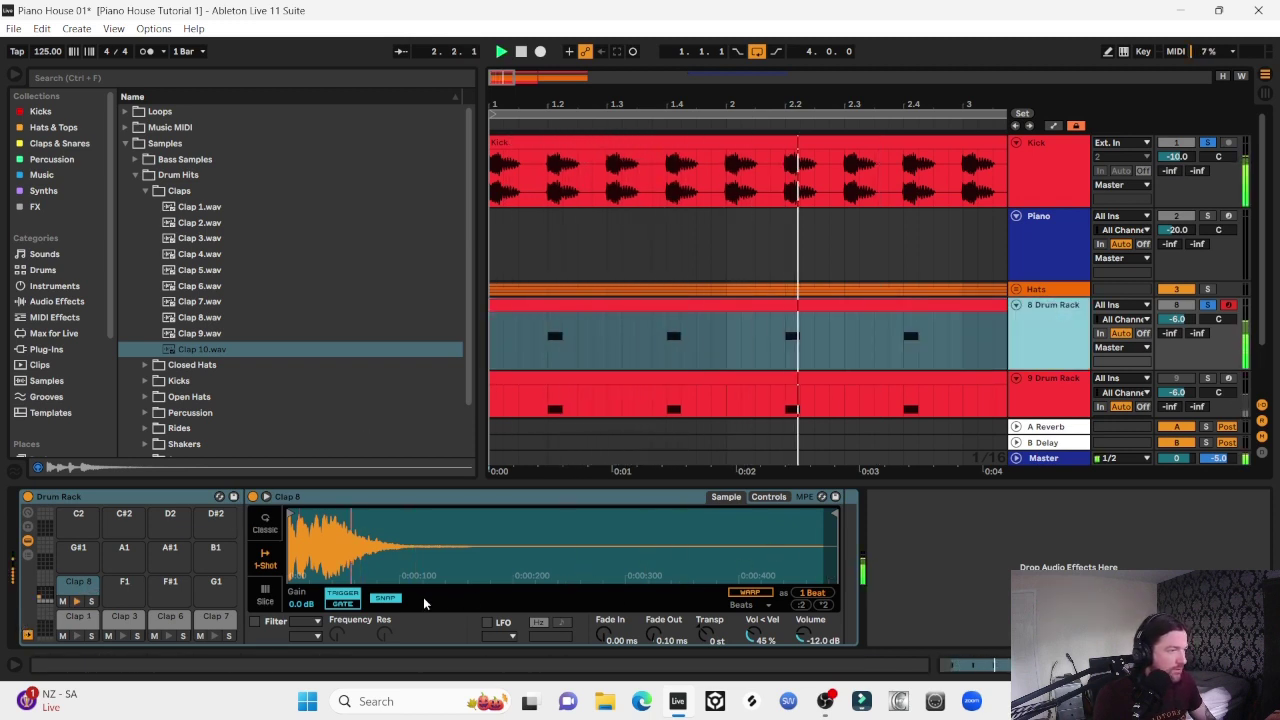
click(387, 598)
drag(837, 510, 531, 510)
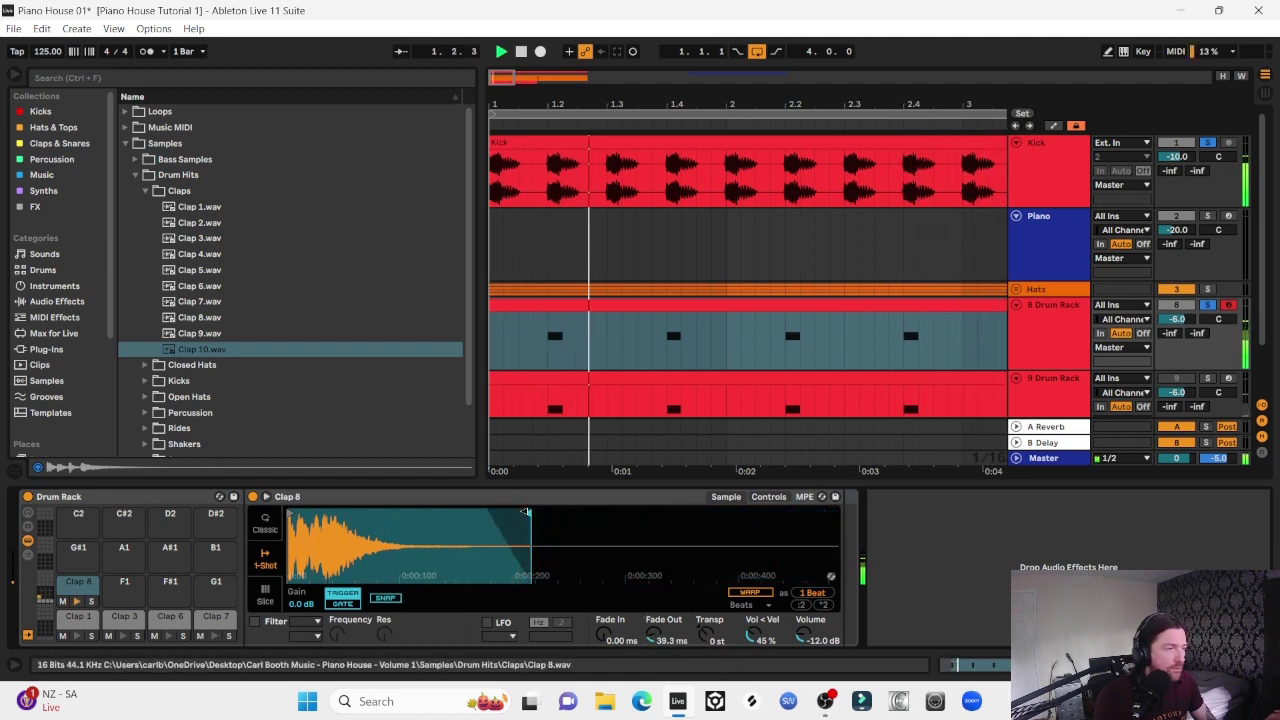
drag(529, 511, 469, 511)
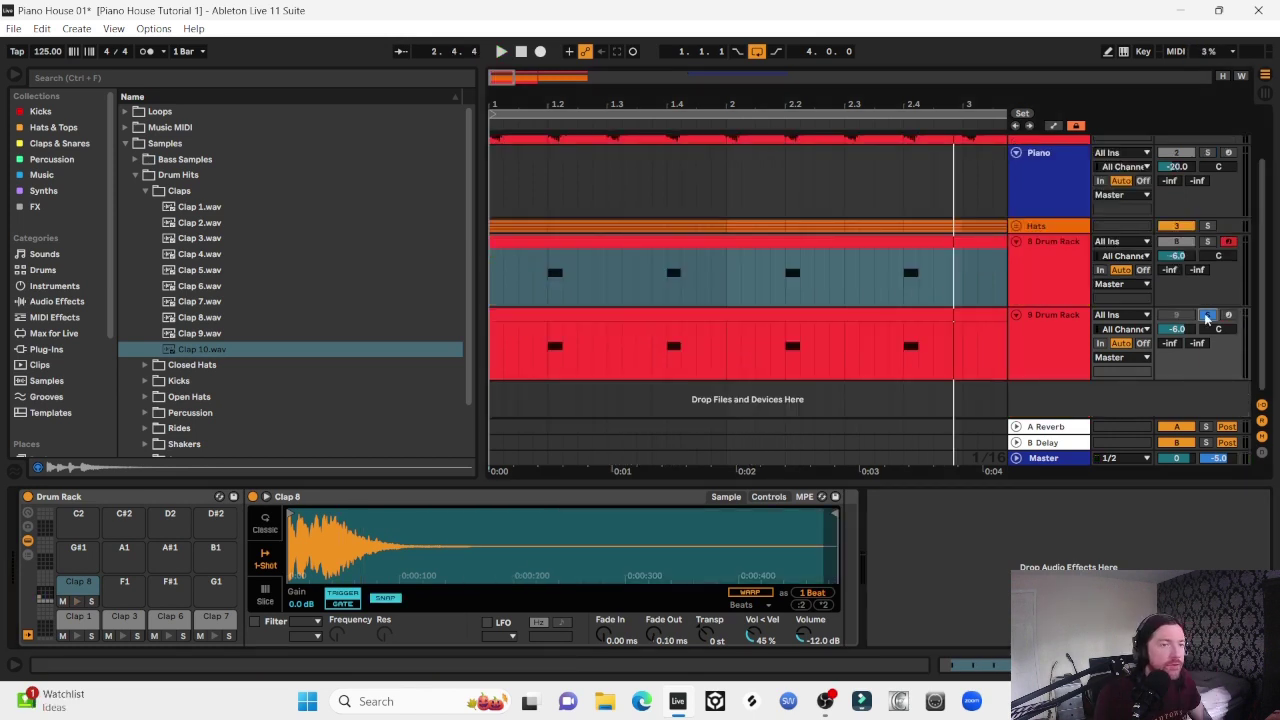
Give Clap 7 in the second Drum Rack a 27.0 ms fade-out and shorten the sample to about 165 ms during playback
key(space)
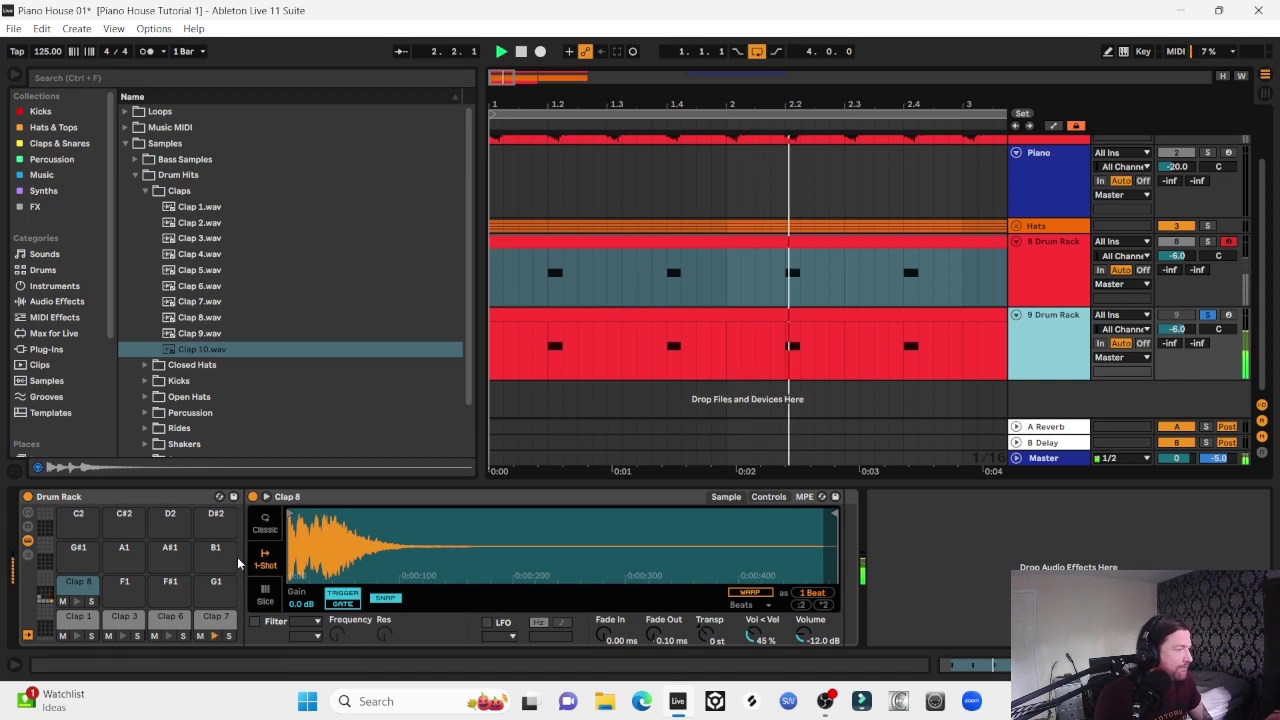
click(216, 616)
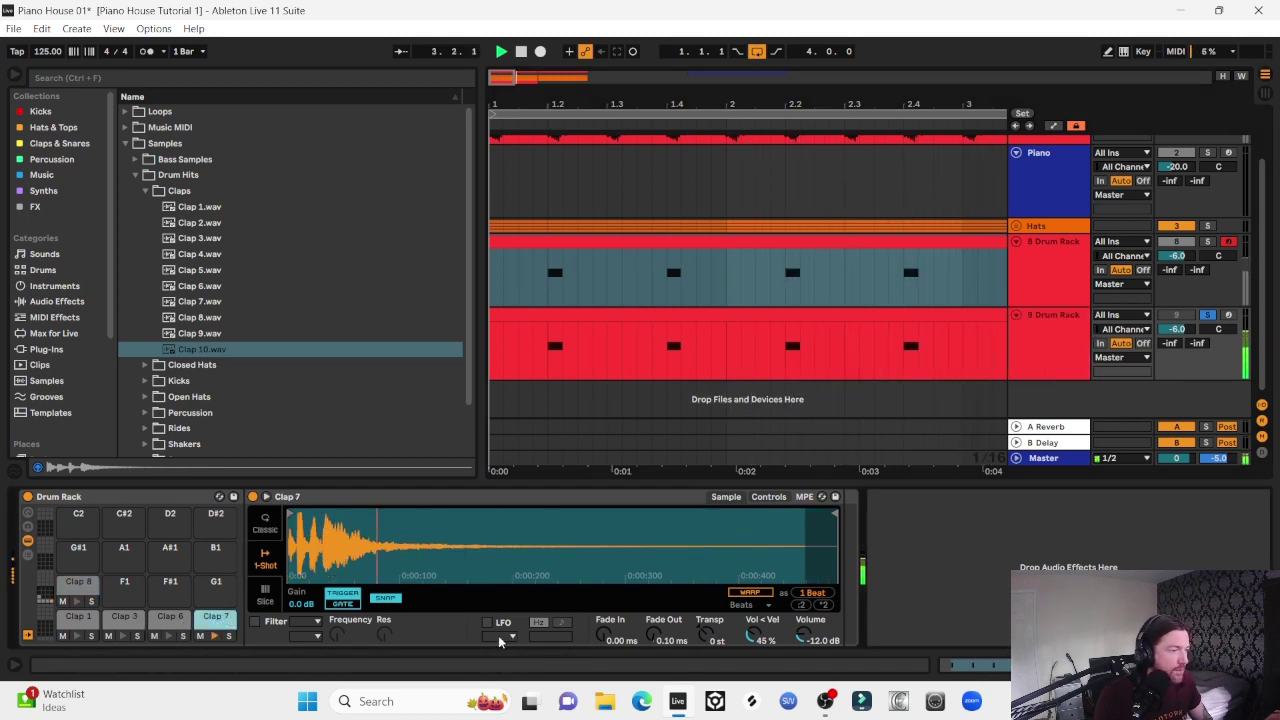
click(387, 601)
mouse_move(655, 635)
mouse_down()
mouse_move(655, 648)
mouse_move(653, 629)
mouse_up()
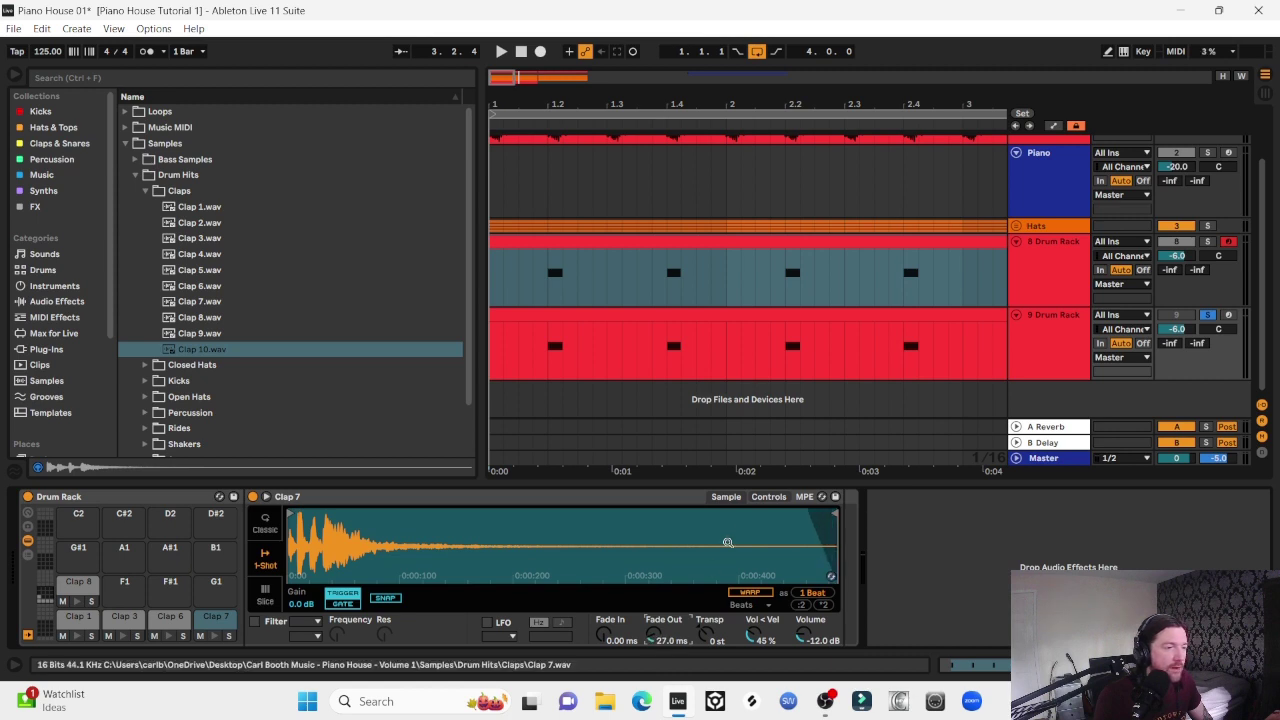
mouse_move(835, 513)
mouse_down()
mouse_move(360, 518)
mouse_move(563, 534)
mouse_move(640, 520)
mouse_move(455, 517)
mouse_up()
key(space)
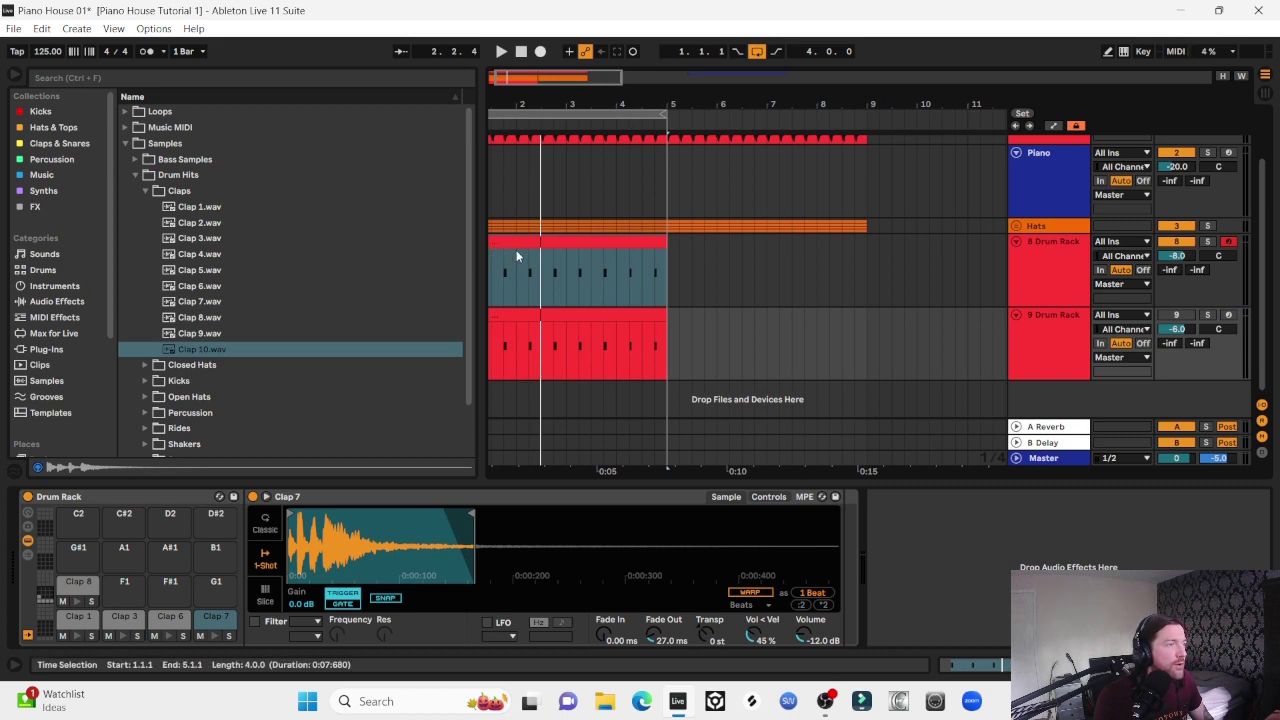
Add EQ Eight to the first Drum Rack track and set band 1 to a gentler low cut at 250 Hz while soloed
click(517, 247)
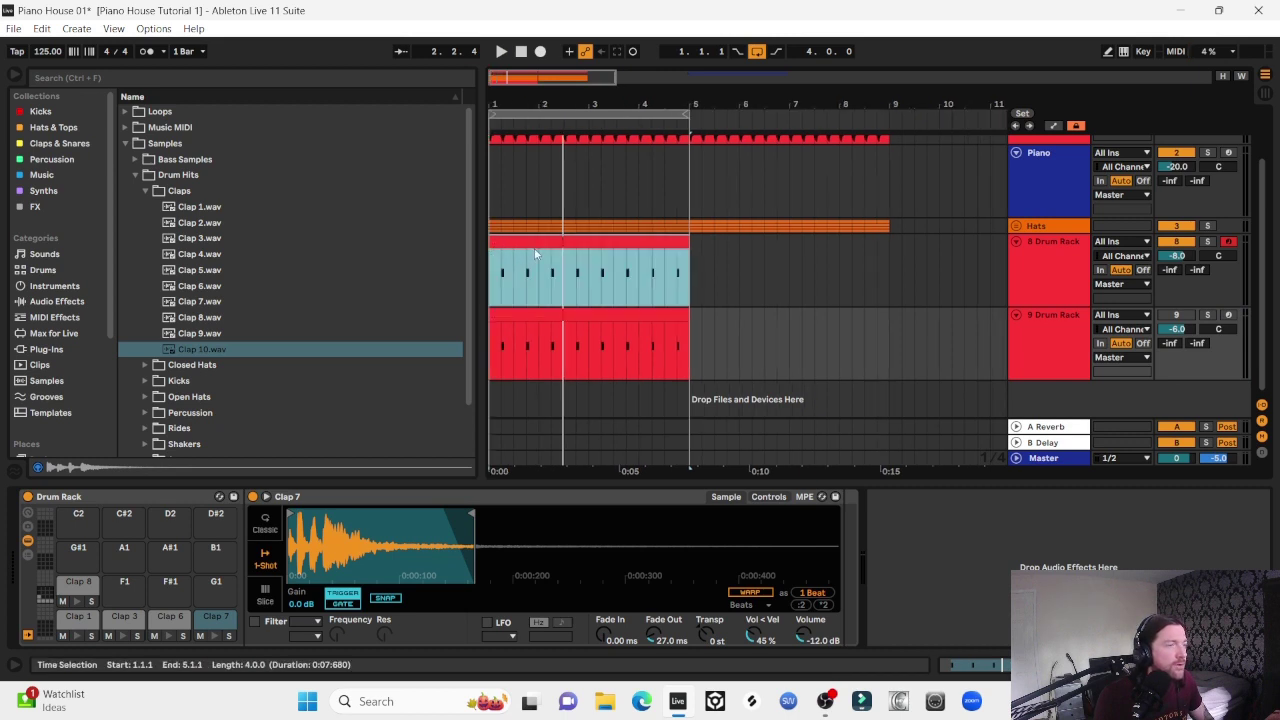
click(54, 286)
click(55, 301)
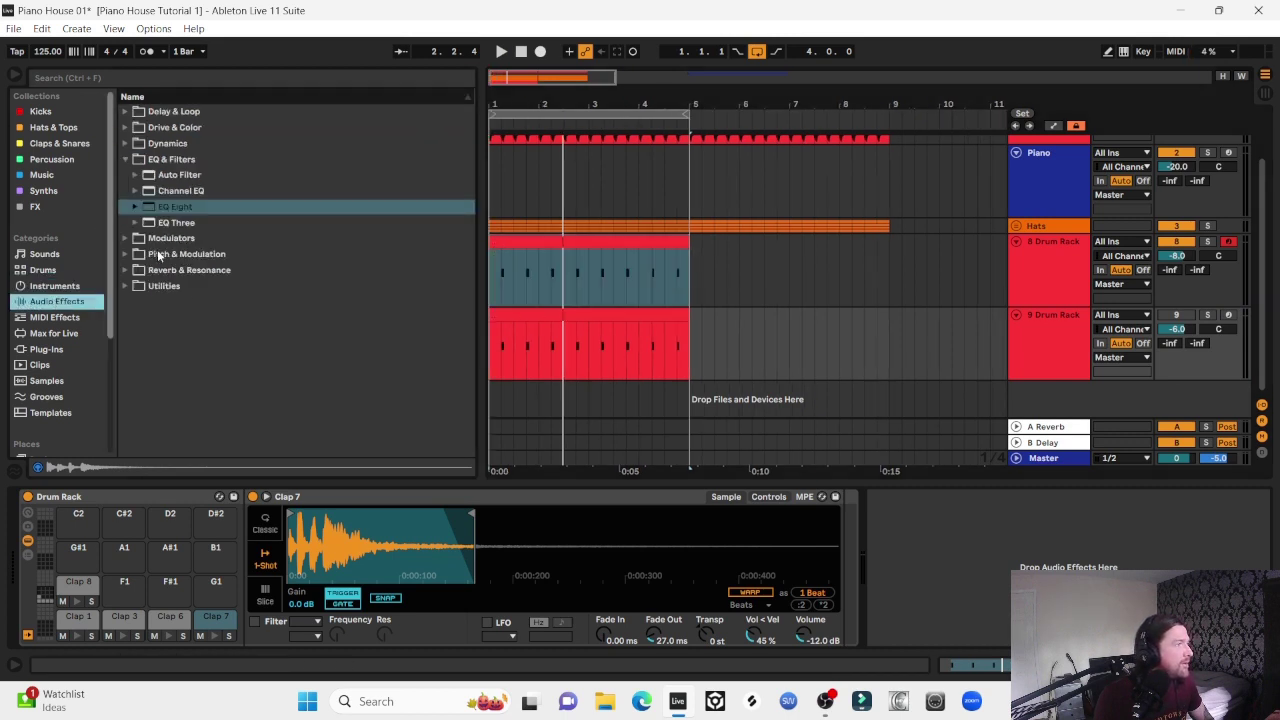
drag(175, 206, 900, 600)
key(space)
click(1207, 241)
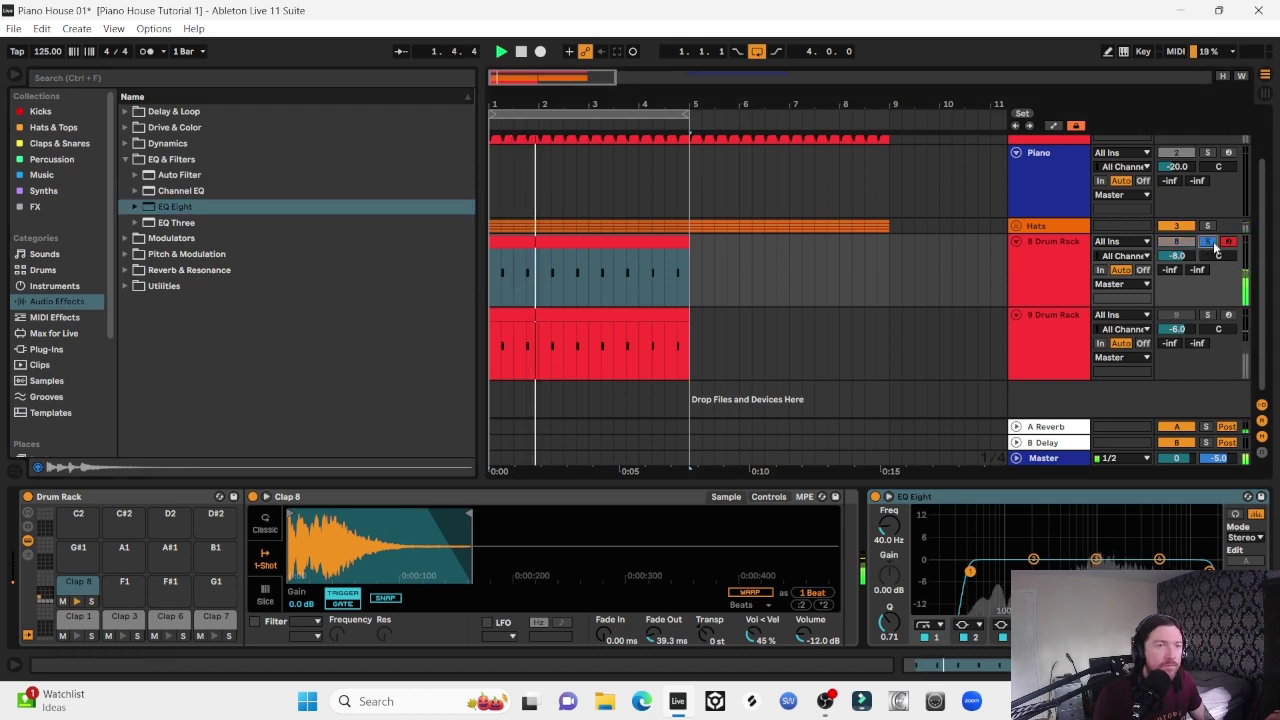
click(929, 624)
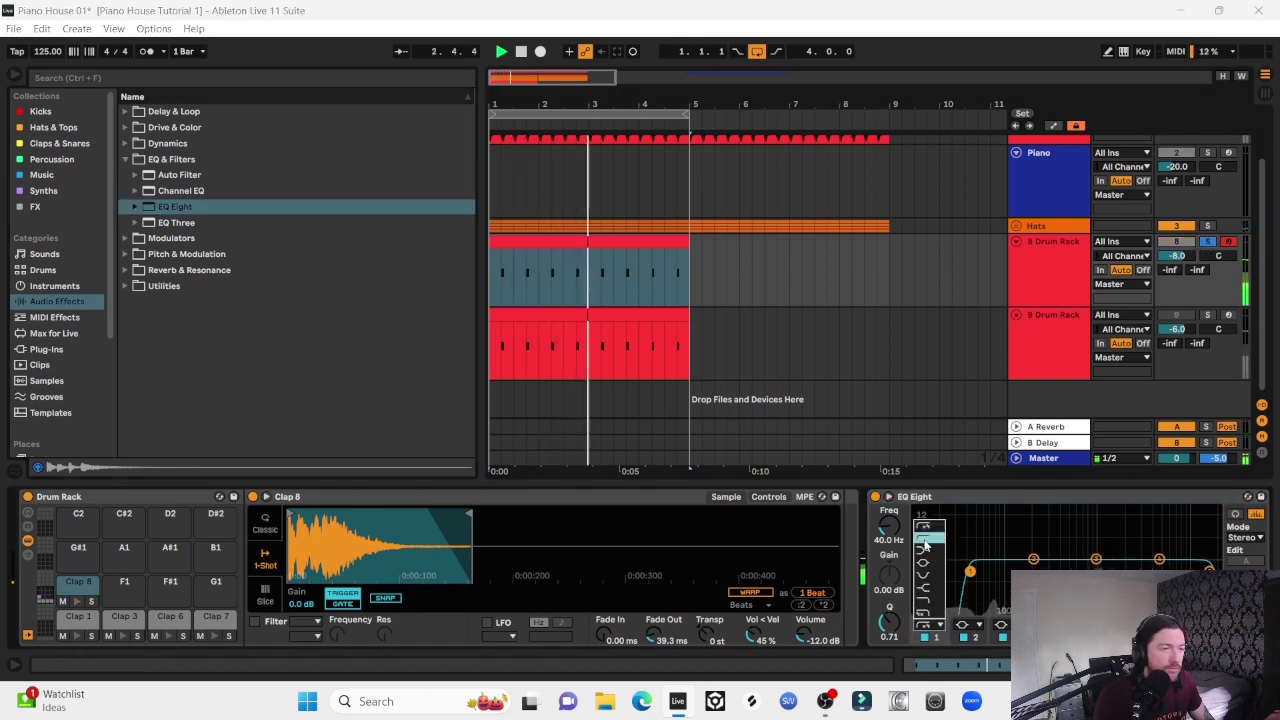
click(933, 552)
drag(970, 571, 1041, 571)
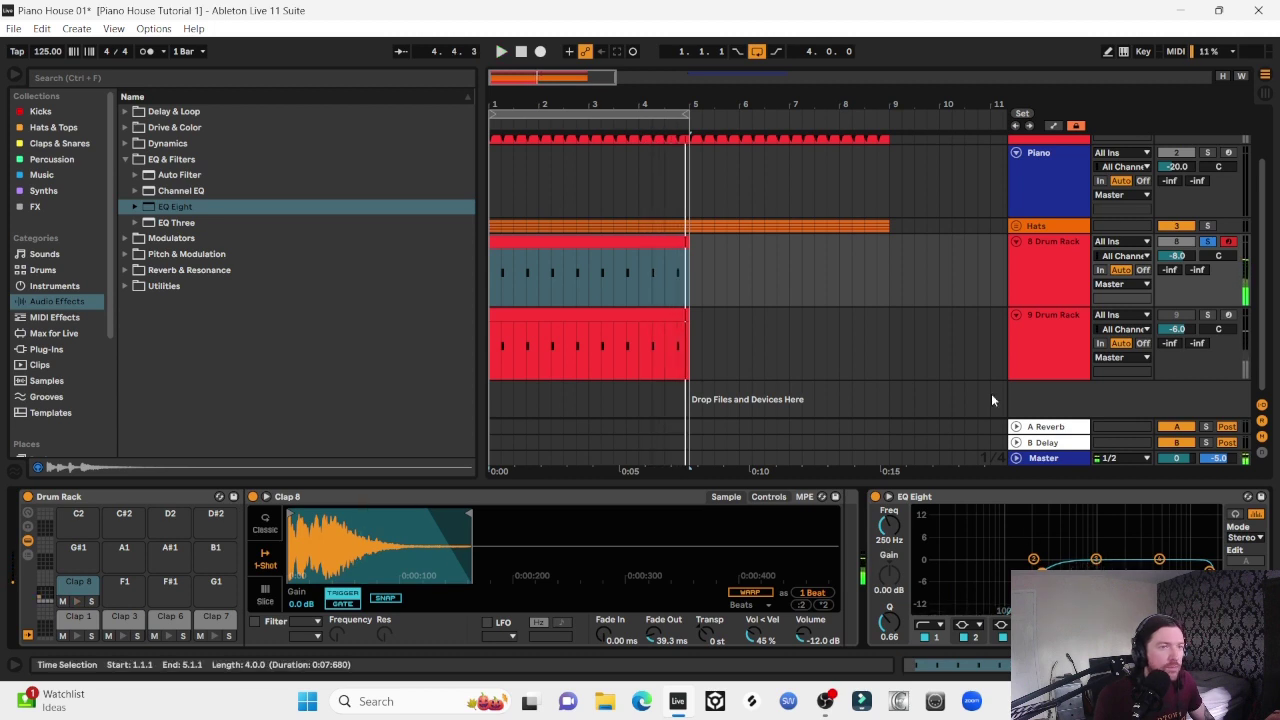
Copy the EQ Eight from the first Drum Rack track onto the second Drum Rack track
click(988, 497)
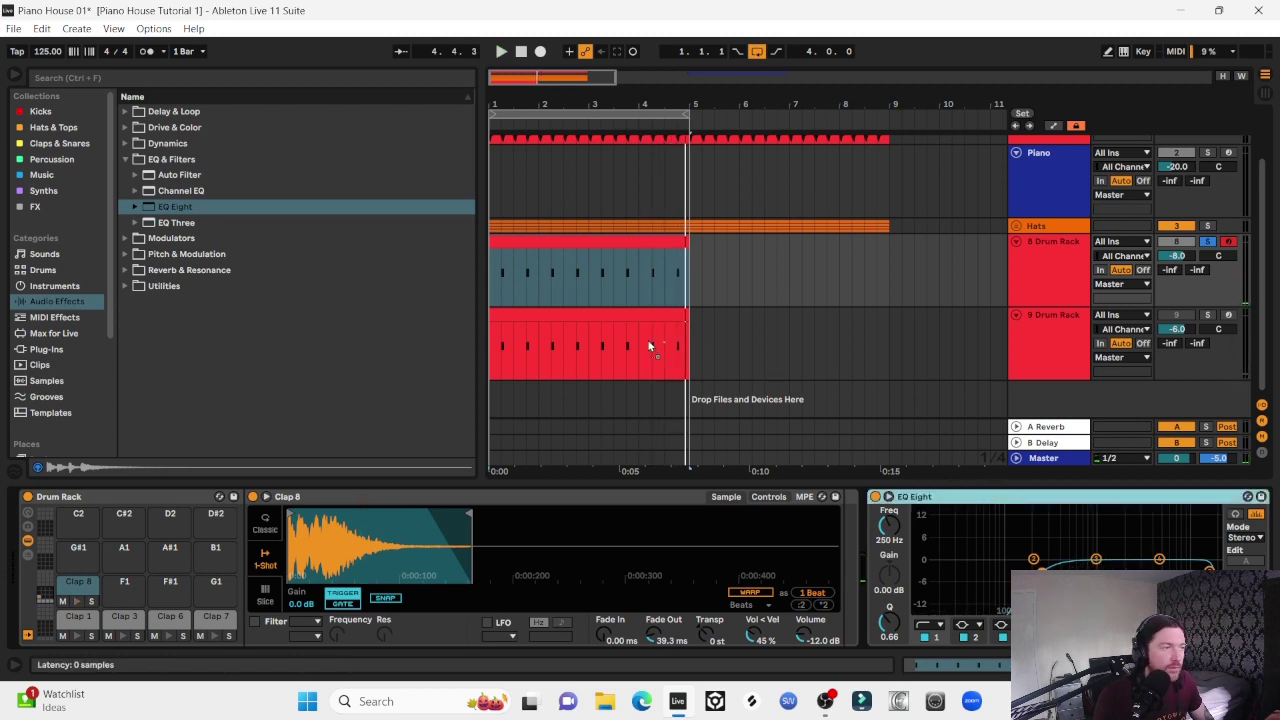
click(571, 337)
key(space)
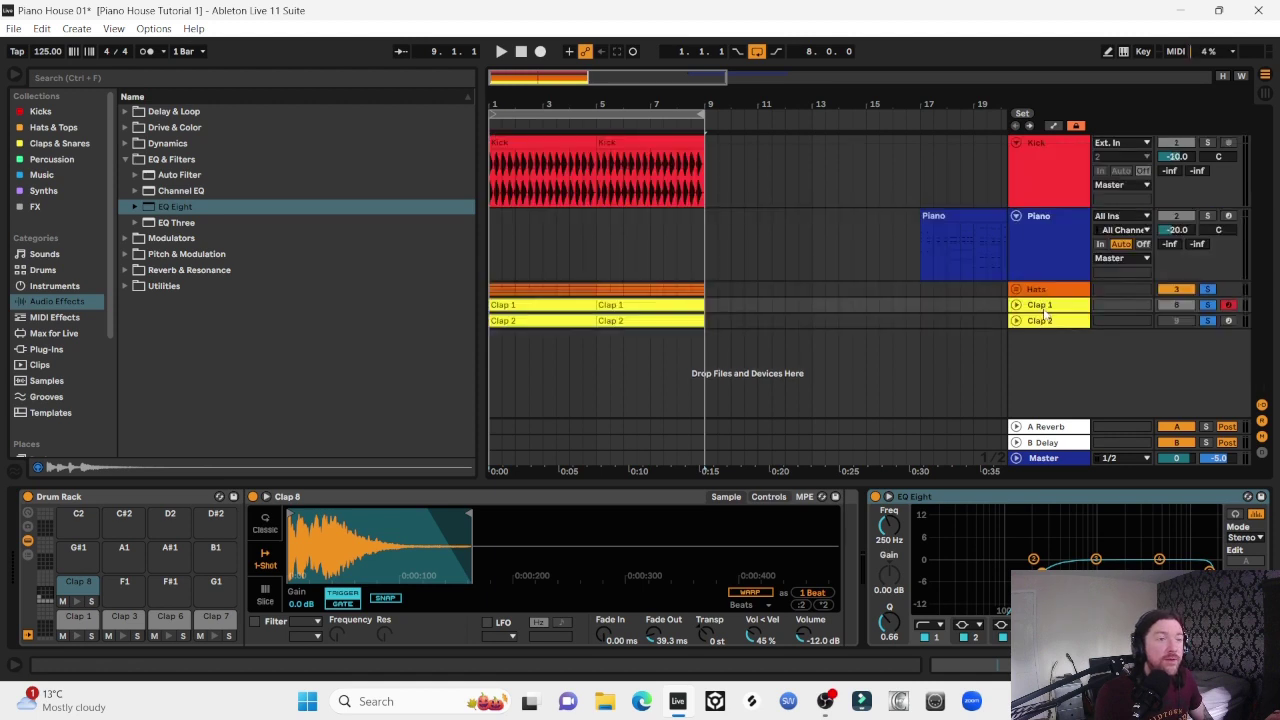
Group the Clap 1 and Clap 2 tracks and set the group's A Reverb send to -12 dB while listening
shift+click(1045, 321)
right_click(1045, 322)
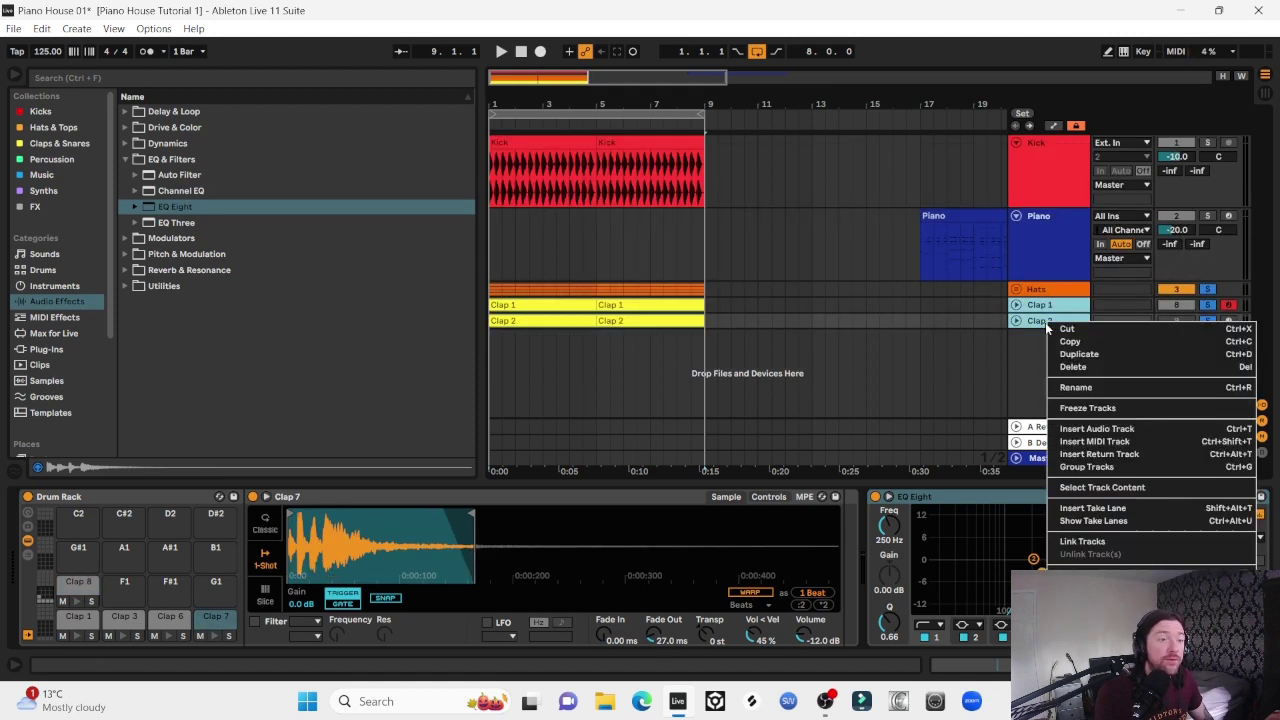
click(1168, 338)
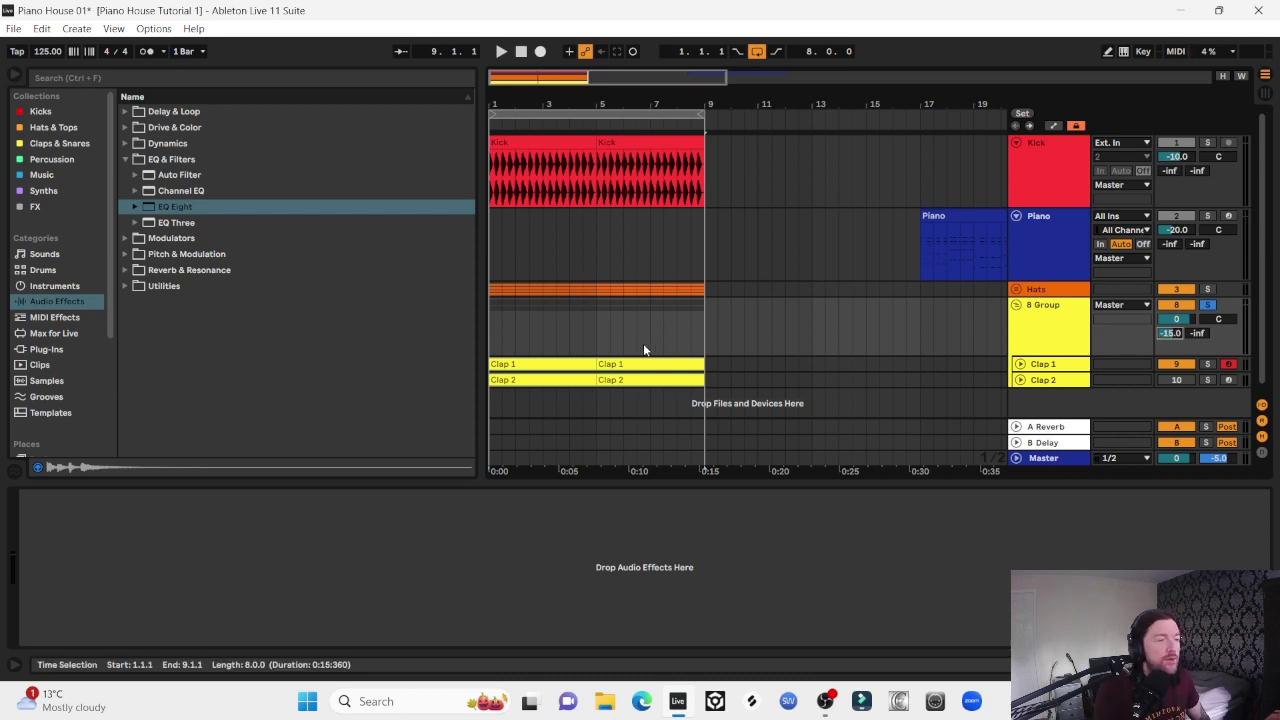
click(503, 364)
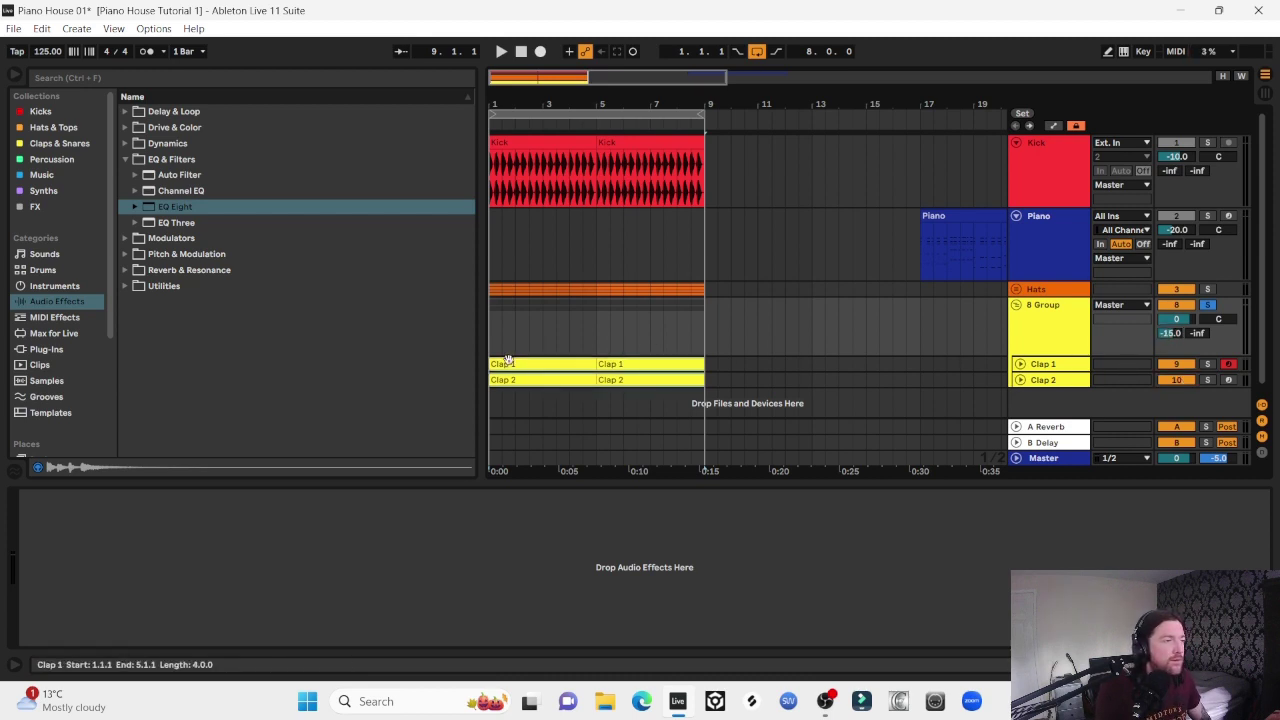
key(space)
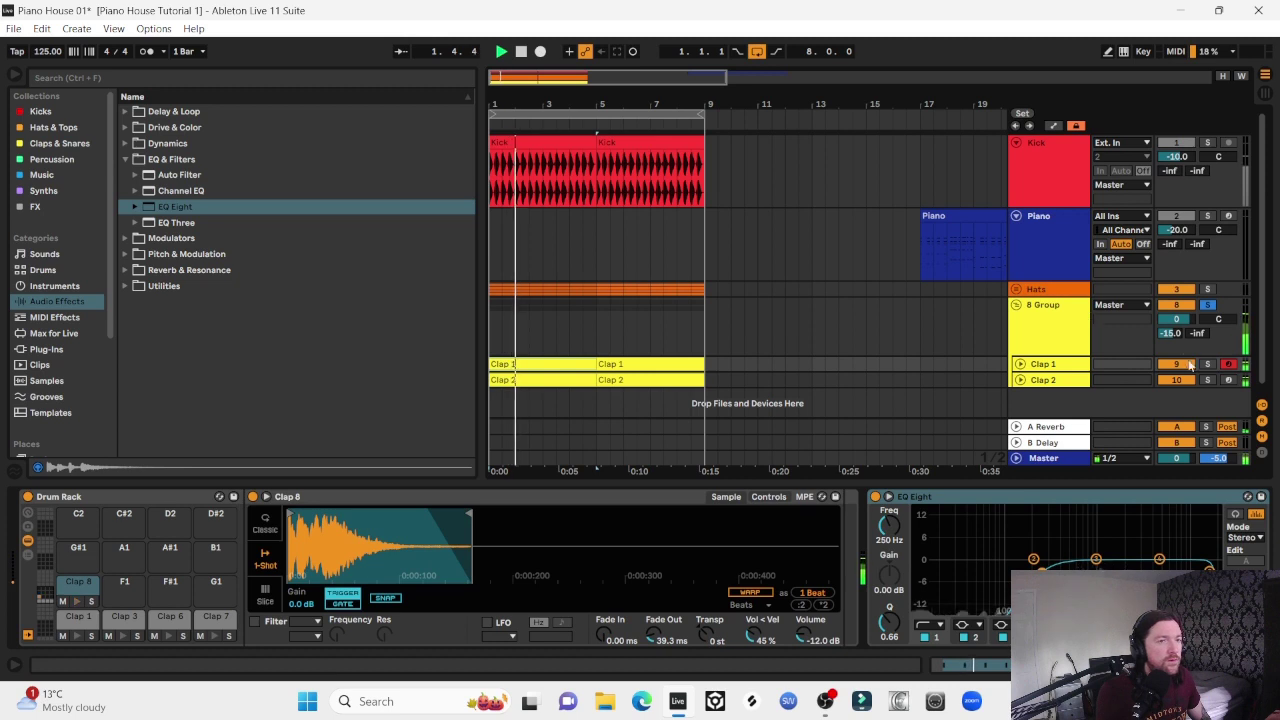
text(-10)
key(Return)
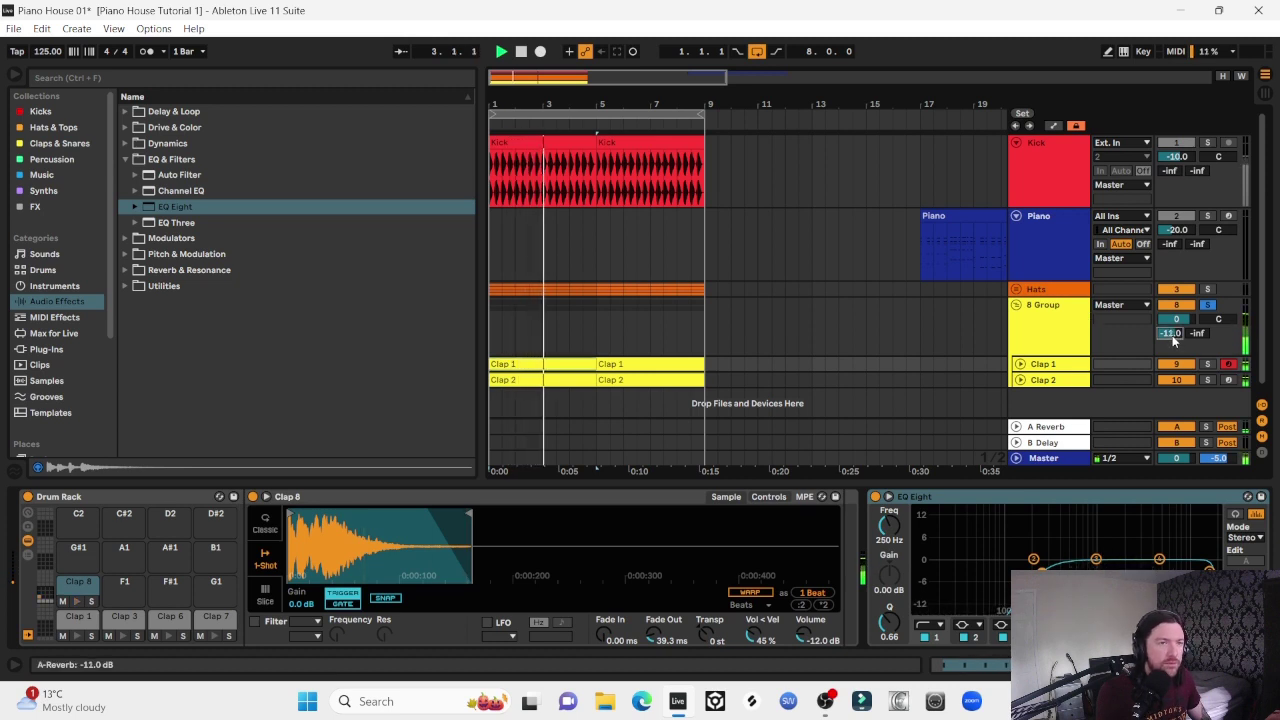
text(-12)
key(Return)
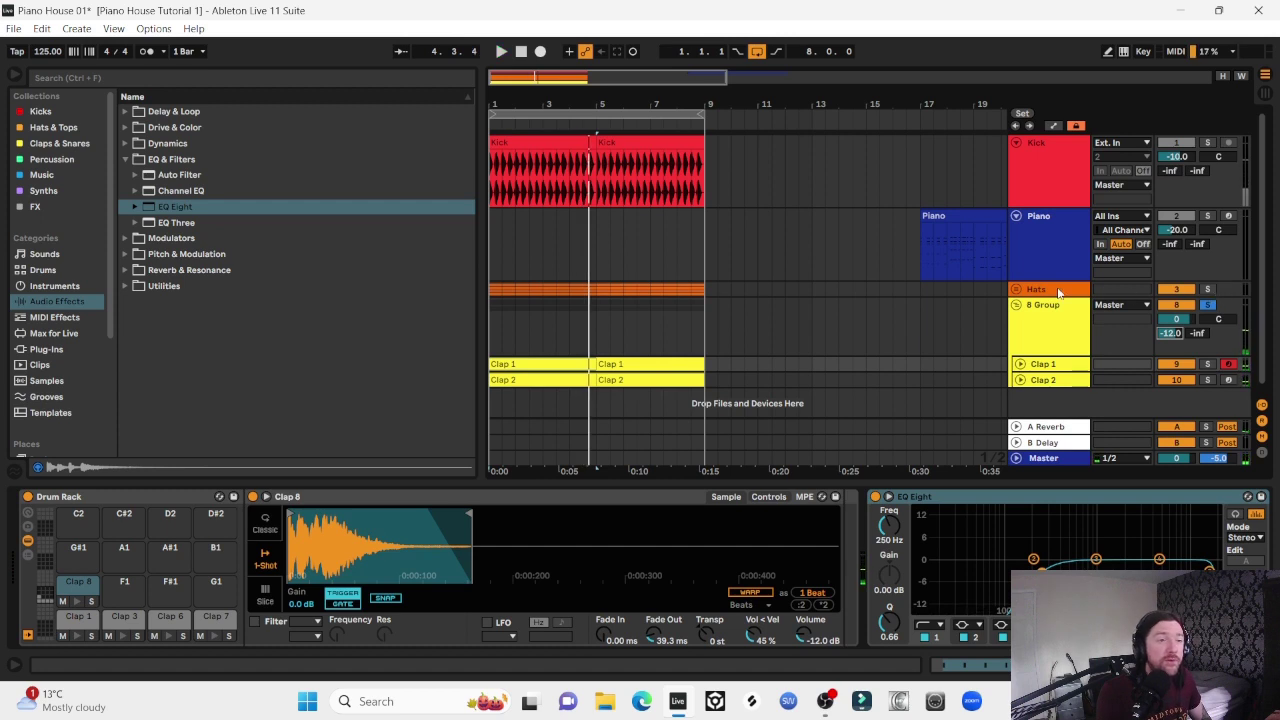
Check the Hats group's reverb send and the Reverb device settings on the A Reverb return
click(1017, 290)
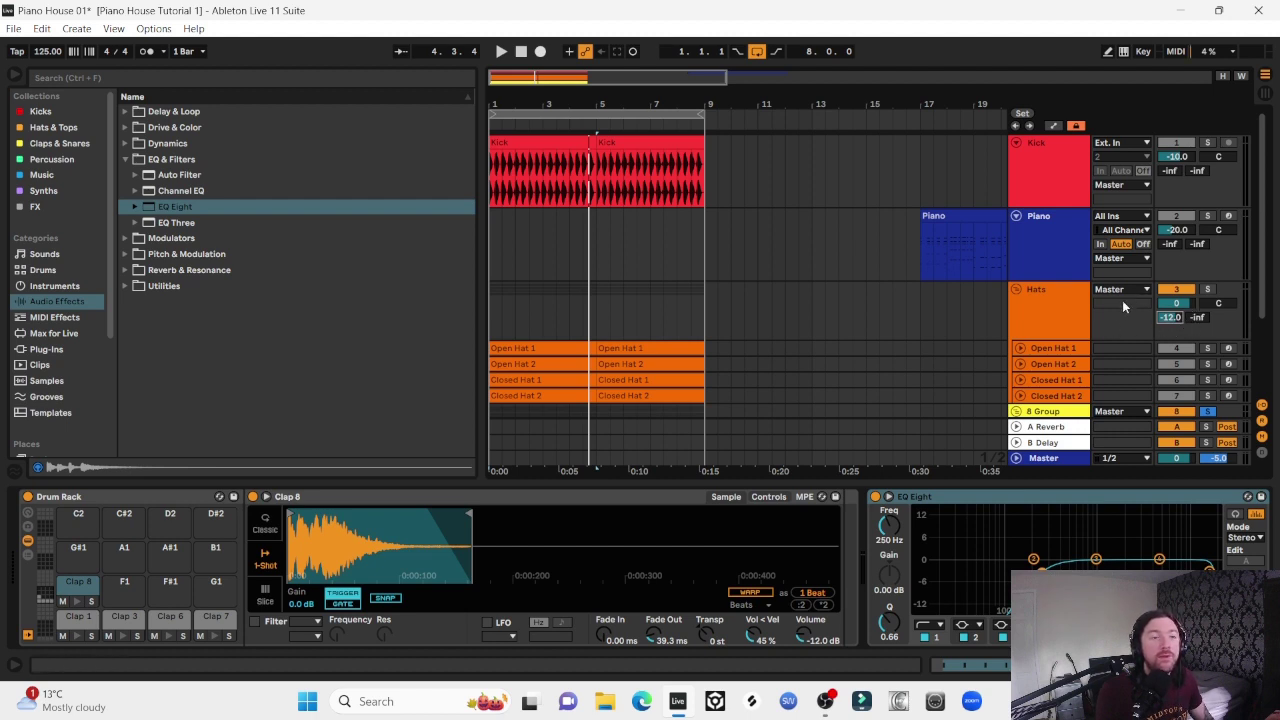
click(1017, 427)
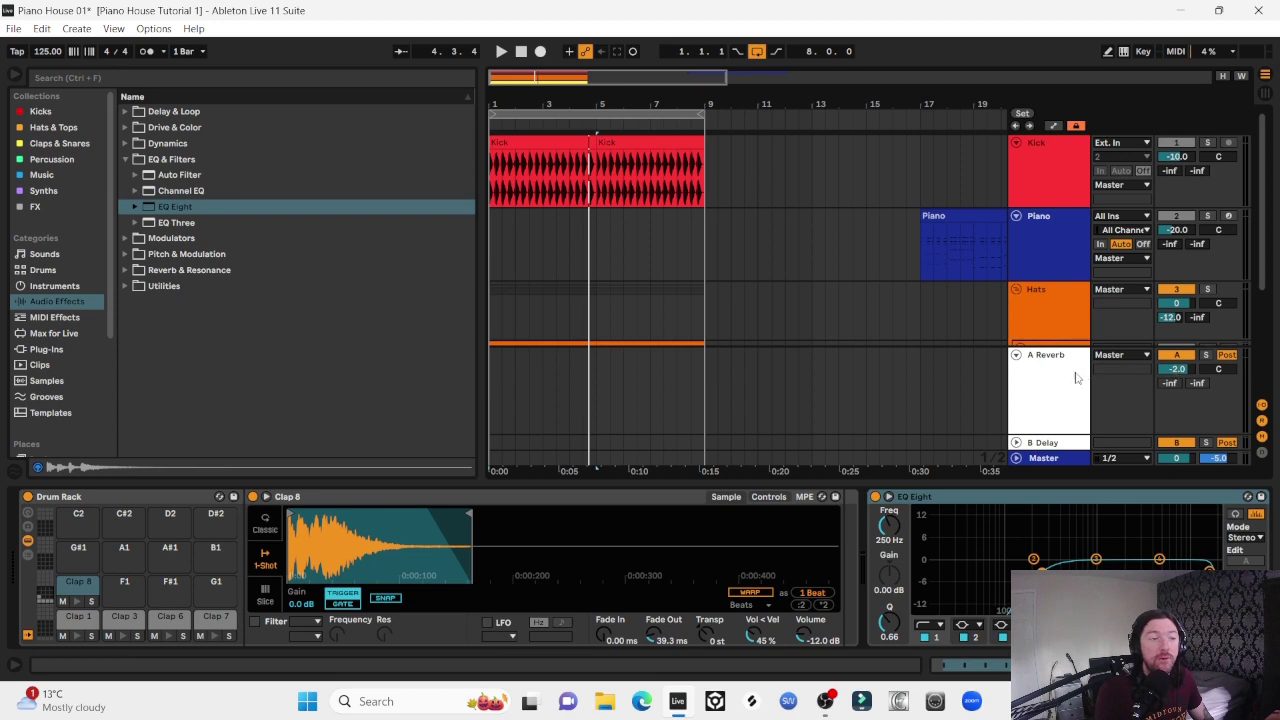
click(1031, 363)
click(1016, 355)
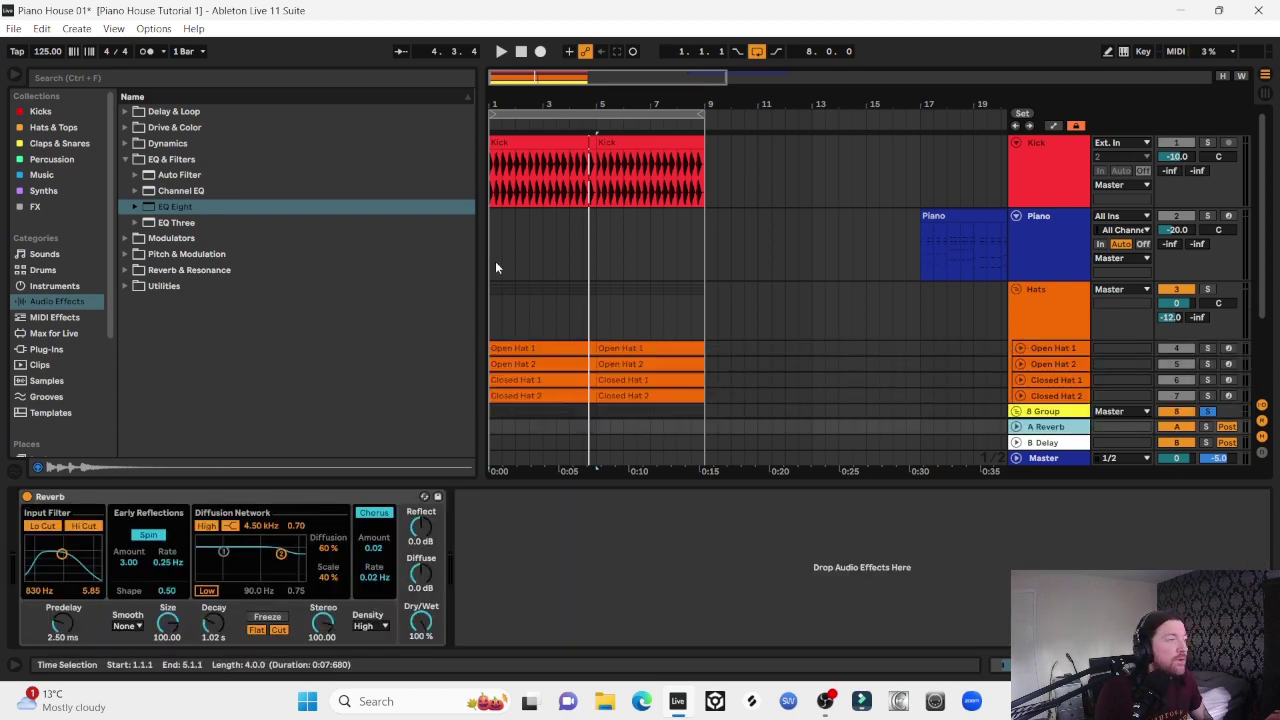
Audition the Hats and Claps groups soloed together from the start, fold both groups, and bring in the kick
click(495, 267)
key(plus)
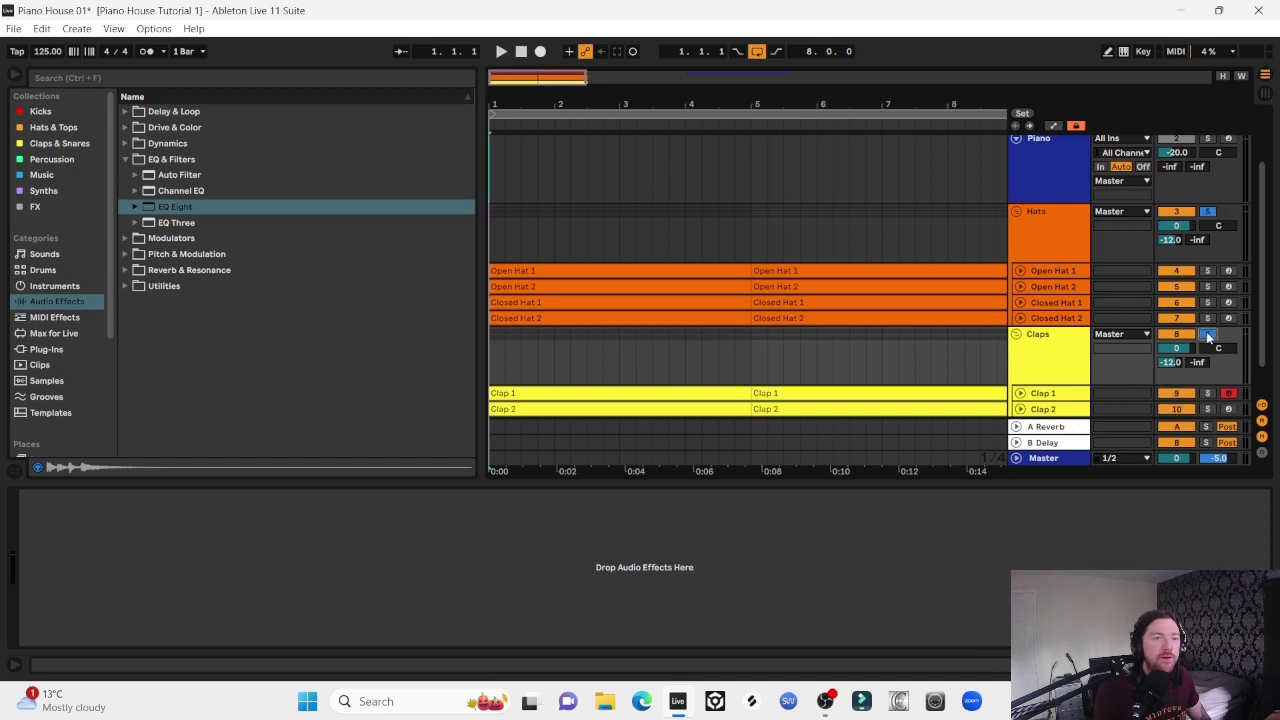
key(space)
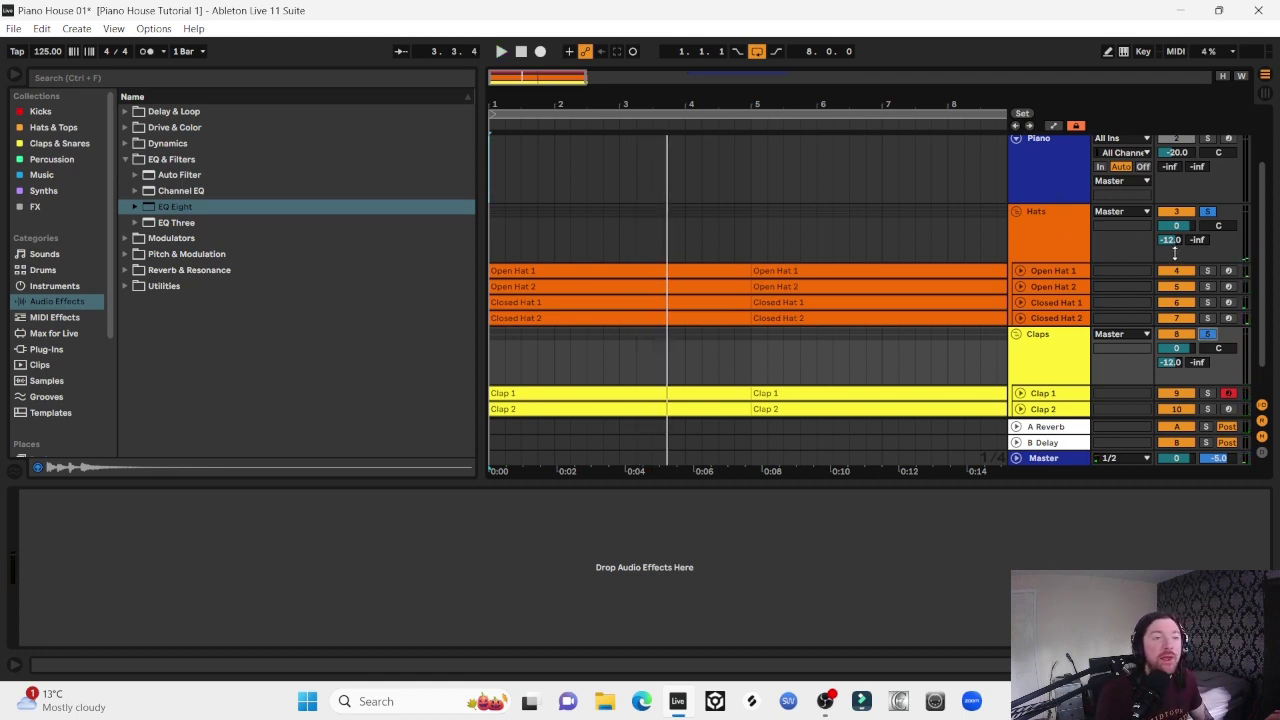
alt+click(1016, 211)
key(space)
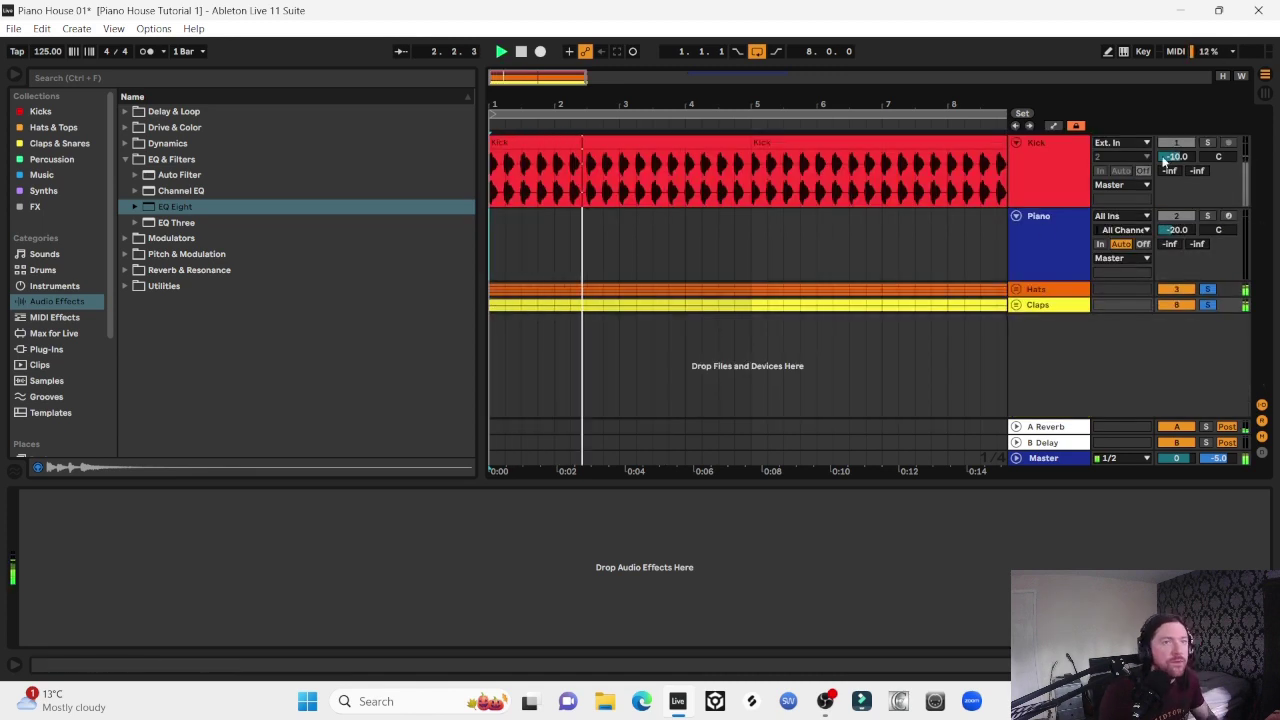
click(1208, 144)
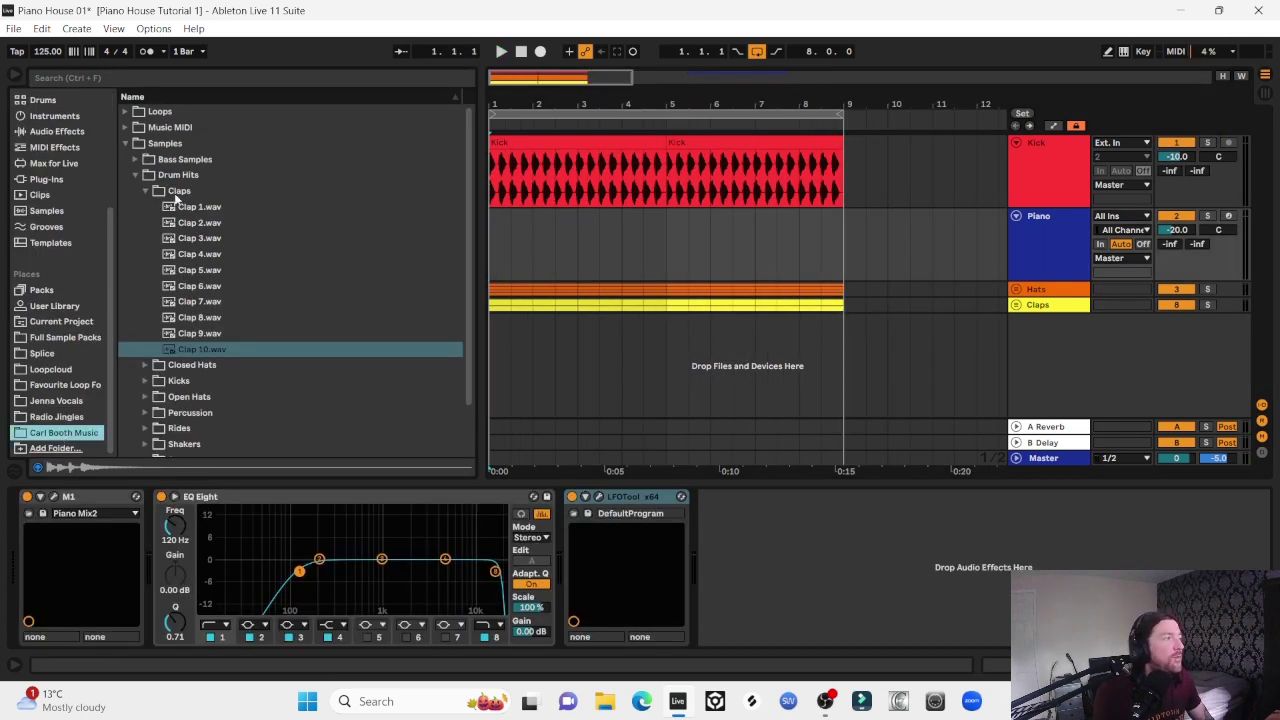
Find the Shakers - 123 BPM loops in the sample pack and preview Shaker 1 with the beat playing
click(147, 192)
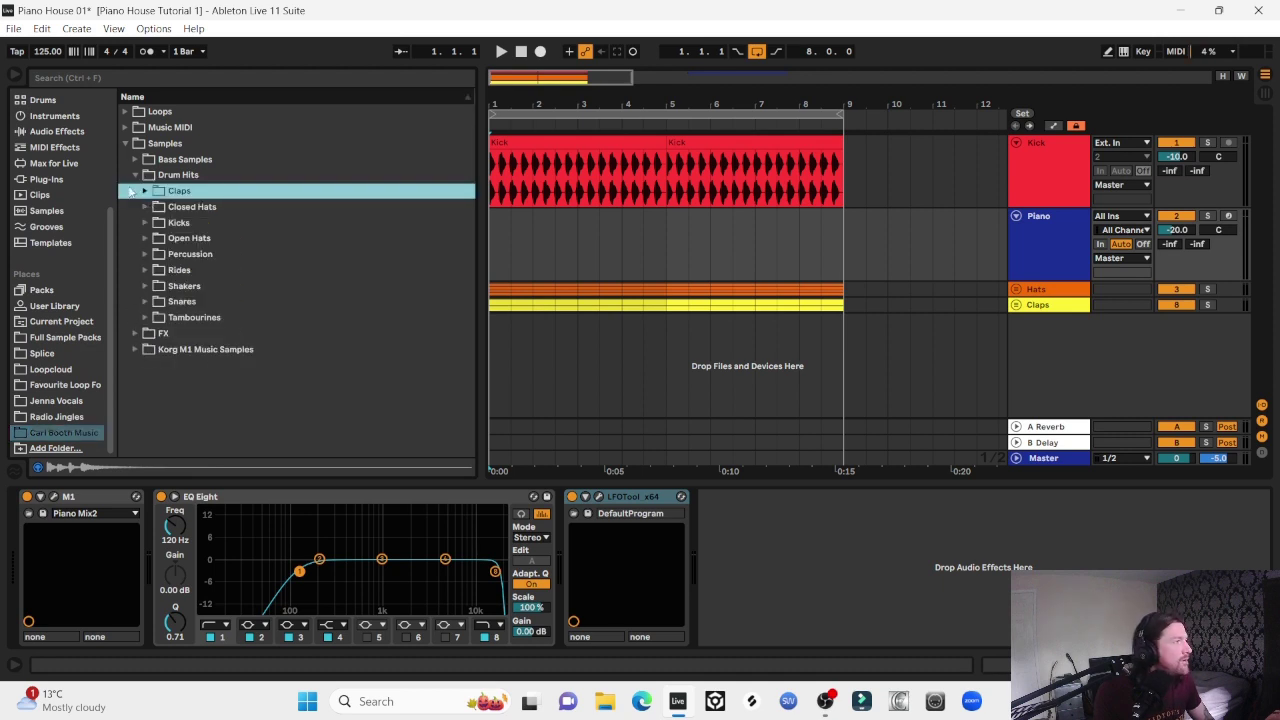
click(126, 111)
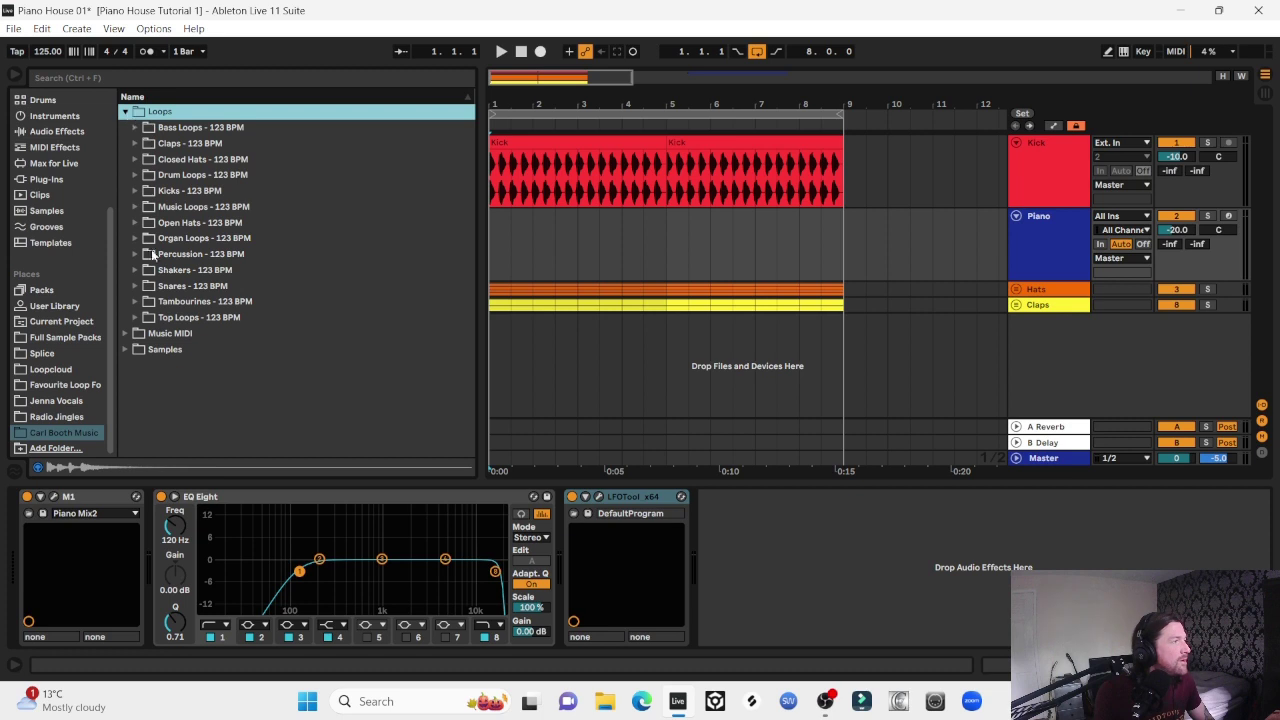
click(135, 269)
click(196, 286)
key(space)
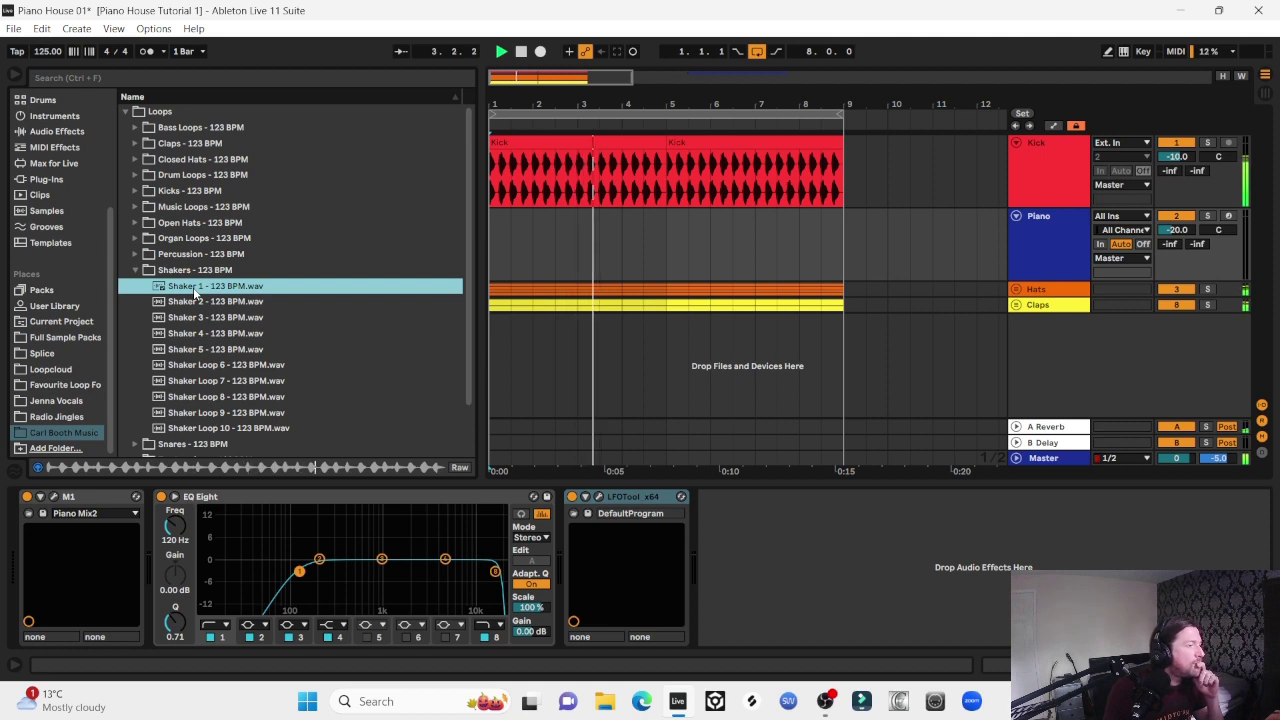
Preview Shaker 2 to Shaker 5 against the beat and place Shaker 5 on a new audio track at bar 1
key(Down)
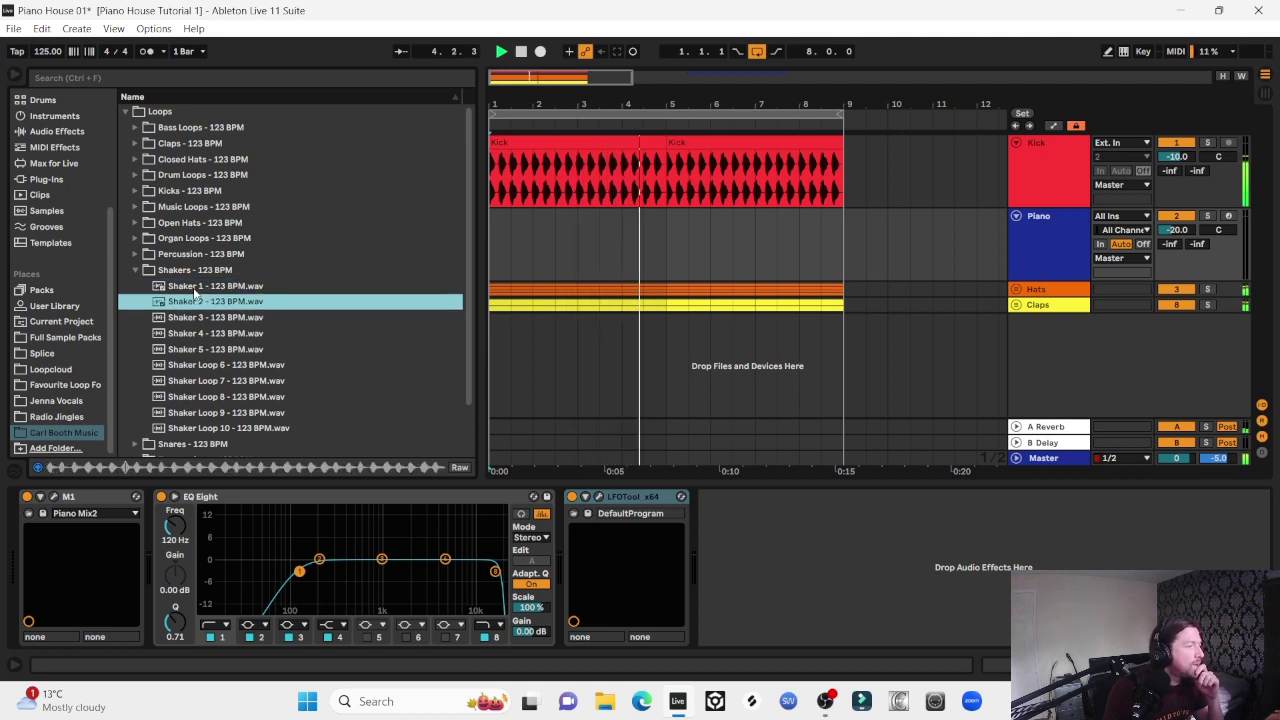
key(Down)
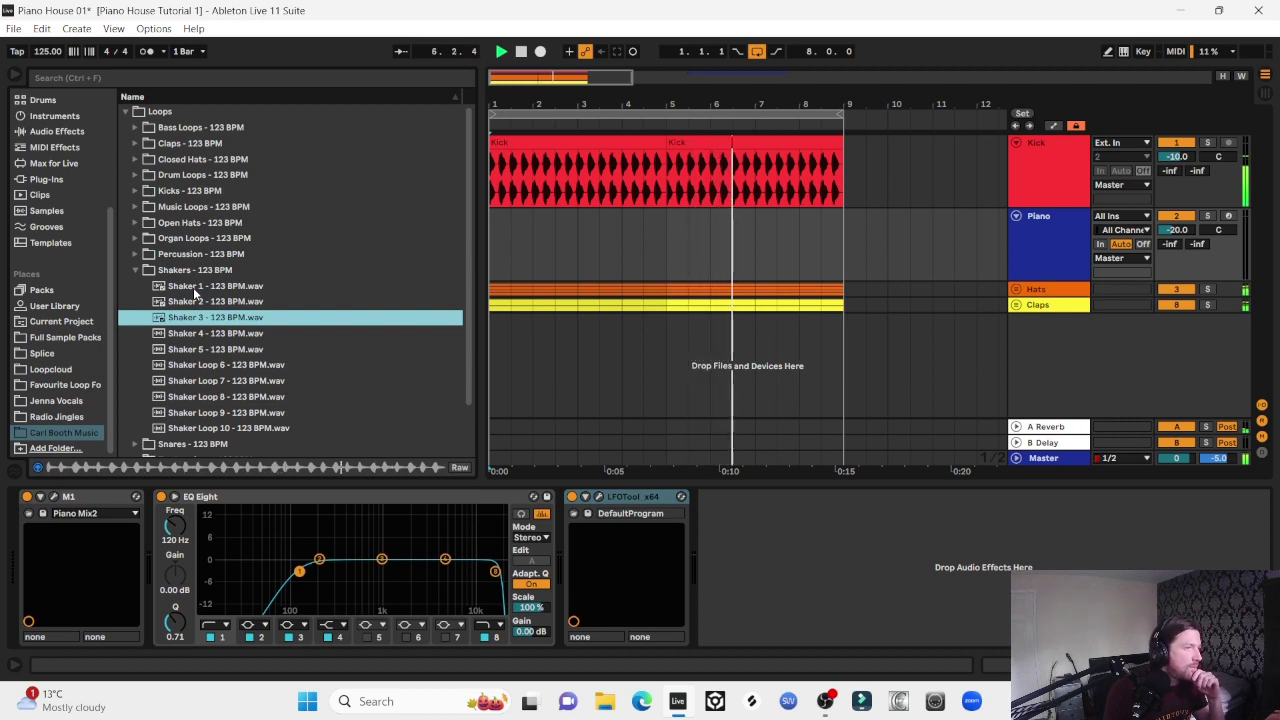
key(Down)
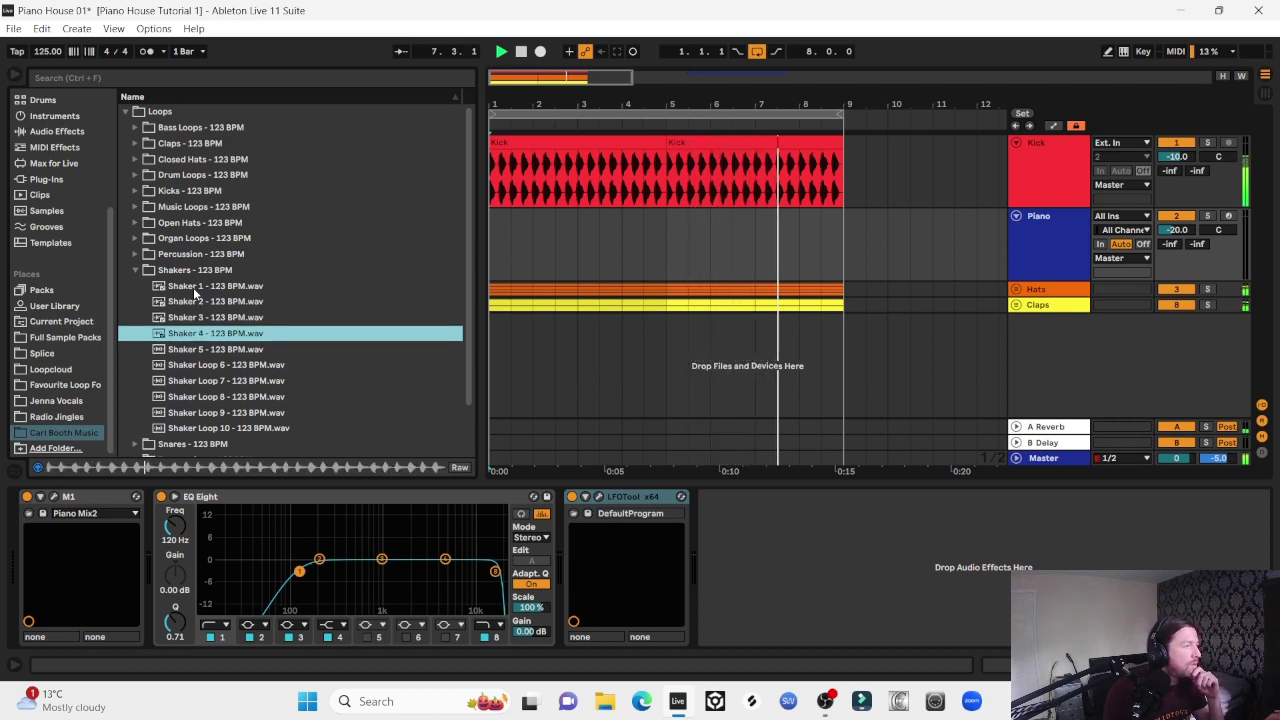
key(Down)
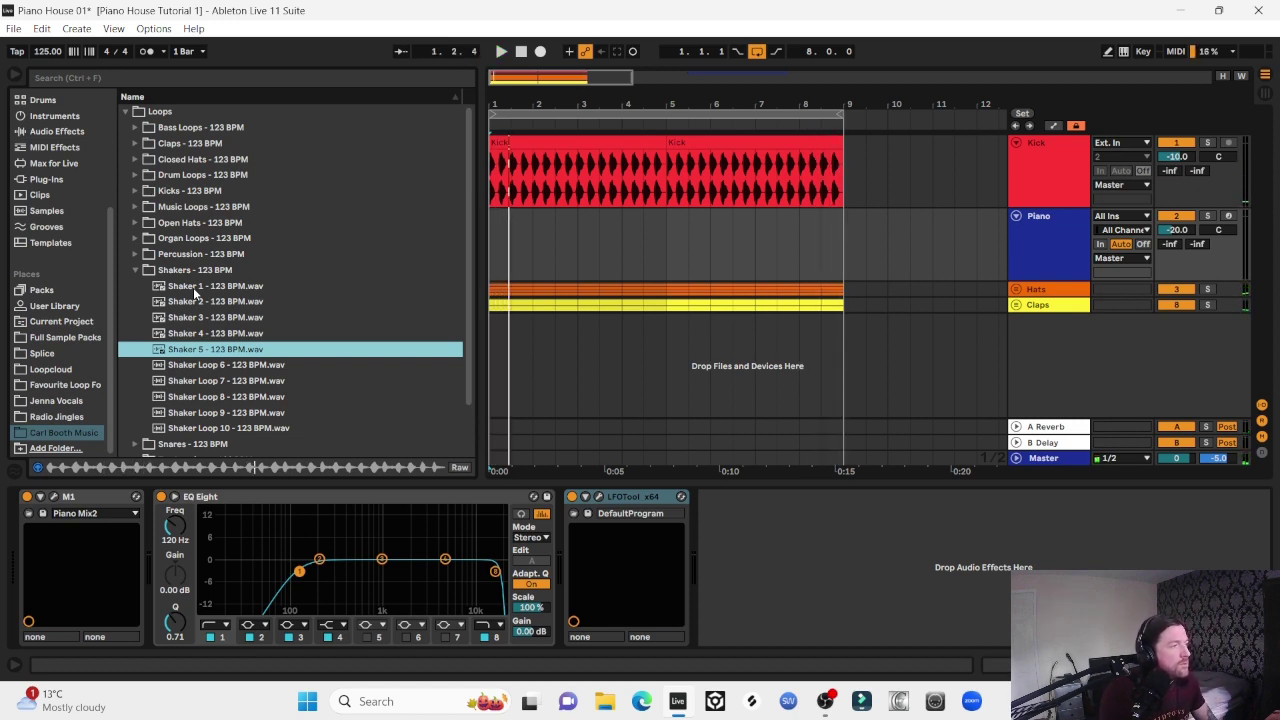
drag(194, 349, 597, 356)
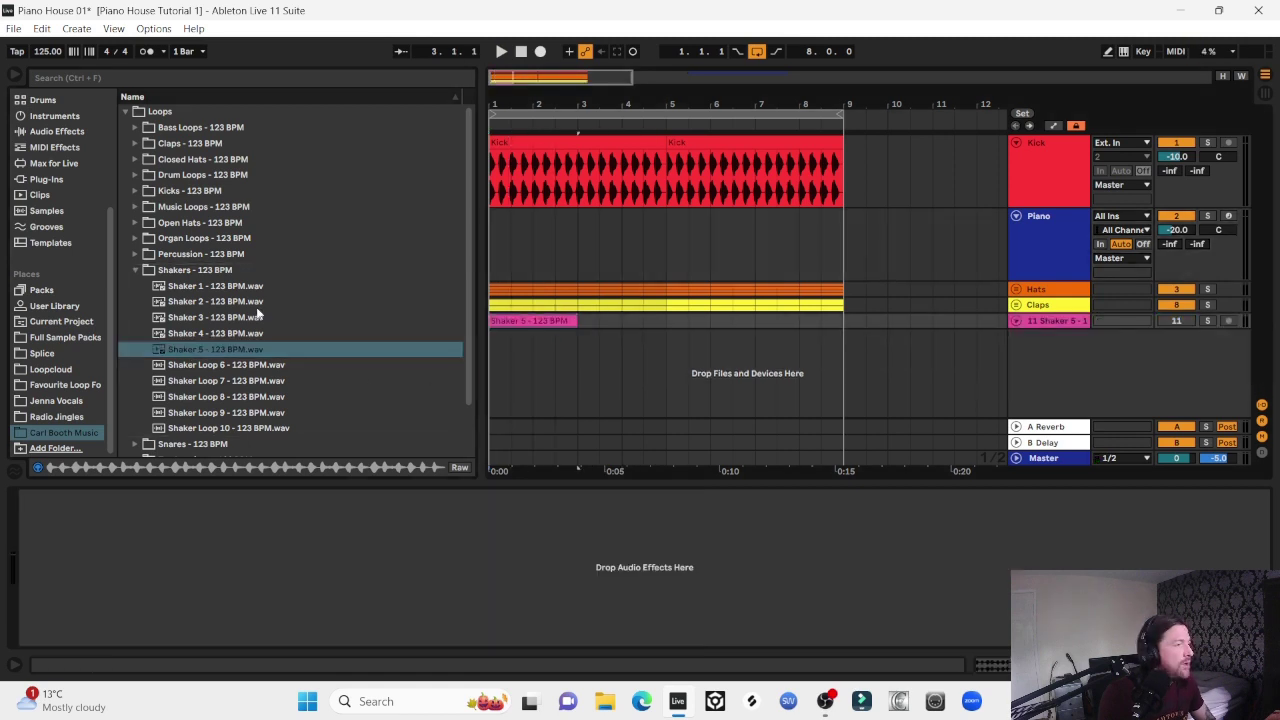
Preview Shaker Loop 6 and 7 over the beat and place Shaker Loop 7 on the shaker track at 3.3.1
key(space)
click(226, 366)
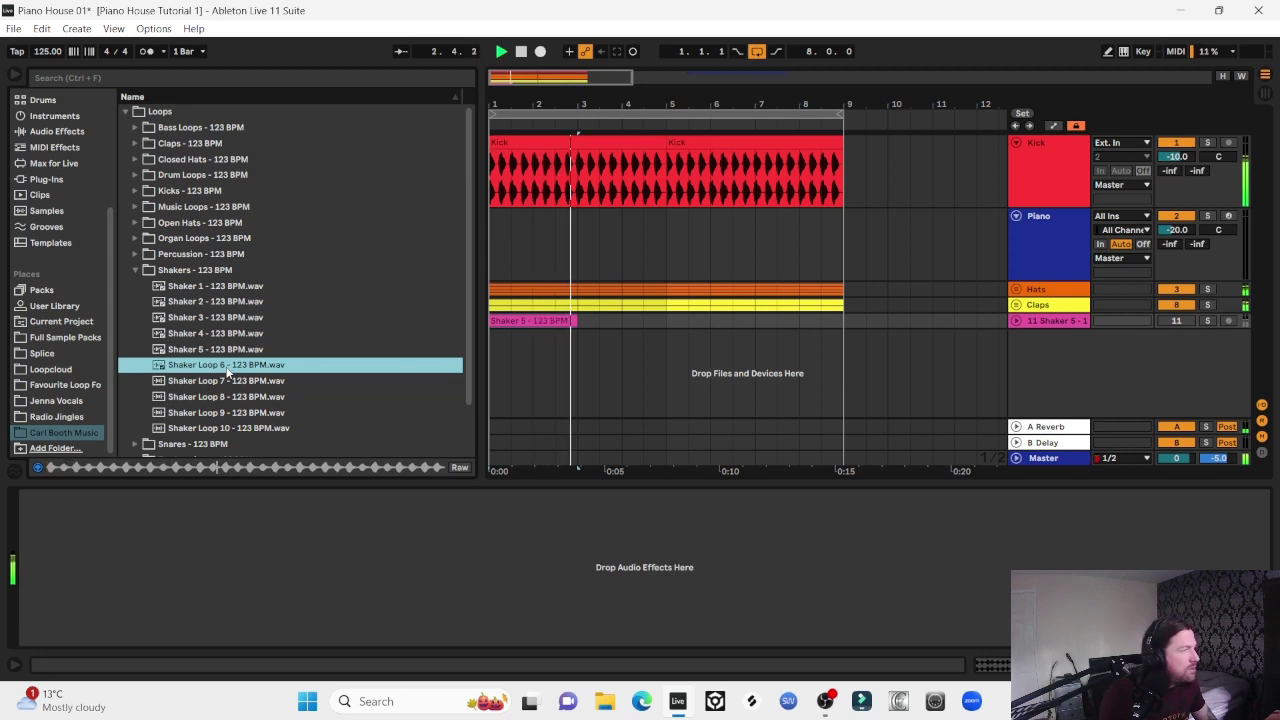
key(Down)
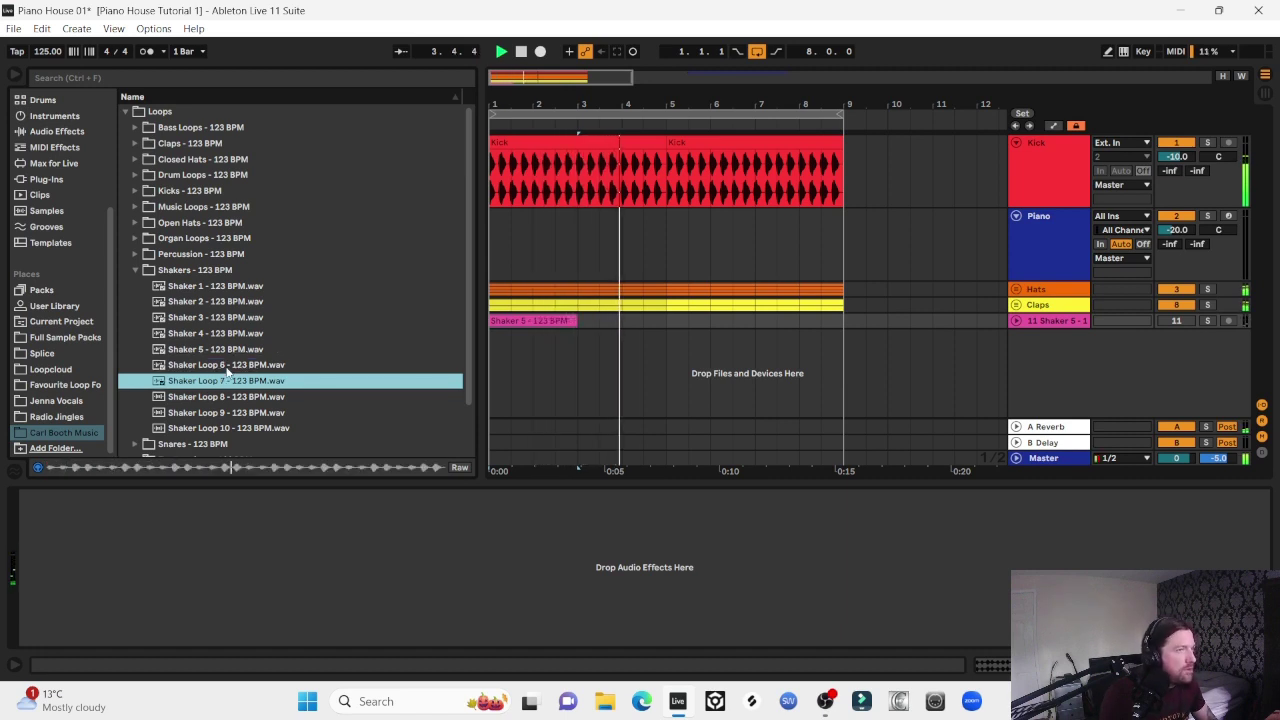
drag(200, 384, 612, 320)
Preview Shaker Loop 8 and set the global quantization to 1/2
click(209, 395)
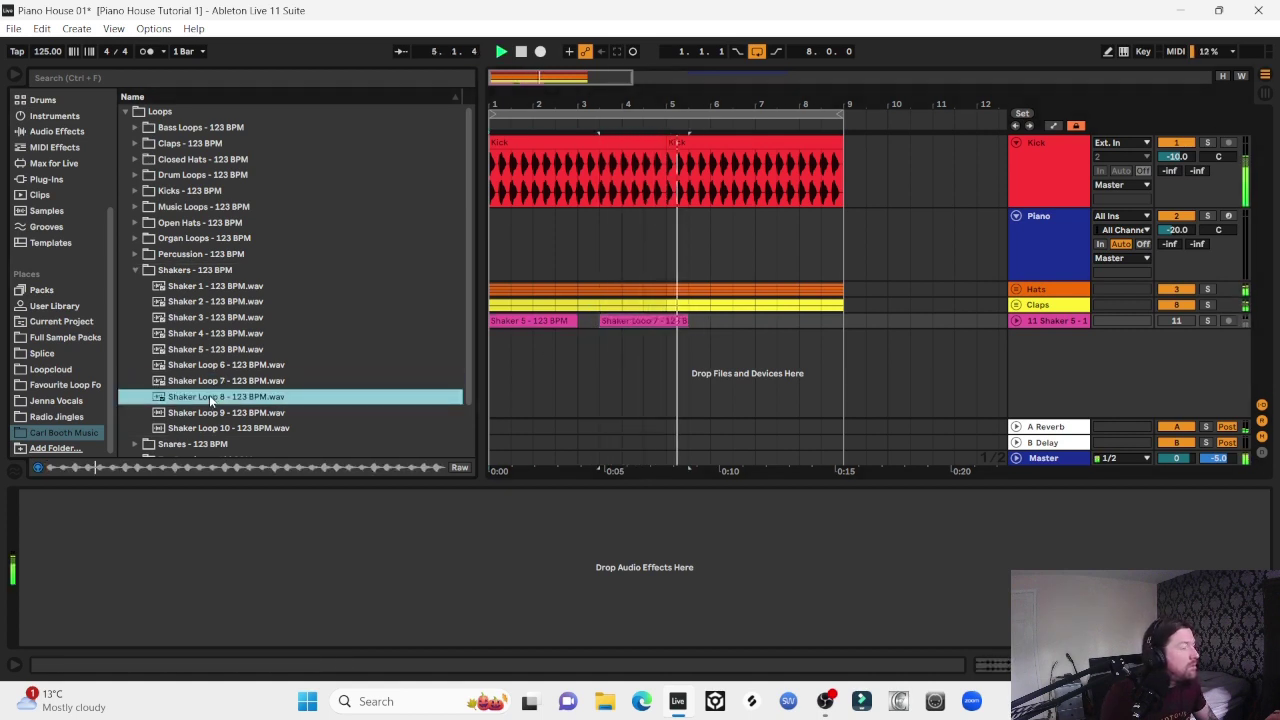
click(188, 51)
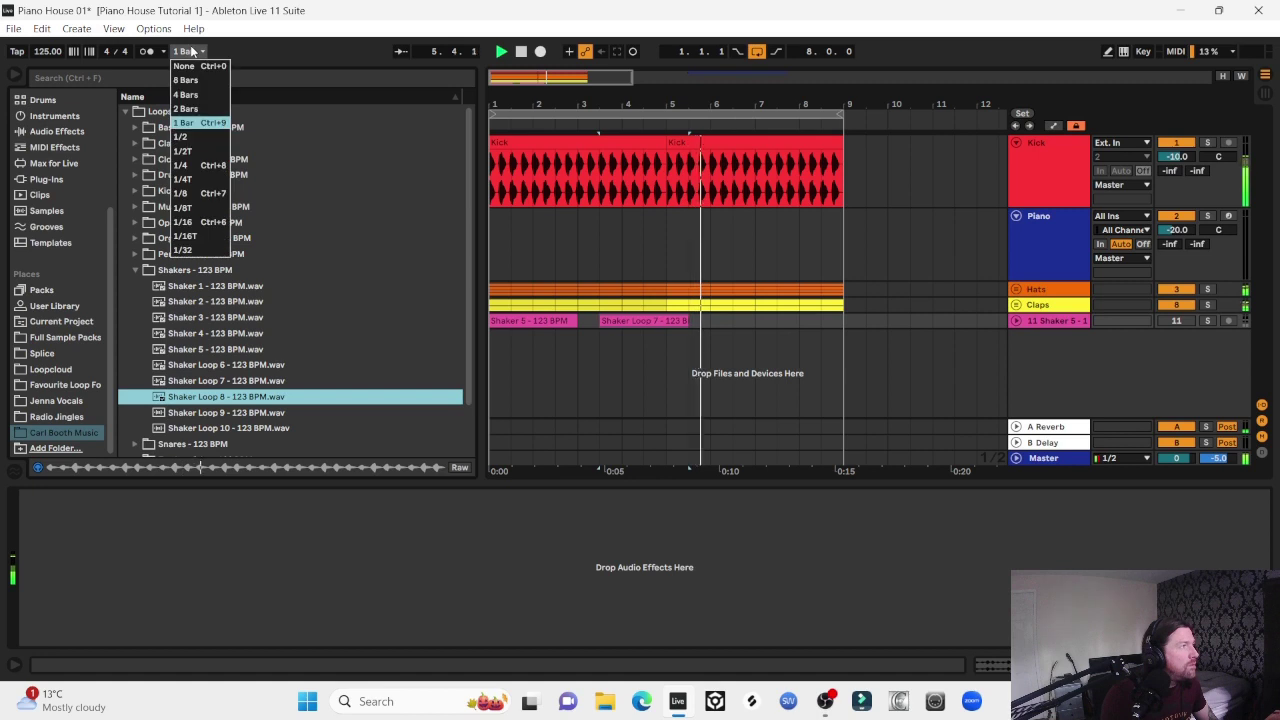
click(182, 137)
Preview Shaker Loop 9 and 10 and place them on the shaker track at bars 6 and 9
click(205, 414)
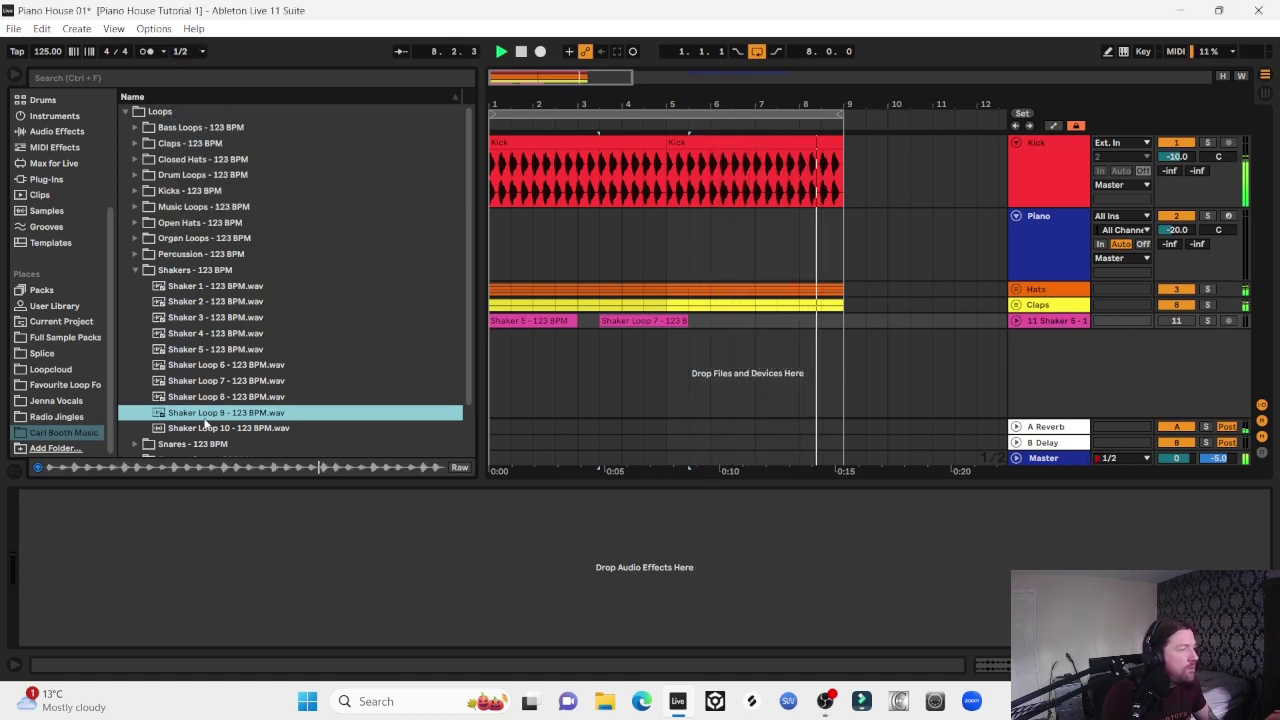
drag(192, 420, 720, 320)
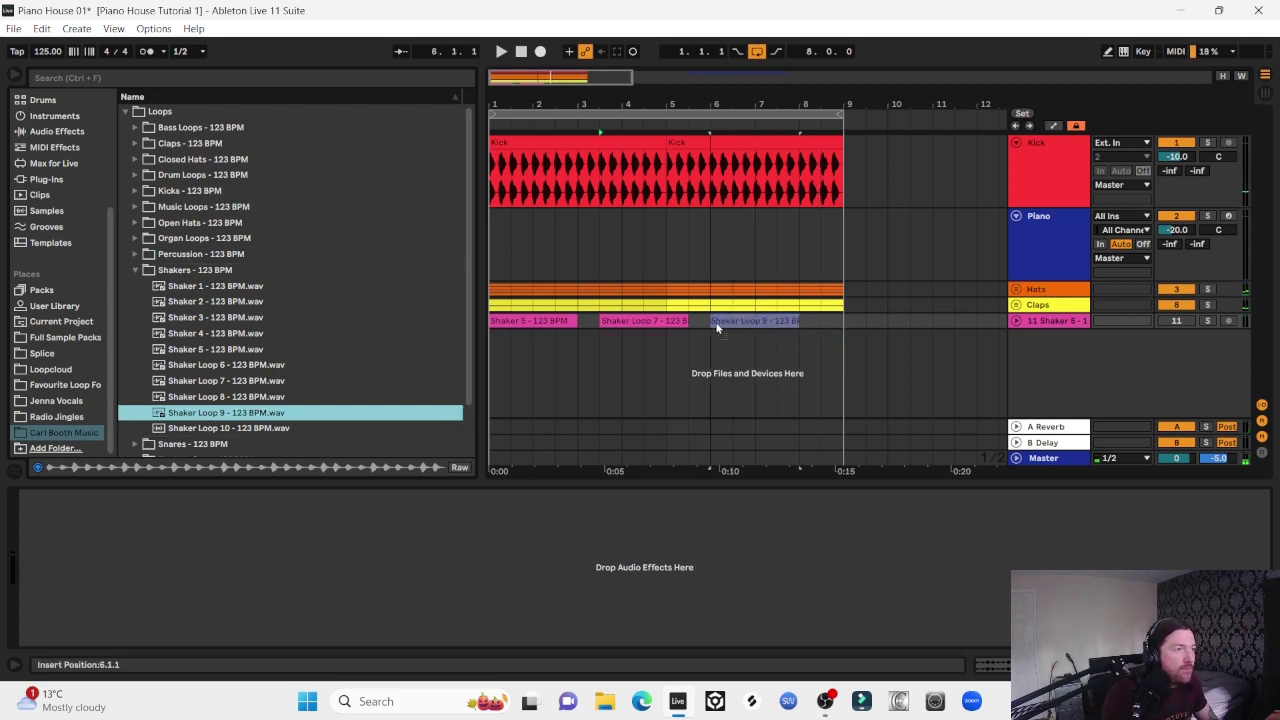
click(221, 428)
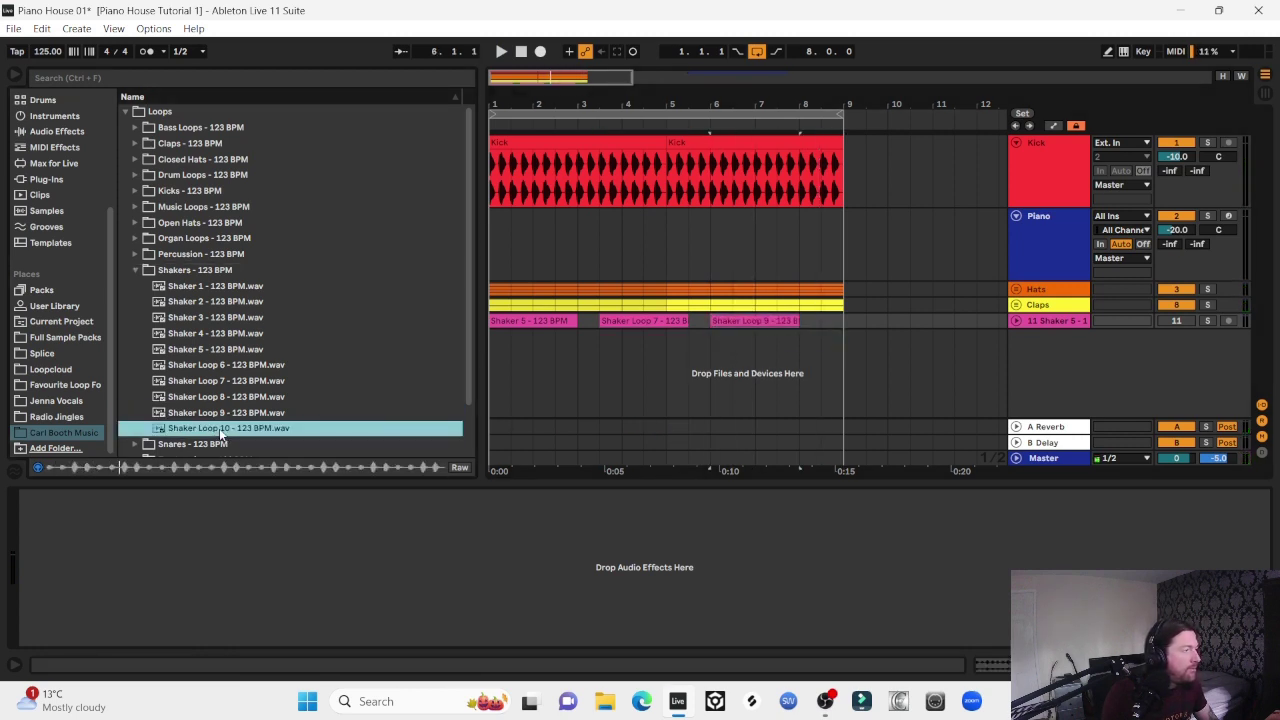
drag(219, 428, 846, 319)
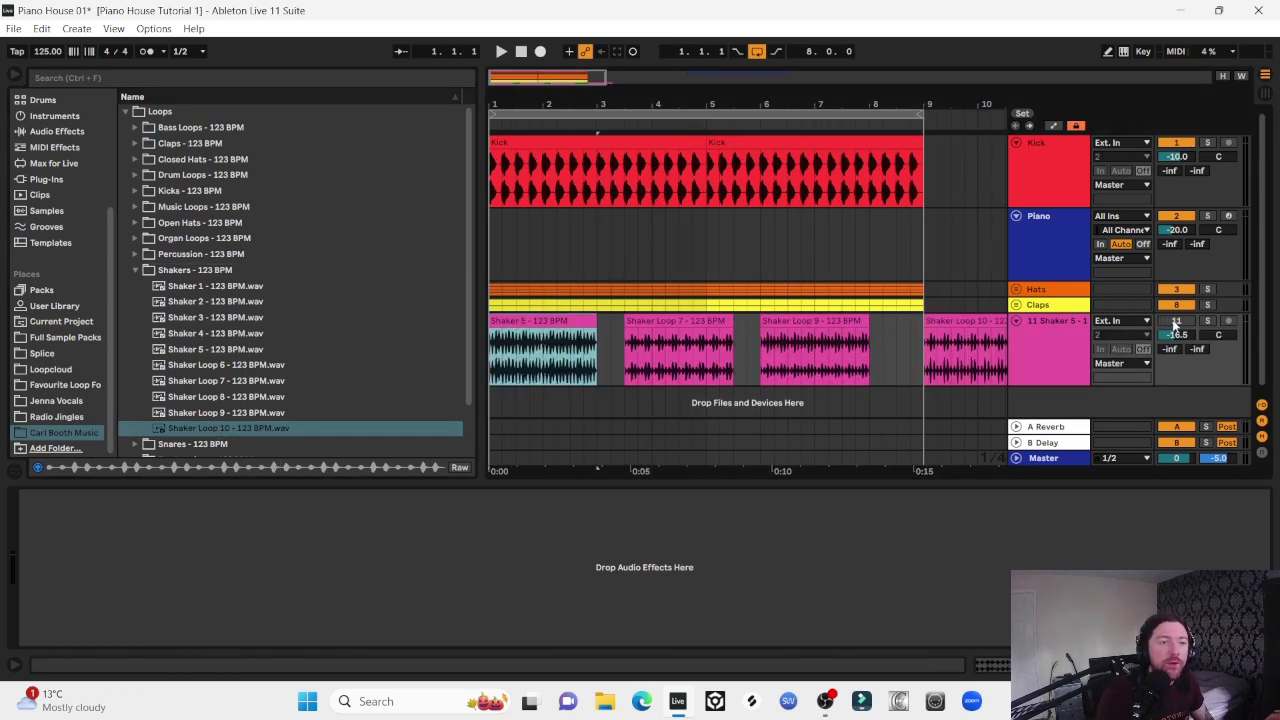
Activate the shaker track and lower its volume to -21.2 dB while playing from the start
drag(1183, 340, 1183, 348)
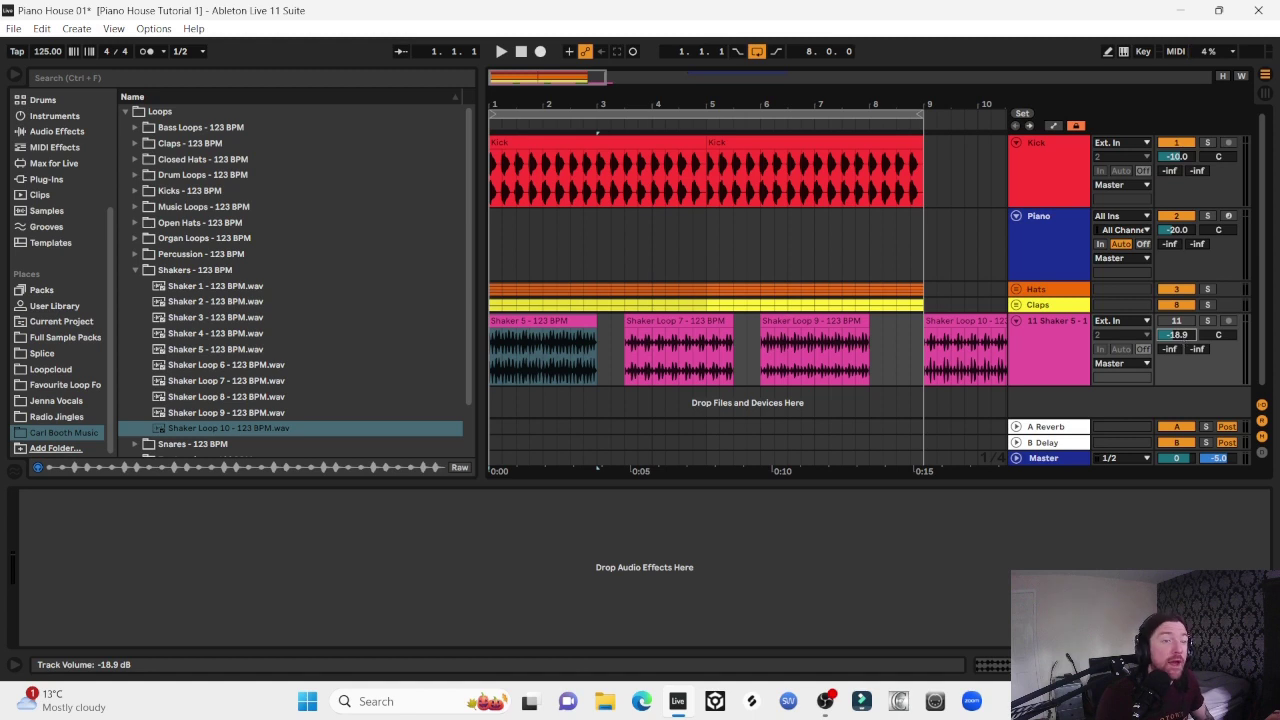
click(1176, 321)
key(space)
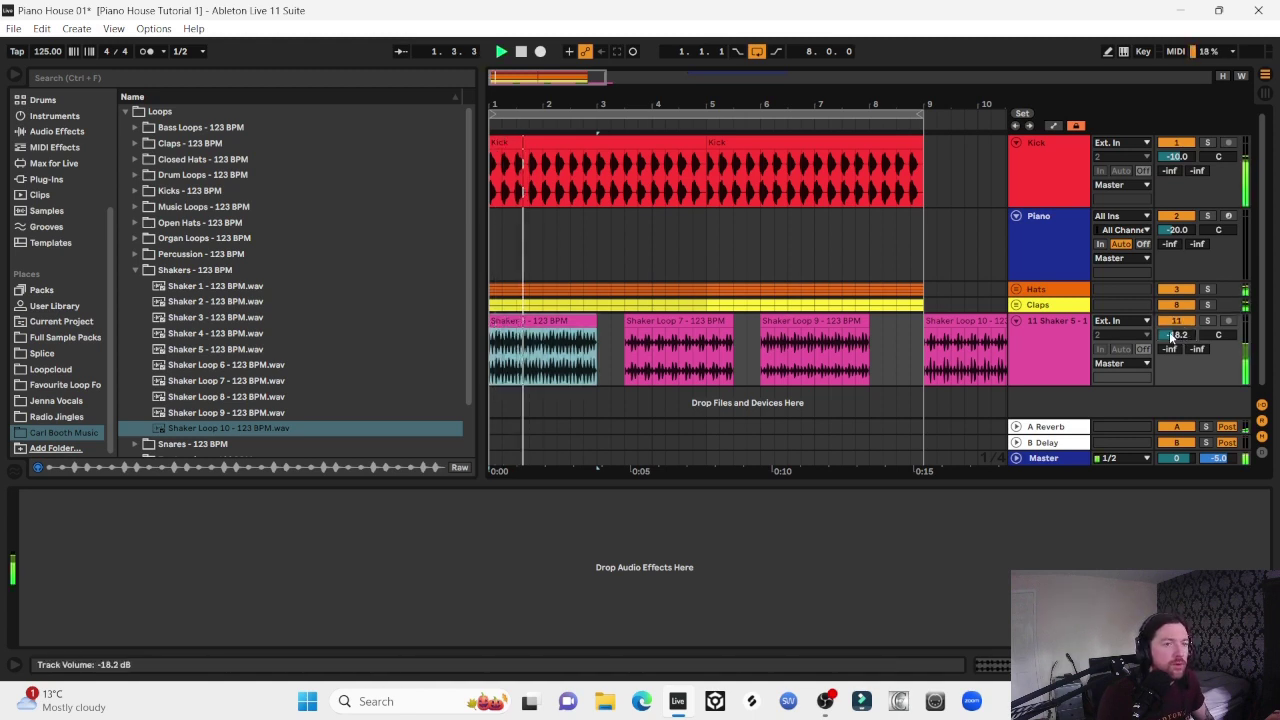
drag(1174, 335, 1174, 350)
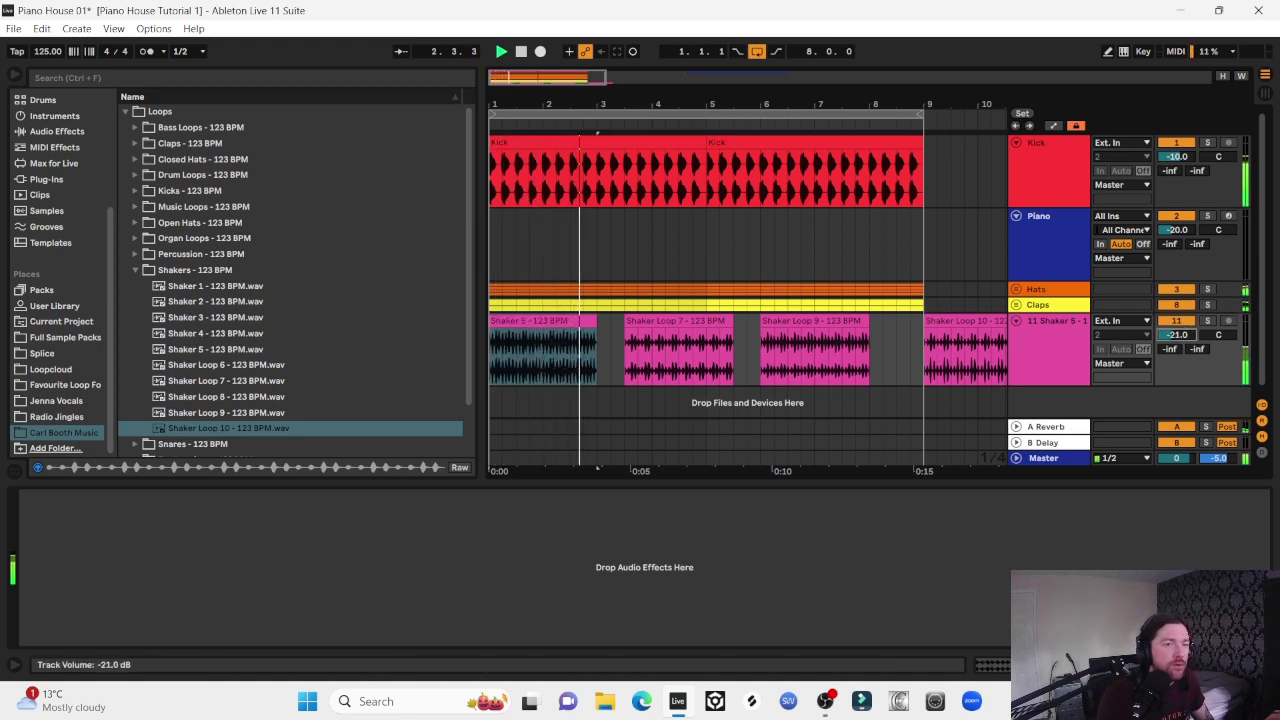
Listen to the Shaker Loop 7 and Shaker Loop 9 clips with the beat, and delete the Shaker 5 clip
click(661, 318)
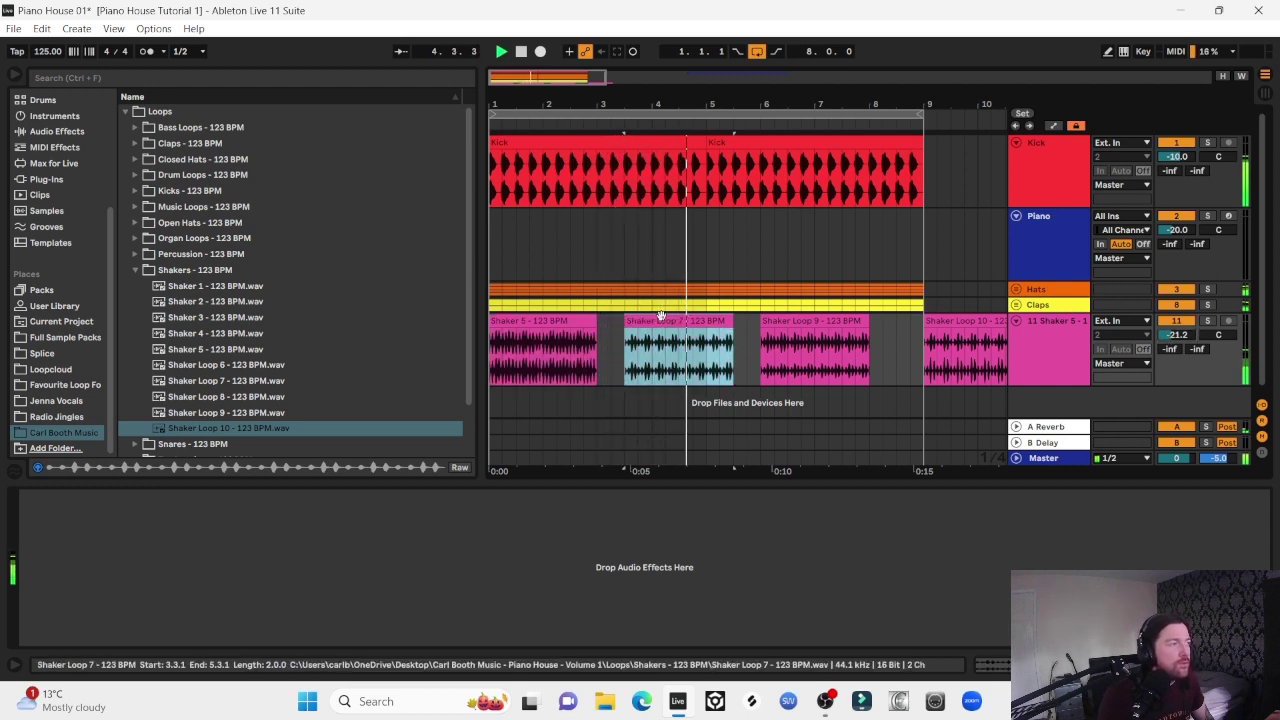
click(812, 326)
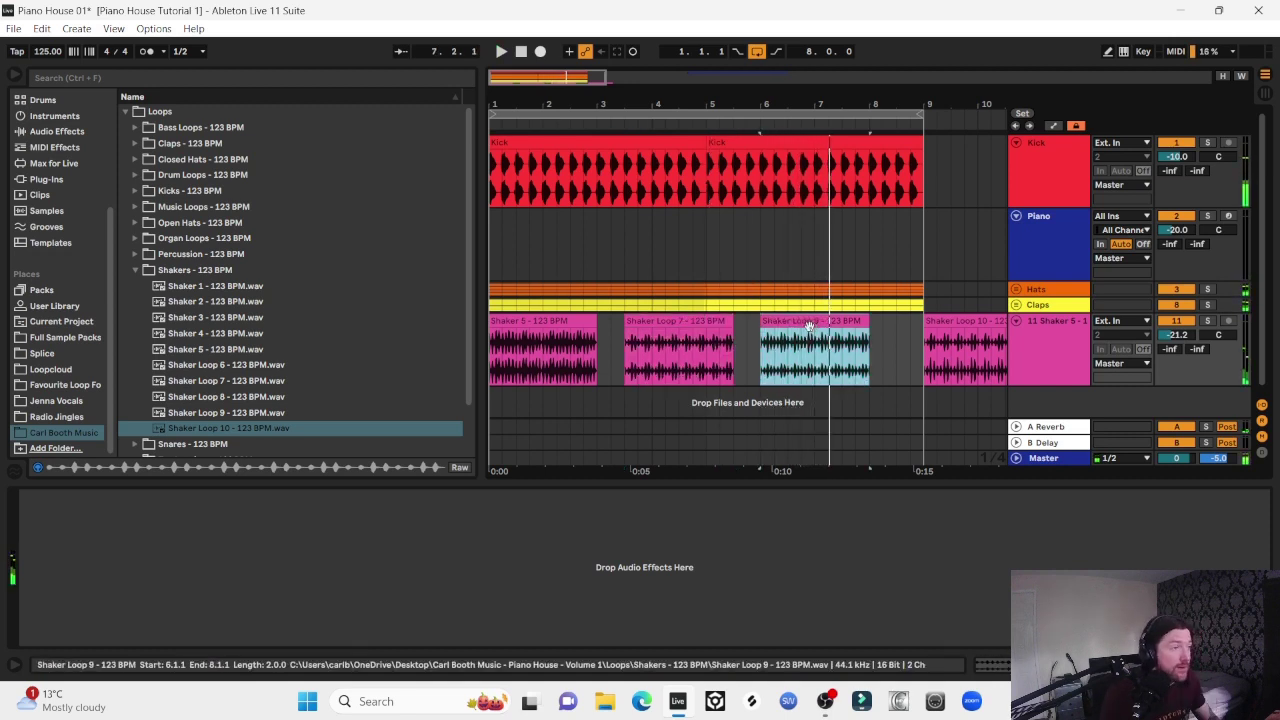
click(534, 322)
key(space)
key(Delete)
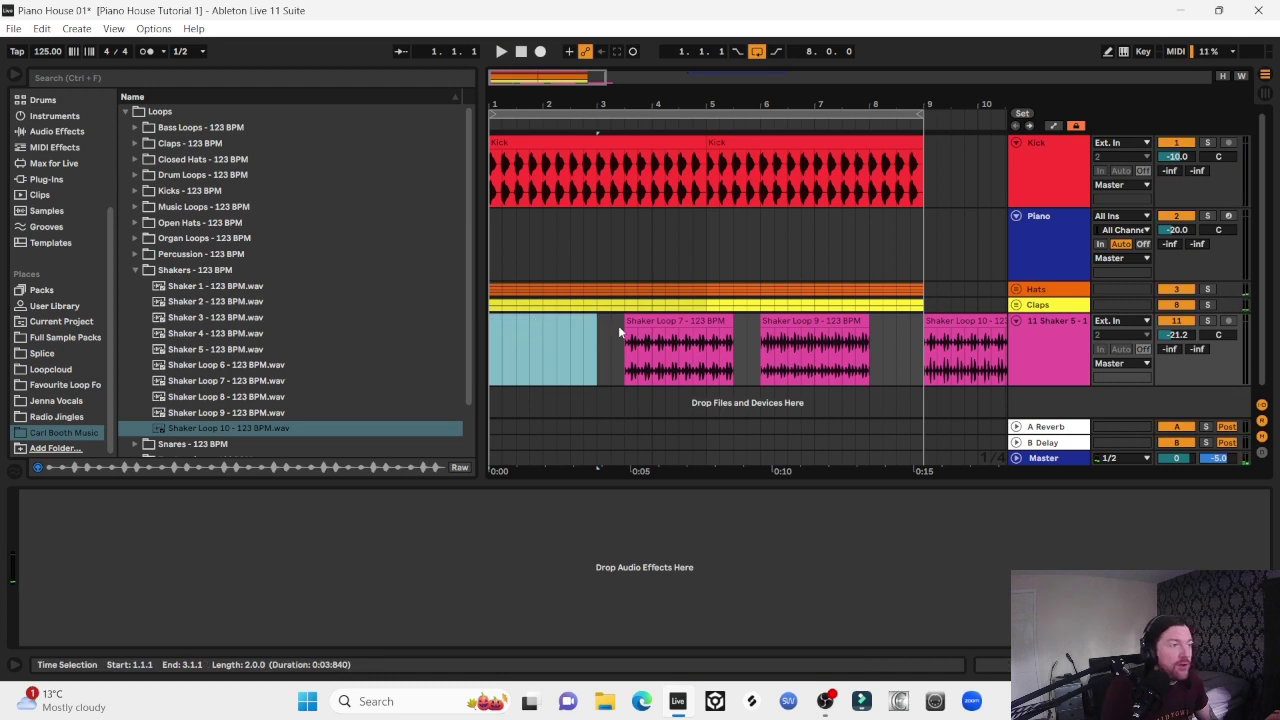
Move the Shaker Loop 7, 9 and 10 clips back to back, starting at bars 1, 3 and 5
drag(674, 323, 534, 330)
drag(812, 322, 650, 323)
drag(965, 322, 741, 318)
Listen to the rearranged shaker clips, mute the Kick track, and select the Shaker Loop 7 clip
key(space)
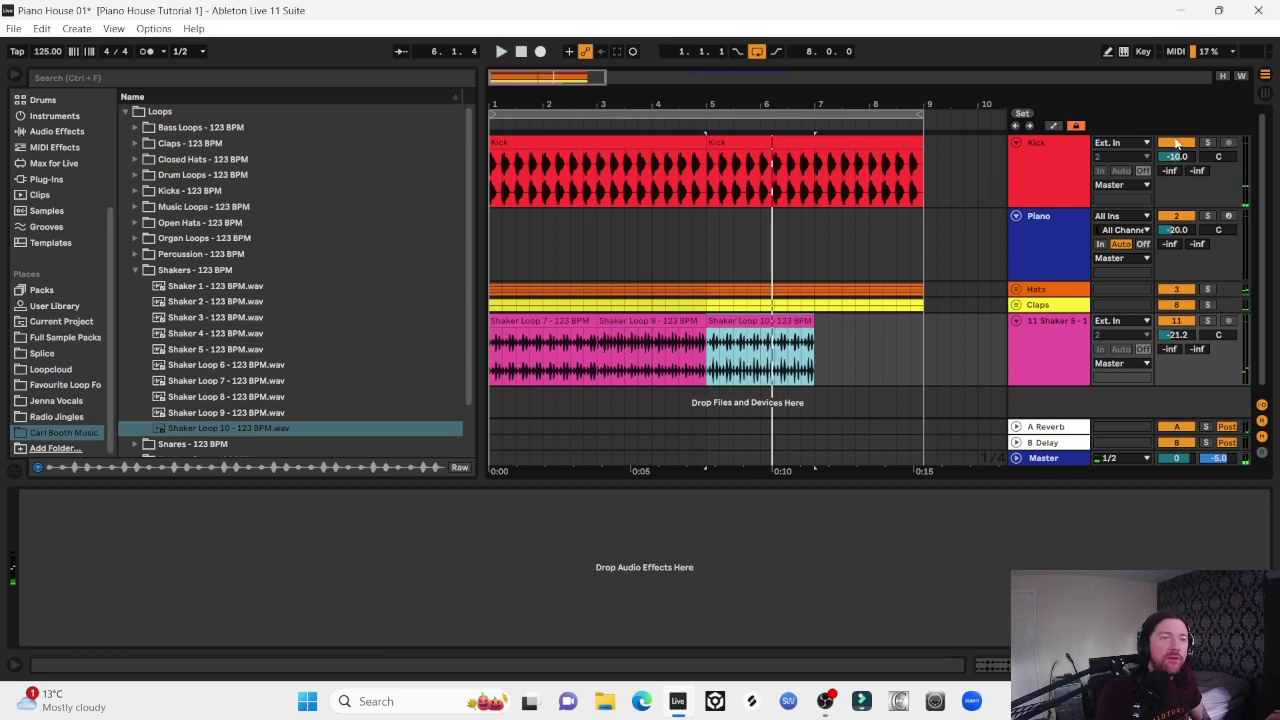
key(space)
click(500, 326)
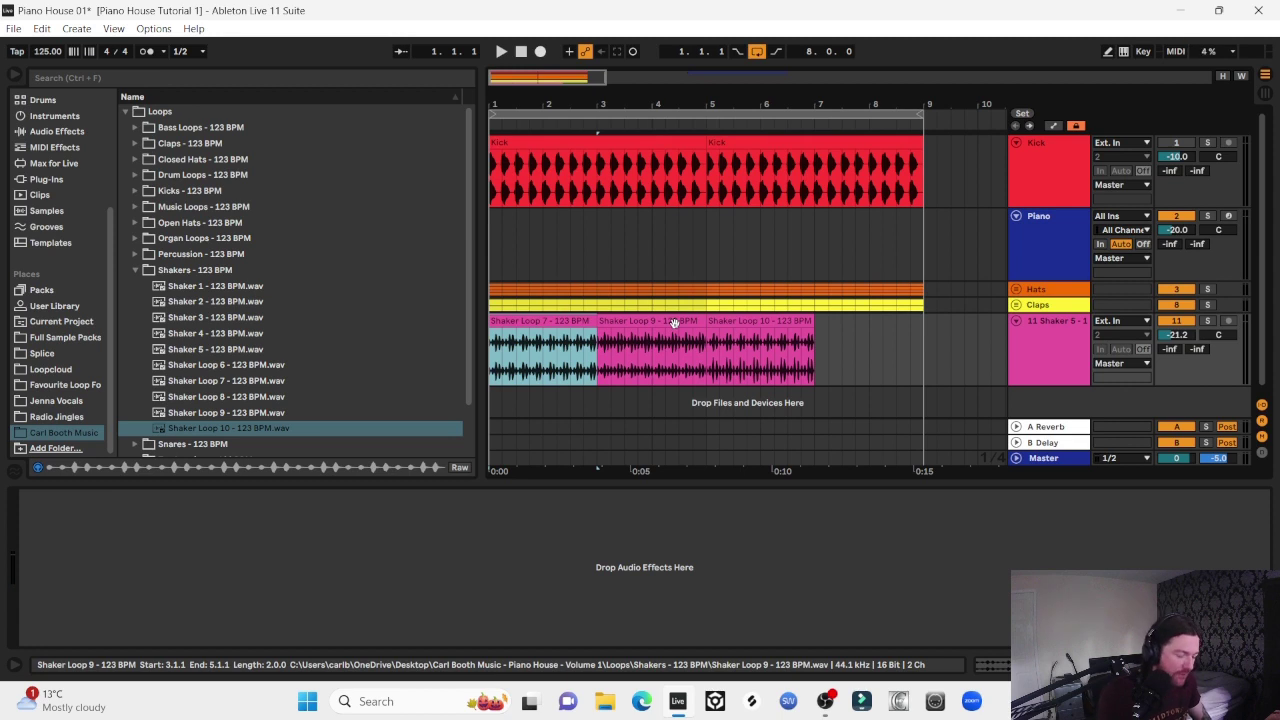
Play the arrangement to compare the shaker loops and delete the Shaker Loop 9 clip at bar 3
key(space)
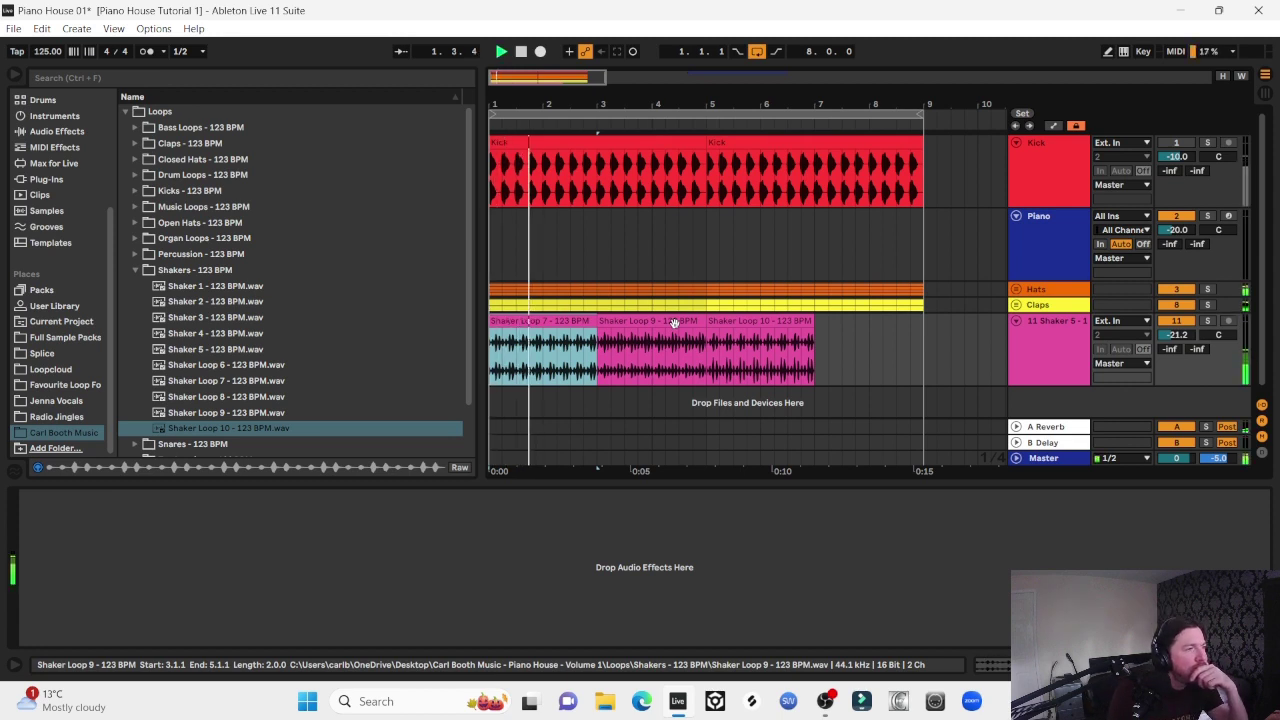
click(674, 323)
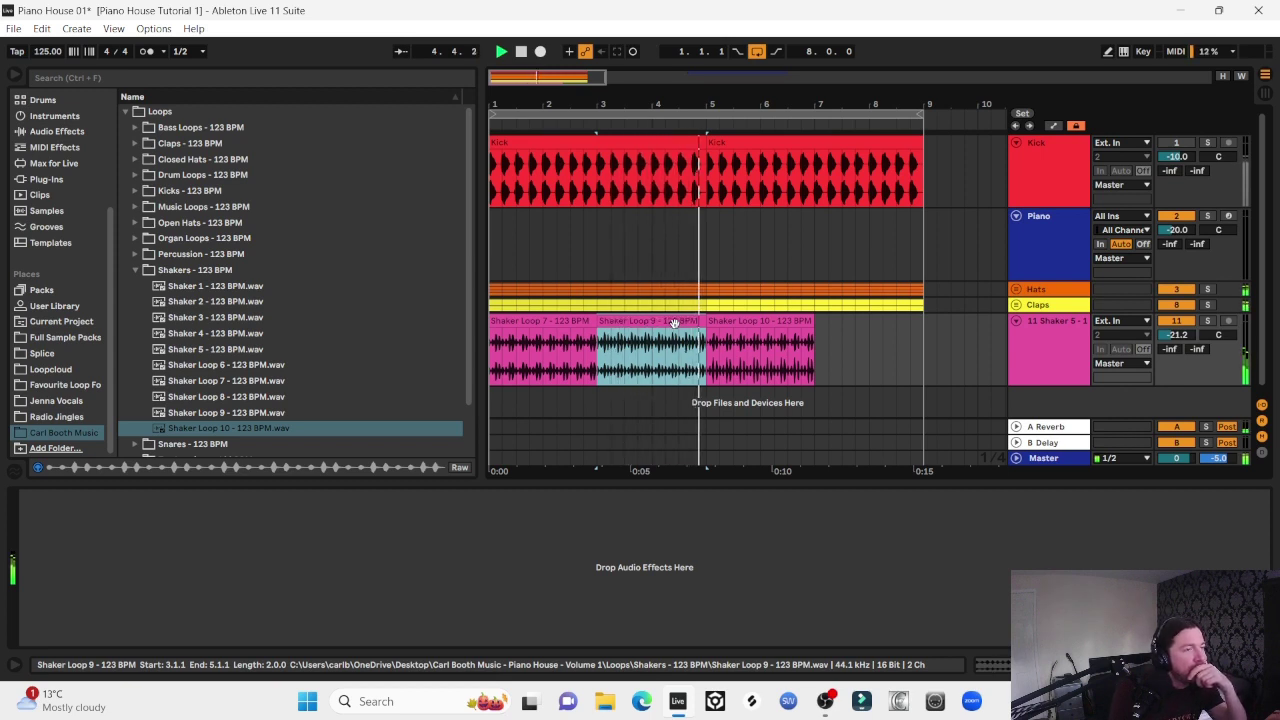
key(Delete)
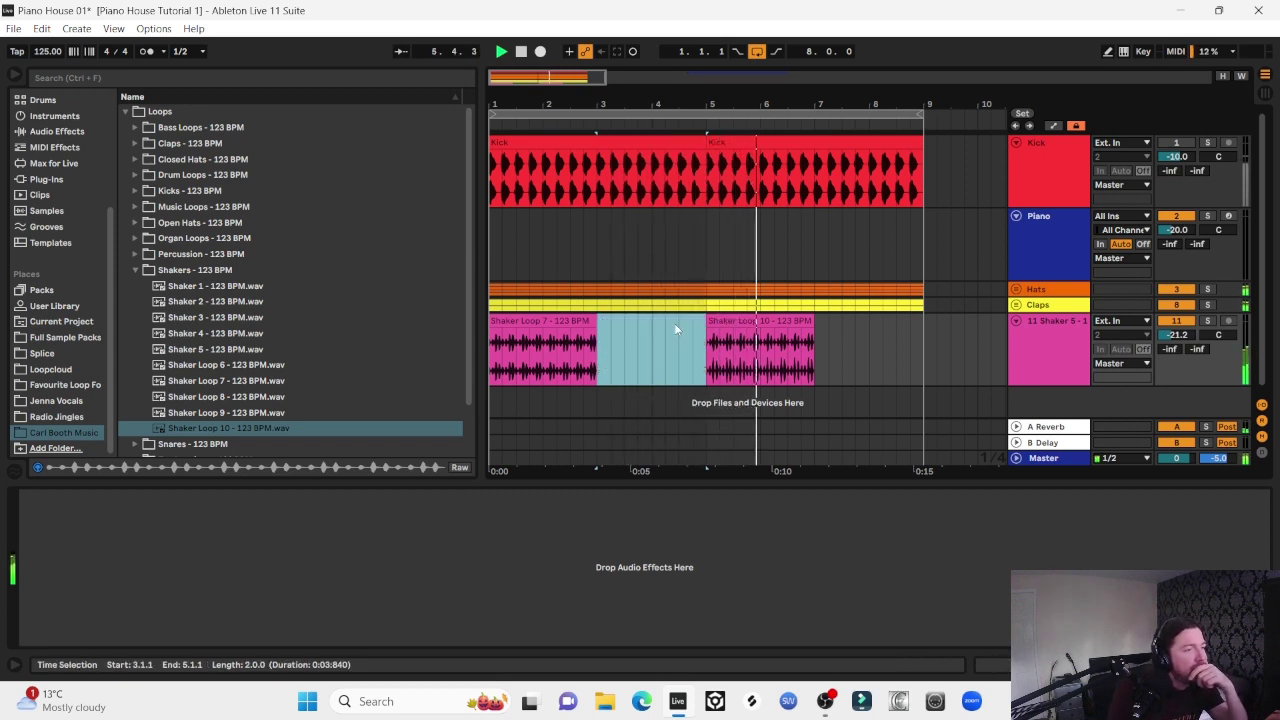
Replace Shaker Loop 7 at bar 1 with Shaker Loop 10 and duplicate it to fill the eight-bar loop
click(760, 326)
click(580, 335)
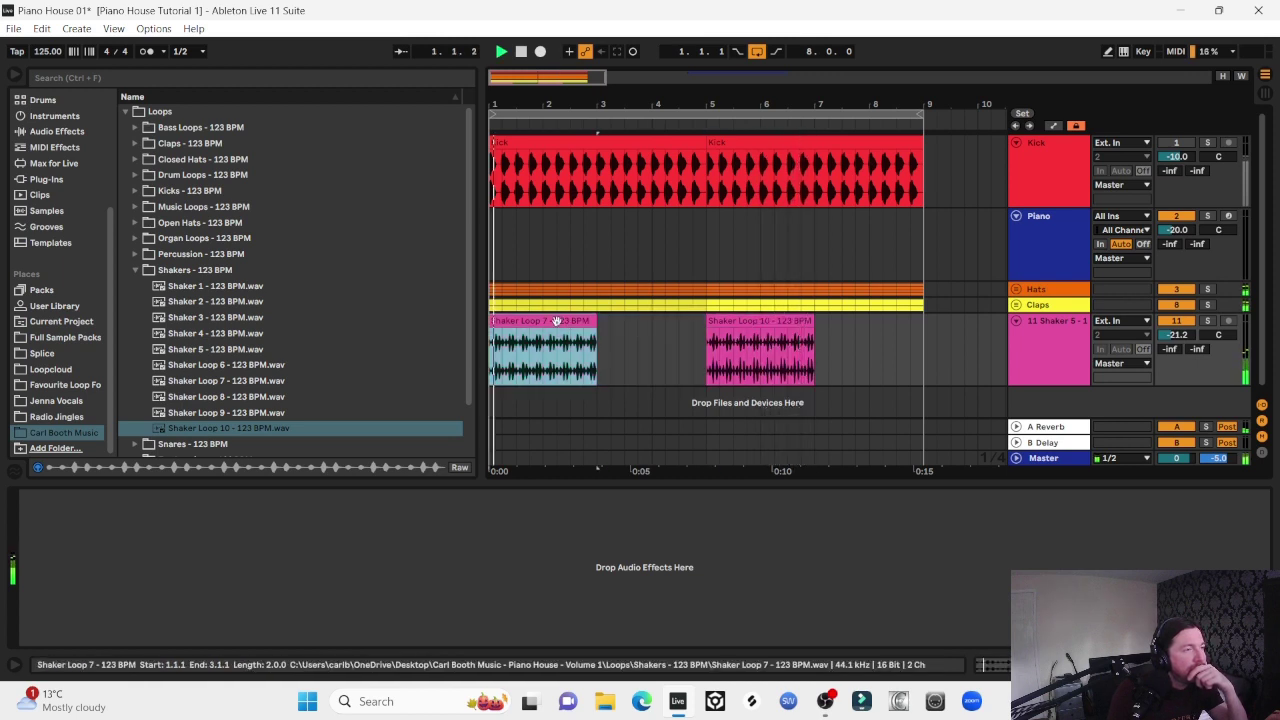
click(770, 340)
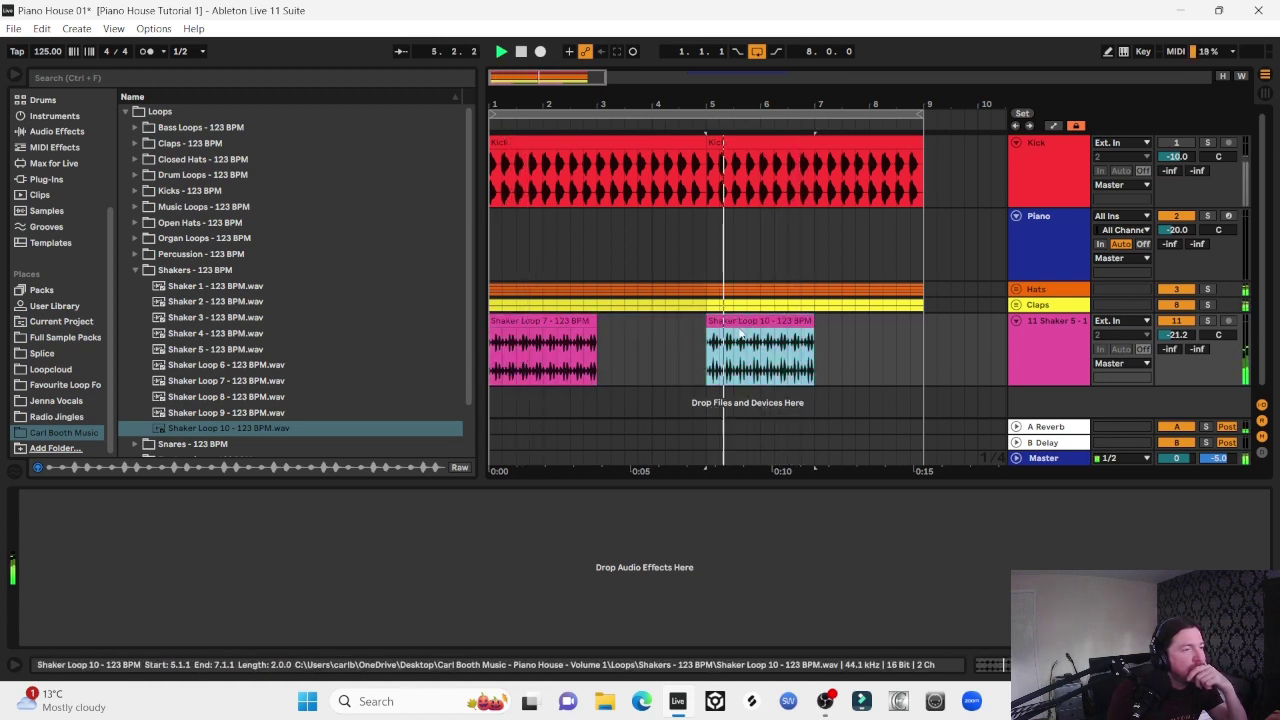
drag(770, 340, 510, 350)
key(ctrl+d)
key(ctrl+d)
key(ctrl+d)
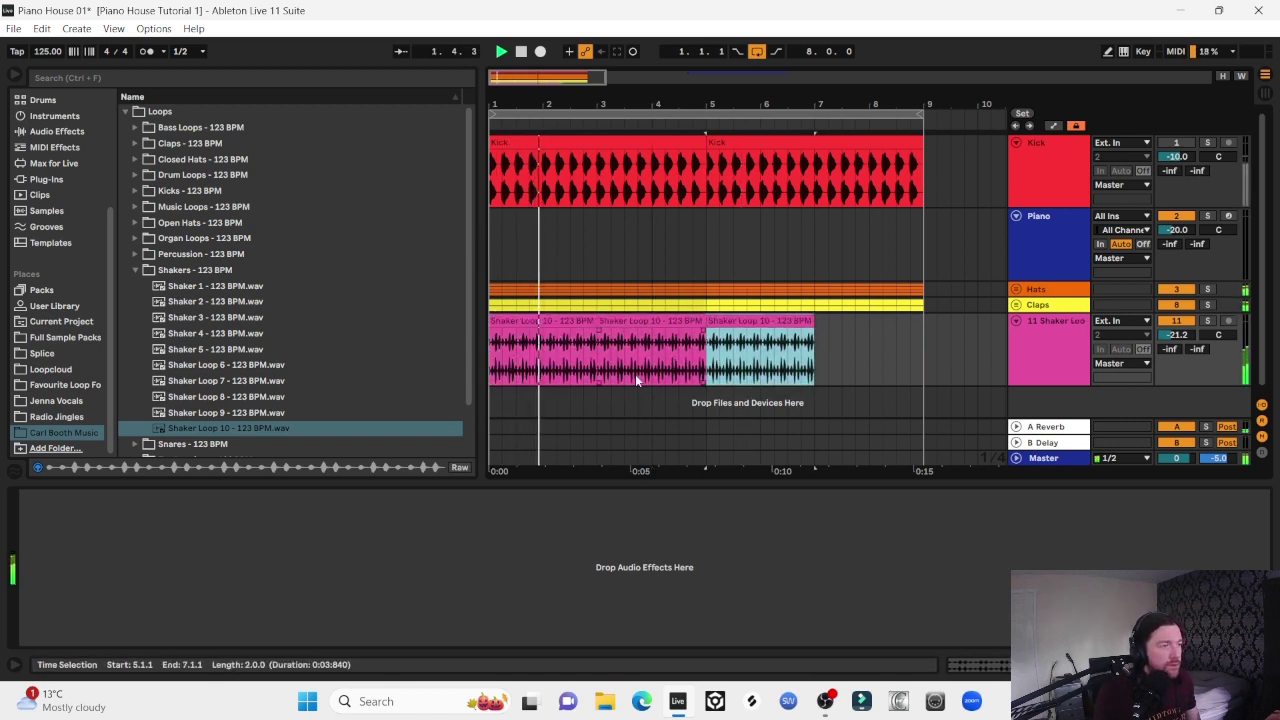
Listen to the shaker pattern while toggling the Claps and Kick tracks off and on, and stop playback
click(1179, 305)
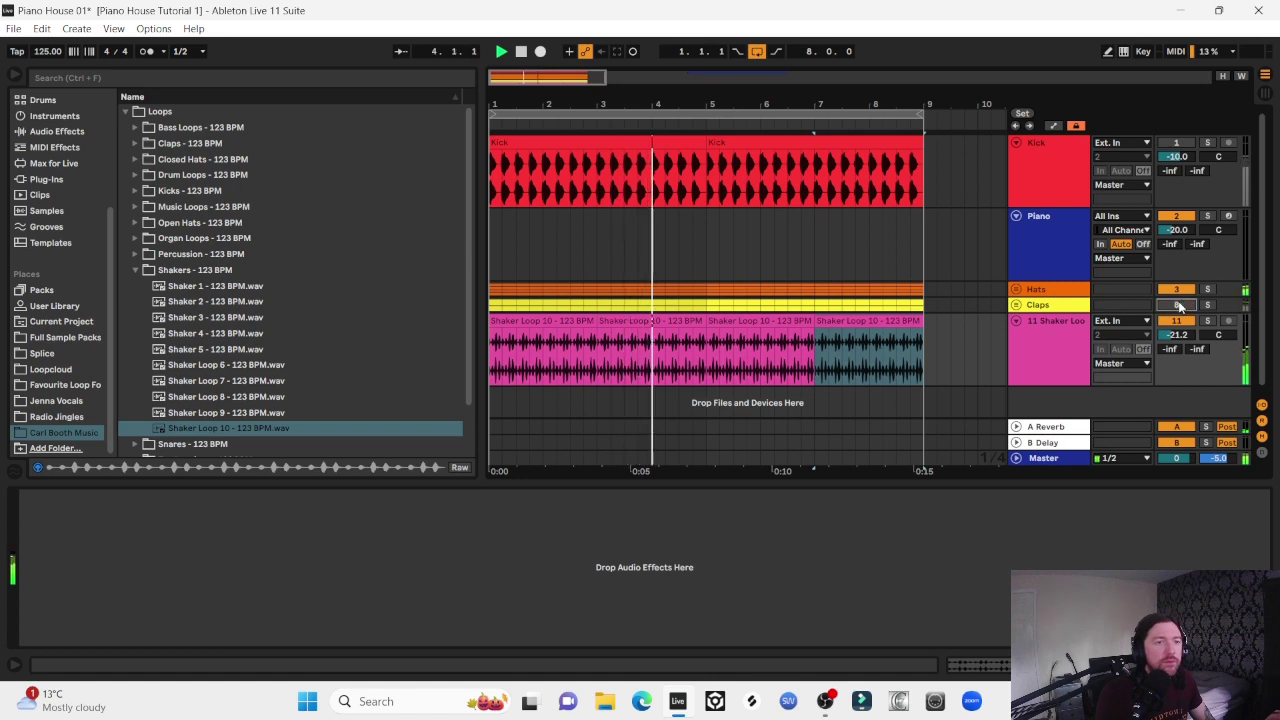
click(1176, 143)
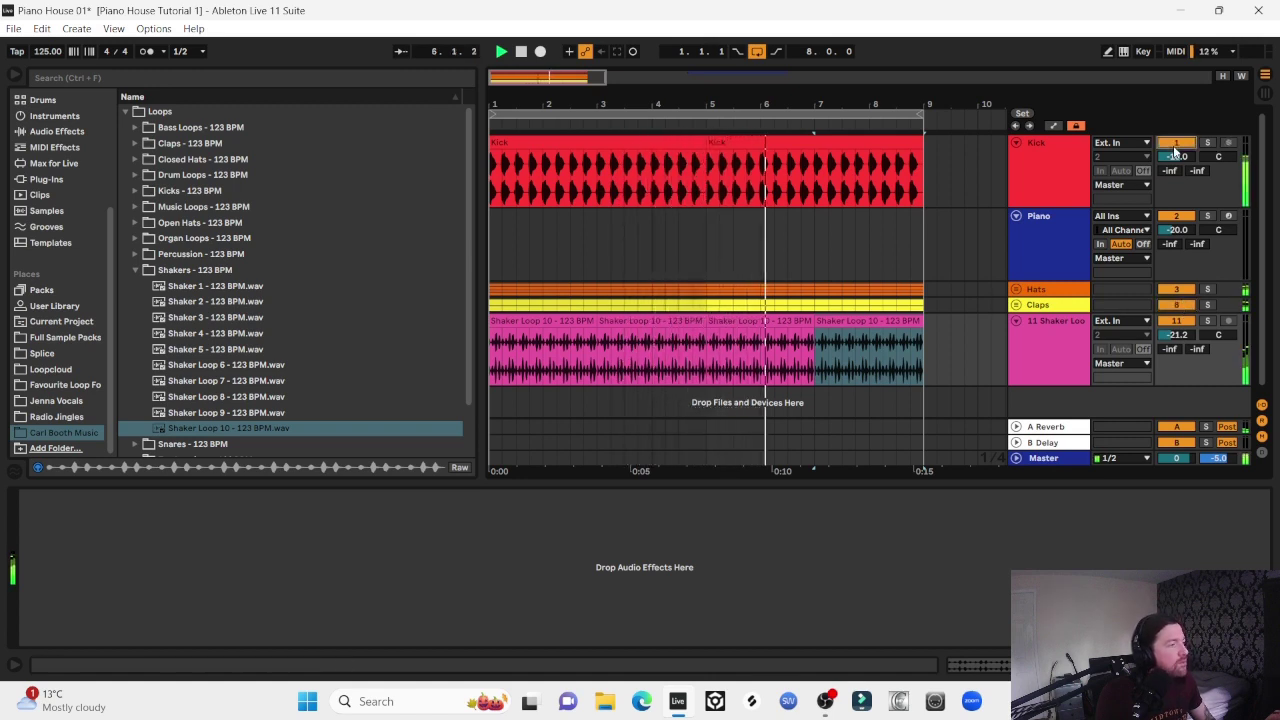
key(space)
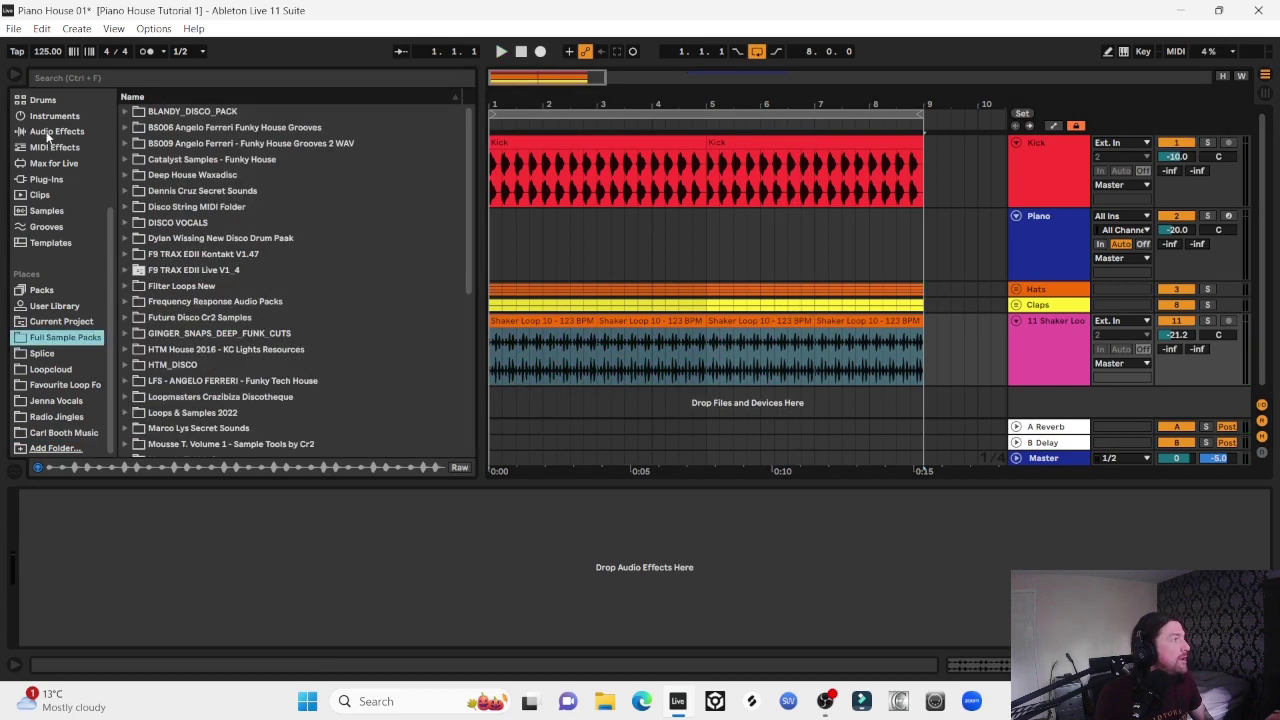
Add EQ Eight to the shaker track and set band 1 to a low cut at about 1.56 kHz during playback
click(48, 131)
click(168, 208)
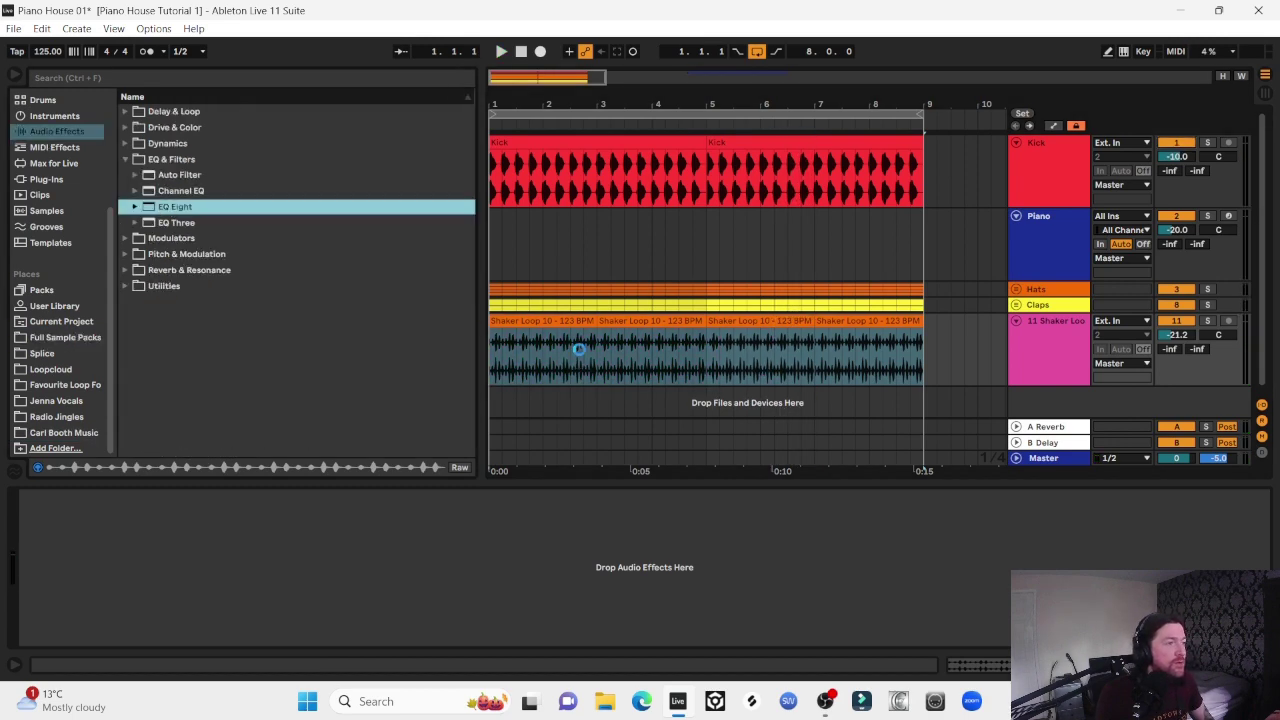
click(75, 625)
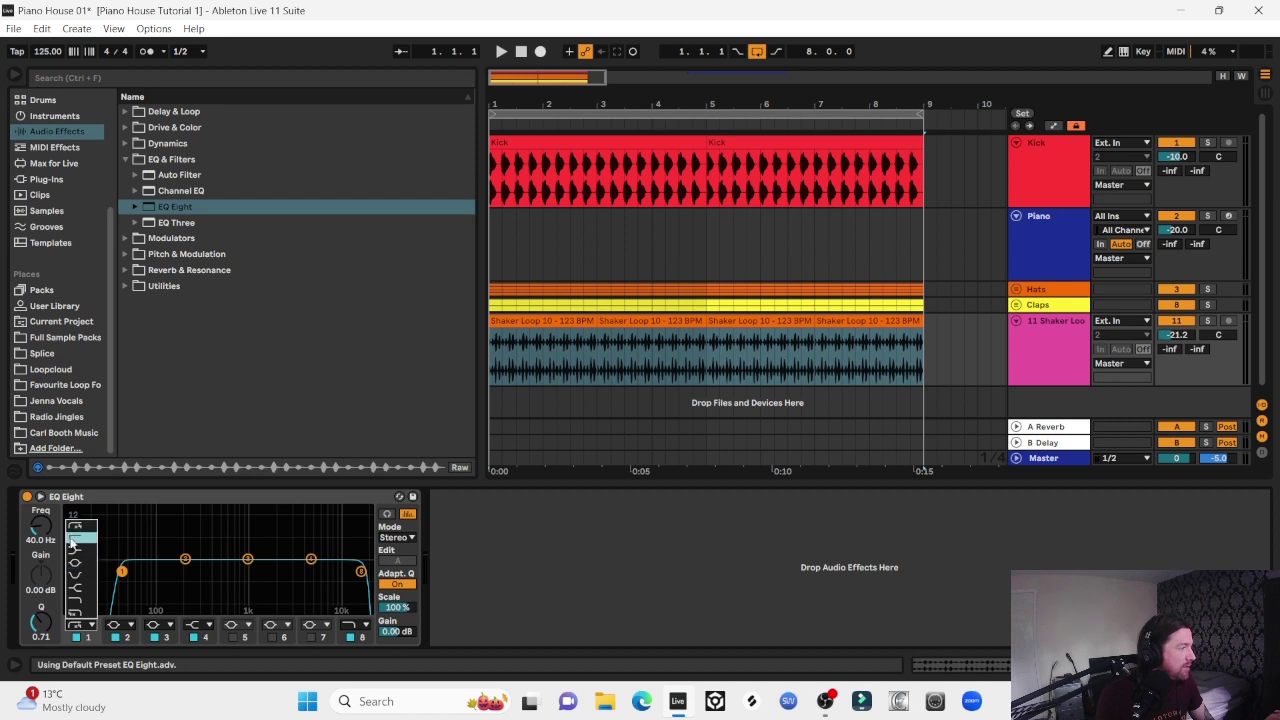
click(73, 538)
key(space)
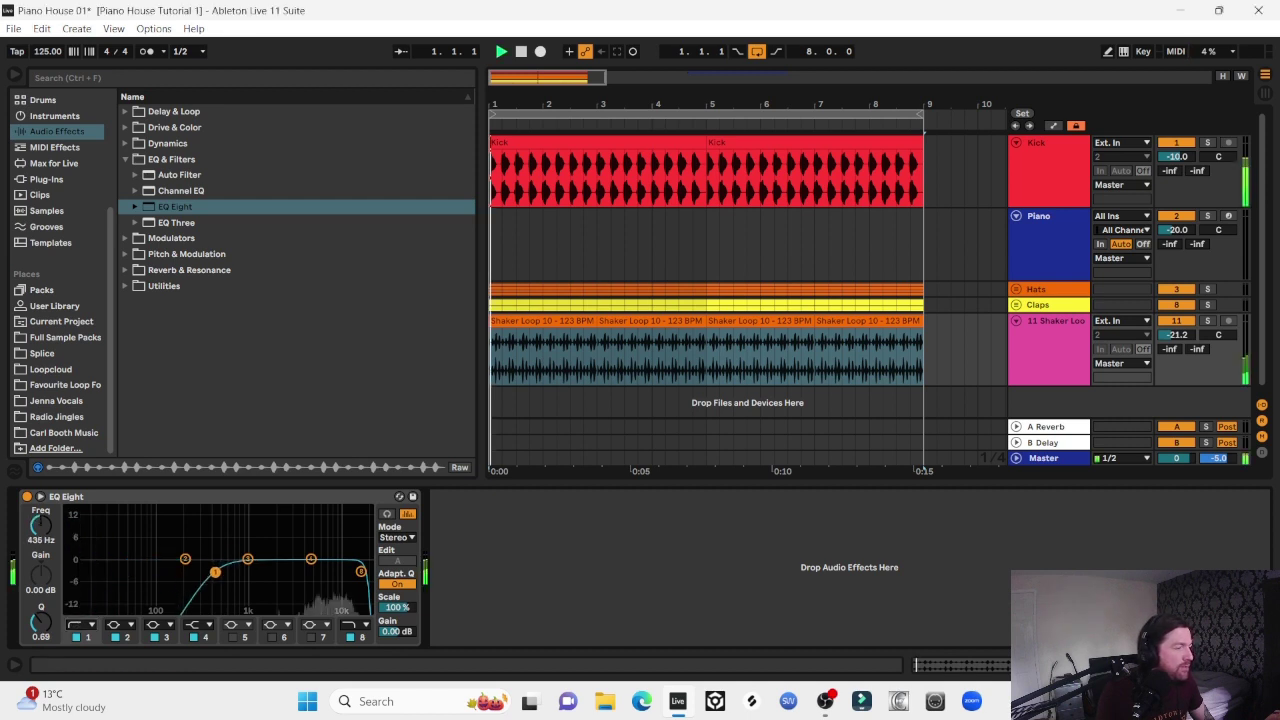
drag(215, 572, 265, 571)
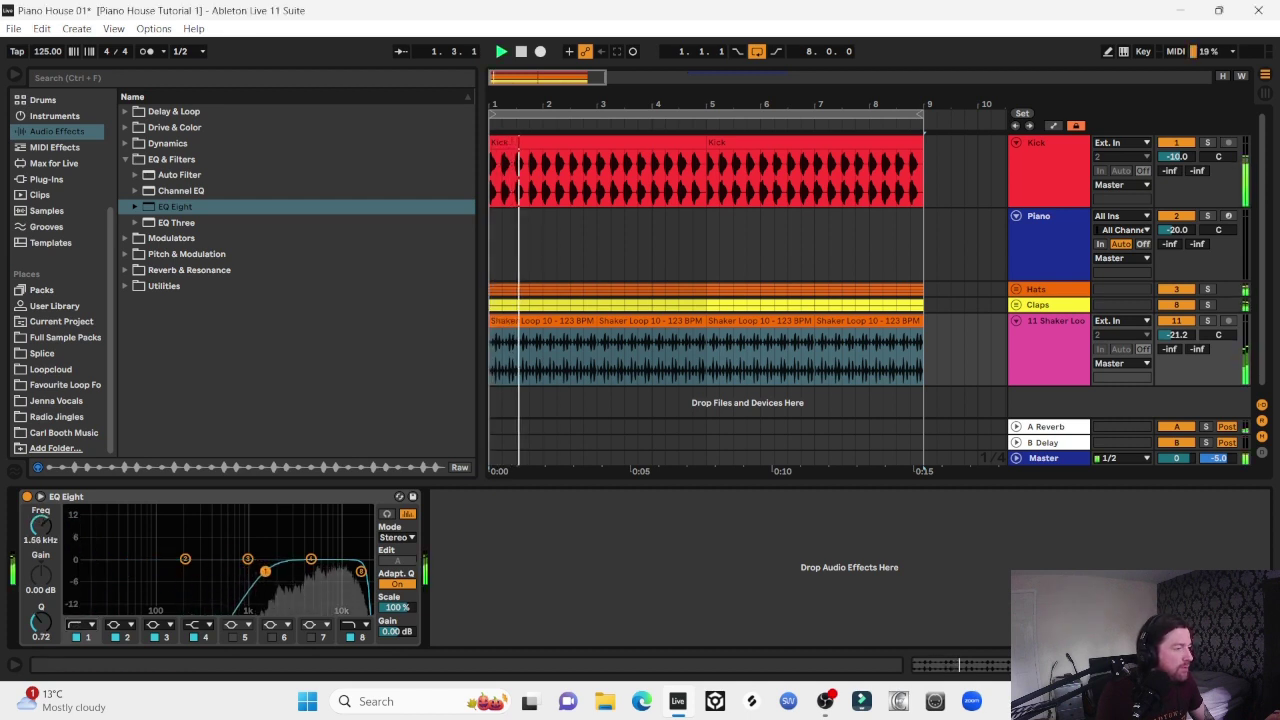
click(361, 572)
Add LFOTool after EQ Eight on the shaker track and raise the point near the end of its volume curve to full level
drag(200, 251, 520, 570)
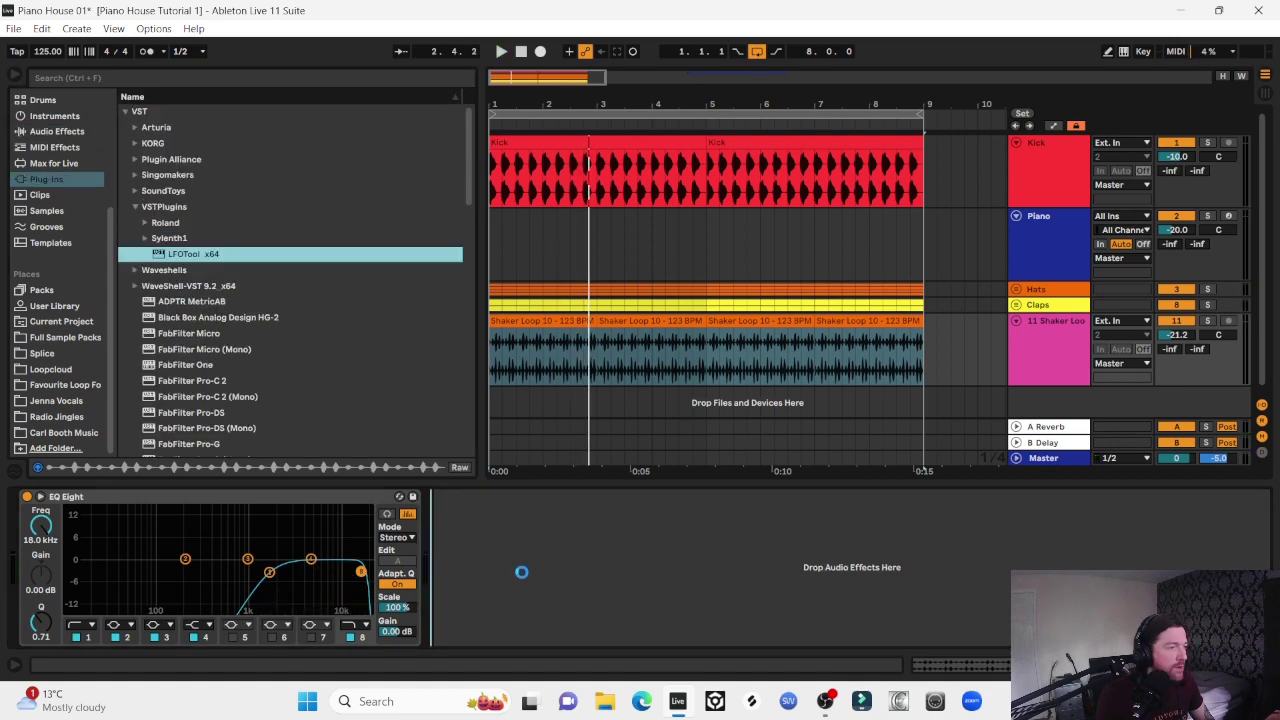
drag(518, 220, 517, 134)
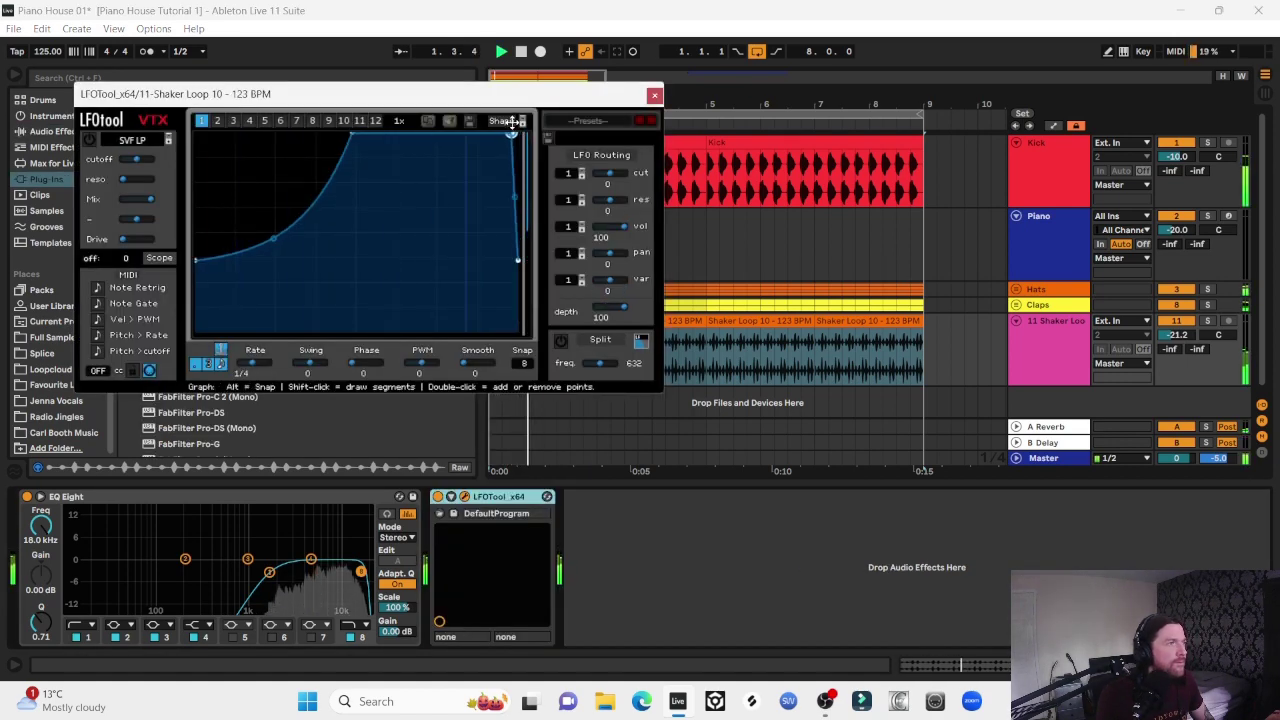
Solo the shaker and Kick tracks together and set the shaker track's volume to -17.2 dB
click(1208, 320)
ctrl+click(1207, 142)
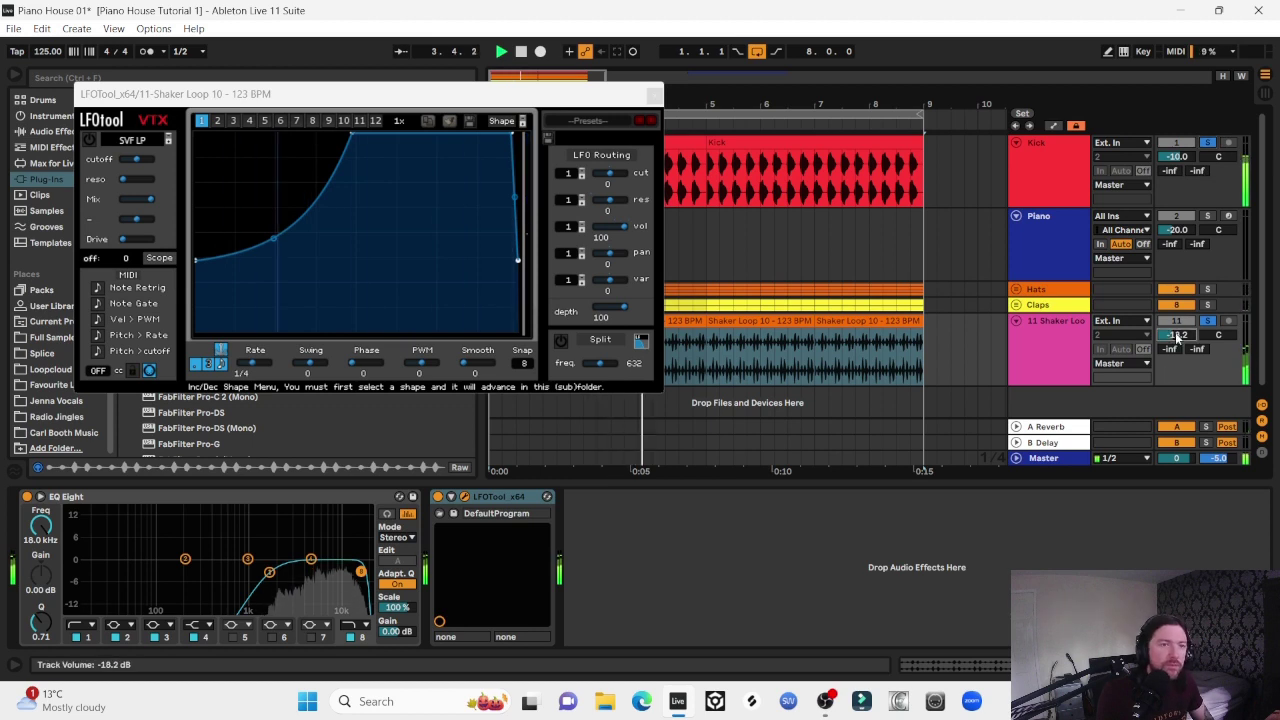
drag(1176, 338, 1177, 341)
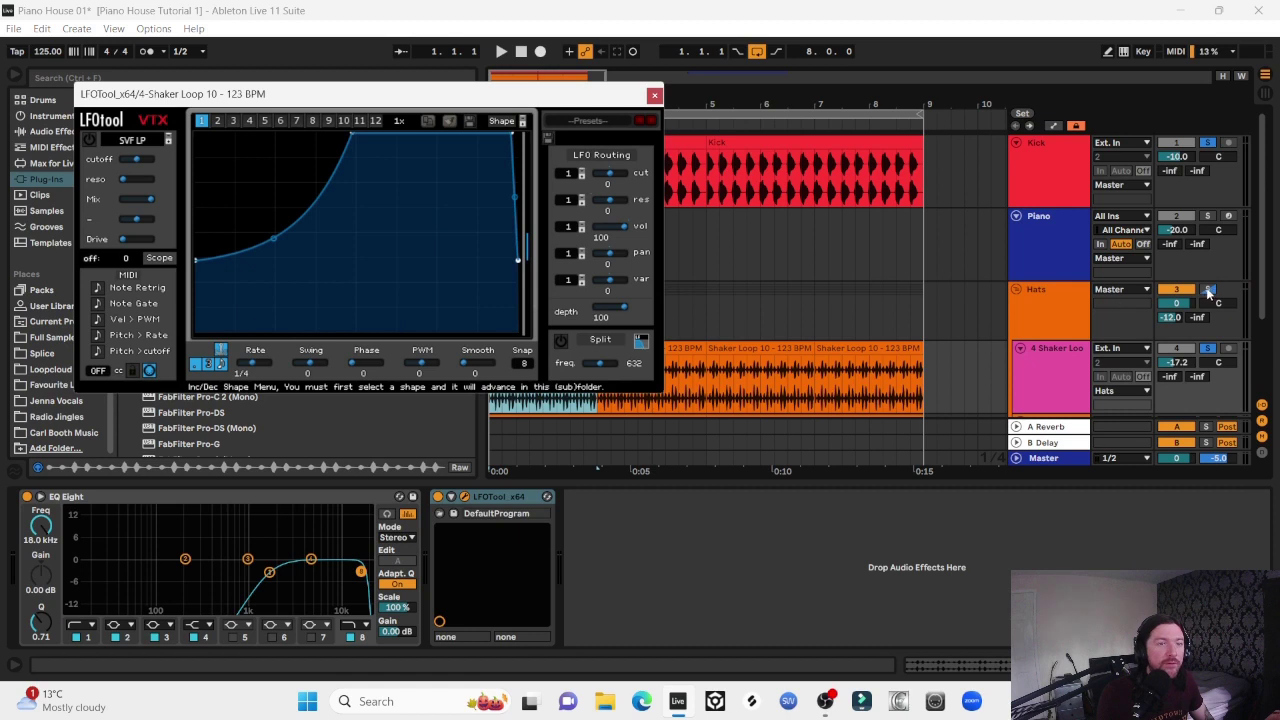
Solo the Hats group, close the LFOTool window, set the shaker's volume to -16.2 dB and play back the group
click(1207, 290)
key(ctrl+alt+p)
key(space)
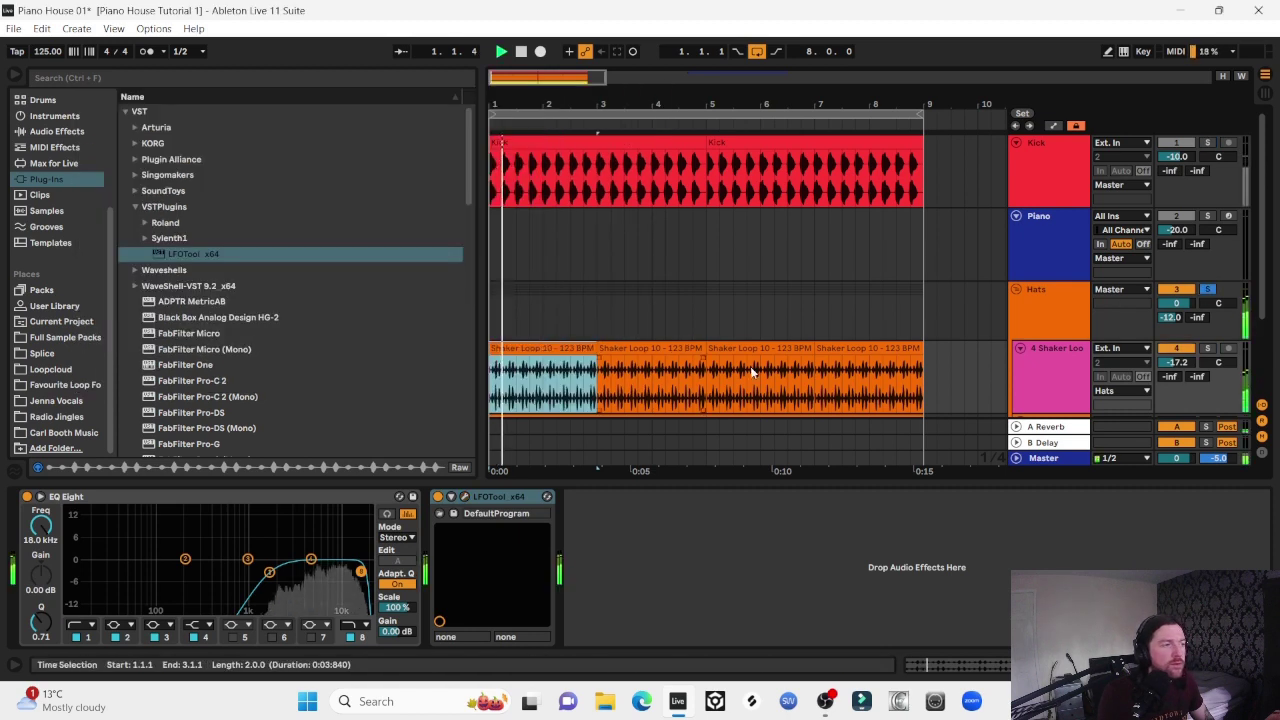
drag(1177, 362, 1177, 350)
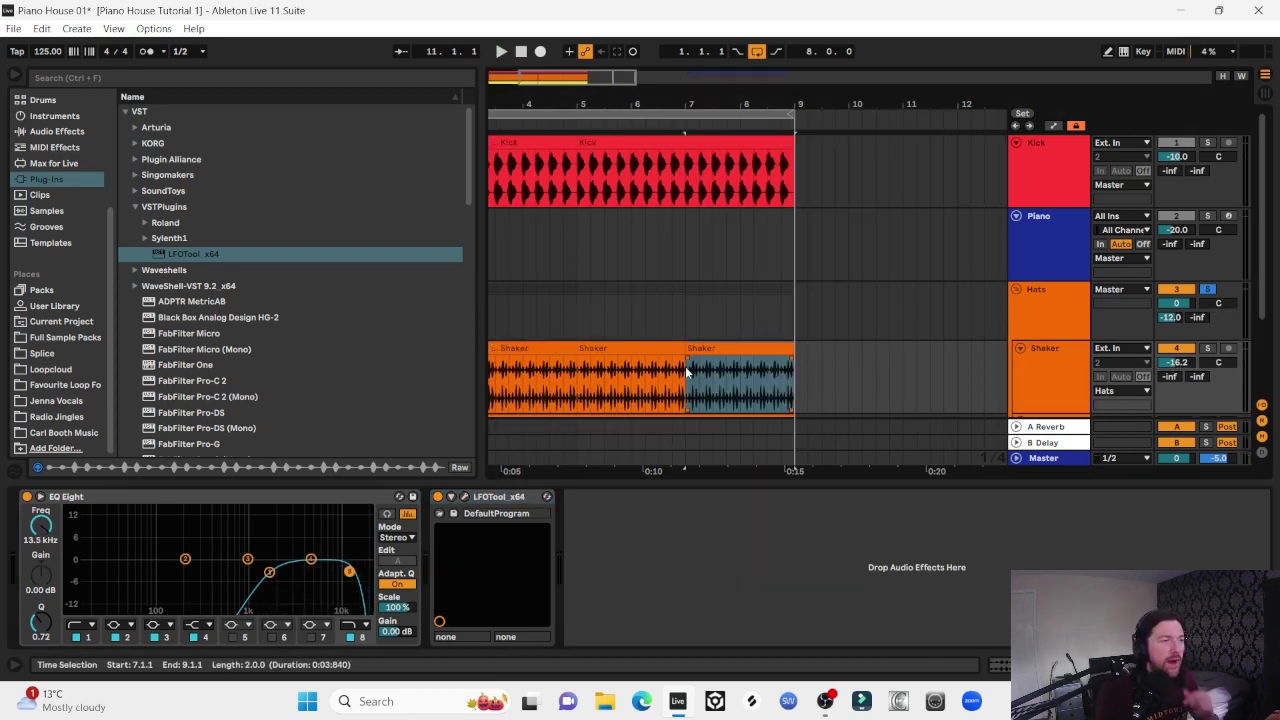
click(693, 350)
key(space)
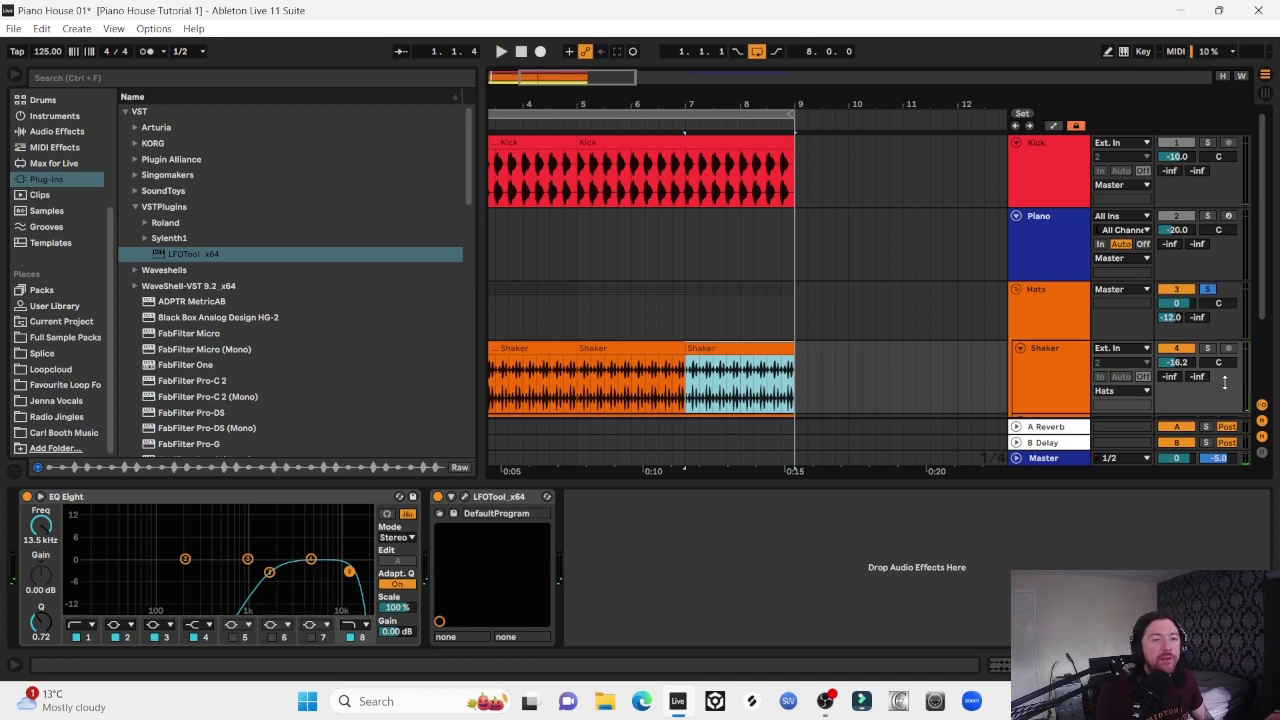
key(space)
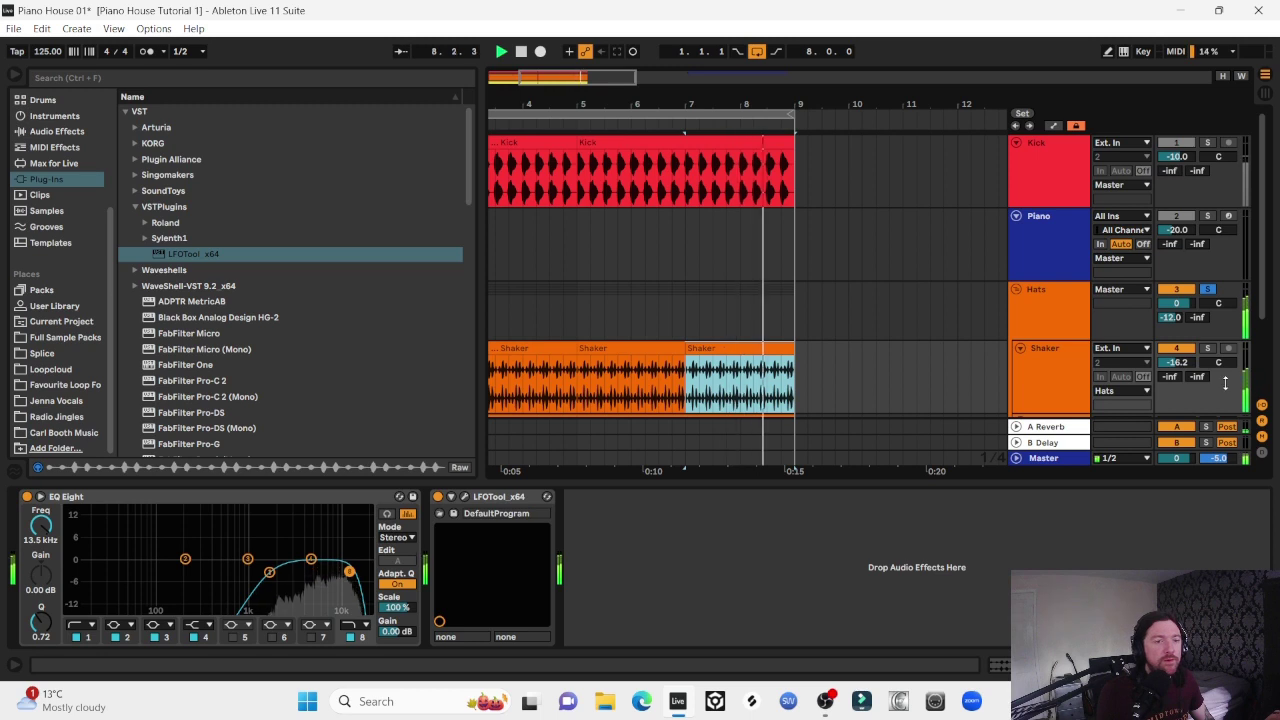
Fold the Shaker track and collapse the Hats group in the arrangement
click(1020, 349)
scroll(895, 295, down, 2)
scroll(895, 295, left, 3)
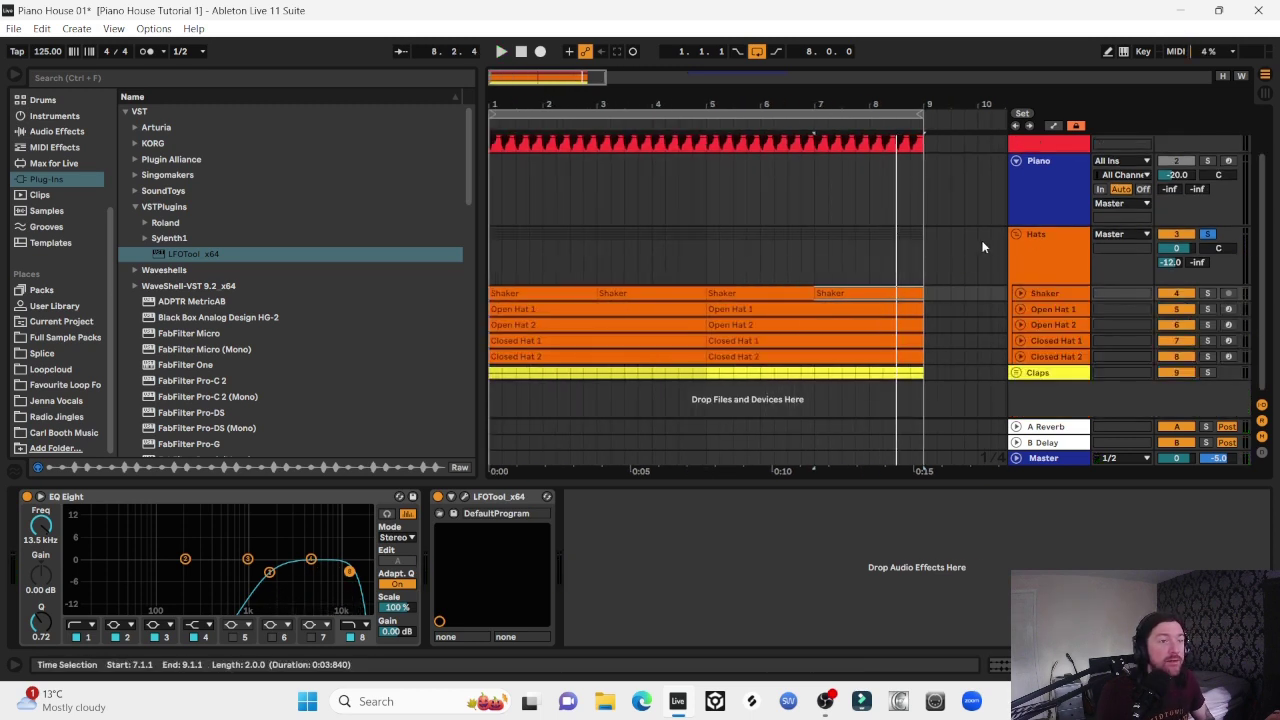
click(1016, 234)
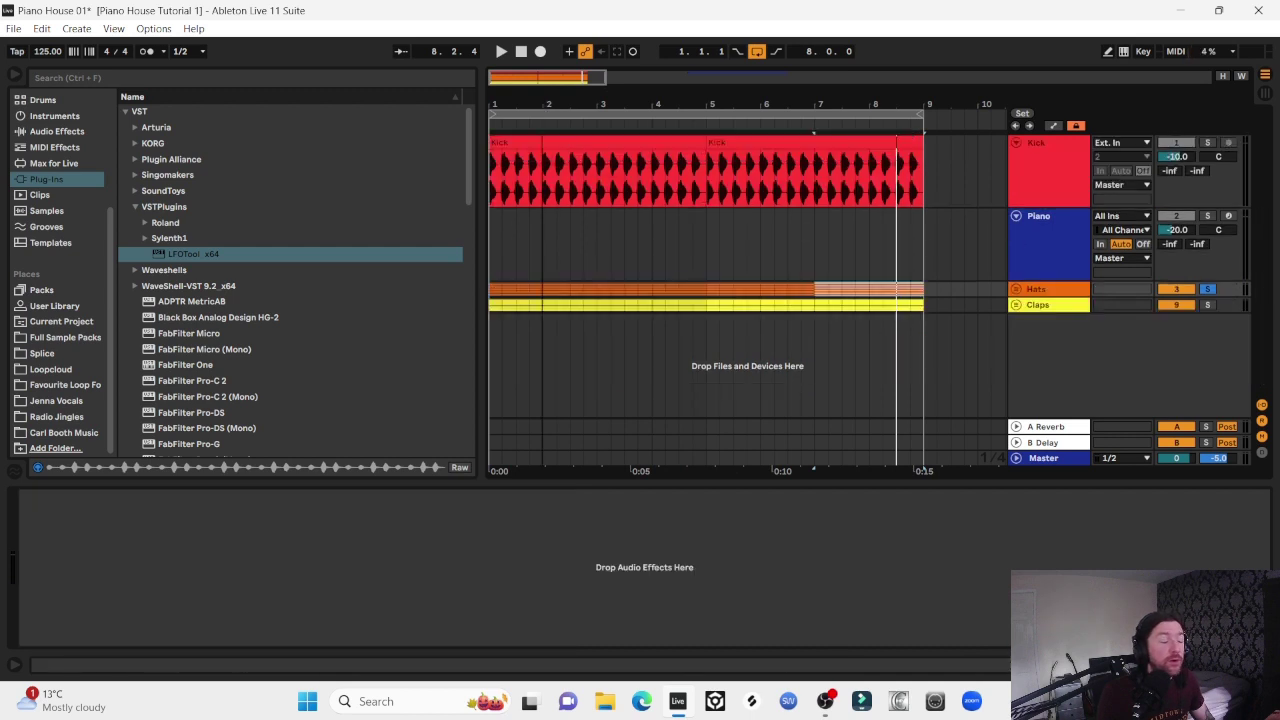
Open the Percussion - 123 BPM folder and preview Percussion 1 to 3 against the playing beat
drag(745, 104, 745, 94)
drag(745, 94, 745, 88)
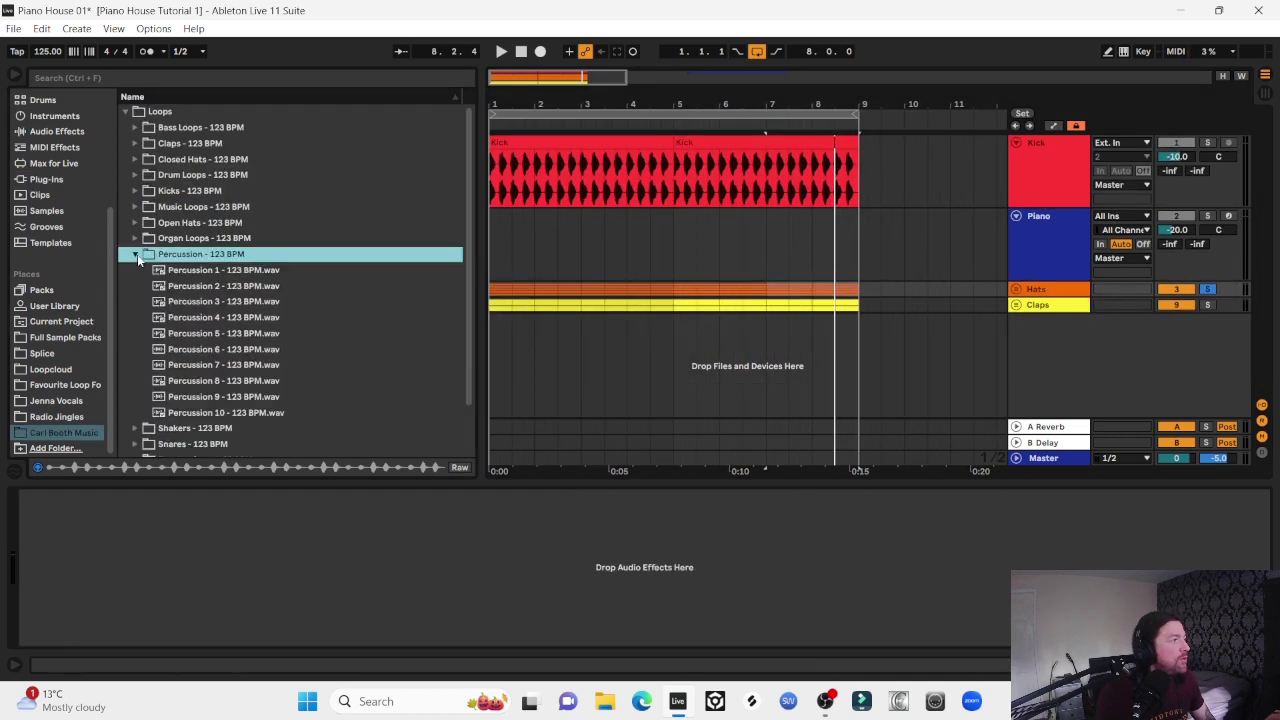
key(space)
click(197, 270)
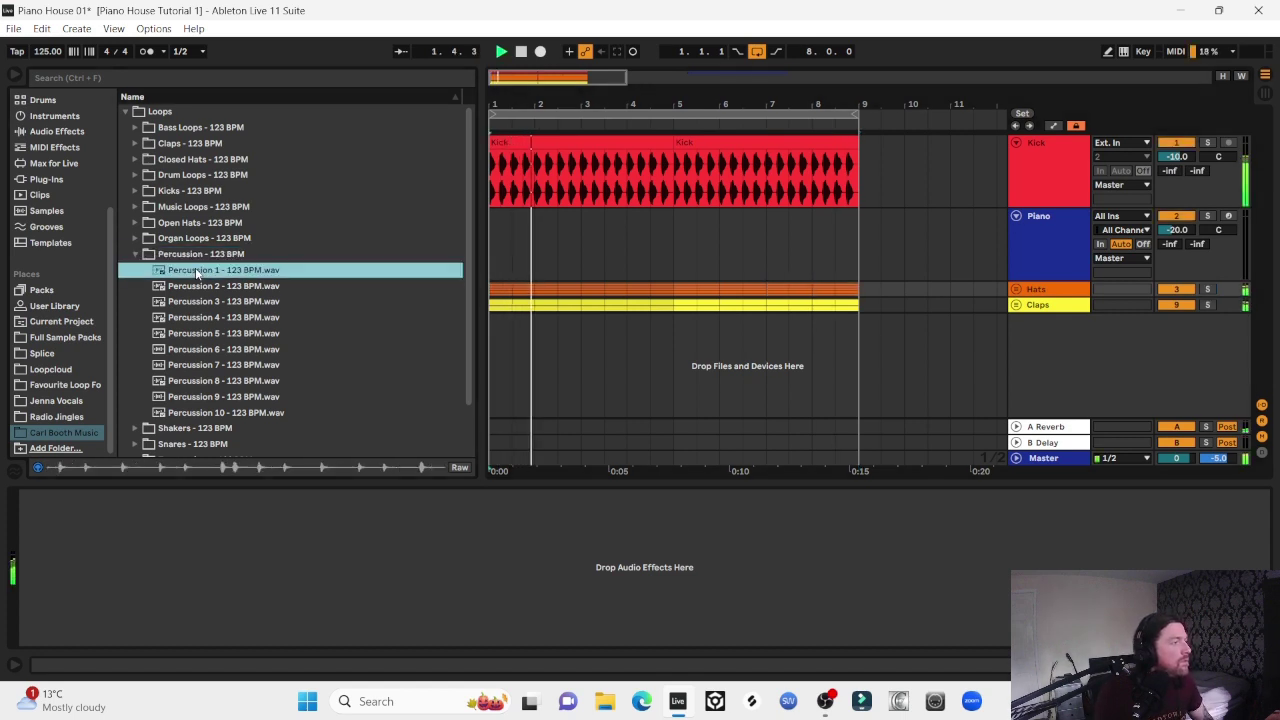
key(Down)
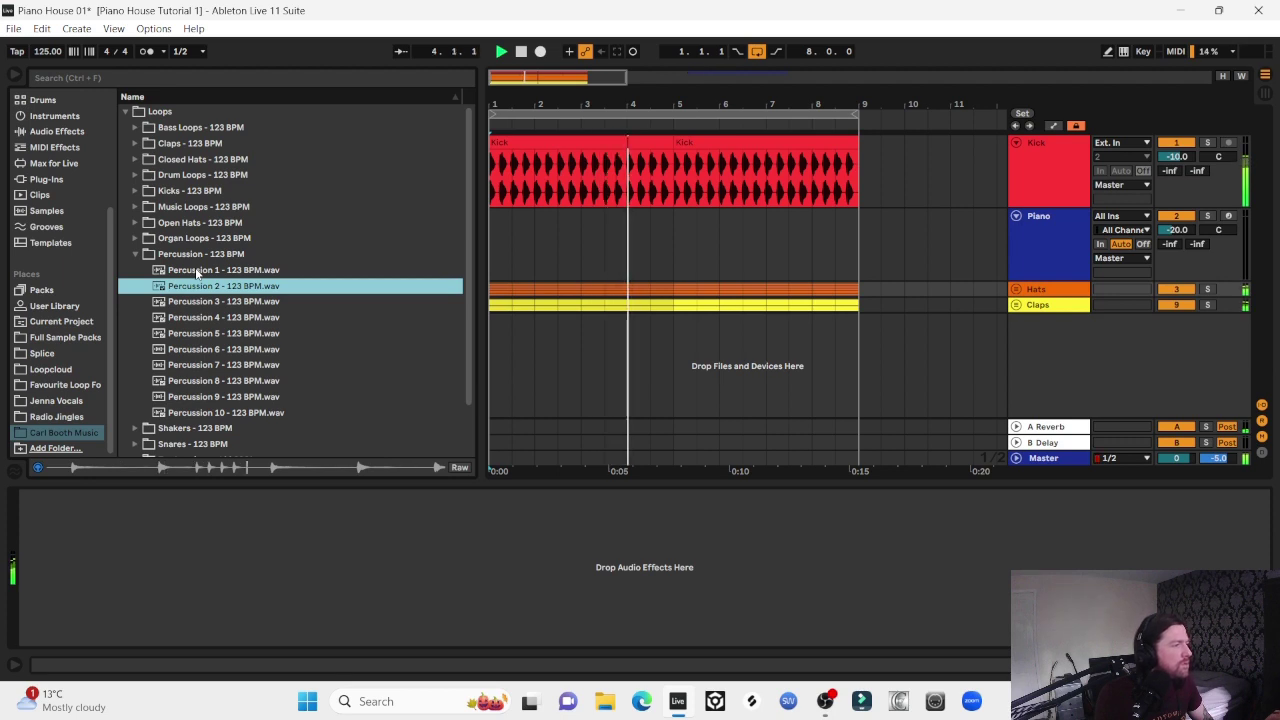
key(Down)
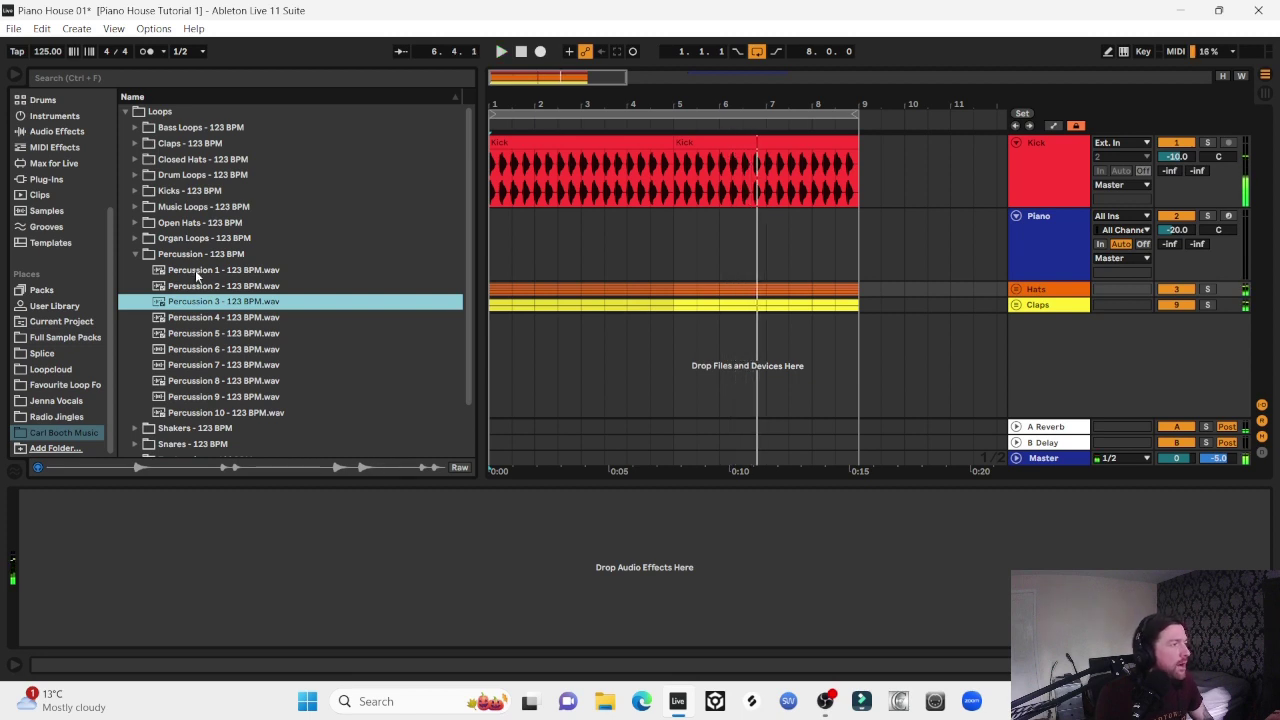
Place Percussion 3 on a new audio track at bar 1 and Percussion 4 after it at bar 3
drag(189, 303, 494, 329)
key(space)
click(199, 317)
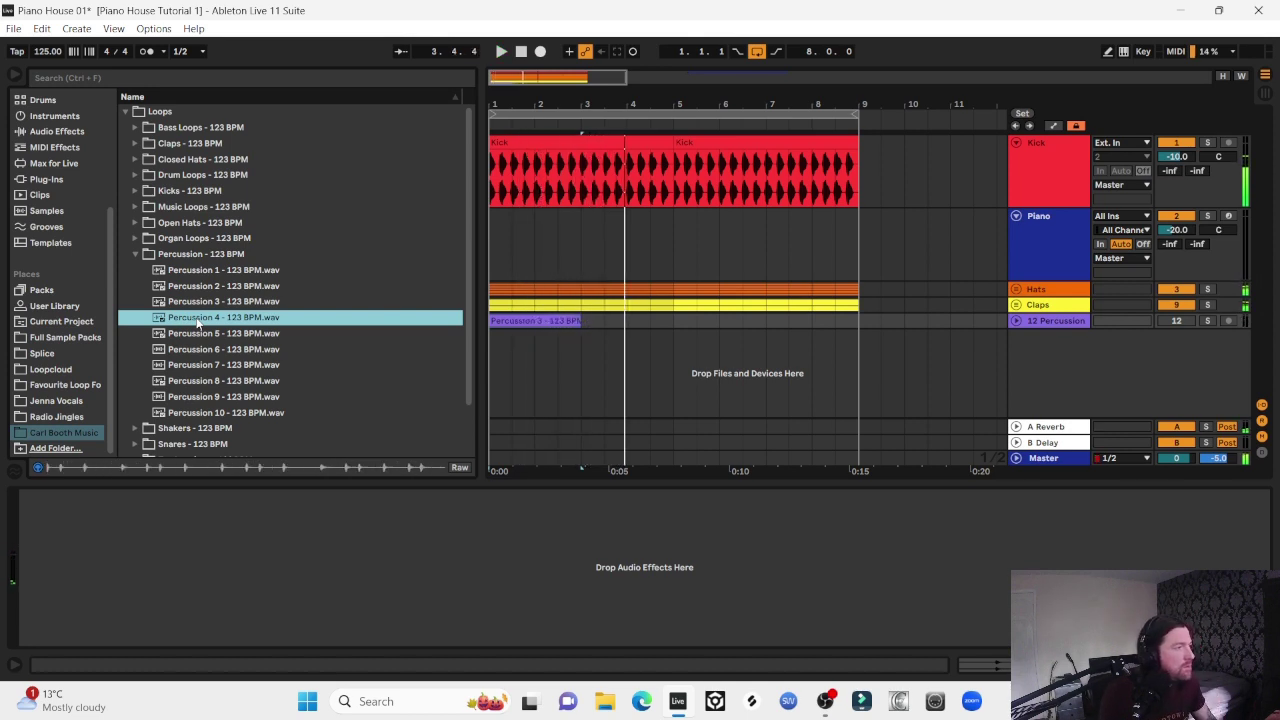
drag(195, 317, 636, 320)
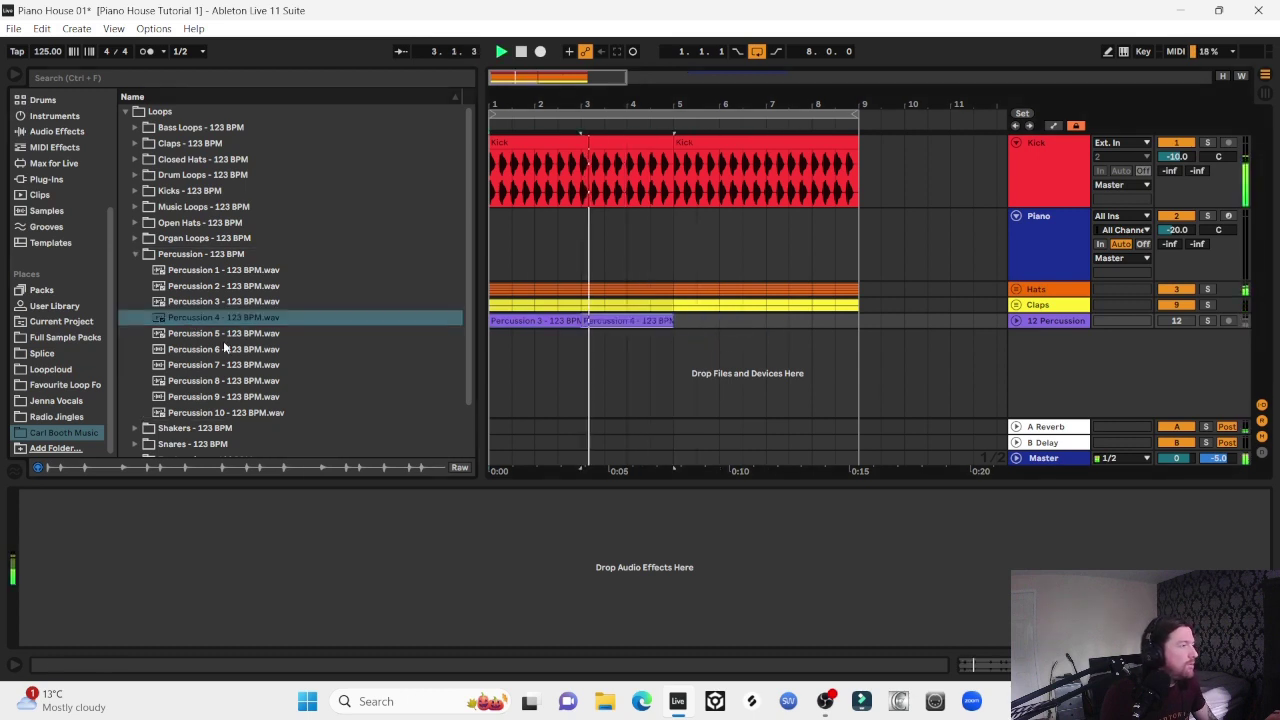
Preview the Percussion 5 to Percussion 10 samples against the playing beat
click(200, 333)
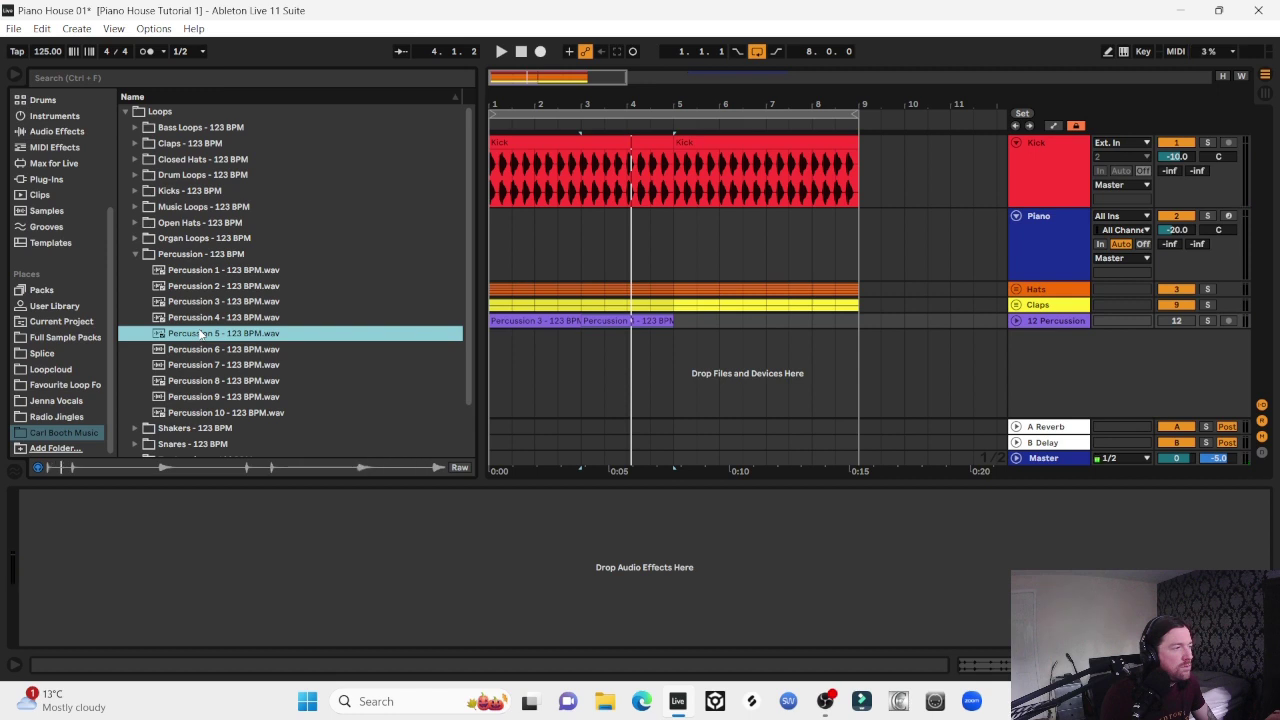
key(Down)
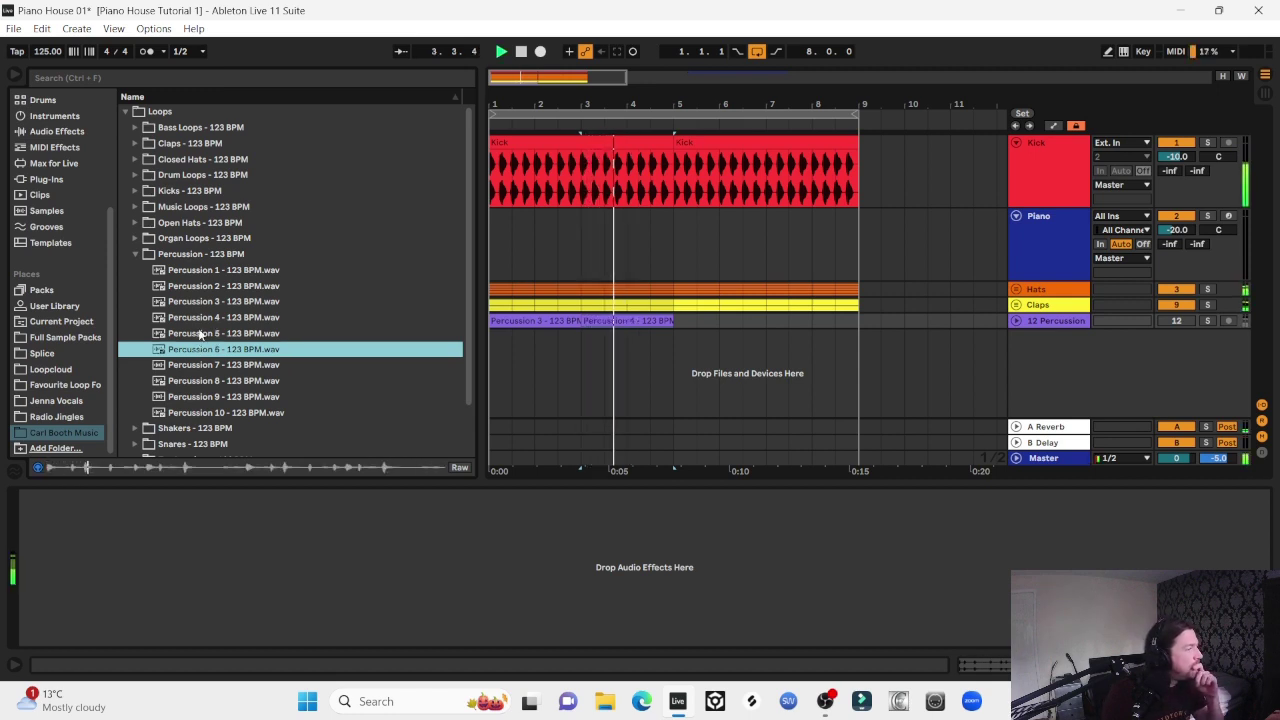
key(Down)
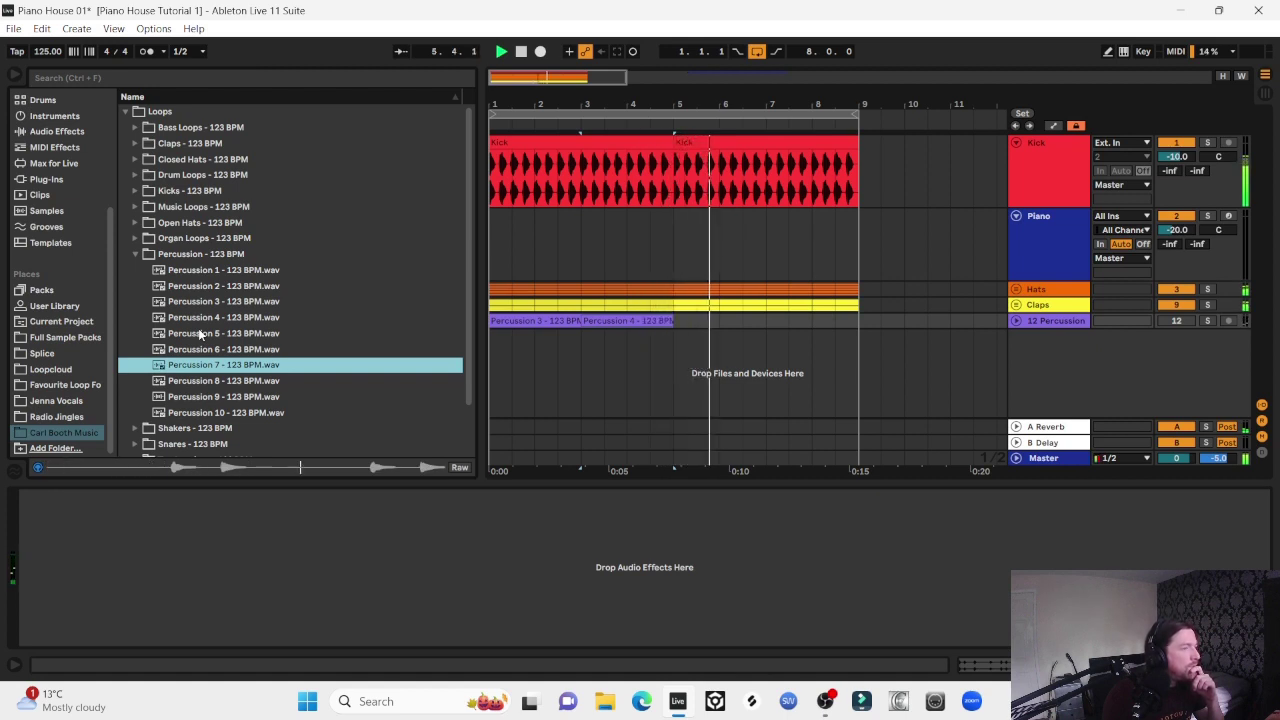
key(Down)
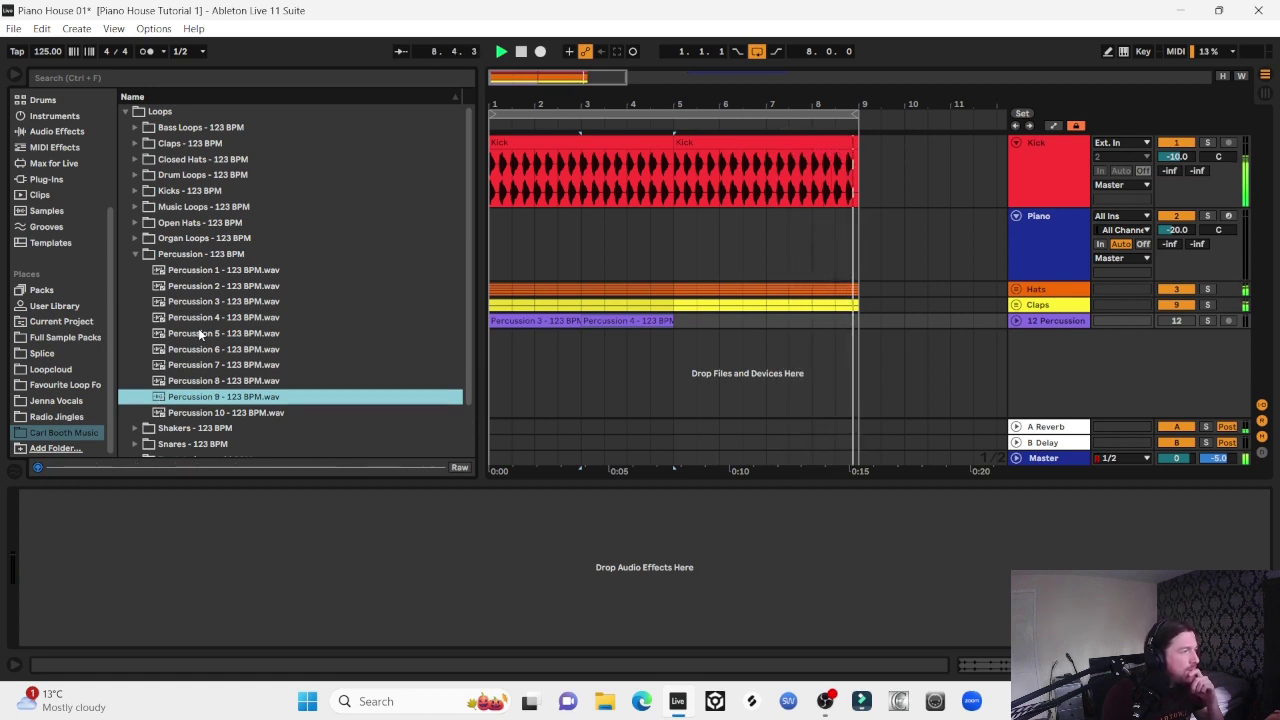
key(Down)
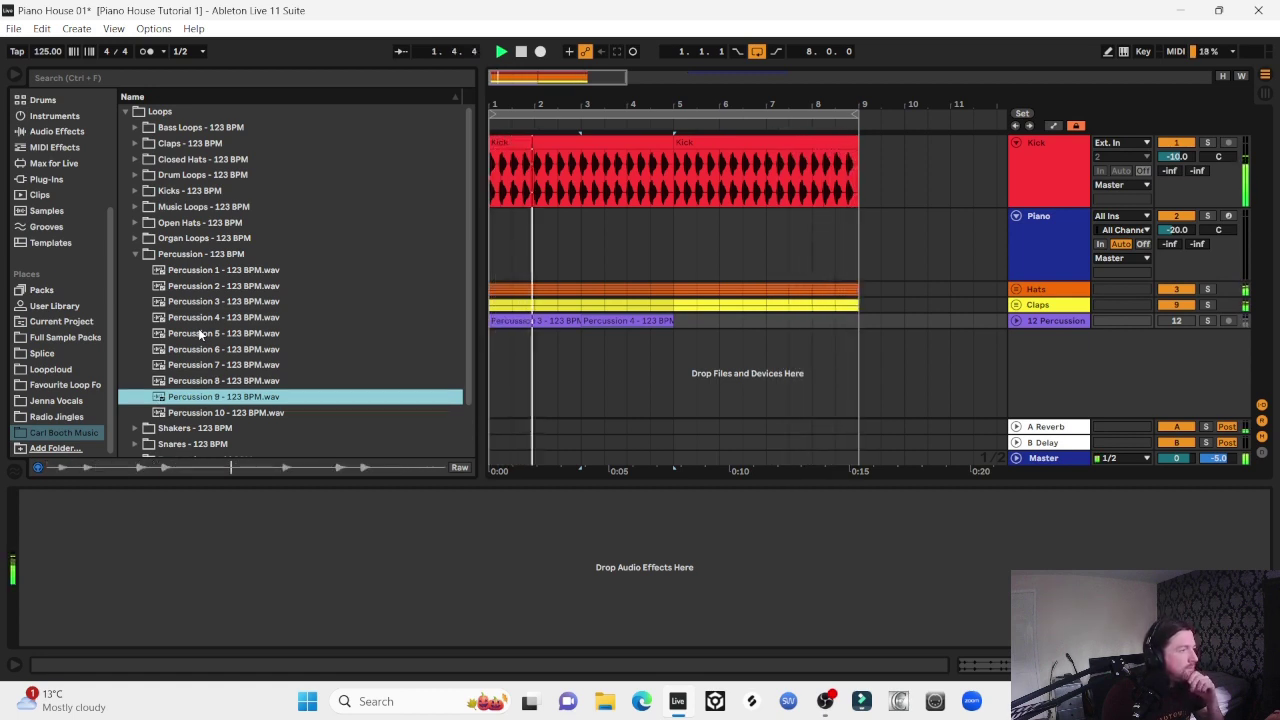
key(Down)
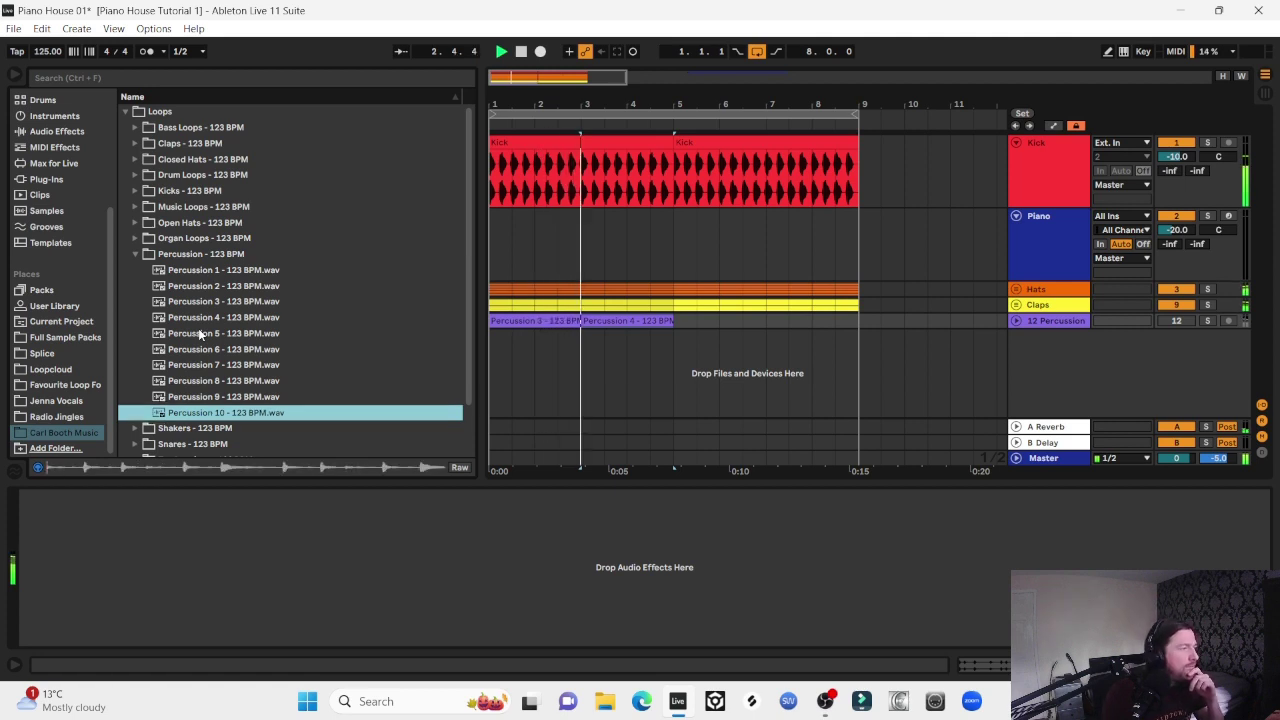
Place the Percussion 9 sample on the 12 Percussion track at bar 5, directly following the Percussion 4 clip
key(Up)
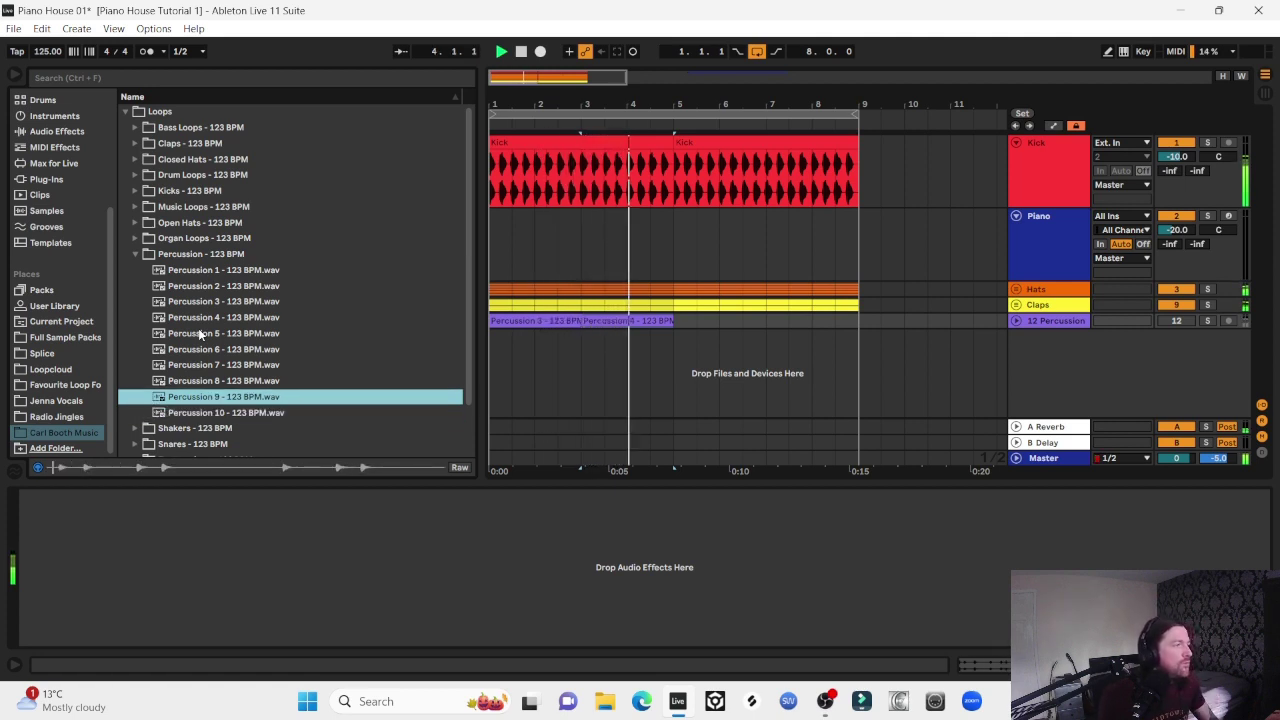
drag(204, 398, 693, 321)
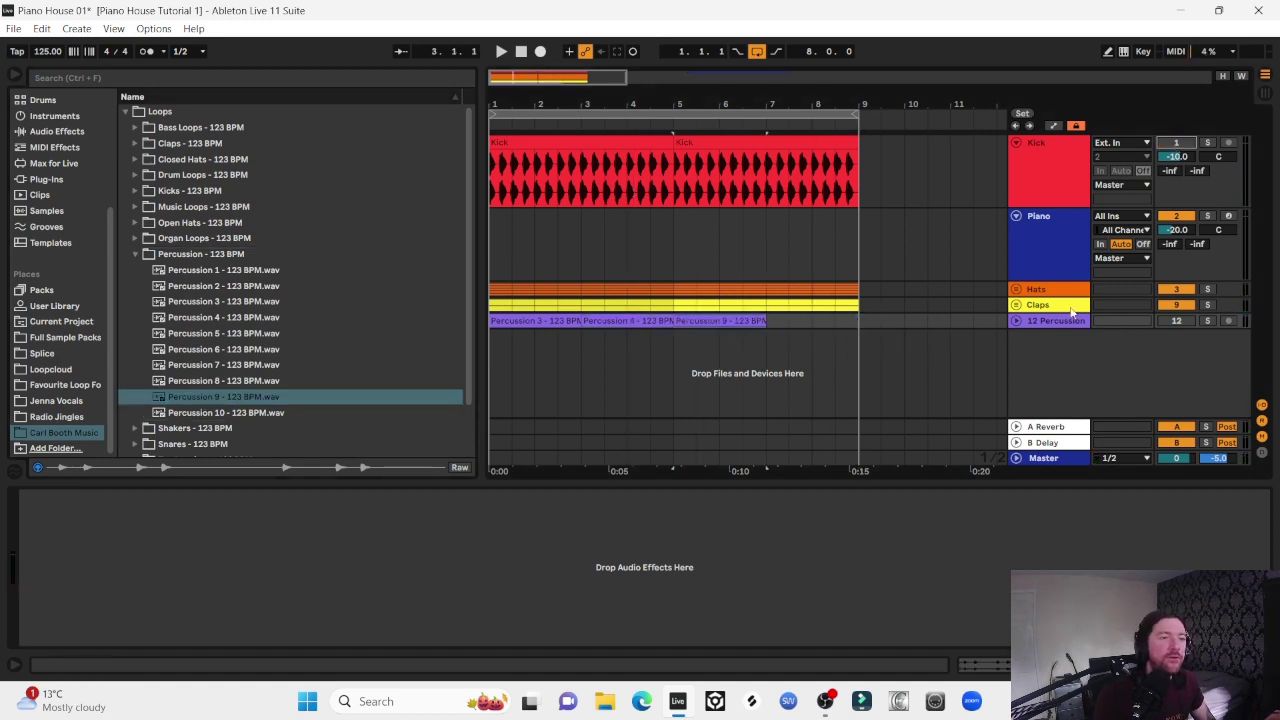
key(z)
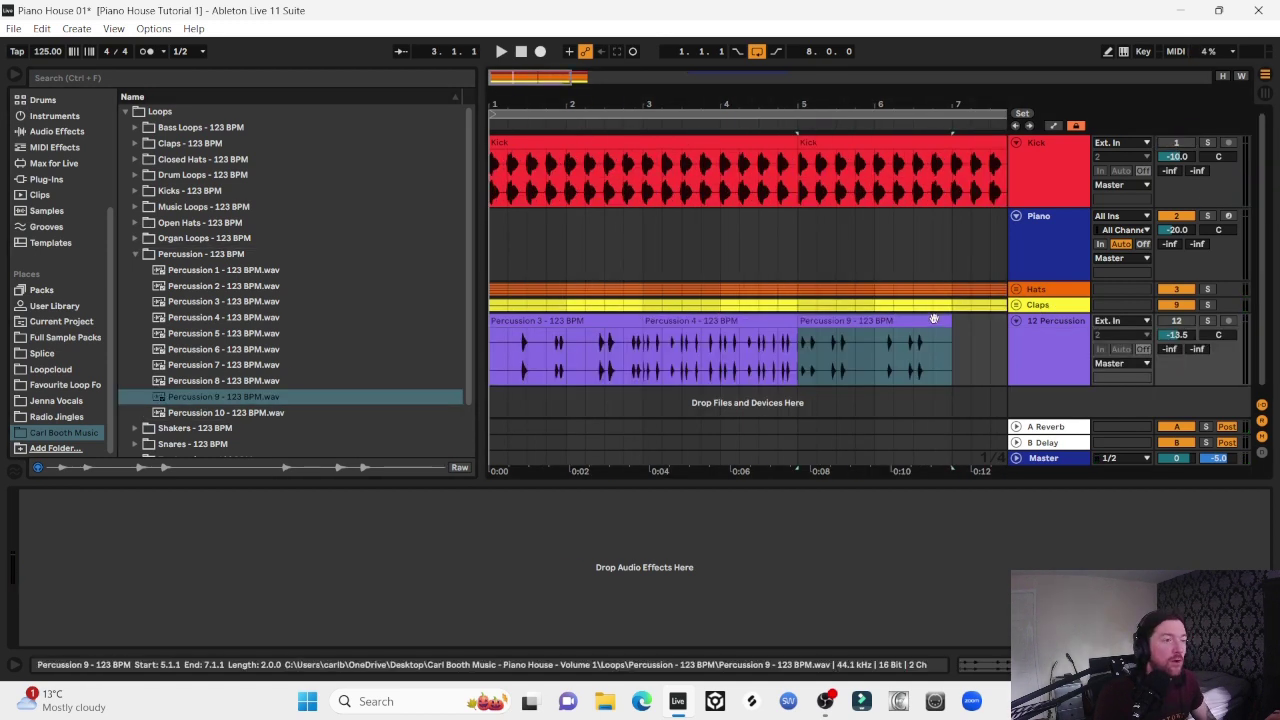
Loop the three percussion clips from bar 1 to 7 and audition them soloed with the track volume at -11.5 dB
click(958, 342)
drag(958, 342, 460, 329)
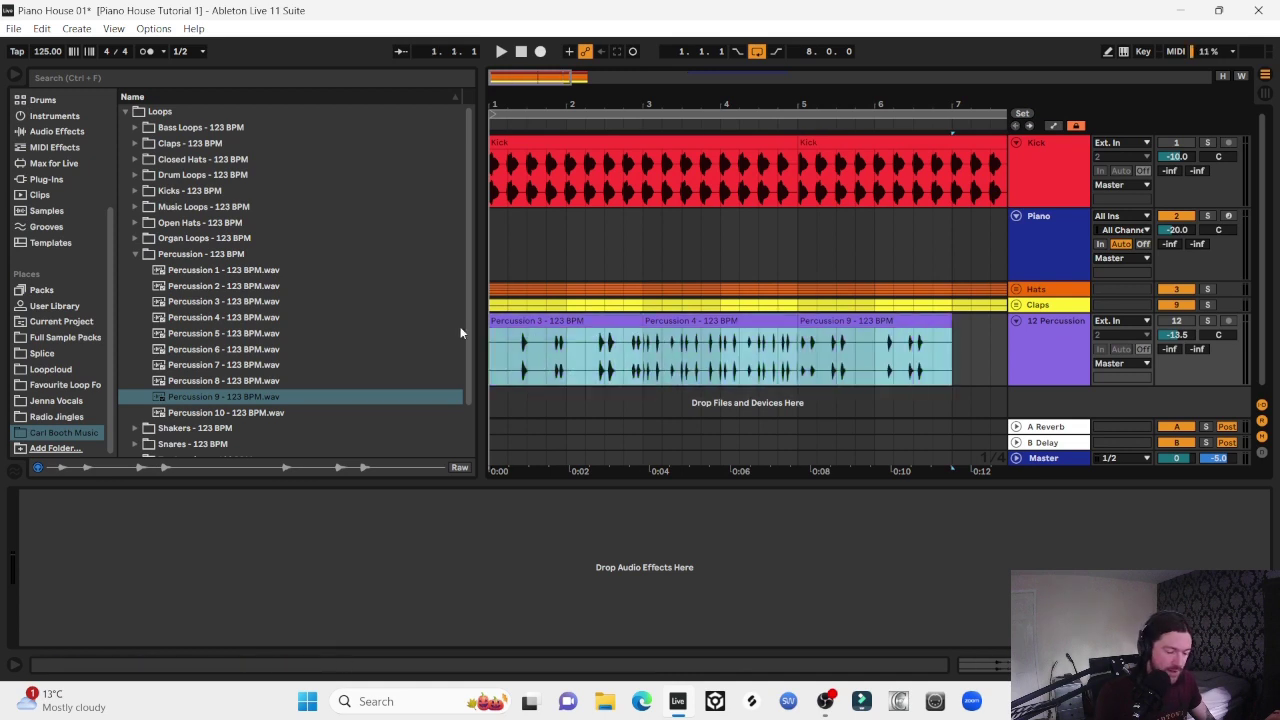
key(ctrl+l)
key(space)
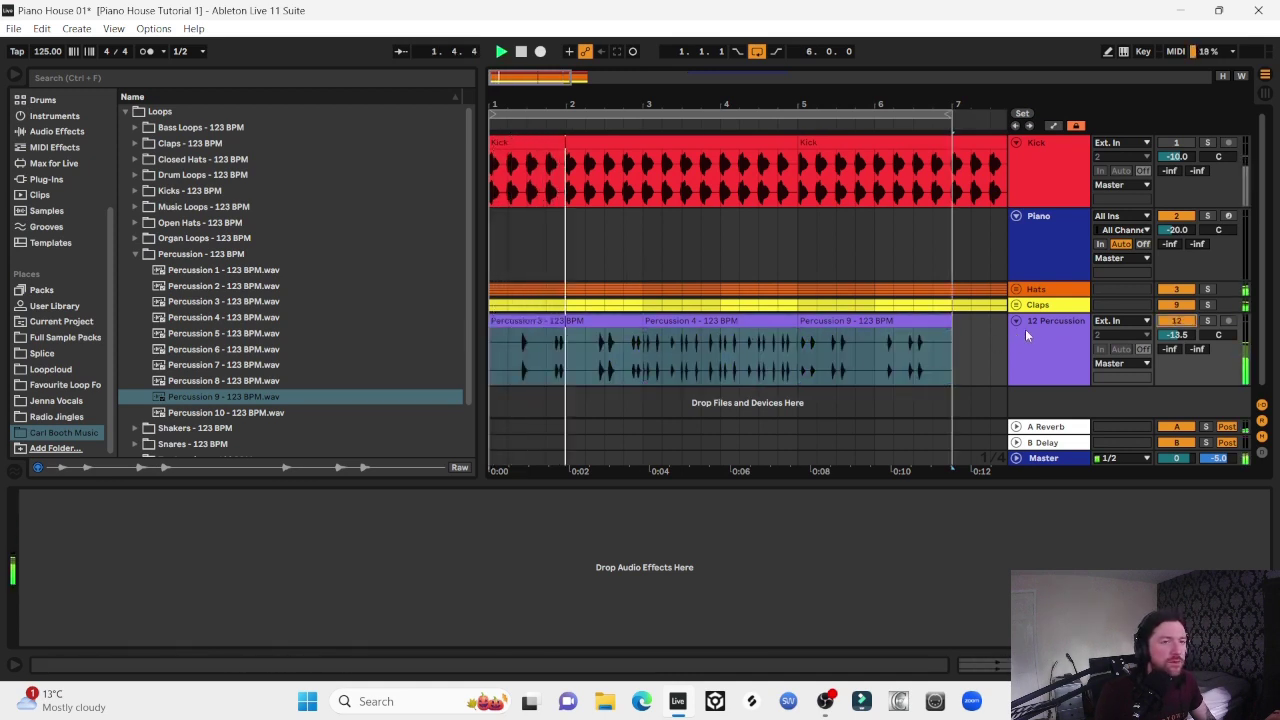
scroll(1179, 338, up, 2)
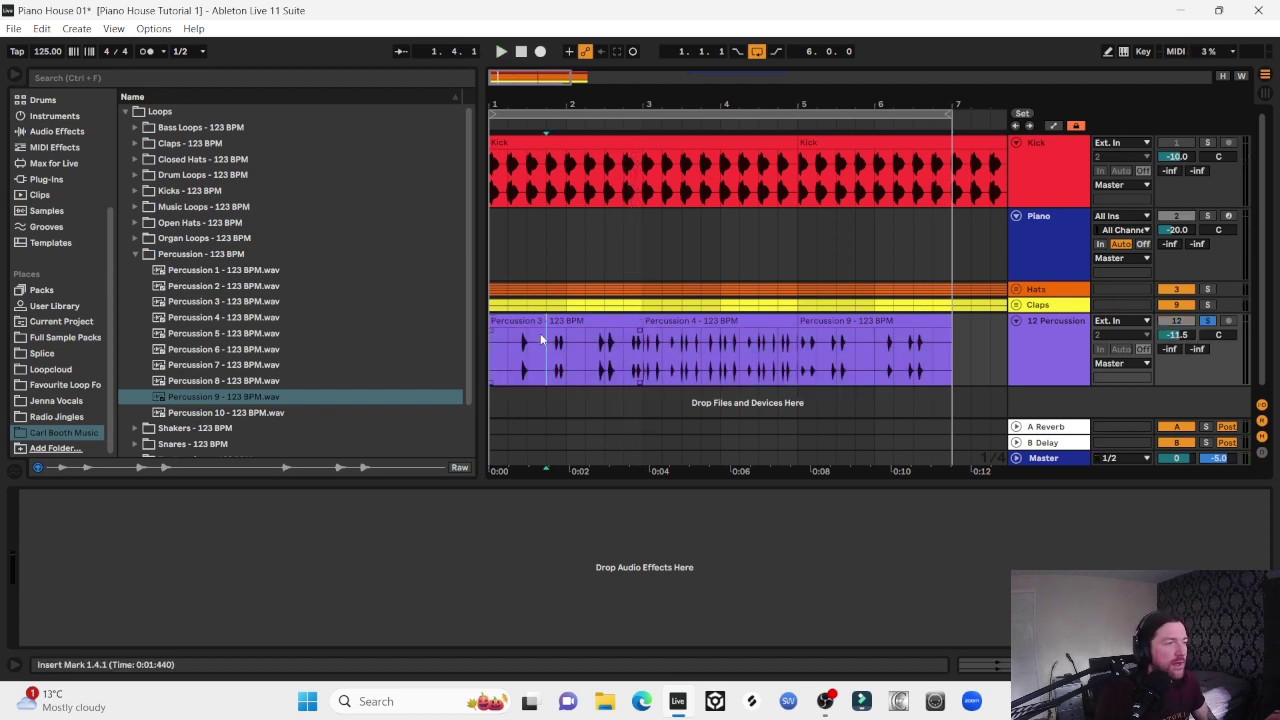
Delete the Percussion 9 clip and play the two-bar Percussion 3 clip in a loop with the Claps soloed too
click(866, 321)
key(Delete)
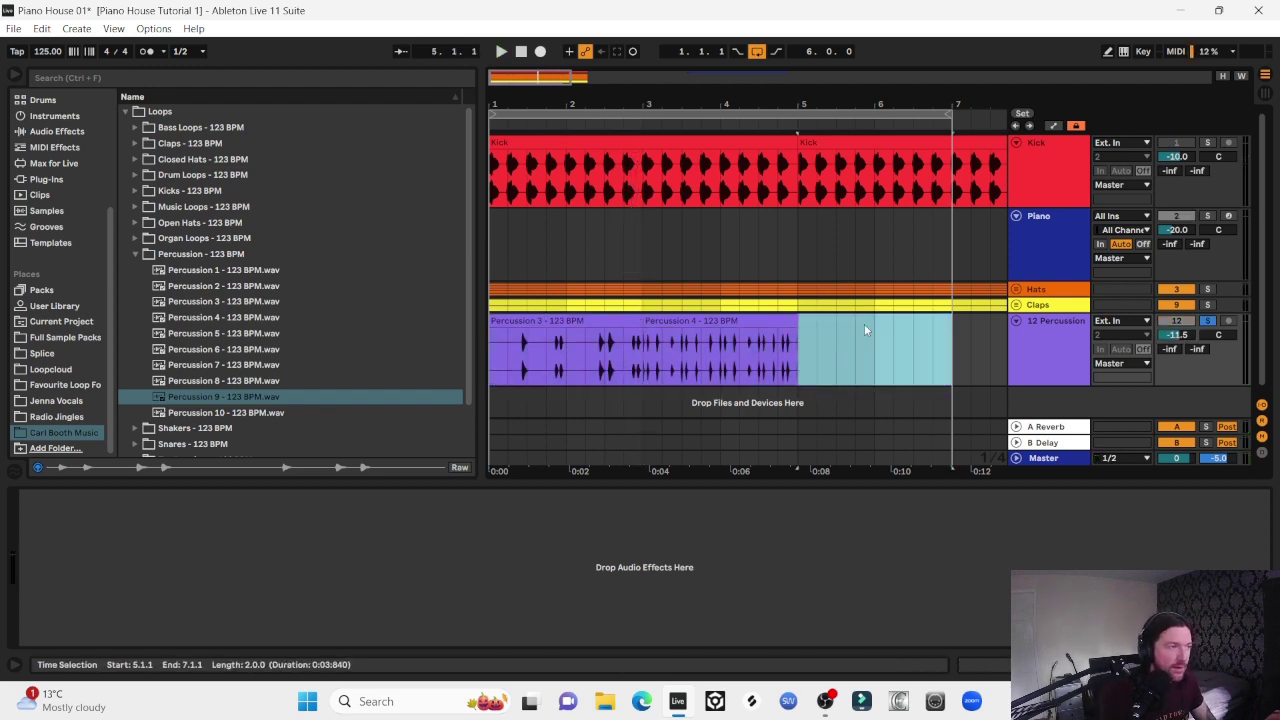
click(585, 325)
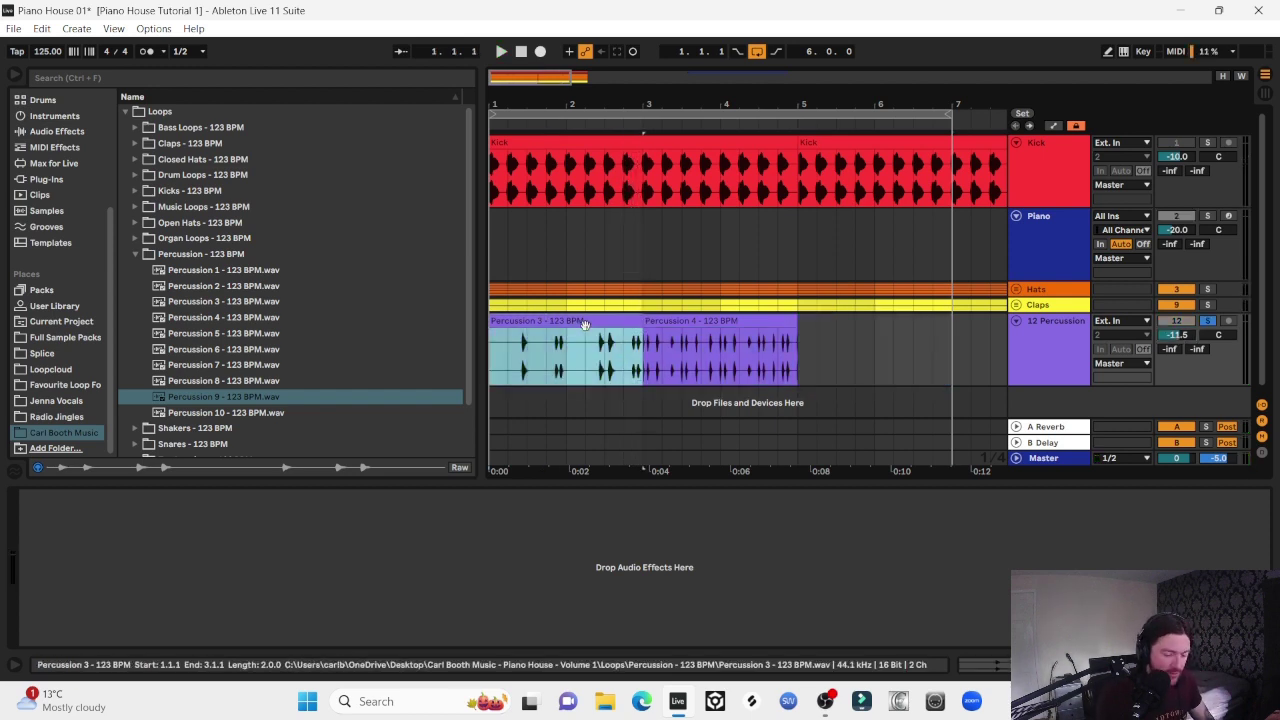
key(ctrl+l)
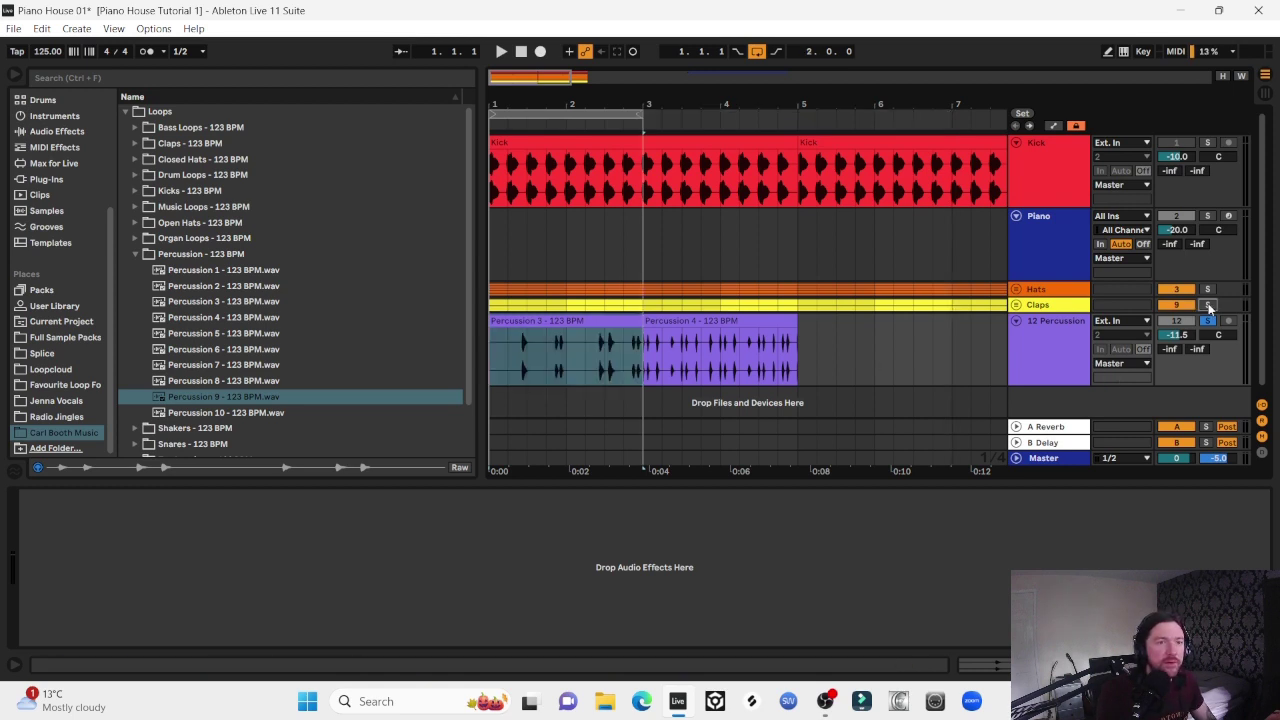
click(567, 321)
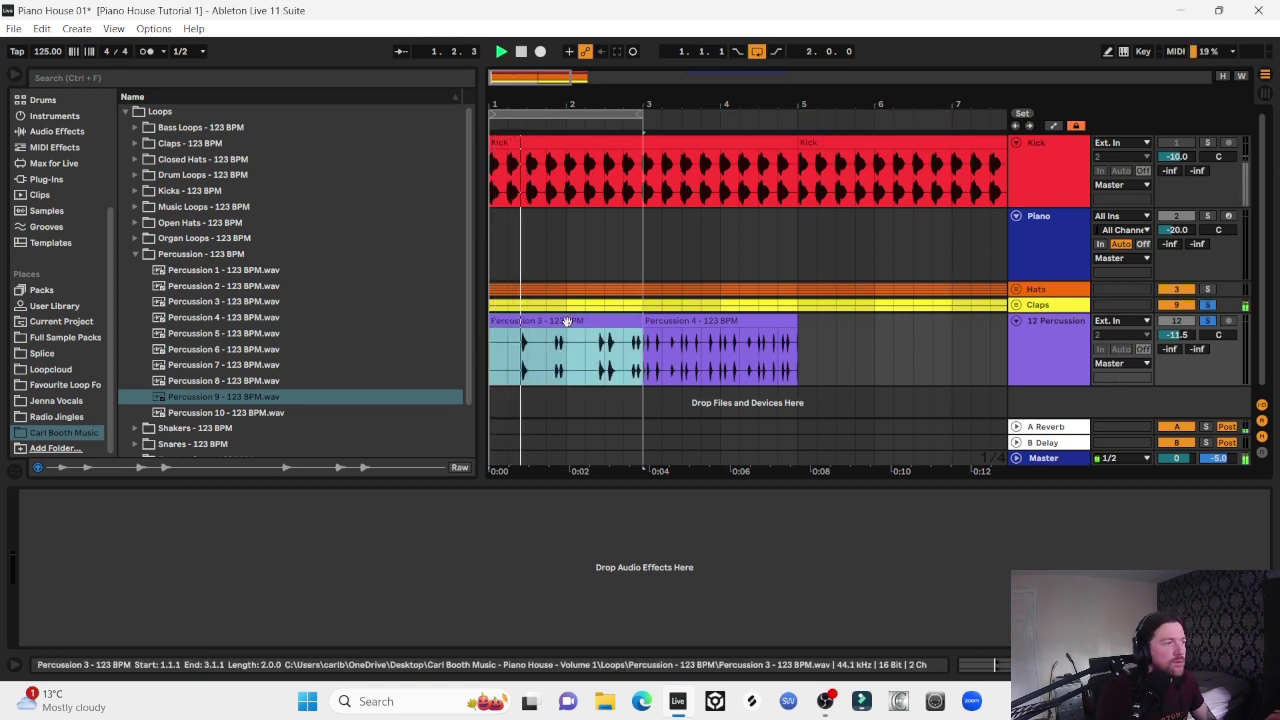
Cut the stretch from 1.4 to bar 2 out of the Percussion 3 clip and trim its end back to 2.4
drag(552, 368, 571, 370)
key(Delete)
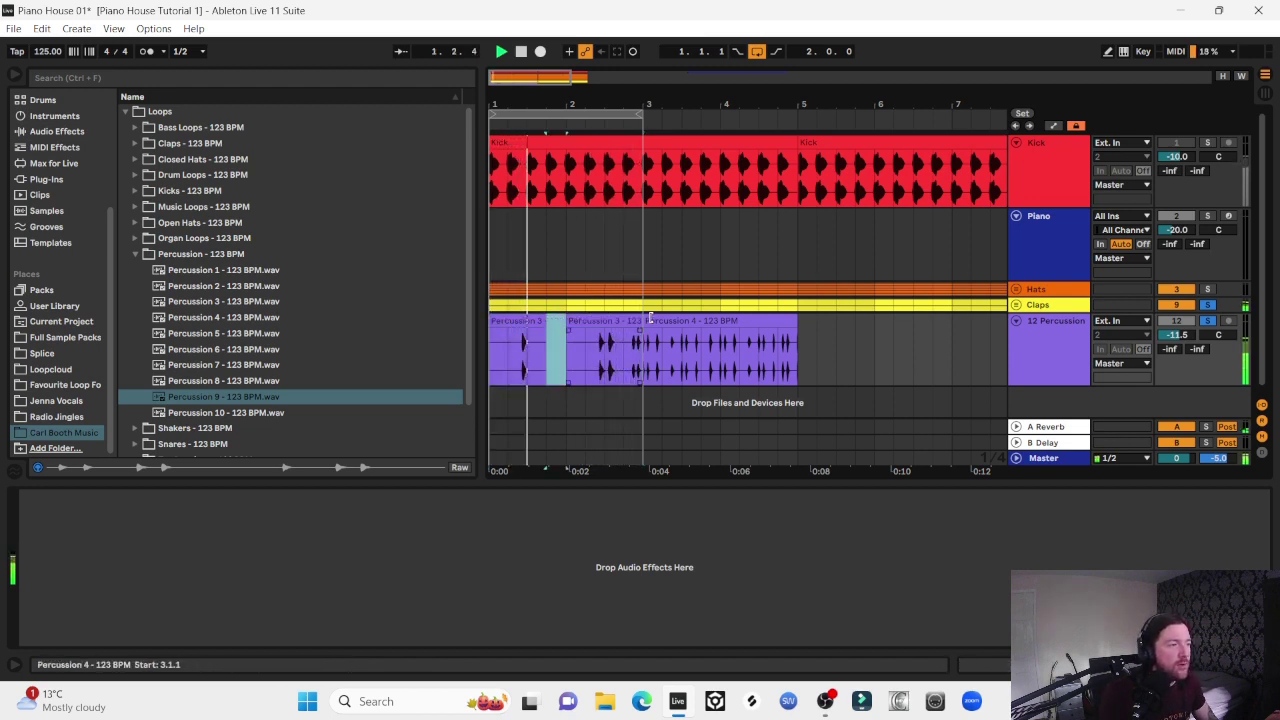
drag(643, 322, 624, 322)
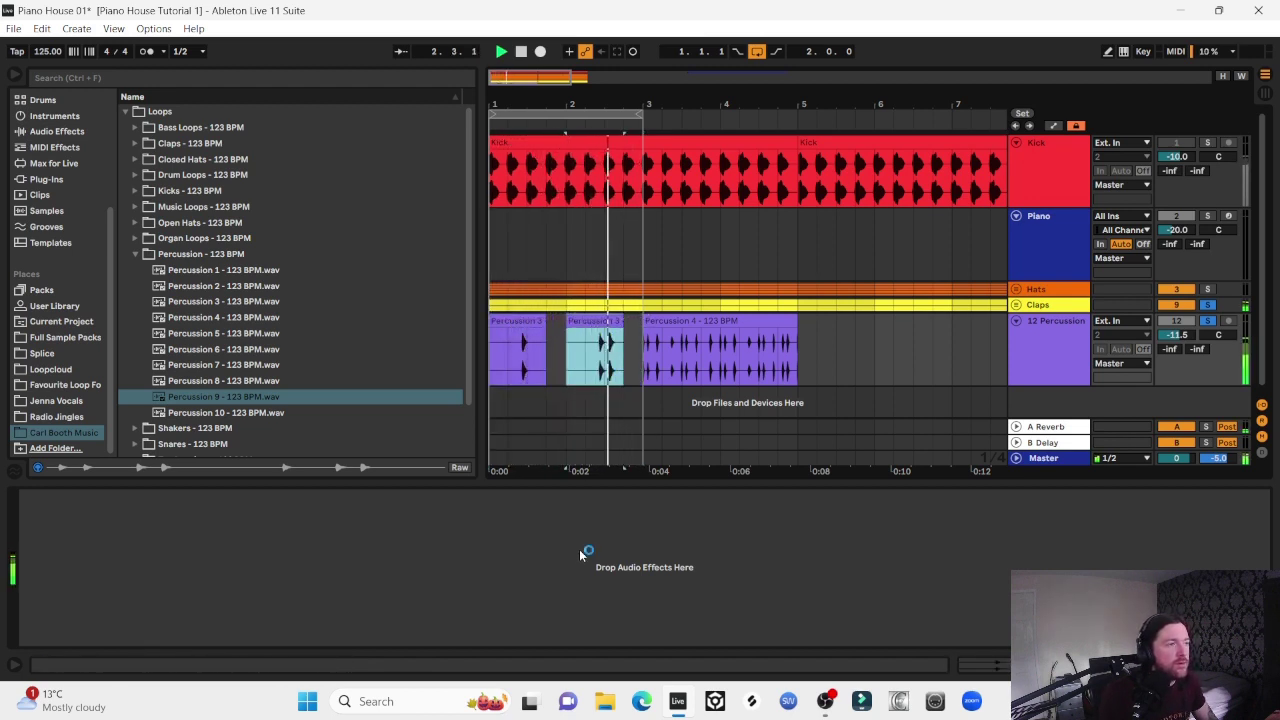
Set the 12 Percussion volume to -13.5 dB and trim the Percussion 3 pieces to end at 1.3.2 and start at 2.2.3
drag(1181, 331, 1186, 337)
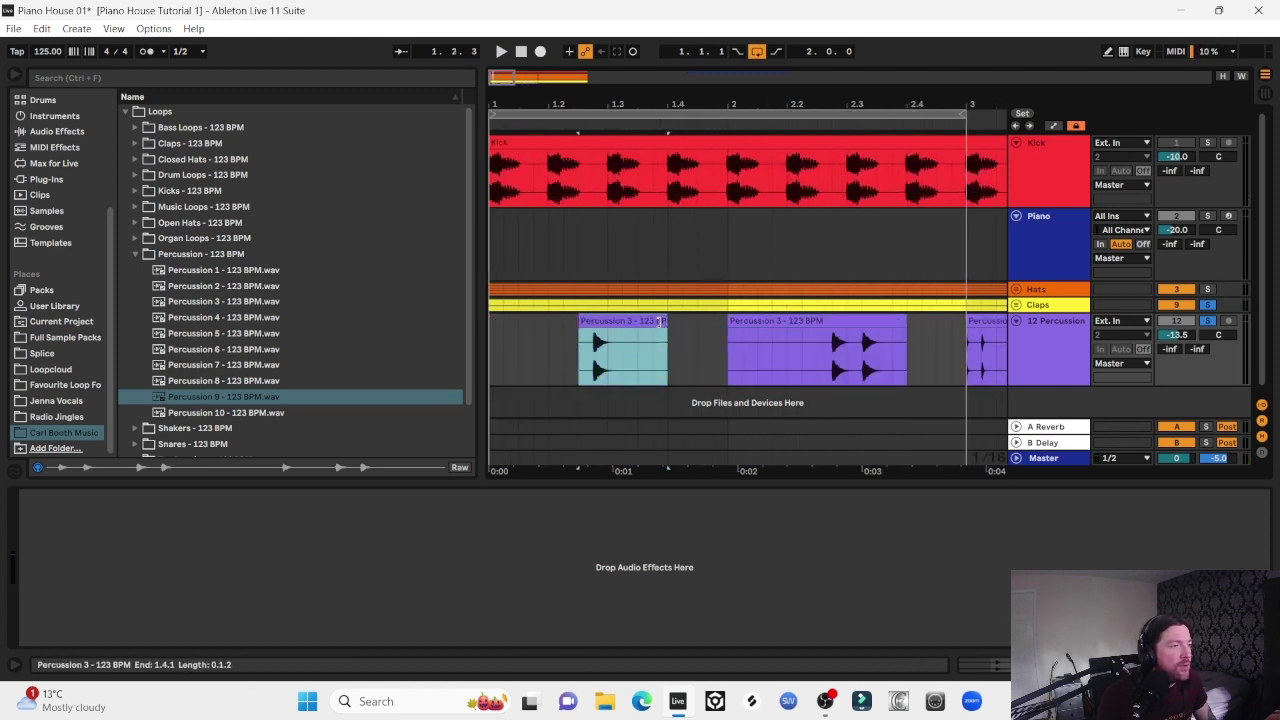
drag(665, 325, 624, 330)
click(733, 322)
drag(733, 322, 818, 322)
click(897, 339)
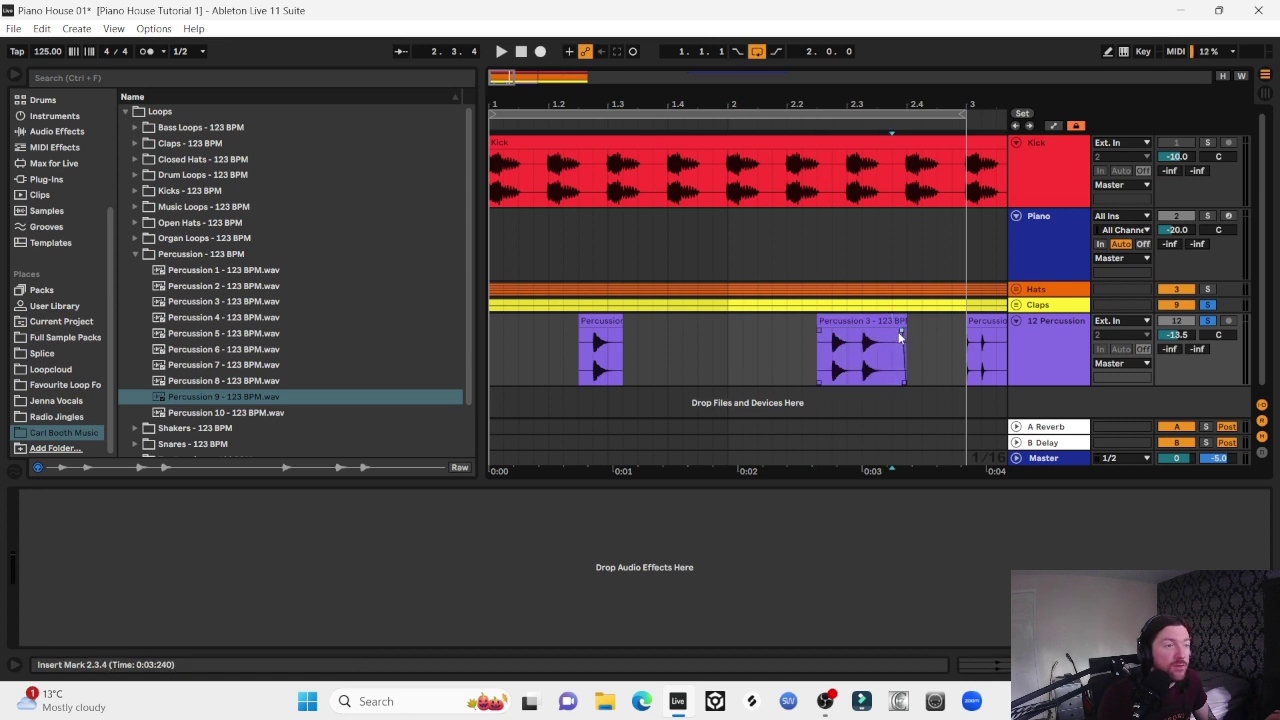
Play the trimmed Percussion 3 loop against the soloed Hats and Claps and set the 12 Percussion volume to -12.5 dB
click(489, 352)
key(minus)
key(space)
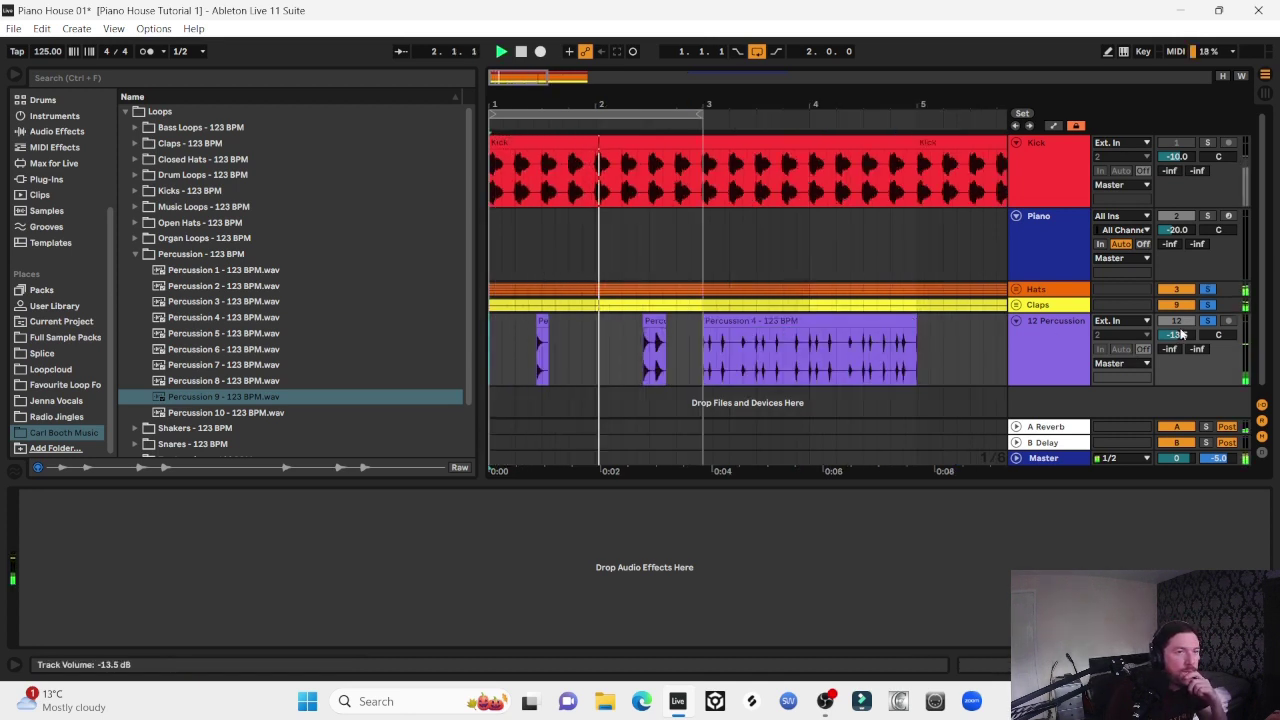
drag(1179, 336, 1177, 338)
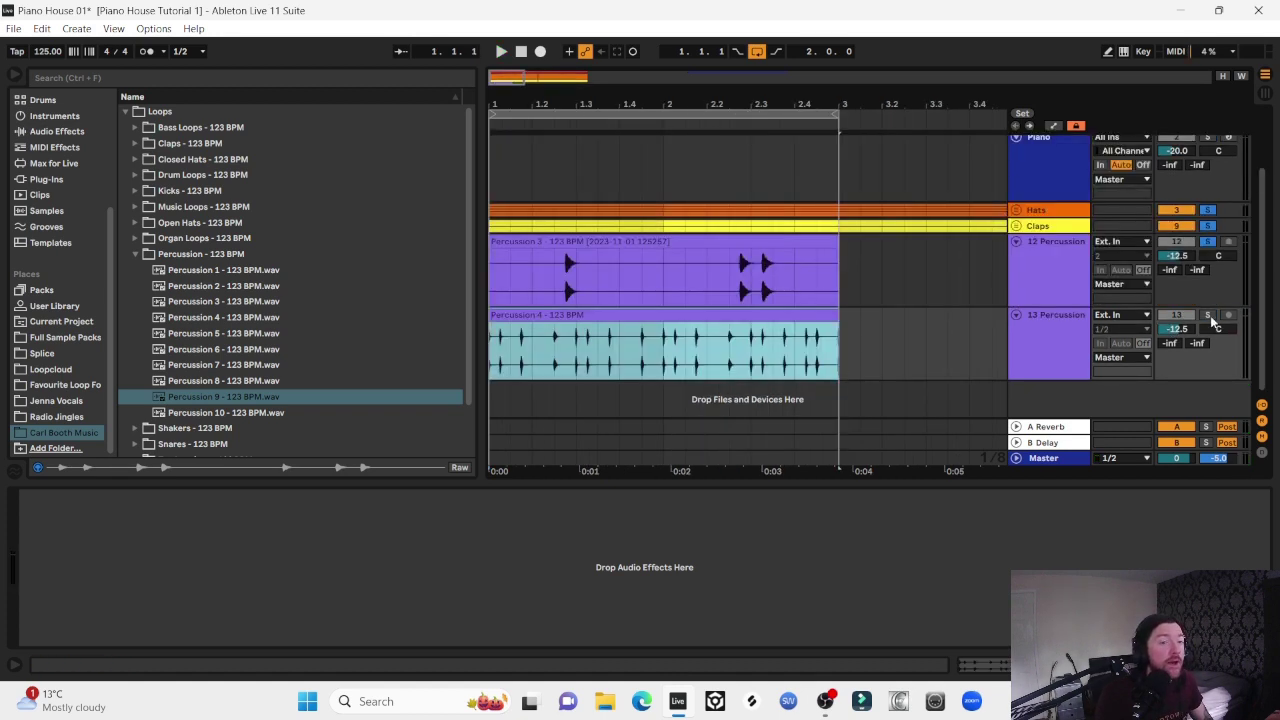
Solo the 13 Percussion track, unsolo the Hats group and play the two percussion loops over the Claps
click(1208, 316)
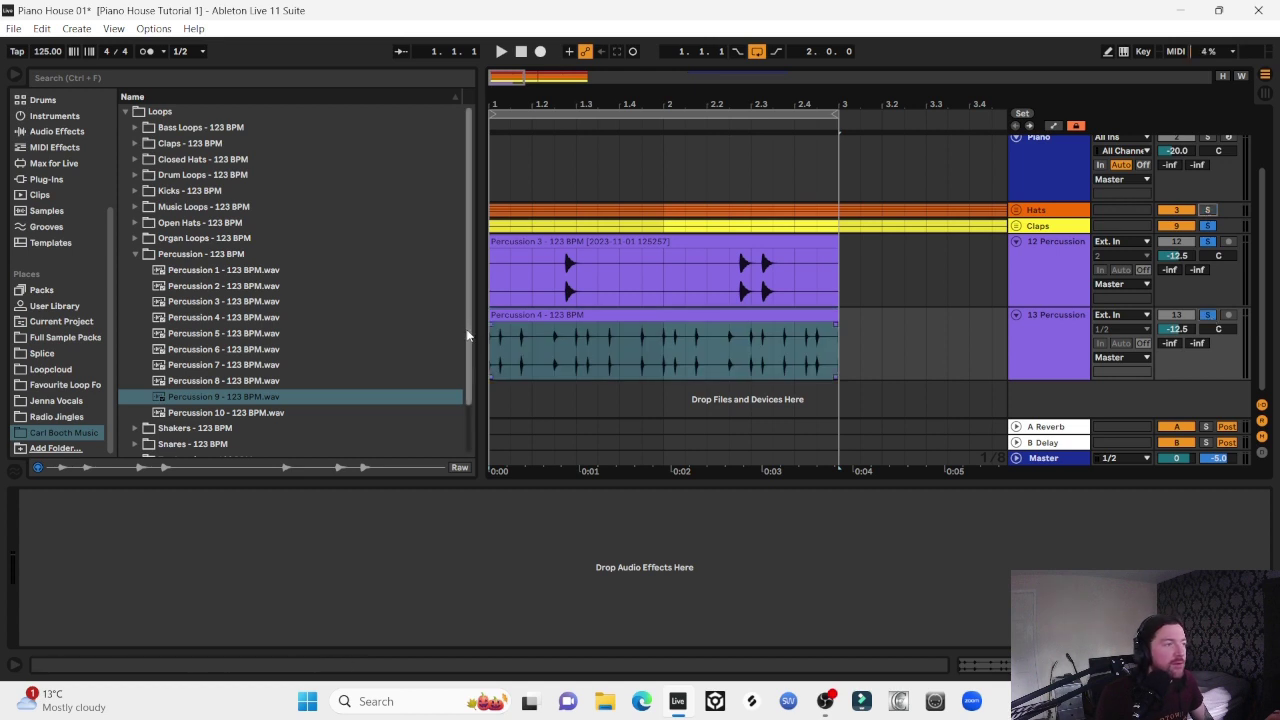
click(509, 317)
key(space)
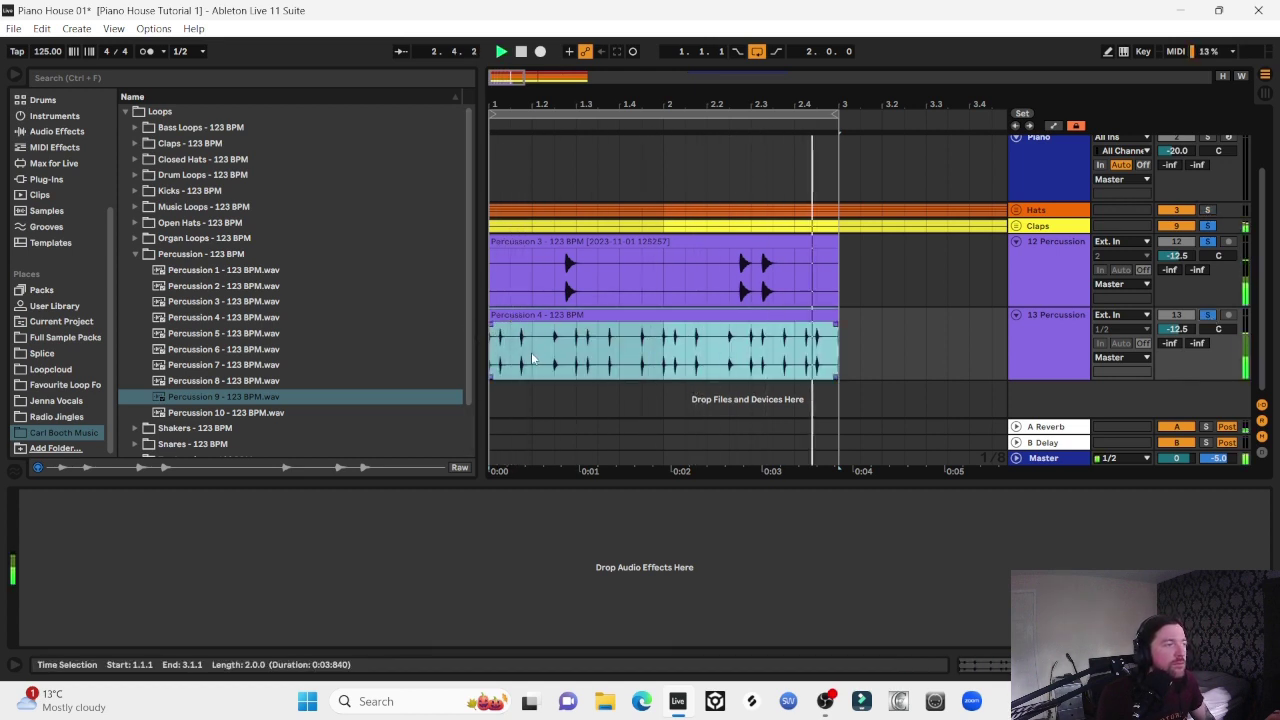
Remove the part from 1.2.1 to 1.2.3 of the Percussion 4 clip and trim the remaining clip's start to 1.3
click(531, 355)
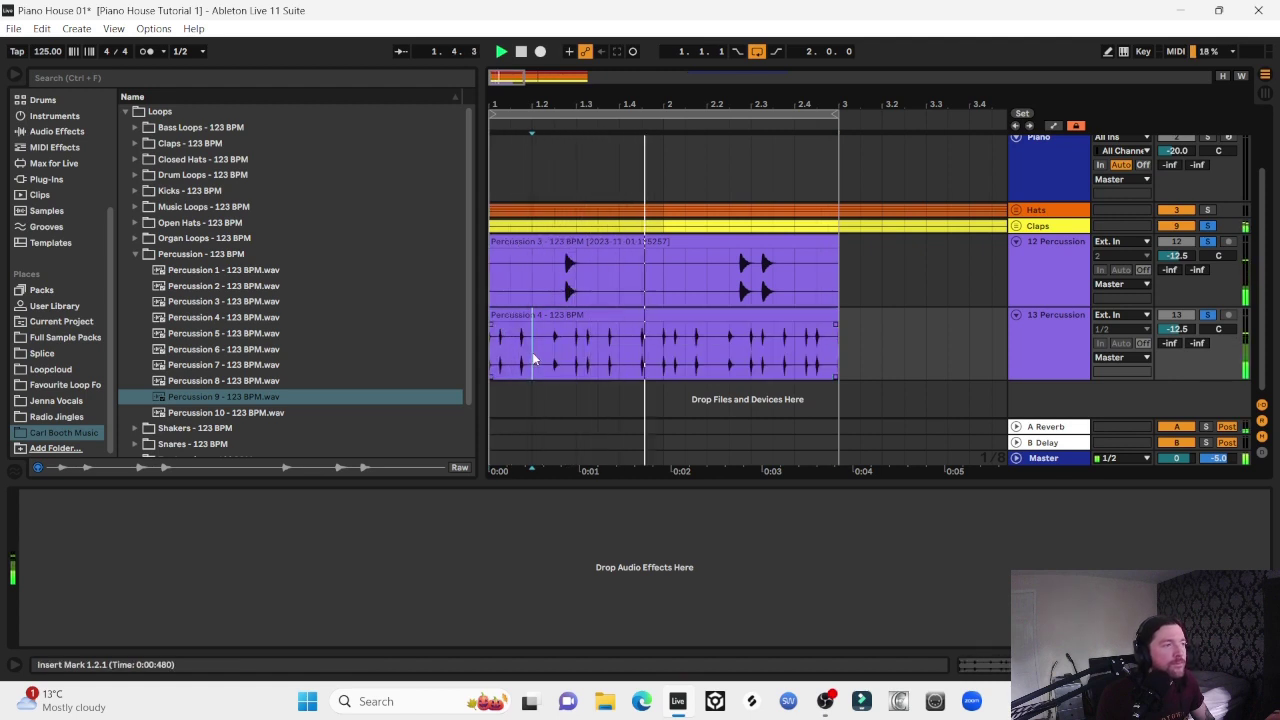
drag(532, 352, 557, 352)
key(ctrl+e)
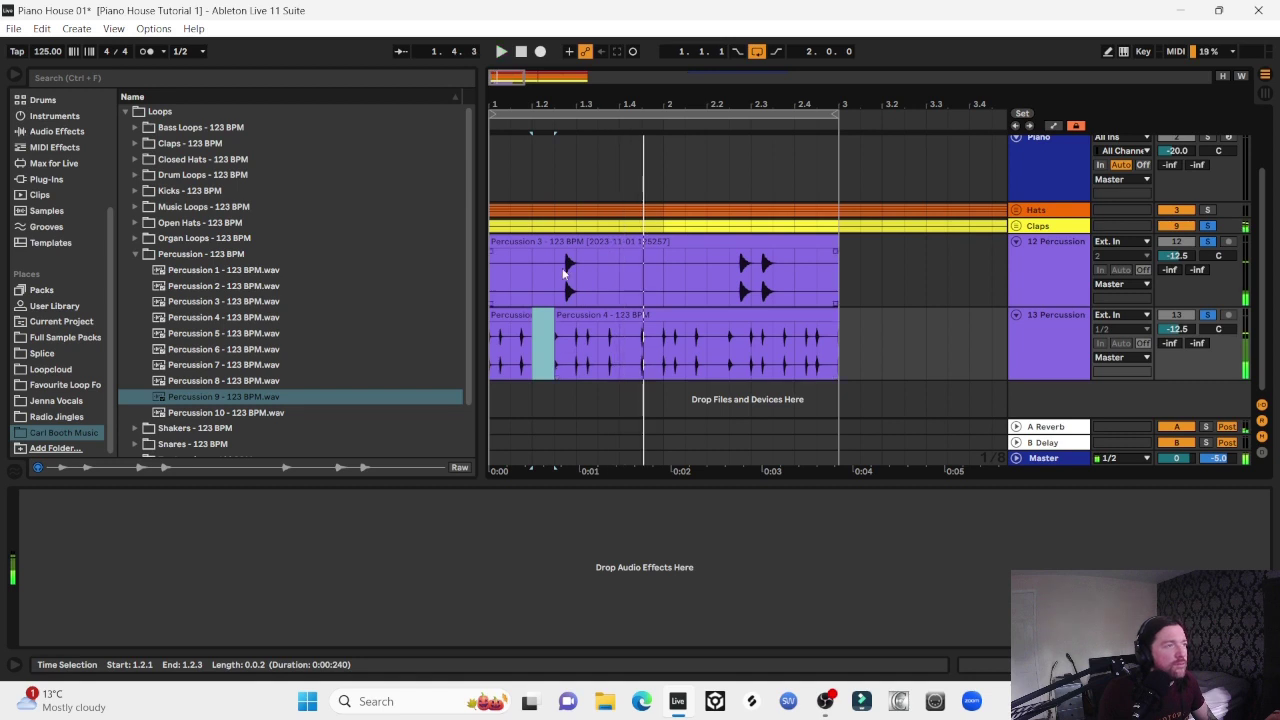
drag(542, 106, 542, 160)
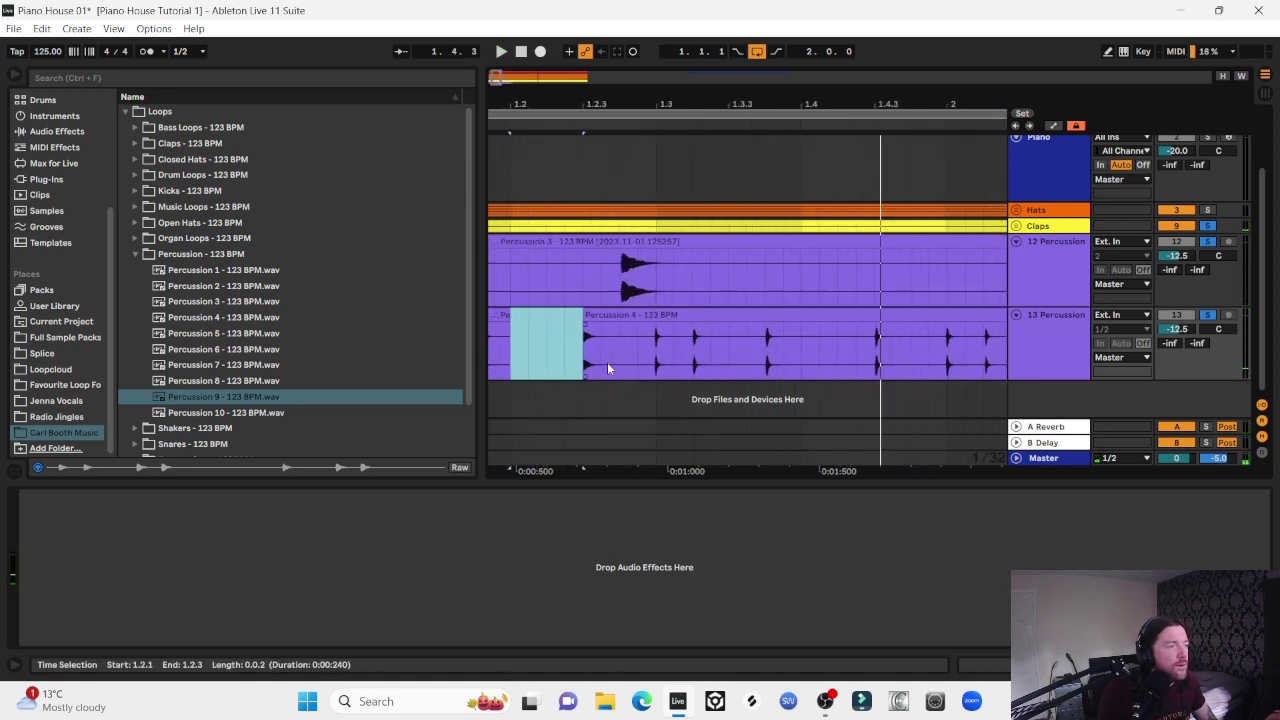
drag(586, 318, 645, 318)
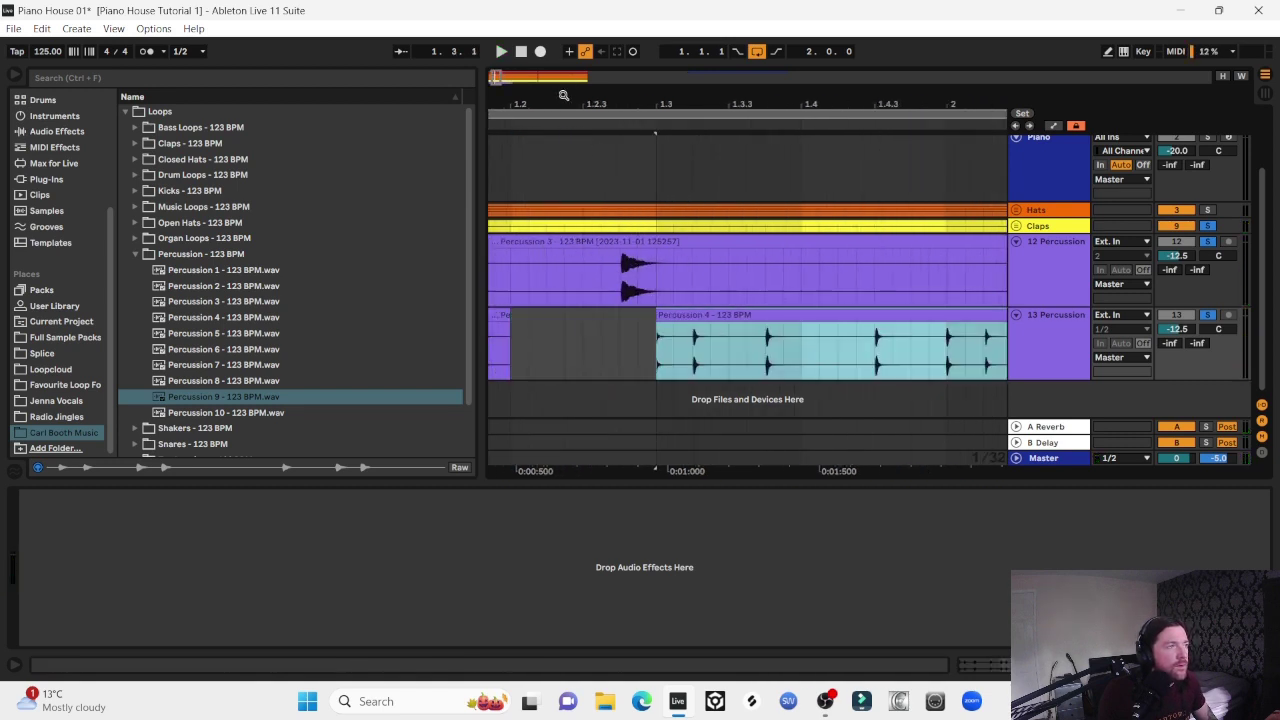
Consolidate the first two beats of Percussion 4, duplicate the result three times up to bar 3, and play it back
drag(565, 105, 533, 99)
drag(552, 338, 440, 340)
key(ctrl+j)
key(ctrl+d)
key(ctrl+d)
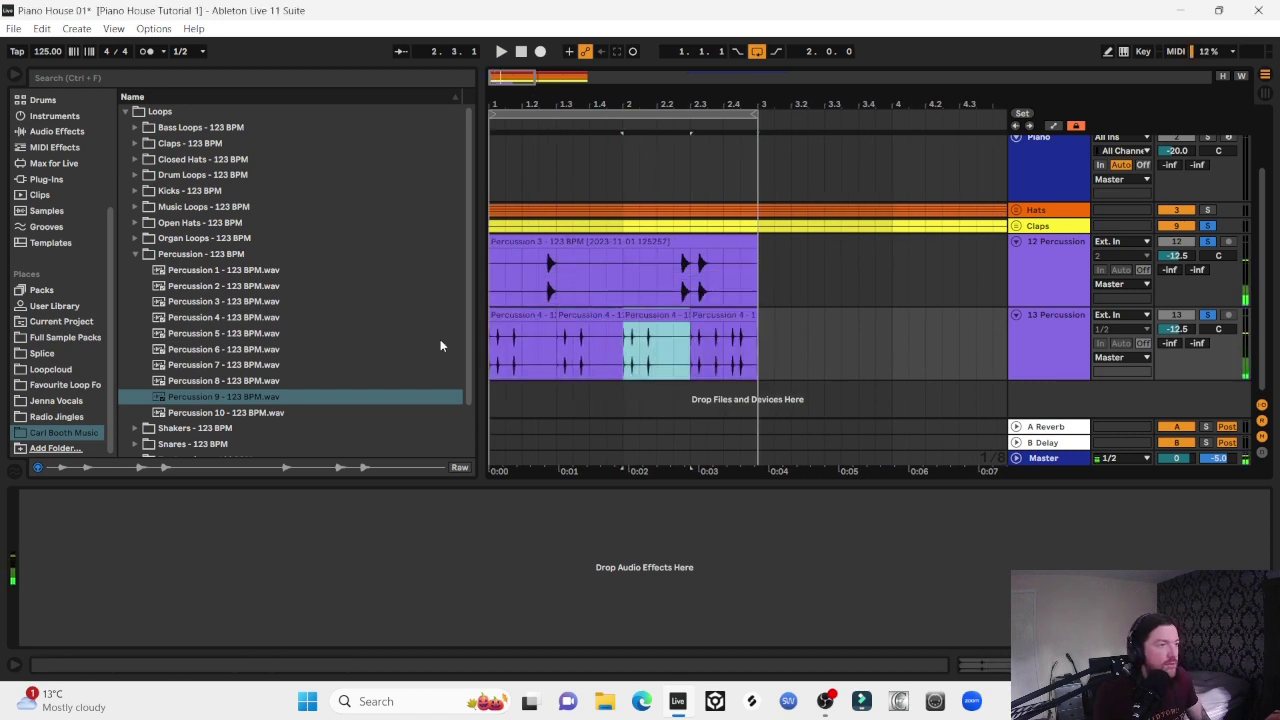
key(ctrl+d)
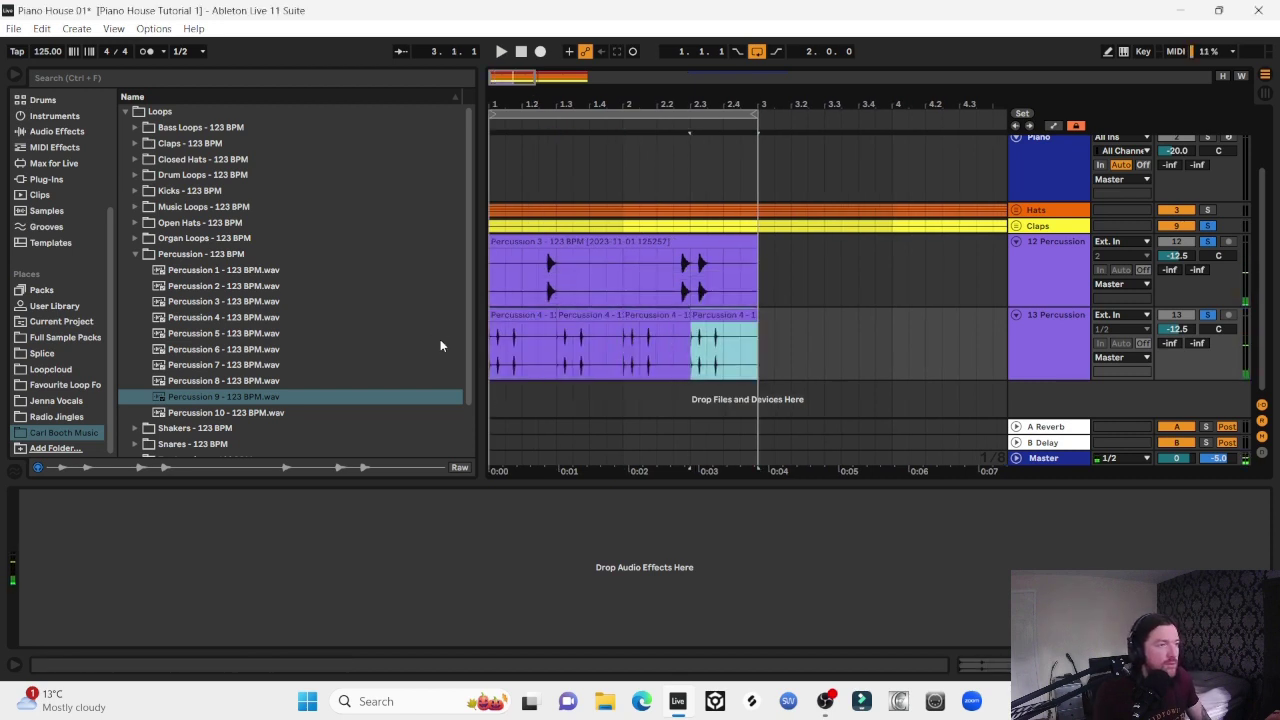
click(509, 318)
key(space)
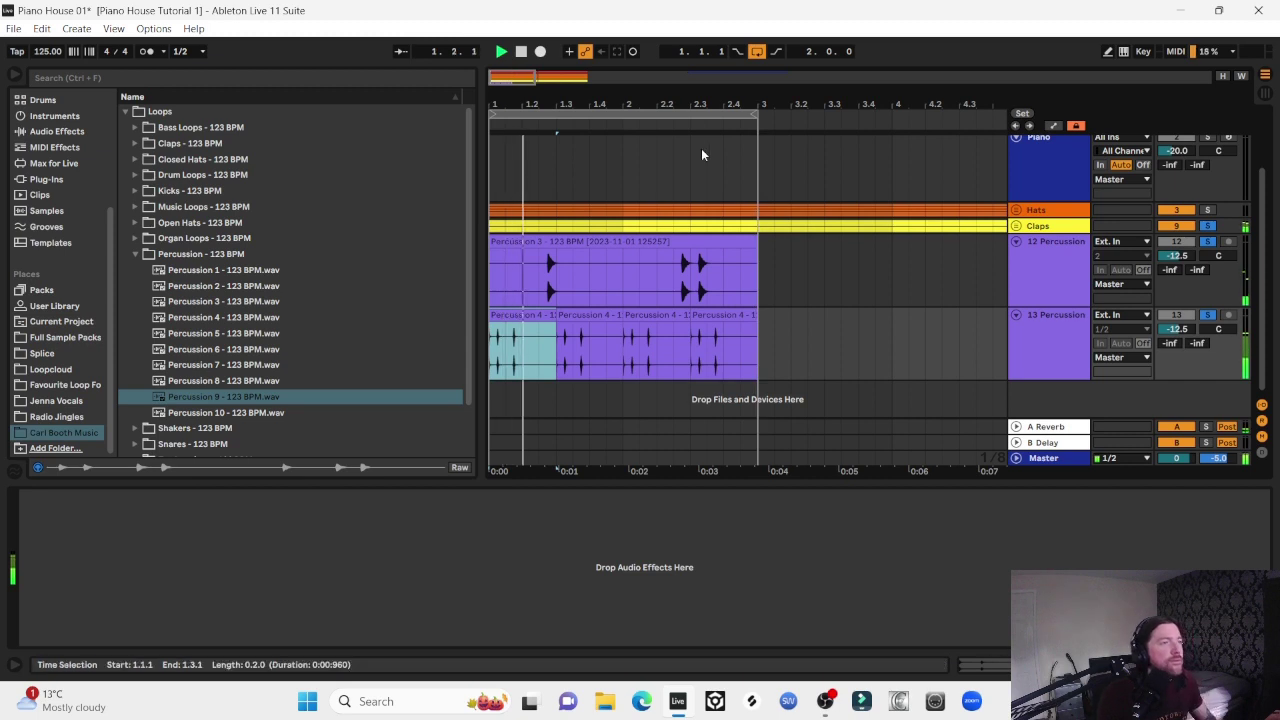
Compare the overlapping hits at 2.3.2 on both percussion tracks and trim the last Percussion 4 clip's end to 2.4
drag(701, 104, 862, 128)
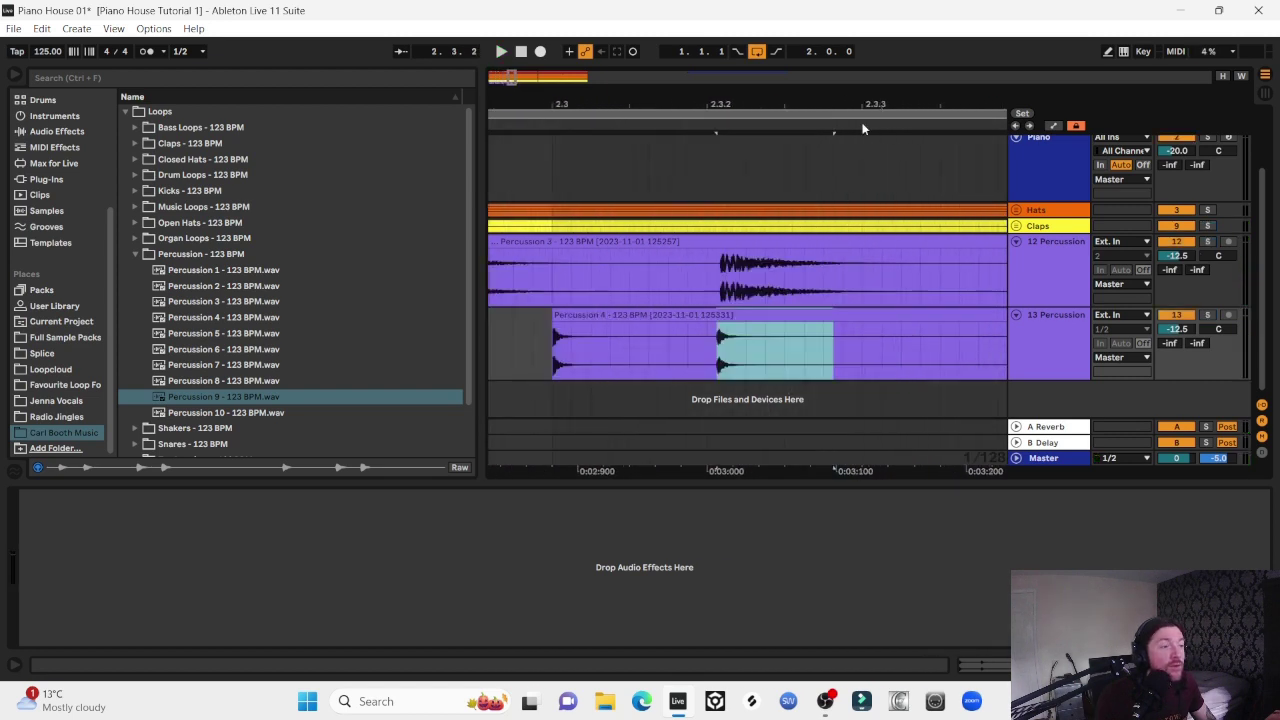
drag(715, 352, 902, 288)
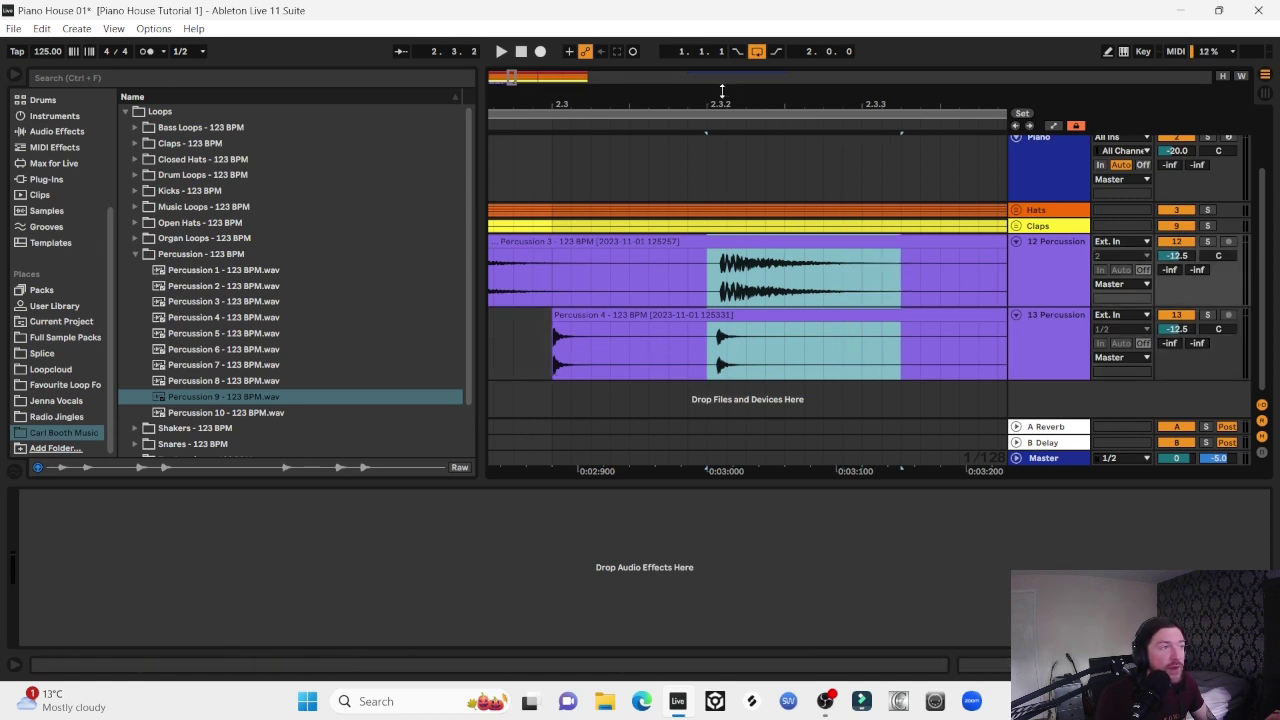
drag(718, 102, 772, 99)
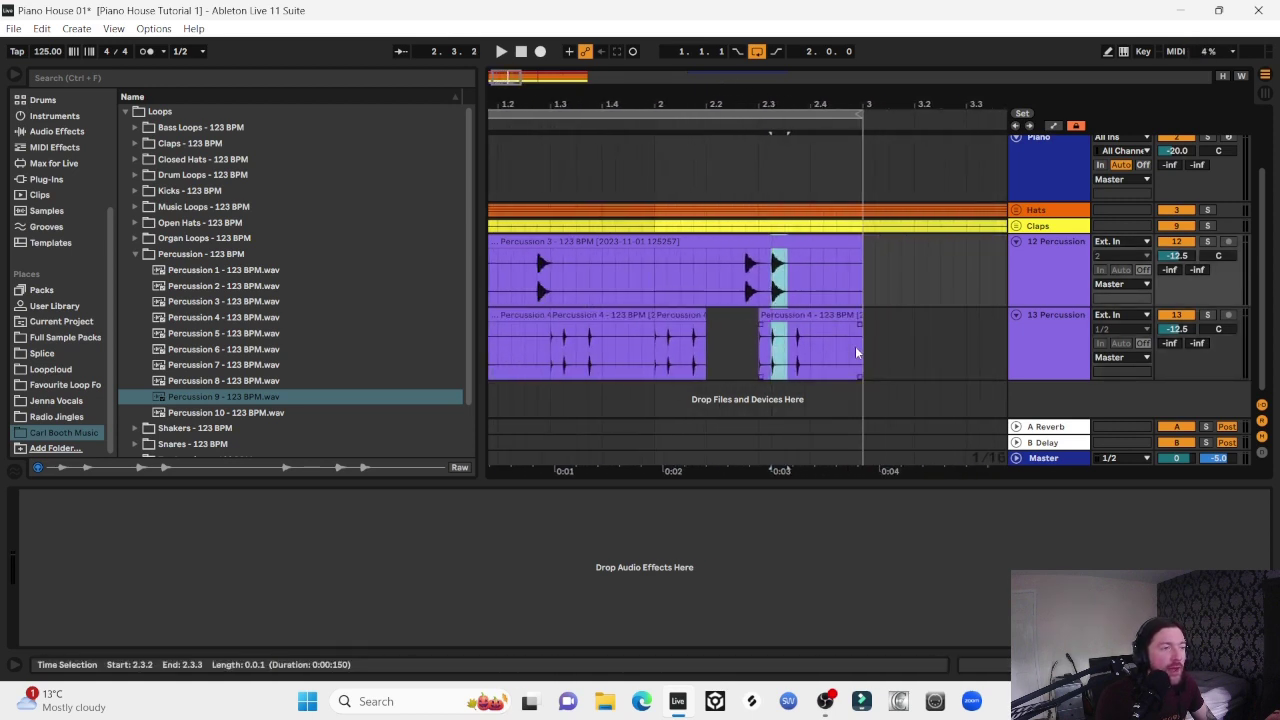
drag(861, 345, 811, 337)
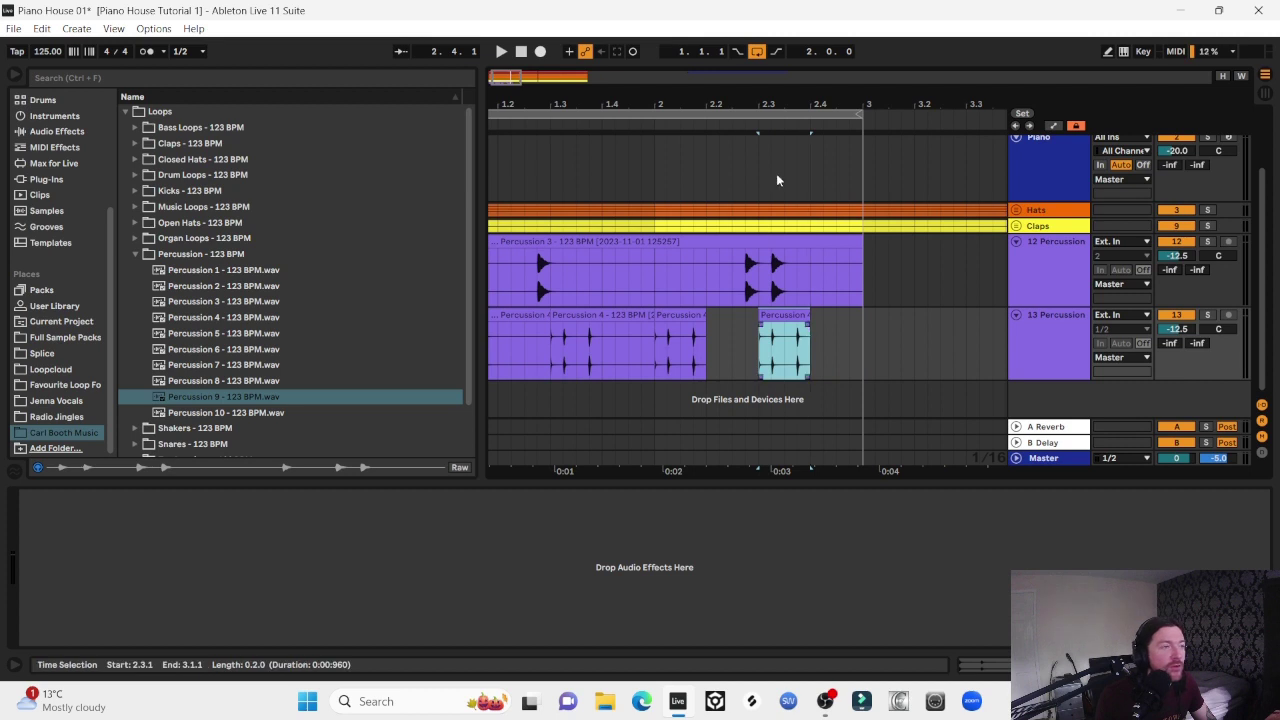
Replay the soloed percussion loops and examine how the Percussion 3 and Percussion 4 hits line up around 2.3.2
drag(766, 106, 871, 105)
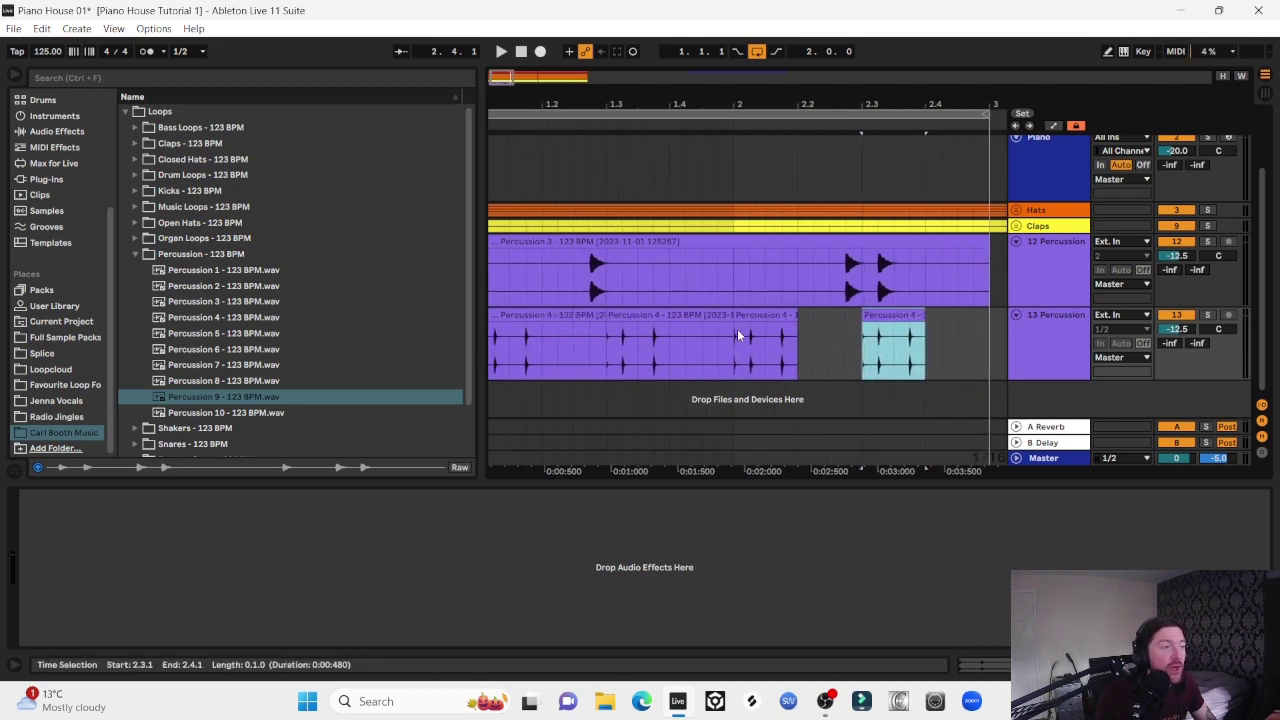
drag(734, 337, 685, 337)
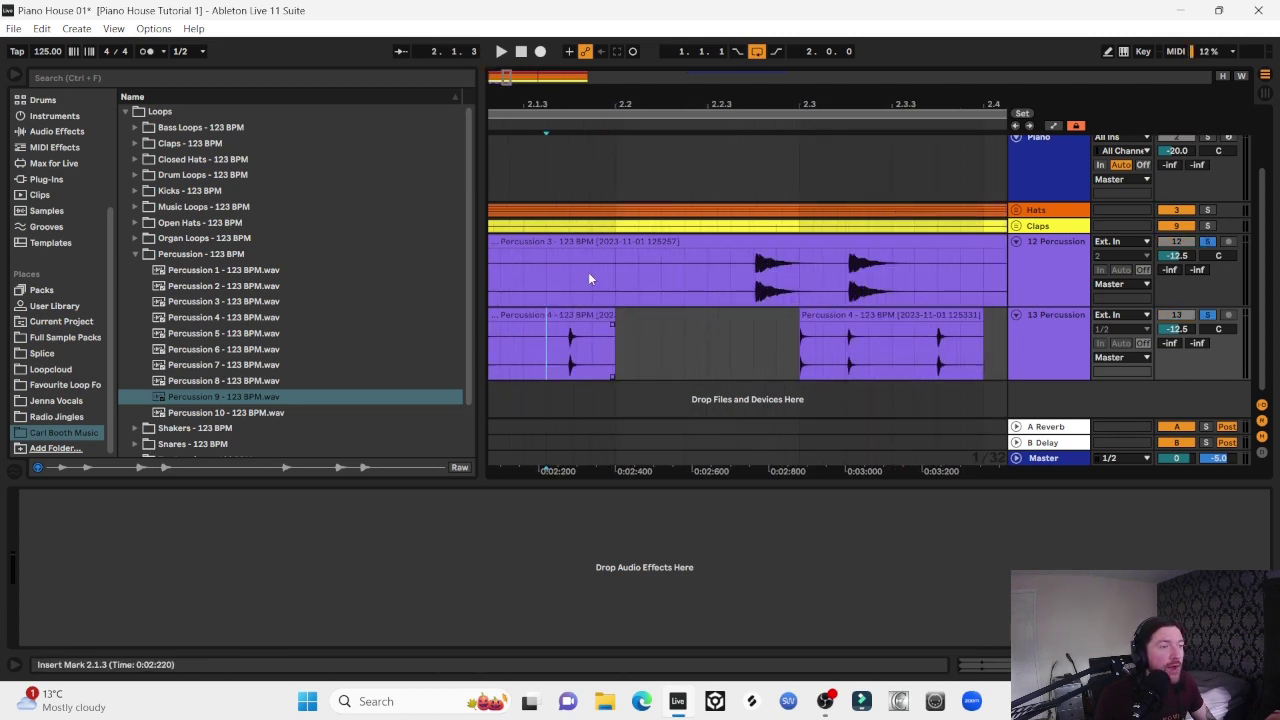
click(847, 354)
drag(855, 368, 873, 363)
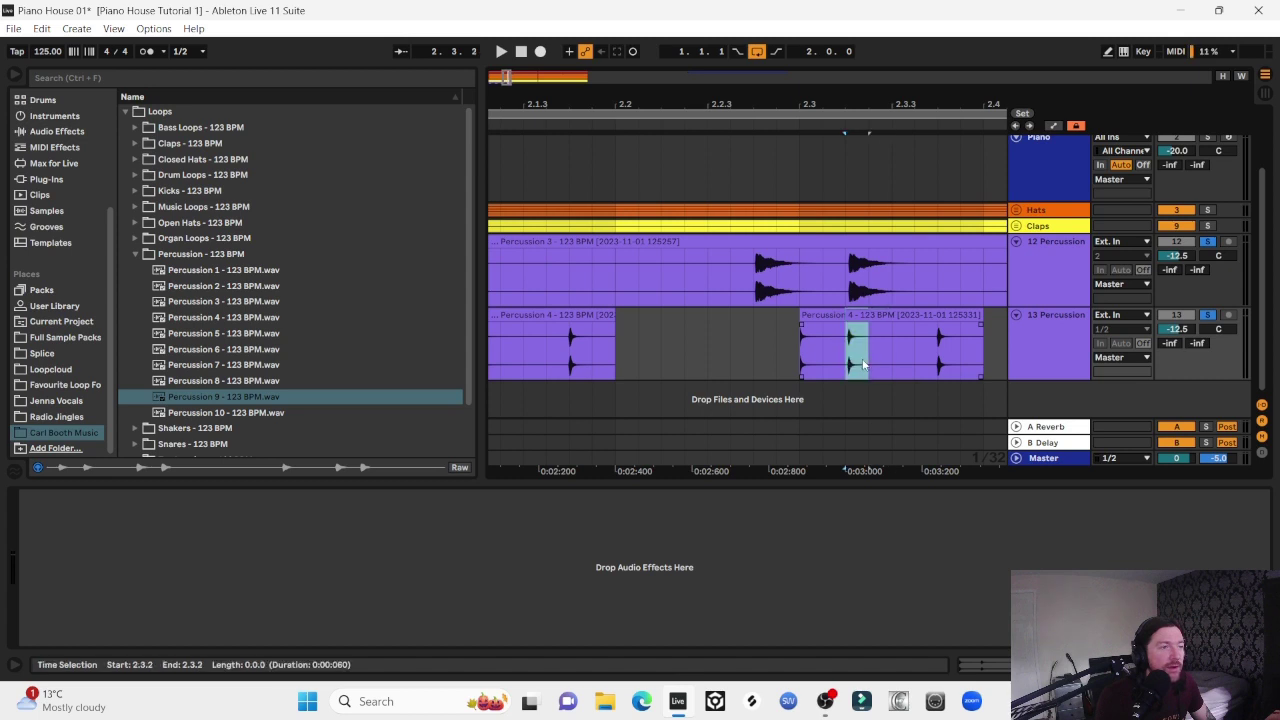
click(523, 365)
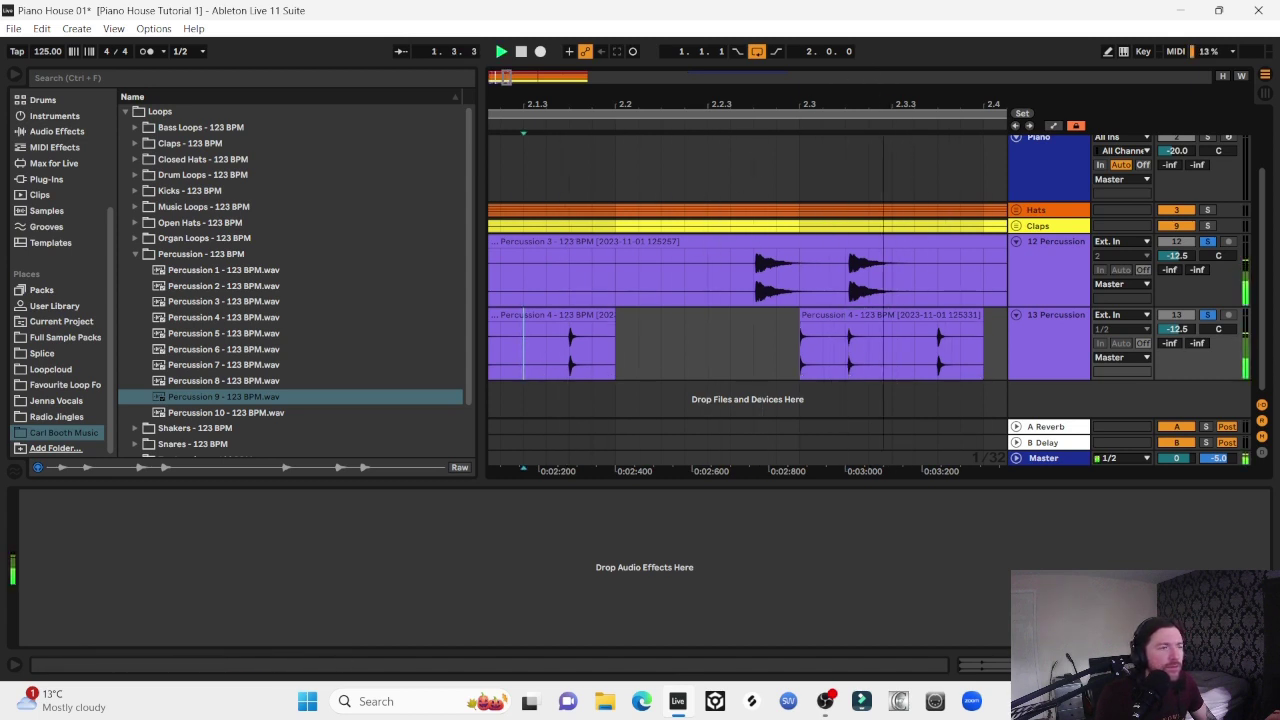
drag(883, 103, 840, 102)
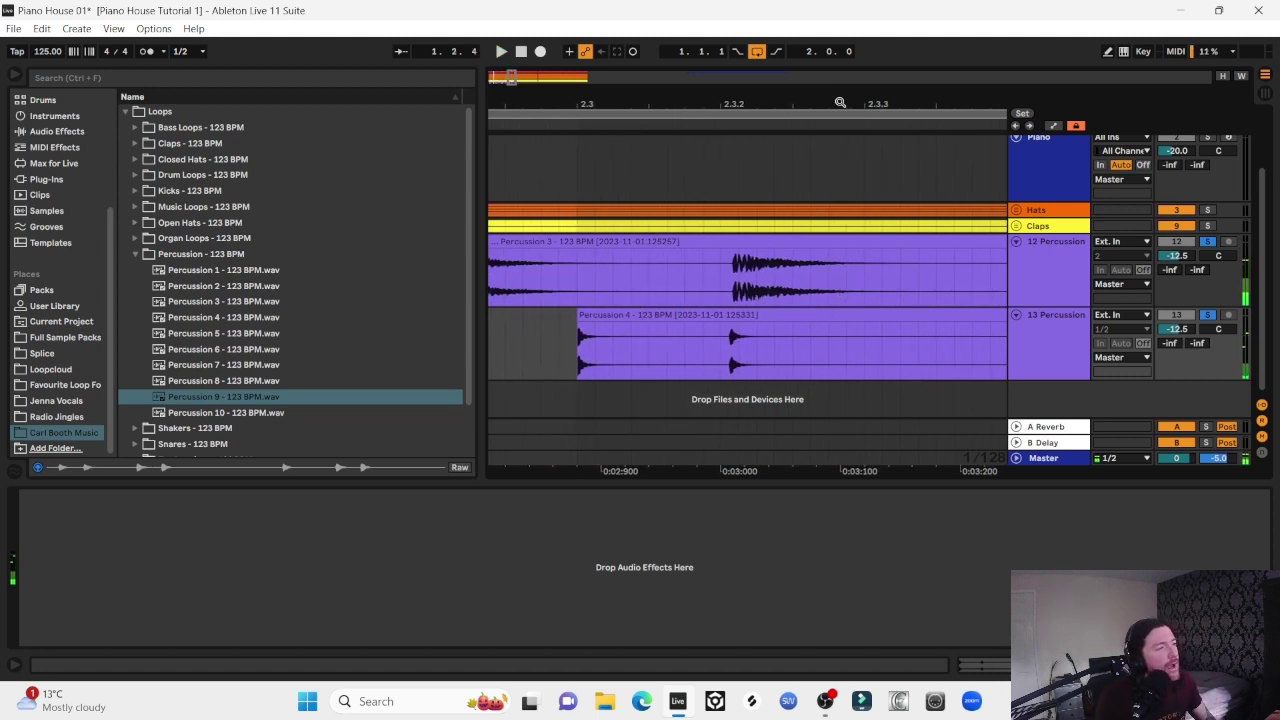
drag(798, 103, 798, 92)
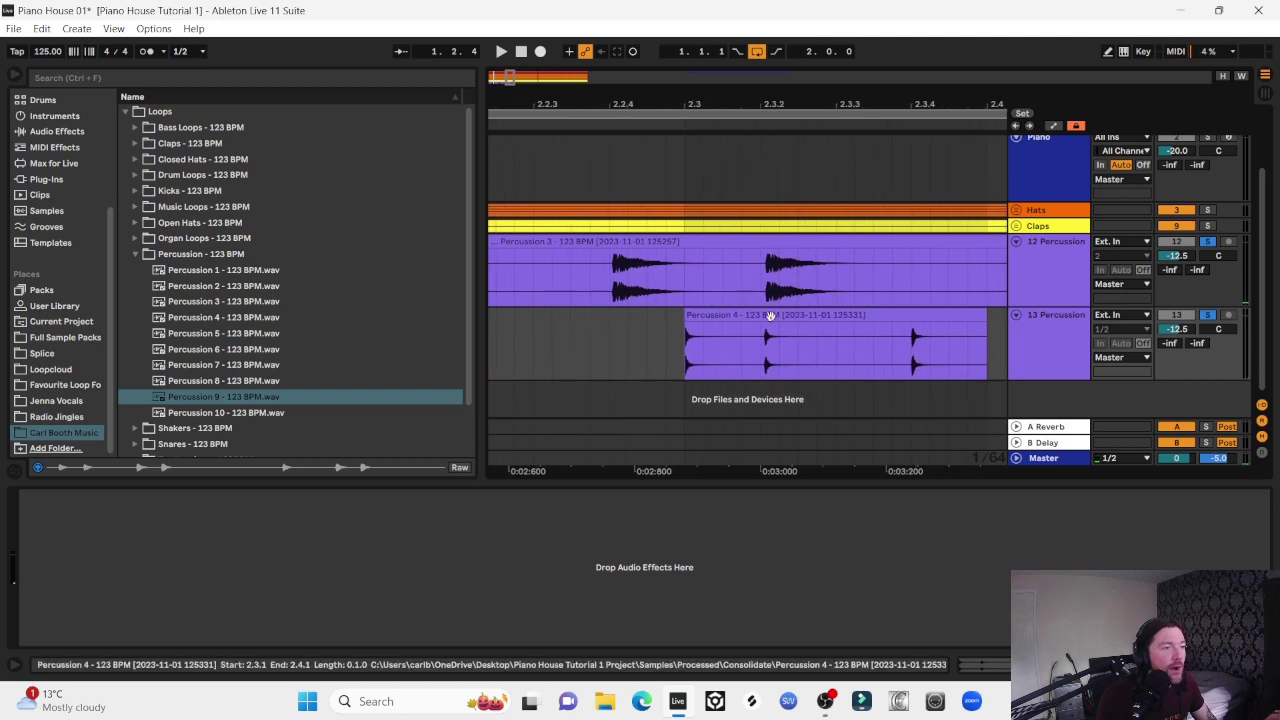
Remove the part of the last Percussion 4 clip from 2.3.2 to 2.3.3 and play the percussion back with the claps soloed
click(761, 374)
drag(761, 374, 827, 362)
key(ctrl+e)
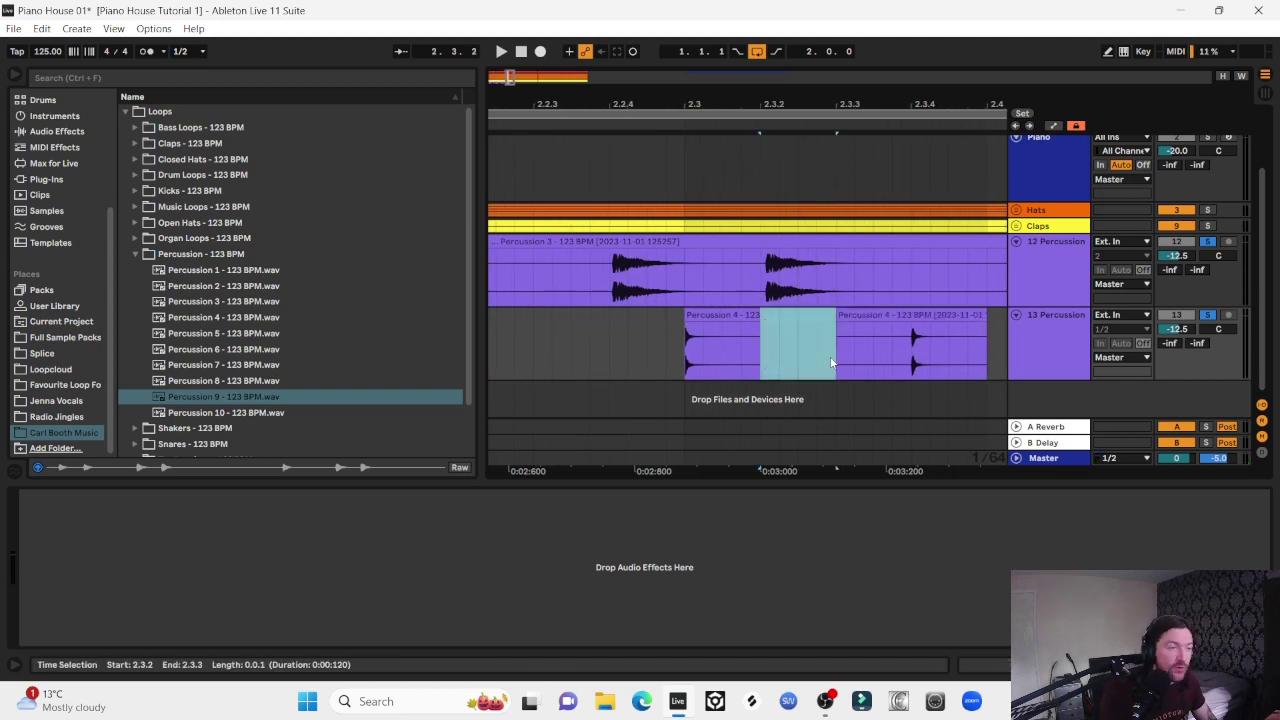
key(Delete)
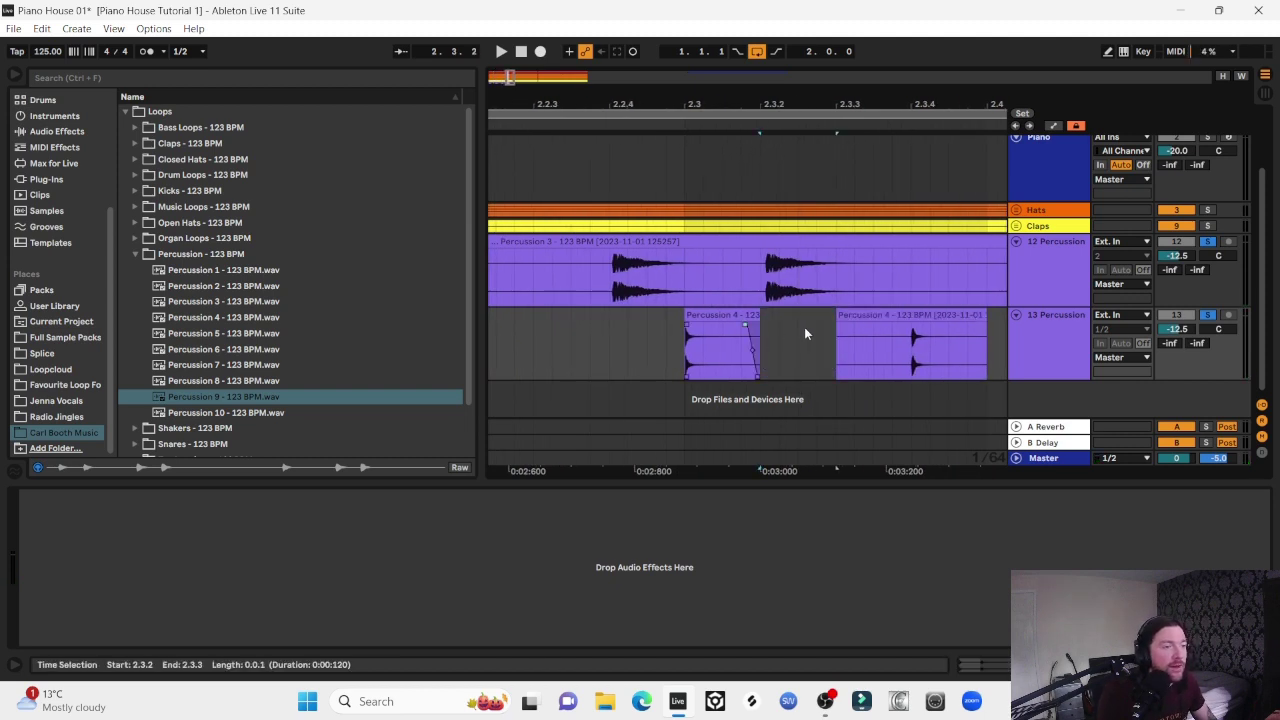
key(space)
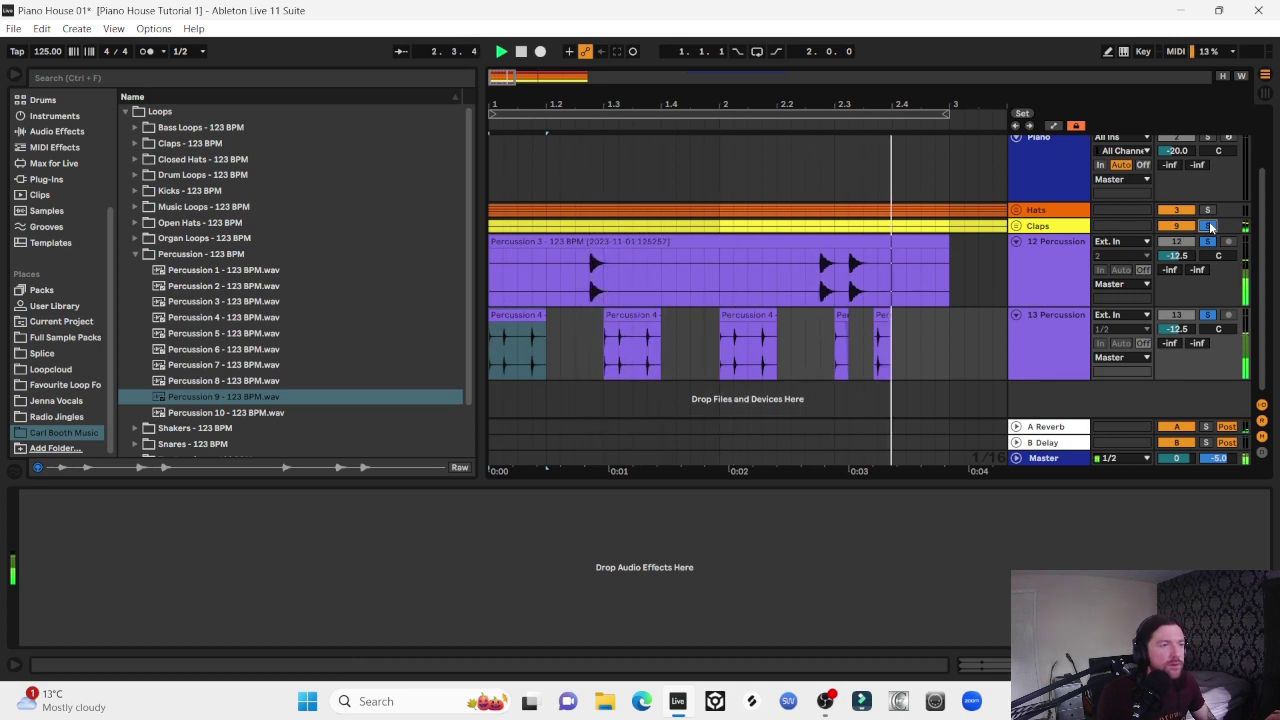
key(minus)
key(space)
Consolidate the Percussion 4 pieces from bar 1 to bar 3 into one clip and loop that two-bar range
drag(800, 342, 422, 343)
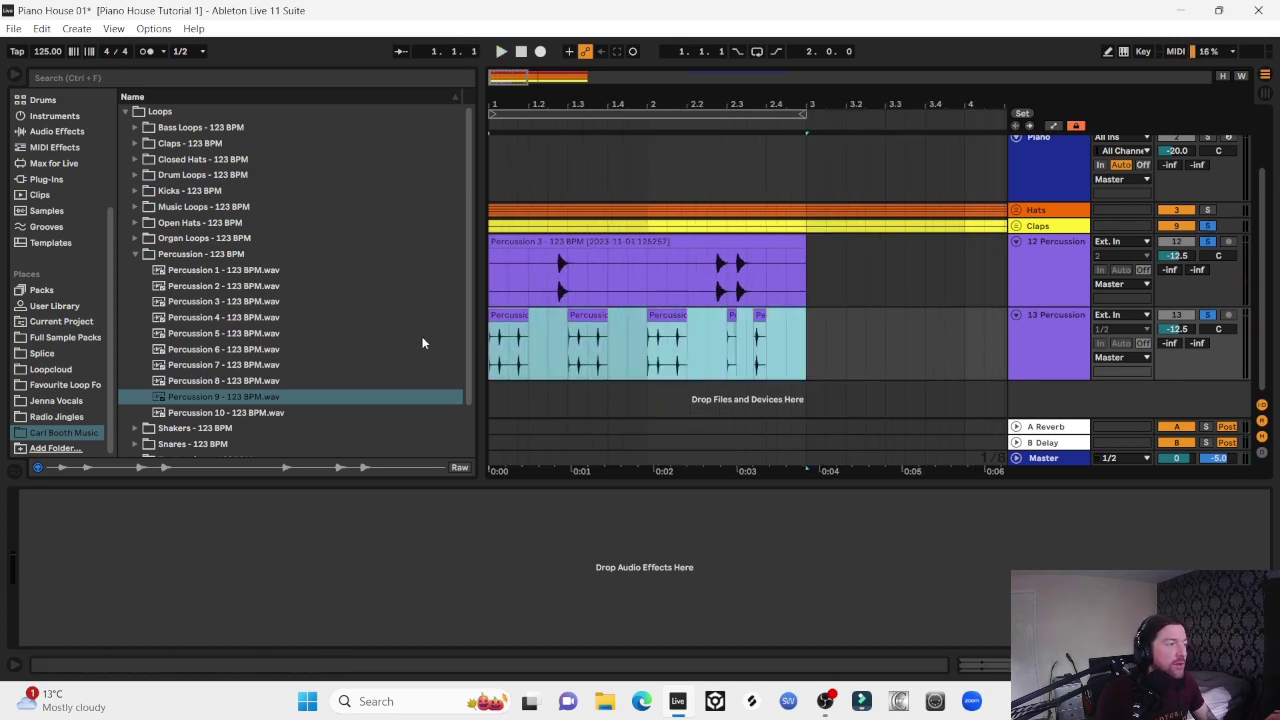
key(ctrl+j)
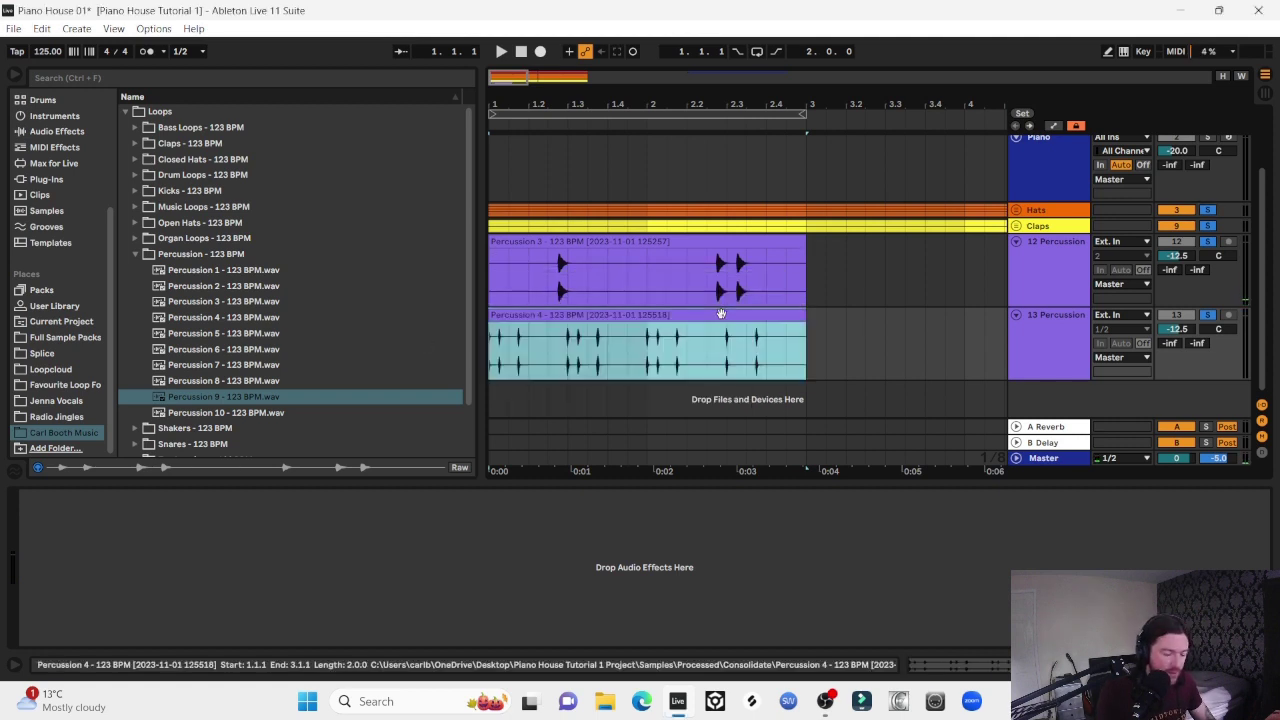
key(ctrl+l)
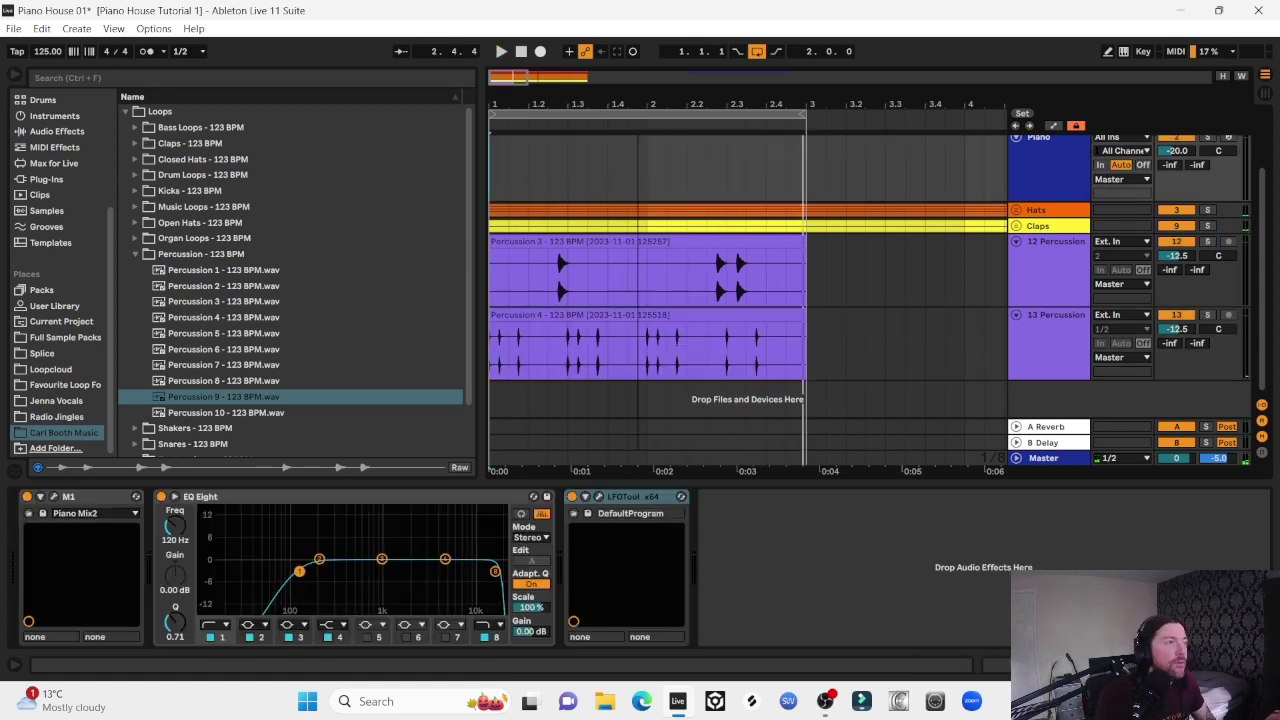
Name and colour the percussion loops as cyan Snare Perc and Click Perc, repeated up to bar 9 and grouped as Percussion
drag(636, 98, 533, 97)
drag(508, 232, 560, 370)
right_click(510, 238)
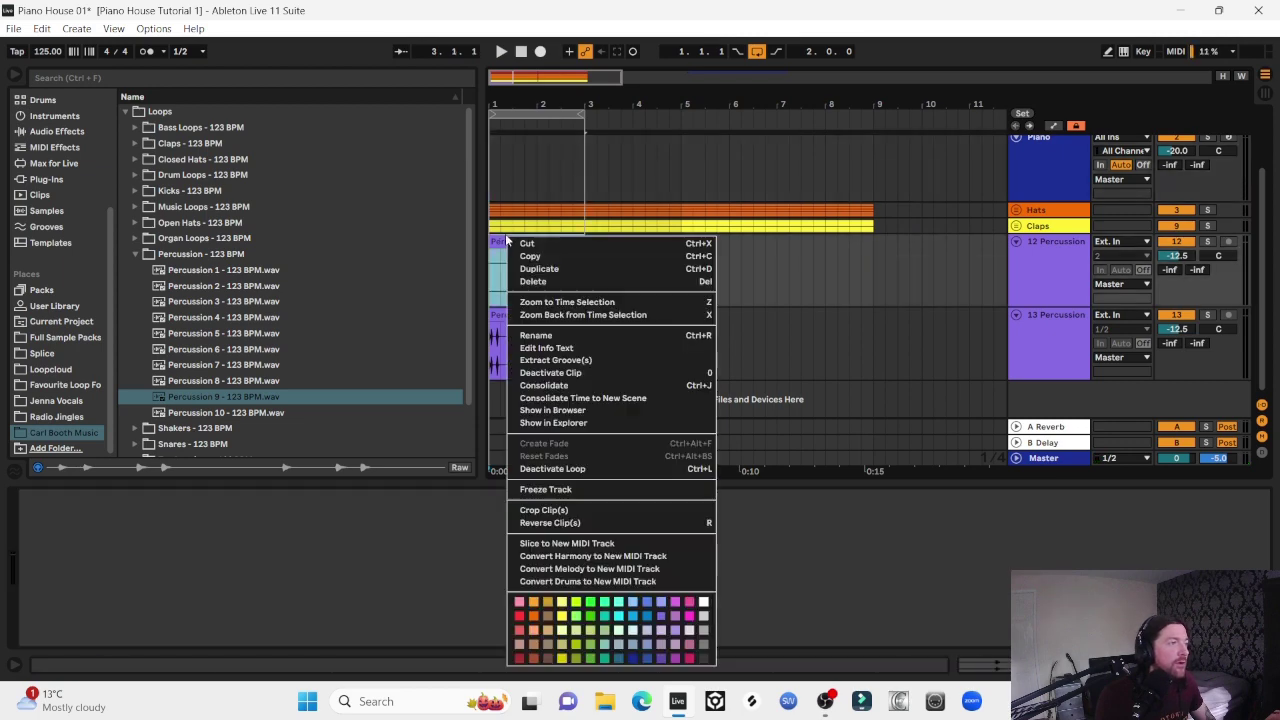
click(560, 370)
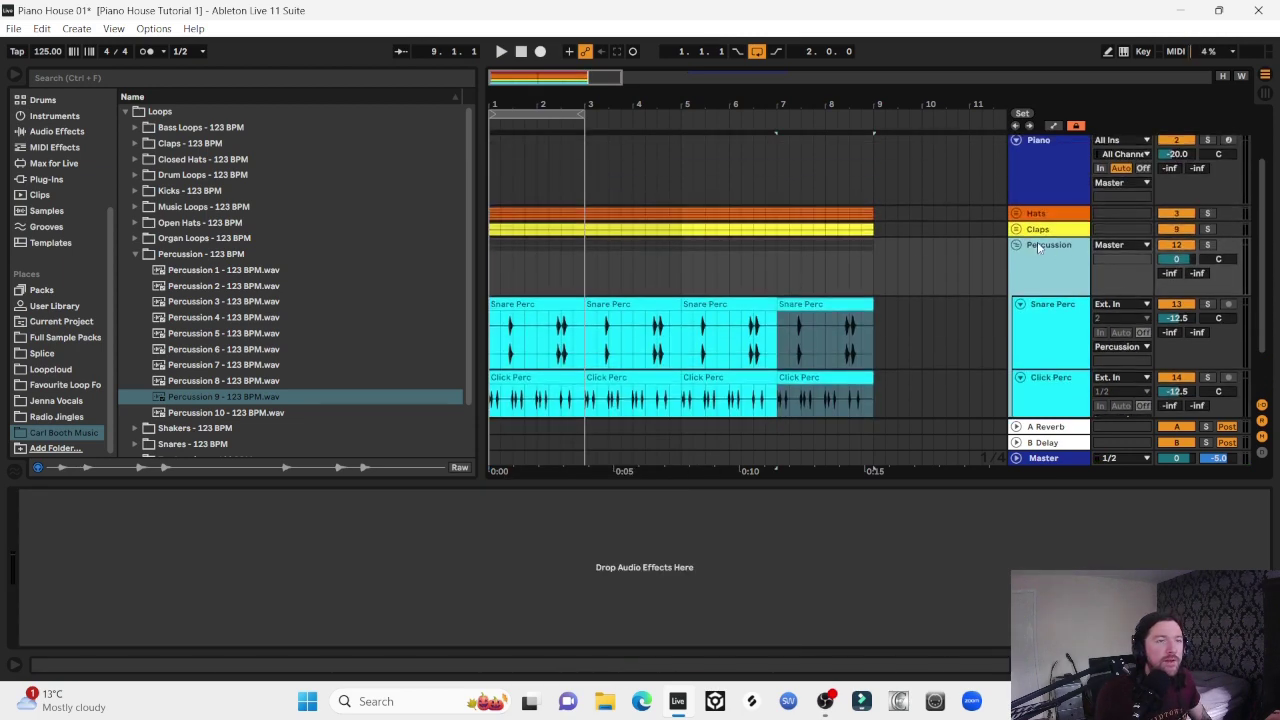
Unfold the Claps and Hats groups and put the Hats, Claps and Percussion groups together in one parent group
click(1016, 230)
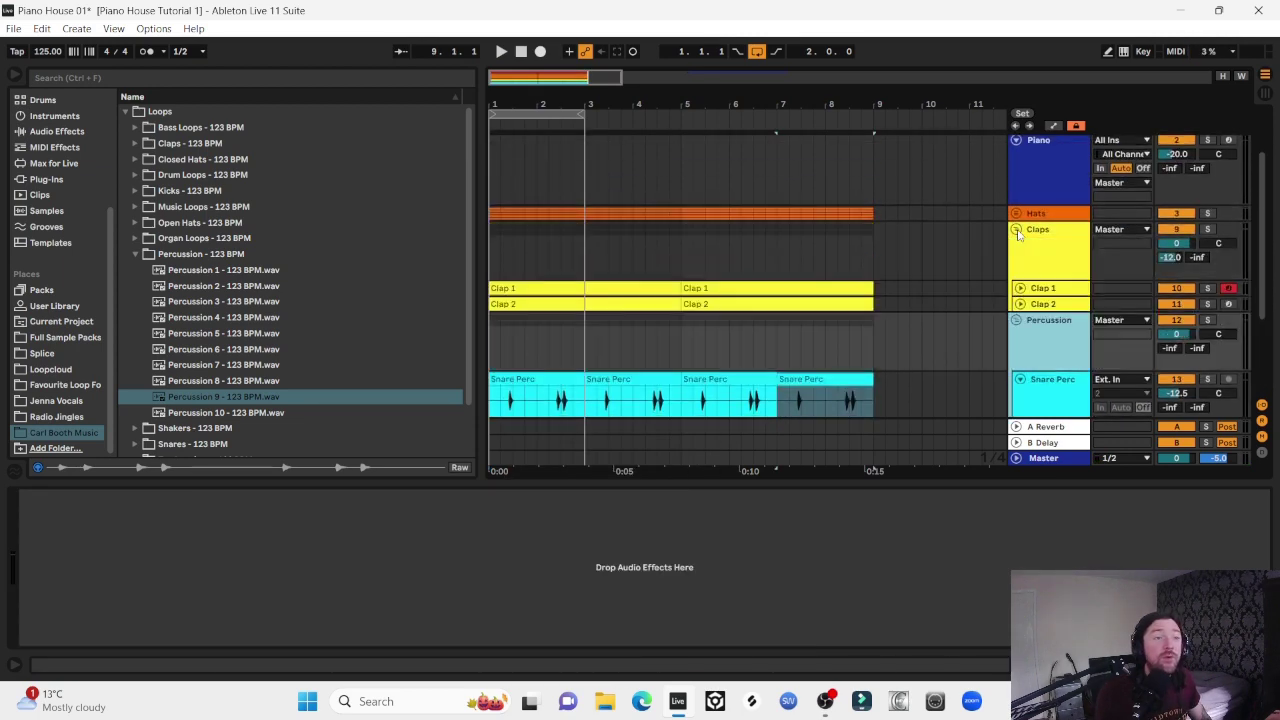
click(1016, 214)
scroll(1052, 214, down, 3)
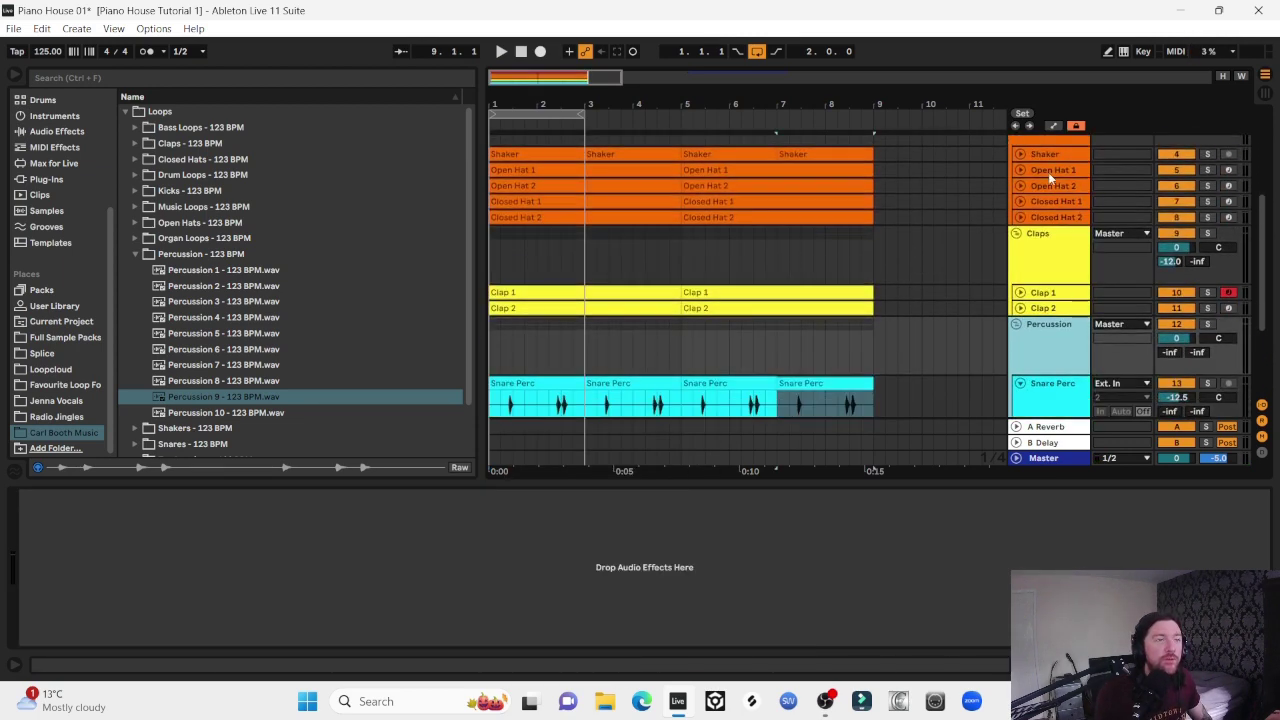
scroll(1048, 174, up, 3)
click(1033, 227)
scroll(1066, 310, down, 5)
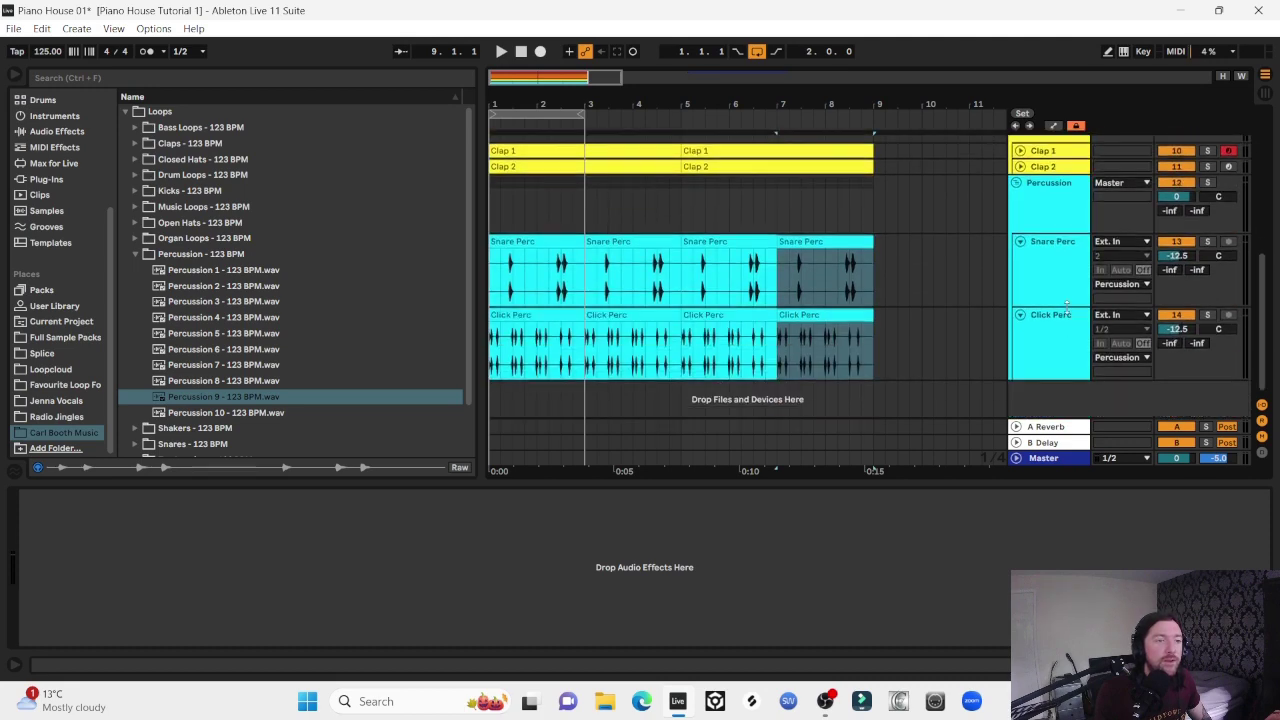
click(1048, 202)
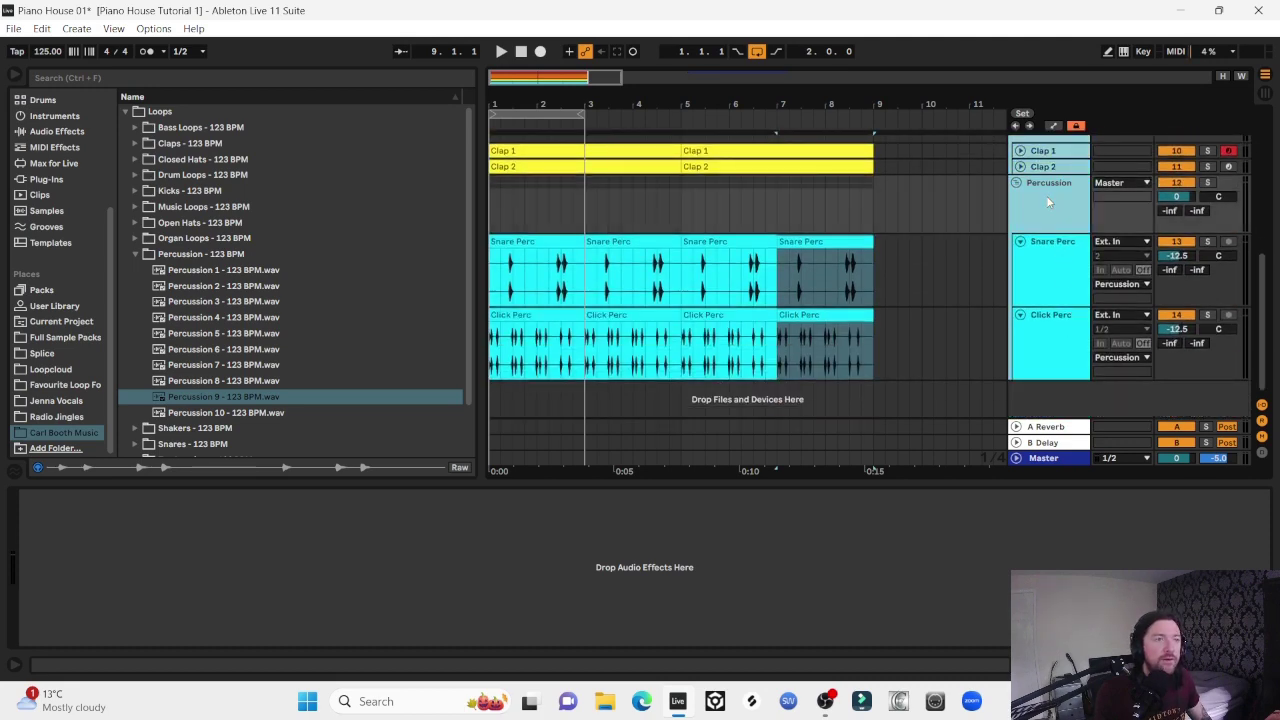
right_click(1048, 202)
click(1083, 325)
scroll(1026, 232, up, 5)
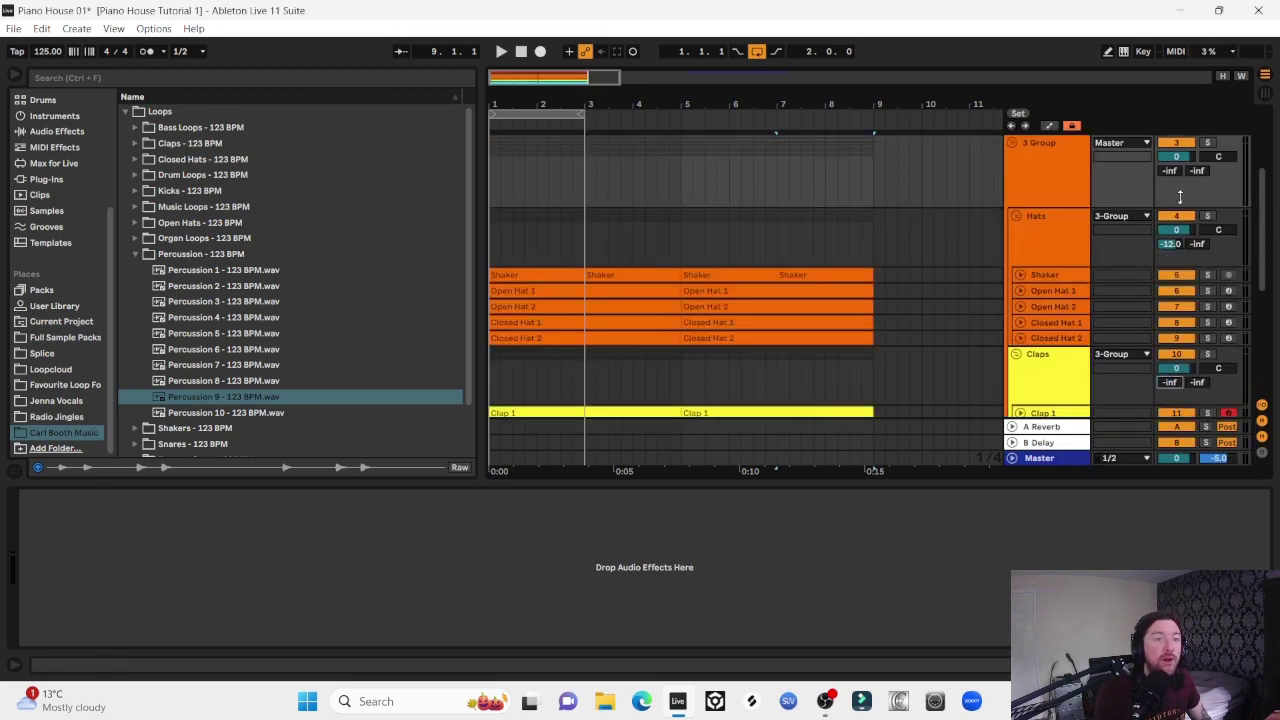
scroll(1180, 197, up, 2)
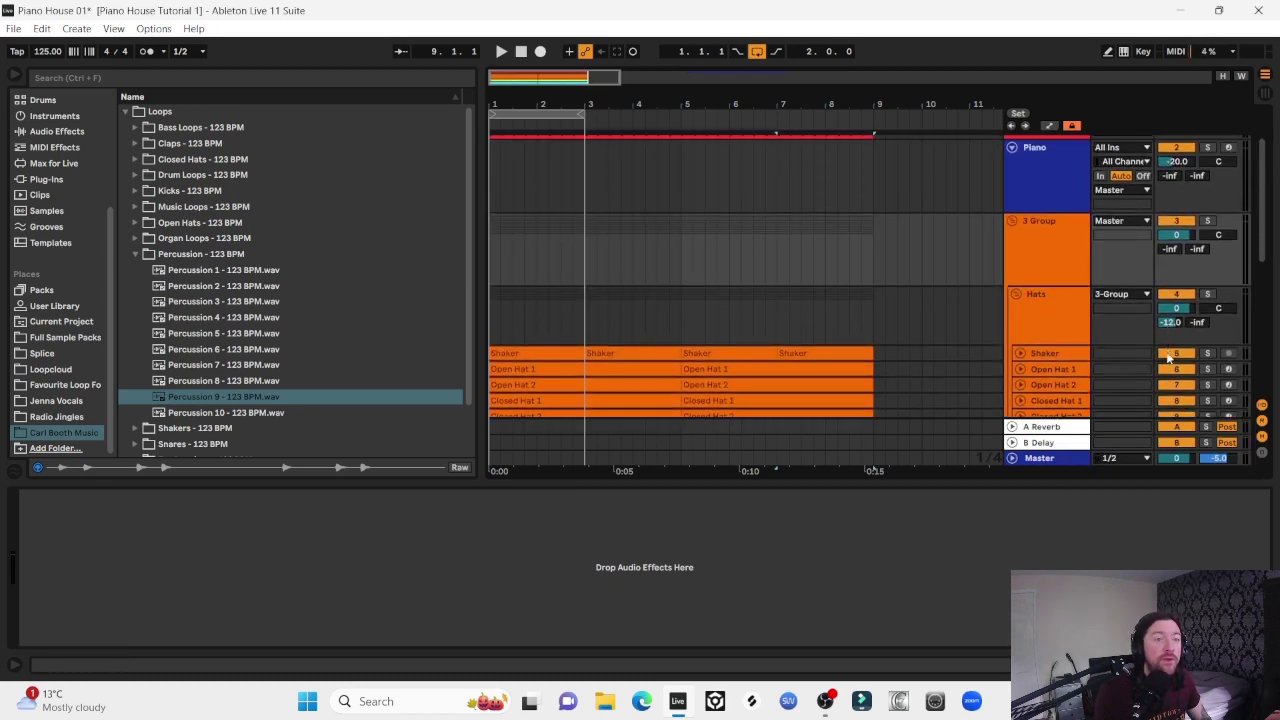
Rename the new parent group as Drums and extend the loop range to eight bars, up to bar 9
click(1049, 223)
right_click(1049, 223)
click(1084, 293)
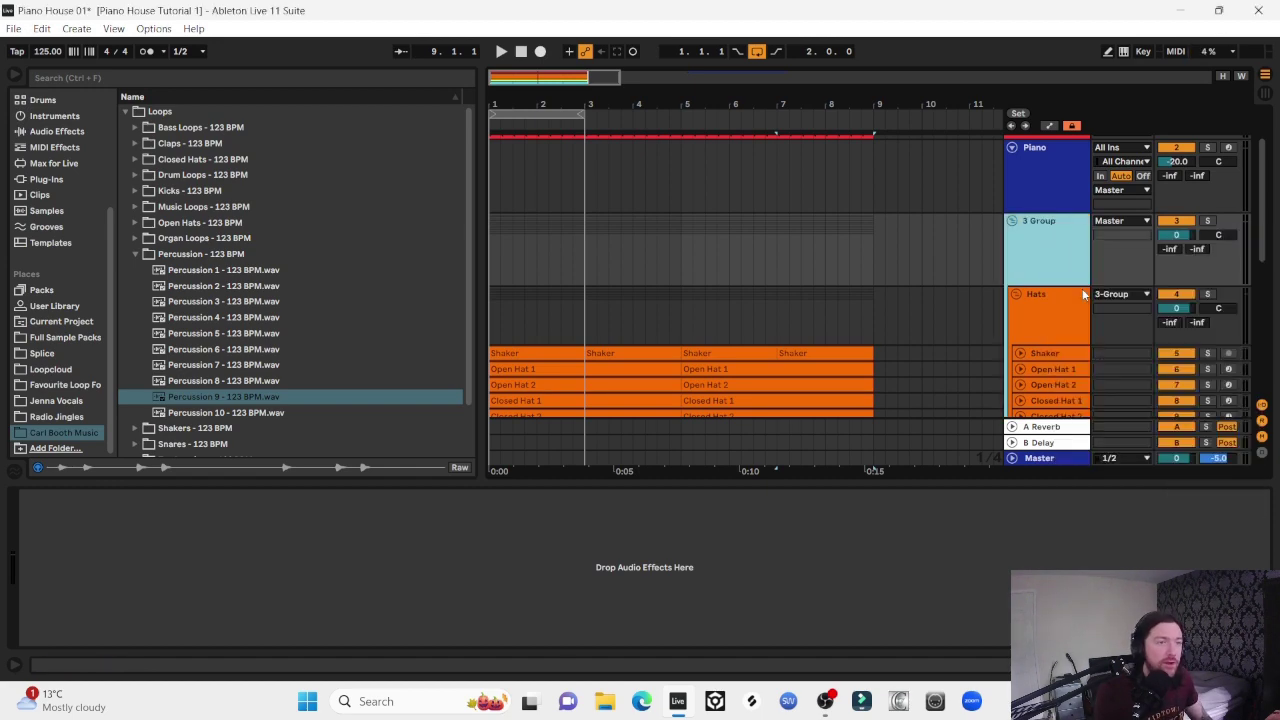
scroll(1026, 222, down, 2)
scroll(1026, 222, down, 7)
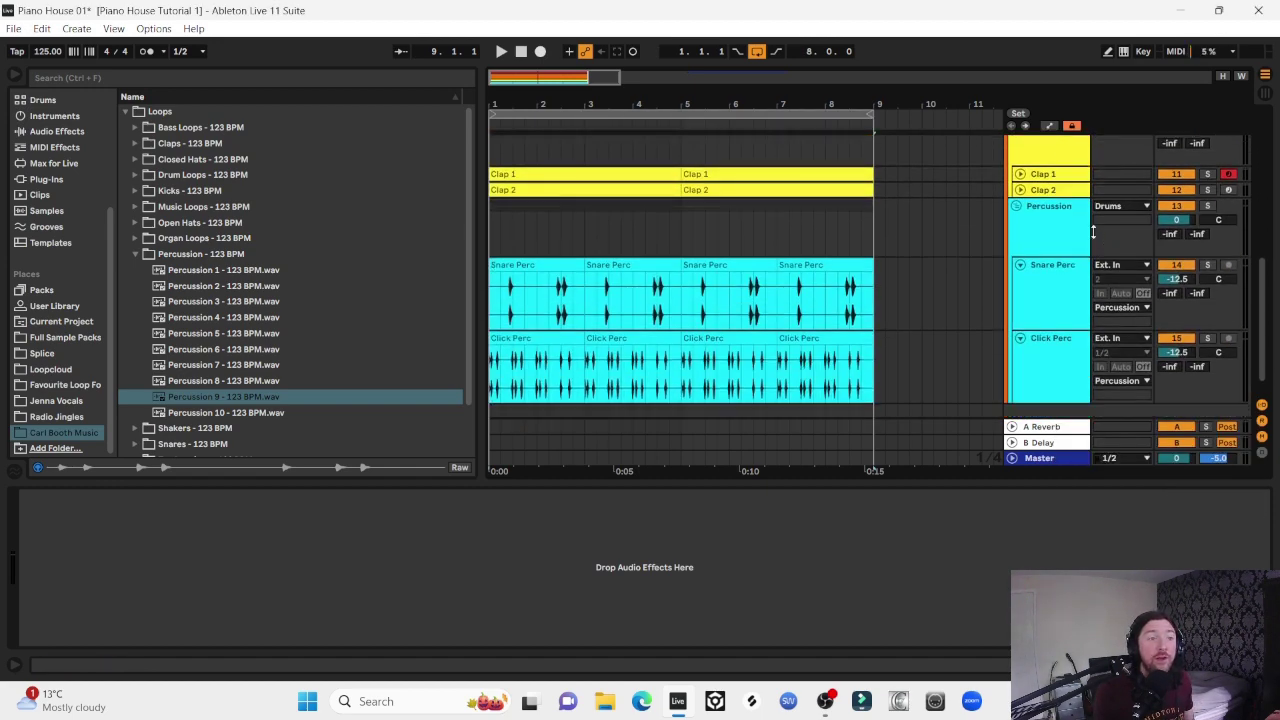
Play the drums from the start and pan Snare Perc to 12L and Click Perc to 12R
click(1041, 217)
scroll(1038, 291, up, 1)
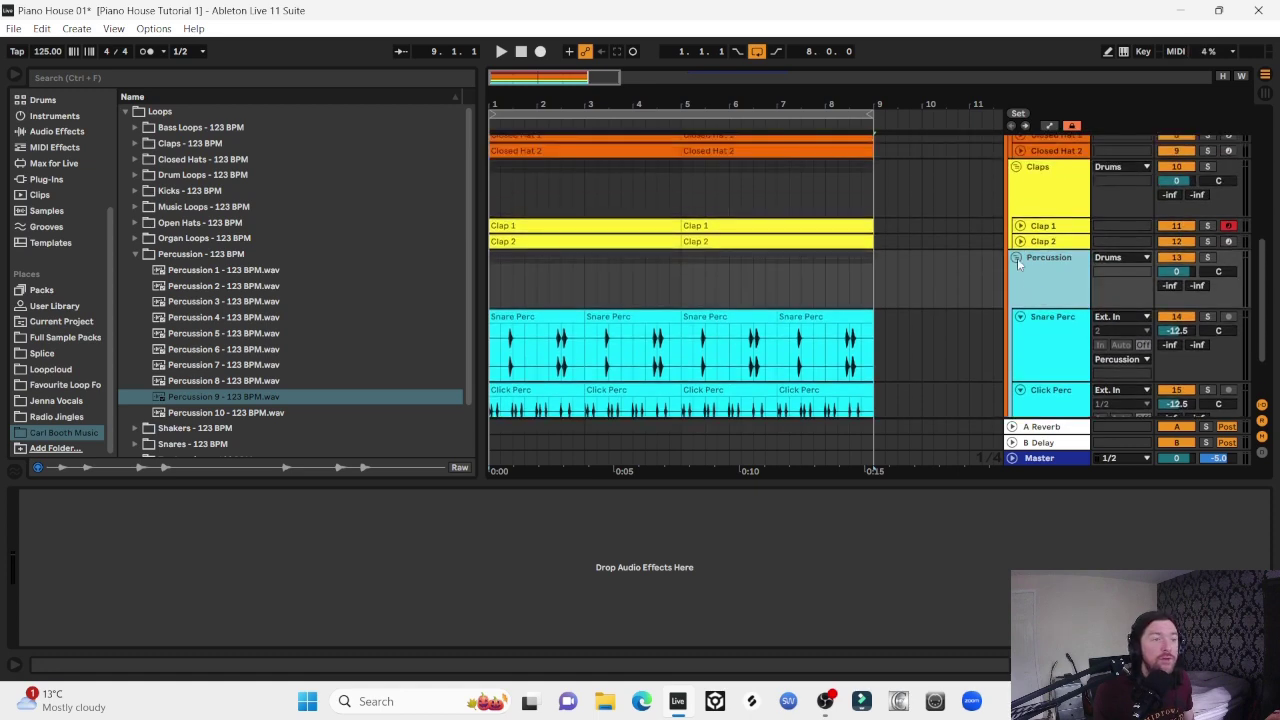
scroll(1045, 278, down, 2)
click(511, 244)
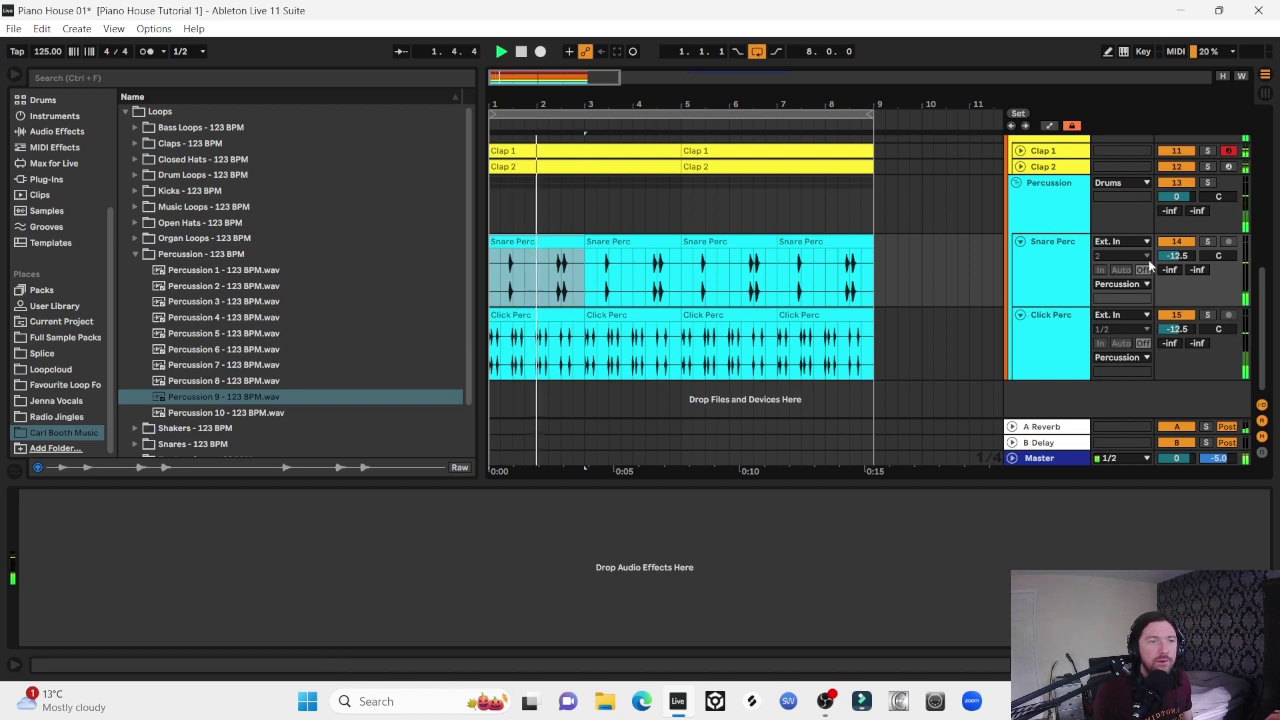
drag(1217, 256, 1217, 323)
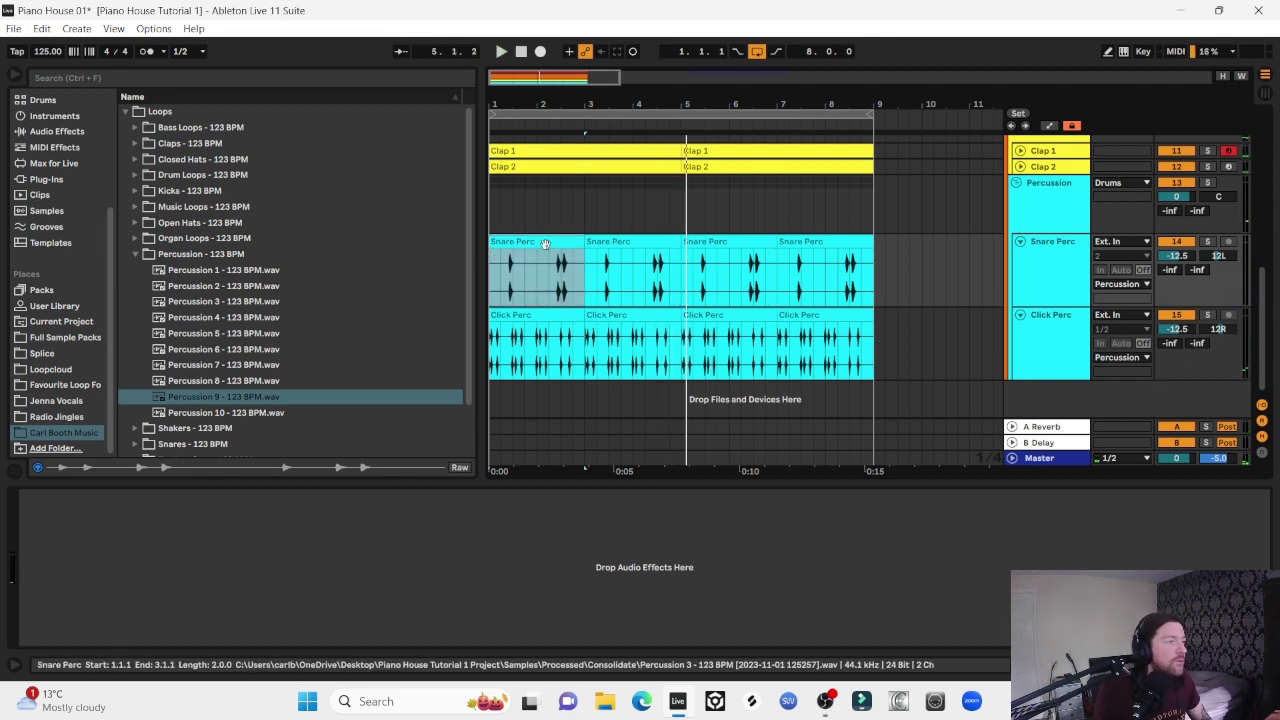
Add EQ Eight to the soloed Snare Perc track and set band 1 to a steep low cut at about 186 Hz
click(50, 133)
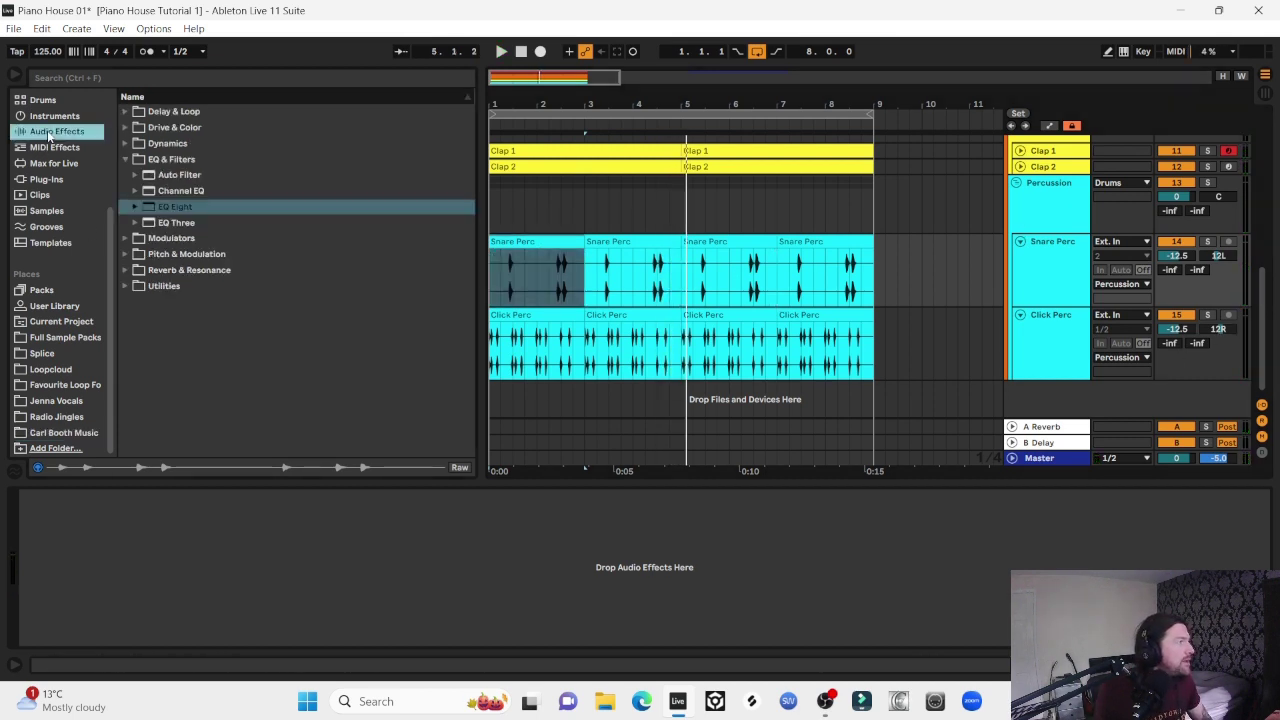
click(186, 208)
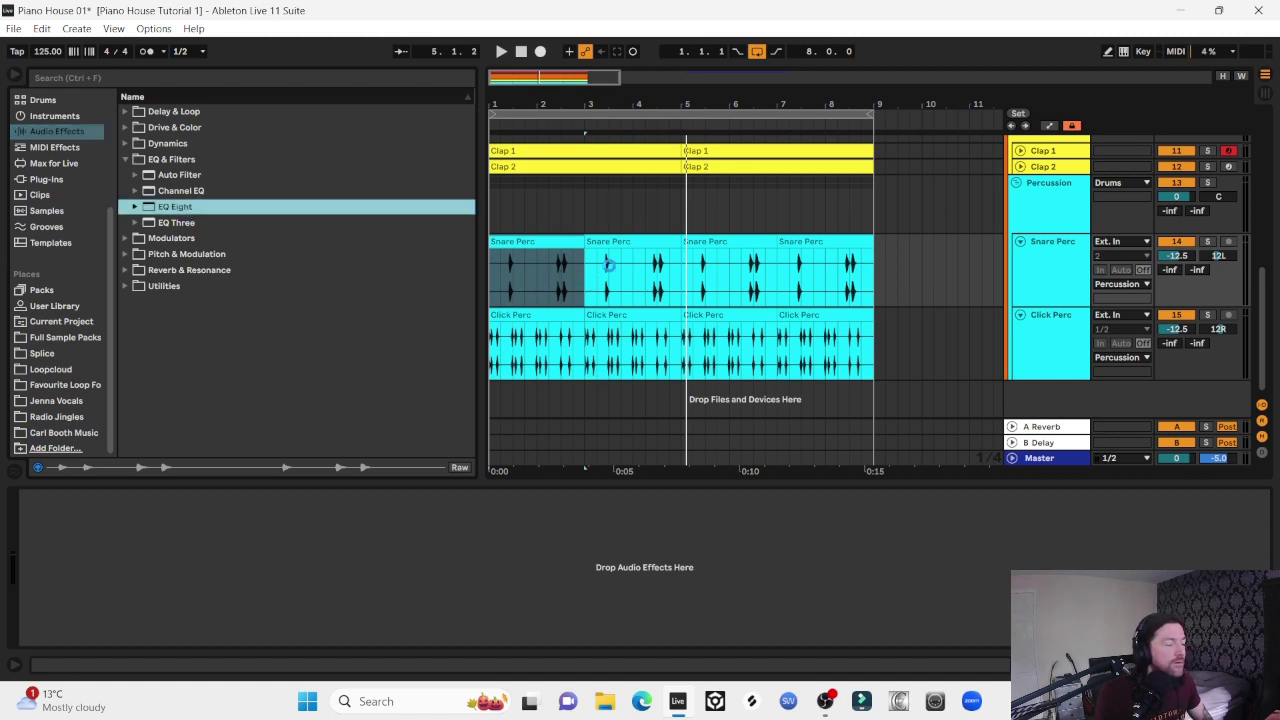
drag(608, 263, 608, 263)
key(space)
click(80, 625)
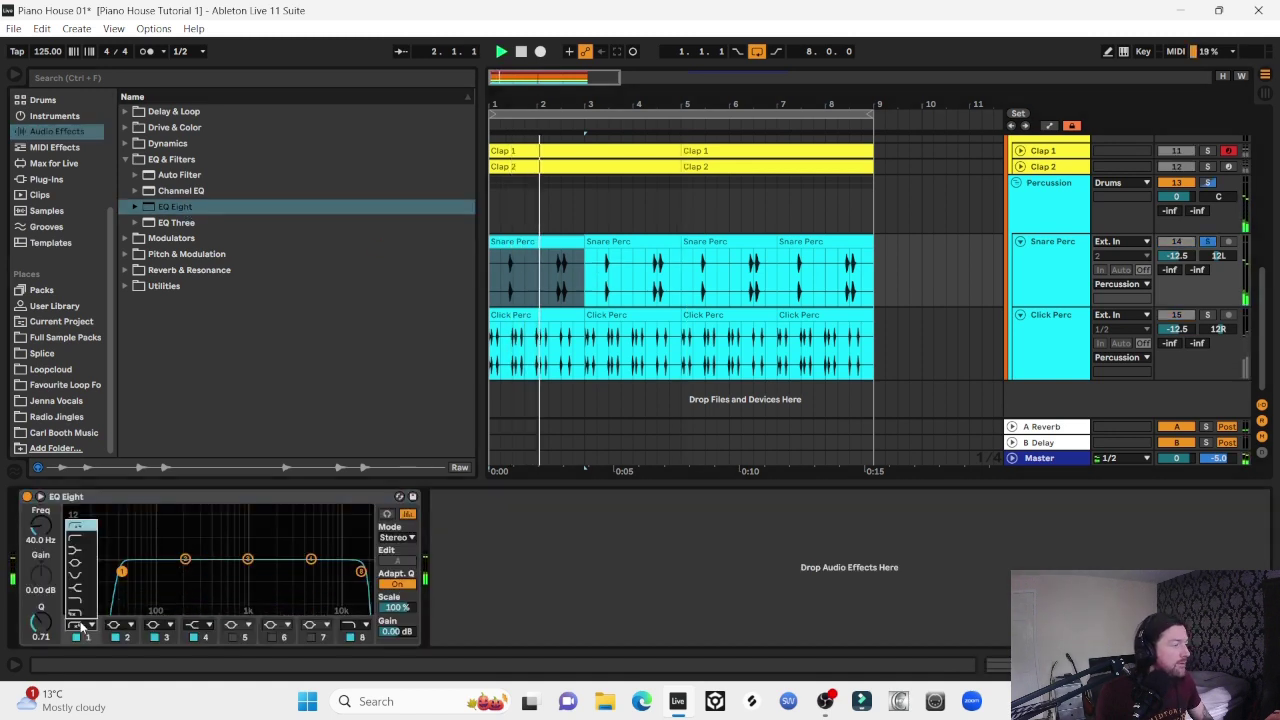
click(76, 530)
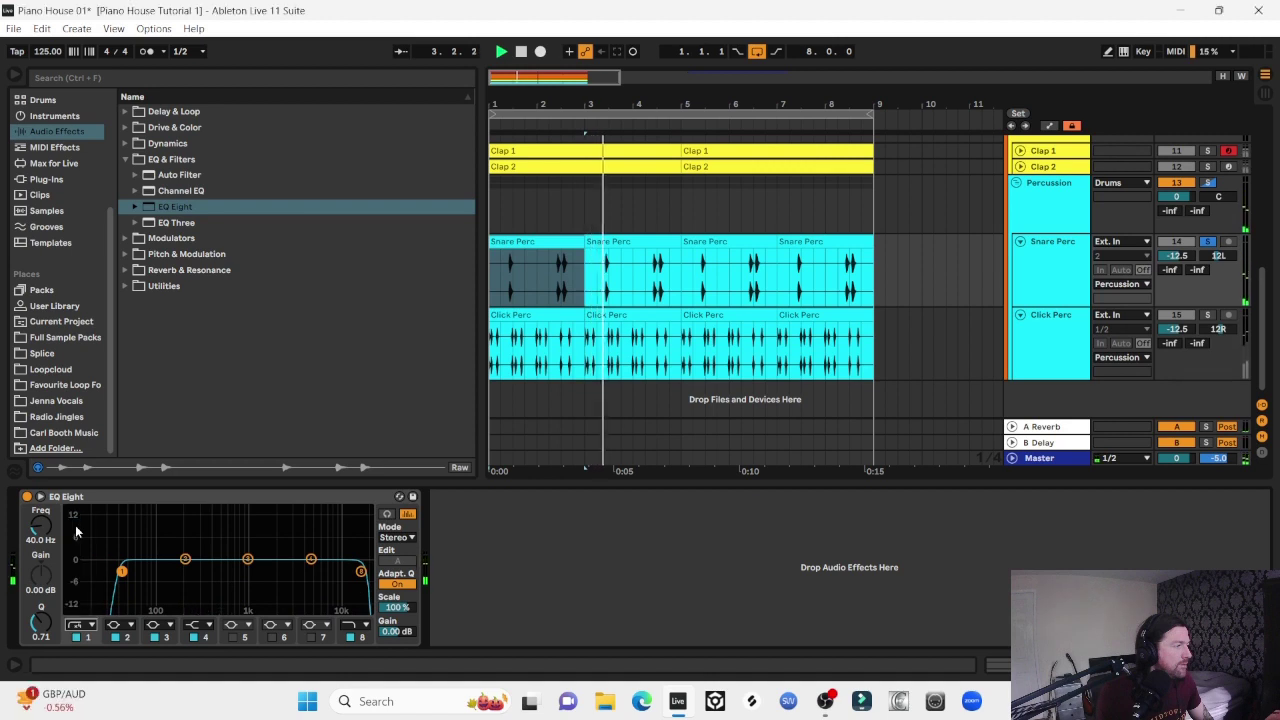
drag(121, 571, 186, 572)
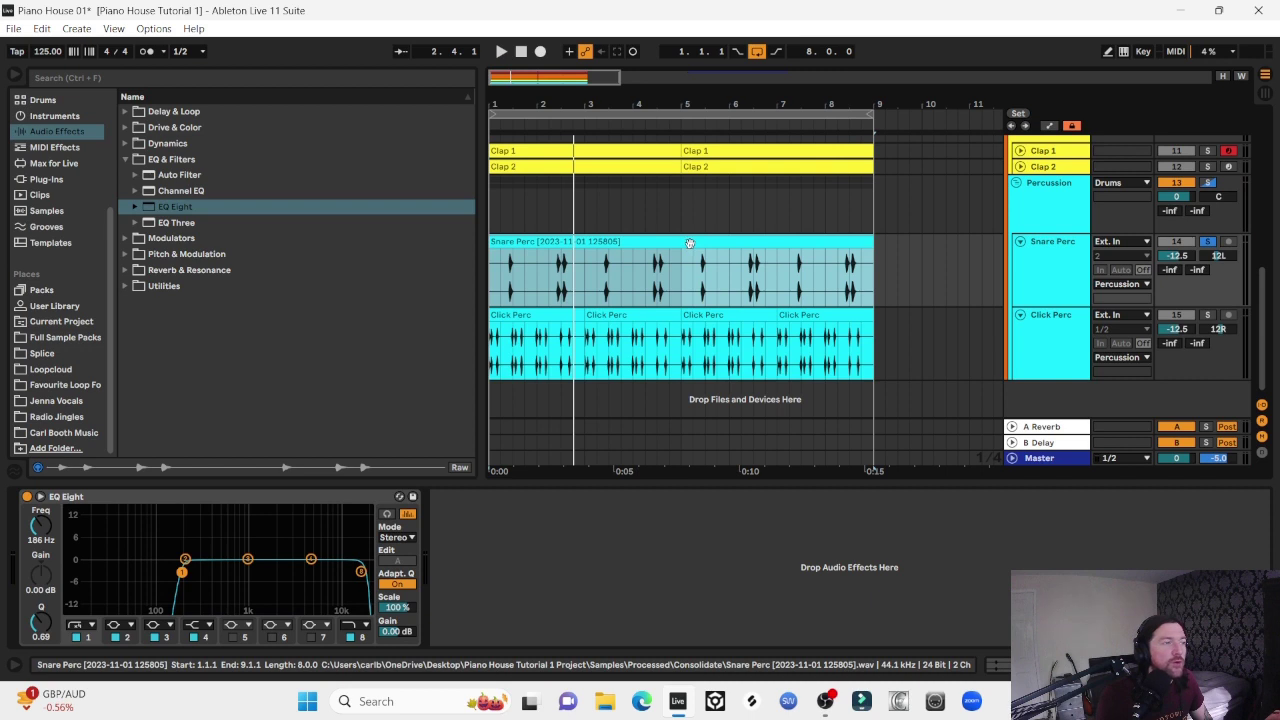
Turn off transient looping for the consolidated Snare Perc clip's Beats warping and audition its transient envelope, undoing the last change
double_click(690, 243)
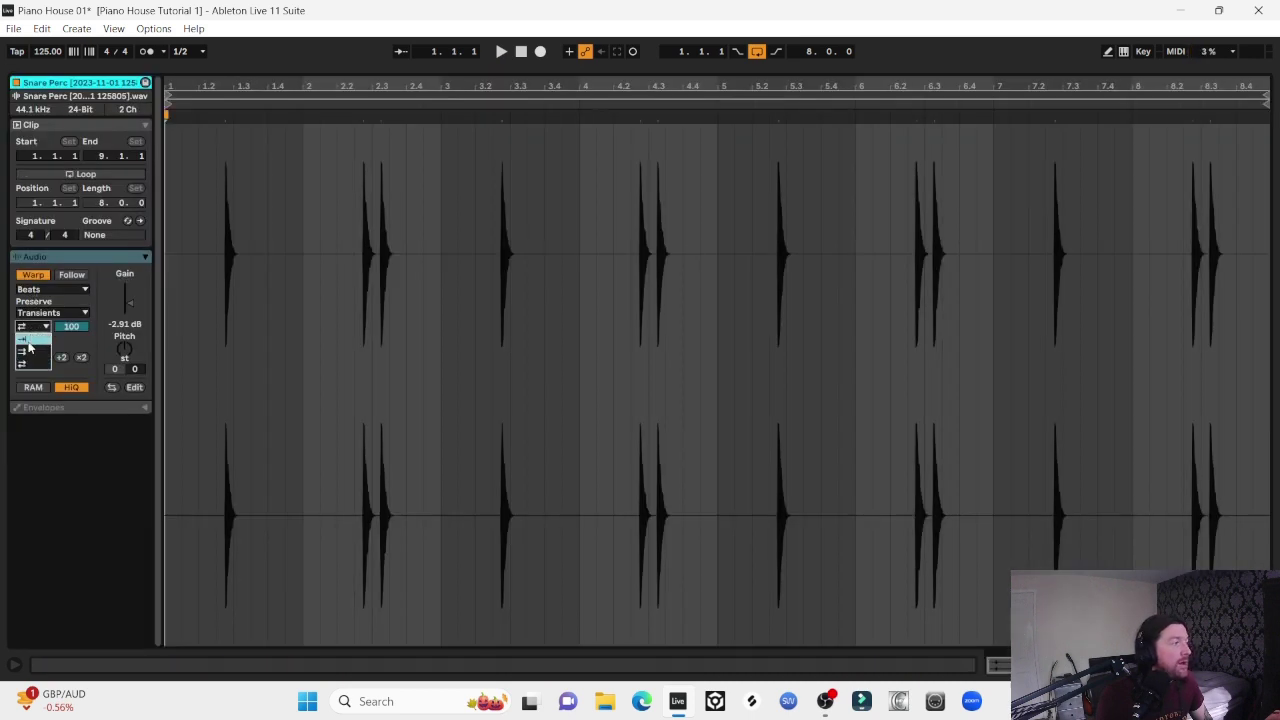
click(26, 343)
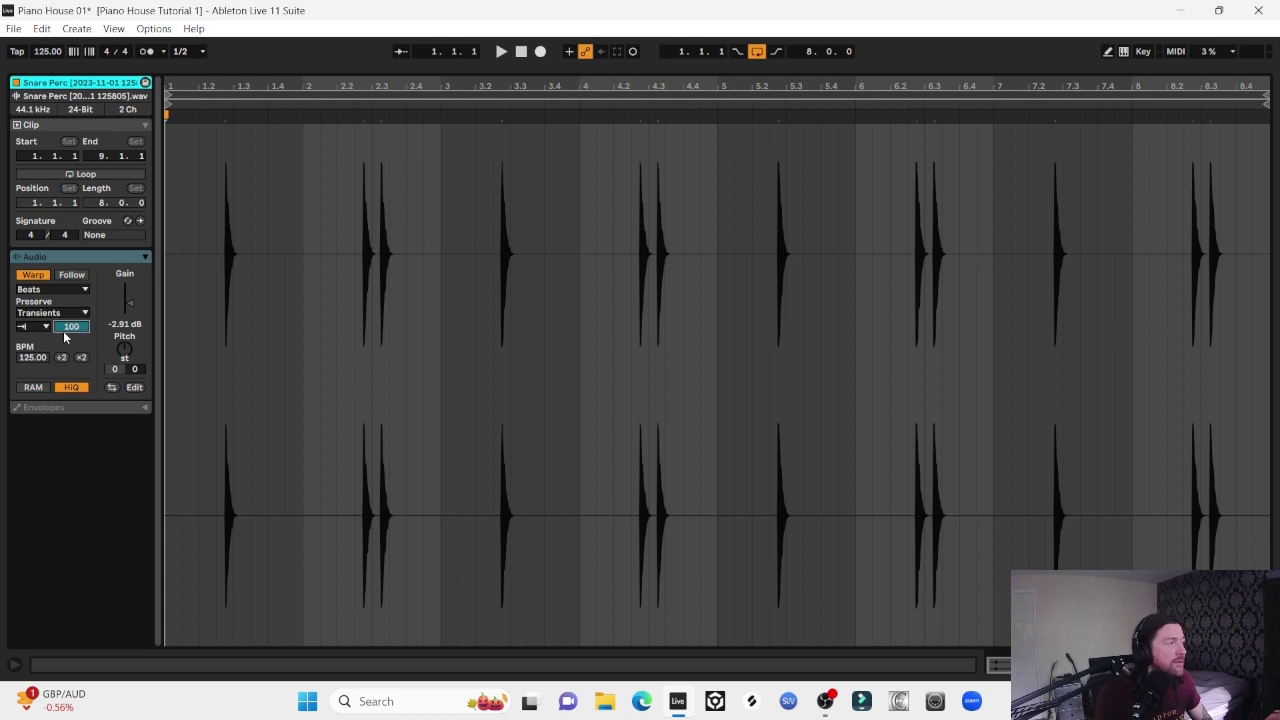
key(space)
mouse_move(64, 337)
mouse_down()
mouse_move(64, 437)
mouse_move(75, 332)
mouse_up()
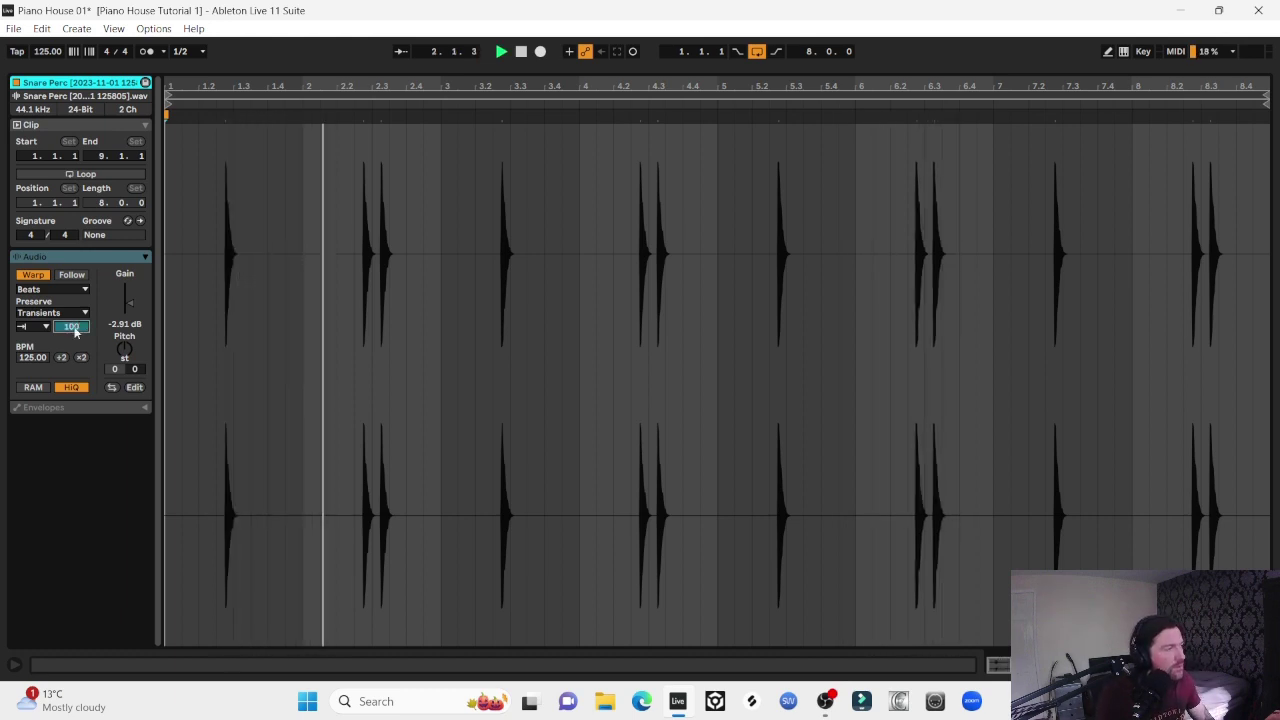
key(ctrl+z)
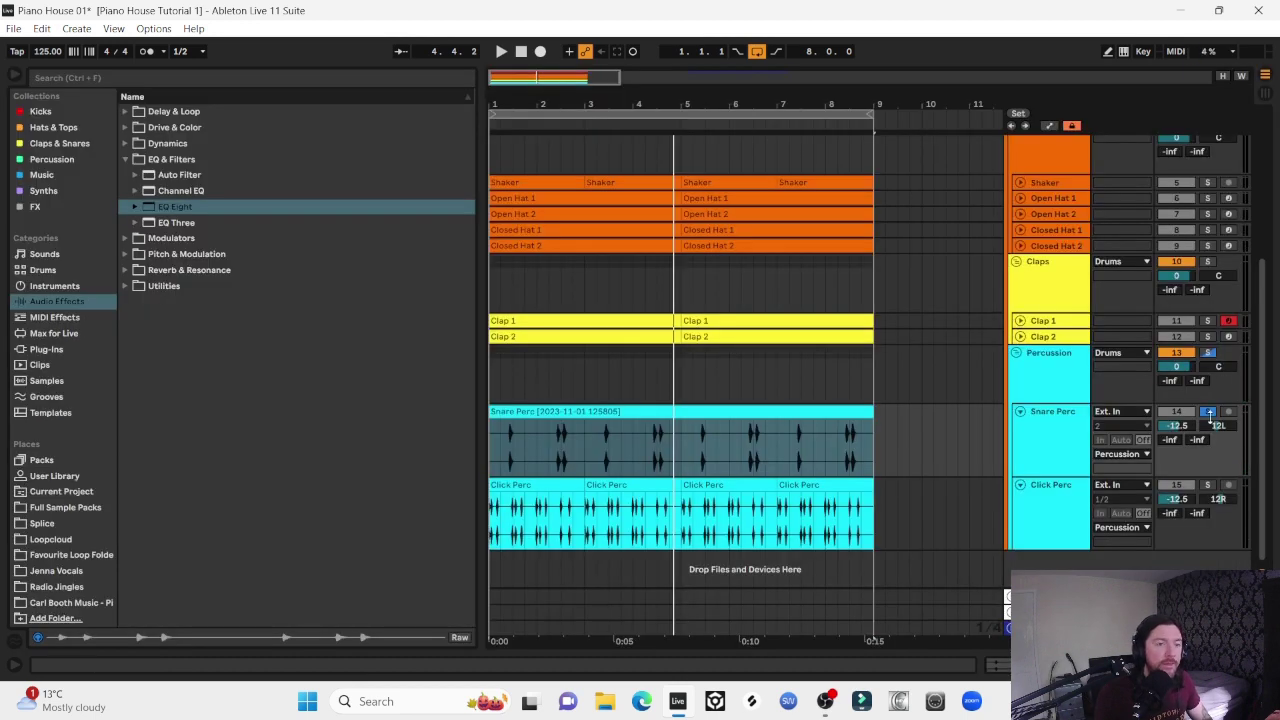
Unsolo Snare Perc, play the full drum loop and compare its volume at -9.5 dB and -12.5 dB, keeping -12.5 dB
click(1209, 413)
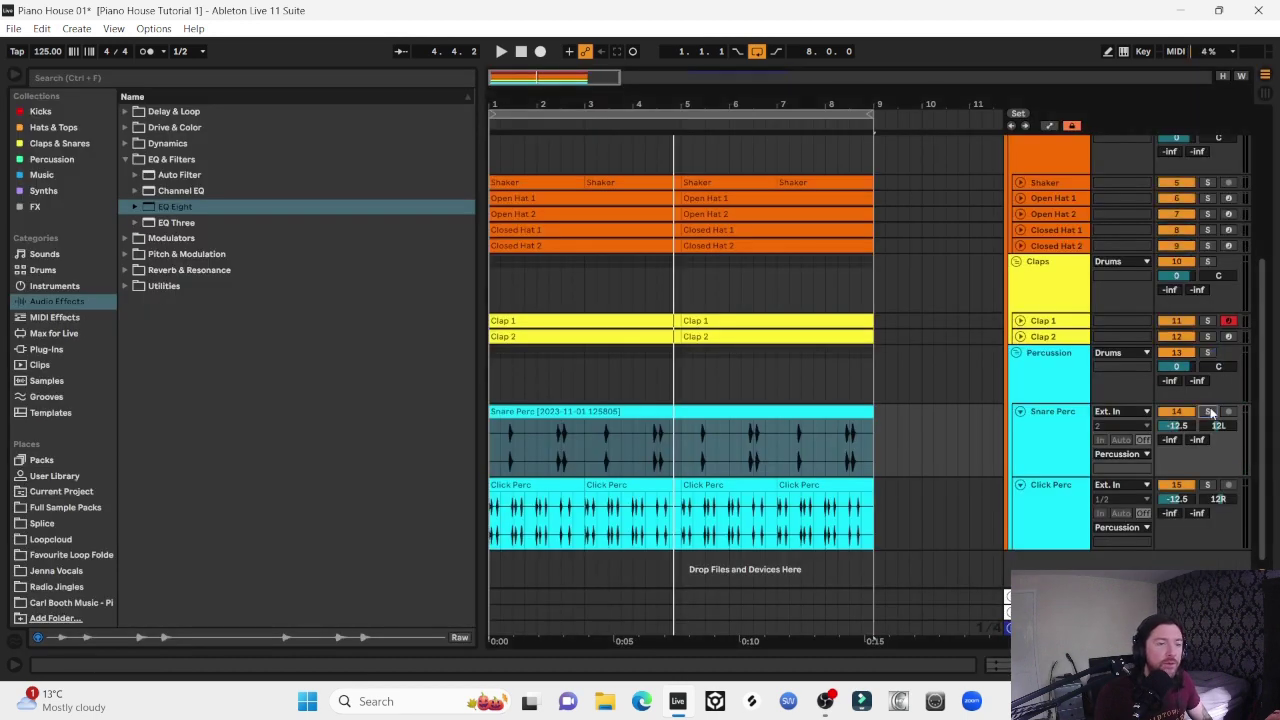
click(489, 411)
key(space)
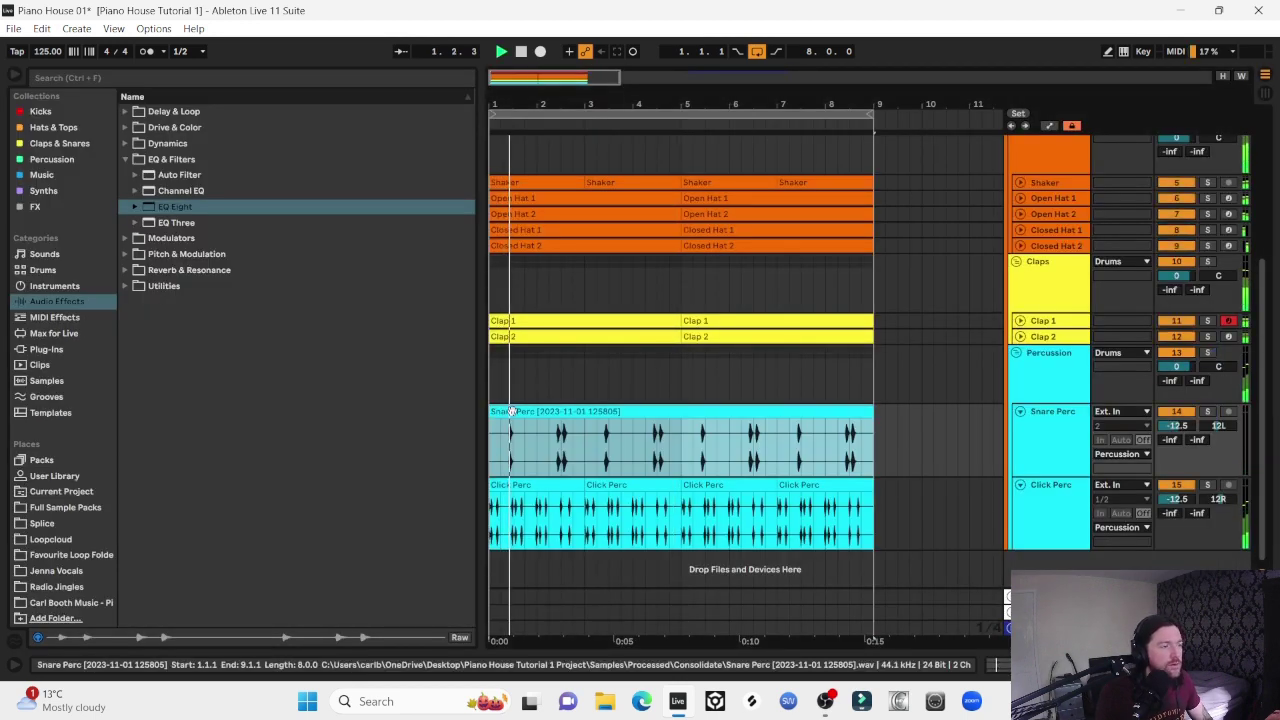
click(1176, 426)
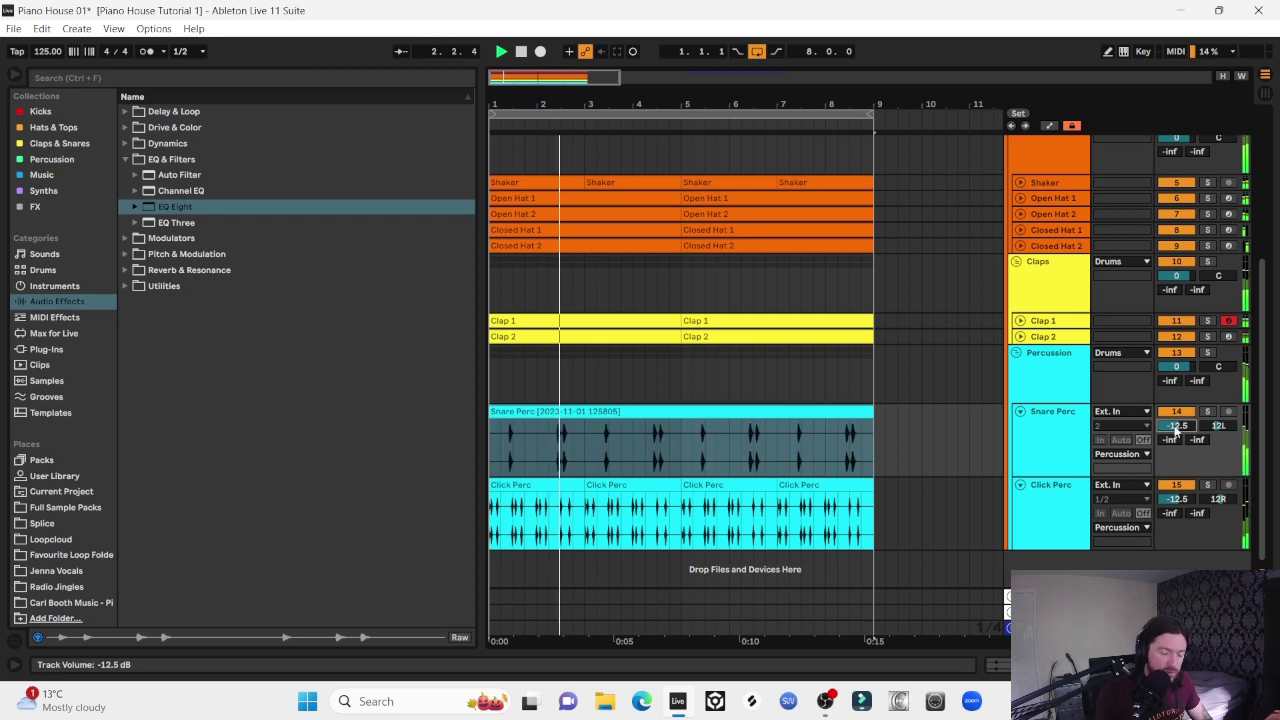
key(Up)
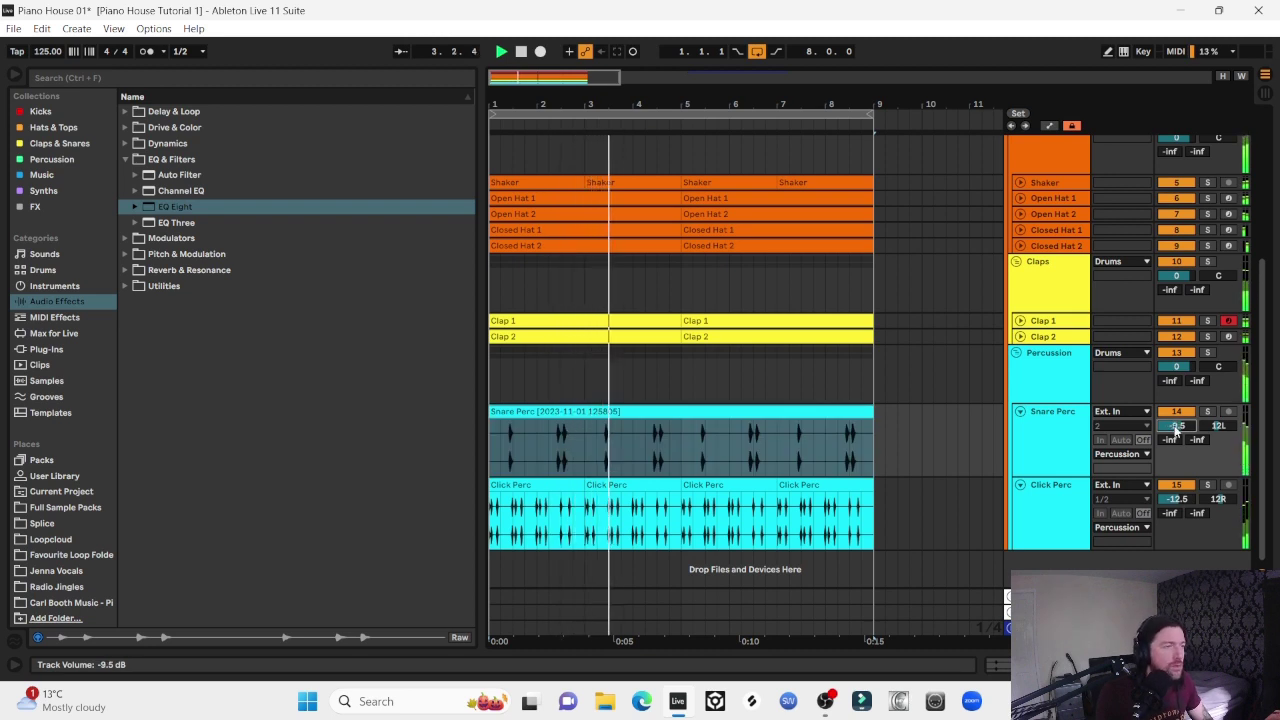
key(Down)
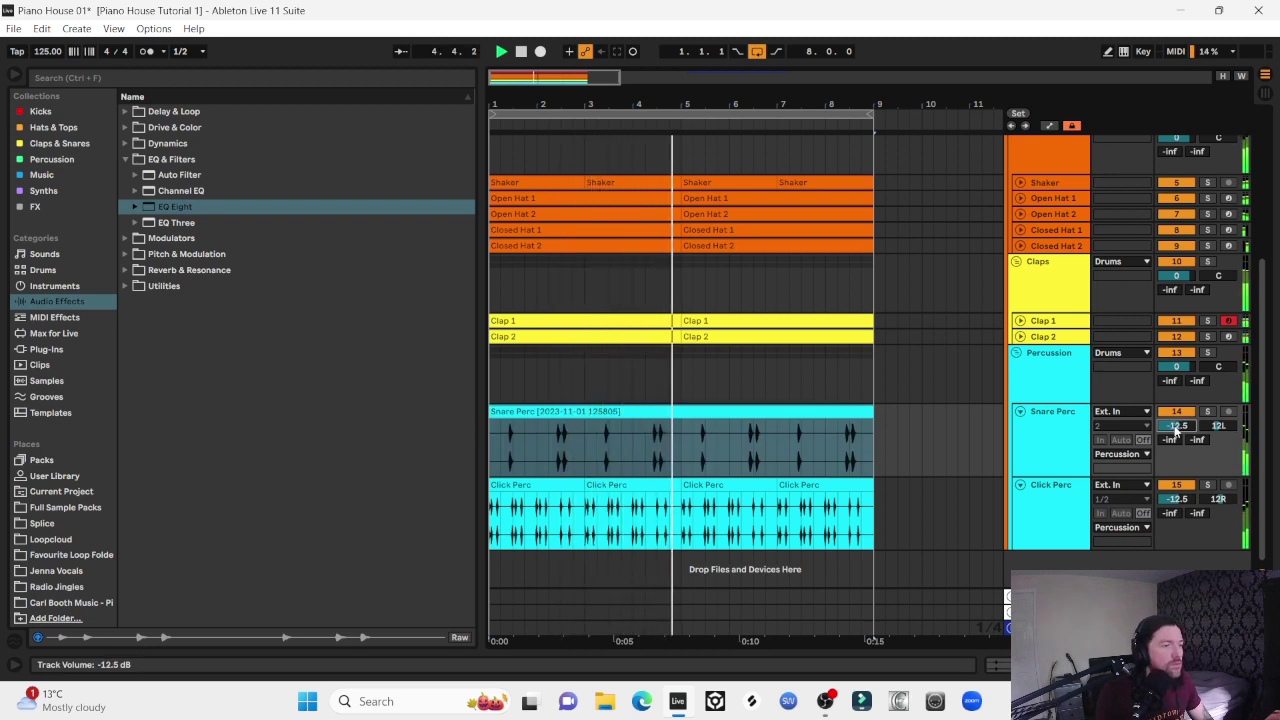
Solo the Percussion group and set the Click Perc track's volume to -11.5 dB during playback
click(1208, 354)
click(1177, 498)
key(Up)
key(Up)
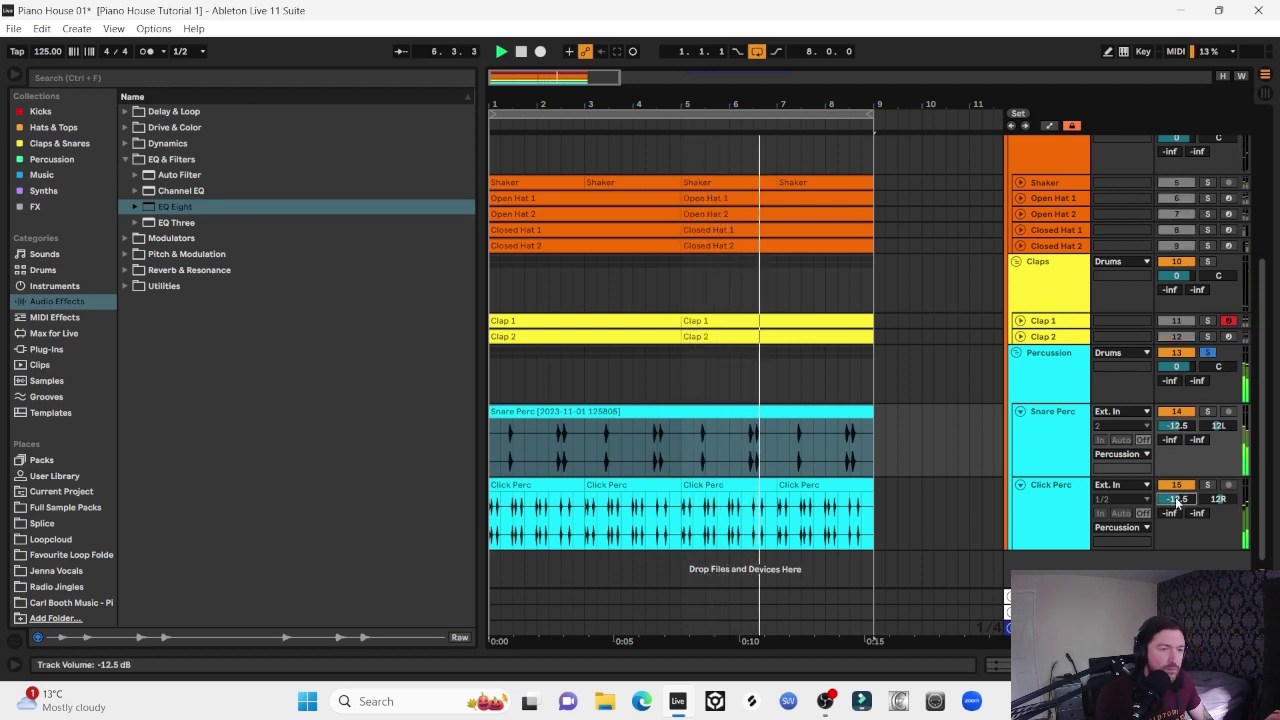
key(Down)
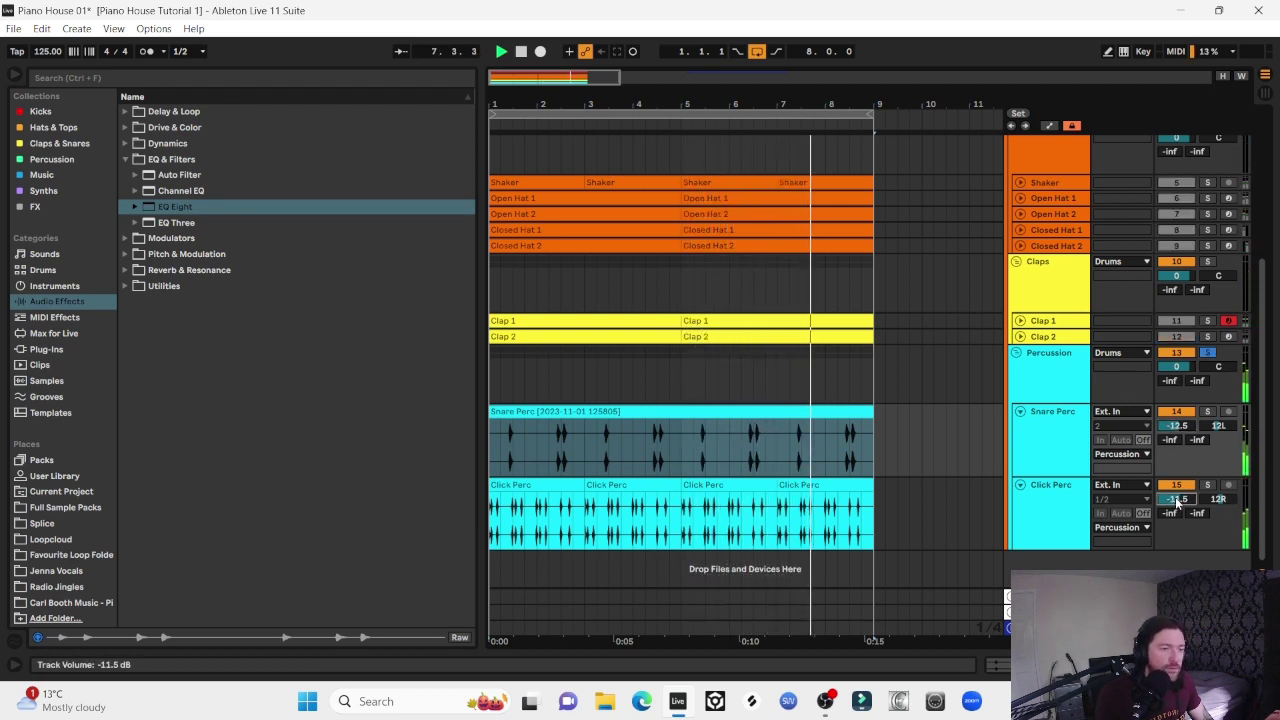
Consolidate the Click Perc clips into one eight-bar clip and lower its Beats transient envelope to about 49 with transient looping off
click(879, 504)
key(space)
drag(877, 504, 496, 492)
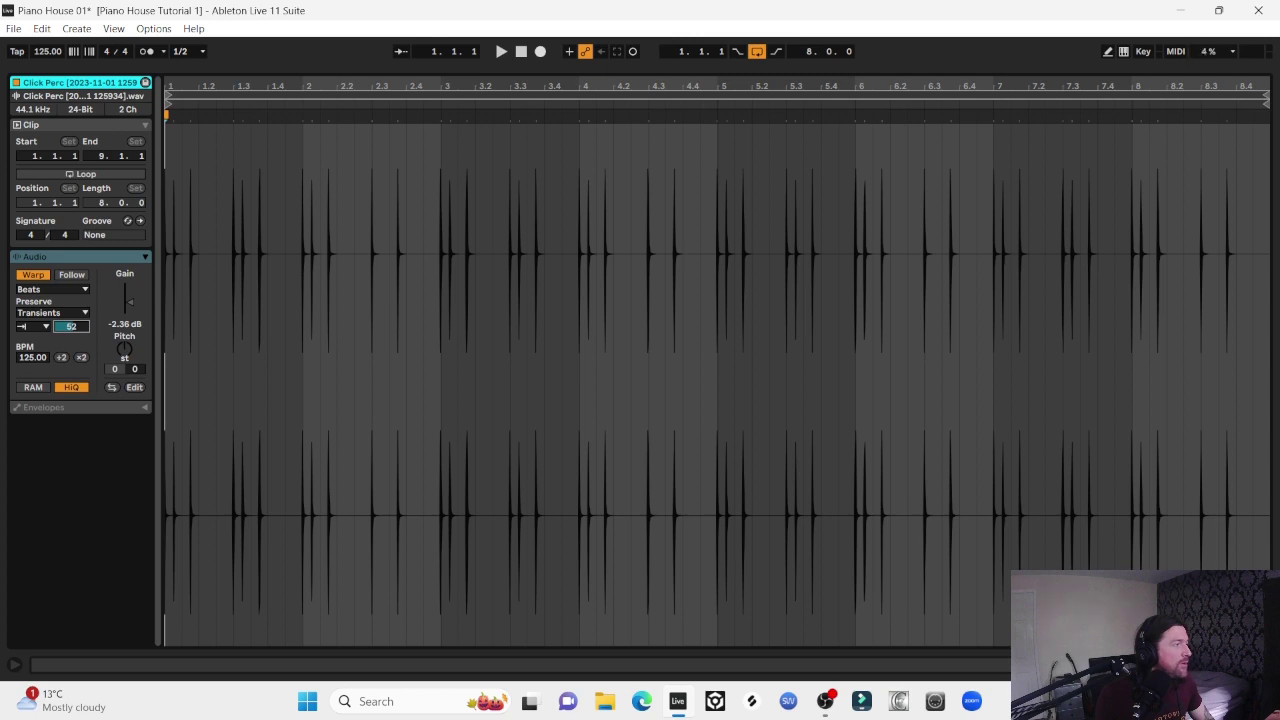
text(3)
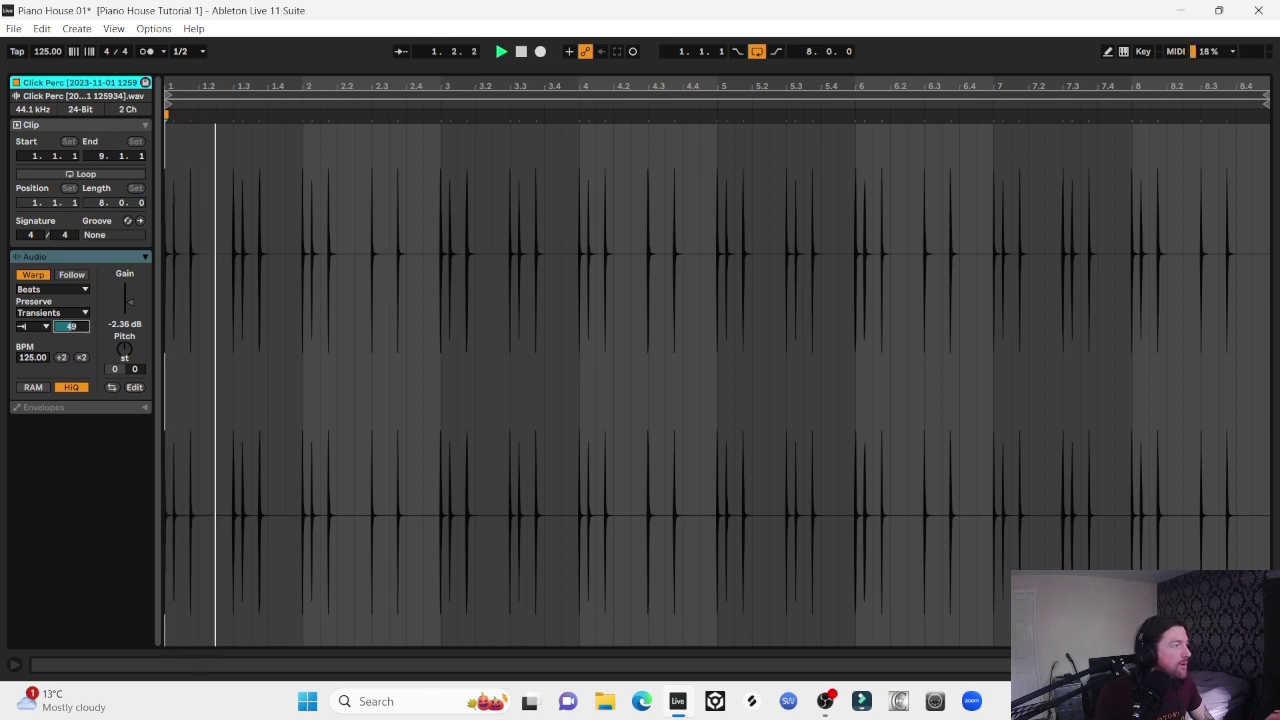
mouse_move(71, 327)
mouse_down()
mouse_move(71, 233)
mouse_move(71, 328)
mouse_up()
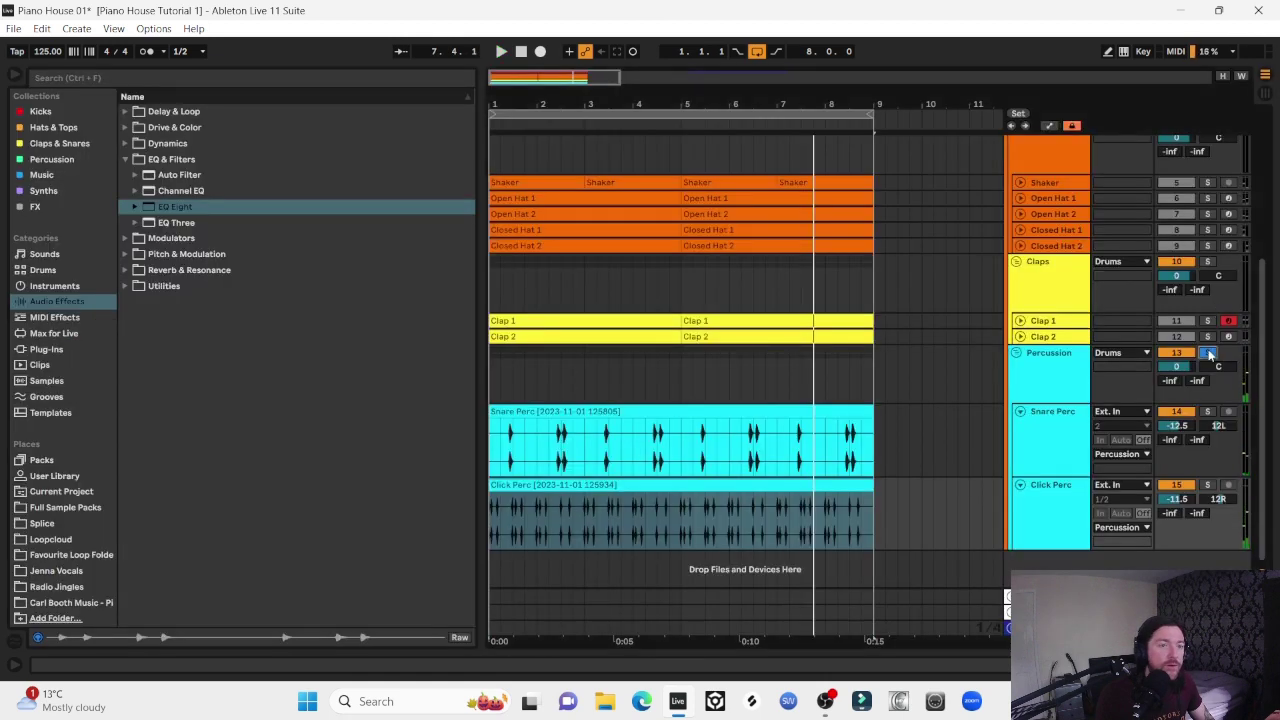
Unsolo the Percussion group, play the full drum loop and set the Click Perc track's volume to -10.5 dB
key(space)
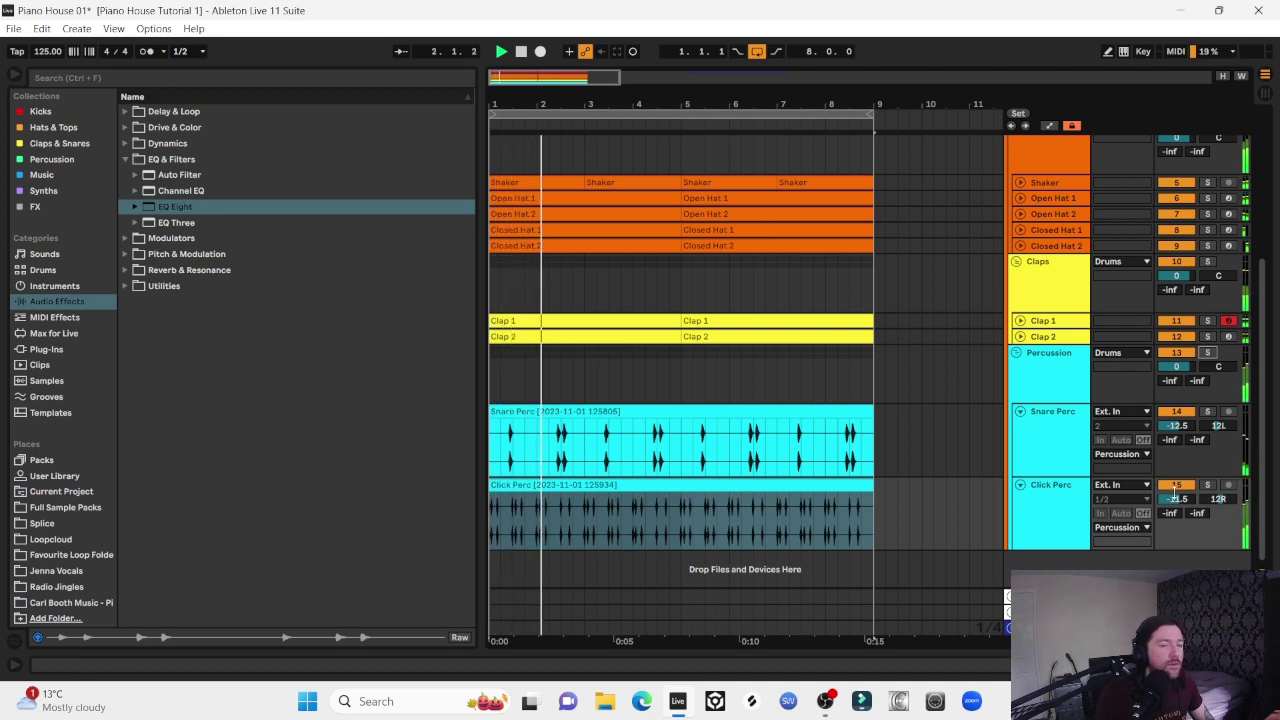
drag(1176, 502, 1176, 504)
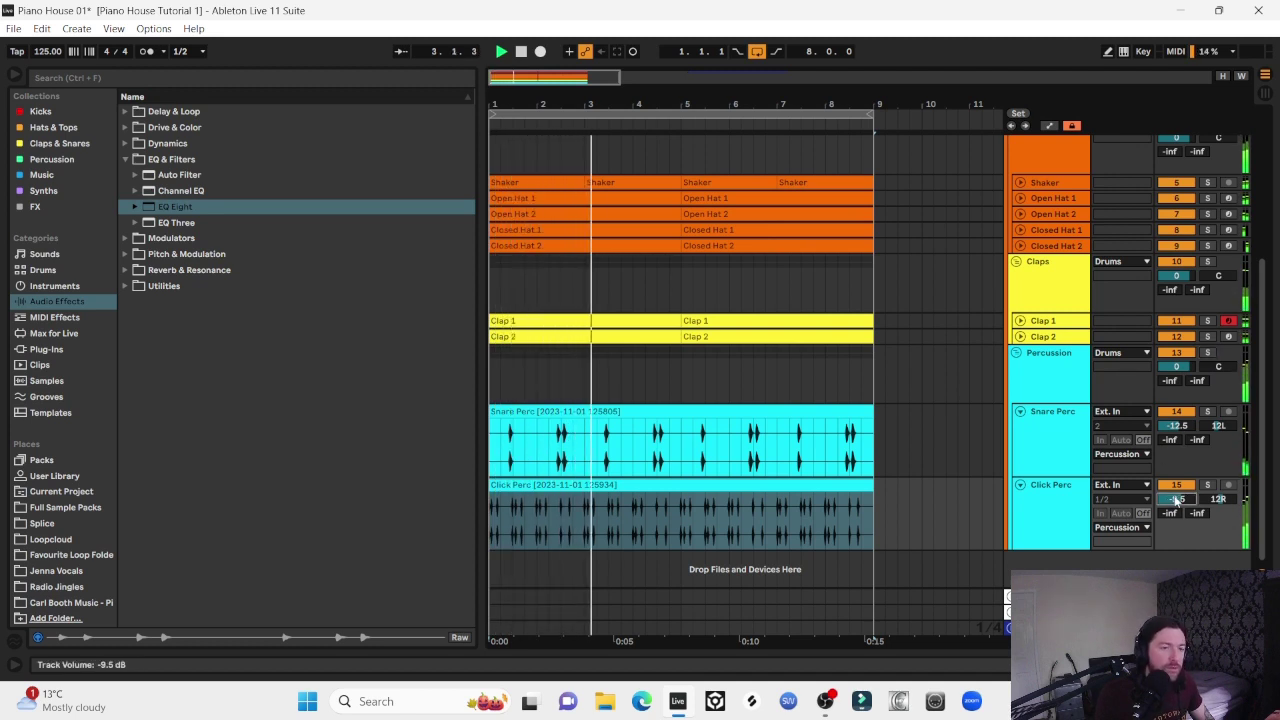
click(1057, 490)
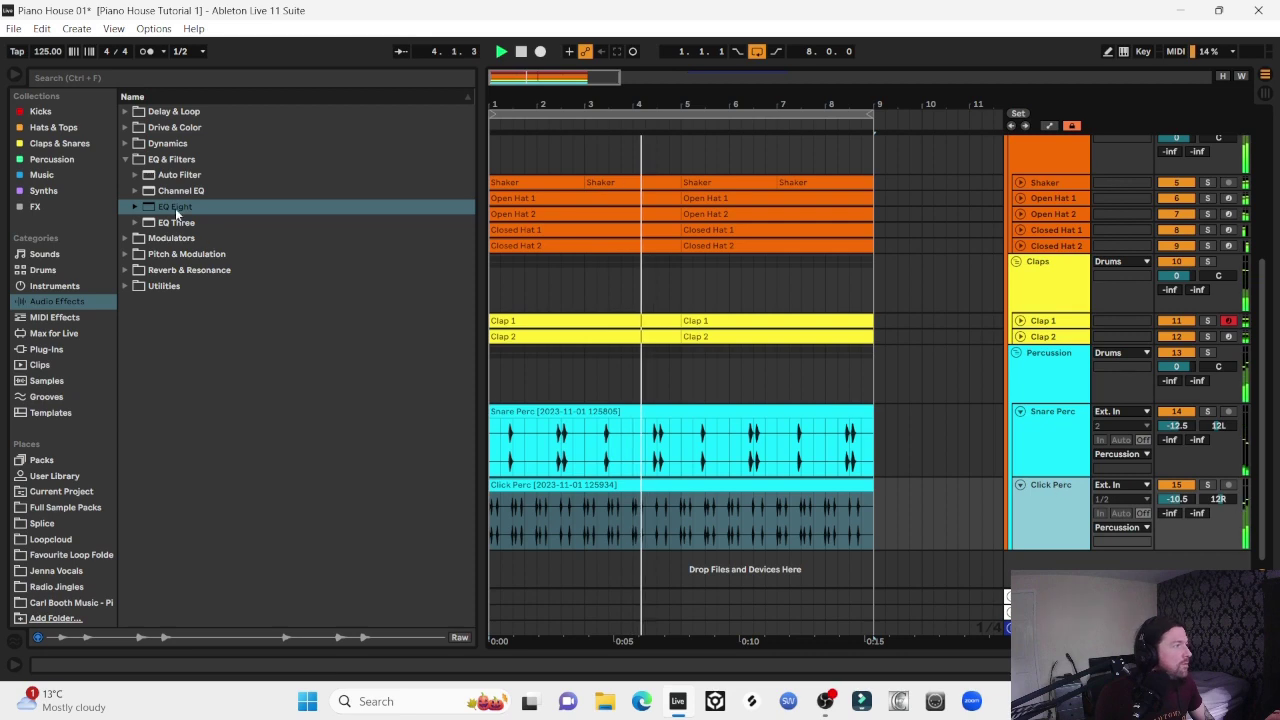
Add EQ Eight to the Click Perc track, set the band 1 low cut to about 938 Hz and slightly lower the high cut
drag(176, 208, 600, 510)
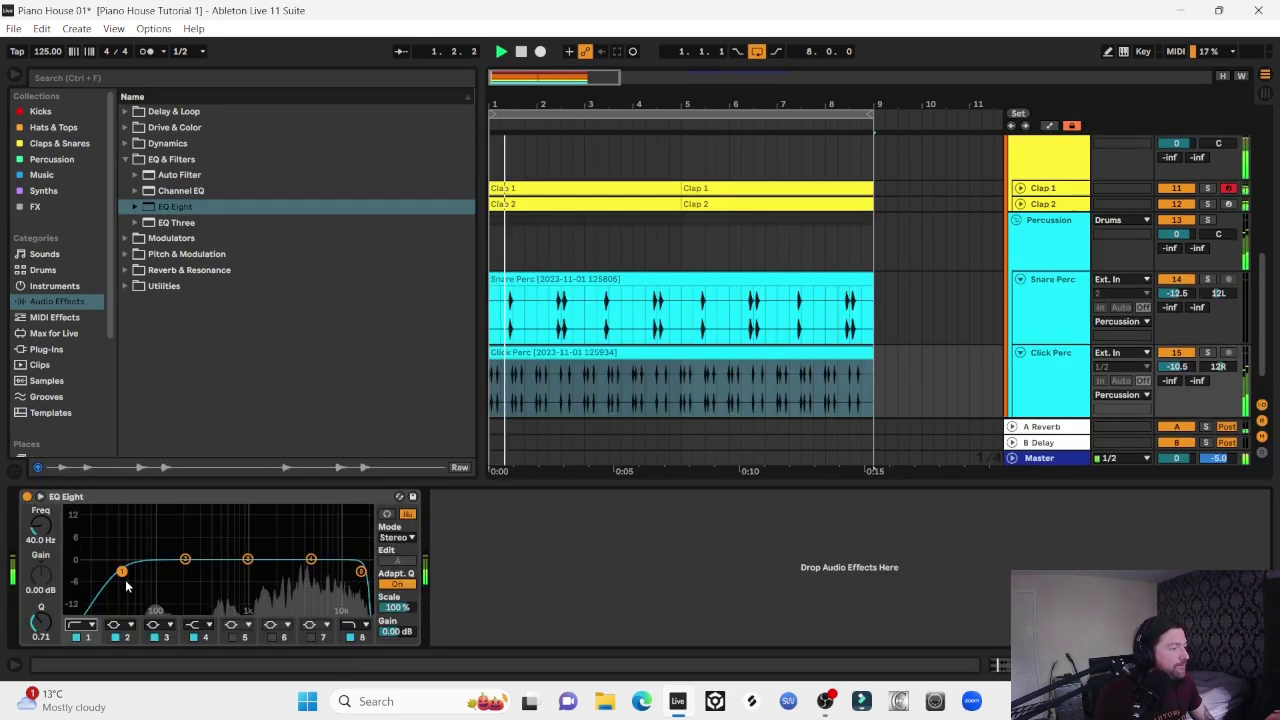
drag(121, 571, 245, 572)
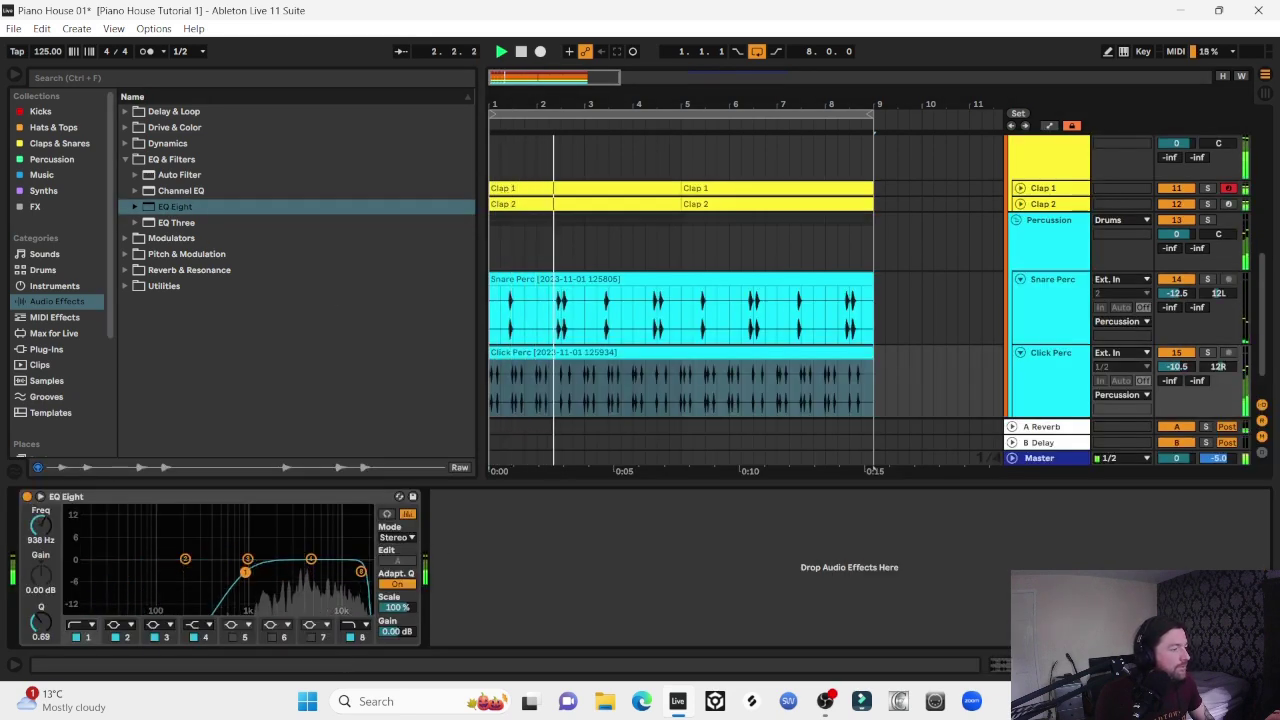
drag(362, 573, 357, 572)
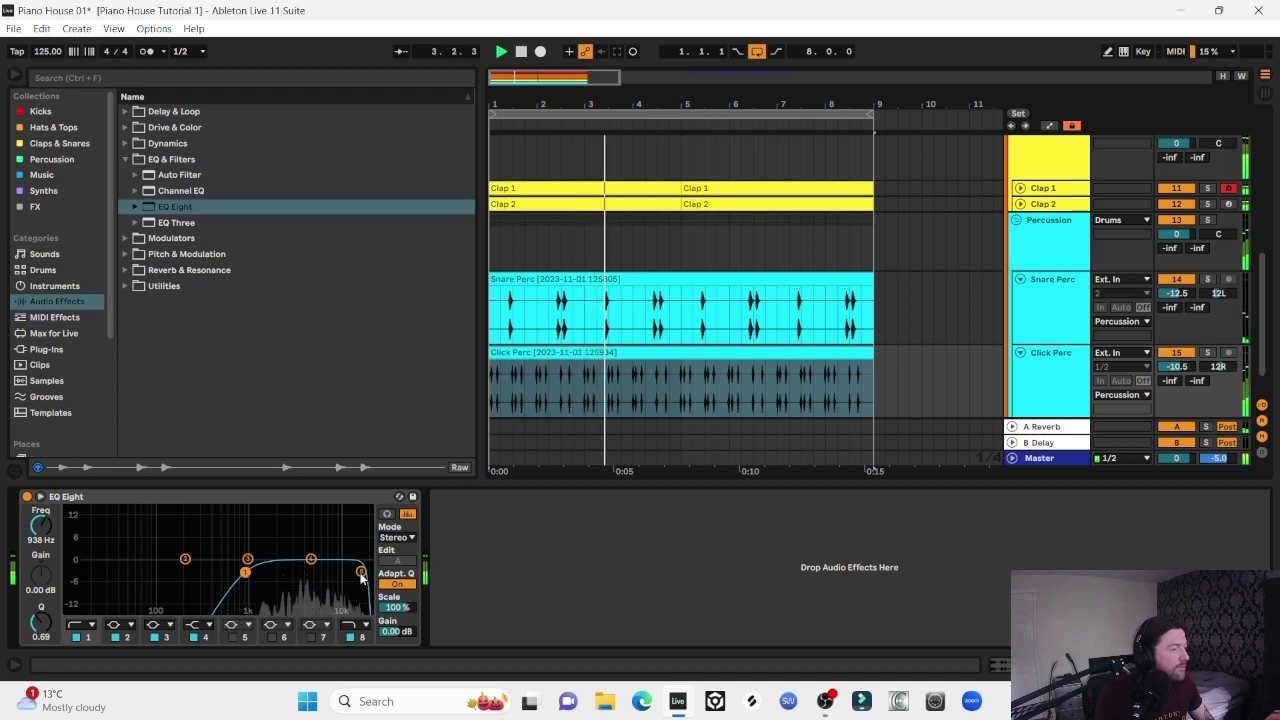
Dip EQ Eight band 3 on Click Perc to about -2.85 dB at 4.08 kHz with a Q of 2.94, and stop playback
drag(247, 558, 304, 571)
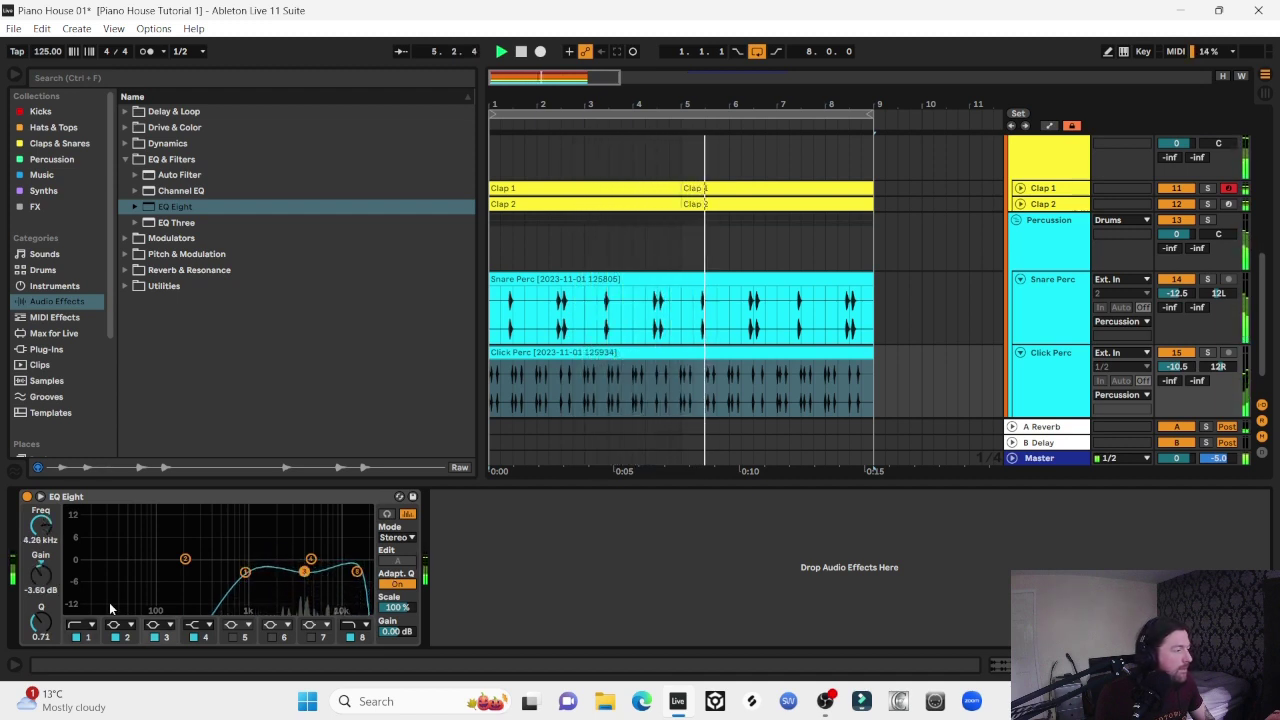
drag(41, 622, 41, 590)
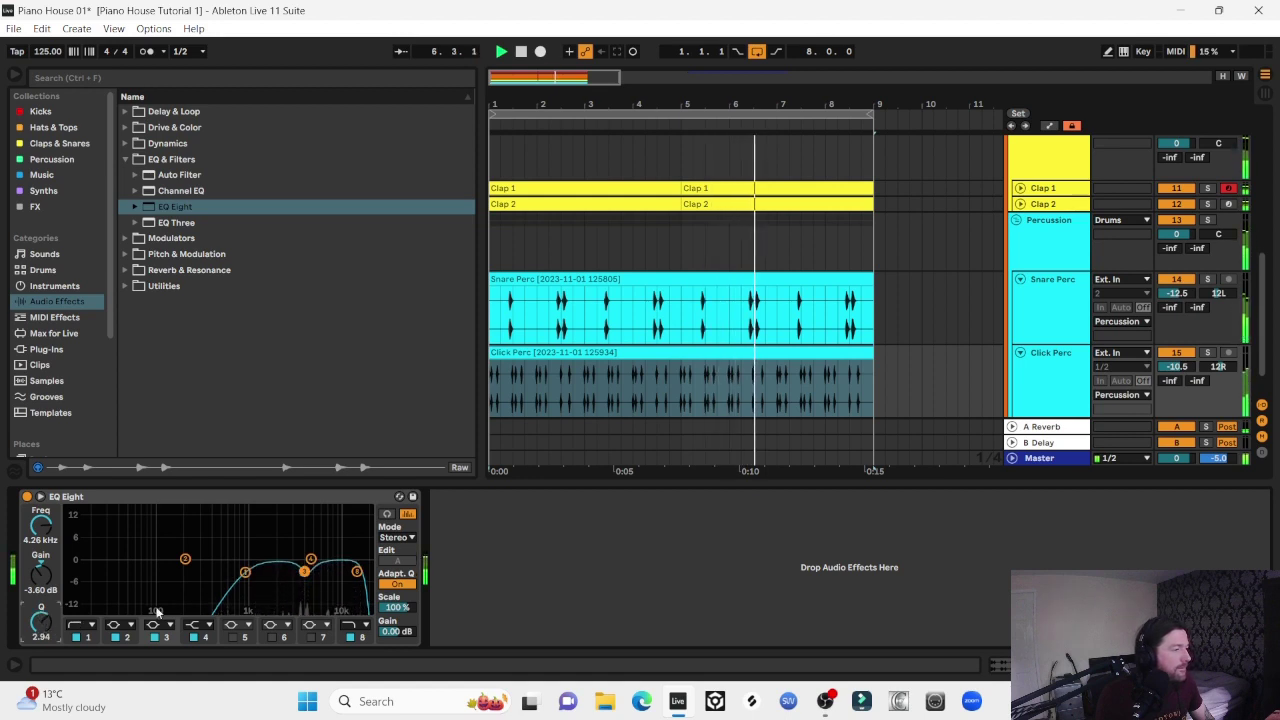
drag(304, 571, 303, 567)
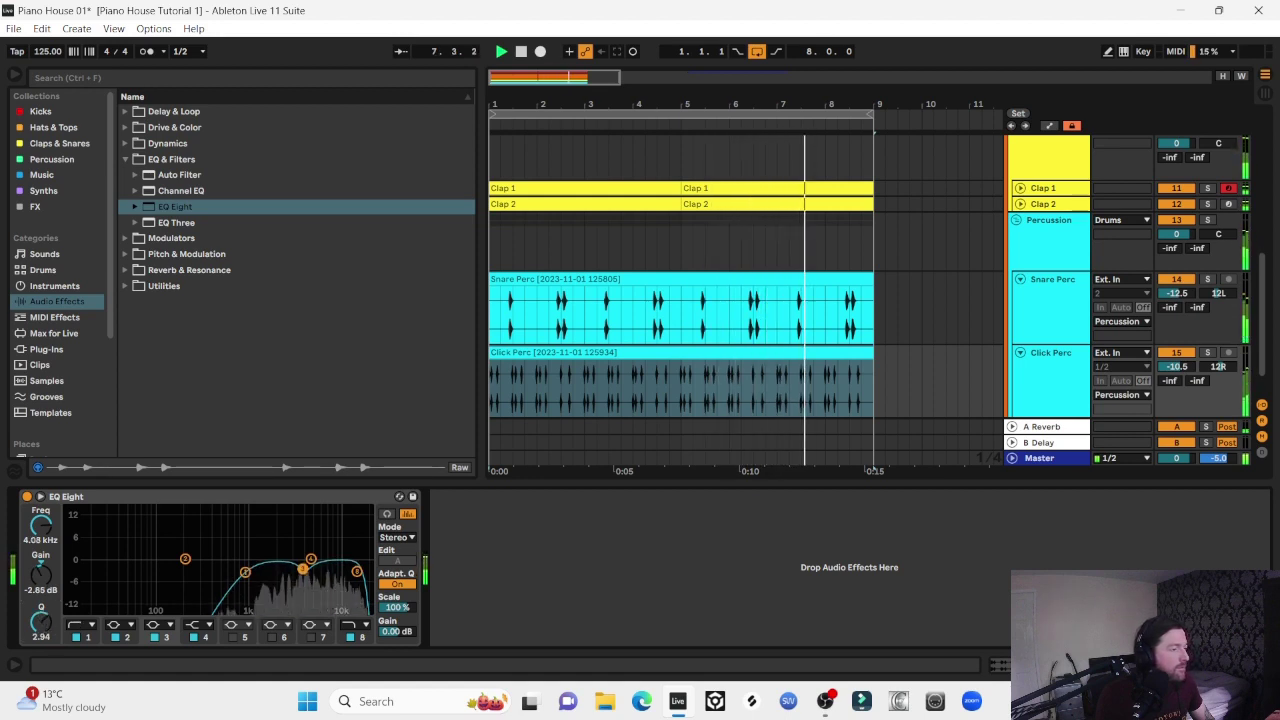
key(space)
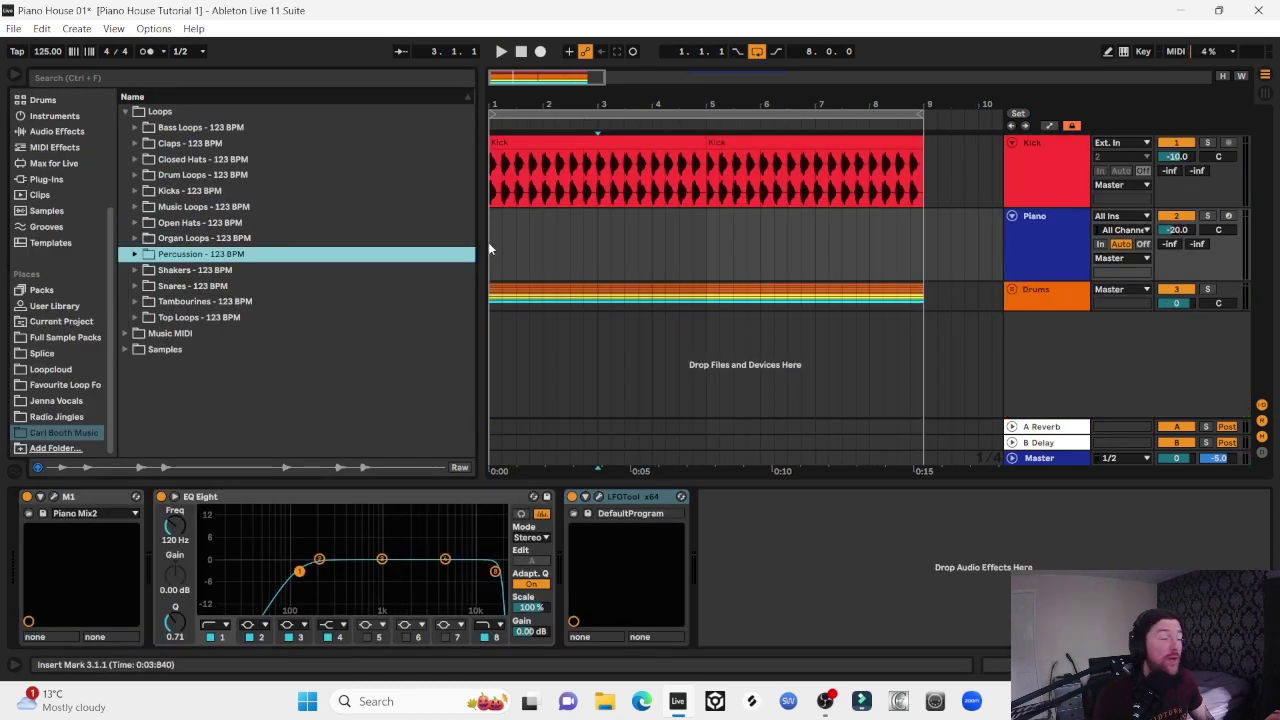
Preview the first samples in the Top Loops - 123 BPM folder and add Top Loop 2 on a new track
click(136, 318)
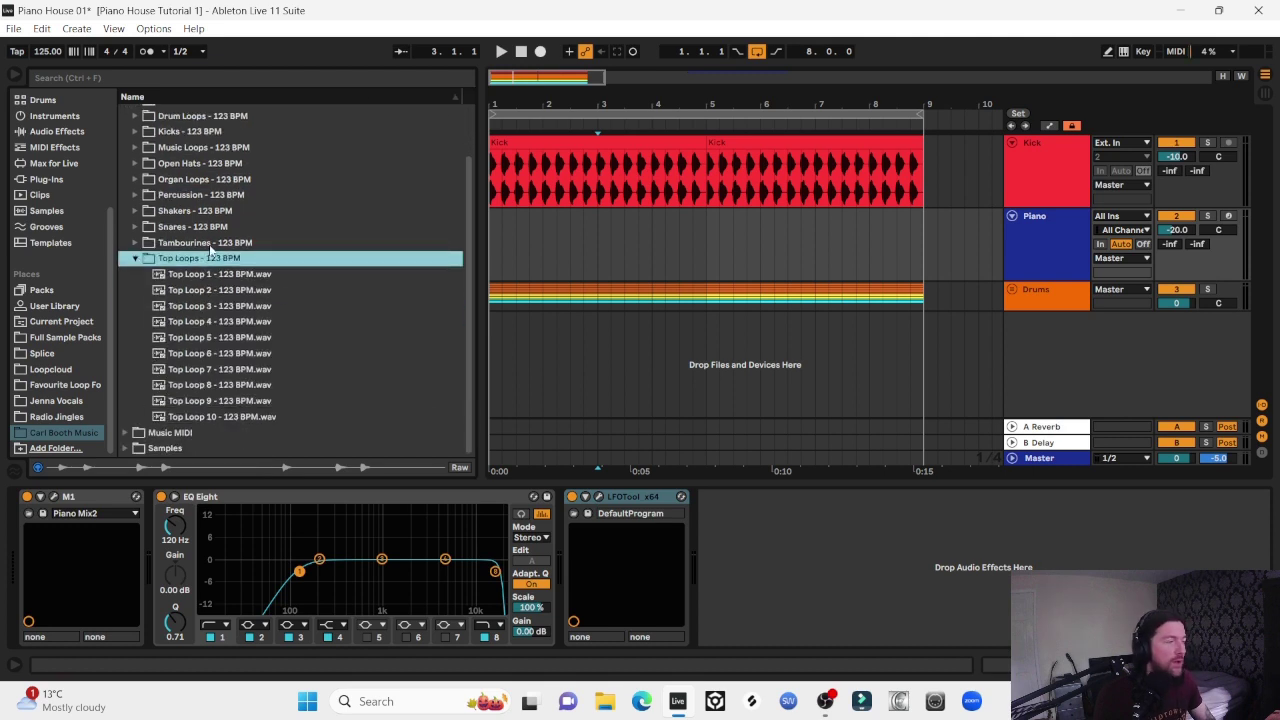
click(240, 273)
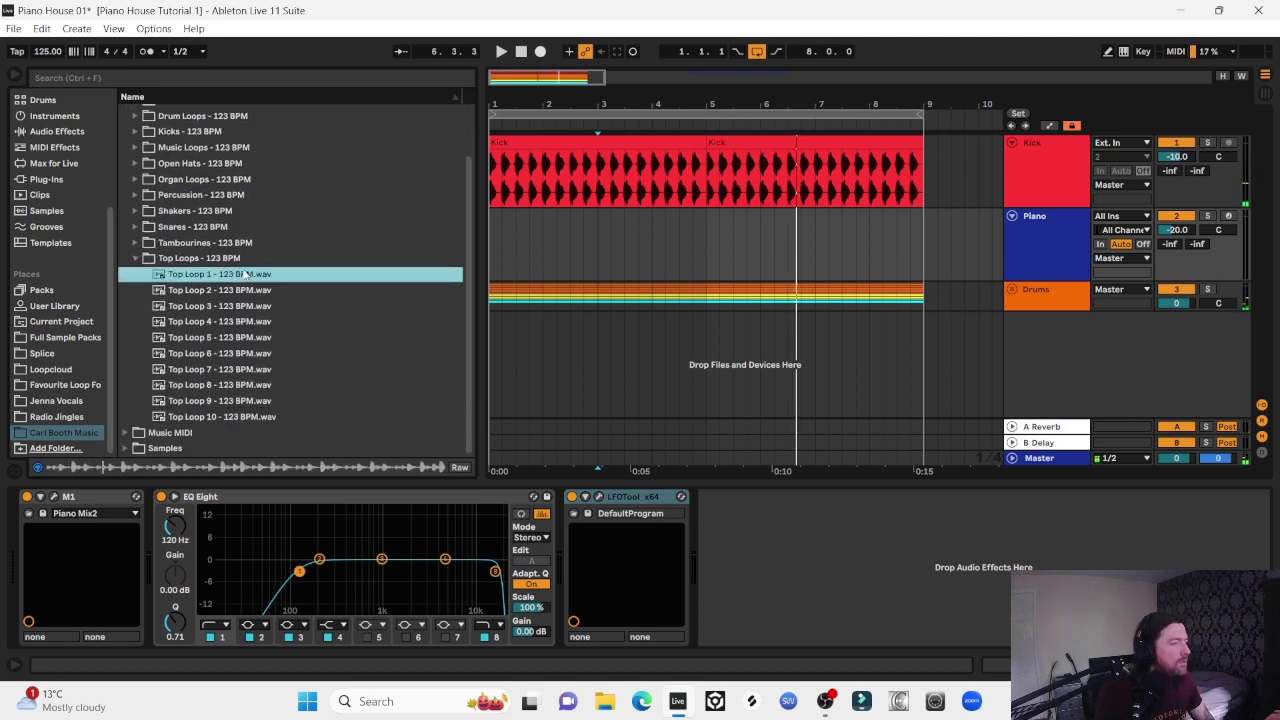
key(Down)
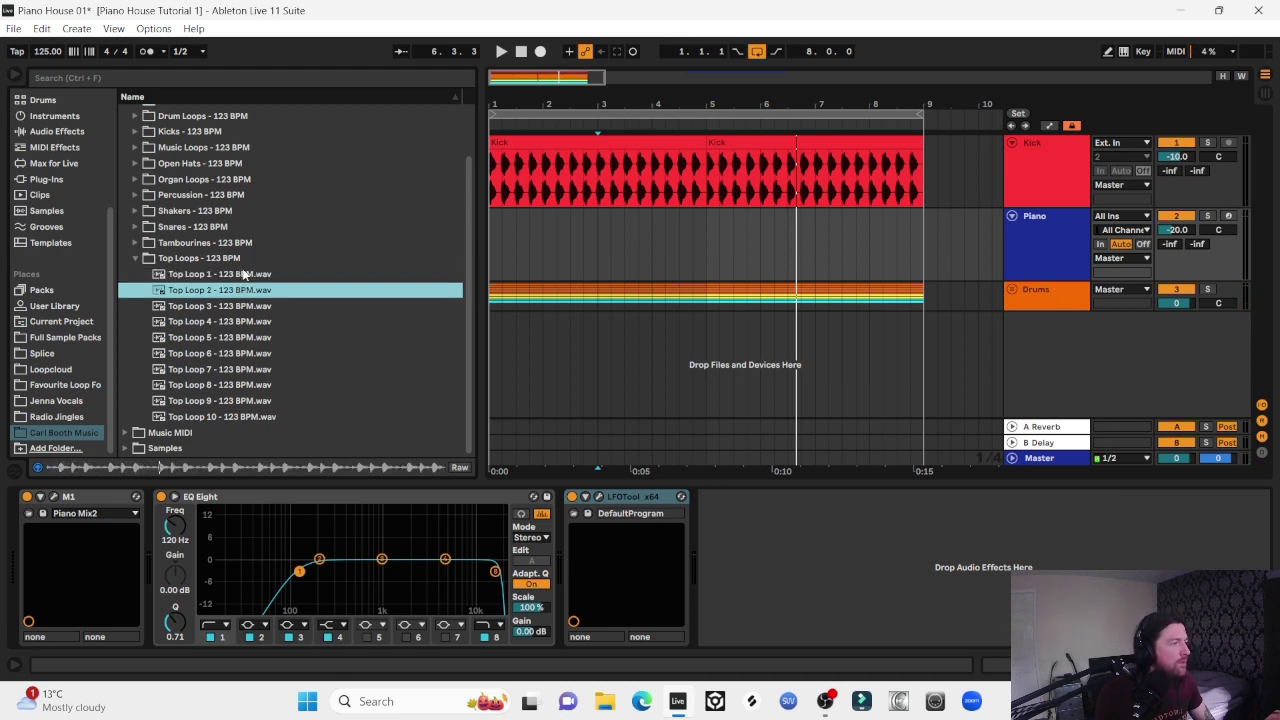
key(Down)
key(Up)
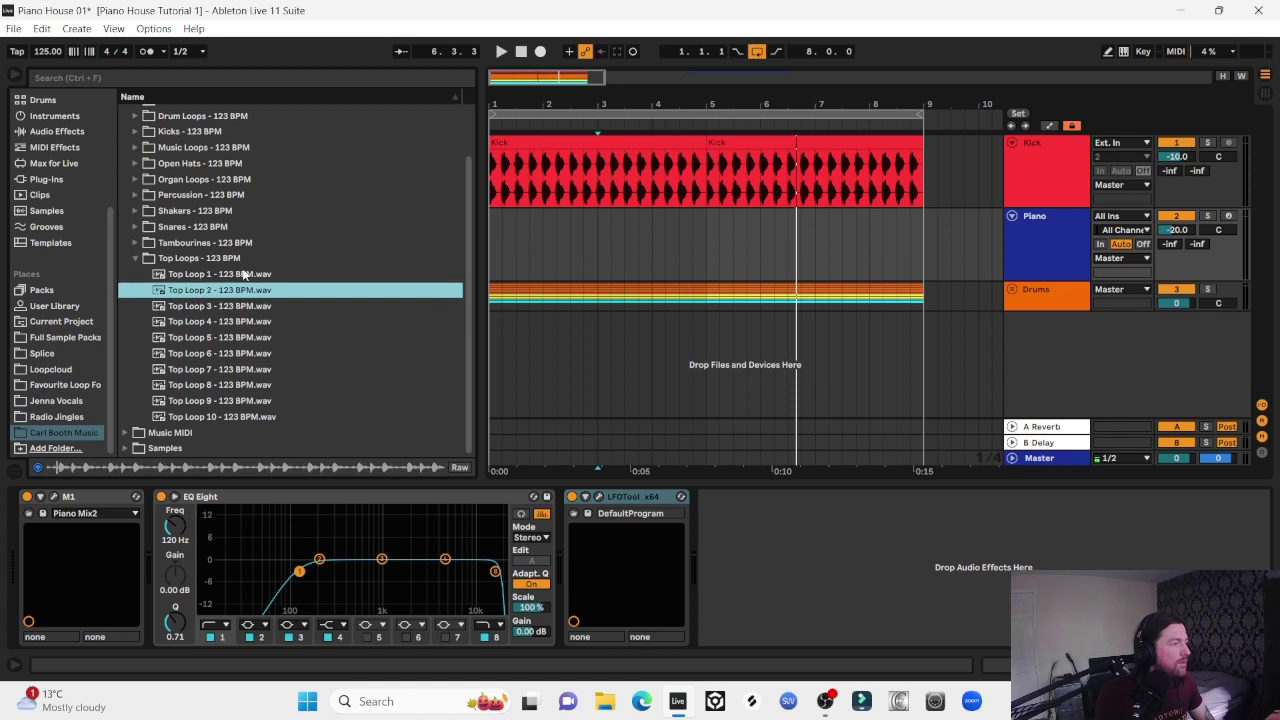
double_click(160, 292)
Preview Top Loops 3 and 4 and place Top Loop 4 at bar 5, directly after the Top Loop 2 clip
click(189, 308)
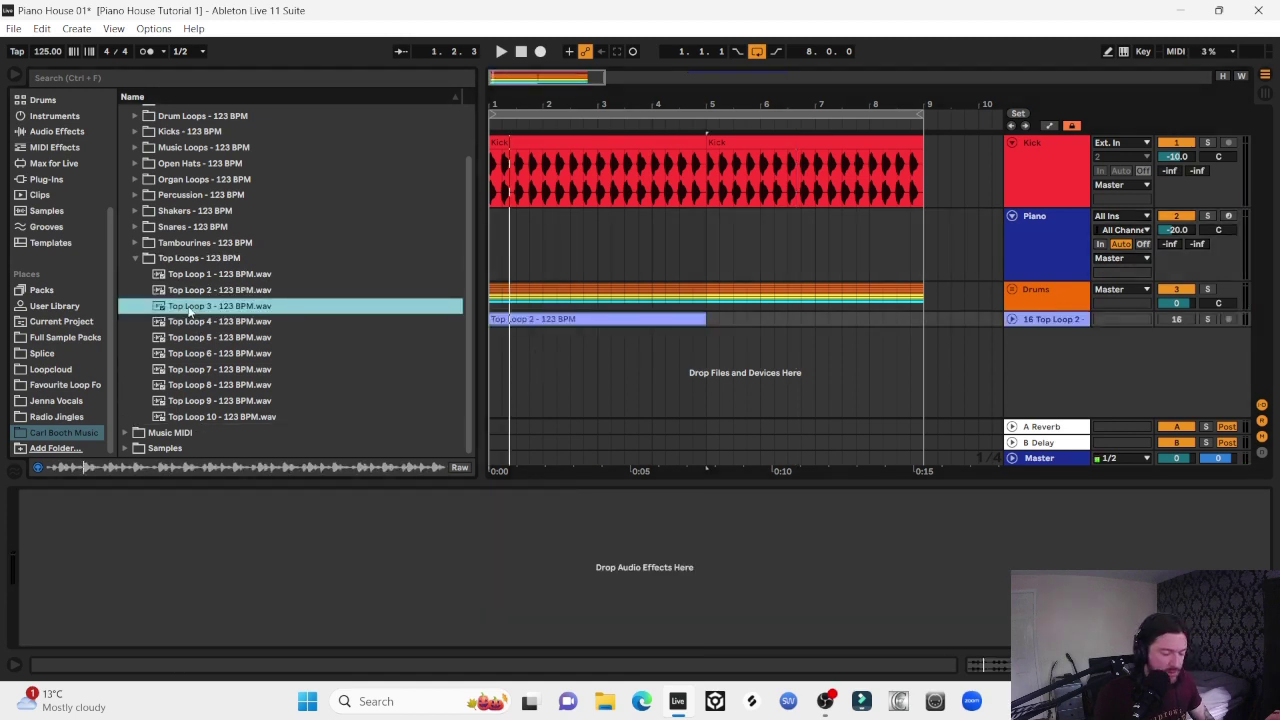
key(Down)
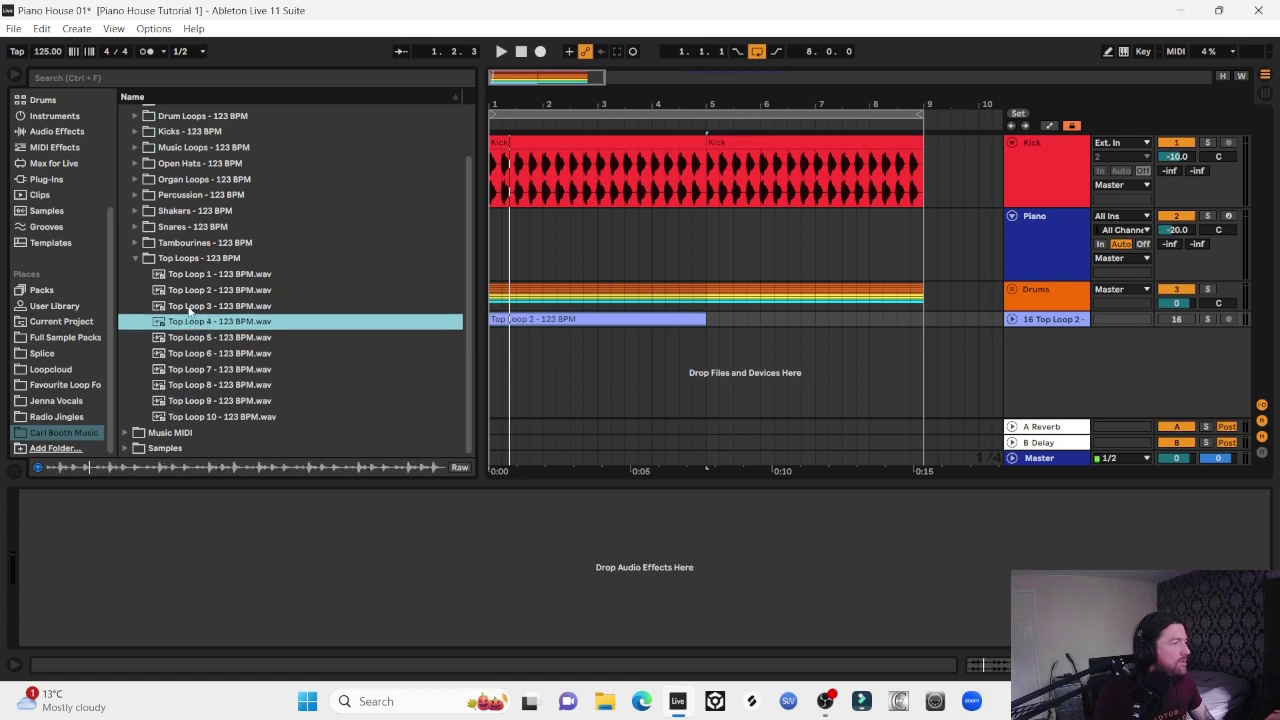
drag(198, 320, 249, 313)
Preview Top Loops 5 to 9, placing Top Loop 6 on a new track at bar 1 and Top Loop 9 after it at bar 5
click(202, 344)
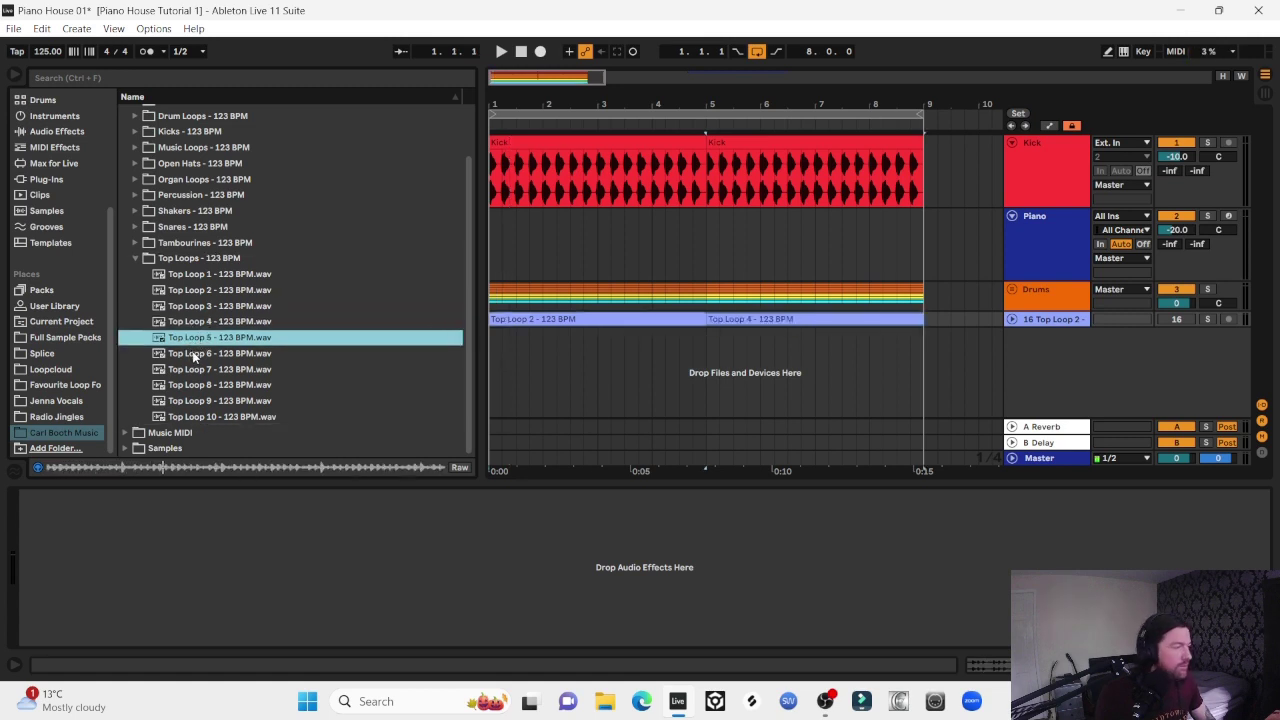
click(194, 354)
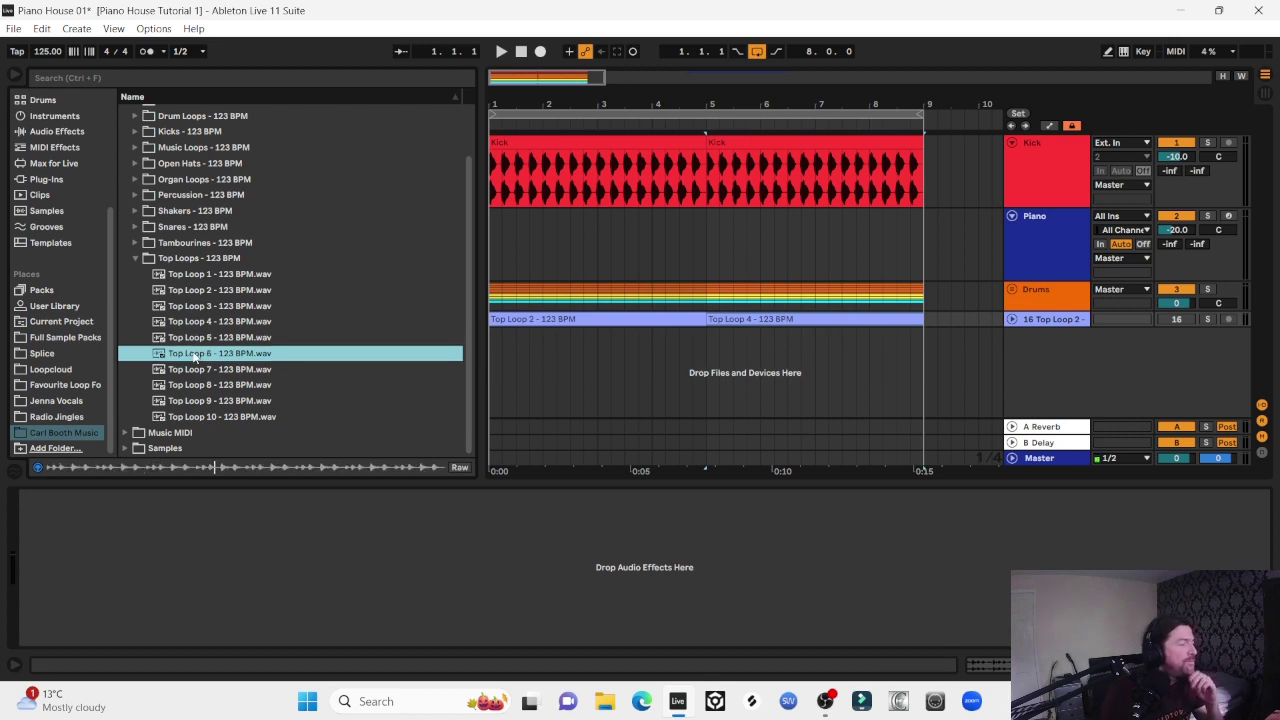
click(229, 371)
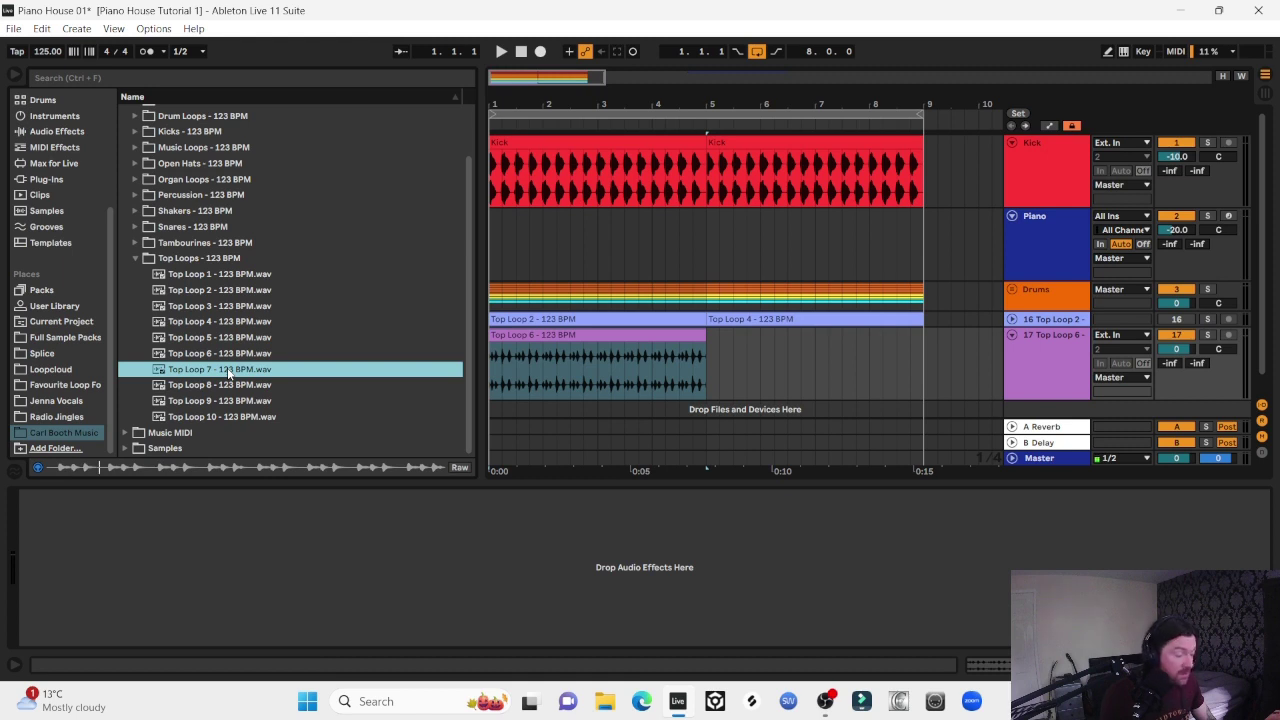
key(Down)
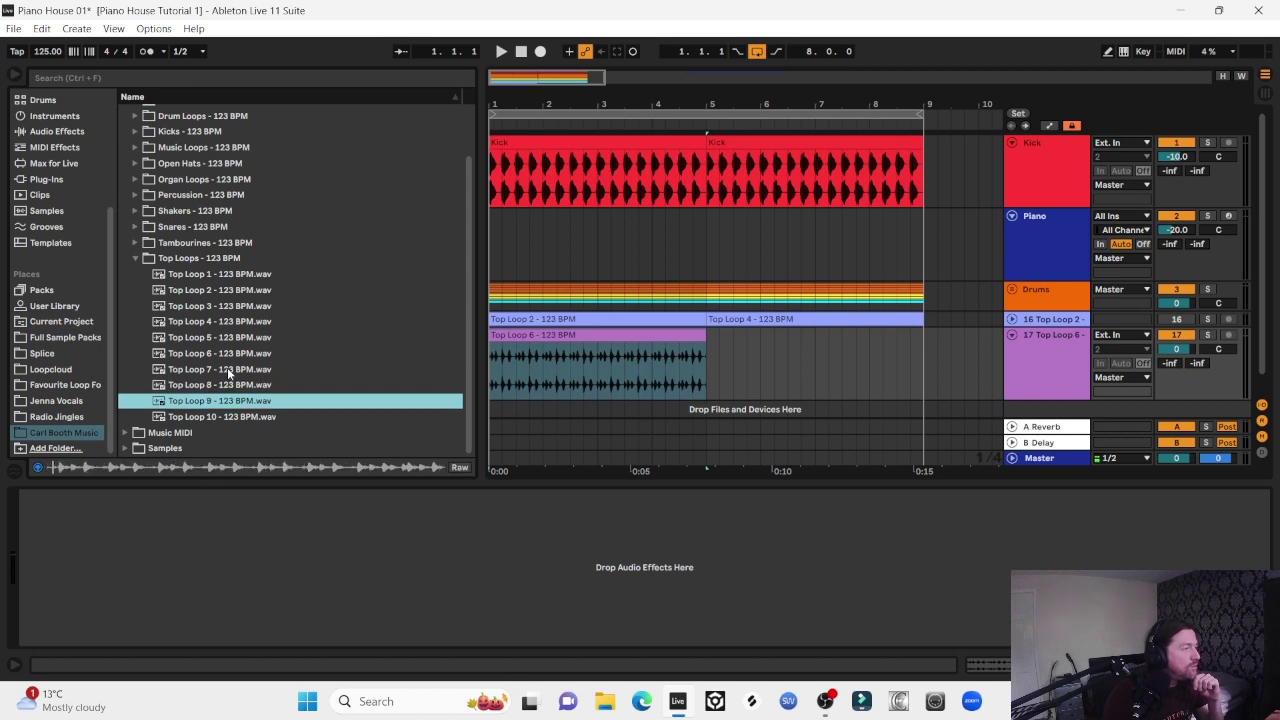
key(Down)
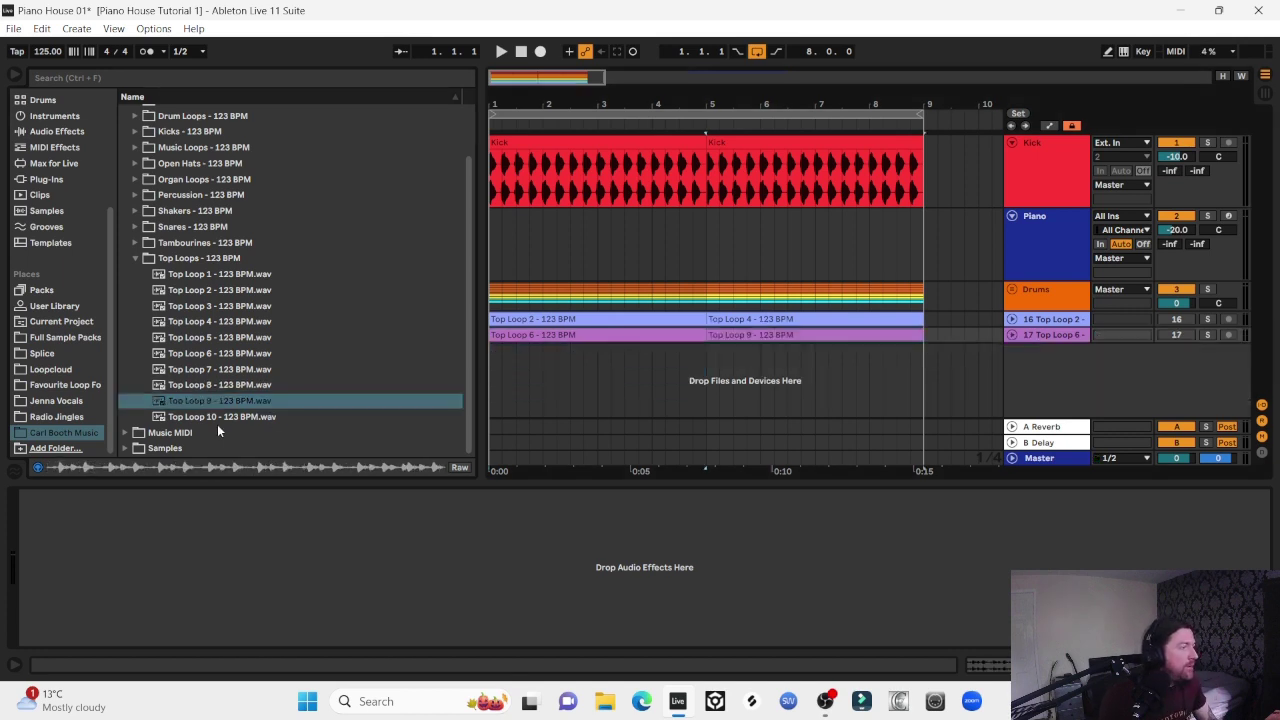
Place Top Loop 10 on another new track at bar 1 and play the arrangement with the loop set to the first four bars
click(206, 418)
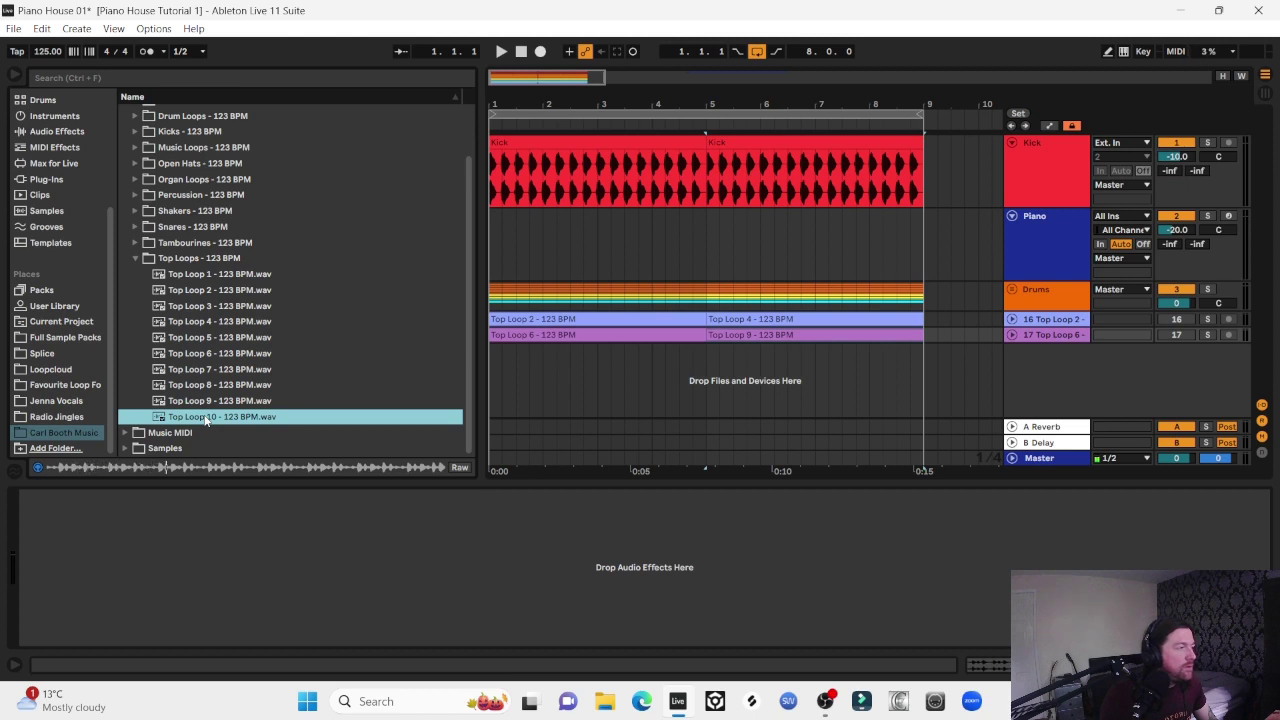
drag(206, 420, 500, 376)
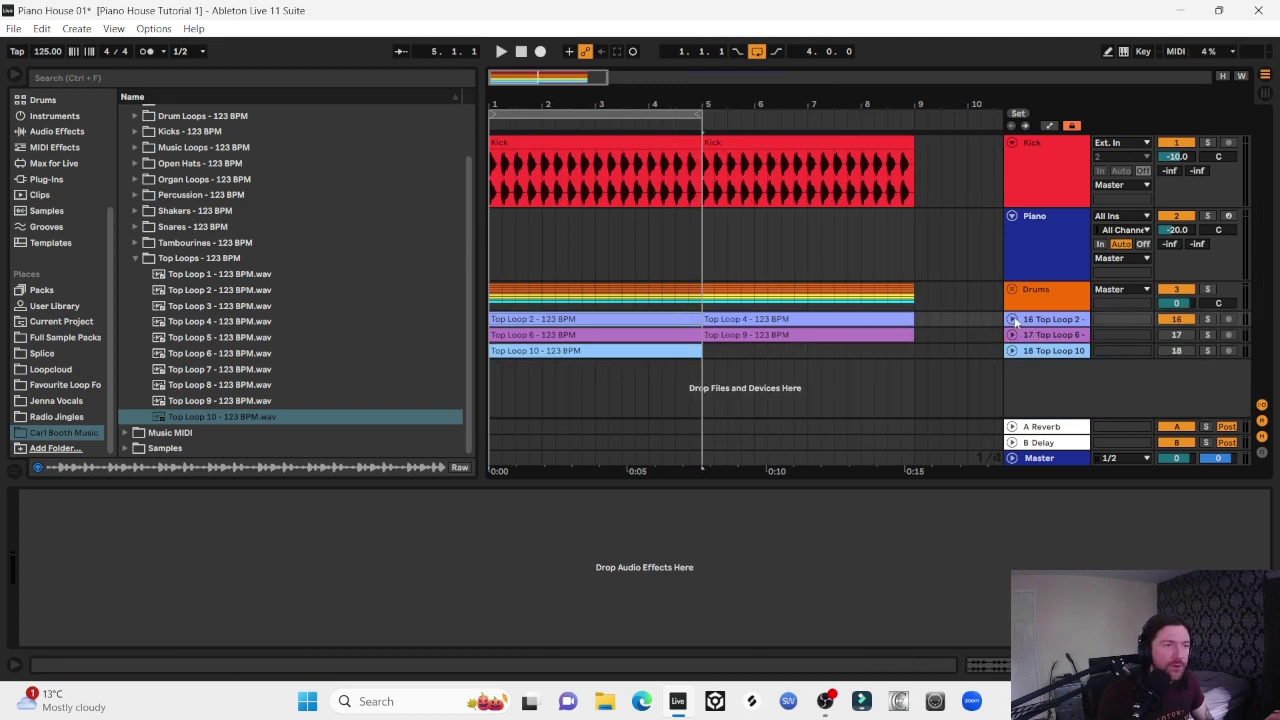
click(1012, 320)
key(space)
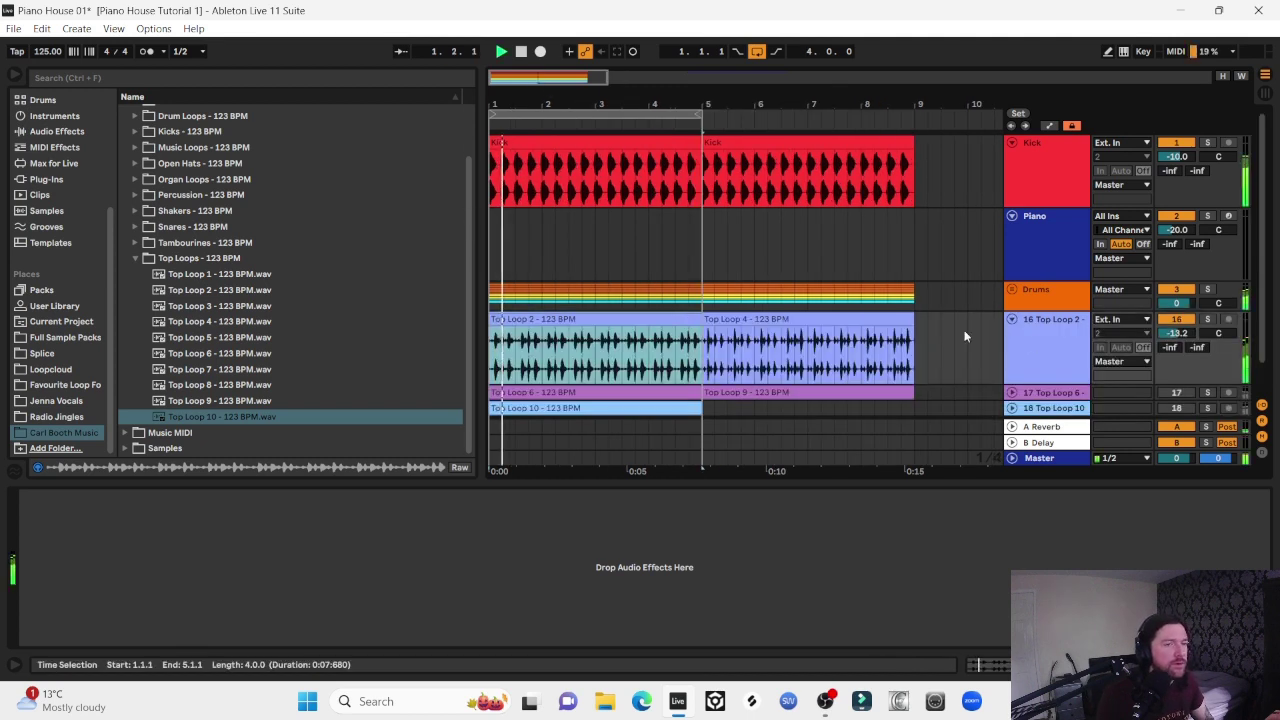
Audition the Top Loop 2 track soloed together with the Drums group and set its volume to -10.9 dB
click(1207, 319)
drag(1176, 340, 1176, 343)
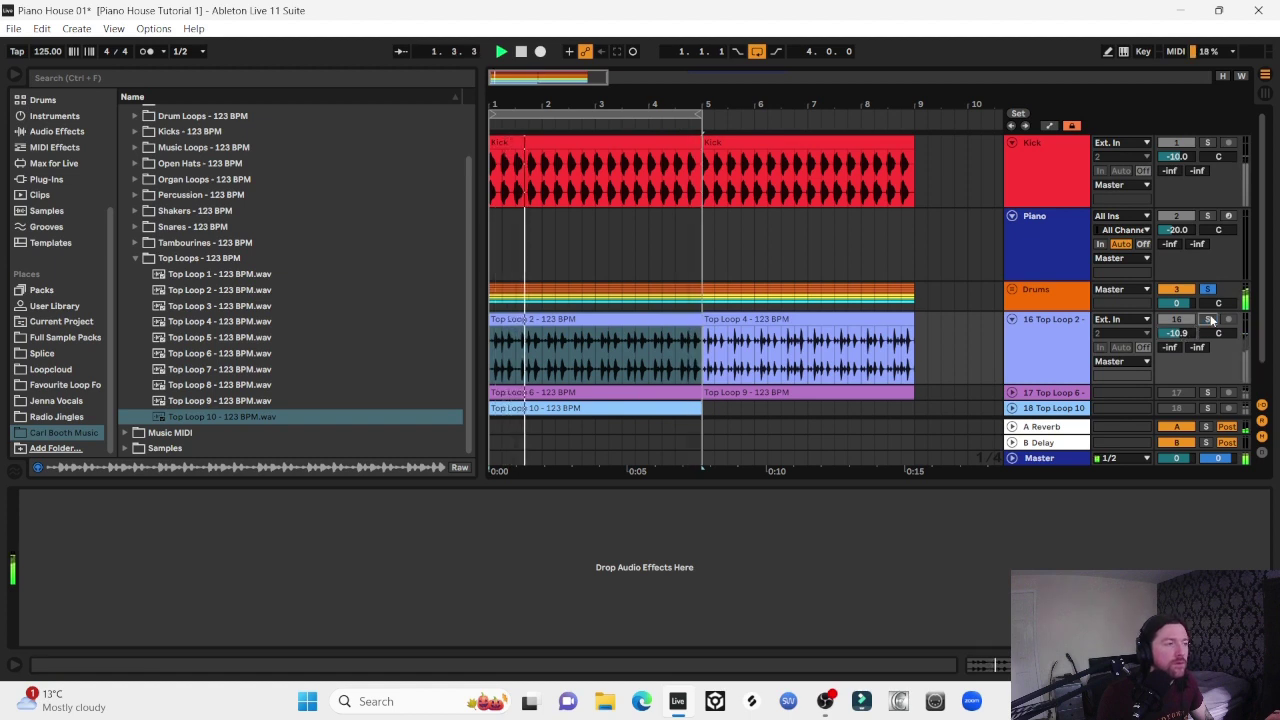
click(1208, 319)
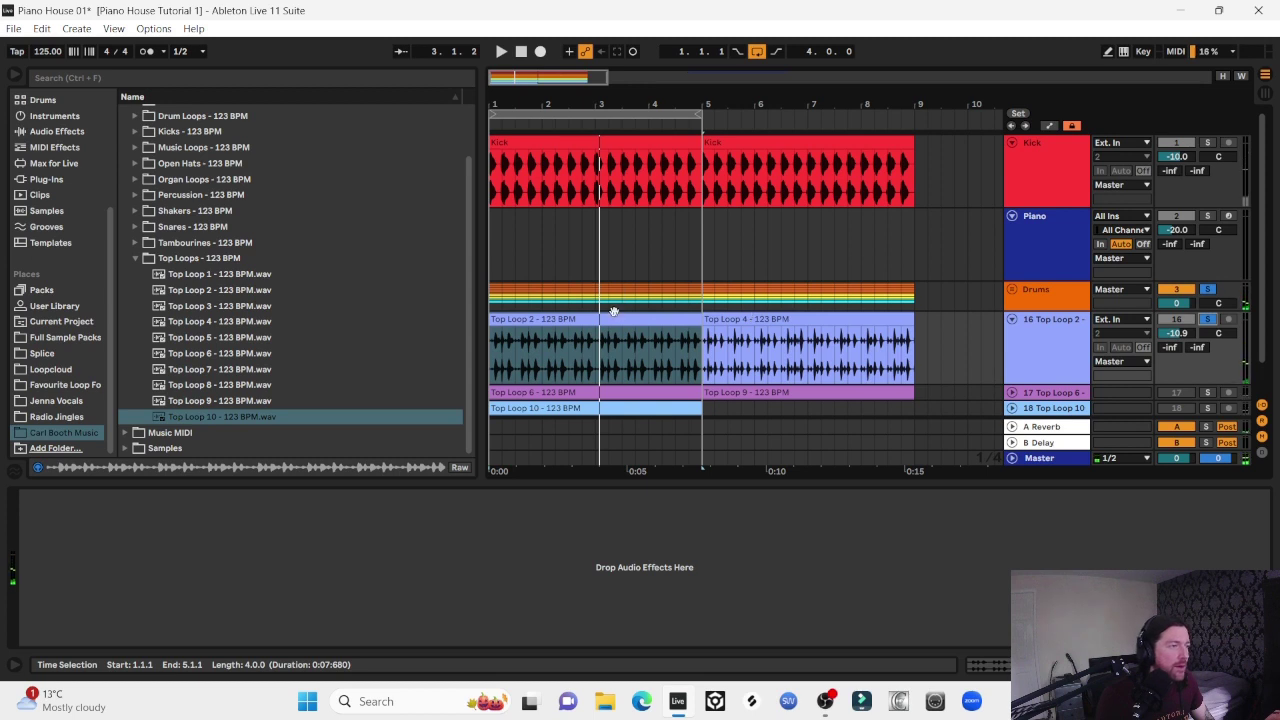
Move the Top Loop 2 clip to bar 9 and the Top Loop 4 clip to bar 1, and play the loop
drag(603, 319, 572, 337)
key(space)
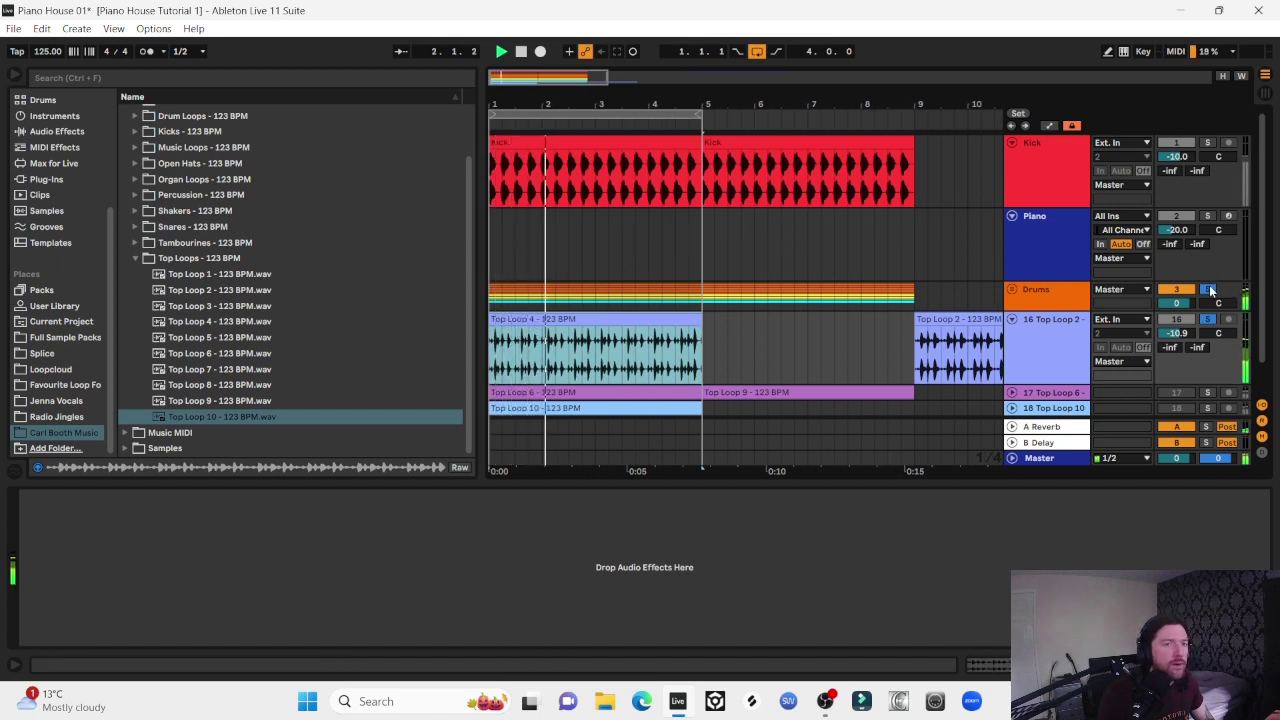
Solo the Kick alongside the top loop track, compare with and without the Drums group, and raise the top loop track's volume
click(1207, 142)
click(1207, 289)
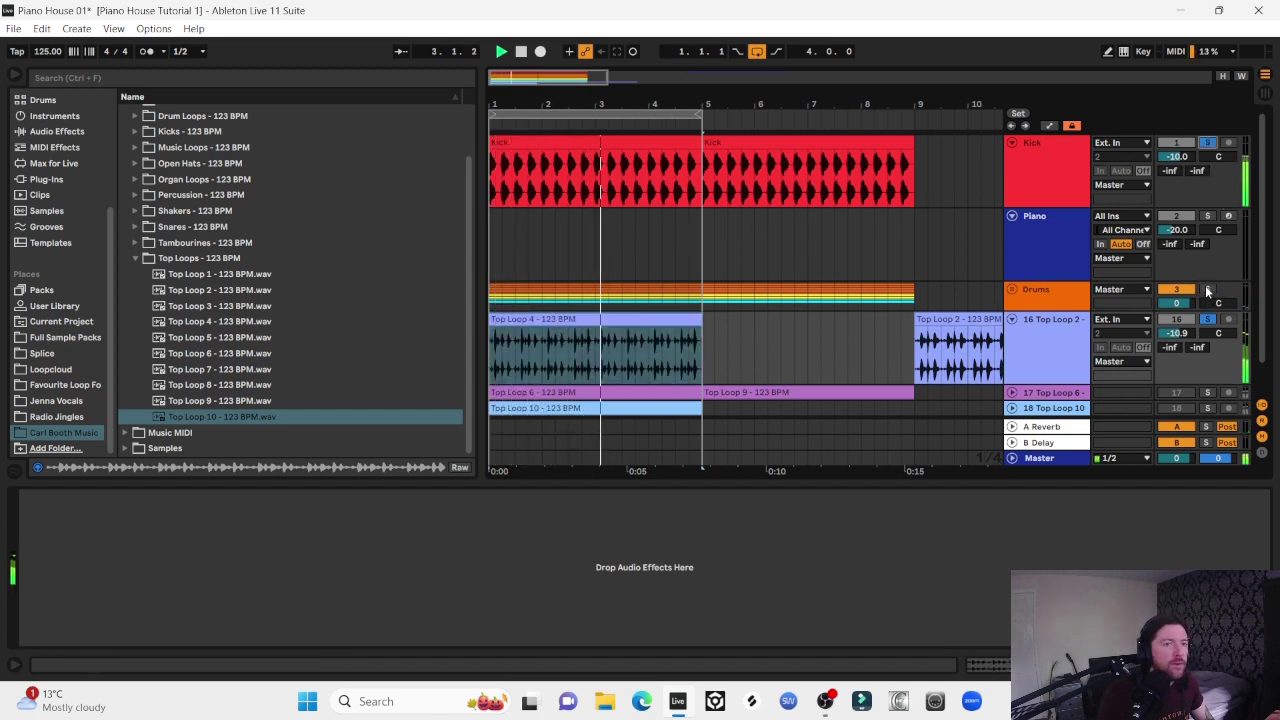
mouse_move(1183, 335)
mouse_down()
mouse_move(1183, 356)
mouse_move(1183, 328)
mouse_up()
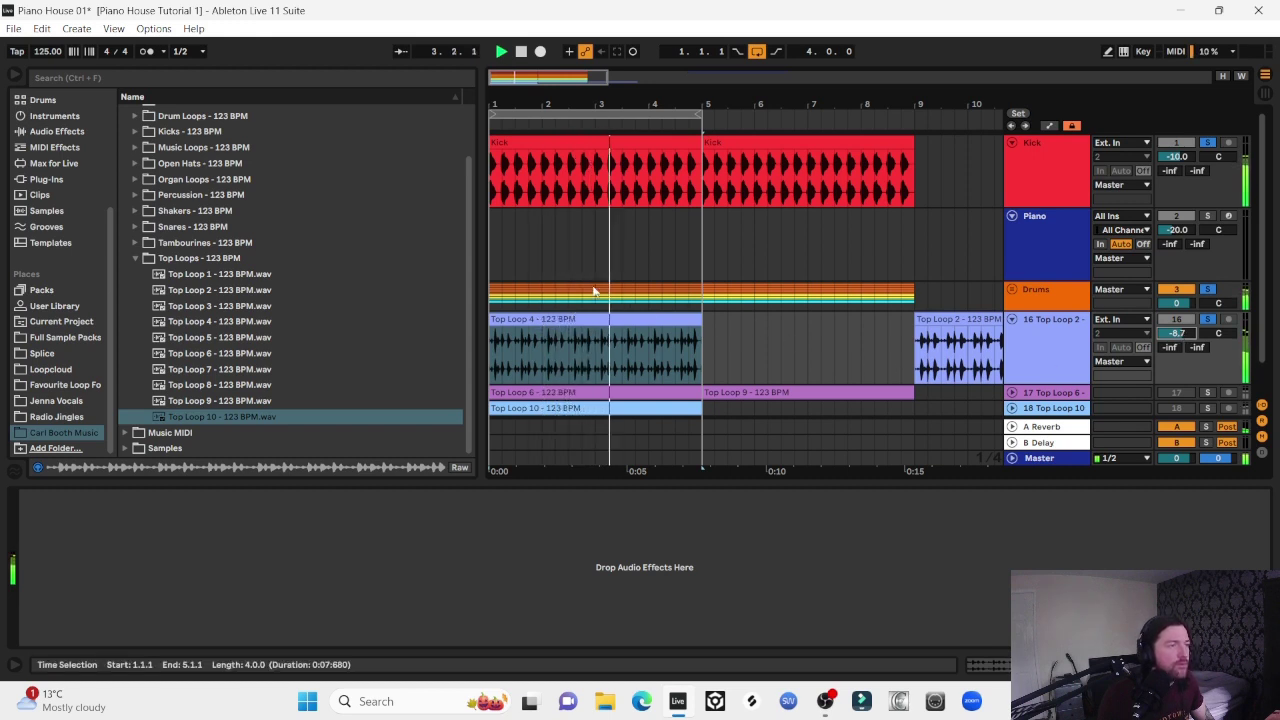
Stop playback and move the Top Loop 4 clip out of the looped section to bar 5
click(592, 322)
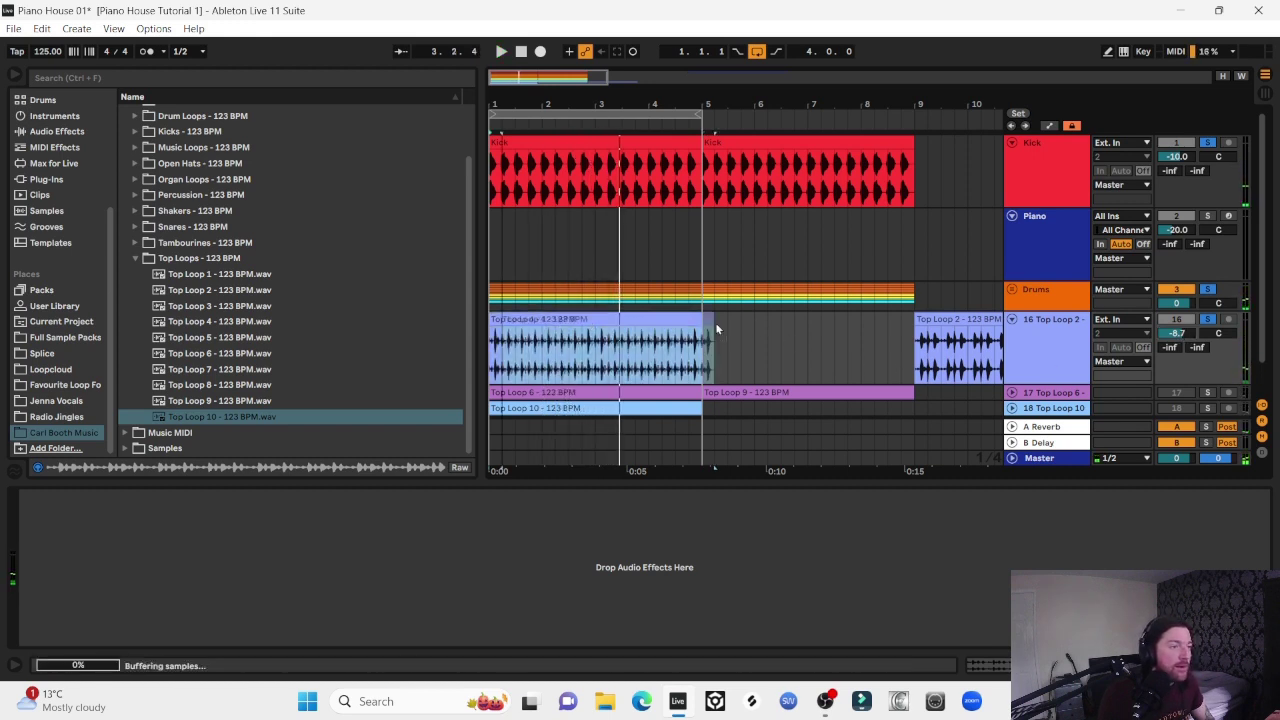
key(ctrl+d)
drag(808, 333, 808, 333)
scroll(636, 351, down, 1)
Audition the Top Loop 6 track soloed with and without the Drums group and set its volume to -10.1 dB
click(634, 352)
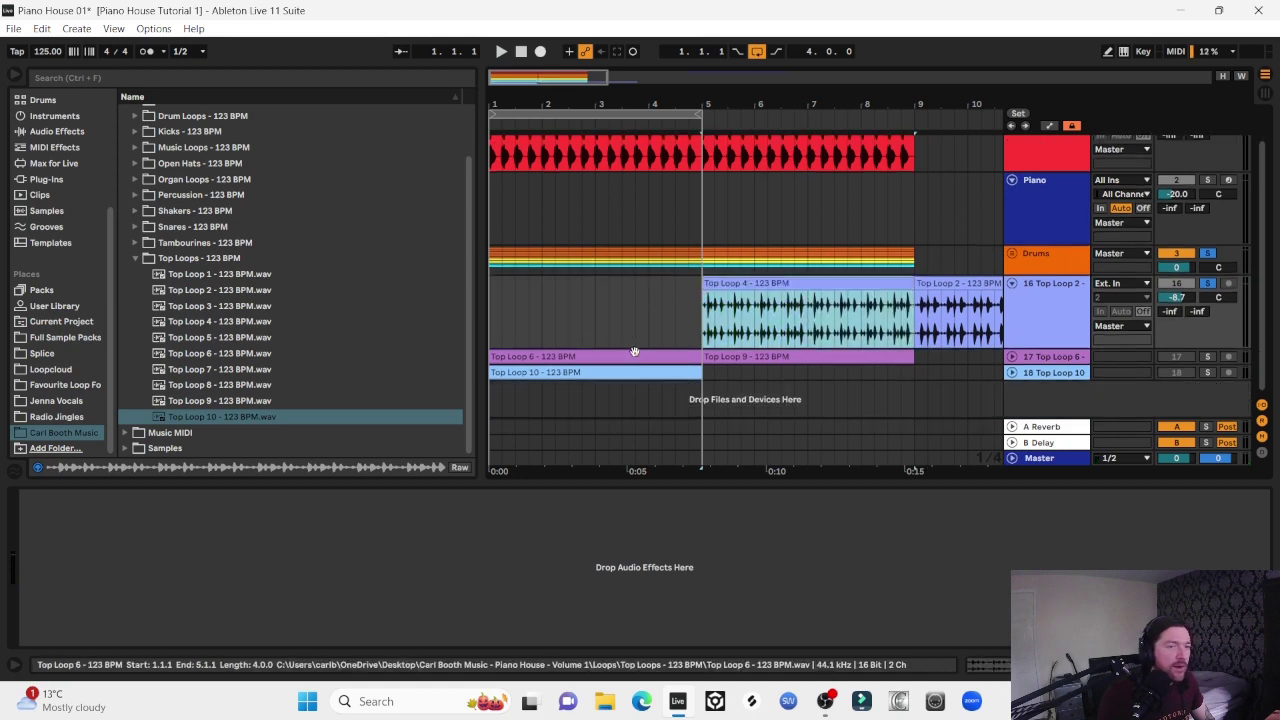
click(1012, 352)
click(1208, 352)
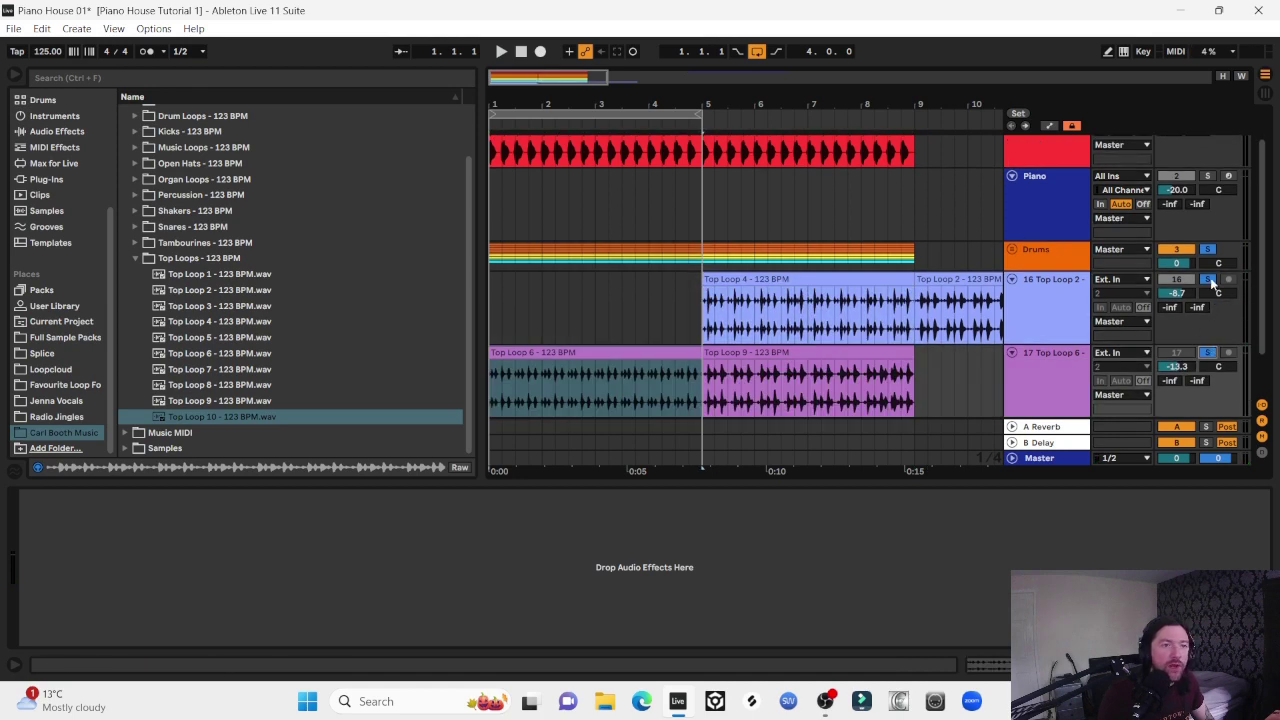
click(562, 353)
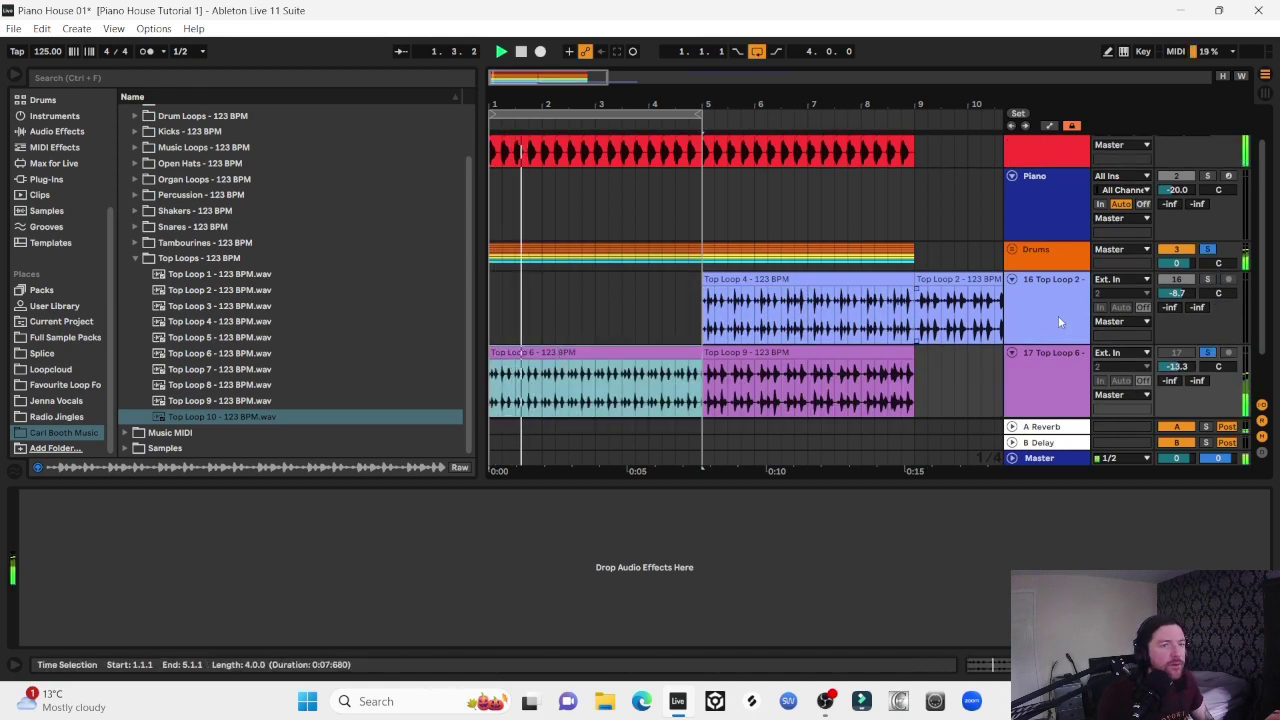
click(1208, 251)
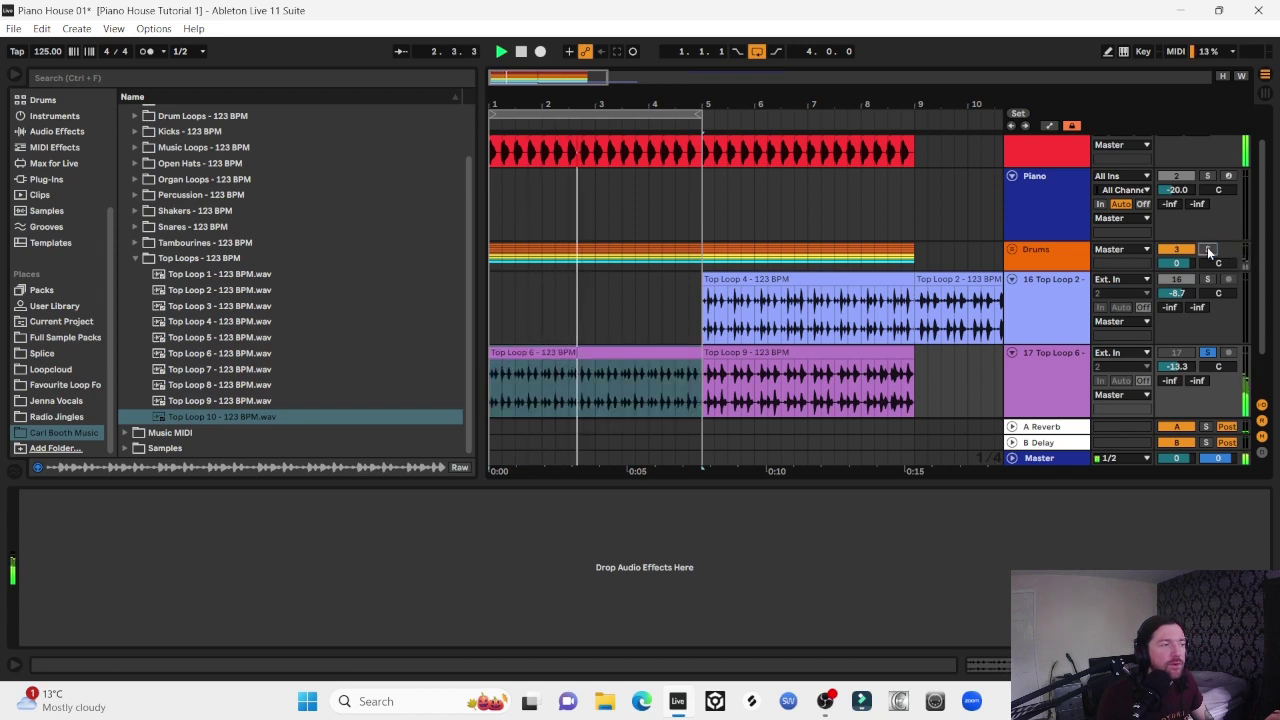
drag(1177, 366, 1177, 357)
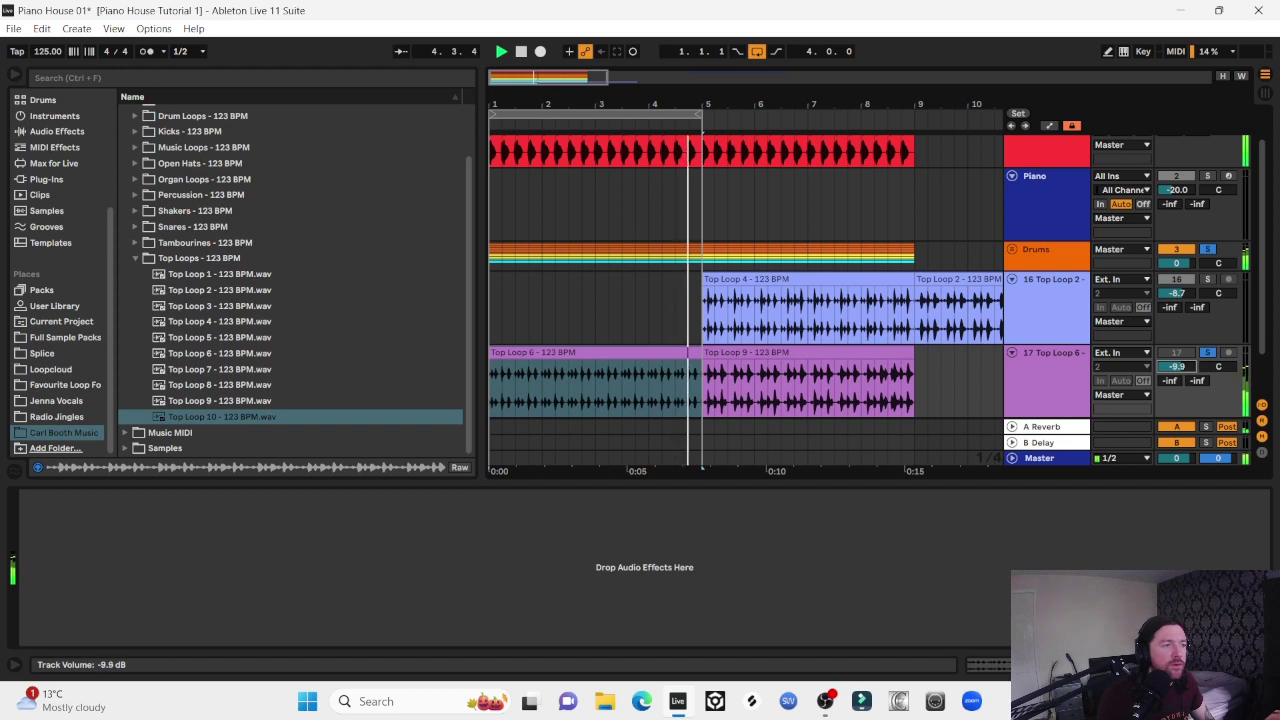
key(space)
Delete the Top Loop 6 clip, move Top Loop 9 to bar 1, and audition it at a track volume of -10.8 dB
click(594, 370)
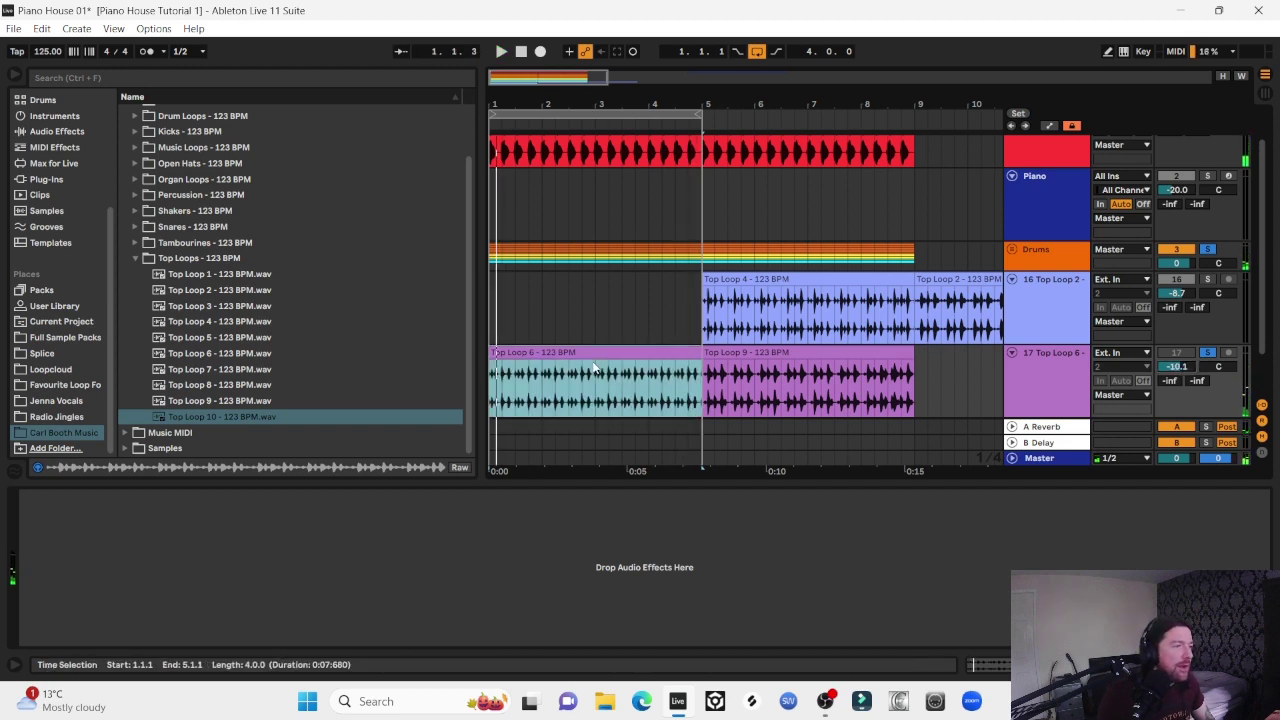
key(Delete)
drag(810, 371, 597, 371)
key(space)
drag(1175, 373, 1175, 378)
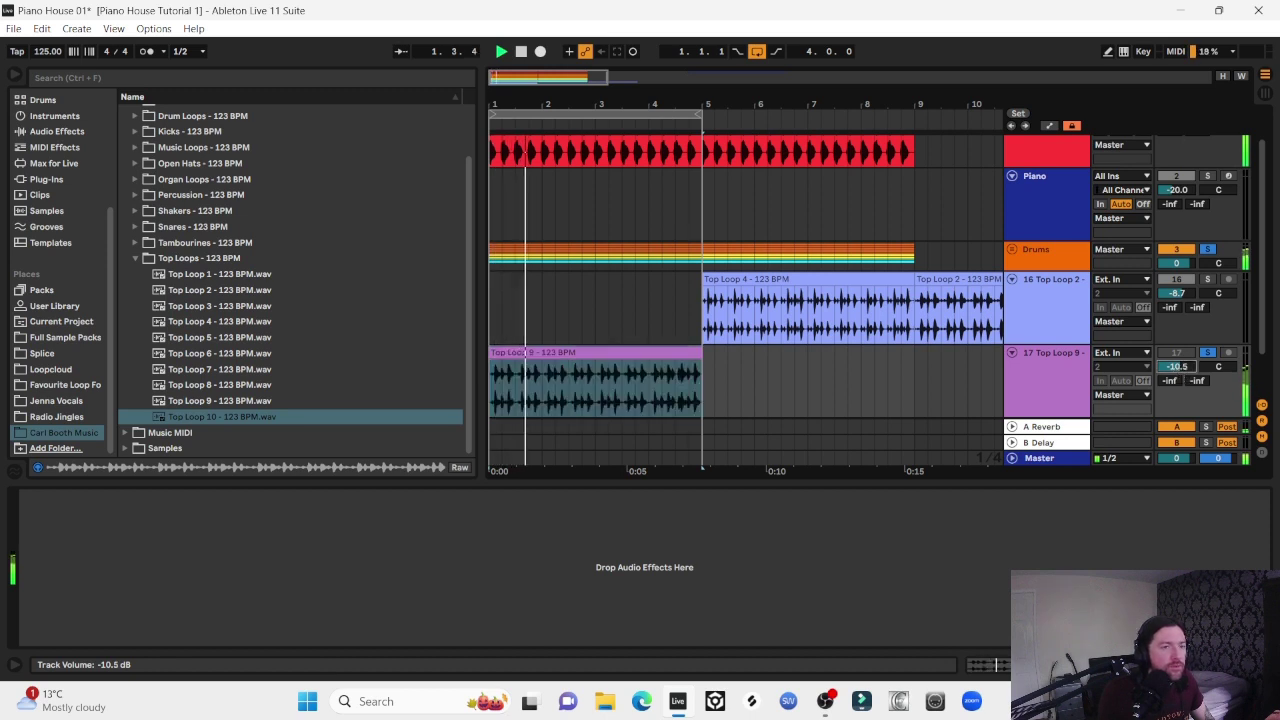
Replace Top Loop 9 with the Top Loop 10 clip on track 17, compare it with and without Drums, and set its volume to -10.0 dB
click(614, 350)
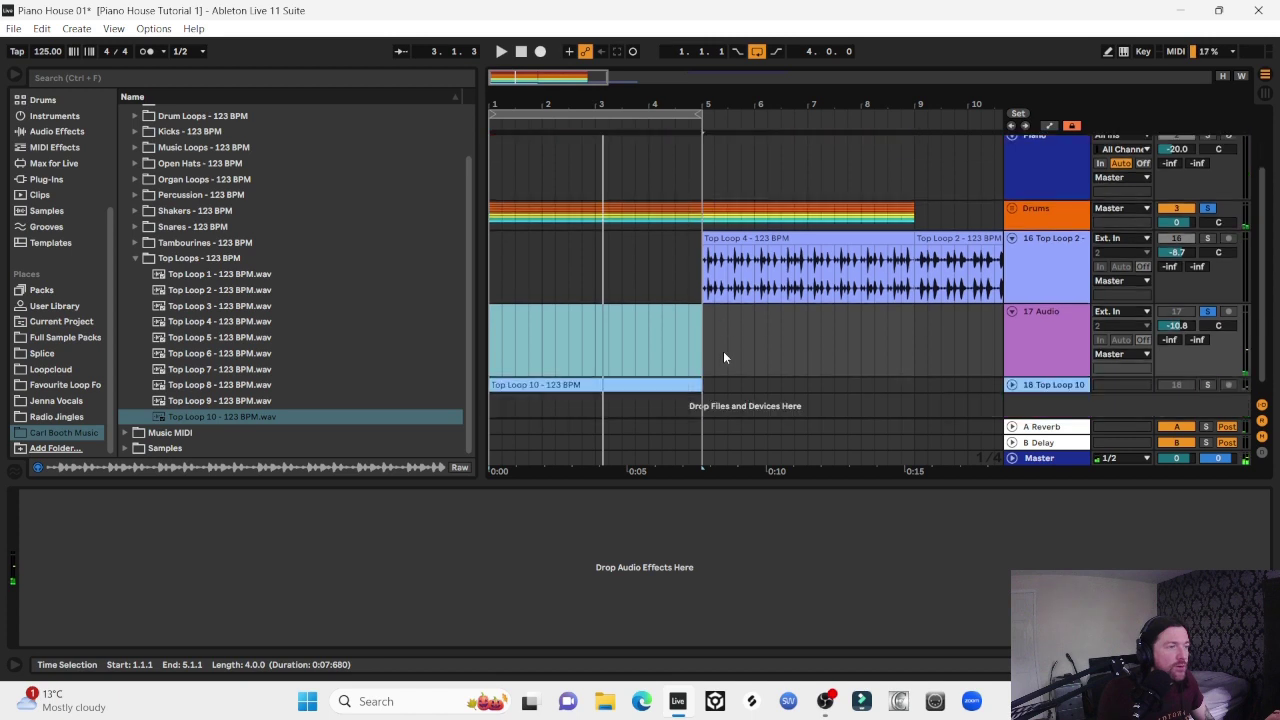
key(plus)
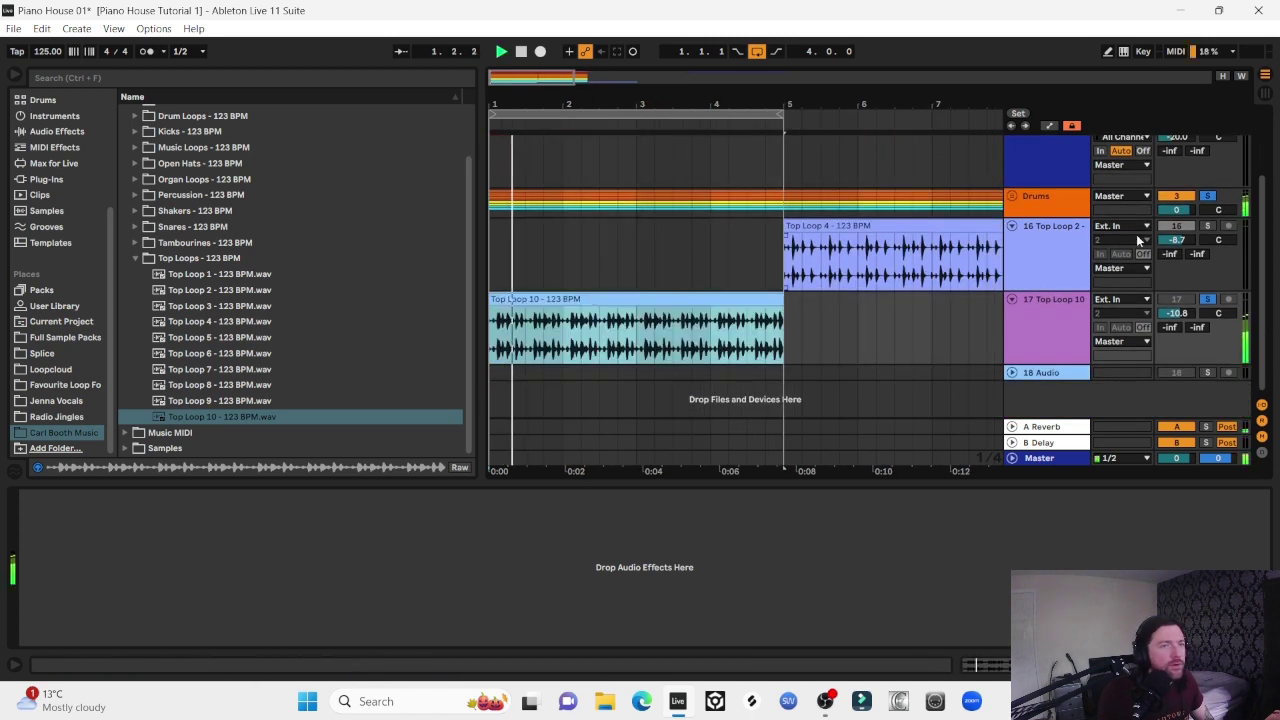
click(1208, 196)
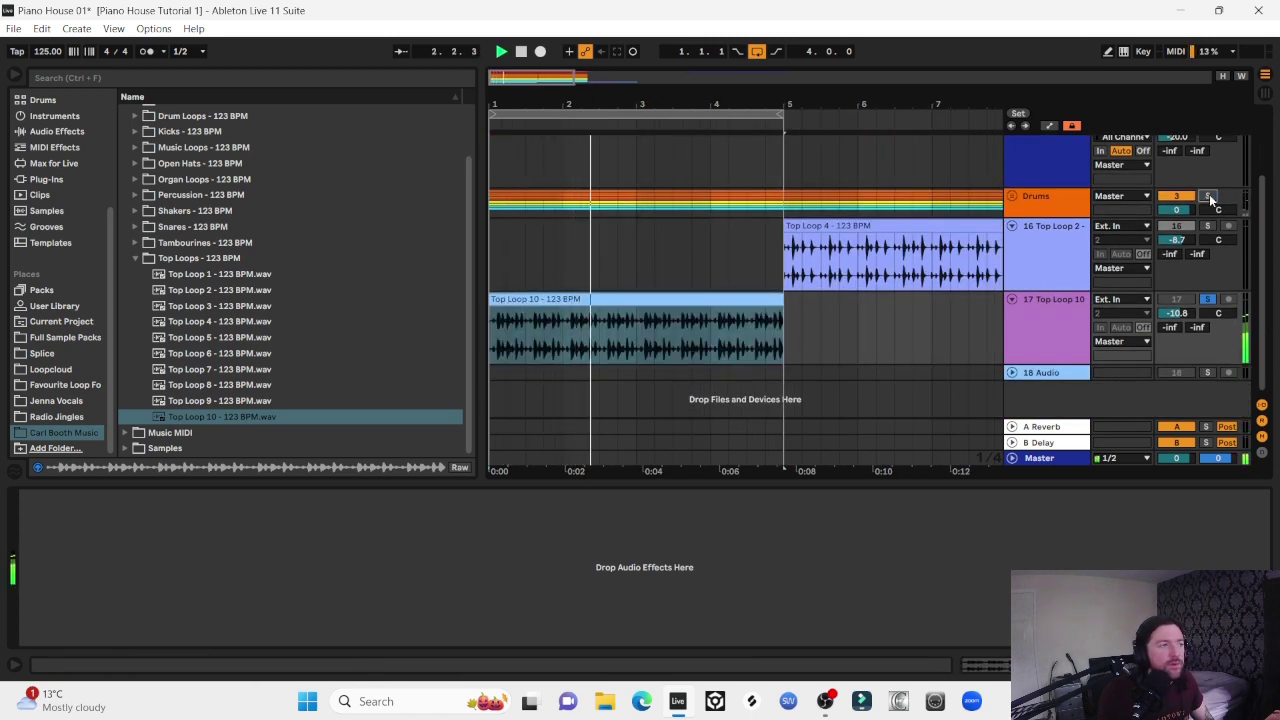
click(1208, 196)
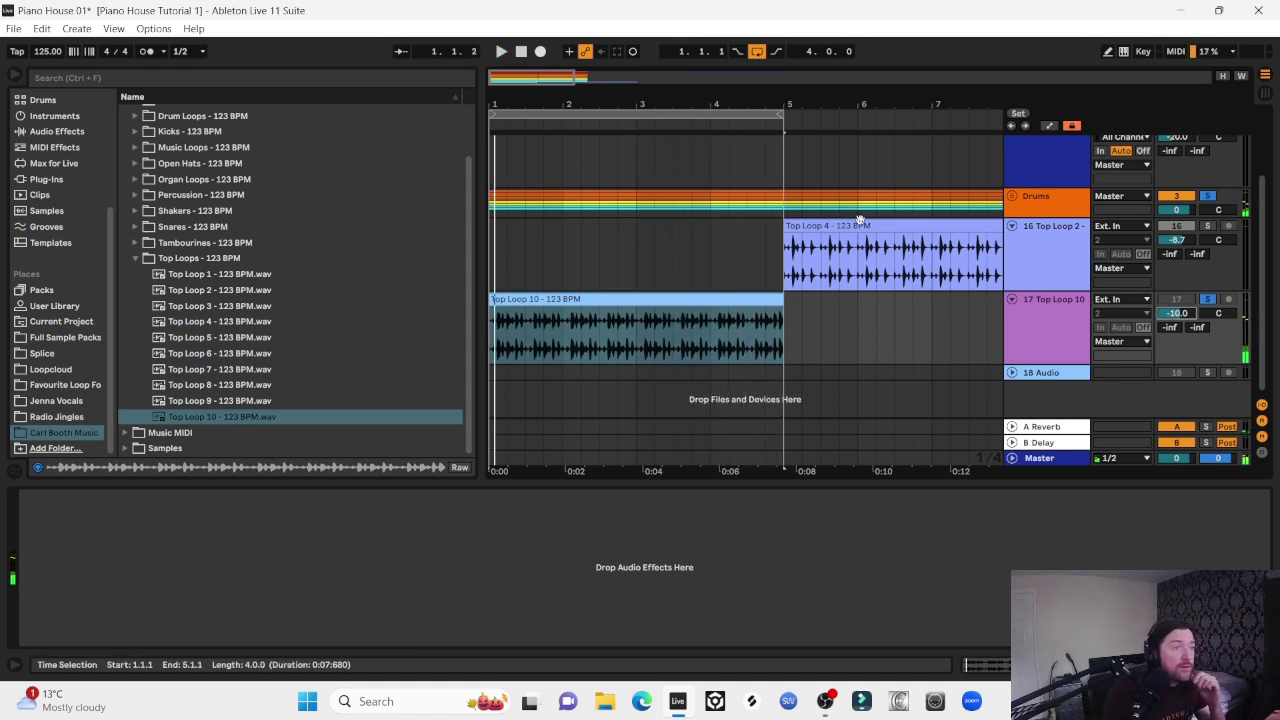
Move the Top Loop 4 clip to bar 1, audition it soloed with and without the Drums group, and set its volume to -6.7 dB
drag(833, 215, 593, 225)
key(minus)
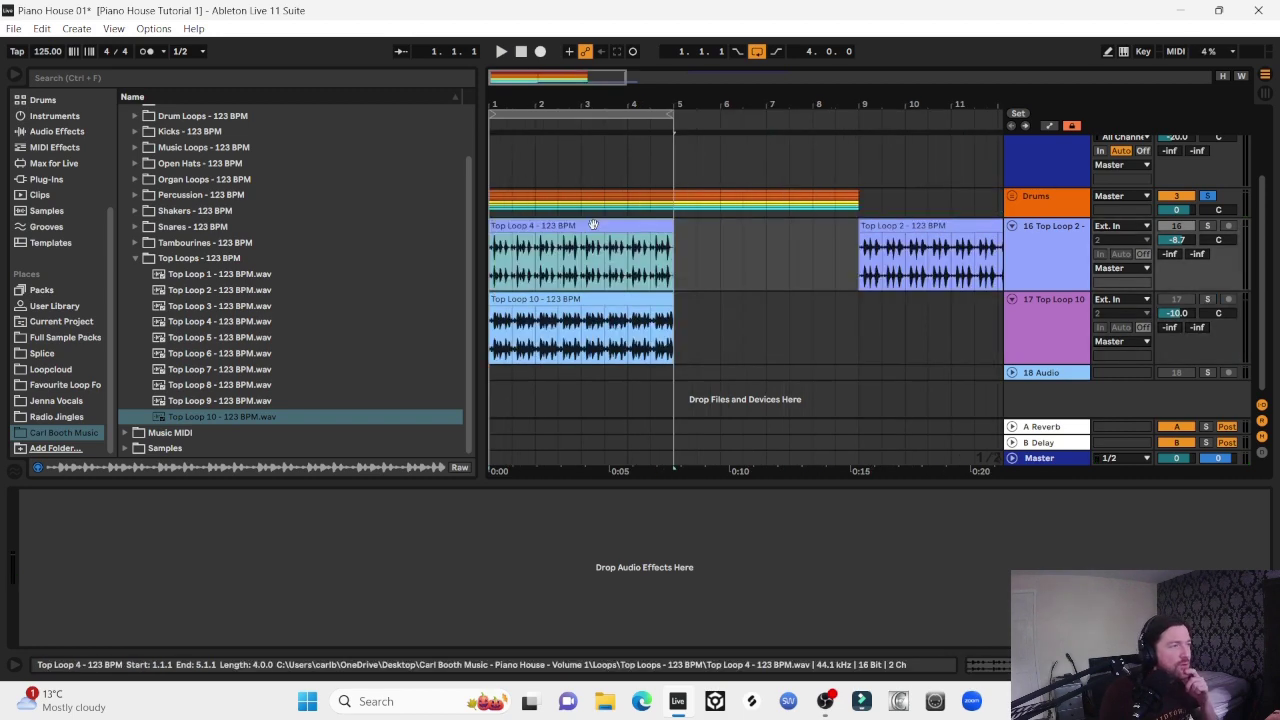
key(space)
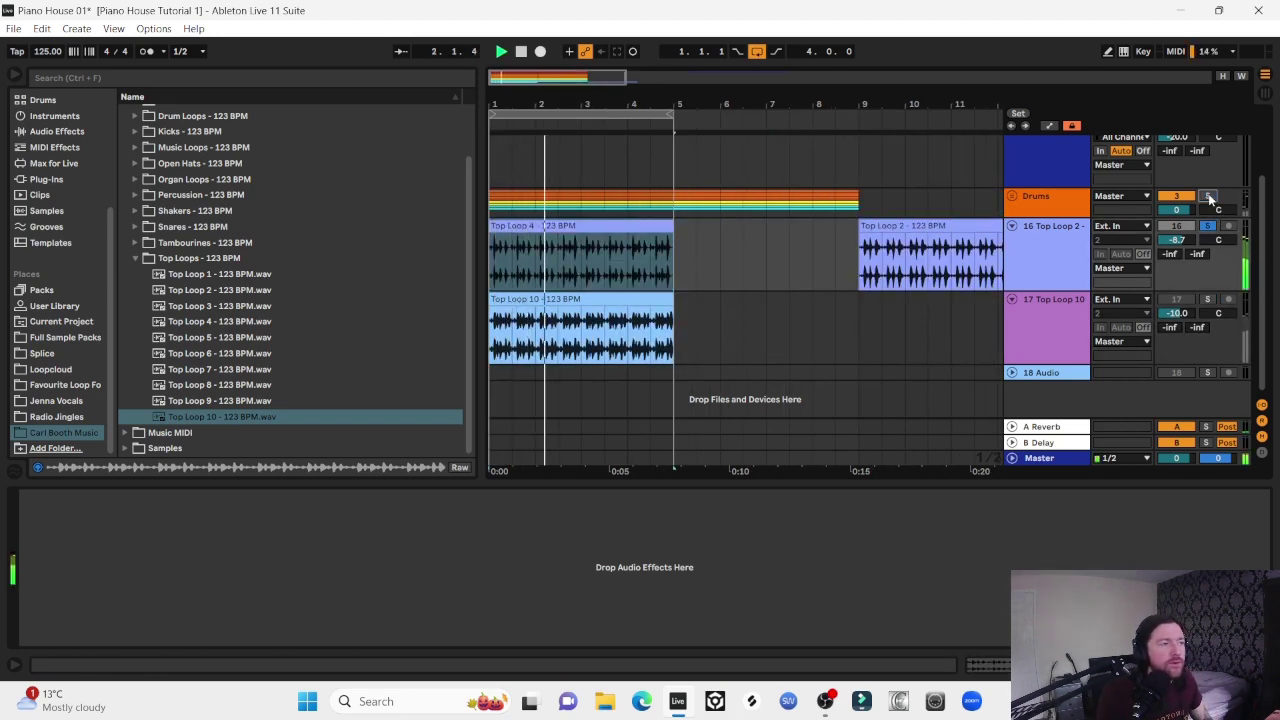
click(1208, 196)
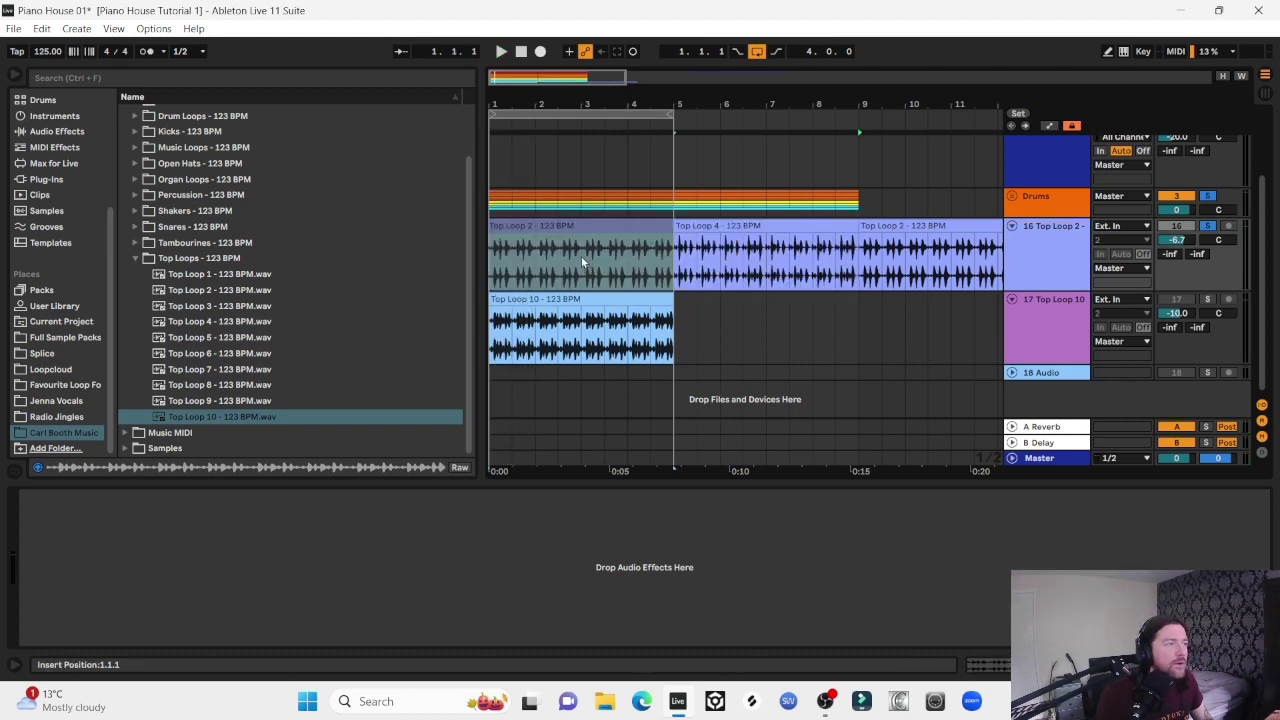
Place Top Loop 4 at bar 5 and Top Loop 2 at bar 1, and compare playback with and without the Drums group
drag(951, 226, 581, 256)
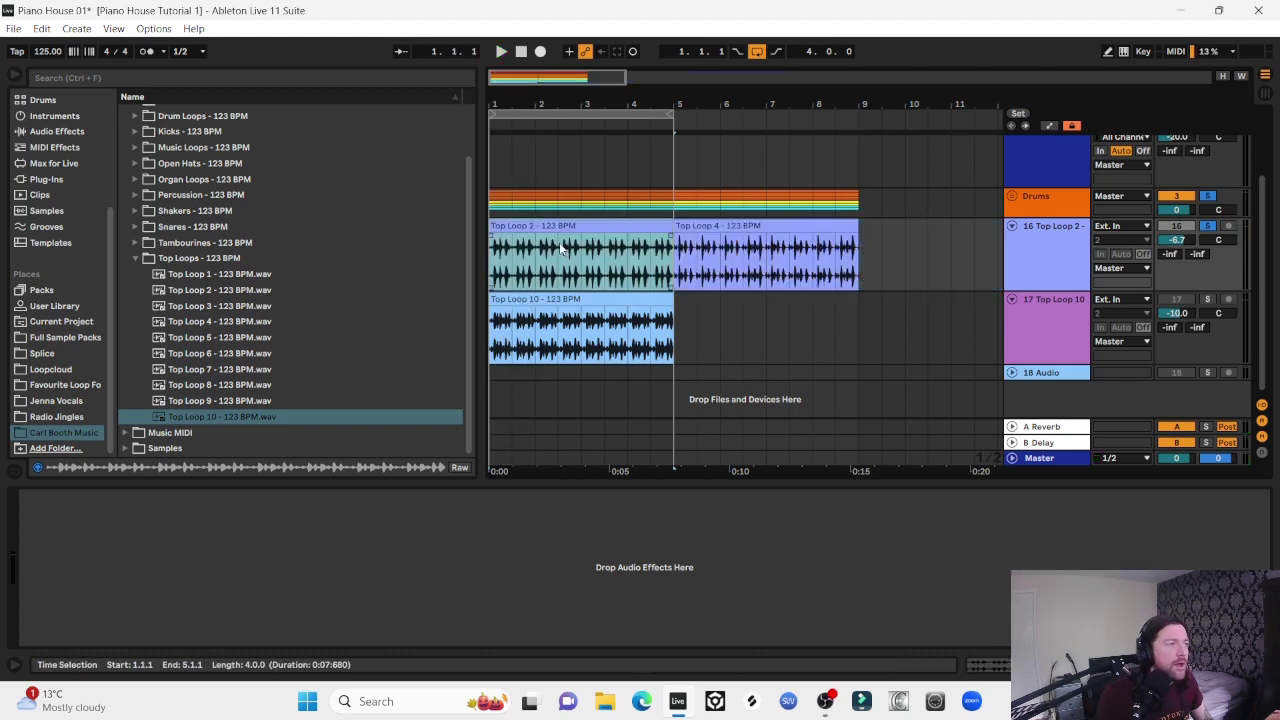
key(space)
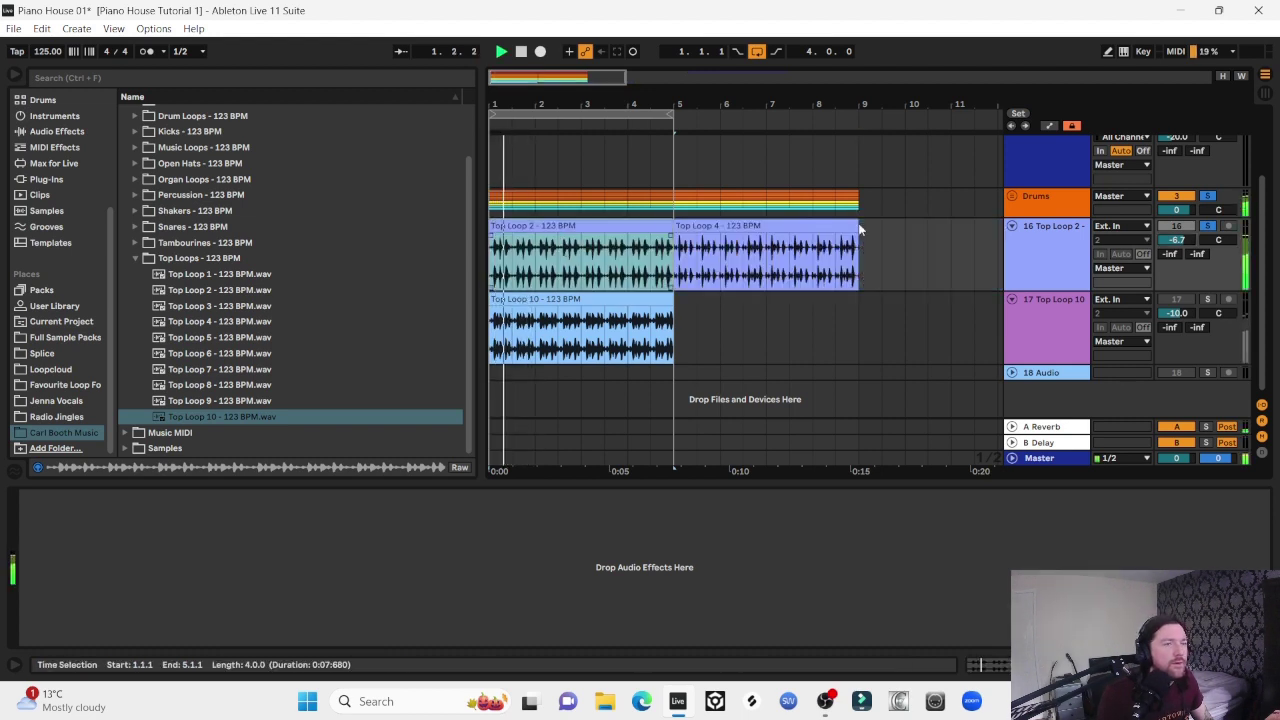
click(1208, 197)
click(1208, 197)
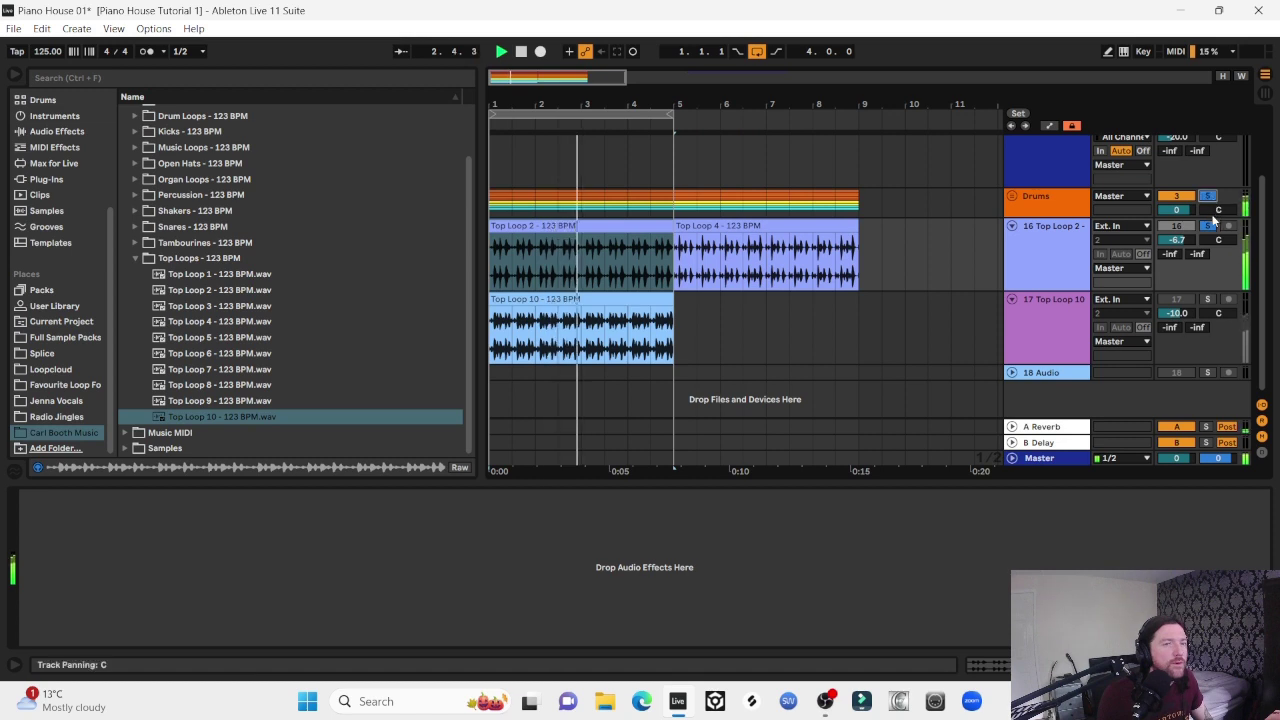
Solo the Top Loop 10 track against the drums and delete the track holding Top Loop 2 and Top Loop 4
click(1207, 300)
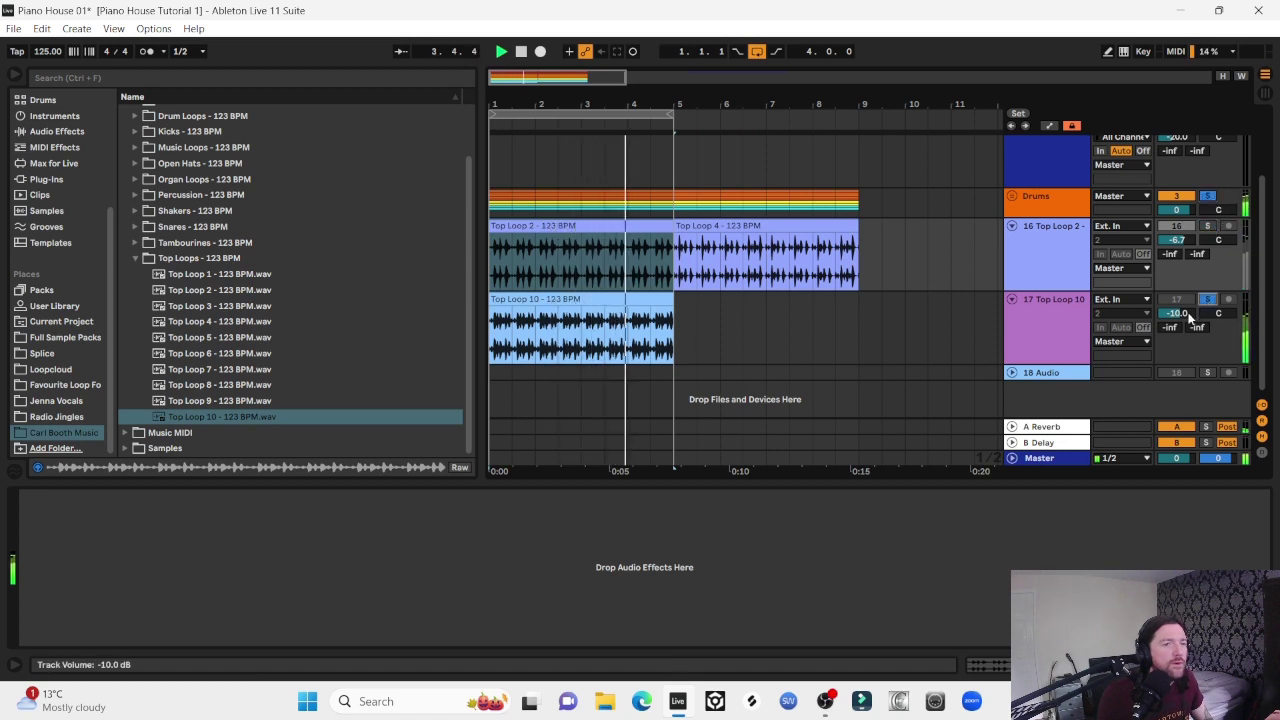
click(547, 324)
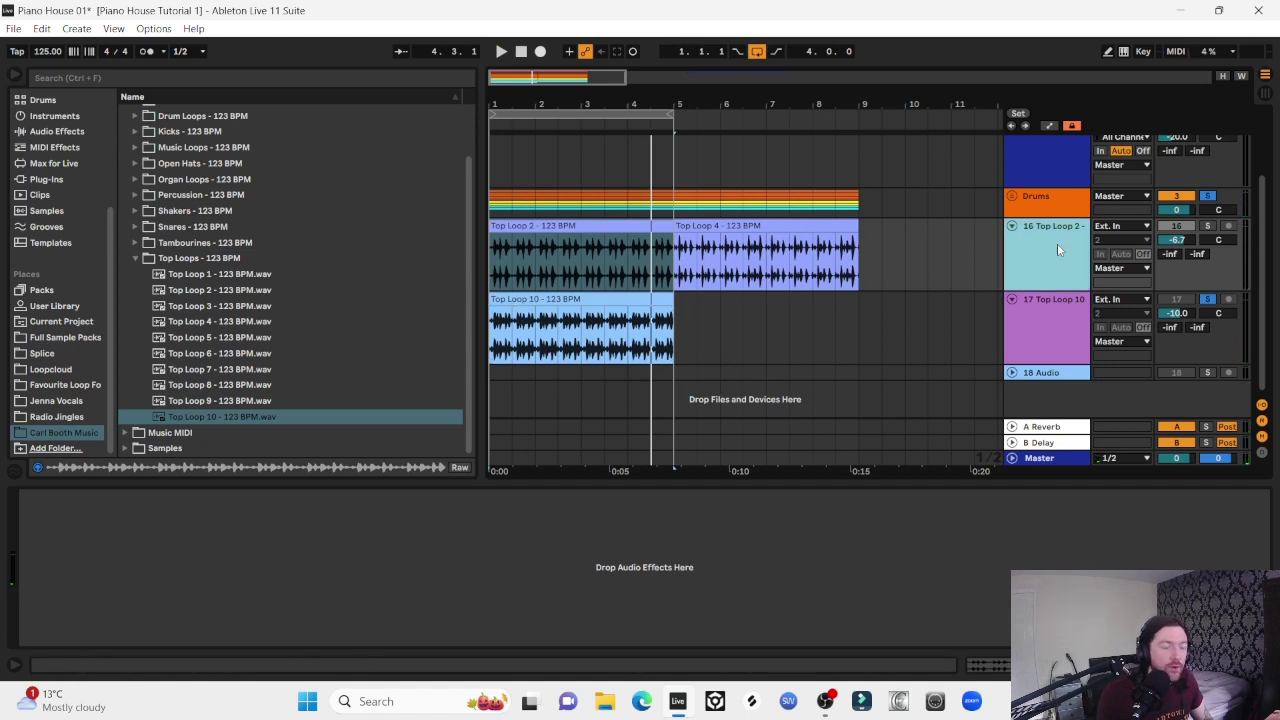
key(Delete)
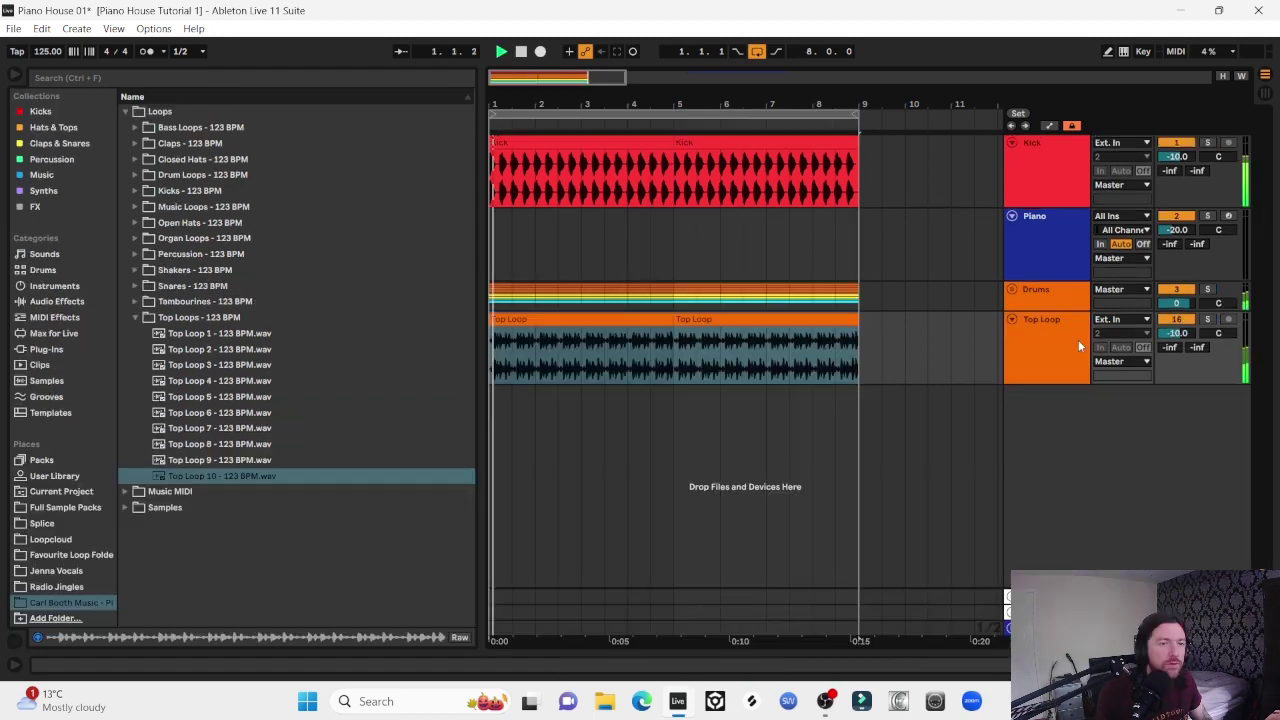
Solo the Top Loop track, compare it with and without the Drums group, and pan it slightly left
click(1209, 320)
ctrl+click(1209, 291)
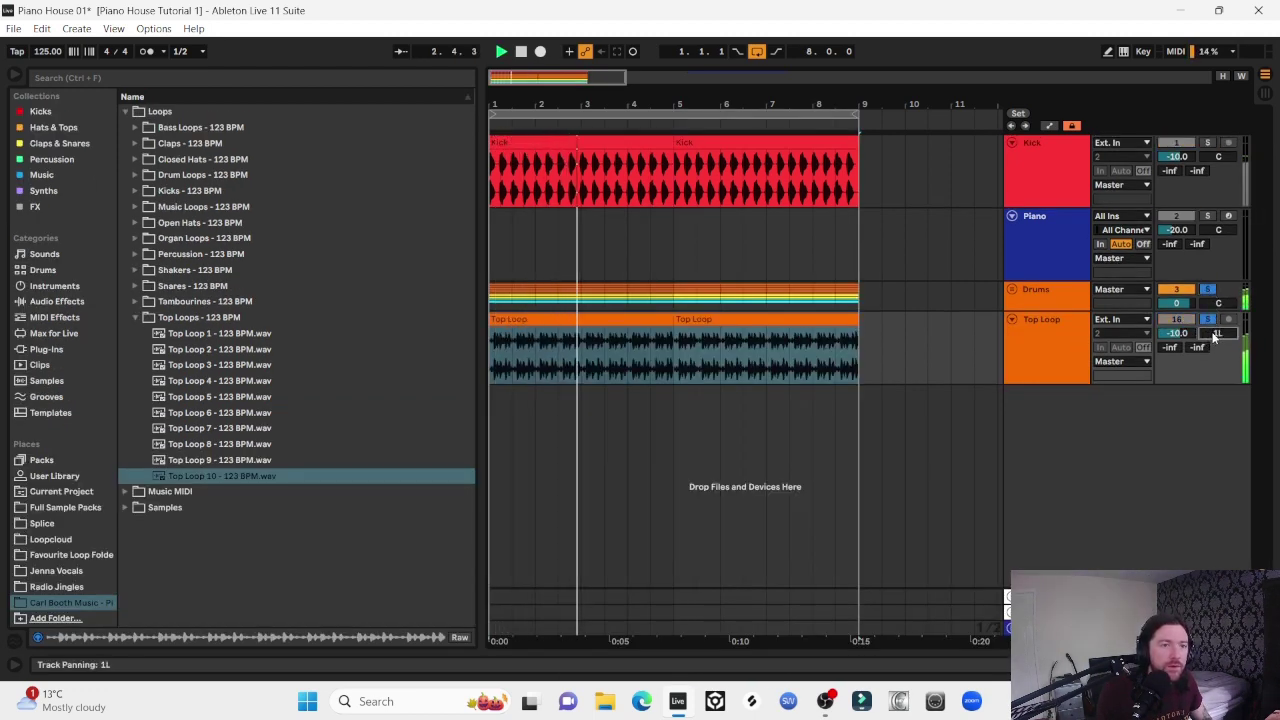
drag(1216, 333, 1213, 339)
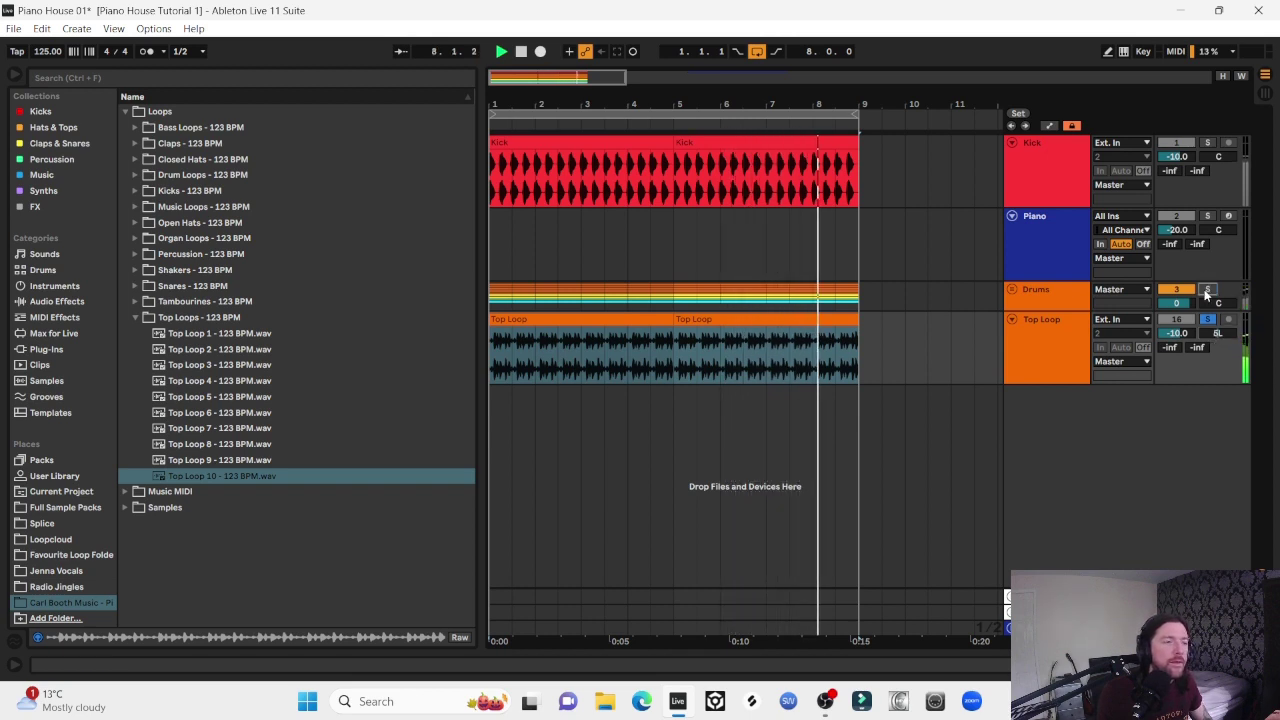
key(space)
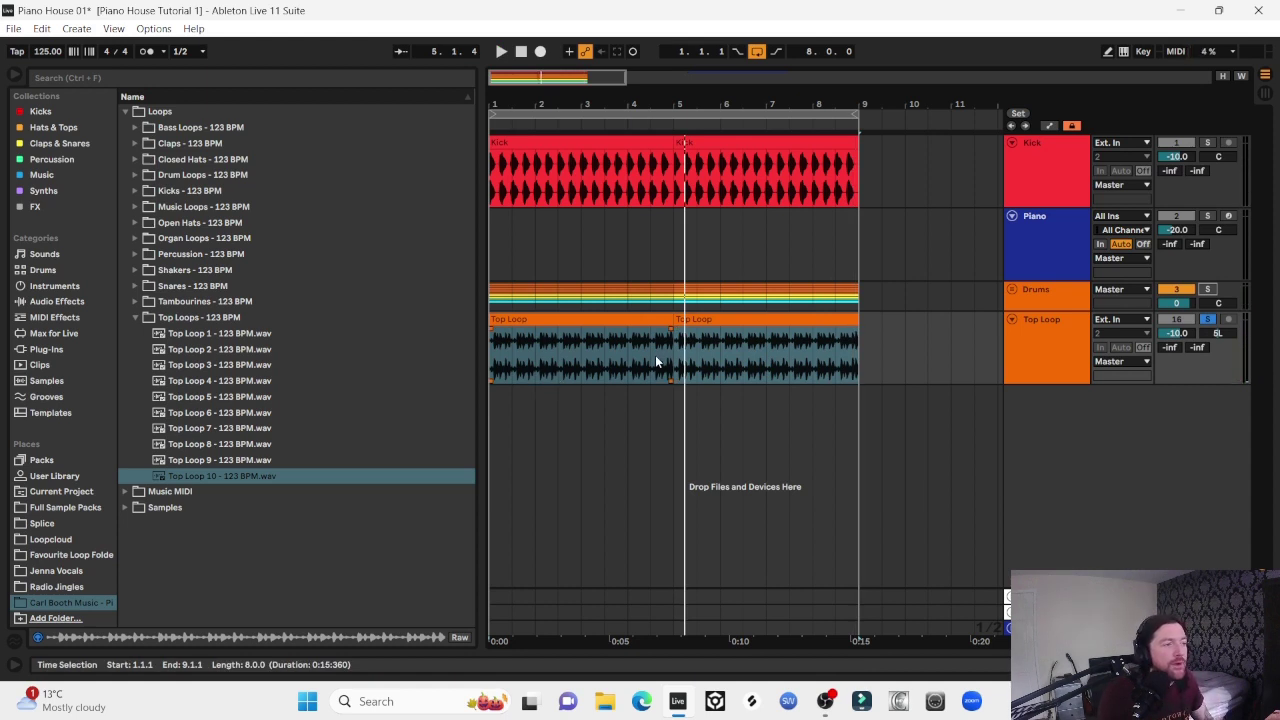
Duplicate the first bar of the Top Loop clip repeatedly to fill all eight bars
drag(535, 363, 486, 340)
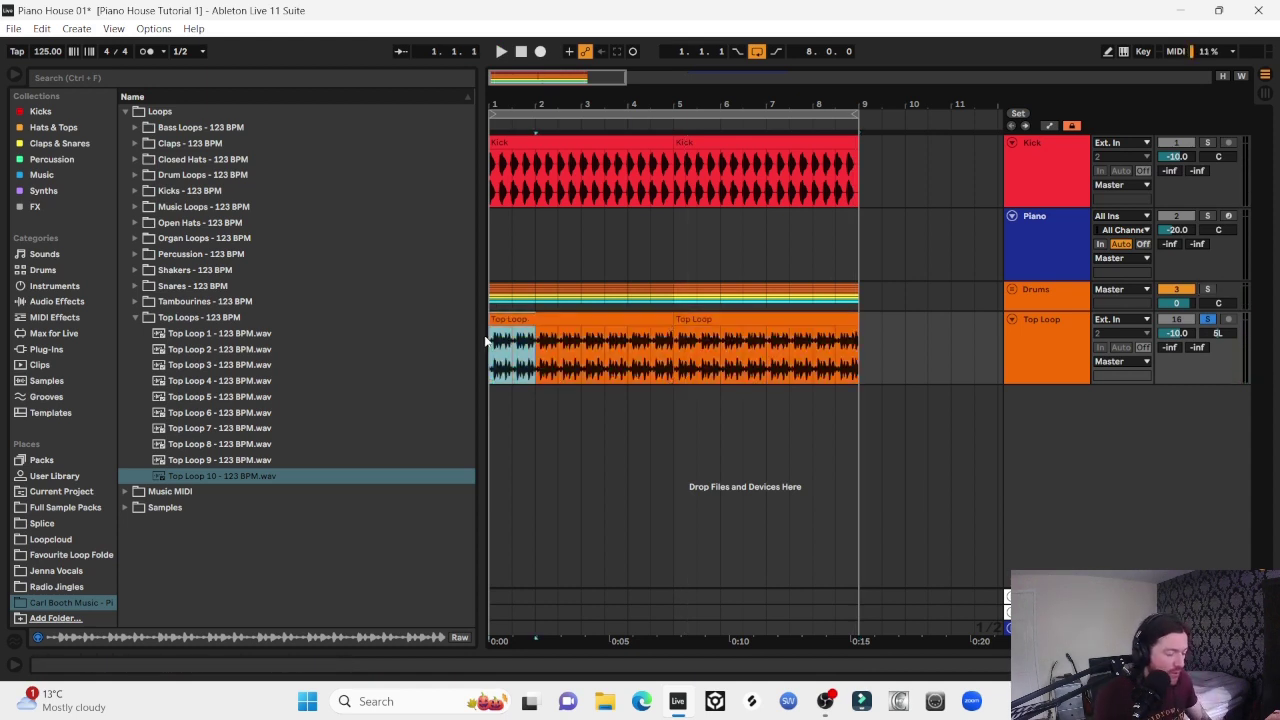
key(ctrl+d)
key(ctrl+d)
key(ctrl+d)
key(ctrl+d)
key(ctrl+d)
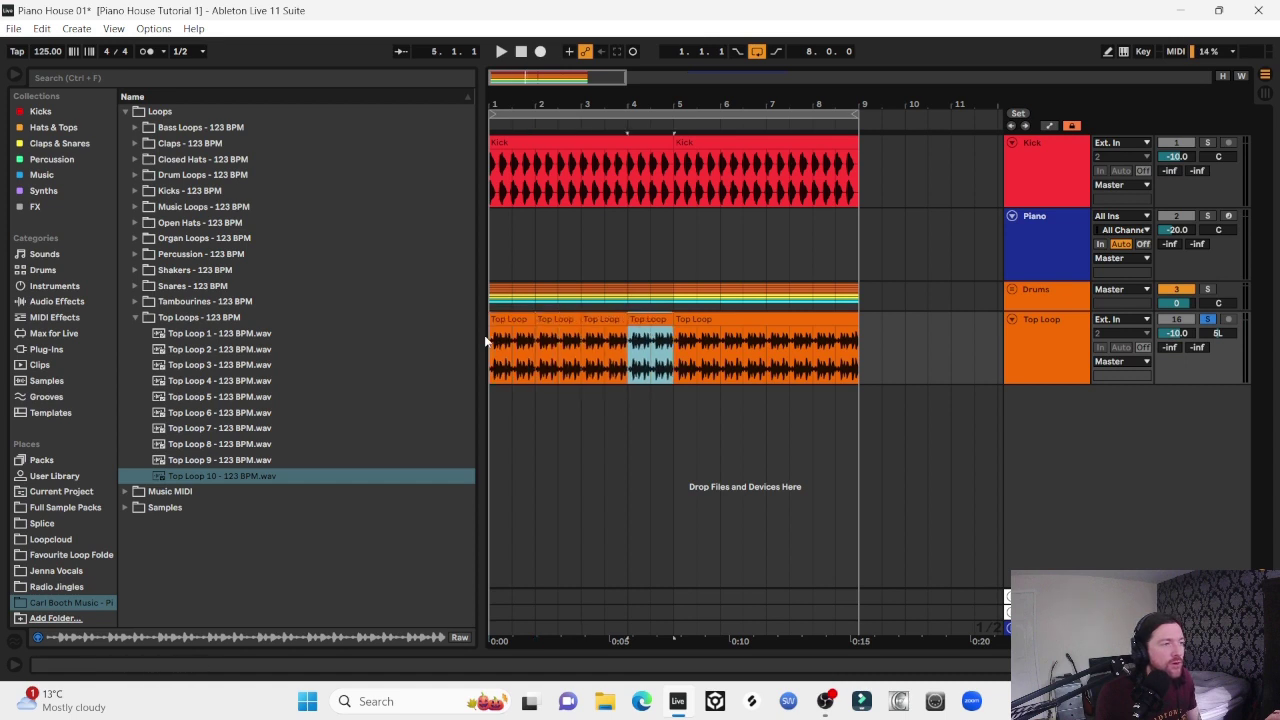
key(ctrl+d)
key(ctrl+d)
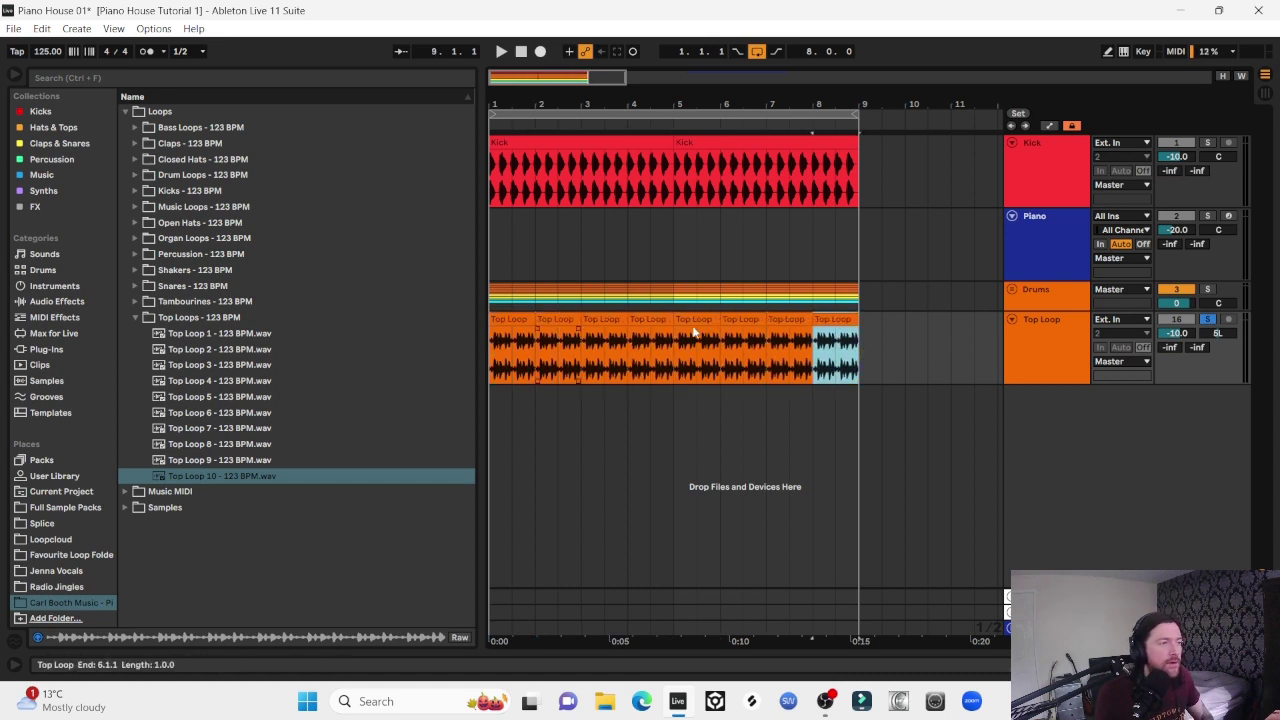
Play the repeated one-bar top loop and consolidate its clips from bar 1 to bar 9 into one clip
click(510, 318)
key(space)
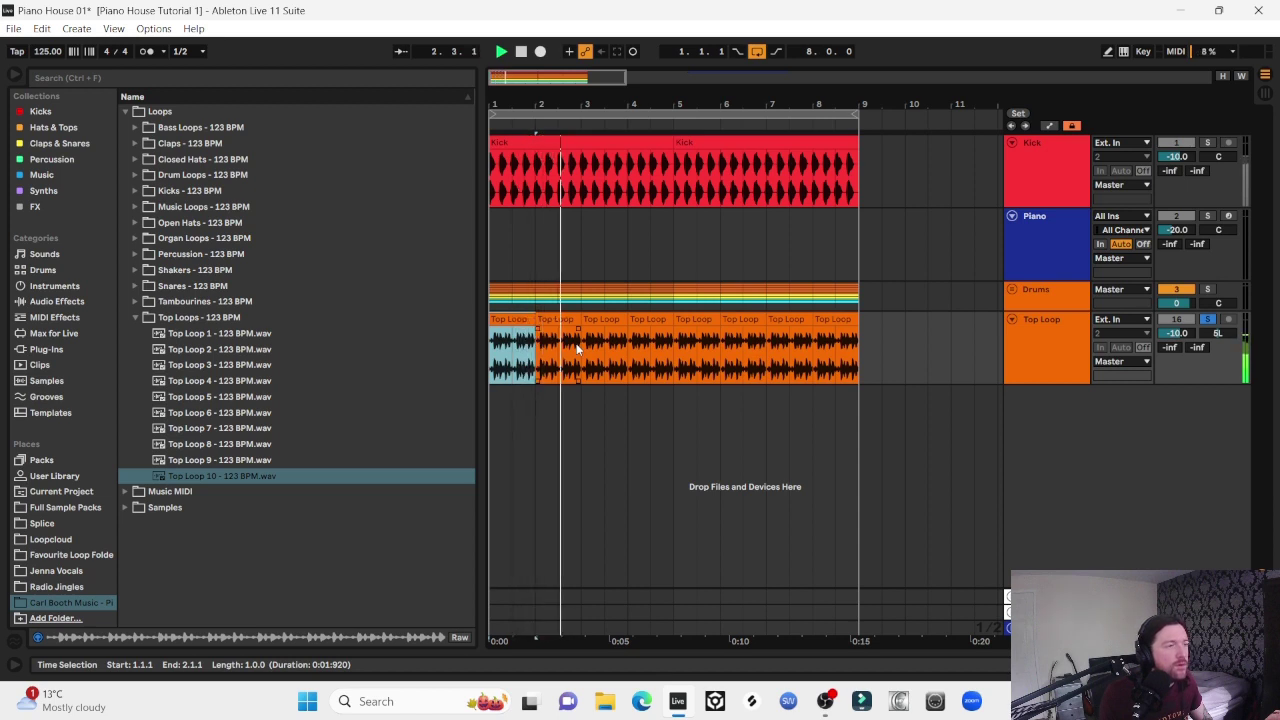
click(866, 348)
drag(867, 343, 486, 355)
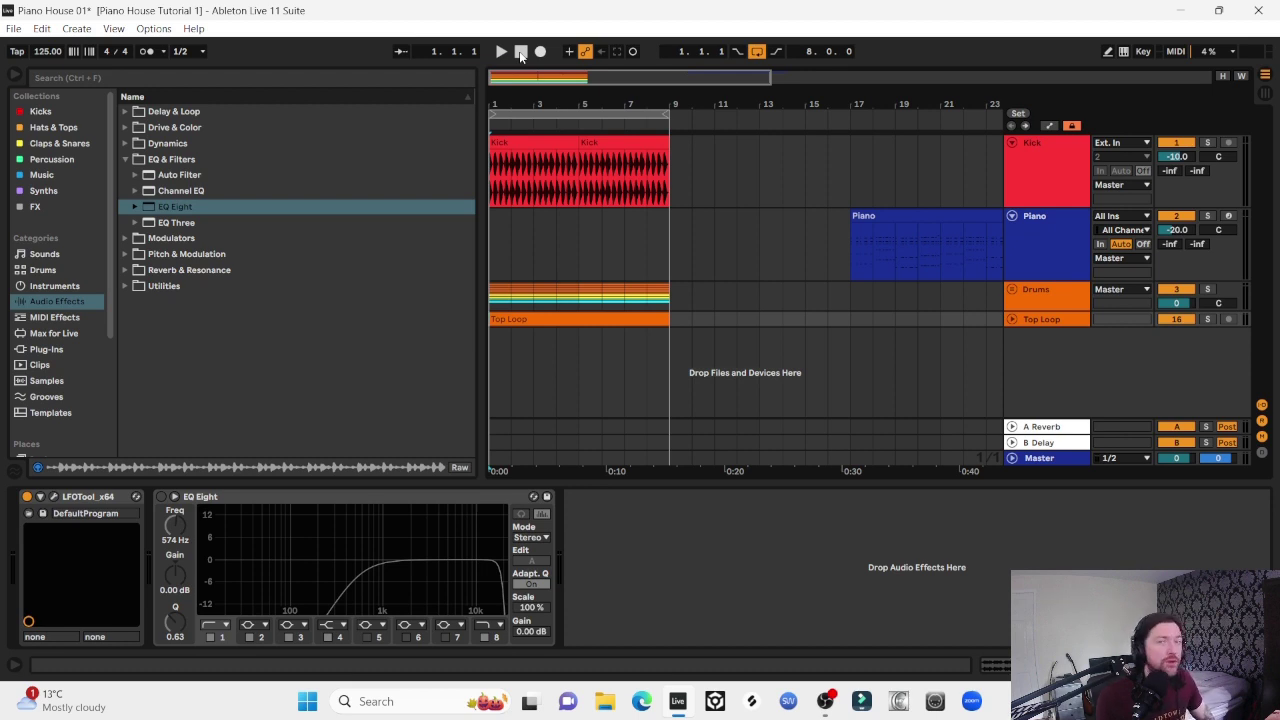
Play the kick, drums and top loop together and compare the Top Loop track's volume at -8.0 and -10.0 dB
click(510, 142)
key(space)
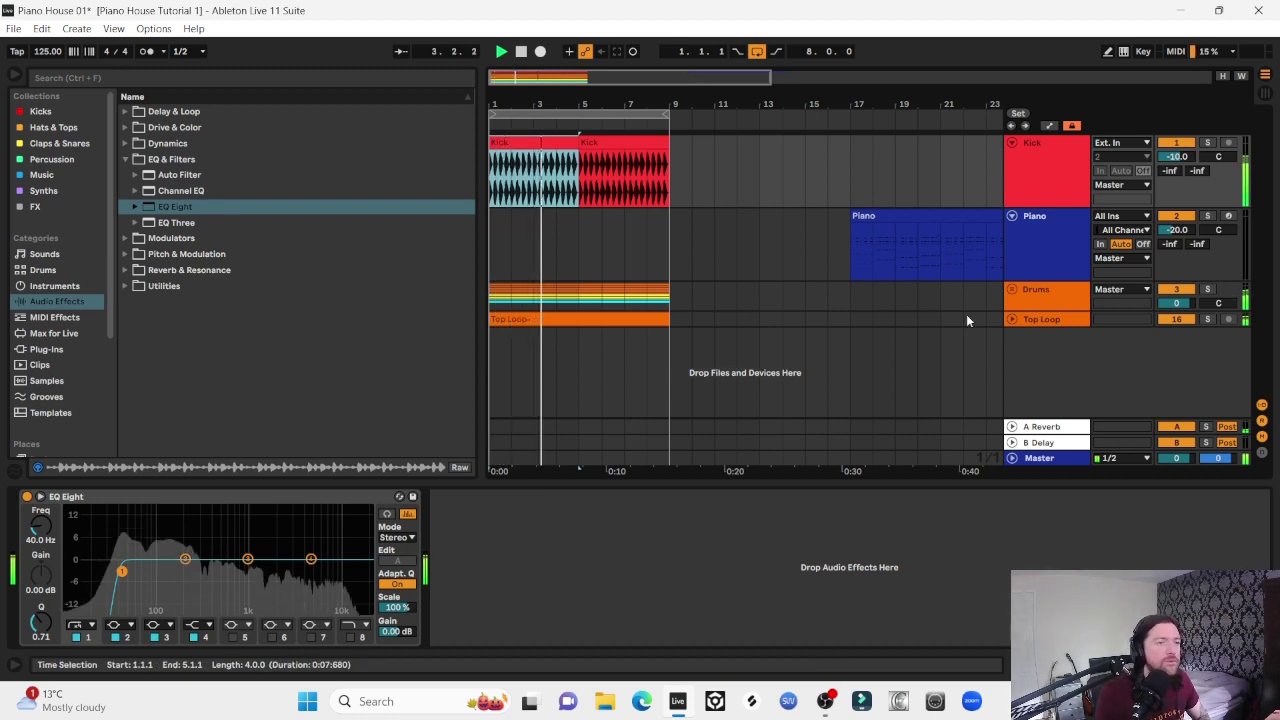
click(1011, 320)
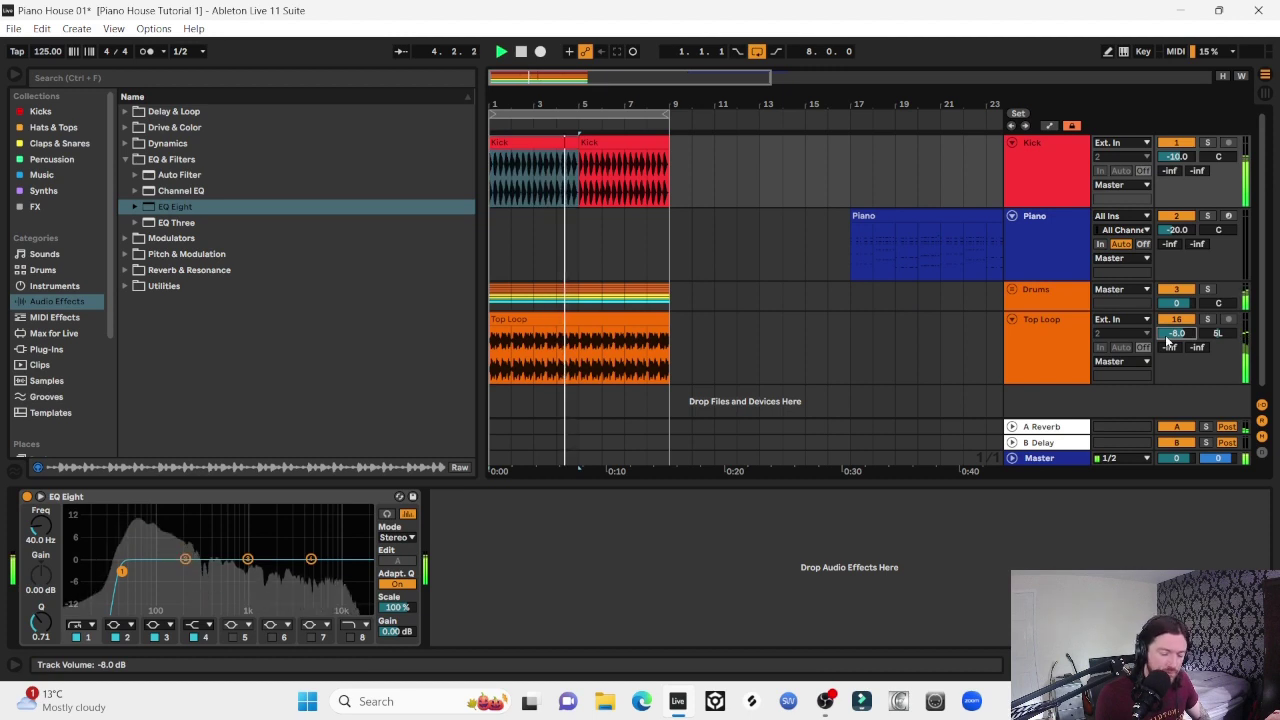
scroll(1166, 341, down, 2)
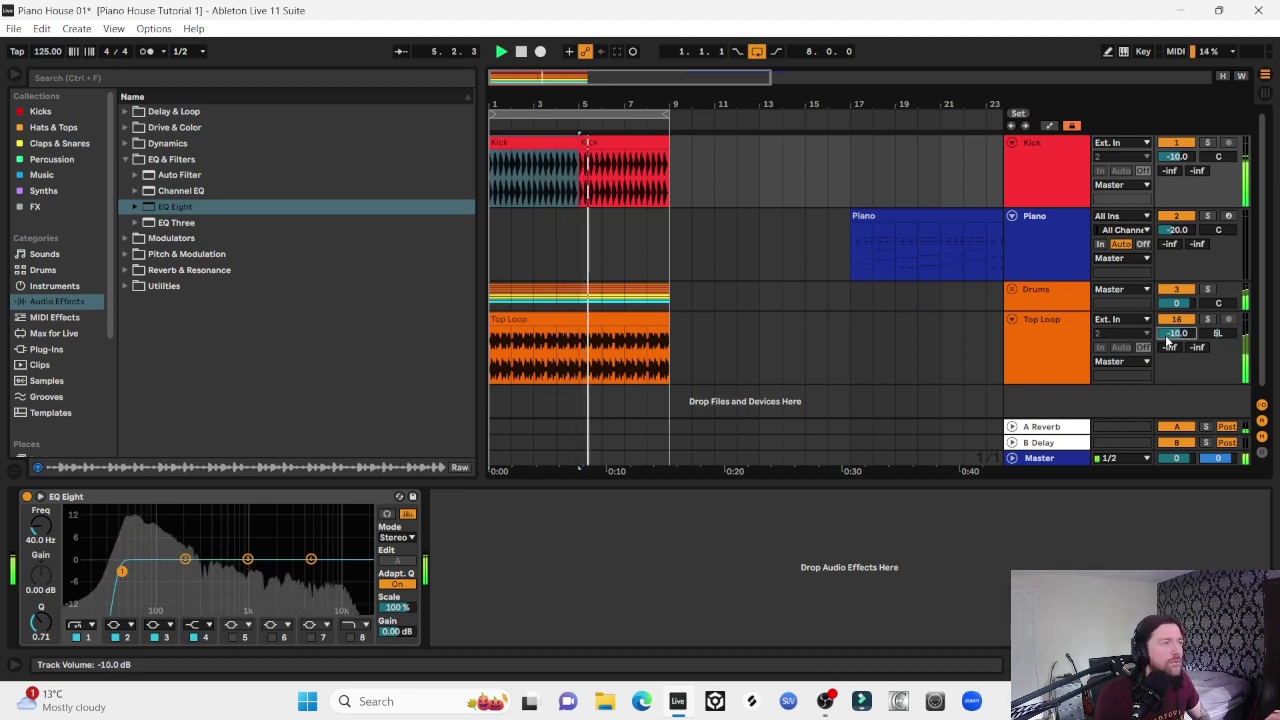
click(1012, 320)
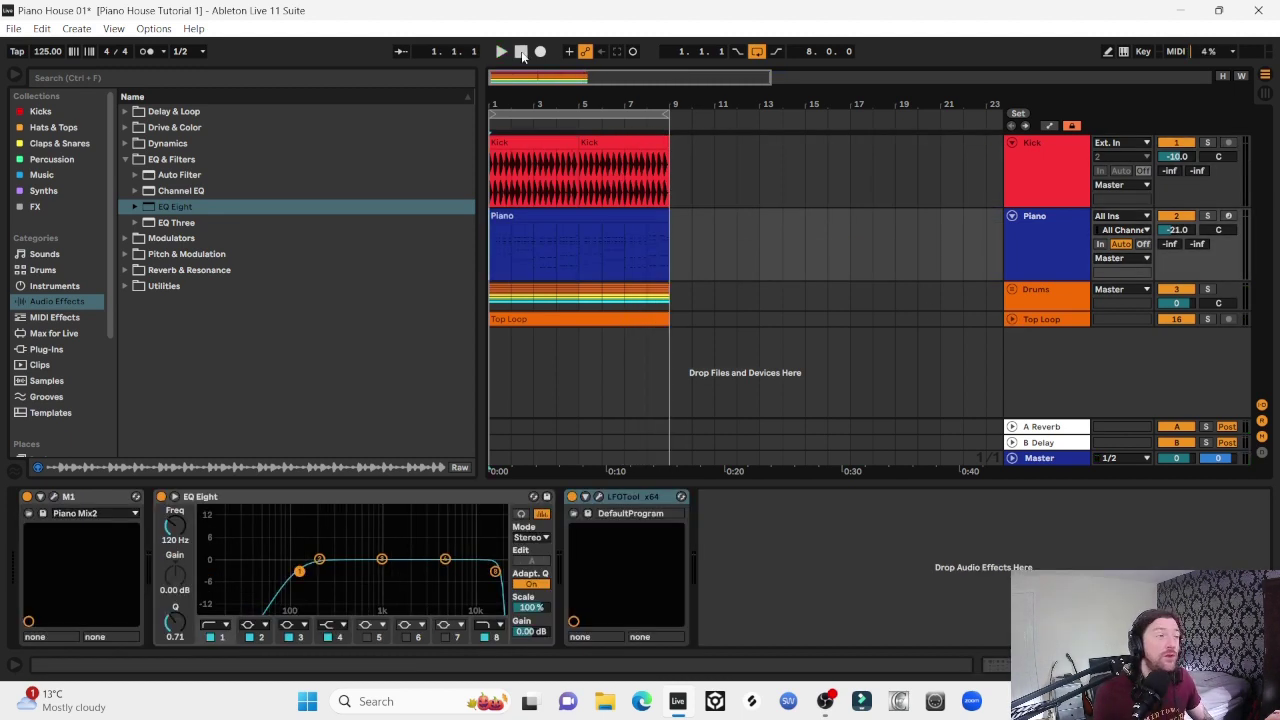
Play the section with the piano, then duplicate all eight bars of every track three times to fill 32 bars
key(space)
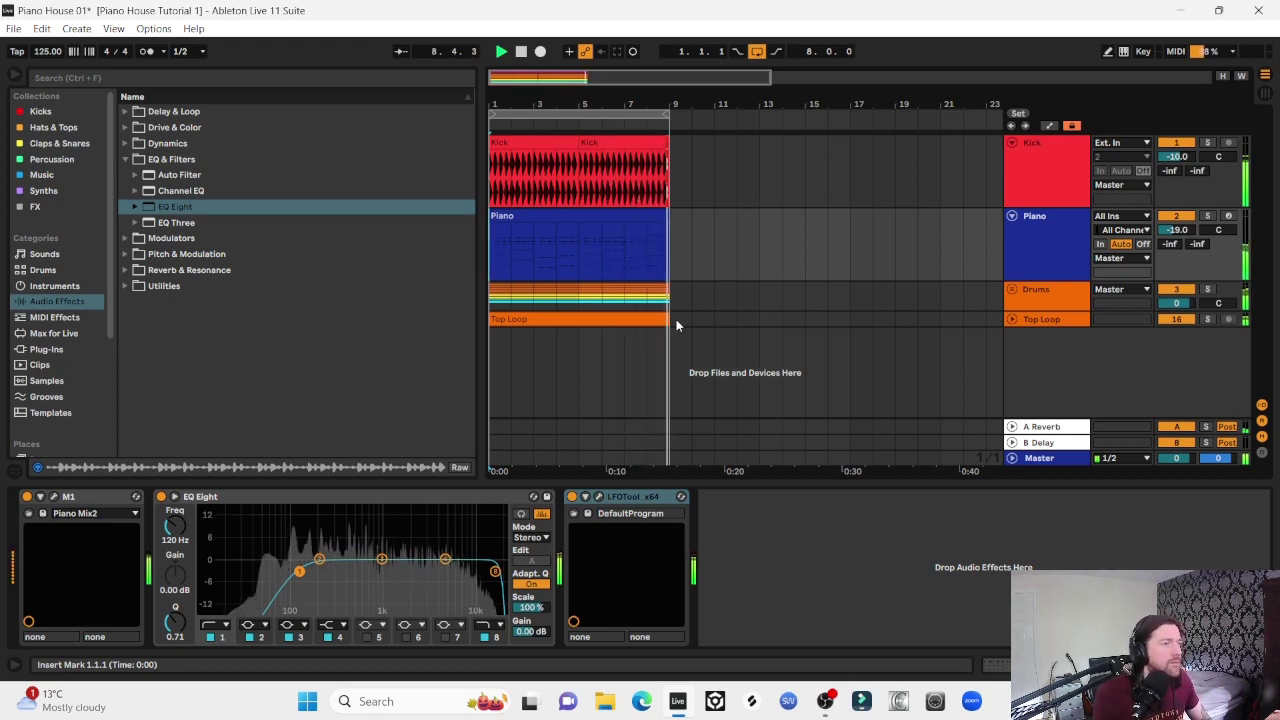
key(space)
drag(672, 317, 480, 136)
key(ctrl+d)
key(ctrl+d)
key(ctrl+d)
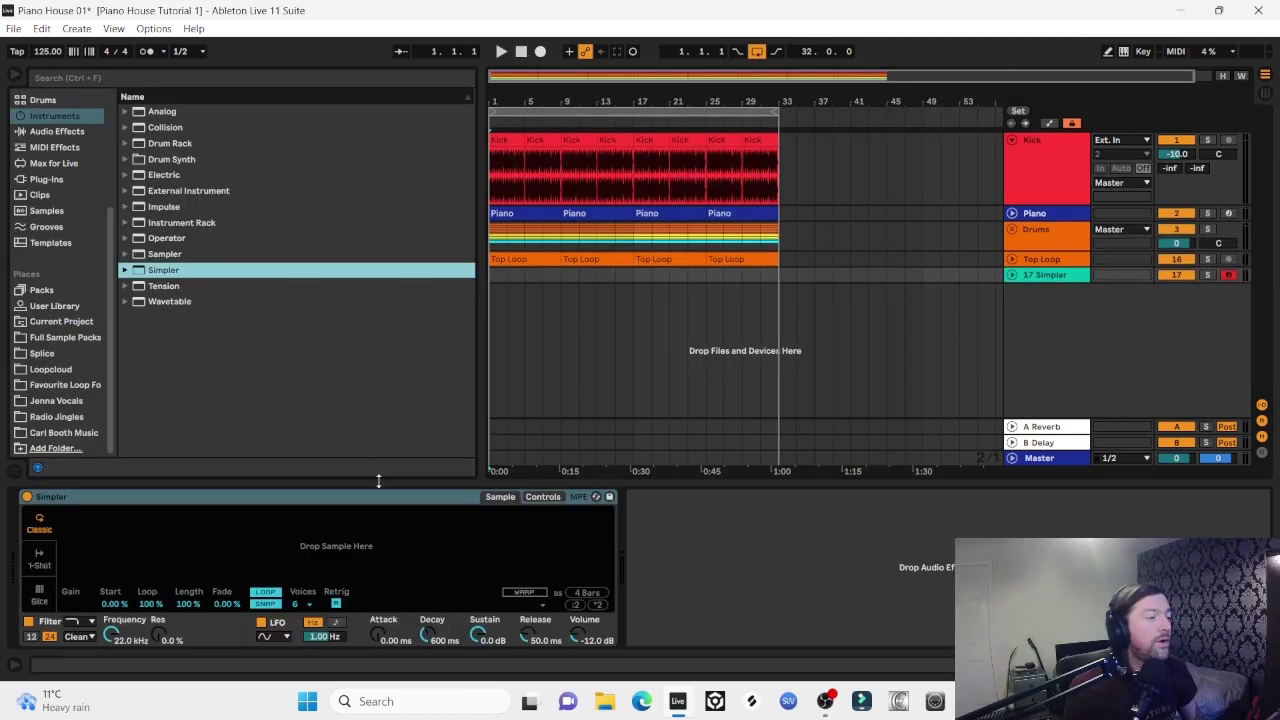
Audition the samples in the Carl Booth Music pack's Bass Samples folder, from Deep House Bass - C0 through Sub Bass 4 - C
click(62, 435)
click(124, 144)
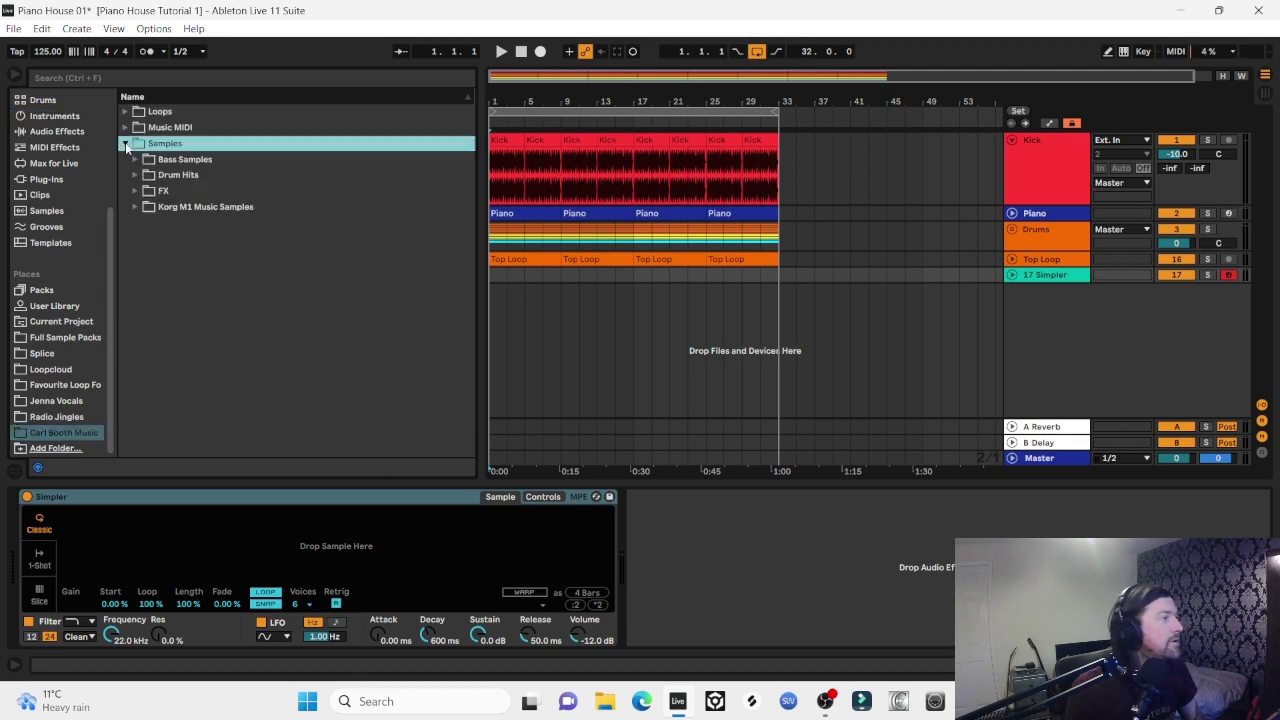
click(136, 159)
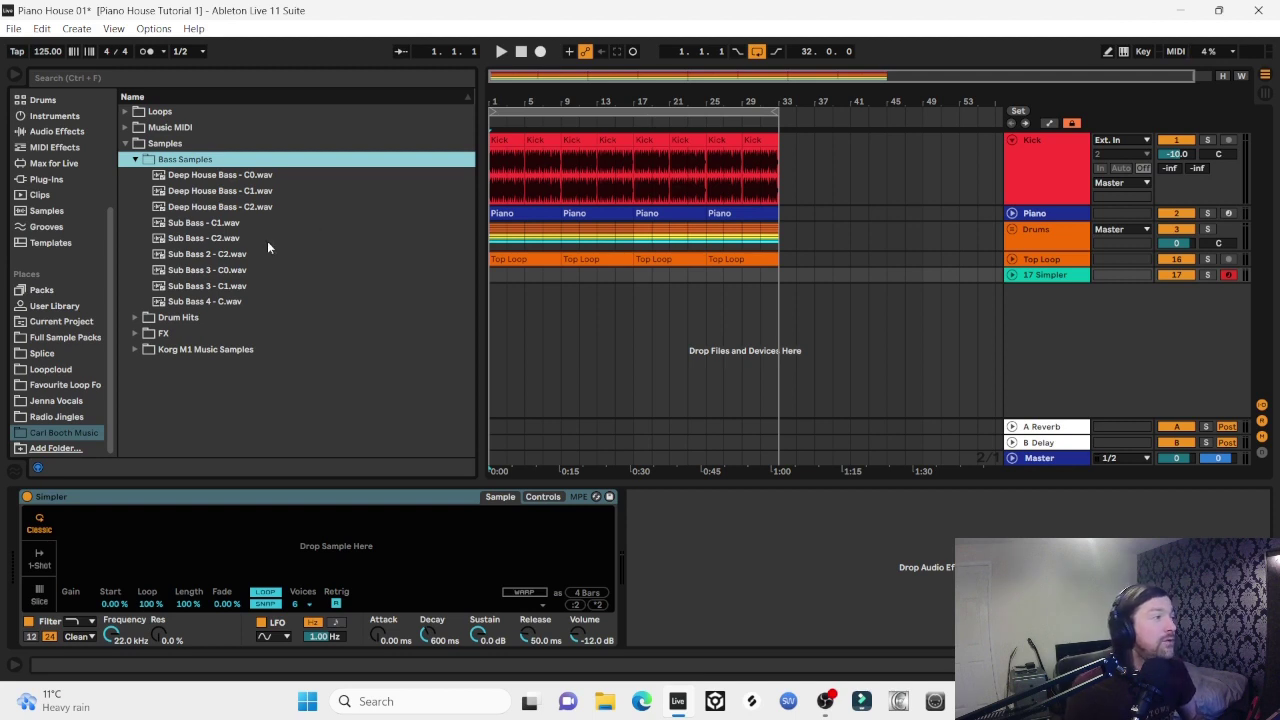
click(198, 178)
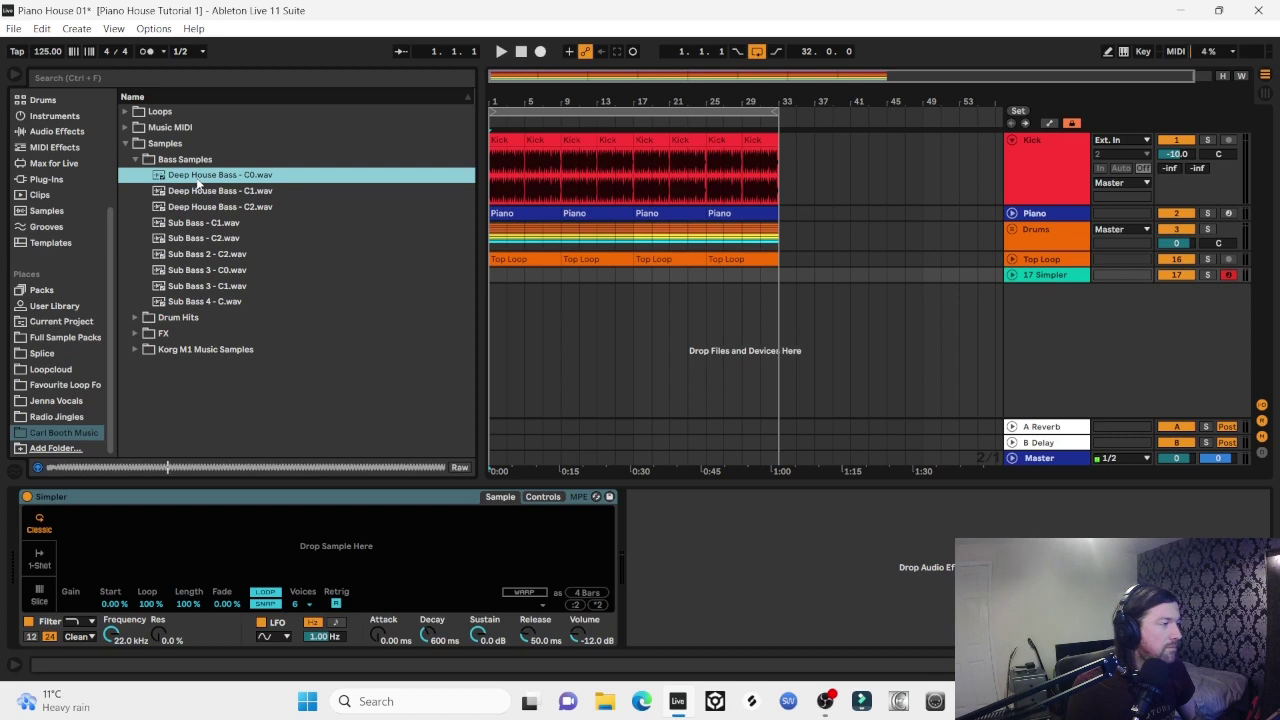
key(Down)
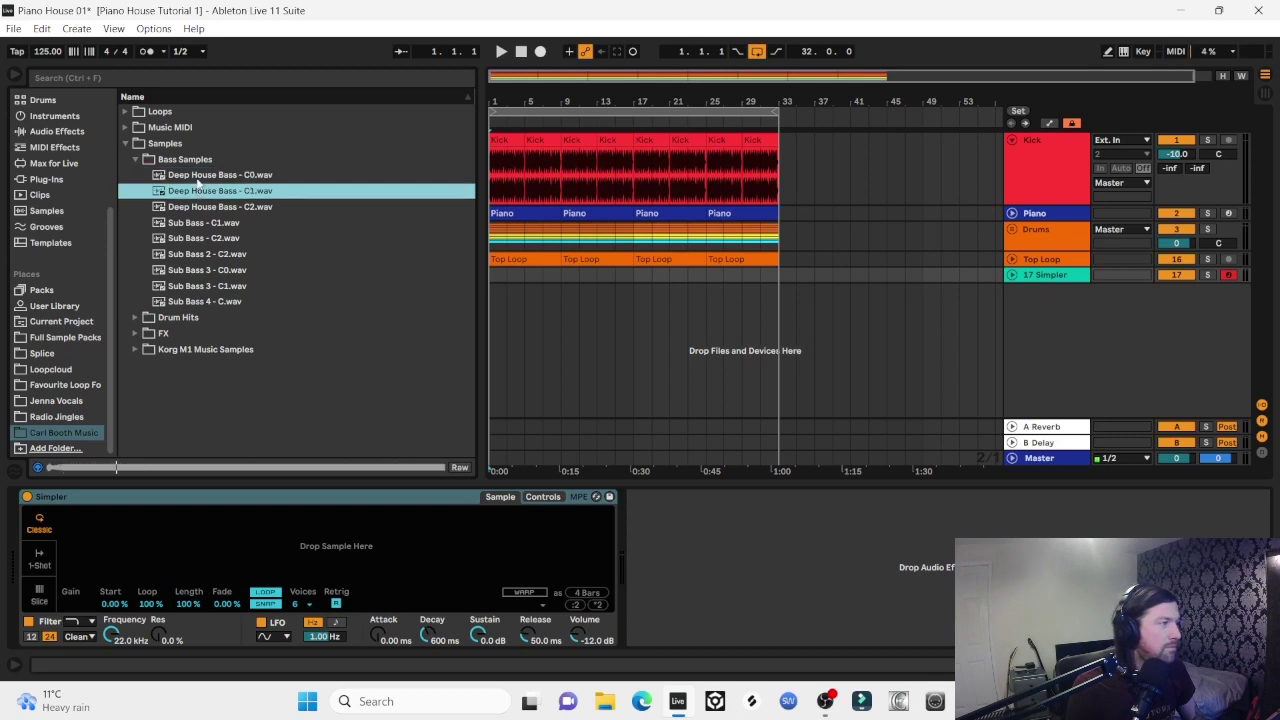
key(Down)
key(Down)
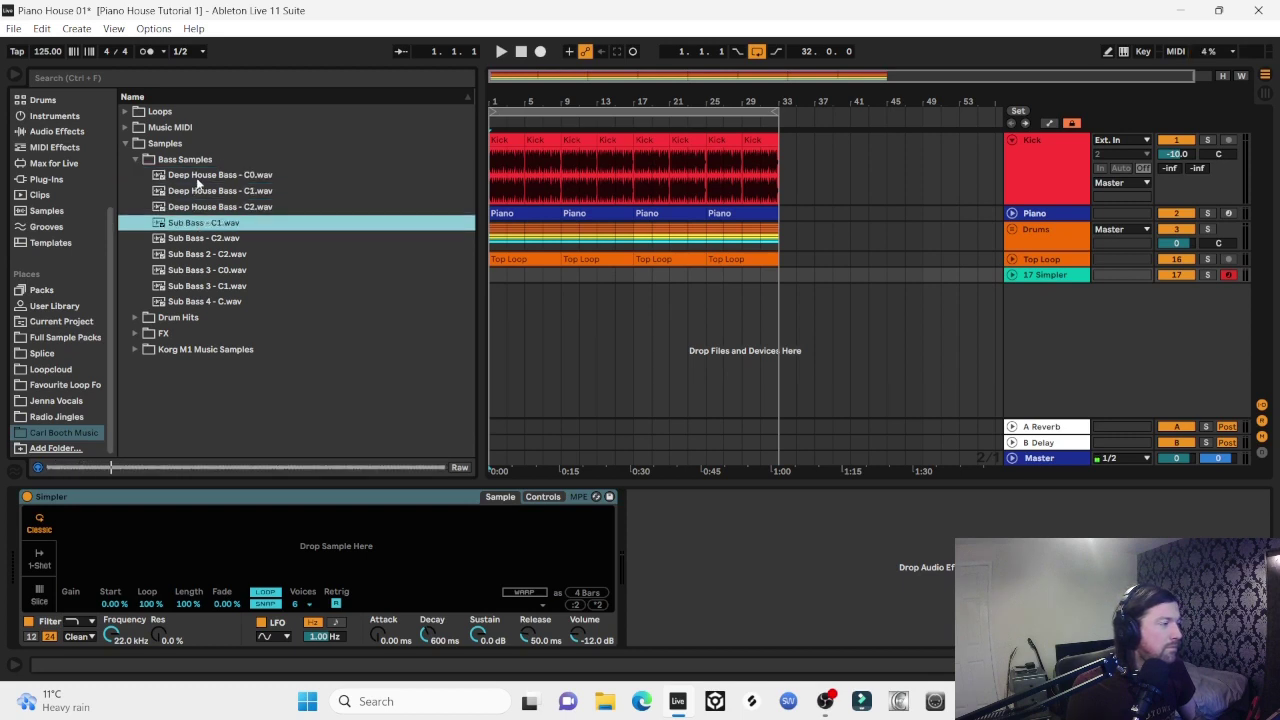
key(Down)
key(Down)
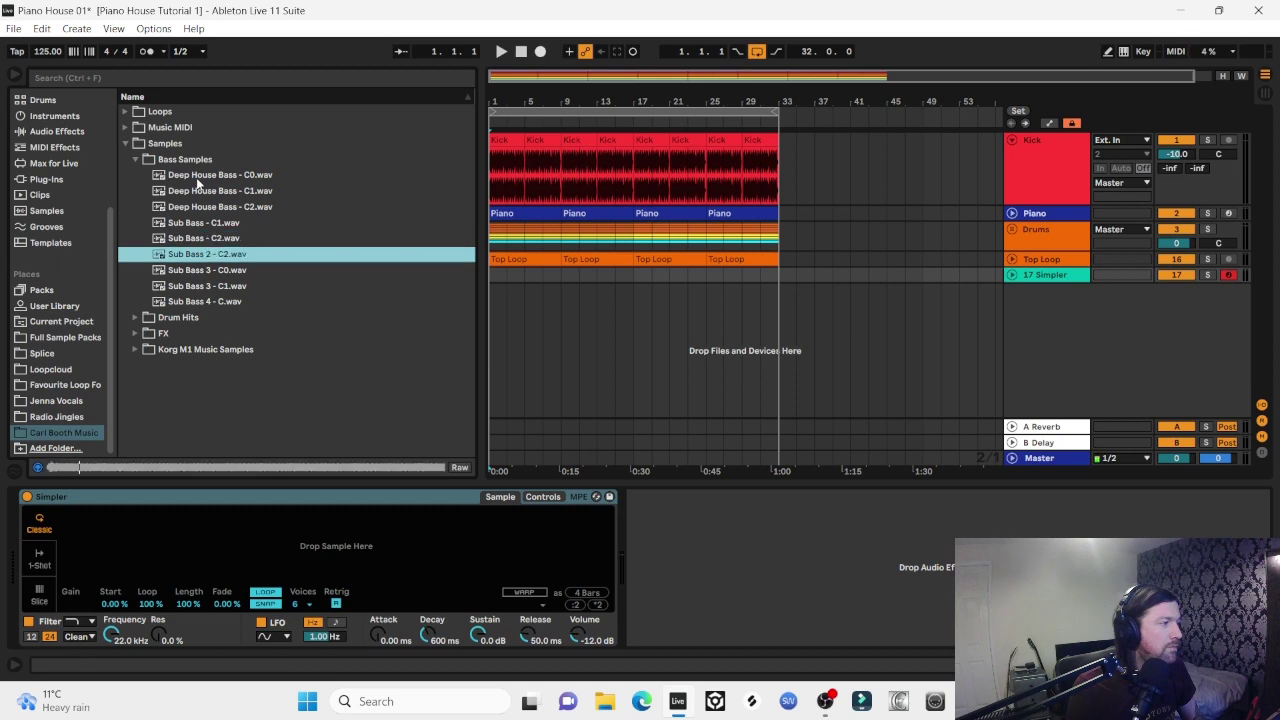
key(Down)
key(Down)
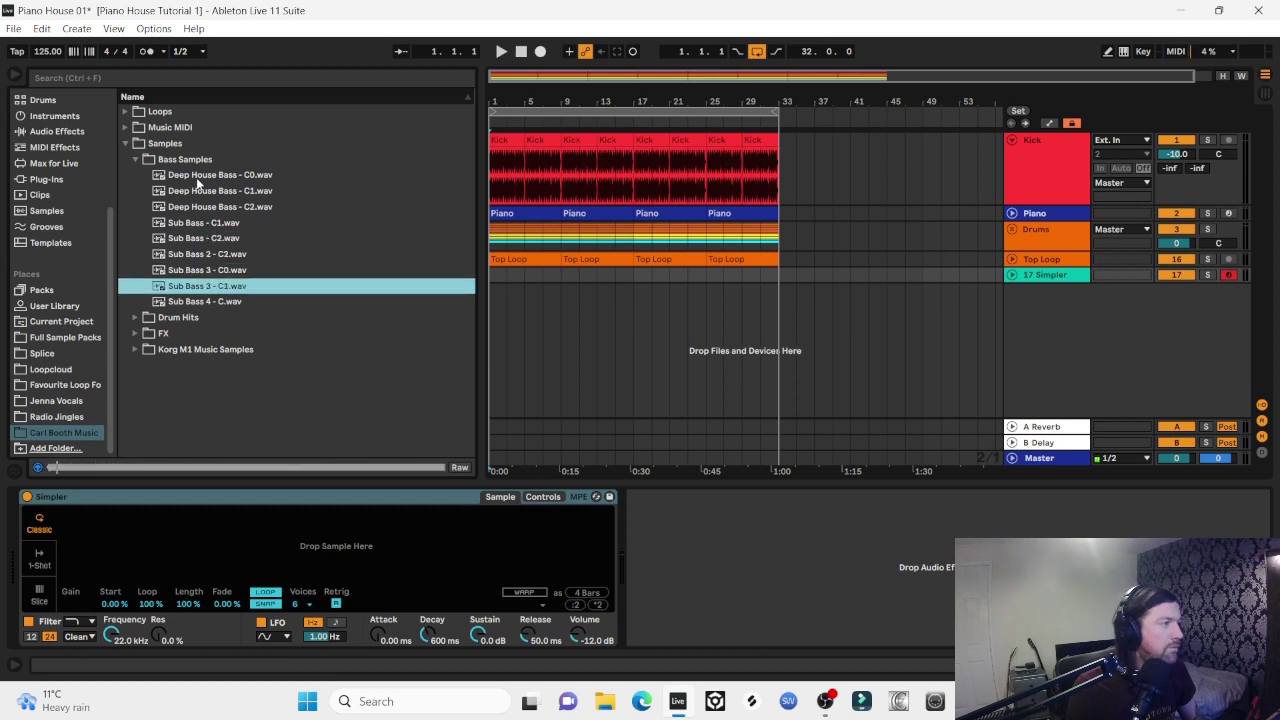
key(Down)
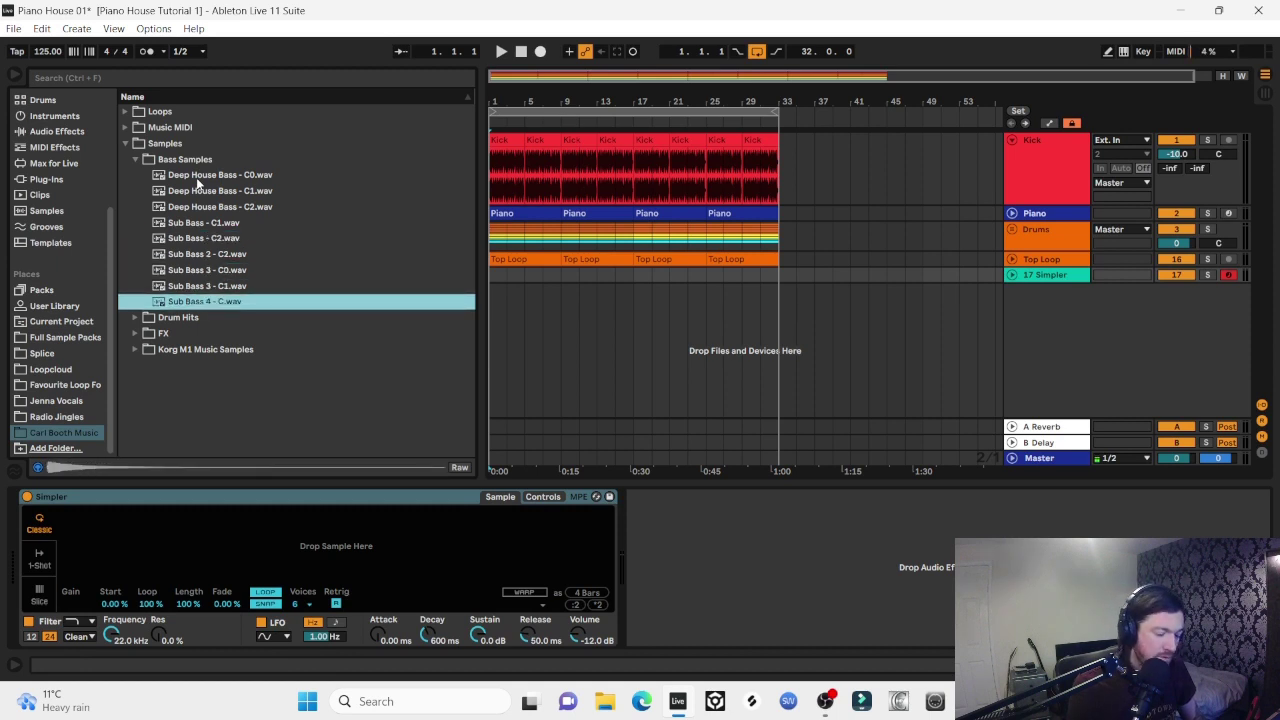
Load Sub Bass 2 - C2.wav into Simpler and copy the first eight-bar Piano clip onto its unfolded track
click(213, 254)
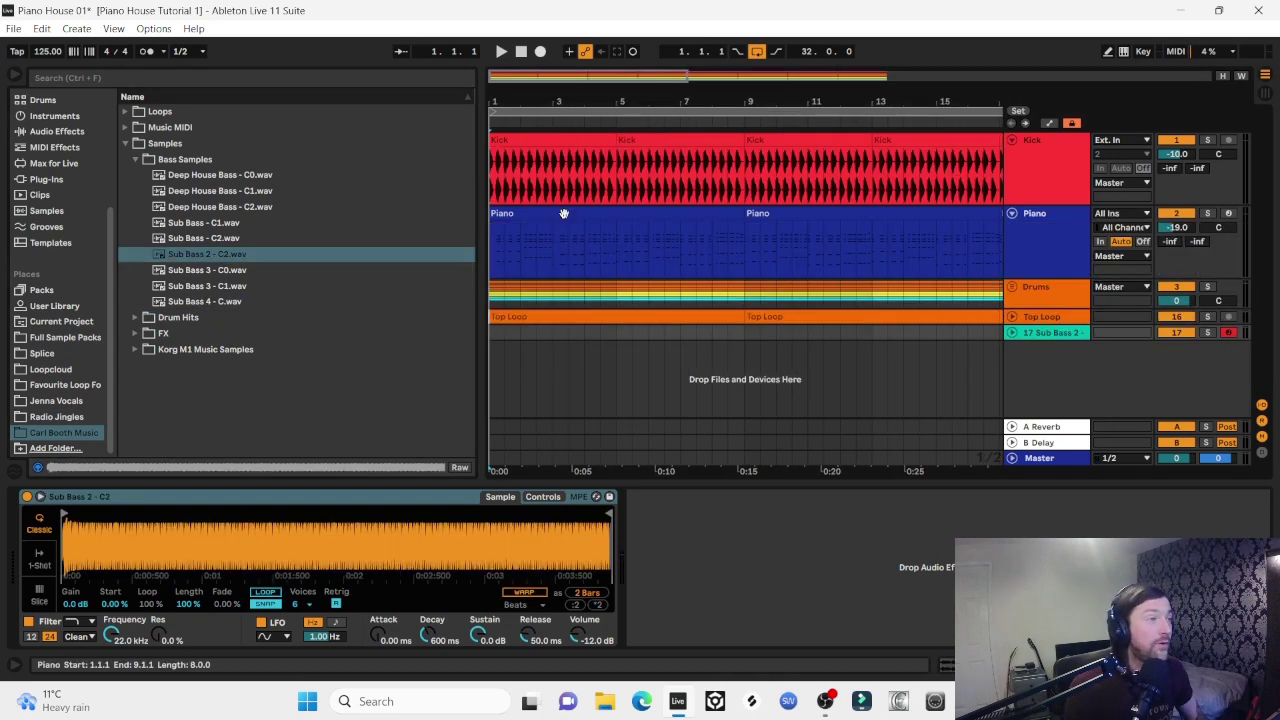
click(564, 214)
drag(564, 214, 543, 336)
click(1011, 332)
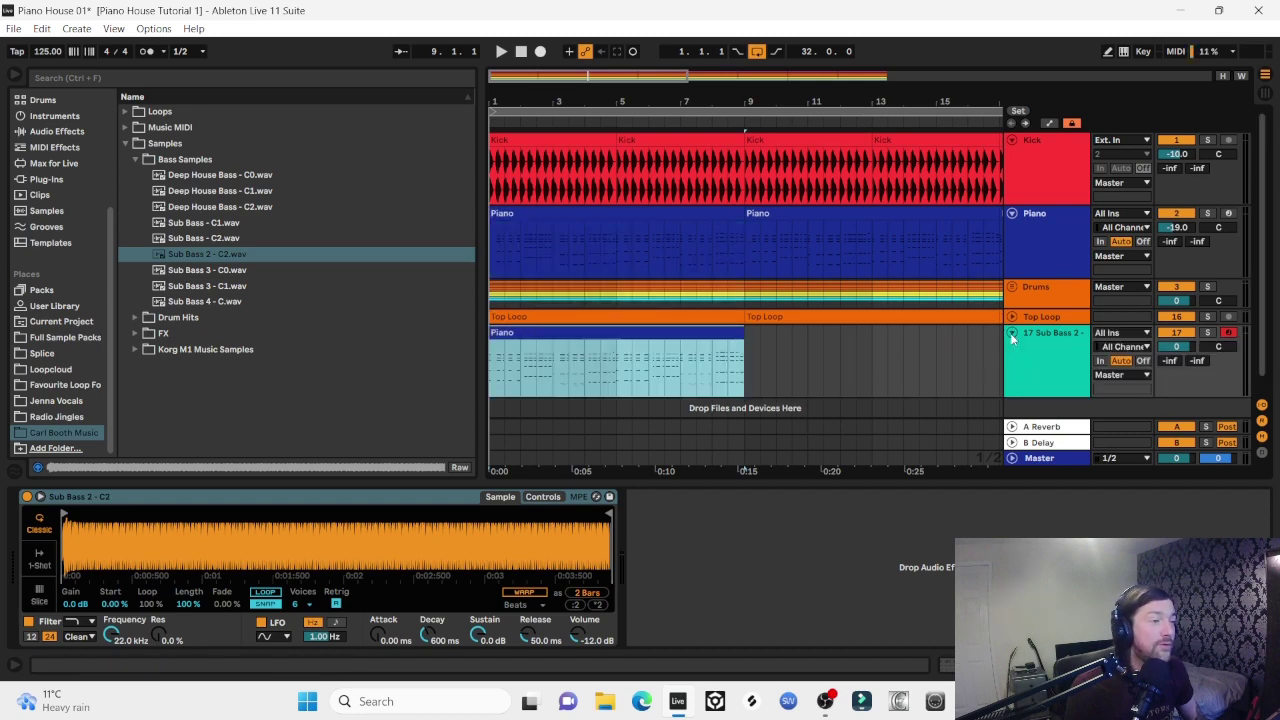
Delete the upper chord notes and the lower octave duplicates from the copied Piano clip, keeping a single bass line from G1 to E2
double_click(662, 336)
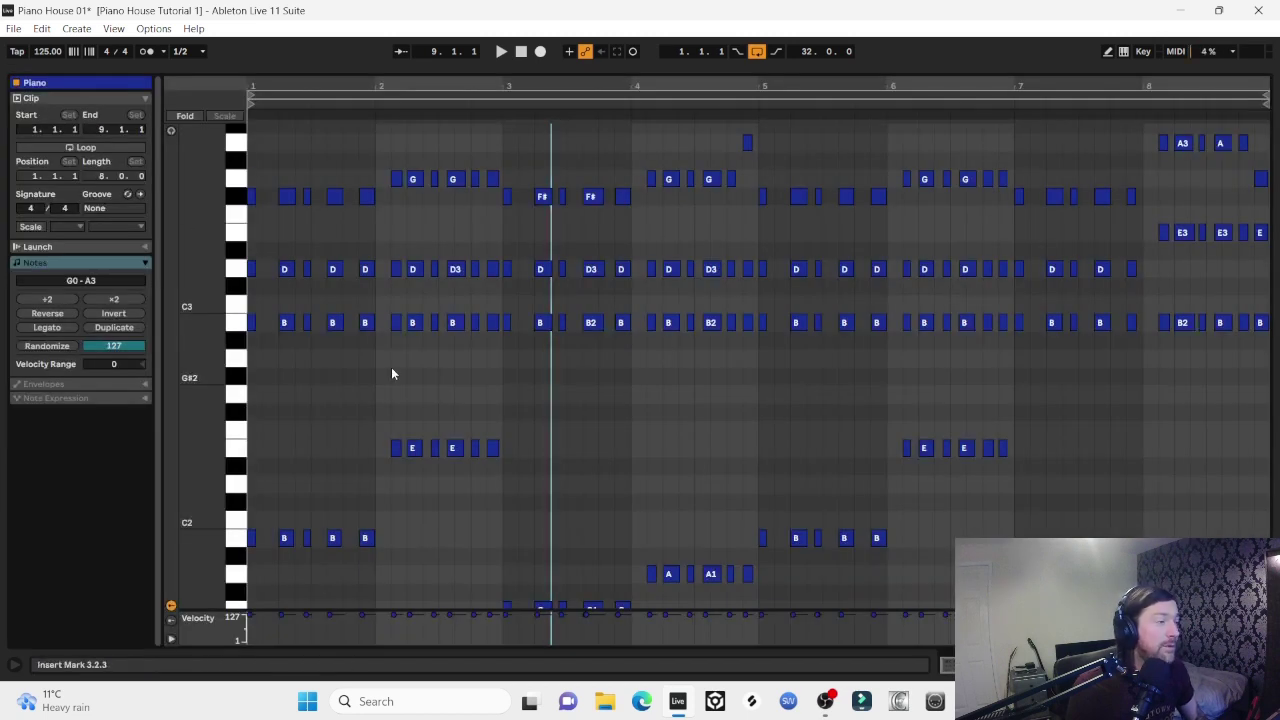
scroll(254, 433, up, 5)
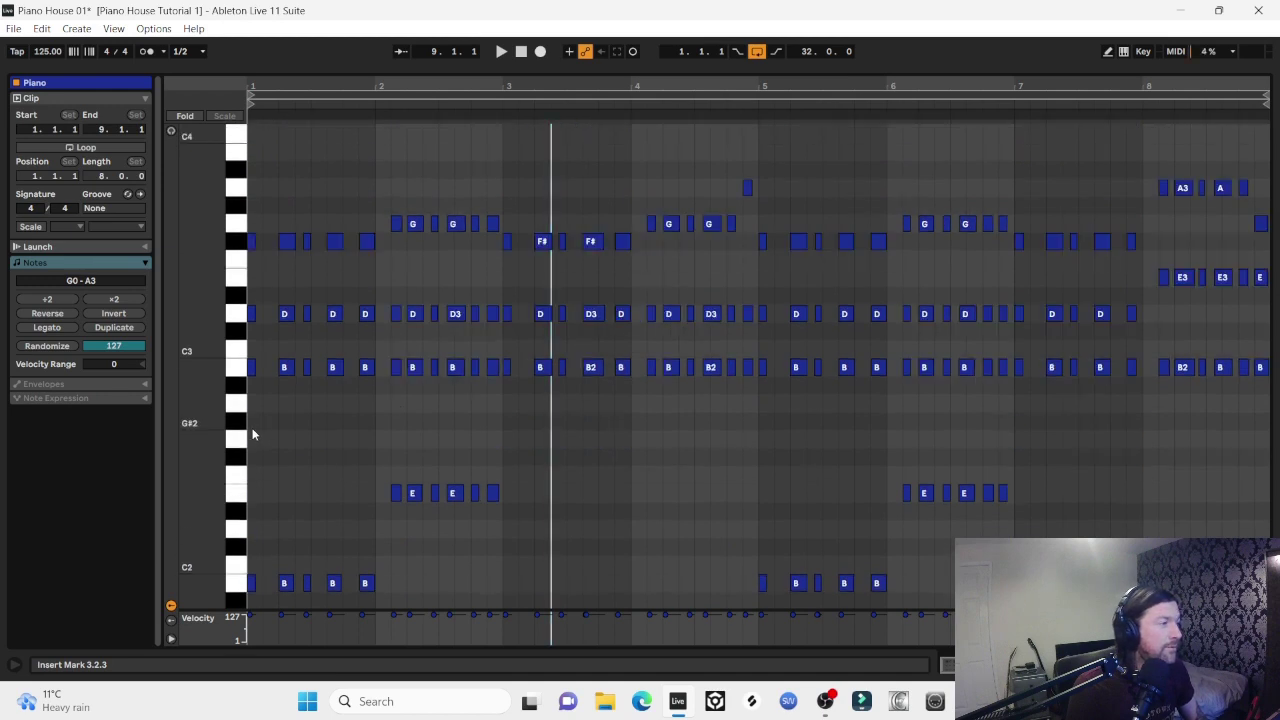
drag(256, 425, 1270, 112)
key(Delete)
scroll(818, 320, down, 5)
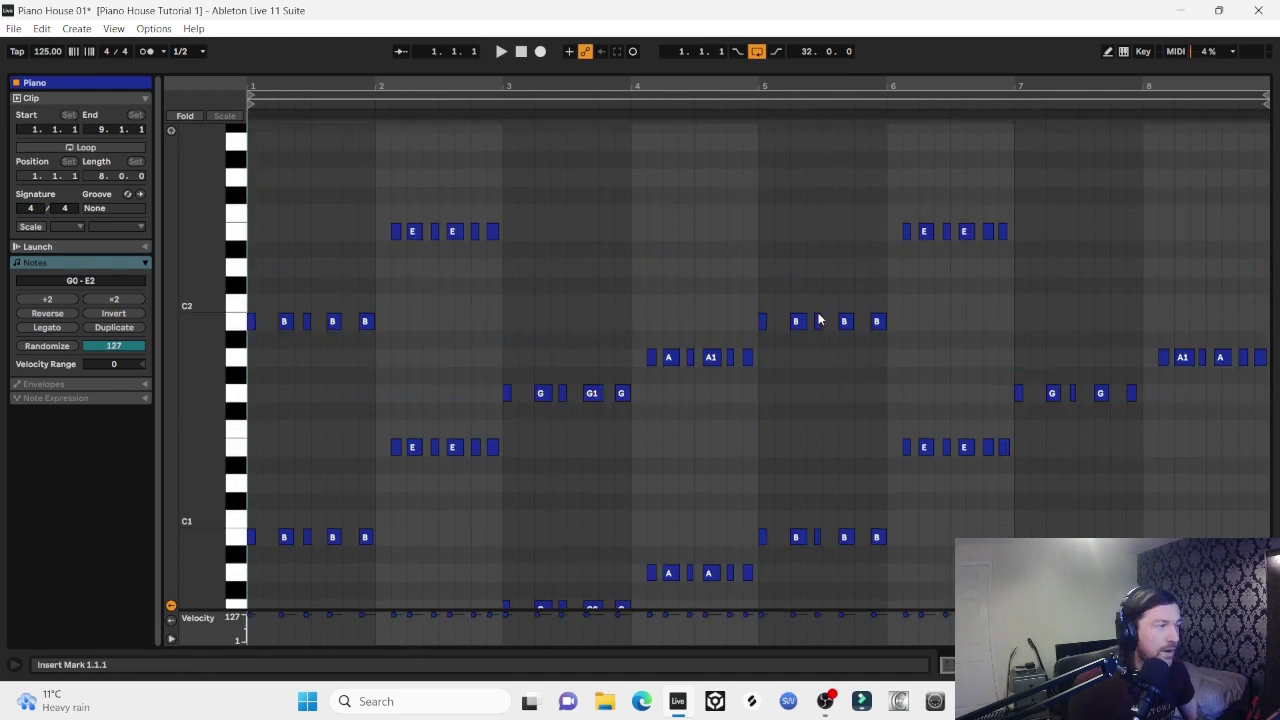
scroll(377, 604, down, 2)
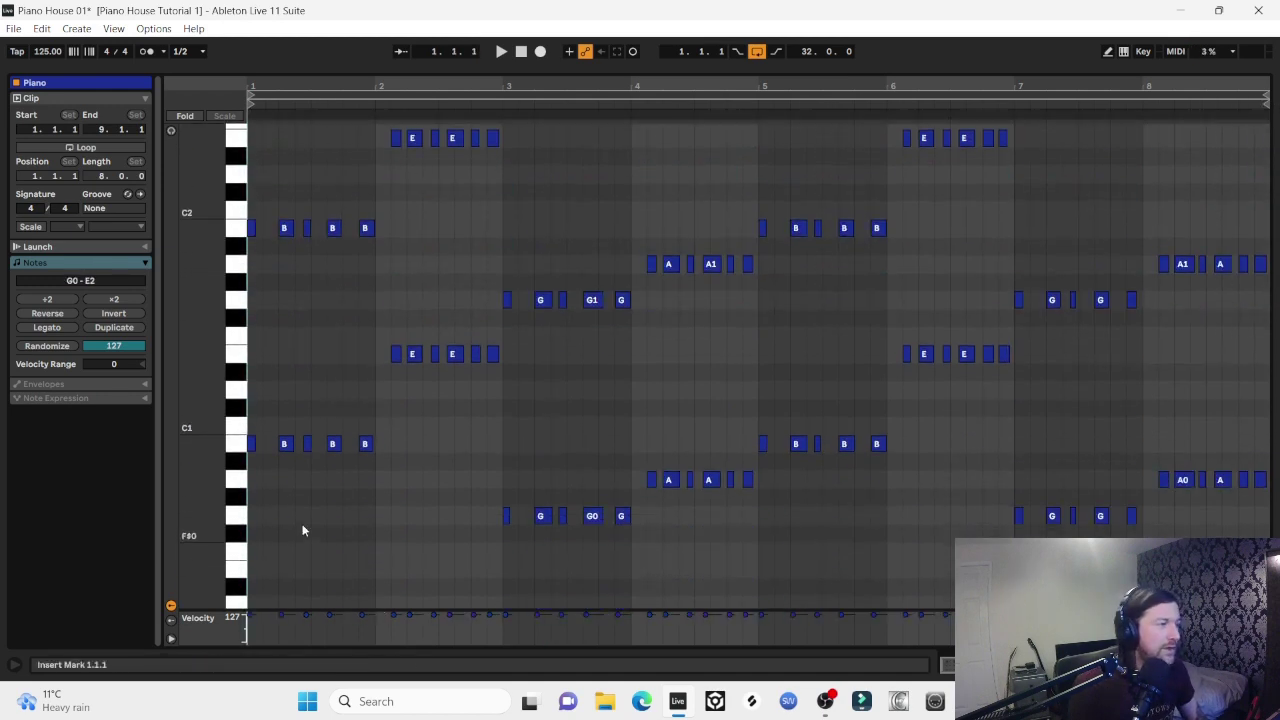
drag(432, 465, 254, 422)
key(Delete)
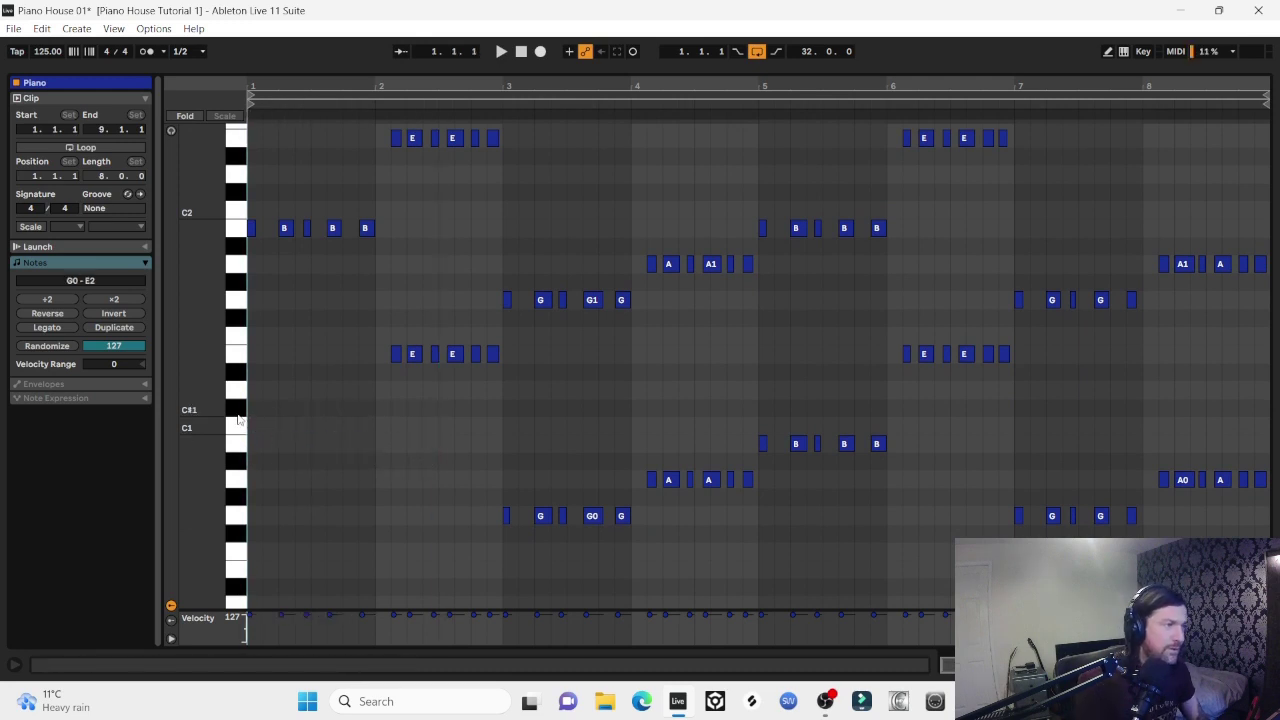
key(Tab)
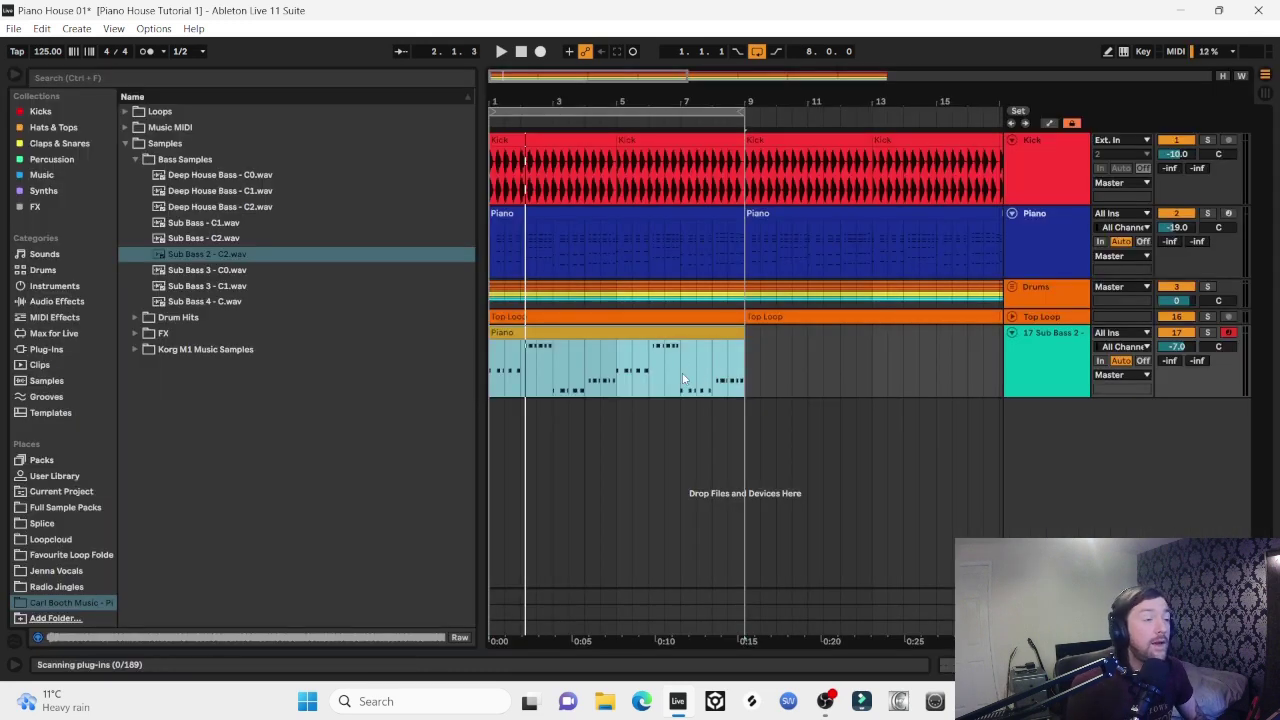
Play the soloed sub bass clip and transpose all its notes up one octave
key(Tab)
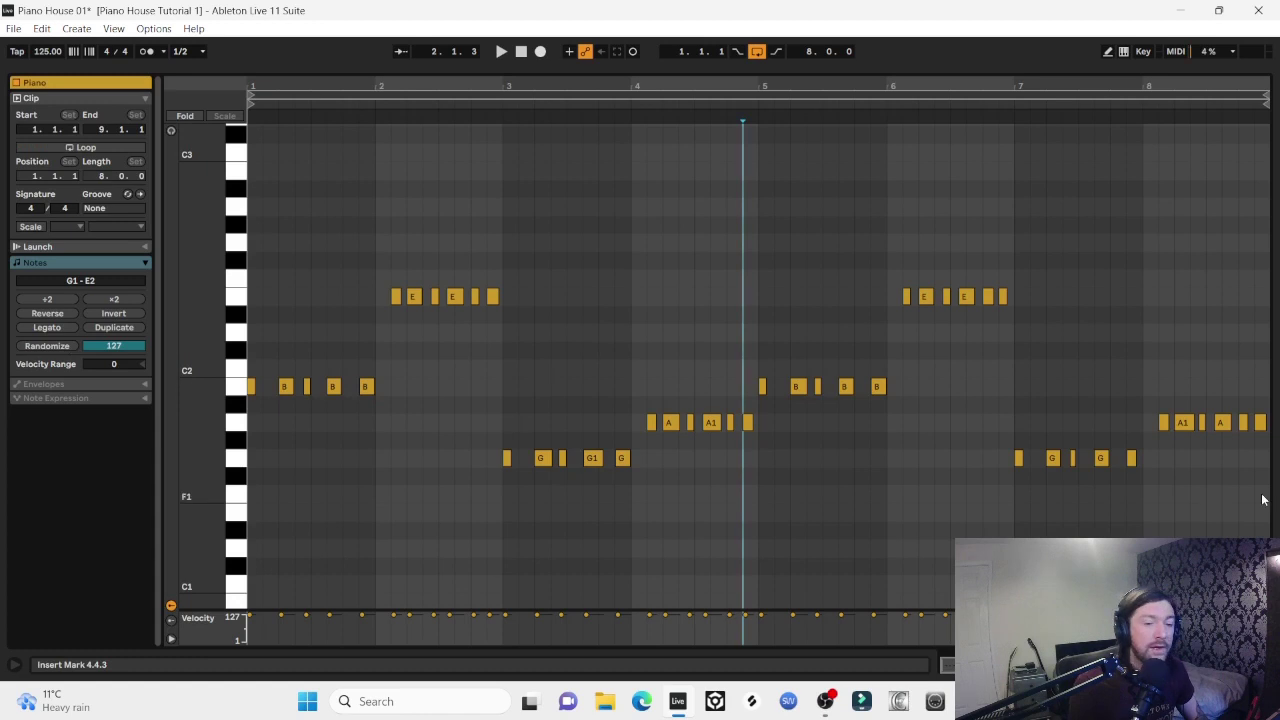
key(Tab)
double_click(569, 331)
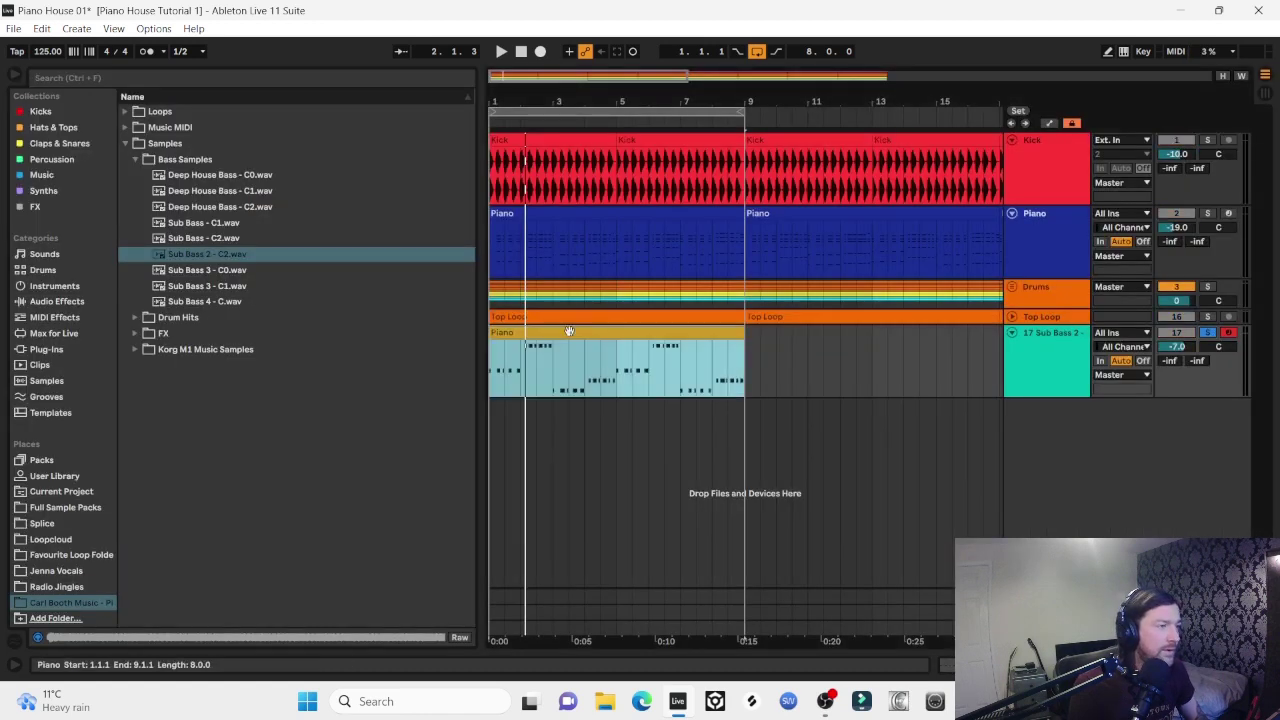
key(space)
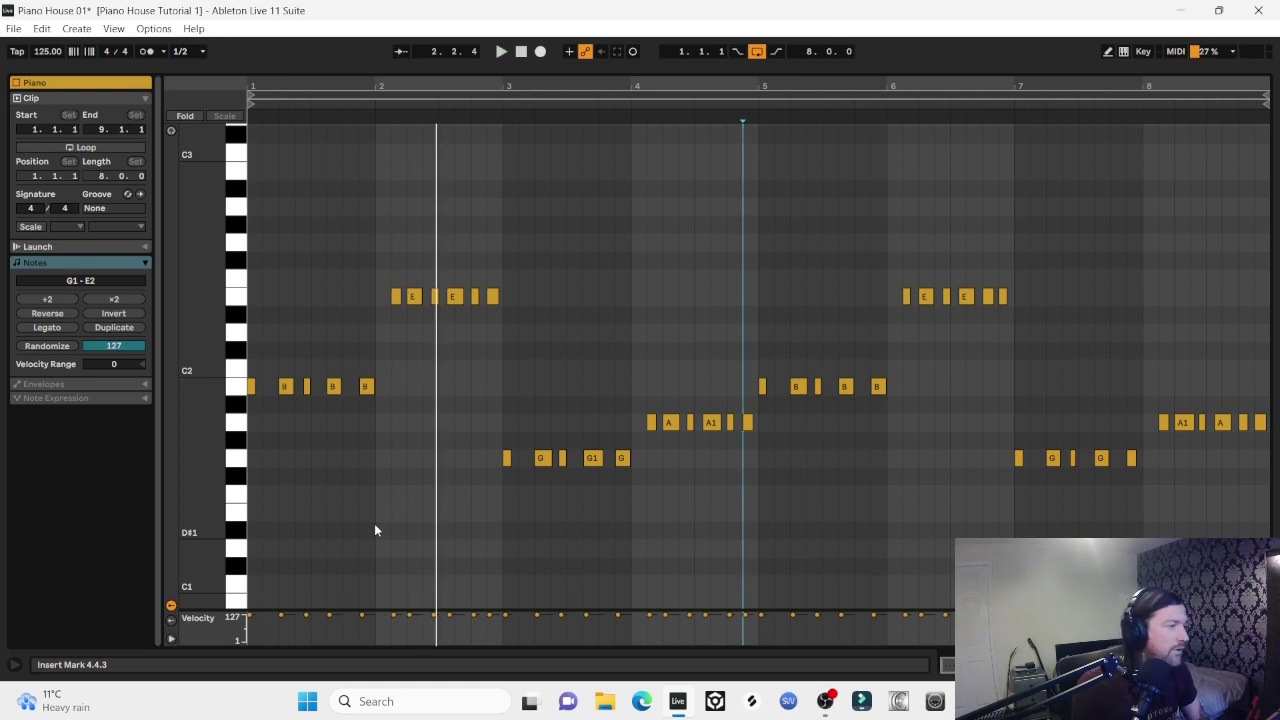
drag(251, 558, 1275, 184)
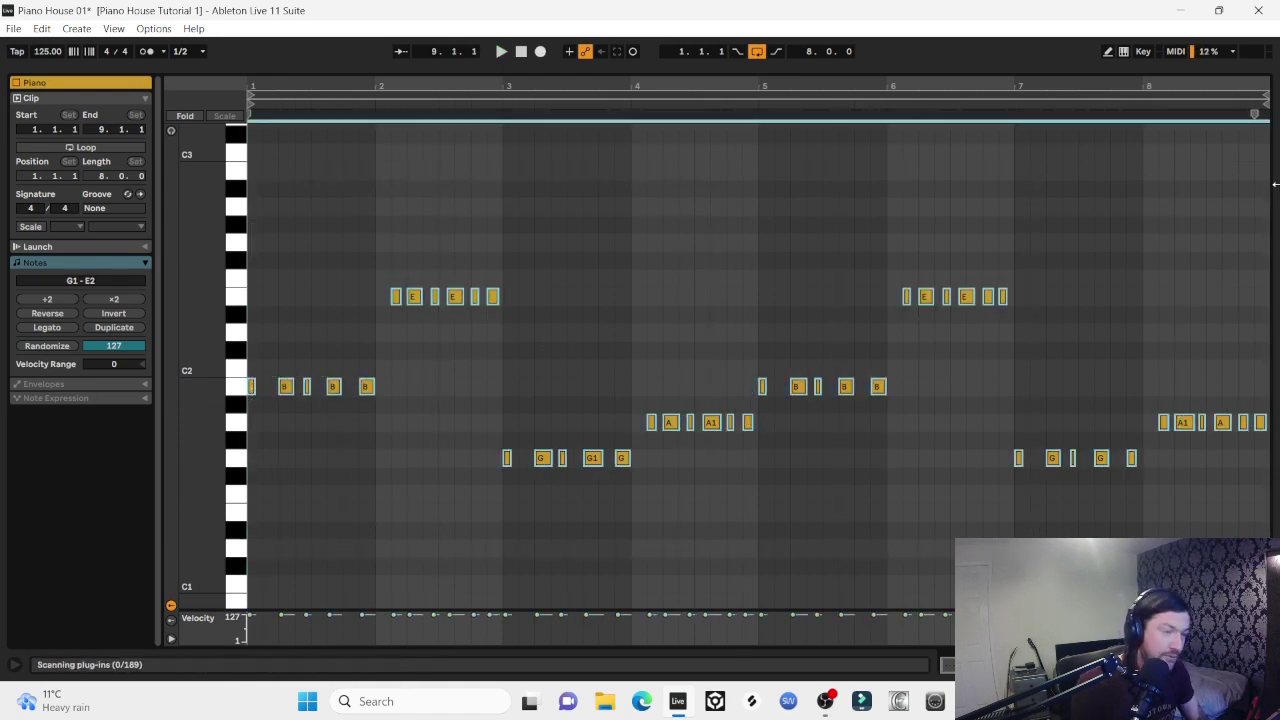
key(shift+Up)
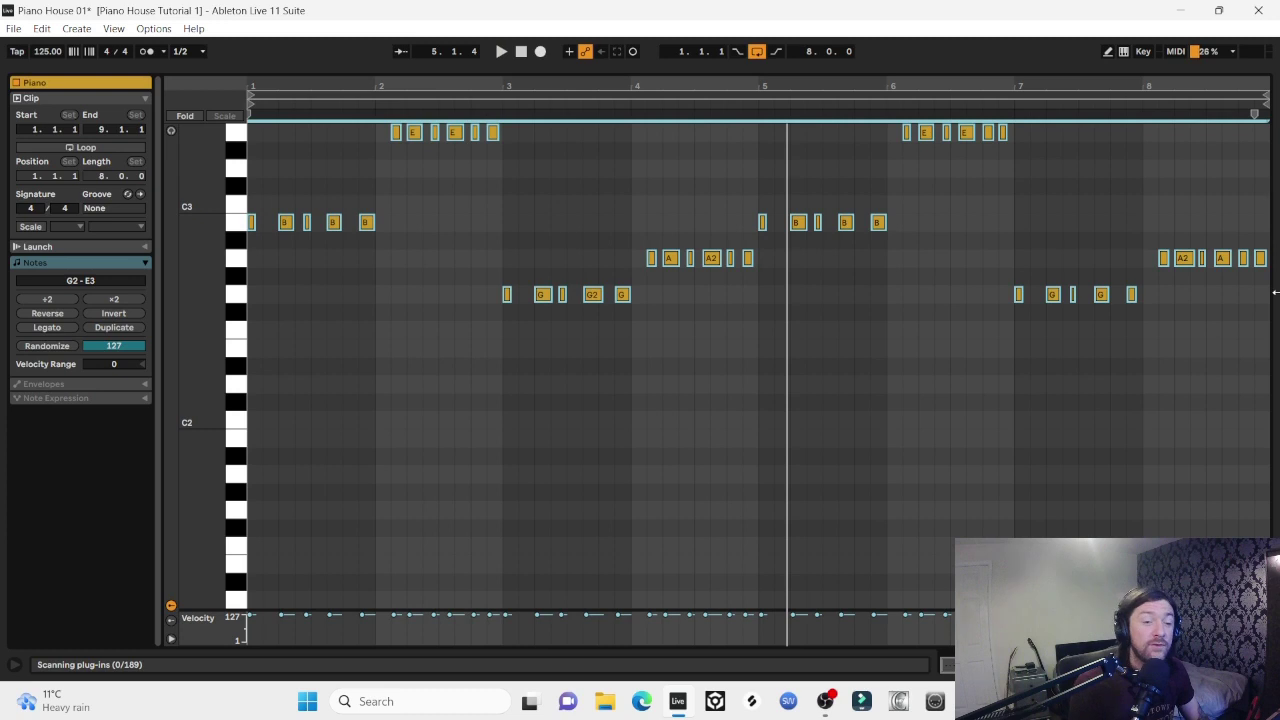
Lengthen the short B2 notes in bar 1 of the bass clip, including the first one
click(298, 278)
drag(298, 86, 298, 130)
click(251, 233)
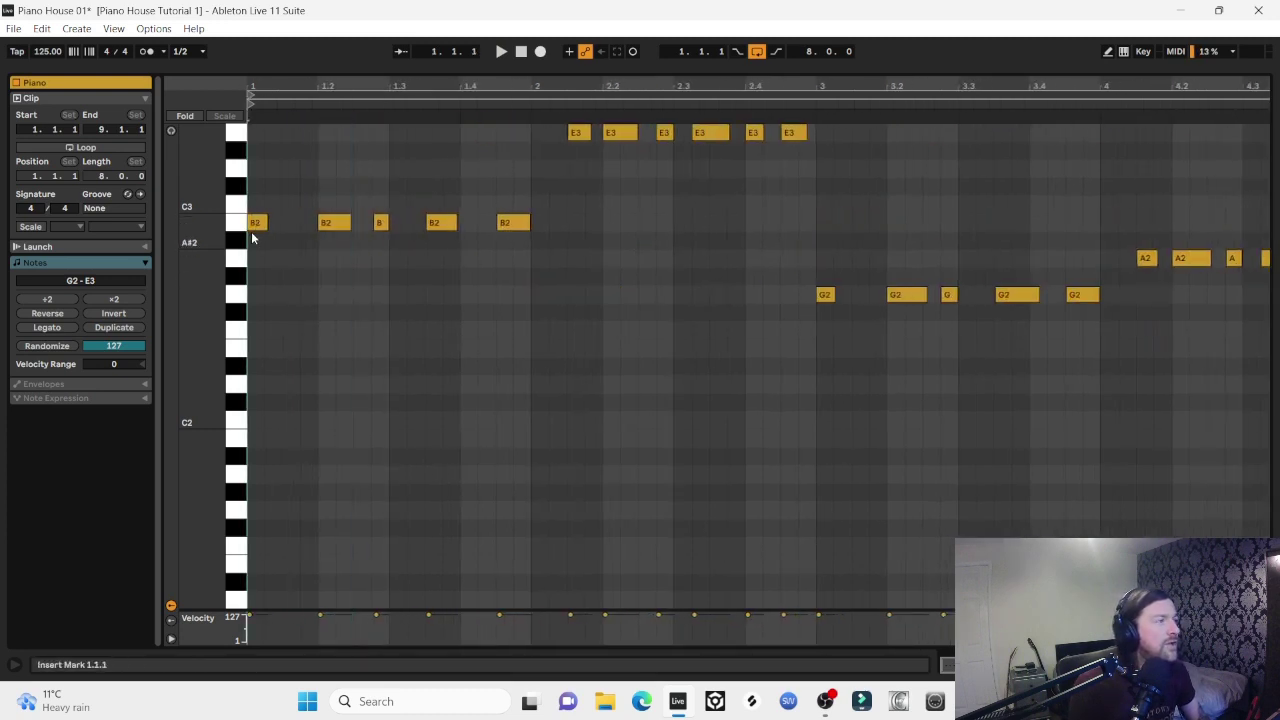
drag(268, 222, 298, 222)
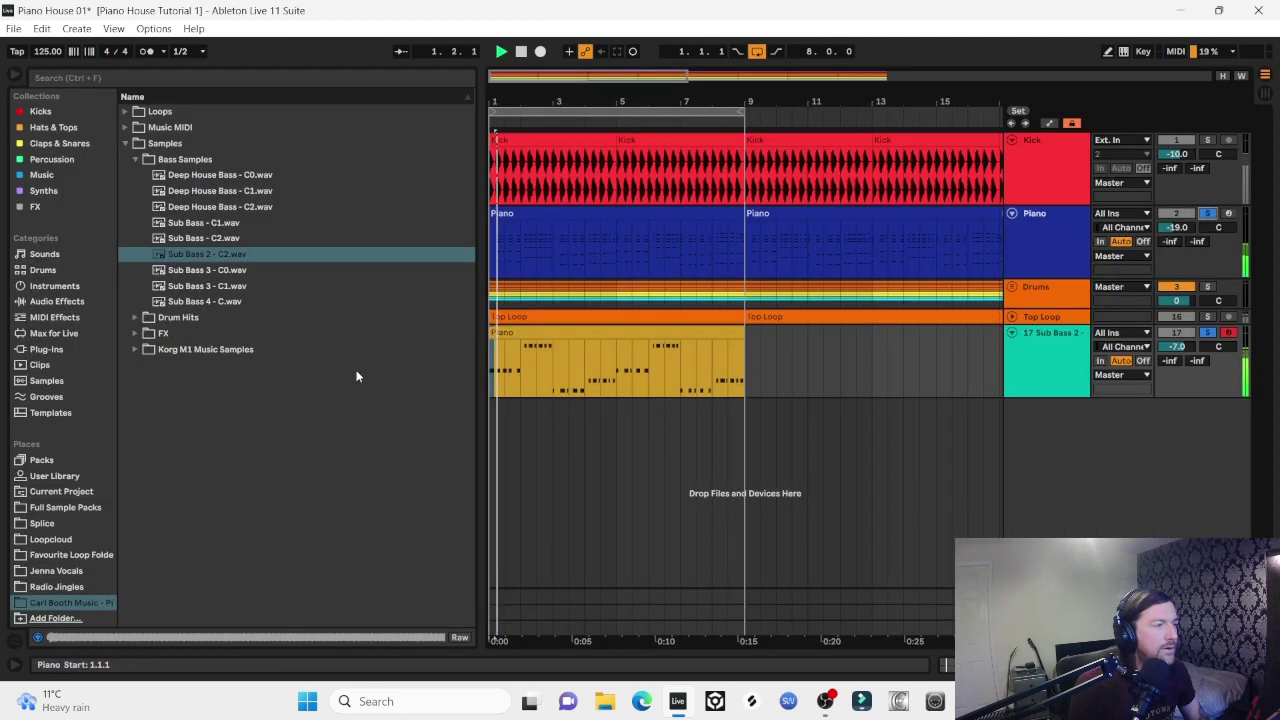
Try a slightly shorter first B2 note in bar 1 during playback and undo the change
double_click(516, 340)
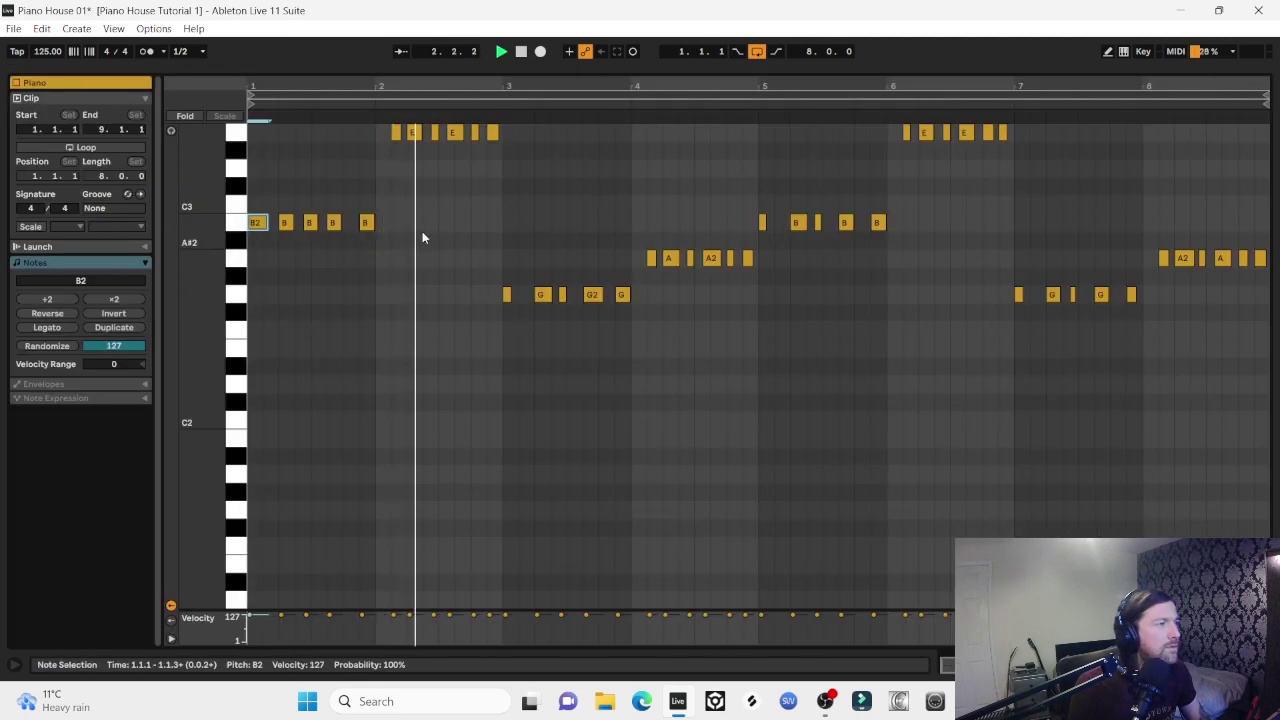
click(285, 222)
click(256, 222)
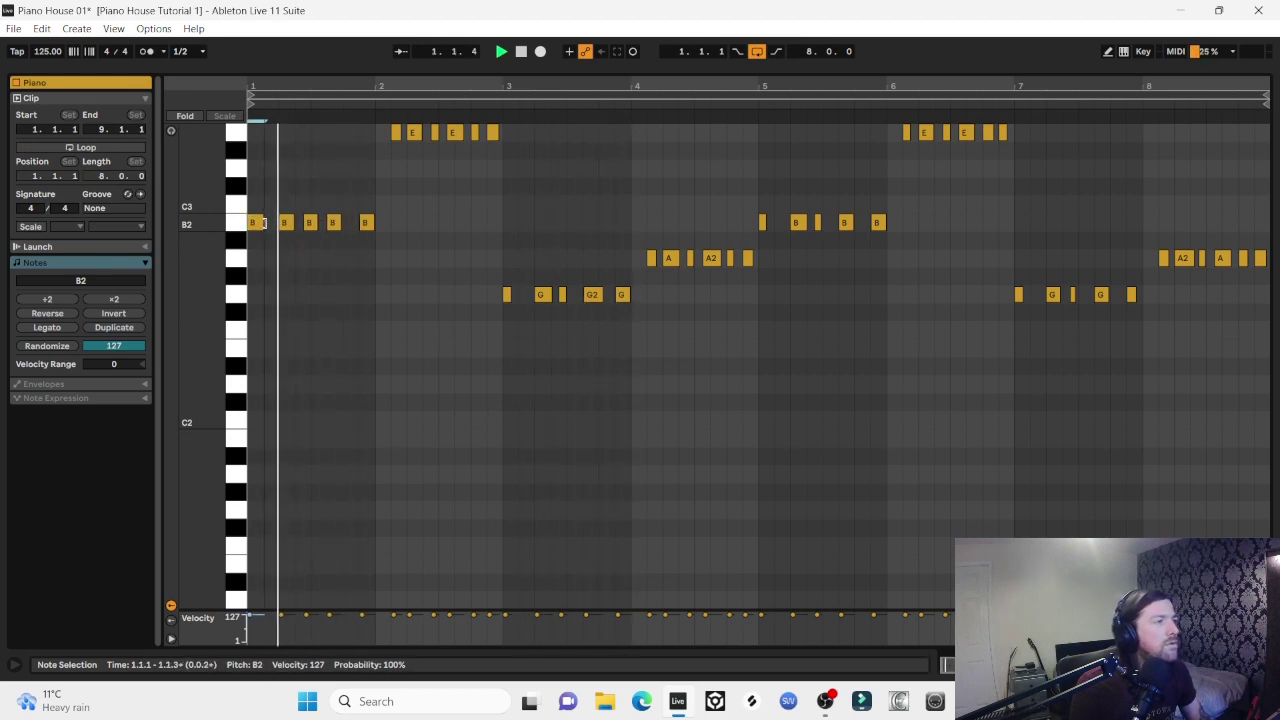
key(ctrl+z)
Duplicate the adjusted bass notes of bars 1 to 4 into bars 5 to 8
drag(251, 537, 758, 196)
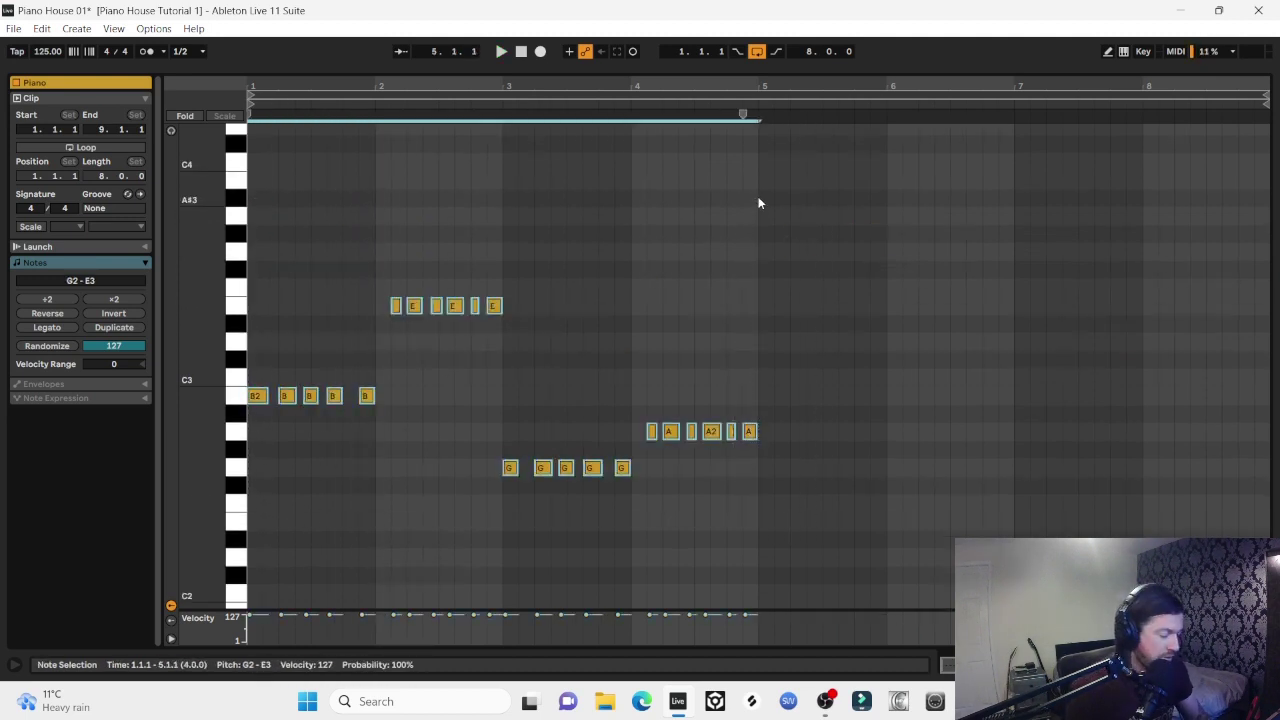
key(ctrl+d)
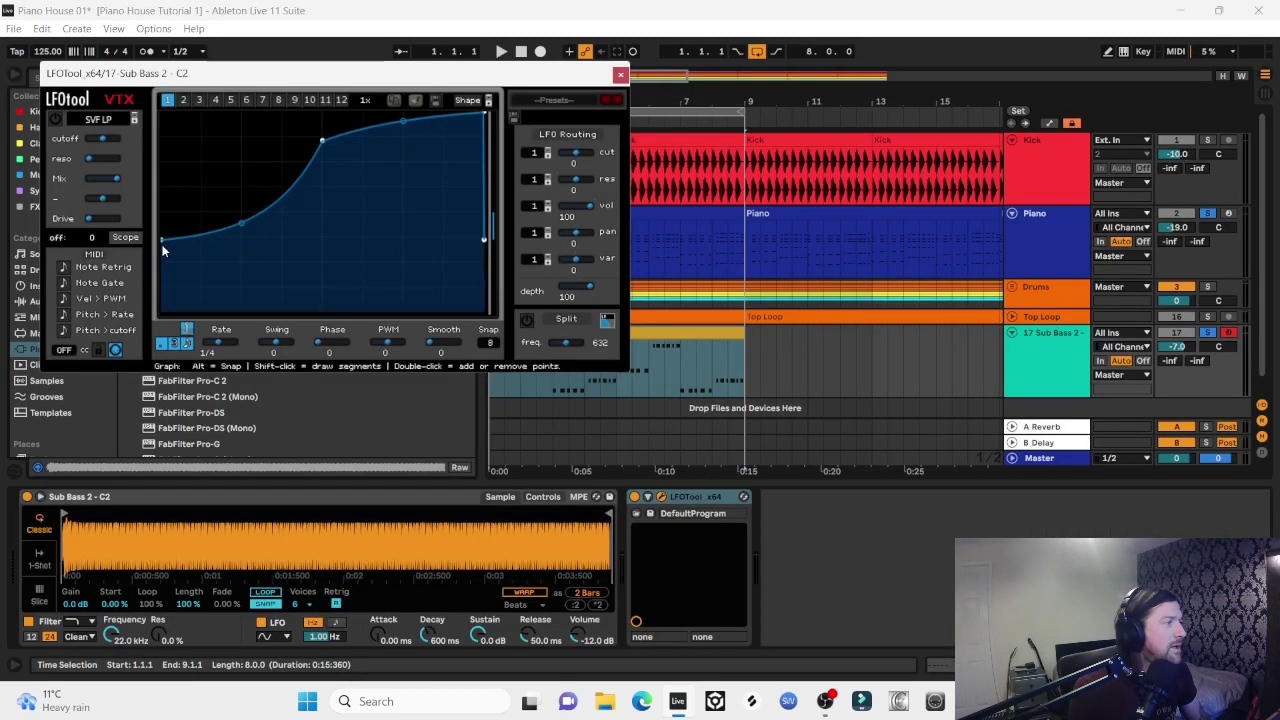
Reshape the sub bass track's LFOTool volume curve by lowering its start point and raising its middle point to the maximum level
drag(162, 241, 163, 263)
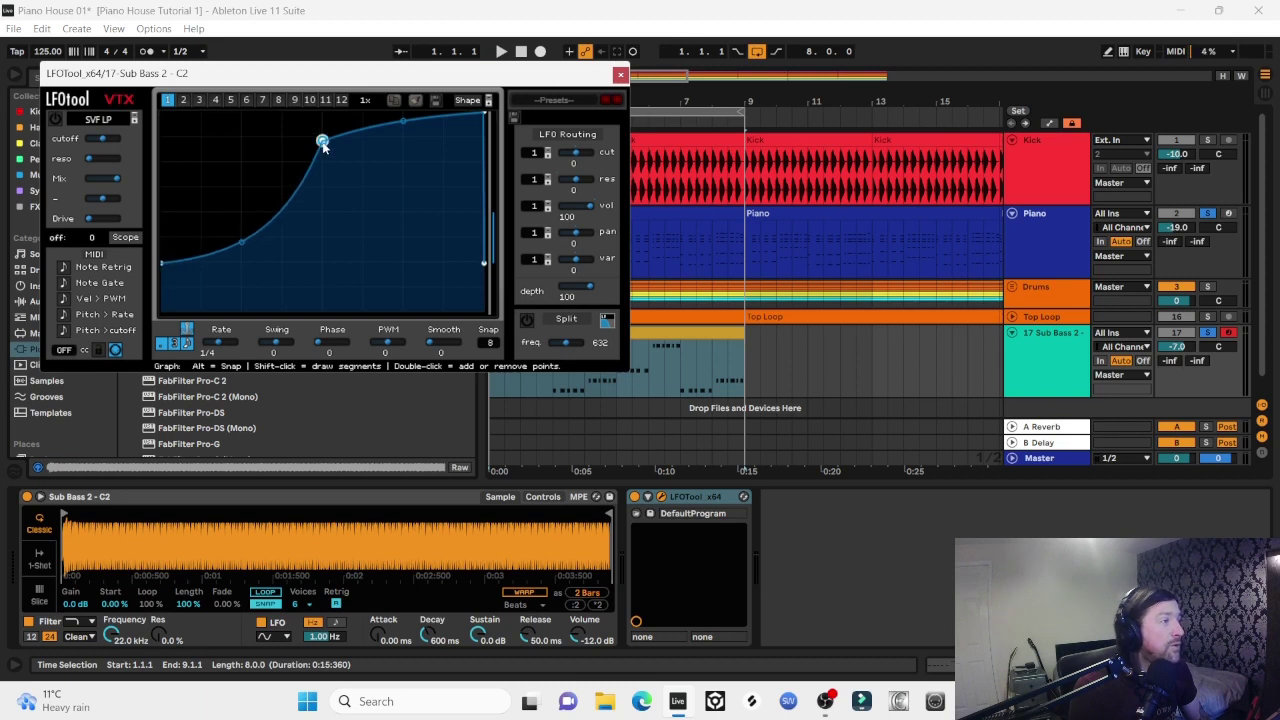
drag(323, 145, 323, 110)
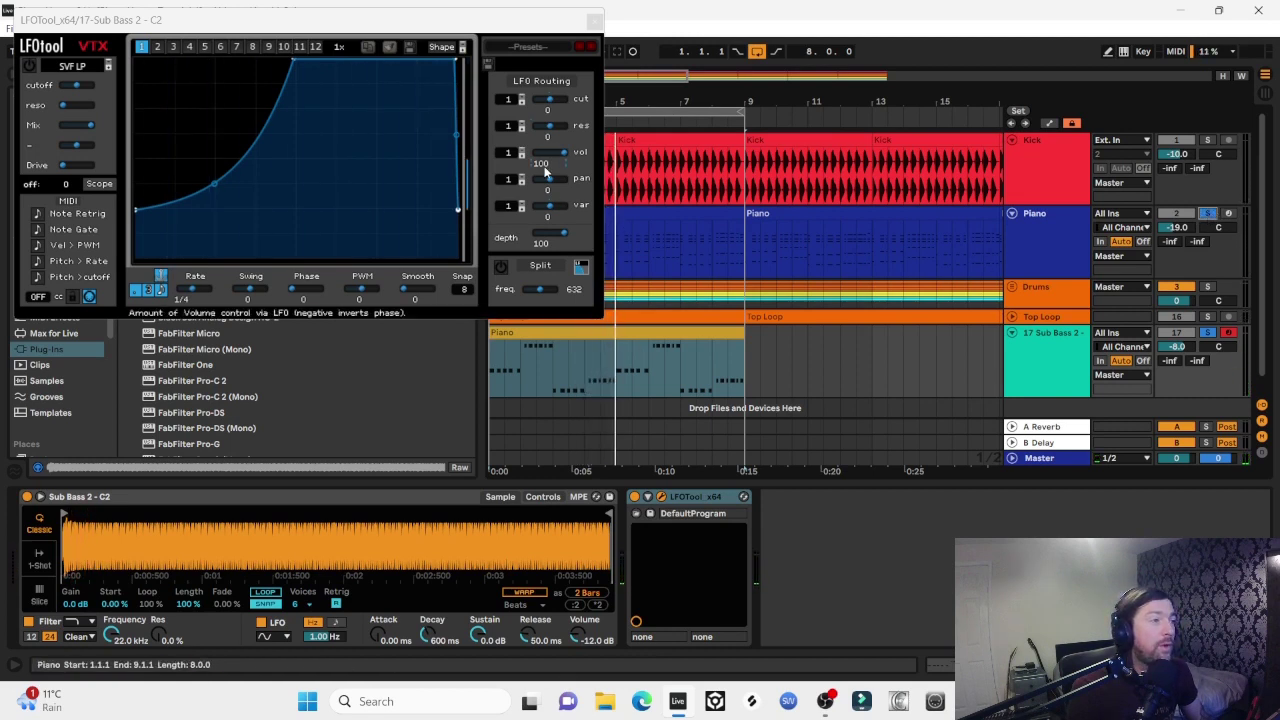
click(510, 335)
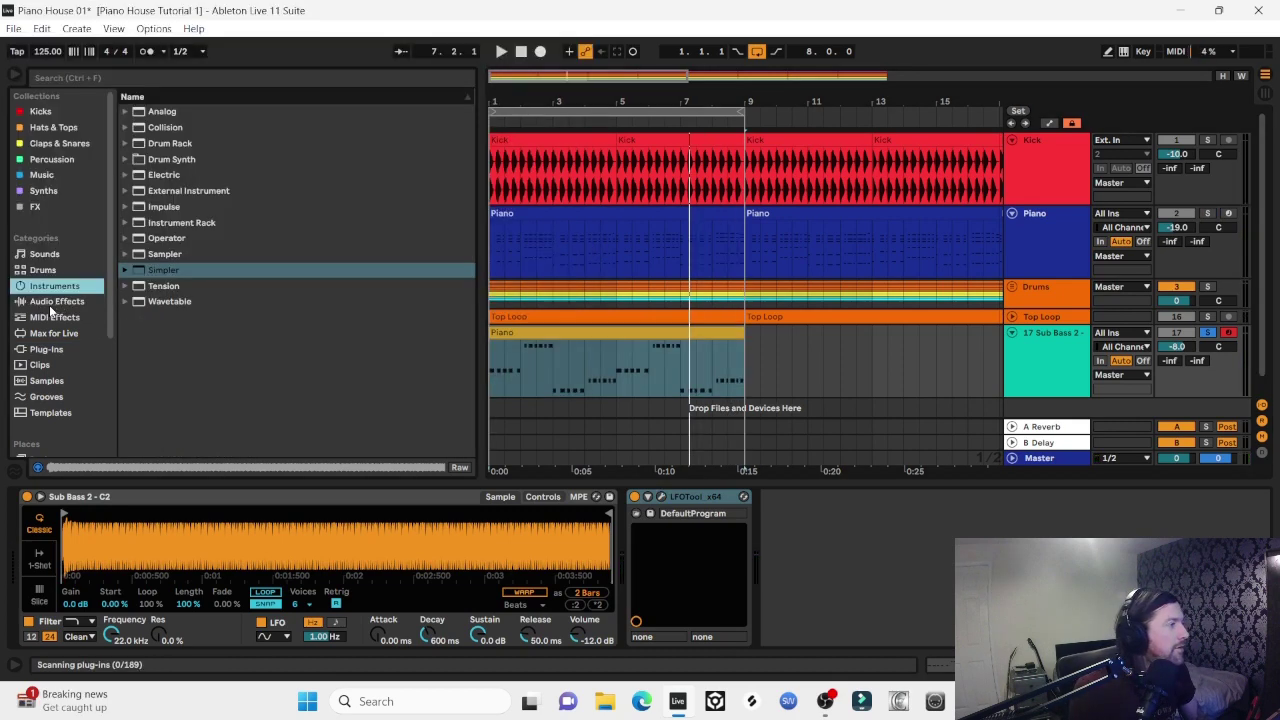
Add EQ Eight before LFOTool on the sub bass track and enable band 8 as a high cut between 100 Hz and 1 kHz
click(50, 306)
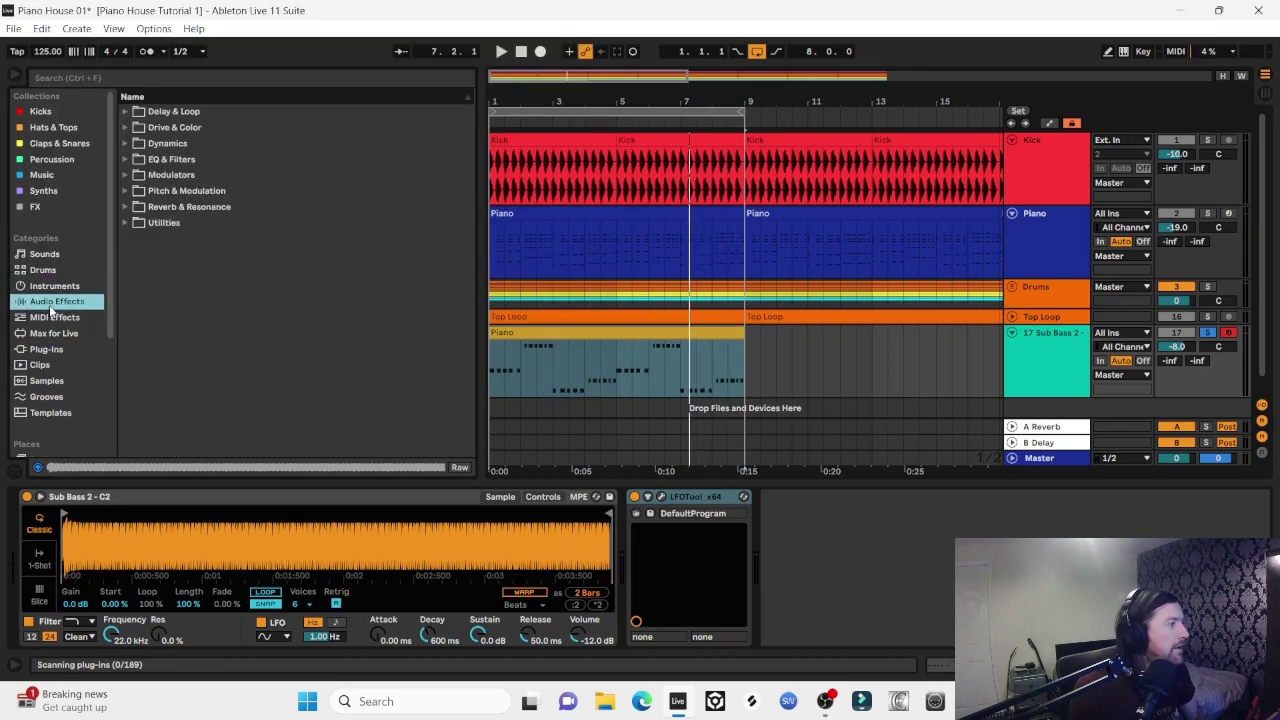
click(125, 159)
double_click(175, 206)
key(space)
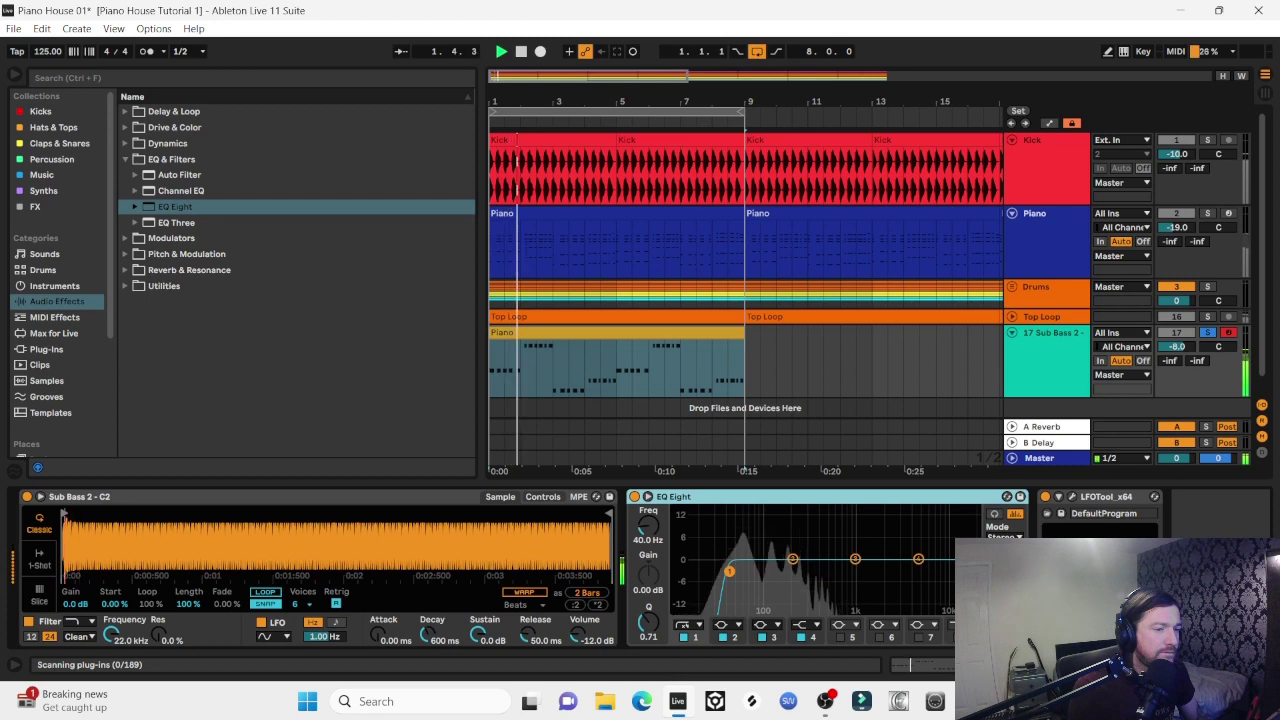
click(959, 637)
drag(970, 571, 818, 571)
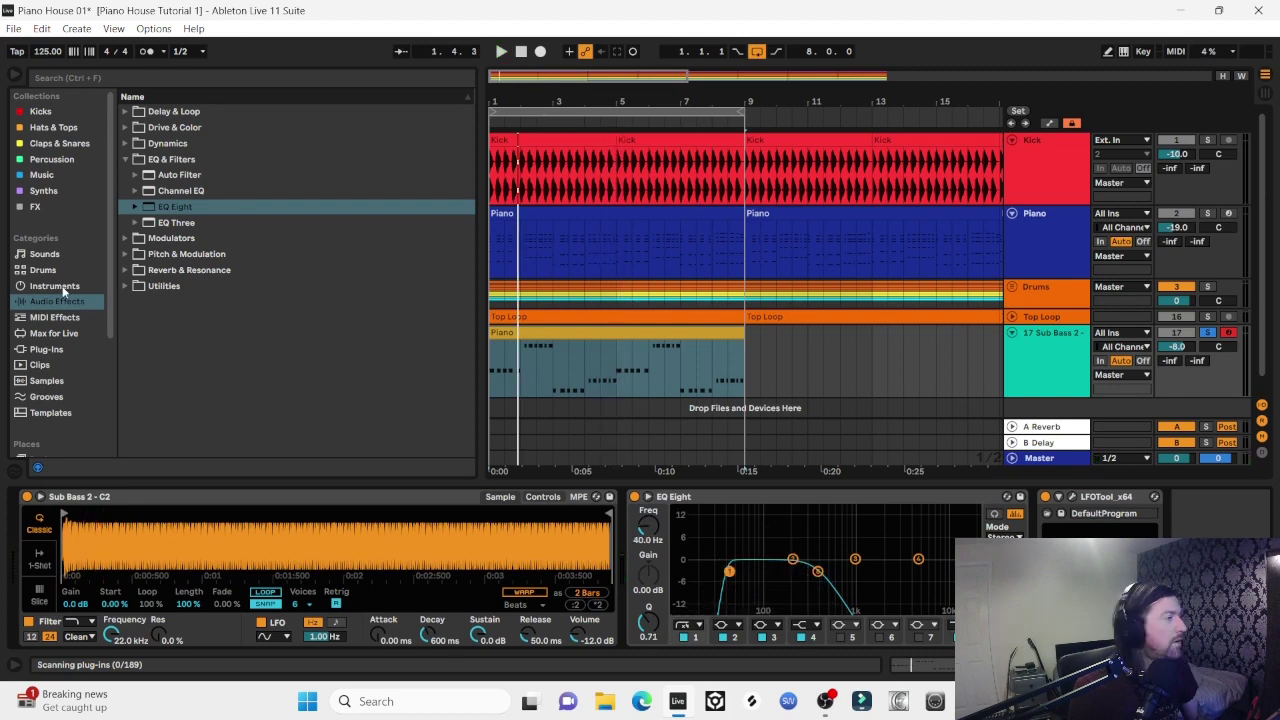
Insert the Glue Compressor preset Bass - Punch before EQ Eight on the sub bass track and set its Makeup to 4.76 dB
click(62, 287)
click(58, 314)
click(60, 306)
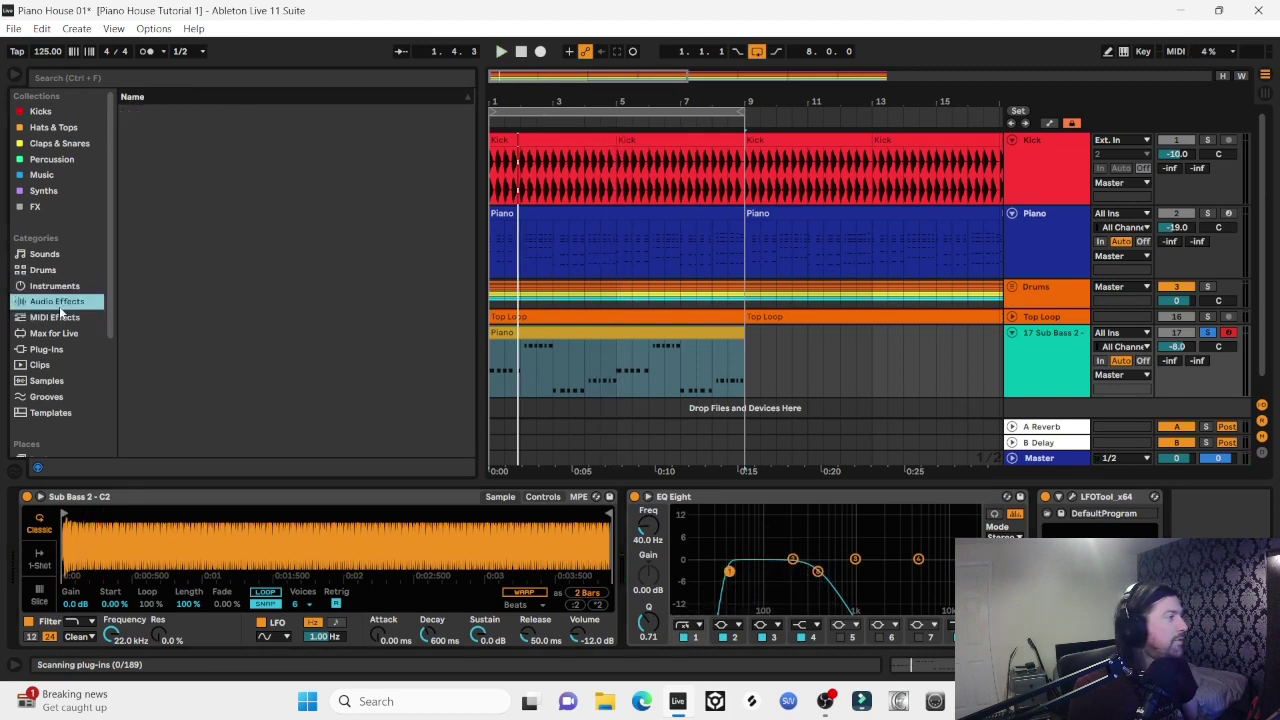
click(126, 143)
click(134, 193)
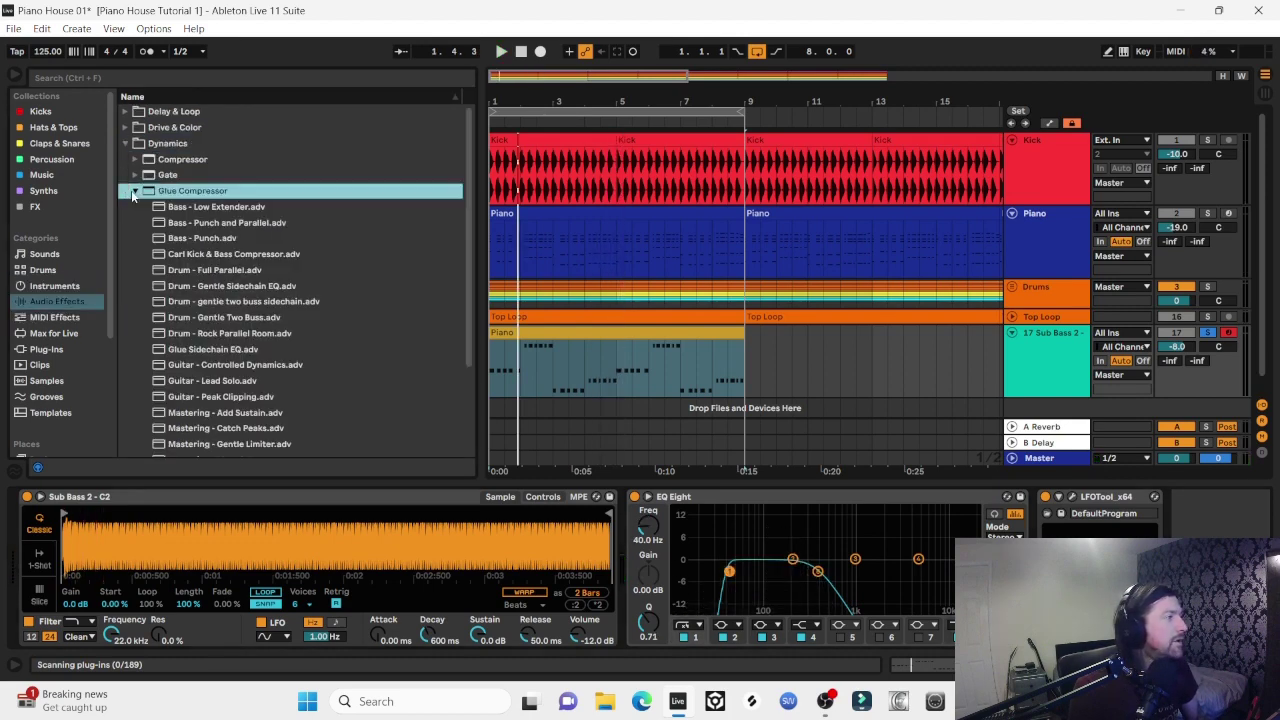
drag(202, 238, 620, 519)
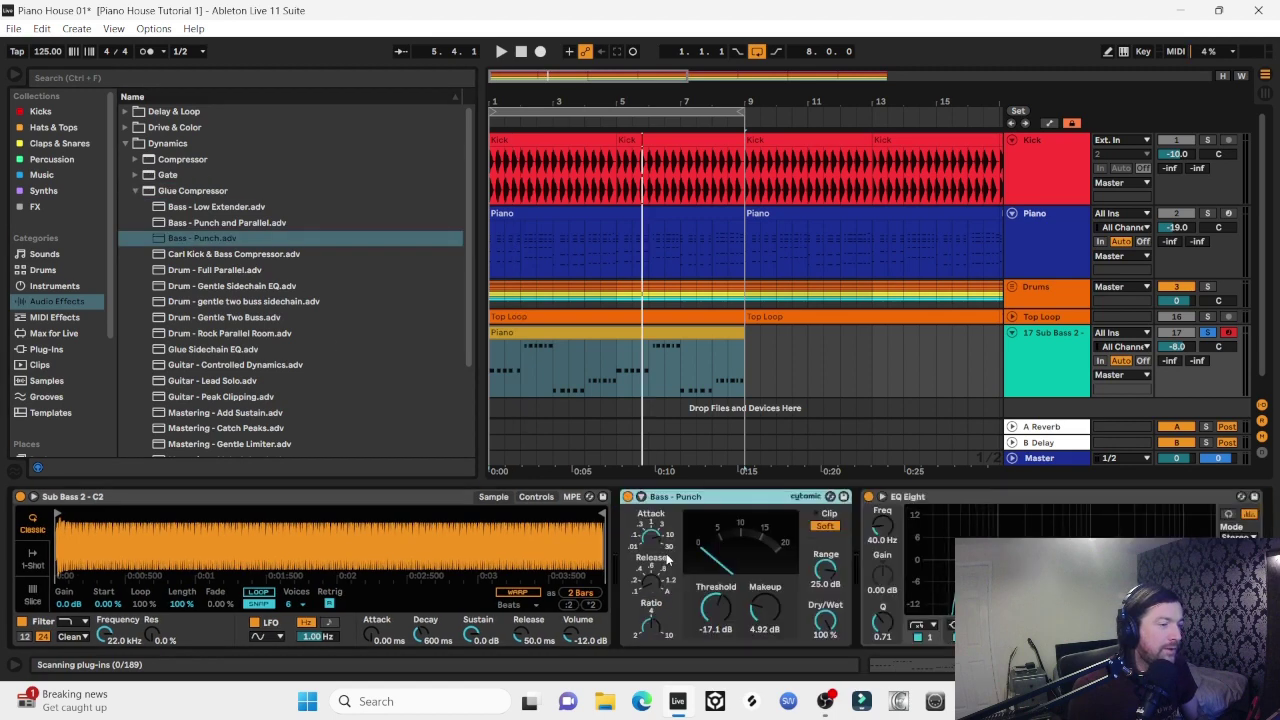
click(772, 628)
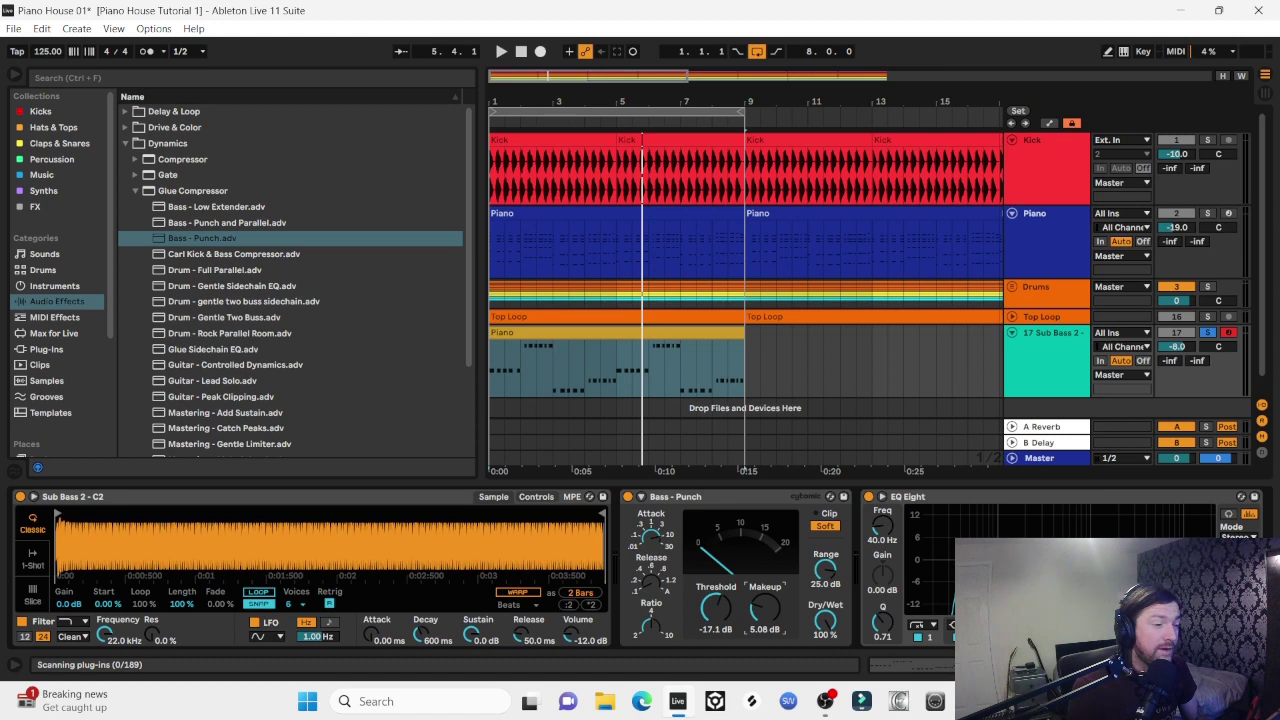
key(space)
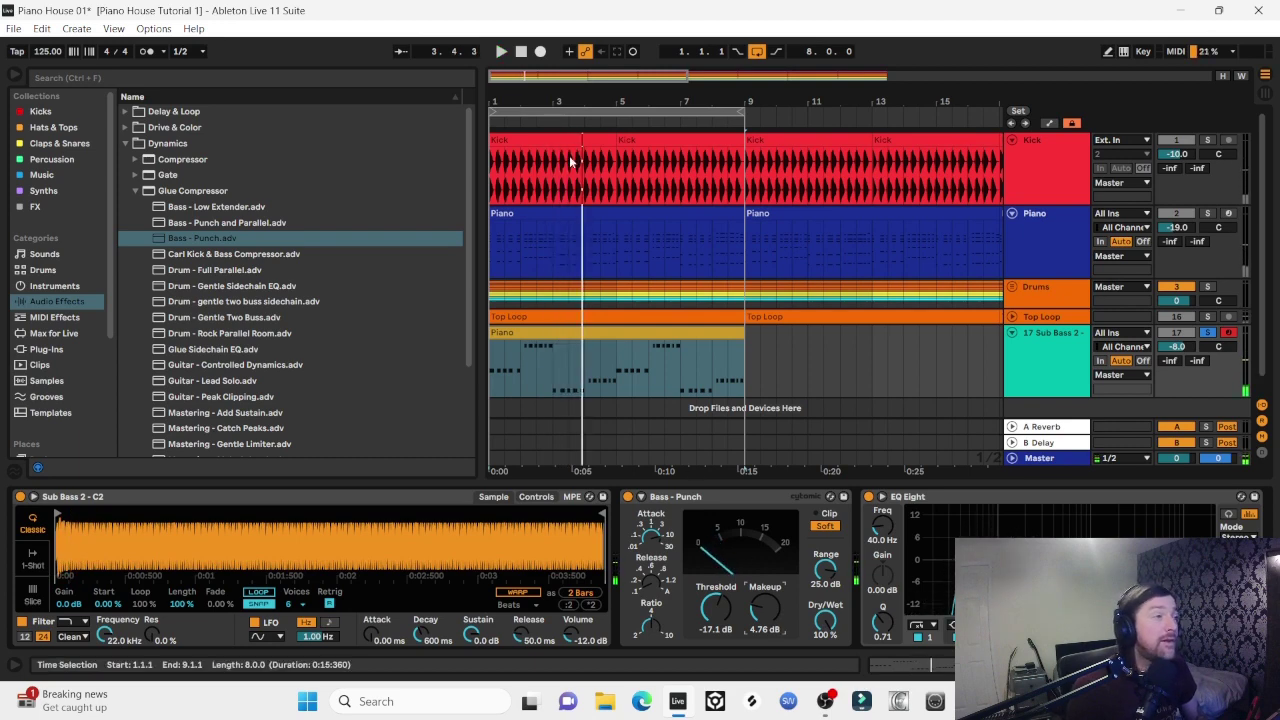
Extend the sub bass part to 32 bars and place its track, renamed Bass, directly below the Kick track
drag(560, 98, 560, 40)
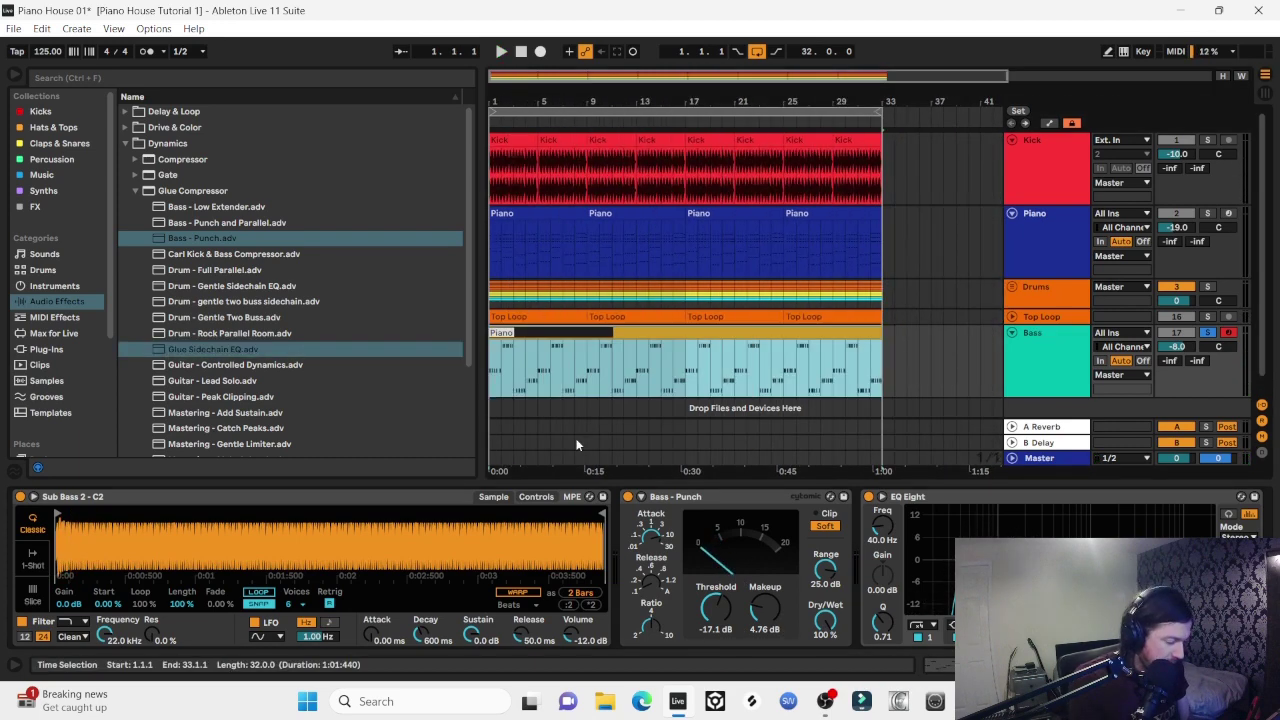
drag(1062, 340, 1061, 222)
drag(934, 207, 1013, 221)
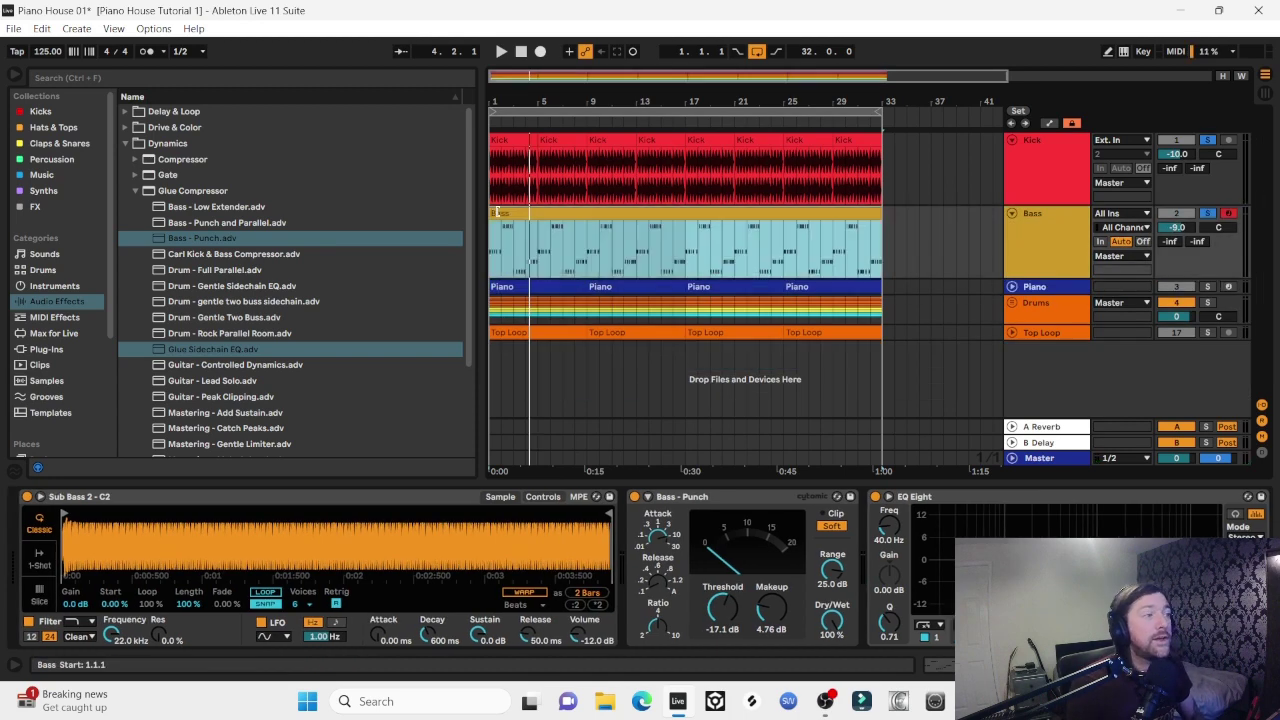
Lower the Bass track's volume to -12 dB while playing it soloed with the Kick
key(space)
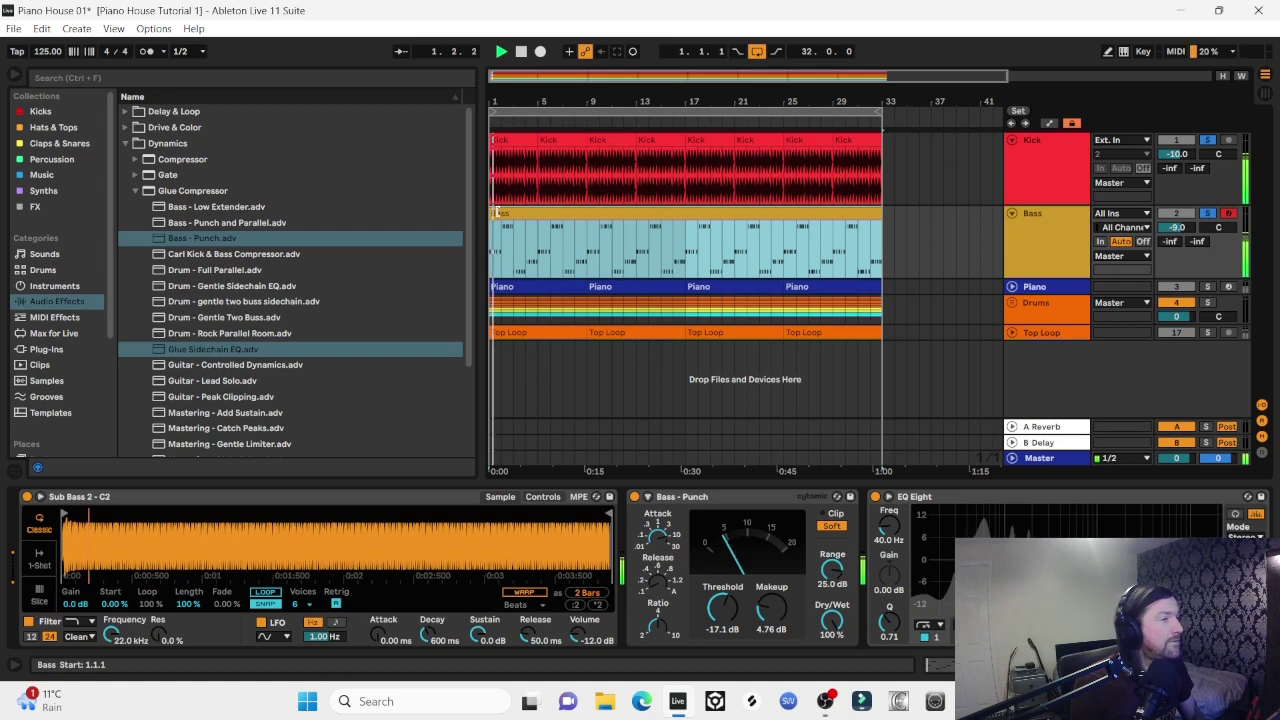
click(1172, 229)
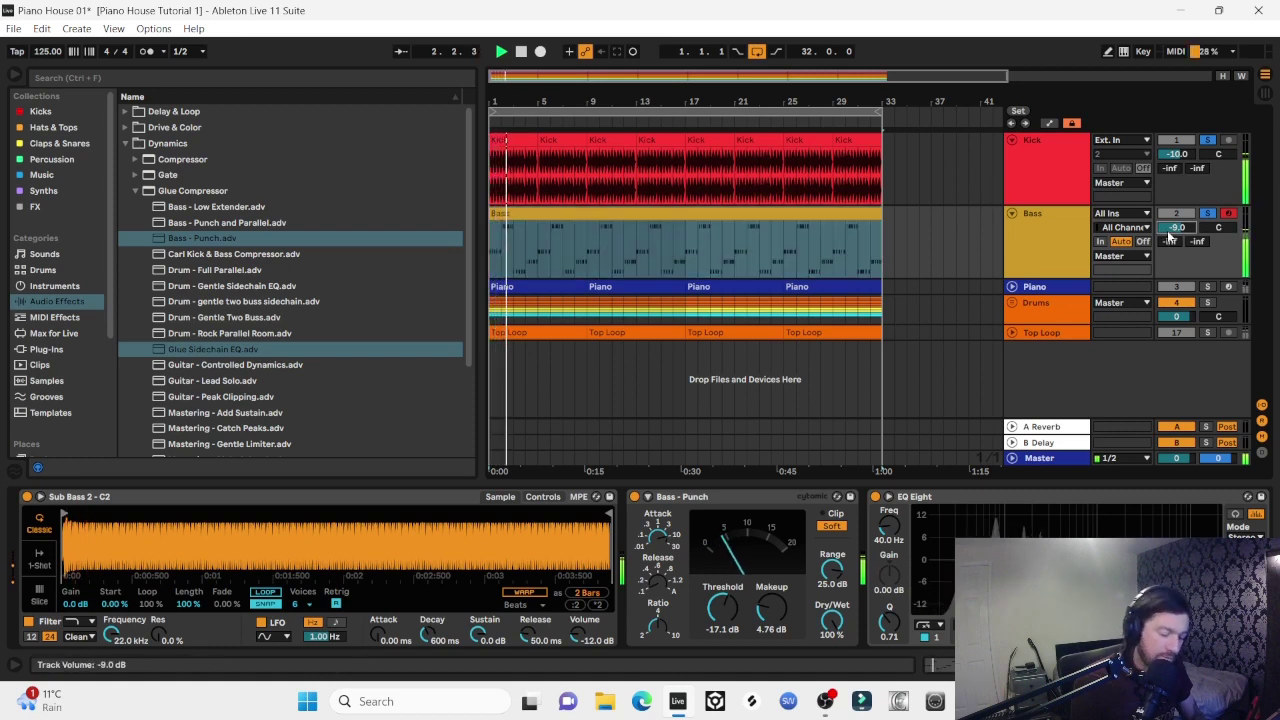
key(Down)
key(Down)
key(Down)
key(Down)
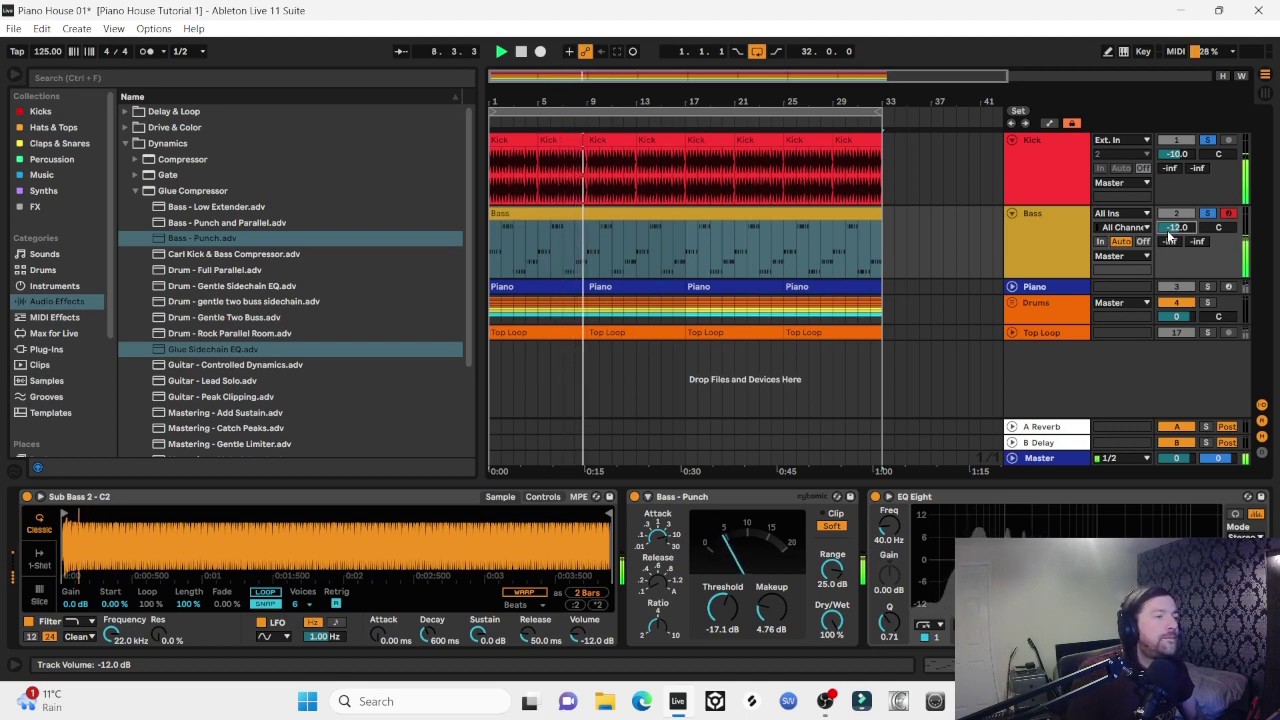
Lower the Piano track's volume to -20 dB while playing it with kick and bass, and play the full mix from the start
click(500, 287)
key(space)
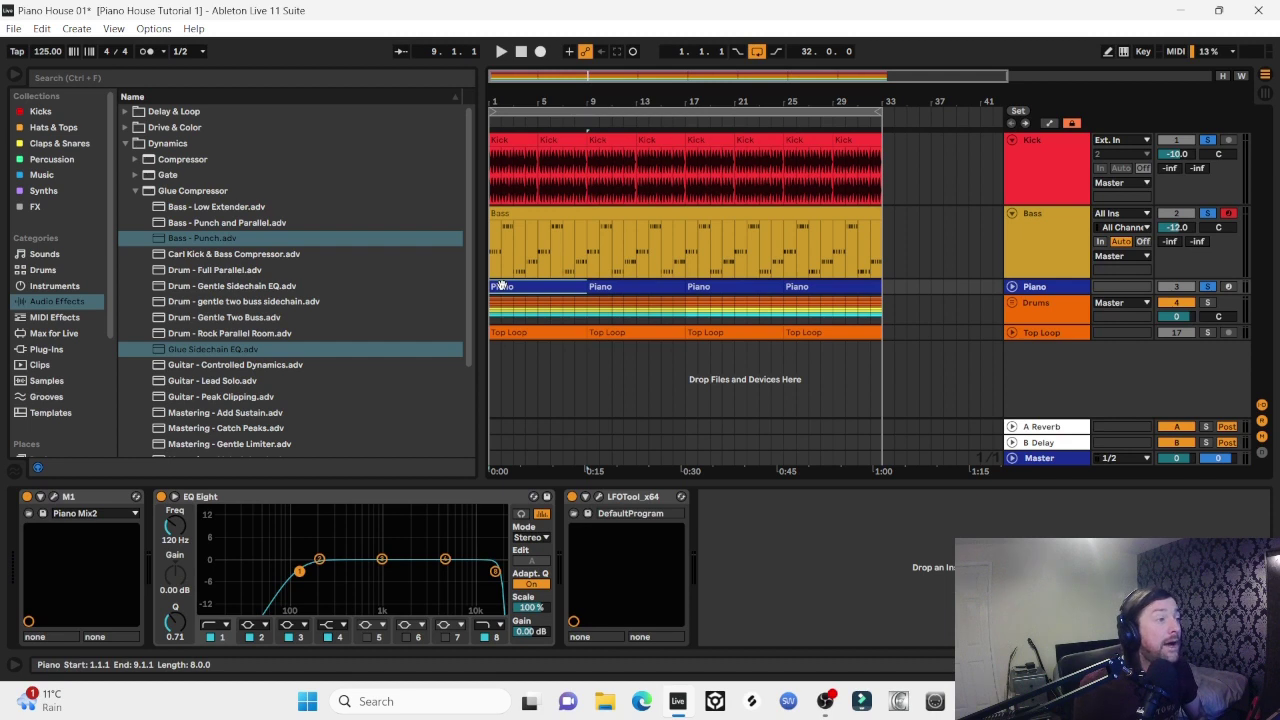
key(space)
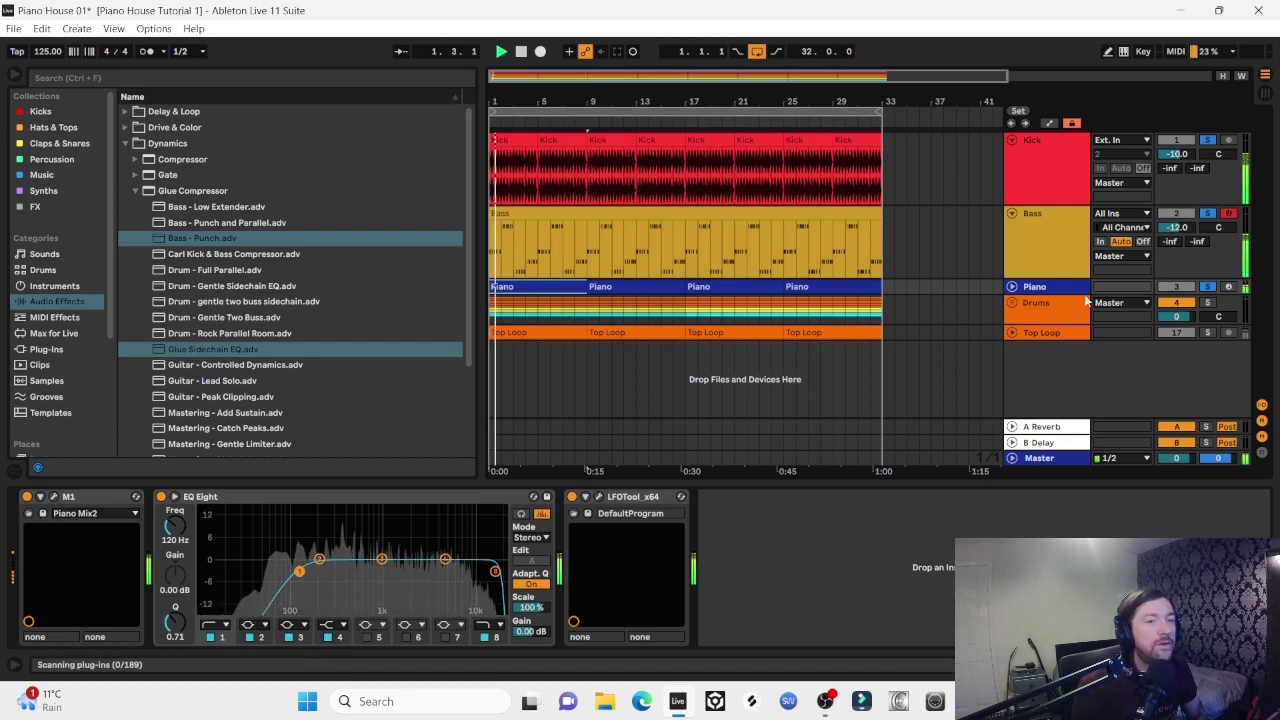
click(1012, 287)
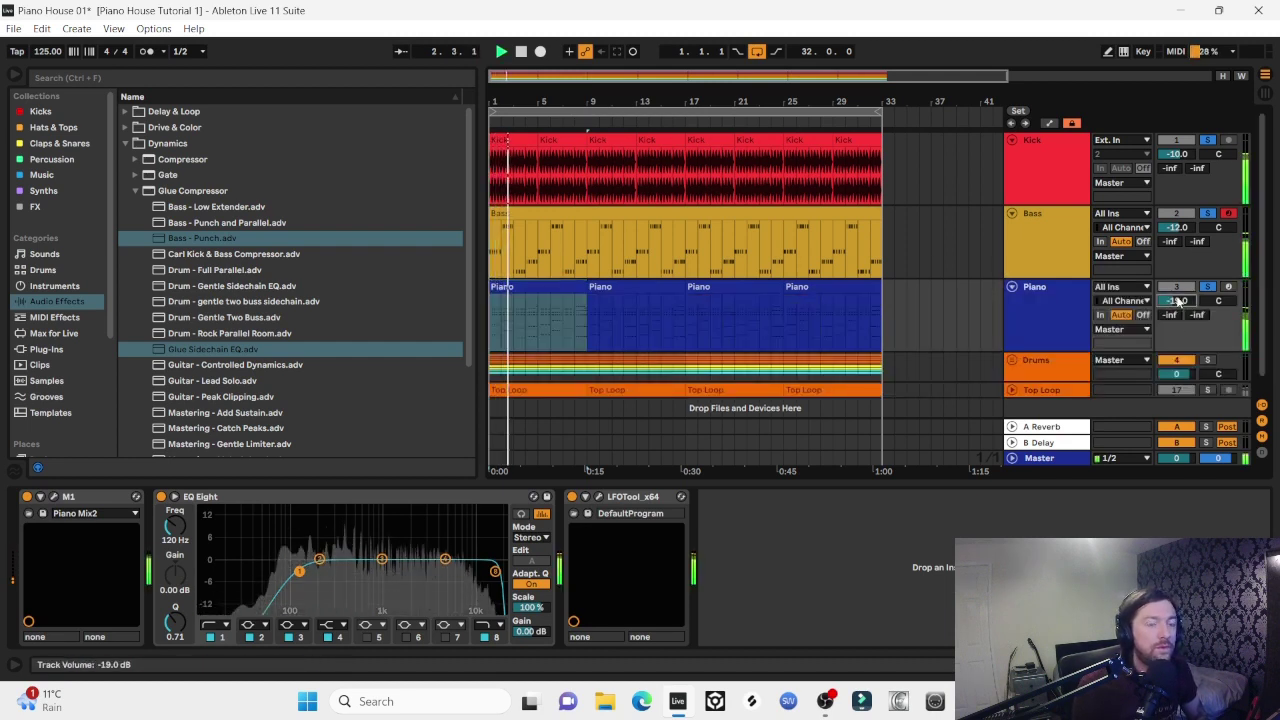
scroll(1178, 302, up, 1)
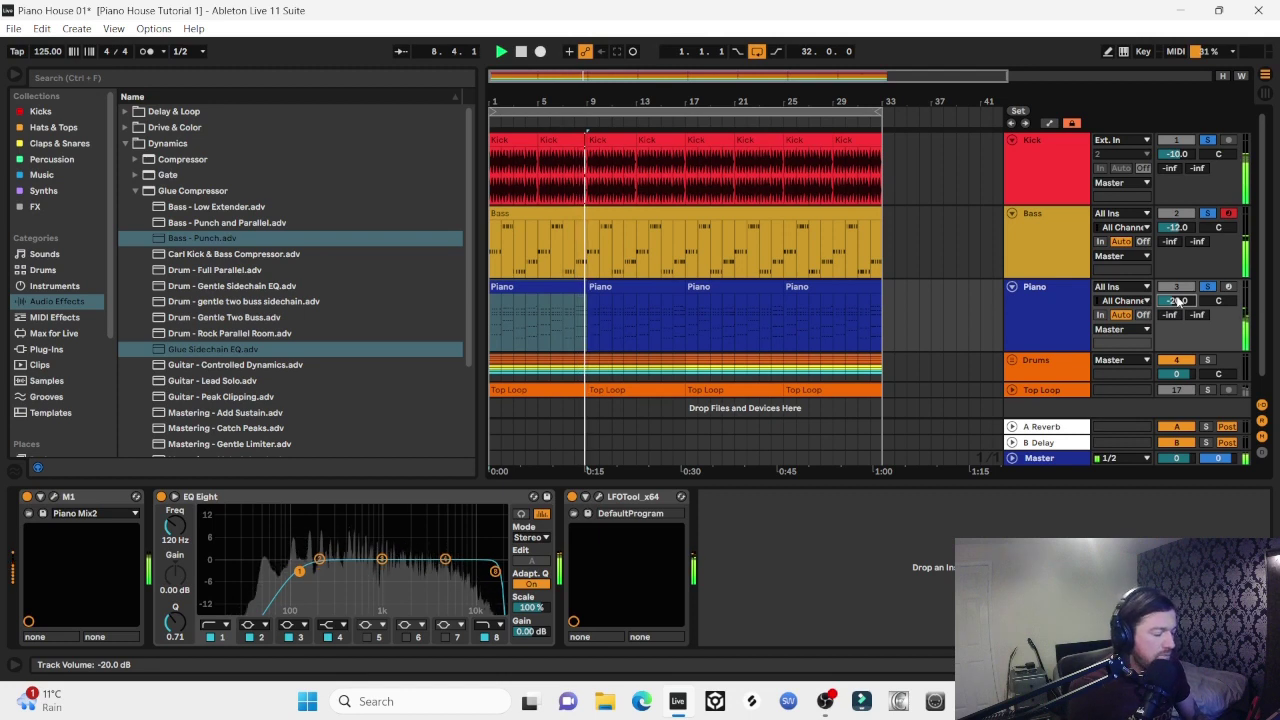
key(space)
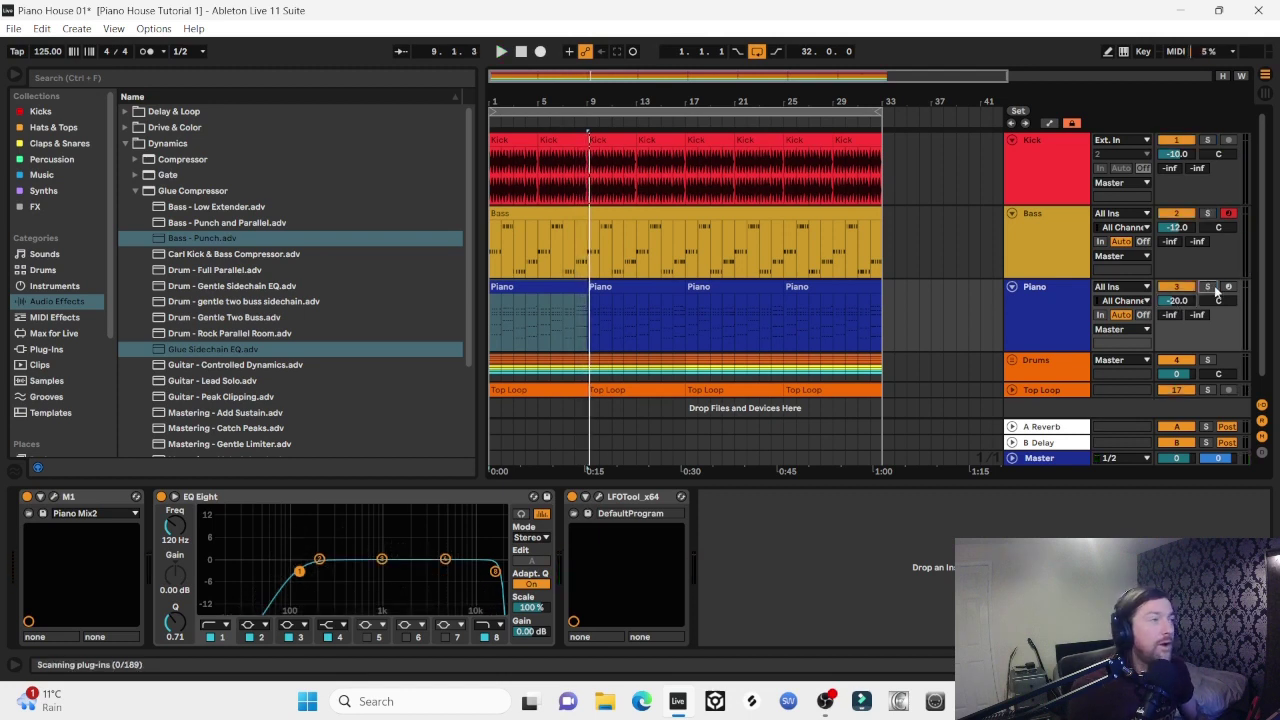
click(520, 53)
key(space)
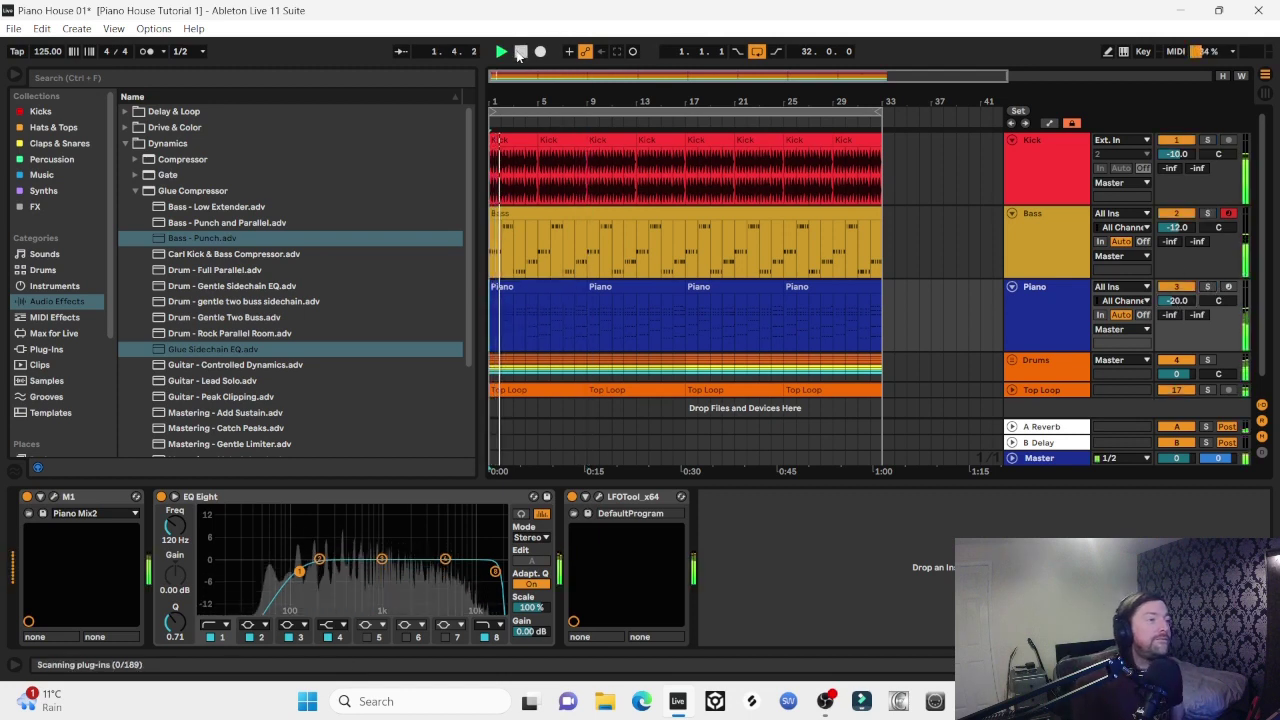
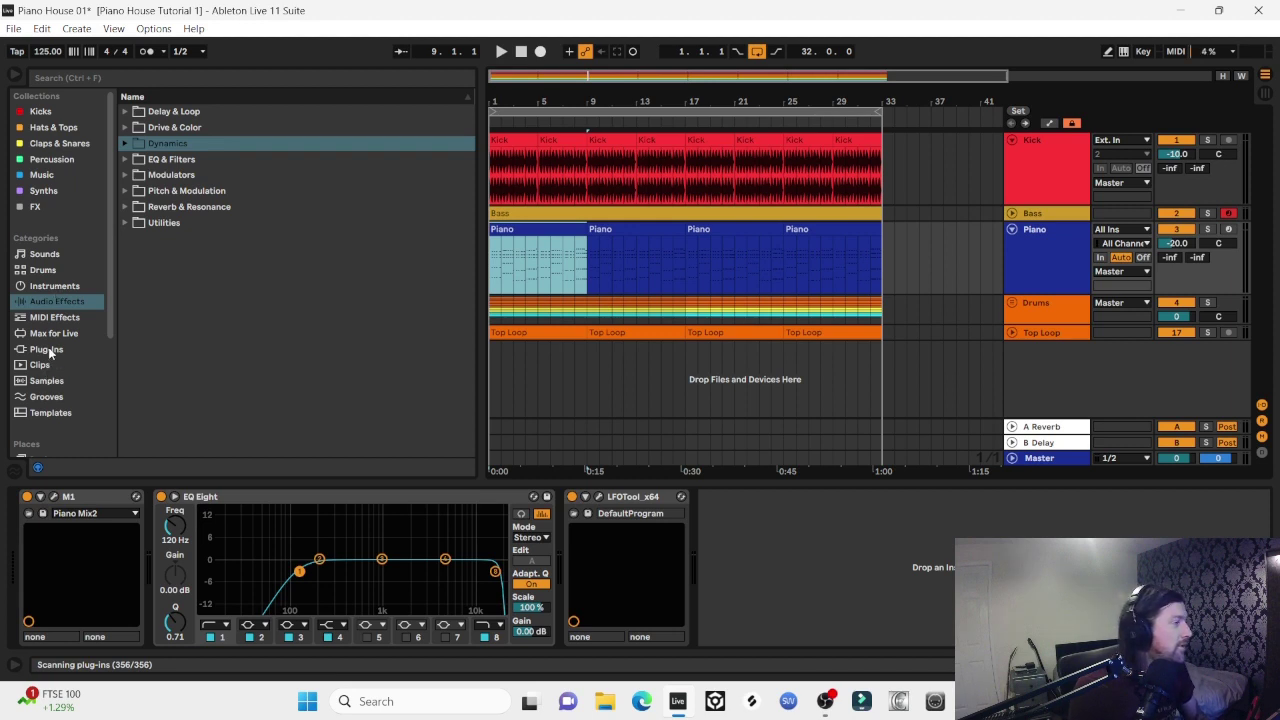
Add the XLN Audio Addictive Keys plug-in on a new MIDI track below Top Loop and close its plug-in window
click(135, 160)
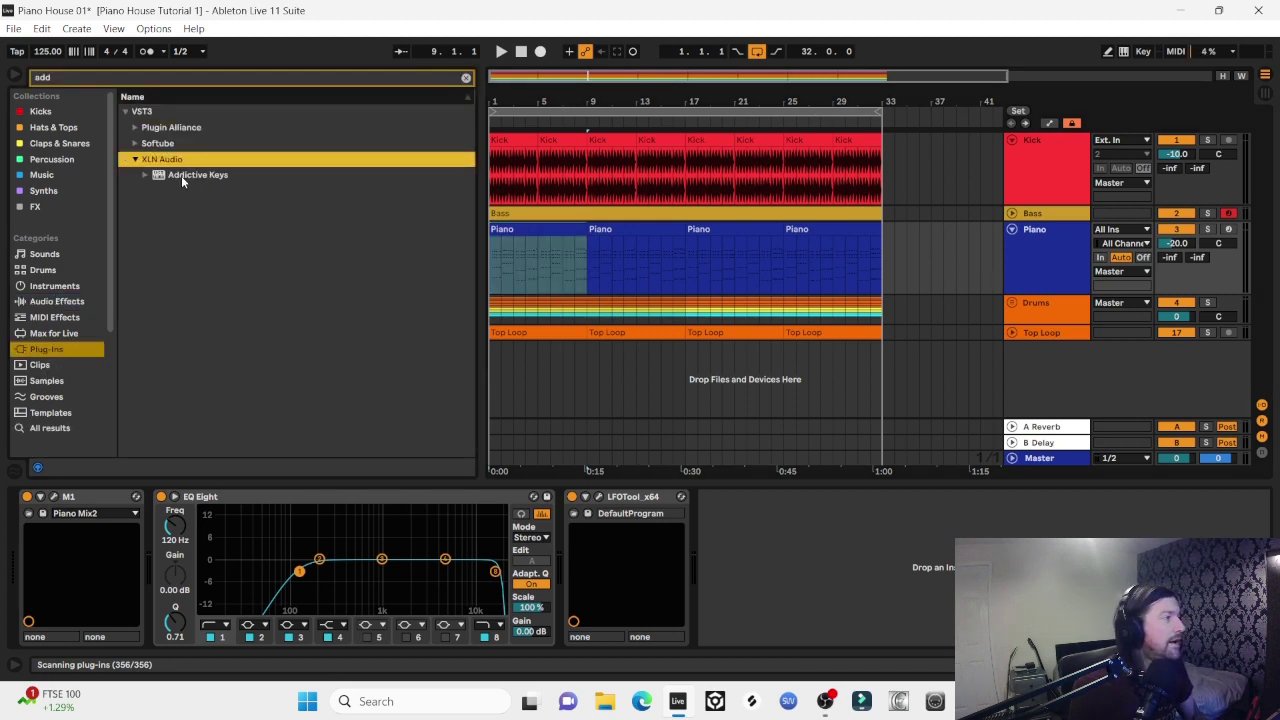
drag(181, 175, 540, 369)
click(952, 76)
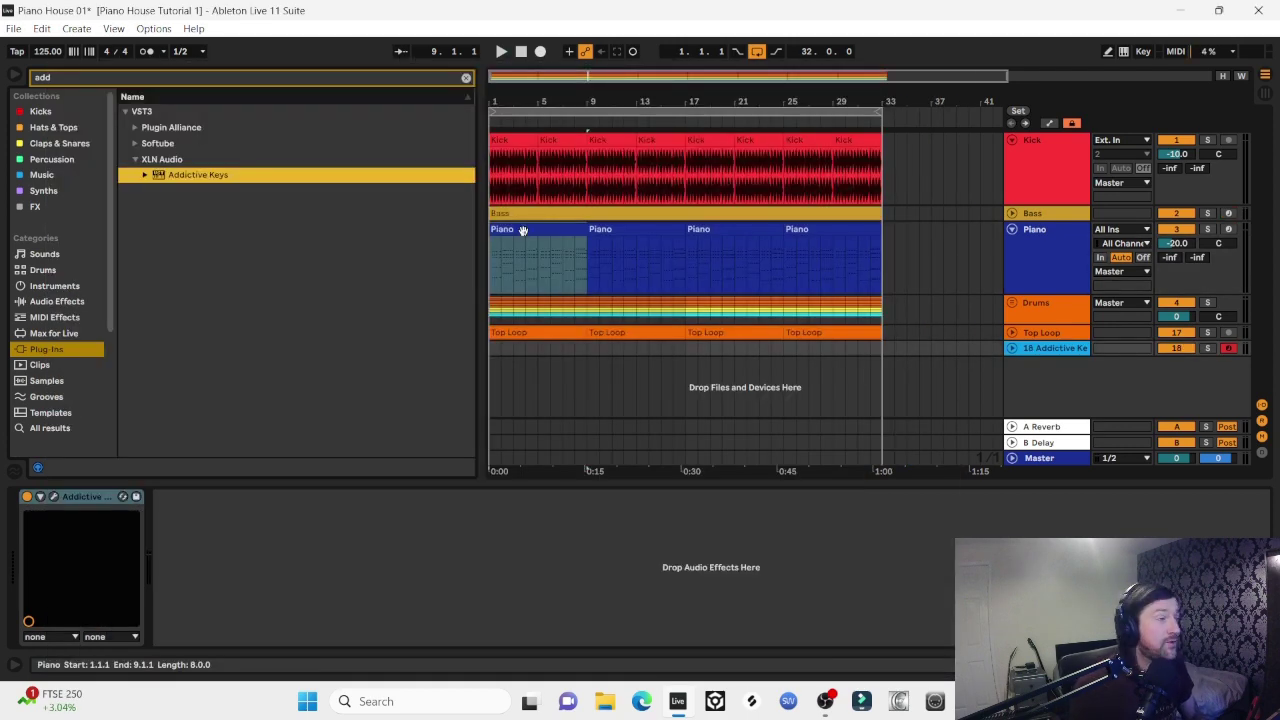
Copy the first 8-bar Piano clip to the start of the Addictive Keys track and play that track soloed
click(522, 229)
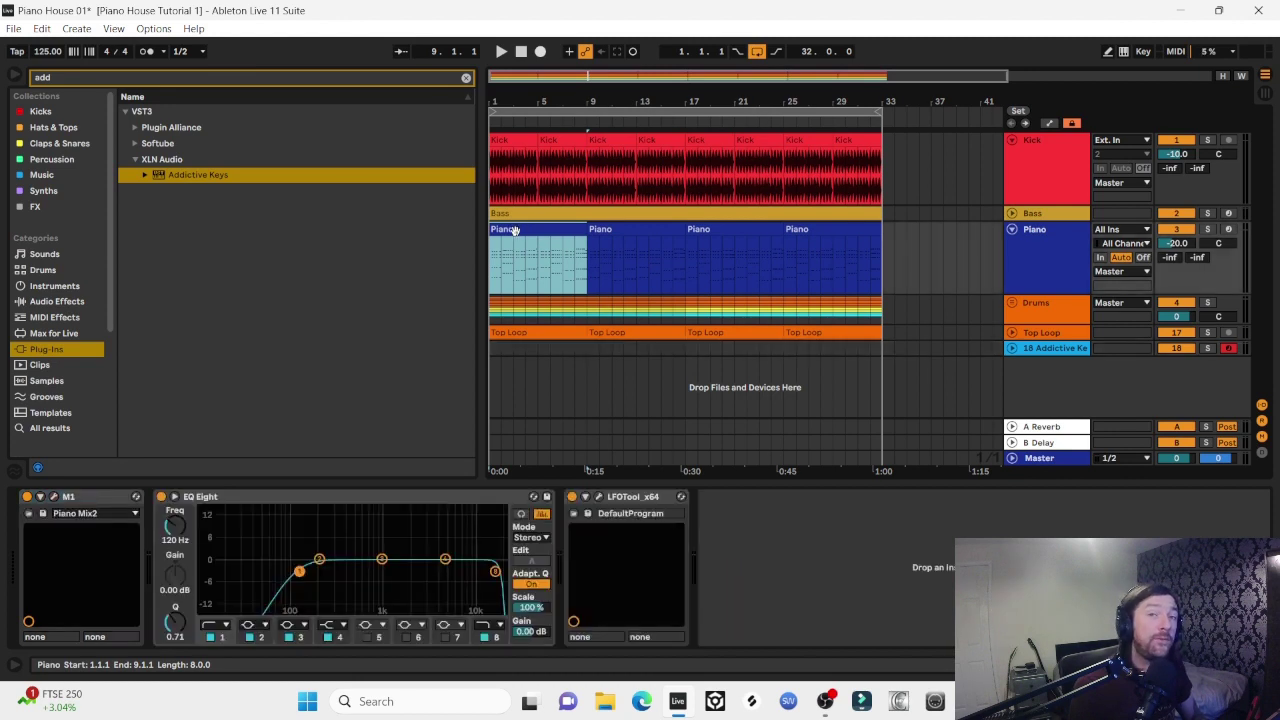
drag(513, 230, 506, 352)
click(1206, 350)
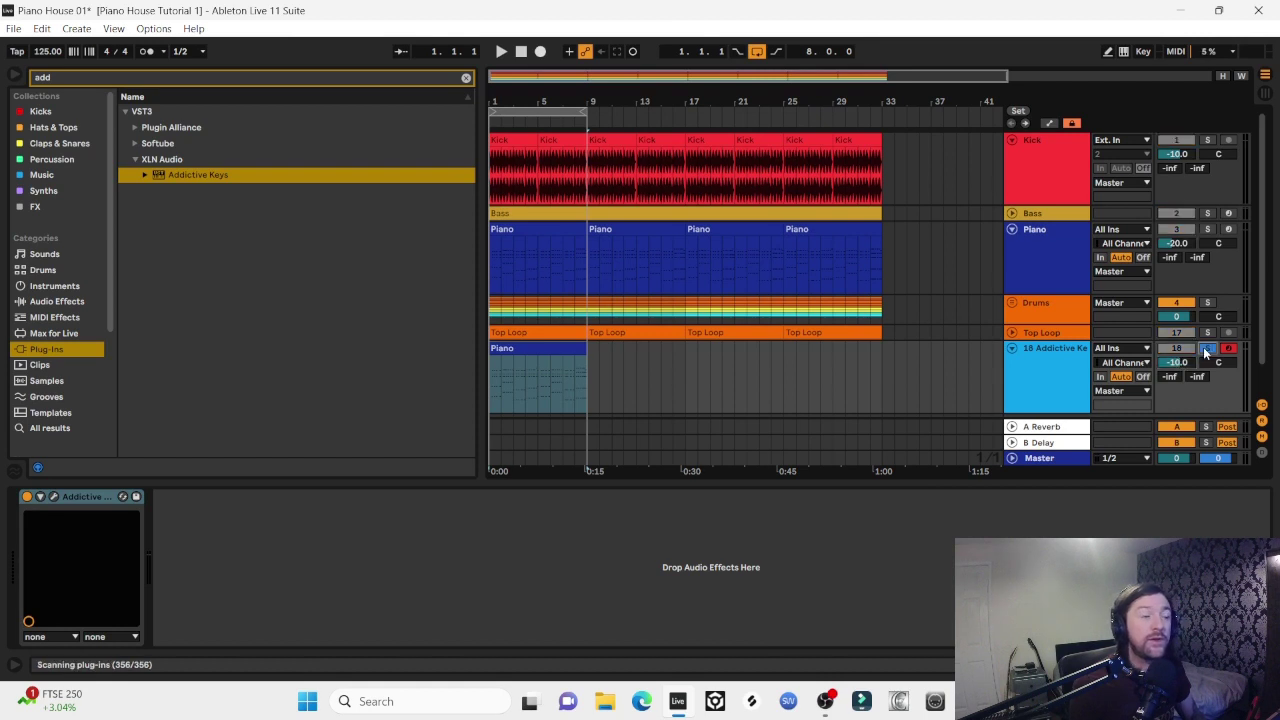
click(527, 348)
key(space)
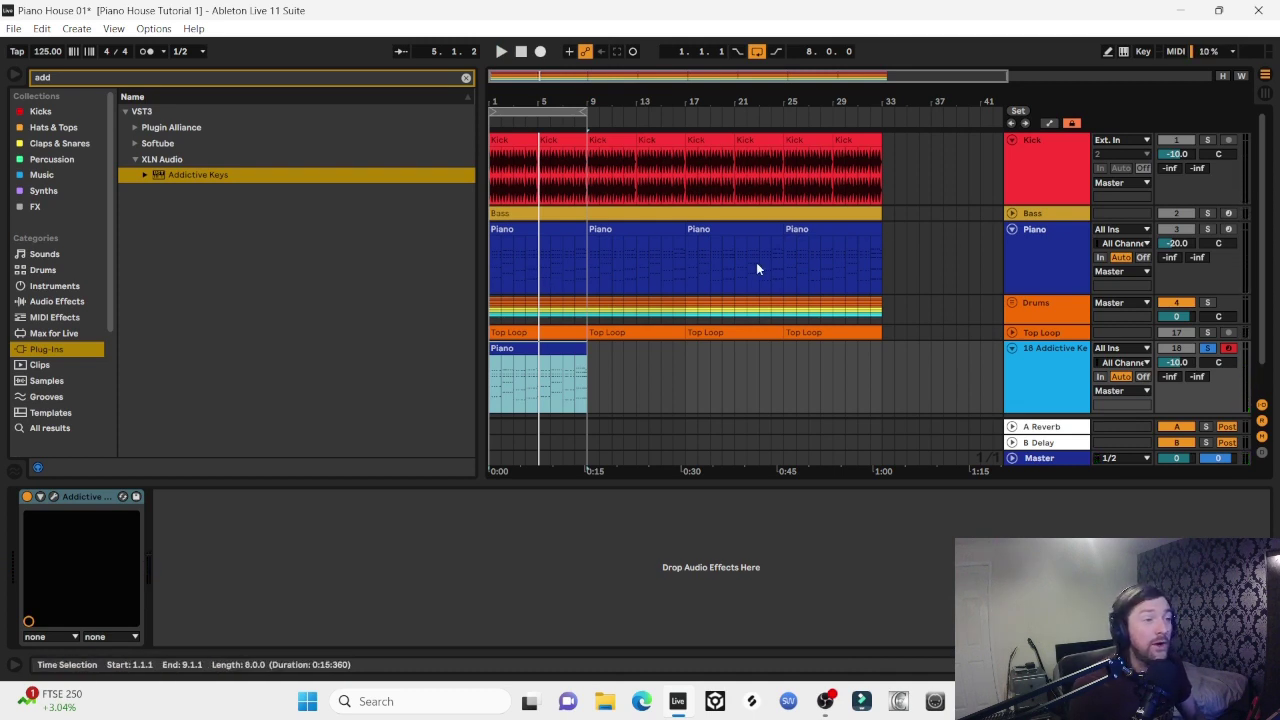
Compare the original Piano track with the Addictive Keys track by playing each one soloed
click(1207, 229)
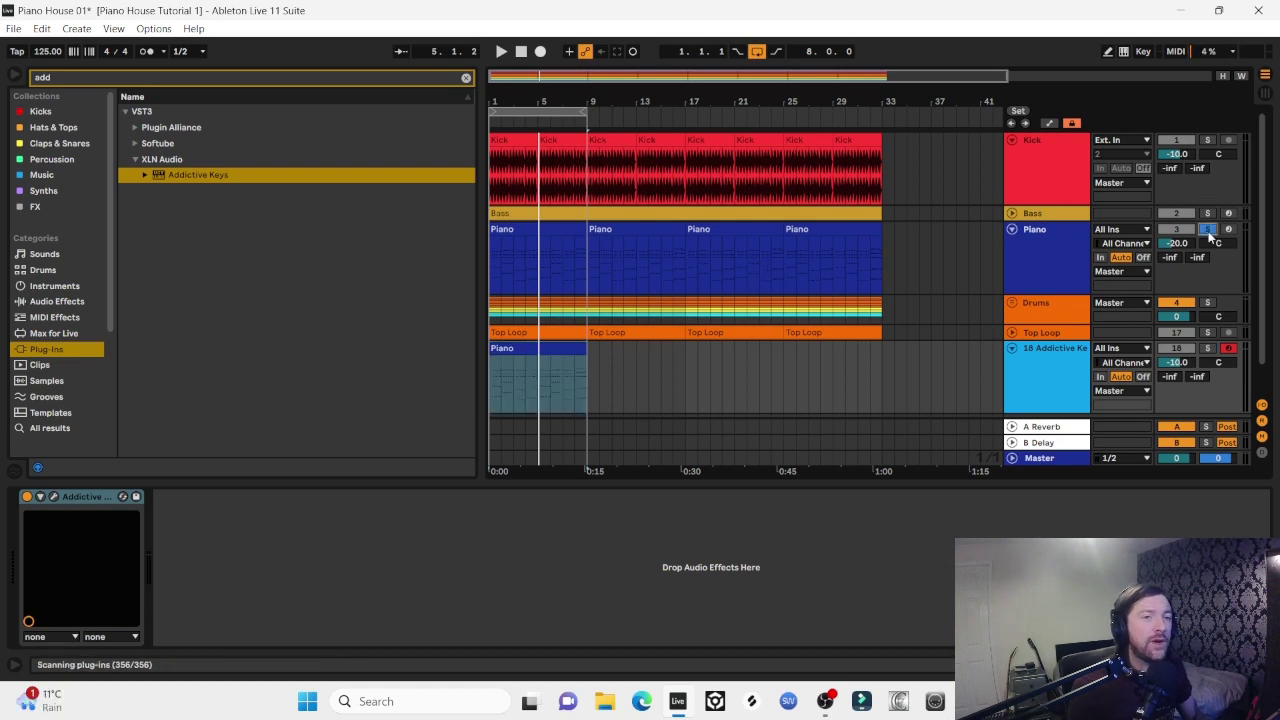
key(space)
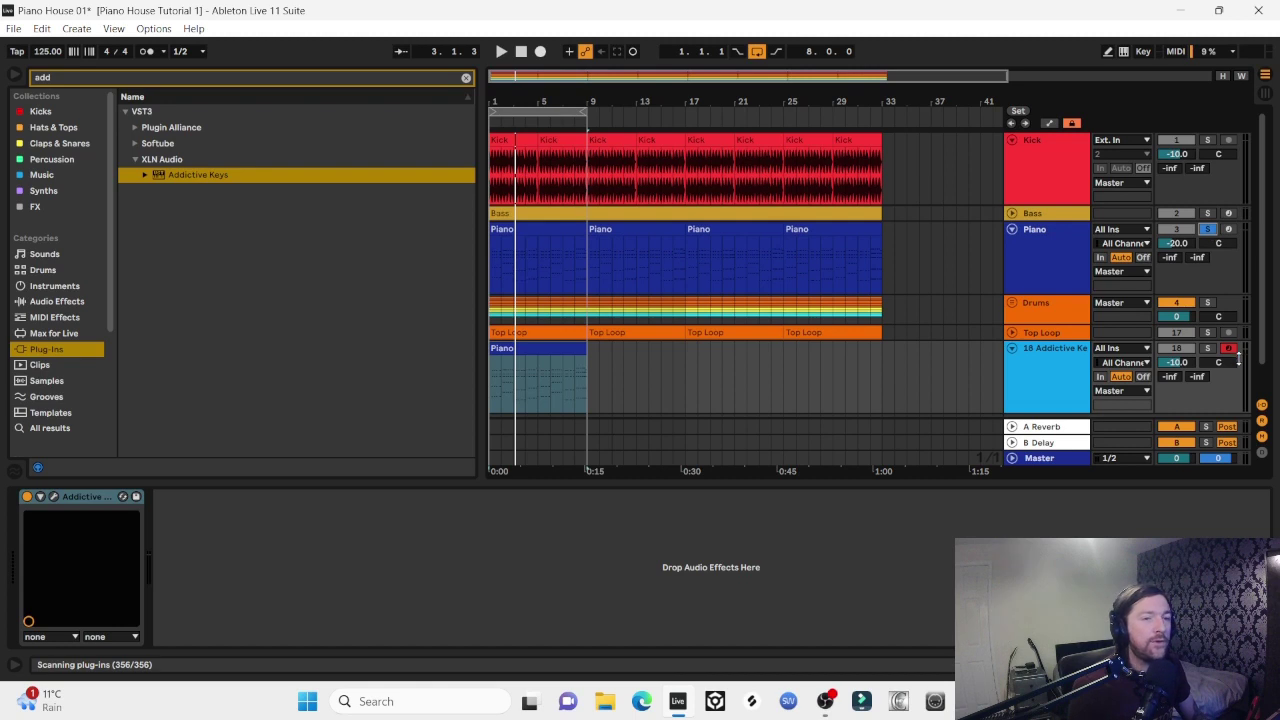
click(1208, 349)
key(space)
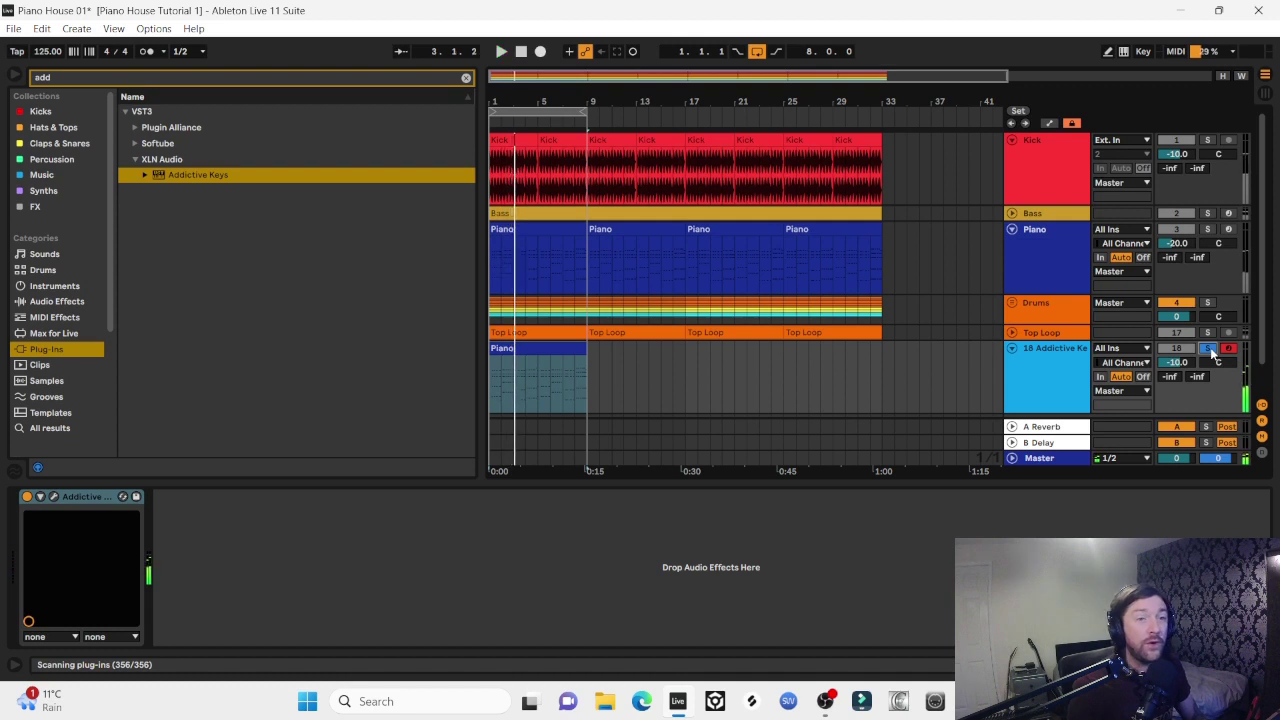
Listen to the Piano and Addictive Keys layered together, toggling their solos and briefly adding the Bass
click(515, 349)
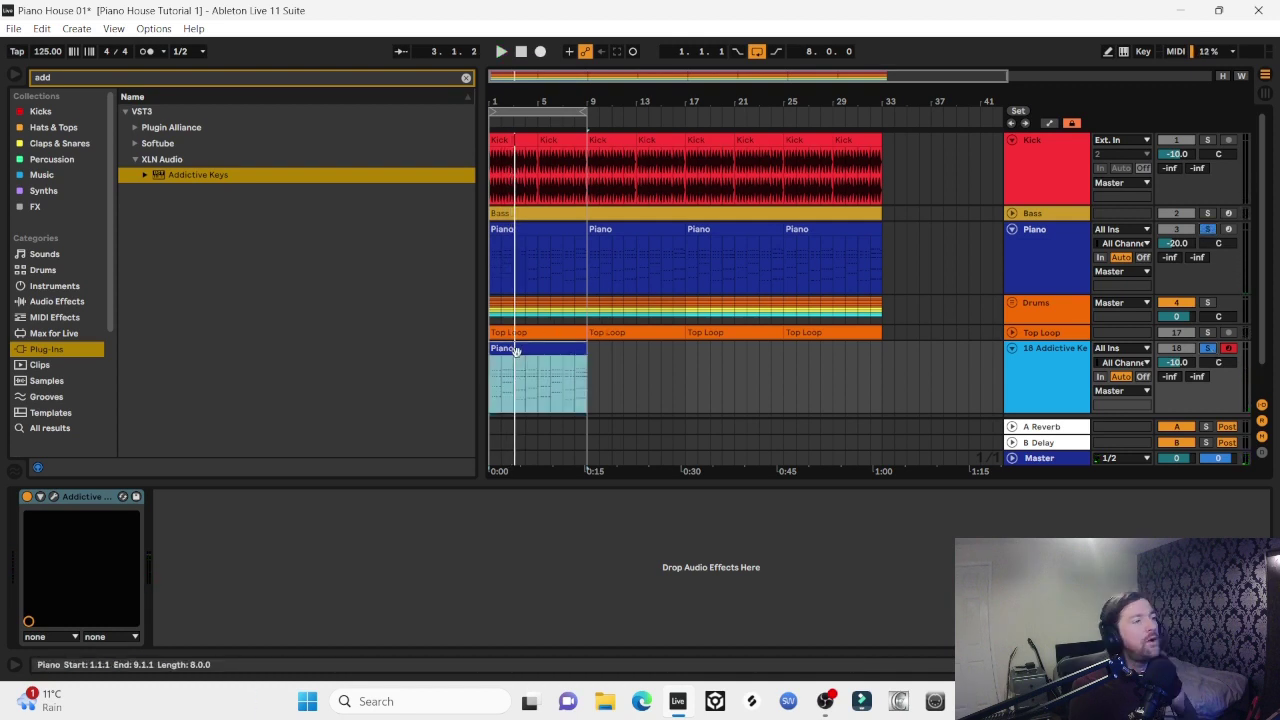
key(space)
key(space)
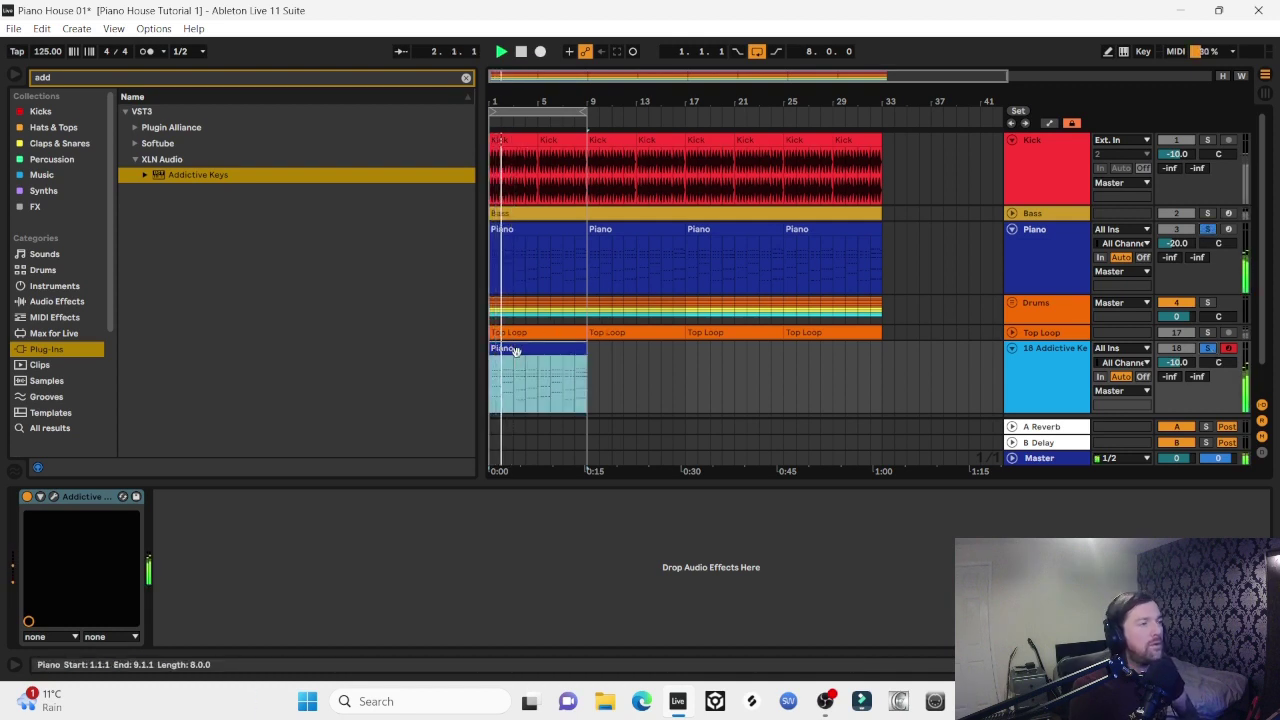
click(1209, 348)
click(1210, 349)
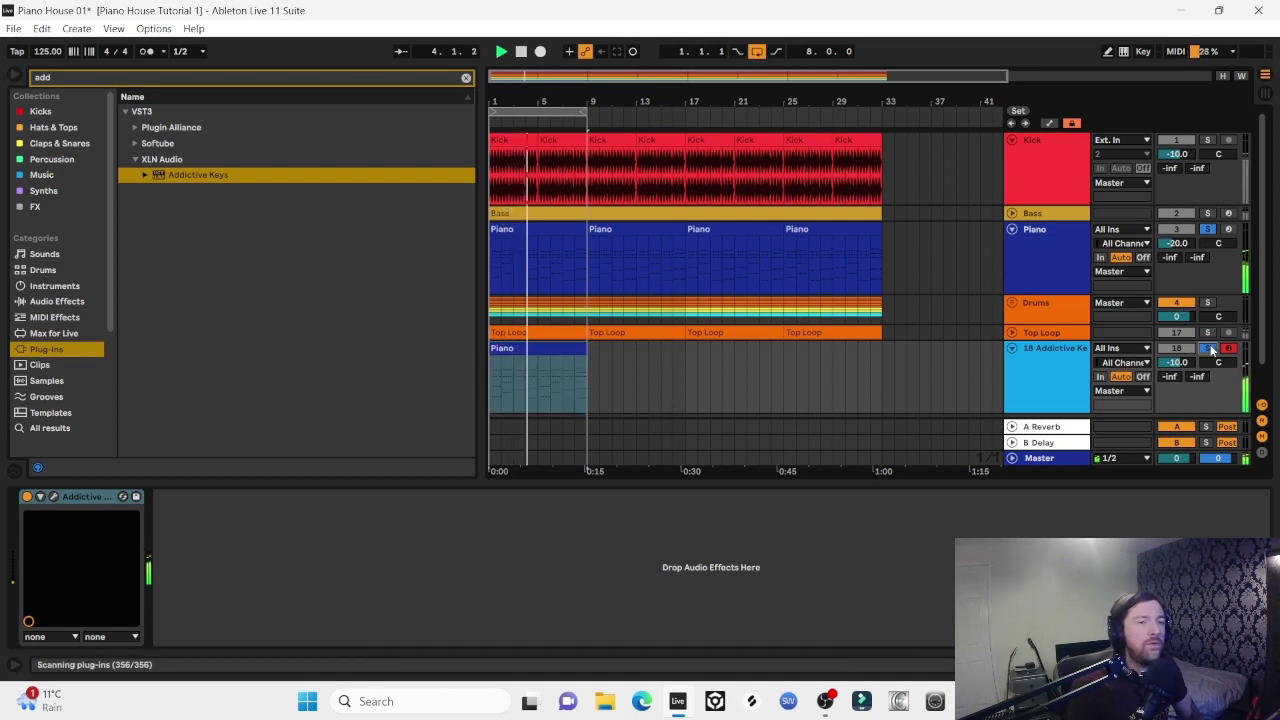
click(1209, 230)
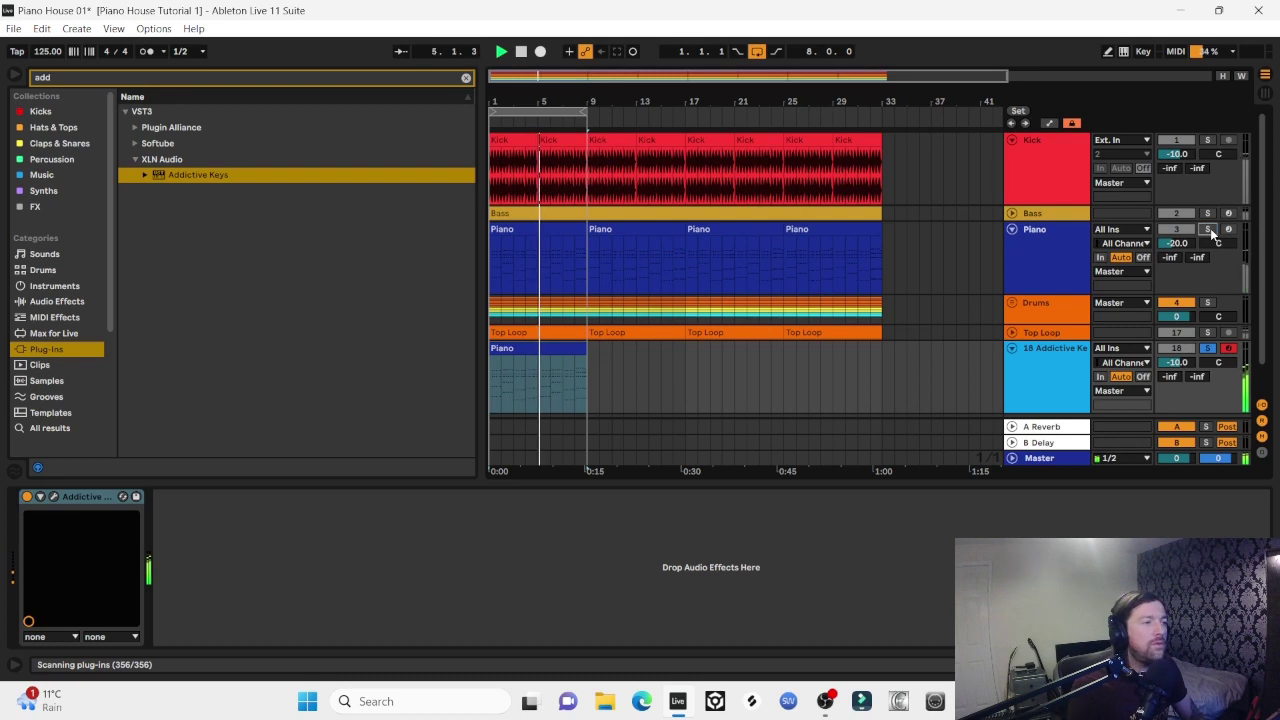
click(1209, 230)
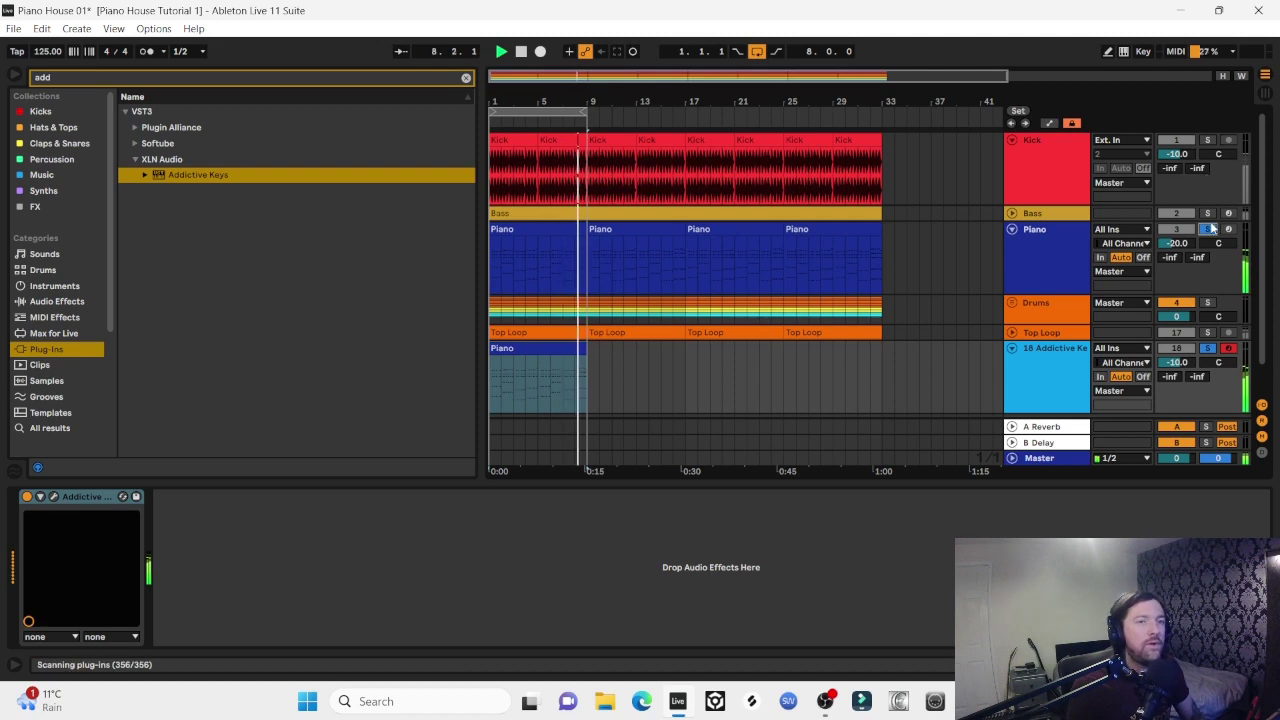
click(1209, 215)
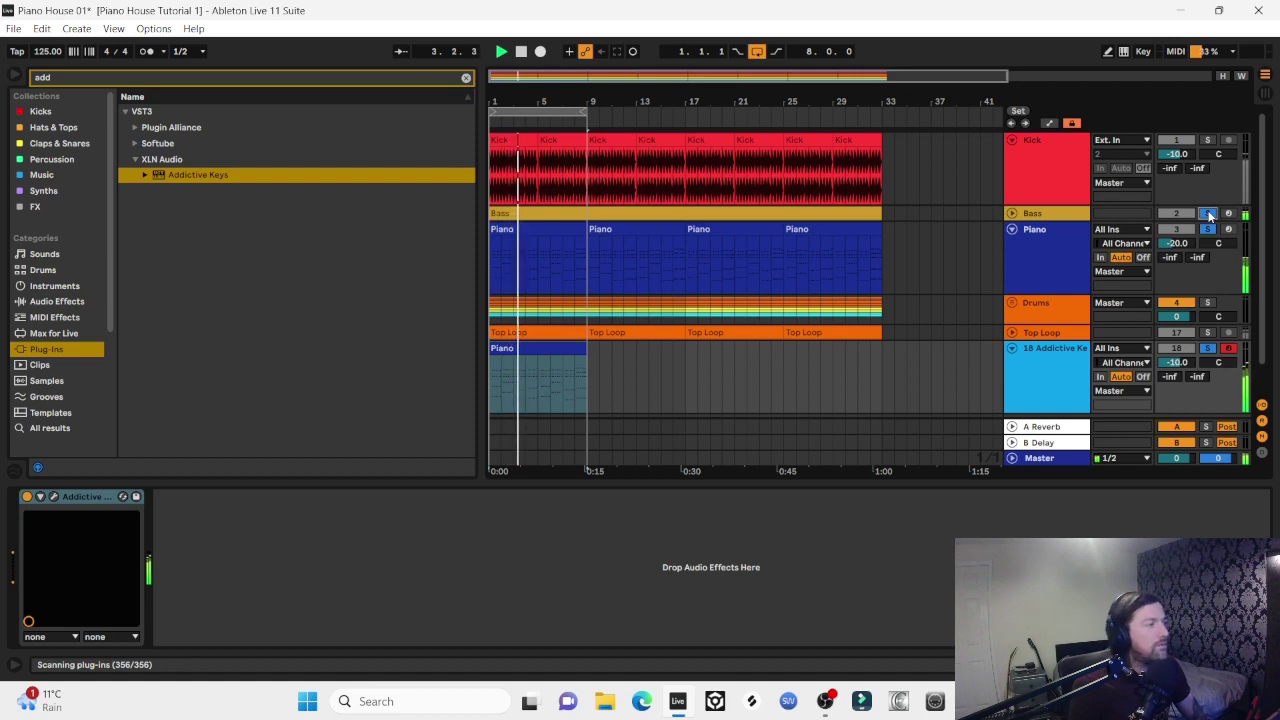
click(1209, 215)
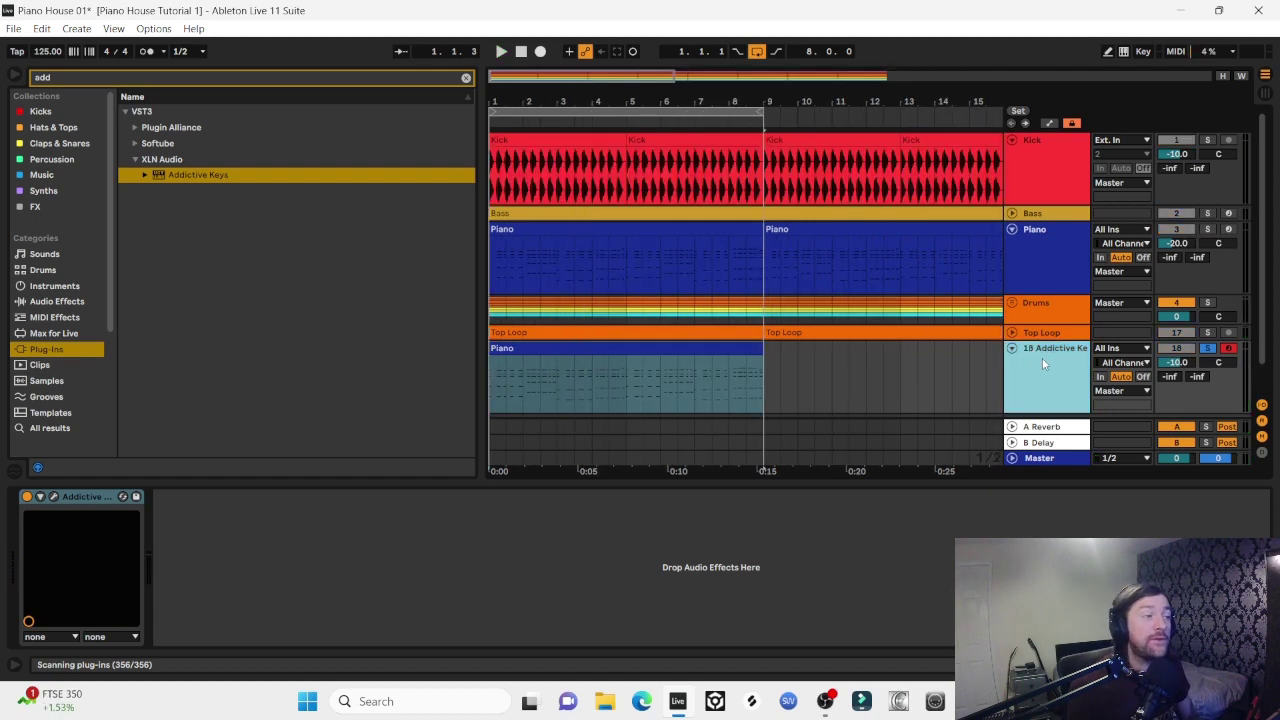
Freeze the Addictive Keys track and flatten it to audio
right_click(1043, 363)
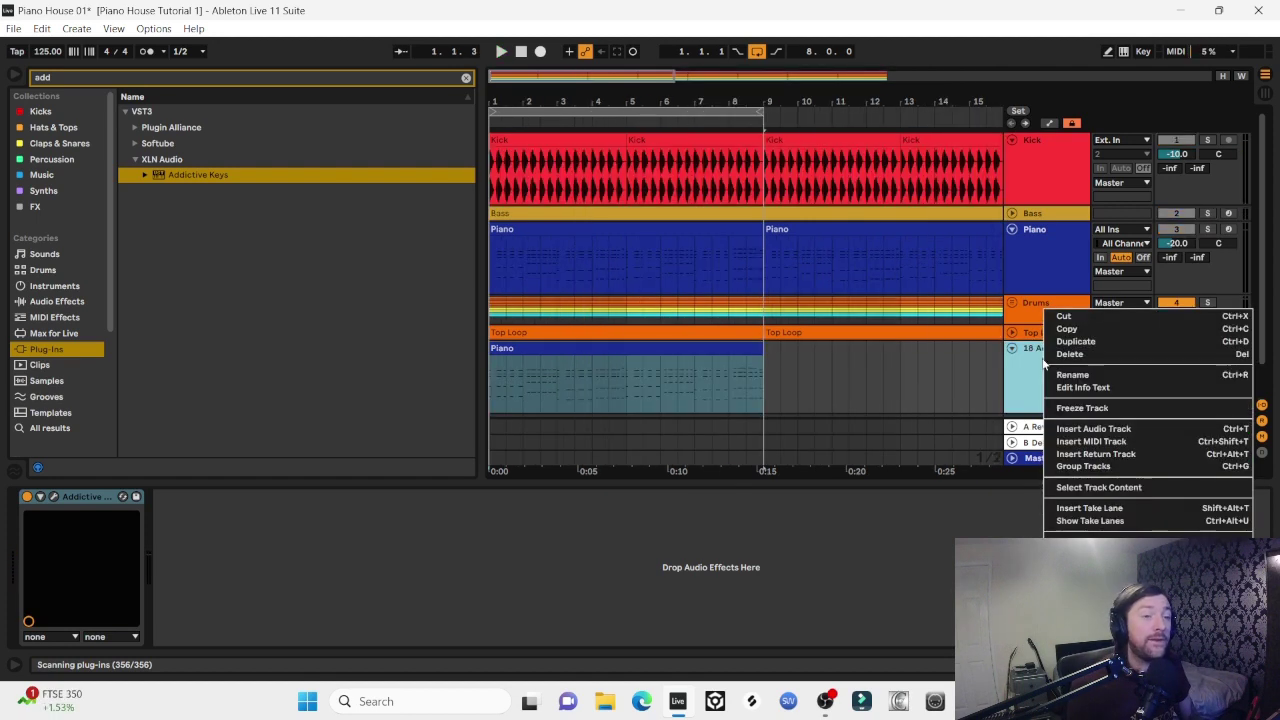
click(1081, 409)
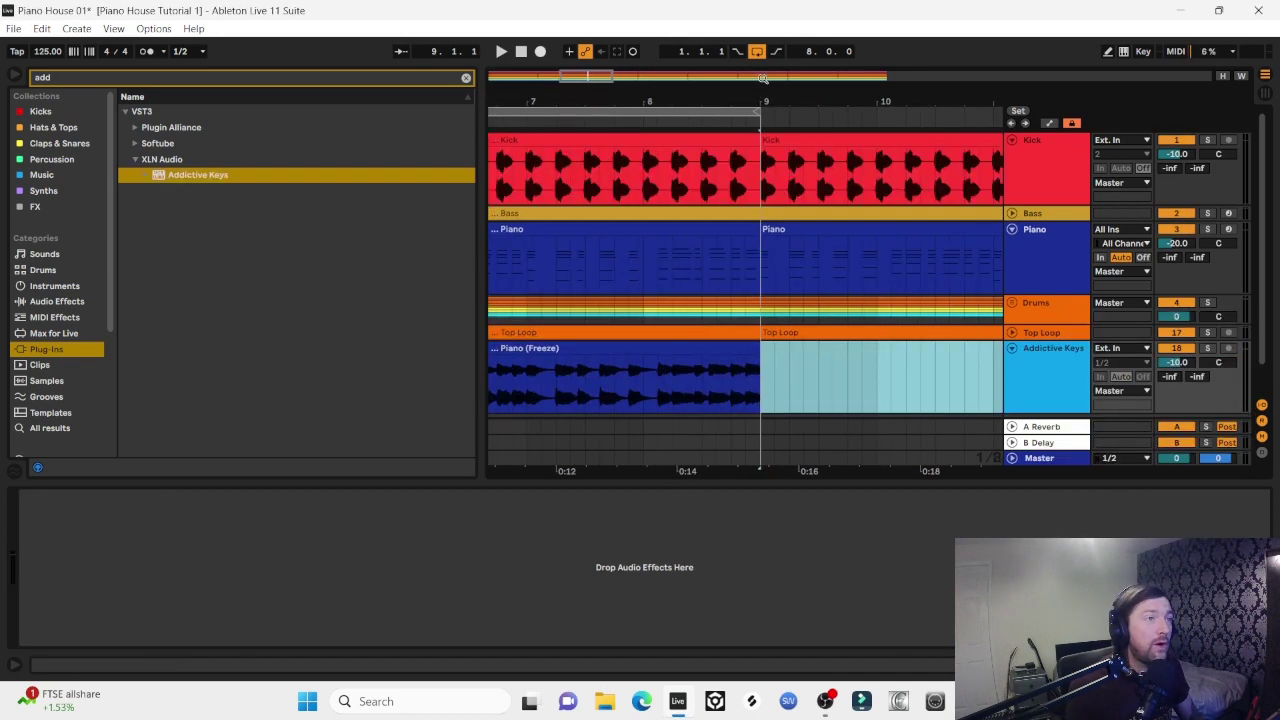
key(plus)
key(plus)
key(plus)
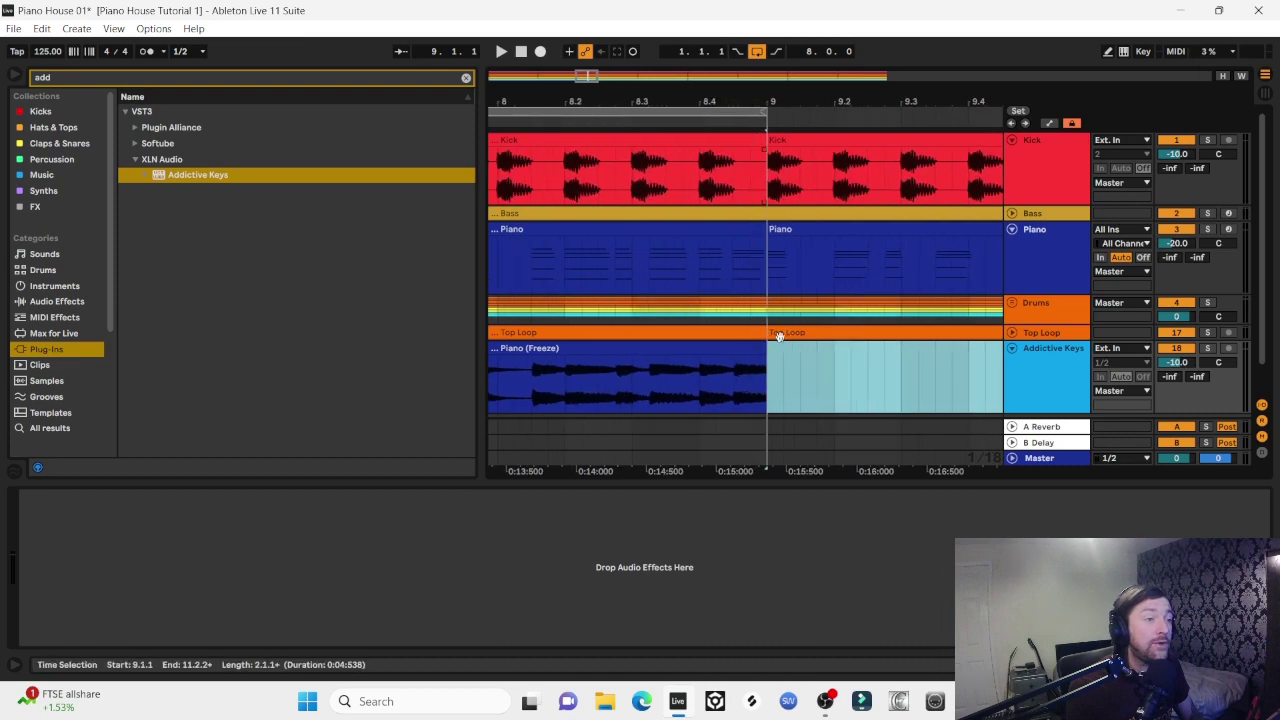
Copy the EQ Eight and LFOTool devices from the Piano track onto the rendered Addictive Keys track
click(763, 360)
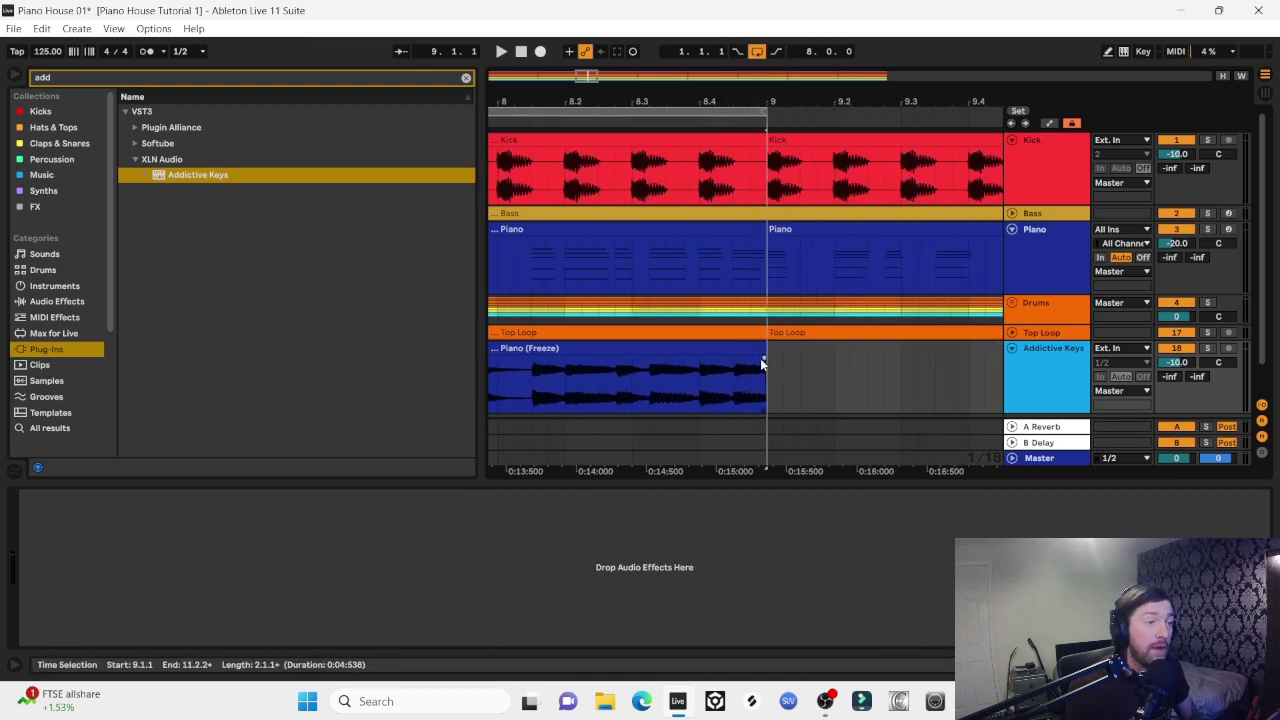
key(minus)
key(minus)
key(minus)
key(minus)
key(minus)
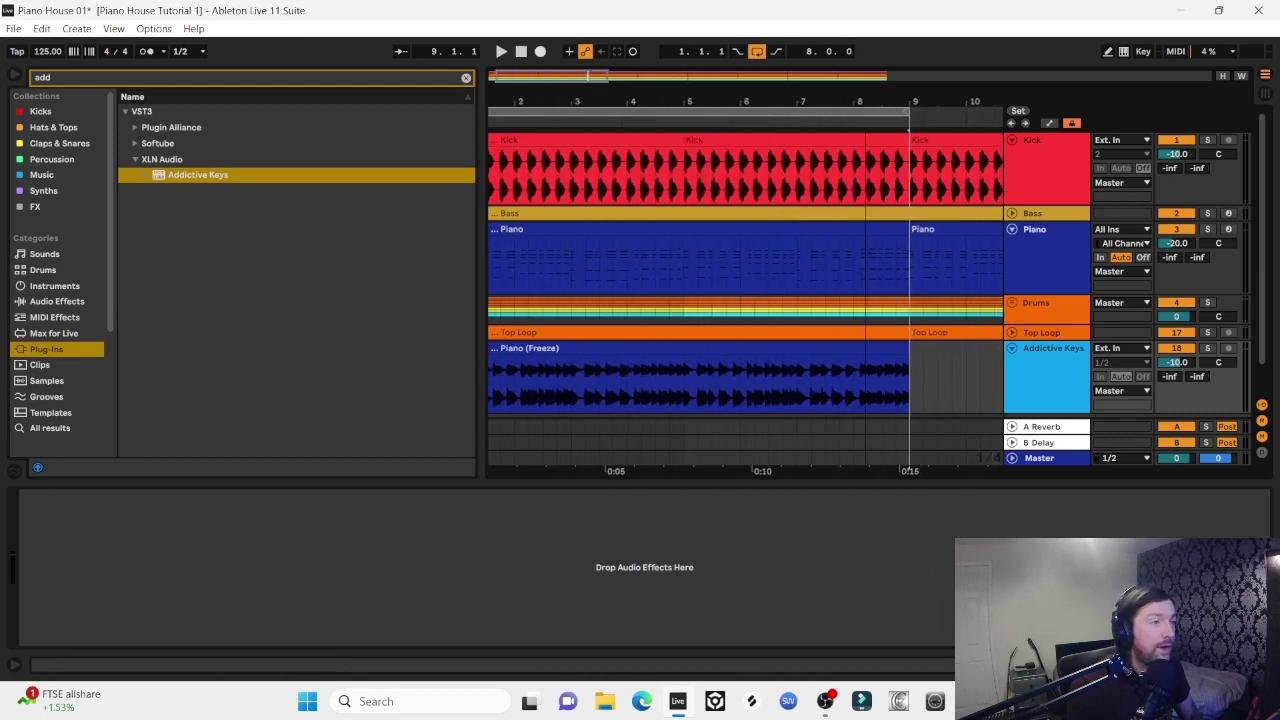
click(512, 229)
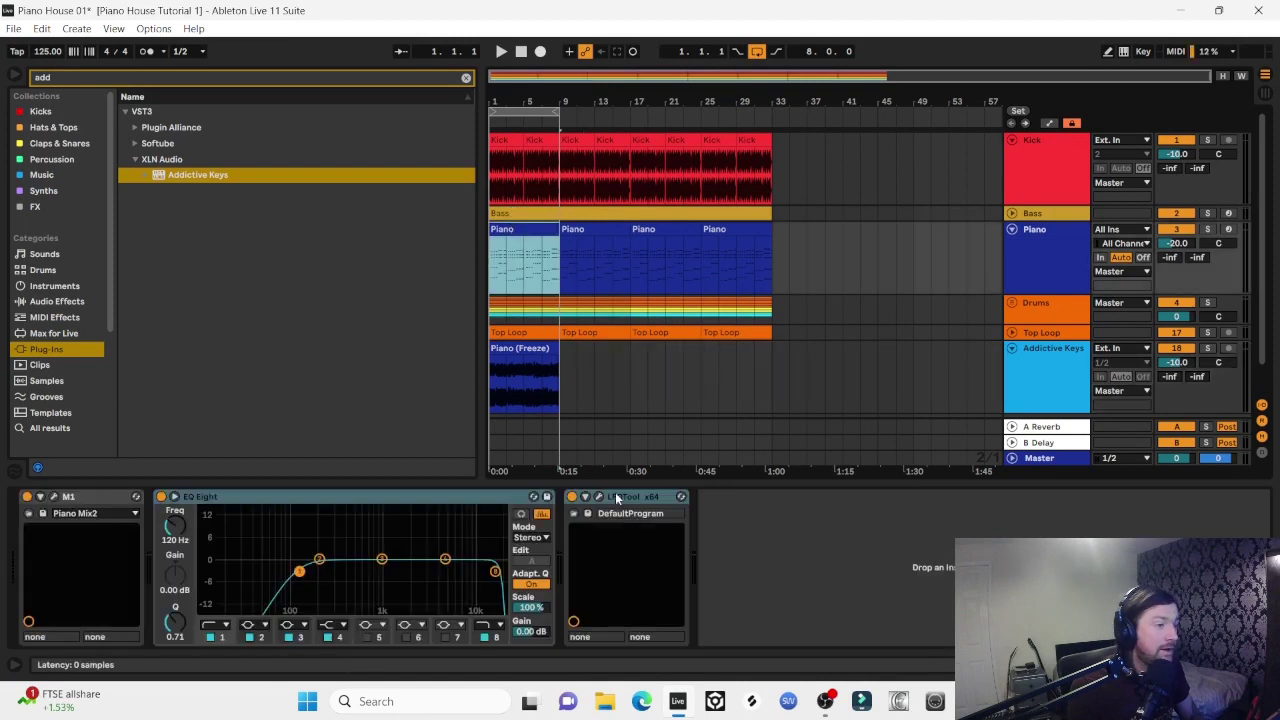
click(616, 497)
click(429, 502)
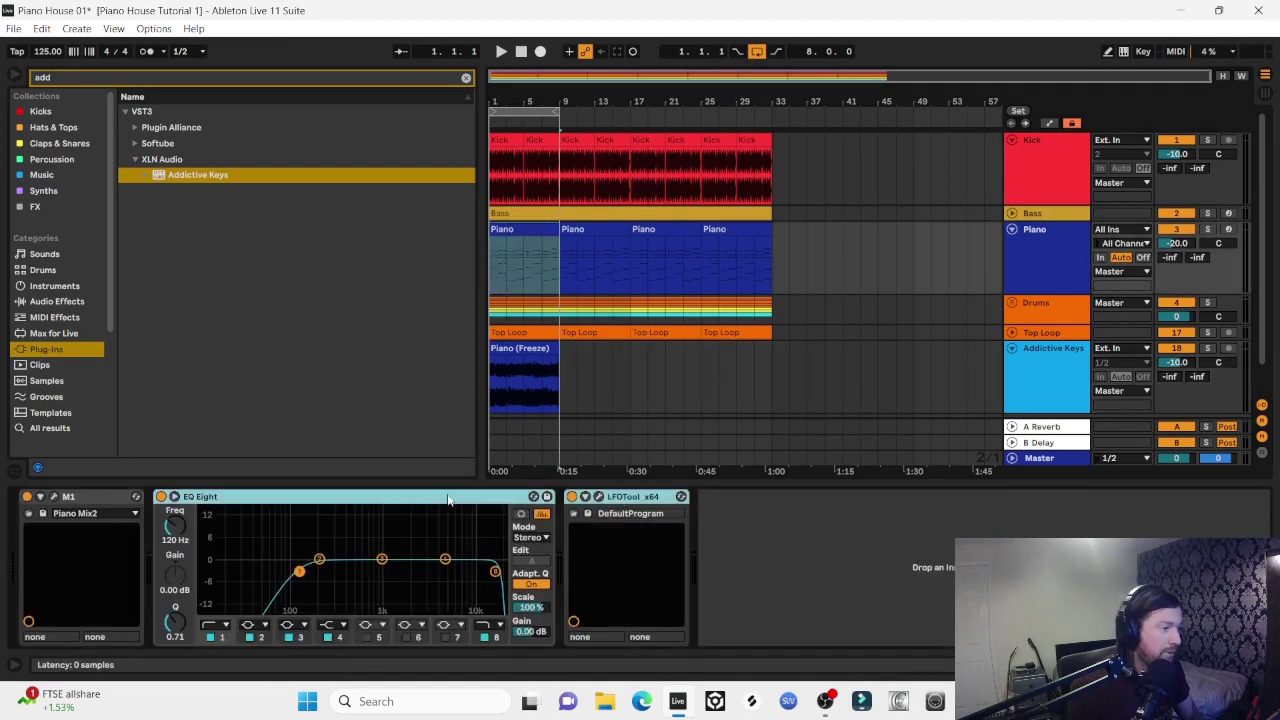
click(525, 375)
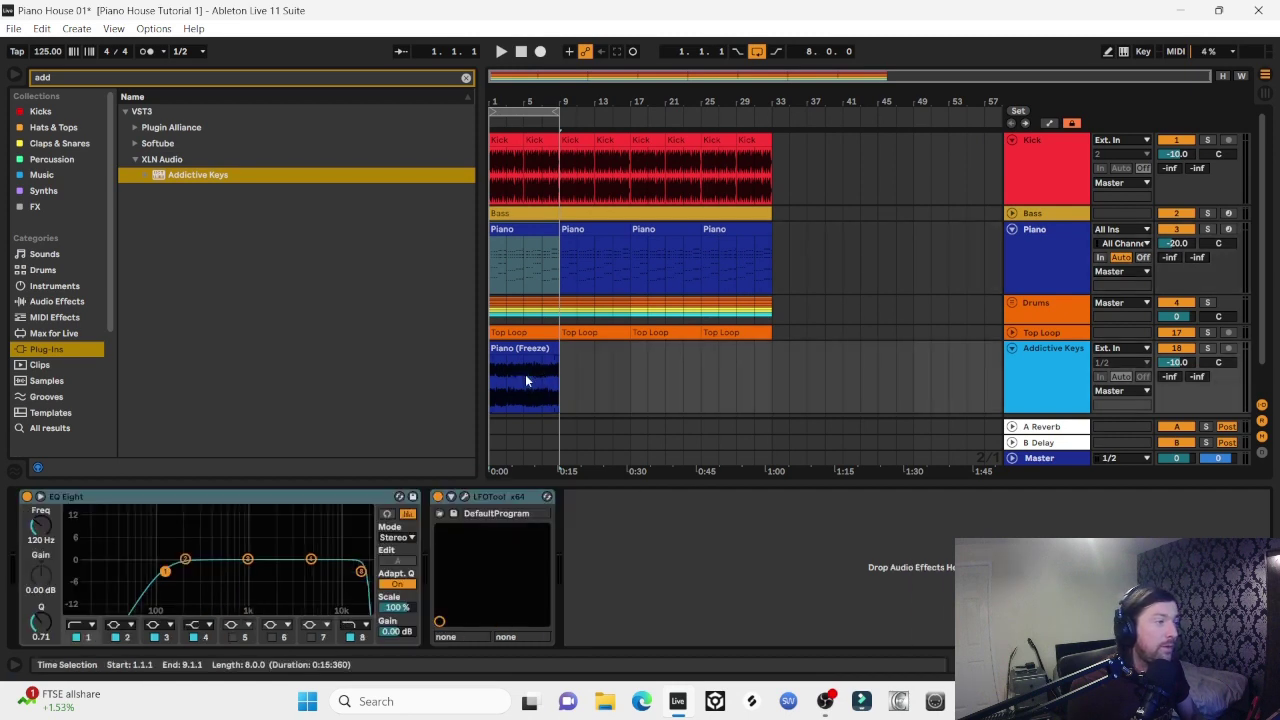
Play the Addictive Keys audio soloed, compare it with the EQ Eight and LFOTool bypassed, and add the soloed Piano
click(517, 348)
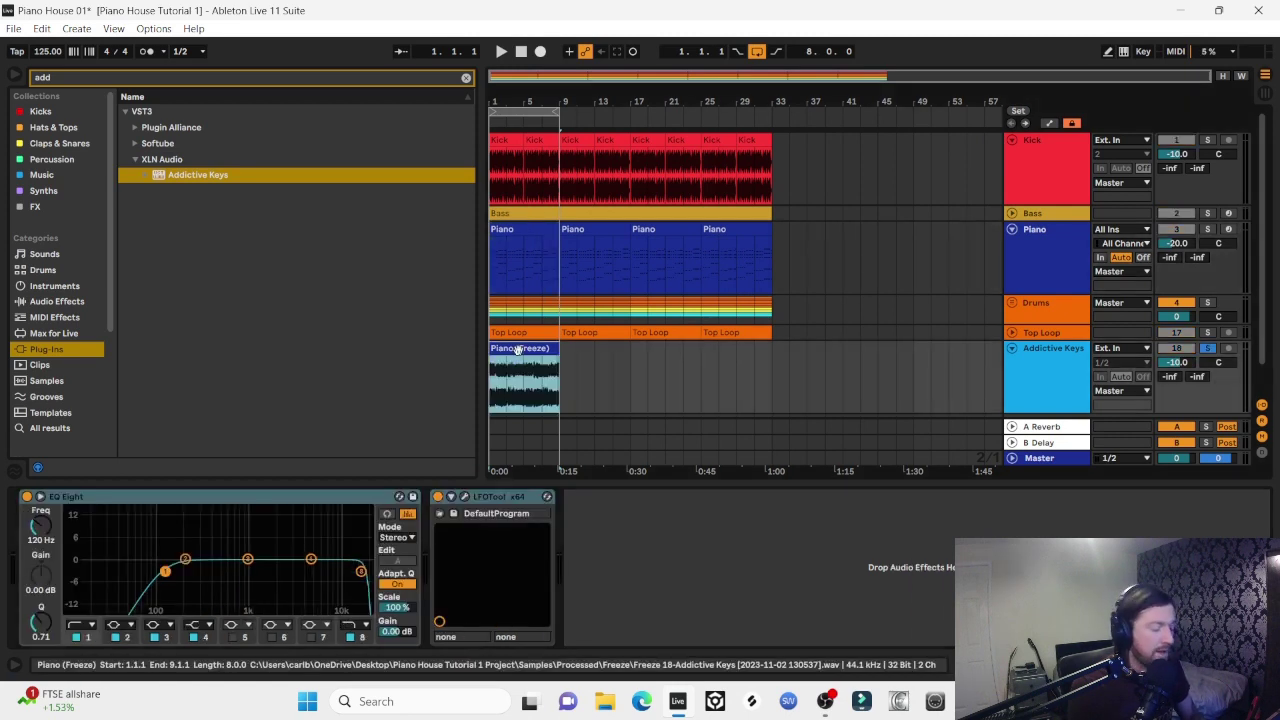
key(space)
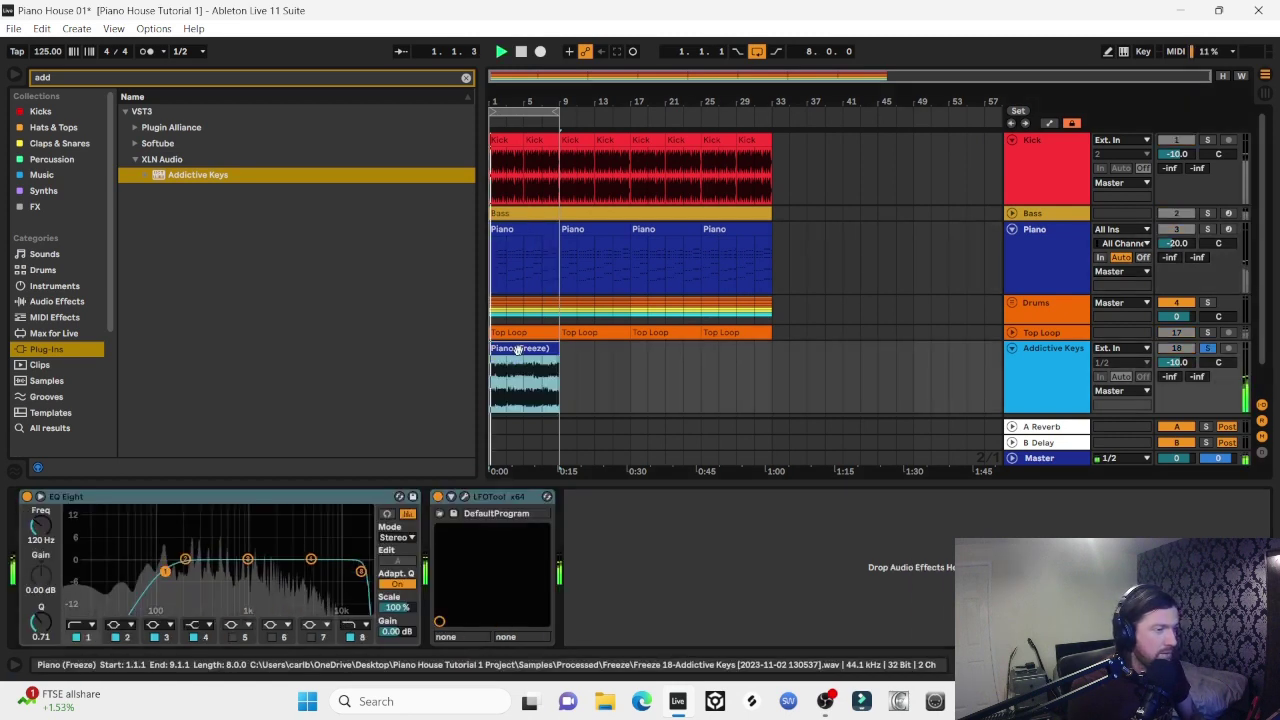
click(437, 496)
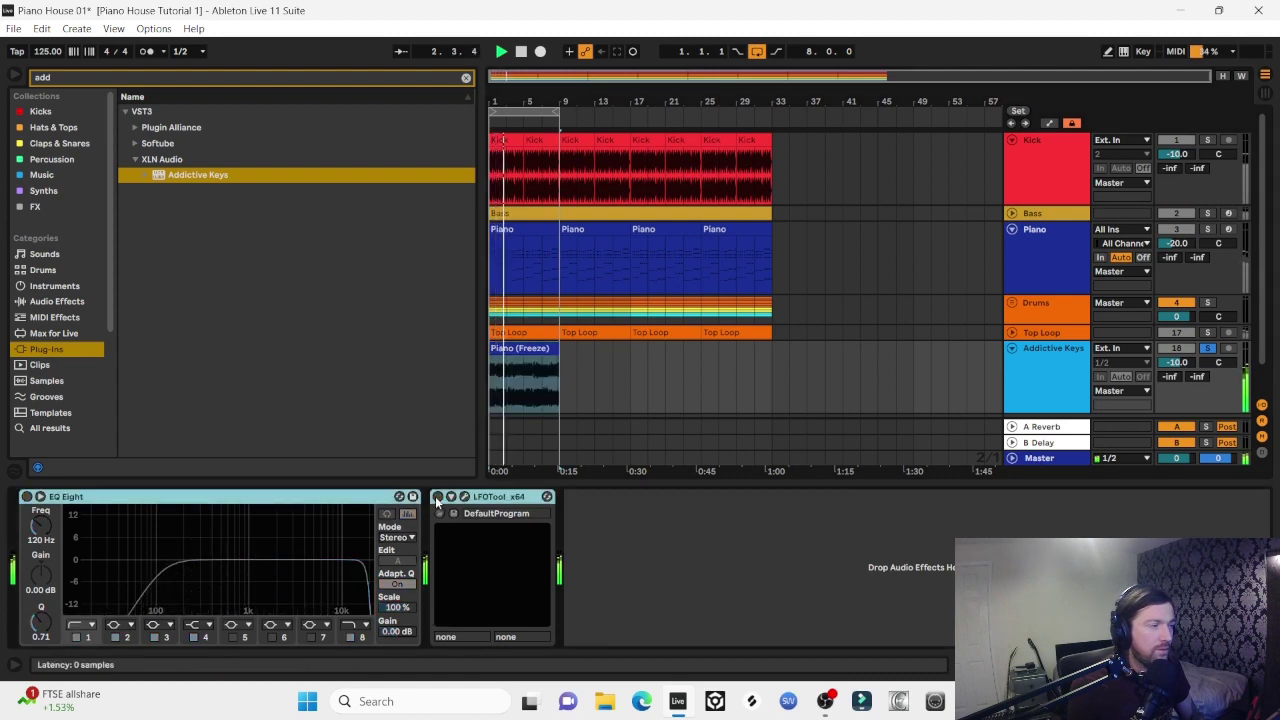
click(437, 497)
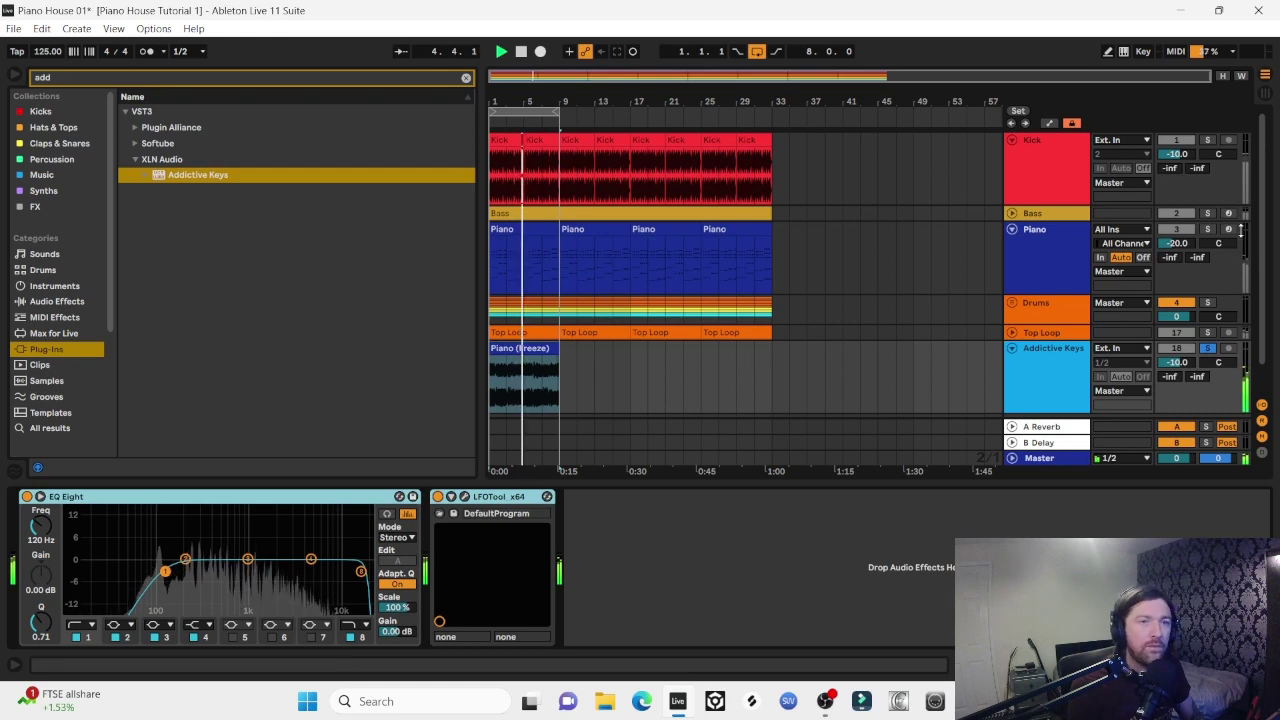
click(1207, 229)
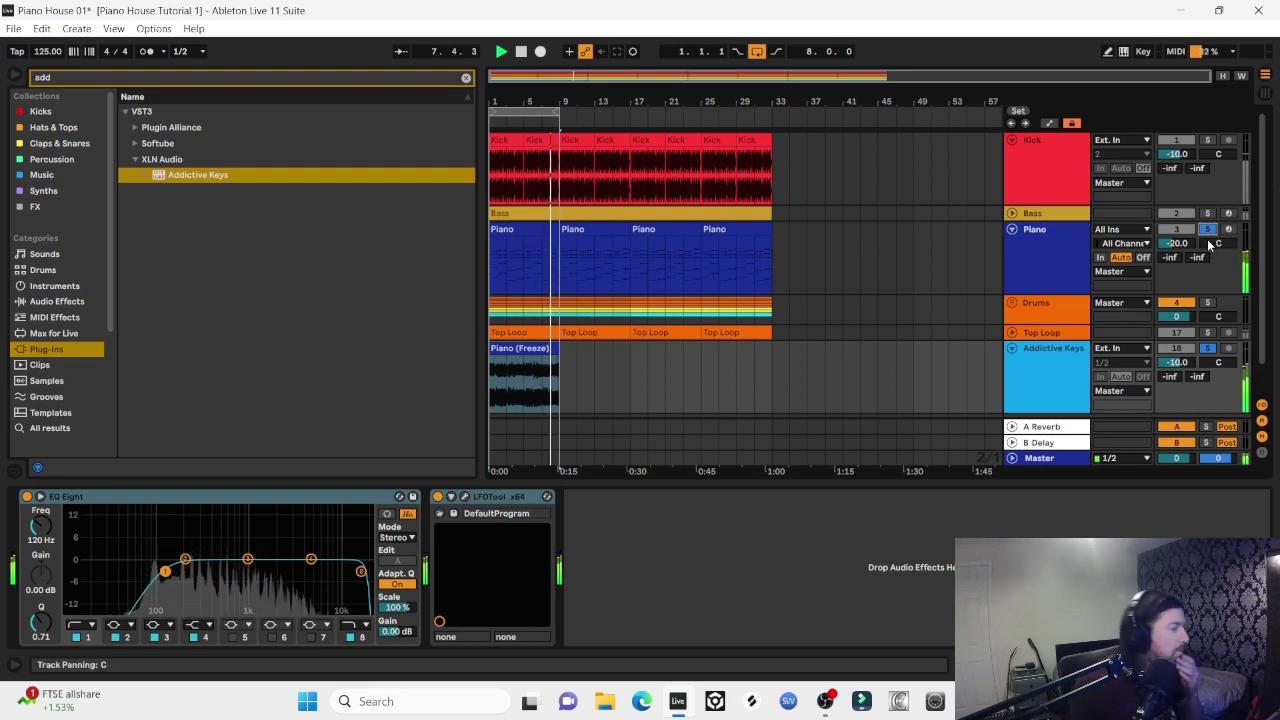
Return playback to the full mix, unfold the Bass track and nudge its volume up
click(1208, 230)
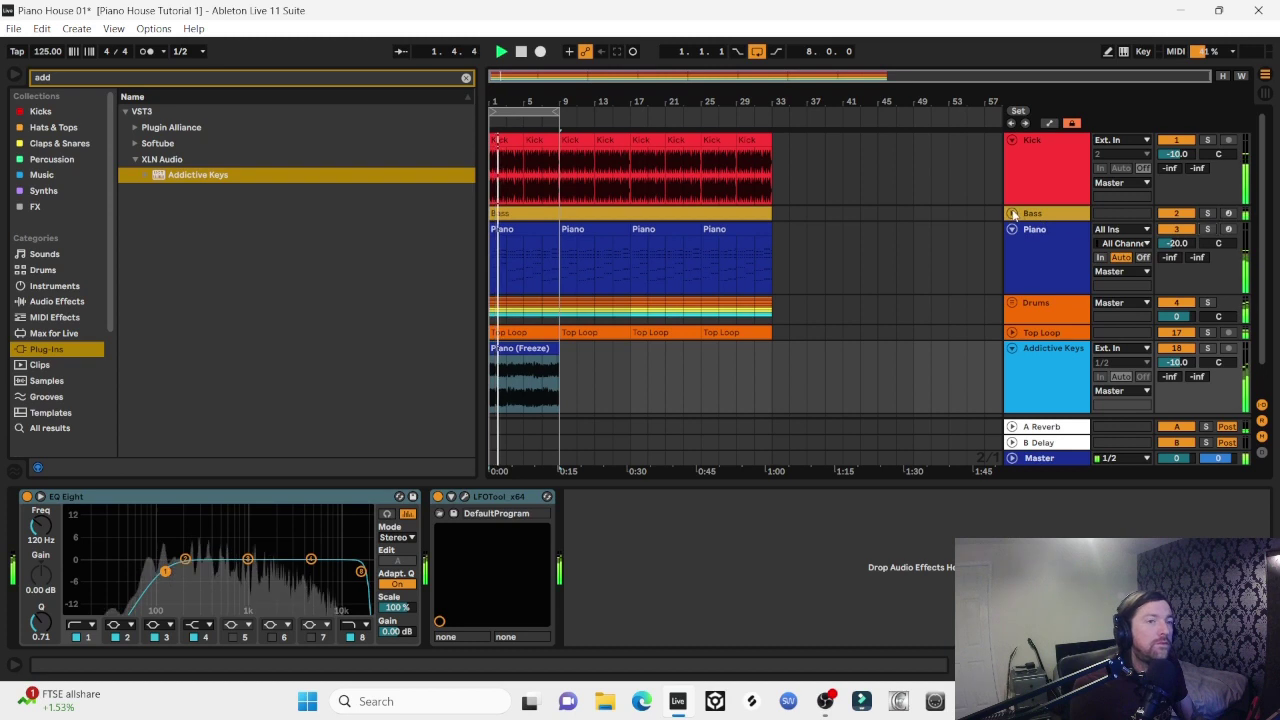
click(1013, 214)
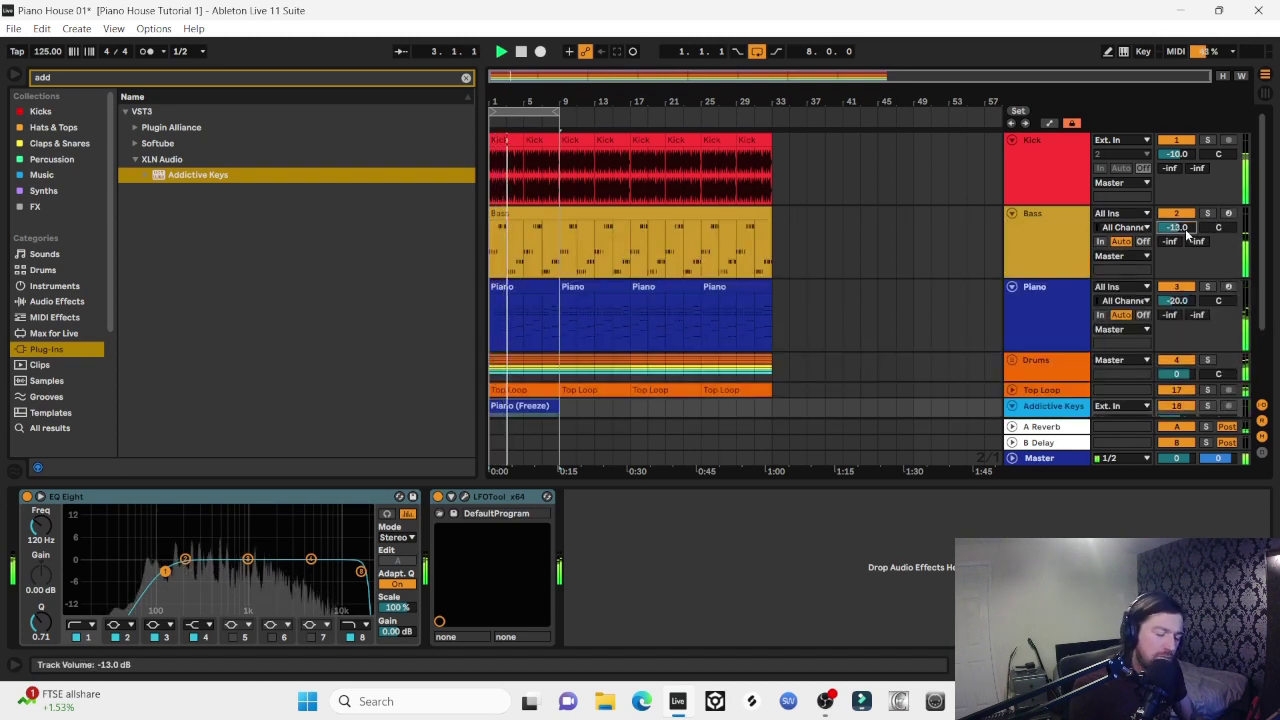
key(Up)
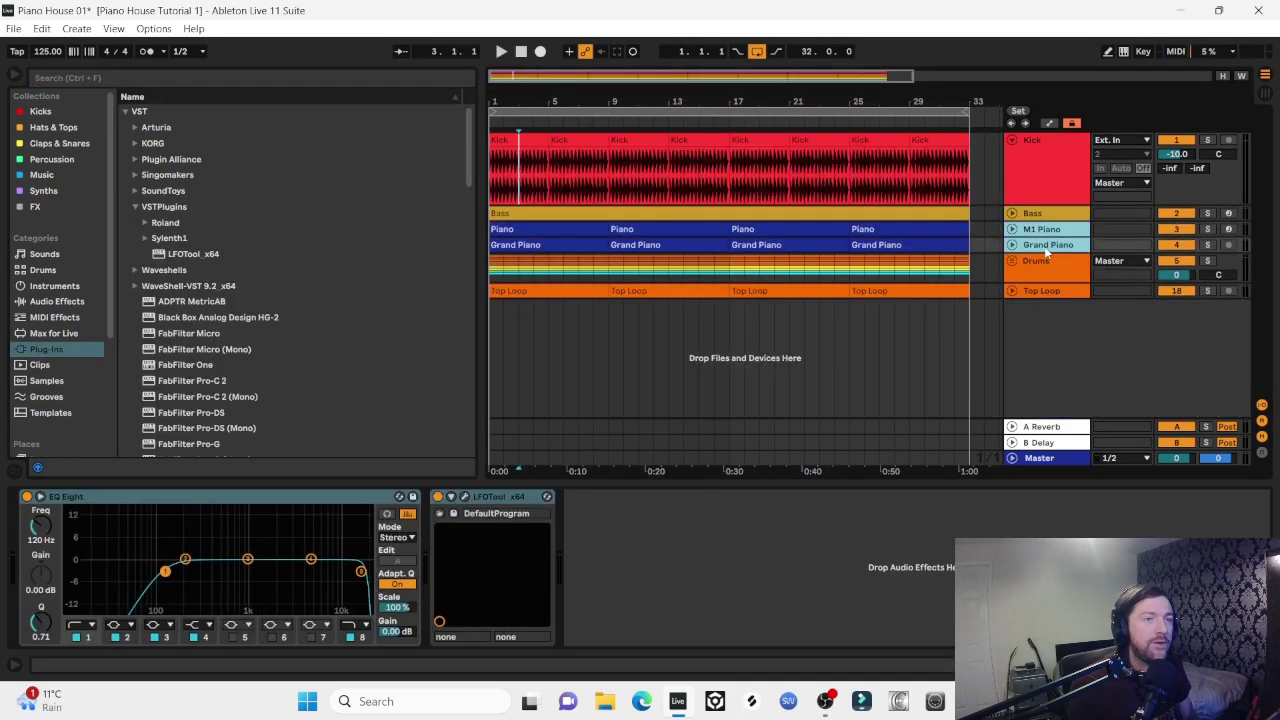
Group the M1 Piano and Grand Piano tracks into a Music group
right_click(1046, 247)
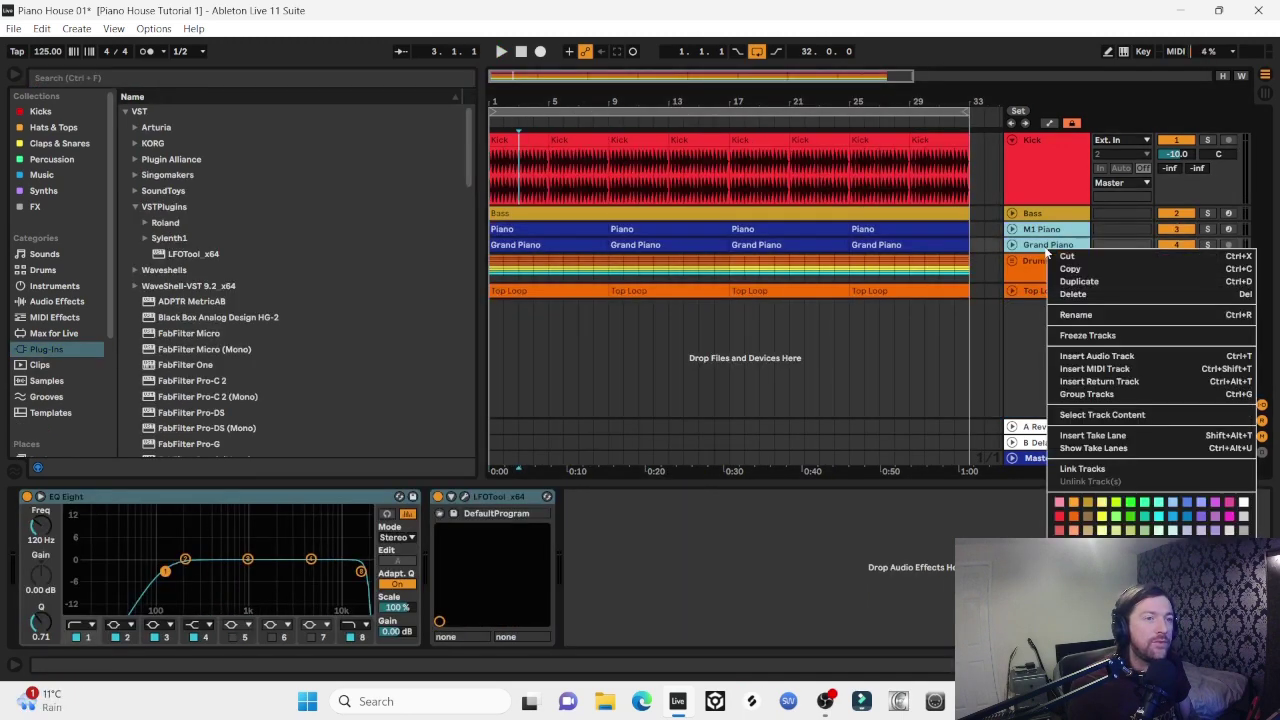
click(1078, 396)
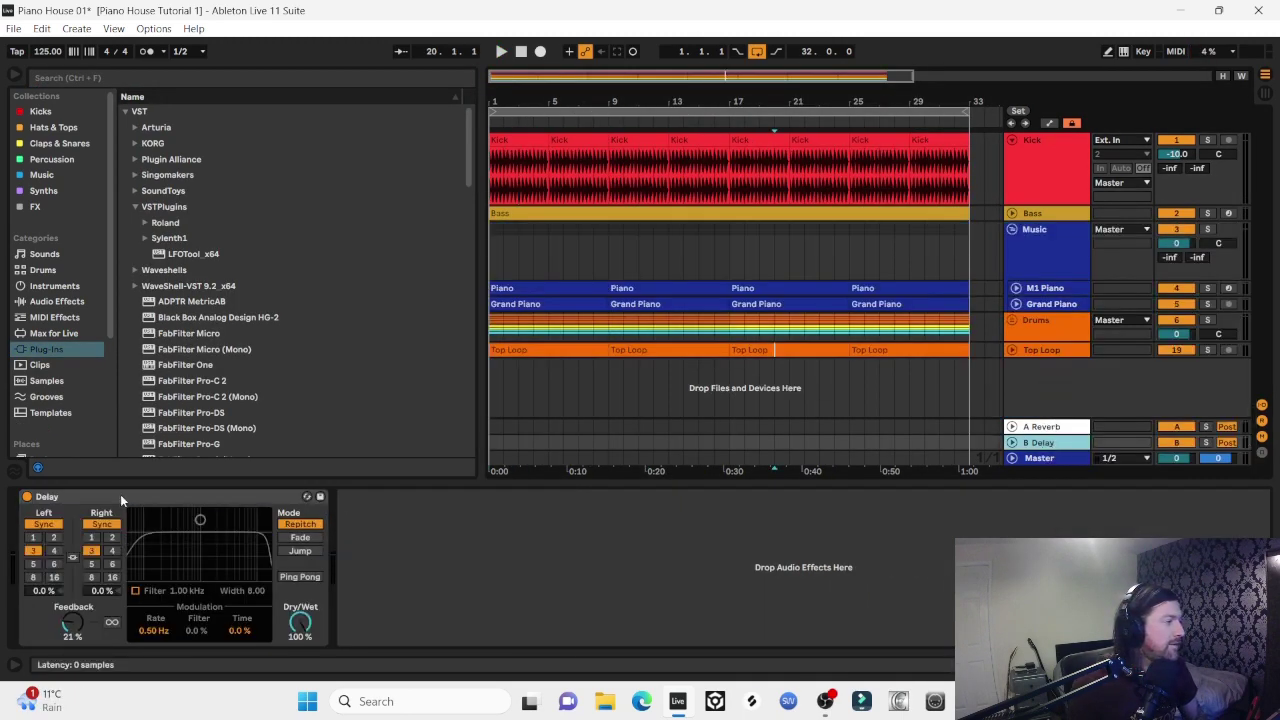
Replace the Delay on return track B with the Reverb effect and adjust its Dry/Wet amount
click(120, 496)
key(Delete)
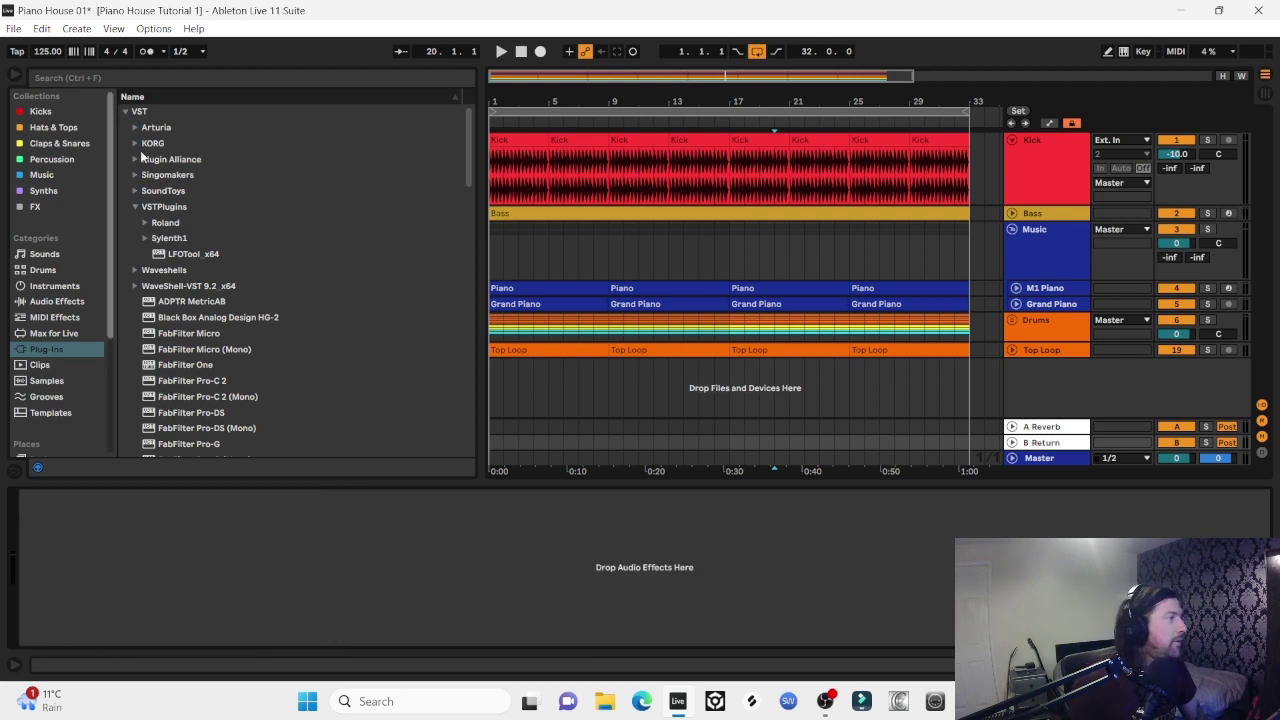
click(30, 302)
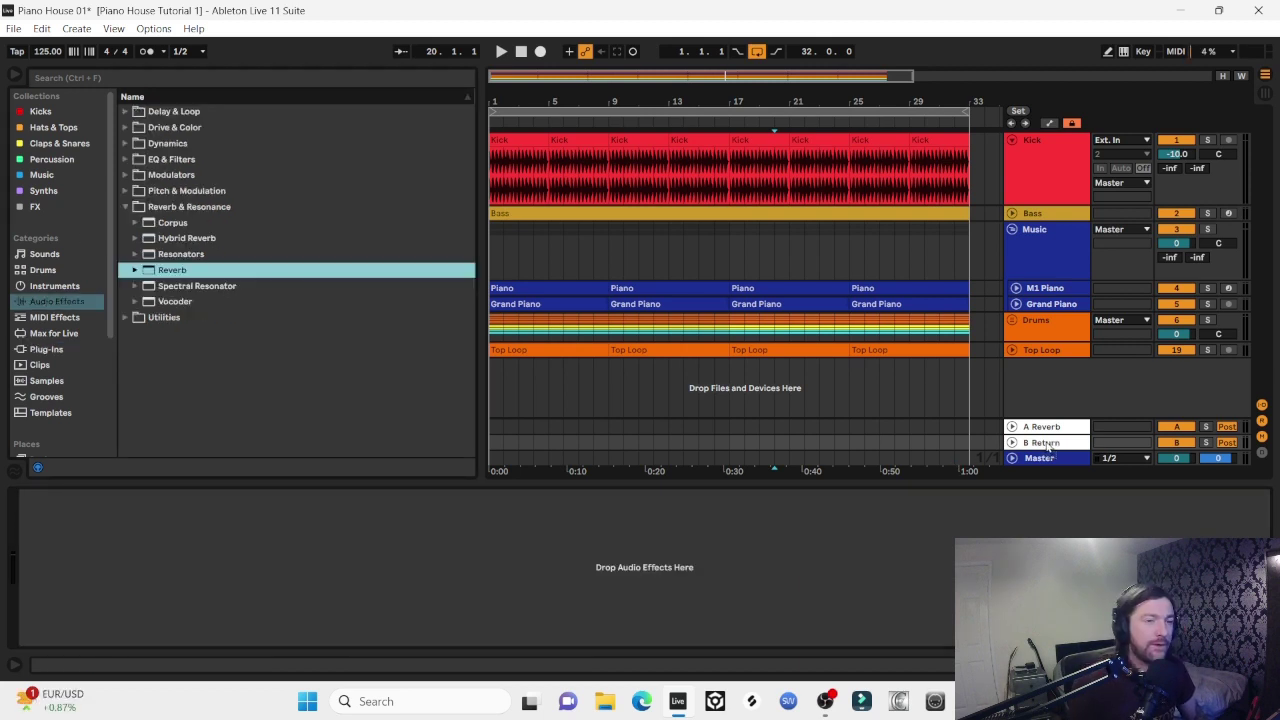
drag(1043, 440, 1048, 444)
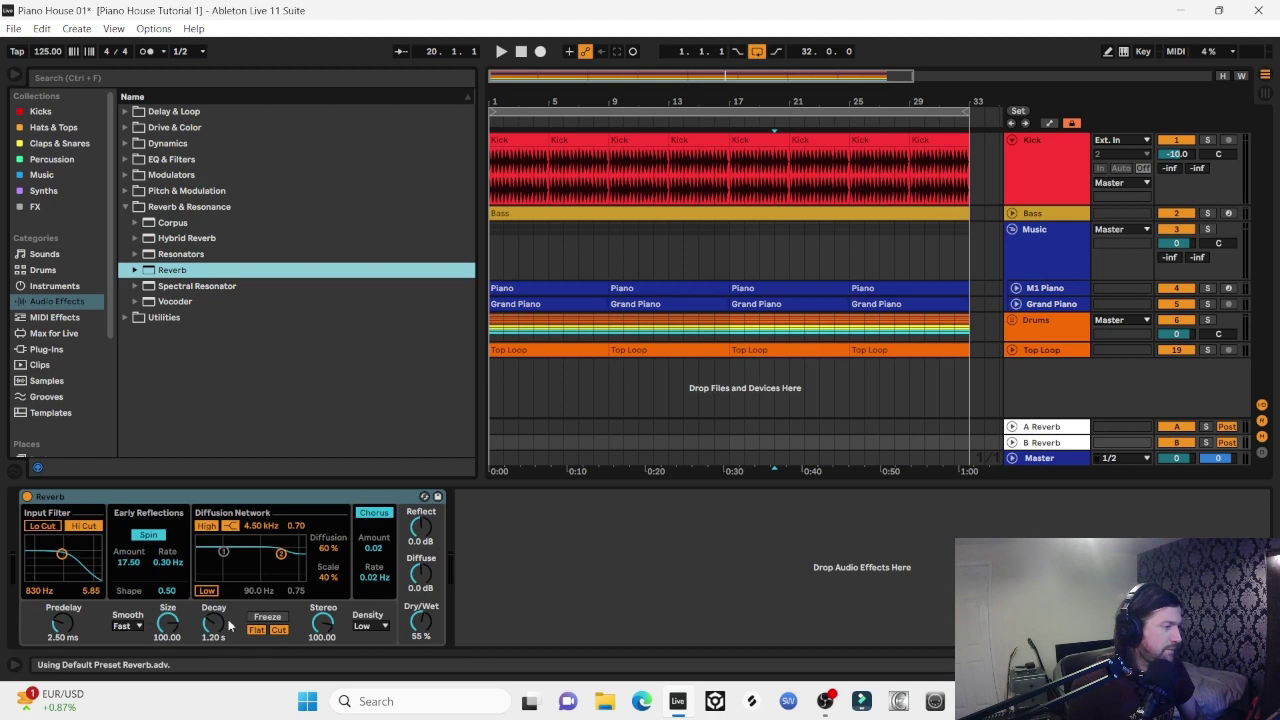
click(421, 622)
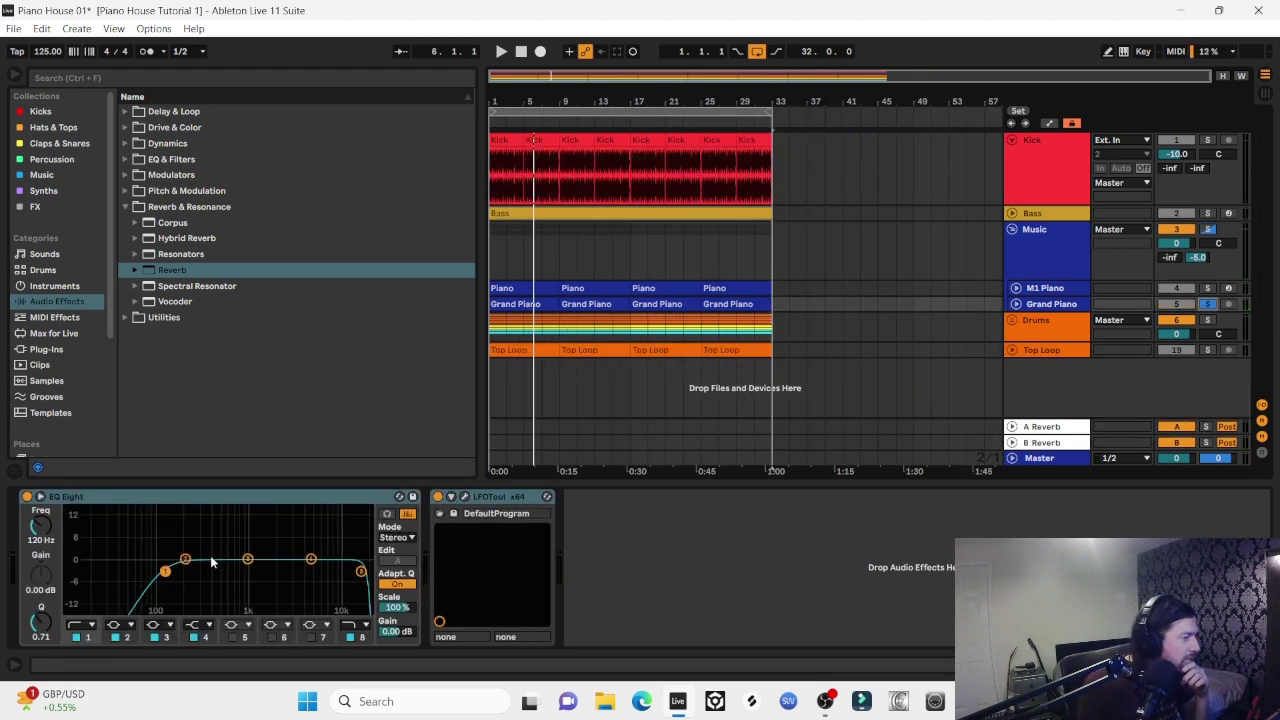
Cut the Grand Piano's low mids with EQ Eight band 2 at 240 Hz and -6.82 dB while listening
key(space)
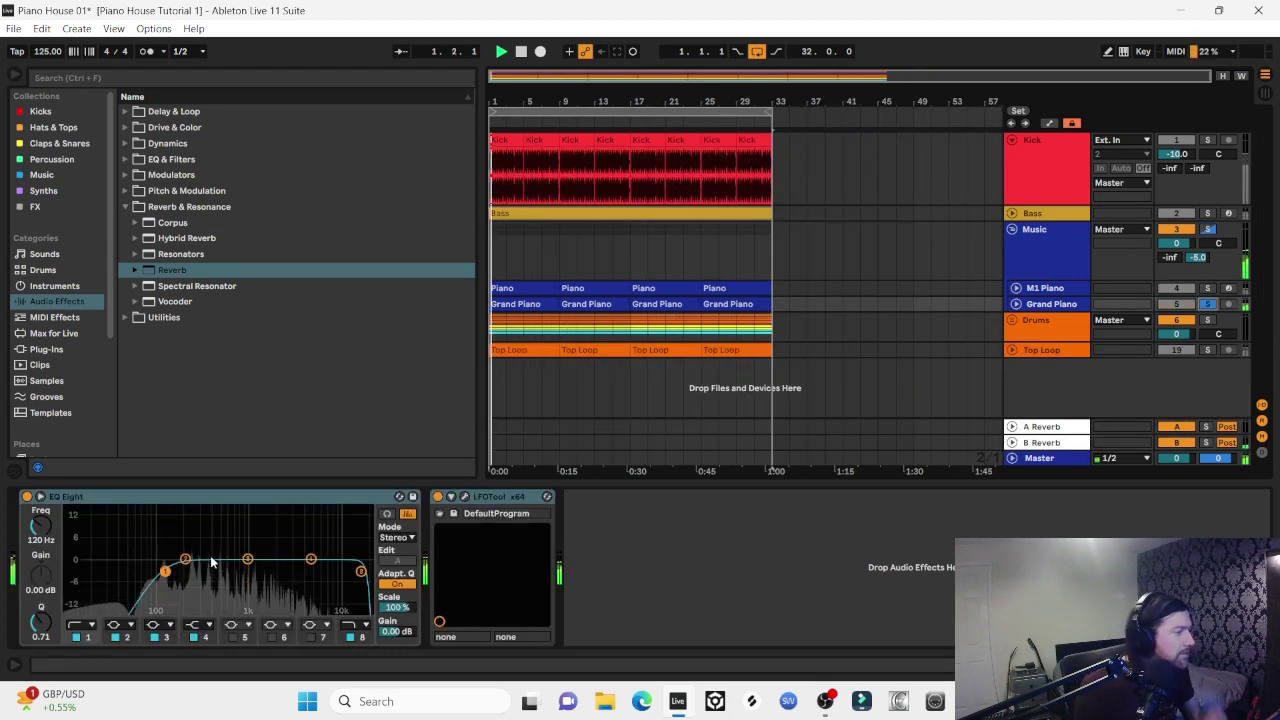
drag(185, 559, 201, 581)
drag(233, 584, 183, 582)
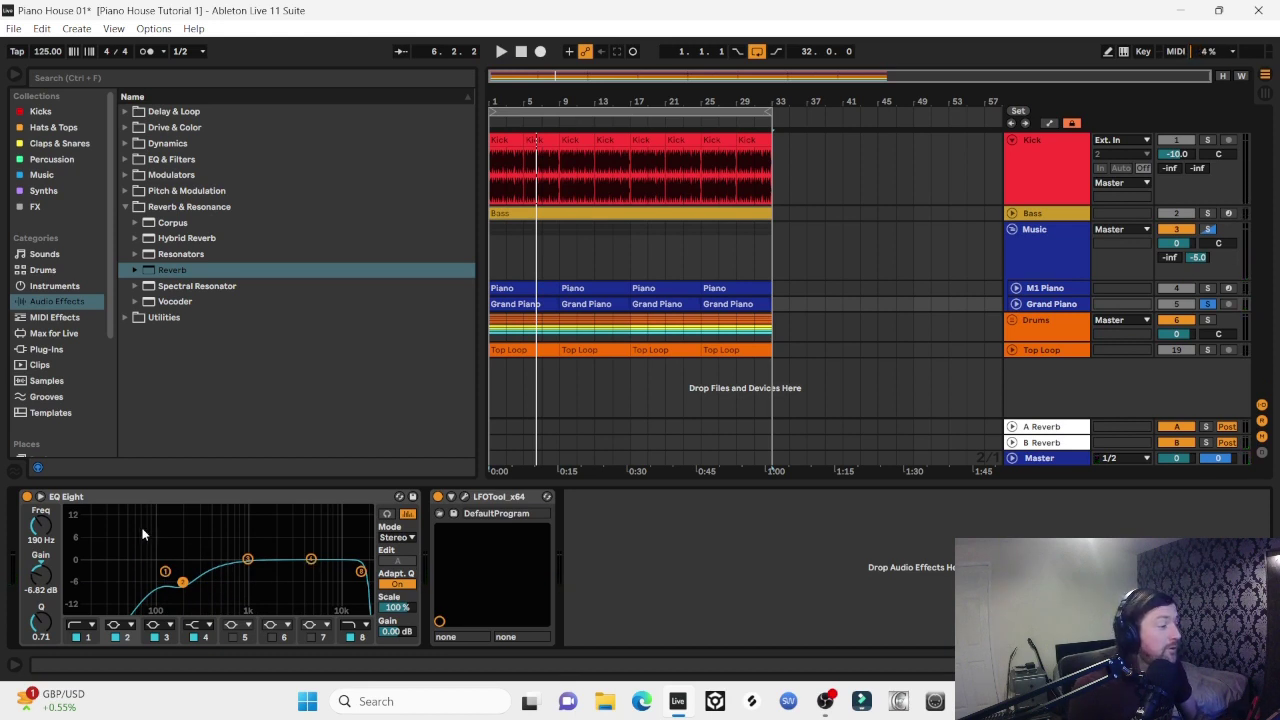
drag(183, 579, 191, 581)
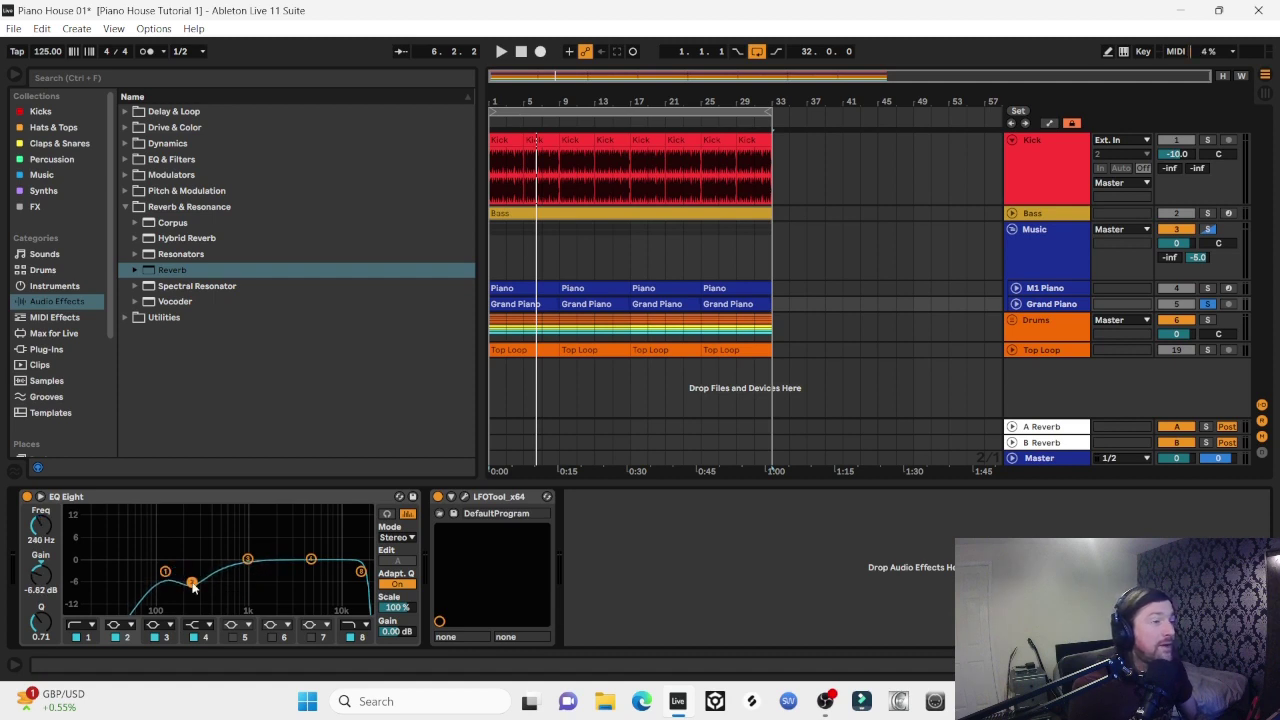
Listen to the M1 Piano and Grand Piano layers together, both soloed and within the full mix
click(1208, 289)
key(space)
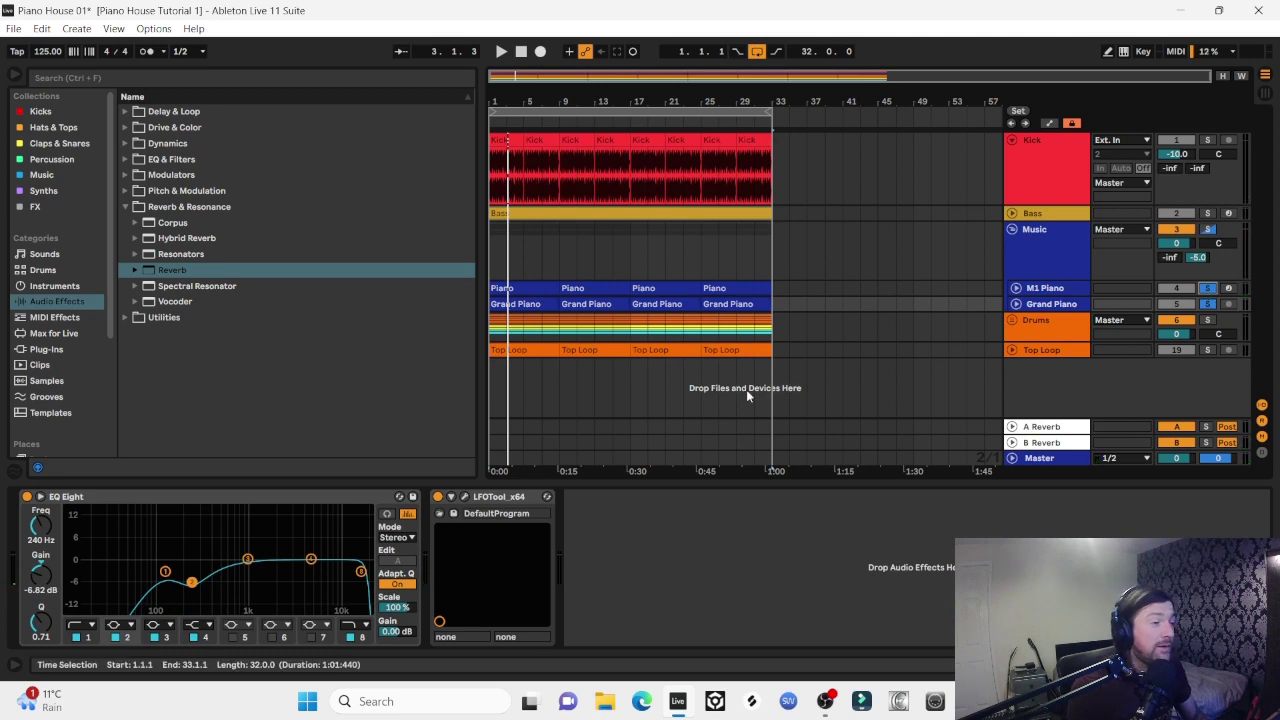
drag(534, 98, 534, 128)
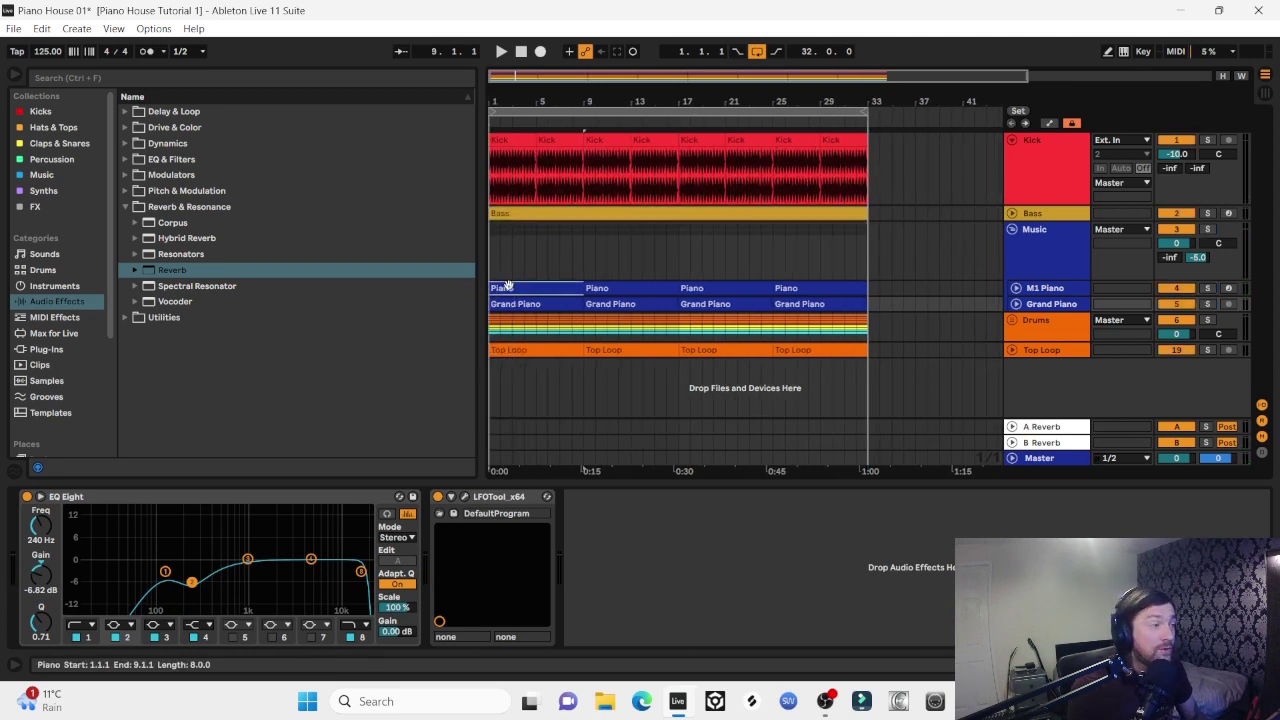
click(508, 287)
key(space)
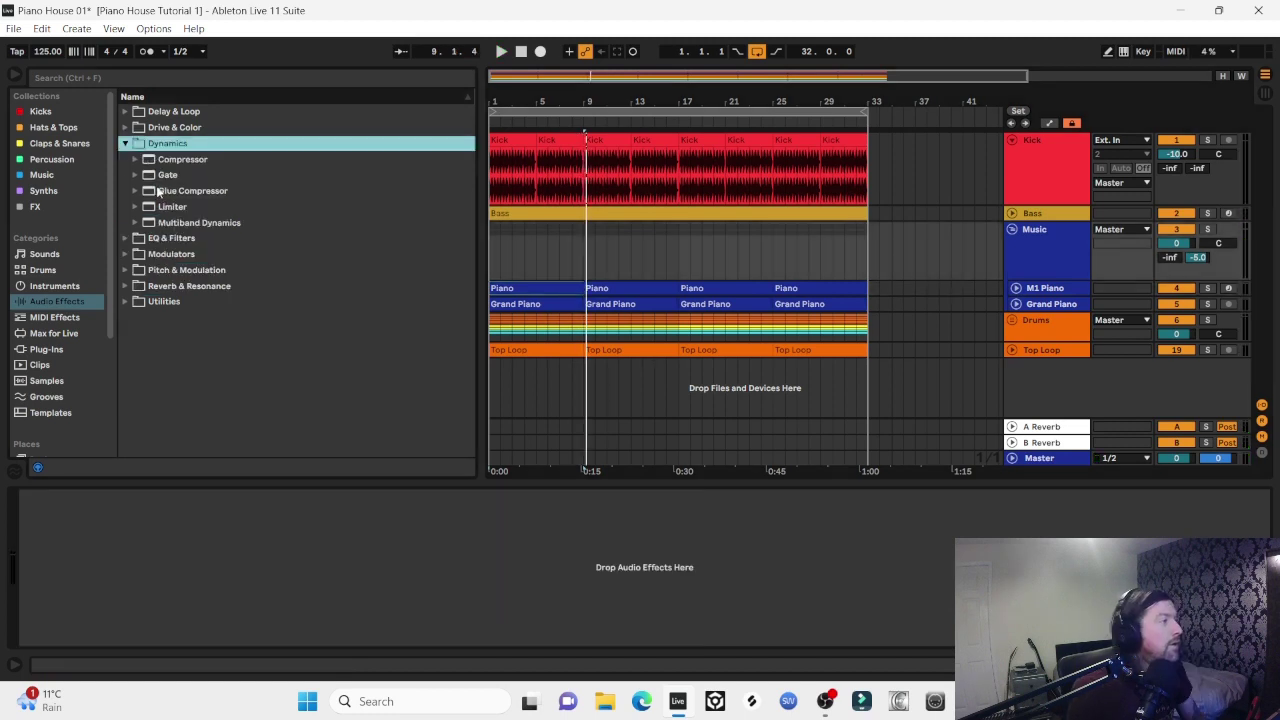
Add a Glue Compressor to the Music group with a threshold of -24.1 dB and 4.44 dB of makeup gain
click(166, 191)
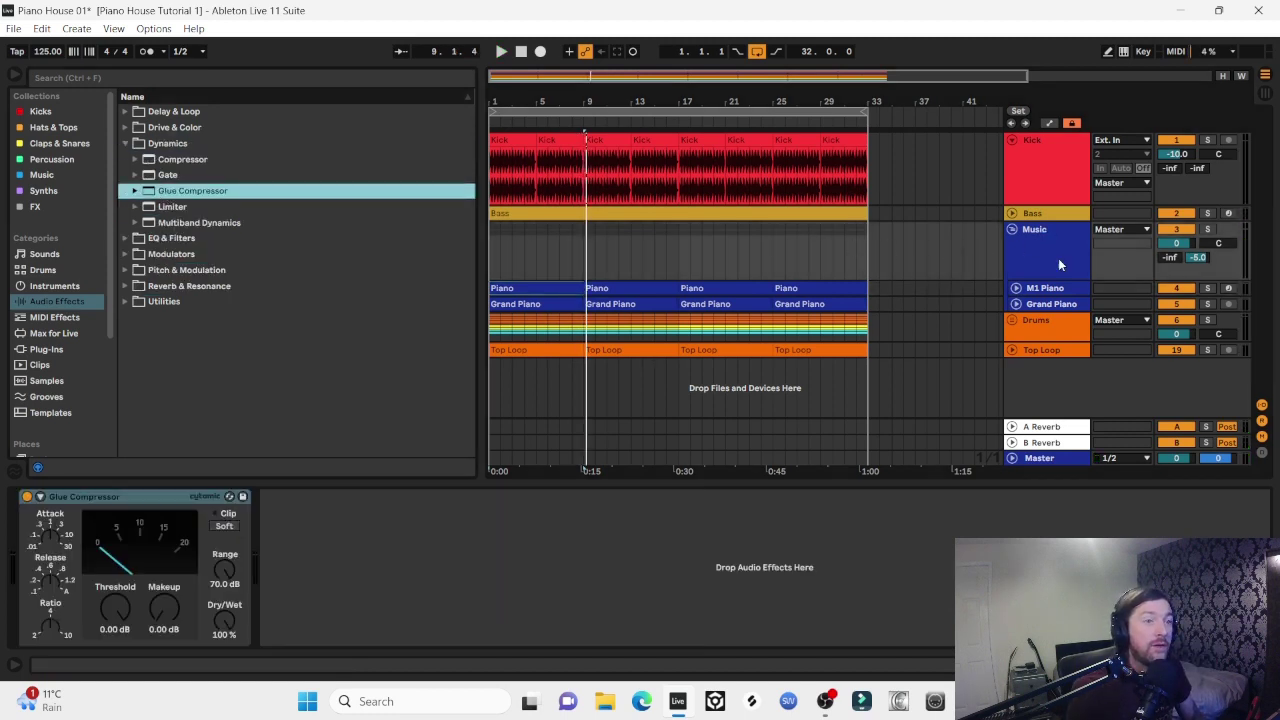
click(108, 614)
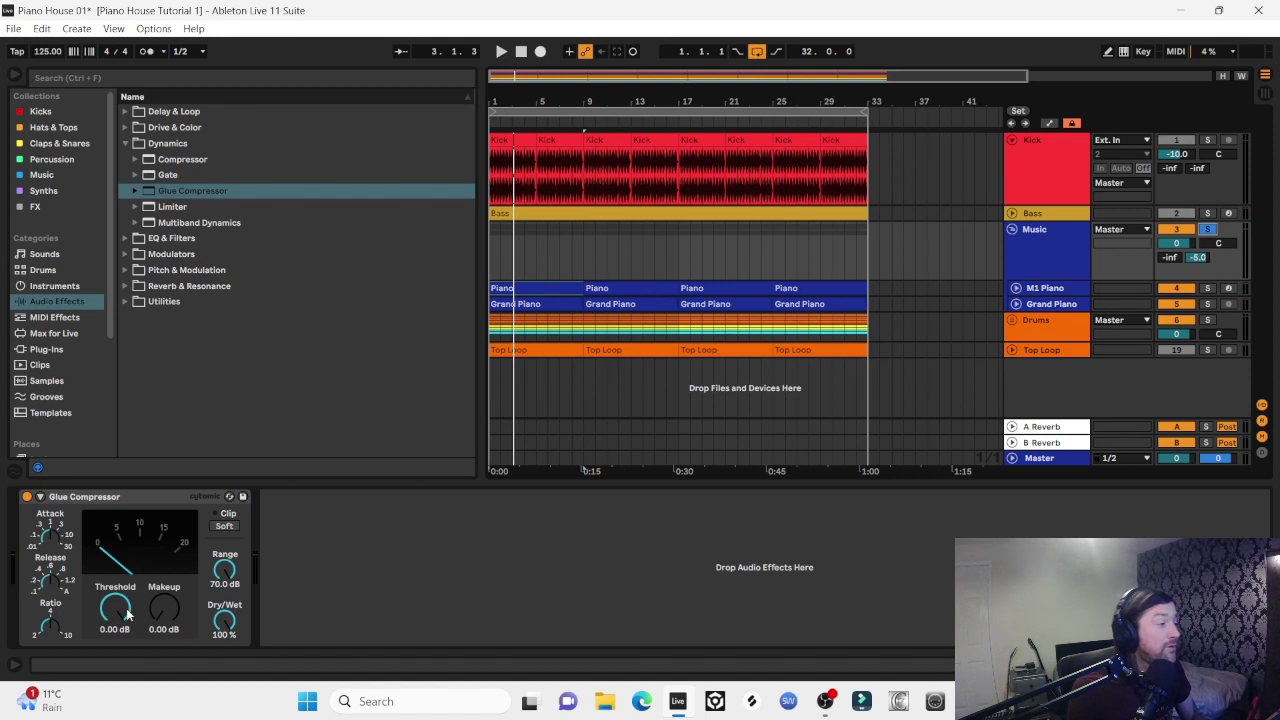
key(space)
drag(128, 614, 128, 673)
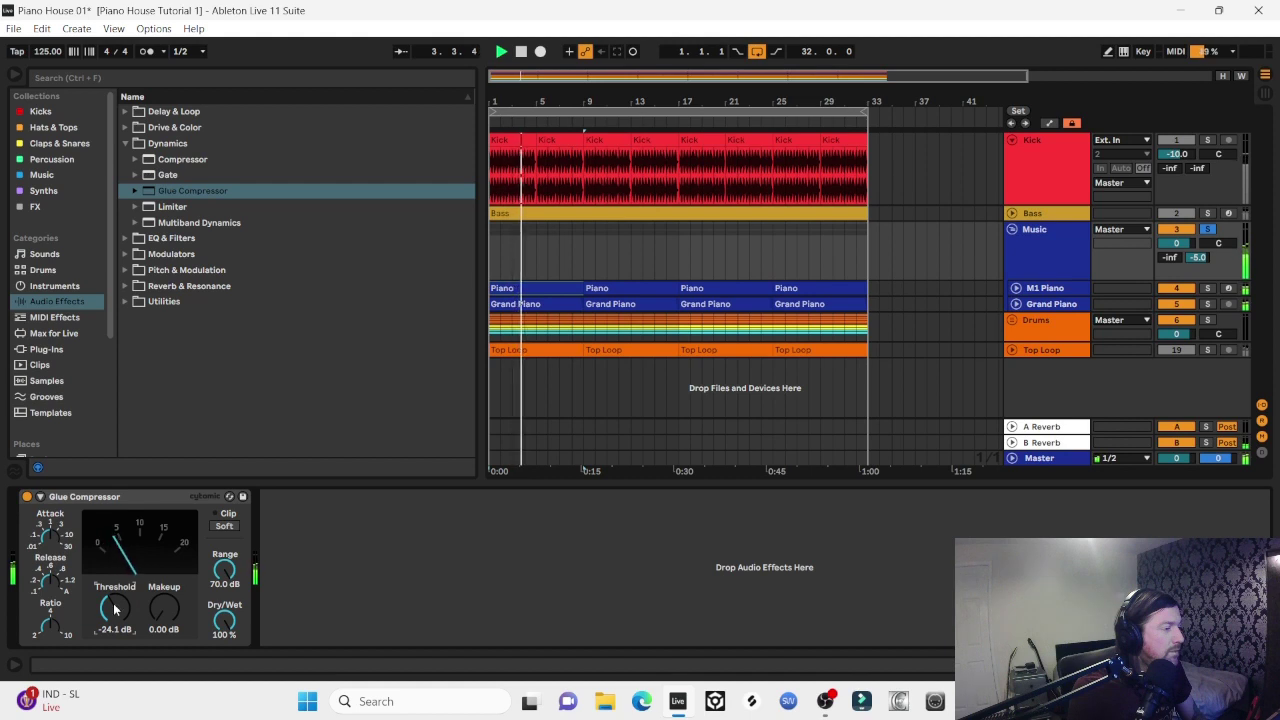
drag(164, 608, 164, 589)
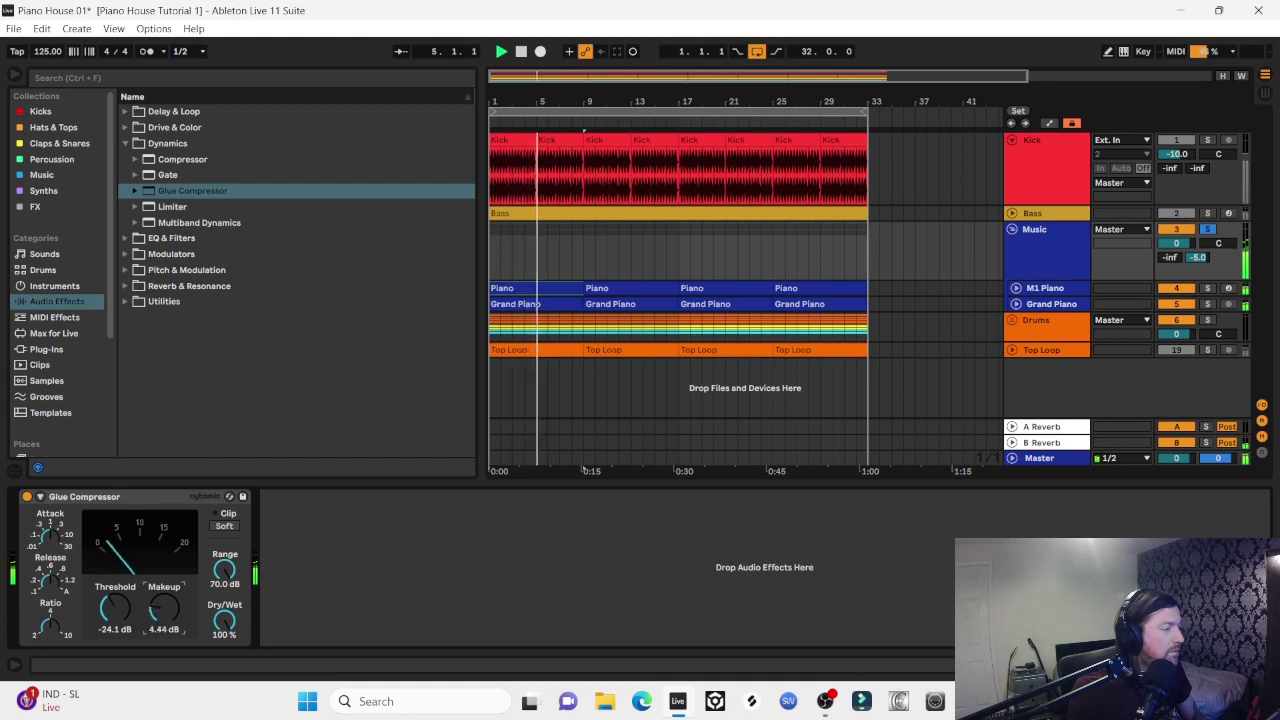
Compare the Music group with the Glue Compressor off and on, and play the full mix from the start
click(27, 496)
click(27, 496)
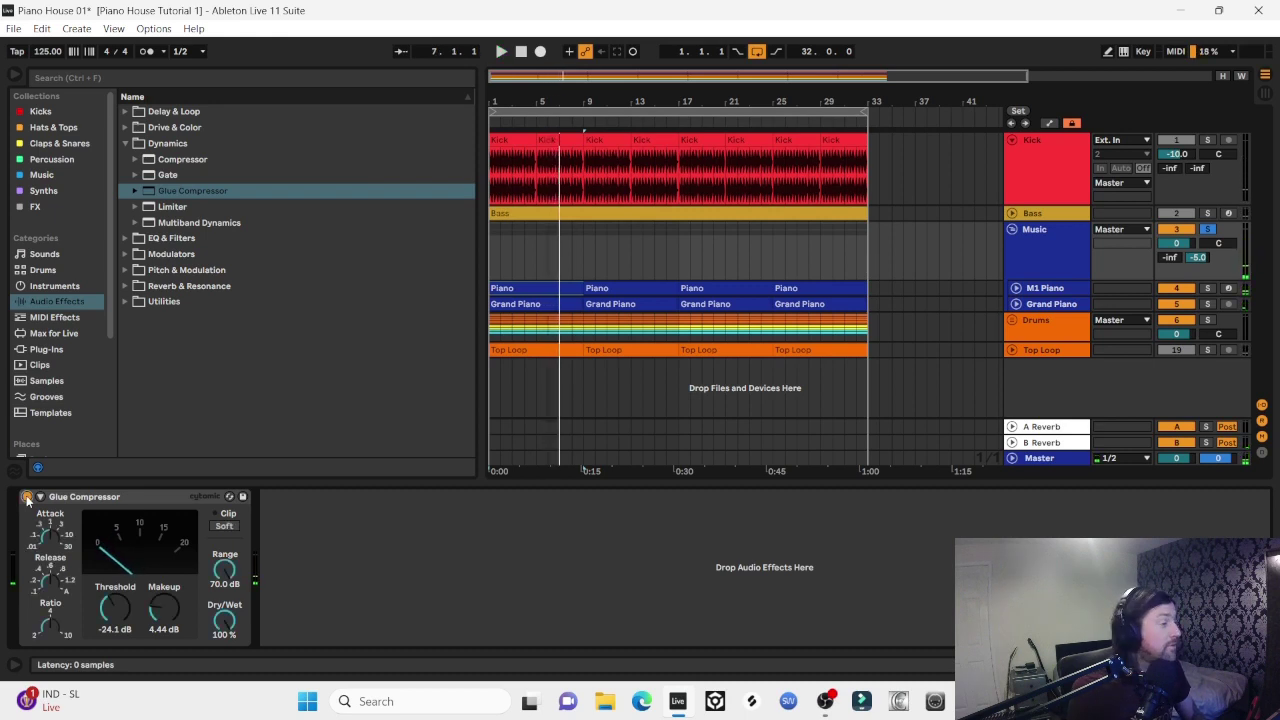
click(500, 288)
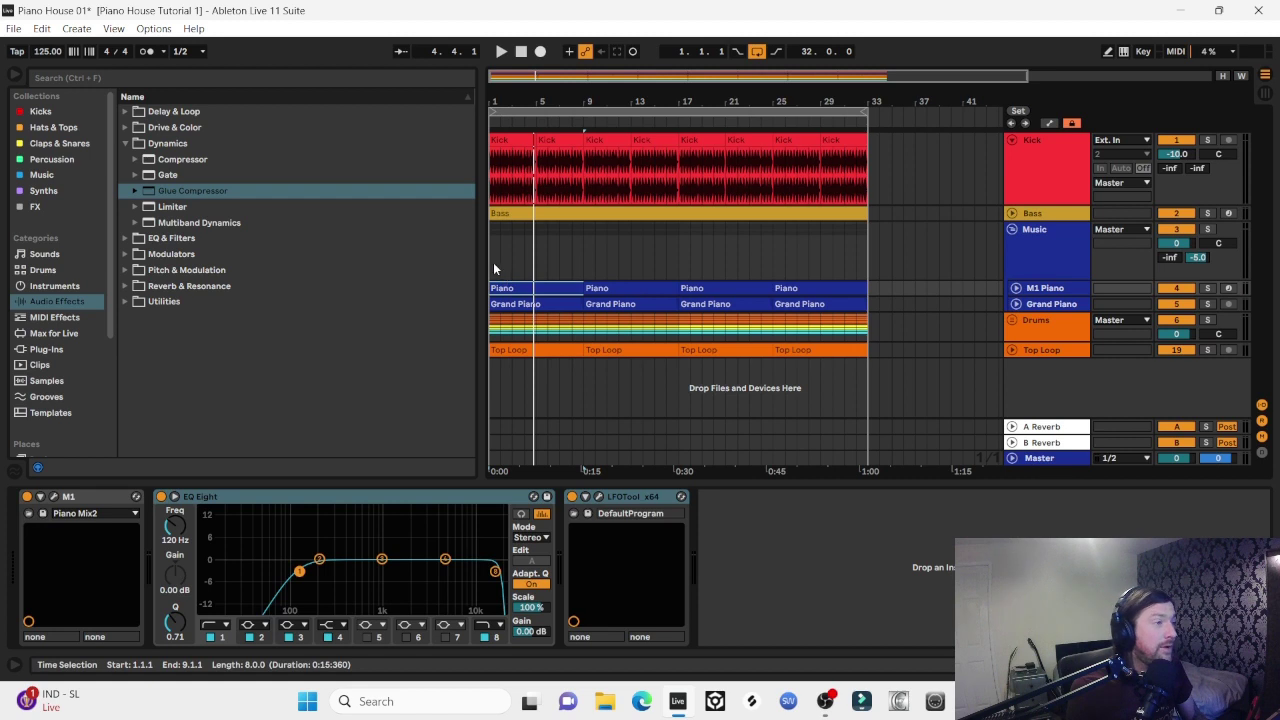
click(493, 266)
key(space)
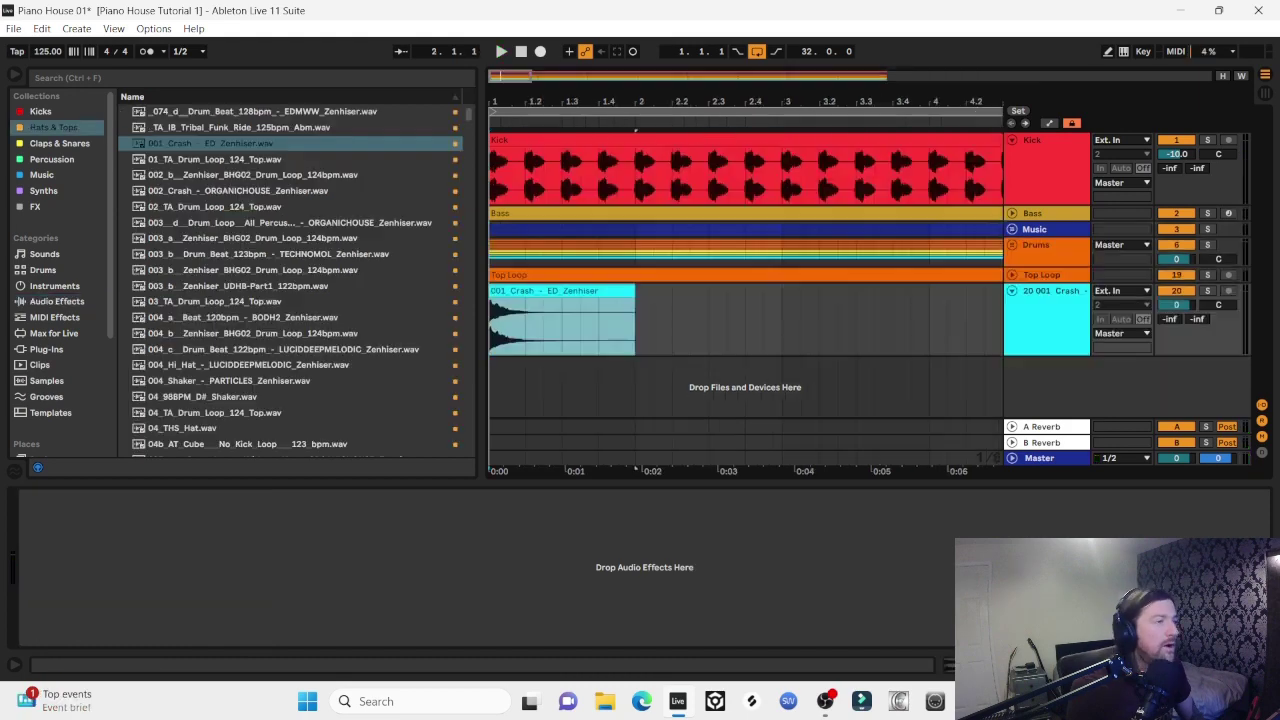
Adjust the end of the 001_Crash clip at bar 1, and duplicate it every 8 bars up to bar 25 for playback
drag(634, 302, 631, 306)
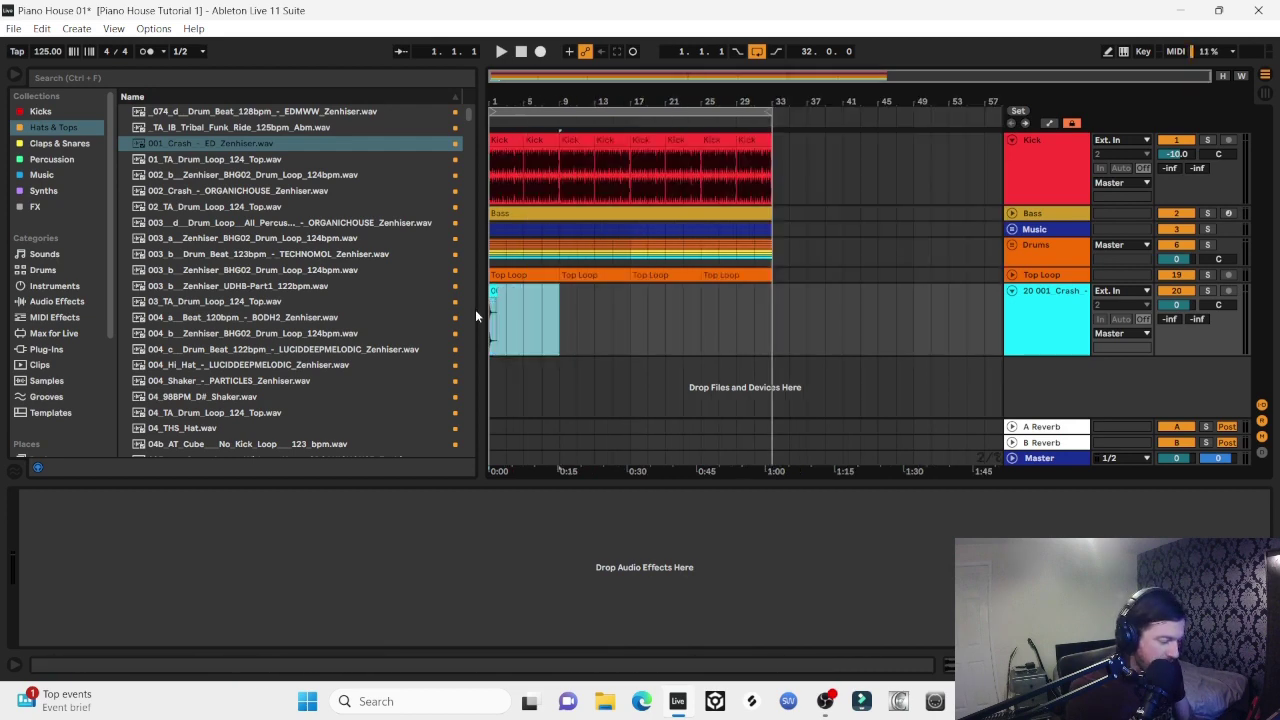
key(ctrl+d)
key(ctrl+d)
key(ctrl+d)
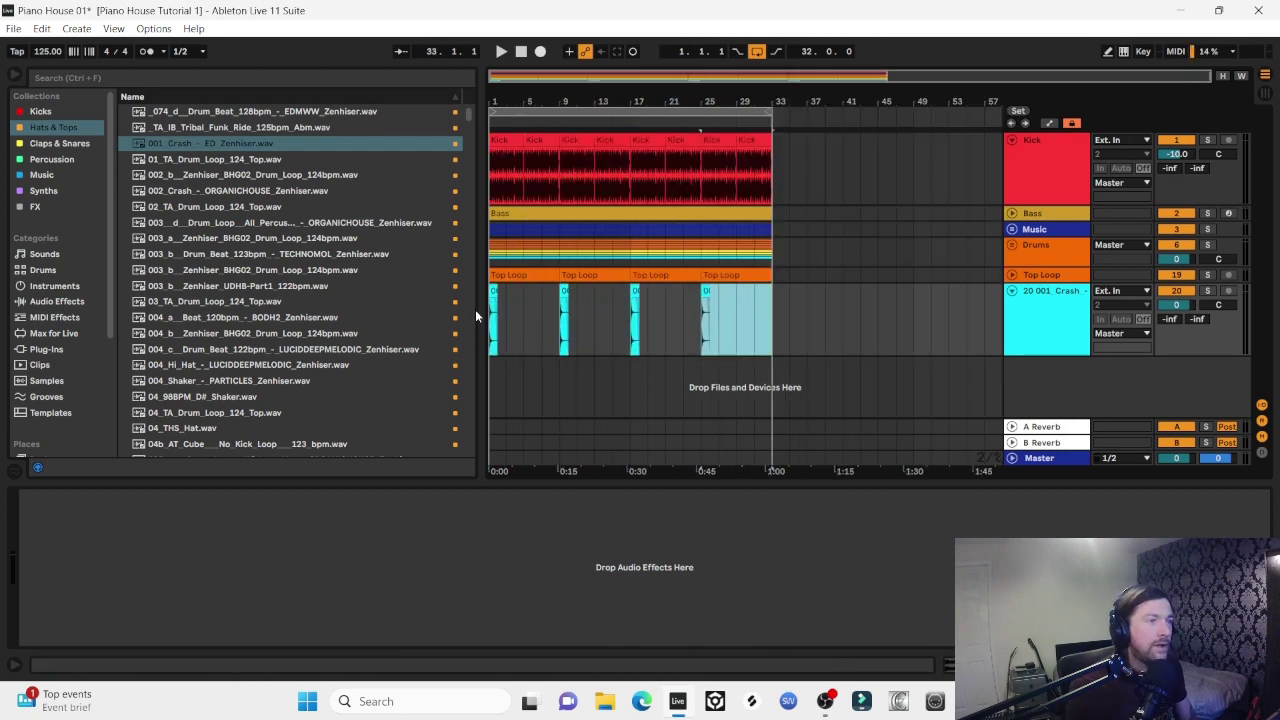
key(space)
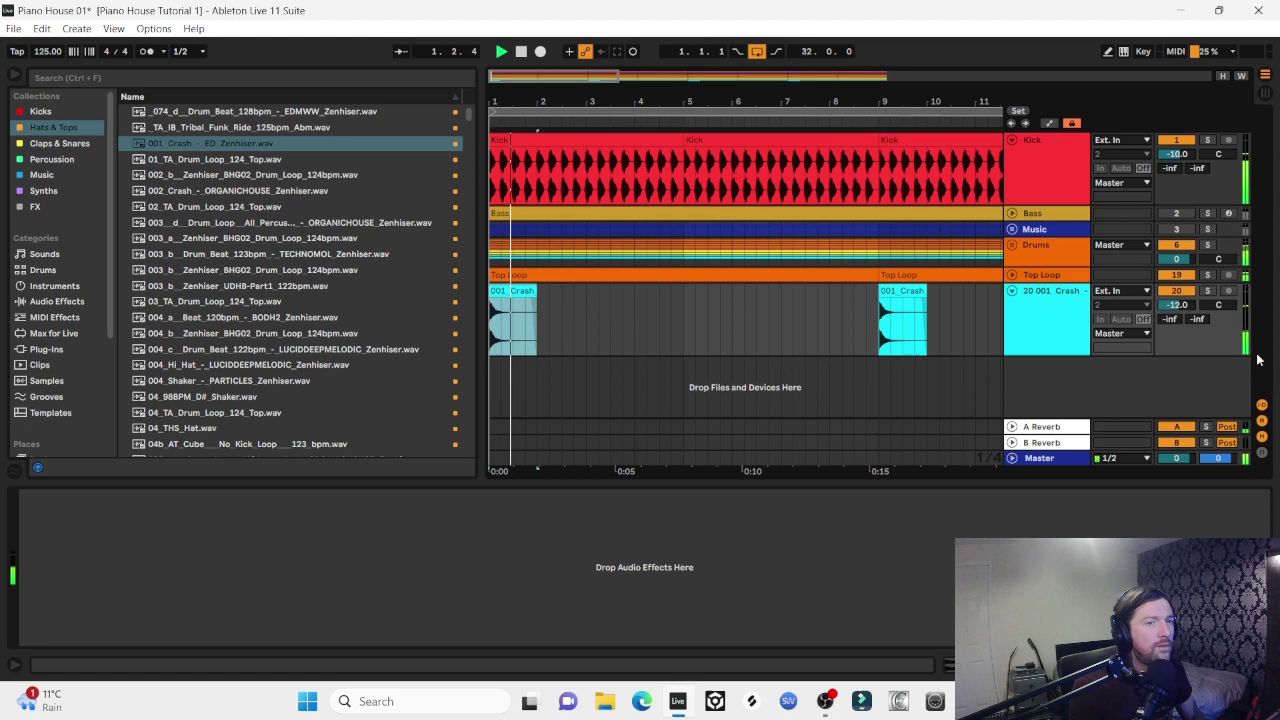
Set the crash track's volume to -14 dB while replaying the mix from the start
click(1179, 307)
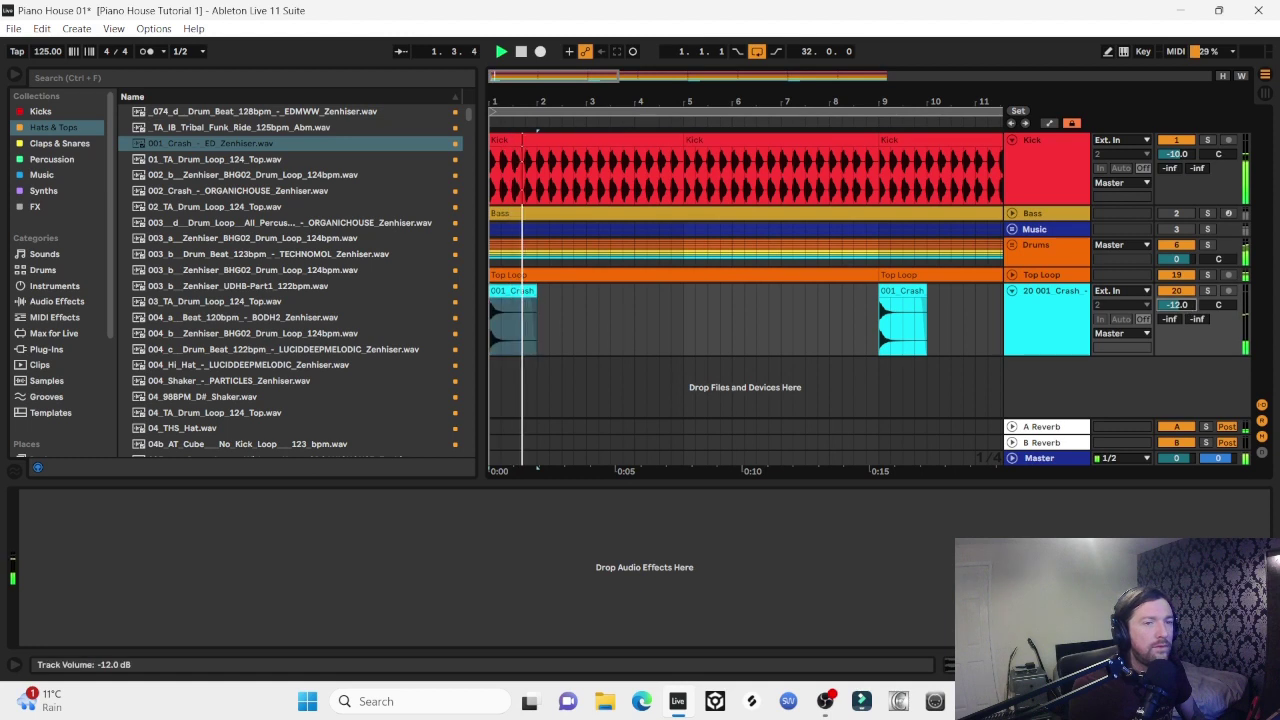
drag(1173, 307, 1173, 317)
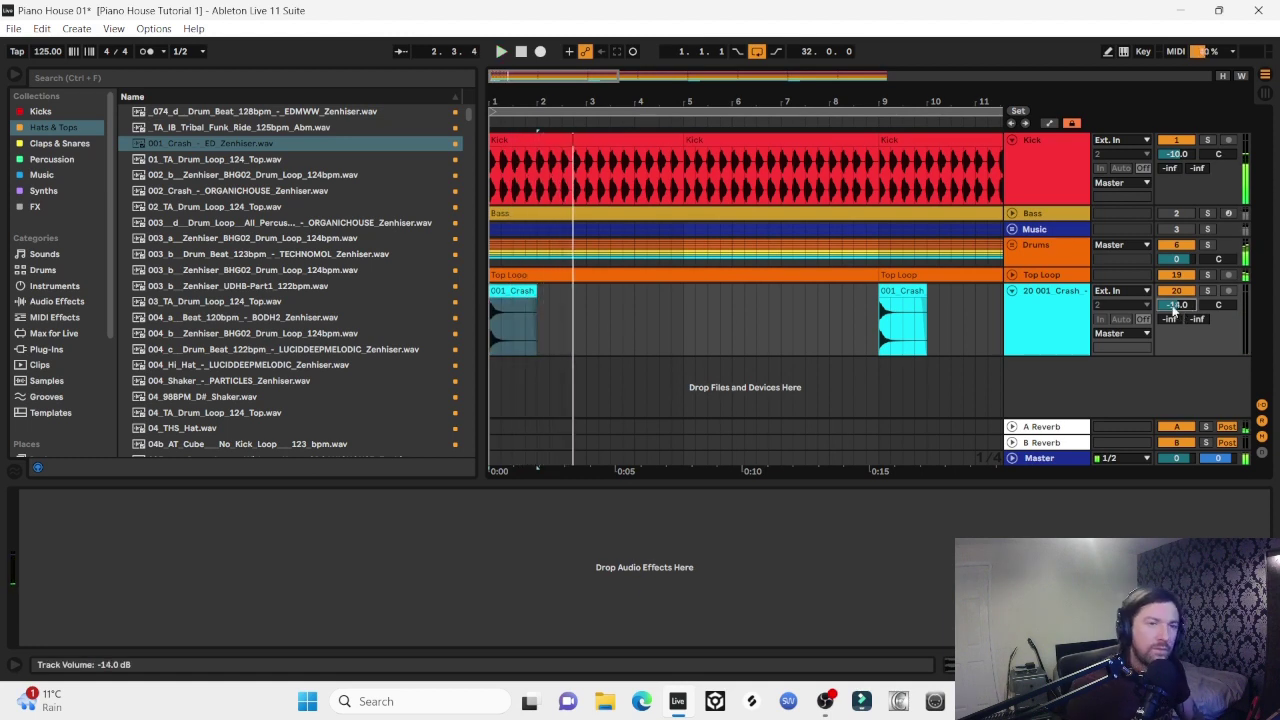
key(space)
key(space)
key(space)
key(space)
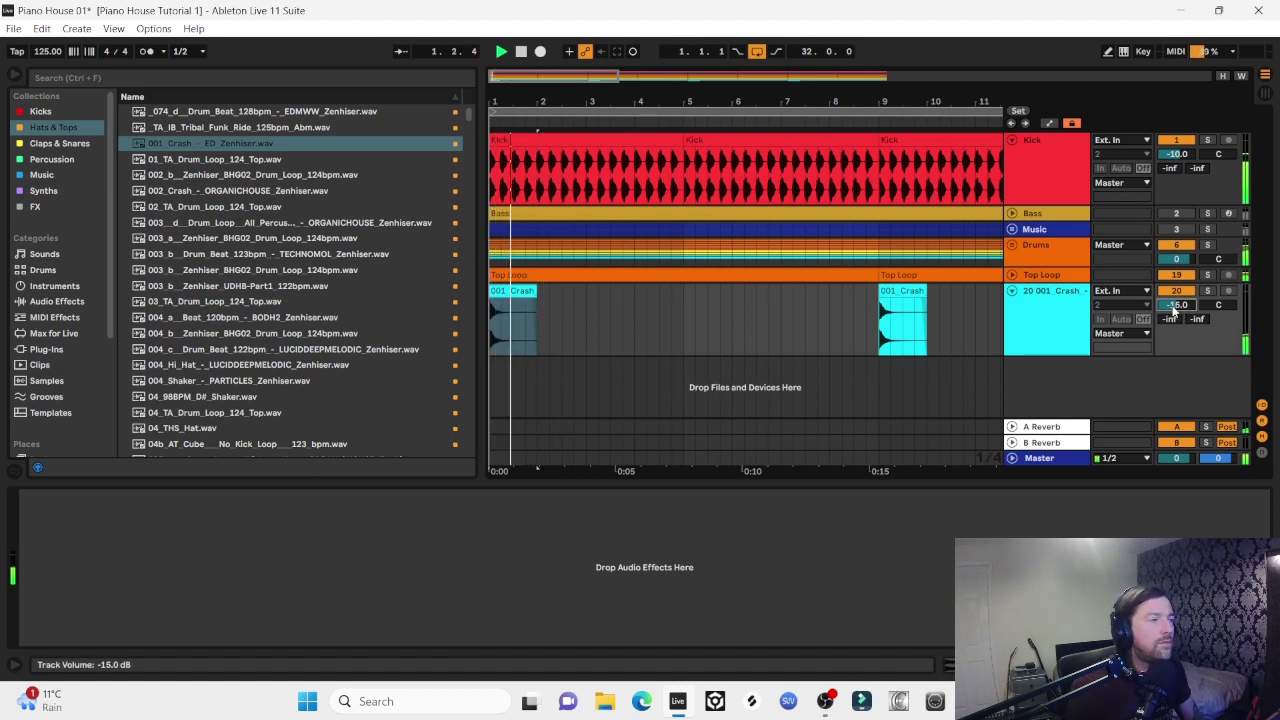
key(space)
key(space)
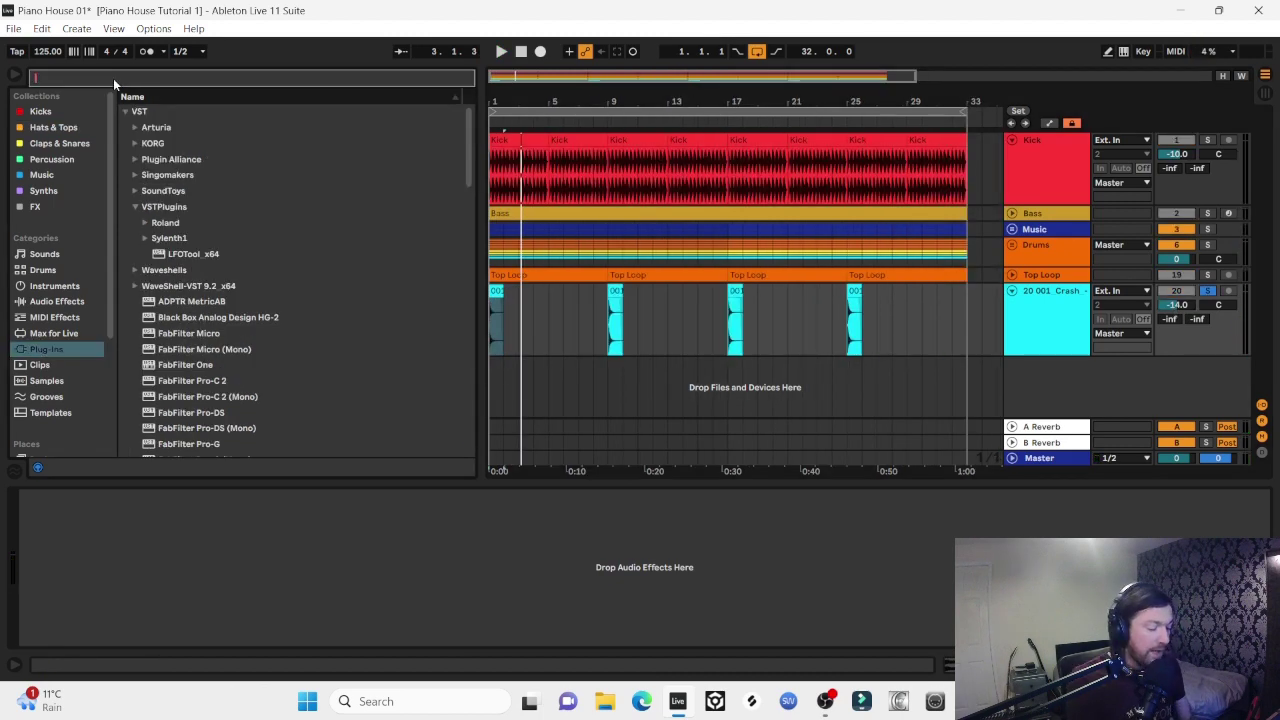
Find the H-Delay Stereo plug-in in the WaveShell-VST 9.2_x64 folder and add it to the crash track
text(h d)
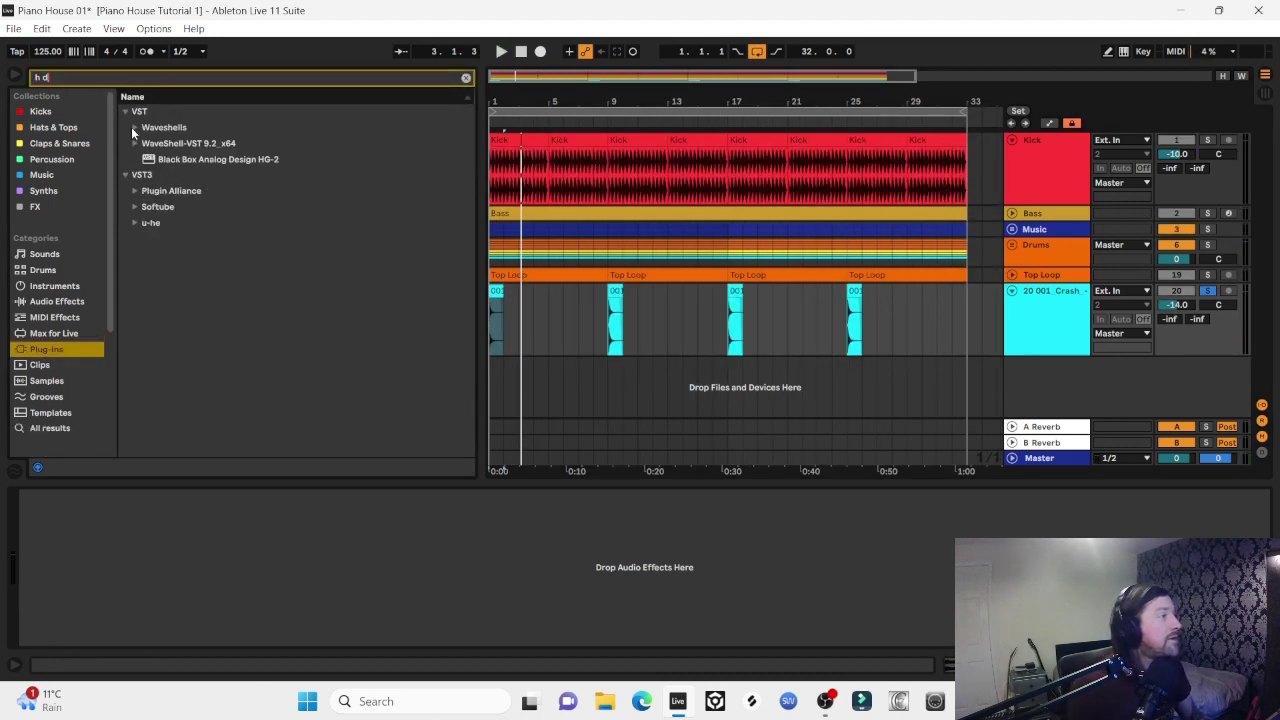
click(133, 127)
click(145, 145)
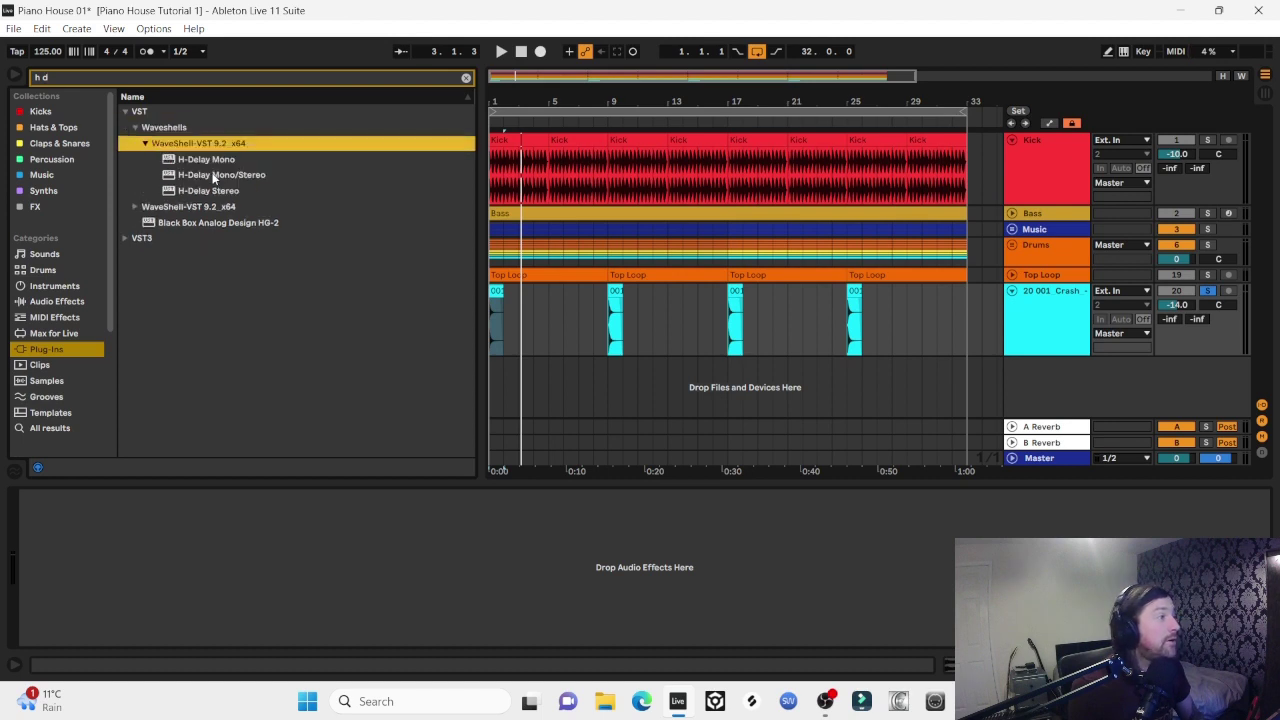
click(213, 191)
drag(213, 191, 636, 328)
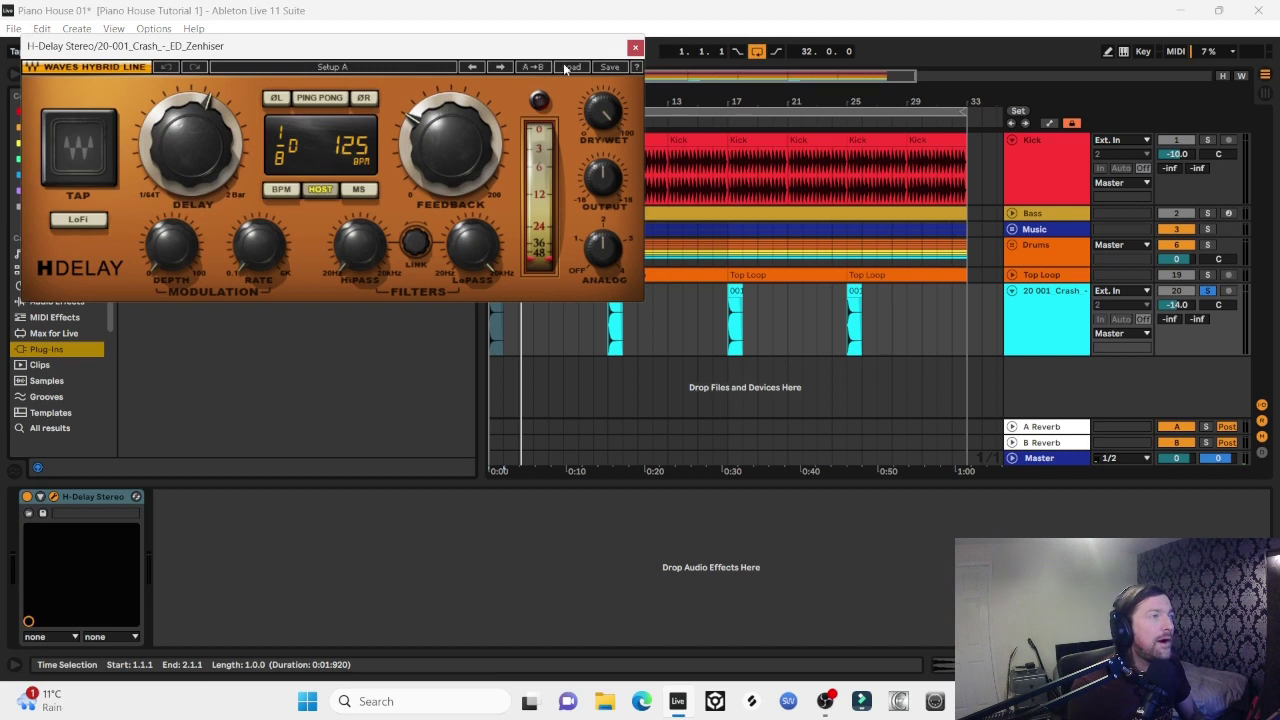
Load the user-made crash delay preset in H-Delay Stereo, close its window and play the soloed crash
click(572, 67)
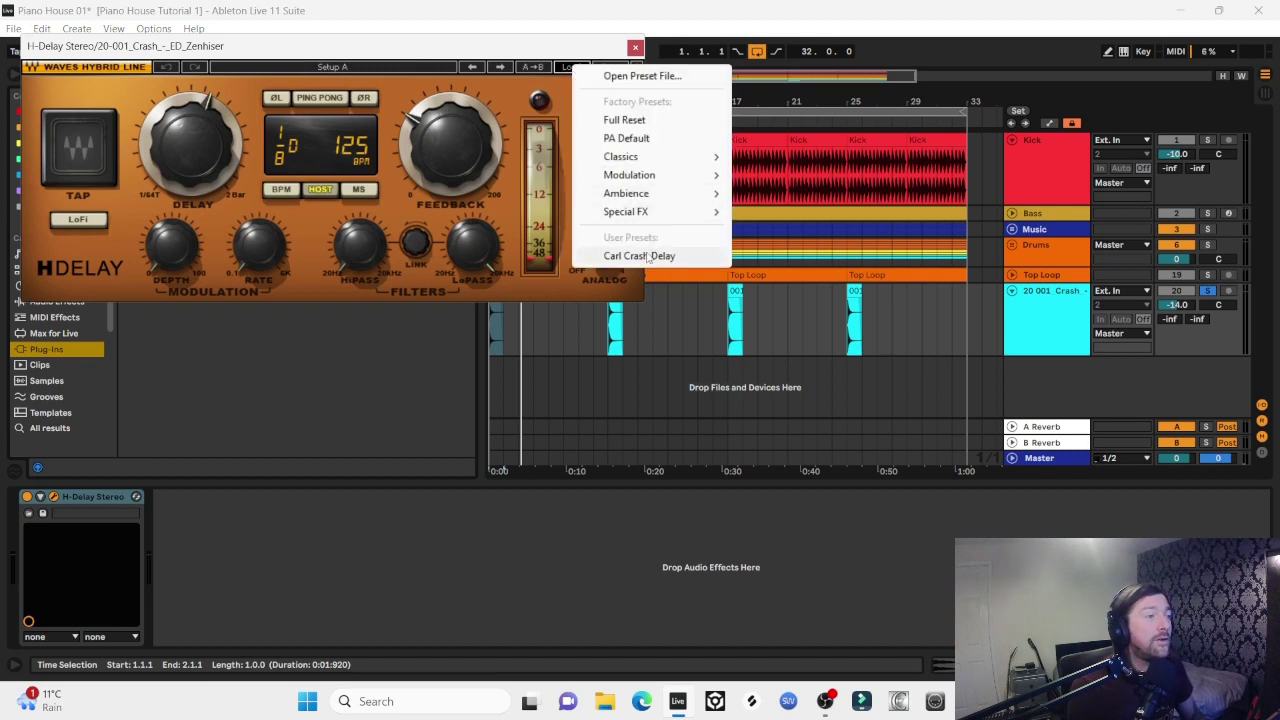
click(640, 255)
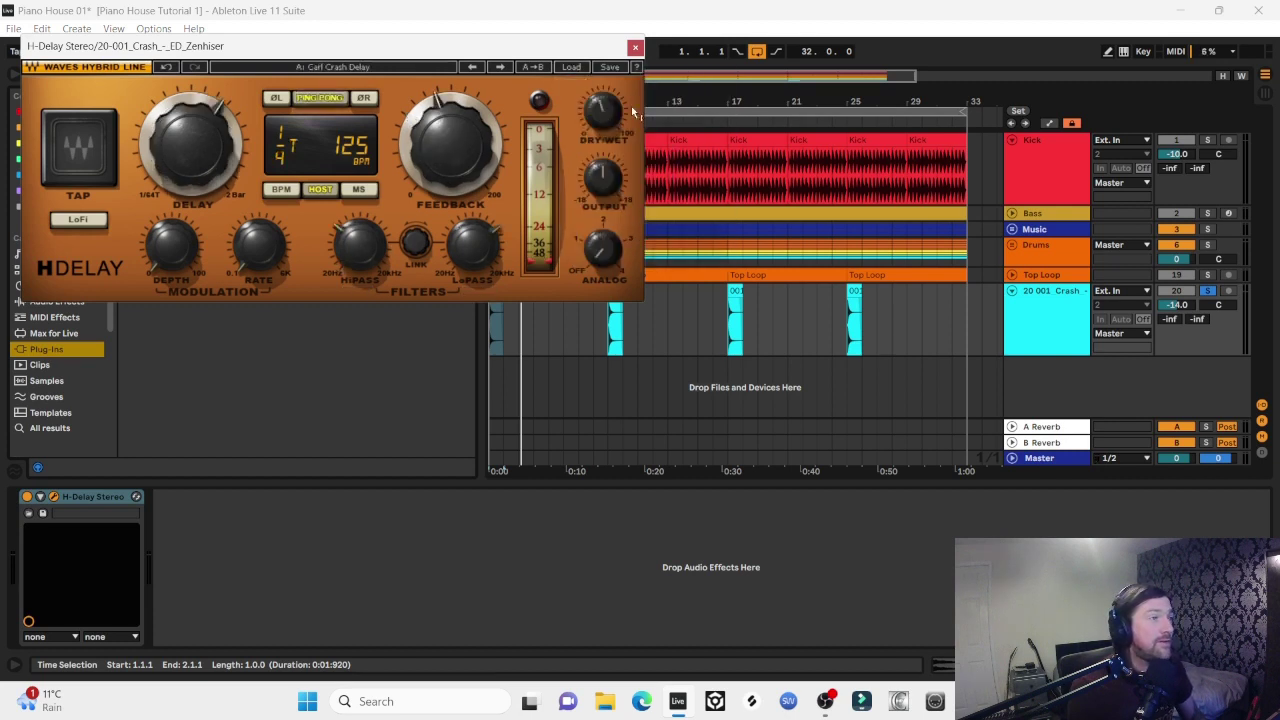
click(635, 47)
key(space)
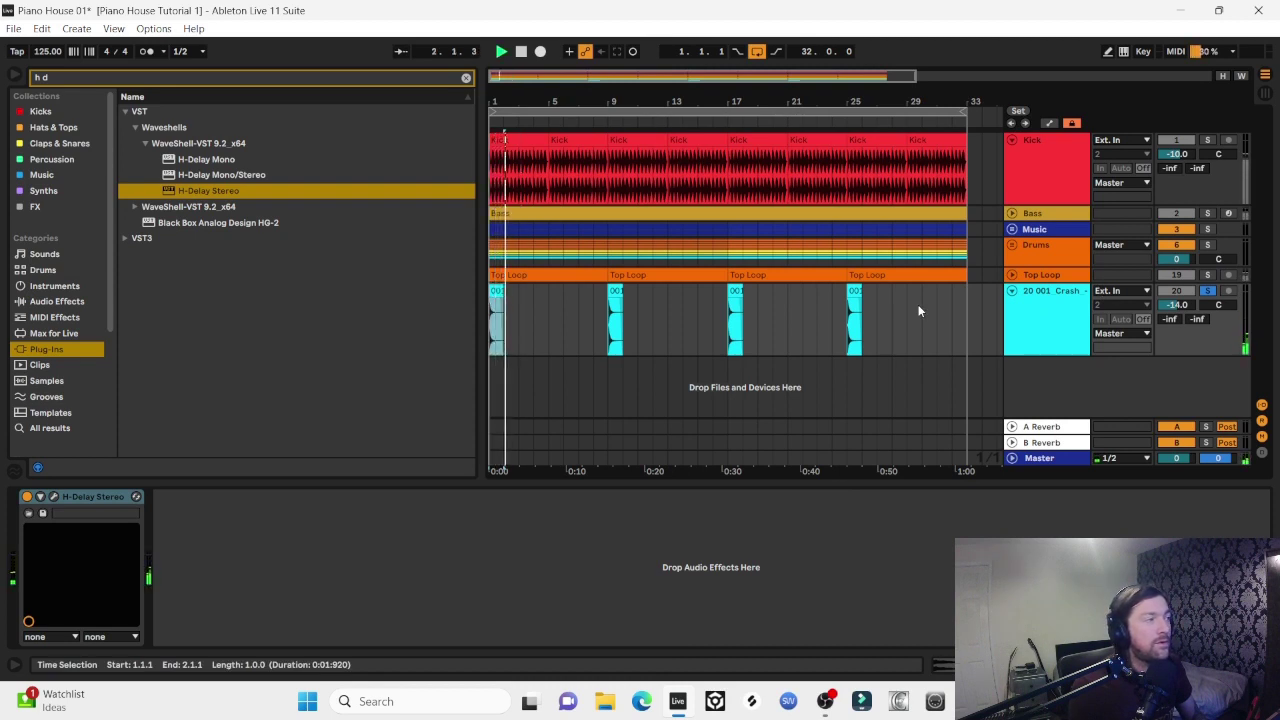
Freeze and flatten the crash track so its delay is rendered into the audio, and play the arrangement
right_click(1061, 315)
click(1090, 408)
click(509, 292)
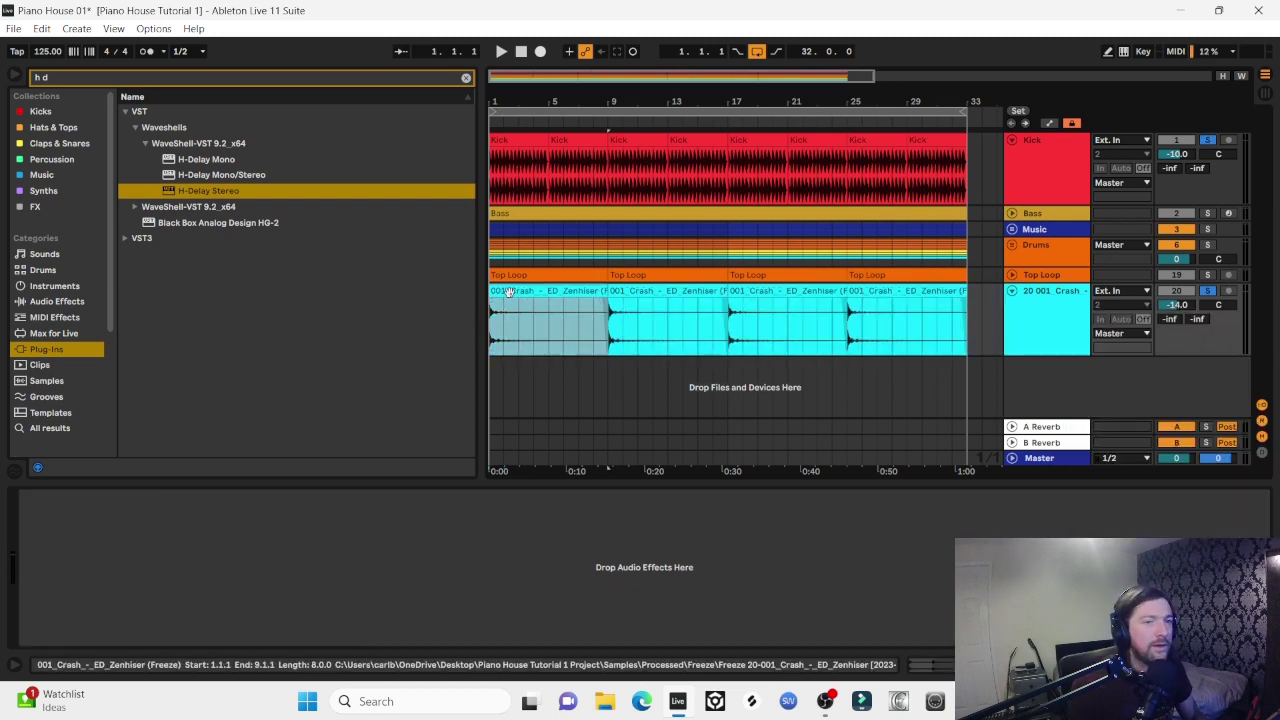
key(space)
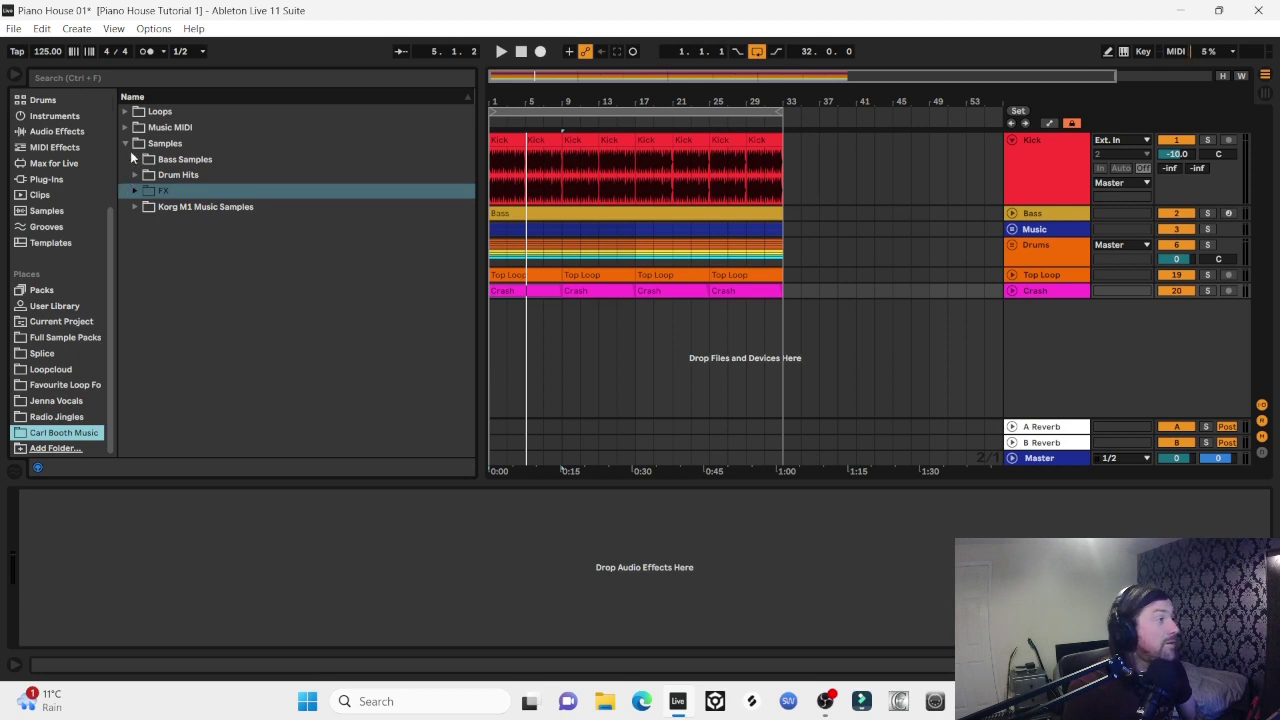
Look through the instrument folders inside the Korg M1 Music Samples folder
click(160, 145)
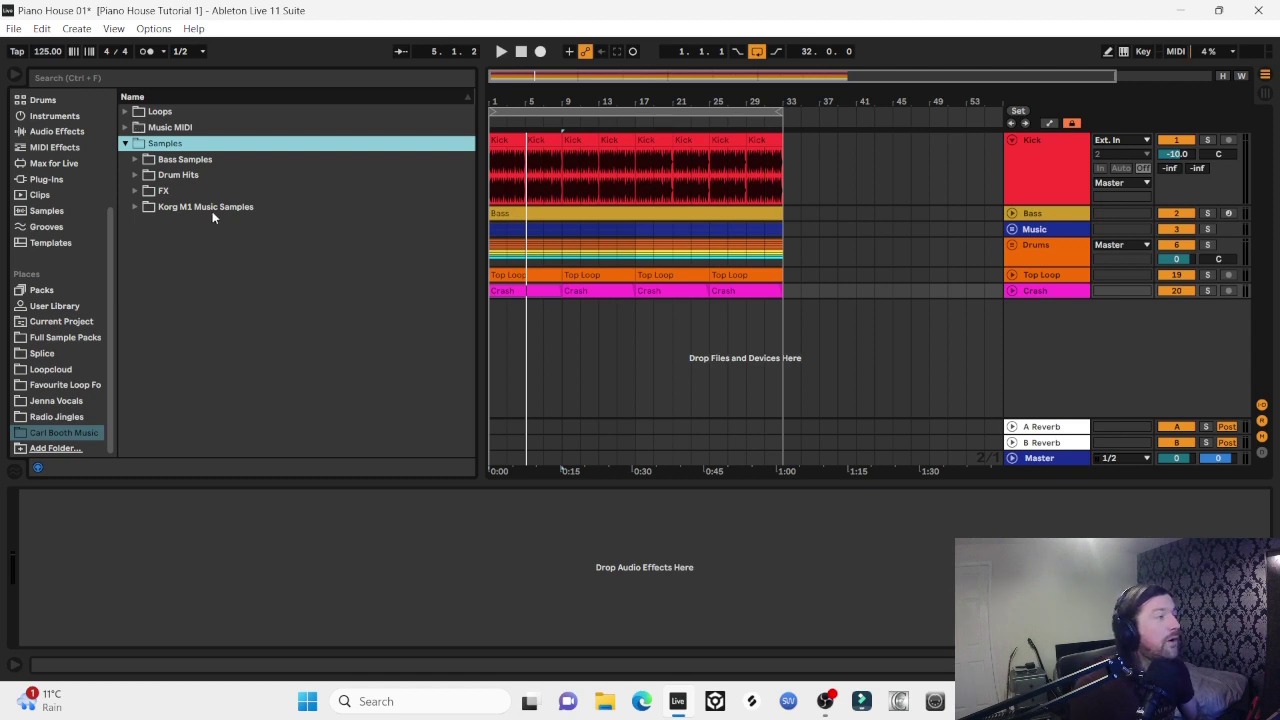
click(136, 206)
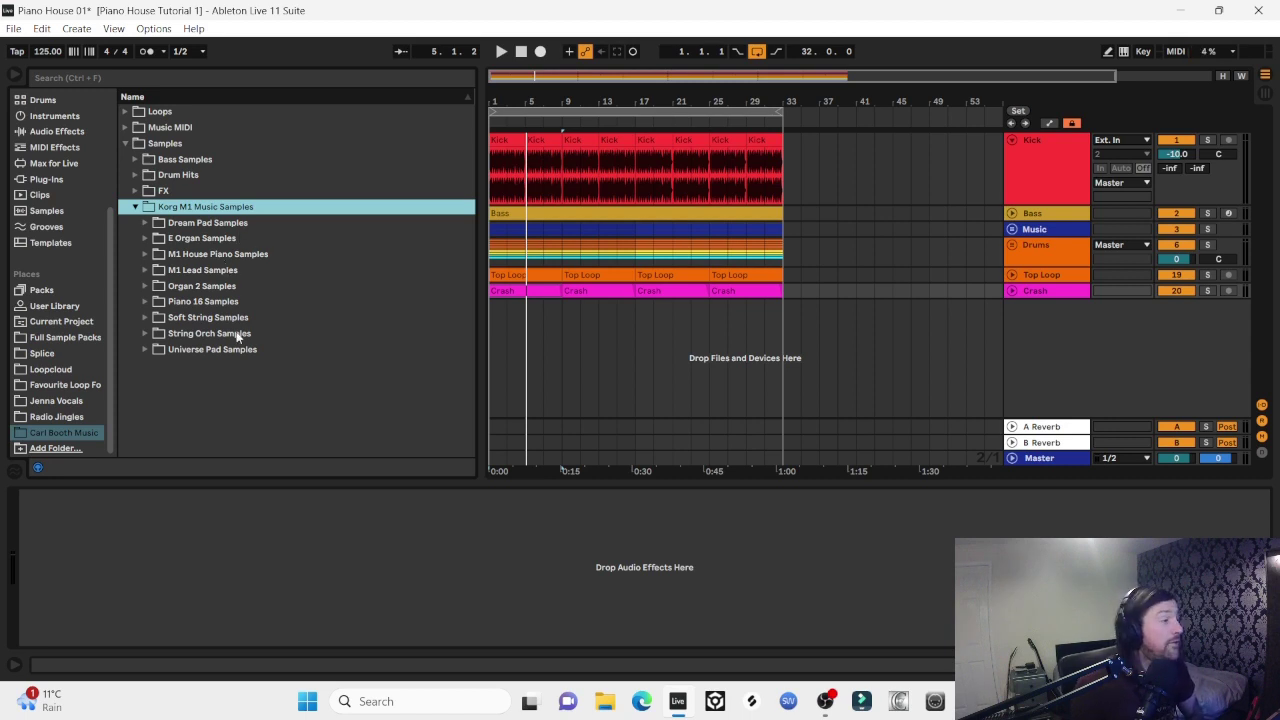
click(201, 302)
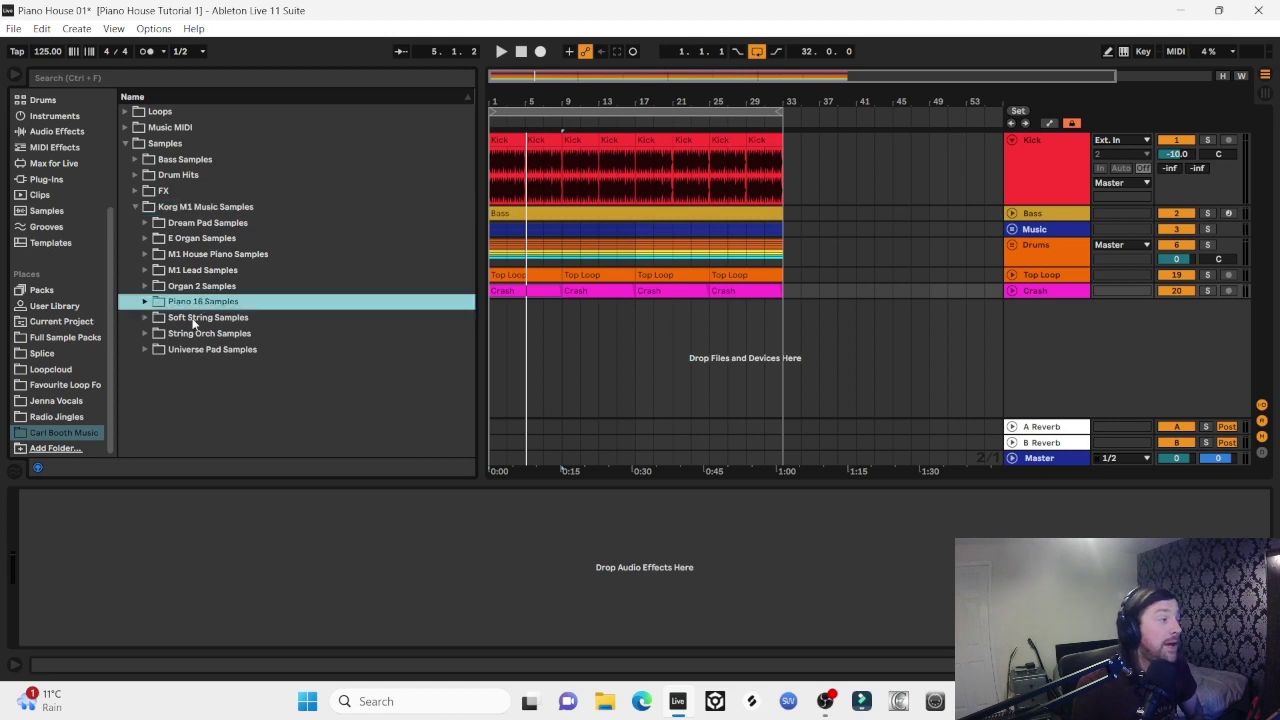
click(194, 318)
click(216, 350)
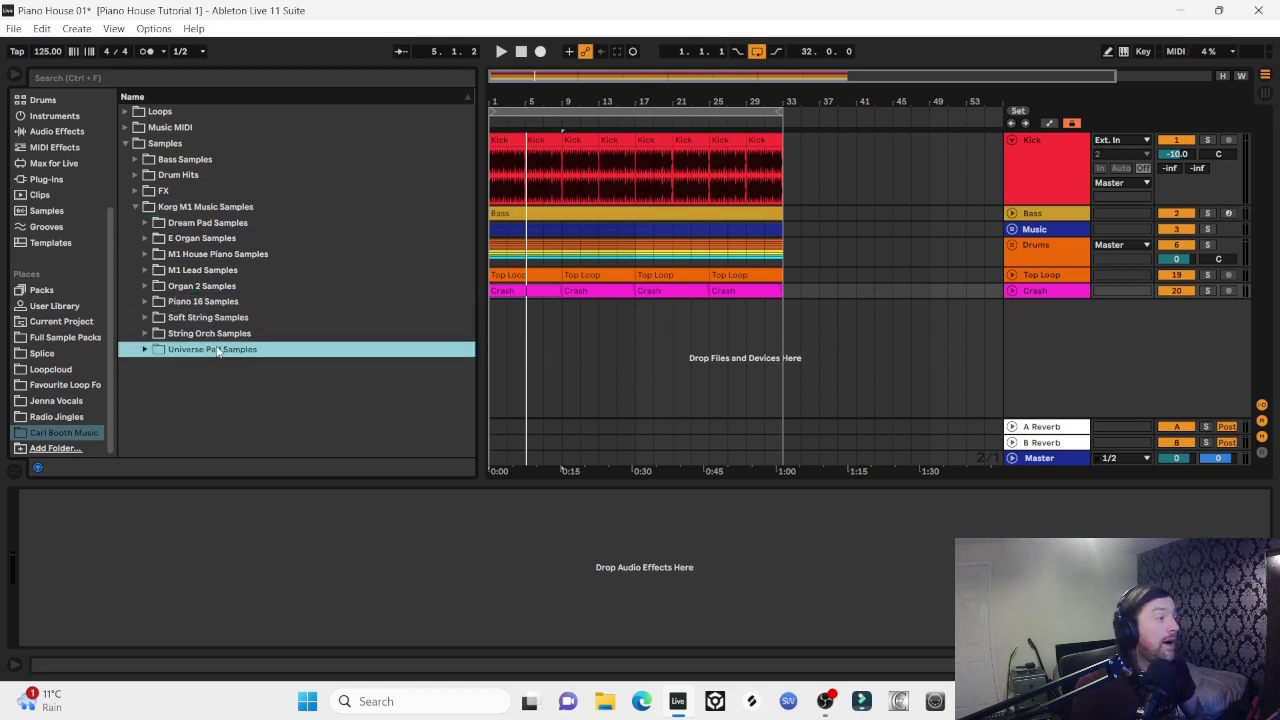
click(225, 270)
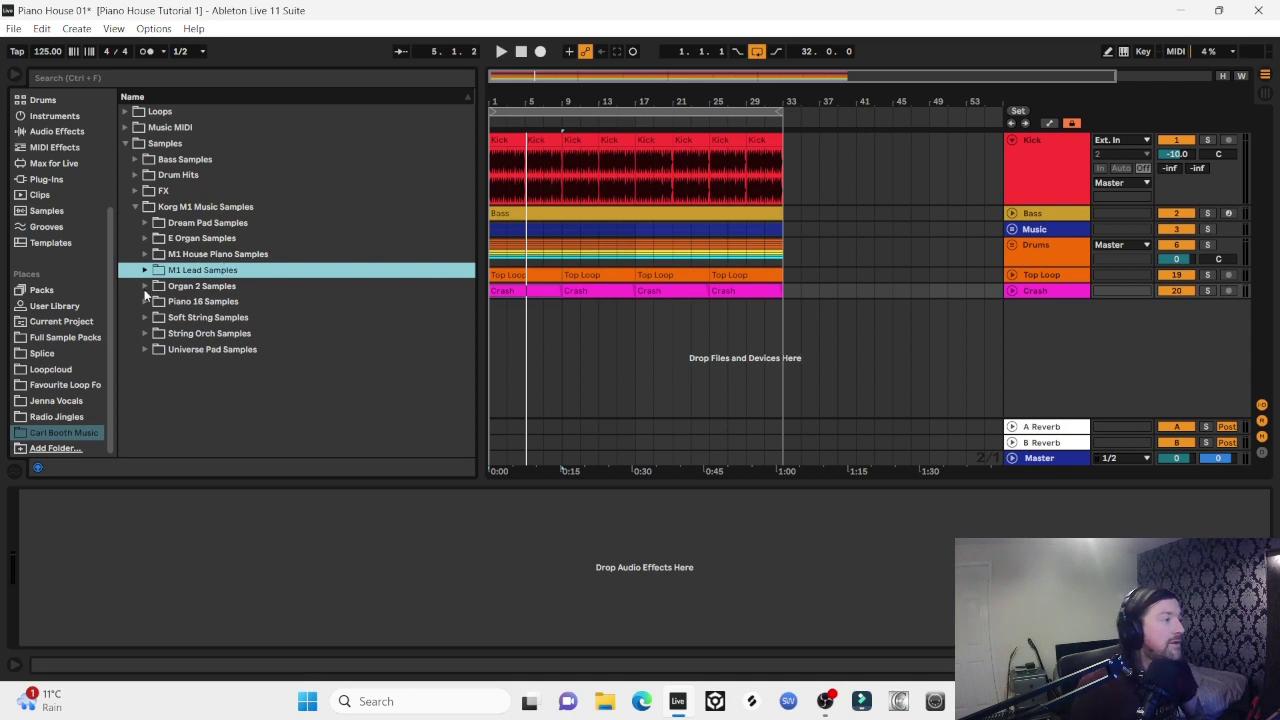
Audition the C2 and C3 samples in the Organ 2 Samples folder, and collapse the folder
click(146, 287)
scroll(314, 280, down, 5)
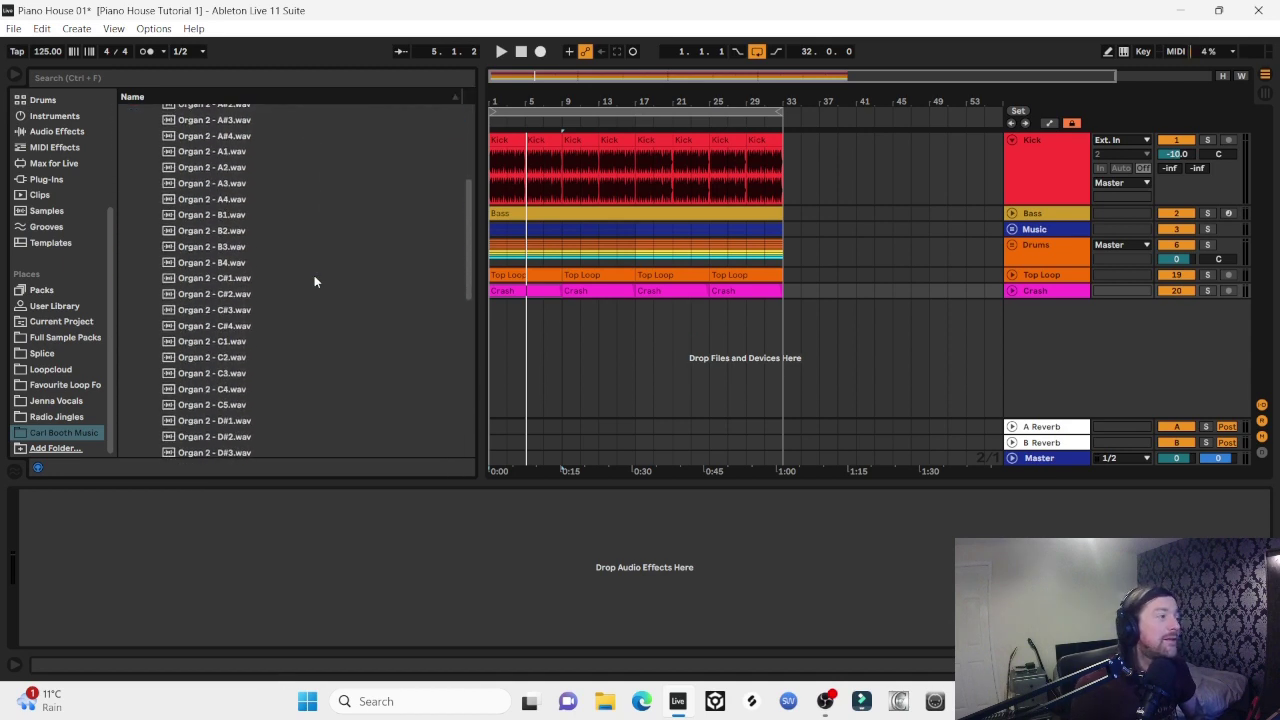
click(192, 357)
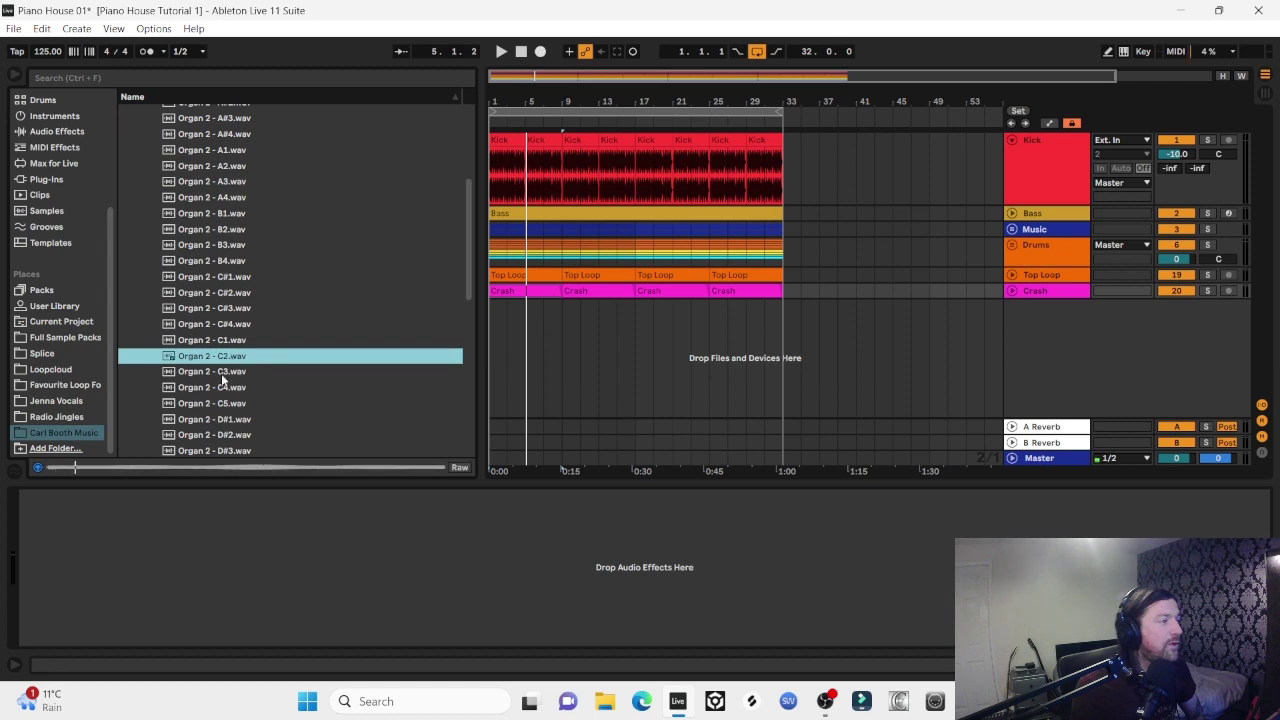
click(226, 371)
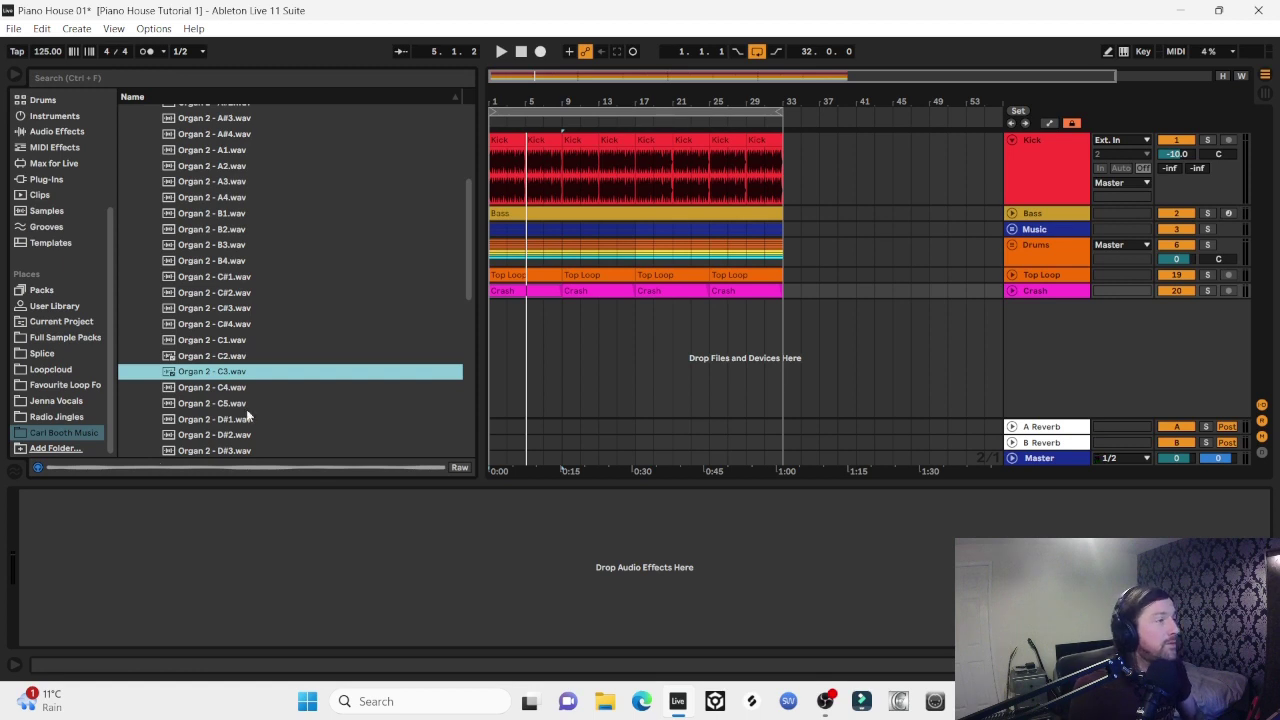
key(Left)
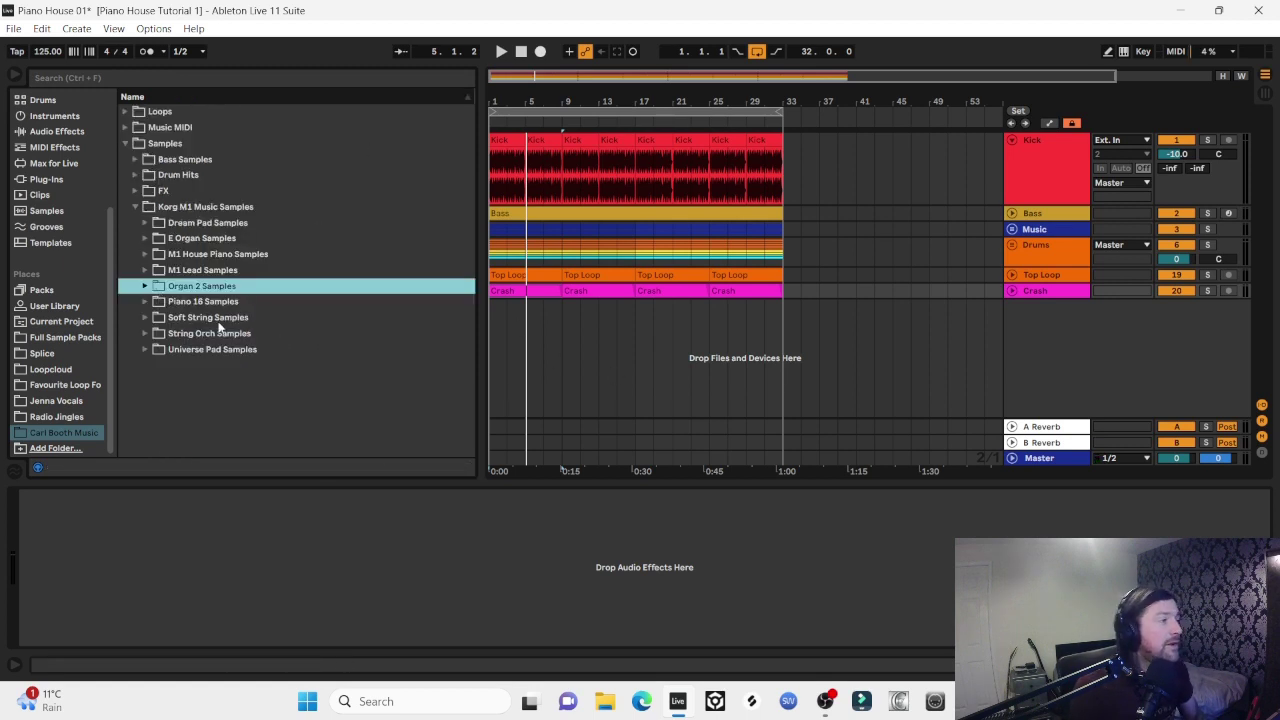
Place the String Orch - B4 sample at bar 1 of the new audio track and consolidate it into a 32-bar clip
click(145, 334)
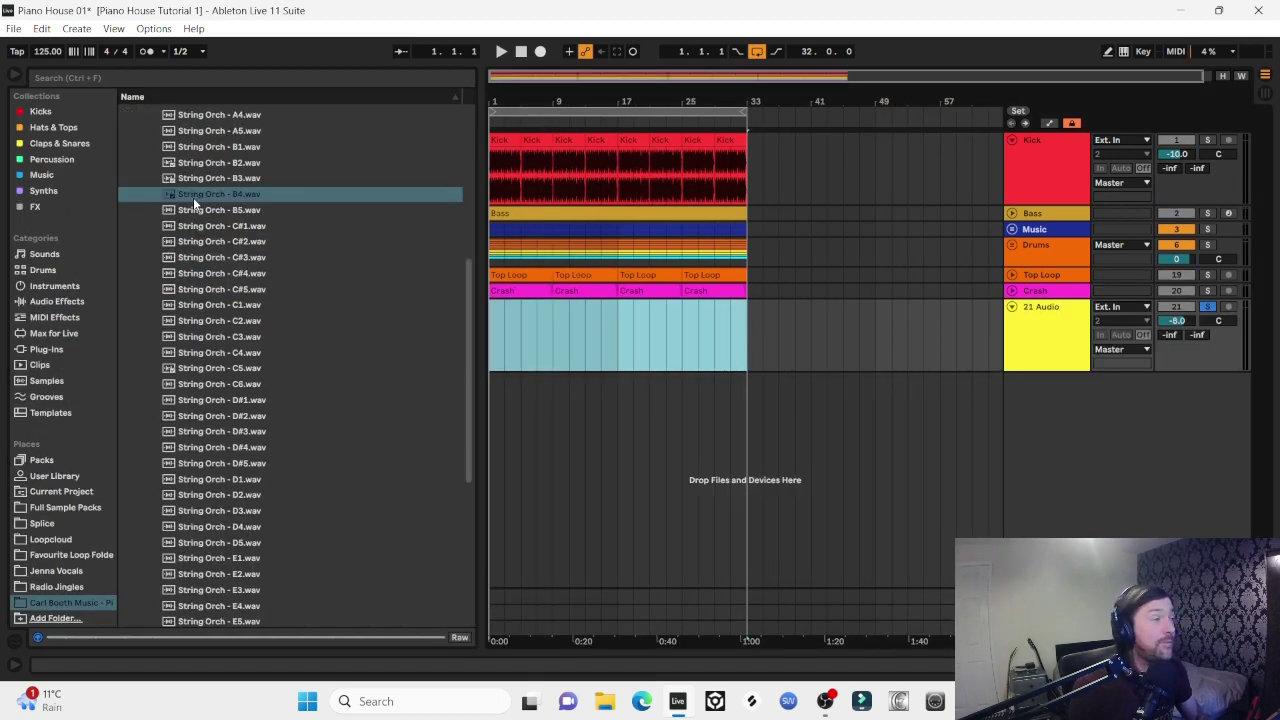
click(225, 200)
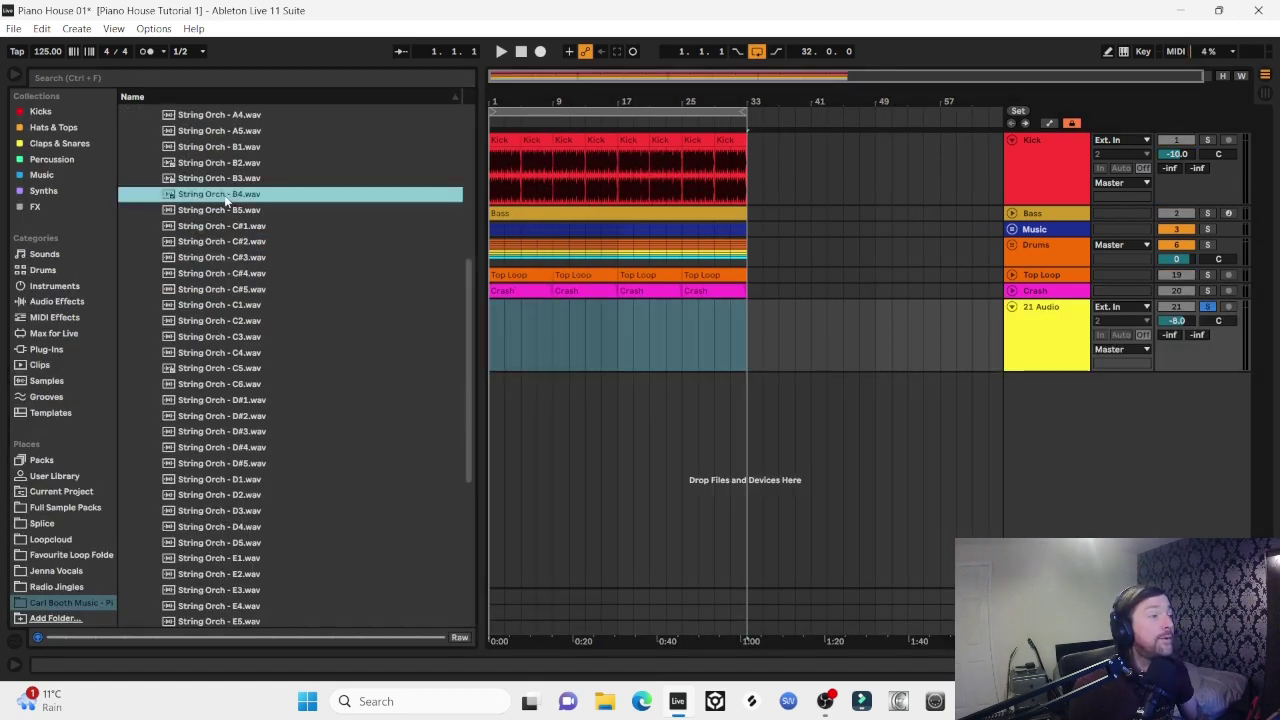
drag(225, 200, 496, 334)
drag(740, 337, 477, 325)
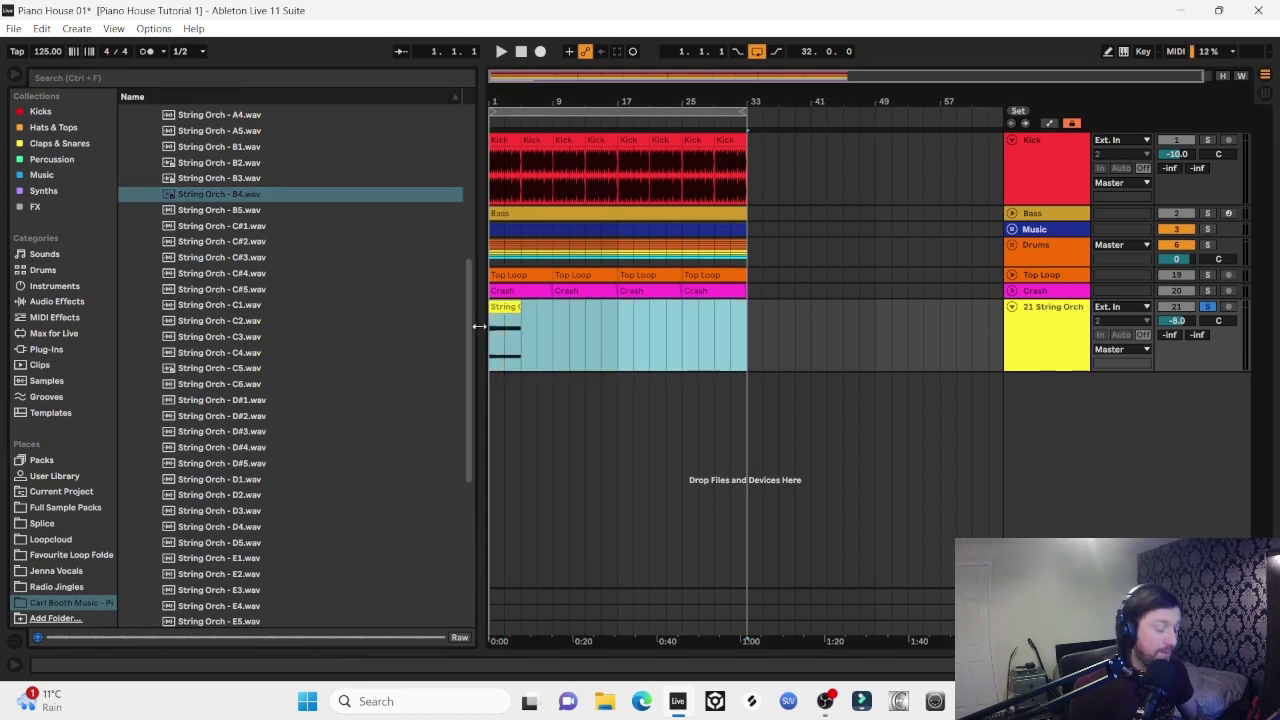
key(ctrl+j)
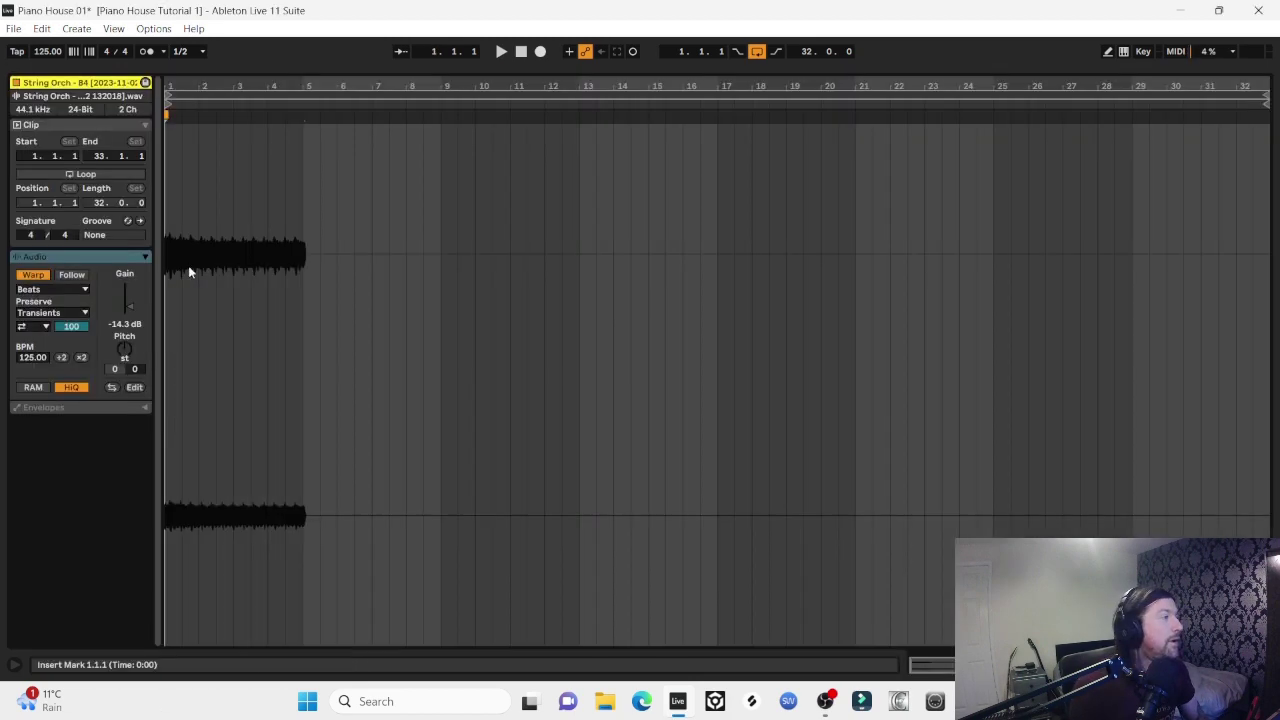
Loop the String Orch - B4 clip over a single bar starting at 2.1.1 with a length of 1.0.0
click(84, 176)
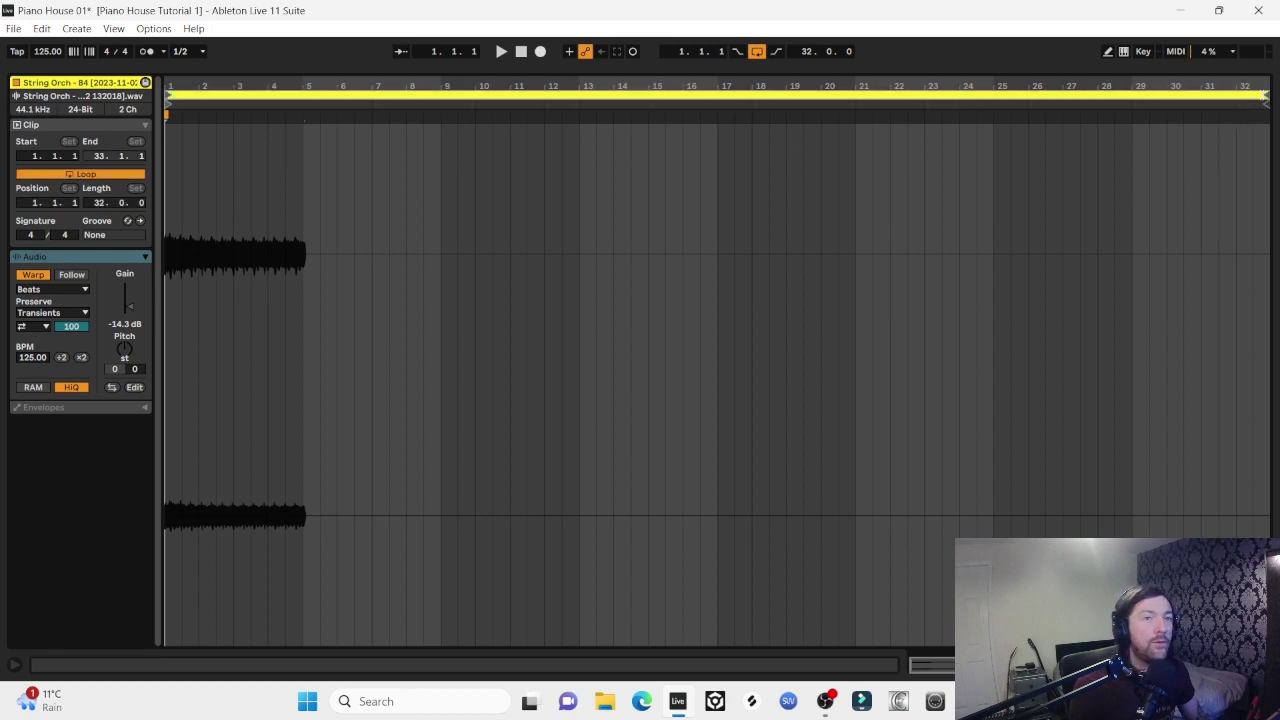
drag(1265, 95, 237, 71)
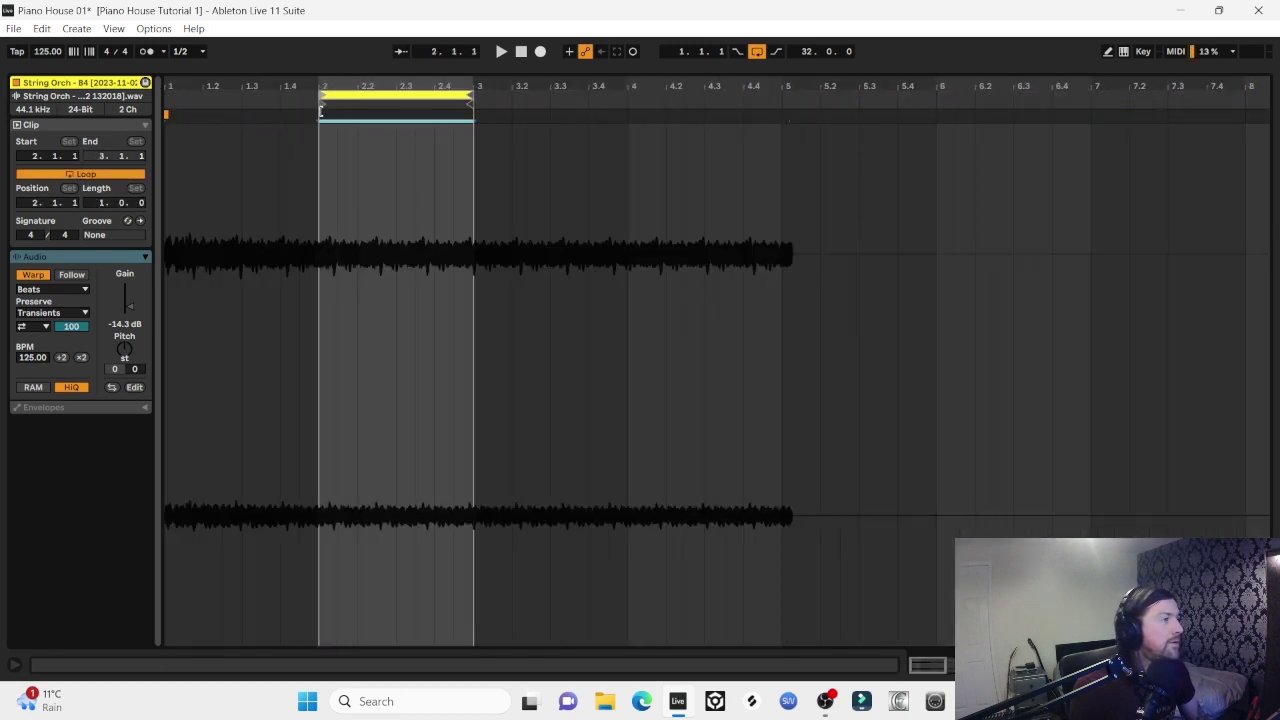
key(space)
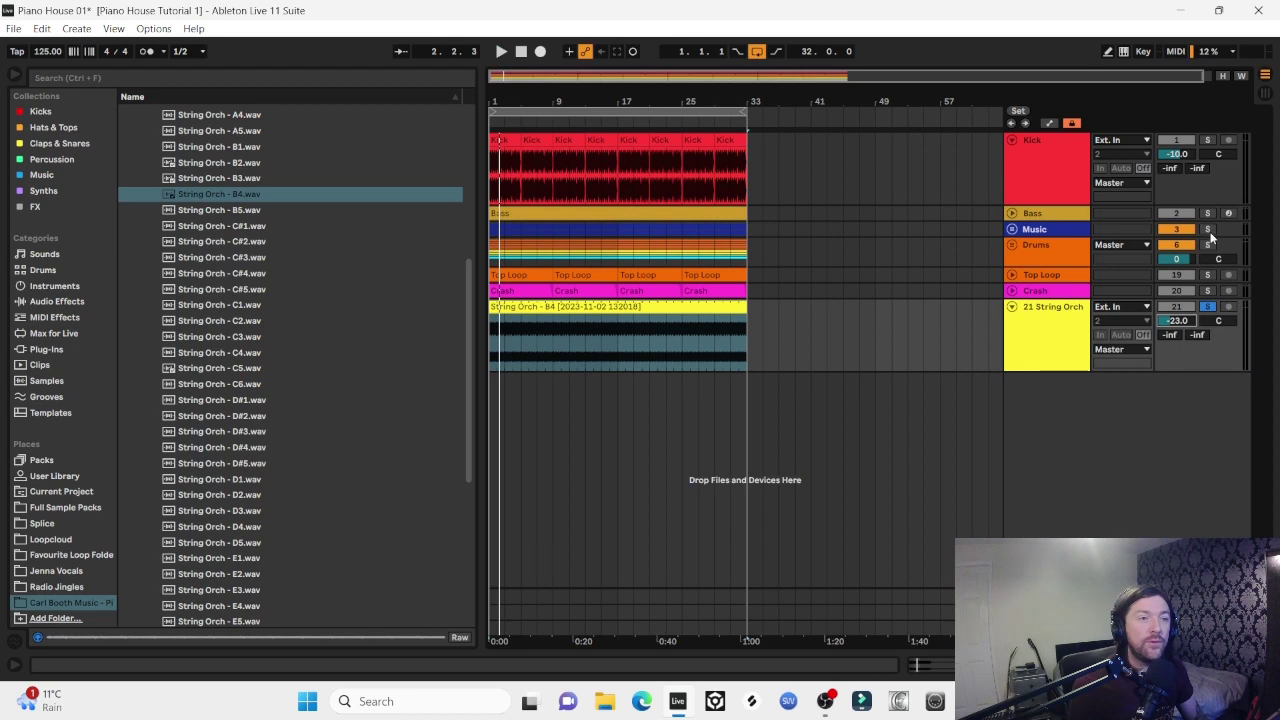
Move the string track into the Music group, unfold the group and play the strings together with the pianos
drag(1037, 312, 1030, 232)
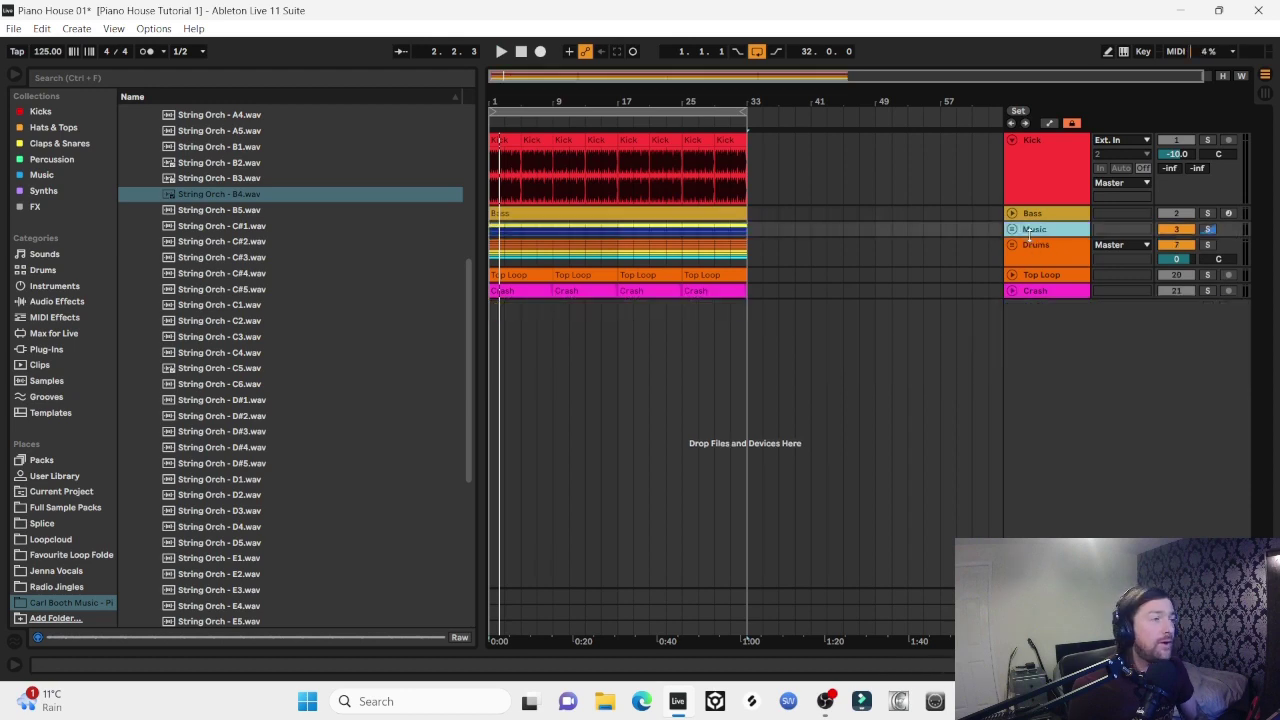
click(1012, 230)
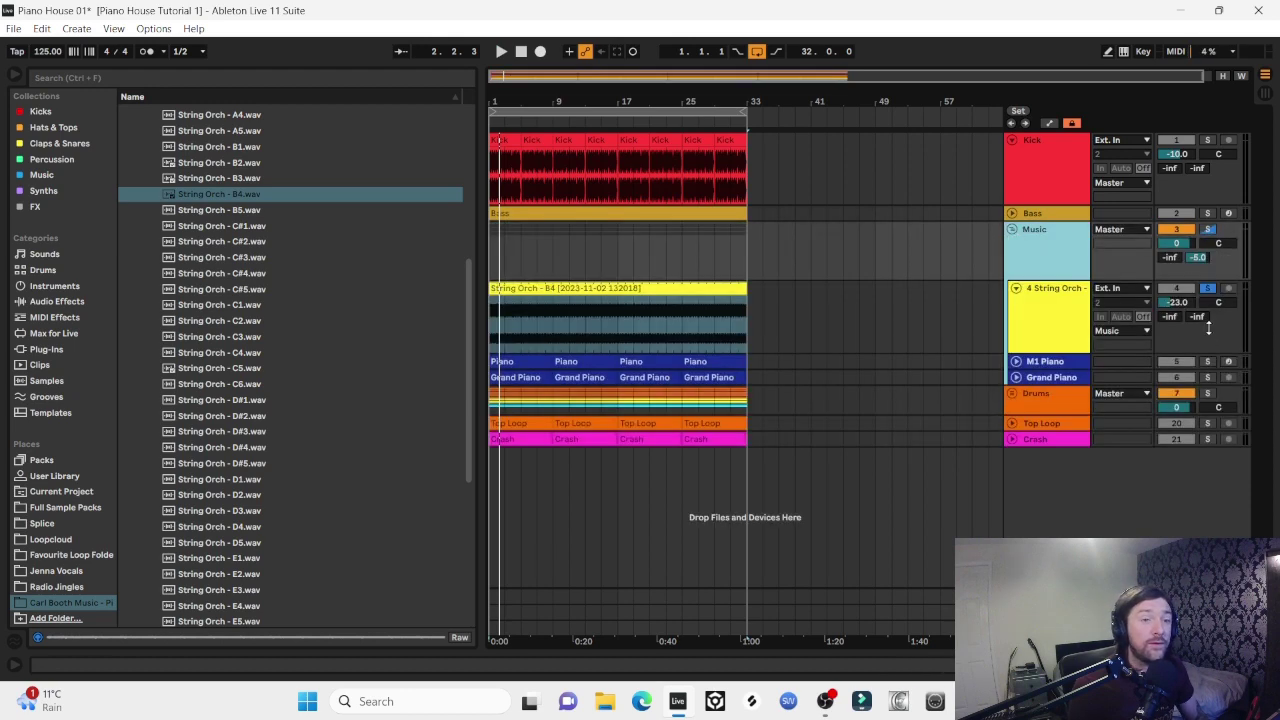
key(space)
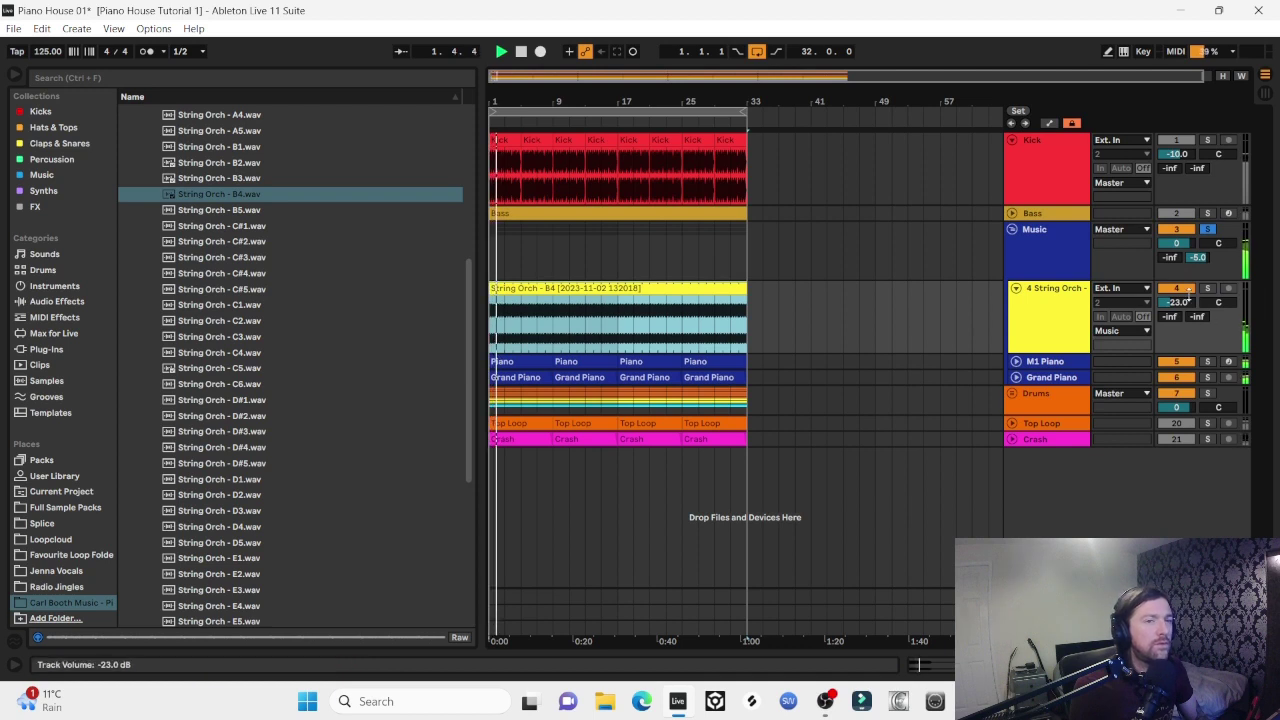
drag(1188, 300, 1181, 306)
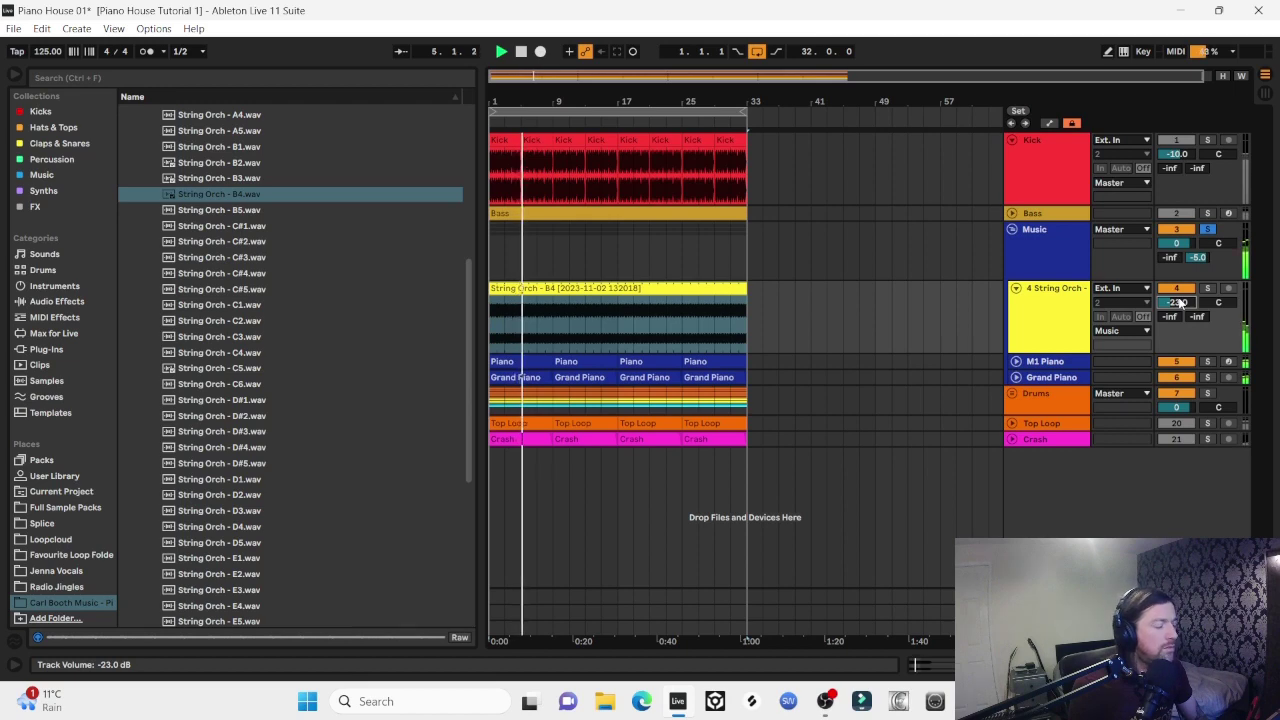
key(space)
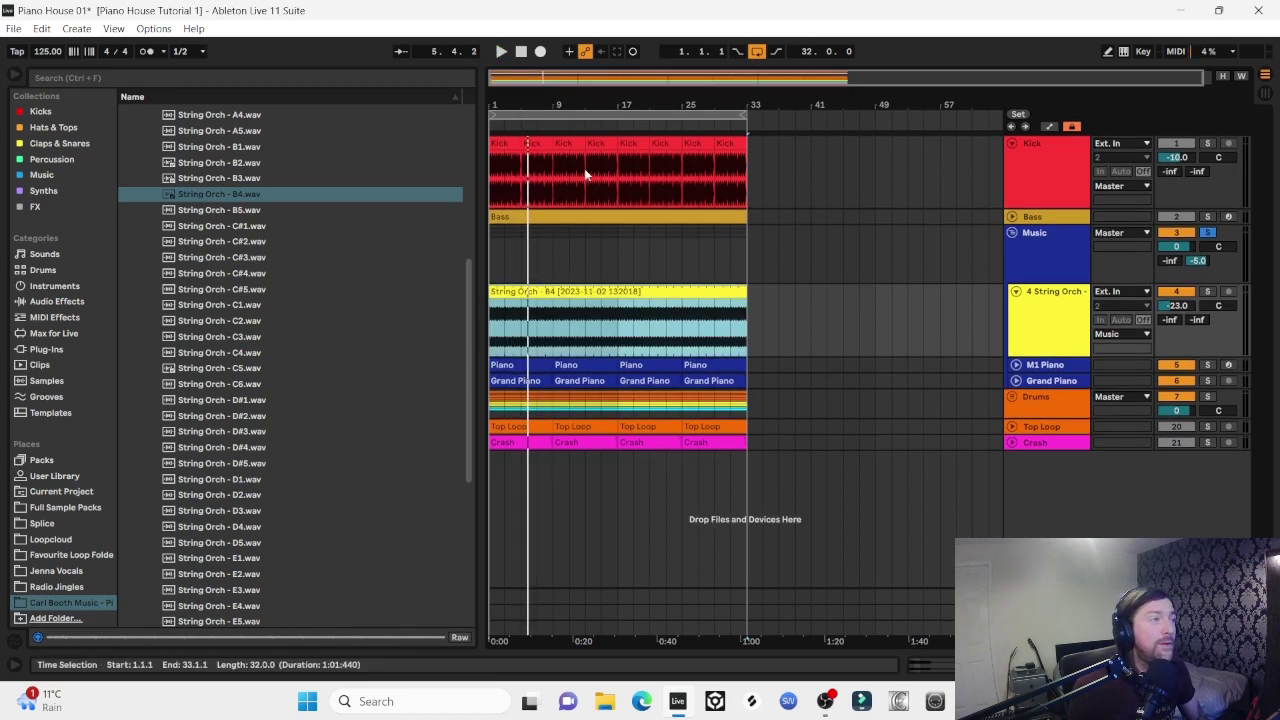
Shape the string track in EQ Eight with a low cut at 979 Hz and a high cut at 9.79 kHz
drag(540, 104, 669, 292)
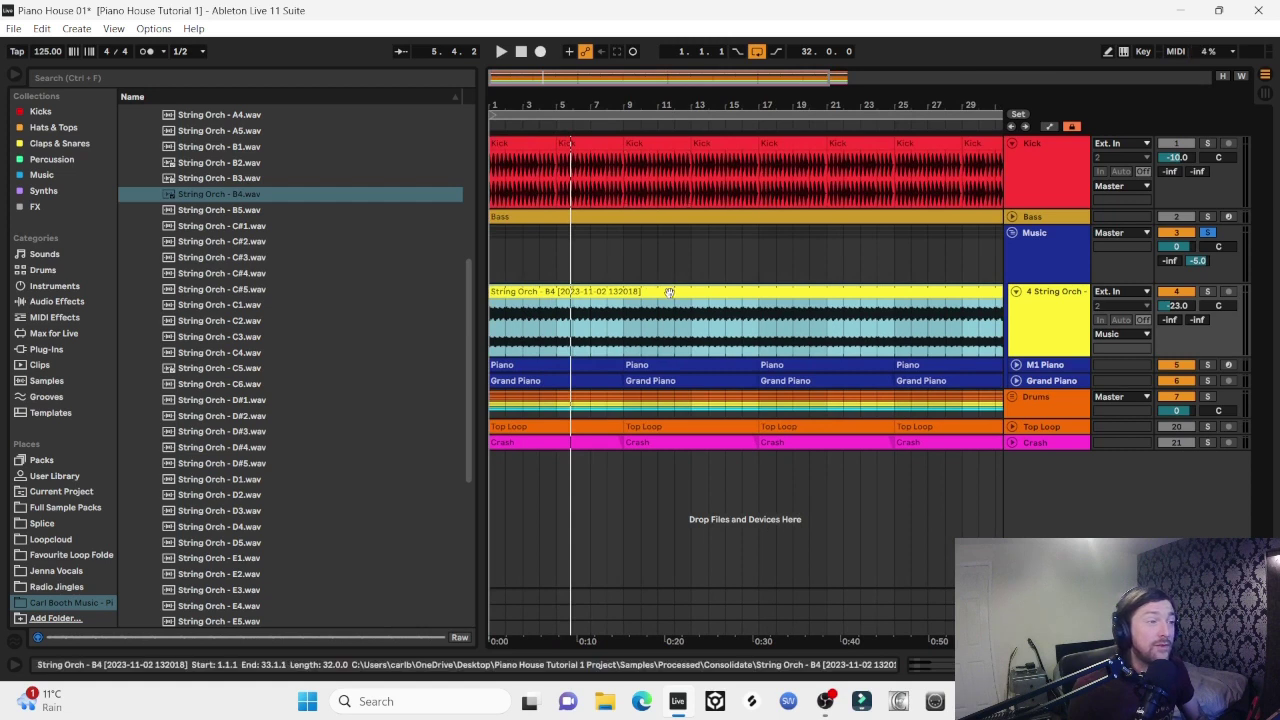
click(524, 369)
key(space)
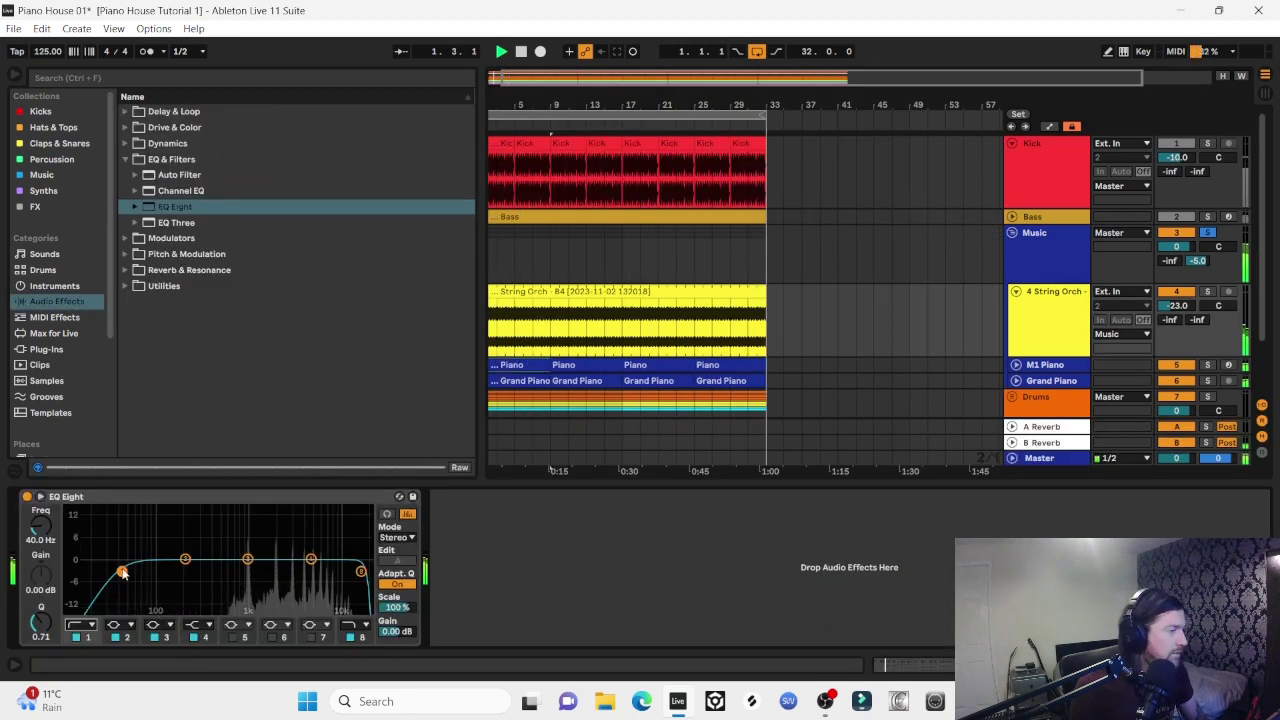
drag(123, 572, 228, 568)
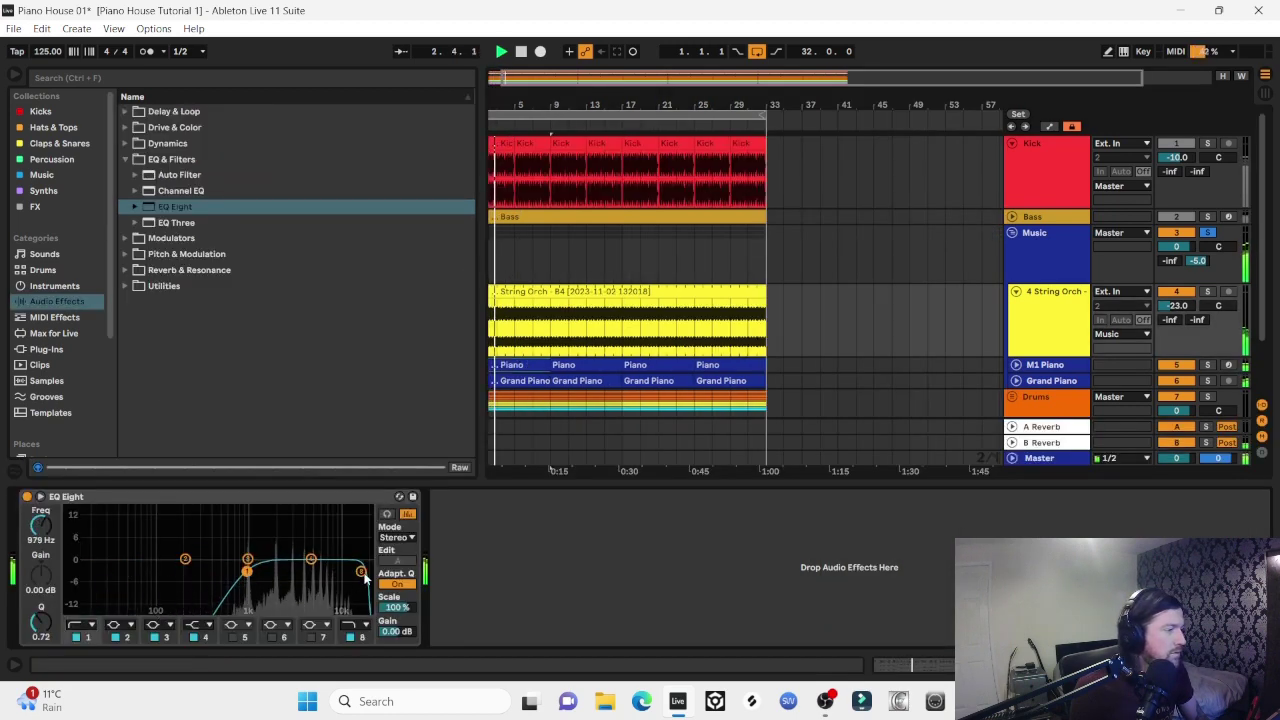
drag(362, 572, 336, 581)
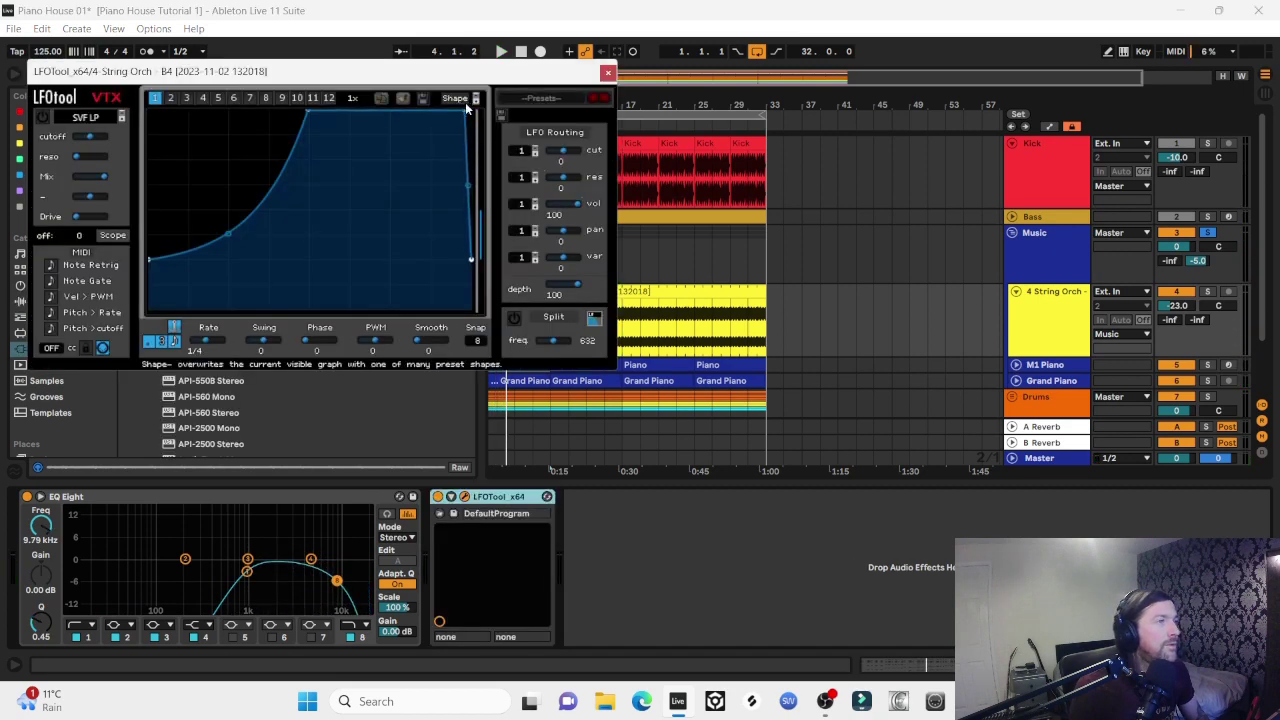
Close the LFOTool window and pan the string track to 10L during playback
click(607, 72)
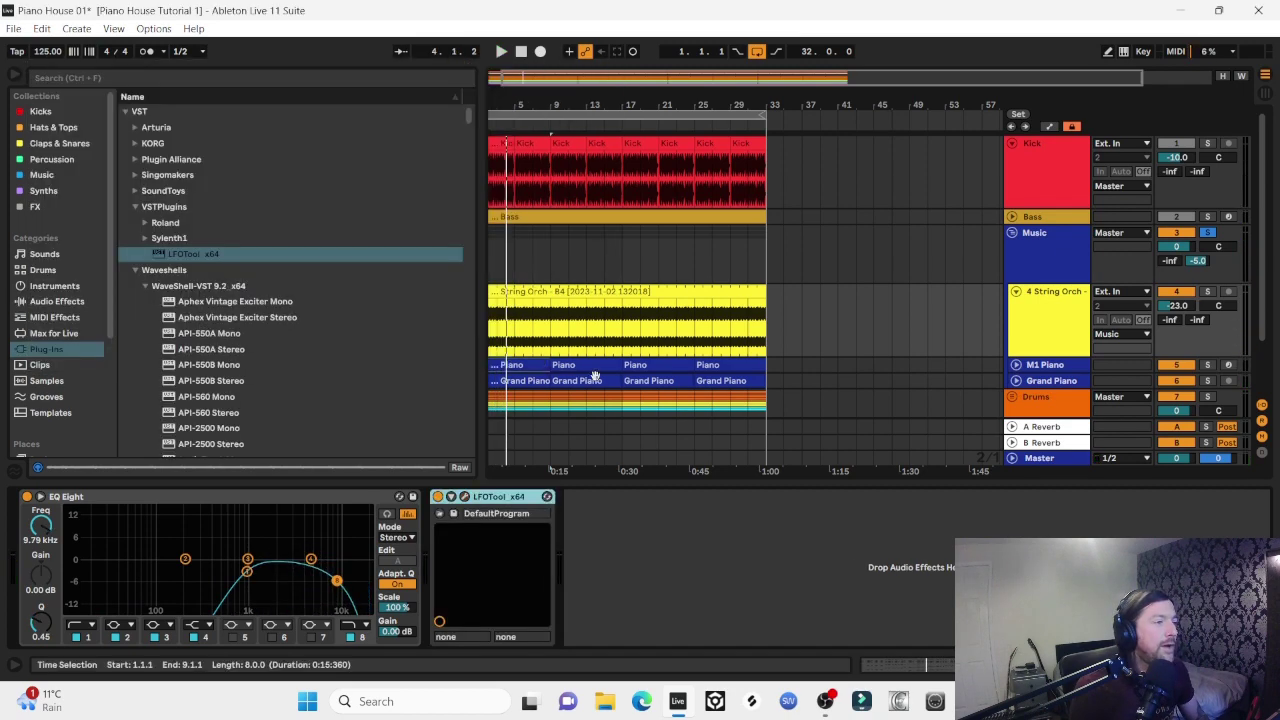
click(512, 366)
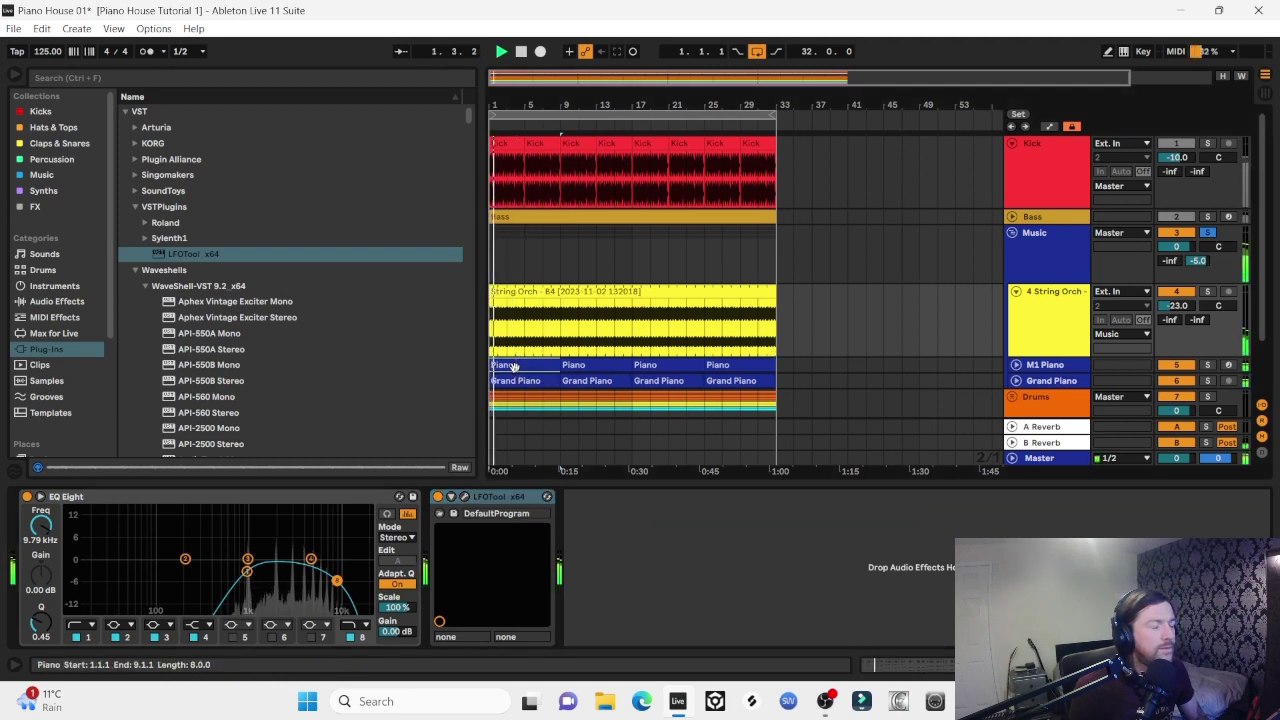
drag(1217, 305, 1217, 310)
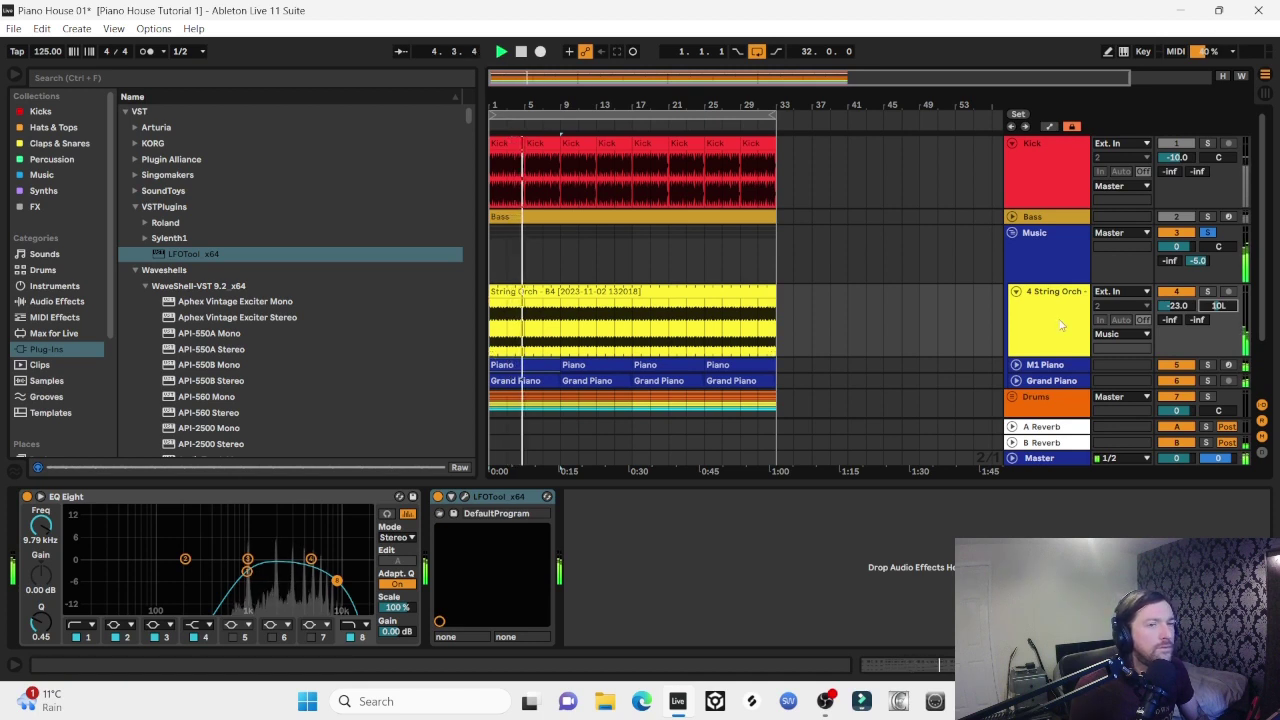
Play the full arrangement from bar 1 to hear the strings with the kick, bass and drums
click(514, 292)
key(space)
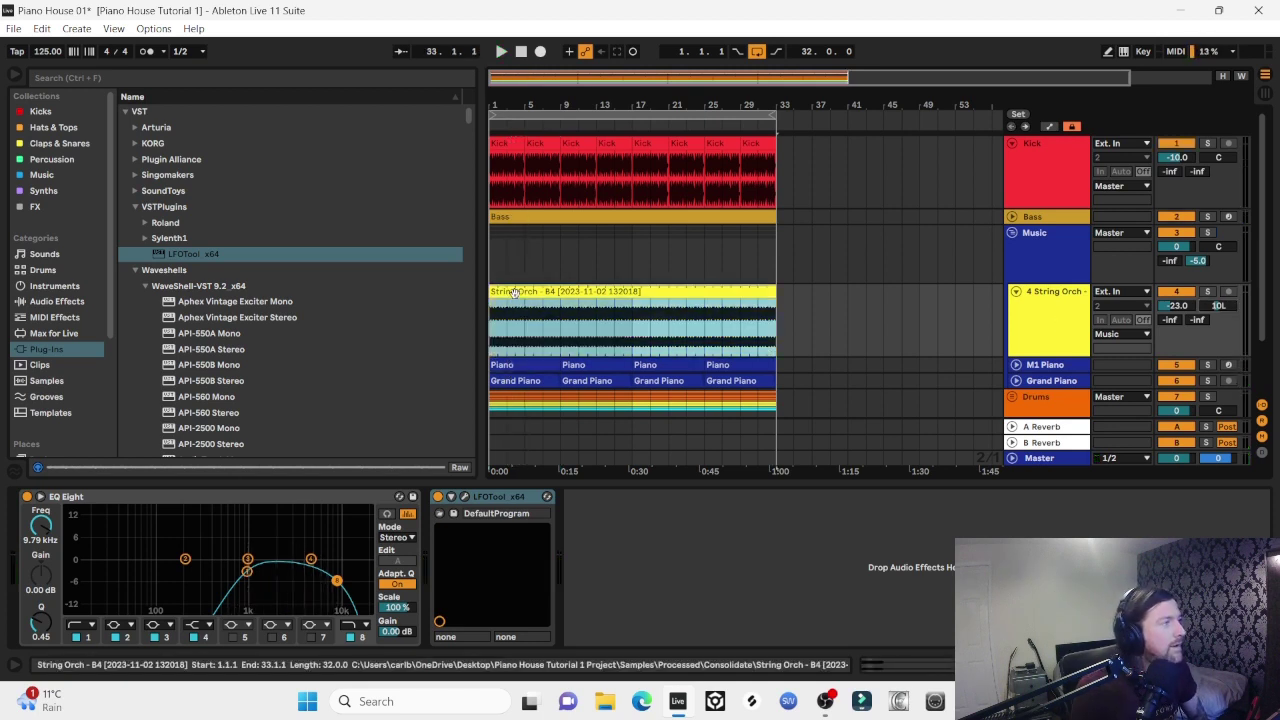
key(space)
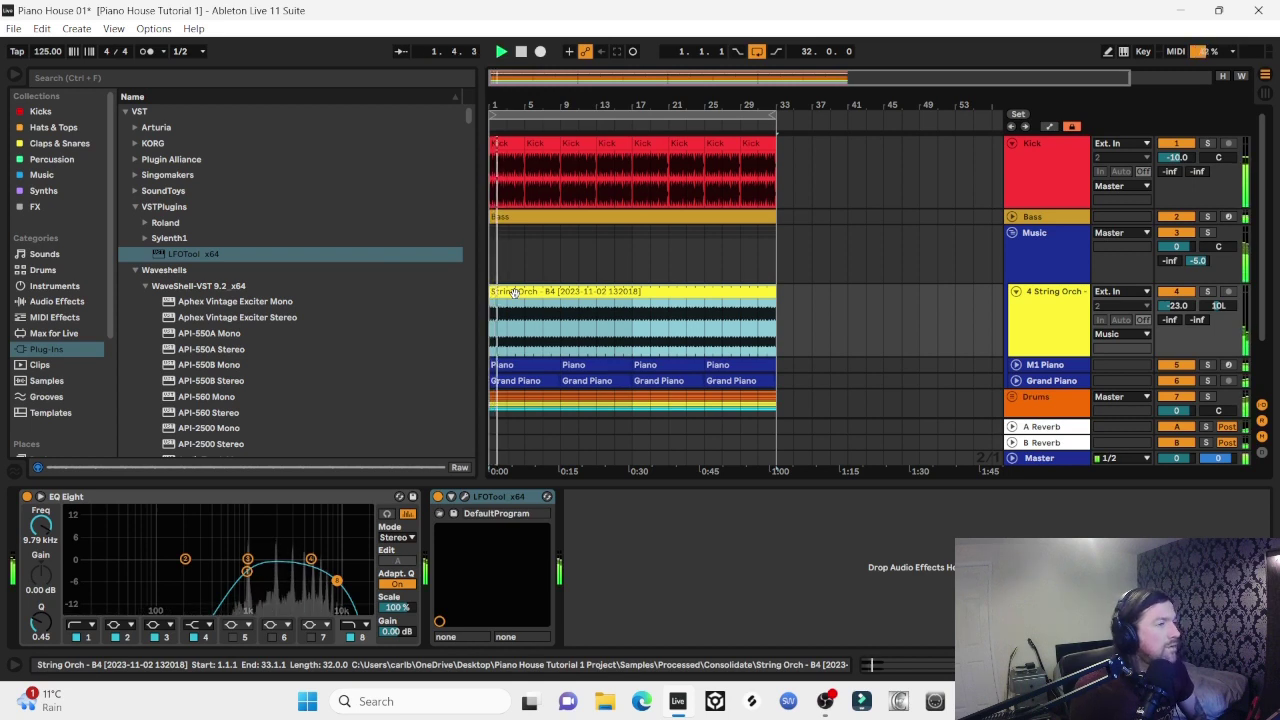
Add an Auto Filter after LFOTool on the string track and set its filter frequency to 19.9 kHz
click(38, 302)
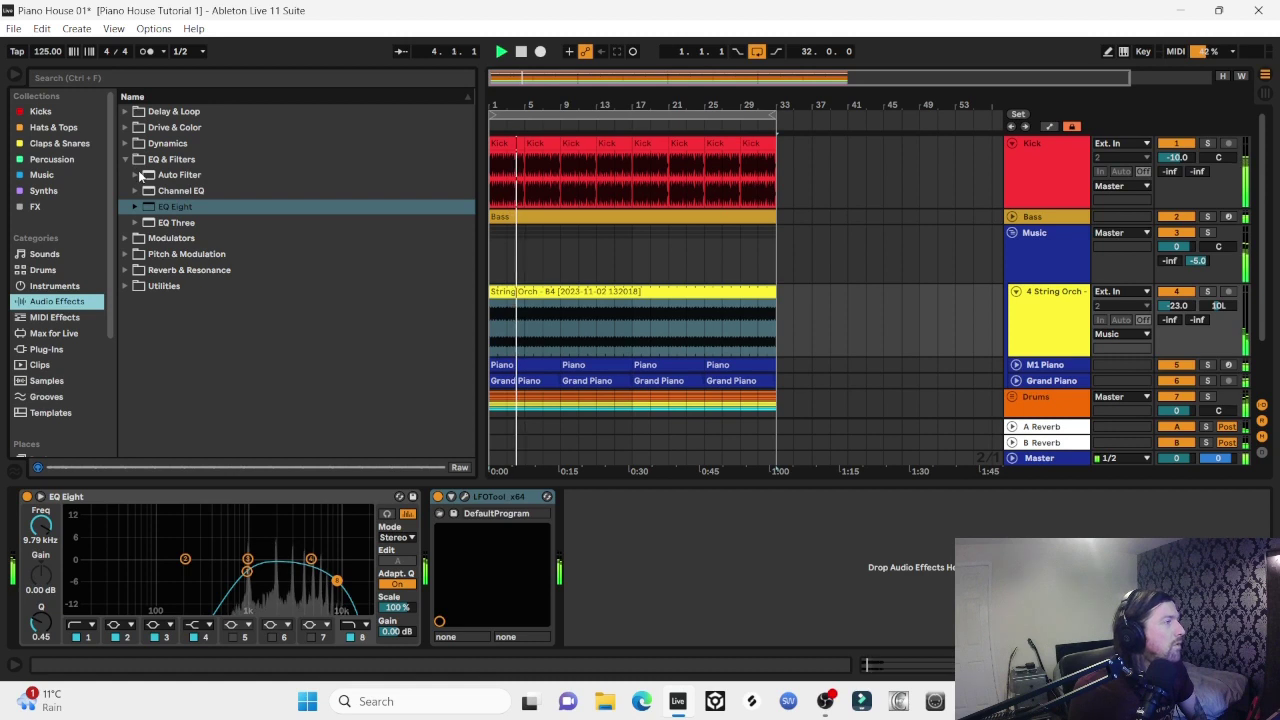
mouse_move(169, 174)
mouse_down()
mouse_move(661, 552)
mouse_move(685, 606)
mouse_up()
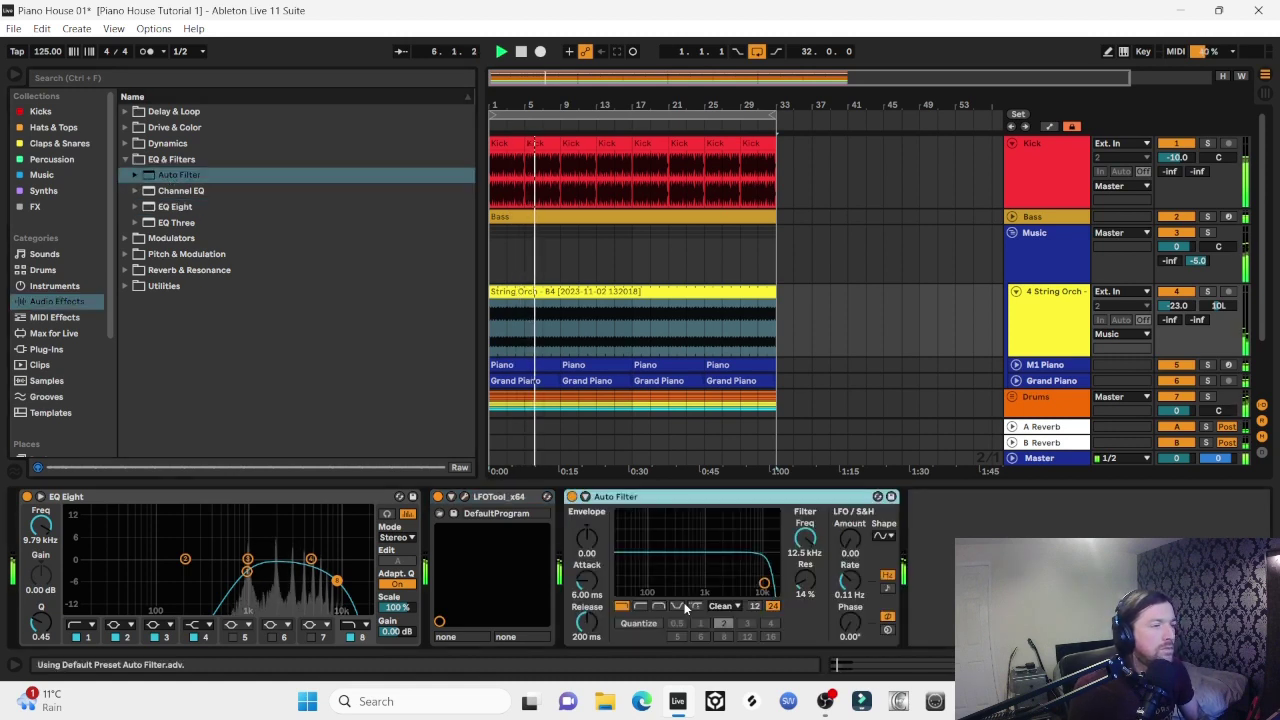
key(space)
mouse_move(805, 539)
mouse_down()
mouse_move(805, 652)
mouse_move(805, 530)
mouse_up()
Automate the Auto Filter frequency on the string track to rise from 26.0 Hz at bar 1 to 19.9 kHz
key(a)
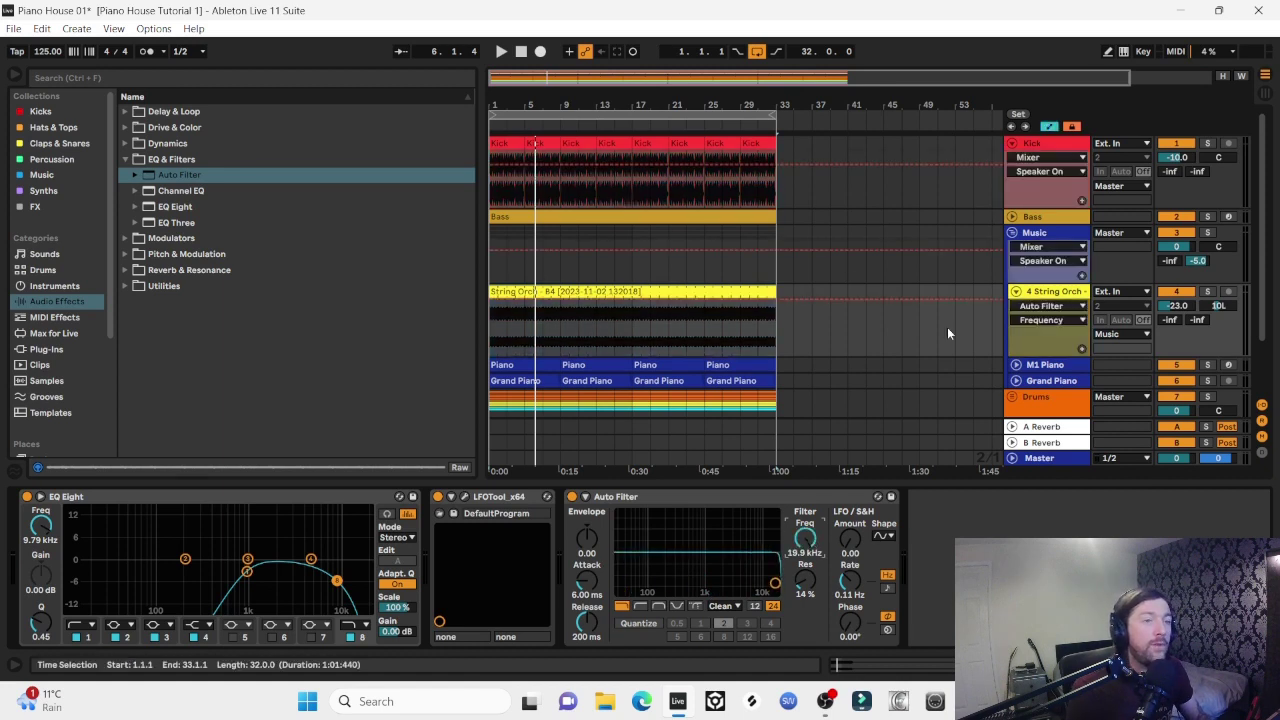
drag(672, 299, 613, 298)
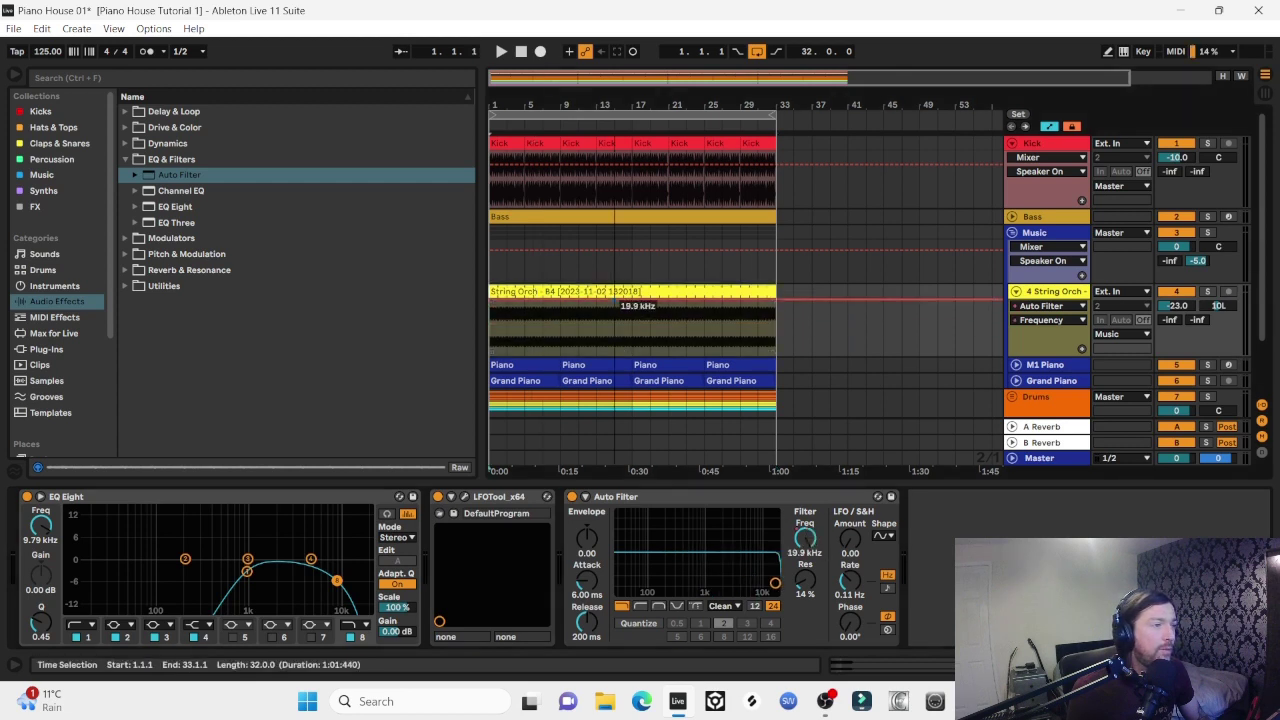
key(a)
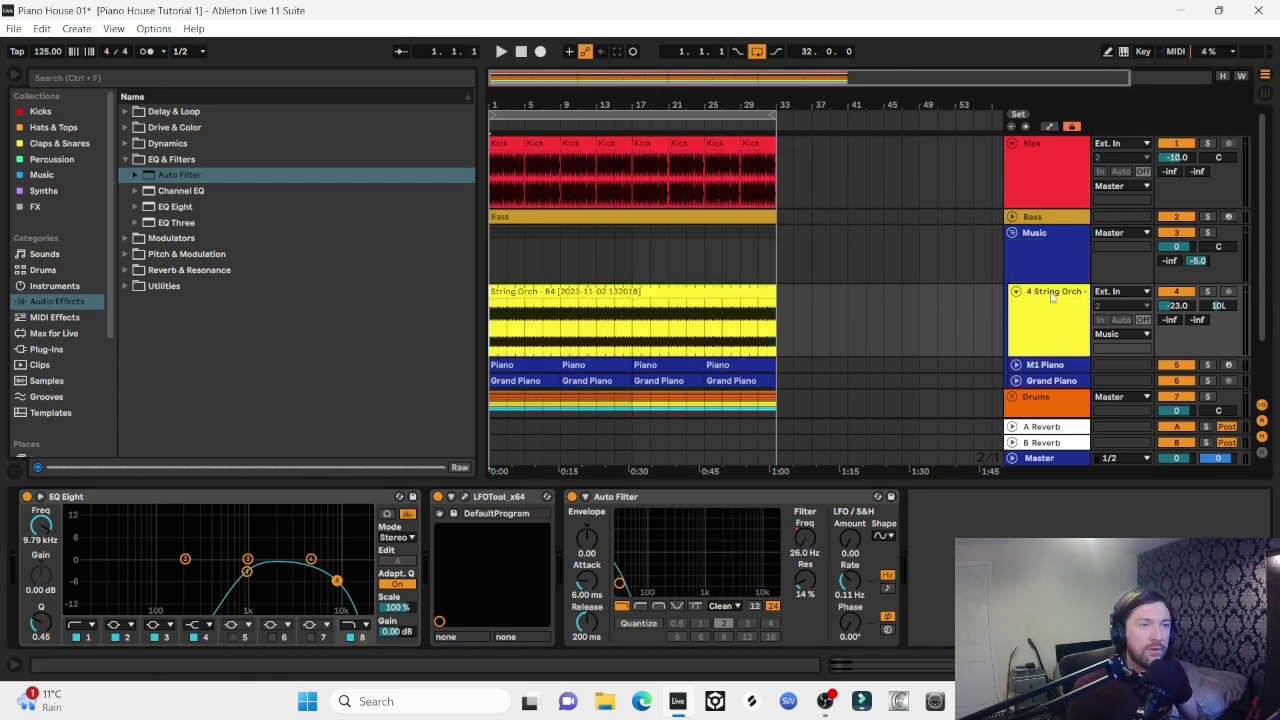
Recolour the string track and its clip dark blue to match the Music group
click(1055, 302)
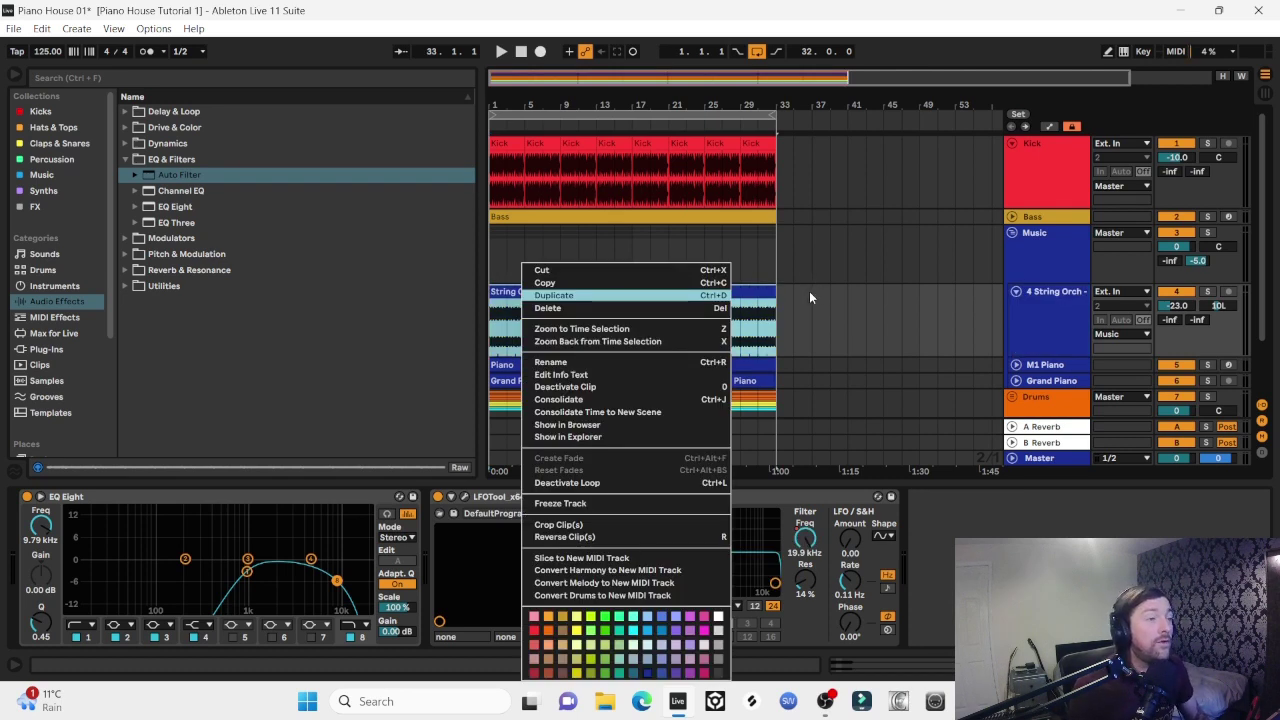
click(757, 304)
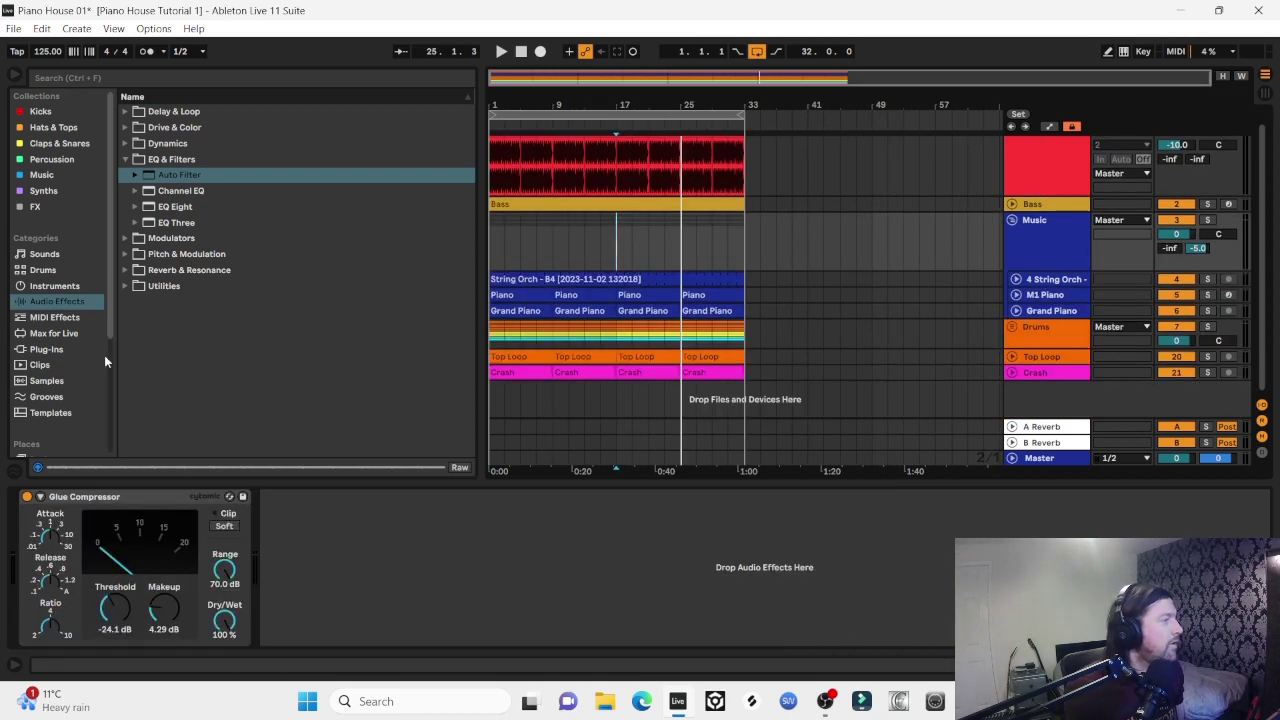
Open the FX folder of the sample pack and audition Crash FX 2.wav and Crash FX.wav
scroll(104, 355, down, 5)
click(53, 433)
scroll(235, 213, up, 8)
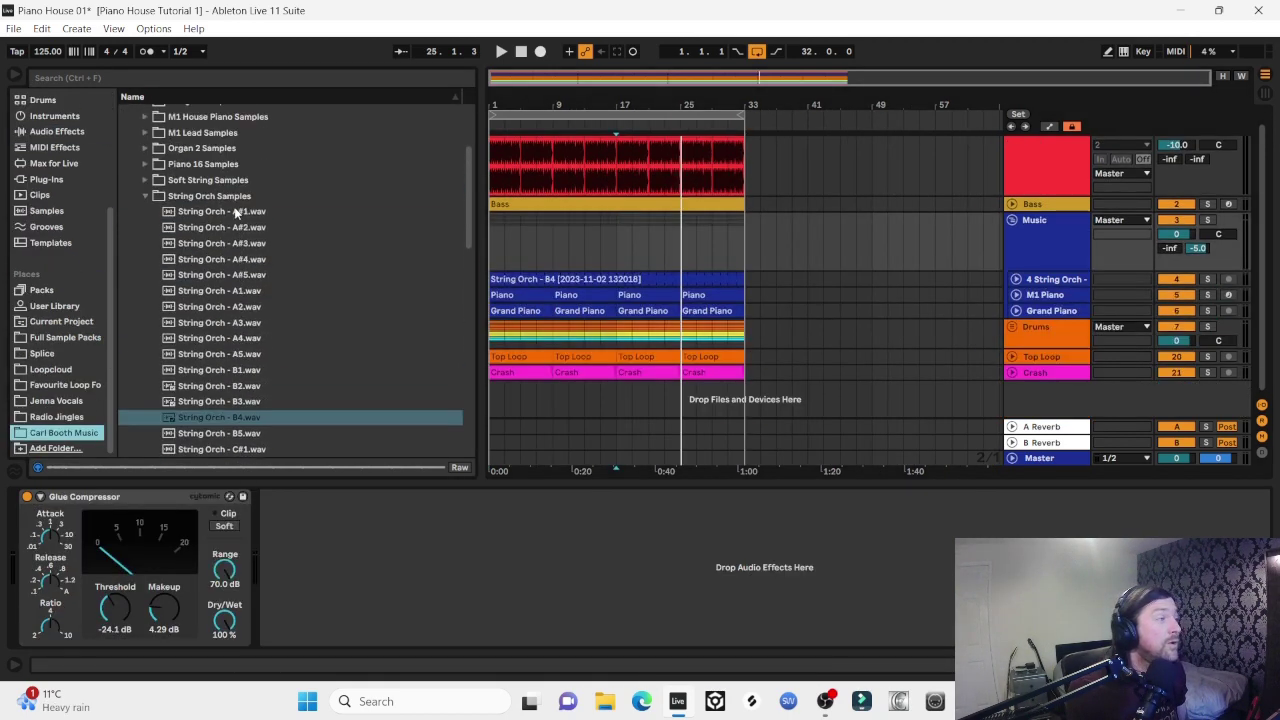
click(145, 334)
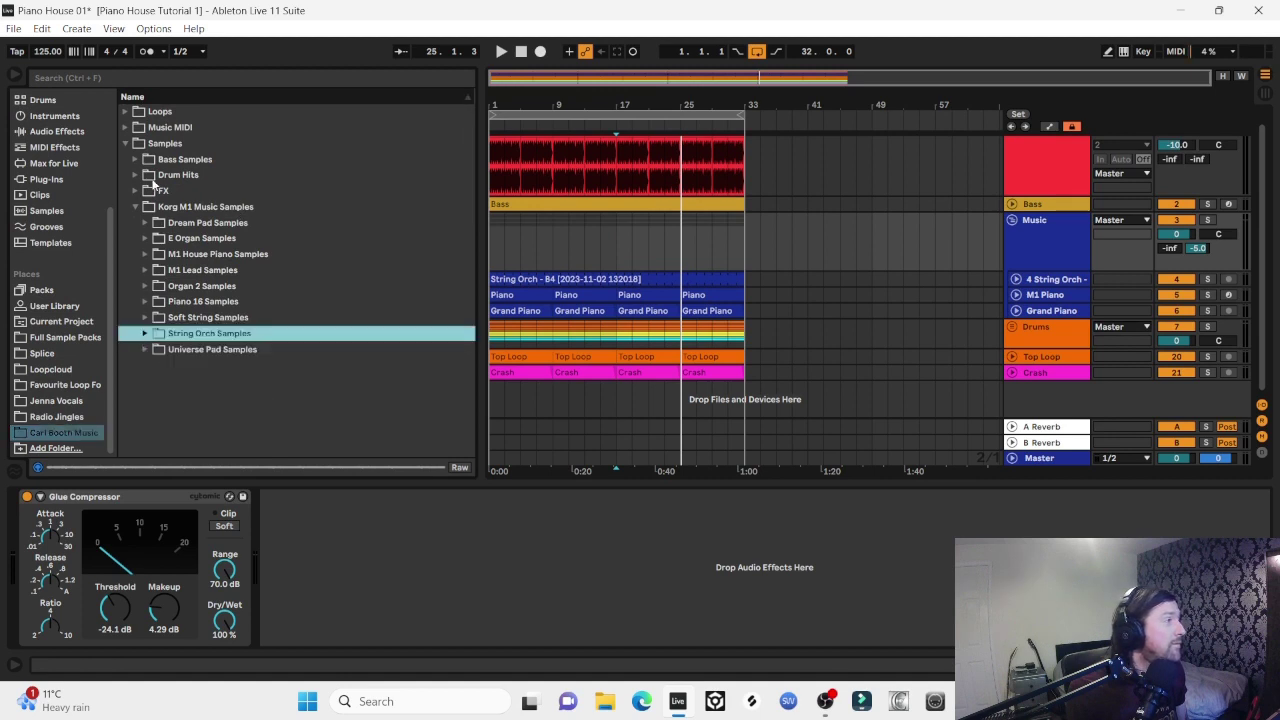
click(136, 191)
click(193, 172)
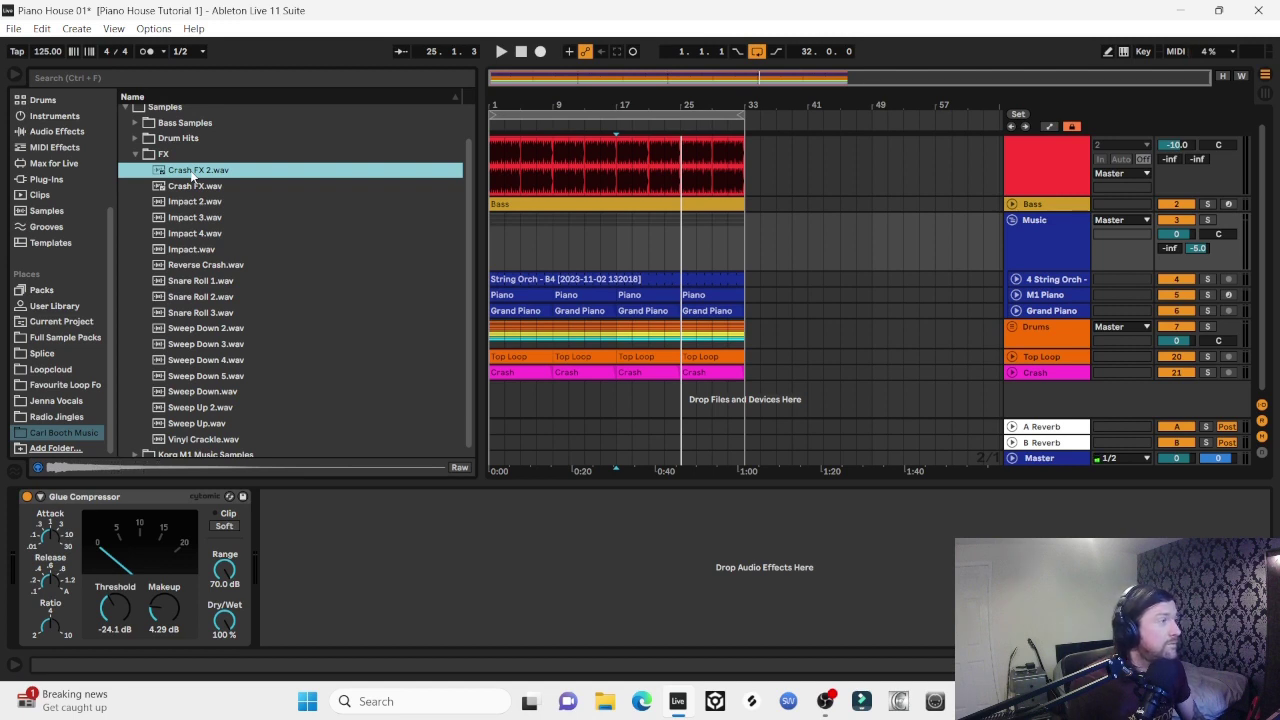
key(Down)
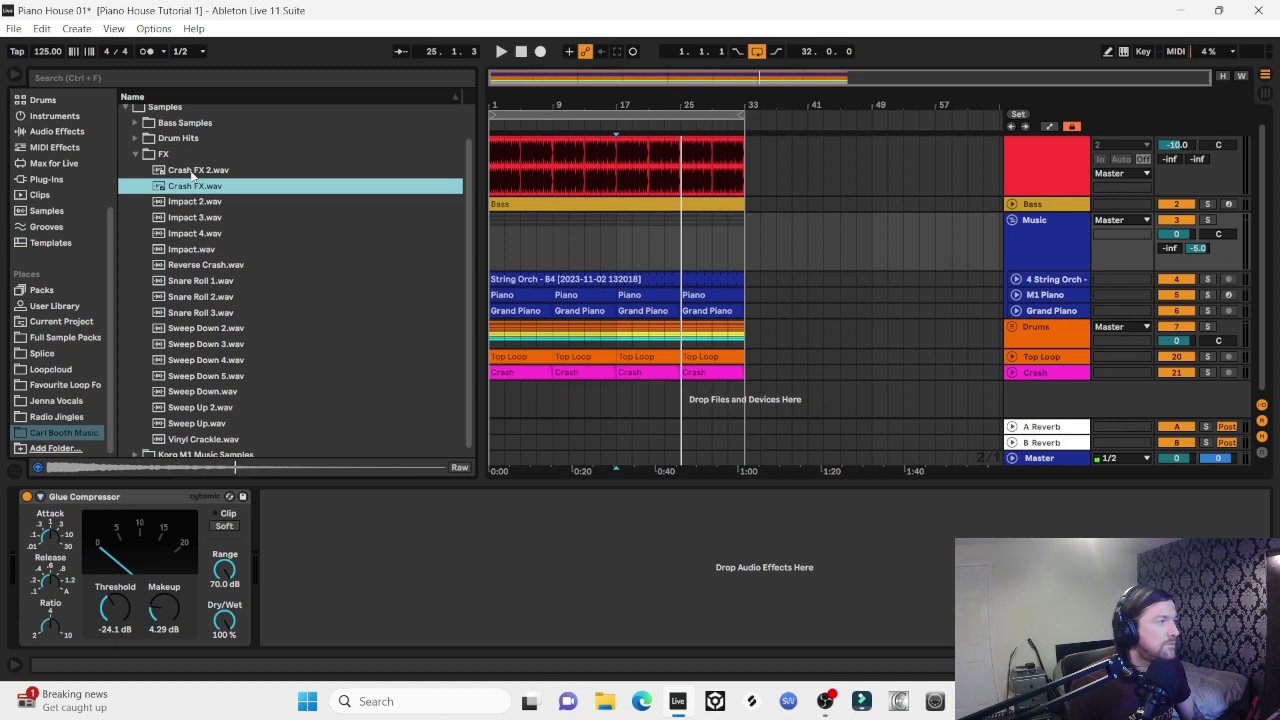
key(Up)
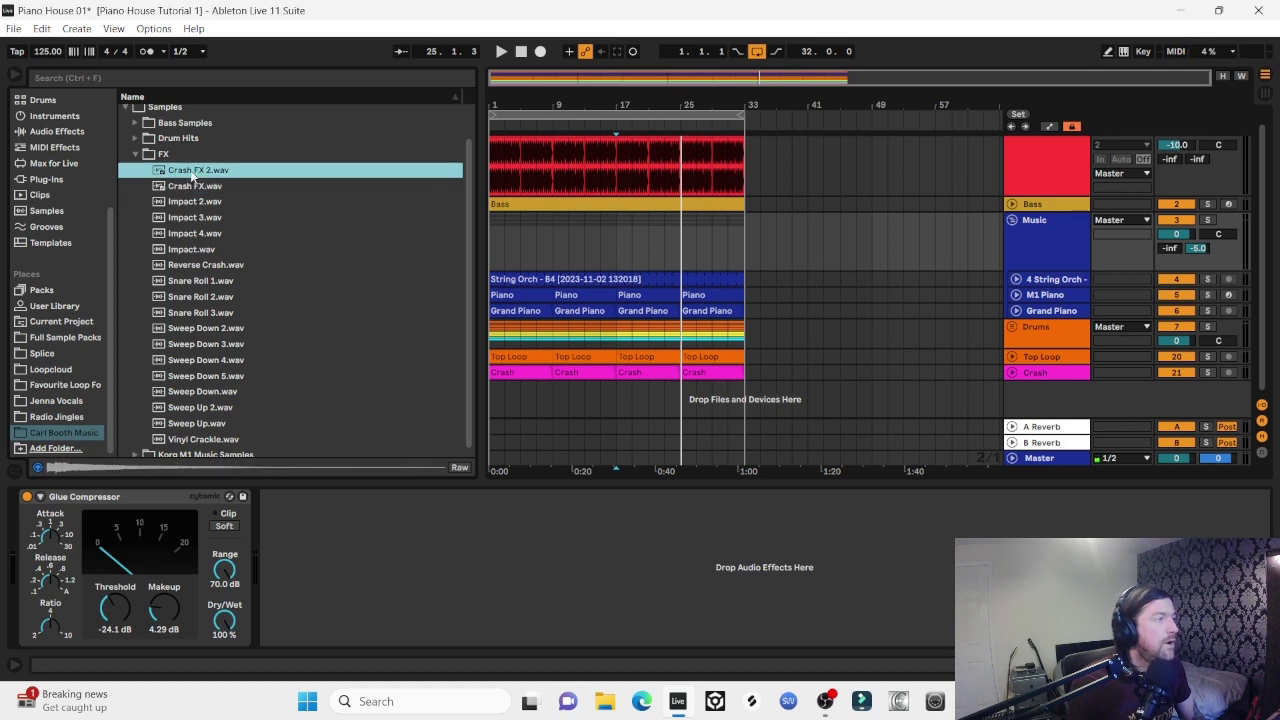
Place Crash FX 2.wav at bar 33 on a new track at -16.4 dB and extend the arrangement loop to 48 bars
drag(220, 172, 748, 400)
drag(1131, 410, 1131, 410)
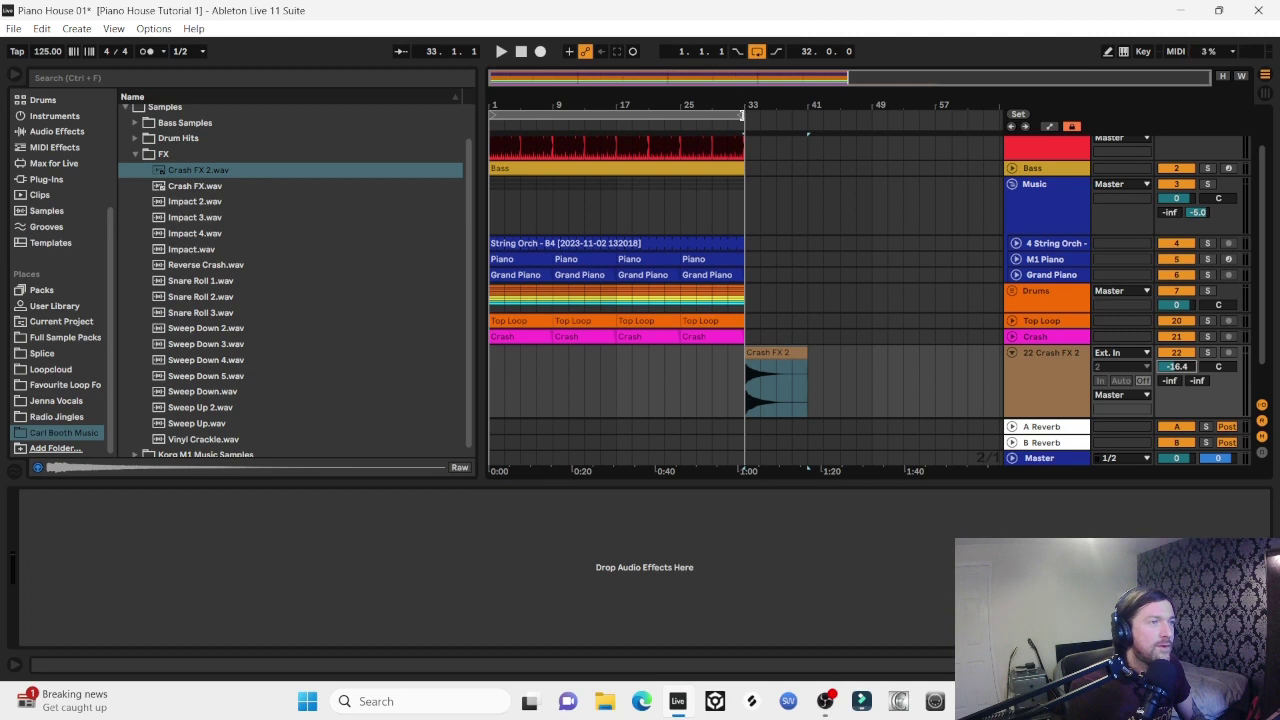
drag(742, 115, 874, 132)
Play from bar 29 into the crash and lower the Crash FX 2 track's volume to -23.4 dB
key(space)
click(710, 390)
key(space)
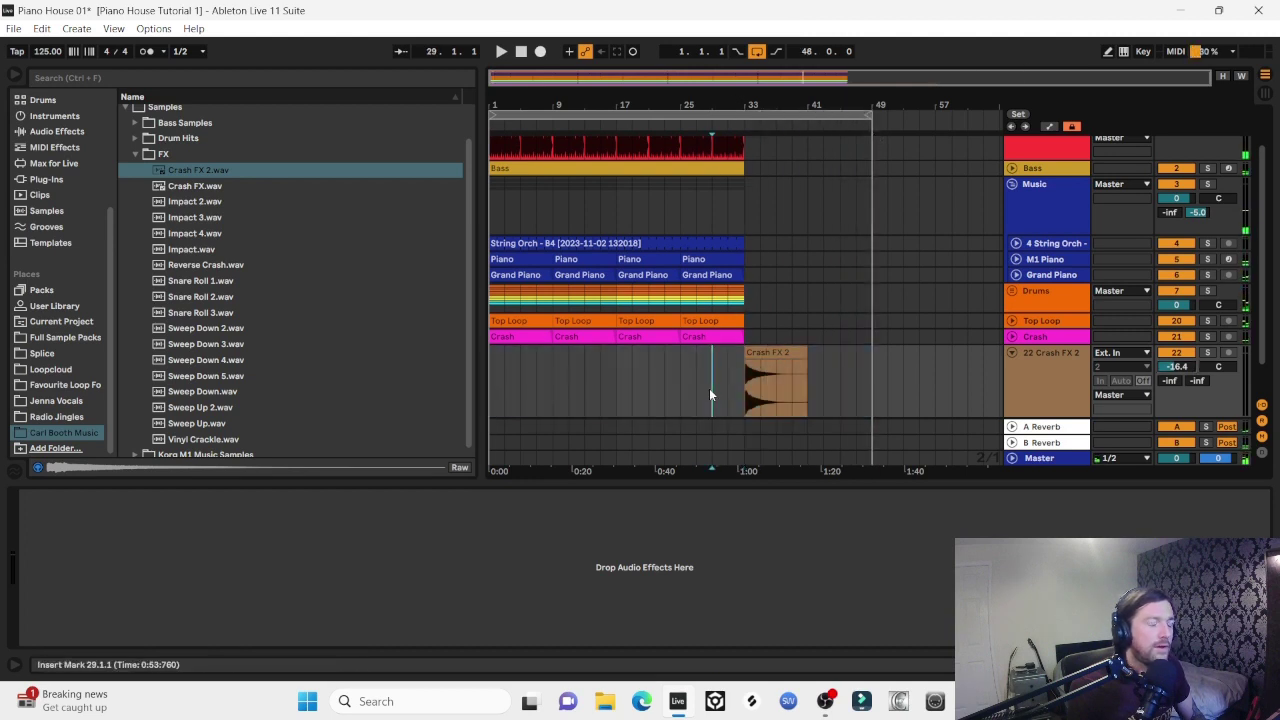
key(space)
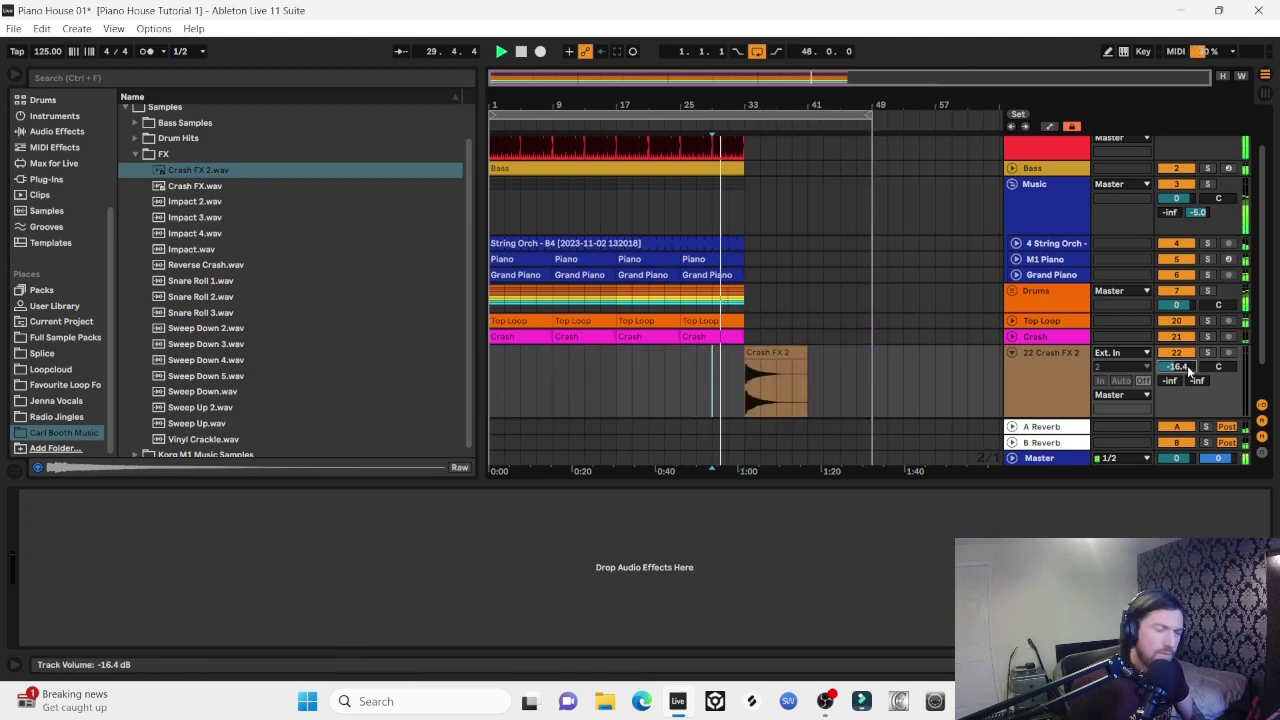
scroll(1187, 365, down, 4)
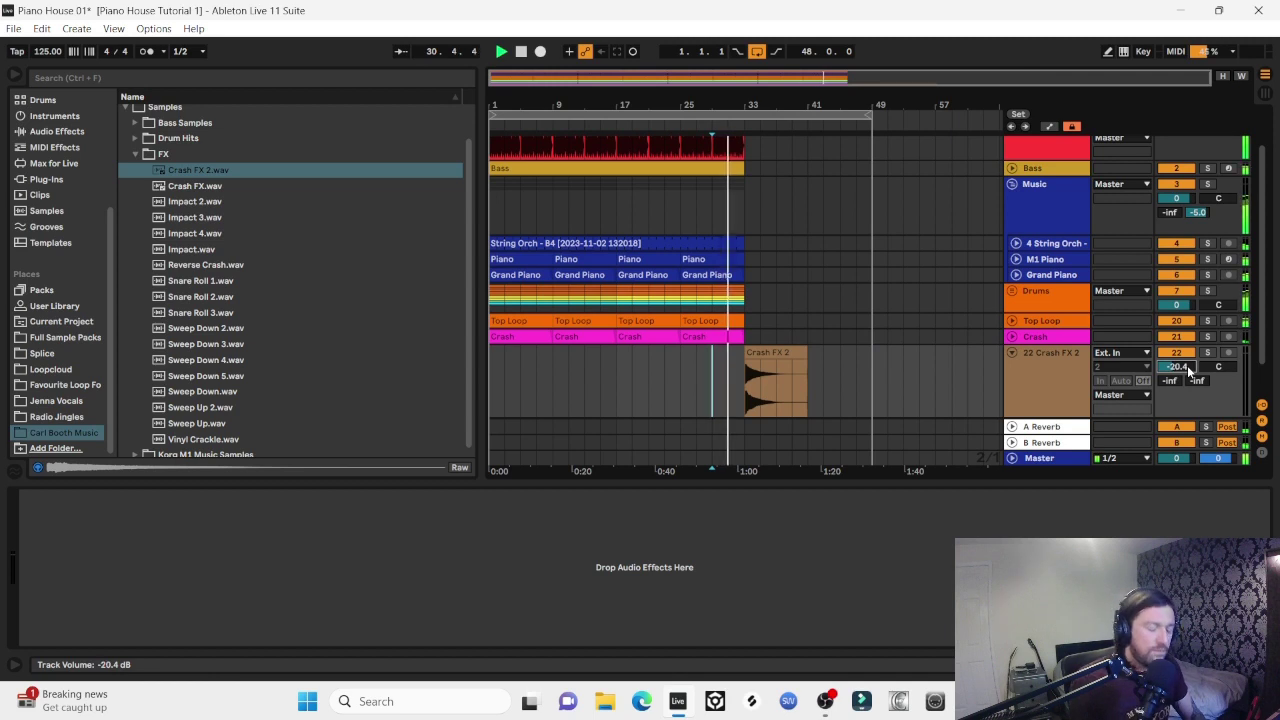
scroll(1187, 365, down, 1)
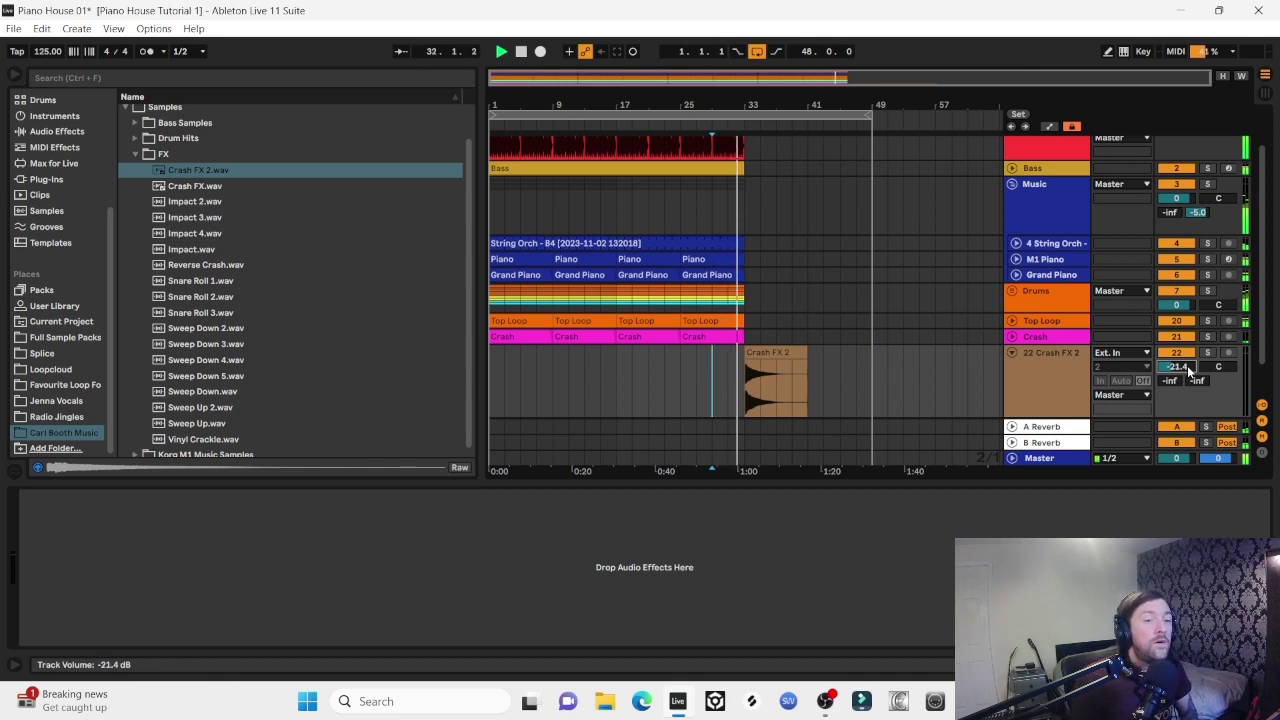
scroll(1187, 365, down, 2)
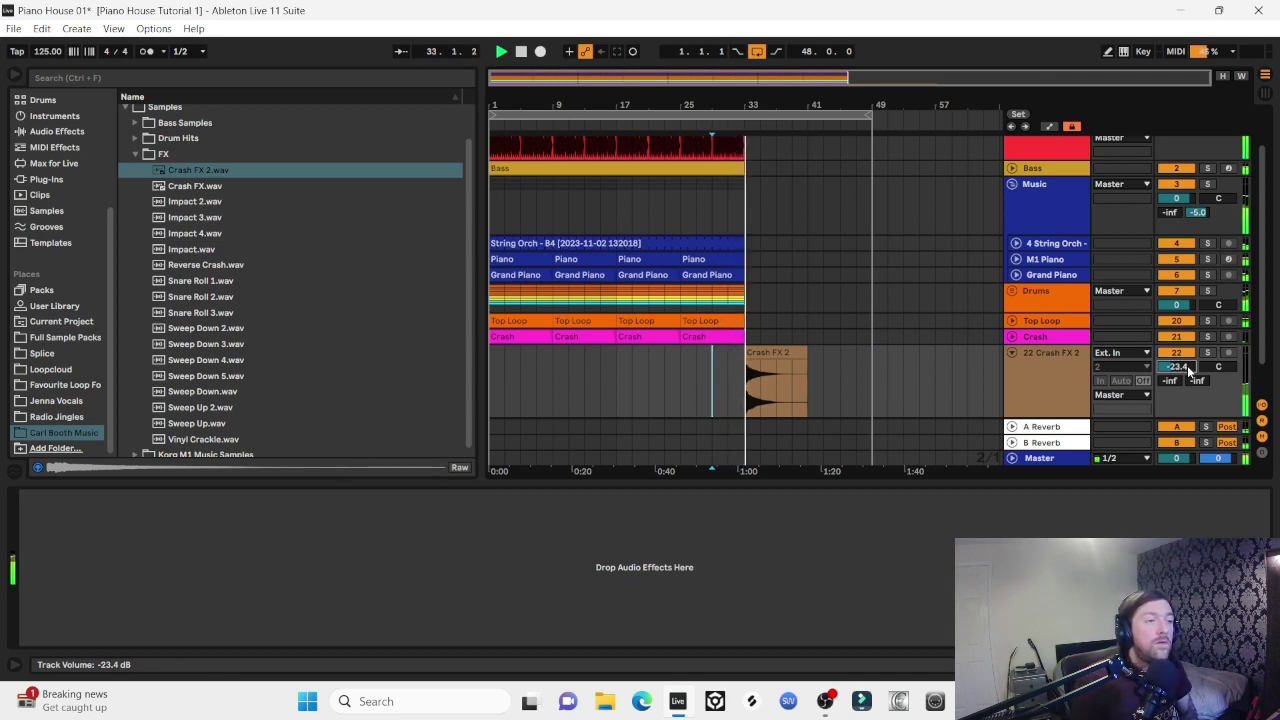
Set the Crash FX 2 track's volume to -17.4 dB and stop playback
scroll(1187, 365, up, 6)
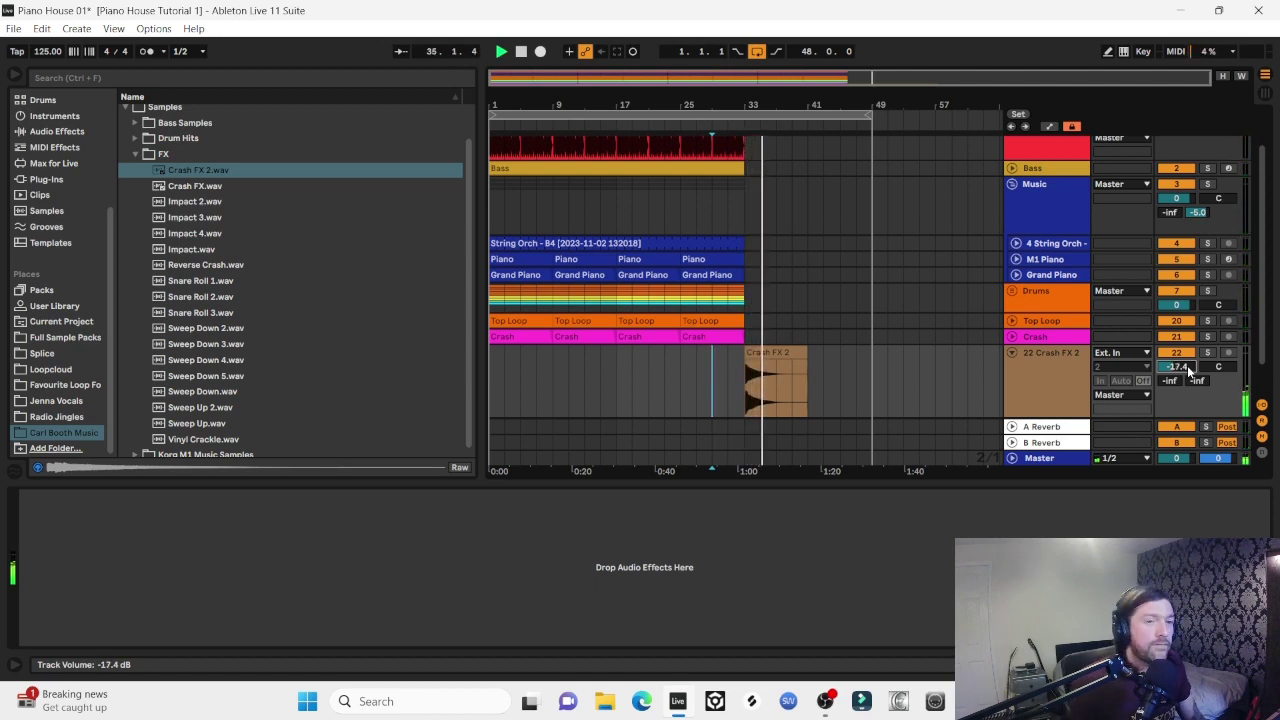
key(space)
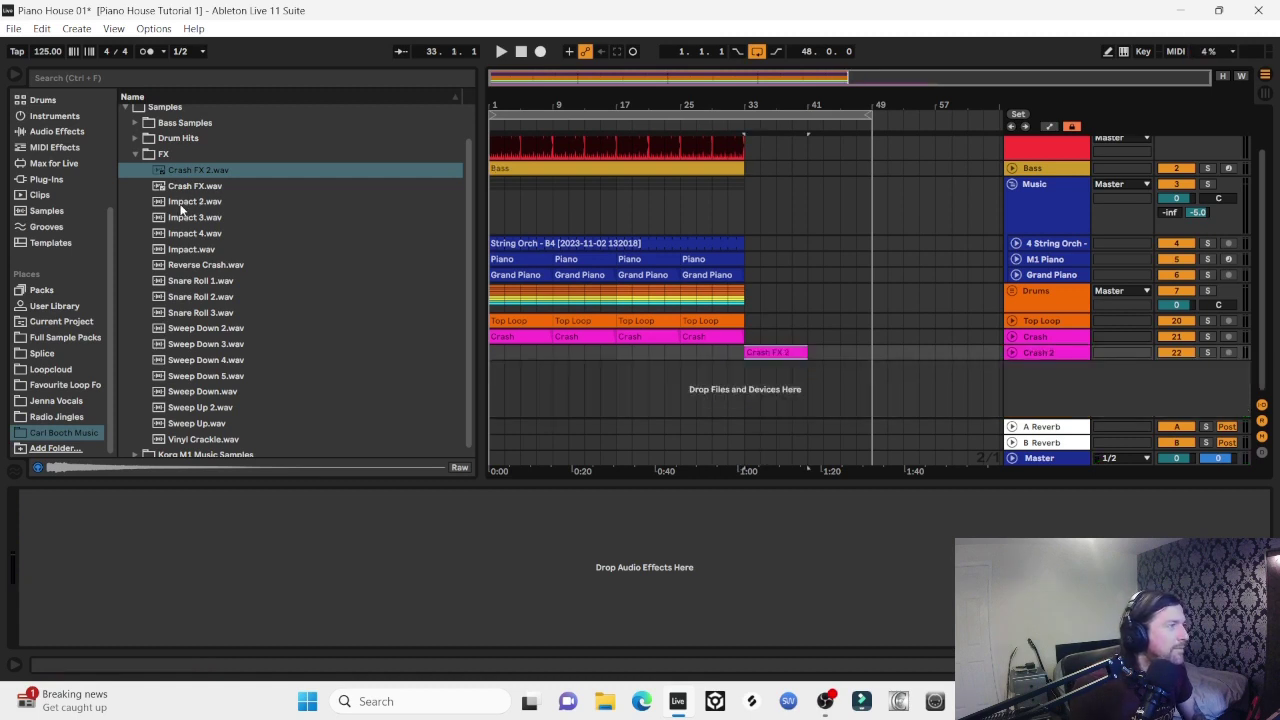
Audition the four Impact samples and Reverse Crash.wav in the FX folder
click(181, 204)
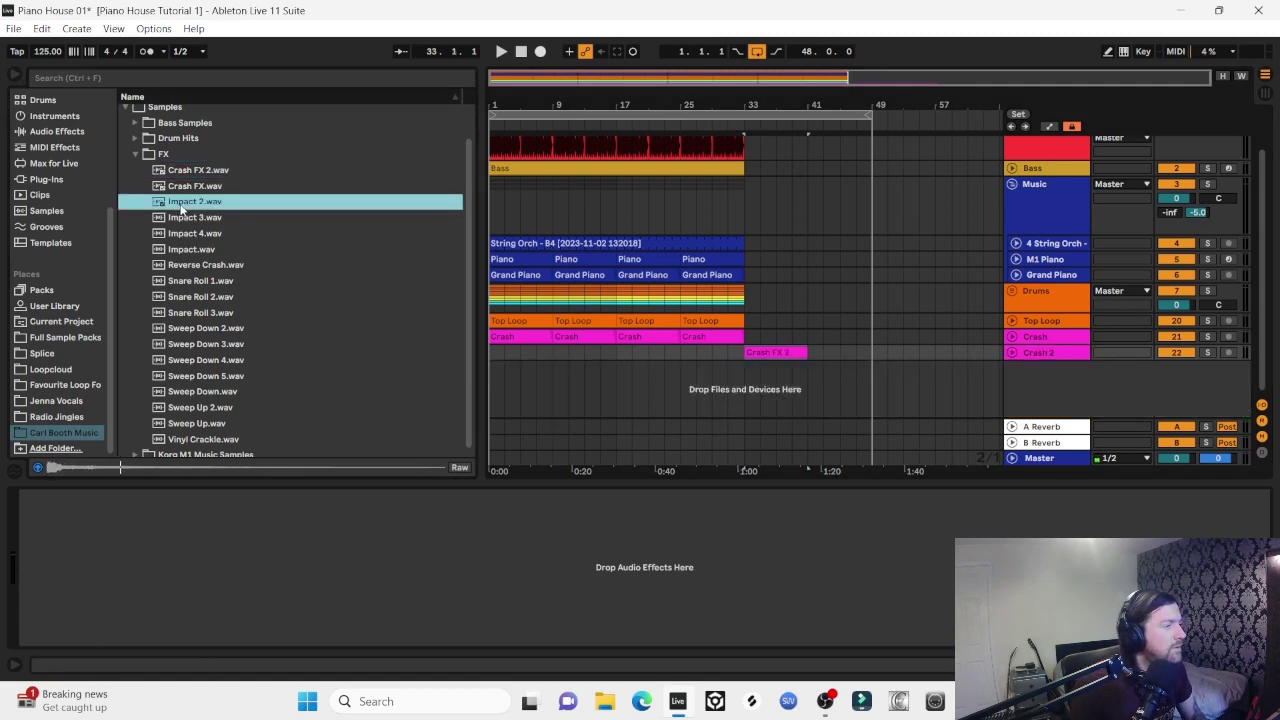
key(Down)
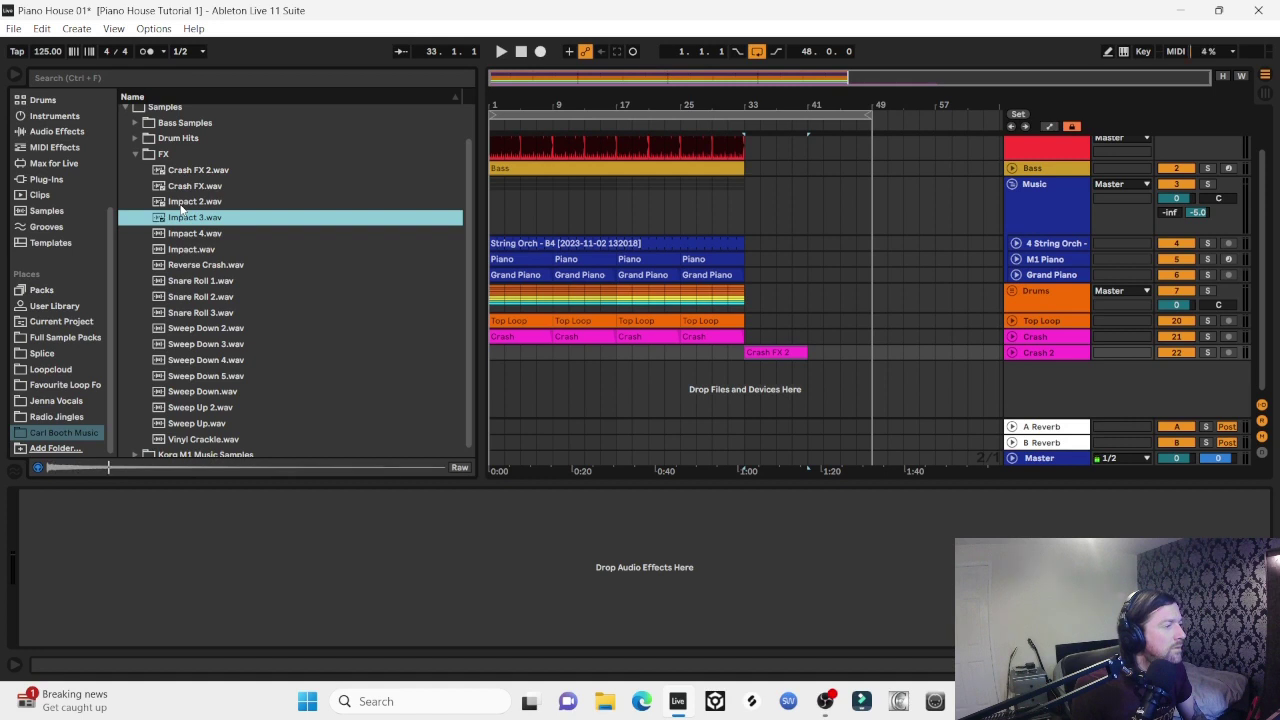
key(Down)
key(Down)
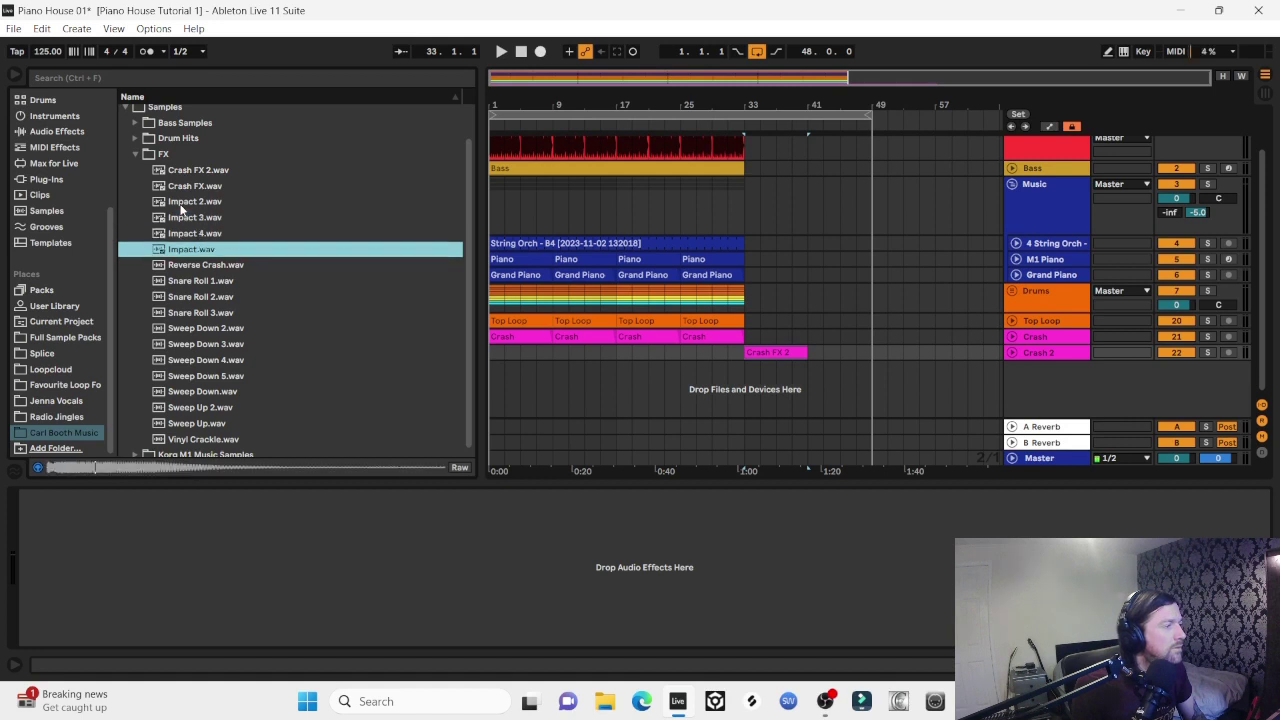
key(Down)
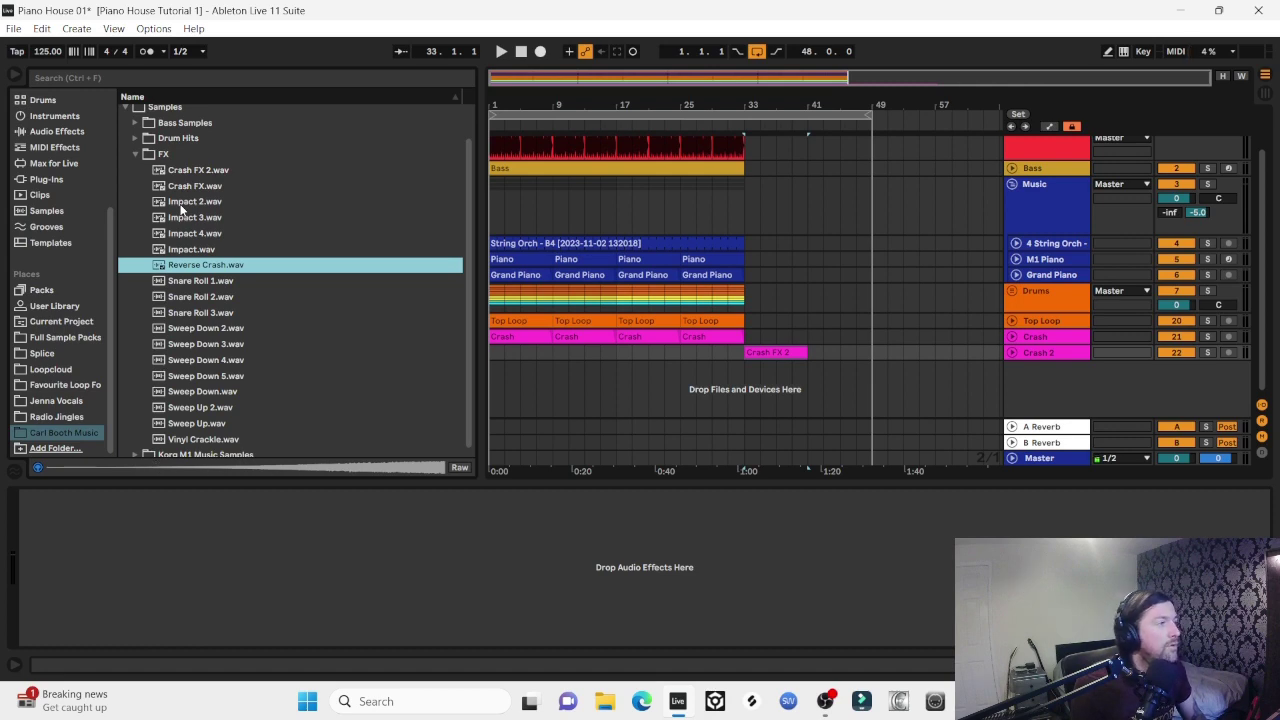
Place Reverse Crash.wav at bar 7 on a new track and play it soloed together with the Crash track
drag(190, 268, 592, 268)
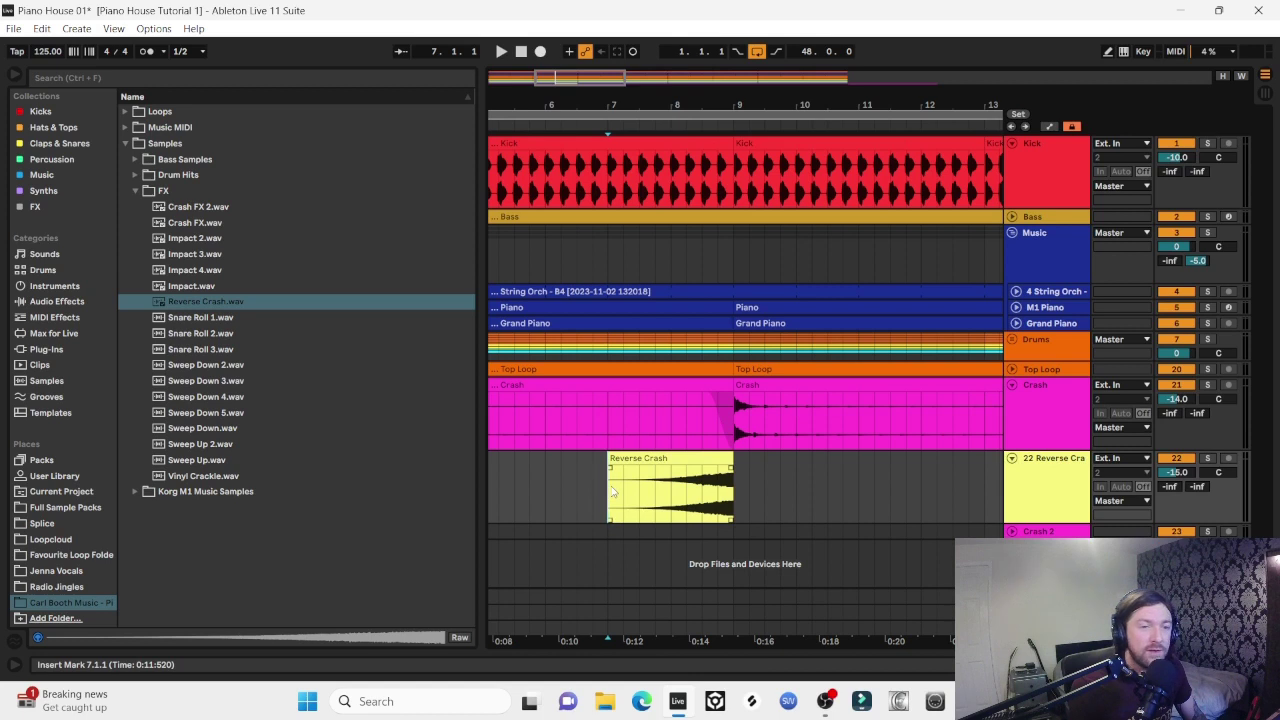
click(1209, 457)
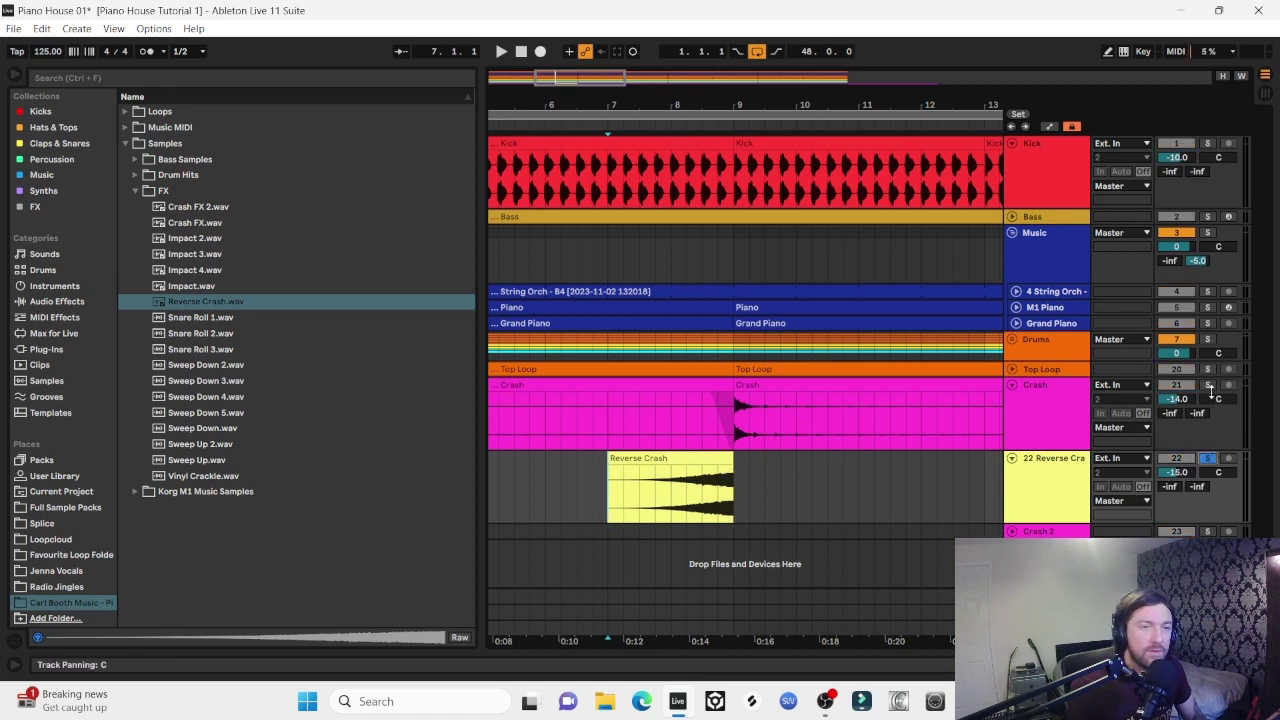
ctrl+click(1208, 385)
key(space)
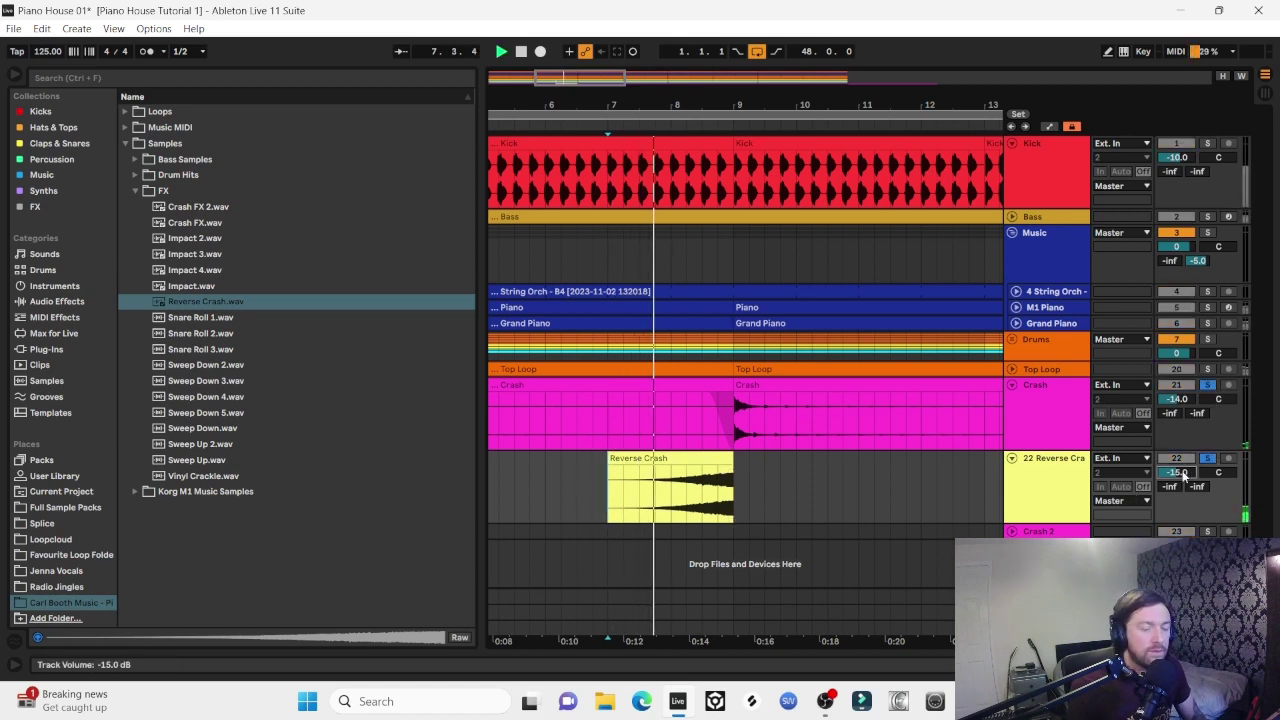
Set the Reverse Crash track's volume to -19 dB and pan it to 12L
scroll(1183, 475, down, 7)
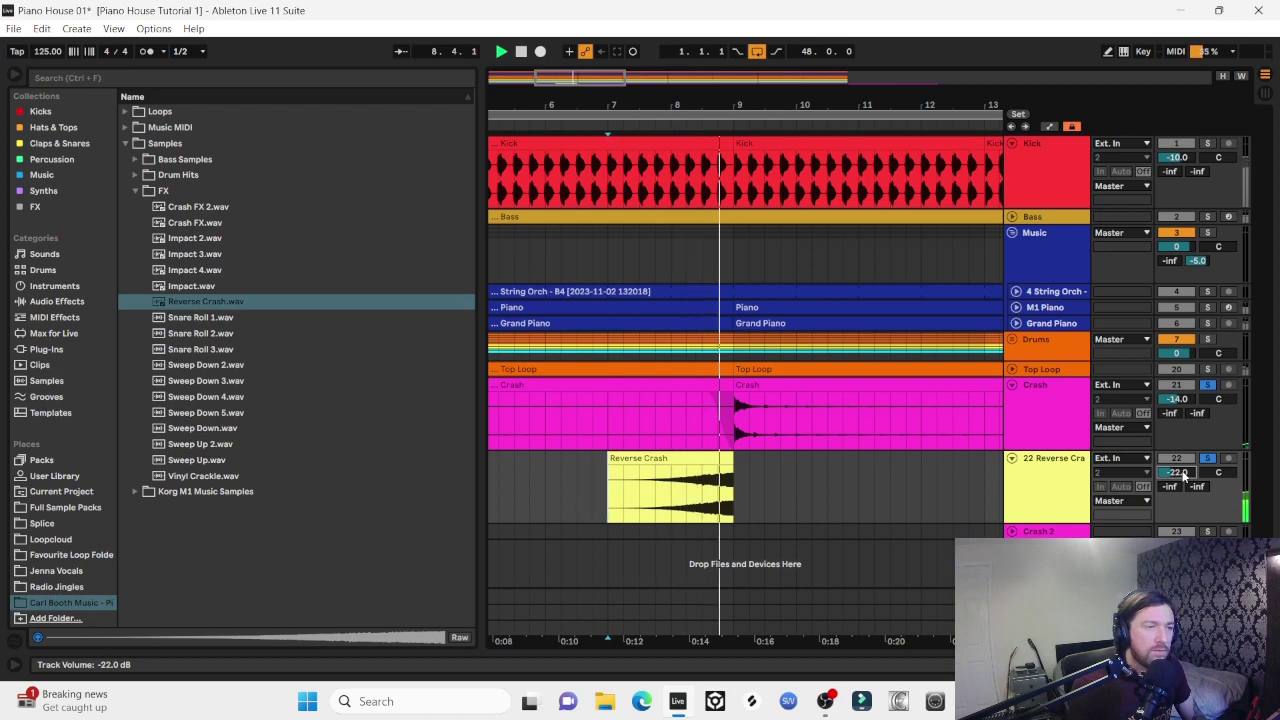
scroll(1183, 475, up, 3)
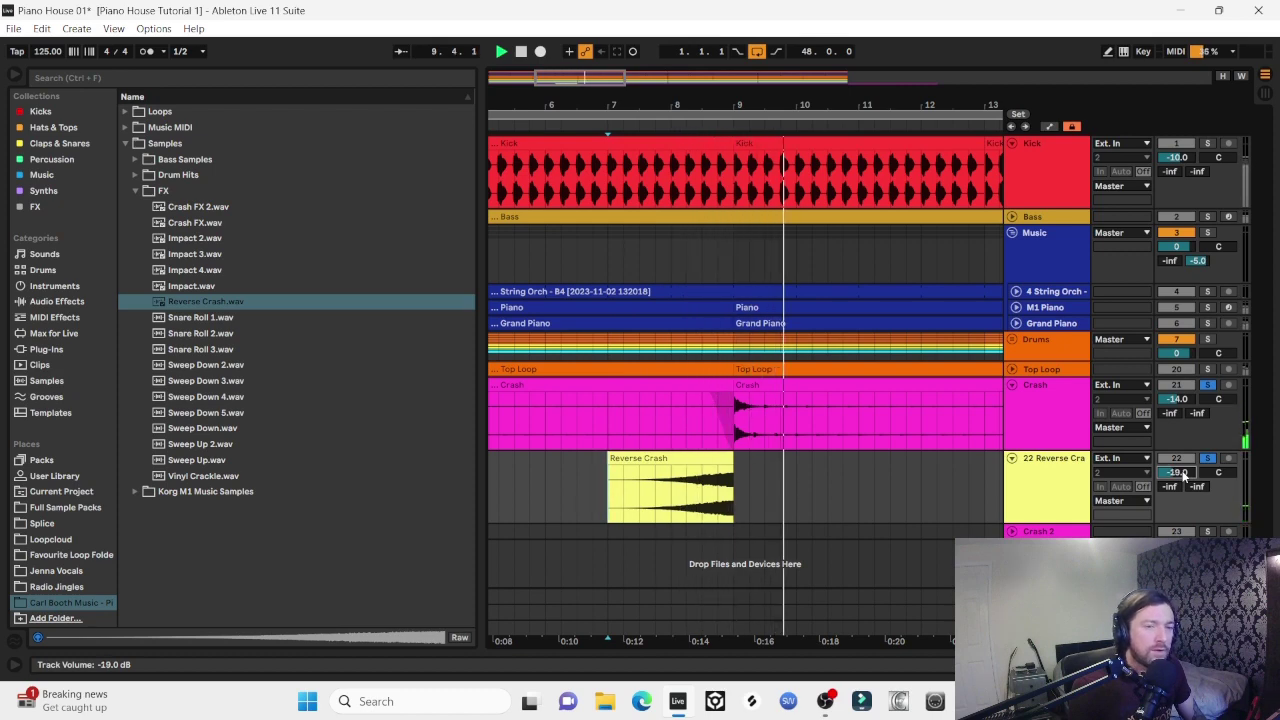
scroll(1218, 472, down, 6)
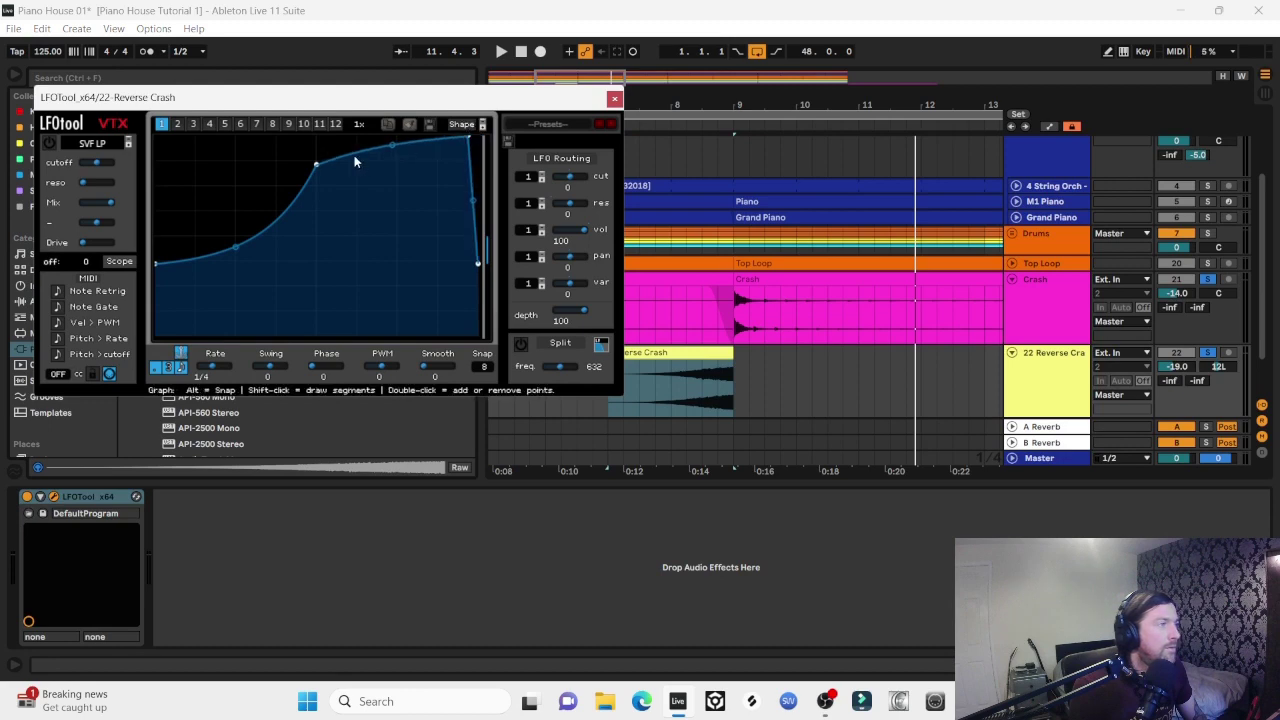
Reshape the LFOTool volume curve on the Reverse Crash track and set its EQ Eight low cut to 562 Hz
drag(358, 160, 305, 120)
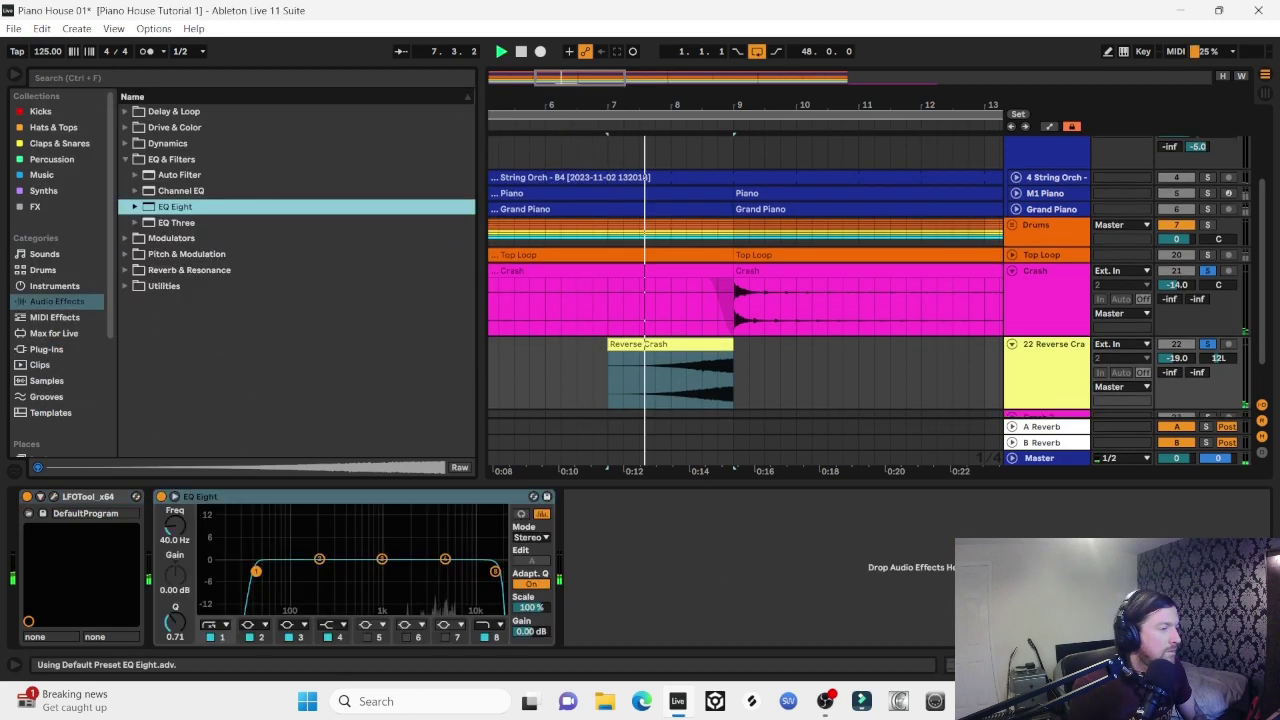
drag(256, 571, 359, 570)
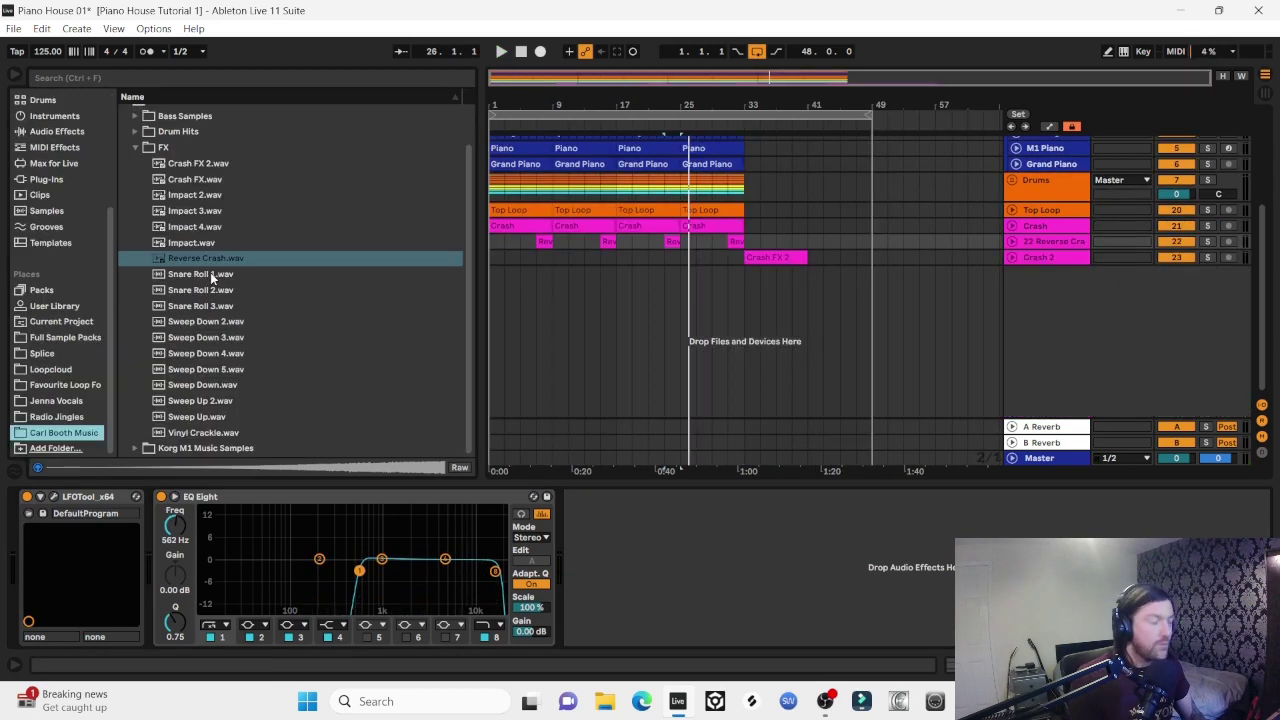
Audition the three Snare Roll samples and place Snare Roll 3.wav at bar 49 on a new track
click(210, 273)
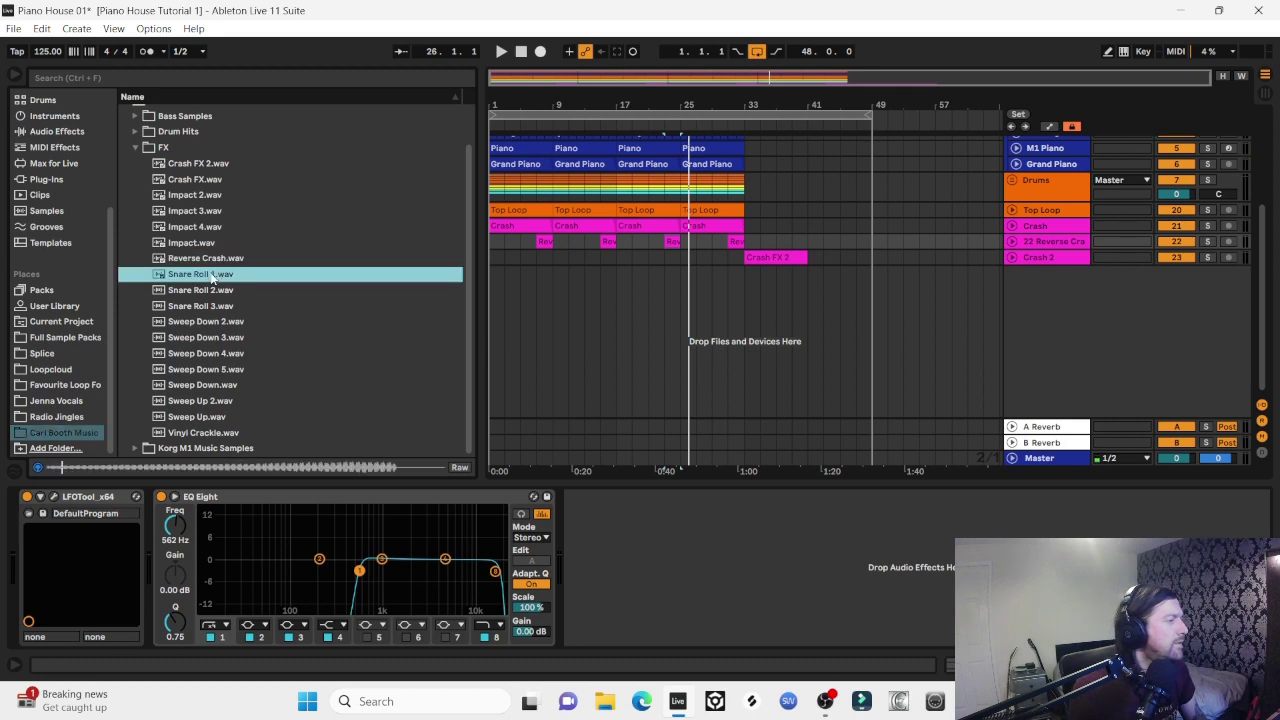
key(Down)
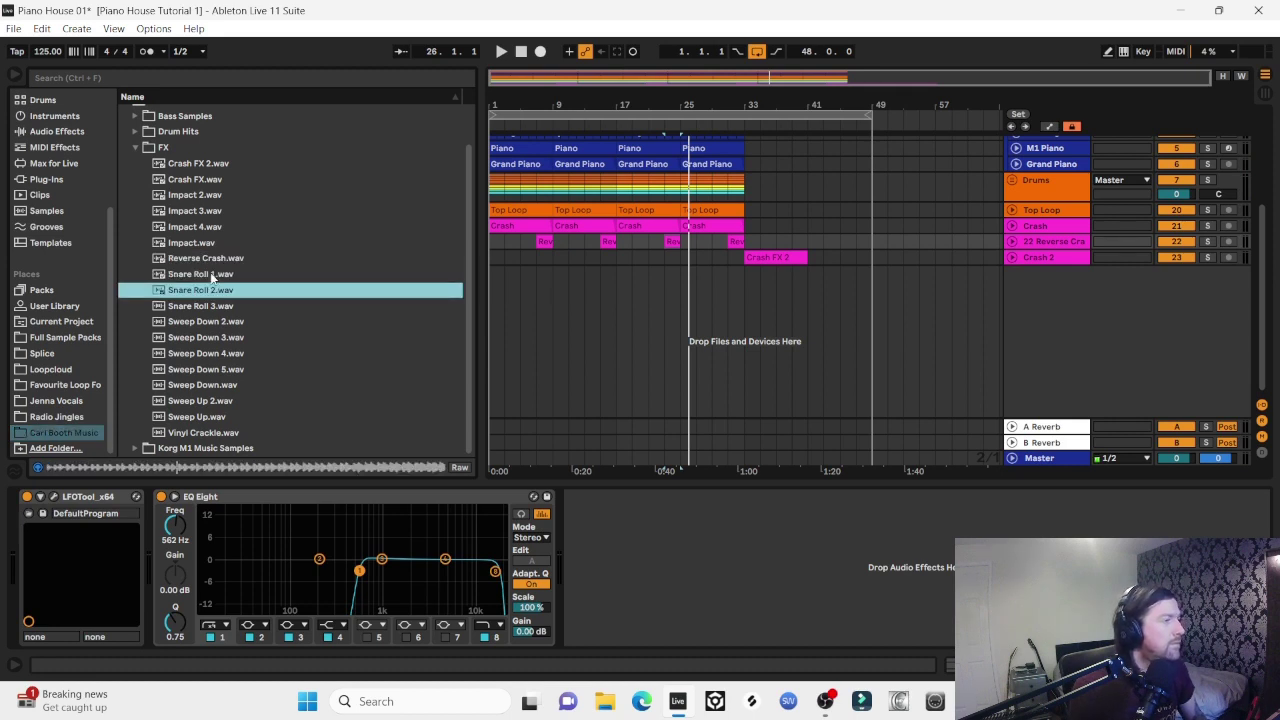
key(Down)
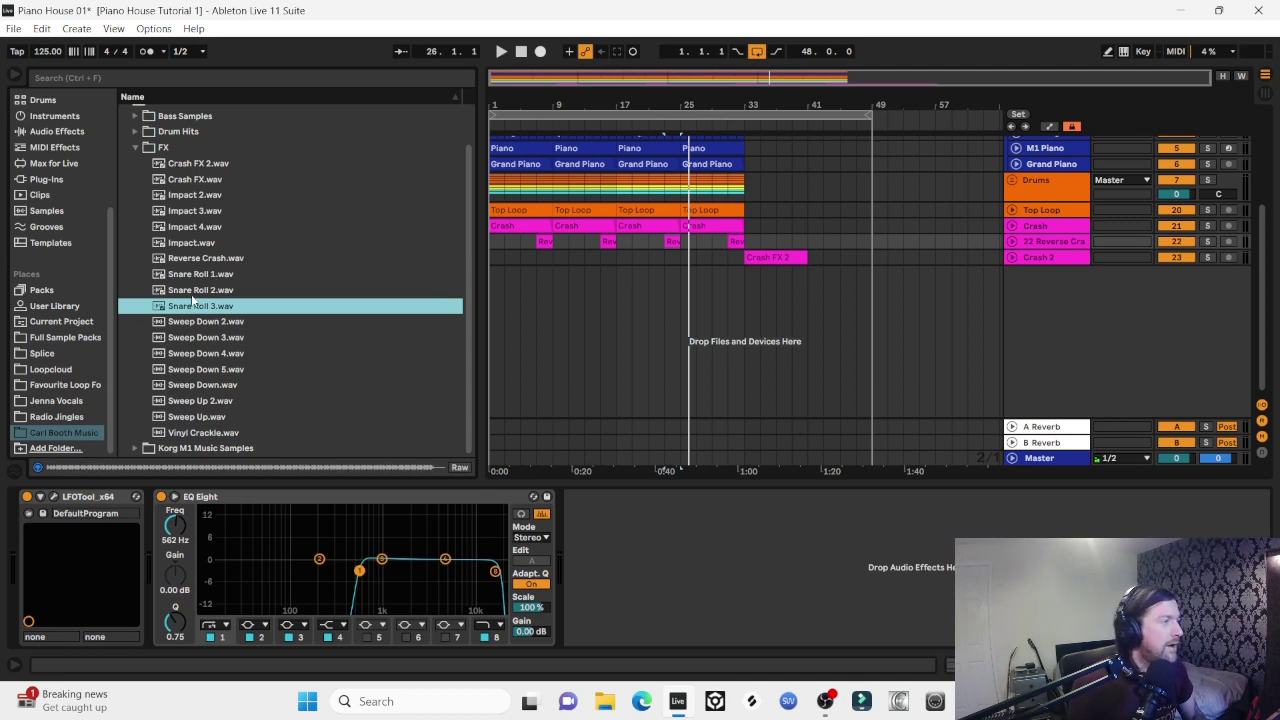
drag(190, 309, 868, 293)
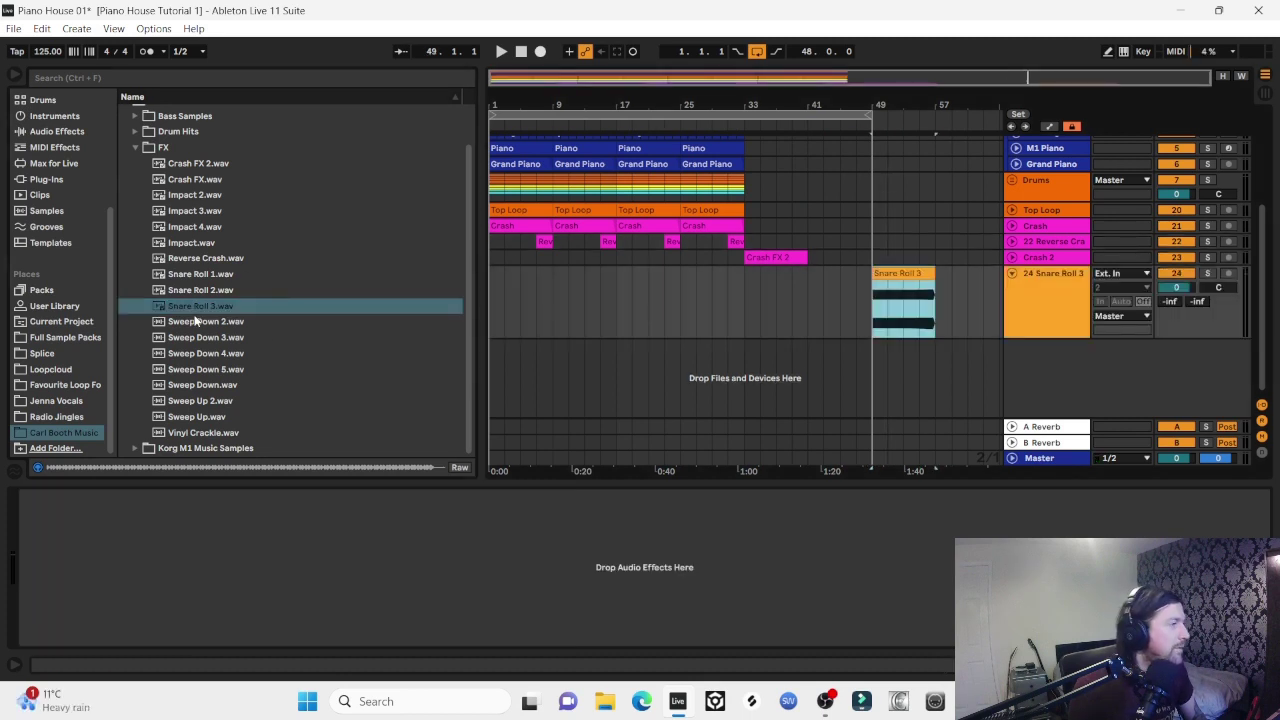
Audition Sweep Down 2.wav and Sweep Down 3.wav, and place Sweep Down 3 at bar 1 on a new track
click(195, 321)
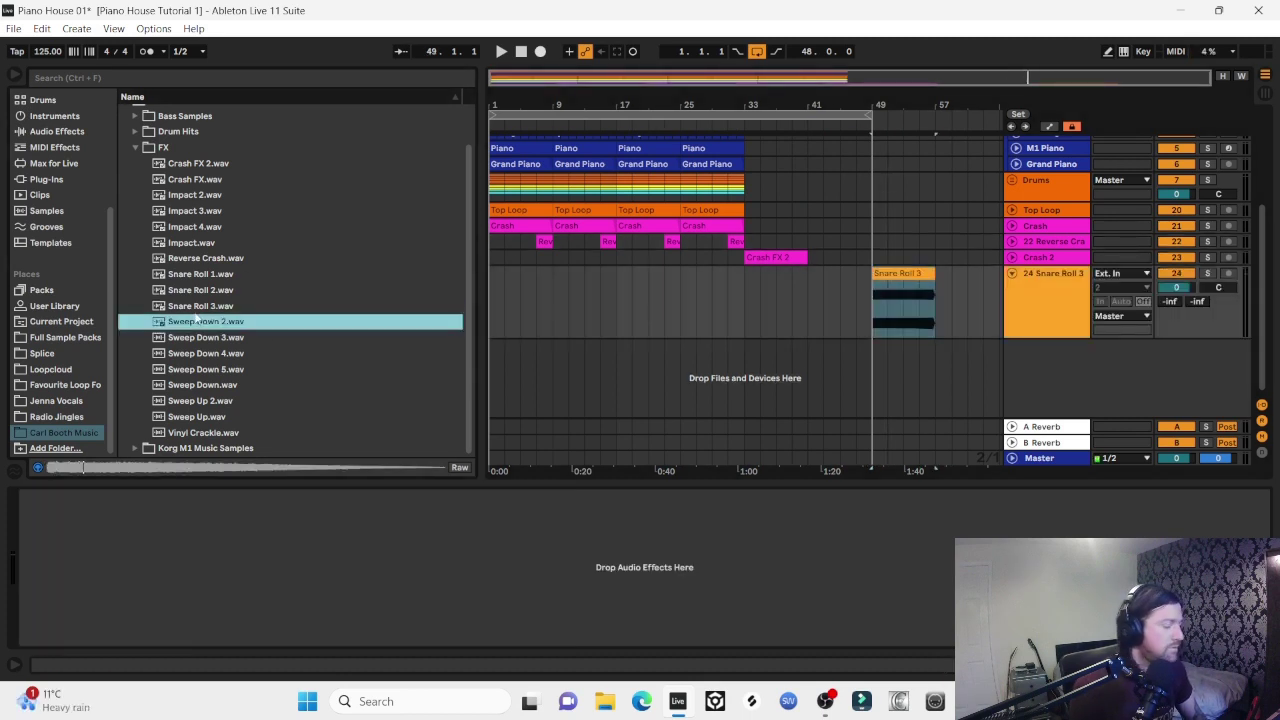
key(Down)
key(XF86AudioLowerVolume)
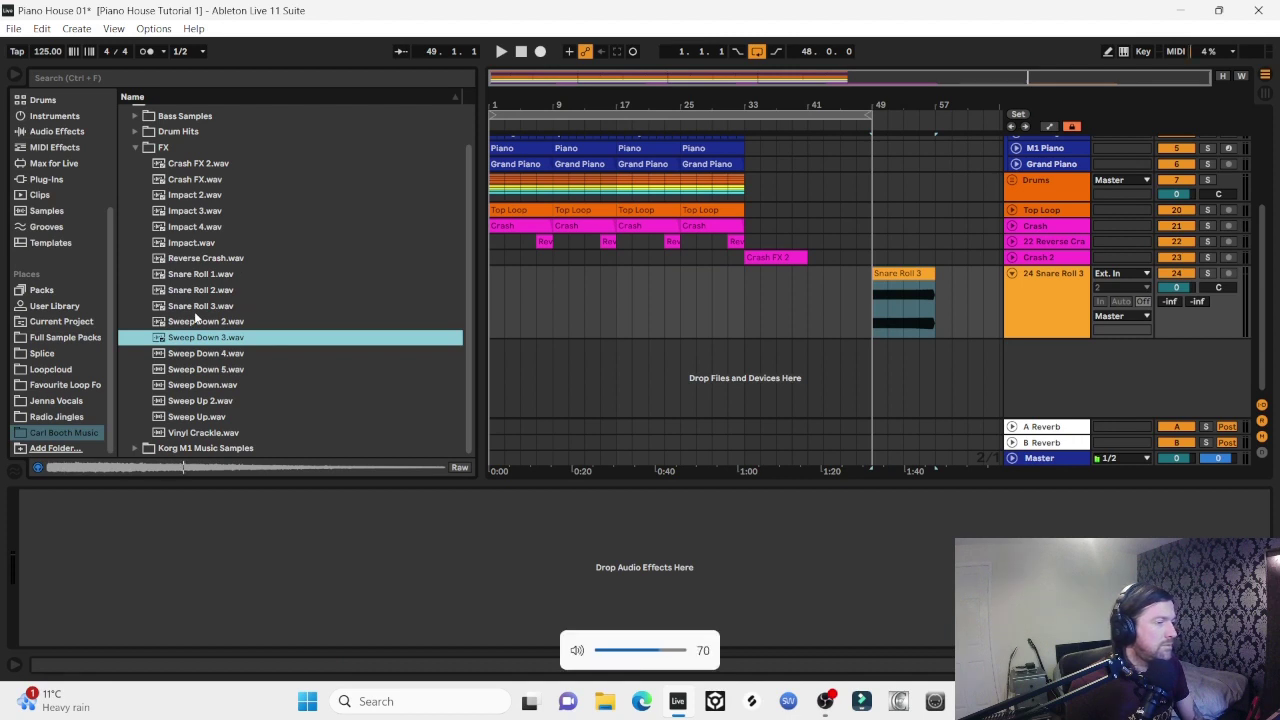
key(space)
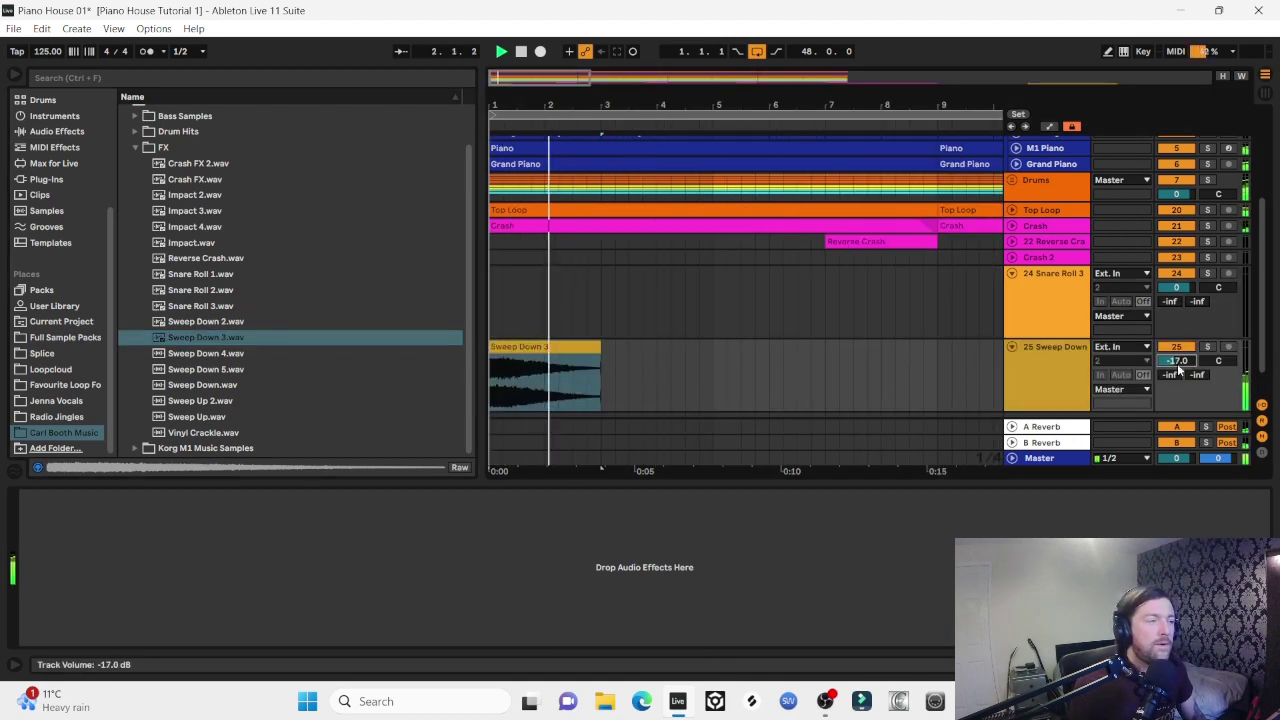
Add a short fade-out to the Sweep Down 3 clip, and set its track to -20 dB panned 16R
click(583, 365)
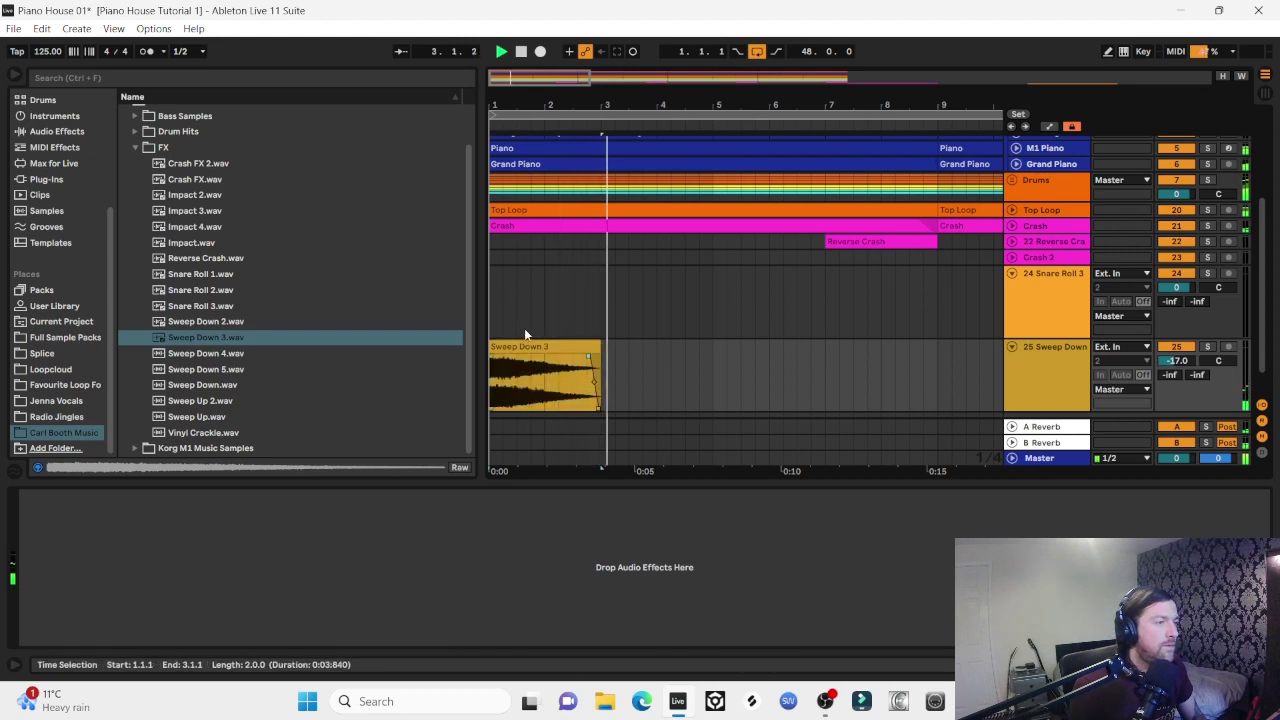
click(1175, 362)
text(-19)
key(Return)
key(Down)
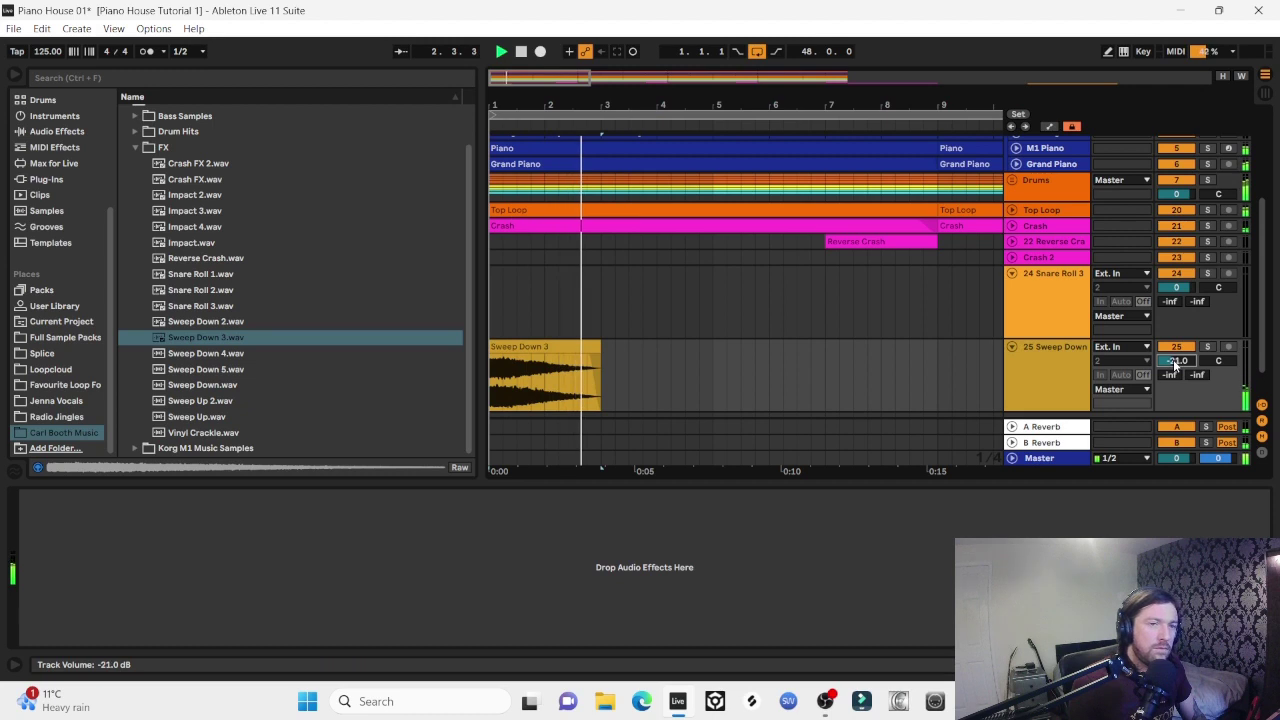
drag(1218, 361, 1218, 345)
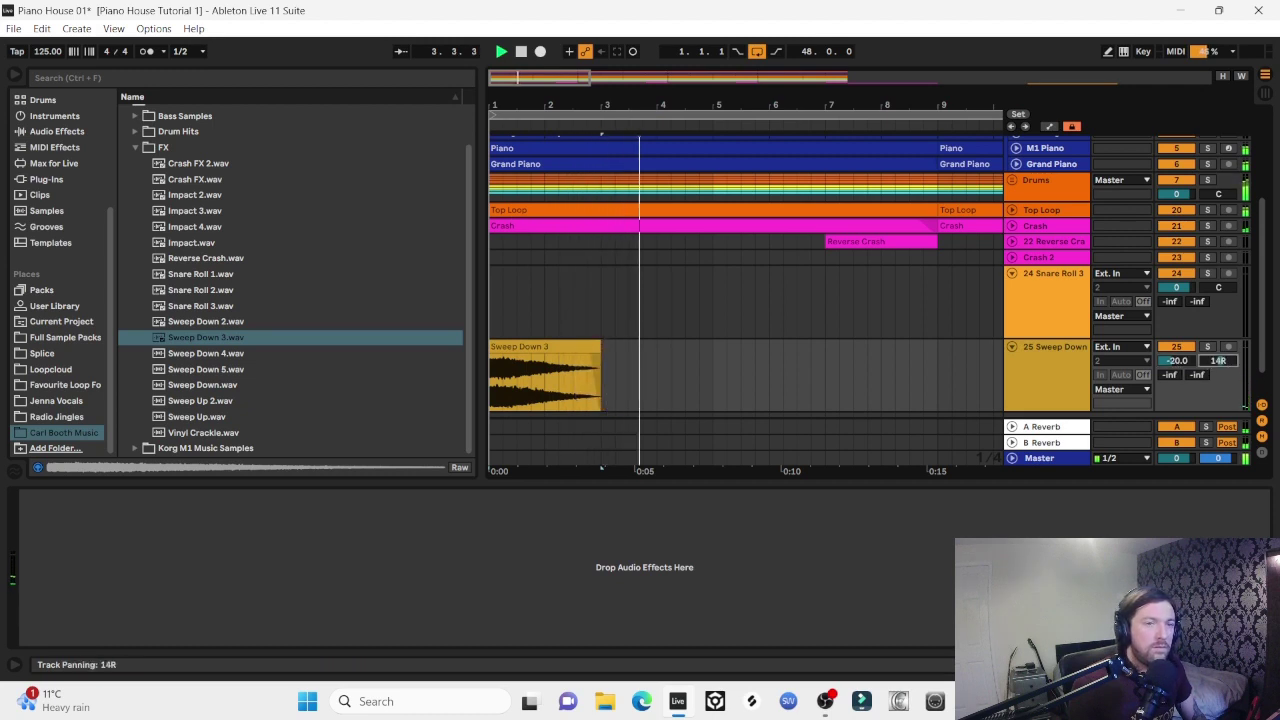
Add EQ Eight to the Sweep Down track and set its low cut to 696 Hz during playback
click(50, 116)
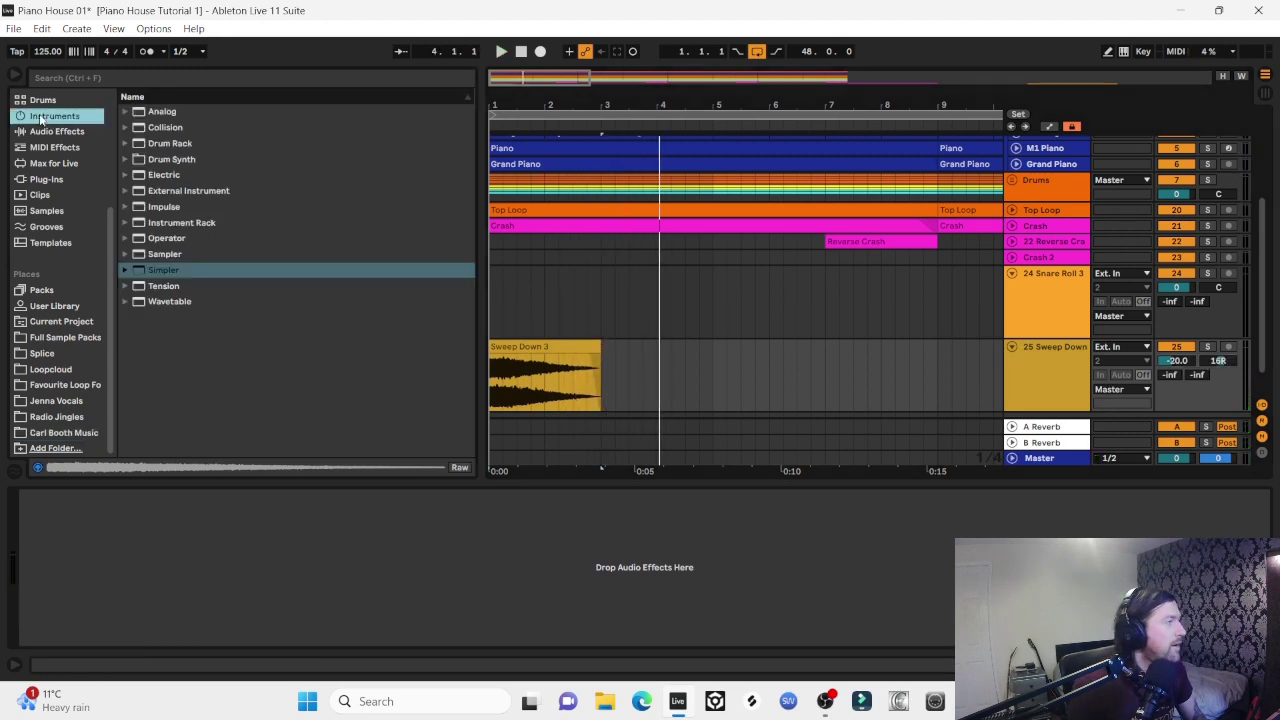
click(50, 131)
drag(175, 206, 557, 537)
key(space)
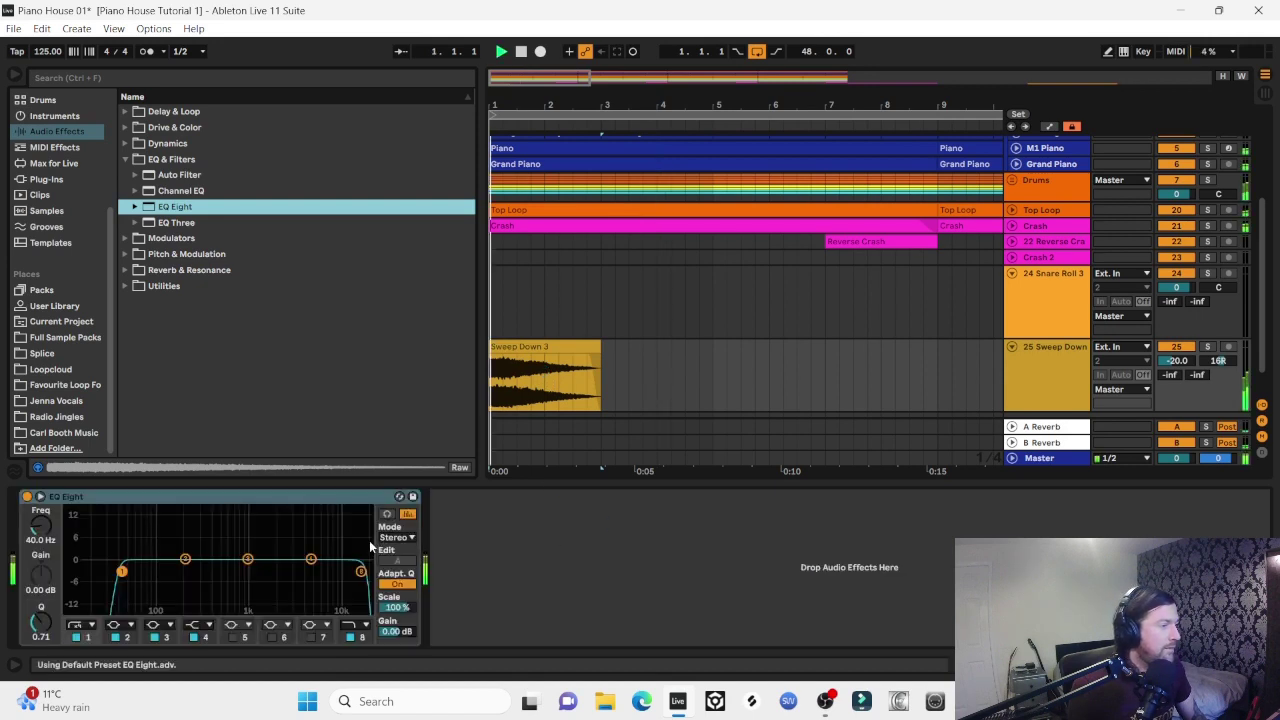
drag(122, 571, 234, 572)
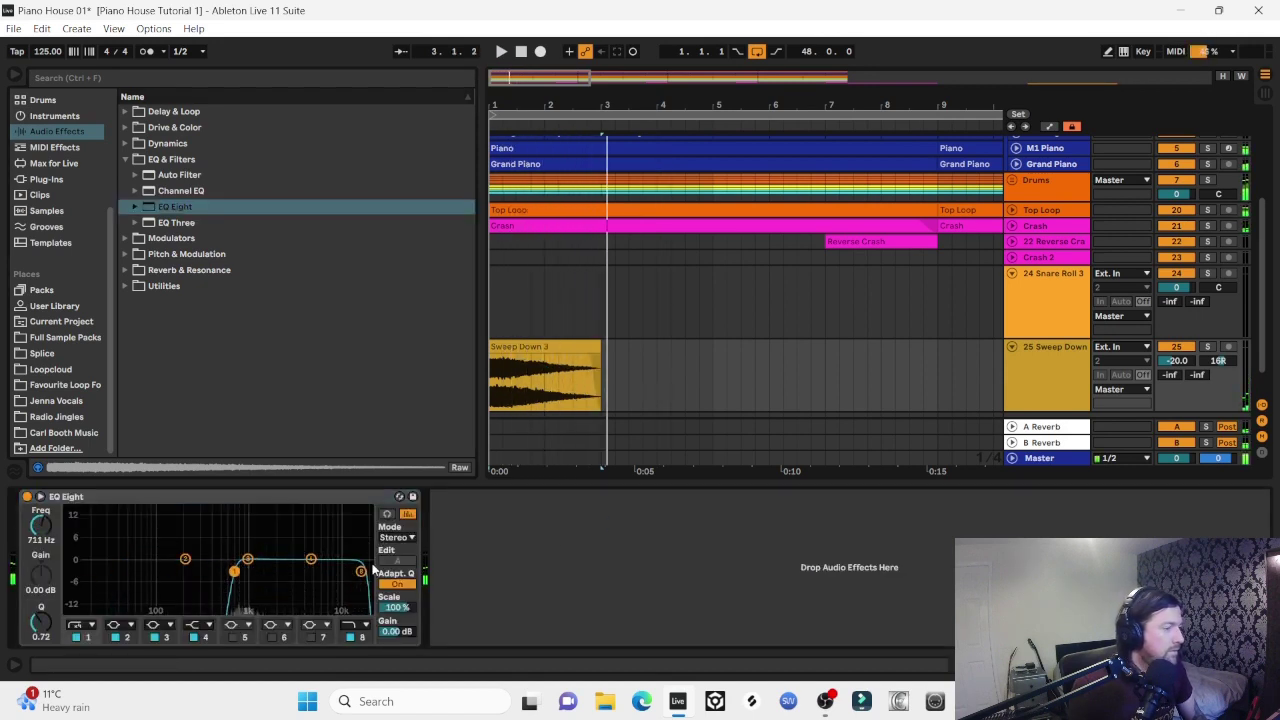
key(space)
key(space)
drag(235, 572, 234, 574)
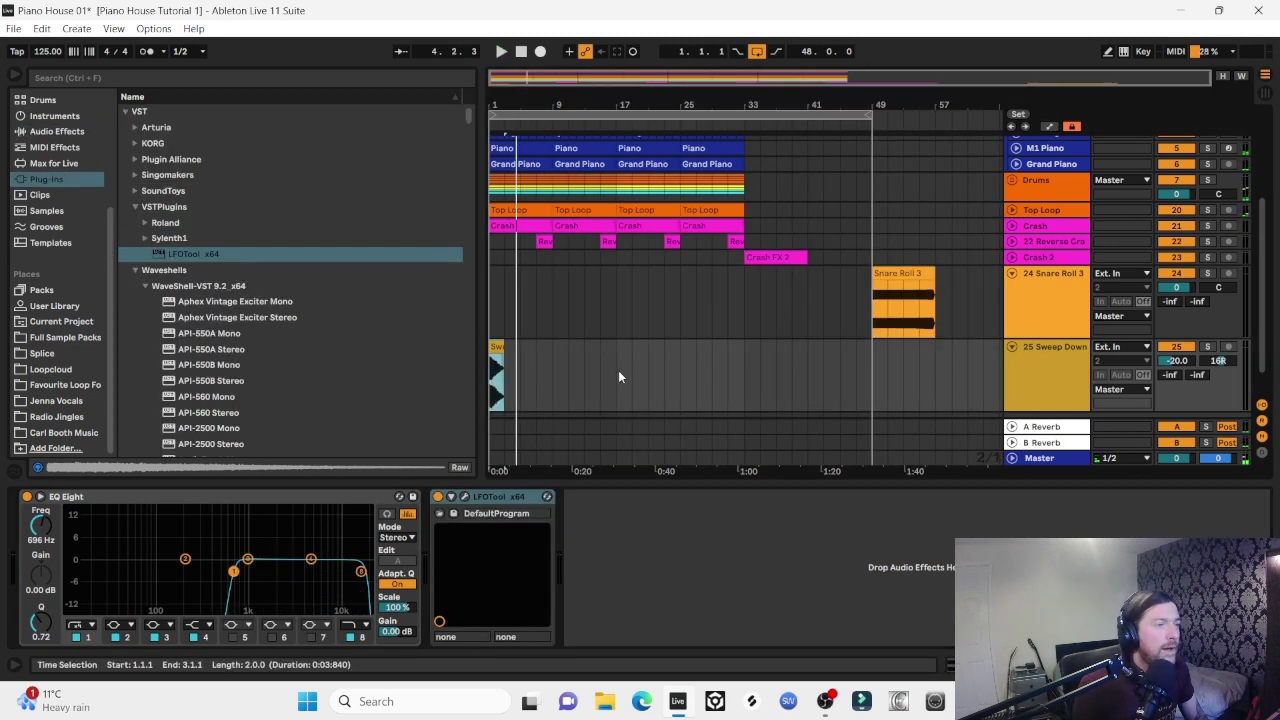
Duplicate the 16-bar section containing Sweep Down 3 so the clip repeats at bars 17 and 33
key(space)
drag(618, 371, 496, 370)
key(ctrl+d)
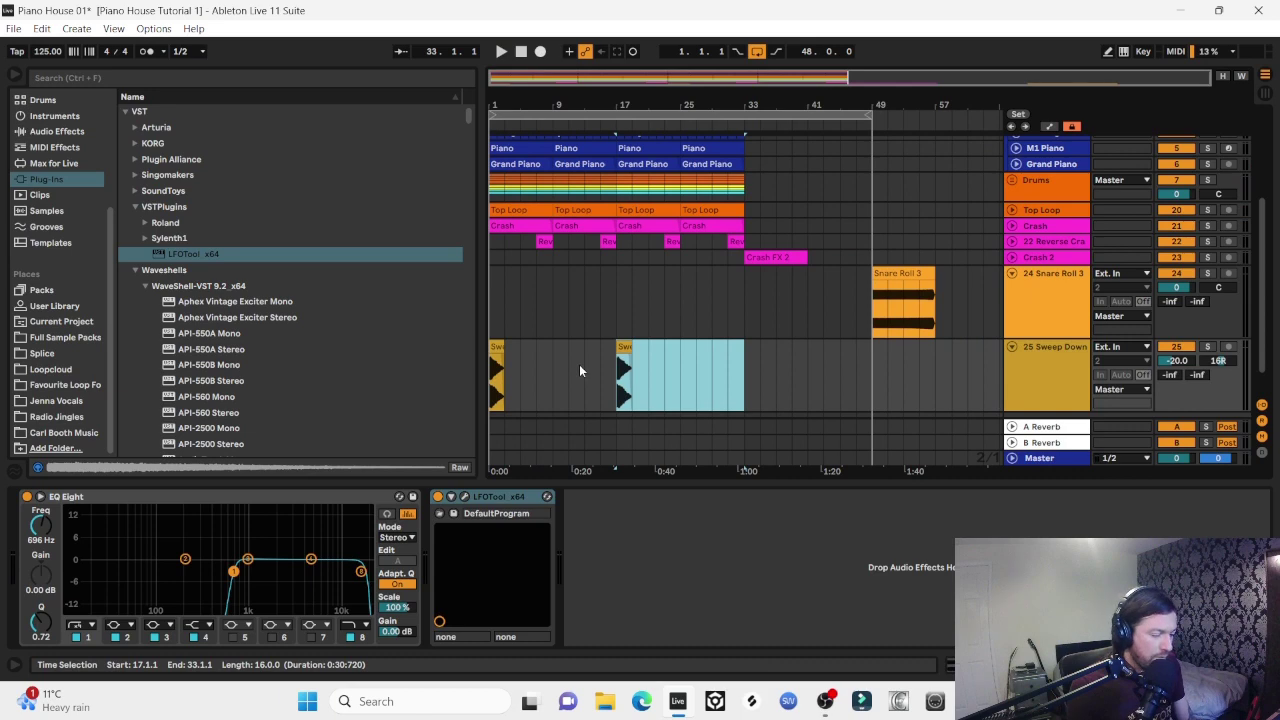
key(ctrl+d)
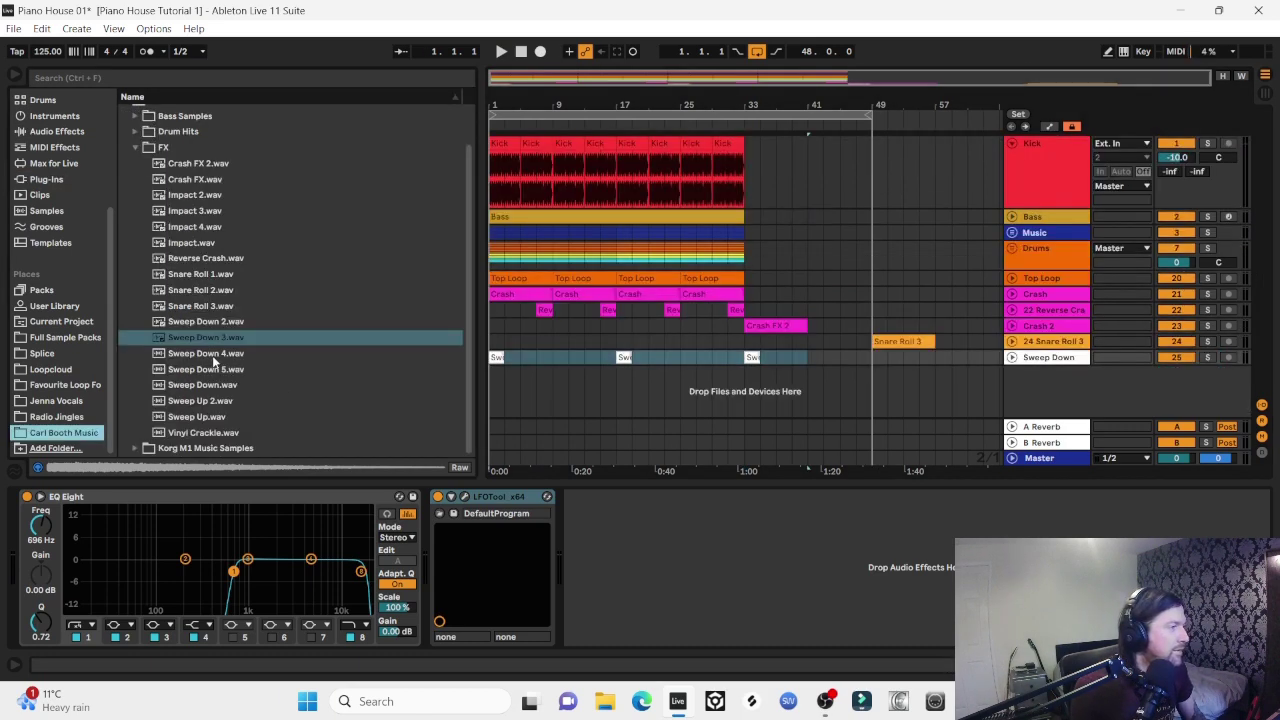
Audition Sweep Down 4.wav, Sweep Down 5.wav, Sweep Down.wav and Sweep Up 2.wav
click(212, 355)
key(Down)
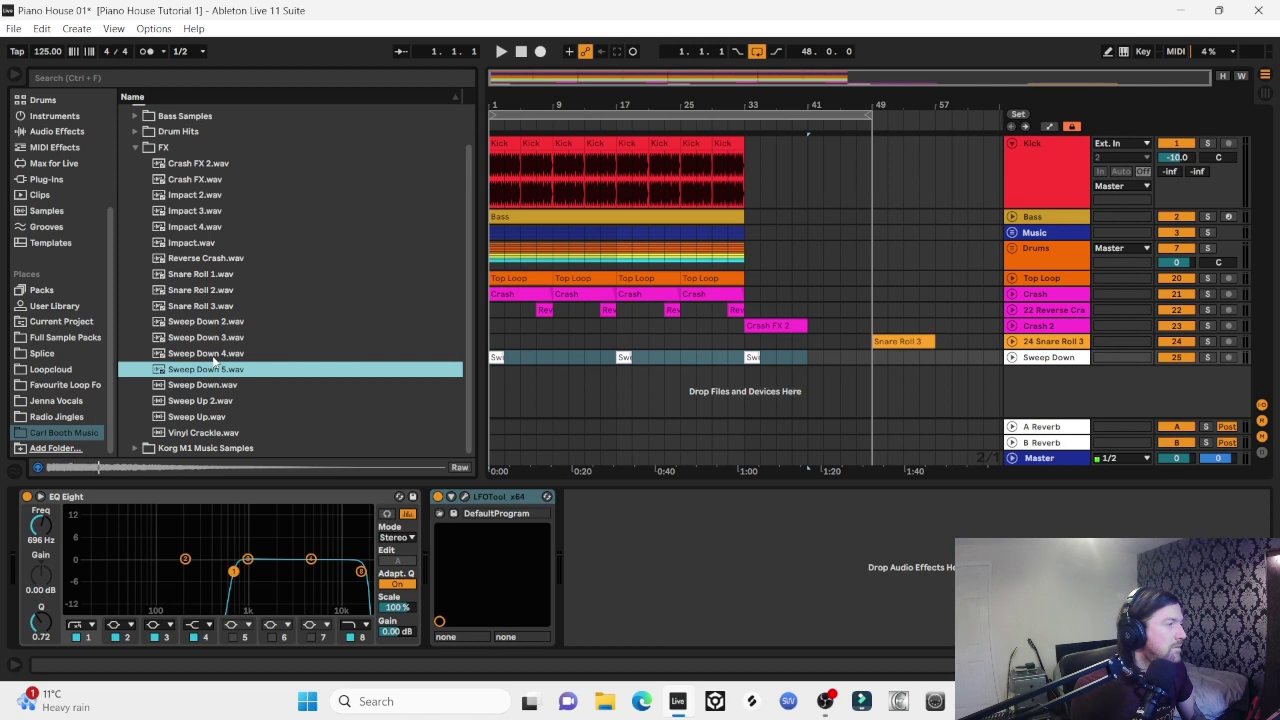
key(Down)
key(Down)
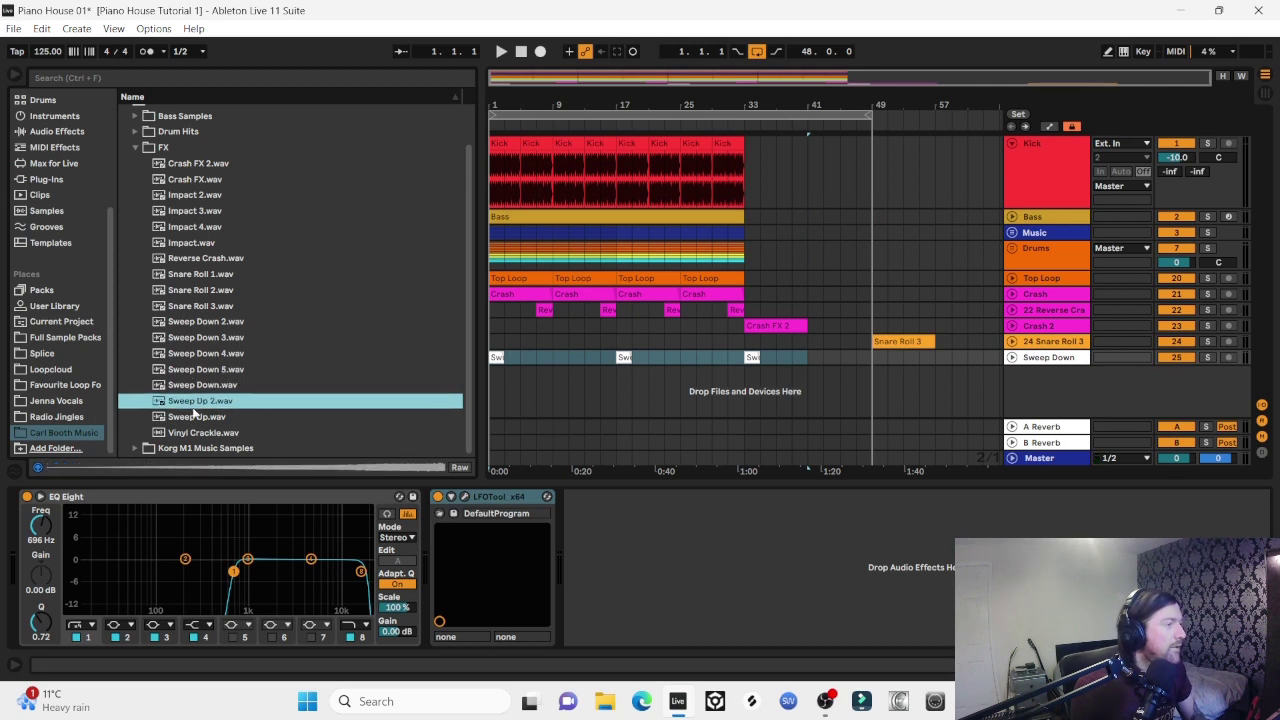
Place Sweep Up 2.wav across bars 15 and 16 on a new track and lower its volume to -23 dB during playback
drag(191, 402, 602, 352)
drag(582, 362, 653, 362)
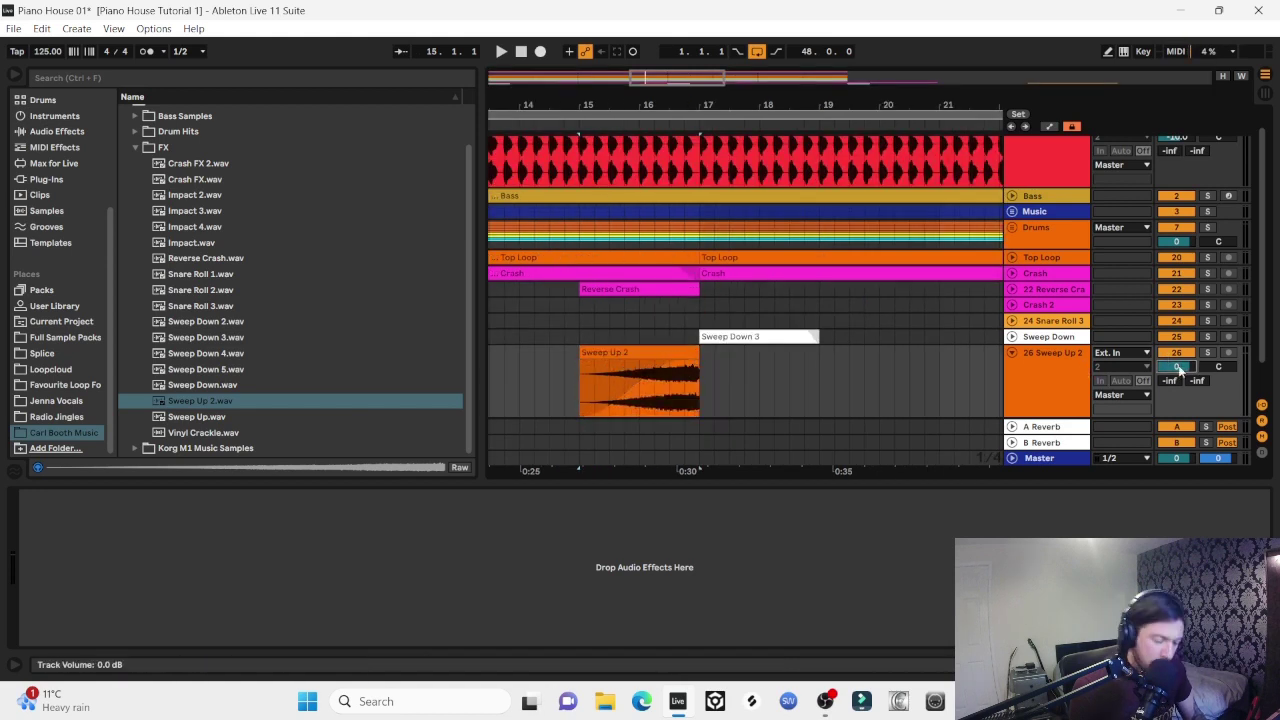
key(space)
scroll(1180, 370, down, 8)
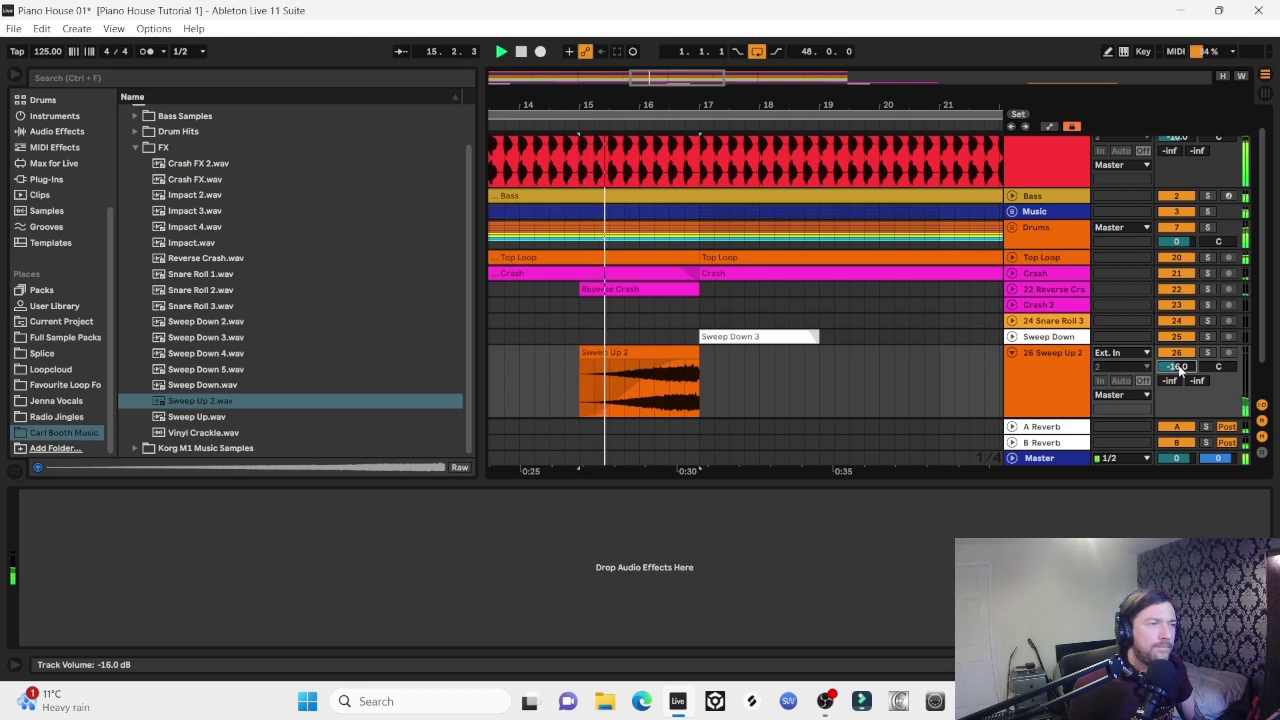
scroll(1180, 370, down, 1)
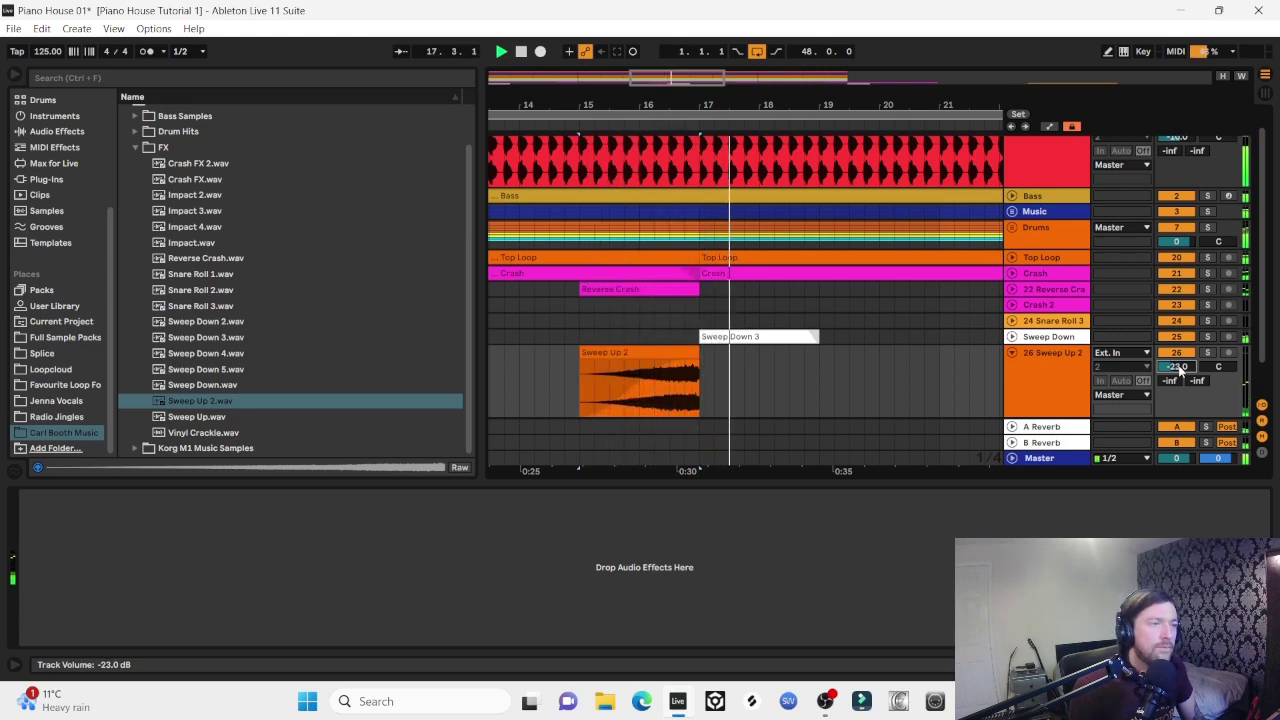
Show the Sweep Down track's devices and select its EQ Eight
scroll(1180, 370, down, 1)
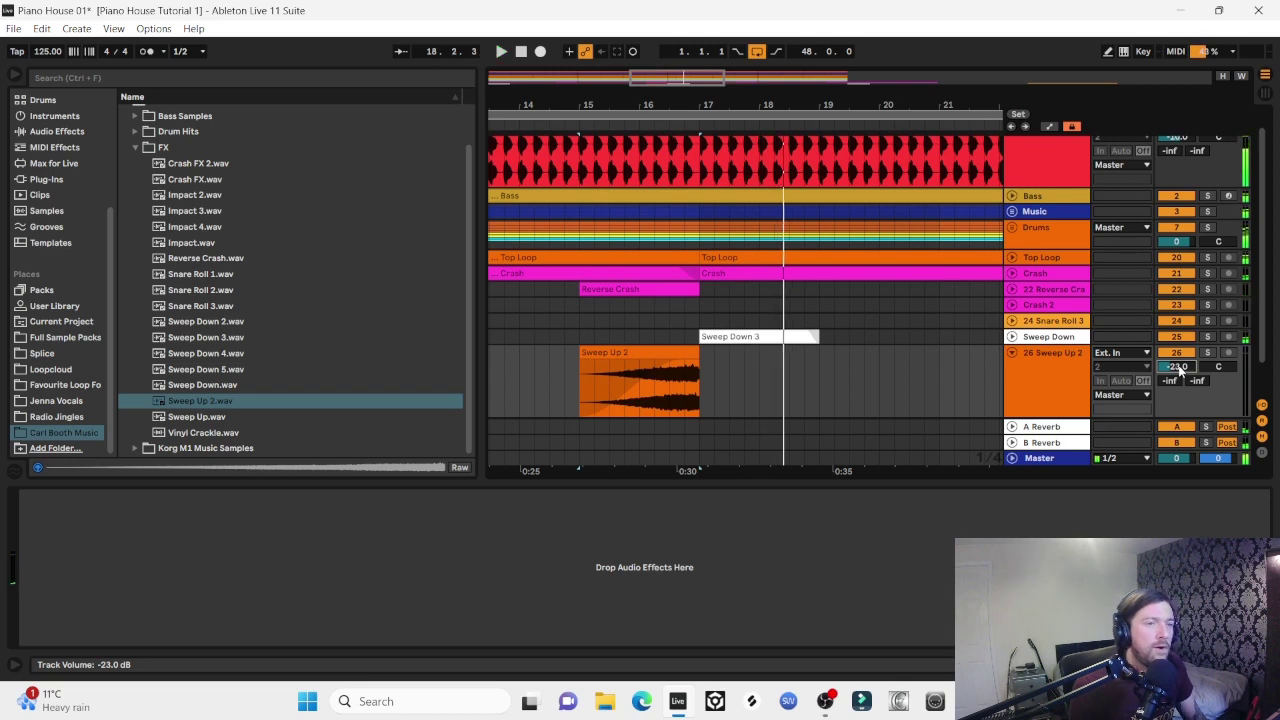
click(1074, 337)
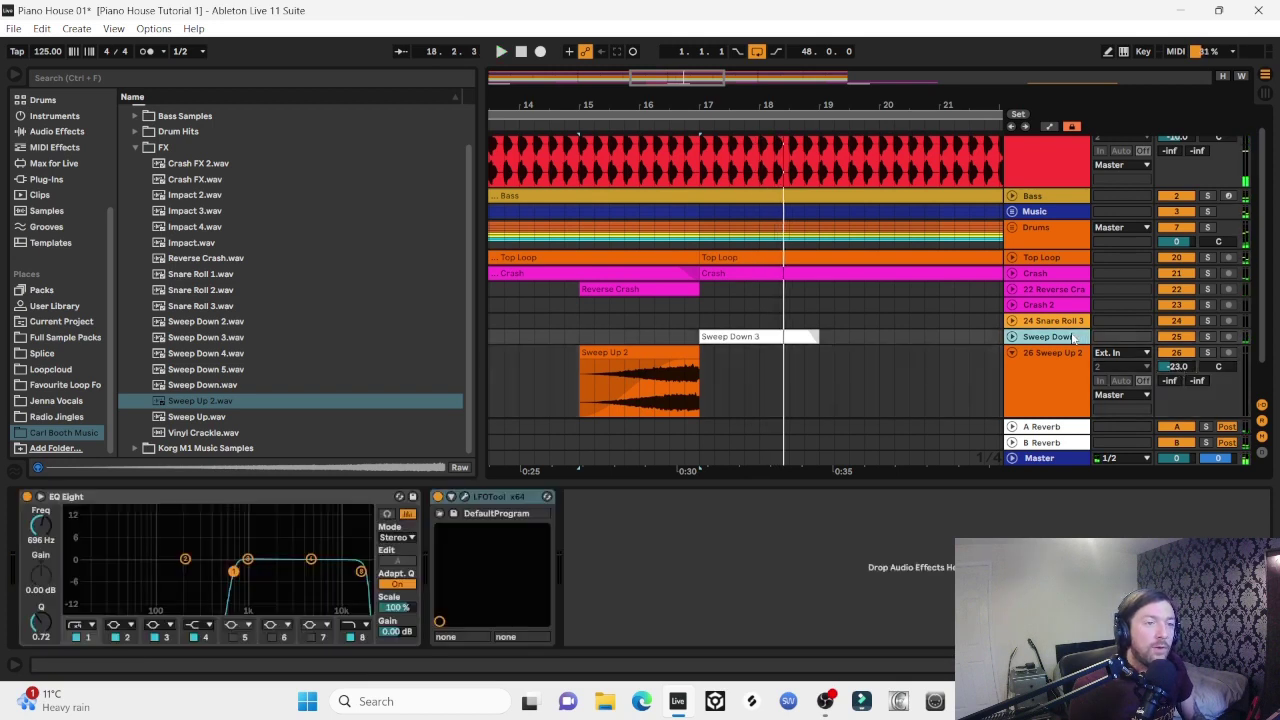
click(255, 498)
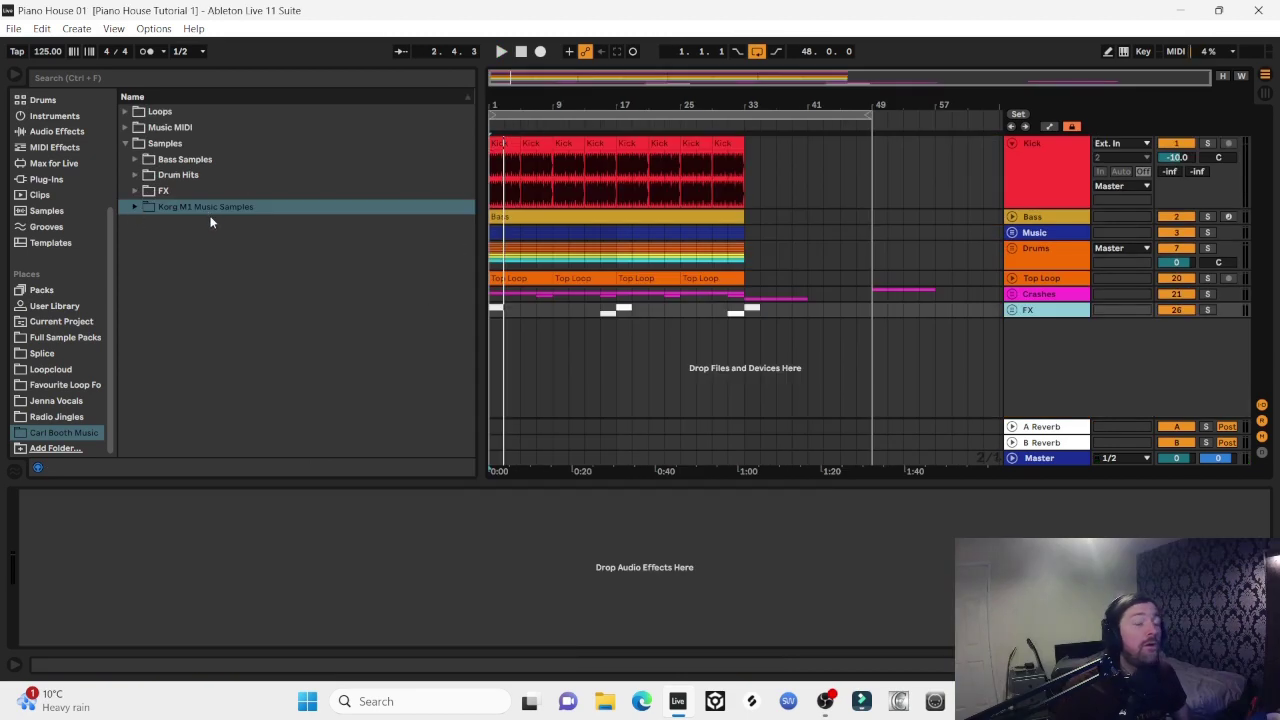
Audition the Classic Lead, Pure Lead and Way Out Lead samples in the M1 Lead Samples folder, ending on Way Out Lead - C4.wav
click(135, 207)
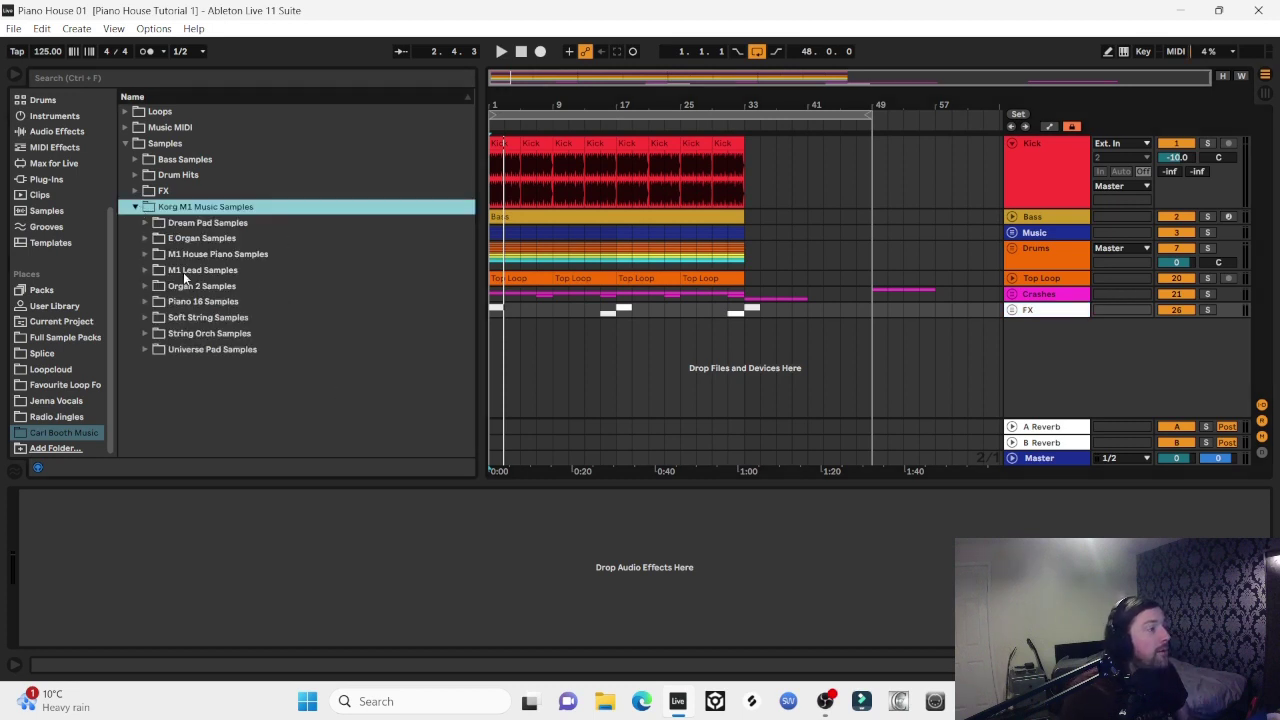
click(145, 270)
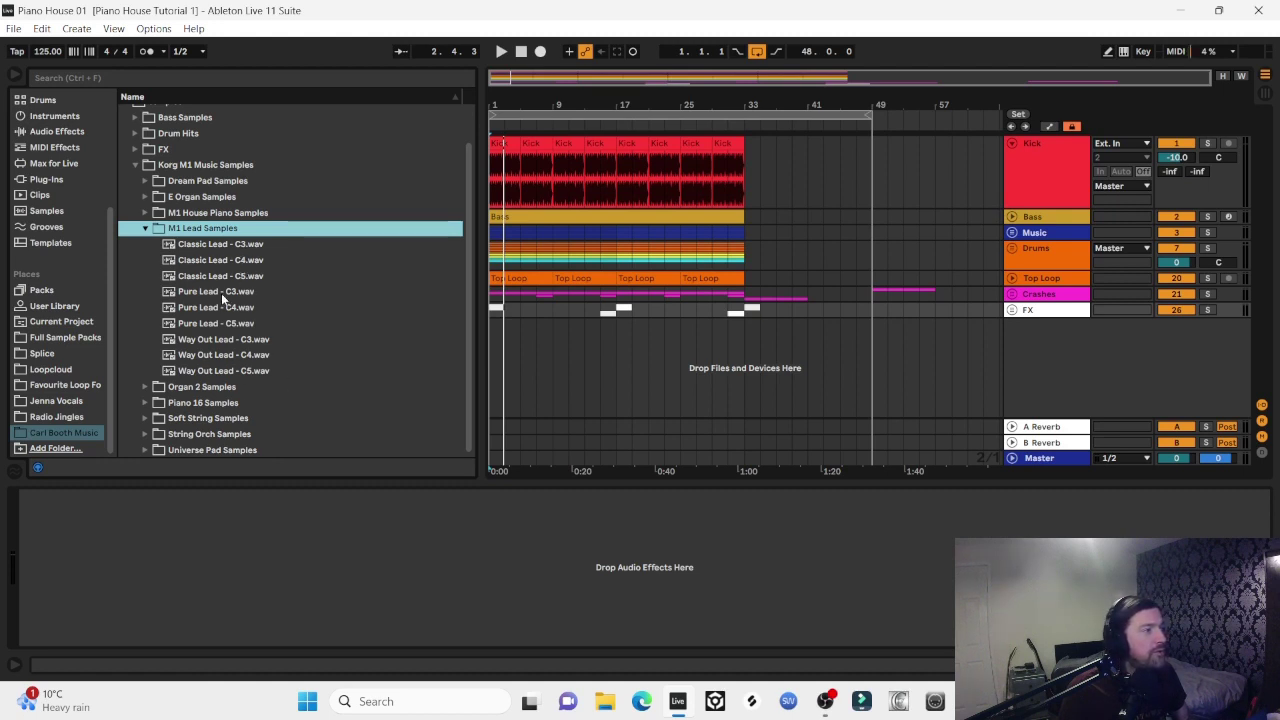
click(231, 246)
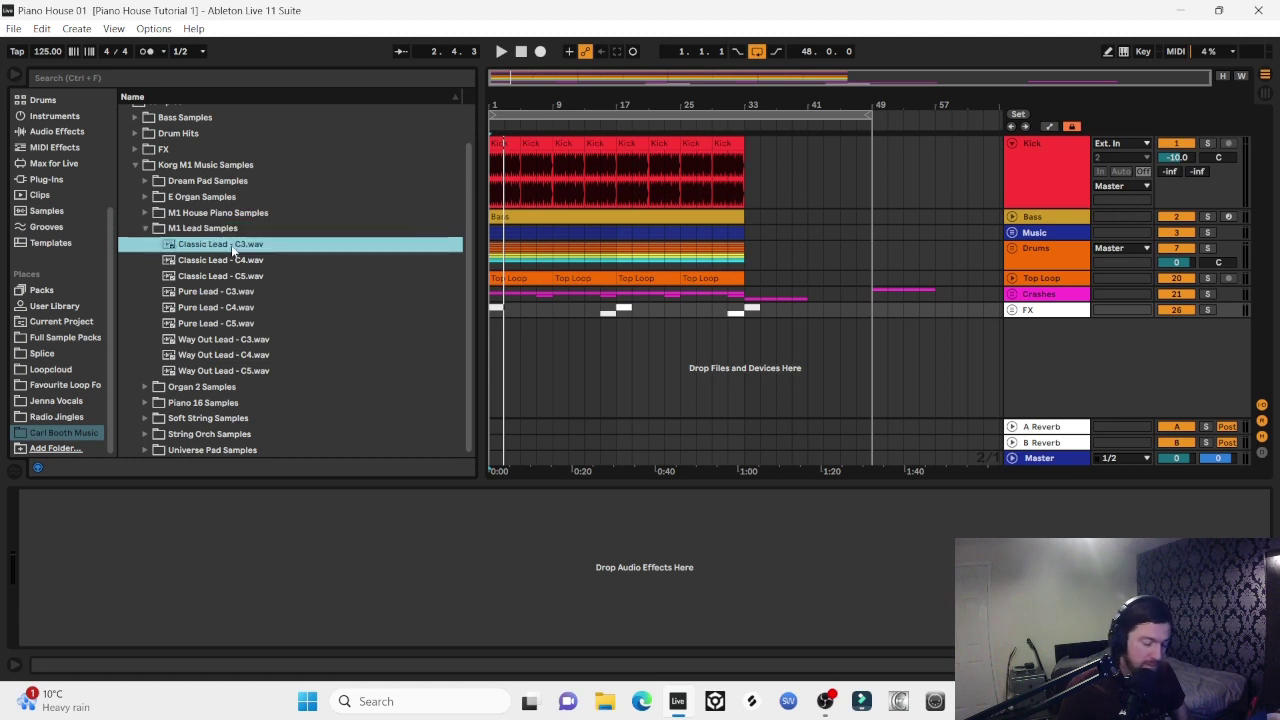
key(Down)
key(Down)
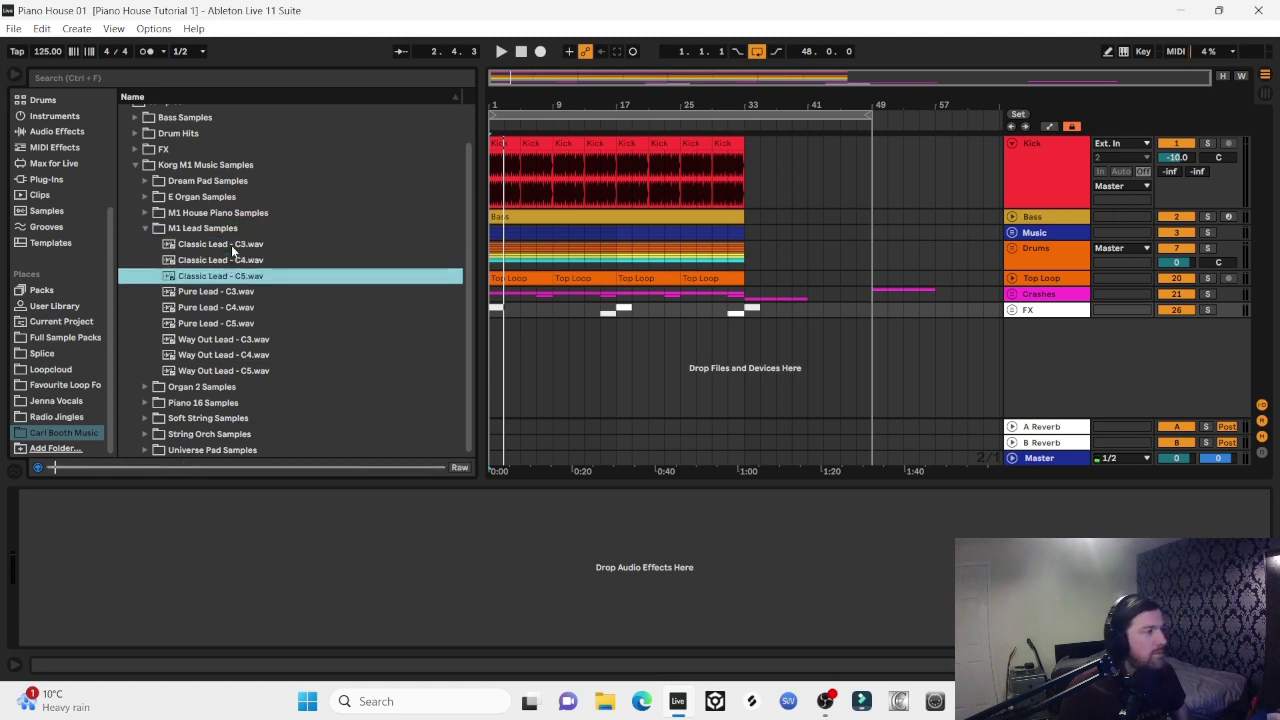
key(Down)
key(Down)
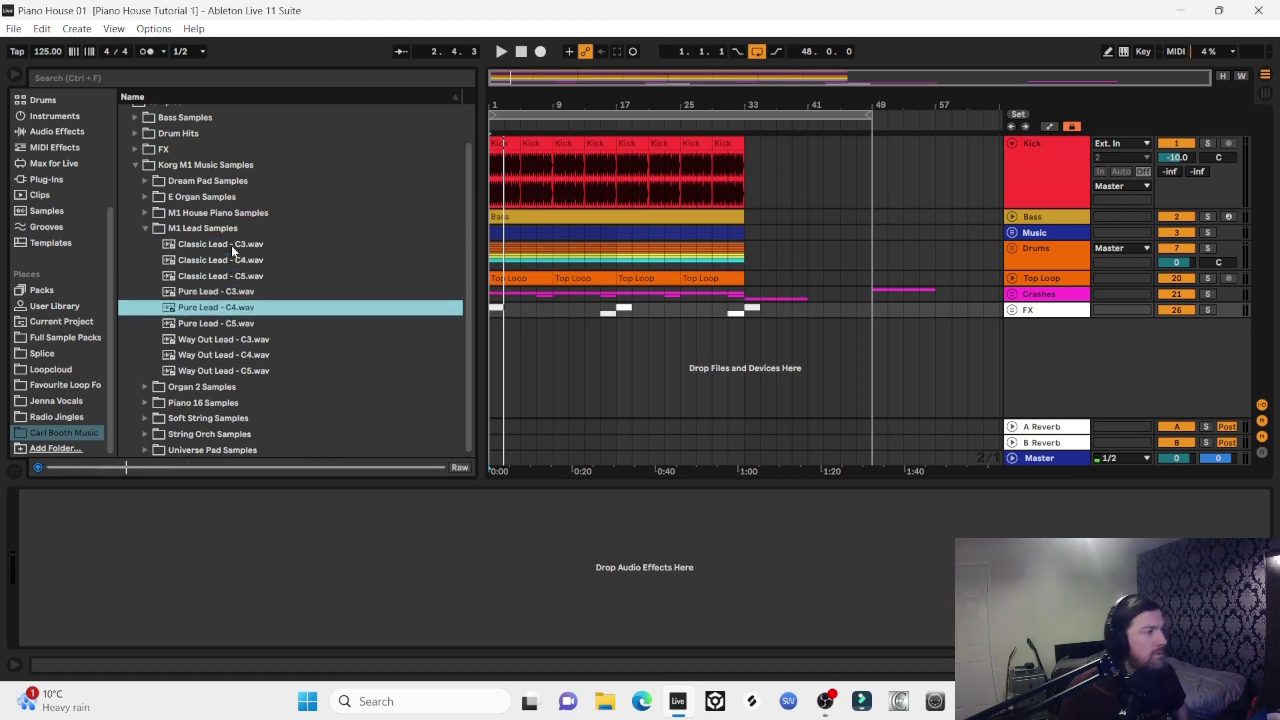
key(Down)
key(Down)
key(Down)
key(Down)
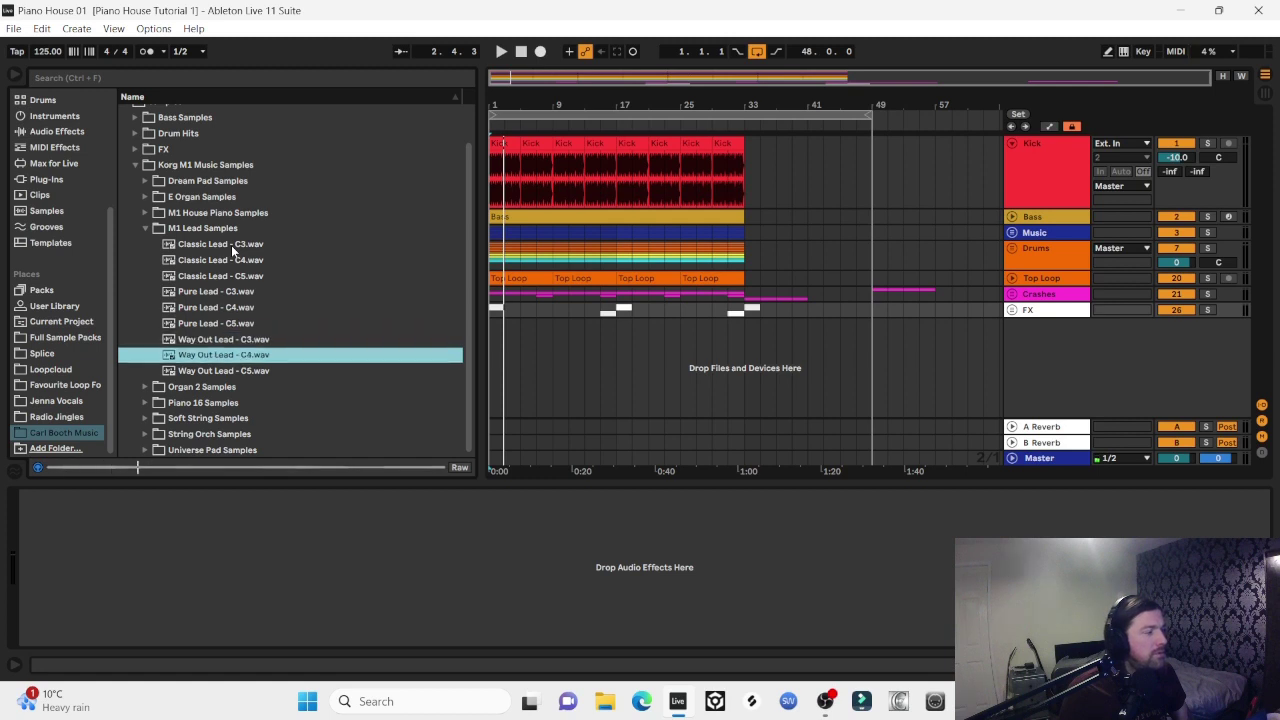
key(Up)
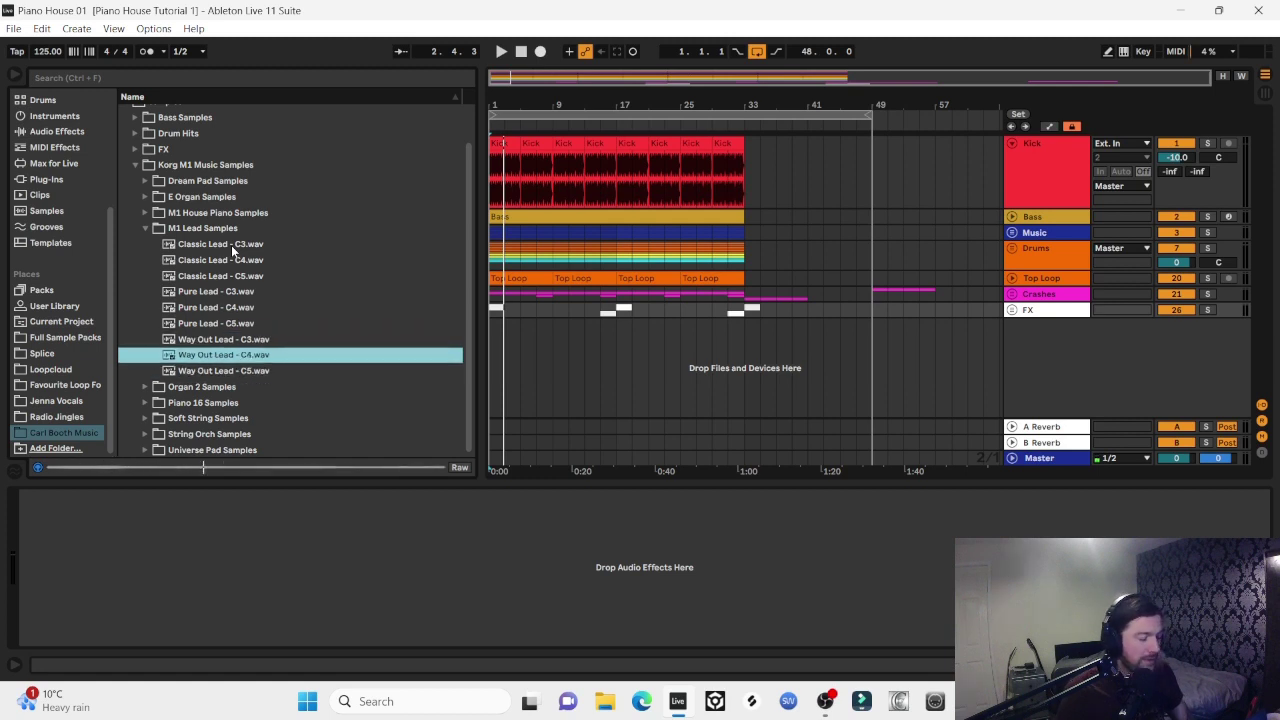
Insert a MIDI track below the FX group and load Way Out Lead - C4.wav on it as its instrument
click(1063, 312)
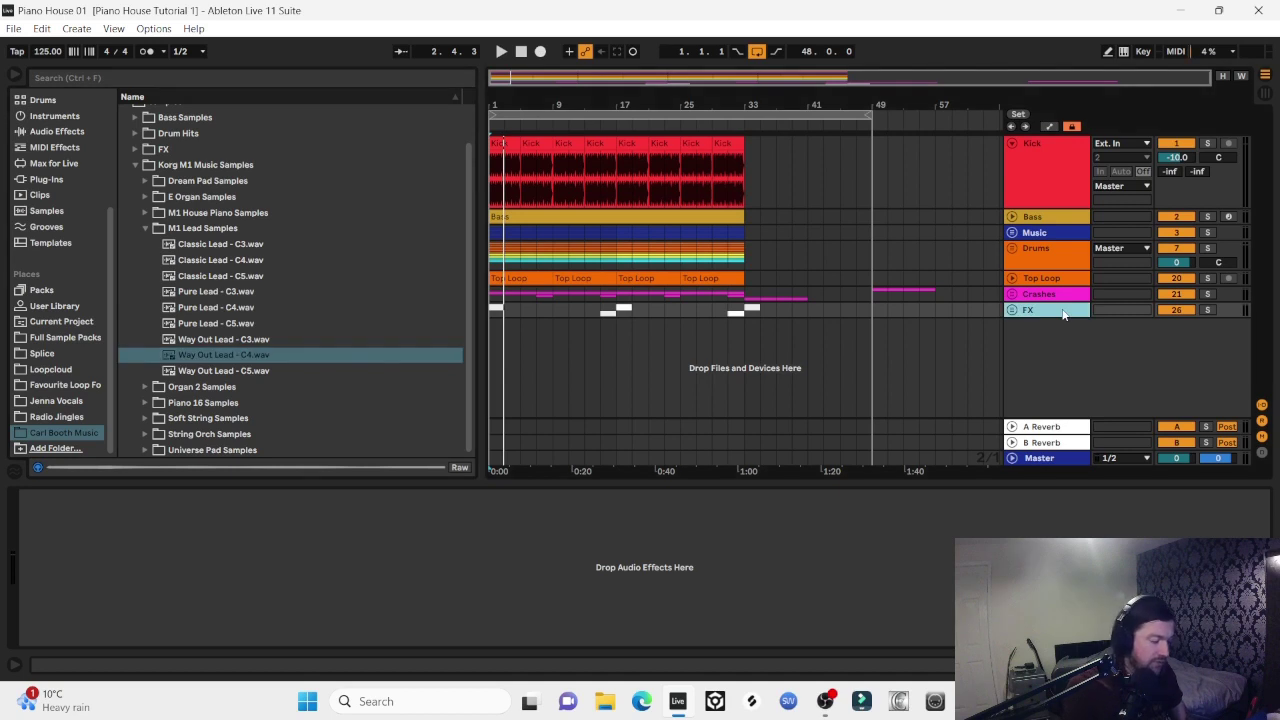
key(ctrl+shift+t)
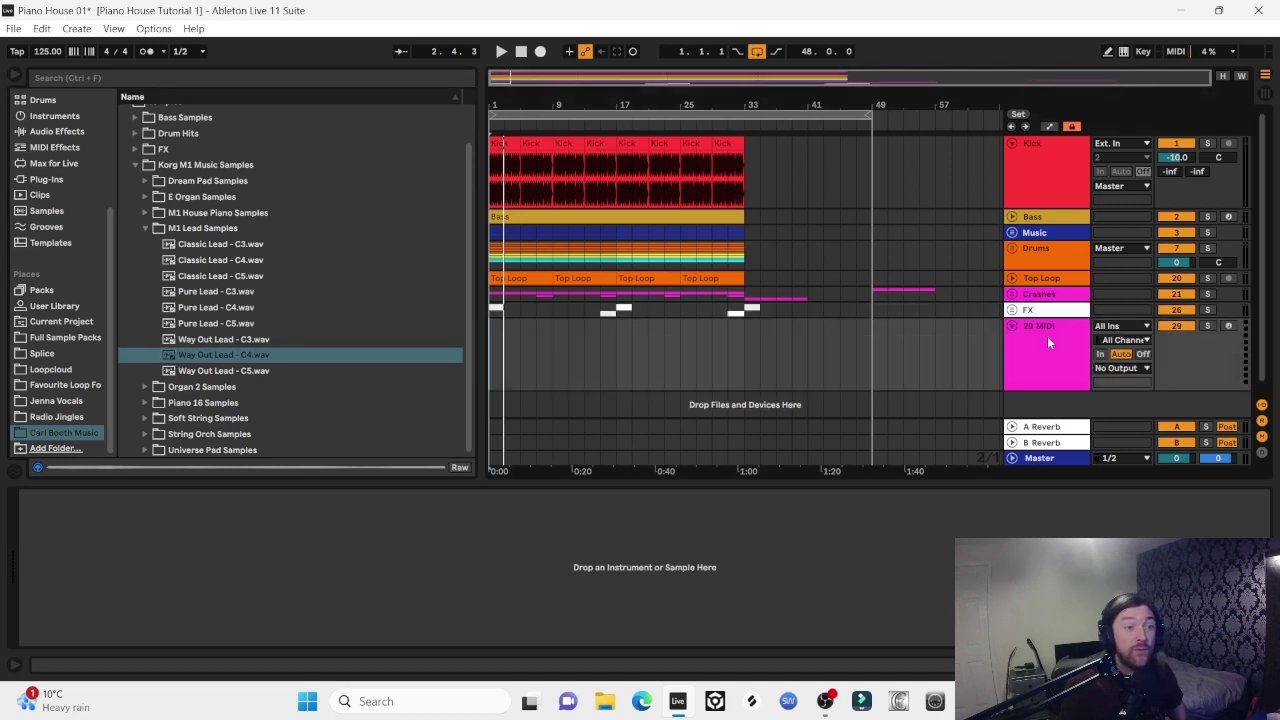
click(1047, 338)
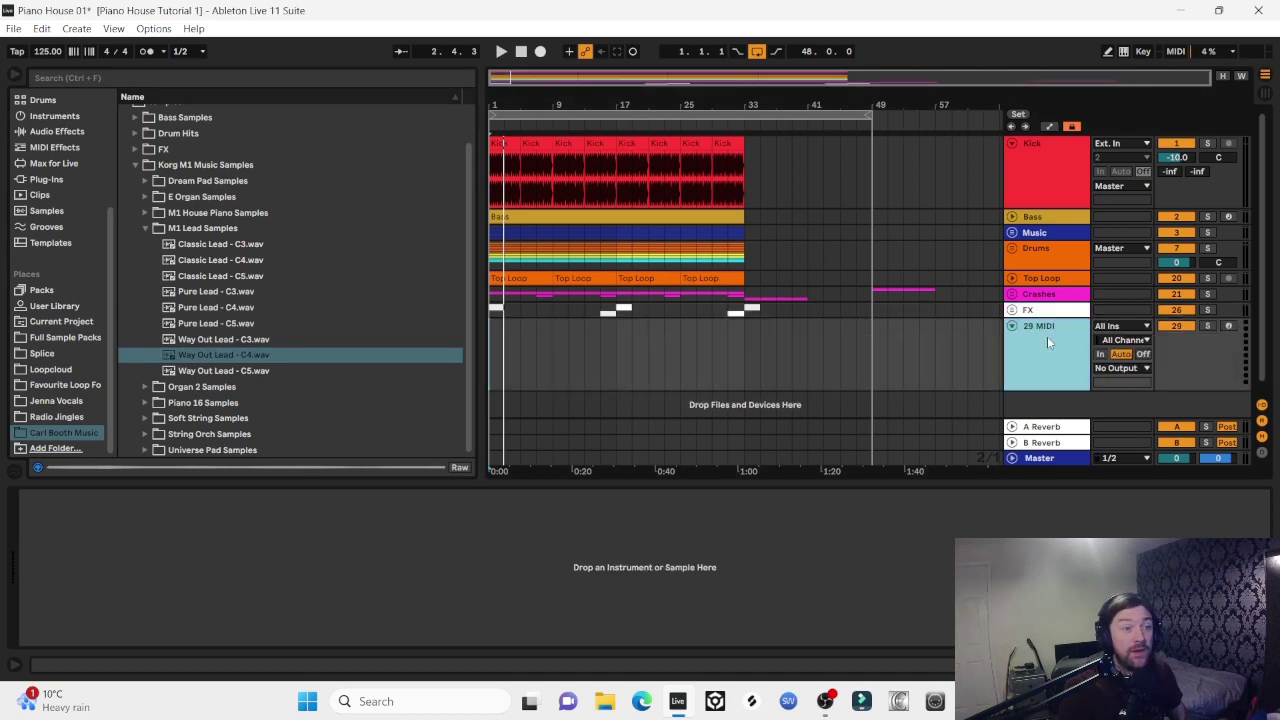
double_click(217, 358)
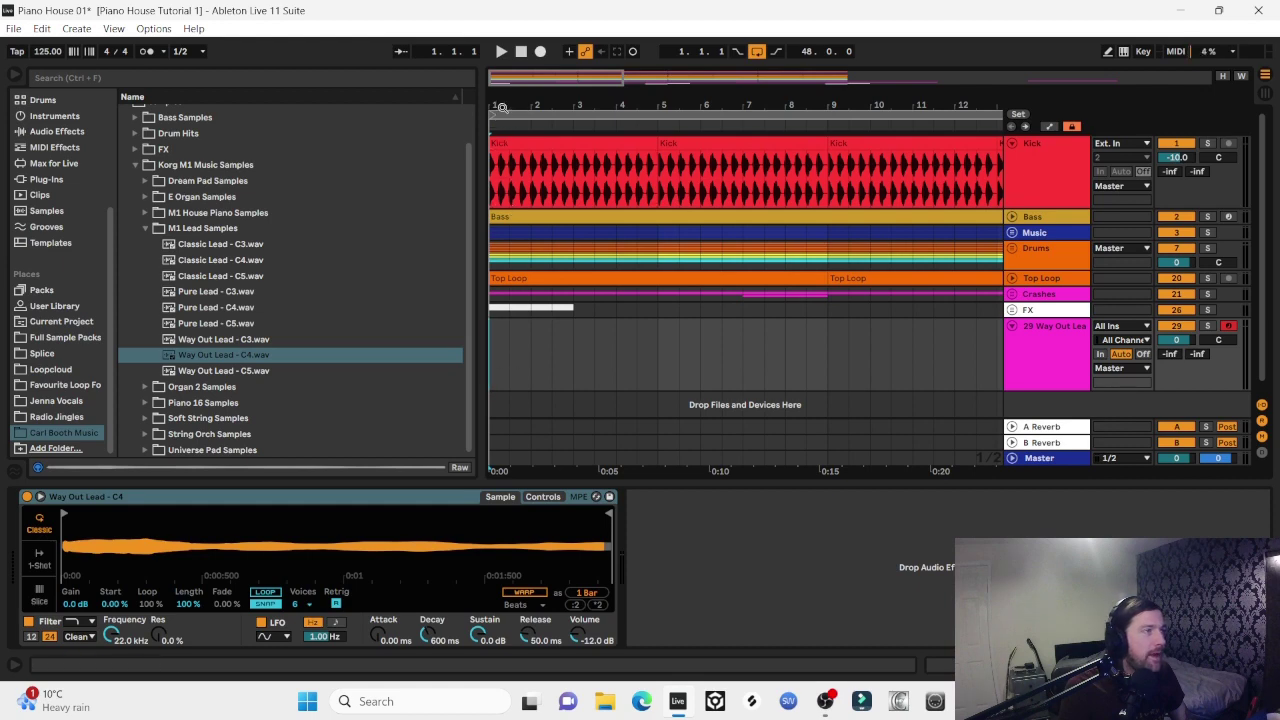
Create a one-bar clip at bar 1 on the Way Out Lead track with a B2 note at its start, and loop that bar
double_click(506, 350)
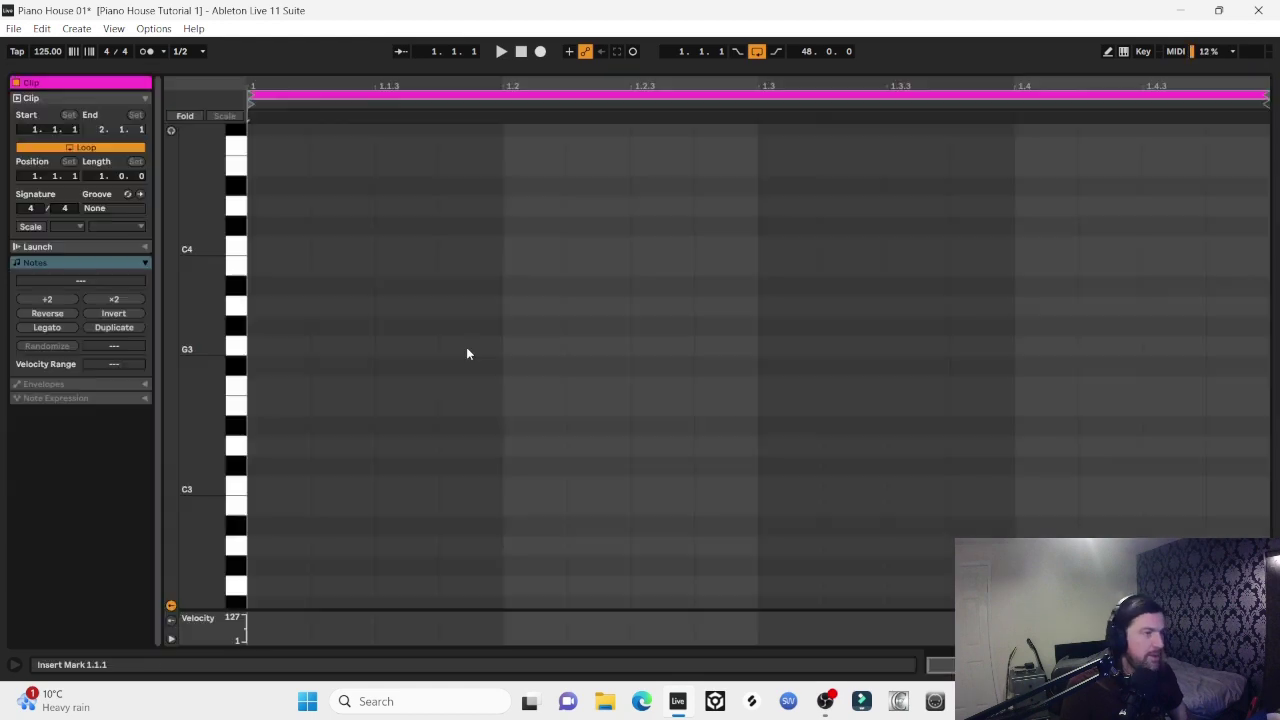
double_click(257, 510)
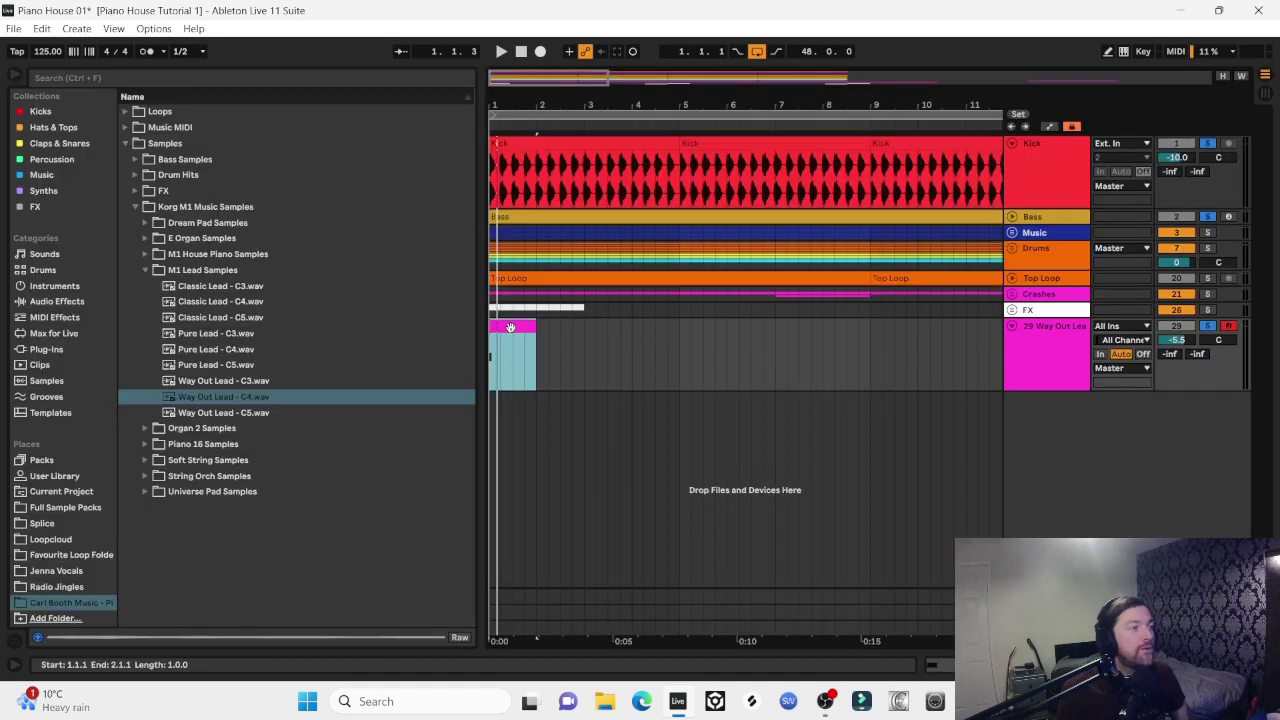
key(ctrl+l)
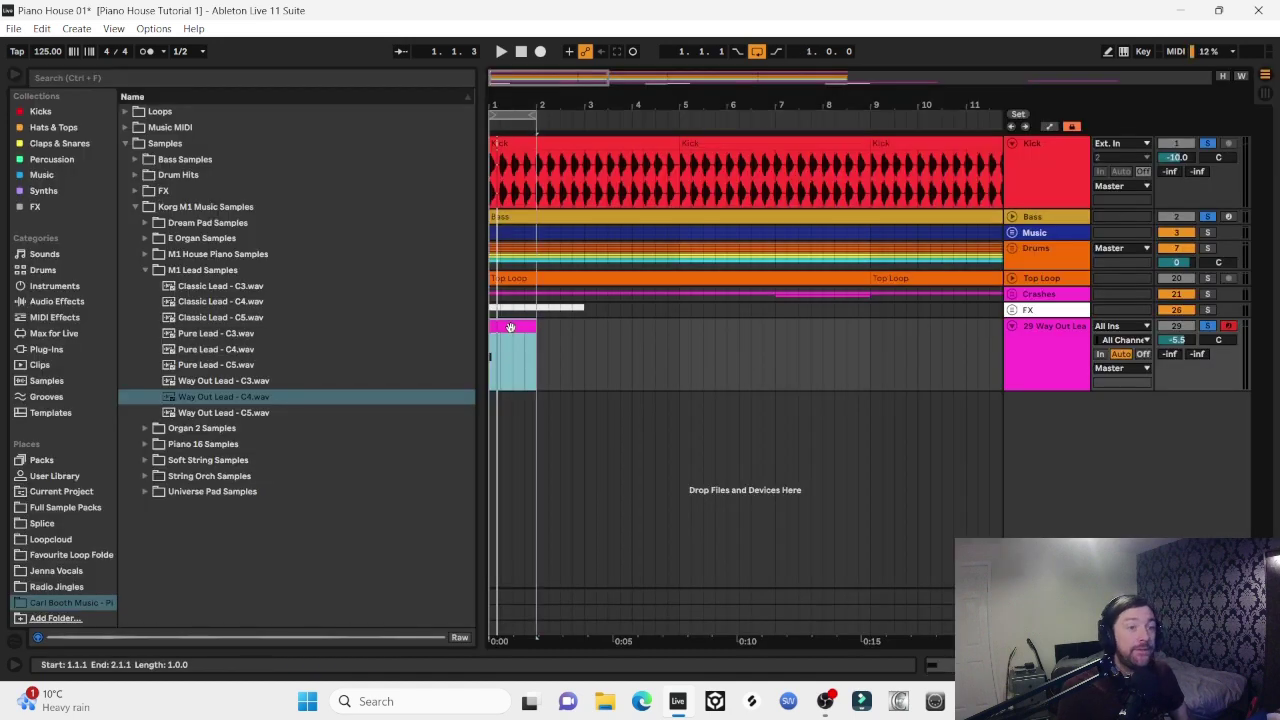
scroll(510, 327, up, 4)
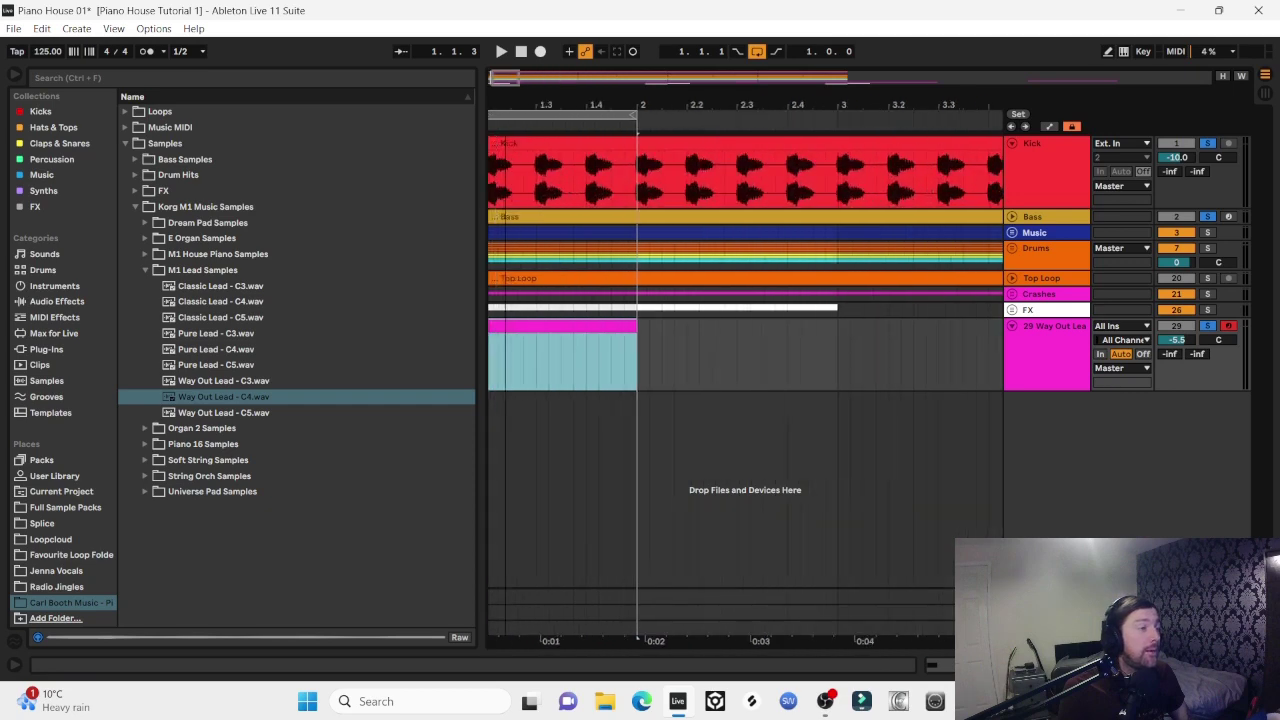
drag(510, 104, 557, 98)
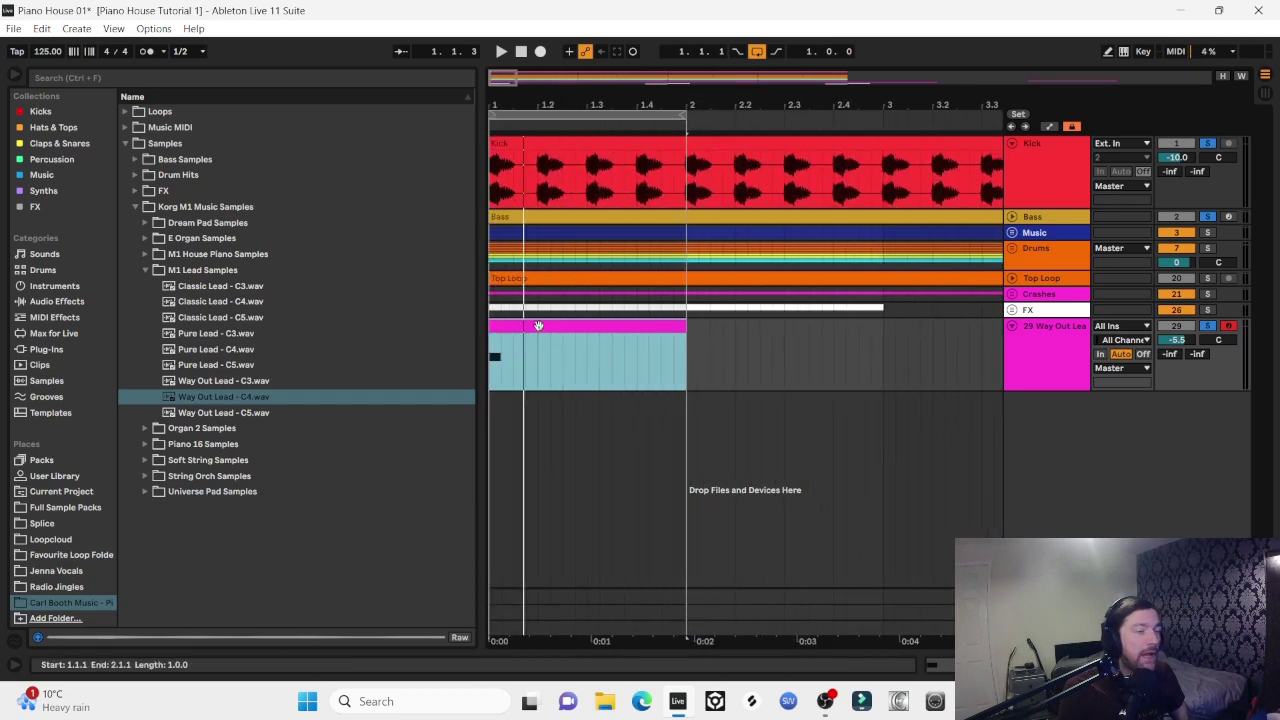
Add a B3 note to the Way Out Lead clip, place it at 1.2.3, and play the loop
double_click(538, 327)
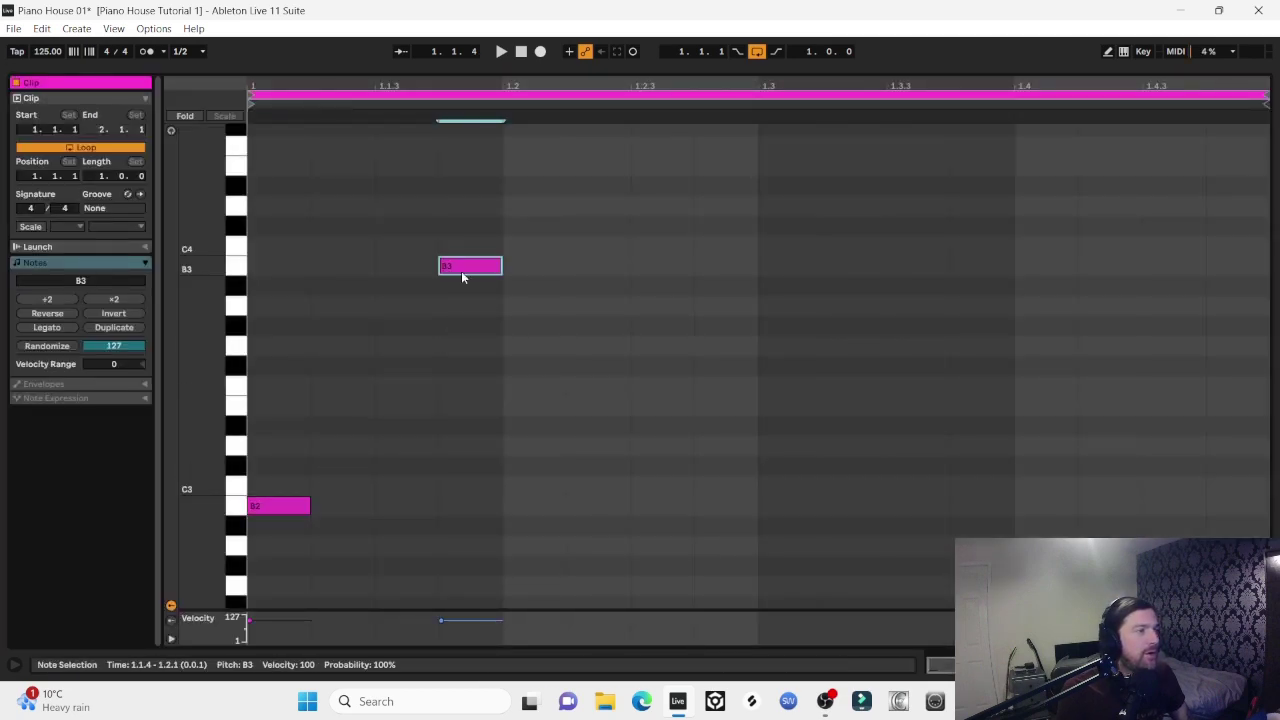
drag(461, 271, 666, 266)
click(292, 506)
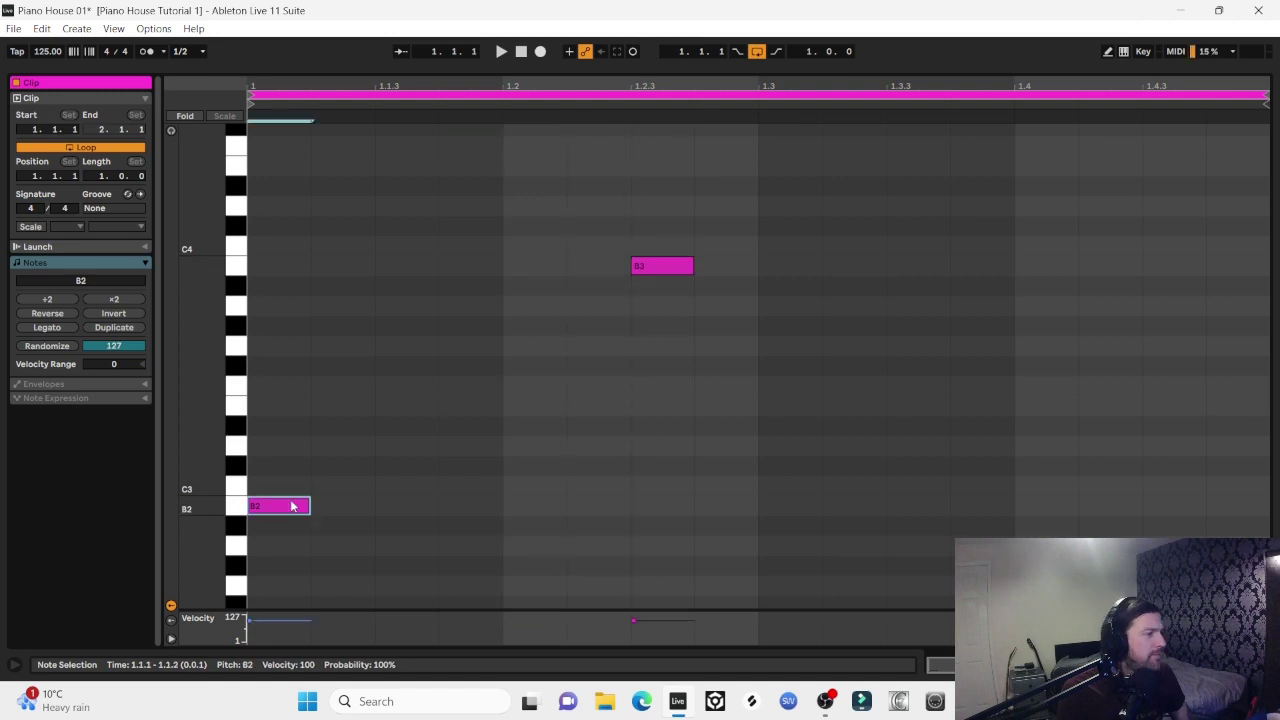
key(space)
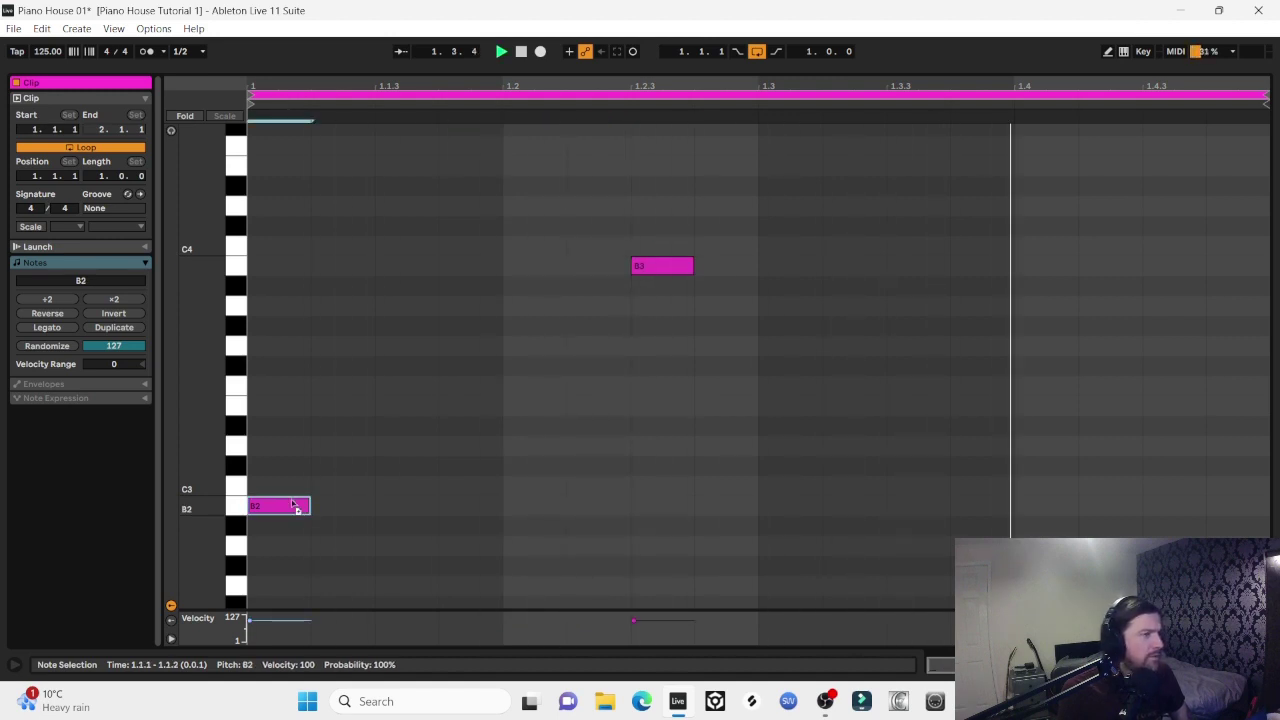
During playback, copy the B2 note to 1.1.4, place an F3 note at 1.2.2 and shift the B3 note to 1.2.4
drag(292, 506, 468, 505)
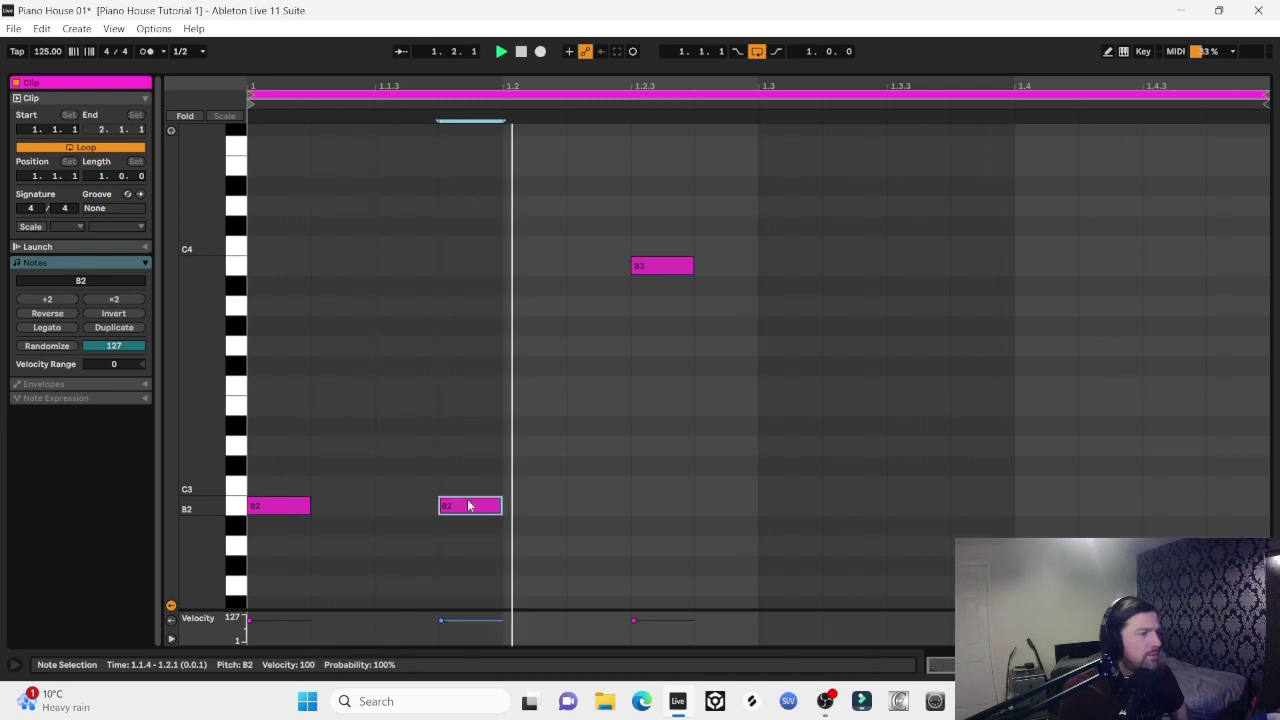
drag(647, 266, 585, 392)
key(space)
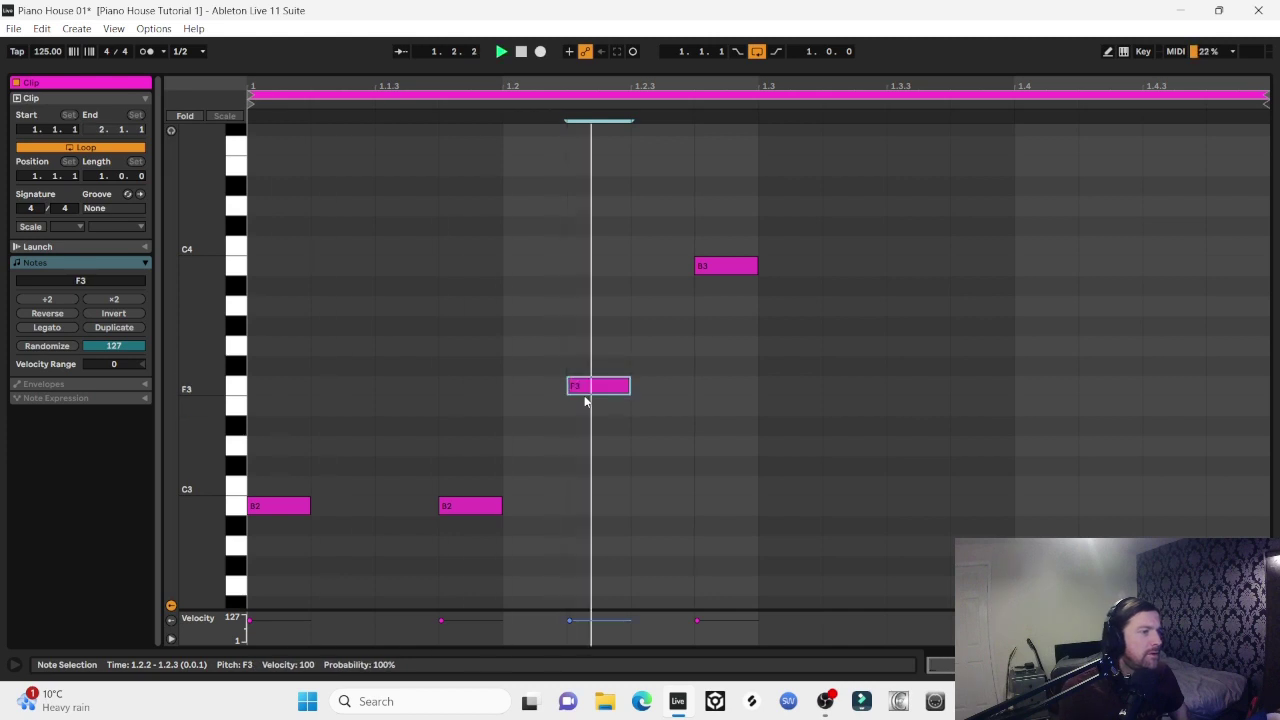
key(space)
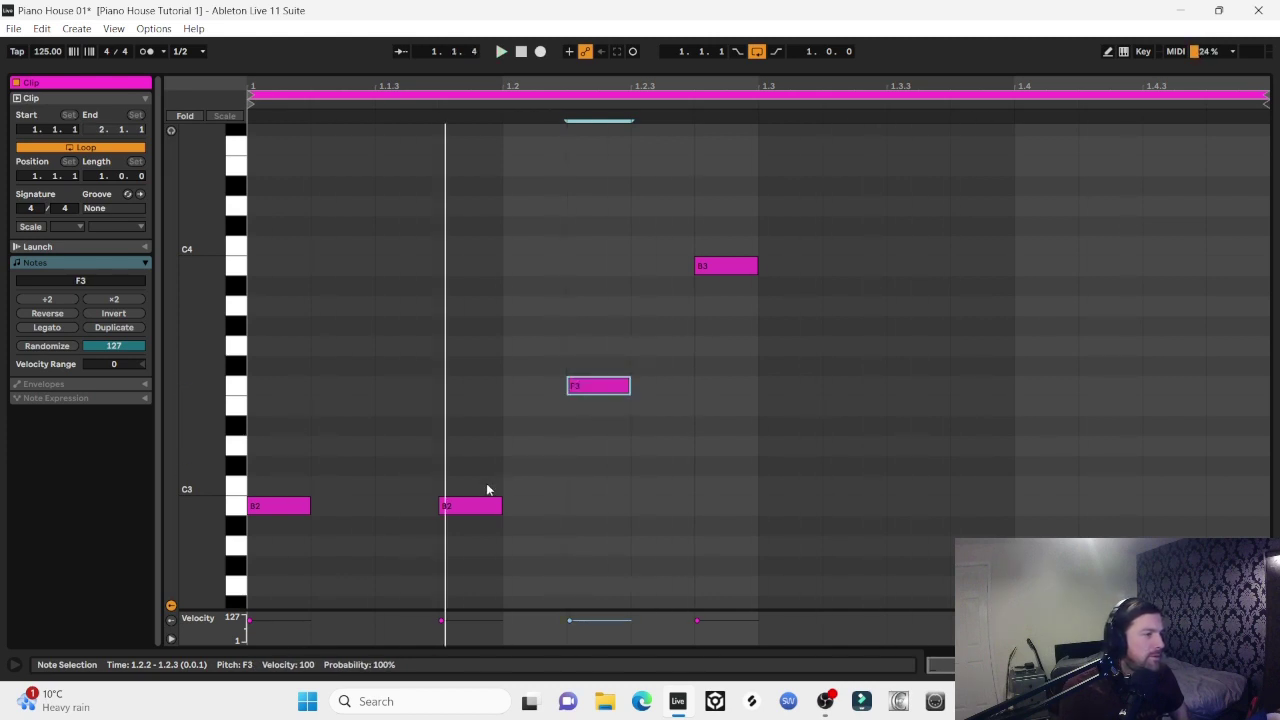
Move the second B2 note to 1.1.3, and move the F3 note to 1.1.4 with its pitch raised to F#3
drag(462, 506, 401, 505)
key(space)
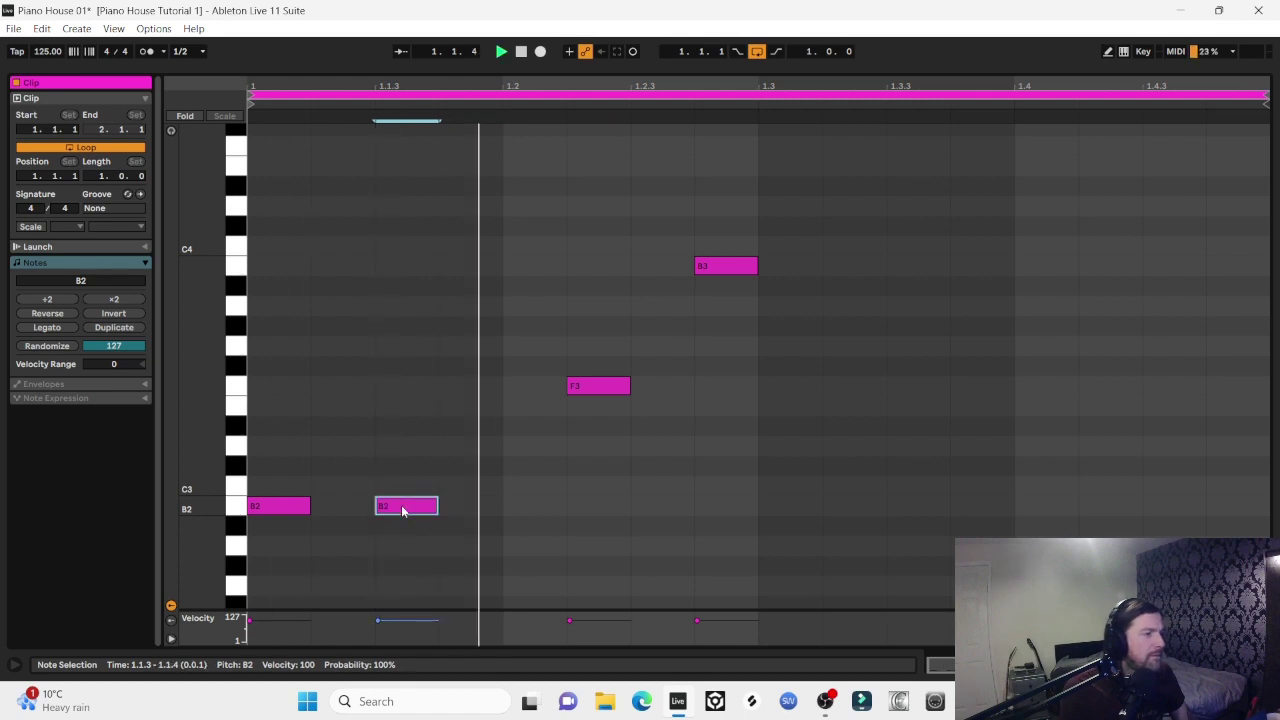
drag(588, 381, 460, 391)
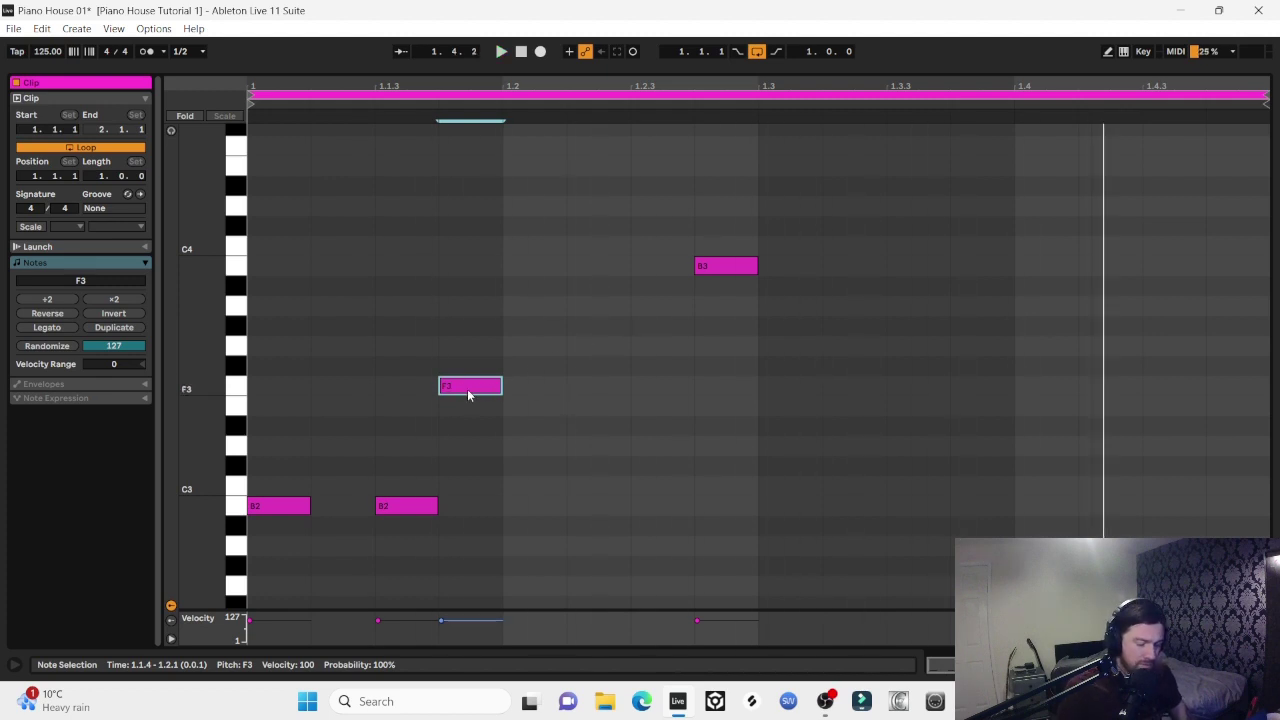
key(Down)
key(Up)
key(Up)
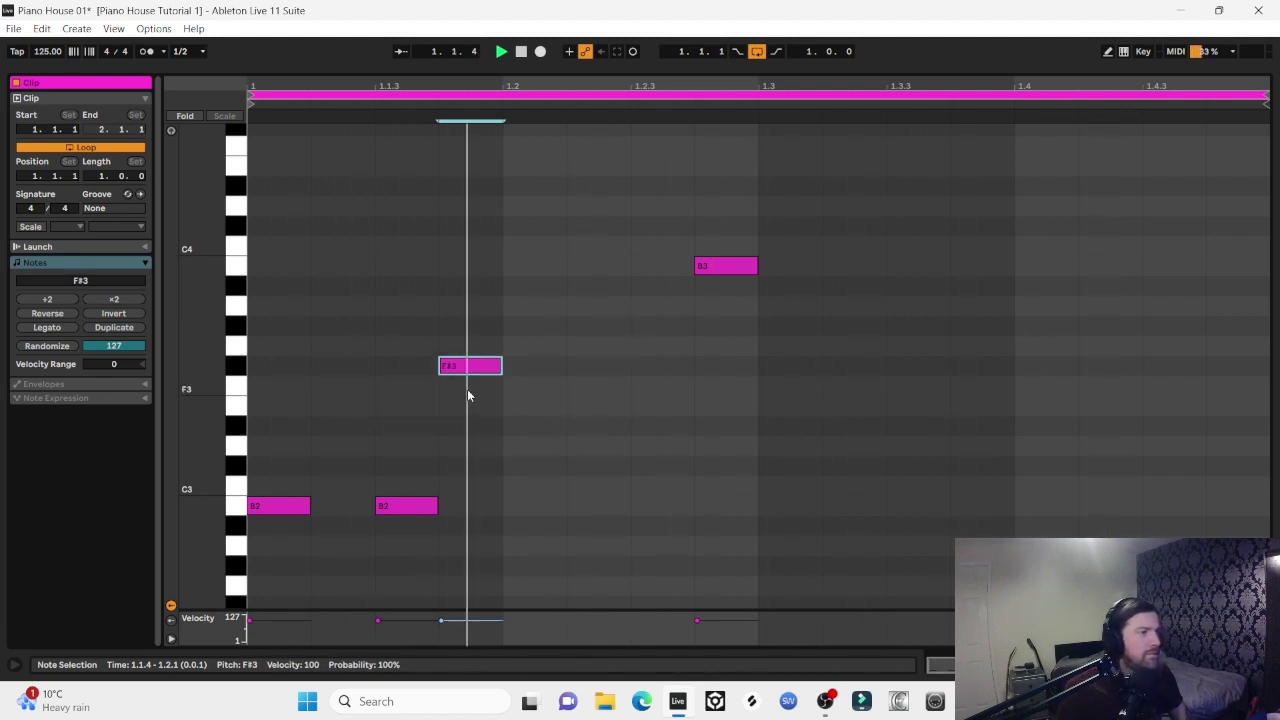
Move the B3 note to 1.2.3 during playback, stop, and audition the pattern's notes individually
drag(699, 268, 634, 272)
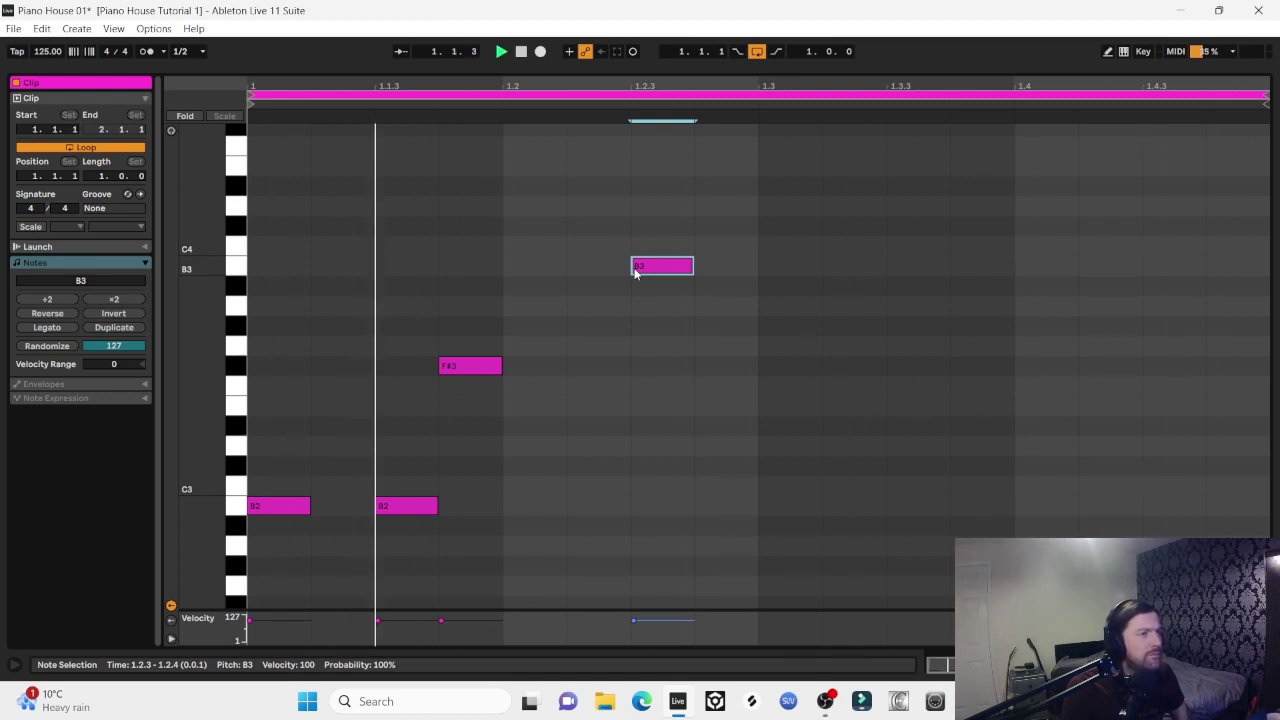
key(space)
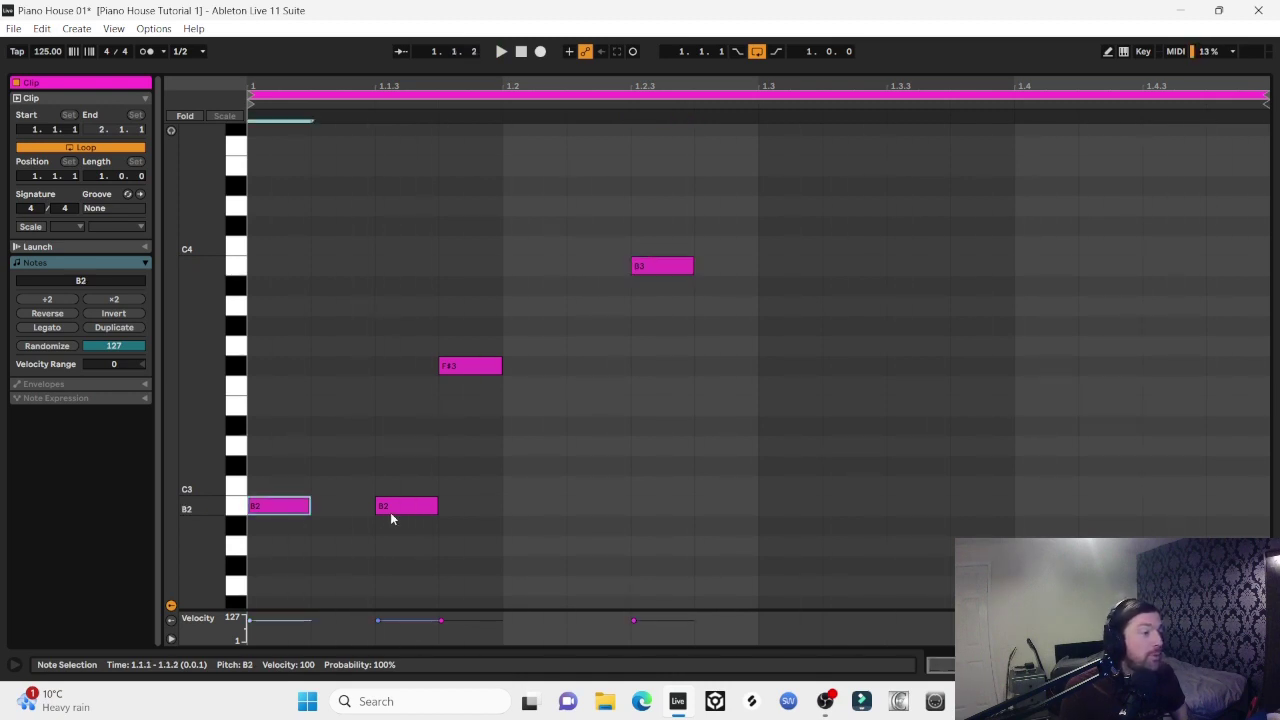
click(395, 510)
click(469, 366)
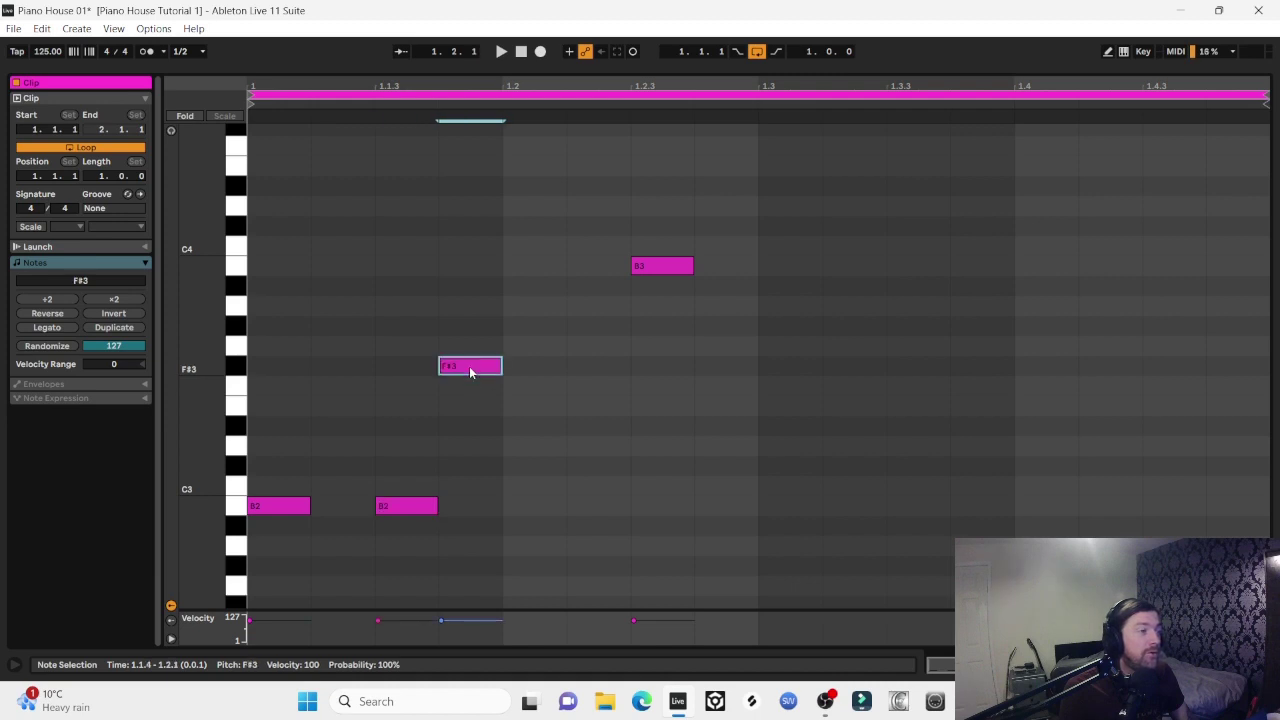
click(663, 268)
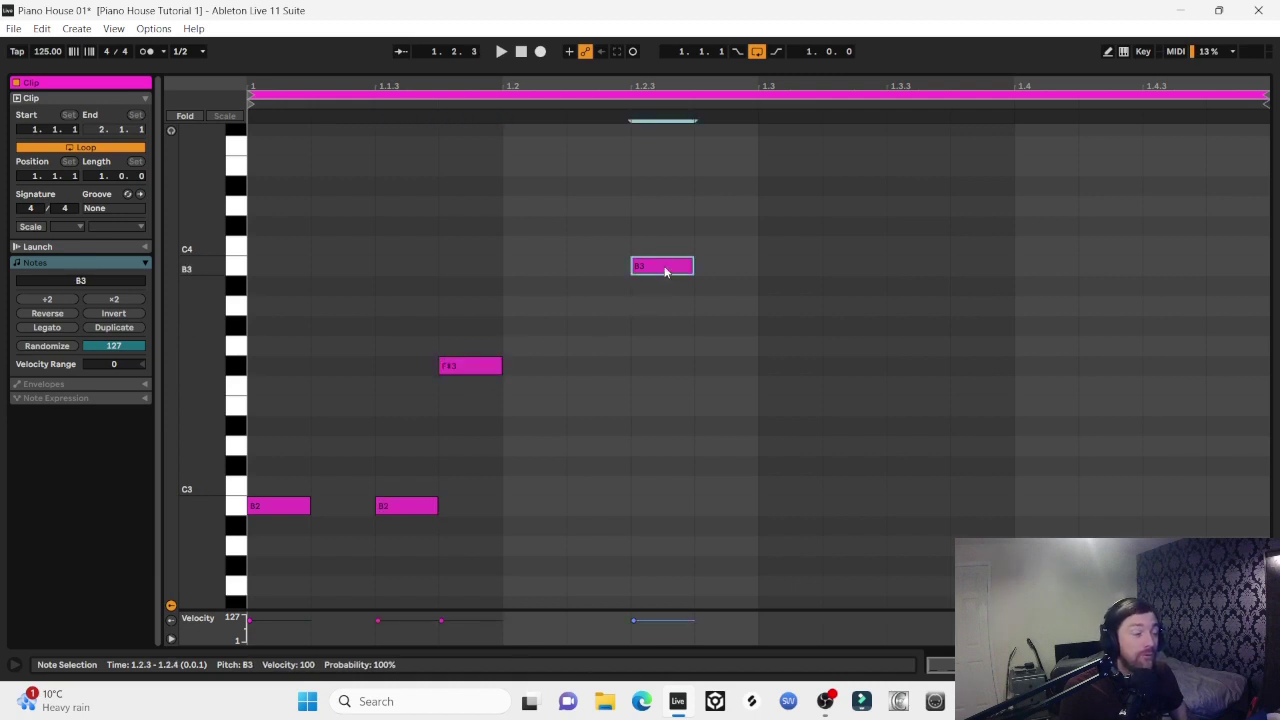
Duplicate the four-note lead pattern into the second half of the bar, starting at 1.3, and play it back
click(265, 502)
drag(758, 522, 248, 165)
key(ctrl+d)
key(space)
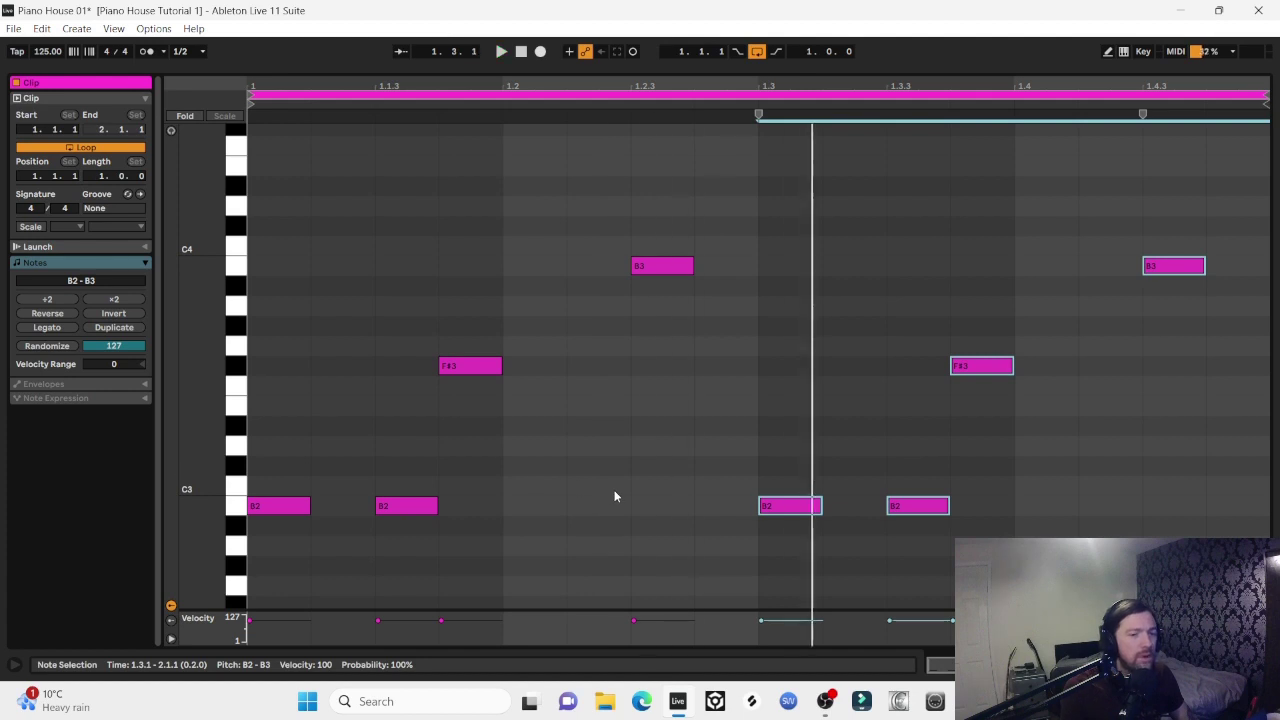
key(space)
Nudge the B2 note at 1.1.3 and the F#3 note at 1.1.4 slightly late, off the grid
click(416, 490)
drag(409, 505, 413, 508)
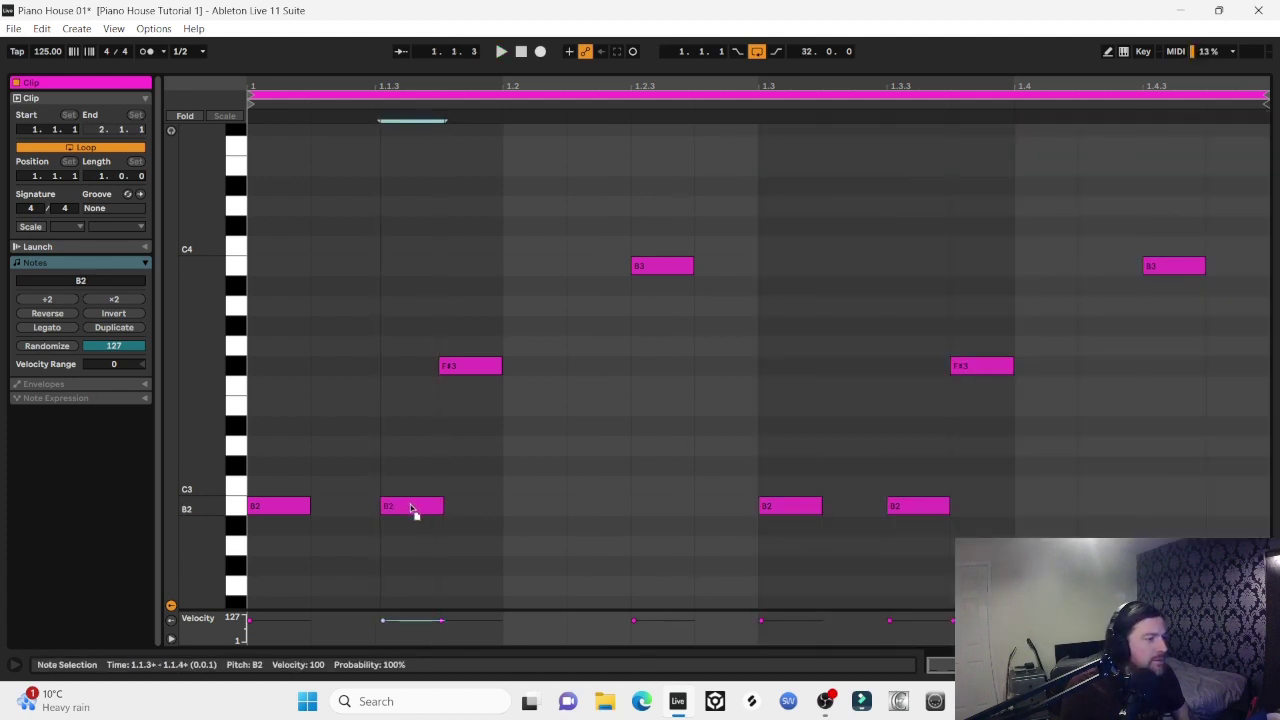
drag(473, 367, 477, 374)
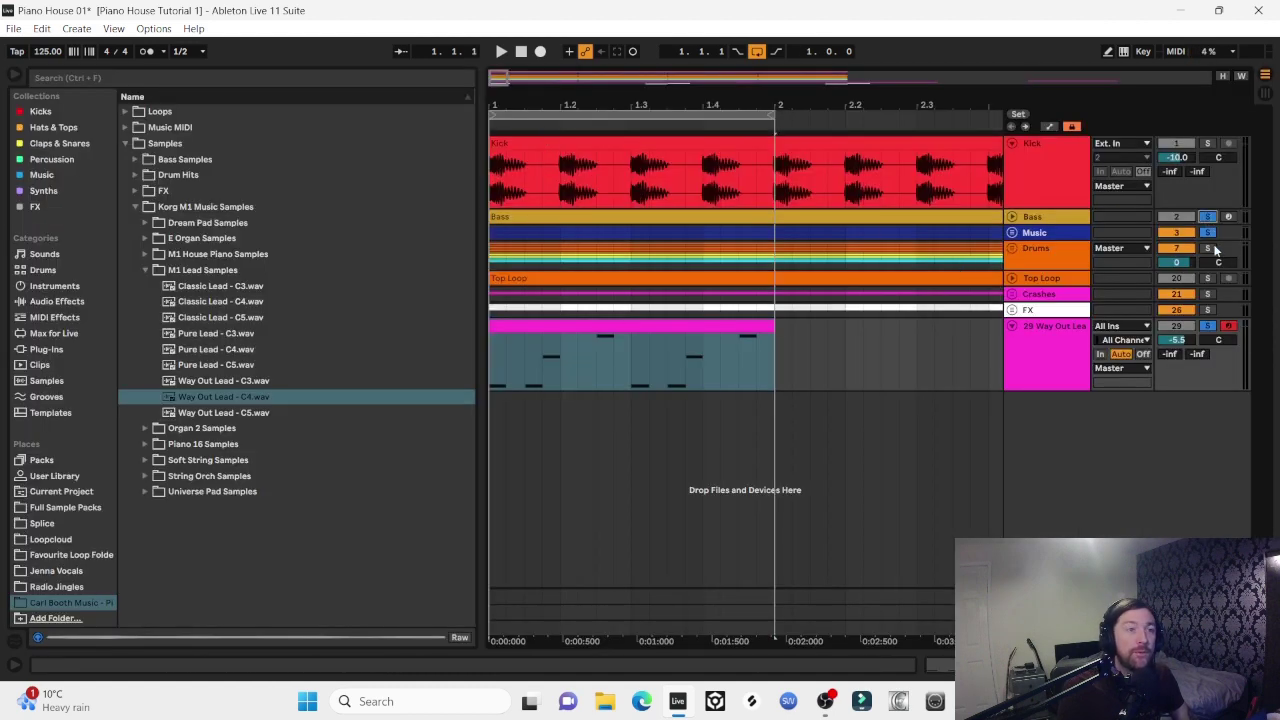
Extend the one-bar lead pattern across four looped bars and lower the Way Out Lead track's volume to -8.5 dB
click(556, 353)
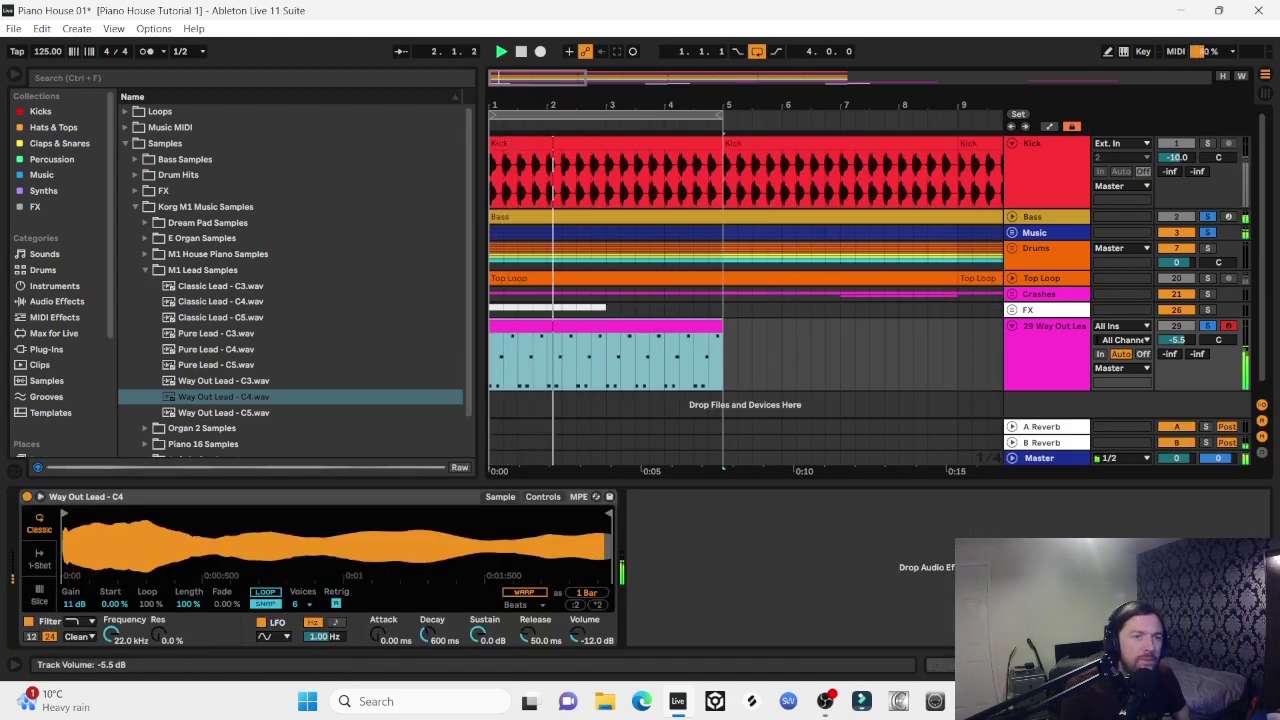
click(1163, 341)
key(Down)
key(Down)
key(Down)
key(Down)
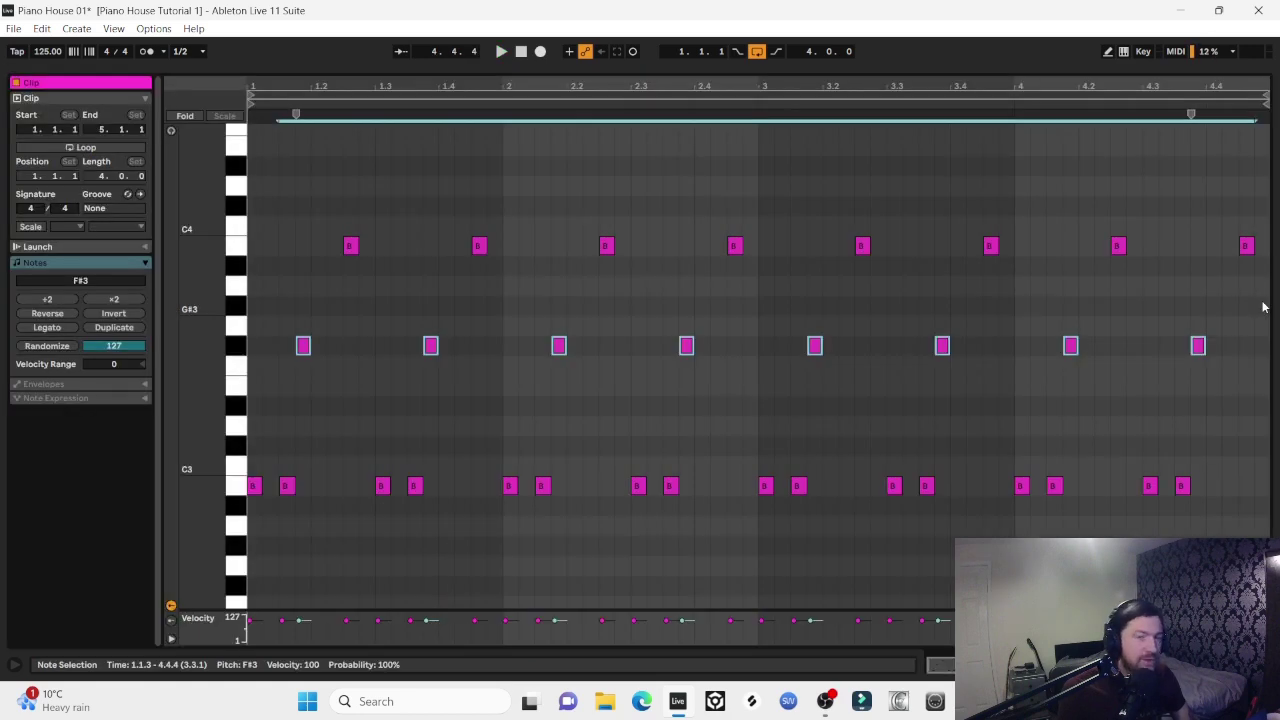
Raise all the F#3 notes in the four-bar lead clip to B3 and play the pattern back
key(Up)
key(Up)
key(Up)
key(Up)
key(Up)
key(space)
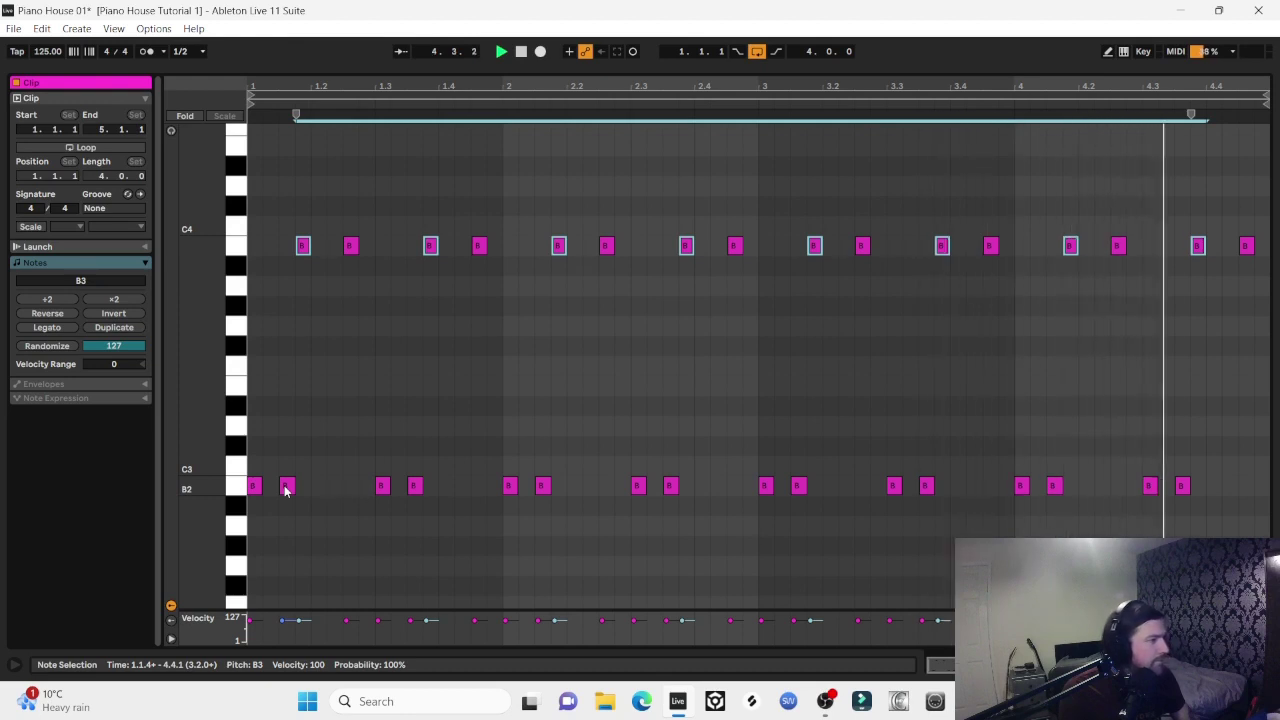
key(space)
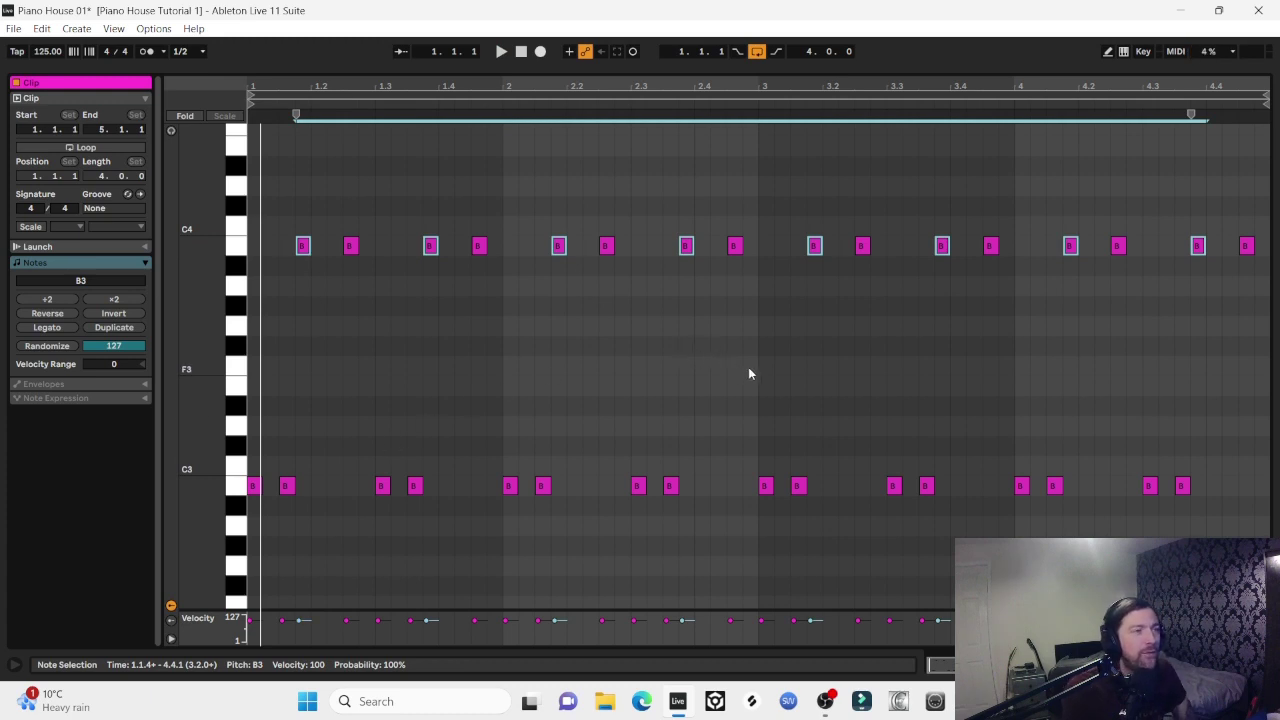
key(space)
scroll(345, 125, up, 1)
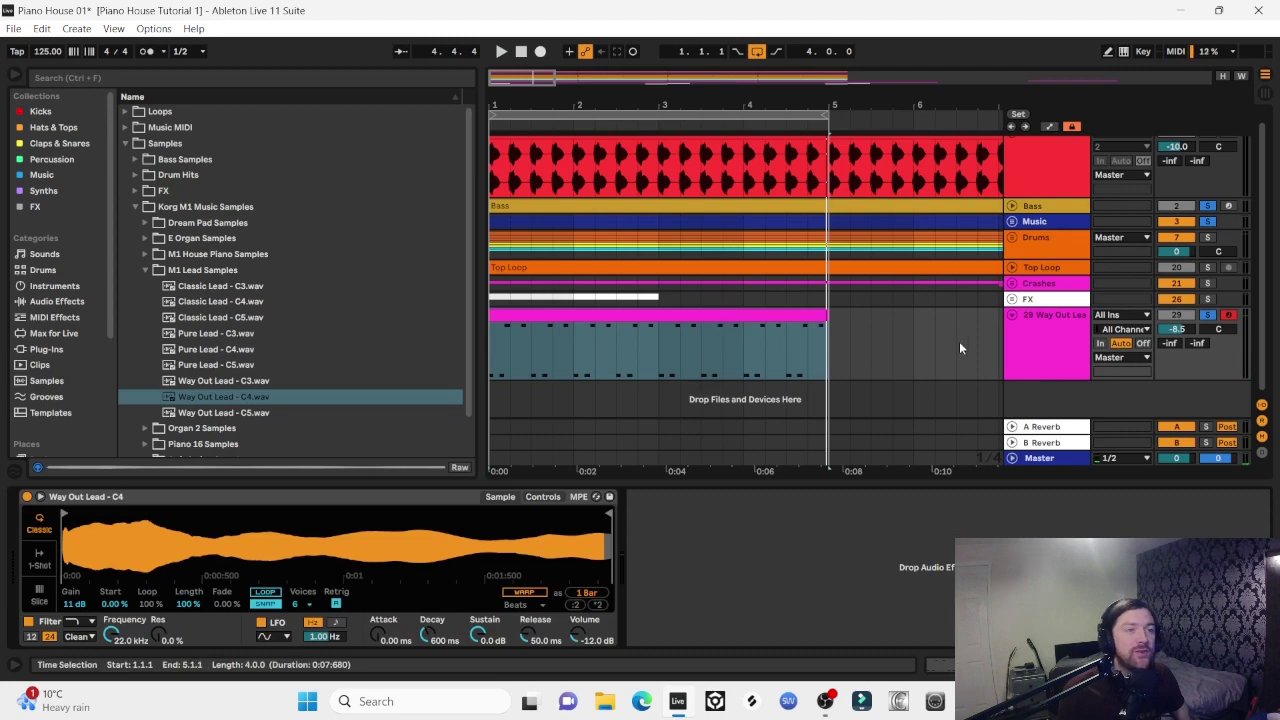
Move the Way Out Lead track into the Music group and set its volume to -10.5 dB during playback
drag(1049, 323, 815, 250)
click(1011, 233)
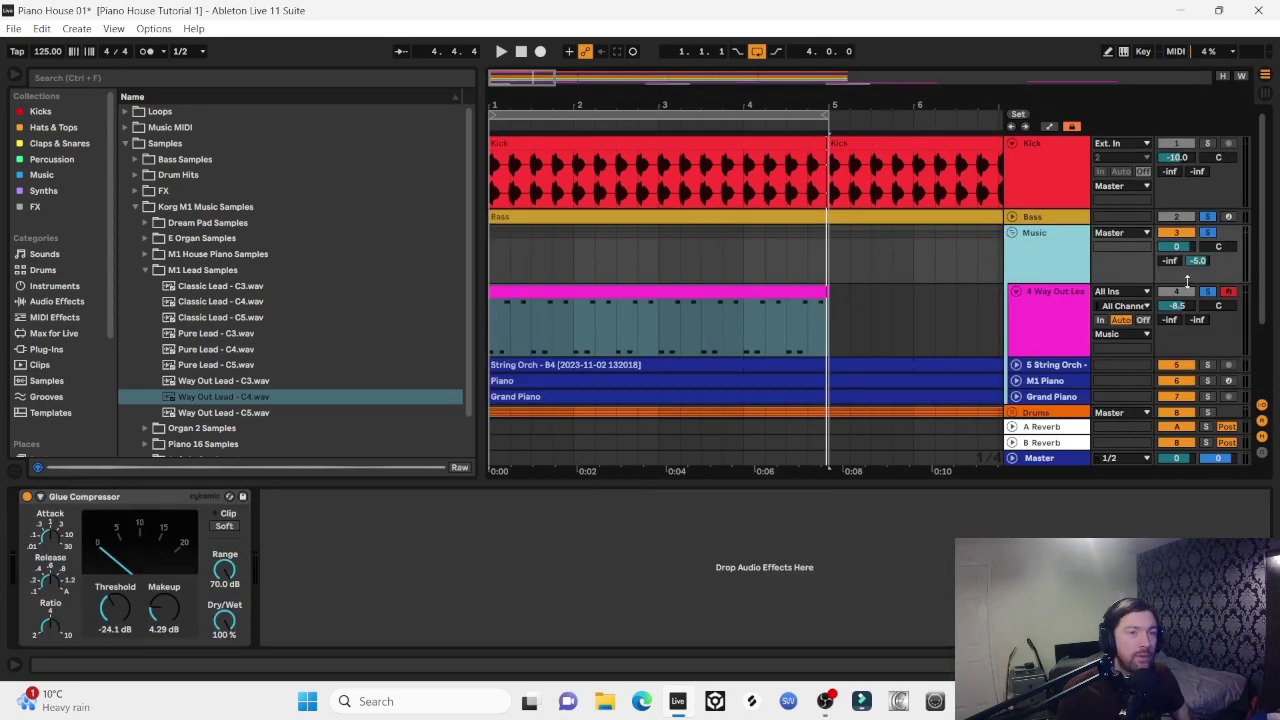
key(space)
drag(1179, 305, 1183, 306)
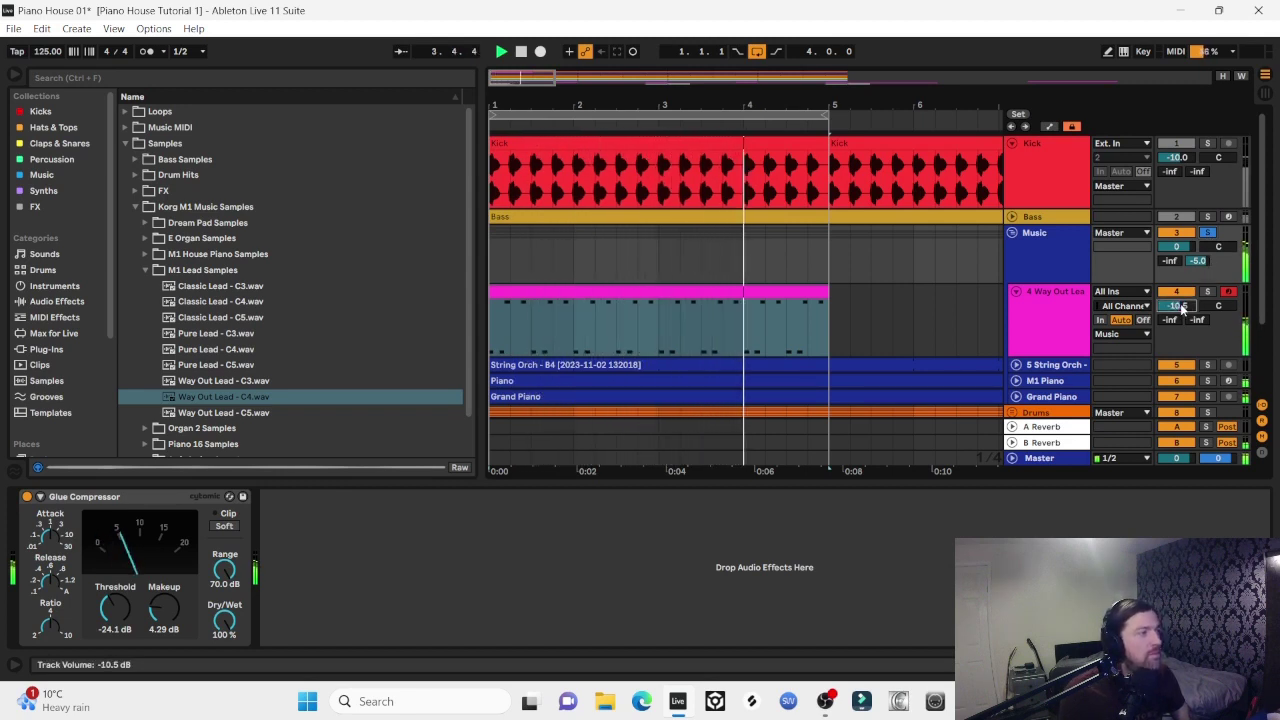
key(space)
Add the default Delay audio effect to the Way Out Lead track
click(57, 301)
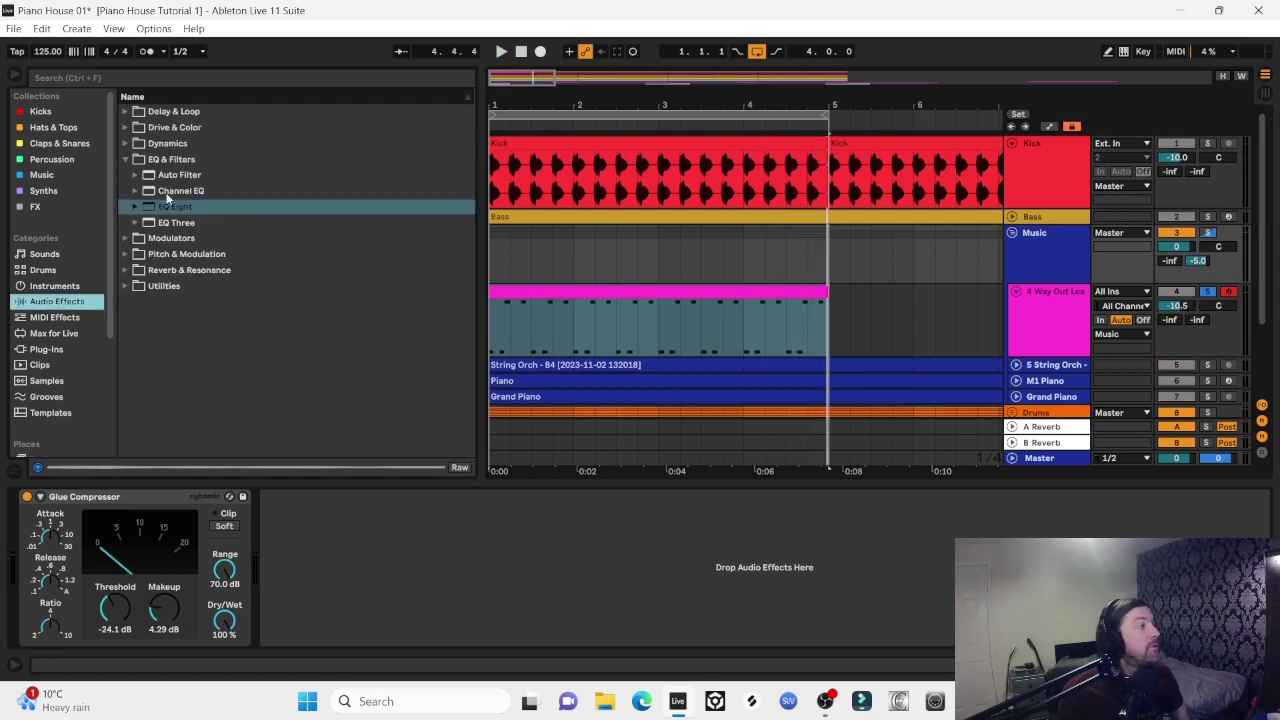
click(125, 112)
click(169, 144)
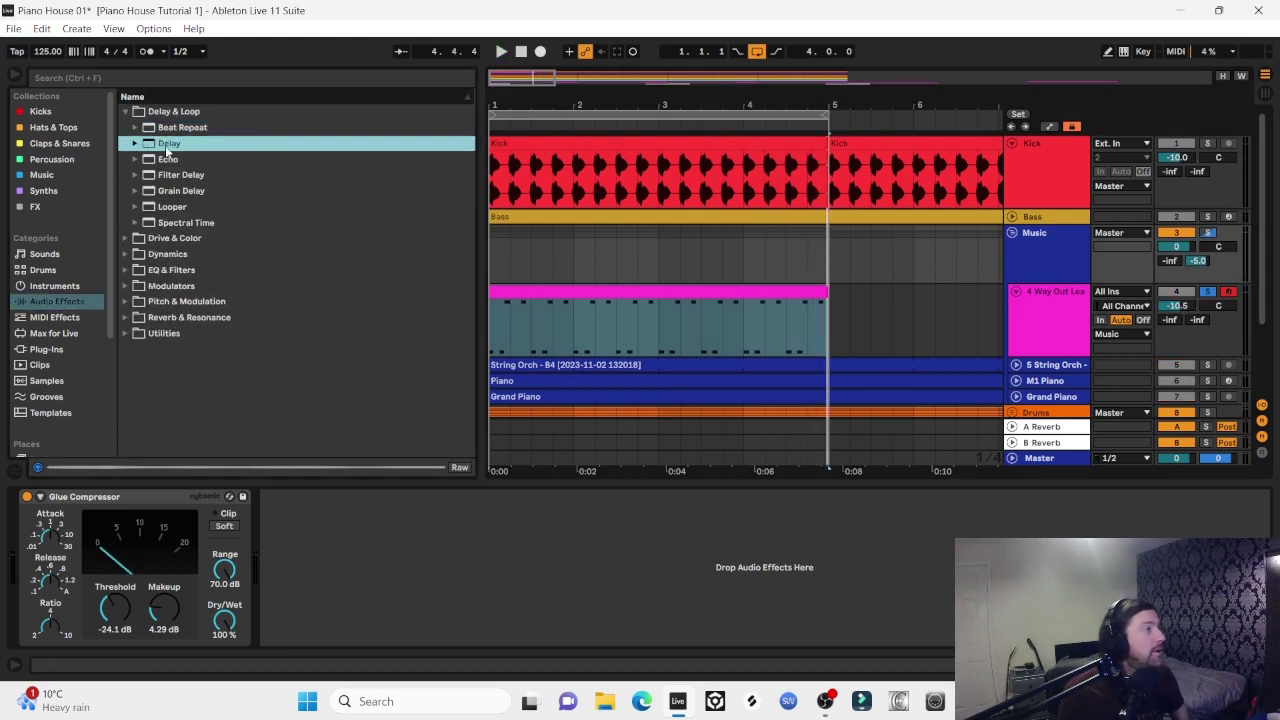
drag(560, 455, 886, 320)
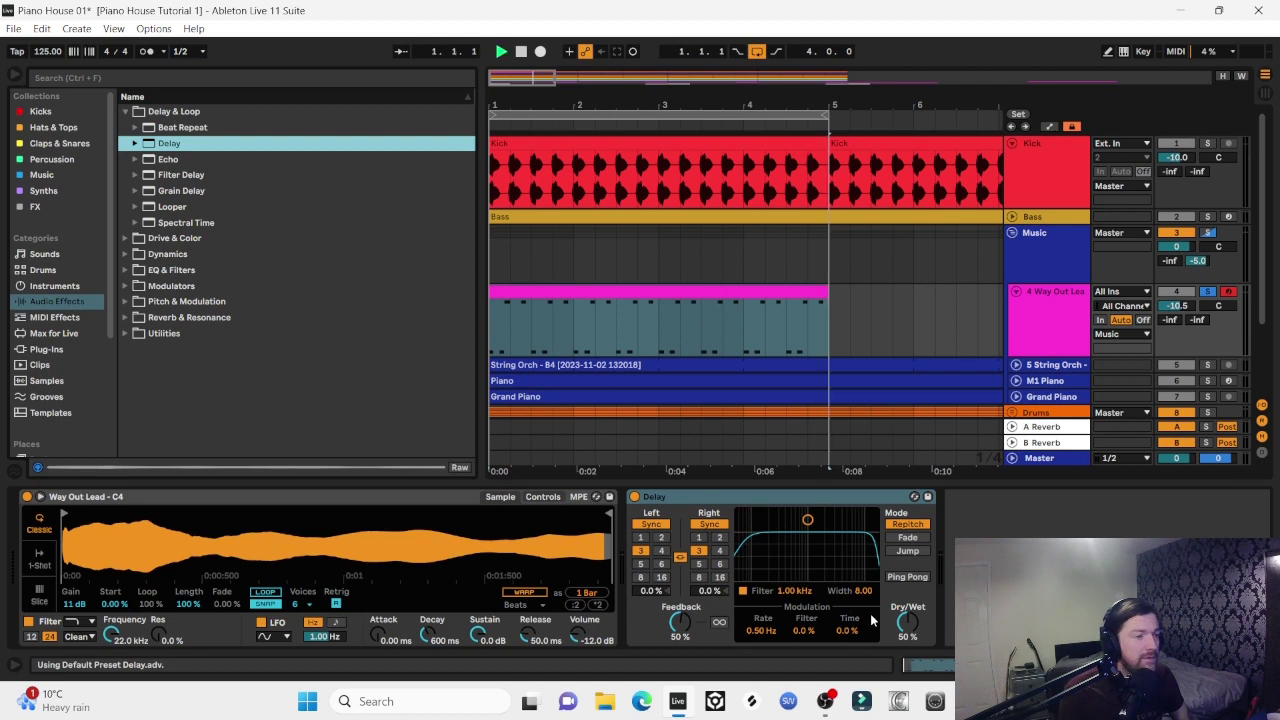
Play the lead and set its Delay to Ping Pong with 29% Feedback and 9.5% Dry/Wet
key(space)
drag(907, 622, 907, 703)
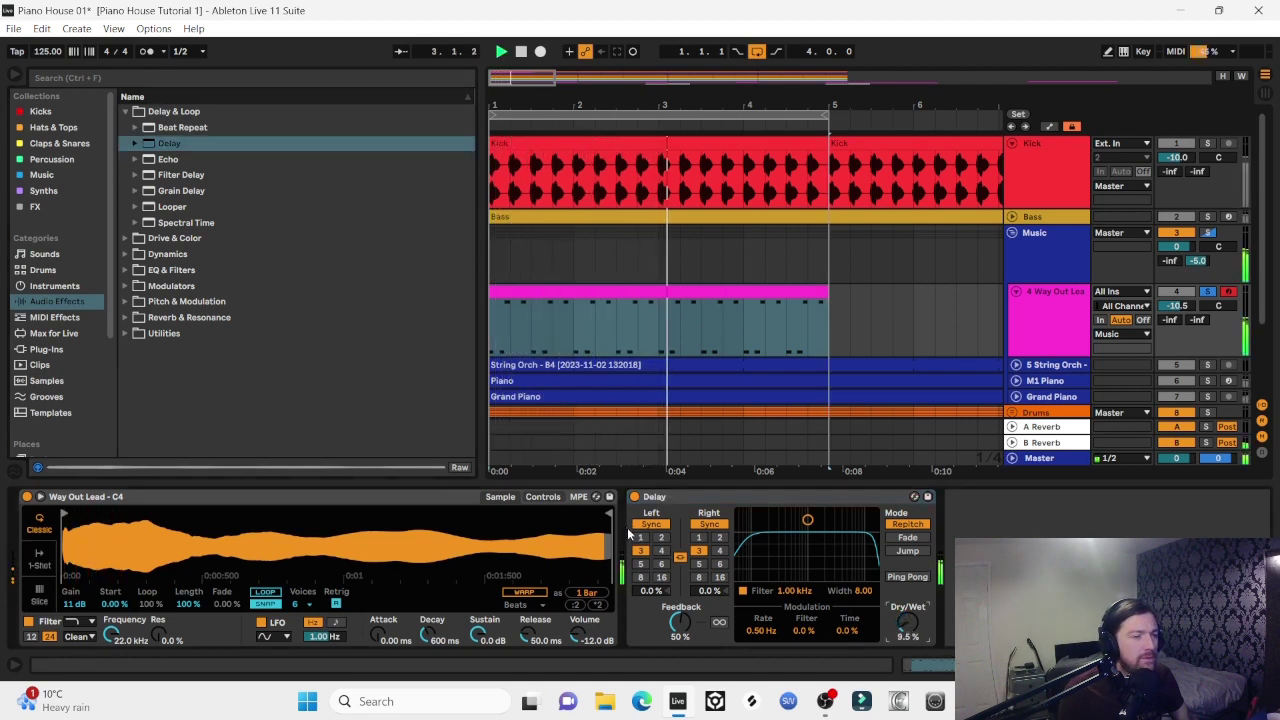
click(907, 576)
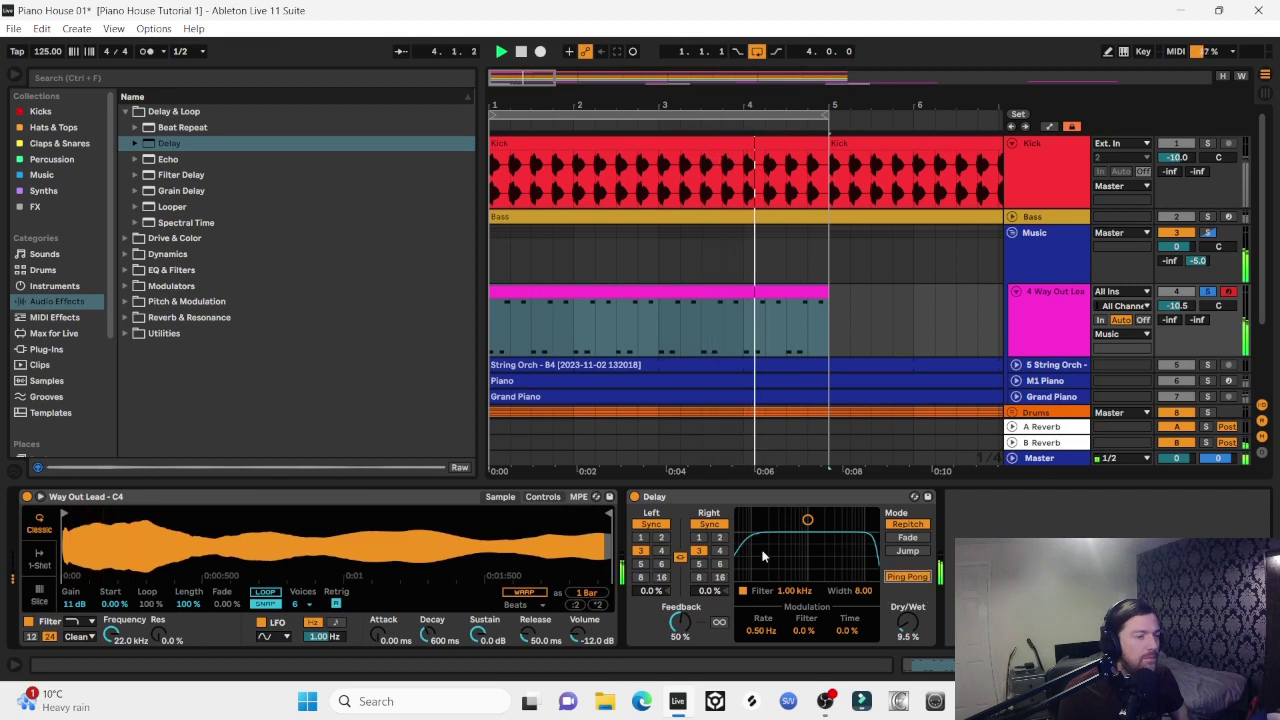
drag(680, 622, 680, 670)
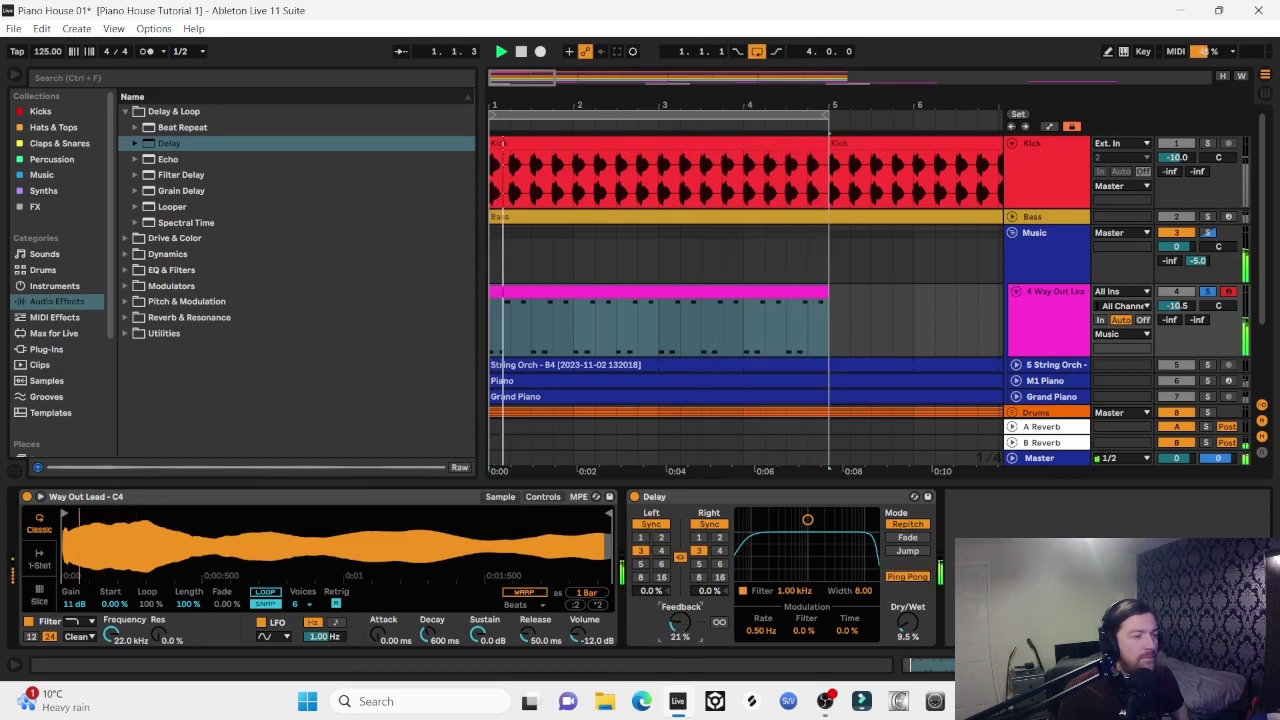
drag(680, 622, 680, 606)
Audition linked delay times of 2 and 4 sixteenths, trying Dry/Wet at 47% and 33%
click(661, 538)
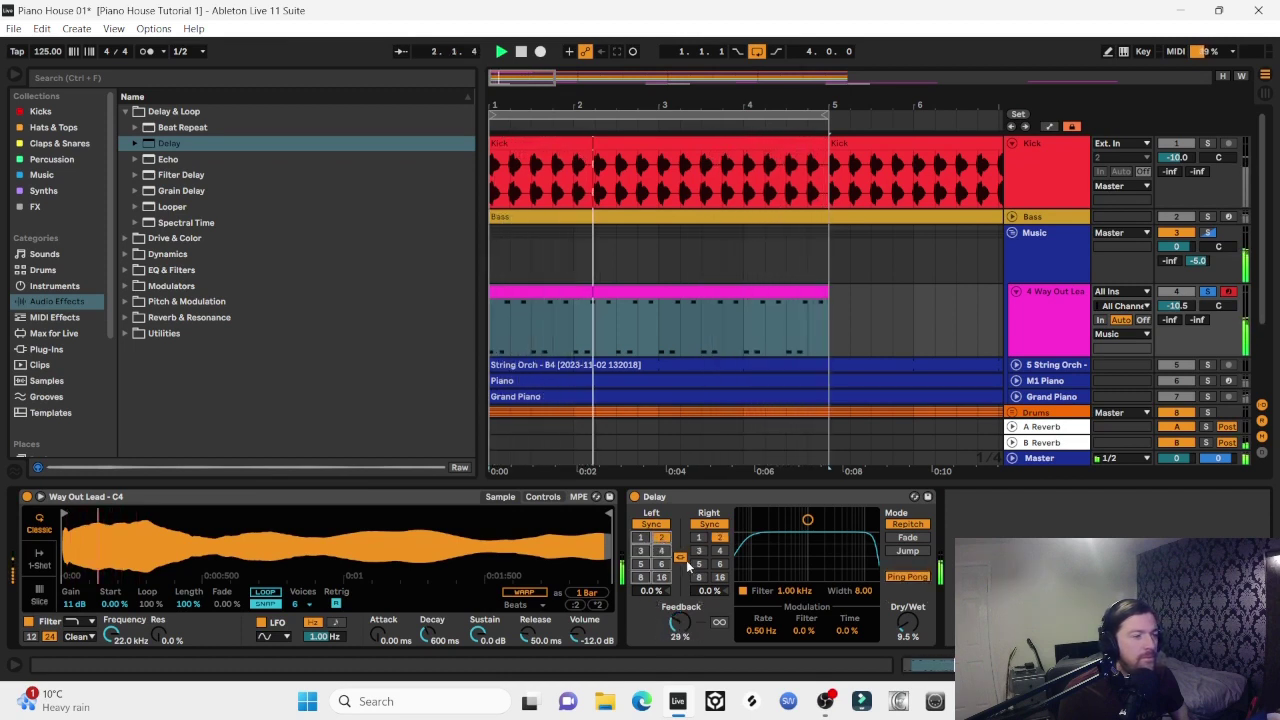
click(719, 551)
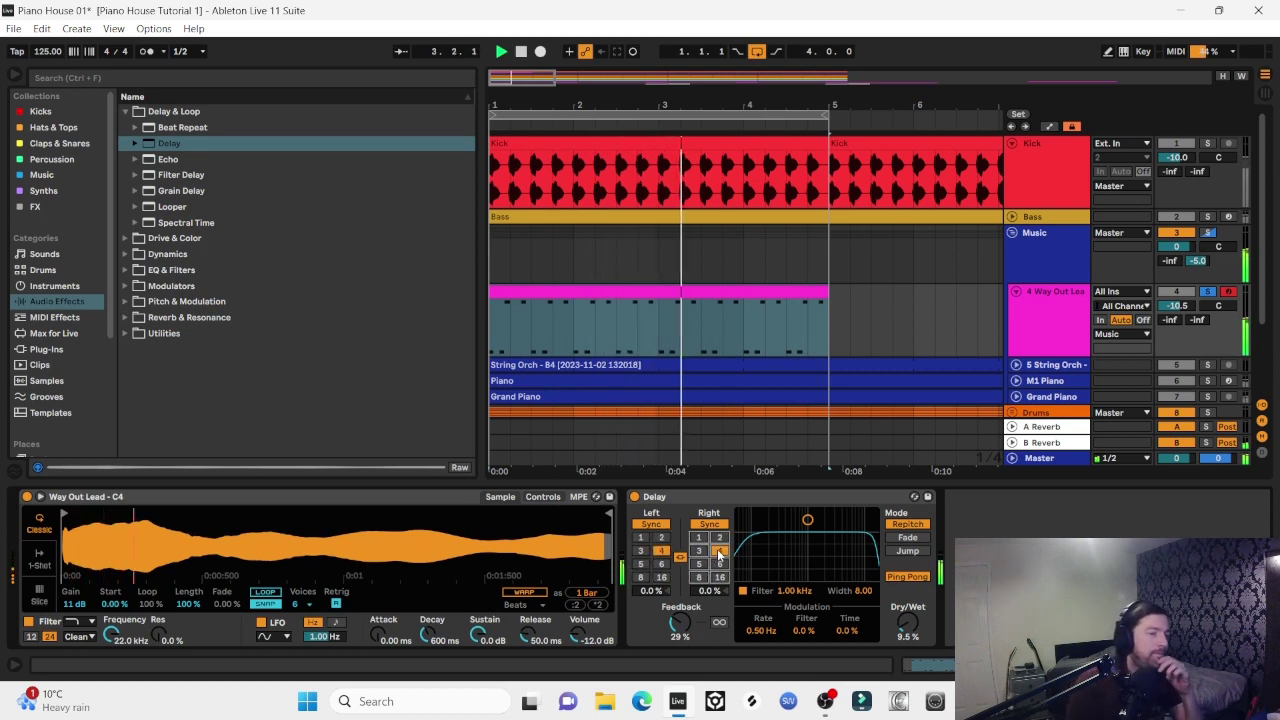
drag(908, 622, 908, 560)
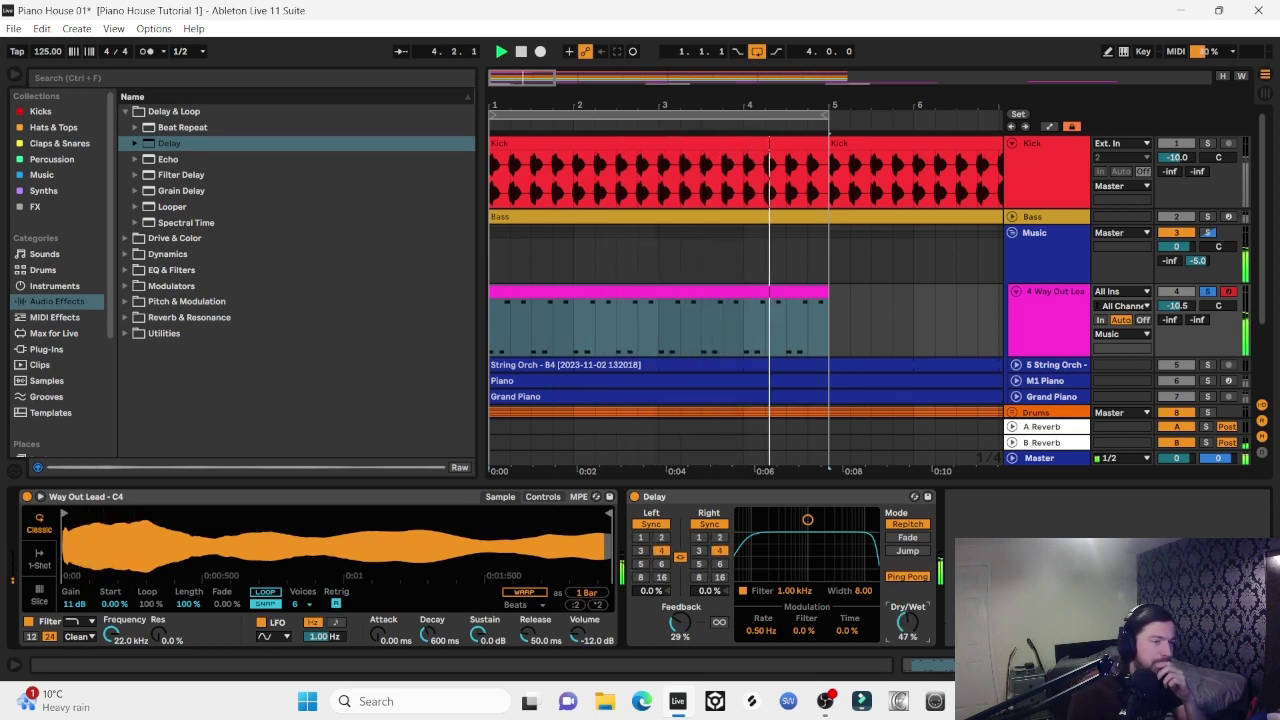
drag(908, 622, 908, 632)
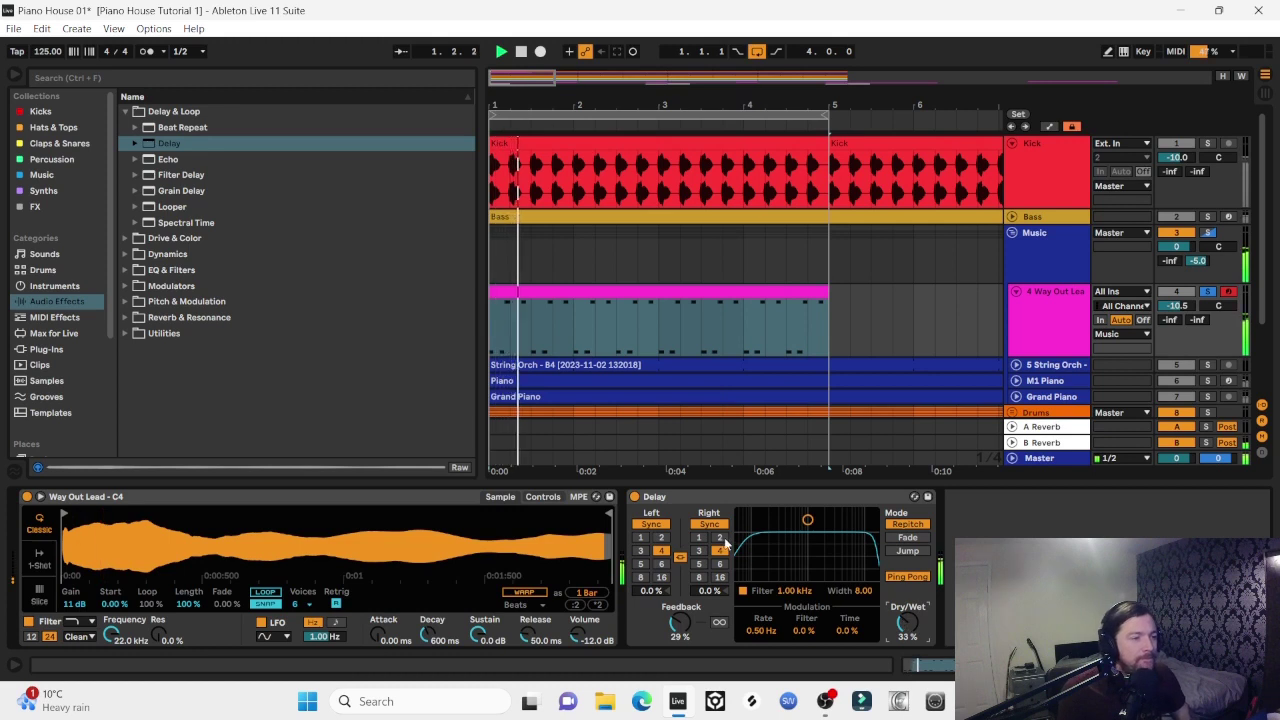
click(719, 538)
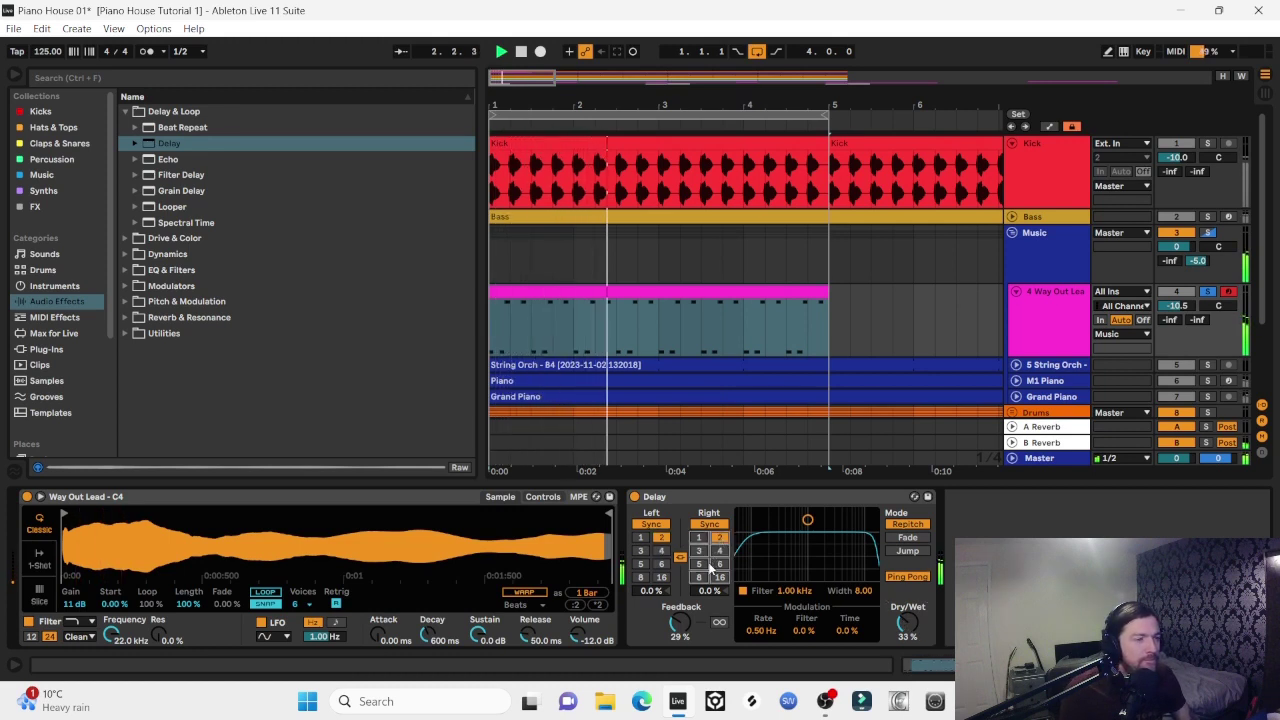
Set both linked delay times to 5 sixteenths, with Feedback at 15% and Dry/Wet at 19%
click(643, 565)
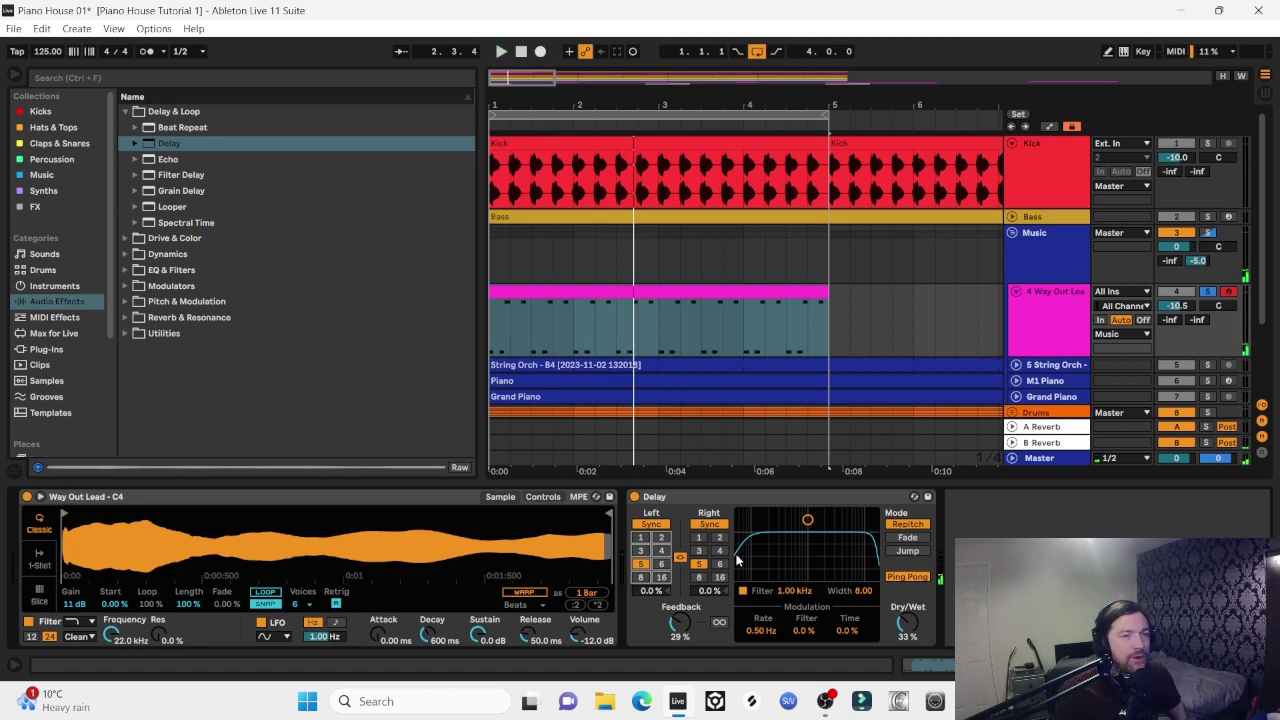
key(space)
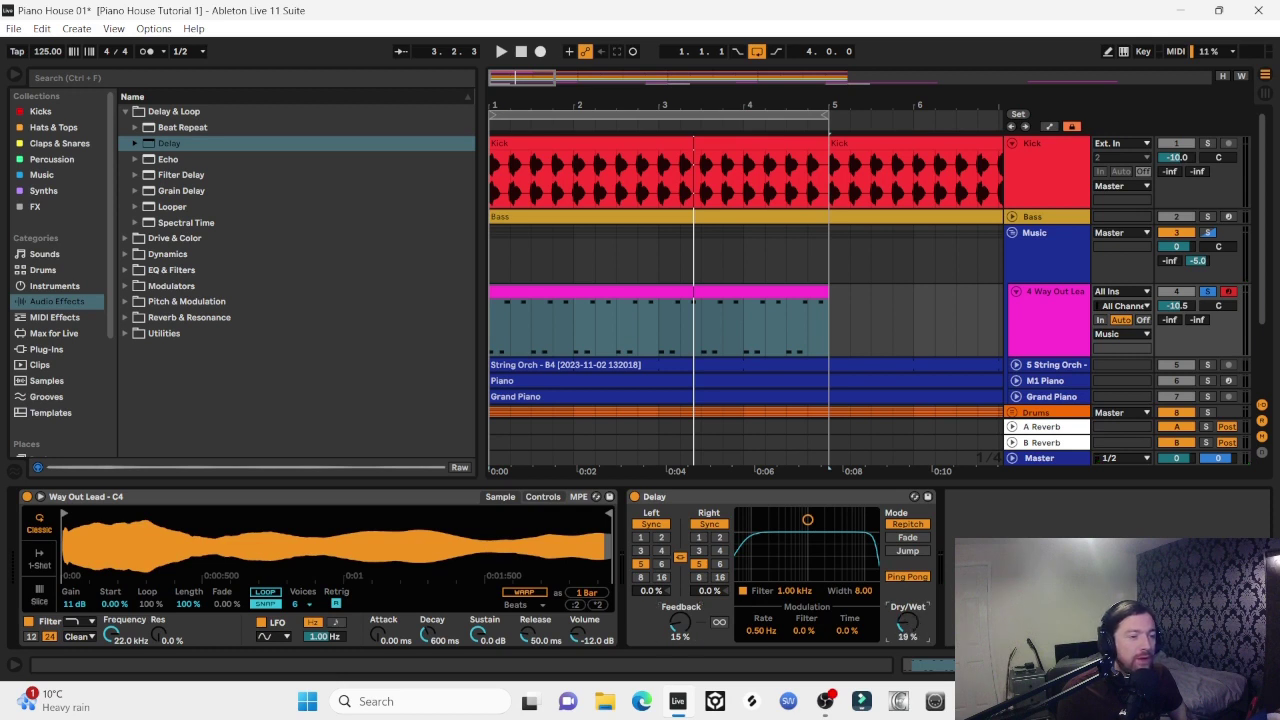
key(space)
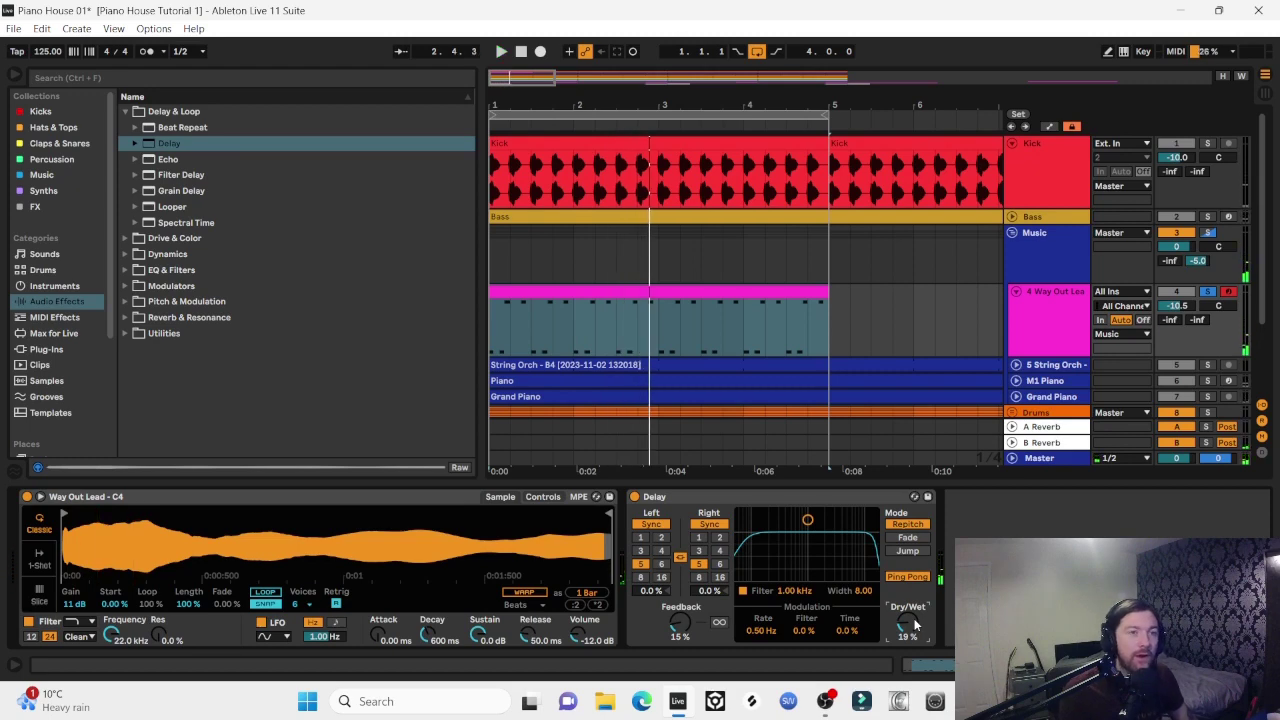
Freeze and flatten the Way Out Lead track to audio and repeat its four-bar clip up to bar 33
right_click(1052, 298)
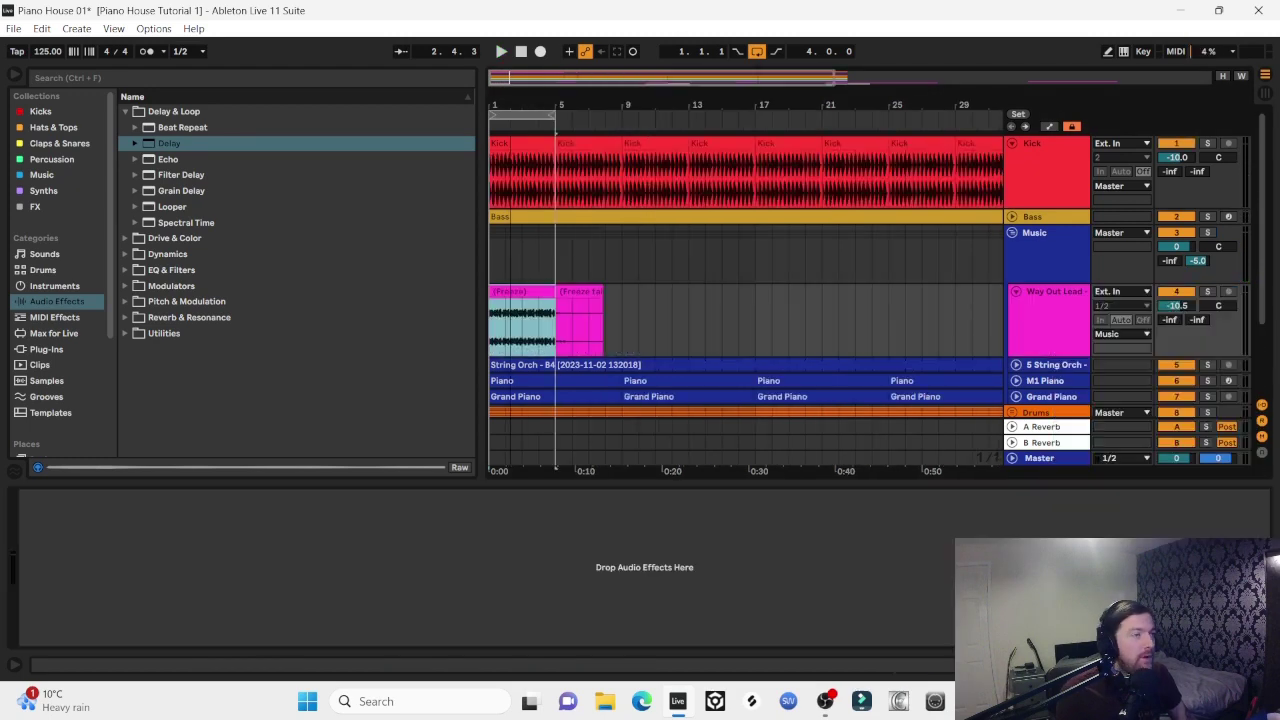
drag(504, 105, 504, 100)
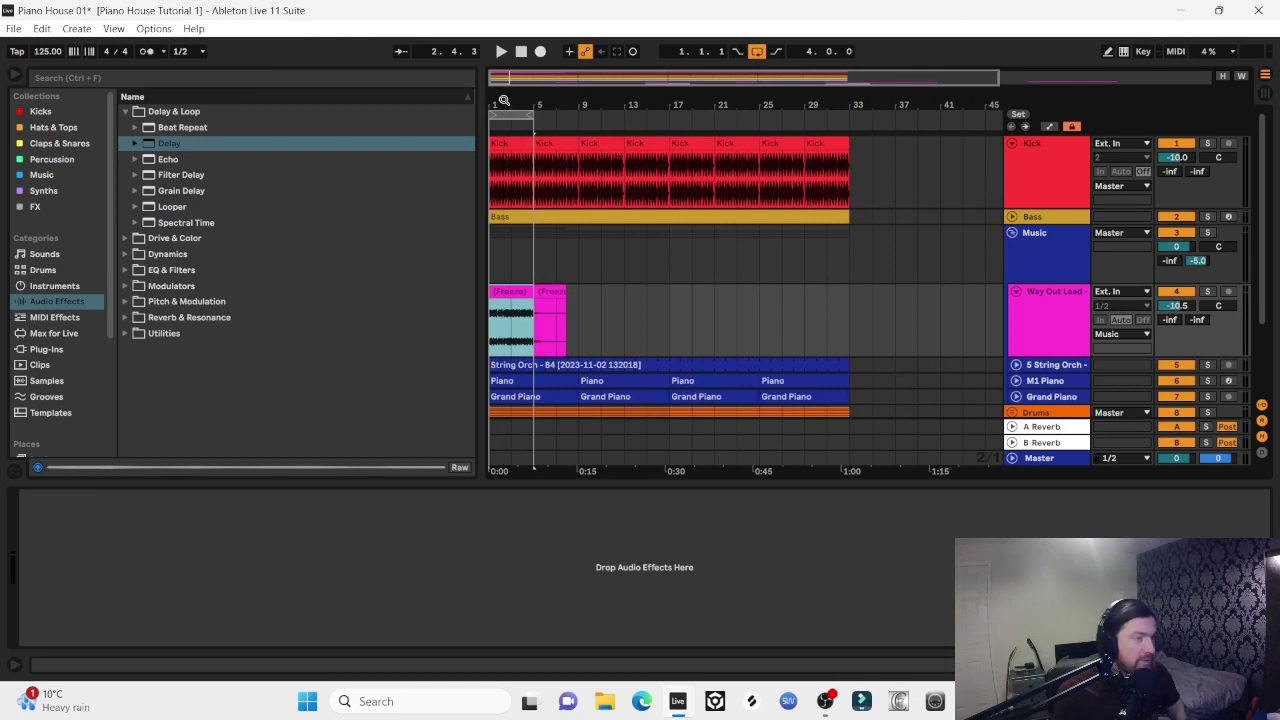
key(ctrl+d)
key(ctrl+d)
key(ctrl+d)
key(ctrl+d)
key(ctrl+d)
key(ctrl+d)
key(ctrl+d)
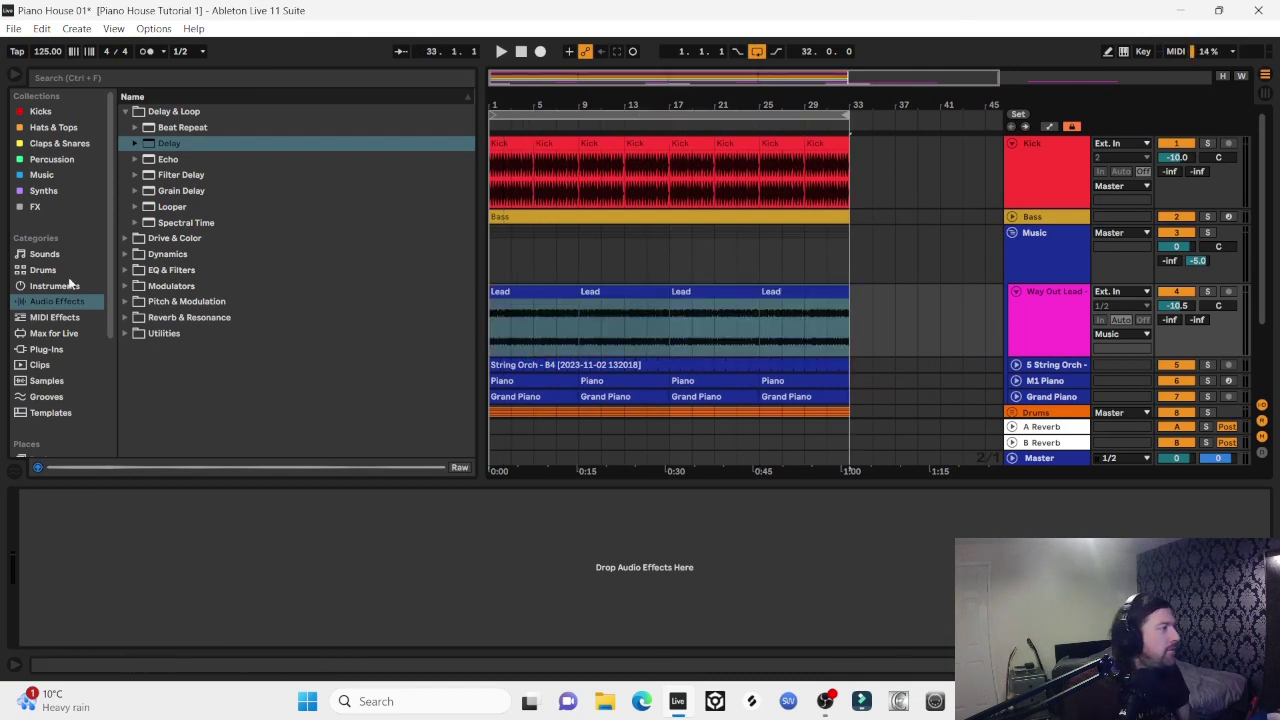
Add EQ Eight to the Way Out Lead track, solo the track, and play it from the start
click(62, 288)
click(1208, 292)
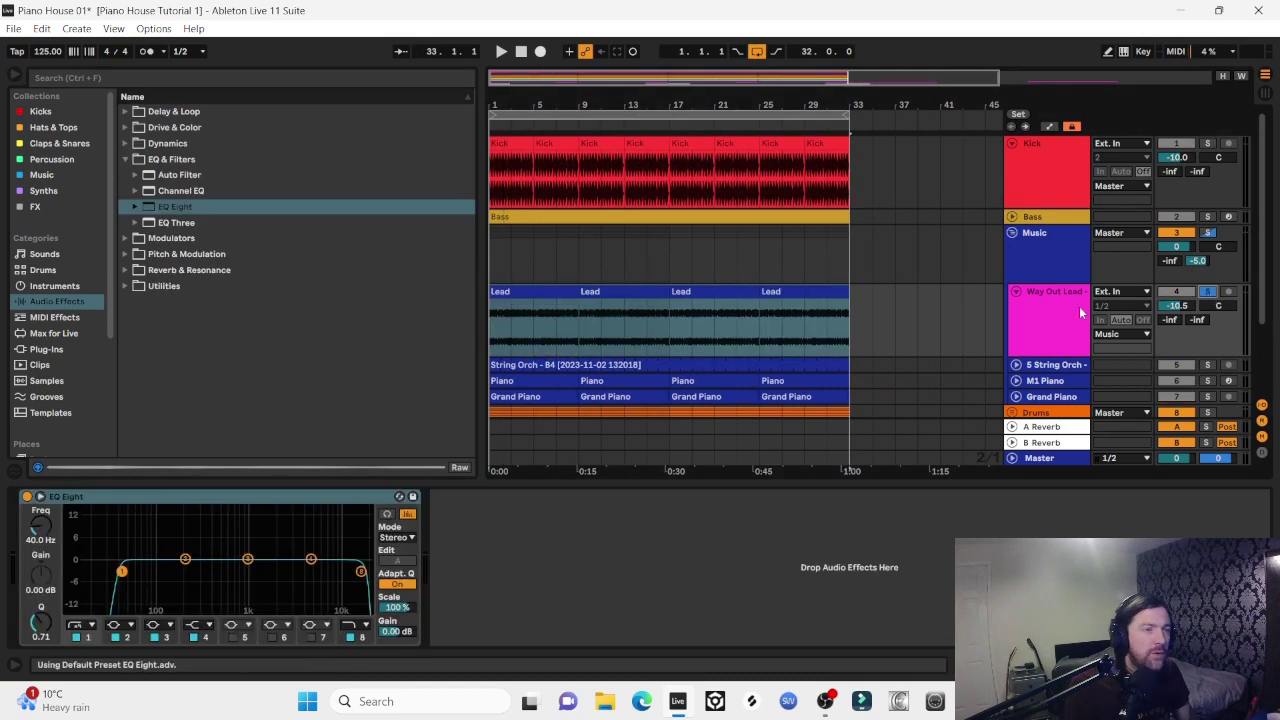
click(537, 307)
key(space)
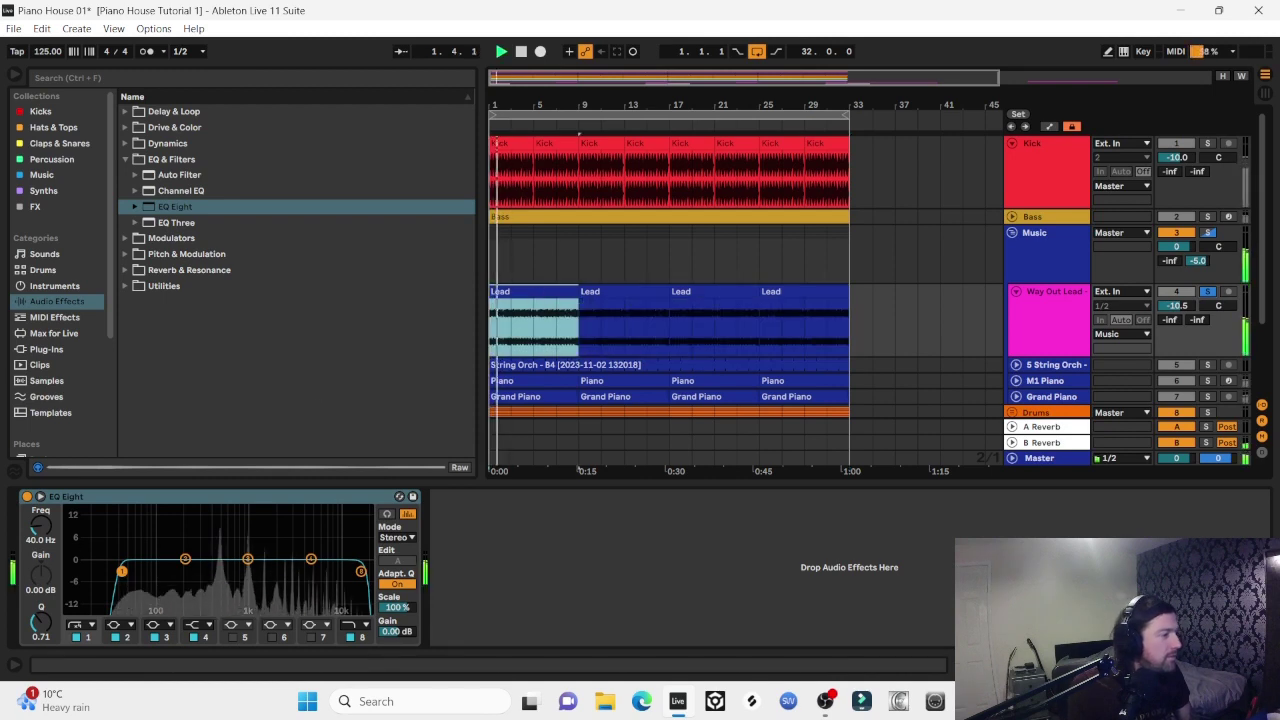
Set the lead's EQ Eight low cut to 426 Hz and high cut to 12.9 kHz, and lower the track volume to -14.5 dB
drag(122, 571, 214, 571)
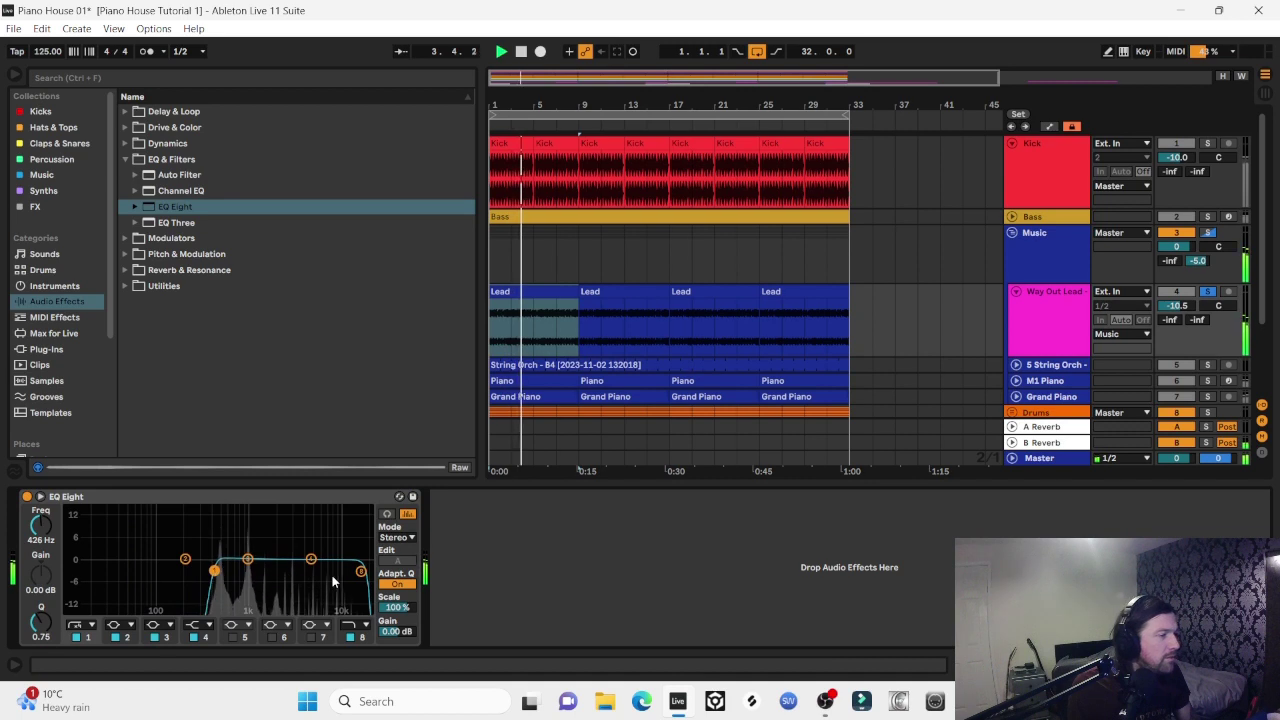
drag(360, 571, 347, 573)
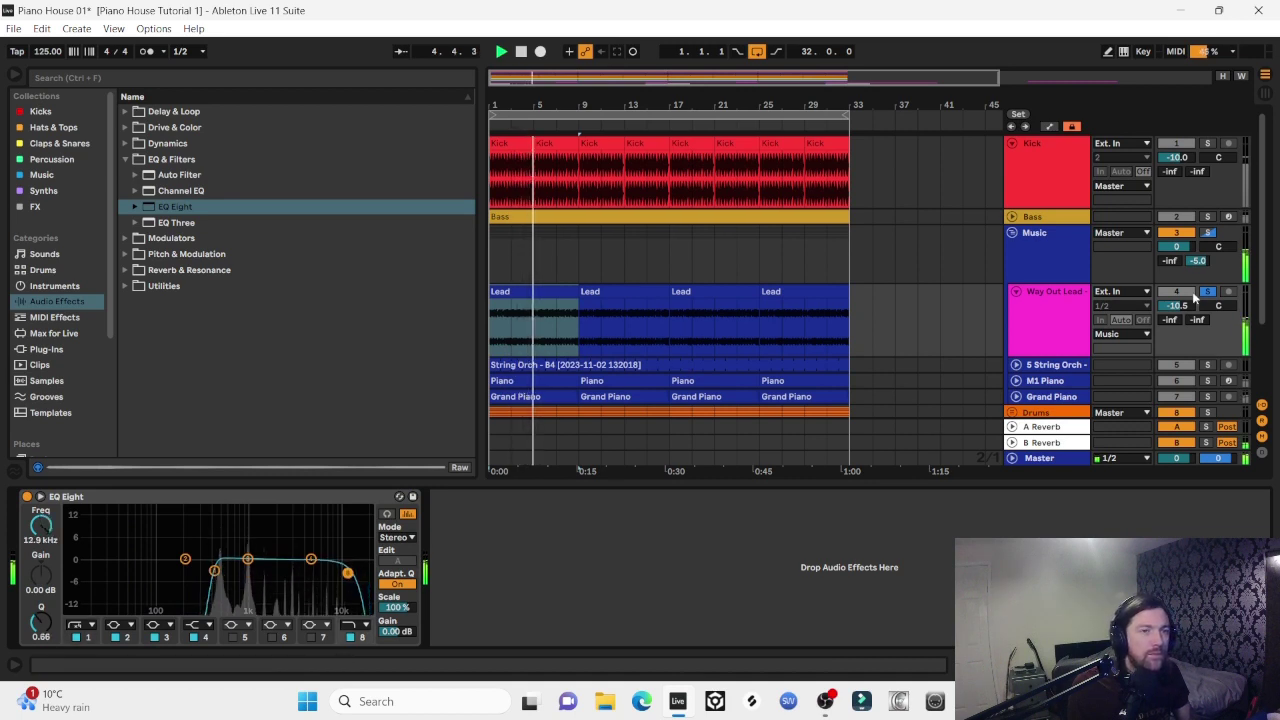
drag(1185, 303, 1186, 304)
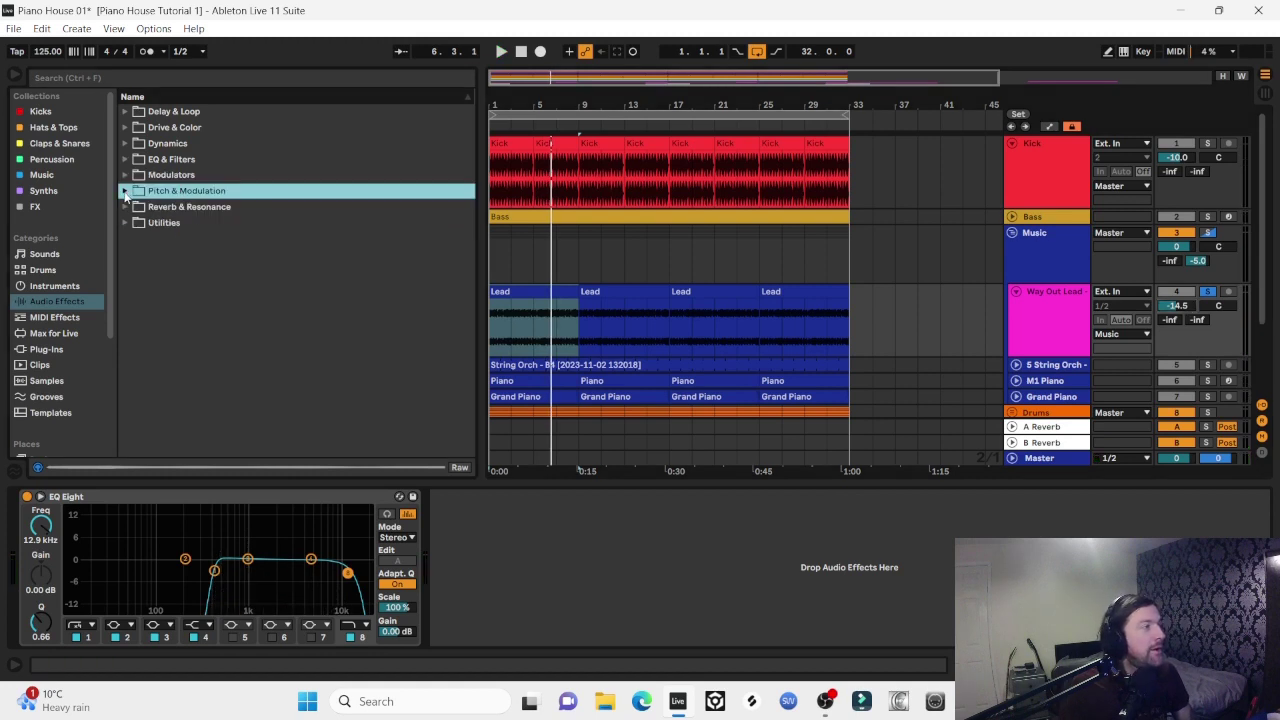
Add the Auto Pan preset Around The Head after EQ Eight on the Way Out Lead track
click(125, 191)
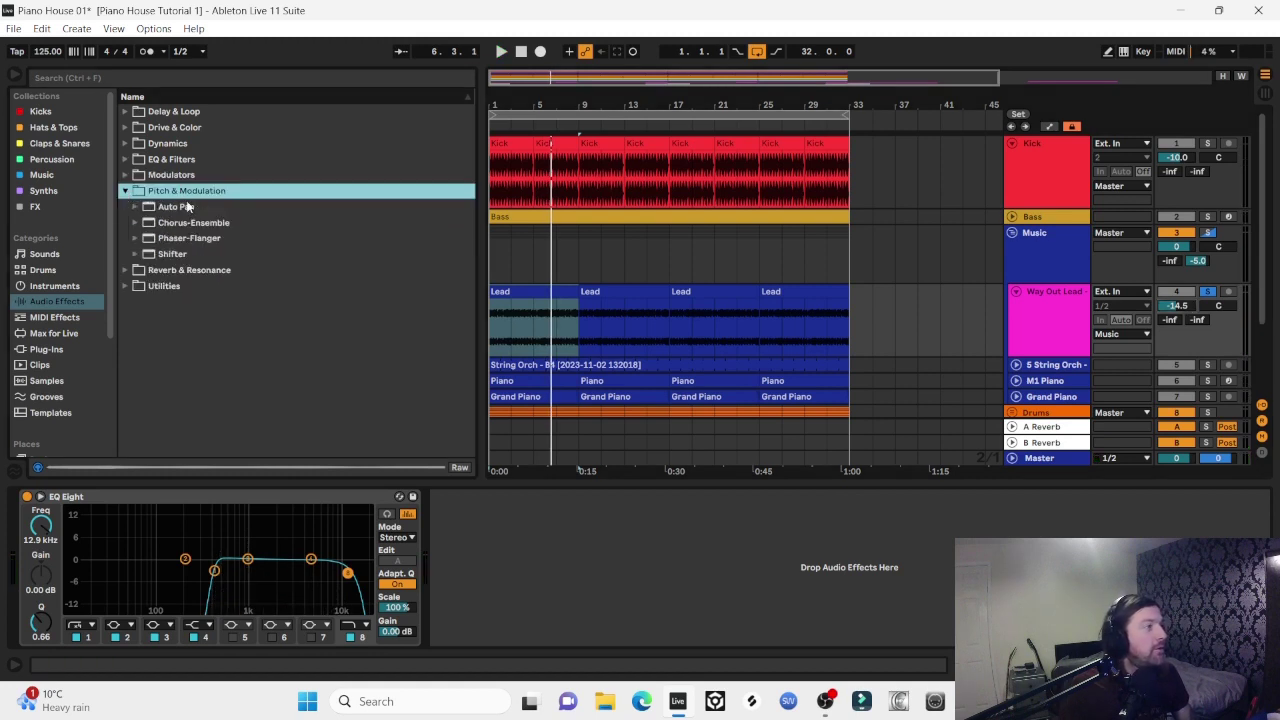
click(135, 207)
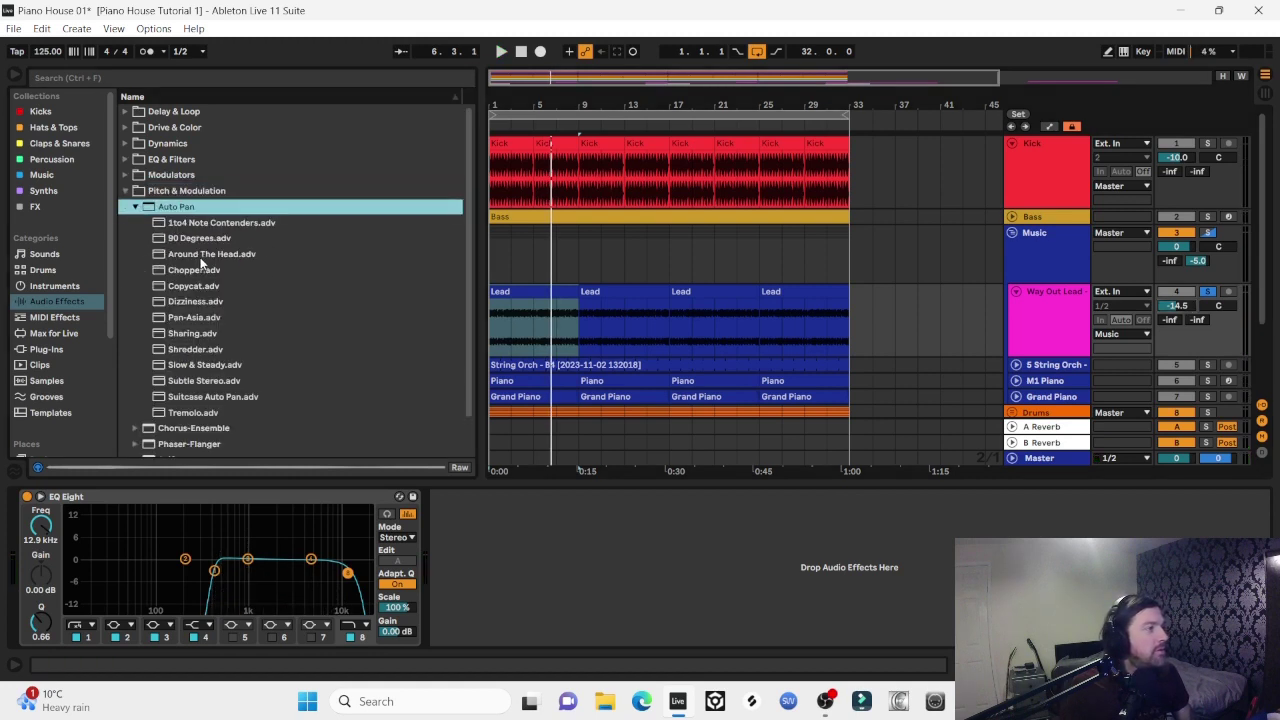
drag(202, 258, 302, 257)
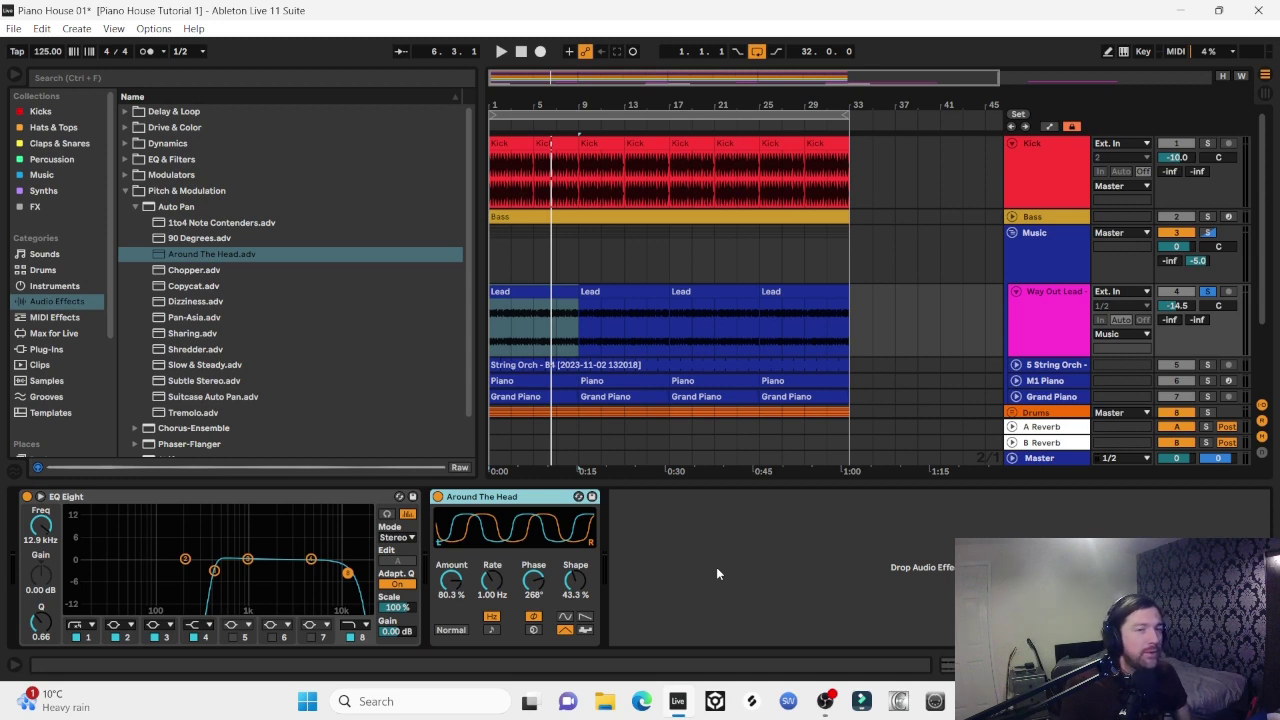
Reduce the Auto Pan's Amount to 54.8% during playback and bypass the device to compare
key(space)
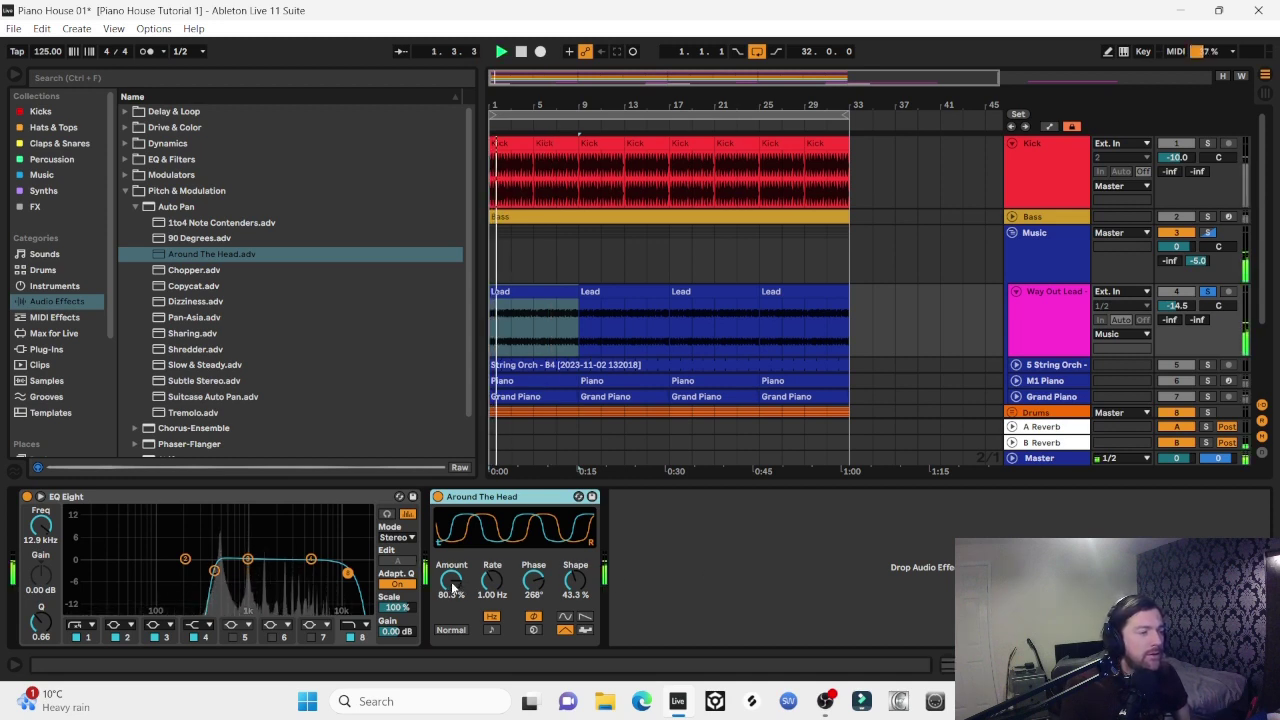
drag(452, 588, 452, 601)
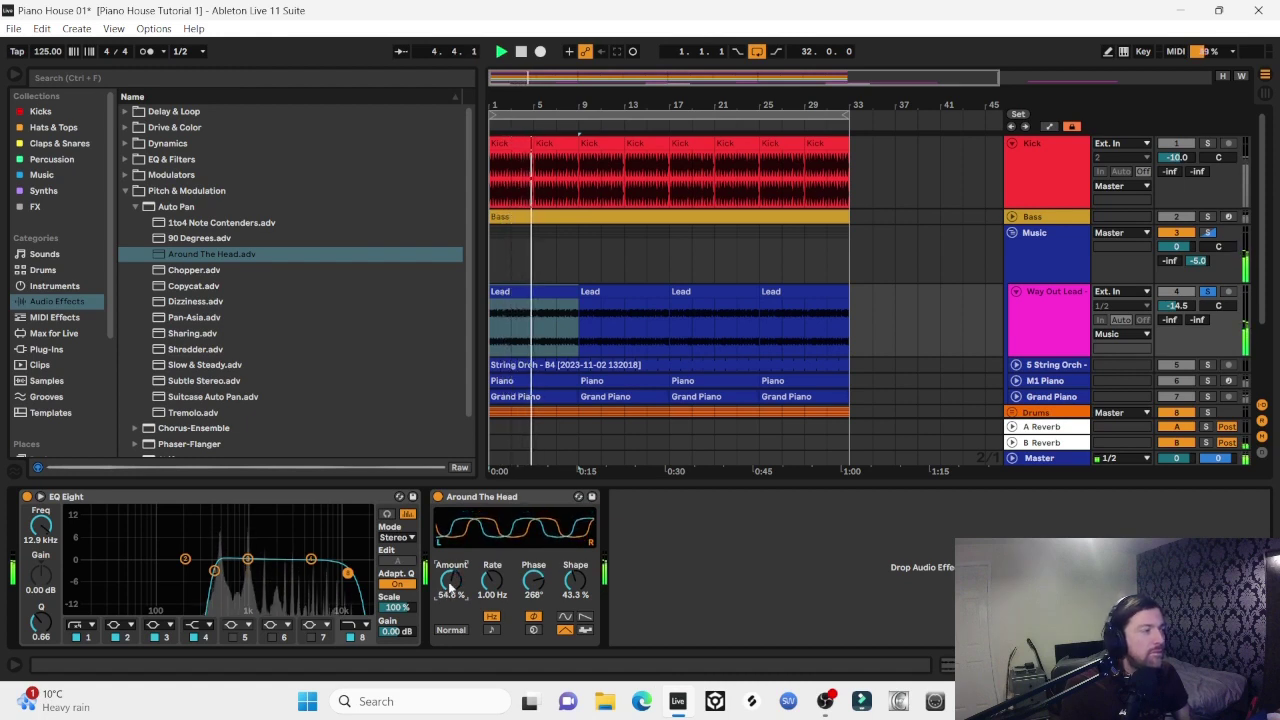
click(438, 497)
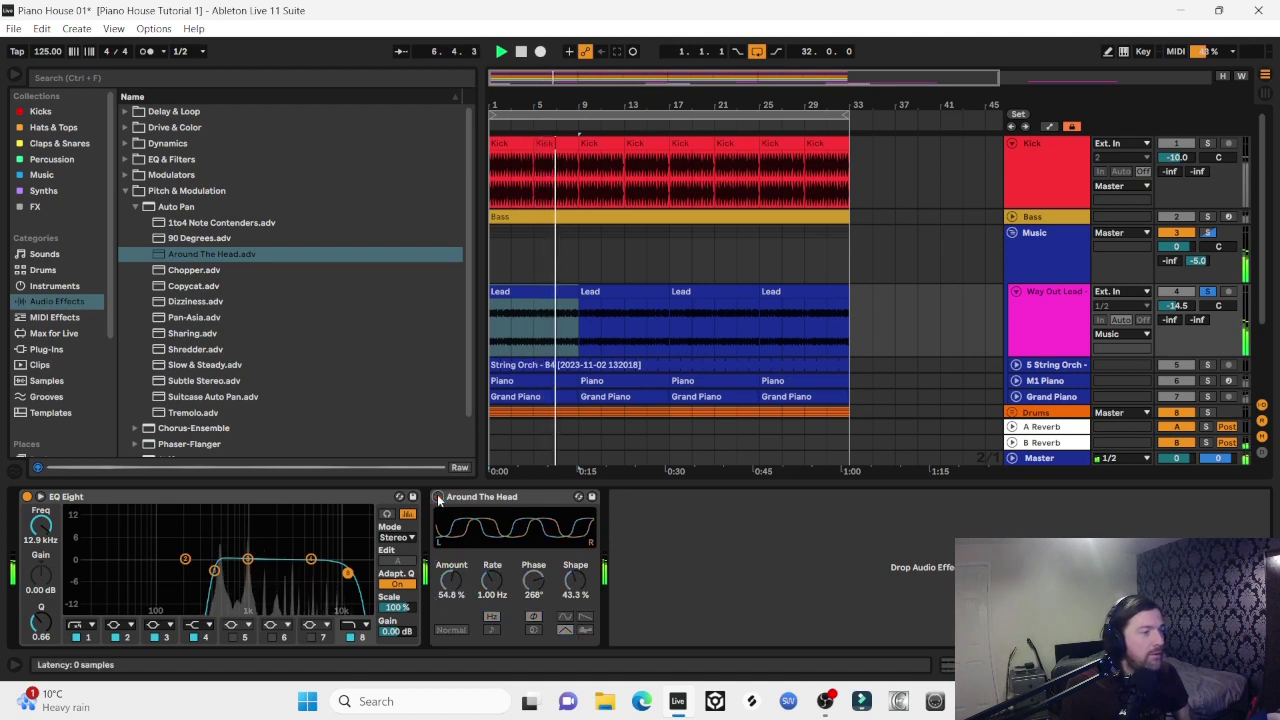
Re-enable the Around The Head Auto Pan, set its Amount to 57.9%, and stop playback
click(438, 497)
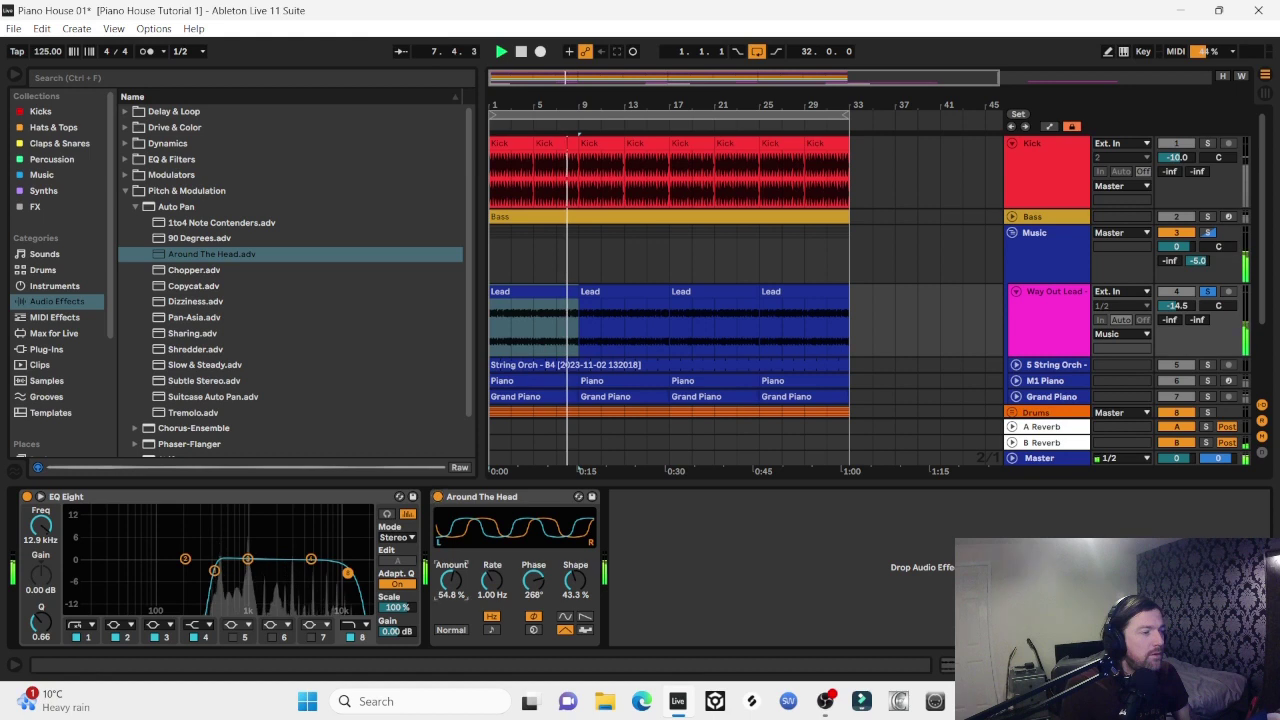
drag(447, 580, 447, 577)
key(space)
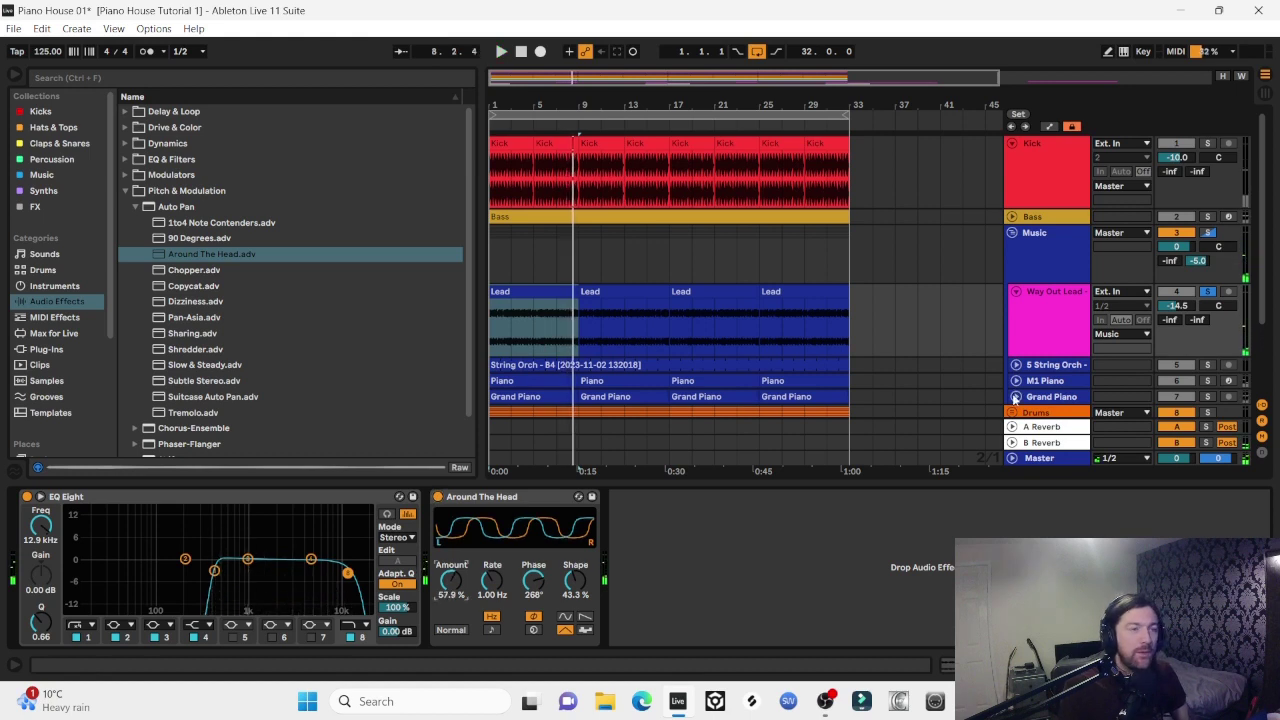
Add LFOTool_x64 and an Auto Filter after the Auto Pan on the Way Out Lead track
click(42, 349)
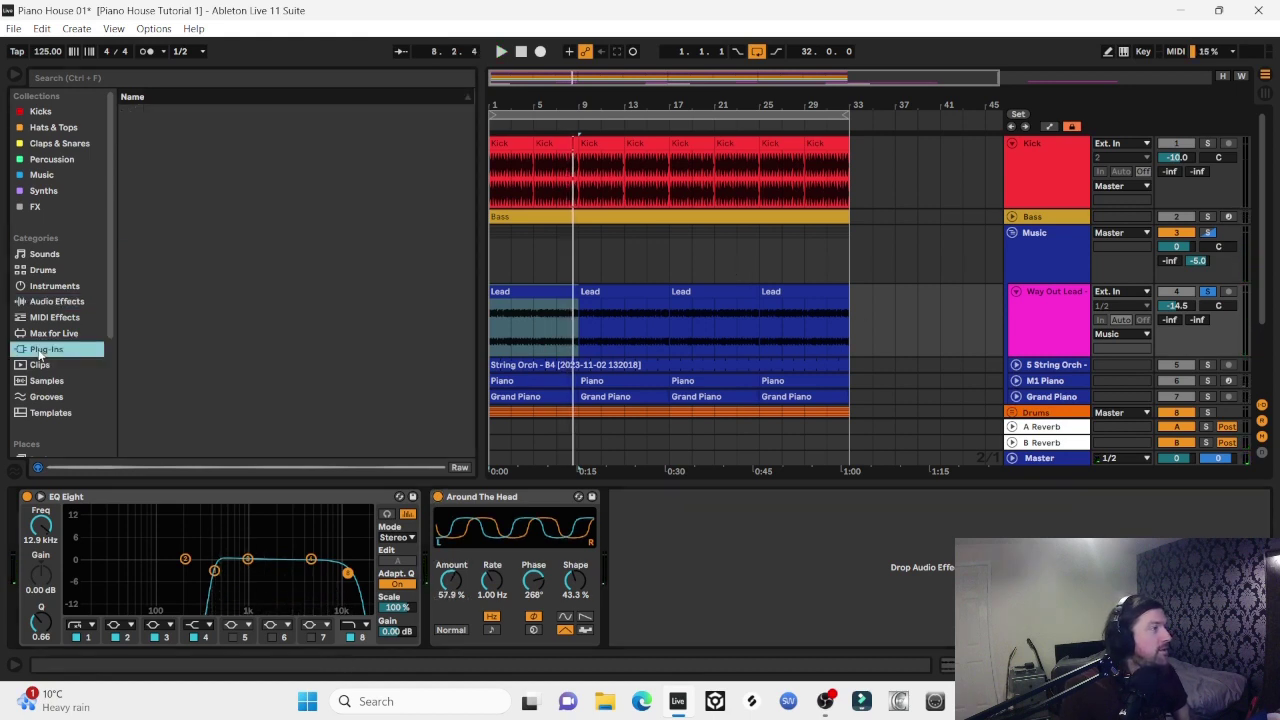
double_click(200, 254)
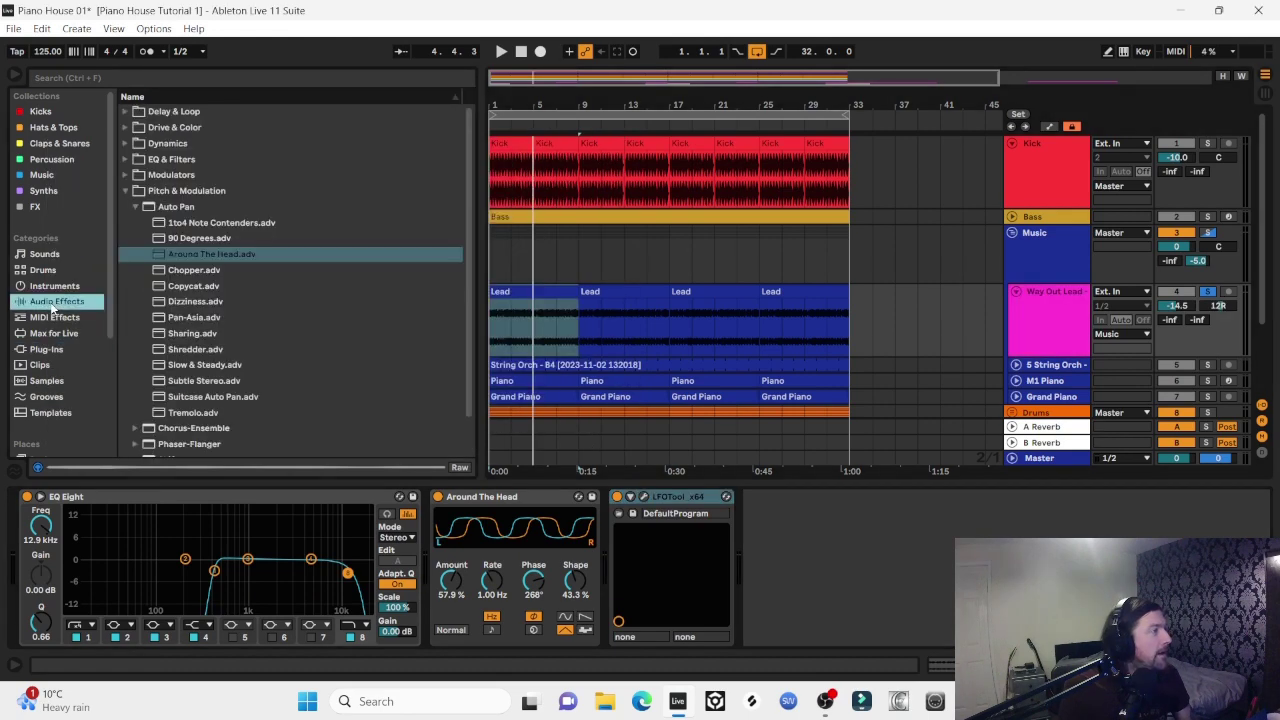
click(136, 207)
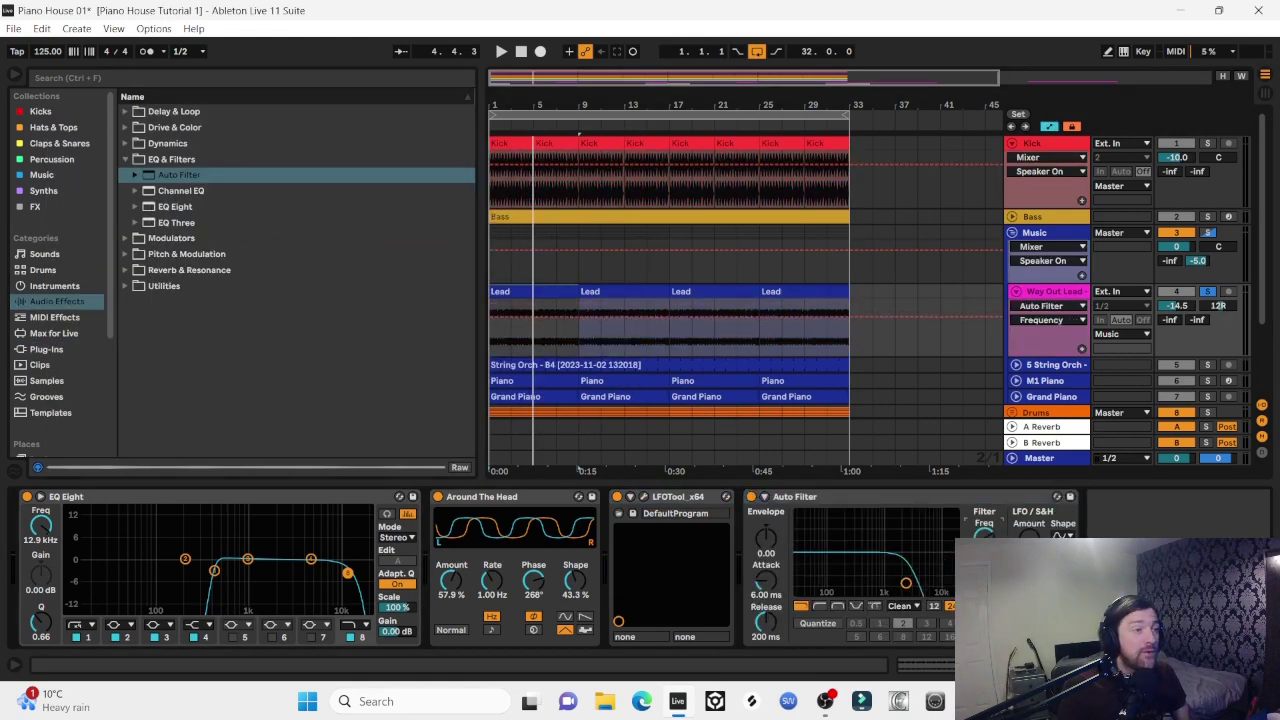
Automate the lead's Auto Filter frequency in a rising curve from bar 1 to bar 25, and play it from bar 9
drag(984, 535, 984, 512)
drag(638, 325, 638, 333)
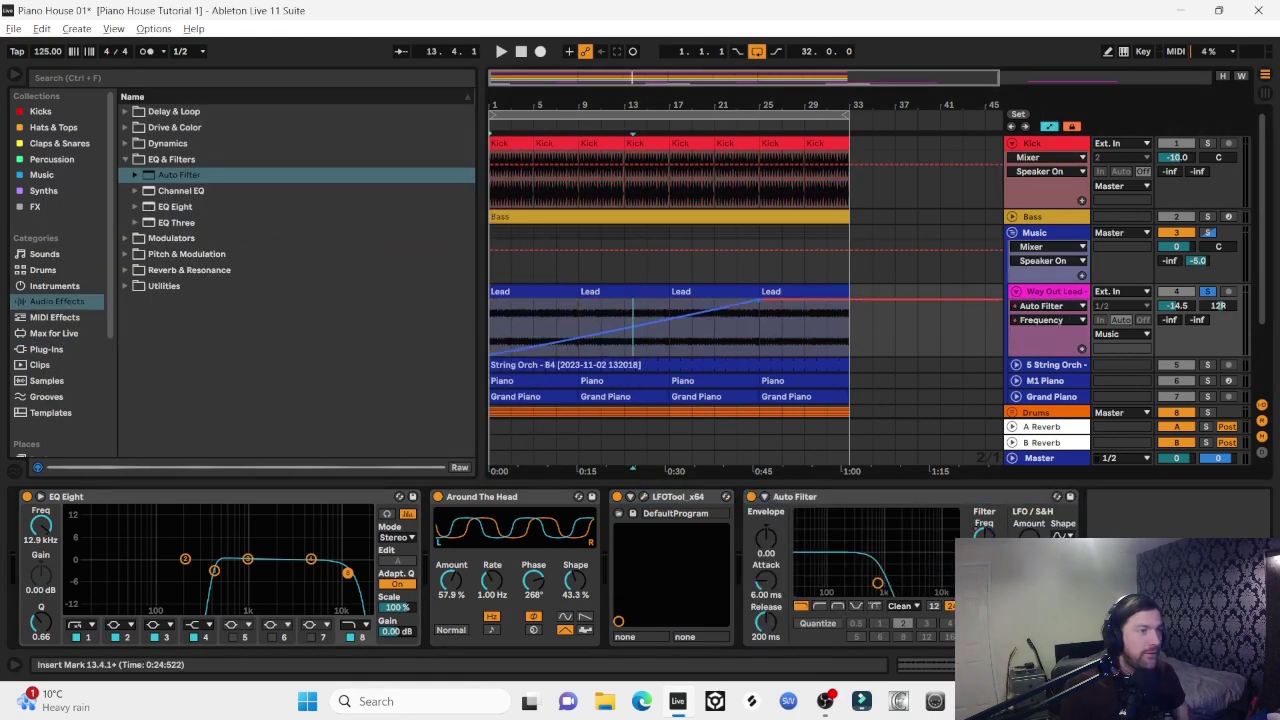
click(579, 320)
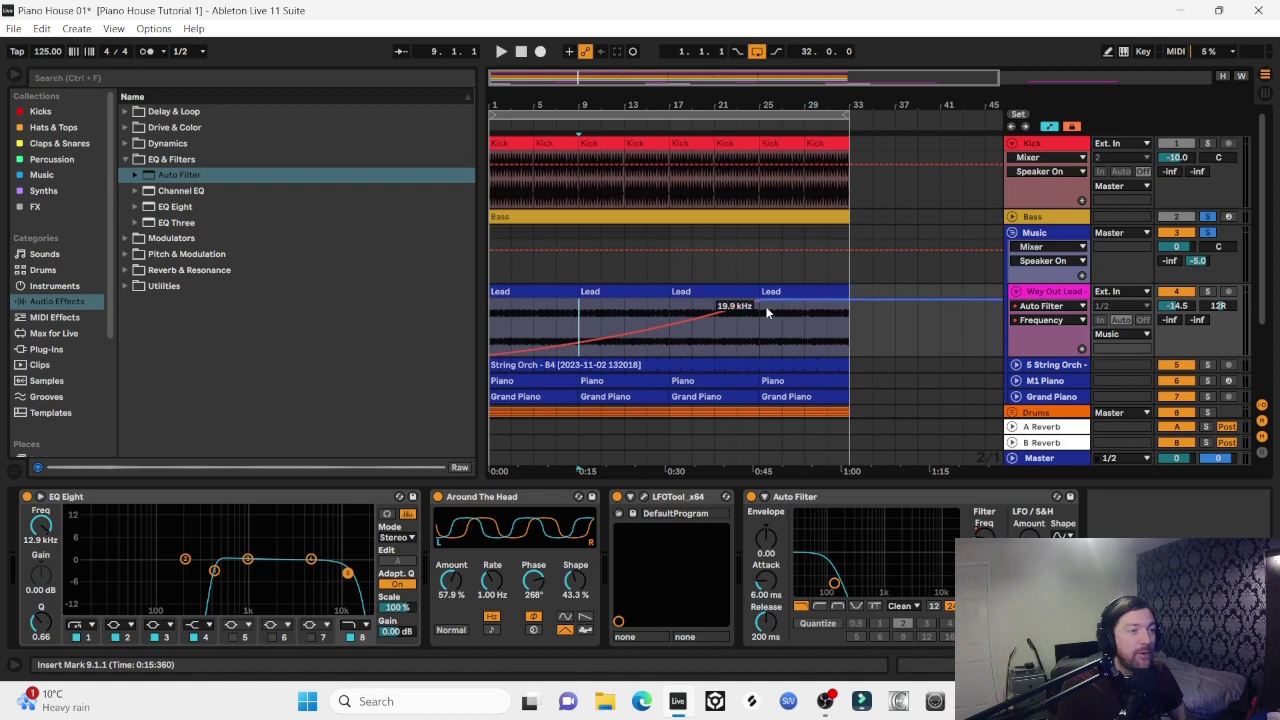
key(space)
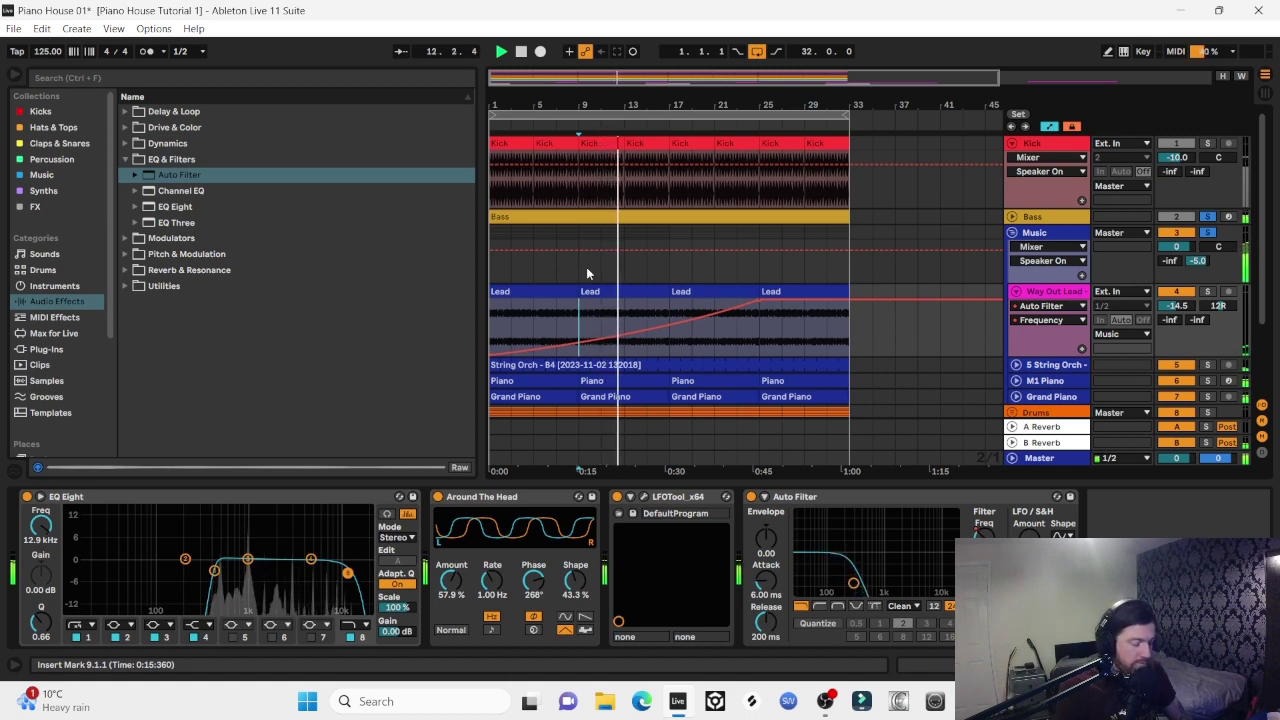
Raise the Way Out Lead track volume to -12.5 dB during playback
click(1170, 306)
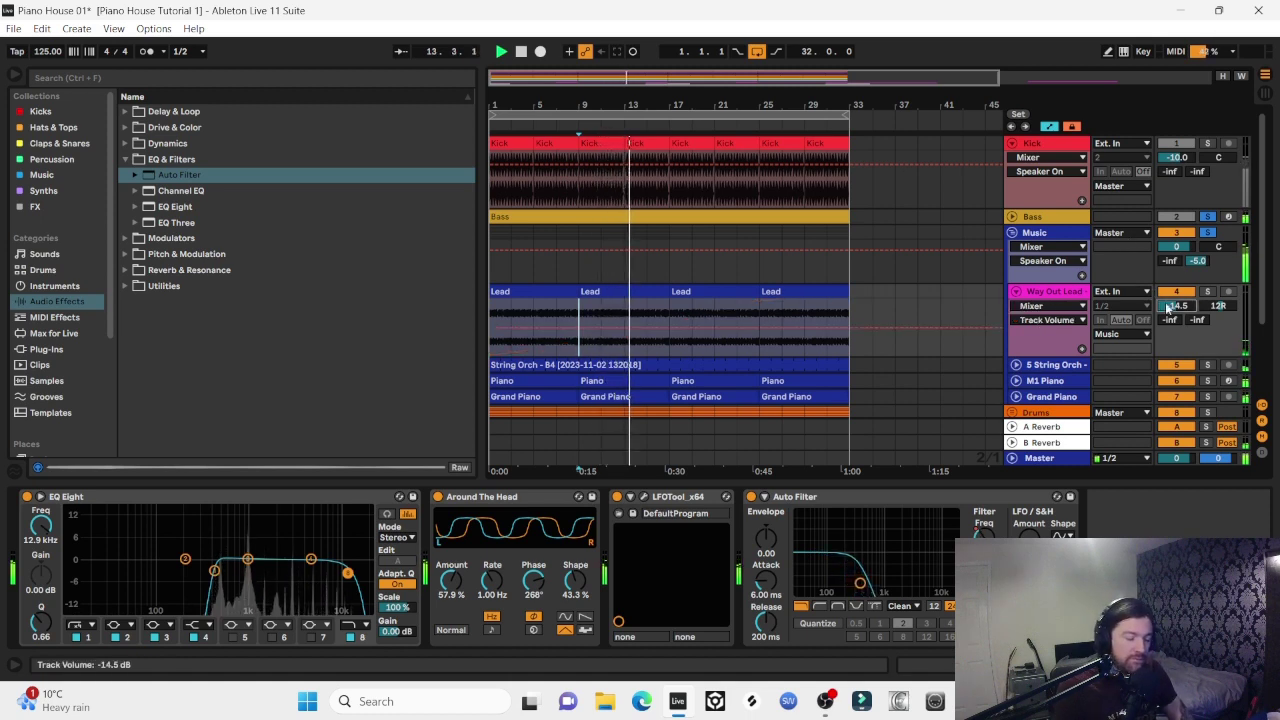
key(Up)
key(Up)
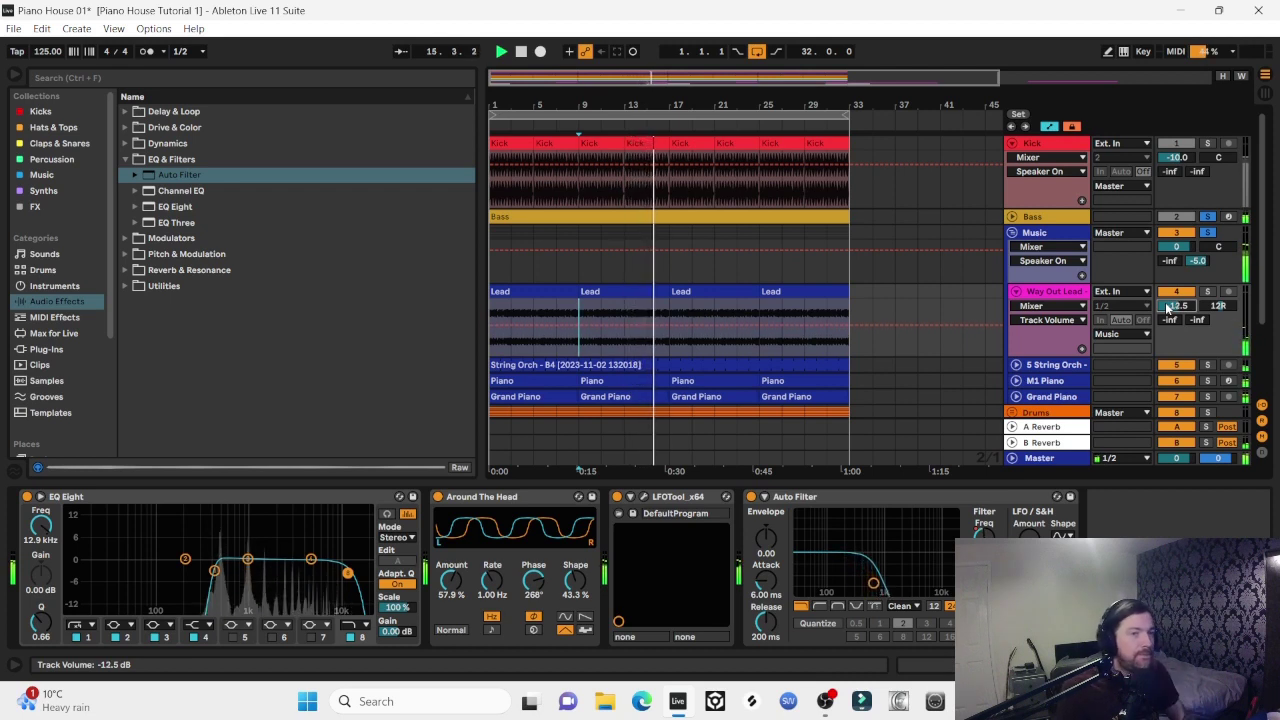
Show the lead's Auto Filter frequency automation, place the insert marker at bar 25, and unsolo the Music group
click(984, 540)
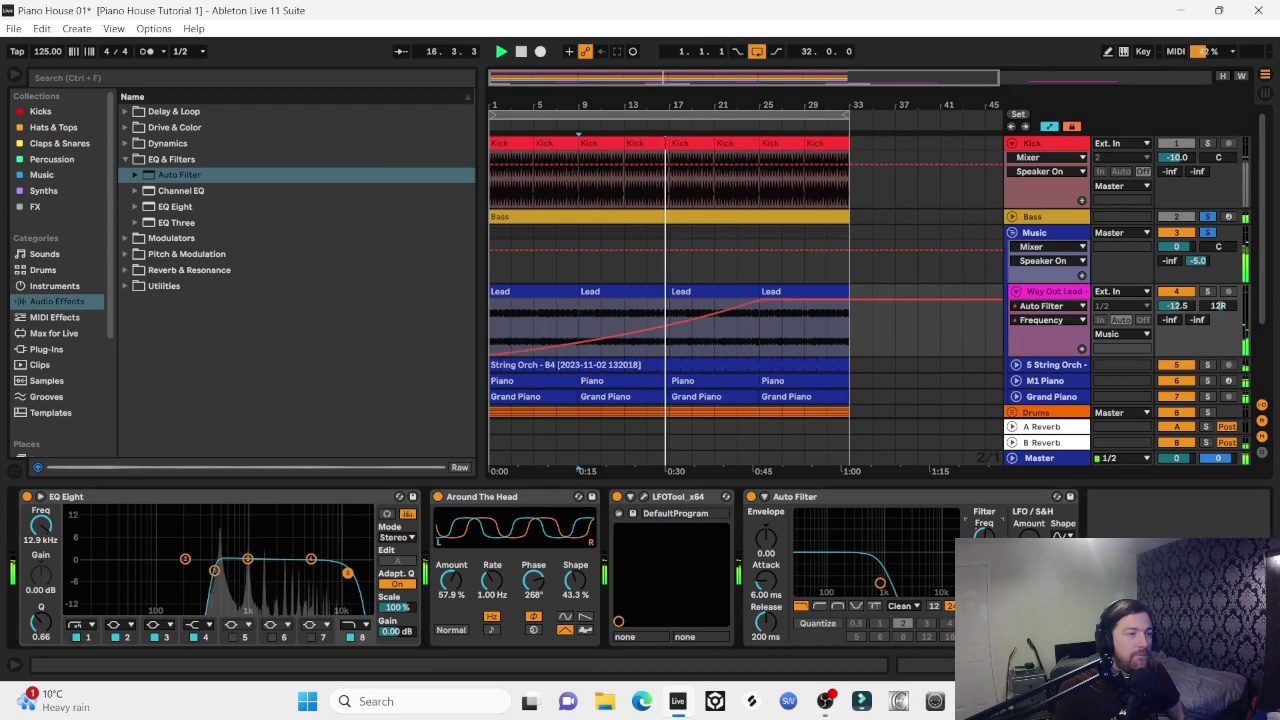
click(760, 335)
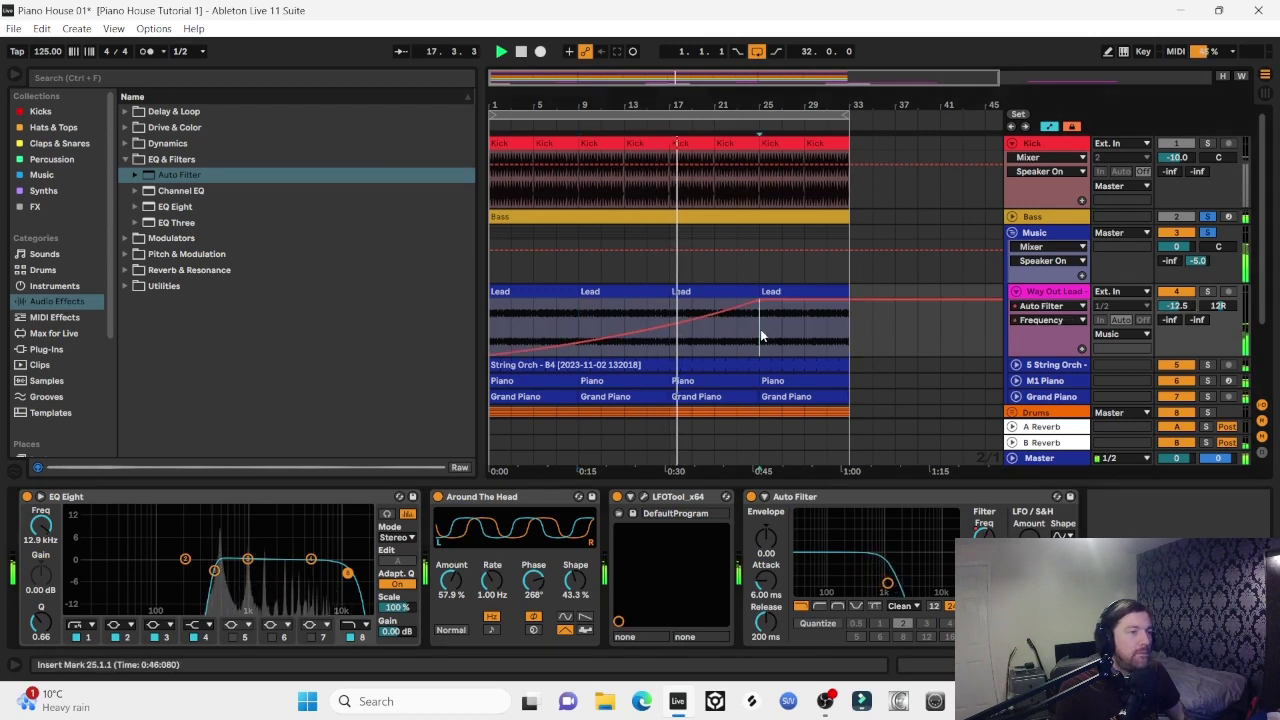
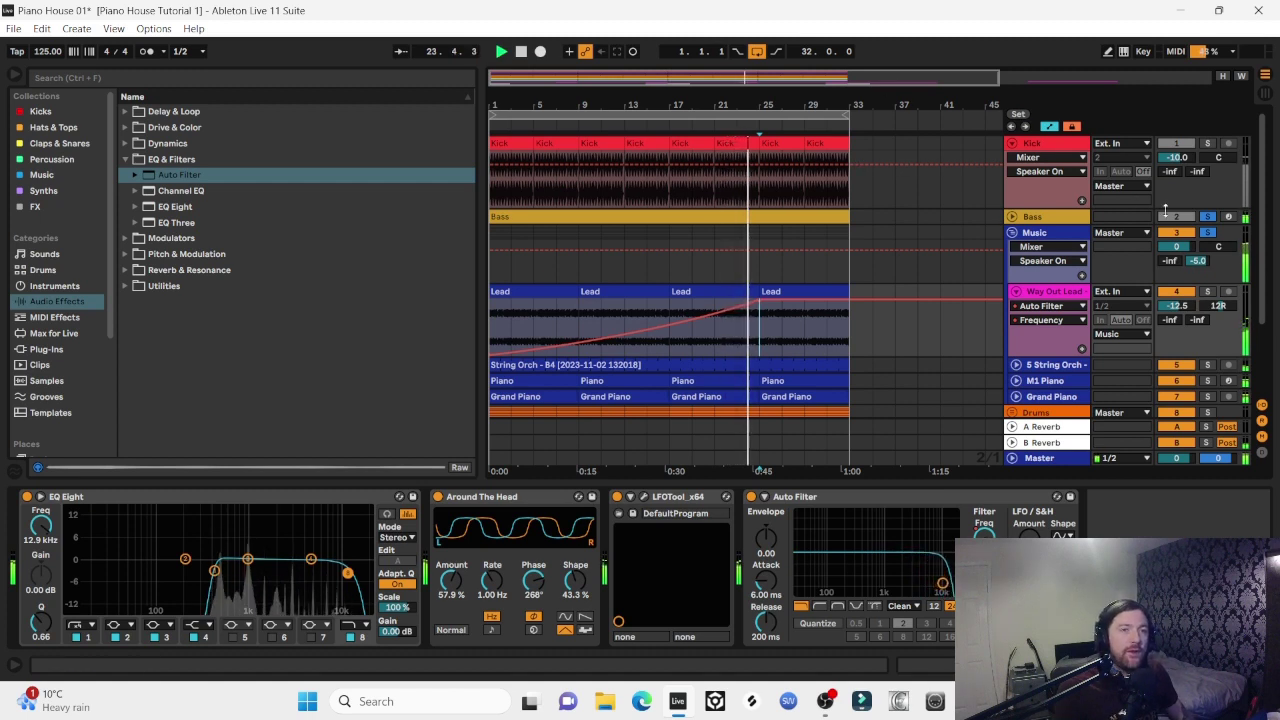
click(1207, 234)
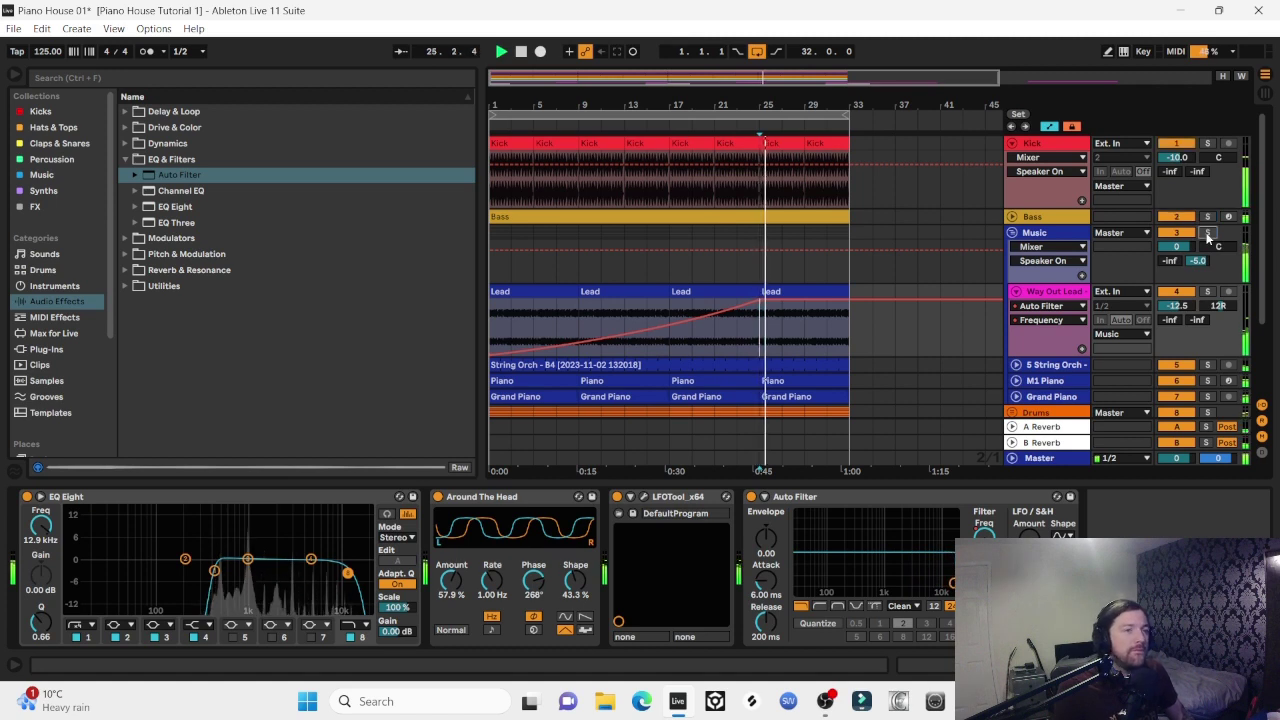
click(1172, 305)
scroll(1168, 308, down, 1)
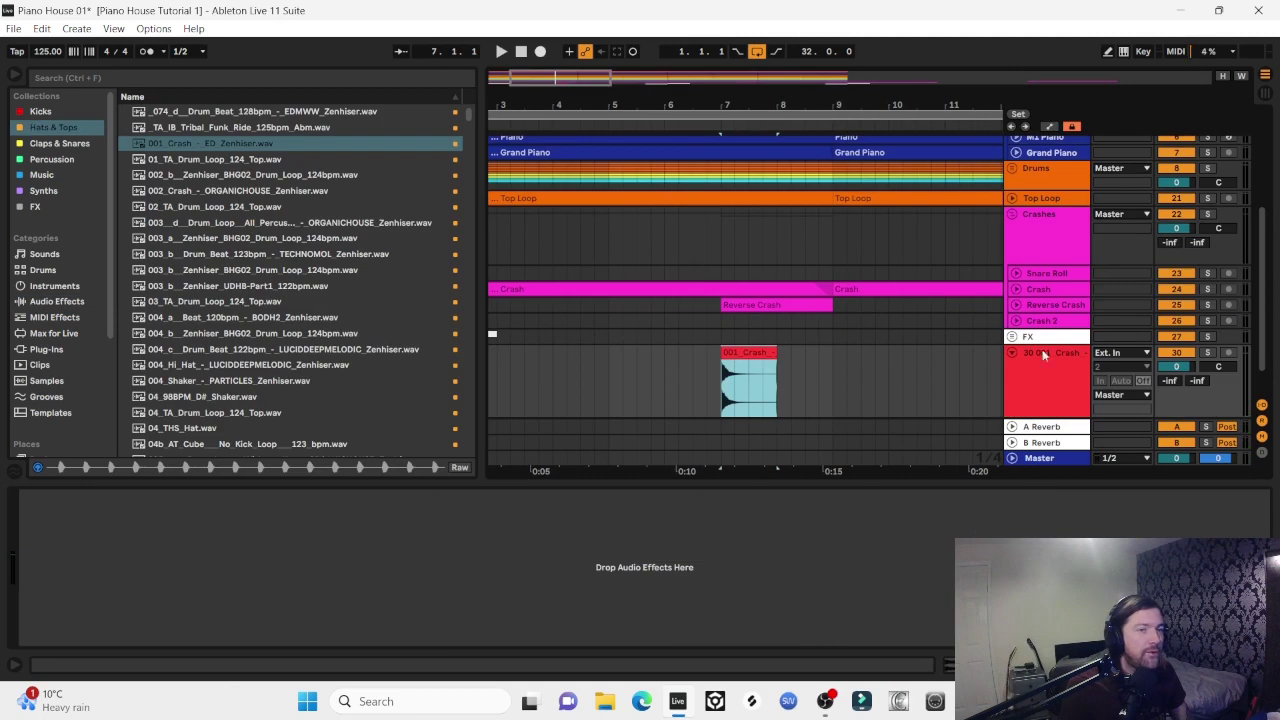
Set the new 001_Crash track's volume to -11.0 dB and unfold the Crash track to compare levels
click(1176, 366)
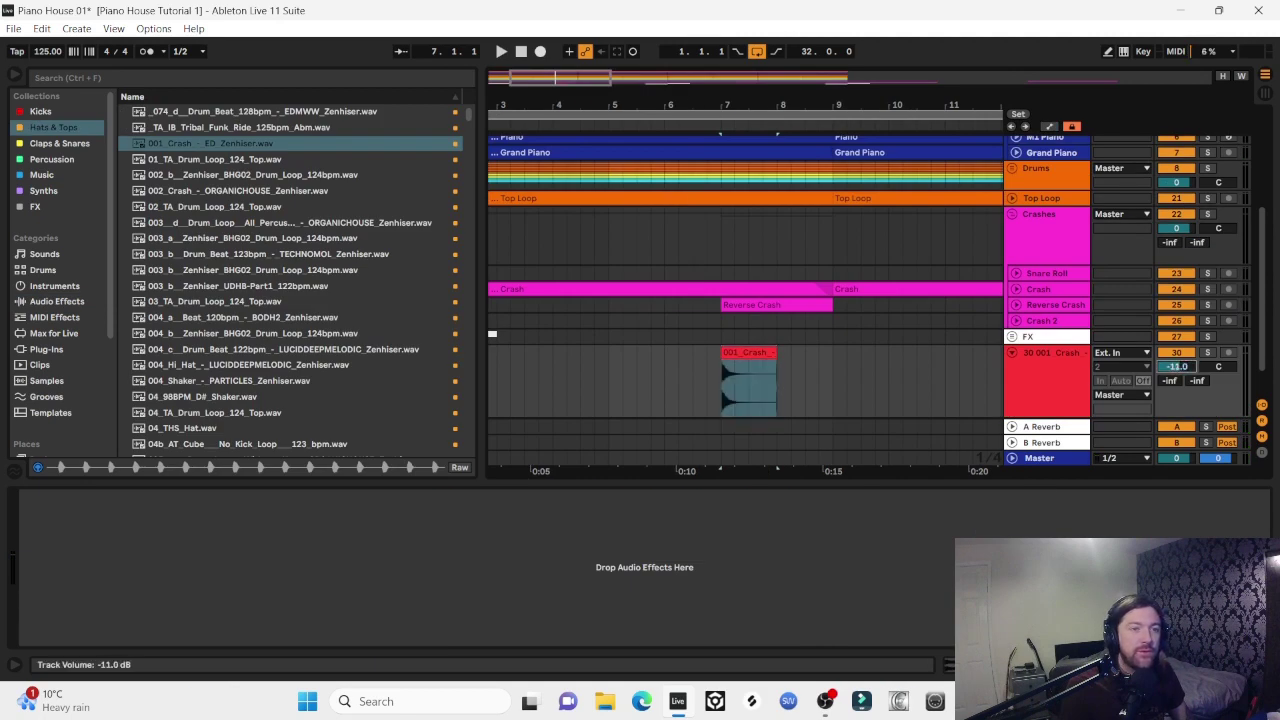
click(1016, 289)
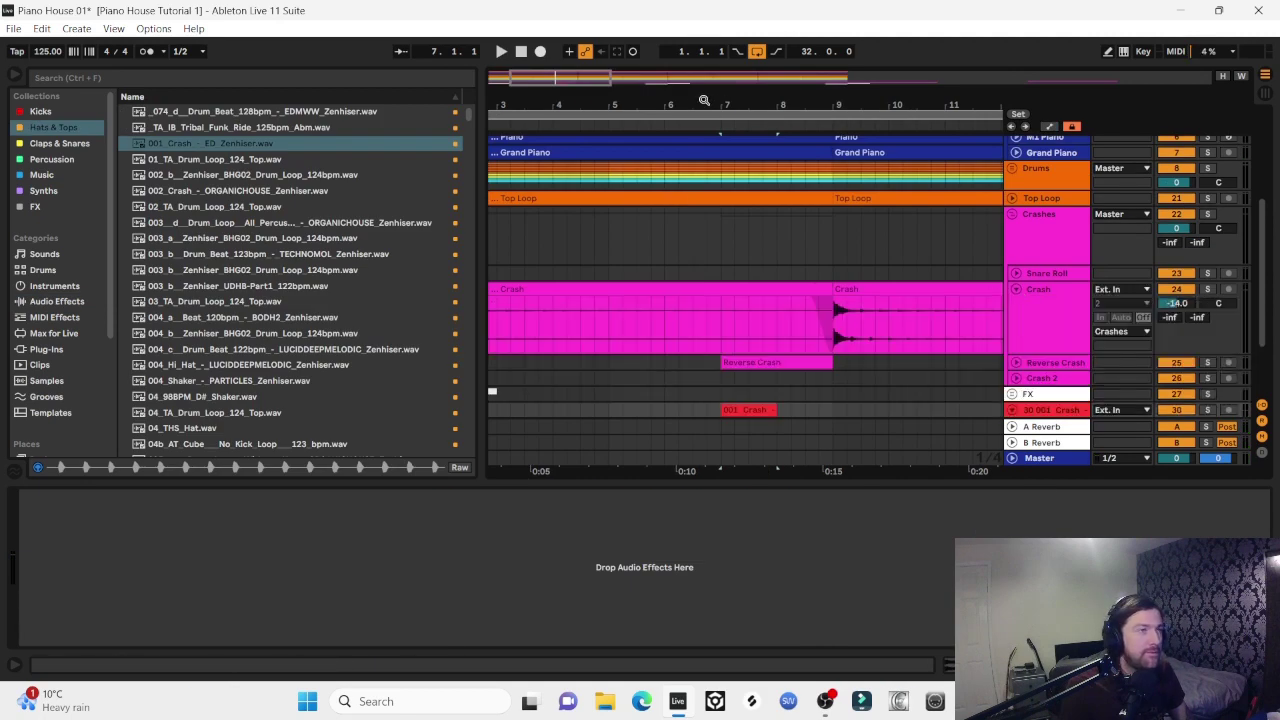
key(minus)
scroll(624, 285, down, 3)
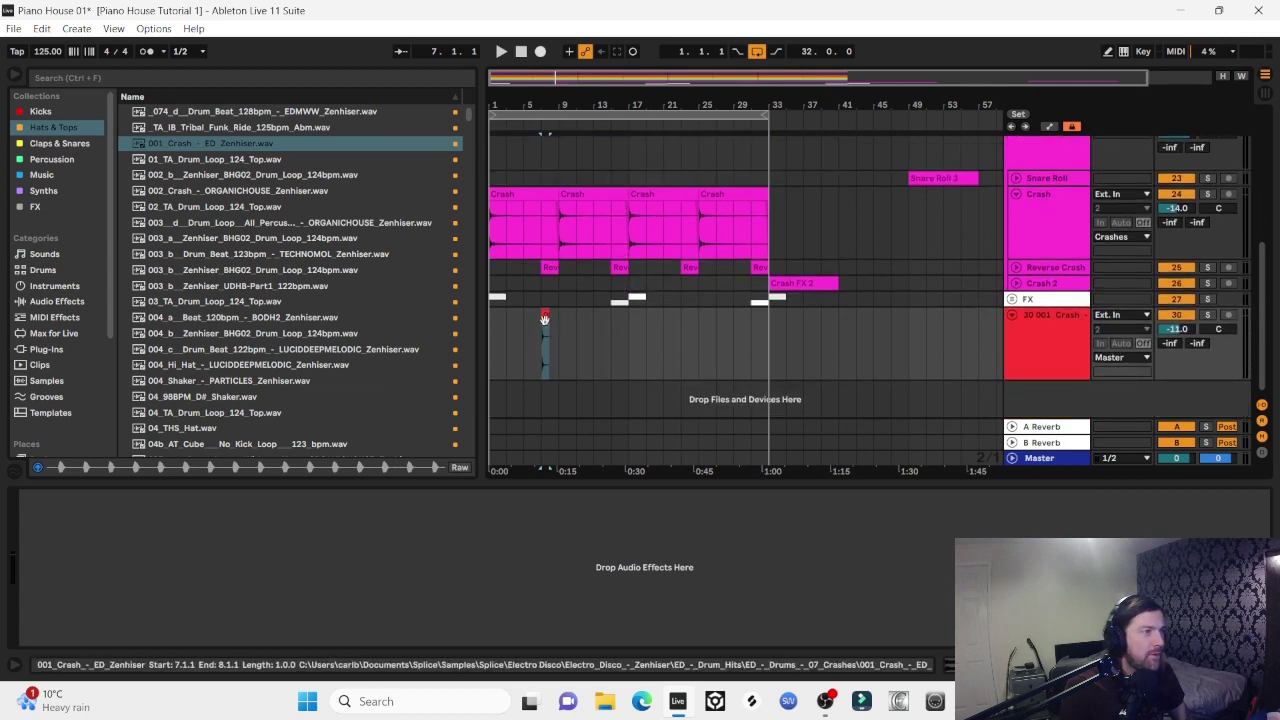
Move the 001_Crash clip to bar 16, shorten it to one beat, and duplicate it to fill all four beats
drag(579, 327, 616, 335)
drag(630, 106, 641, 205)
drag(614, 316, 595, 317)
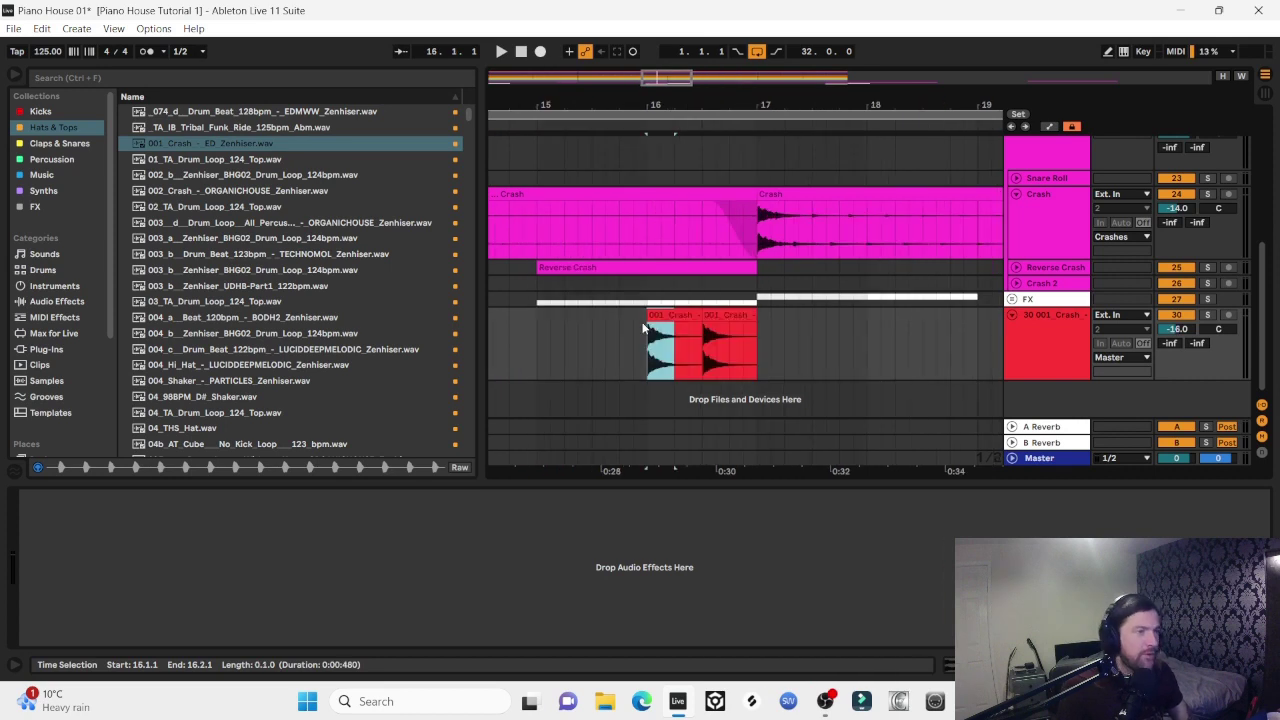
key(ctrl+d)
key(ctrl+d)
key(ctrl+d)
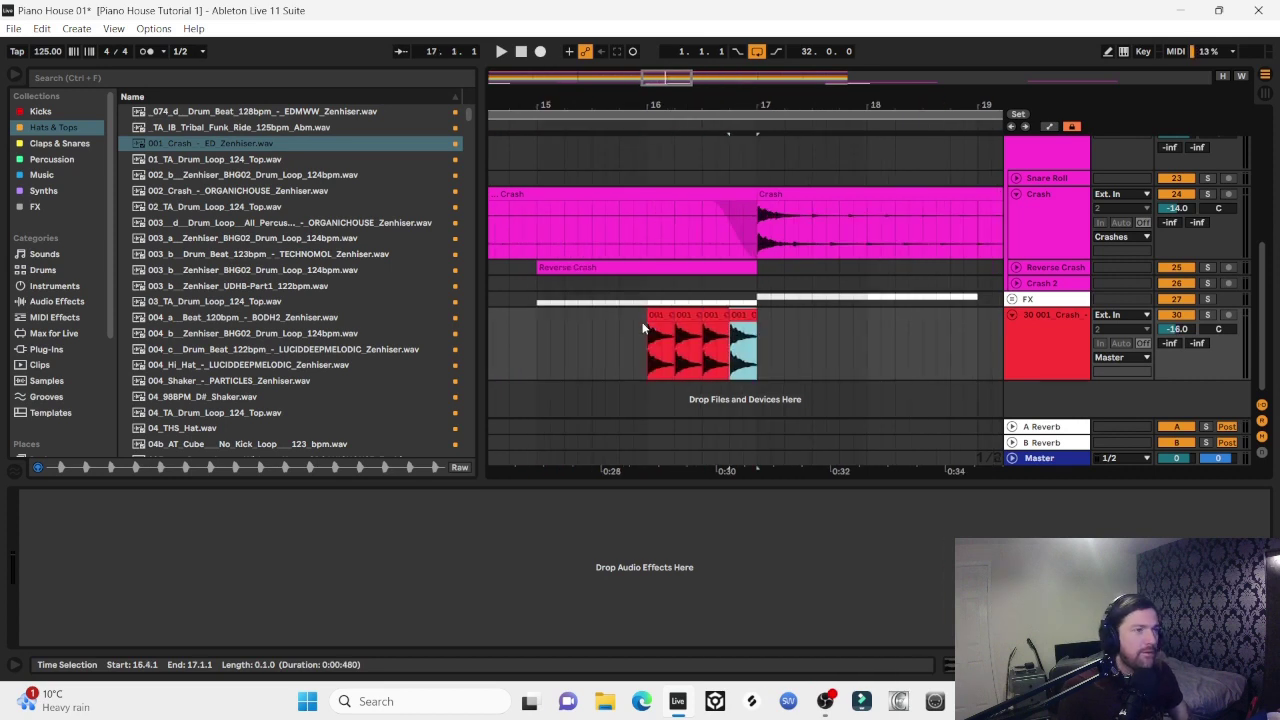
Play the crash fill from bar 13, settle its track volume at -16.0 dB, and stop playback
key(minus)
click(593, 350)
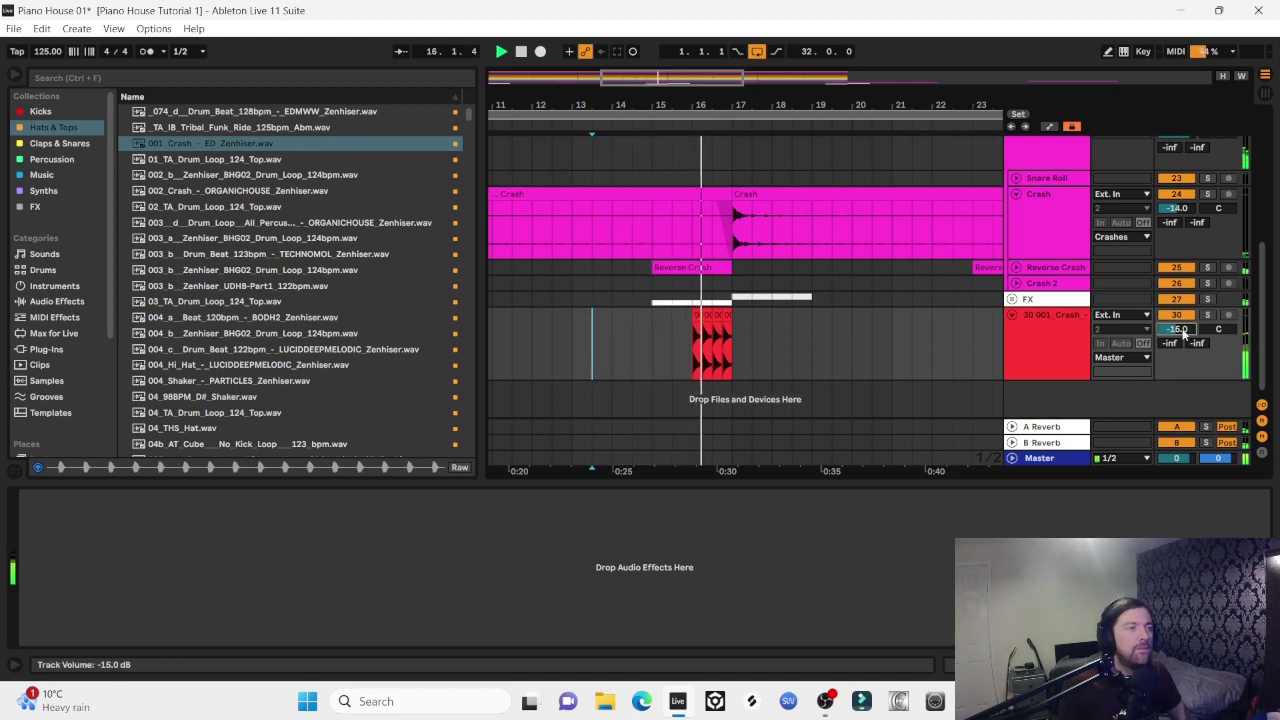
scroll(1183, 334, up, 1)
scroll(1183, 334, down, 1)
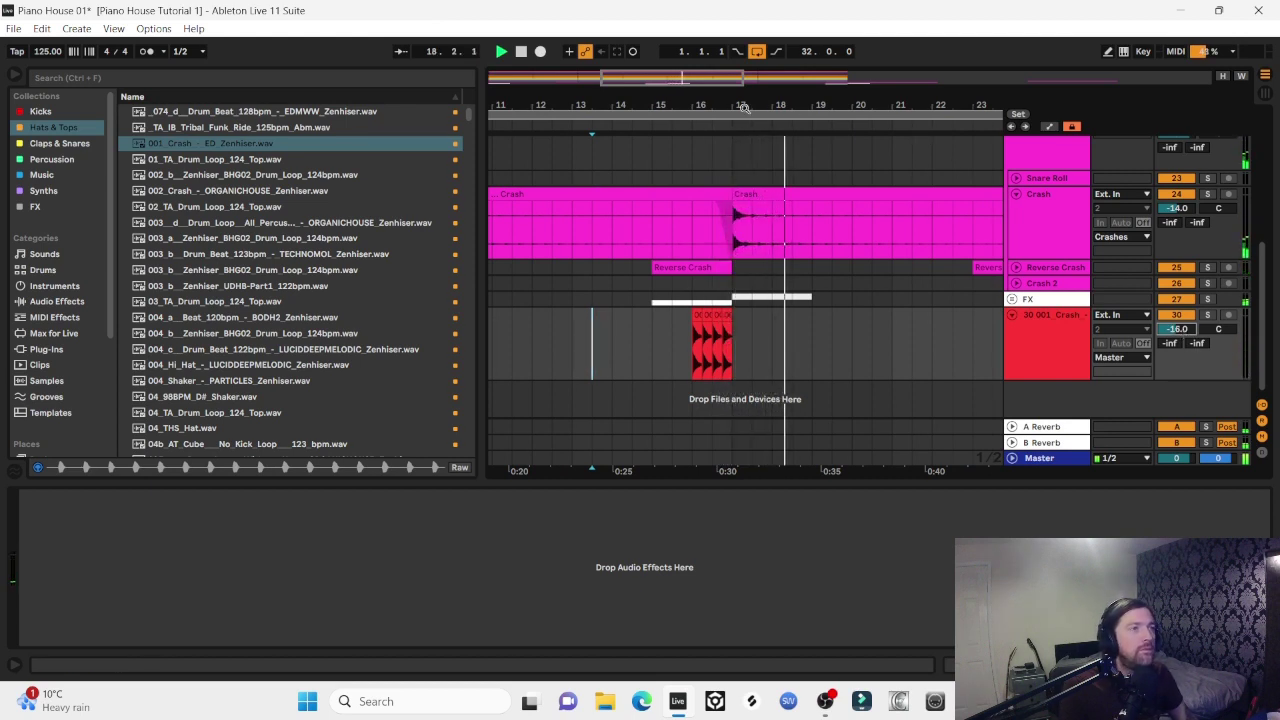
key(minus)
drag(591, 108, 591, 105)
key(space)
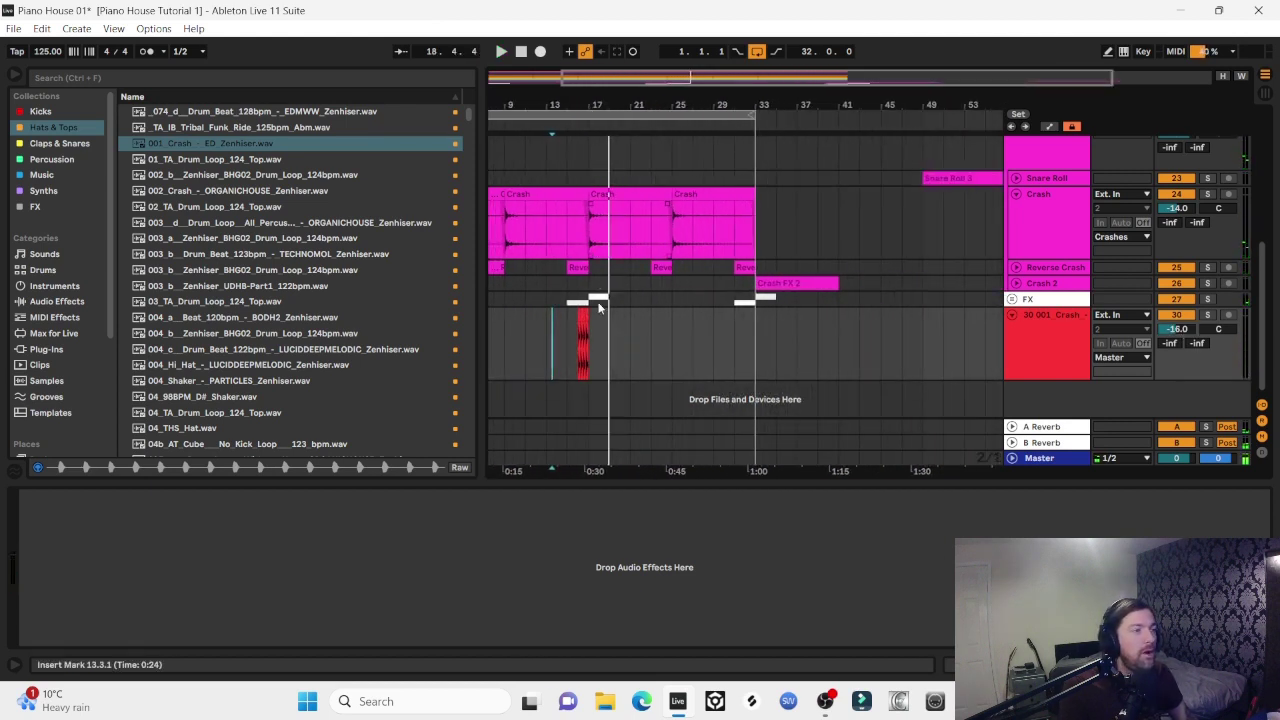
Copy the four-beat crash fill from bar 16 to bar 32
click(583, 334)
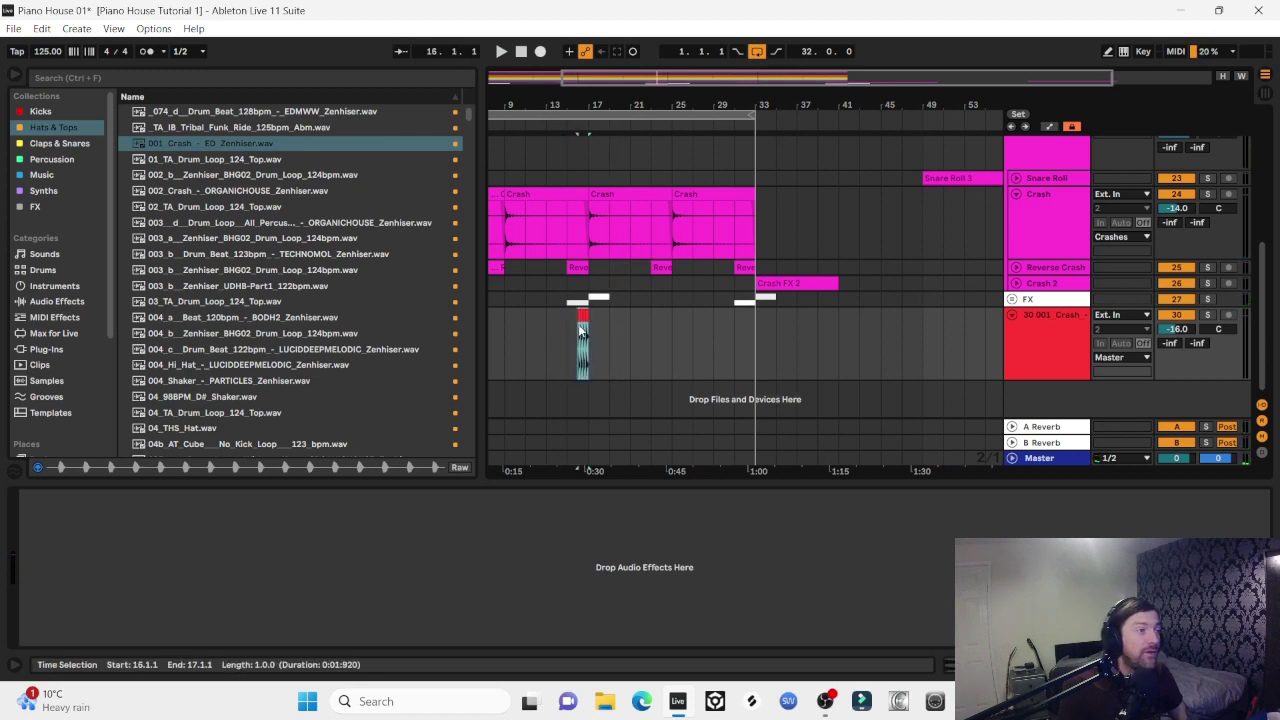
drag(583, 317, 750, 317)
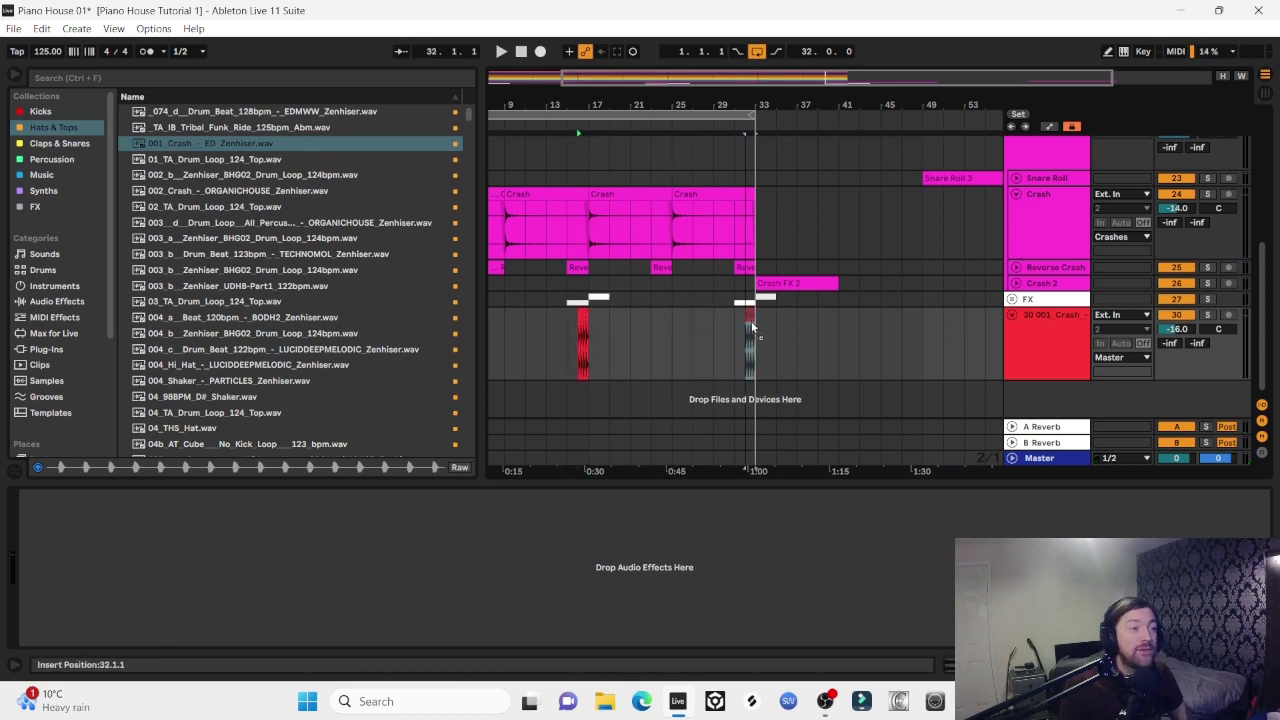
drag(620, 104, 620, 92)
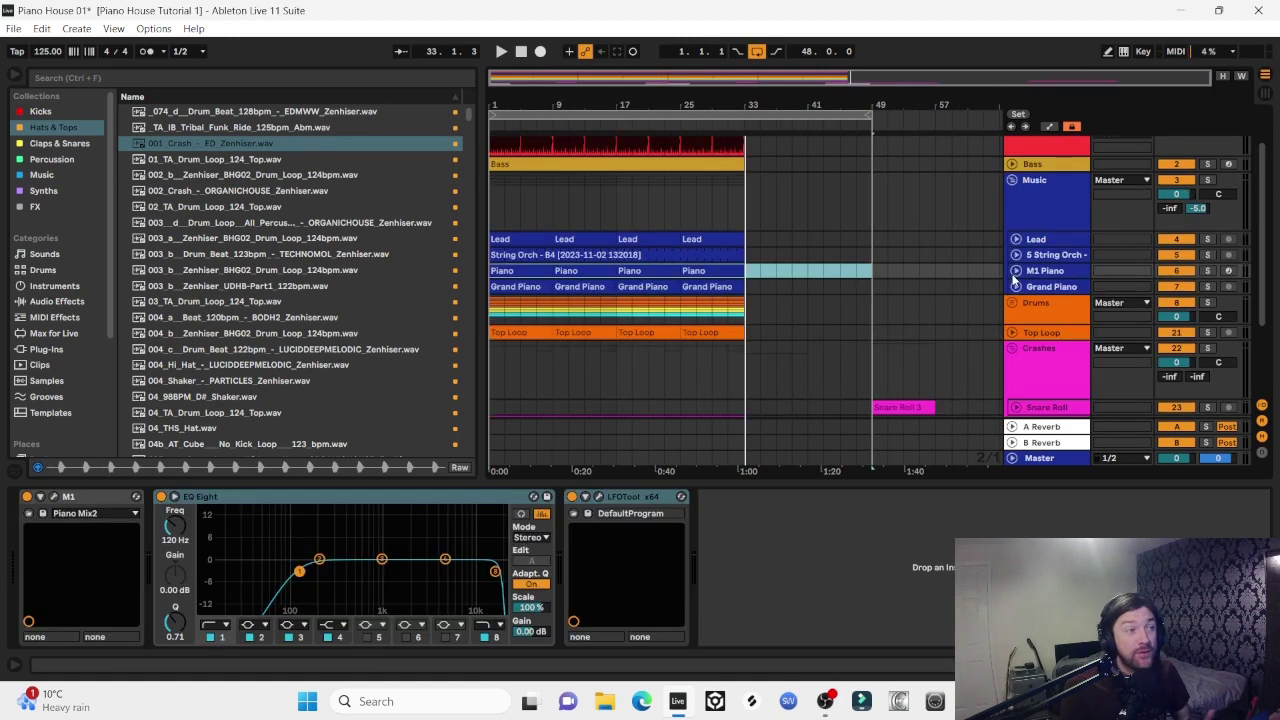
Extend the arrangement loop to 64 bars, ending at bar 65
scroll(764, 267, up, 1)
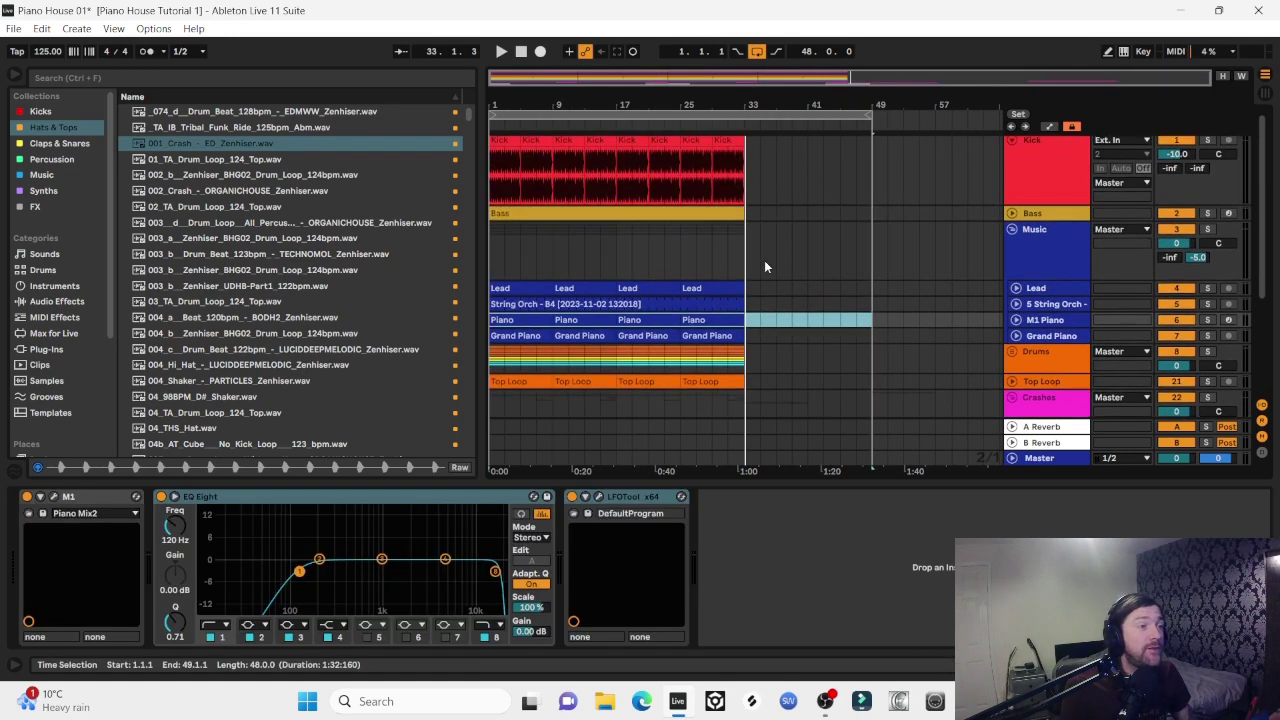
click(872, 114)
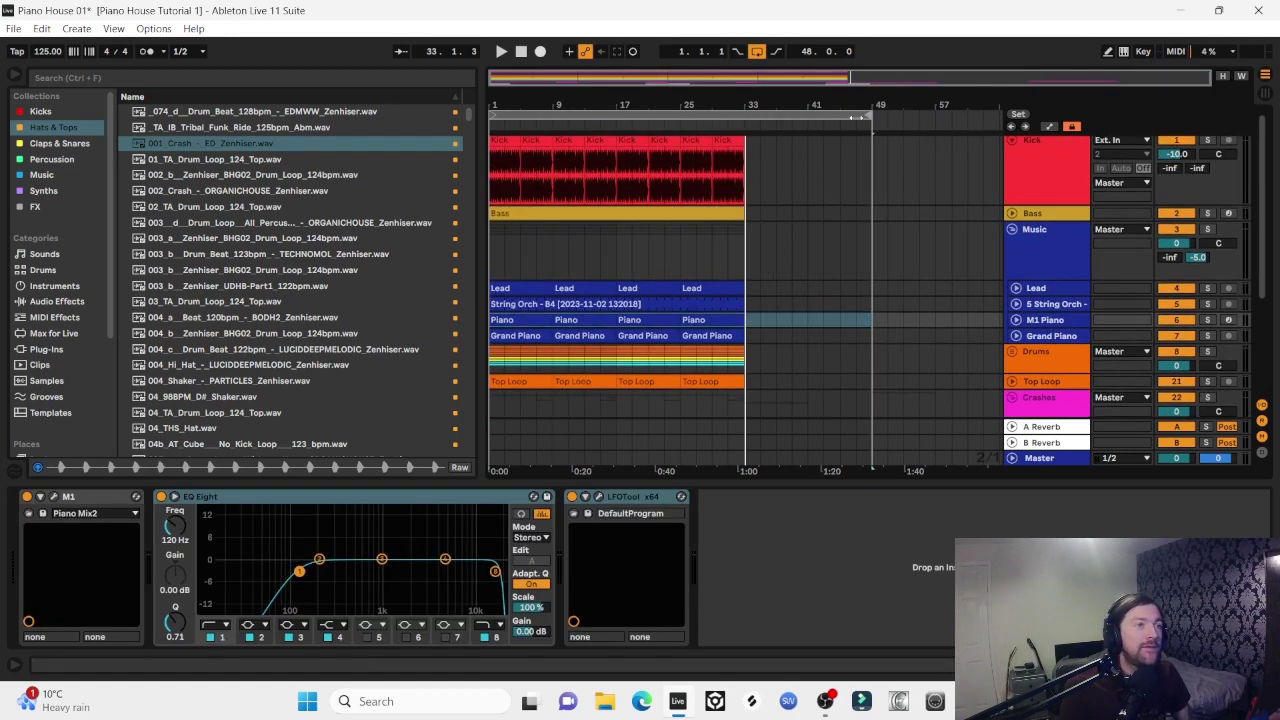
drag(868, 114, 998, 114)
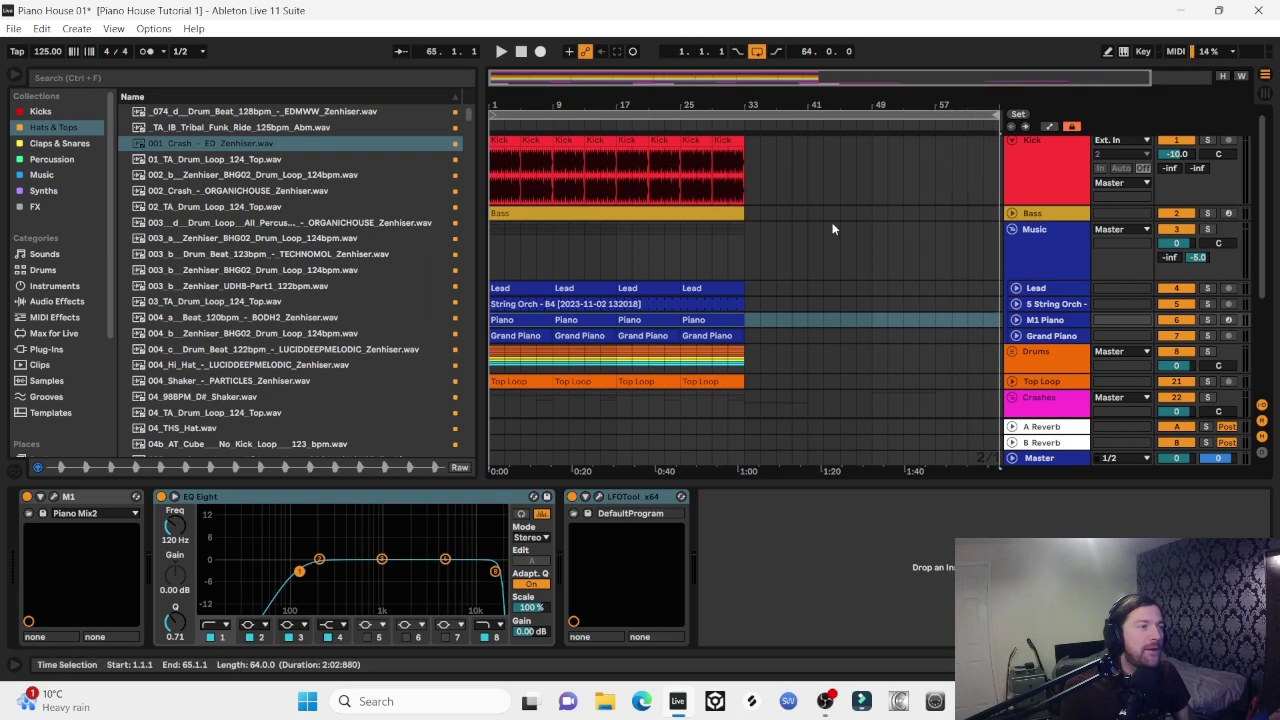
Unfold the String Orch track and extend its clip from bar 33 towards the end of the loop
scroll(816, 245, down, 3)
scroll(772, 233, up, 3)
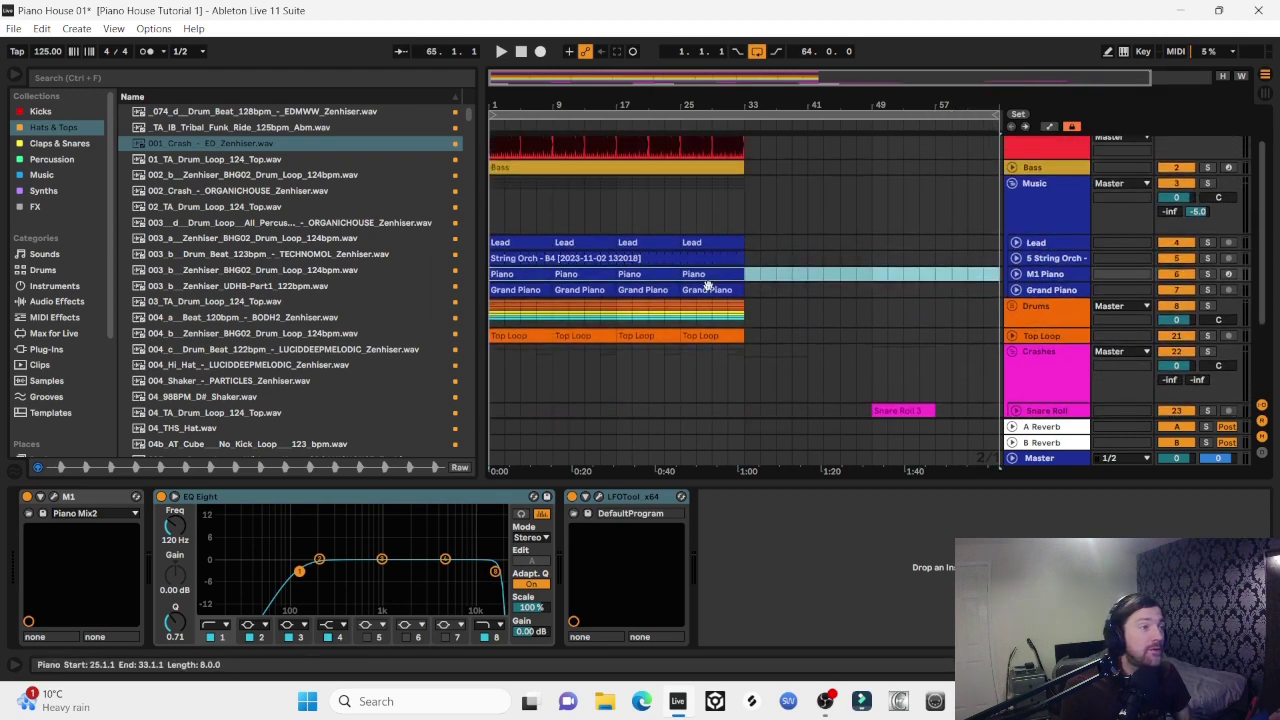
click(1016, 258)
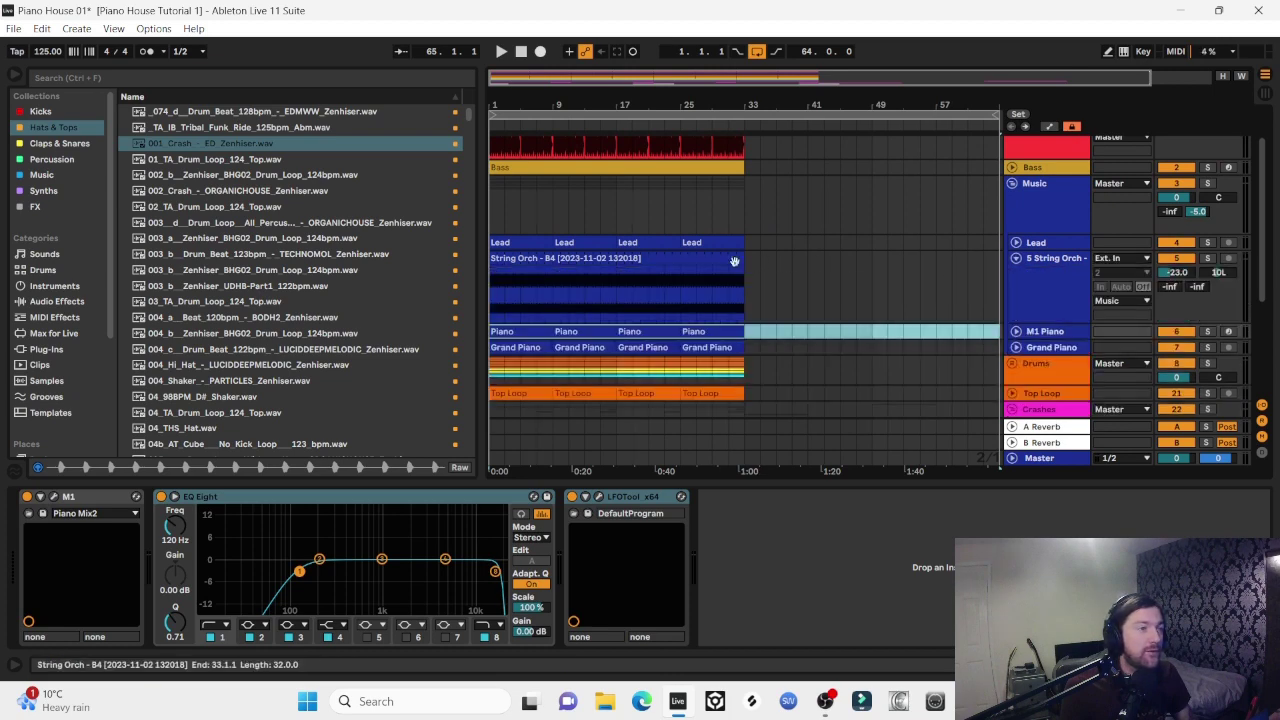
drag(738, 263, 995, 265)
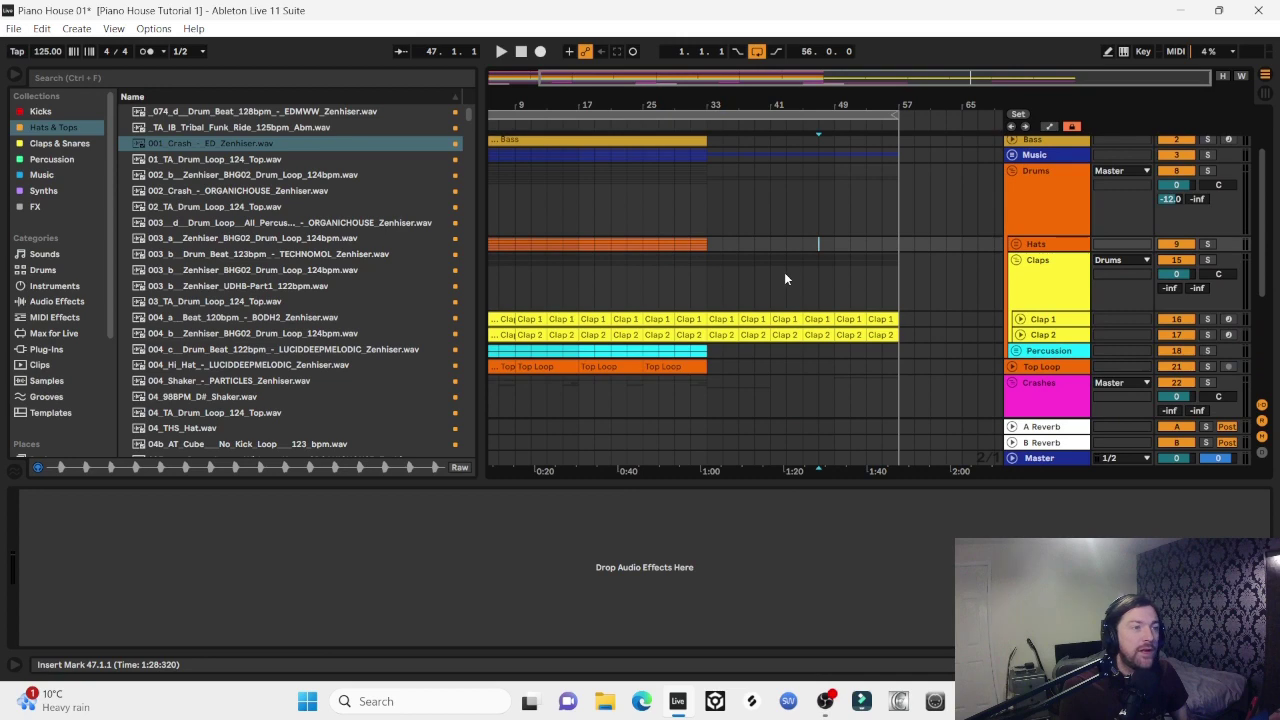
Place the Crash Fill and Reverse Crash from before bar 33 ahead of bar 57, at the end of Snare Roll 3
scroll(784, 279, down, 3)
click(876, 371)
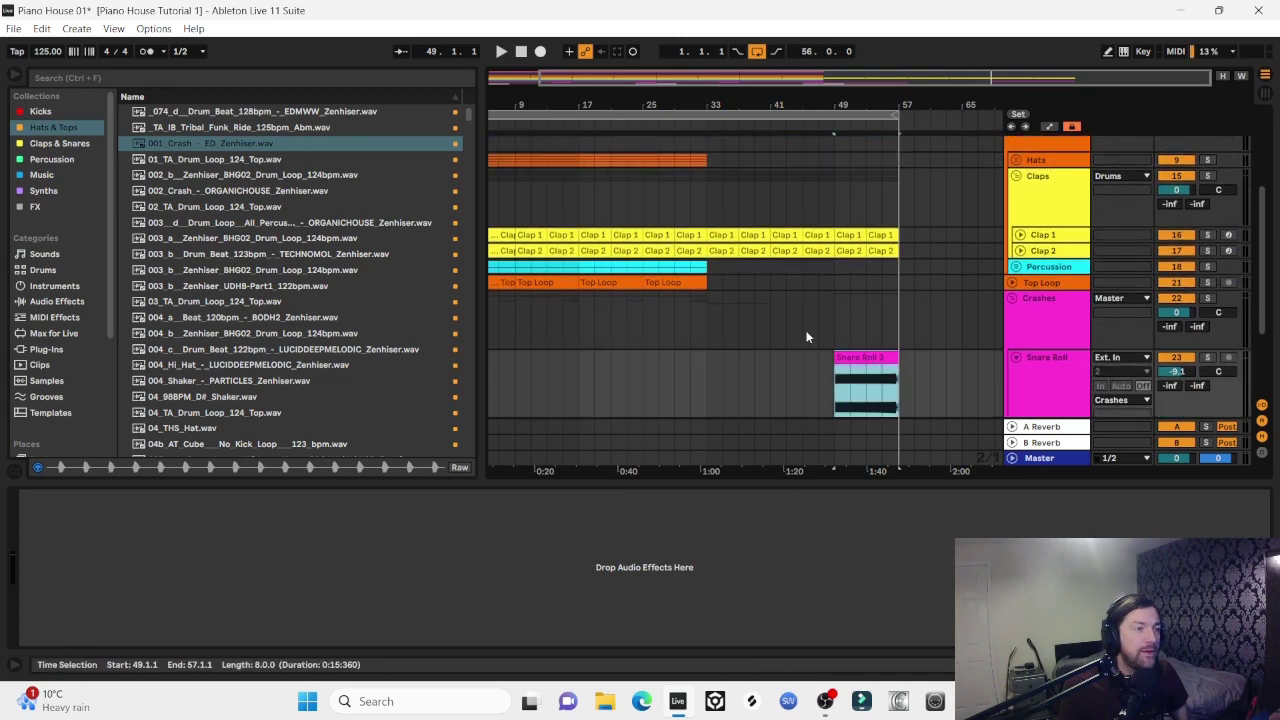
scroll(808, 337, down, 4)
click(700, 325)
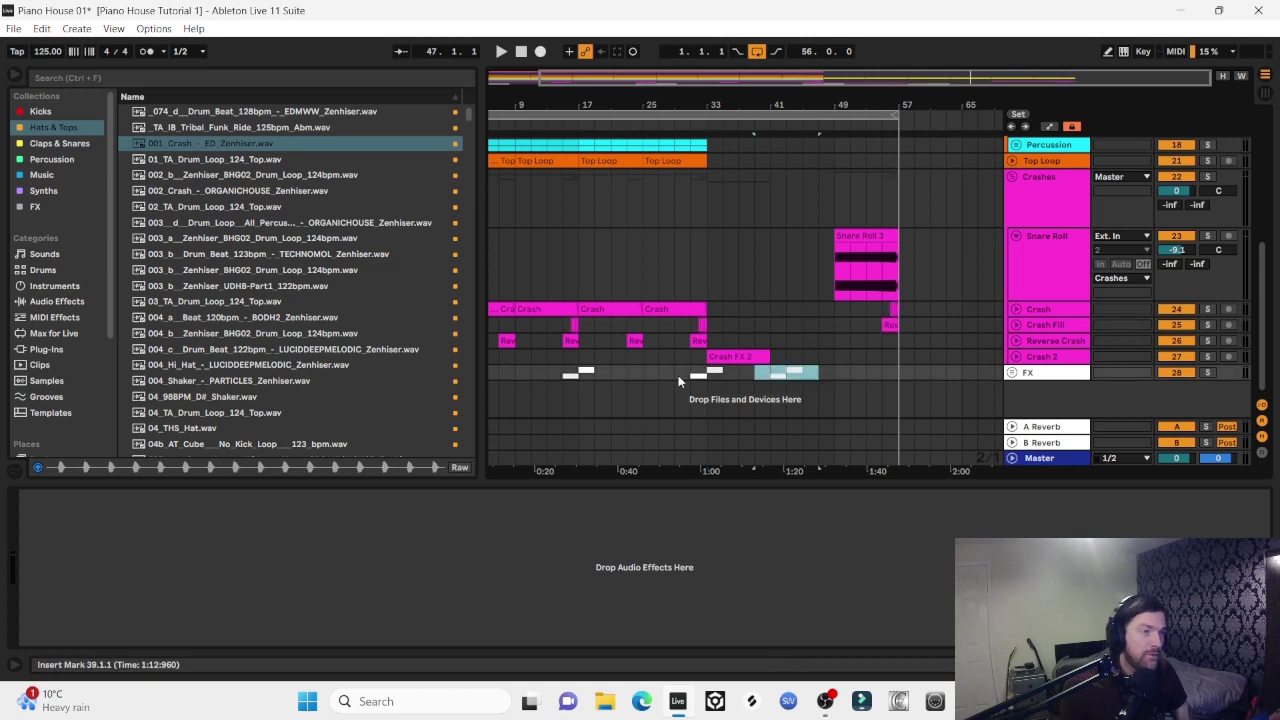
Nudge the copied FX clips between bars 39 and 47 seven grid steps later on the timeline
key(Right)
key(Right)
key(Right)
key(Right)
key(Right)
key(Right)
key(Right)
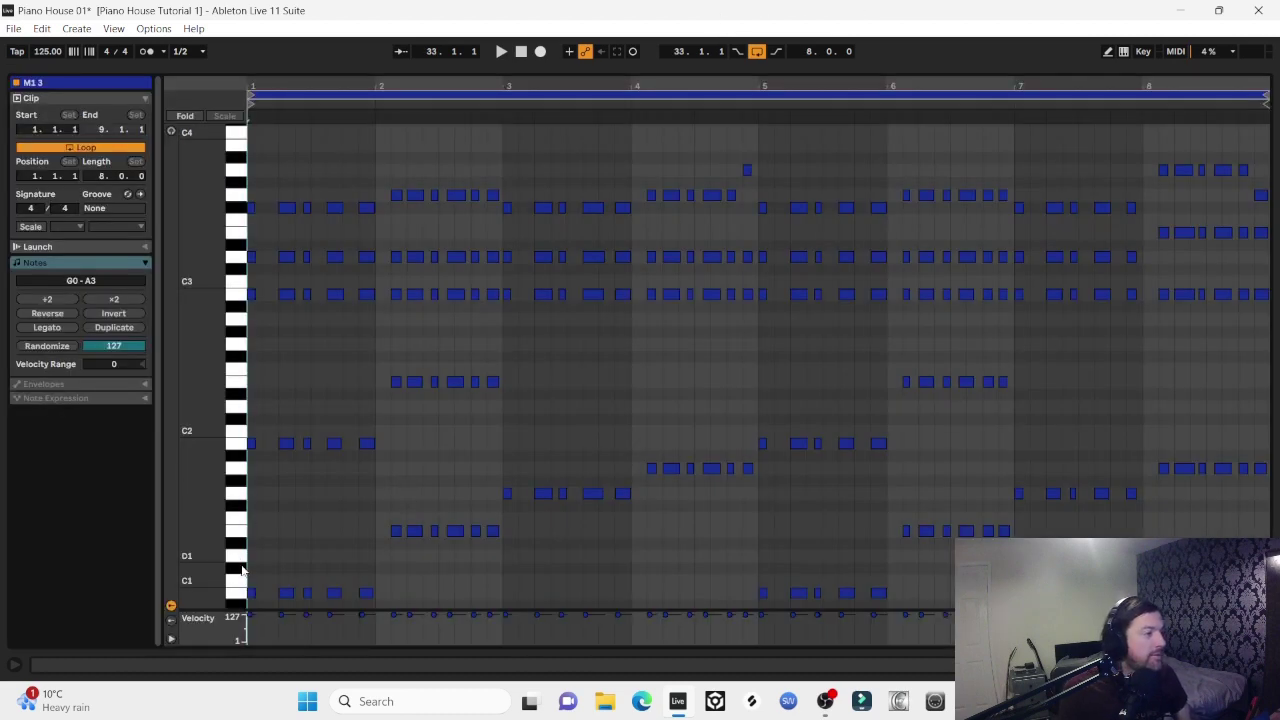
Delete every chord after the first in bar 1 of the M1 3 clip and lengthen the first chord to the full bar
drag(278, 601, 263, 370)
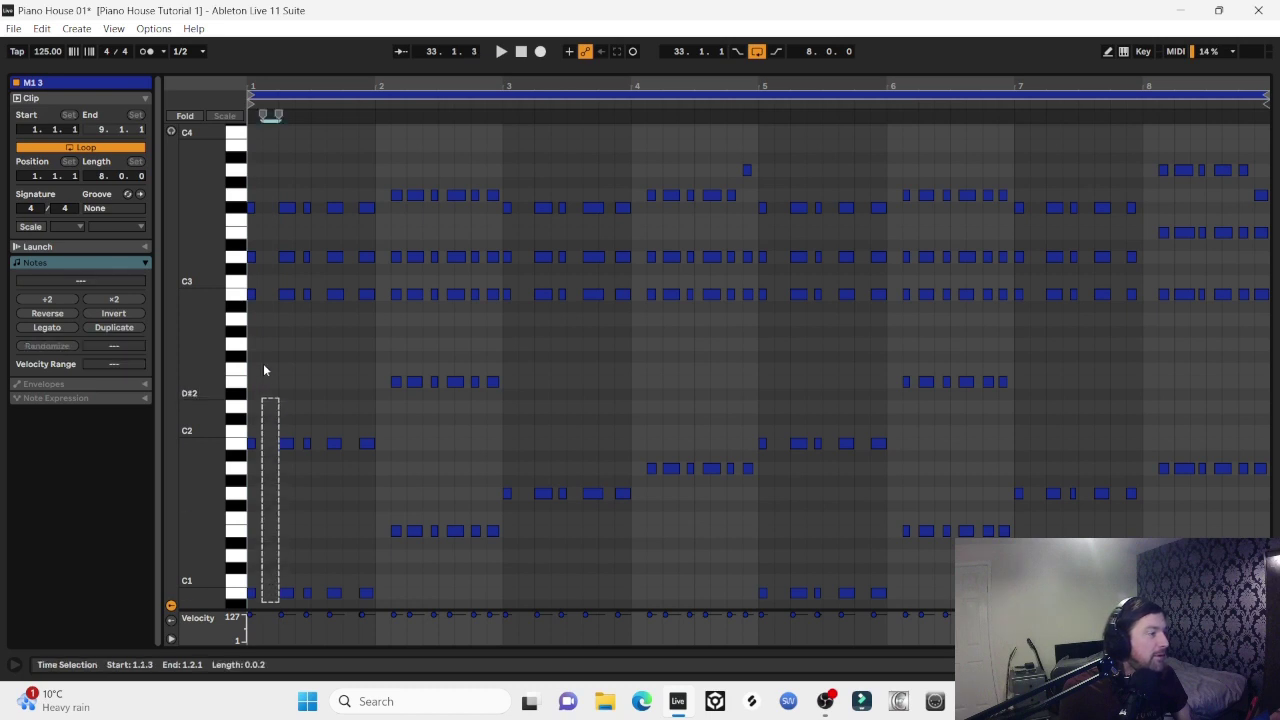
drag(266, 326, 368, 172)
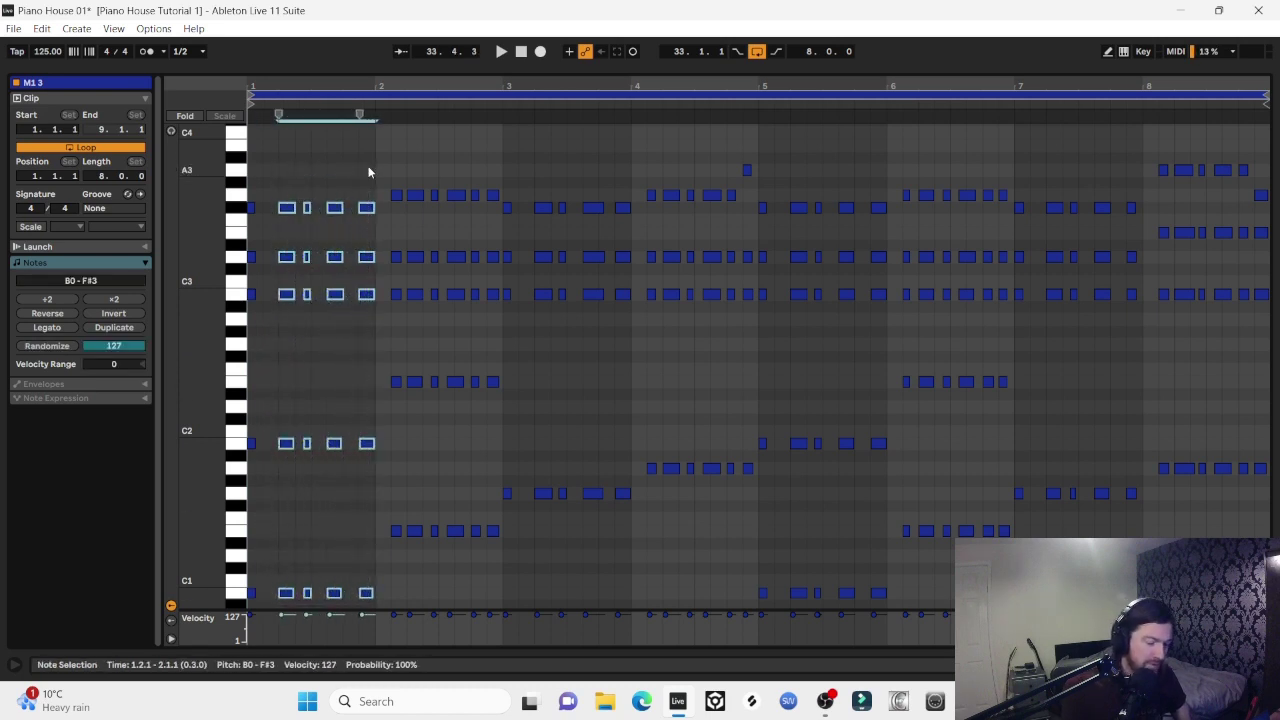
key(Delete)
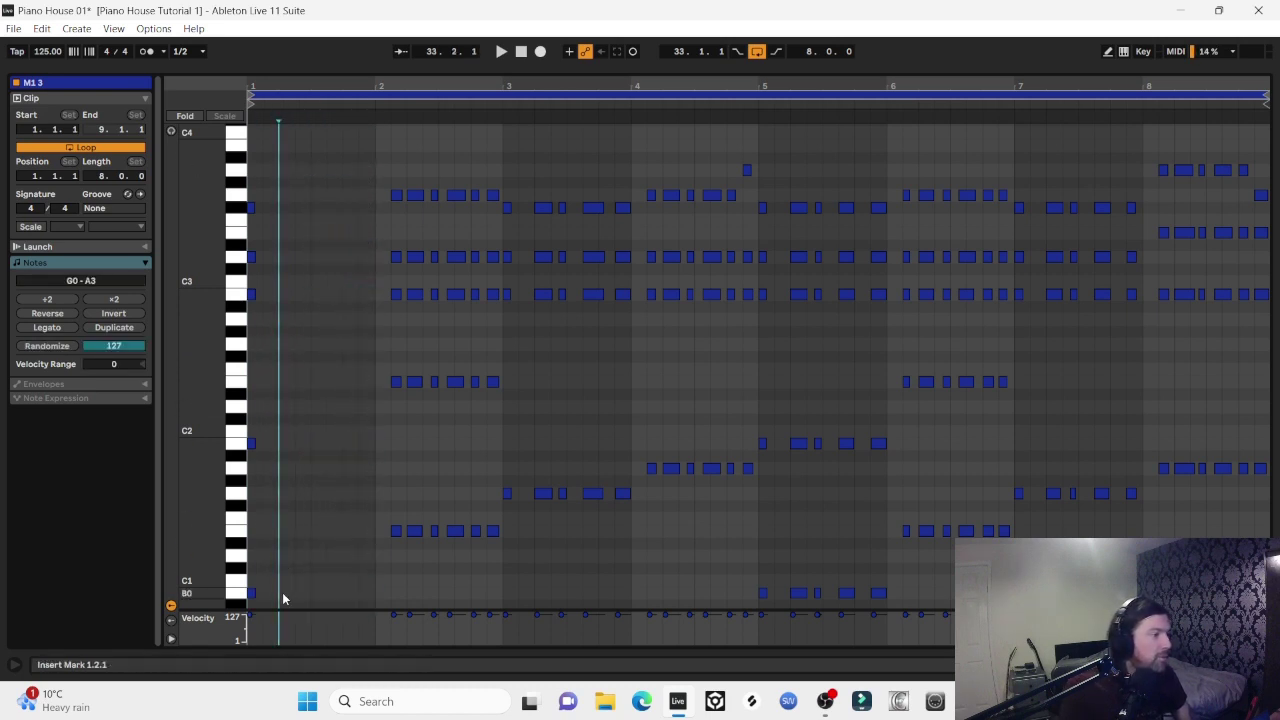
drag(281, 600, 311, 205)
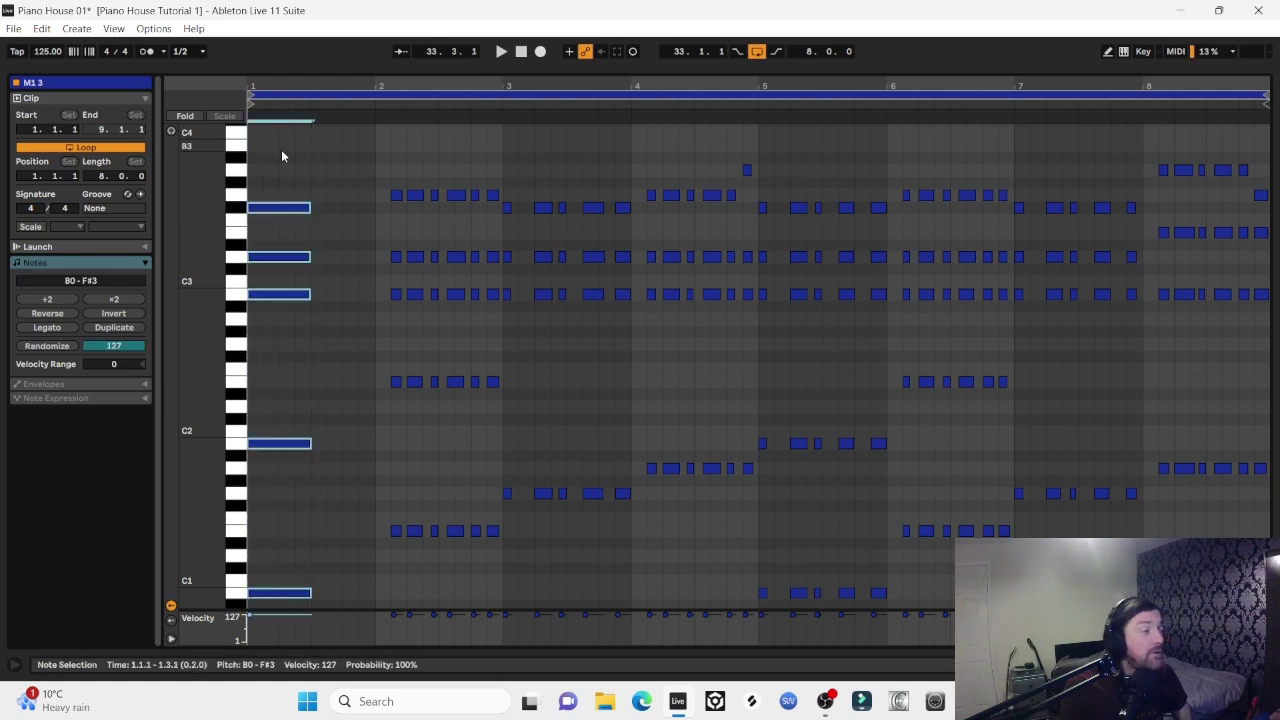
key(space)
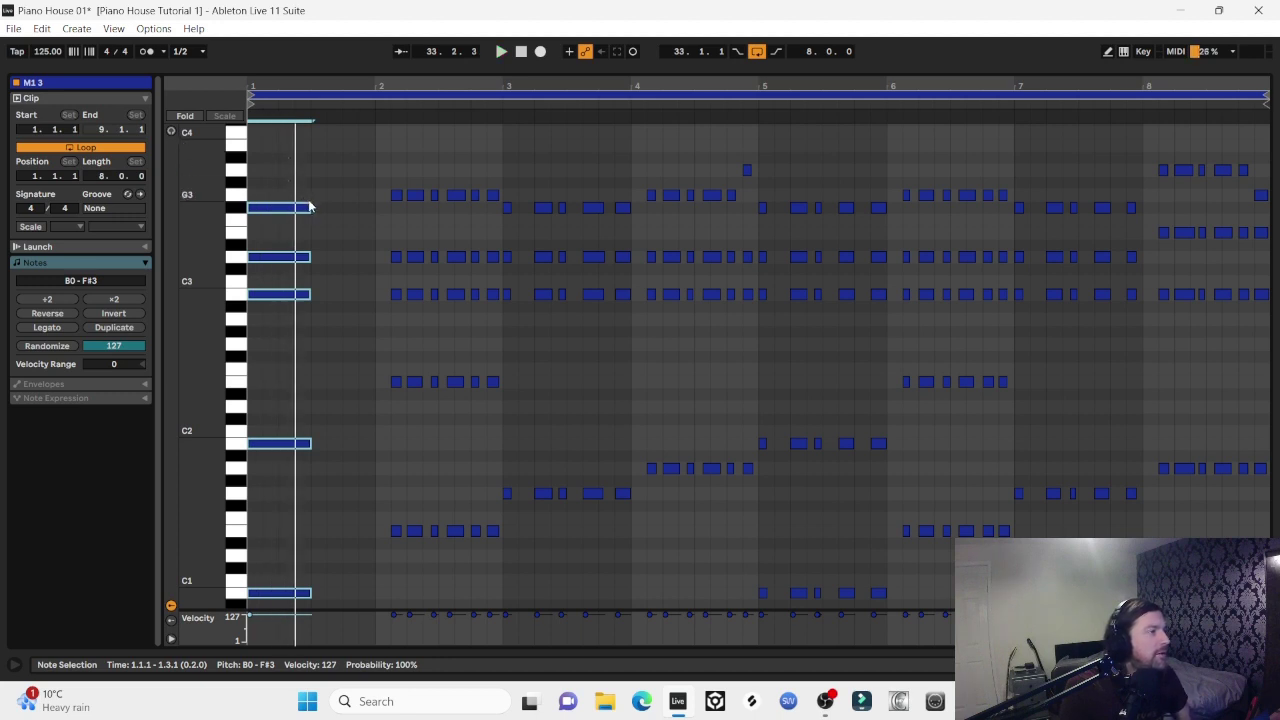
drag(310, 205, 376, 222)
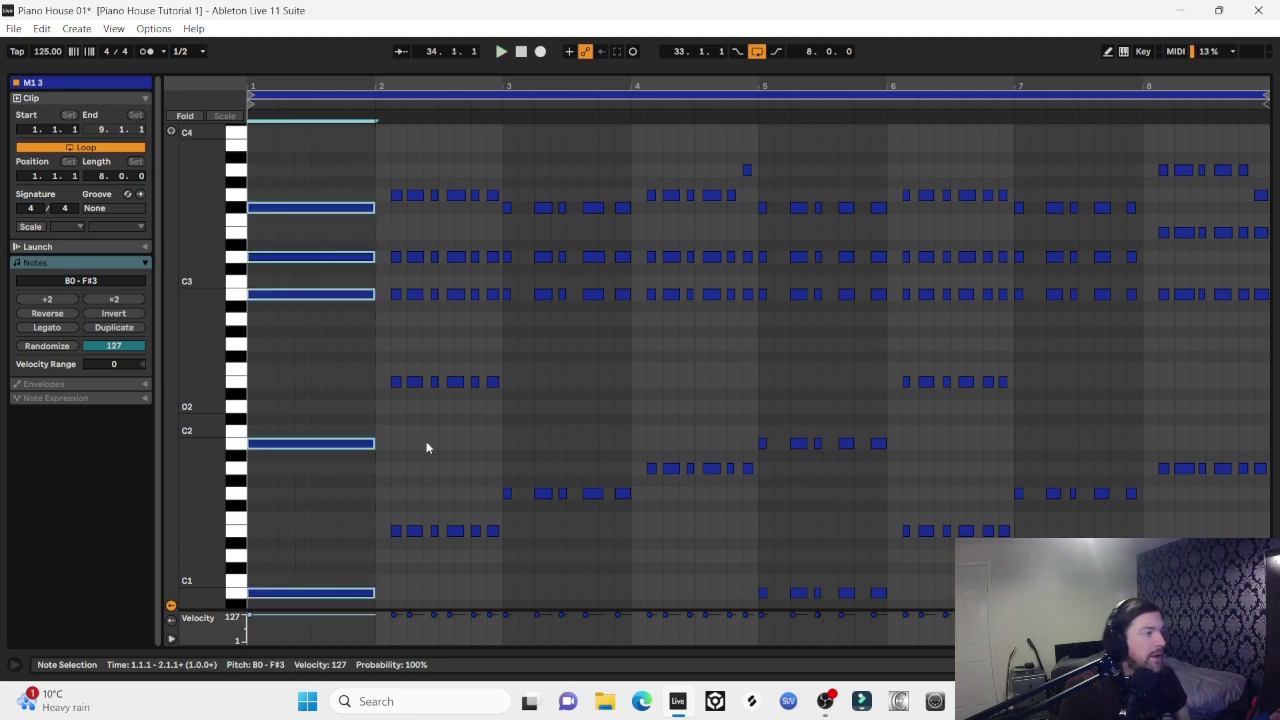
Reduce bars 2 and 3 of the piano clip to one sustained chord each, held for the full bar
drag(415, 568, 448, 392)
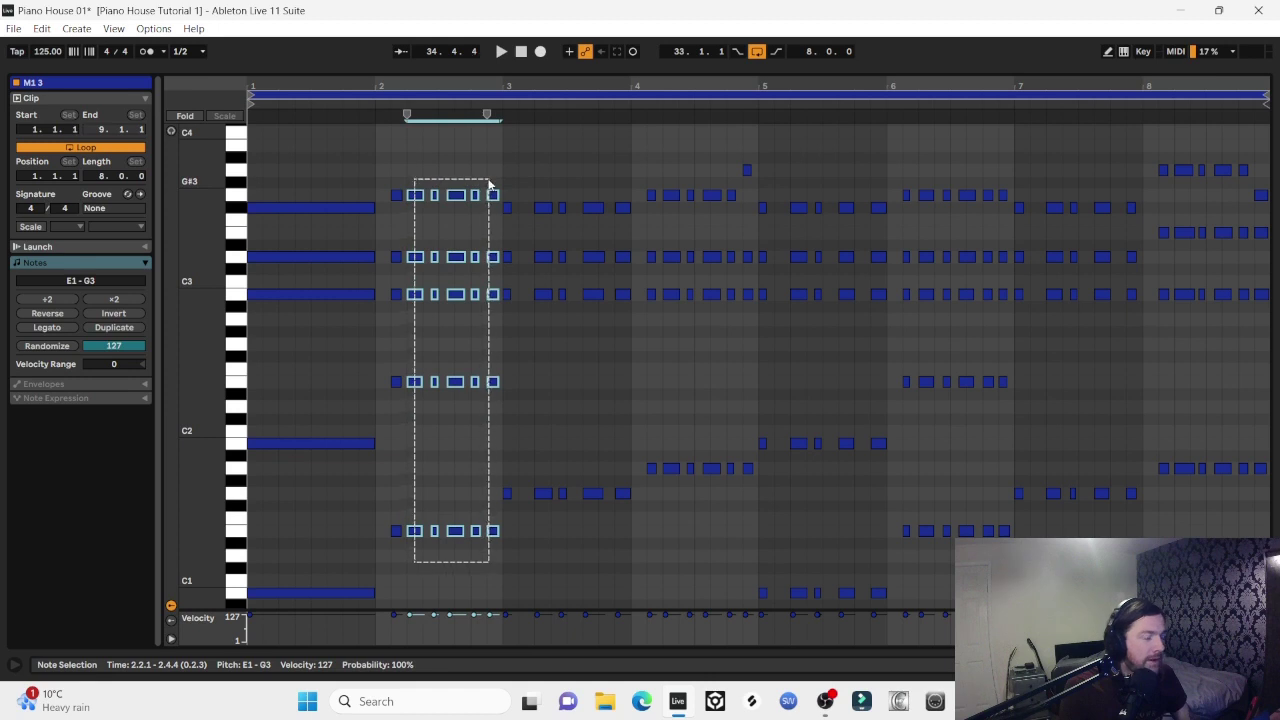
key(Delete)
drag(434, 556, 502, 197)
drag(537, 531, 627, 184)
key(Delete)
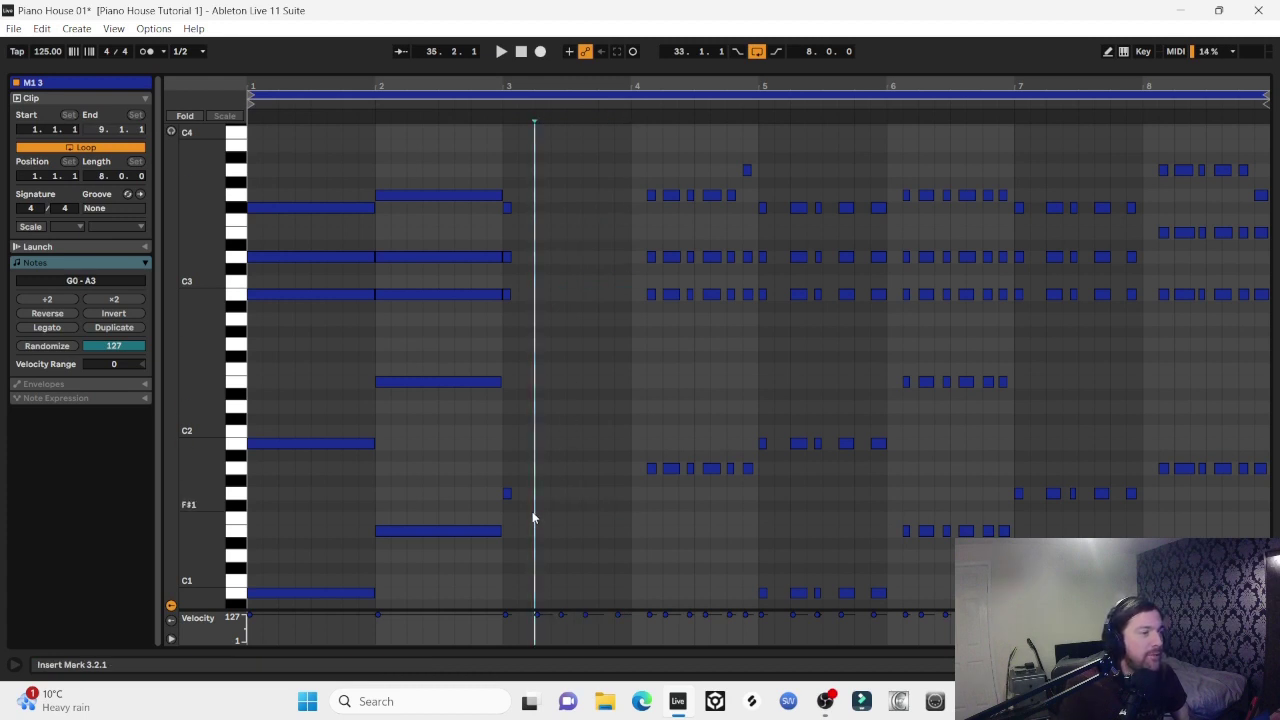
mouse_move(534, 514)
mouse_down()
mouse_move(509, 208)
mouse_move(632, 226)
mouse_up()
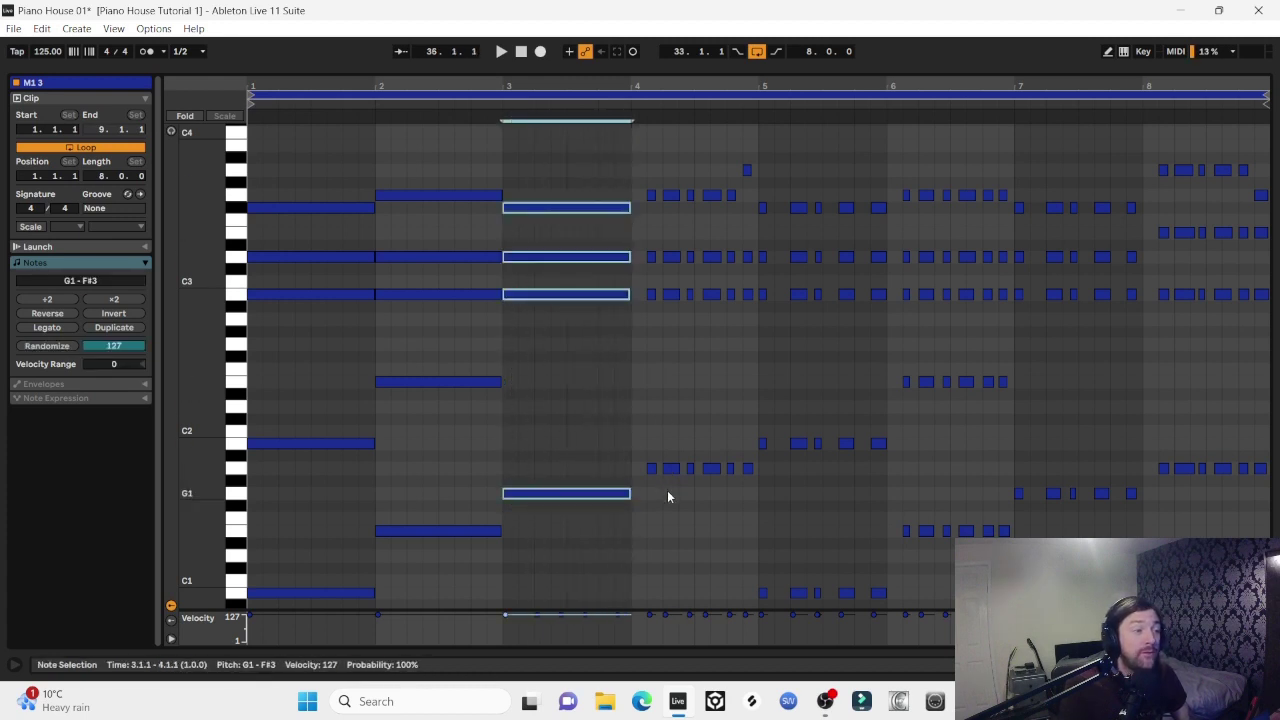
Turn bar 4 into a single full-bar chord, remove the notes of bars 5 to 8 and shorten the clip to four bars
drag(667, 491, 750, 158)
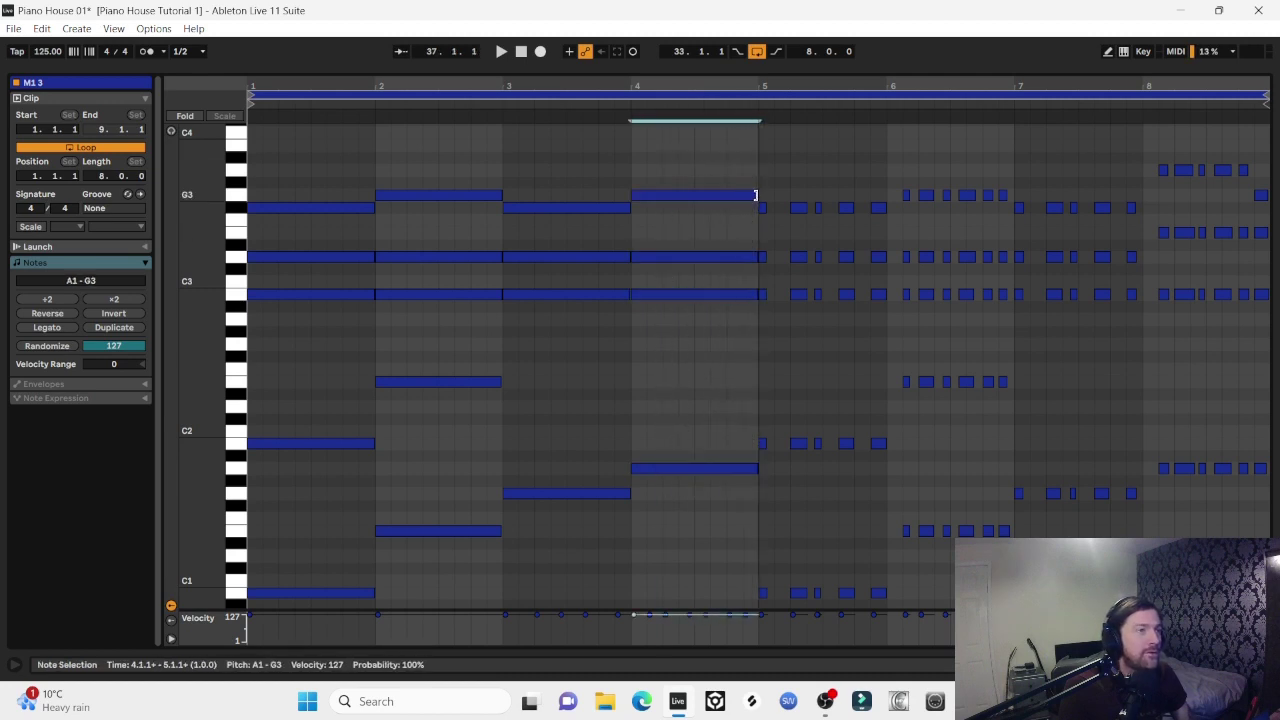
drag(756, 195, 1265, 605)
key(Delete)
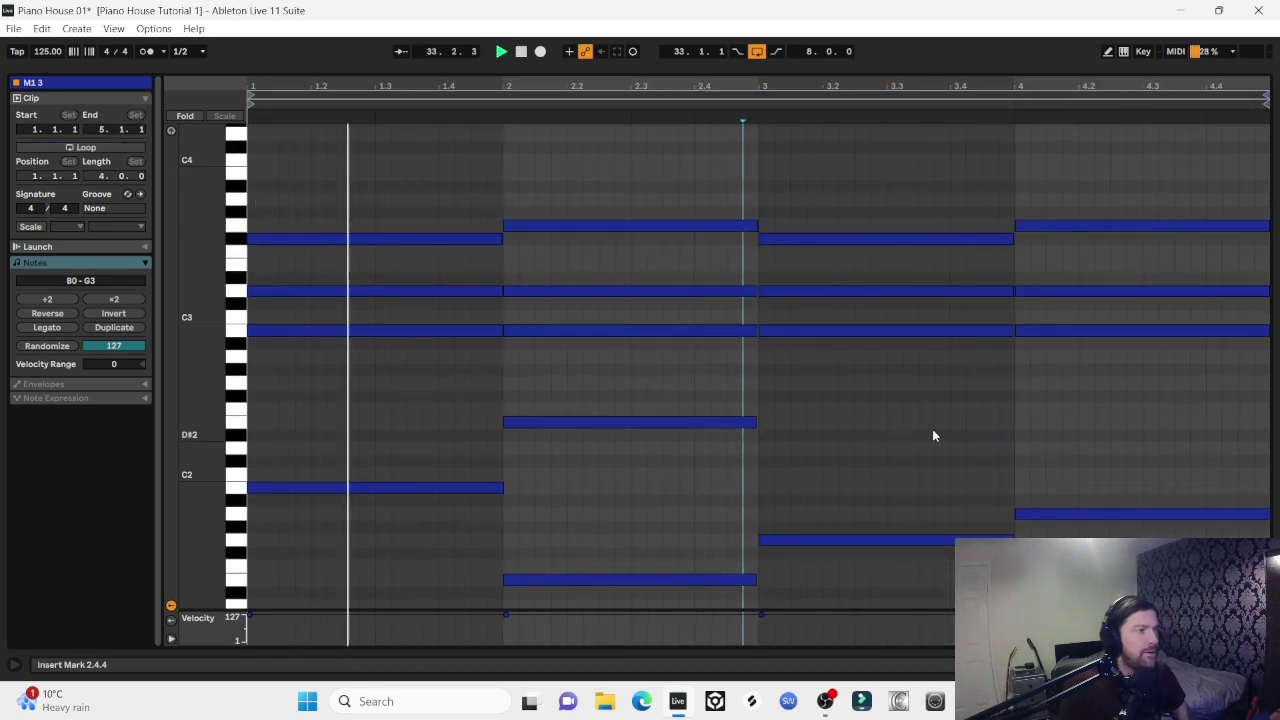
Raise the highest note of the bar 4 chord two semitones to A3 and audition the progression
scroll(1025, 432, down, 1)
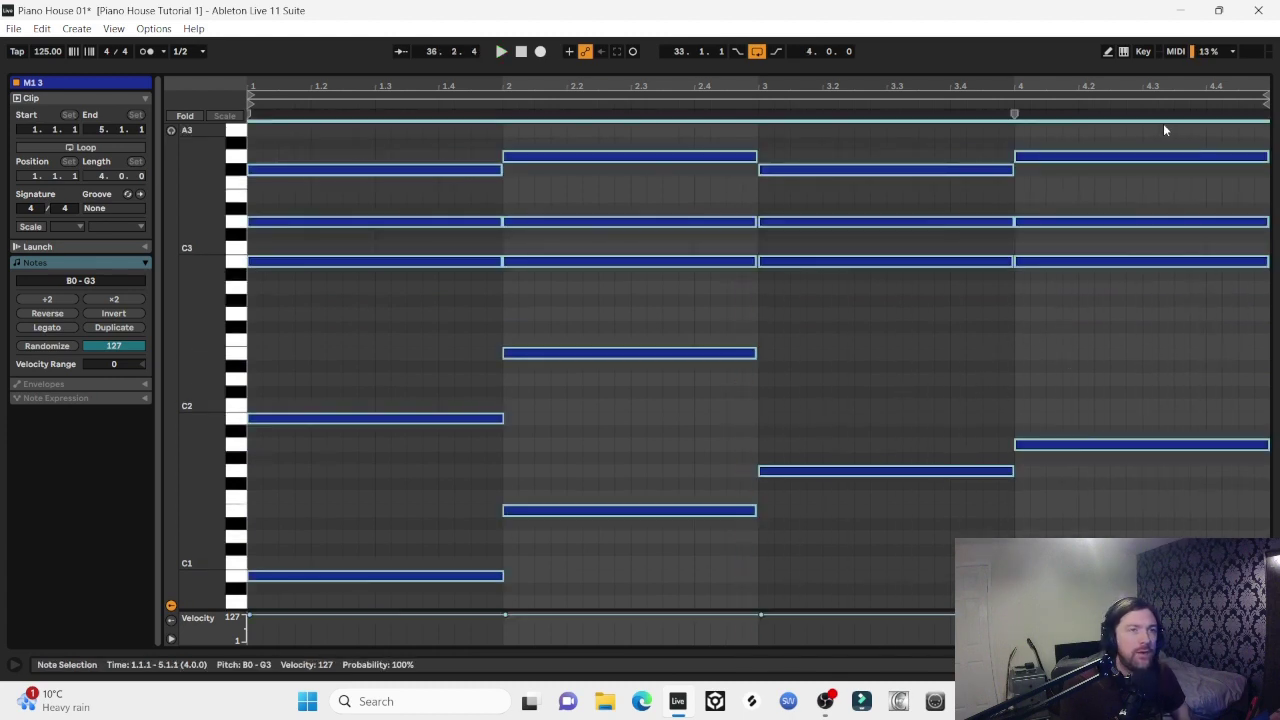
click(1143, 142)
click(1138, 155)
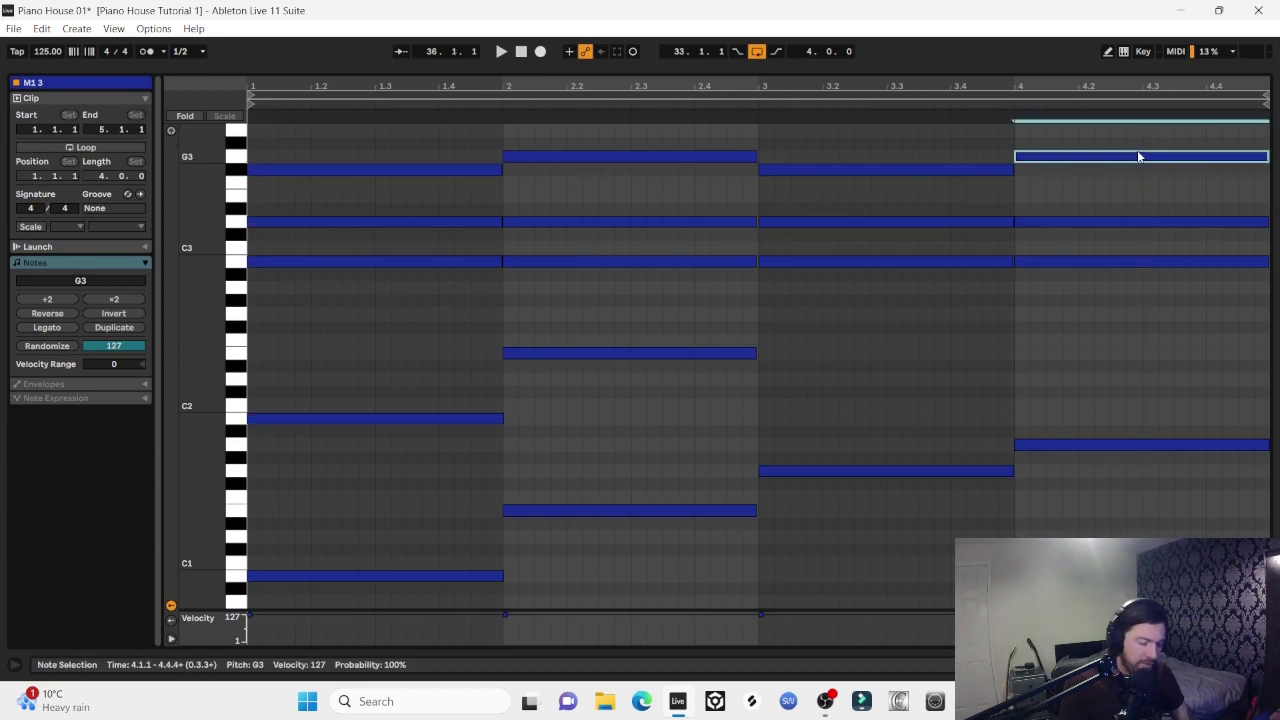
key(Up)
key(Up)
key(space)
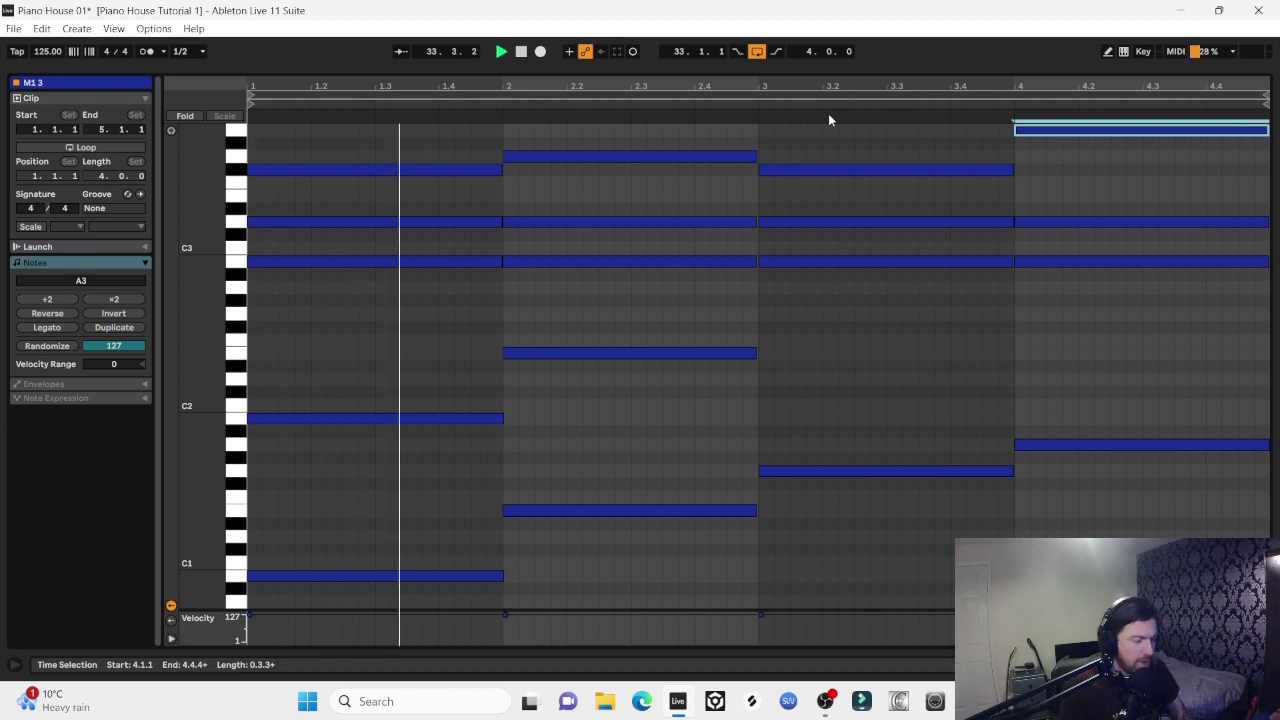
key(space)
Duplicate the four-bar M1 3 clip to bar 37 and shift the arrangement loop to bars 37 to 41
key(ctrl+alt+l)
click(680, 384)
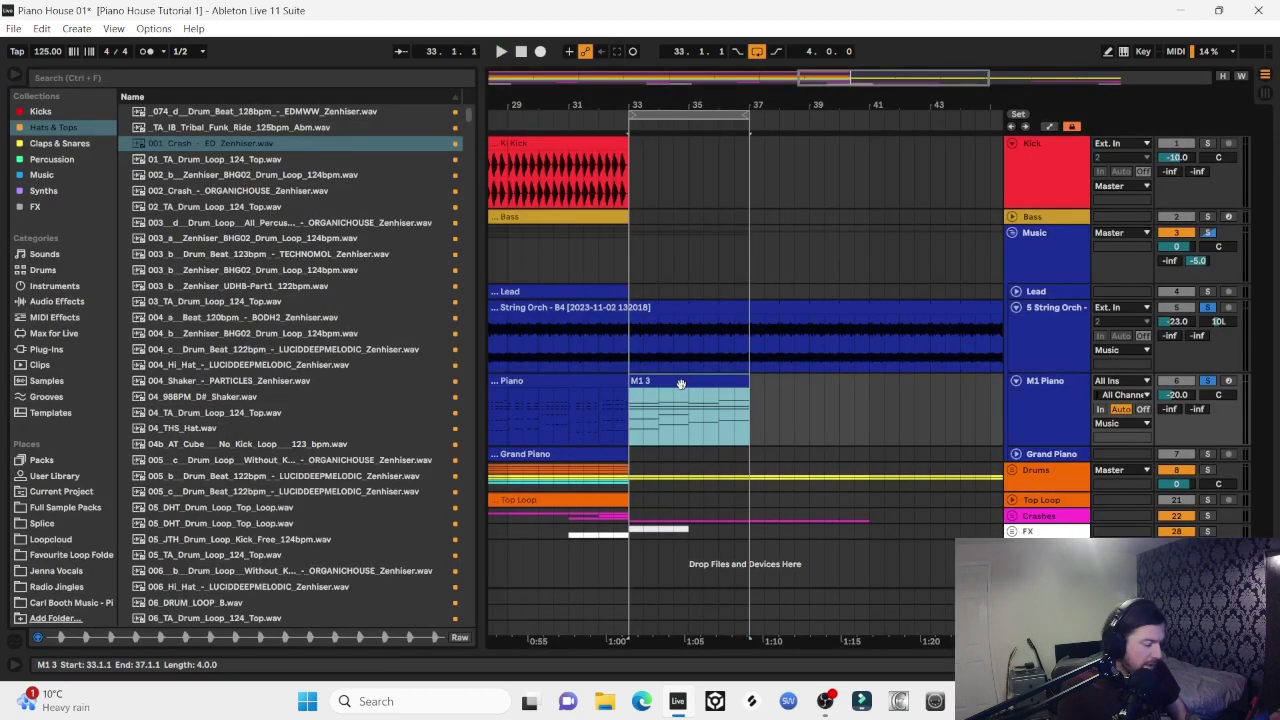
key(ctrl+d)
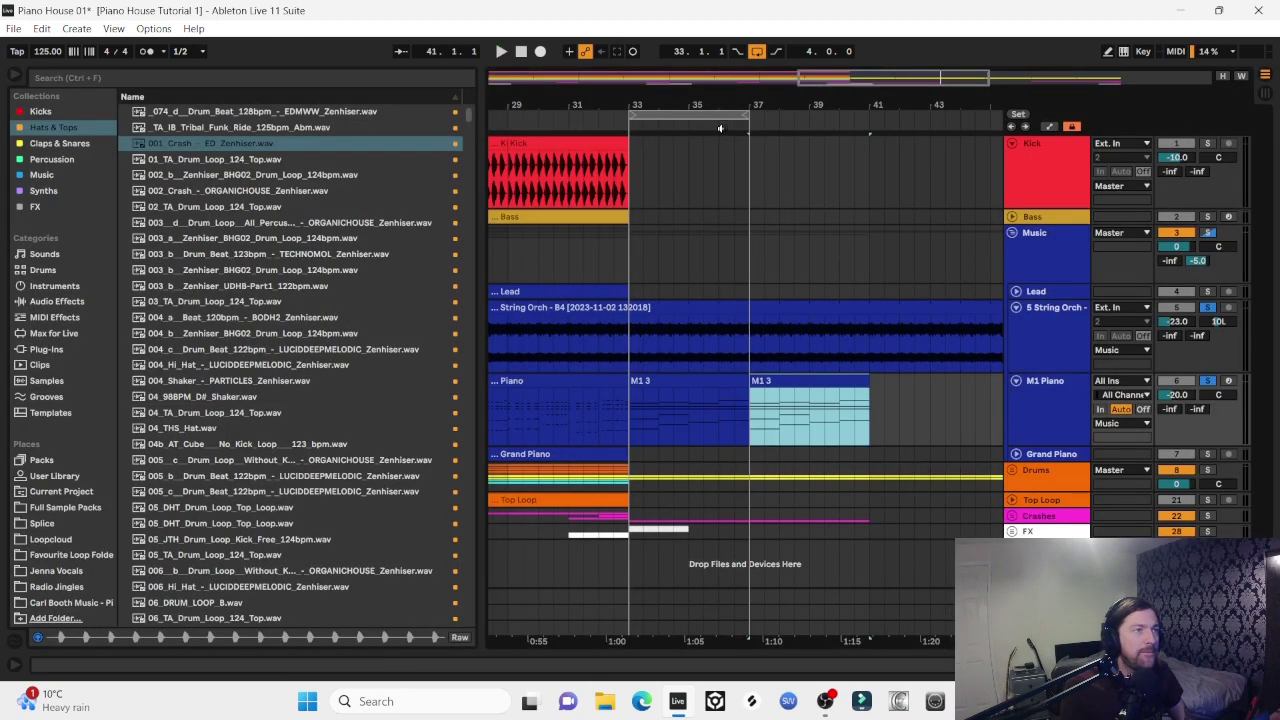
drag(728, 116, 848, 116)
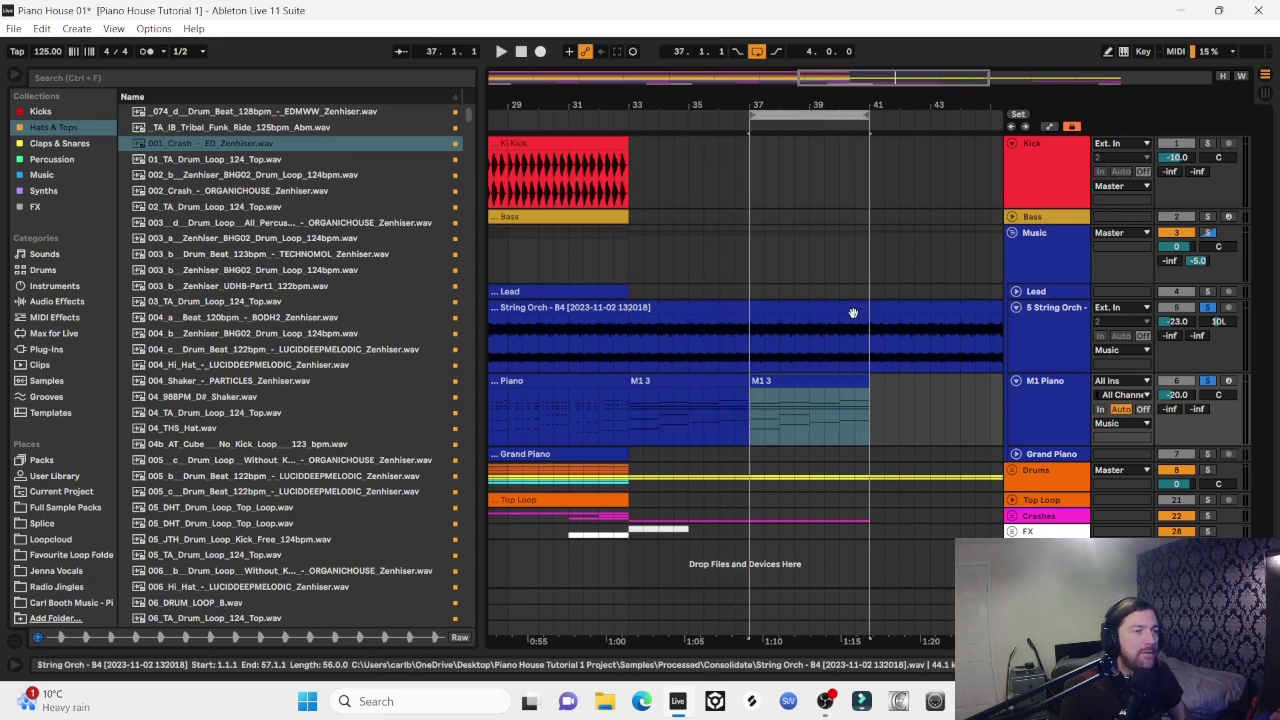
In the second M1 3 clip, shorten the bar 4 chord to two beats and copy it to 4.3.1
double_click(822, 374)
drag(1222, 505, 1180, 135)
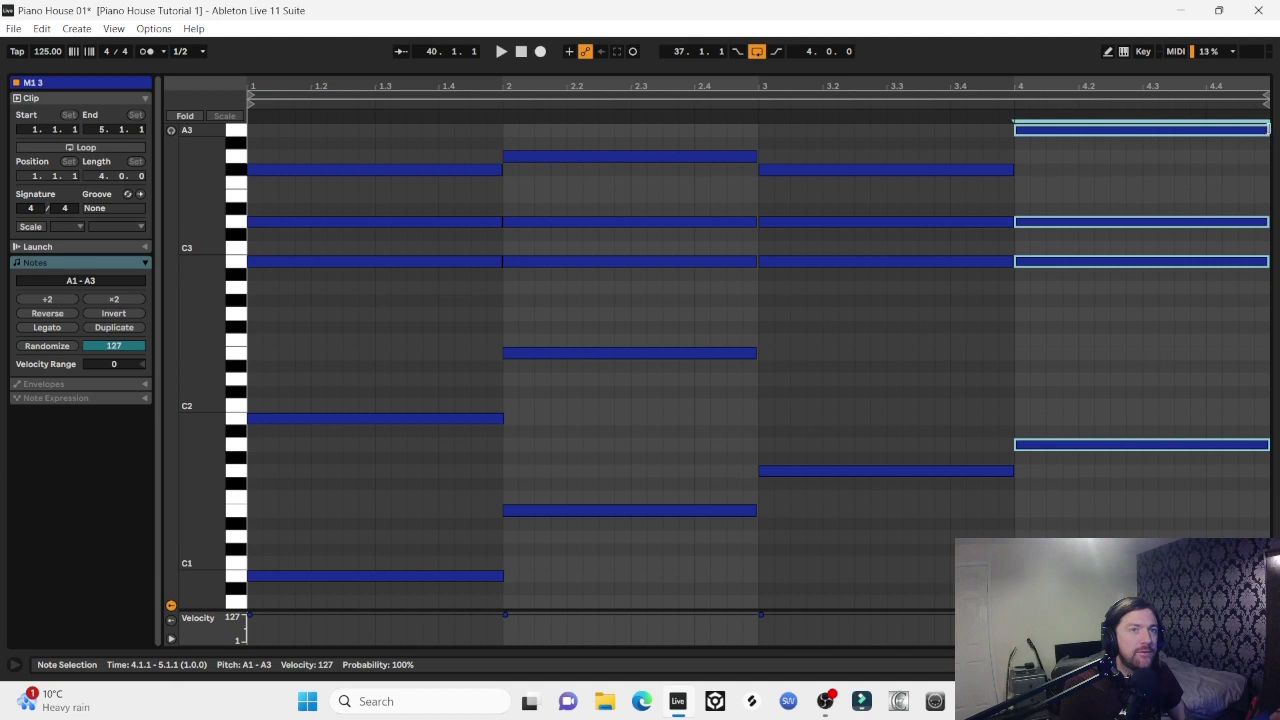
drag(1266, 129, 1136, 157)
key(space)
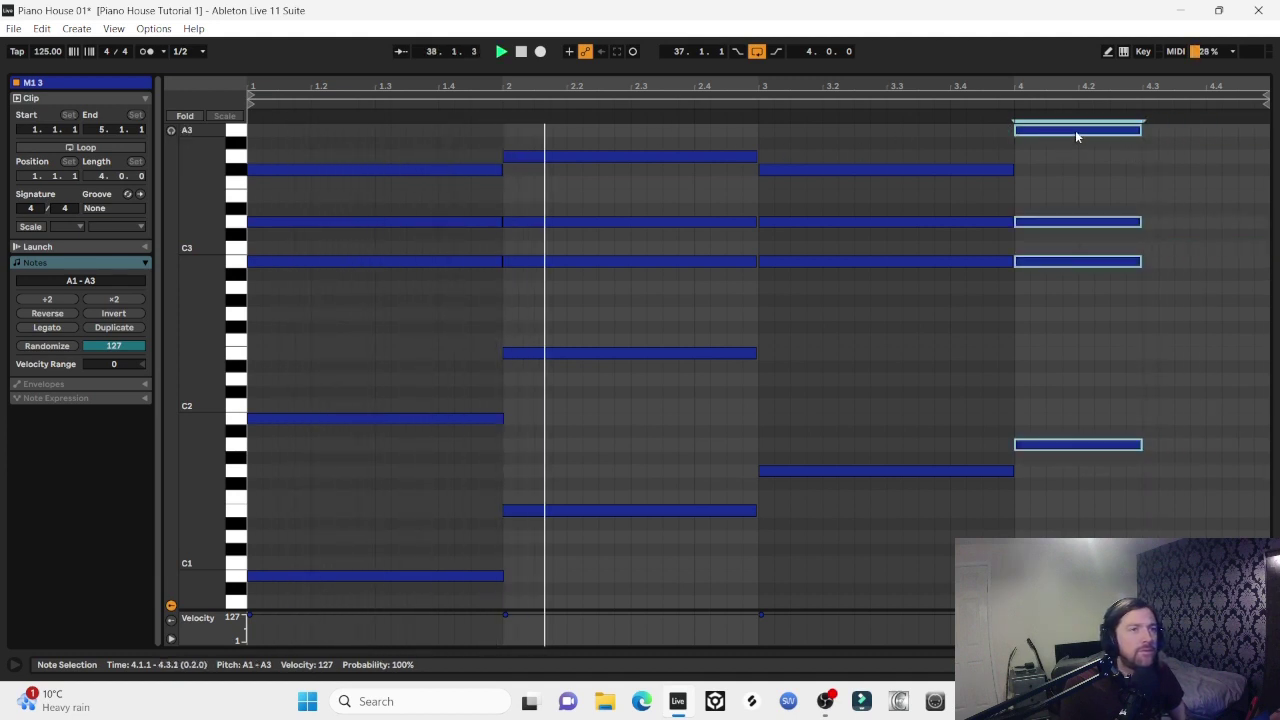
drag(1075, 131, 1207, 134)
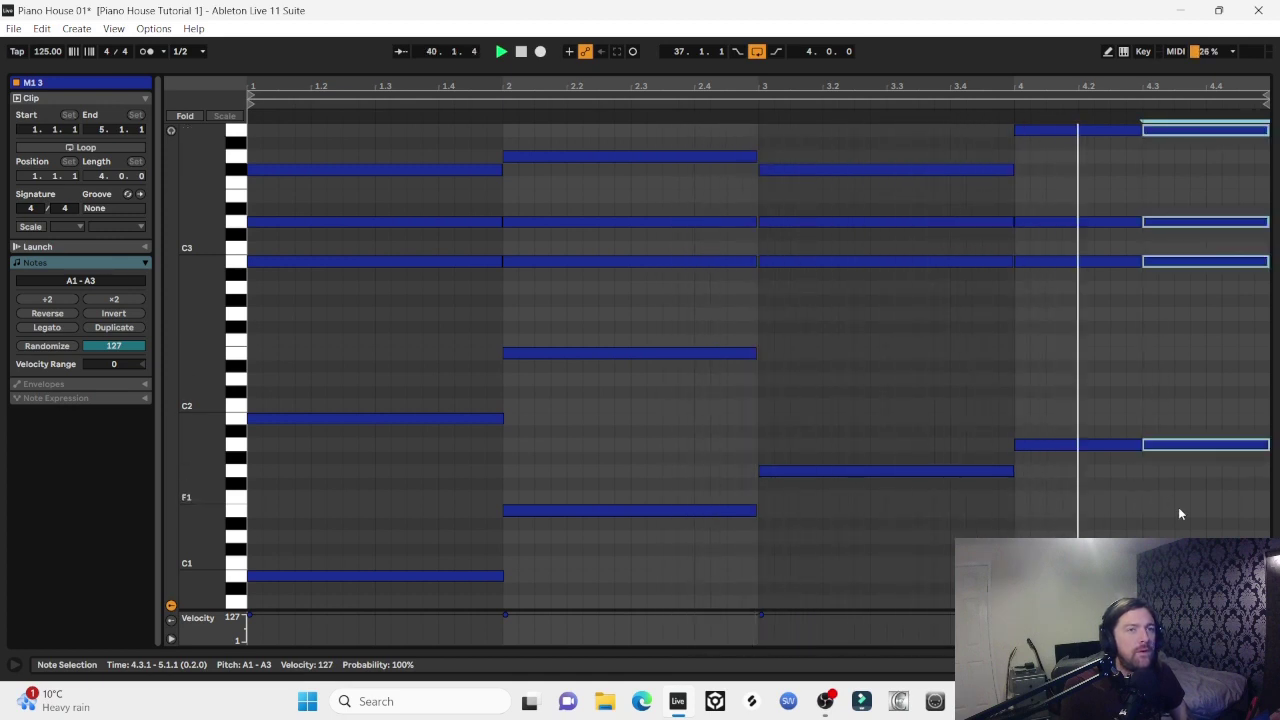
Move the repeated chord to 4.3.3, shorten it to half a beat, and copy it to 4.4.2 with its end adjusted
drag(1227, 489, 1222, 130)
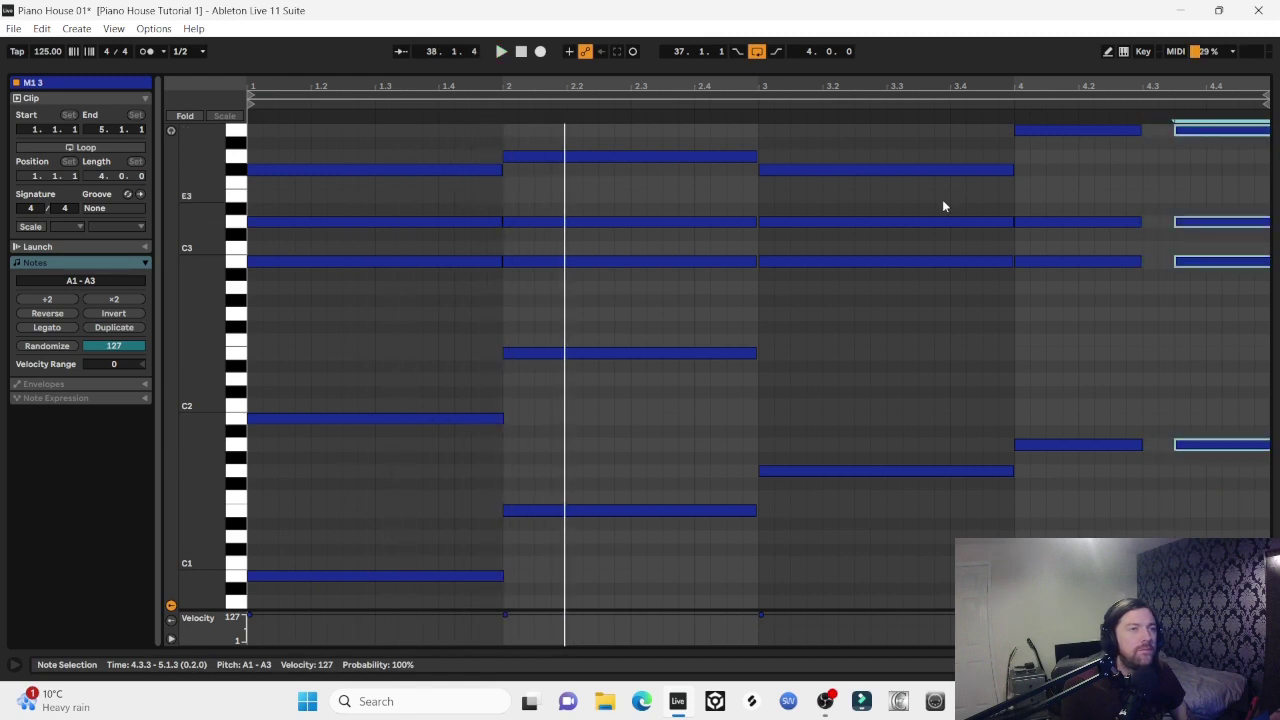
click(908, 116)
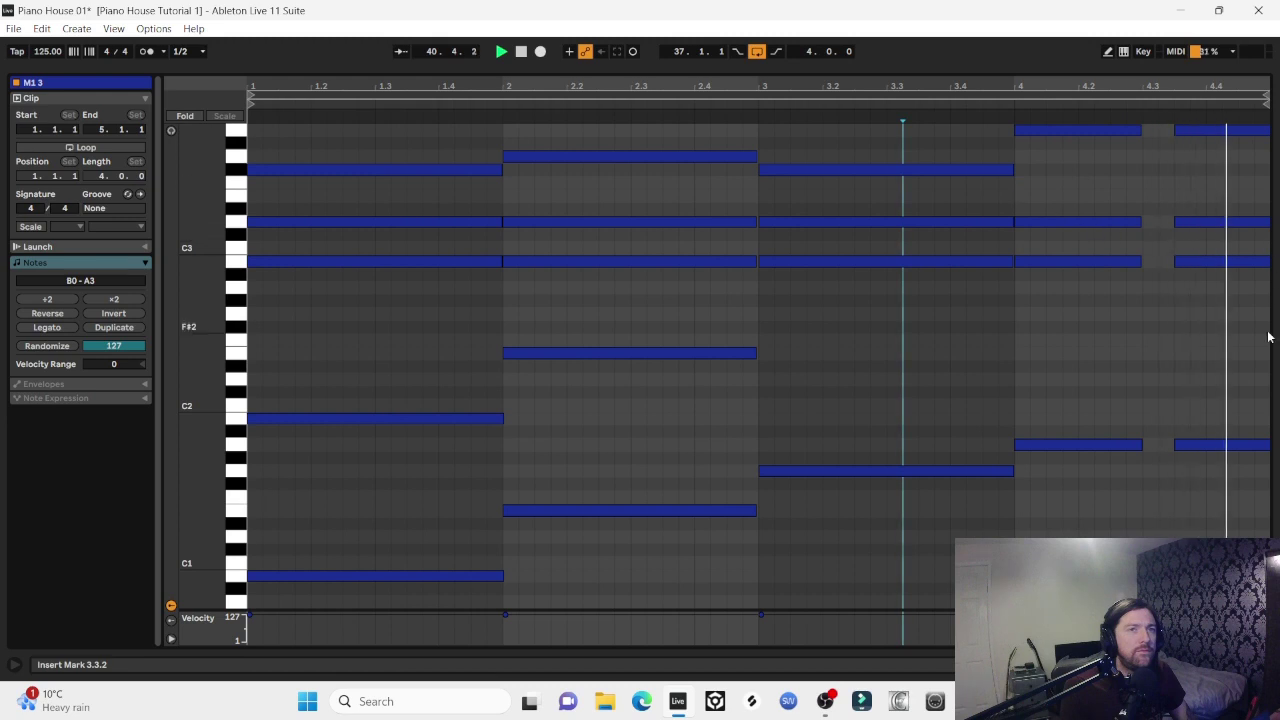
click(1267, 409)
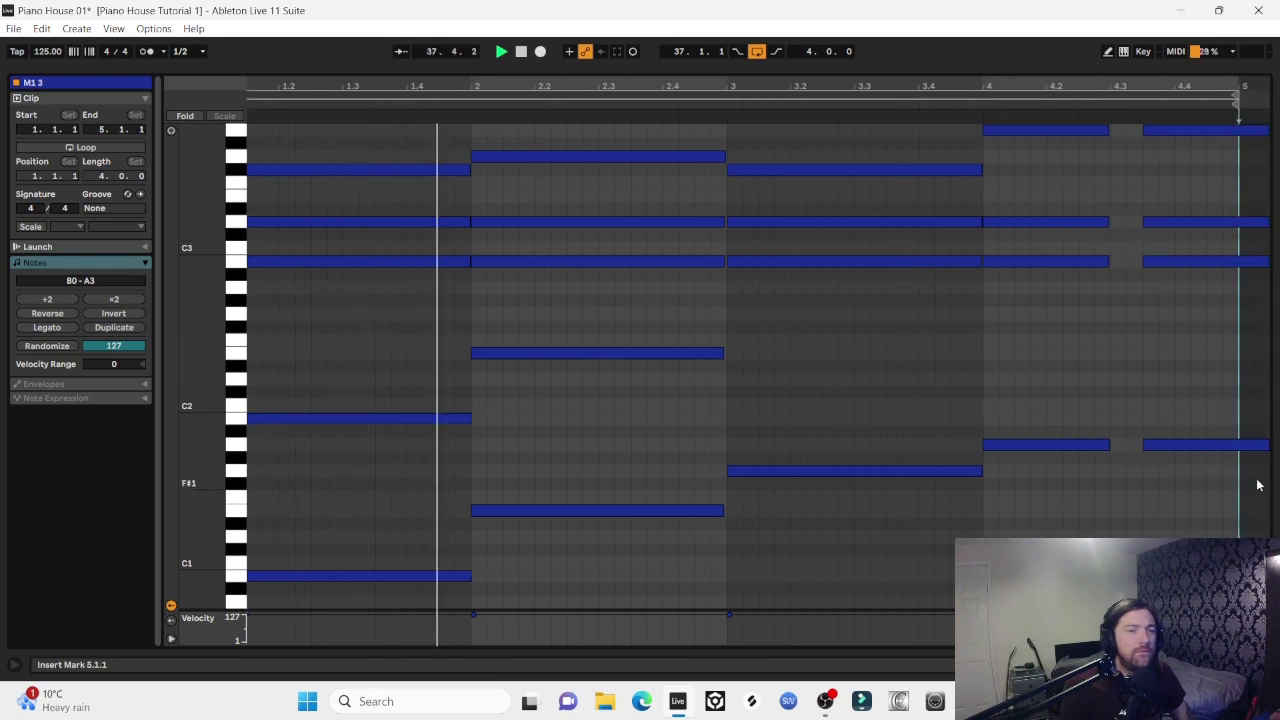
drag(1257, 482, 1217, 134)
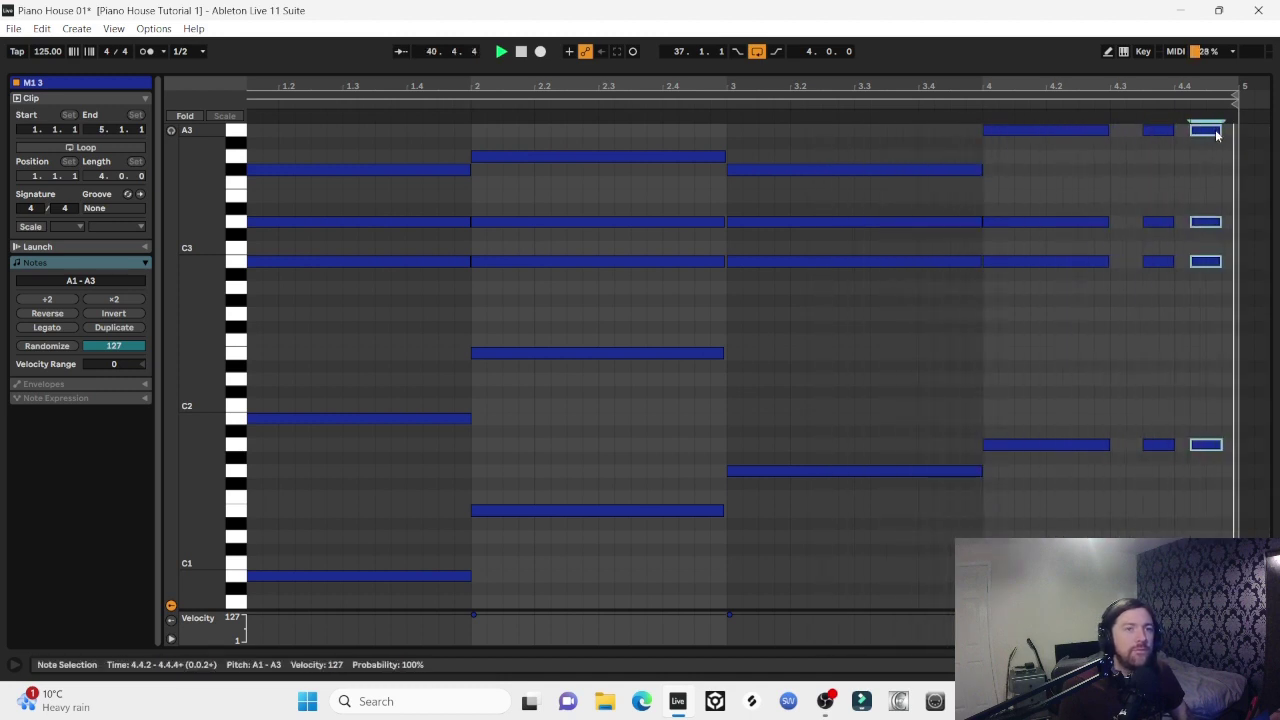
drag(1217, 134, 1237, 134)
Copy the eight-bar Piano clip from bar 25 to bar 41 on the M1 Piano track and duplicate it to bar 49
click(1265, 664)
key(minus)
key(minus)
key(minus)
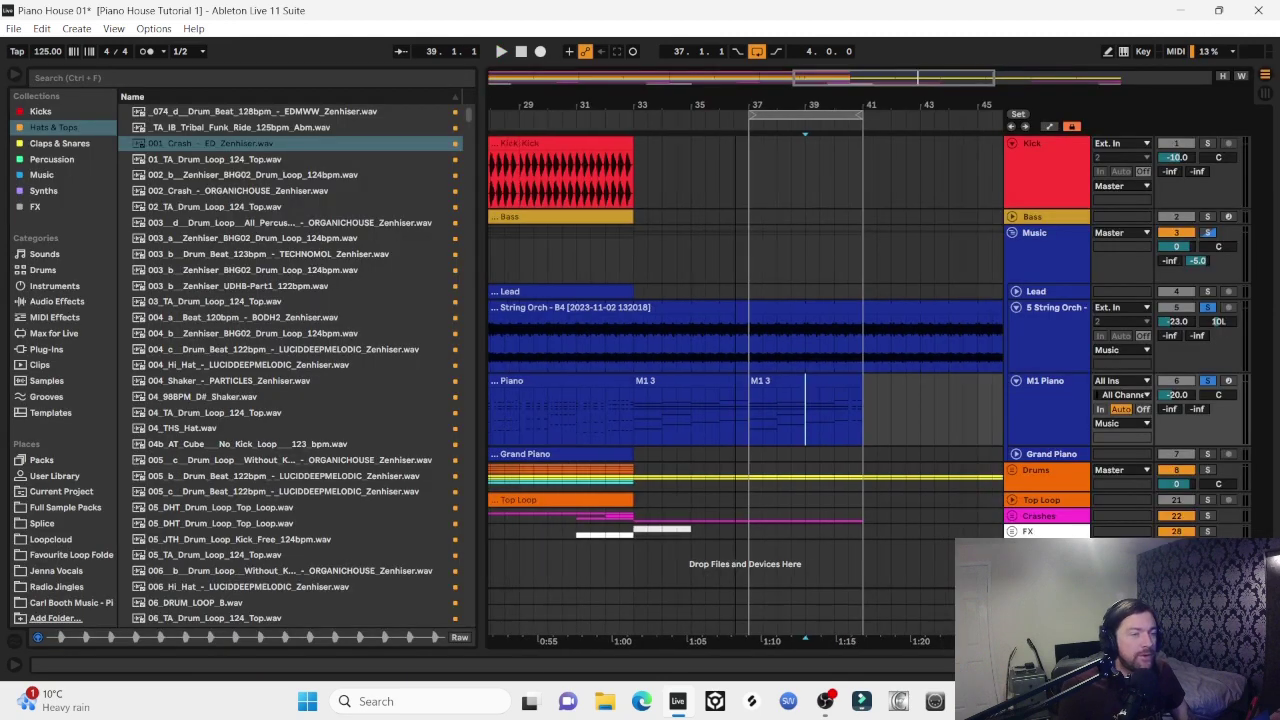
key(space)
scroll(608, 380, down, 2)
scroll(608, 380, up, 3)
drag(608, 380, 782, 377)
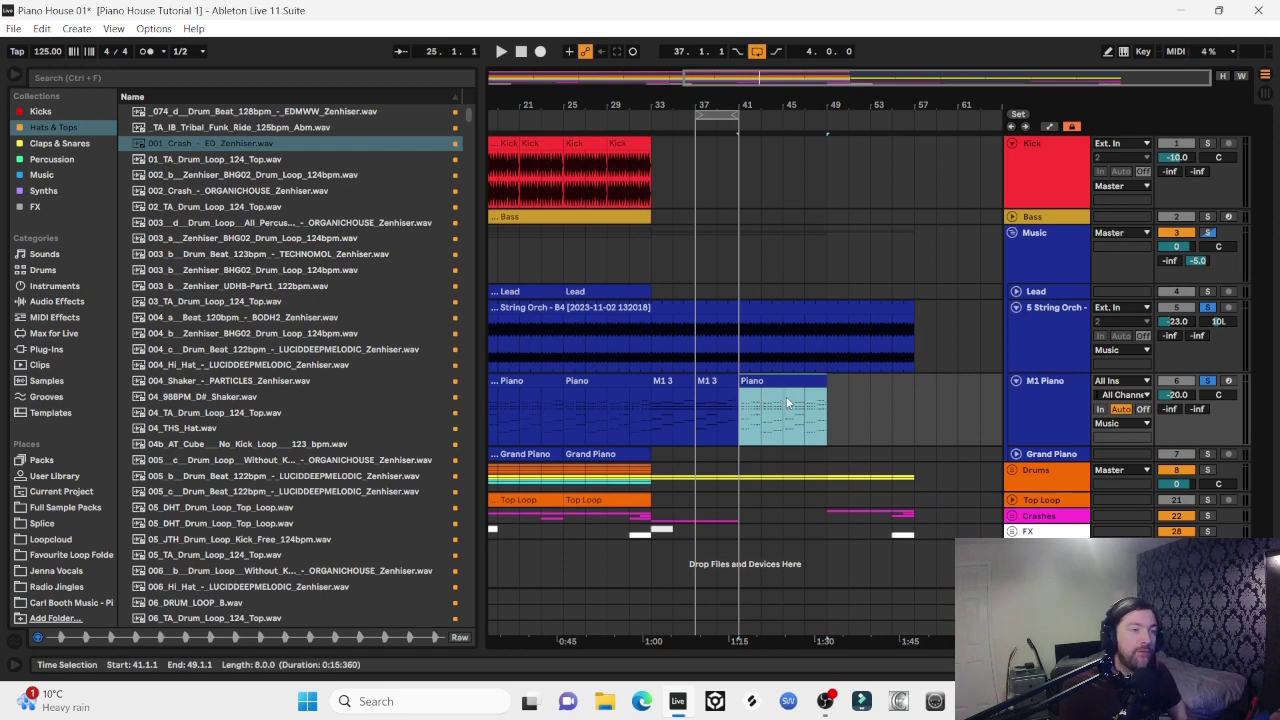
key(ctrl+d)
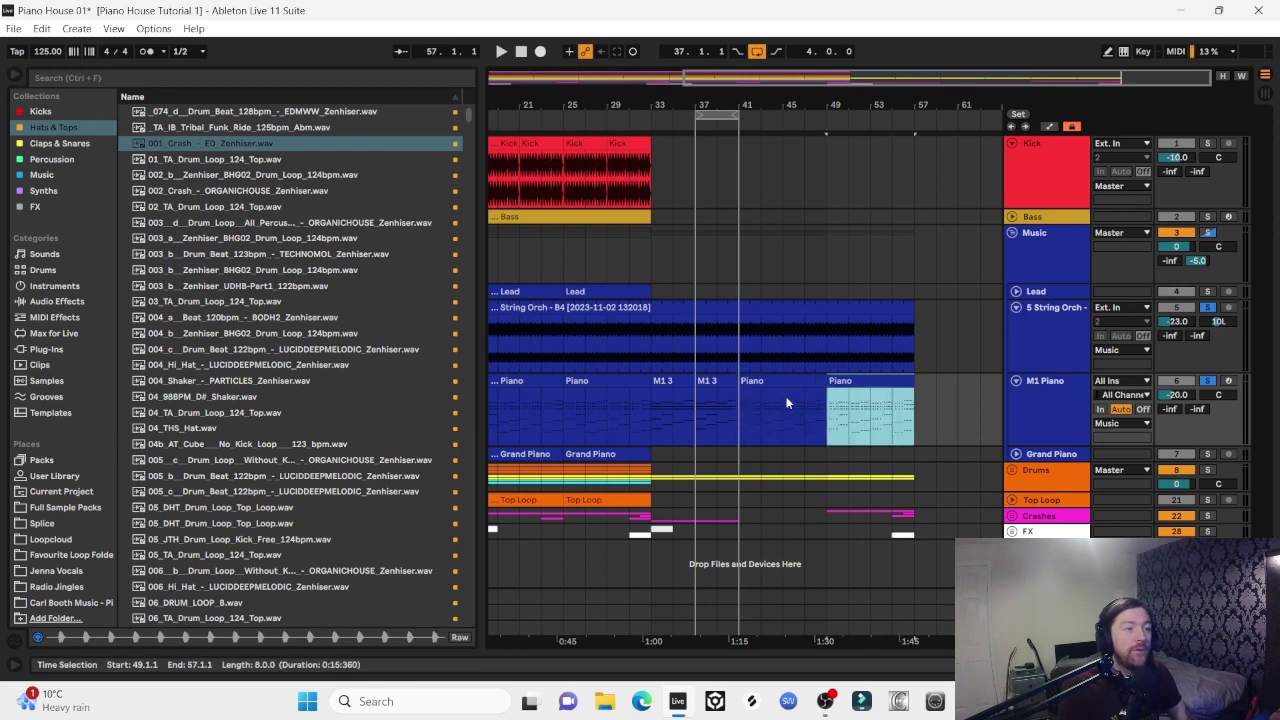
Set the arrangement loop to 56 bars, running from bar 1 to bar 57
drag(828, 498, 922, 479)
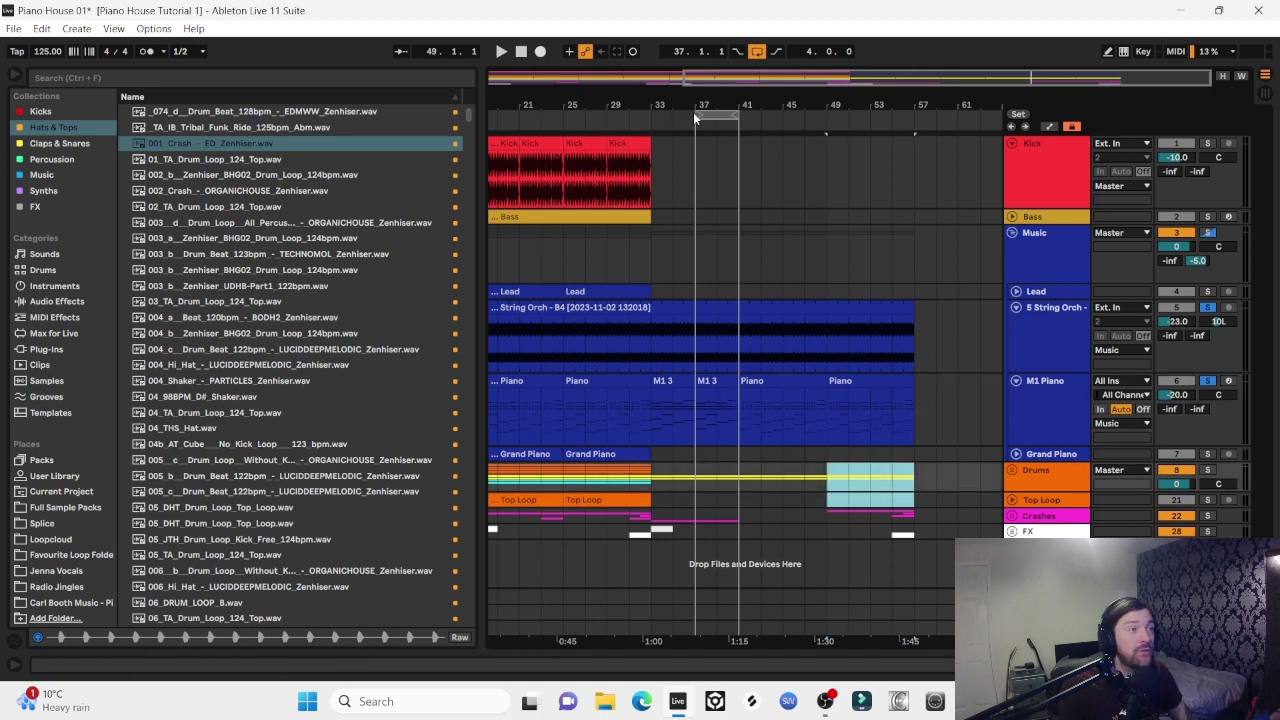
drag(695, 107, 489, 115)
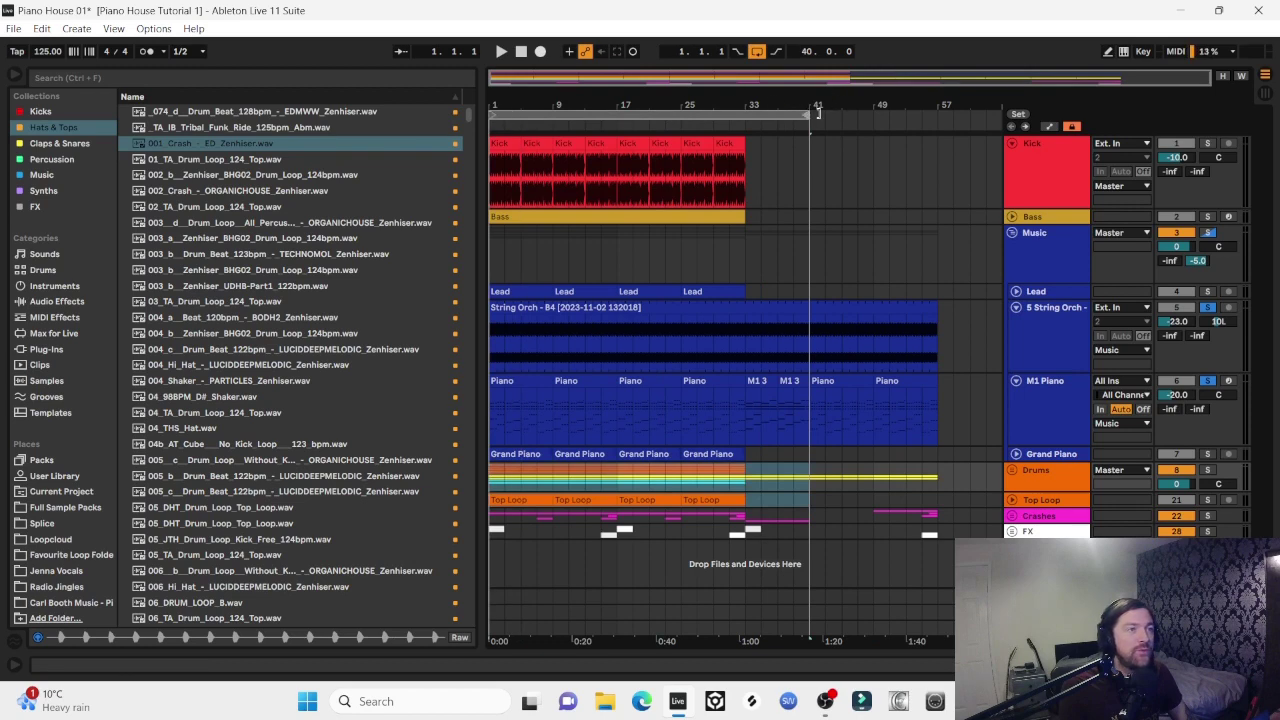
drag(817, 115, 933, 127)
Fold the String Orch and M1 Piano tracks and unfold the Drums and Claps groups
click(1017, 308)
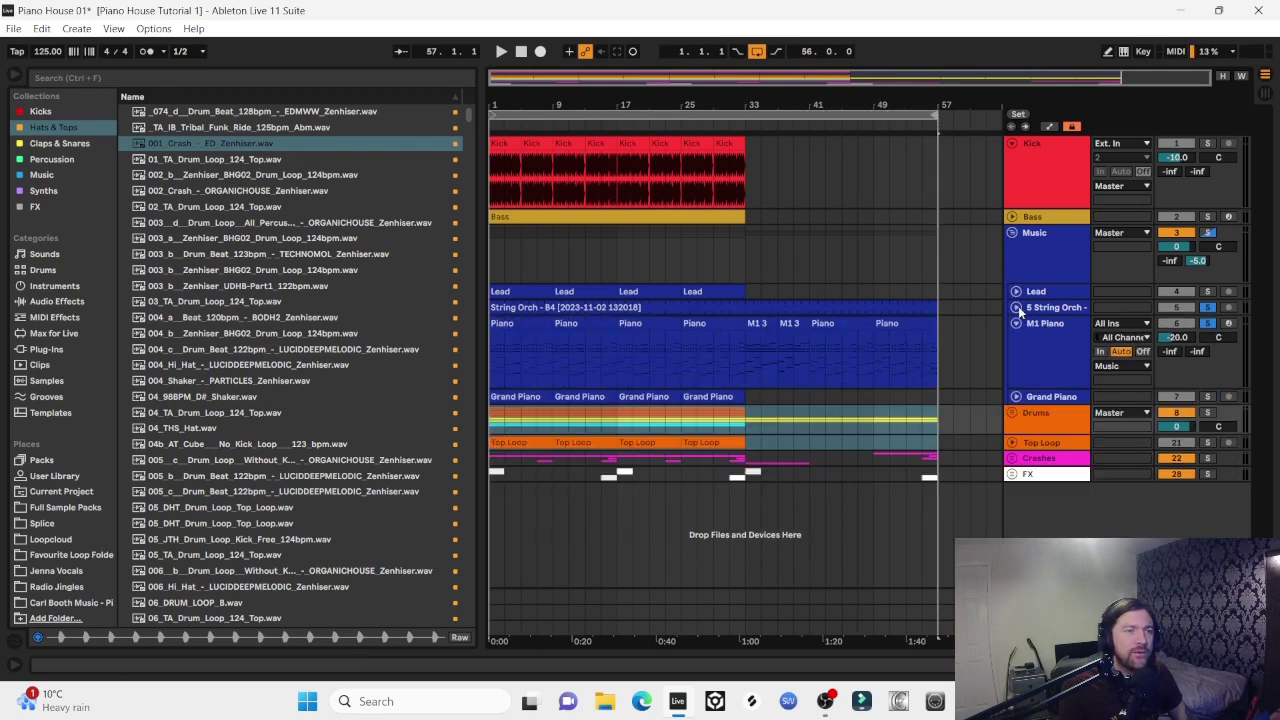
click(1017, 324)
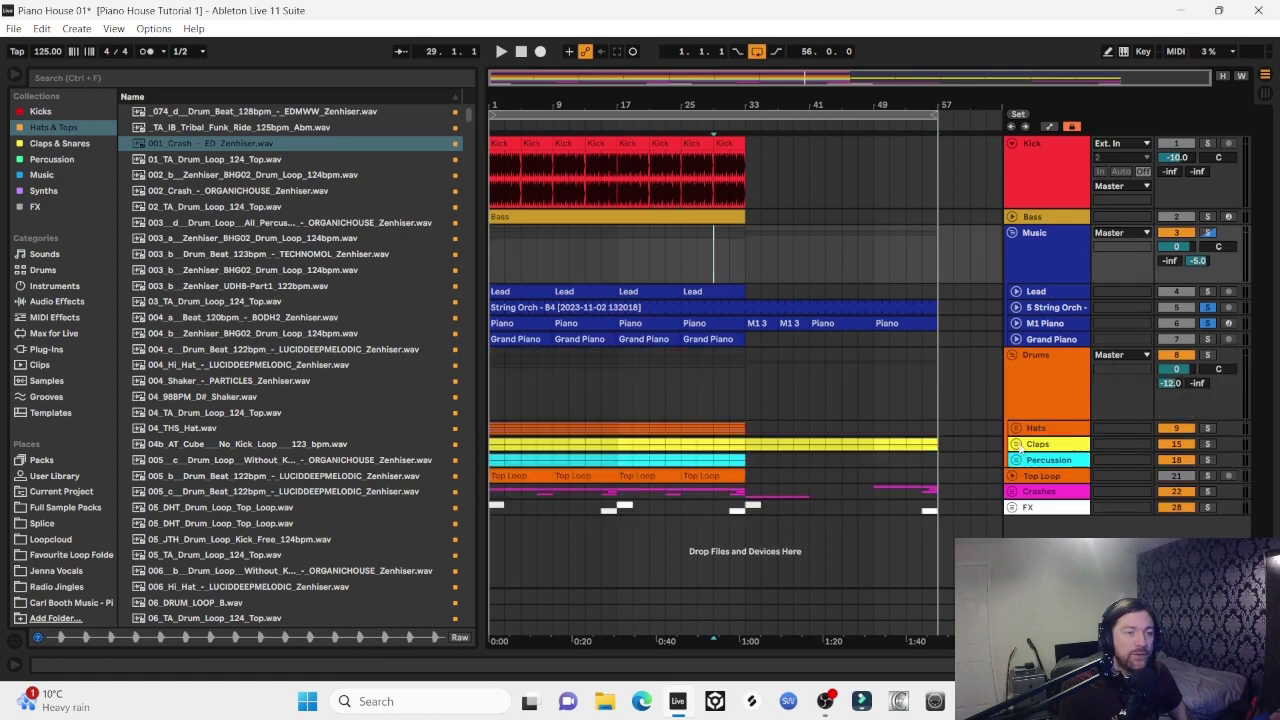
click(1016, 444)
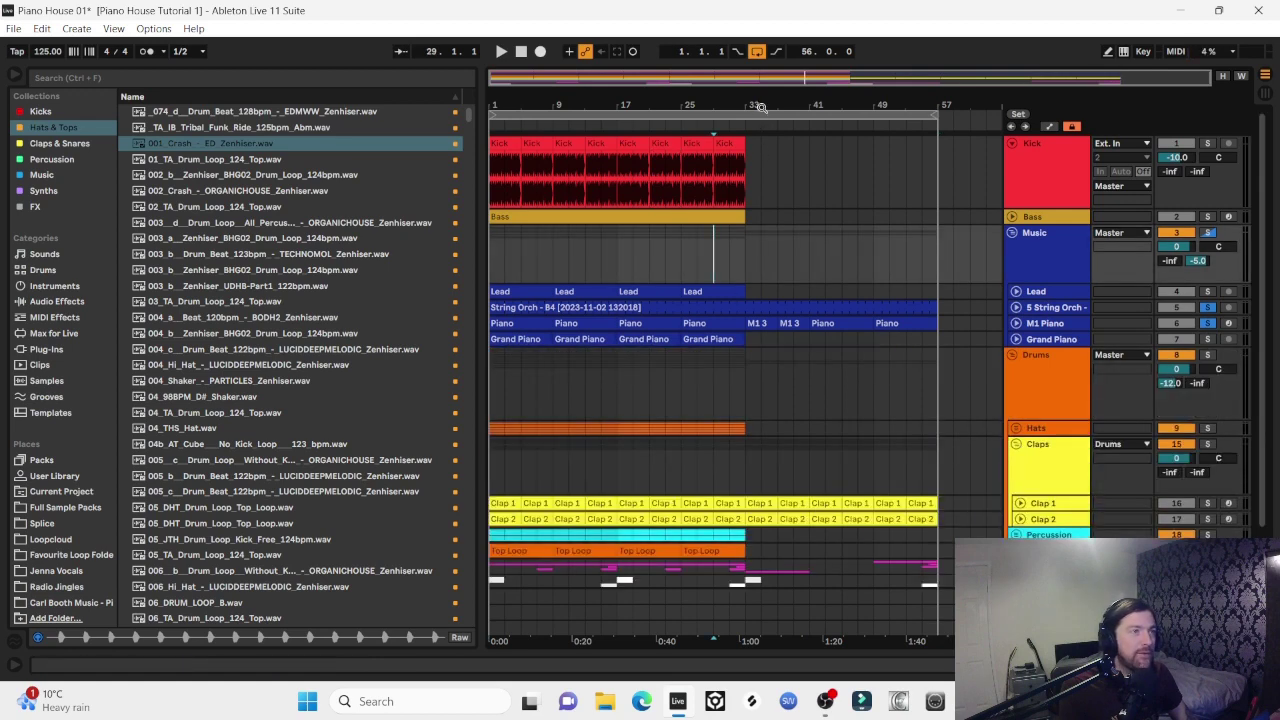
Delete the Clap 1 and Clap 2 clips between bars 33 and 37
drag(761, 107, 761, 104)
click(731, 502)
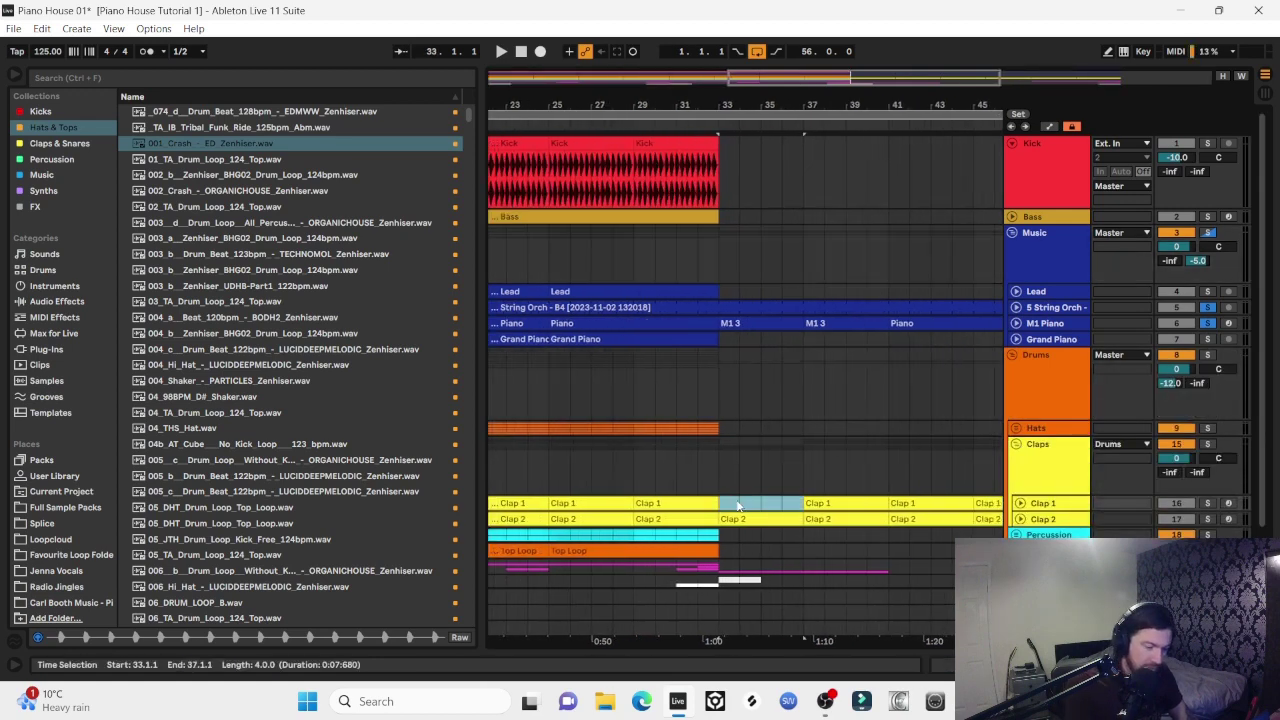
key(Delete)
Turn off solo on the String Orch and M1 Piano tracks and play the arrangement from bar 25 into the breakdown
click(1207, 307)
key(space)
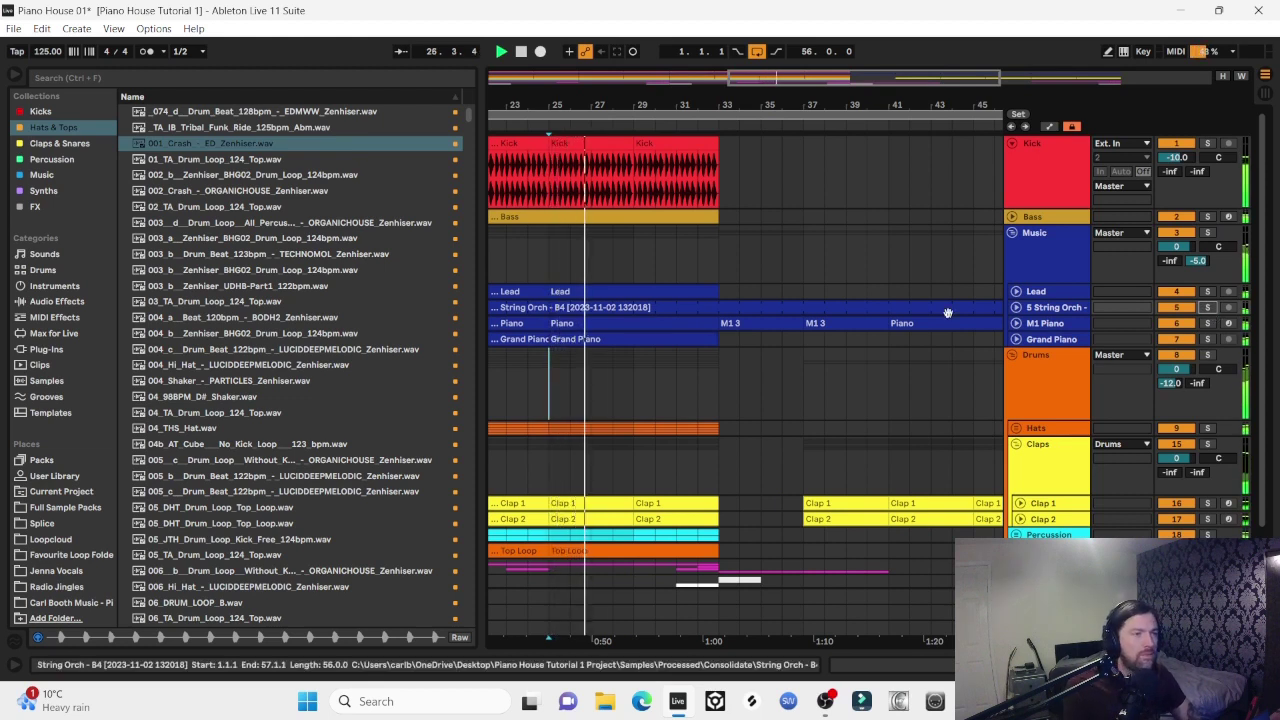
scroll(826, 385, right, 10)
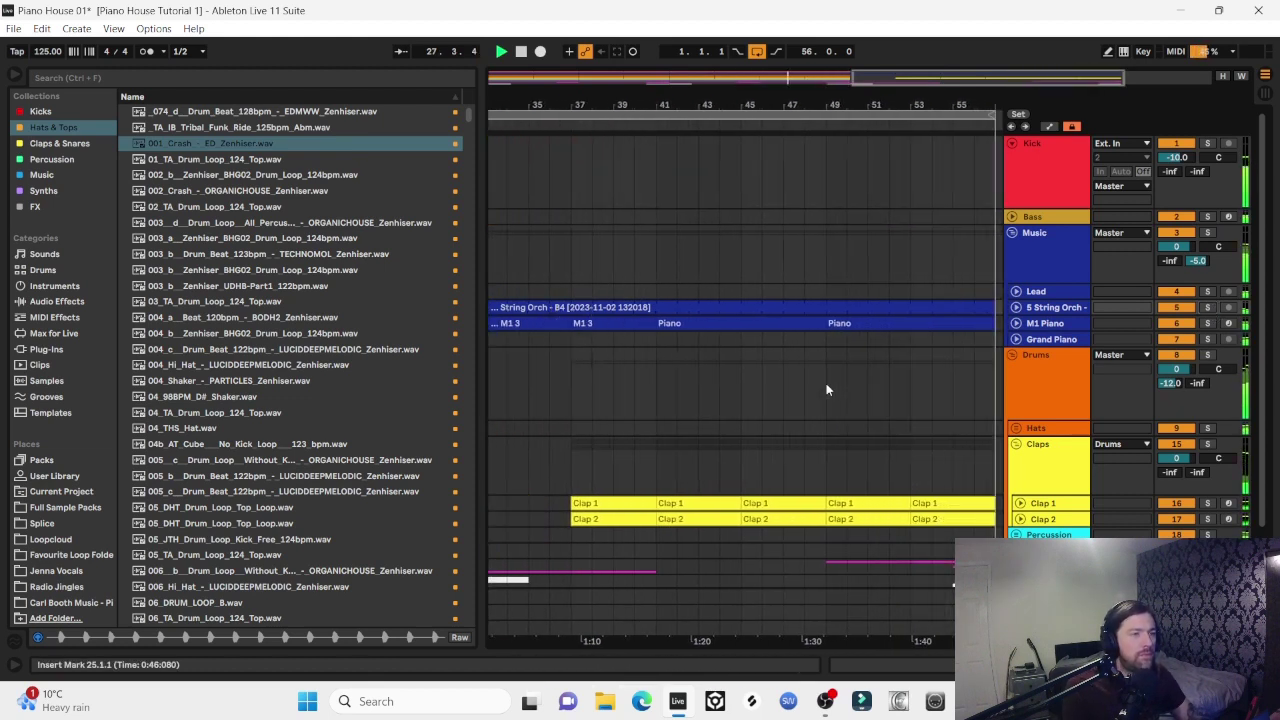
Unfold the M1 Piano track and the Hats group while the breakdown plays
scroll(826, 388, left, 1)
drag(764, 106, 764, 70)
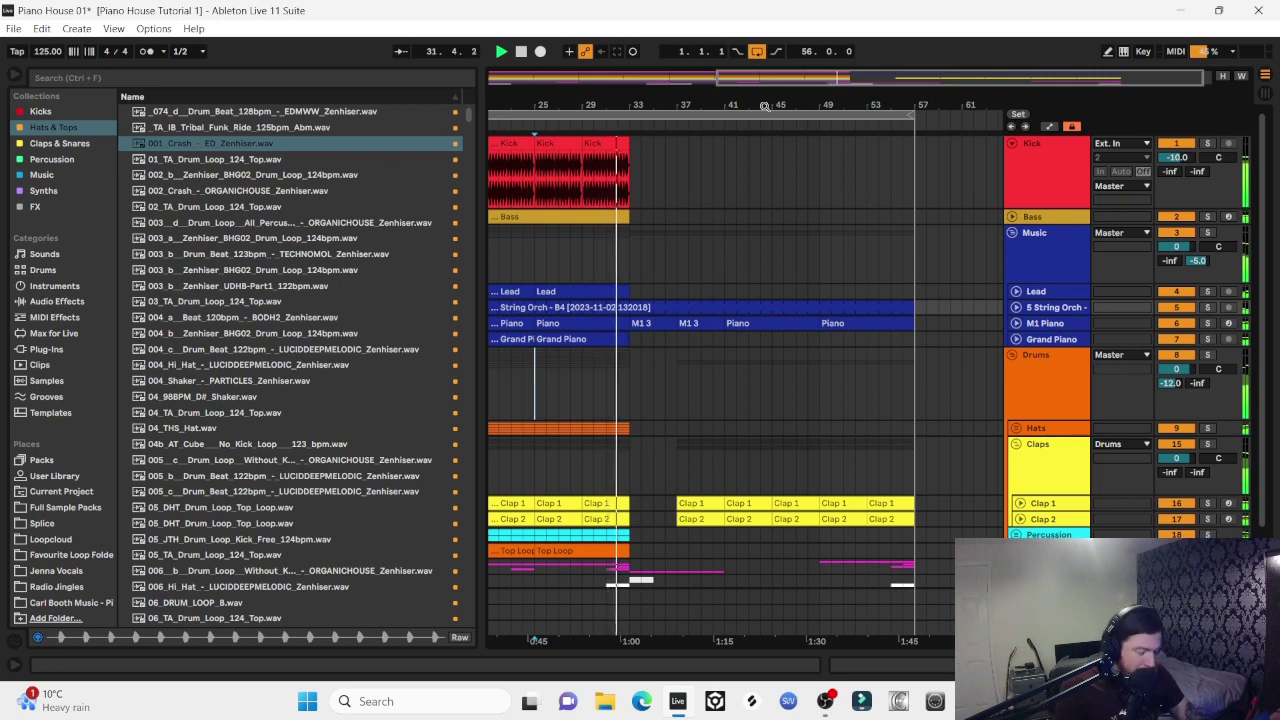
click(1019, 324)
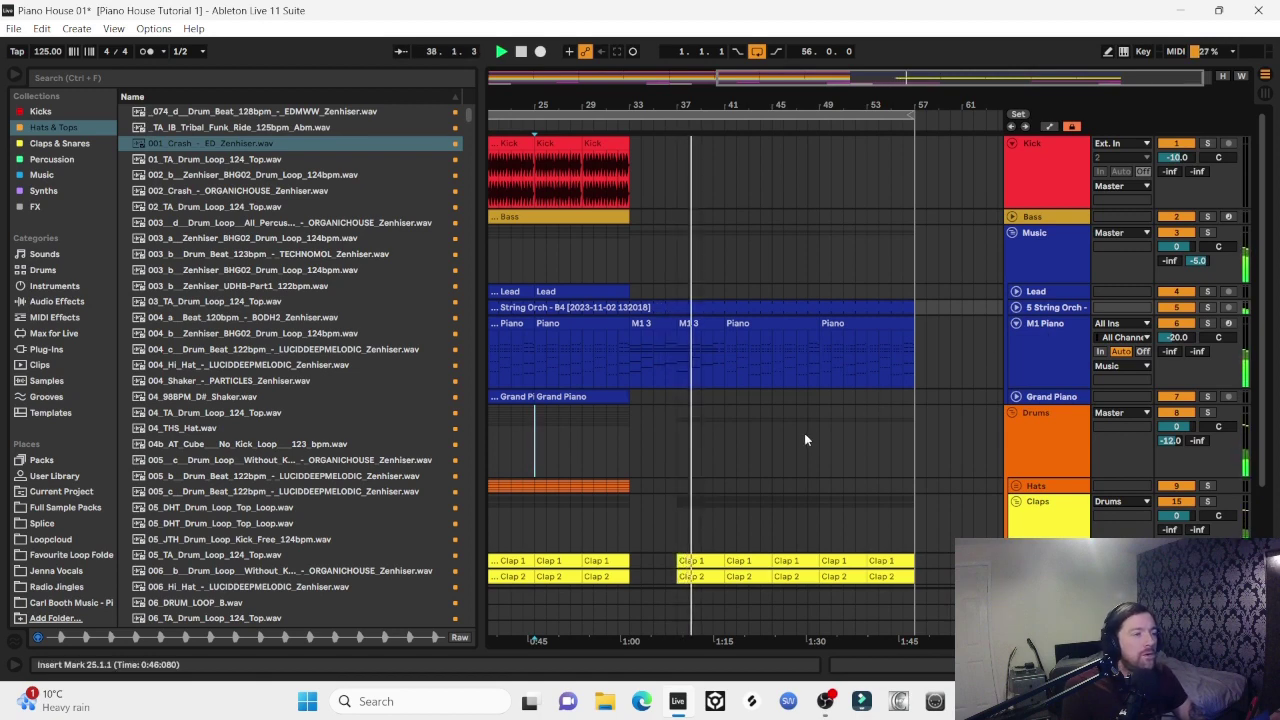
key(Right)
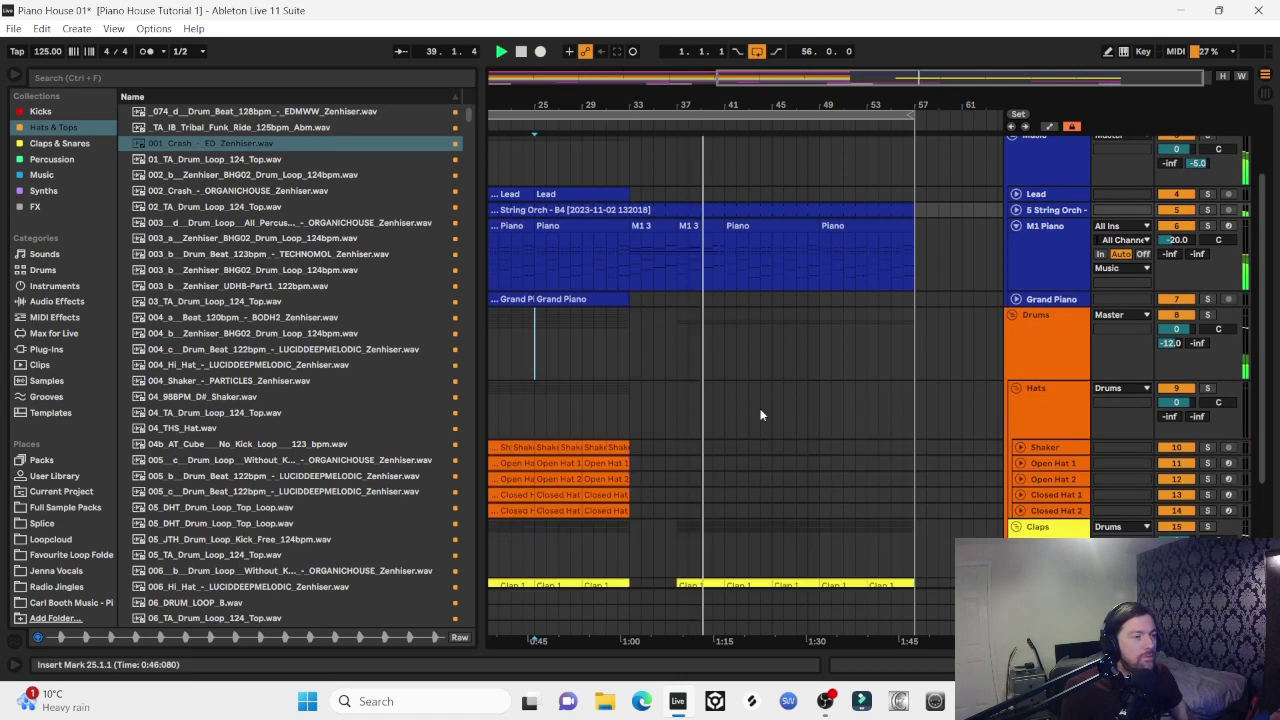
scroll(760, 415, down, 2)
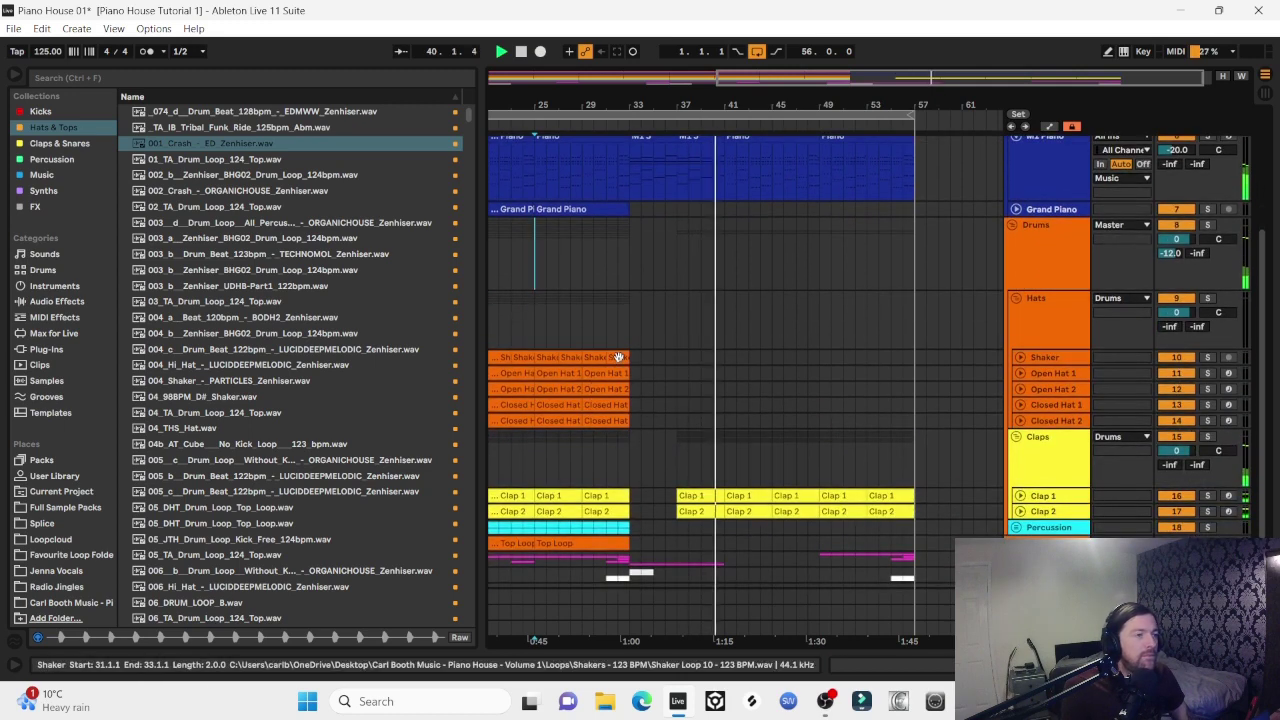
Copy the last Shaker clip to bar 41 and duplicate it repeatedly until the clips reach bar 57
drag(618, 357, 740, 357)
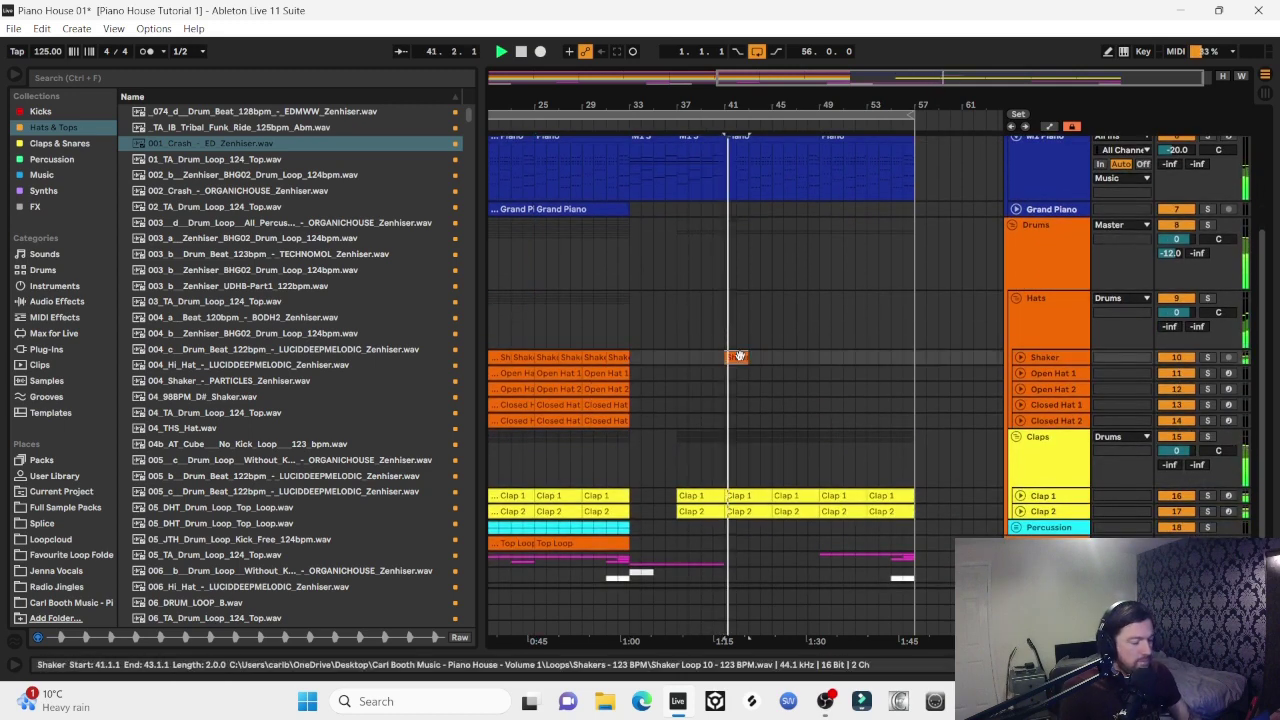
key(ctrl+d)
key(ctrl+d)
key(ctrl+d)
key(ctrl+d)
key(ctrl+d)
key(ctrl+d)
key(ctrl+d)
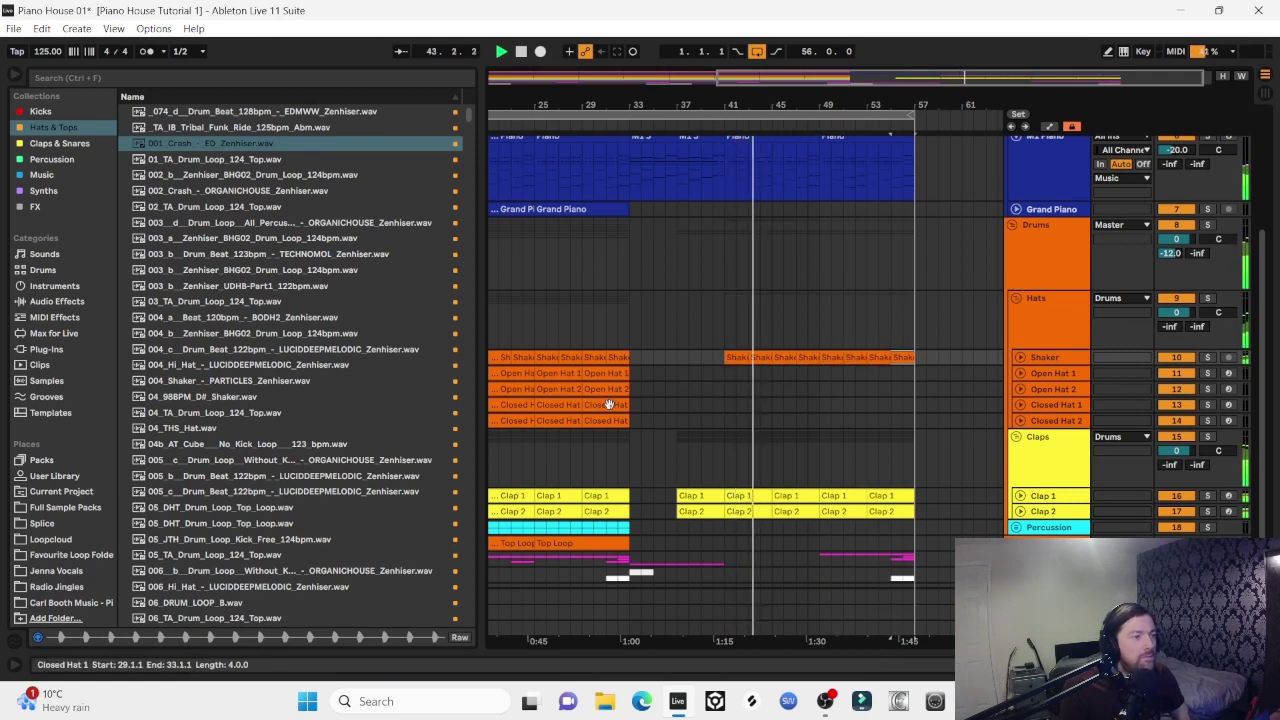
Copy the Closed Hat 1 clip to bar 45 and the Closed Hat 2 clip to bar 49, duplicating each up to bar 57
drag(609, 404, 803, 404)
key(ctrl+d)
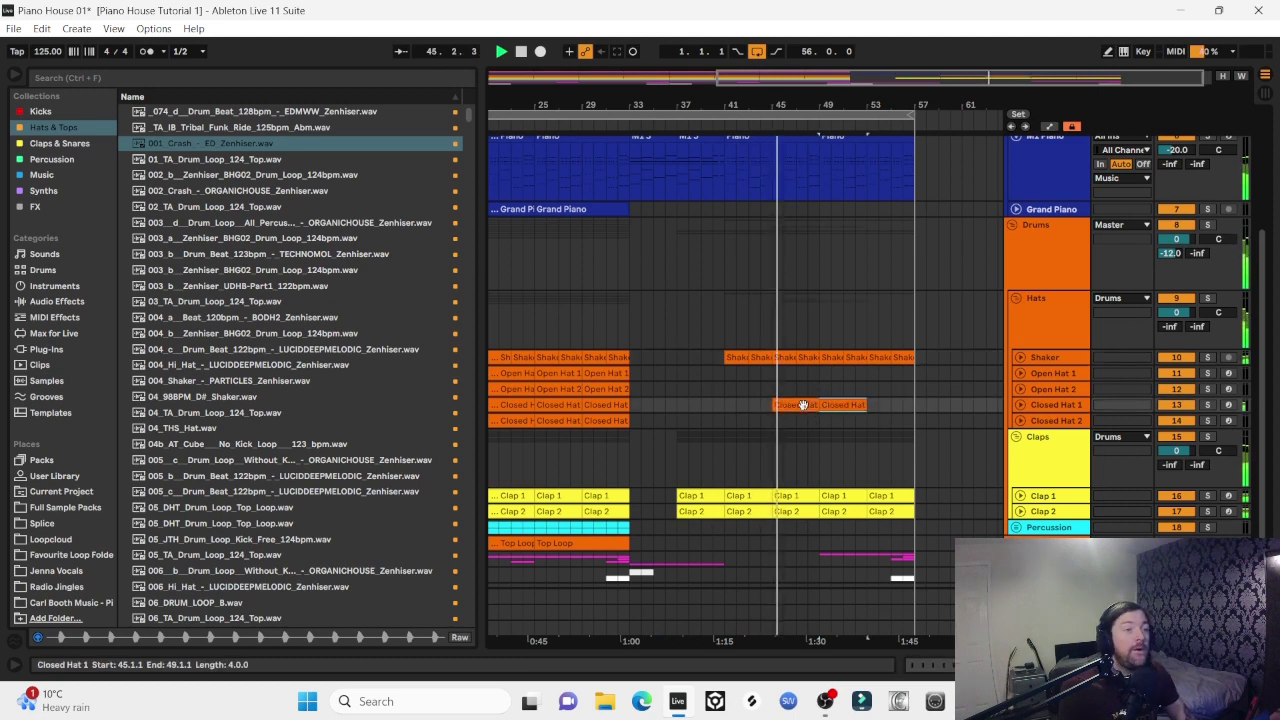
key(ctrl+d)
drag(612, 422, 846, 421)
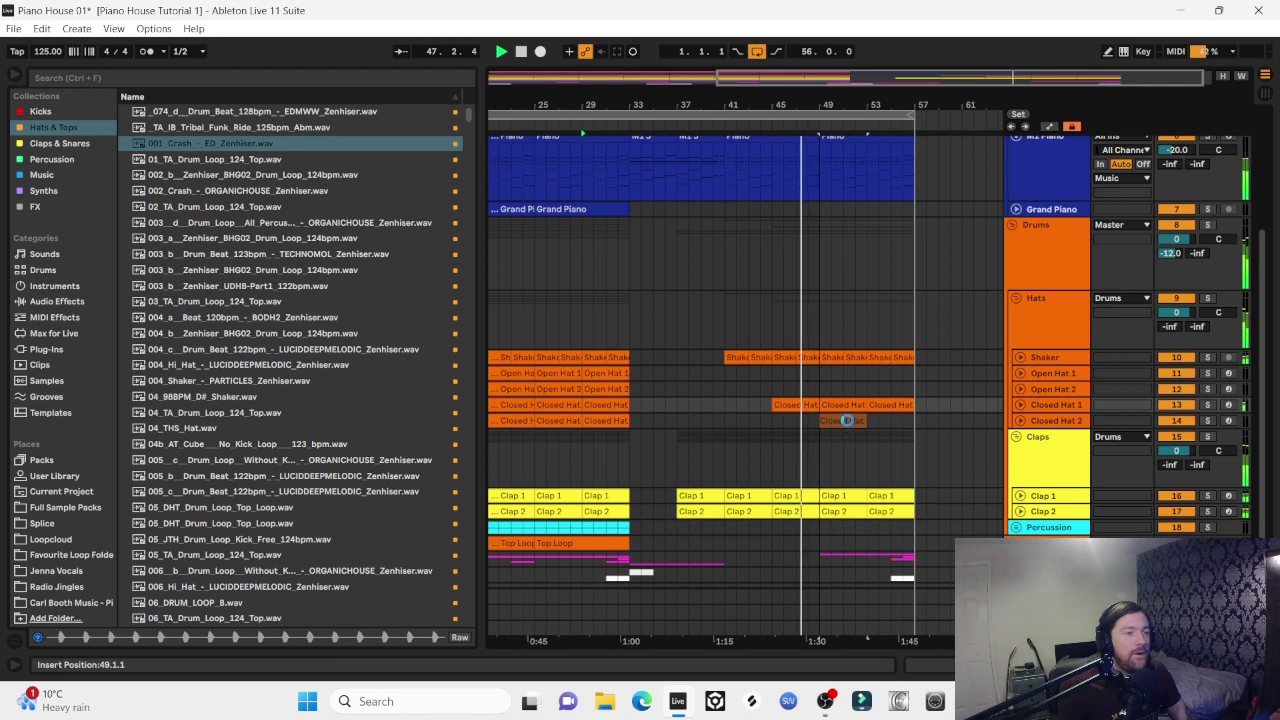
key(ctrl+d)
Fold the Hats and Claps groups and delete their clips between bars 56 and 57
scroll(787, 460, down, 1)
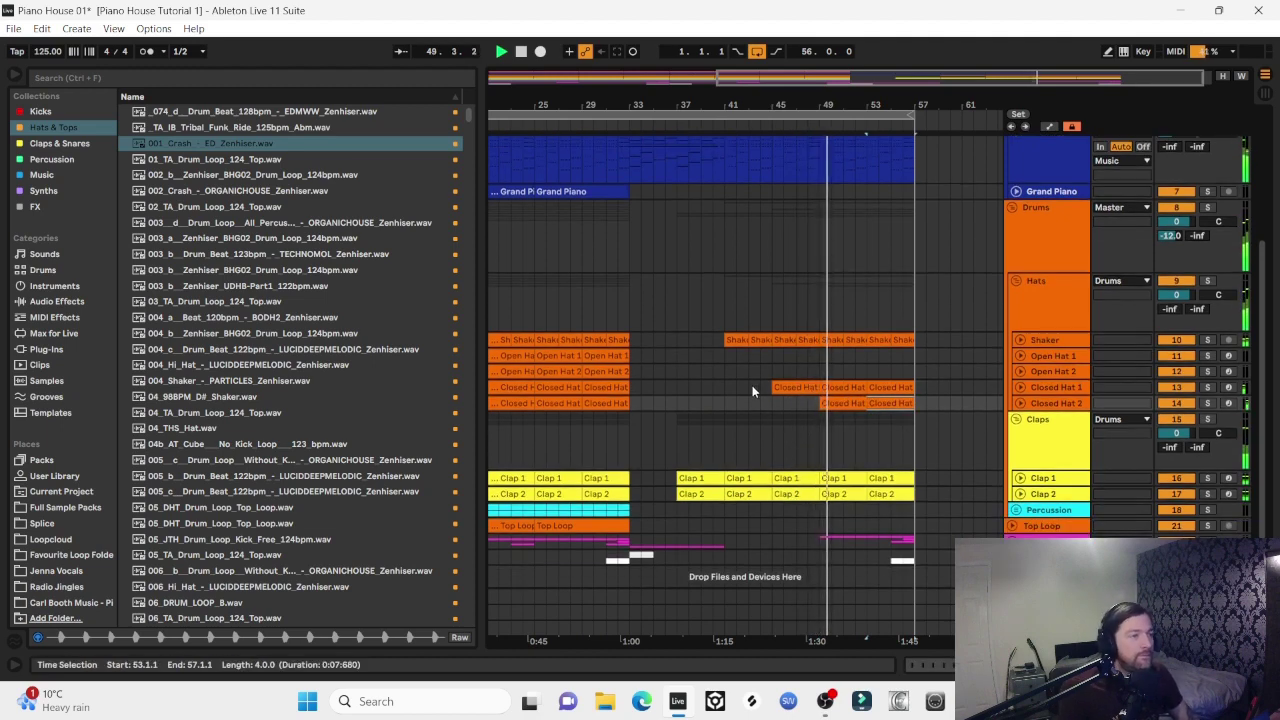
click(1016, 280)
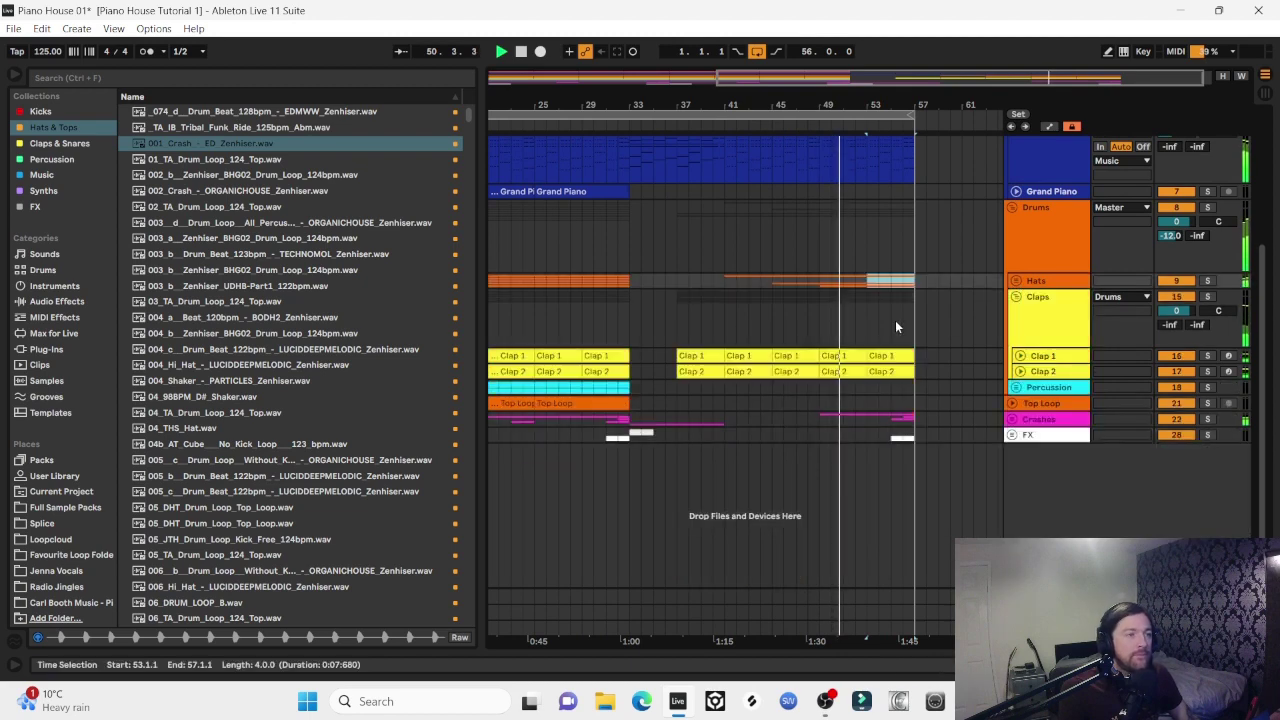
click(1016, 296)
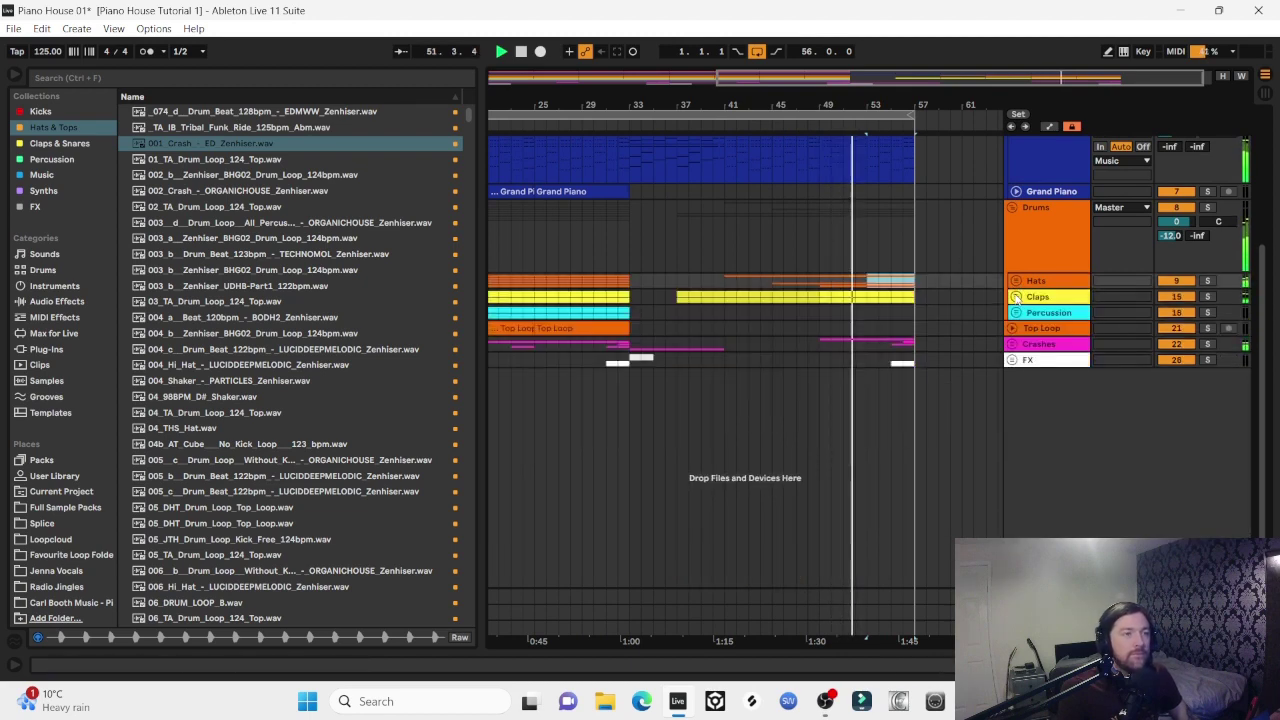
scroll(933, 255, up, 3)
scroll(933, 255, up, 3)
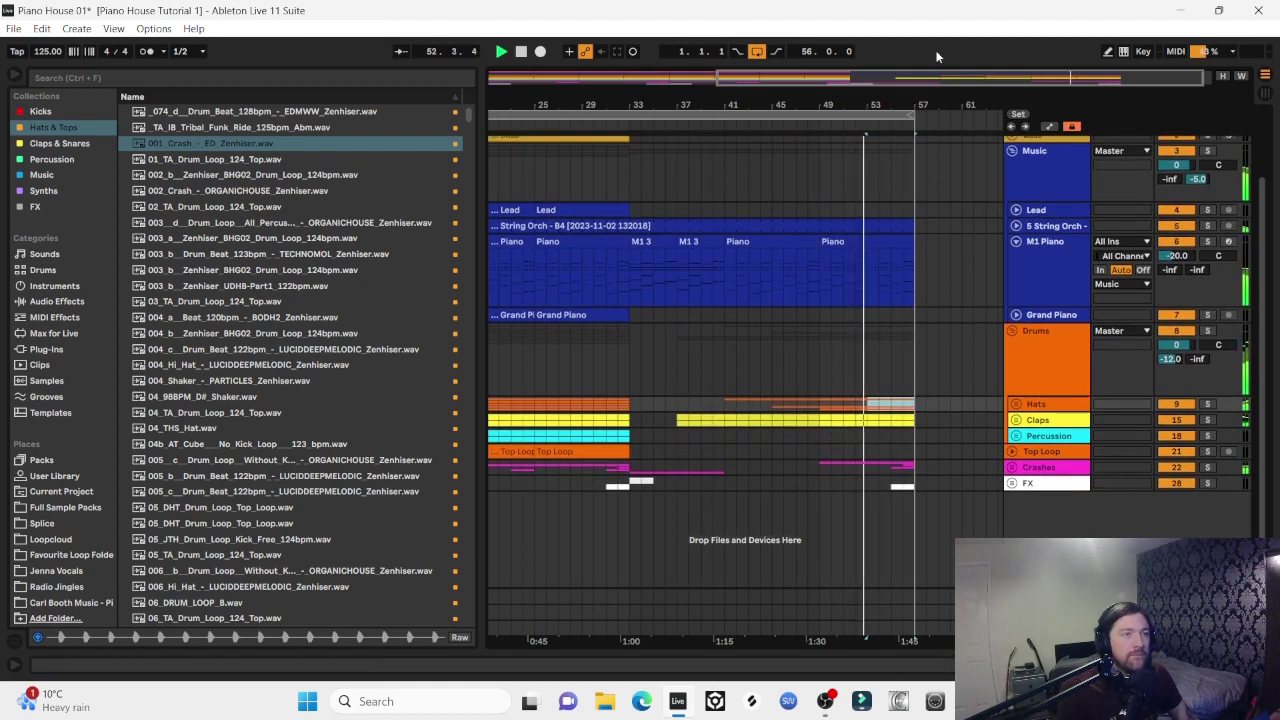
drag(908, 116, 951, 379)
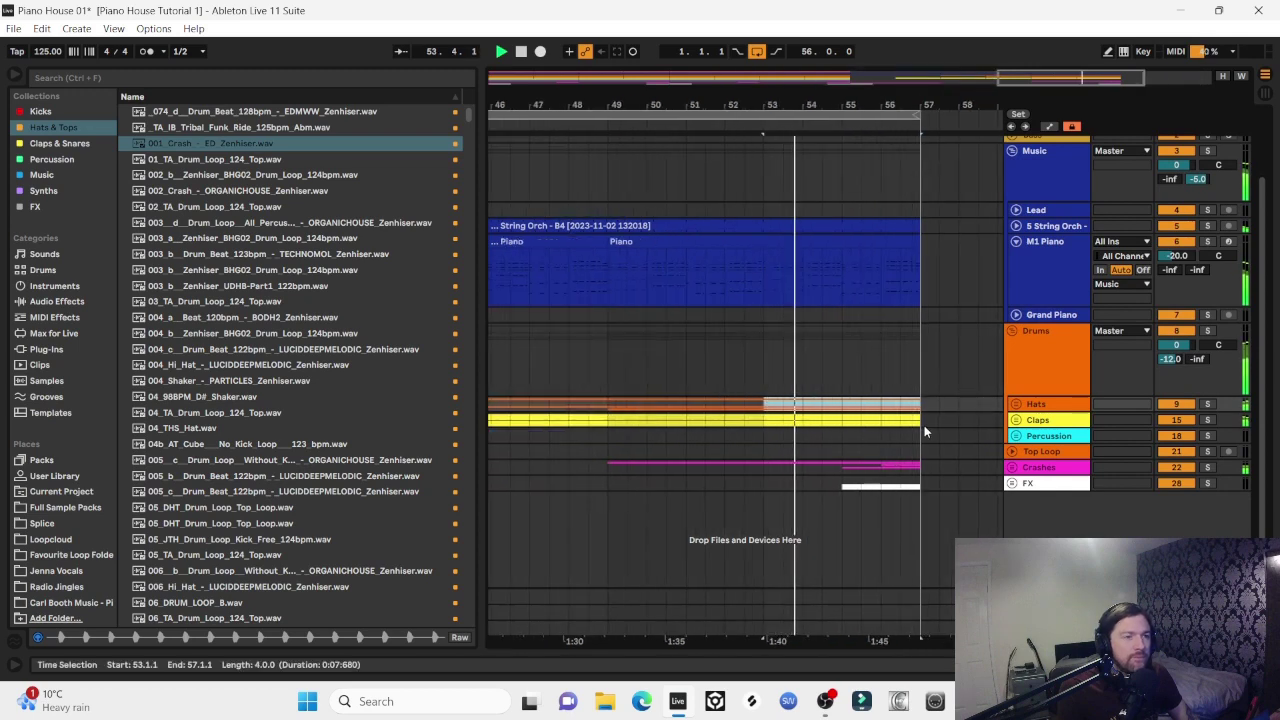
drag(917, 421, 885, 404)
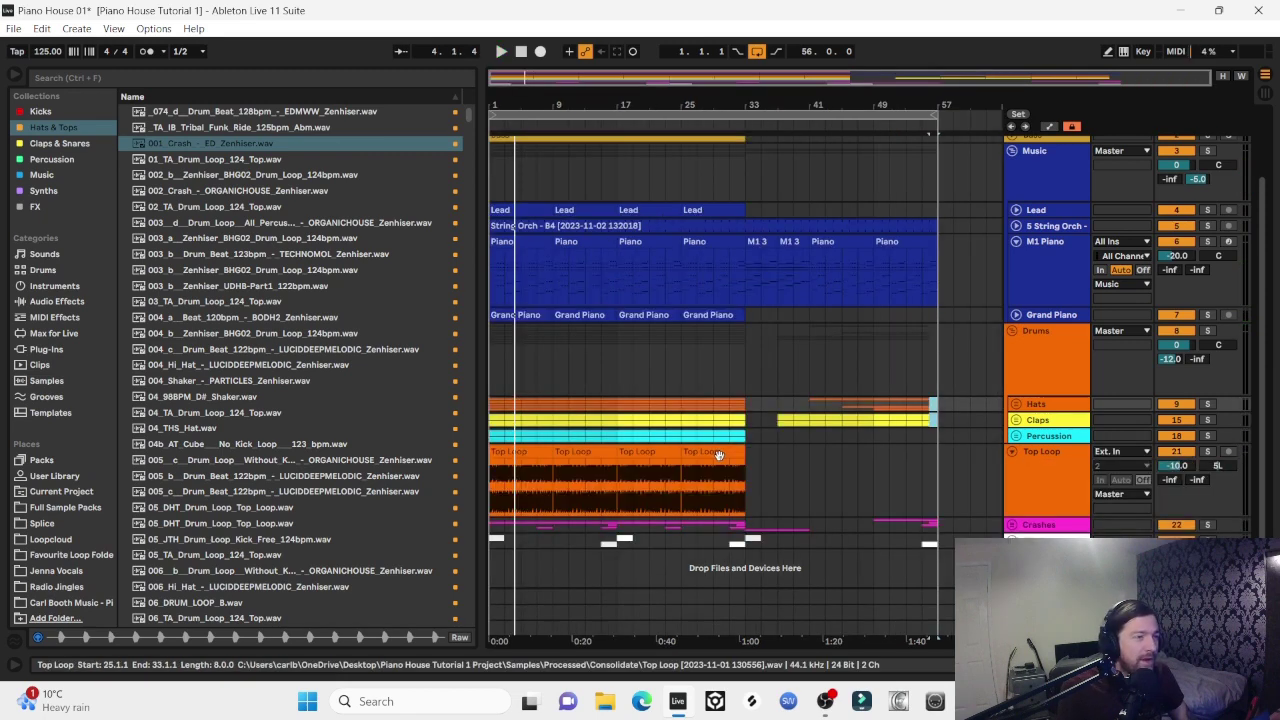
Copy the Top Loop clip to bar 49 and the Click Perc clip to bar 41, duplicating Click Perc up to bar 57
drag(716, 457, 918, 466)
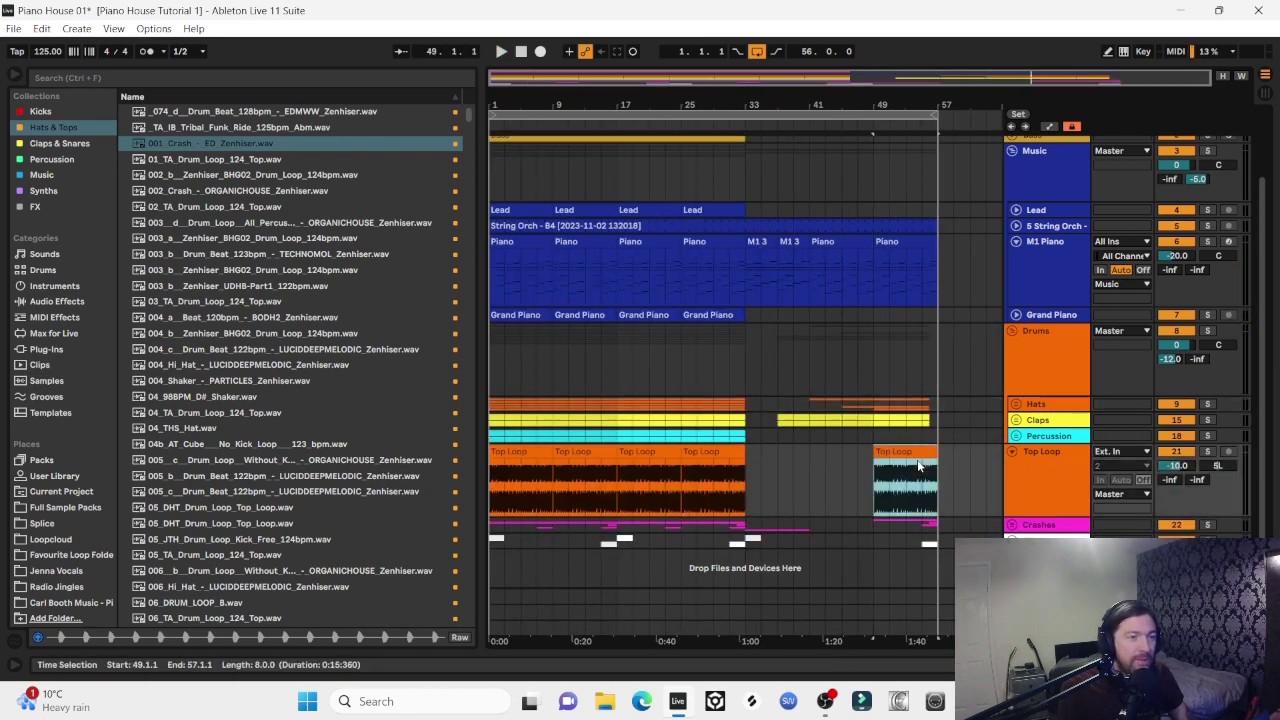
click(1016, 436)
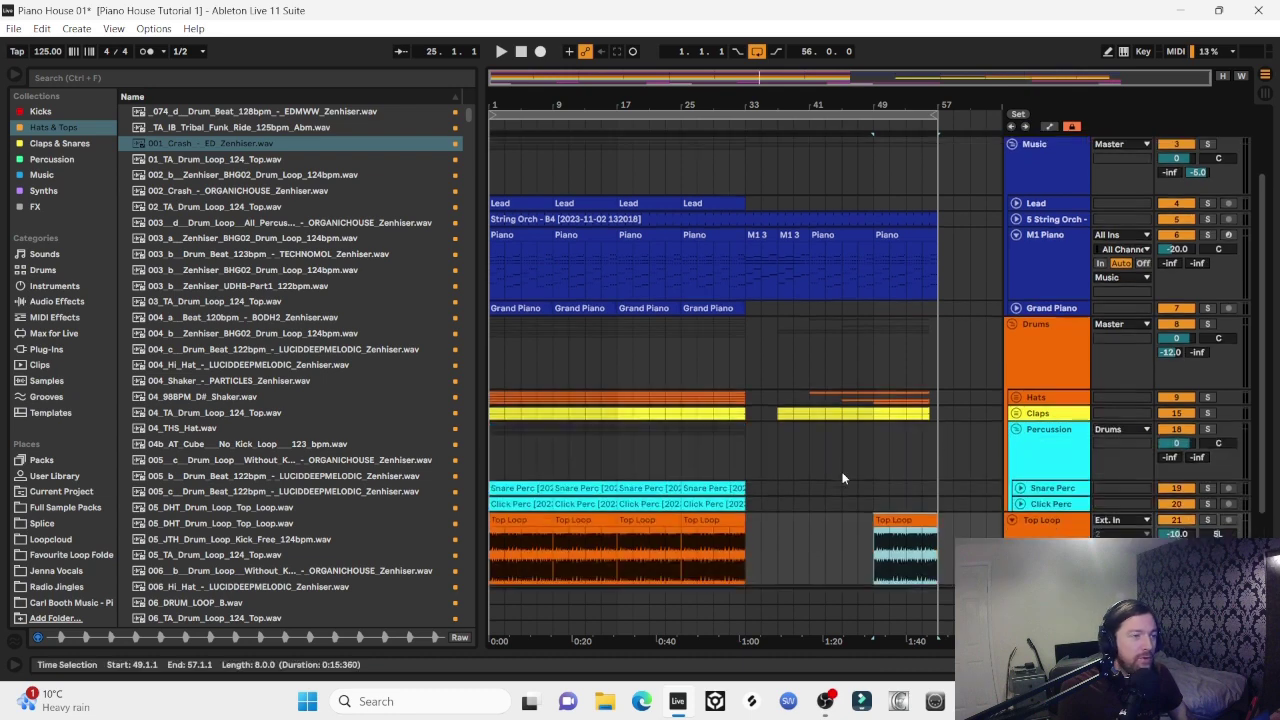
scroll(723, 468, down, 1)
drag(706, 475, 838, 473)
key(ctrl+d)
Play the arrangement from bar 41 and fold the Percussion, Drums, M1 Piano, Music and Top Loop tracks
click(814, 475)
key(space)
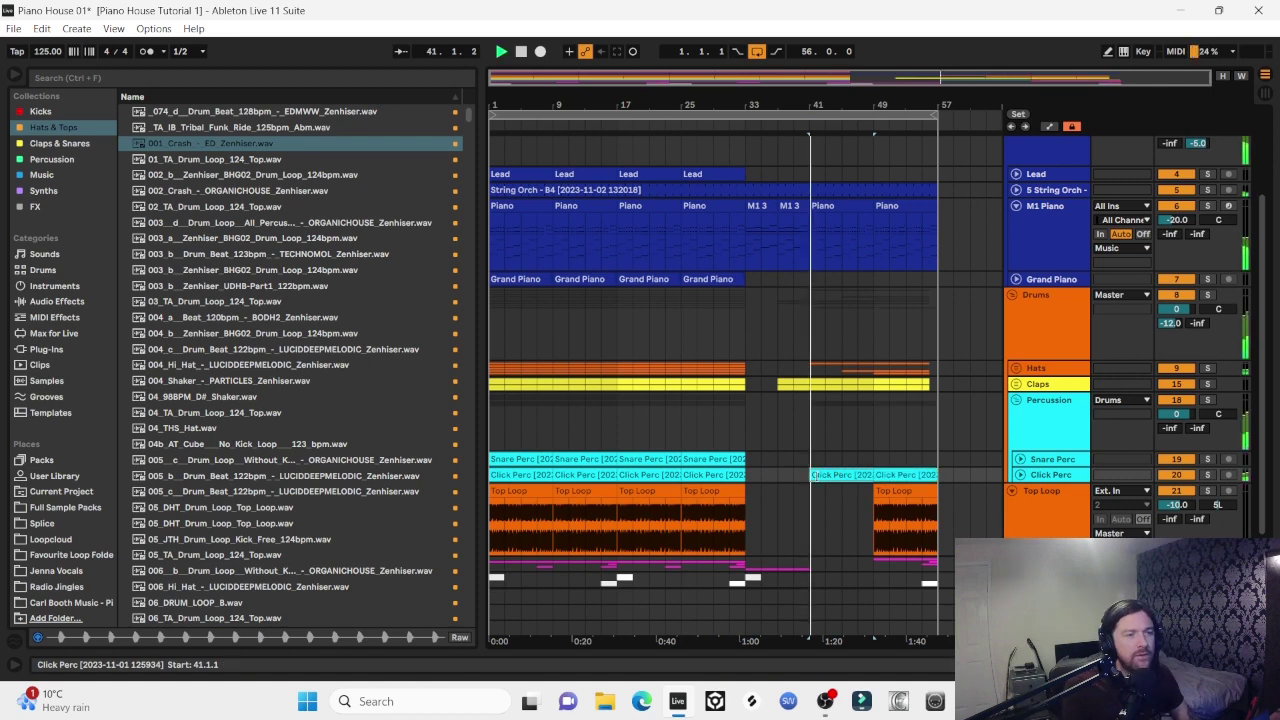
click(1016, 400)
click(1013, 296)
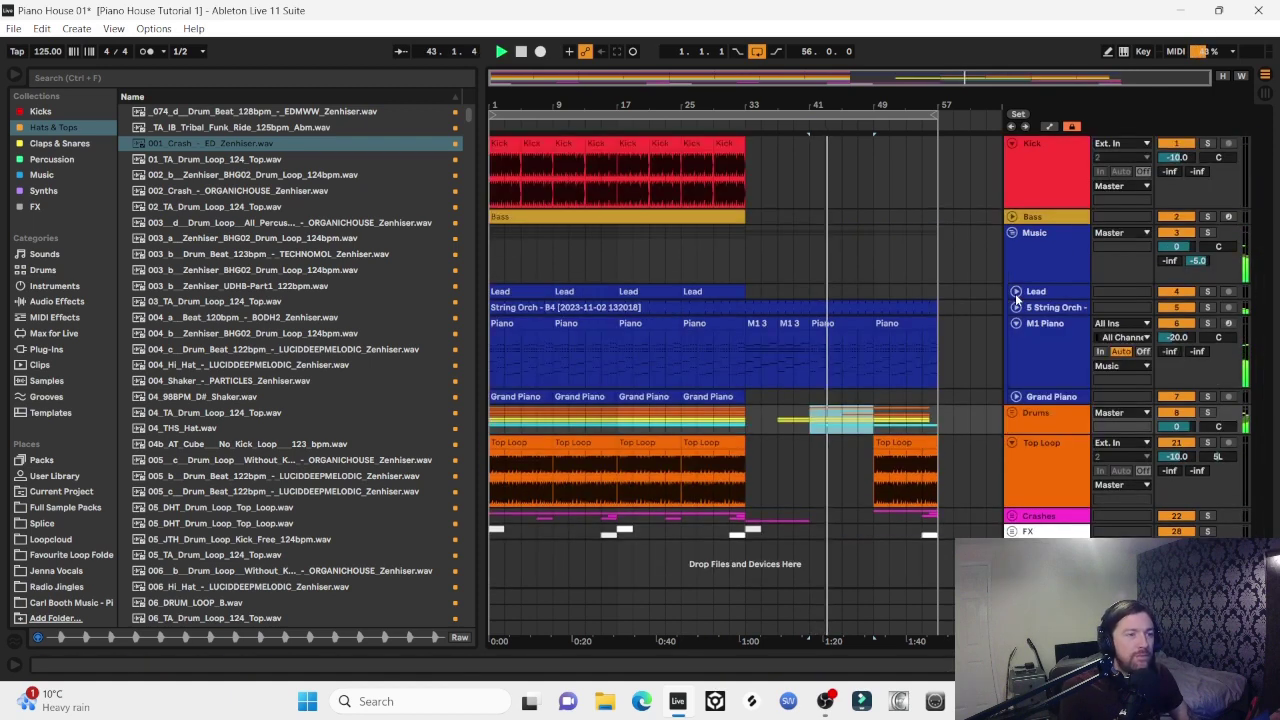
click(1018, 439)
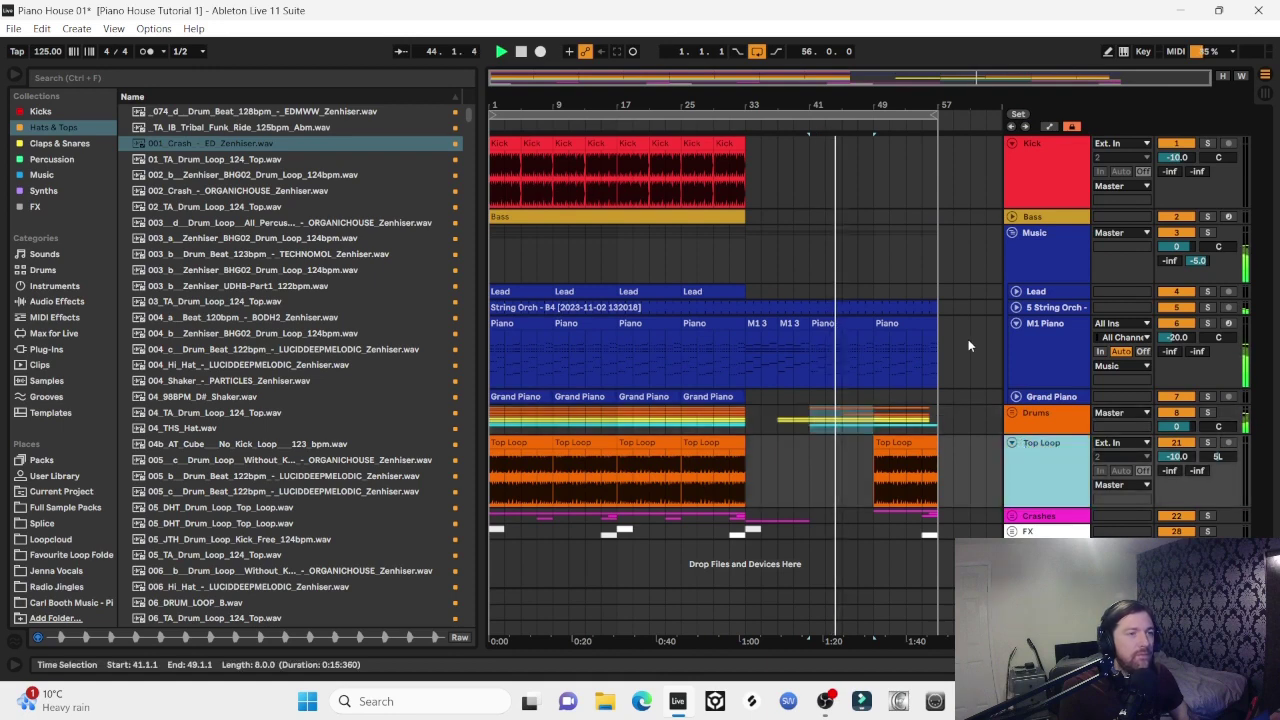
click(1045, 323)
click(1016, 323)
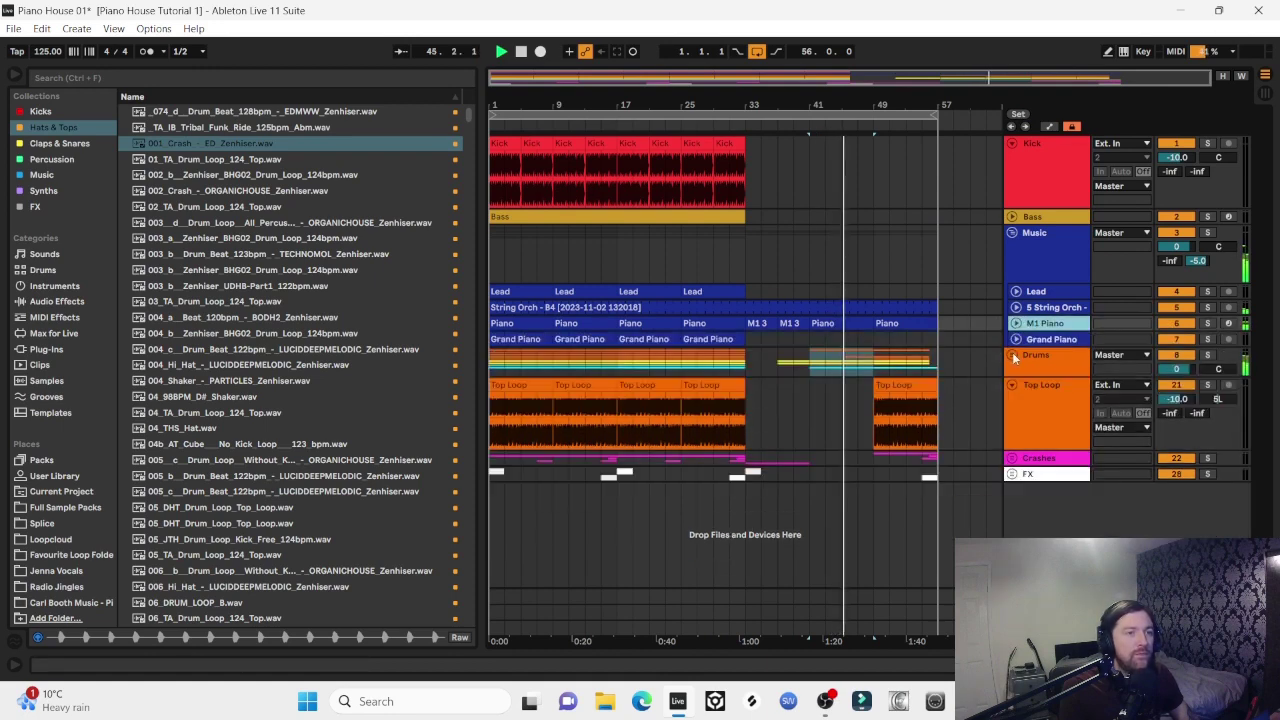
click(1011, 233)
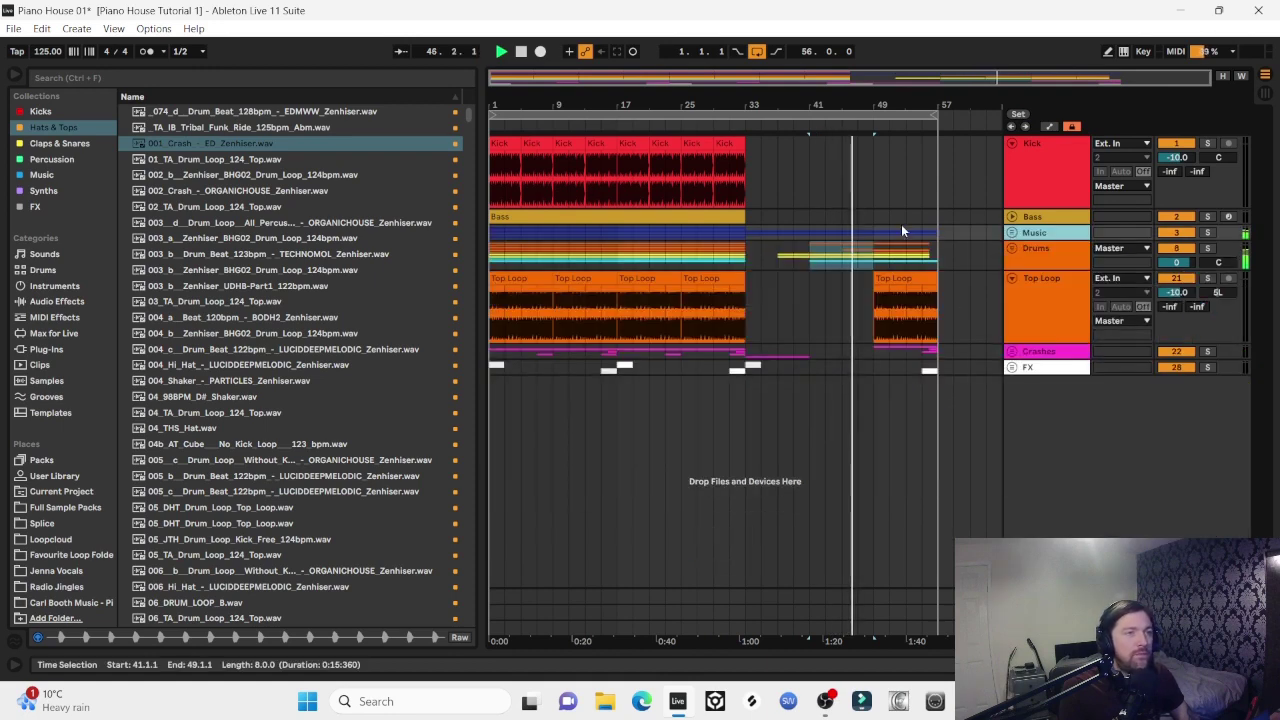
scroll(690, 138, up, 1)
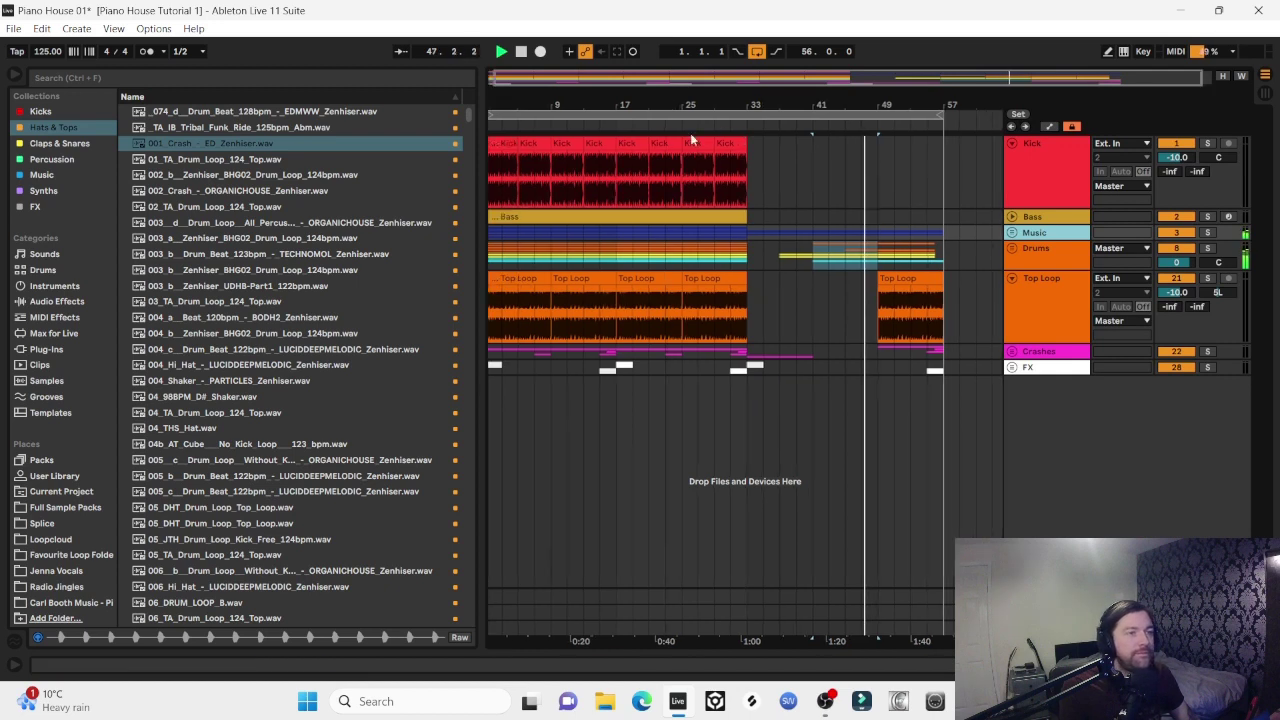
click(1011, 278)
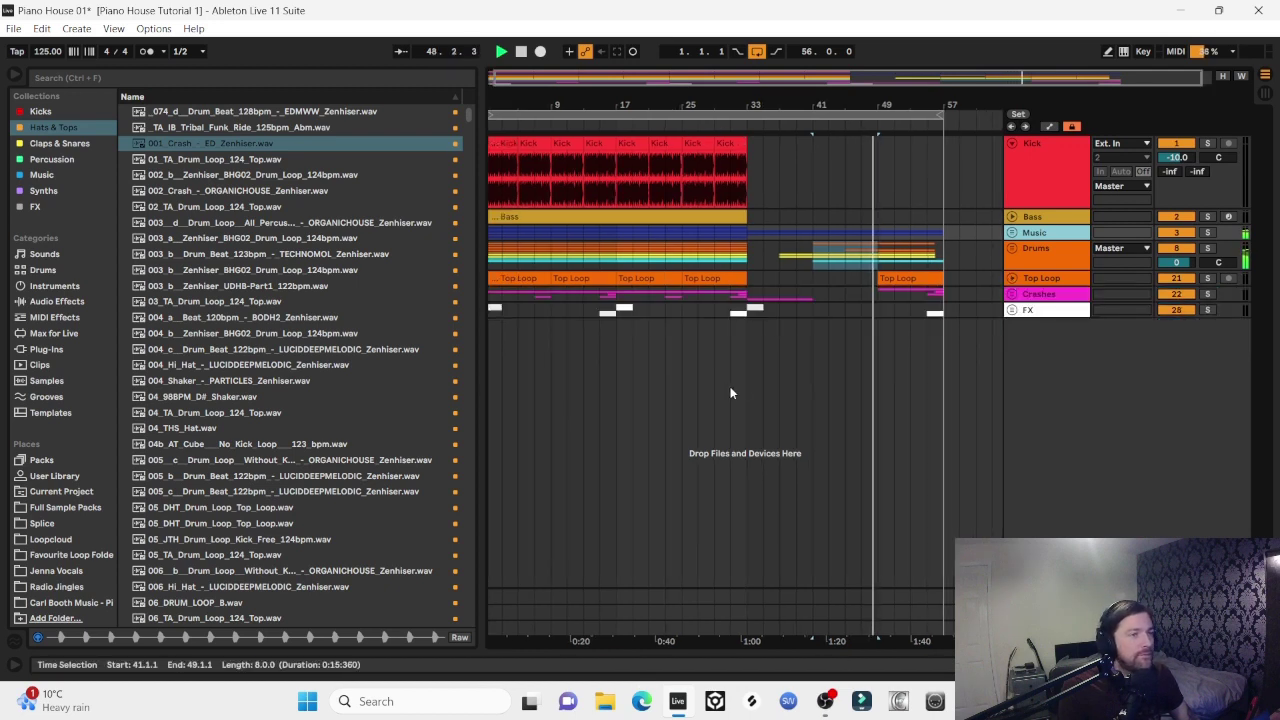
Unfold the Crashes group and move the Reverse Crash clip on the Crash Fill track to run from bar 54 to 56
click(1011, 294)
scroll(955, 259, up, 4)
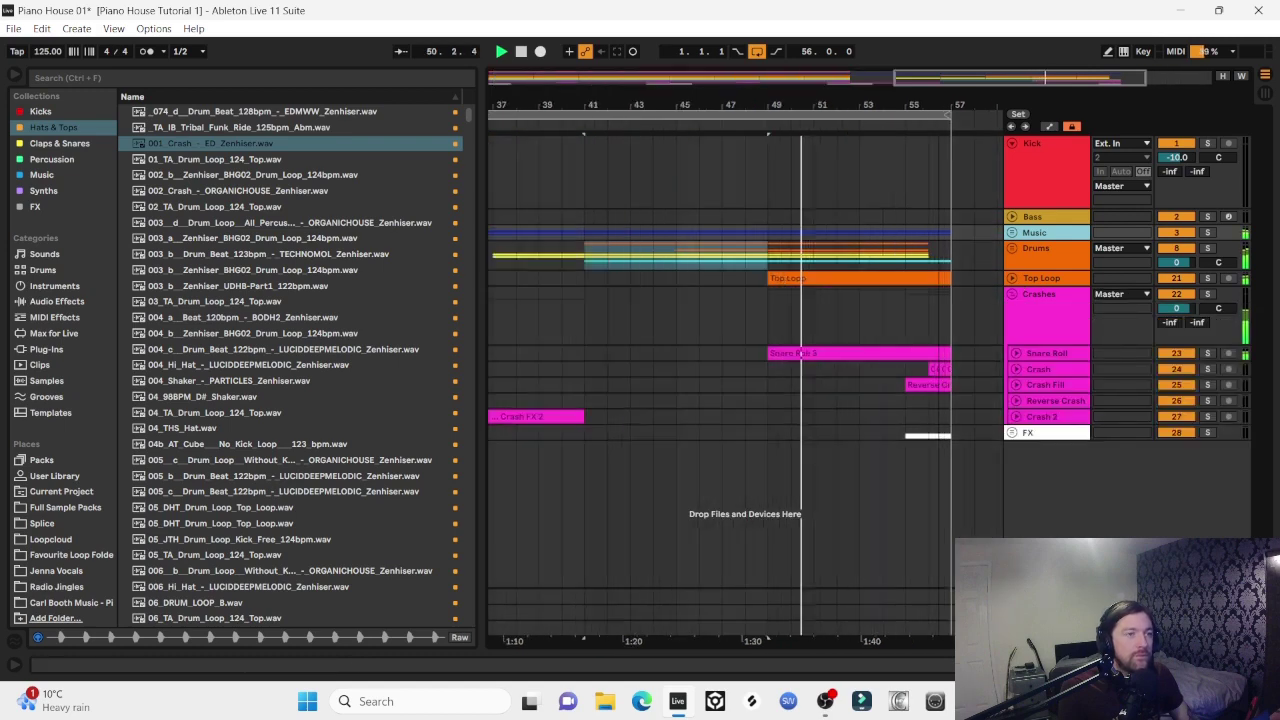
drag(908, 106, 908, 180)
drag(945, 370, 877, 370)
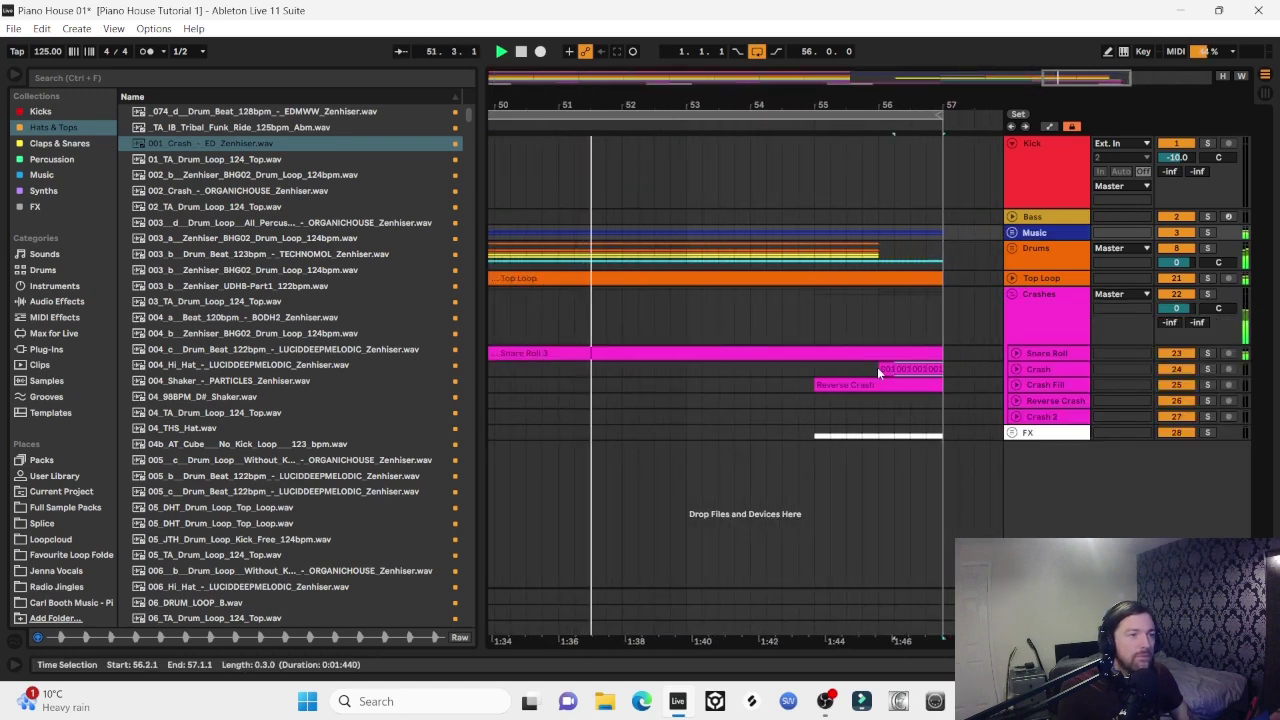
click(906, 386)
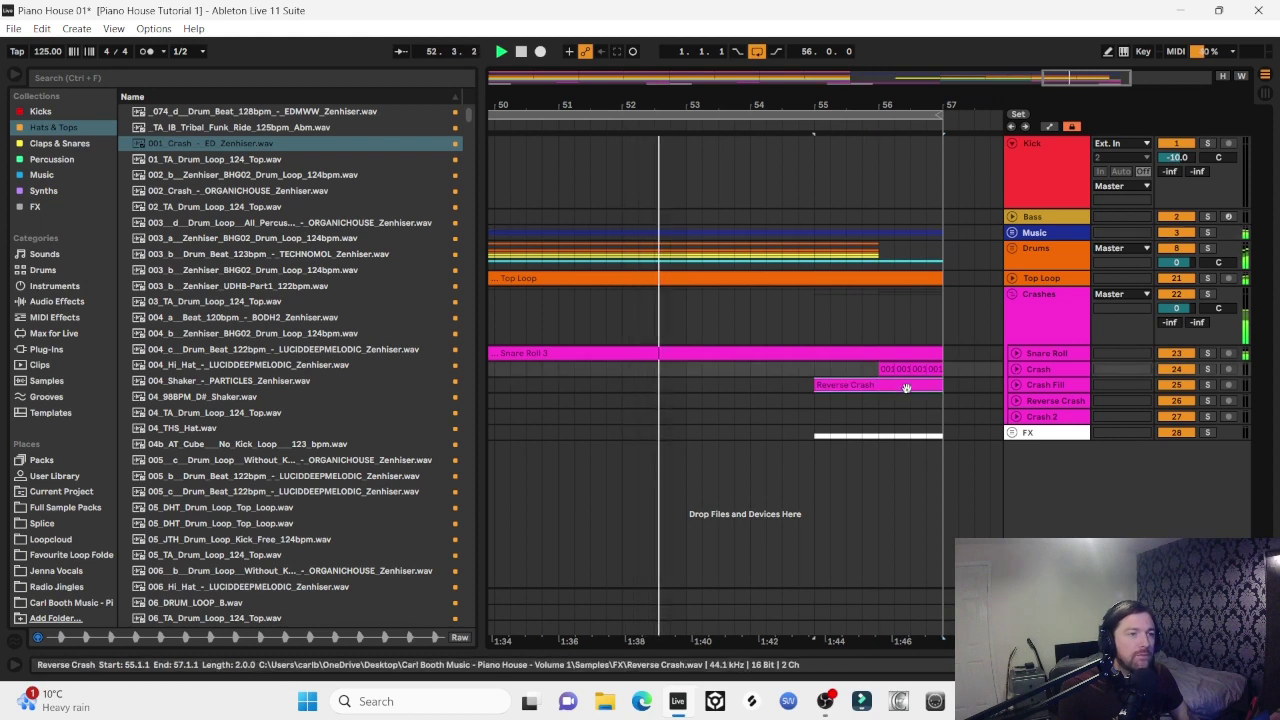
drag(906, 387, 855, 398)
drag(846, 385, 831, 386)
Unfold the FX group and delete the end of the last Top Loop clip from bar 56 onward
click(1022, 434)
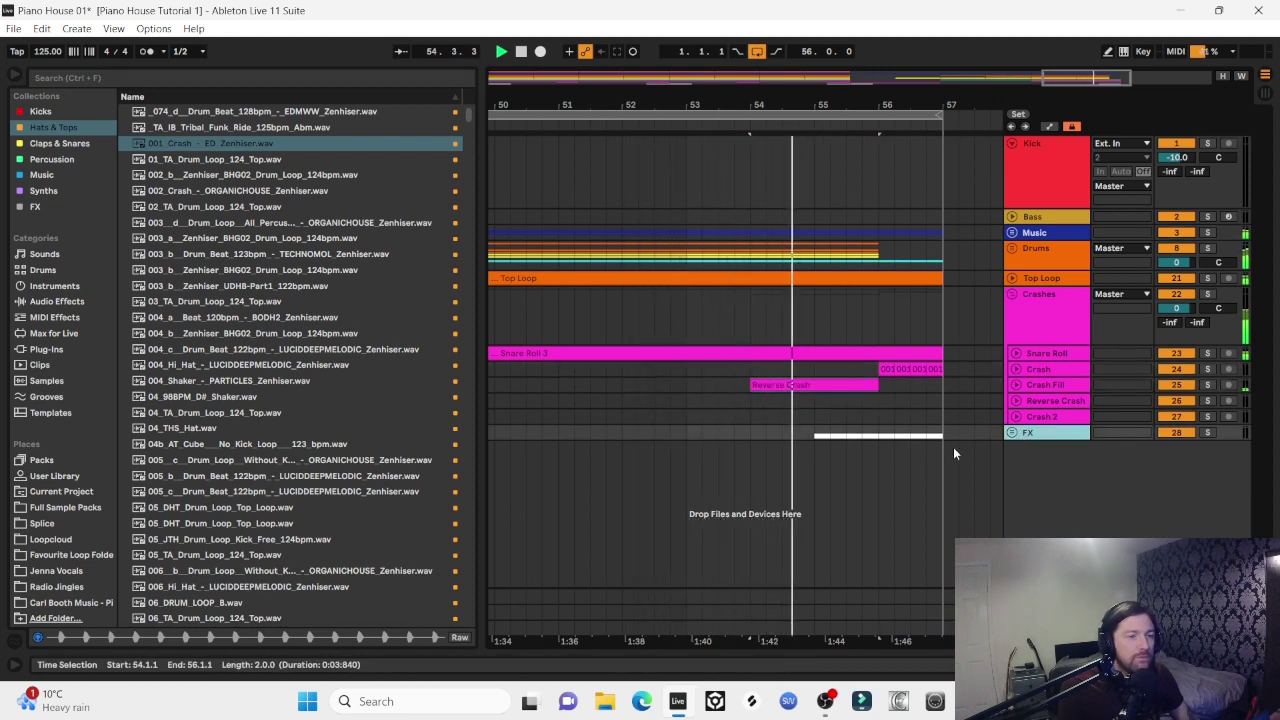
click(1012, 433)
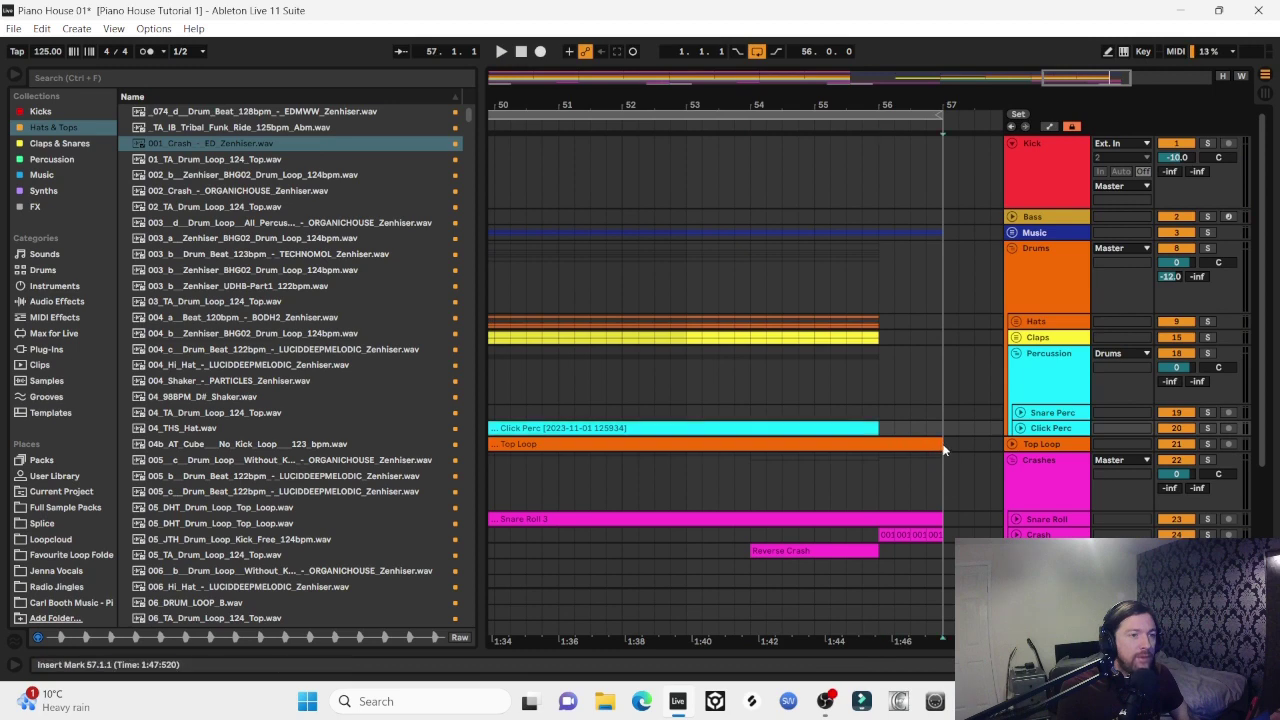
click(963, 447)
drag(964, 447, 881, 444)
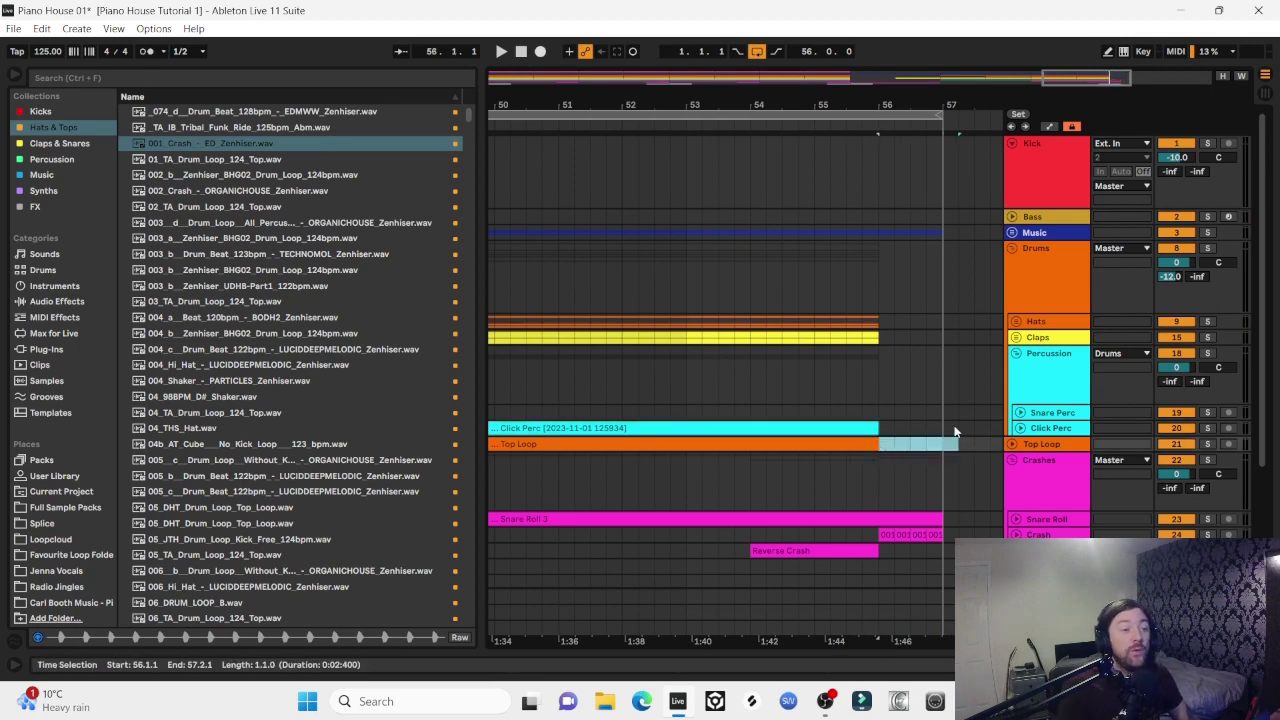
Move the Sweep Up 2 clip to start at bar 54 and play the arrangement from bar 55
scroll(954, 432, down, 3)
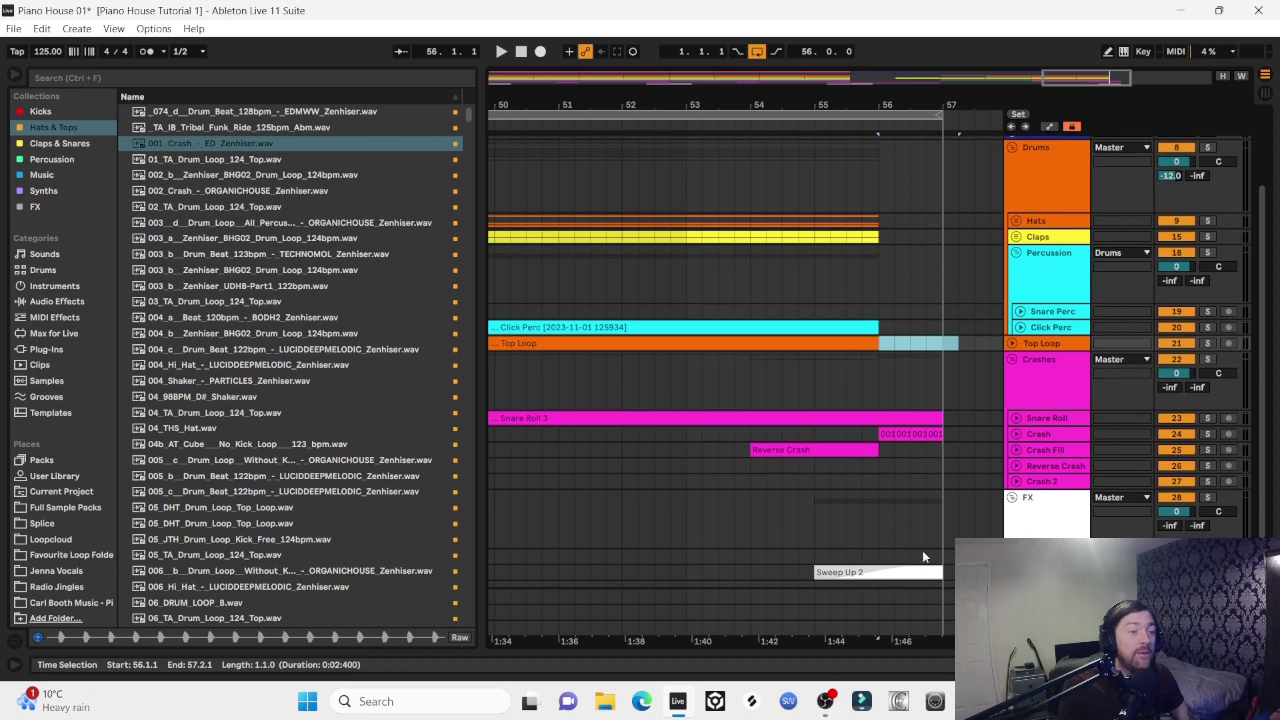
drag(926, 566, 868, 542)
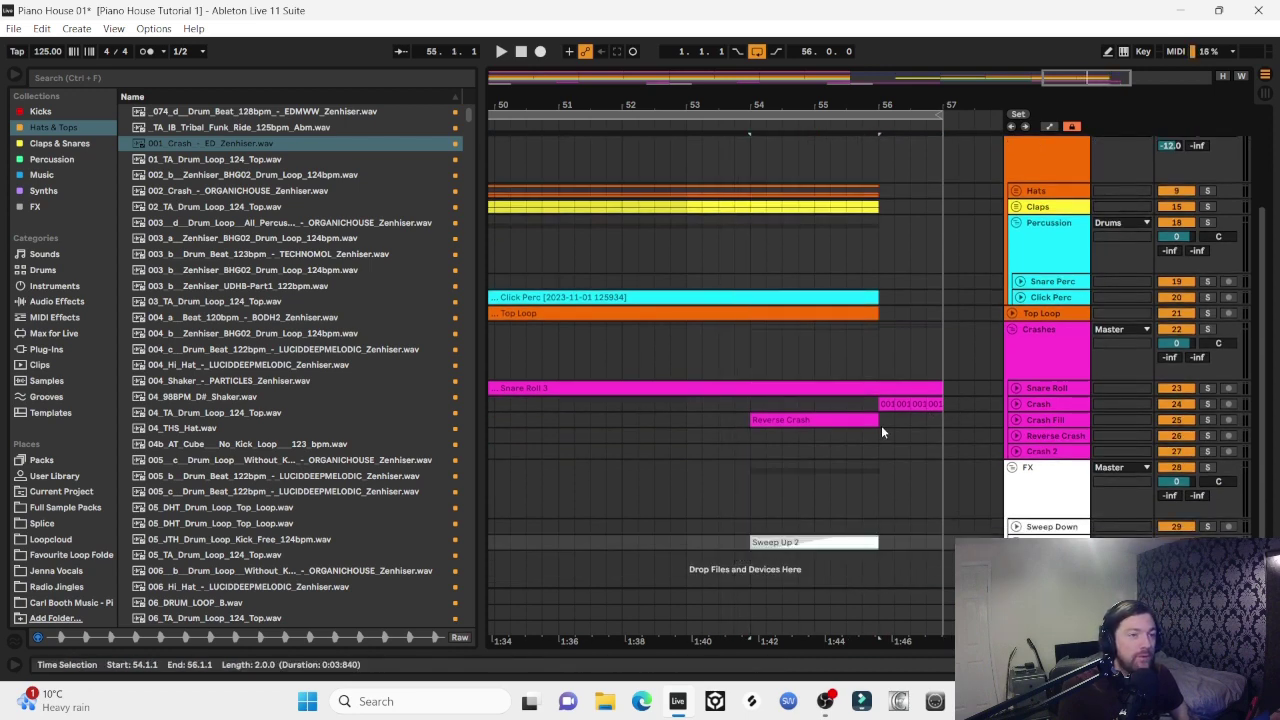
drag(806, 104, 906, 106)
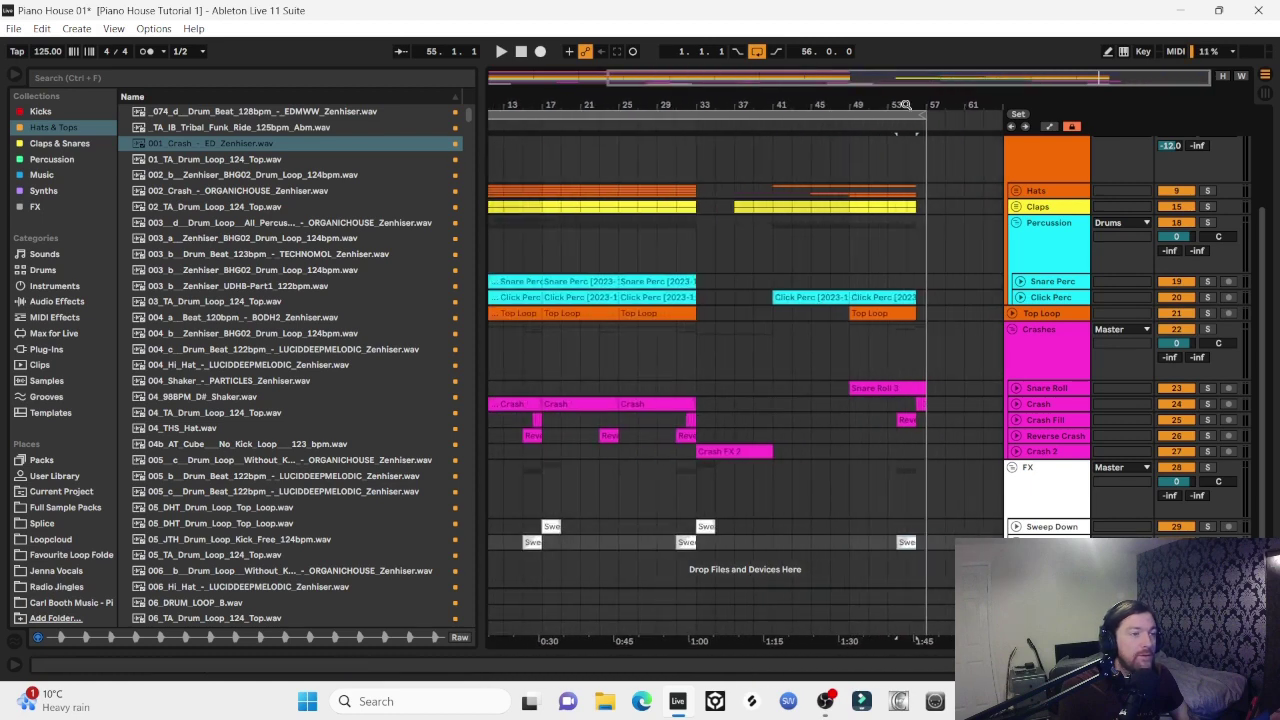
key(space)
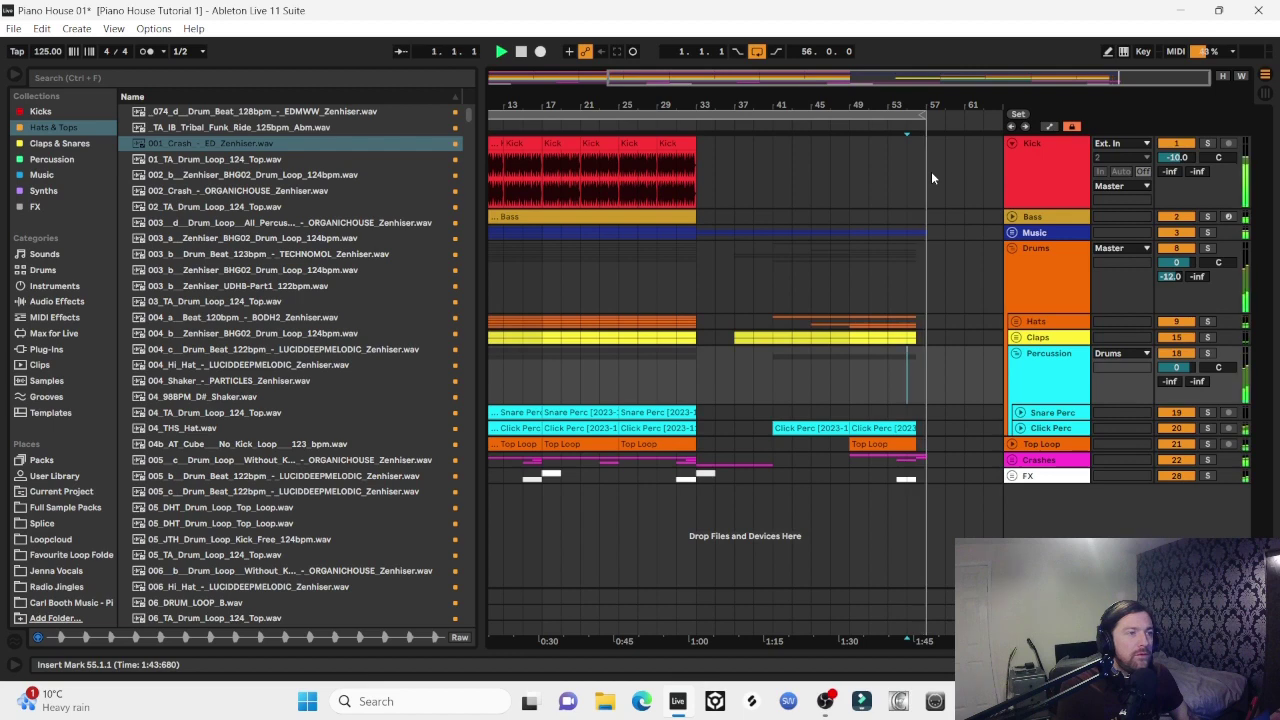
Unfold the Crashes group to reveal its Snare Roll, Crash and Crash Fill clips around bars 51 to 57
drag(924, 104, 925, 110)
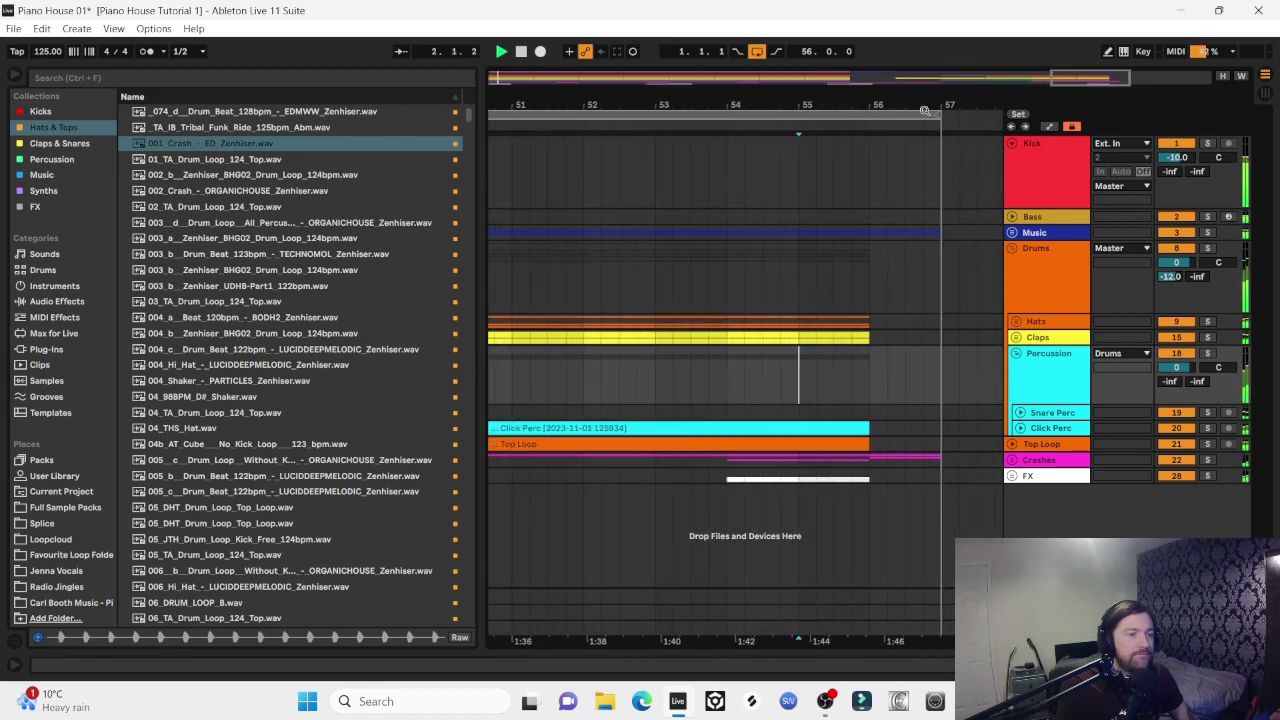
click(1013, 460)
click(938, 530)
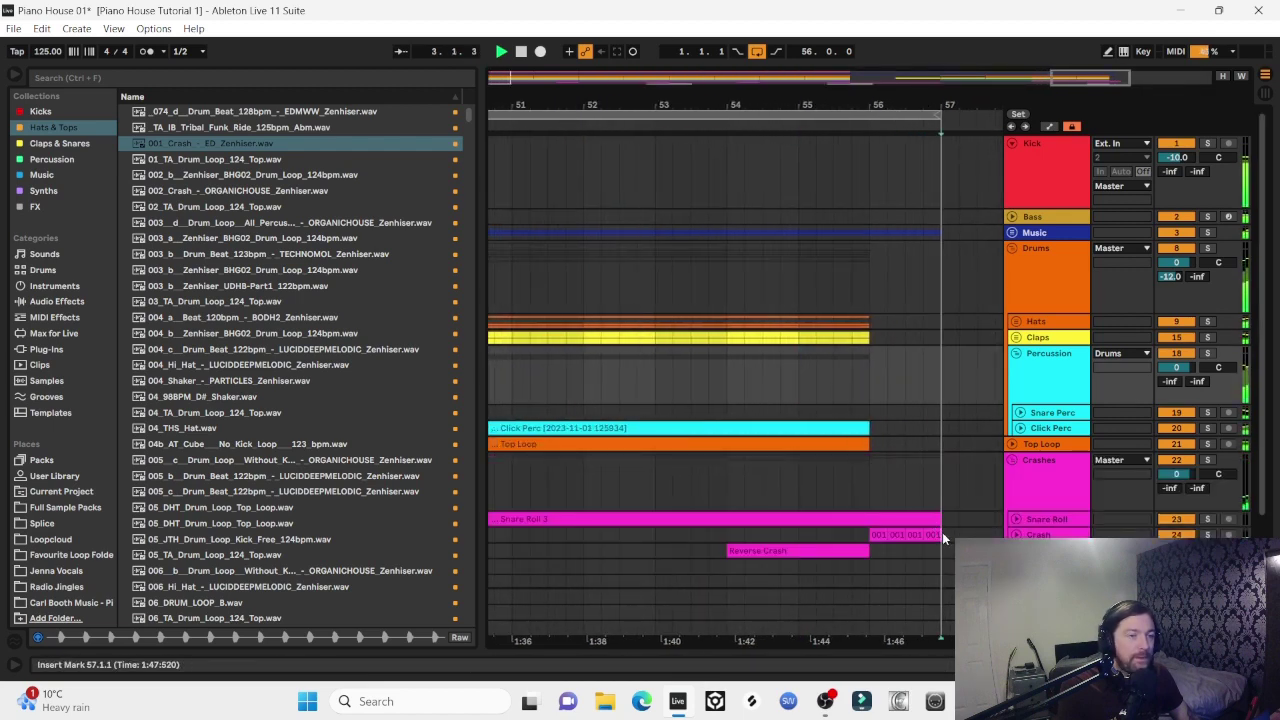
Try deleting the Snare Roll and crash clips between bars 56 and 57, playing from bar 55
drag(872, 516, 871, 520)
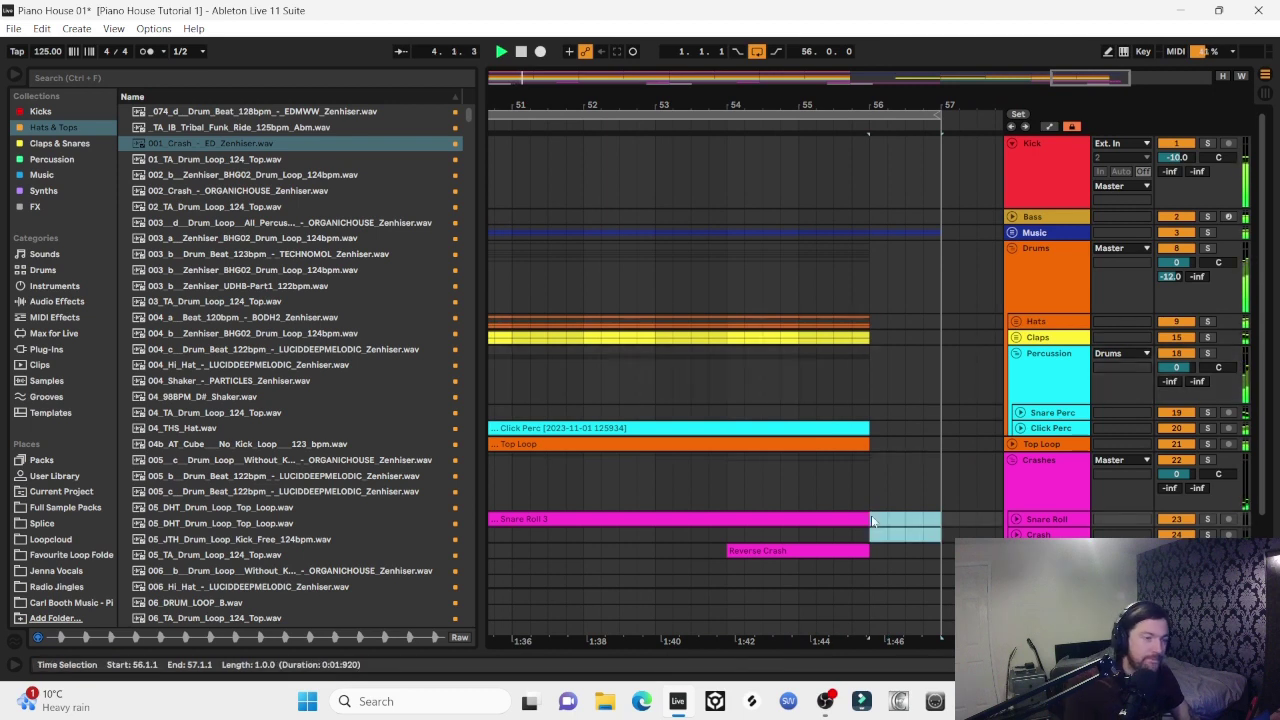
click(828, 482)
key(space)
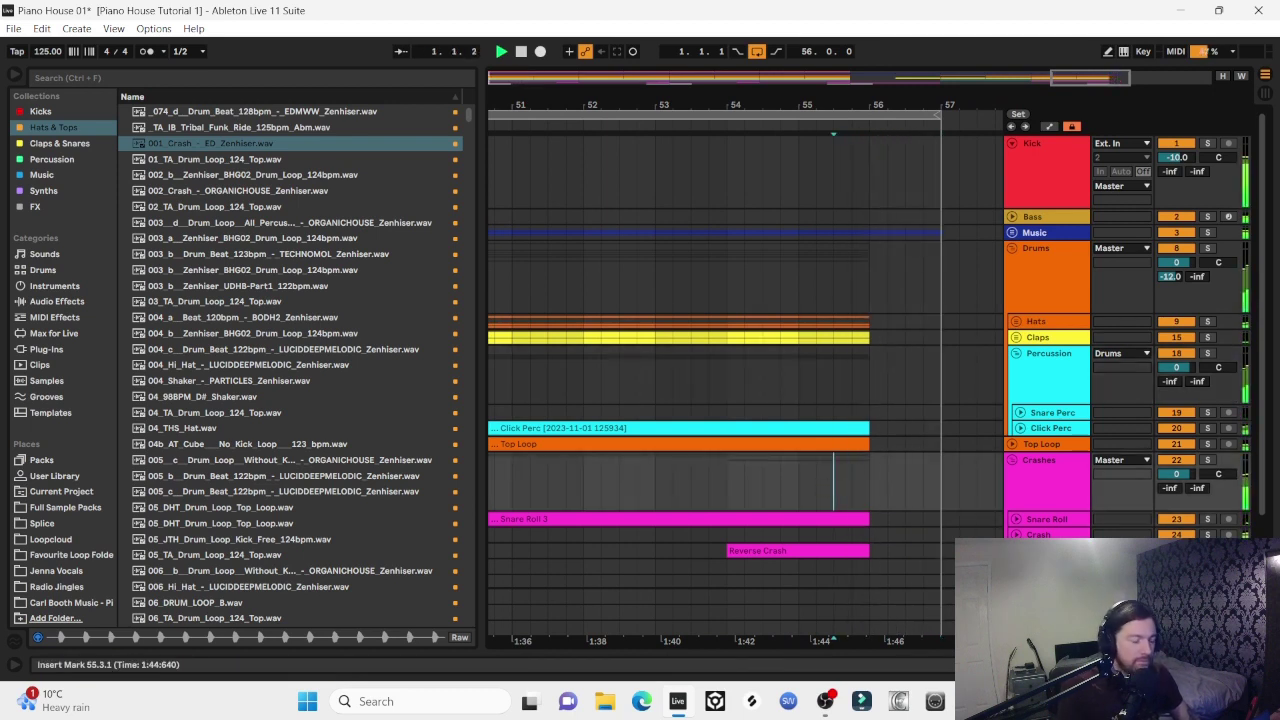
key(space)
key(ctrl+z)
Trim the end of the Snare Roll 3 clip back to bar 56 and play from the middle of bar 55
click(888, 548)
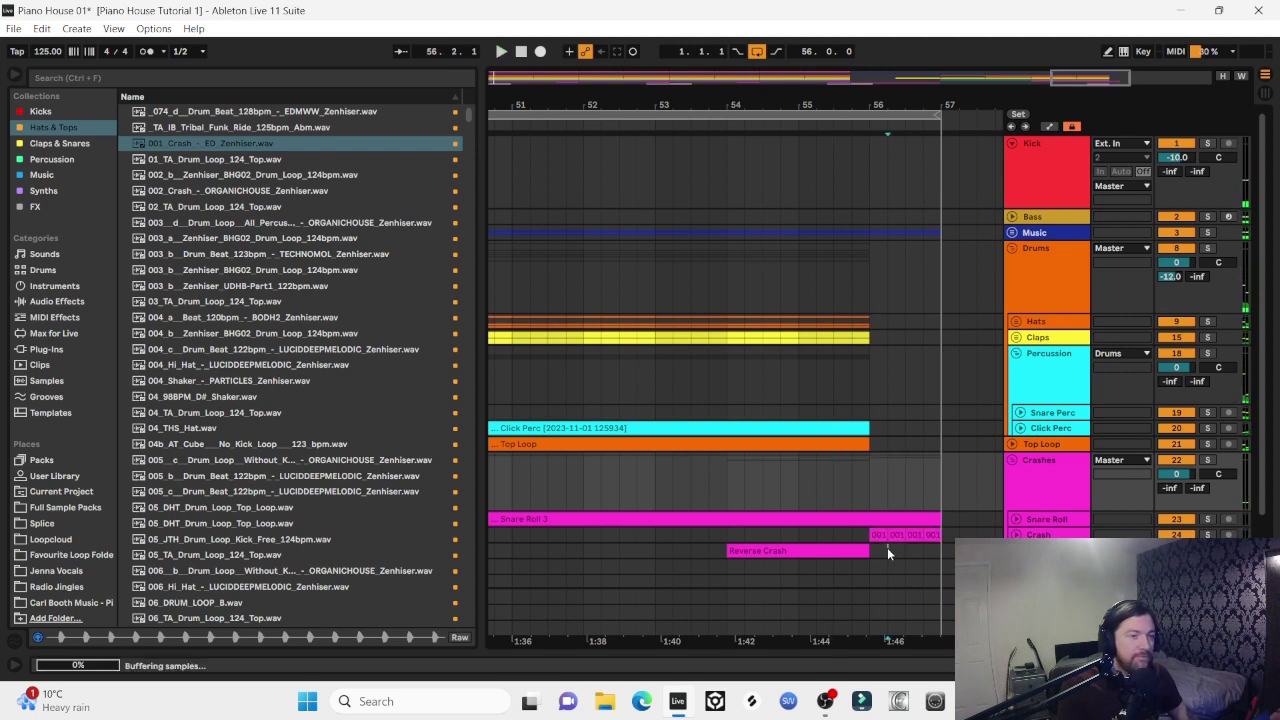
drag(941, 518, 880, 517)
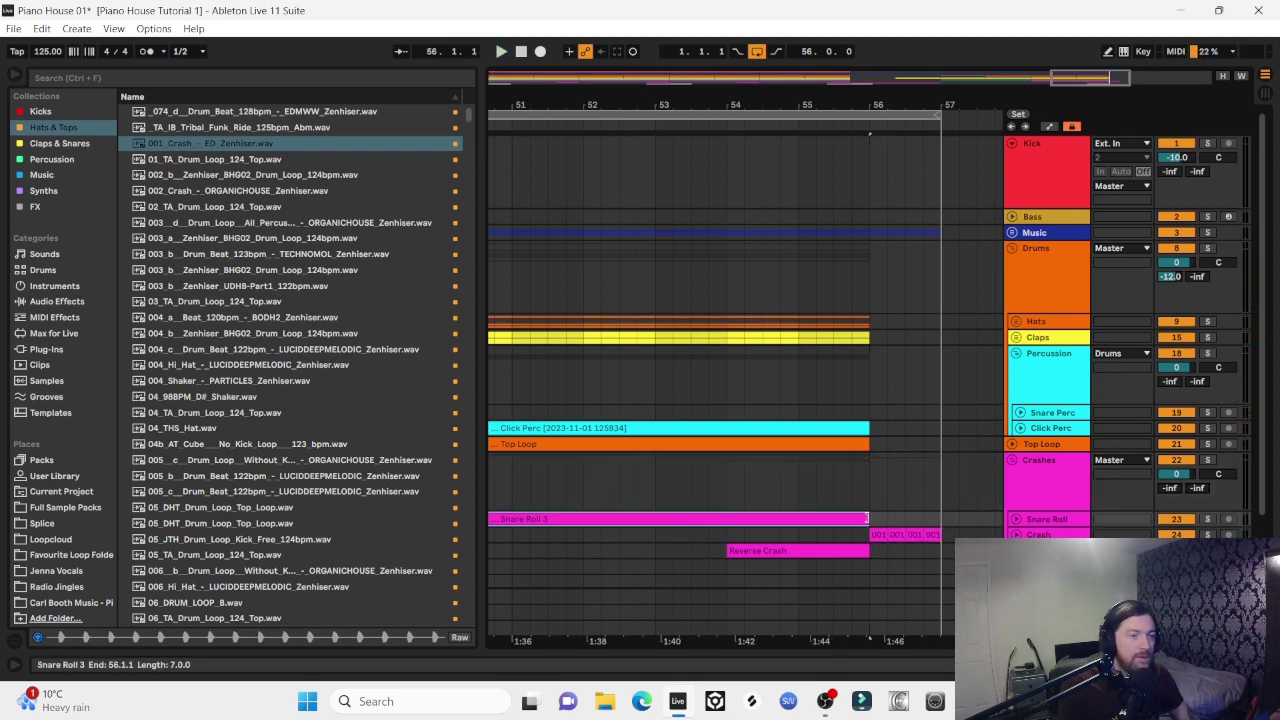
click(845, 489)
key(space)
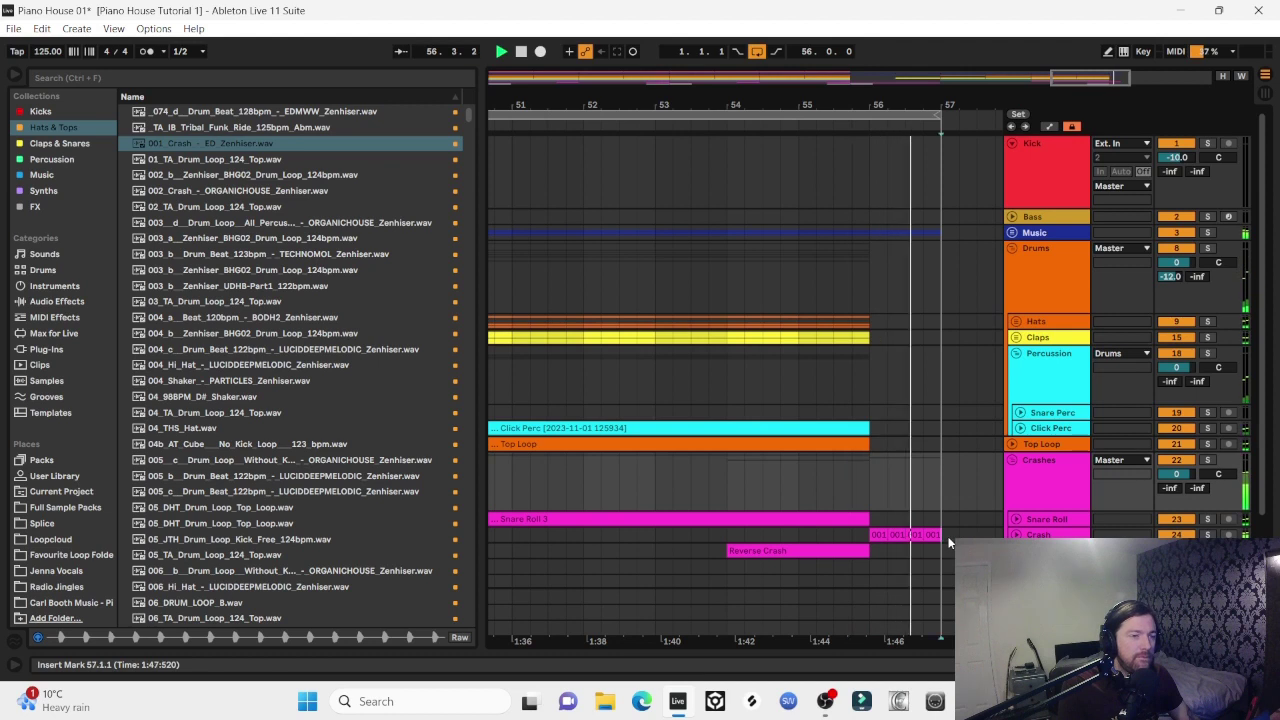
Delete the short crash clips between bars 56 and 57 and move the Reverse Crash clip to run from bar 55 to 57
click(876, 535)
key(Delete)
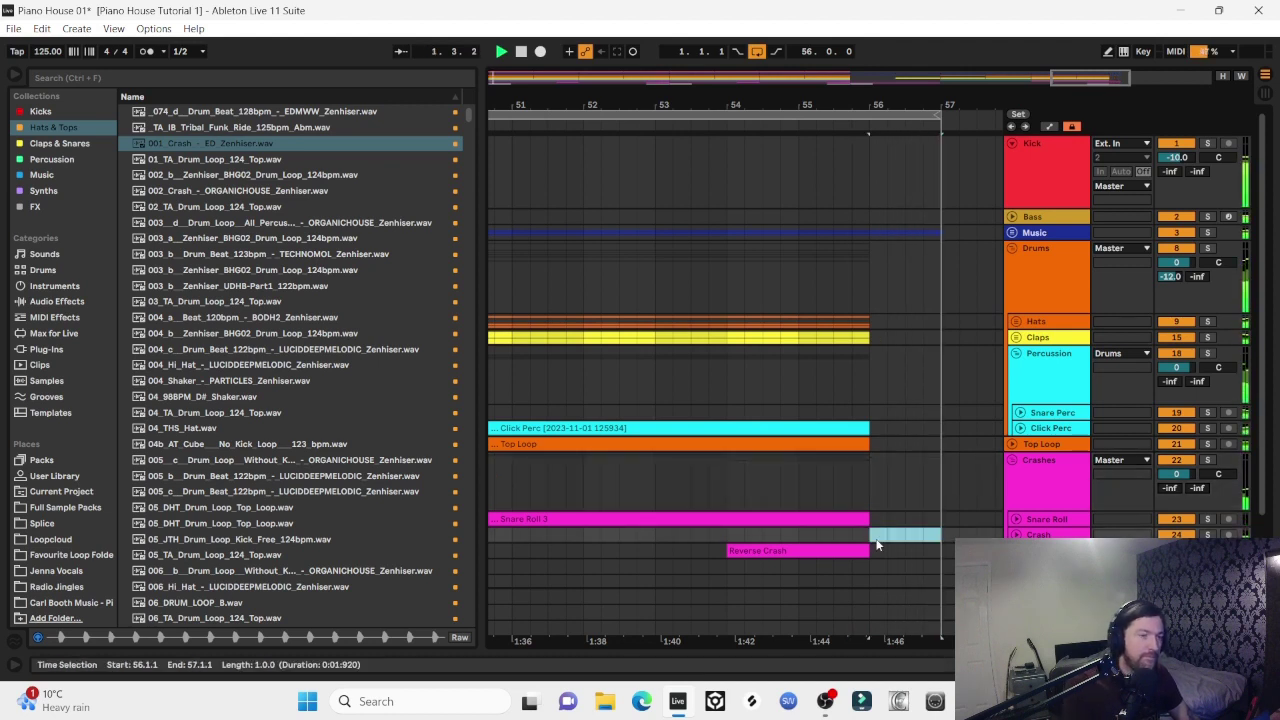
drag(845, 550, 908, 549)
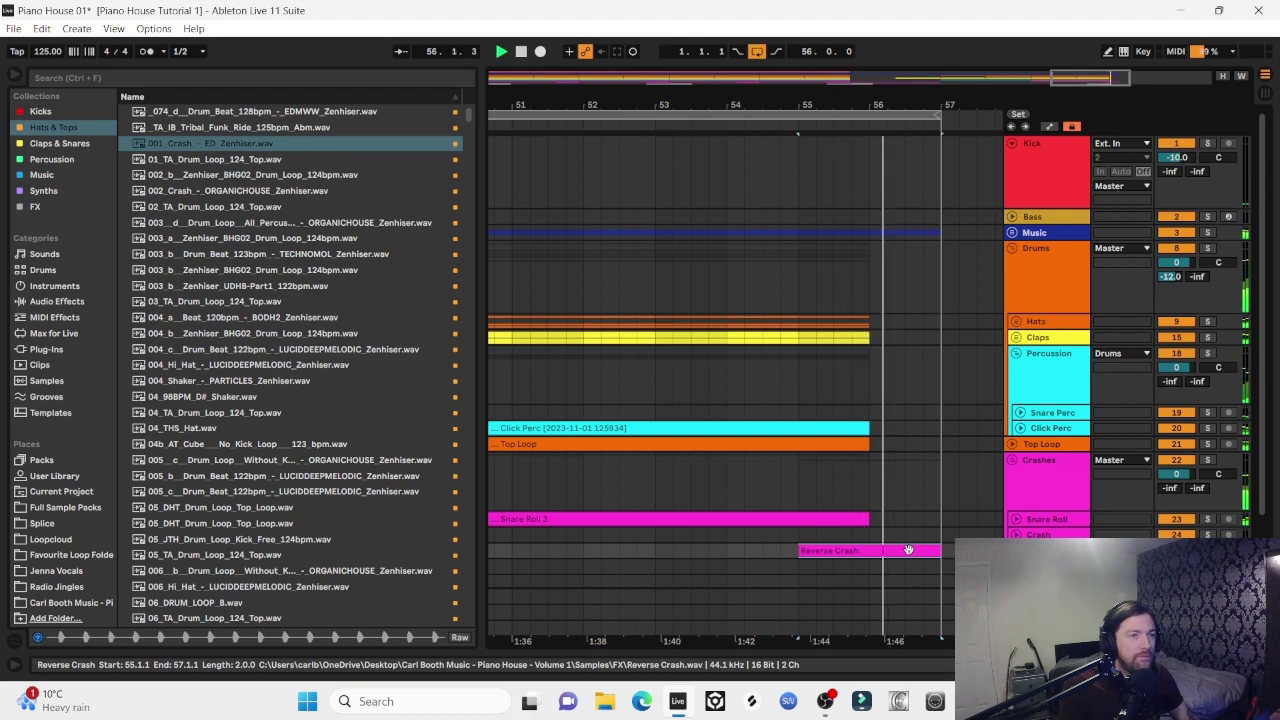
click(871, 280)
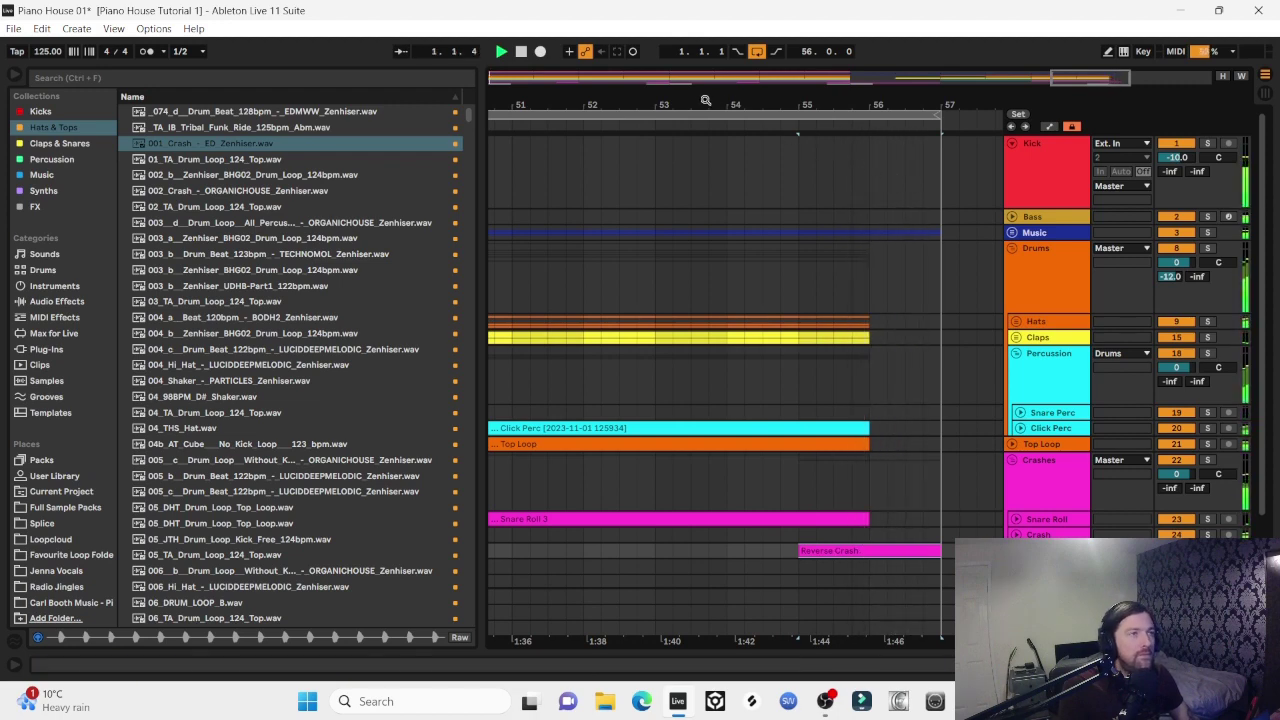
Fold the Percussion group, unfold the Music group and copy the Lead clips to bars 41 and 49
drag(705, 100, 704, 30)
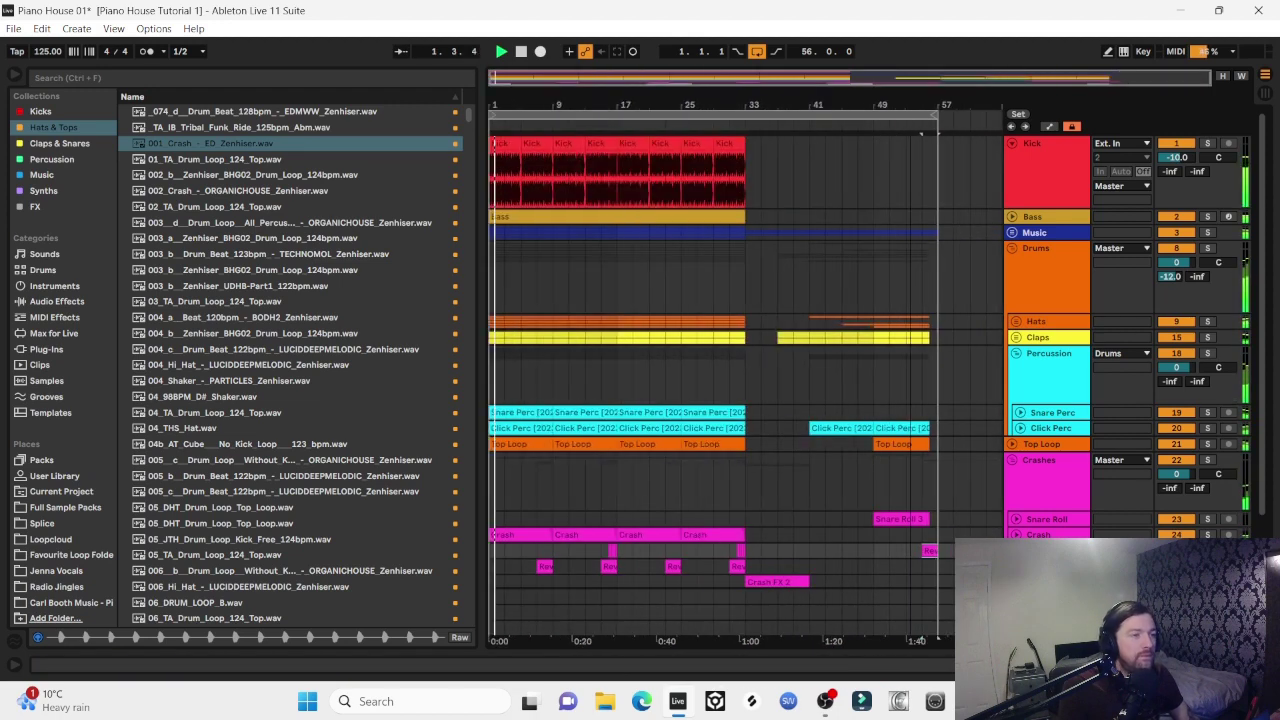
click(1015, 354)
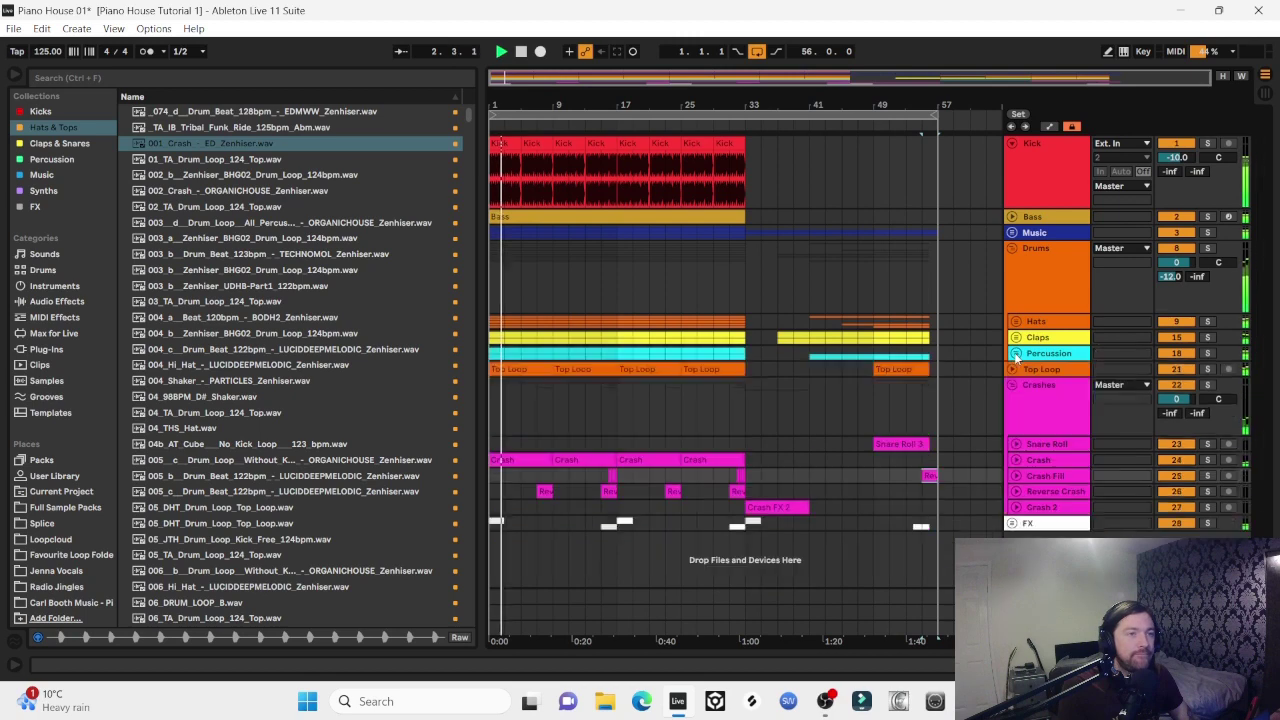
click(1012, 232)
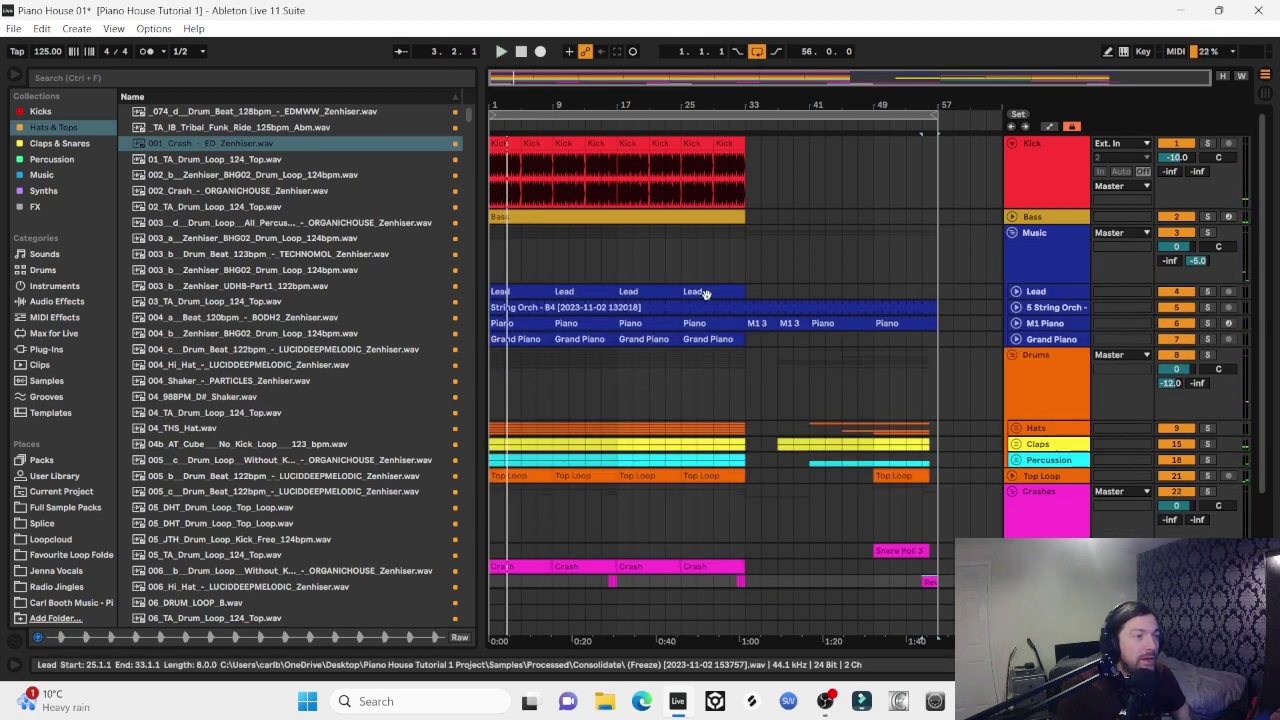
drag(705, 292, 845, 290)
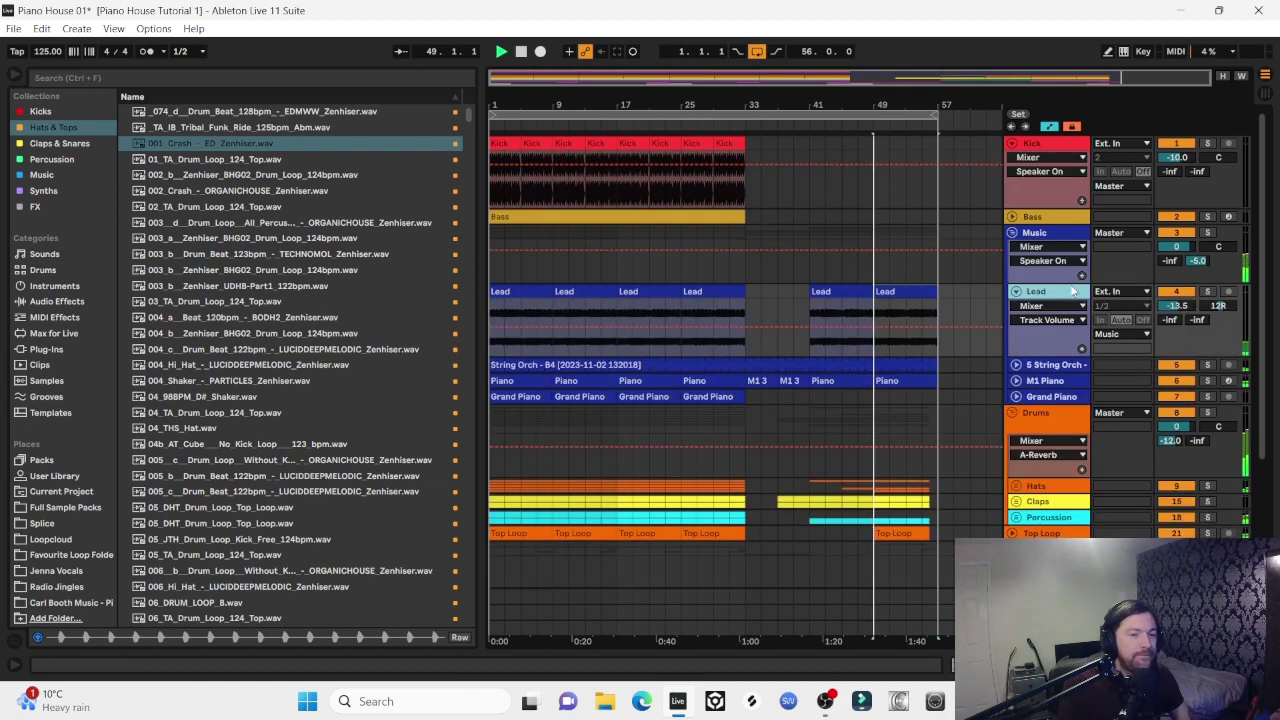
Show the Lead track's Auto Filter frequency automation and draw a rise from bar 41 to 19.9 kHz at about bar 55
key(shift+Tab)
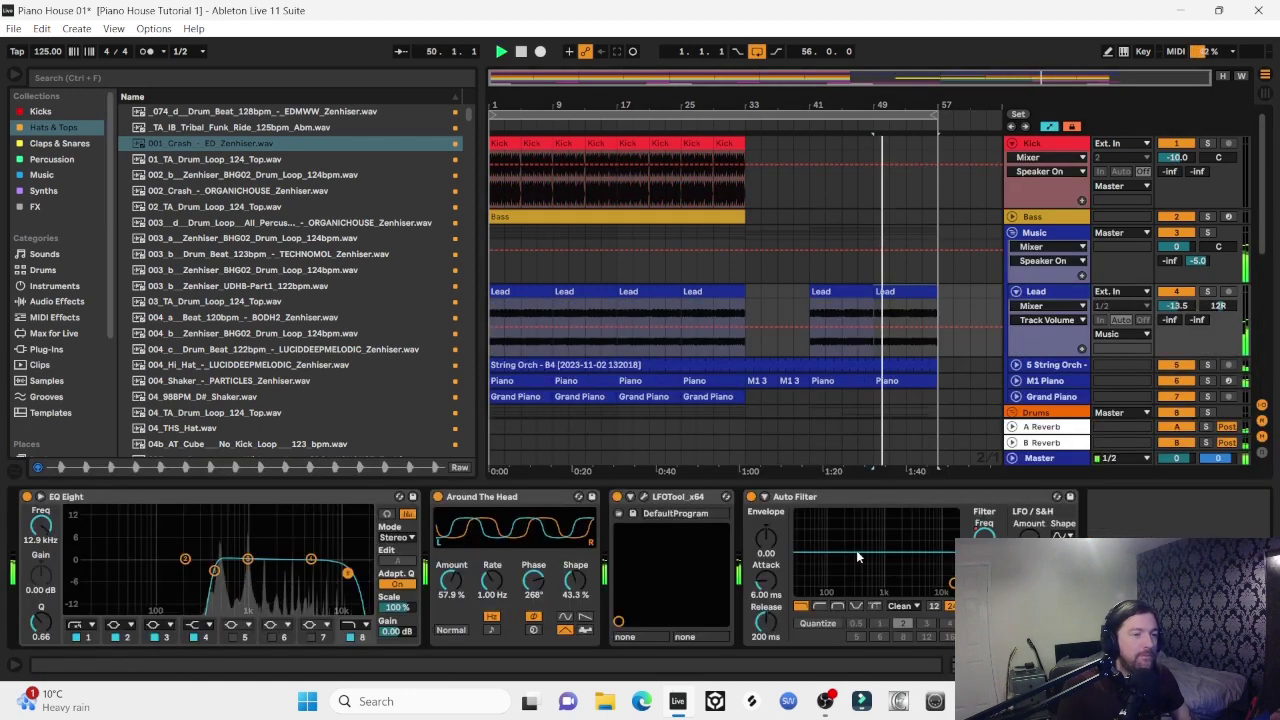
click(984, 537)
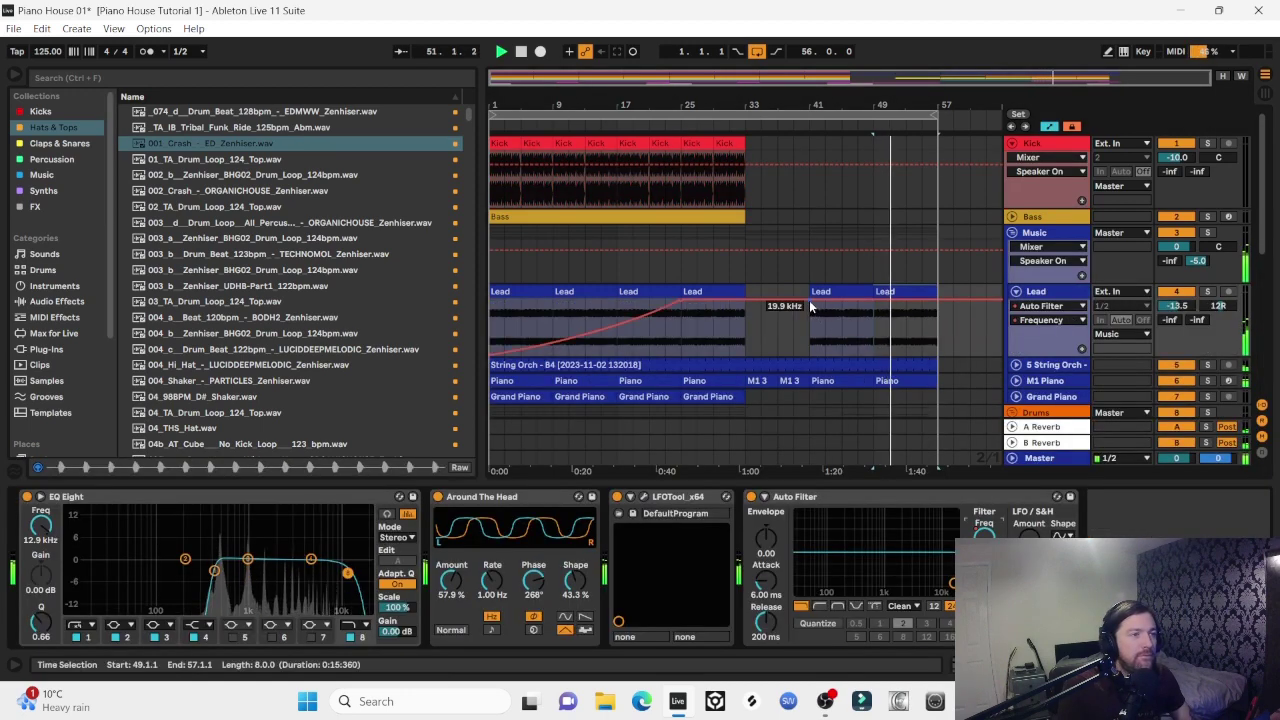
key(space)
drag(817, 298, 809, 326)
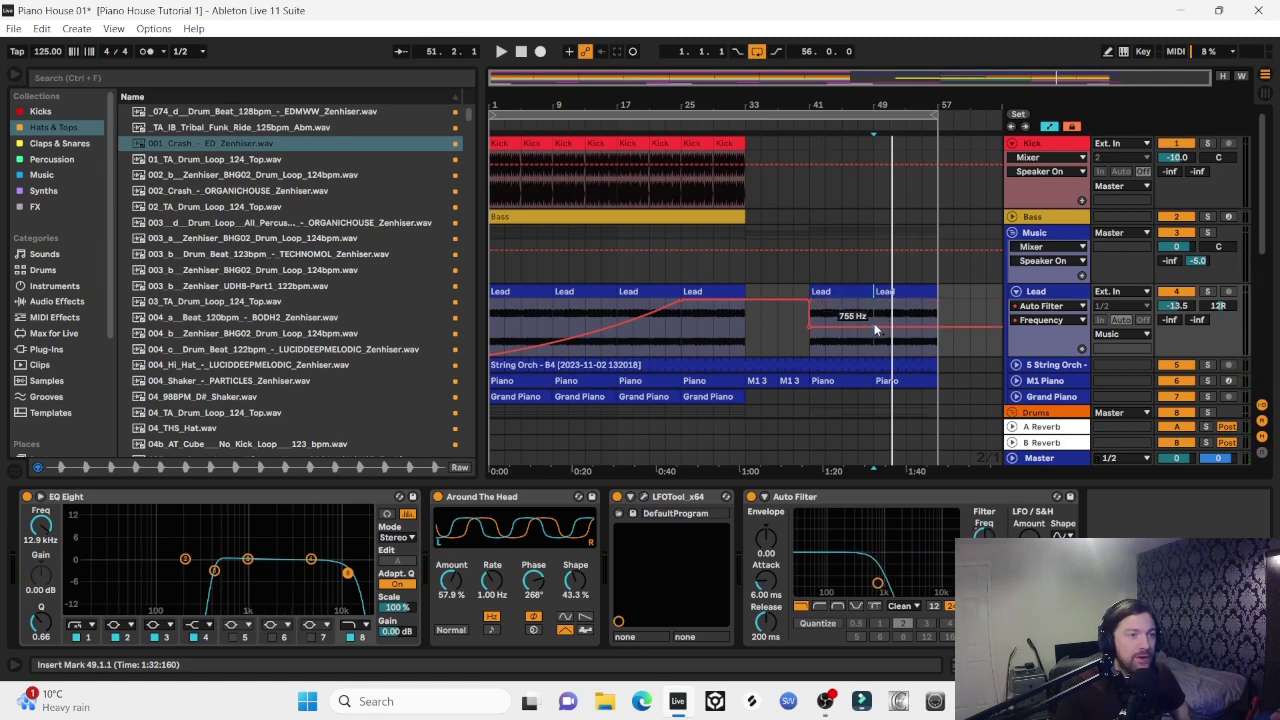
key(space)
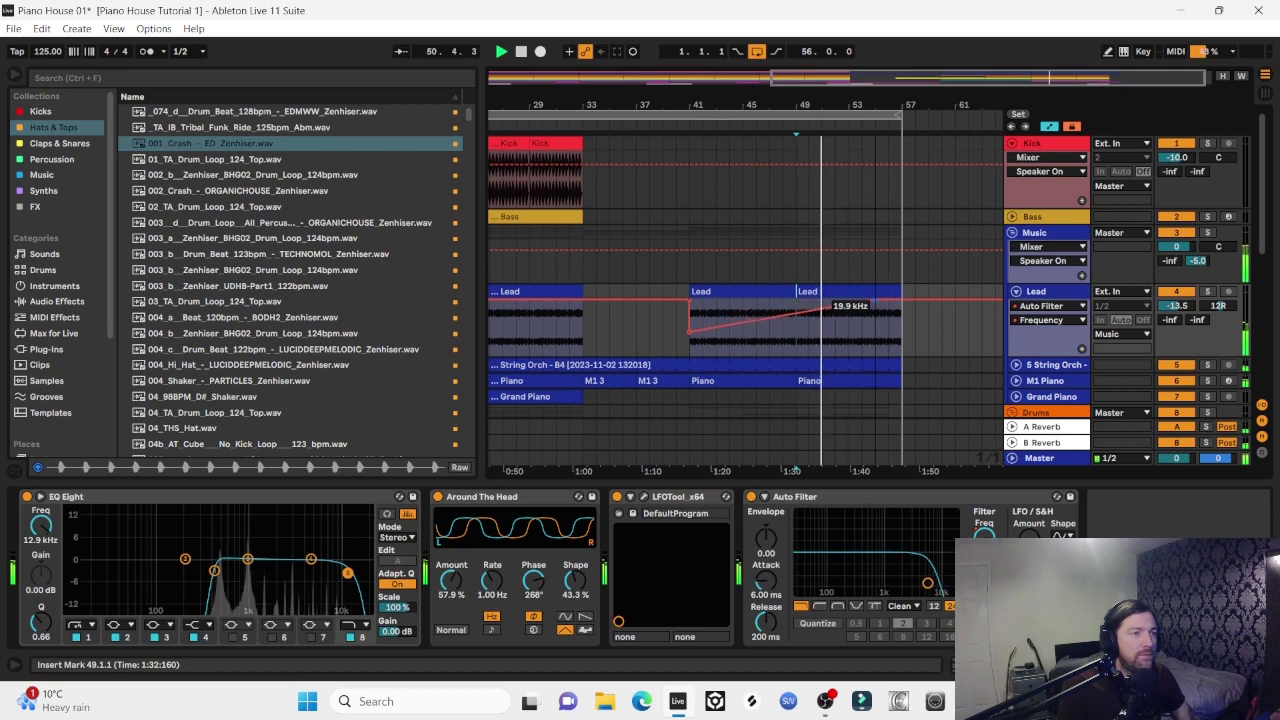
scroll(889, 308, down, 3)
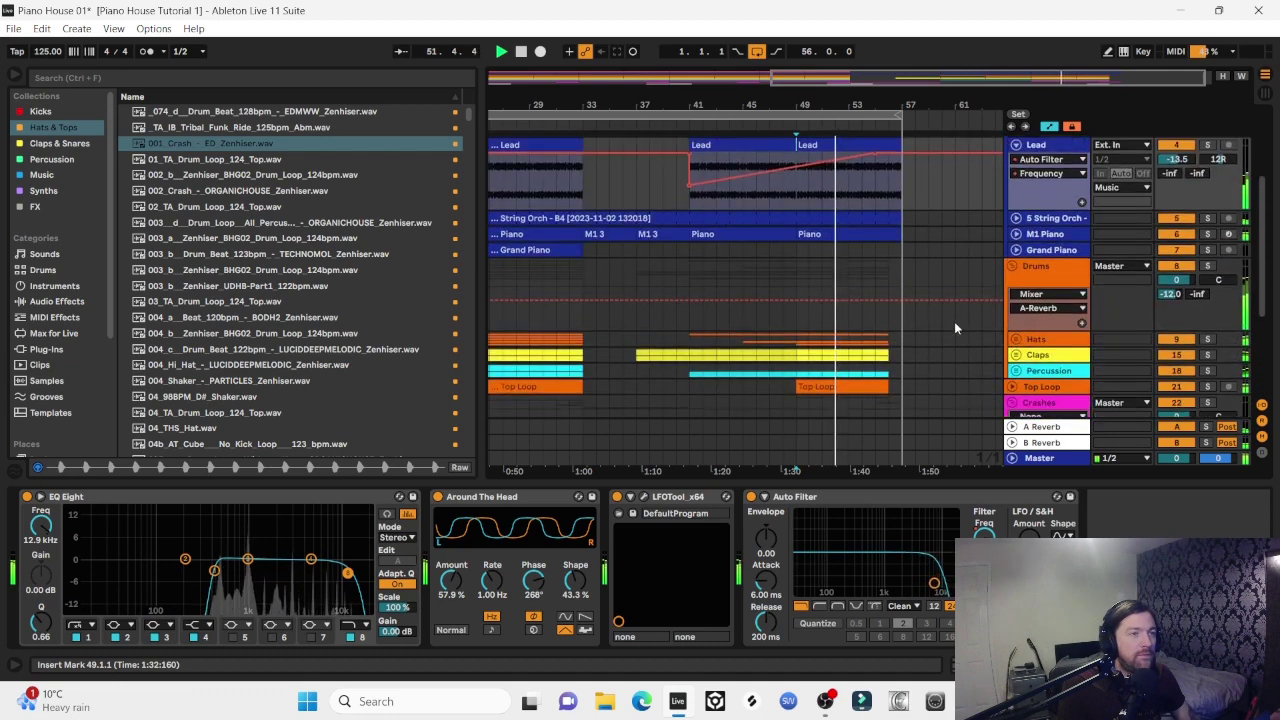
Move the end of the Lead's filter rise to about bar 53 and trim the last Lead clip to end at bar 56
drag(893, 99, 836, 99)
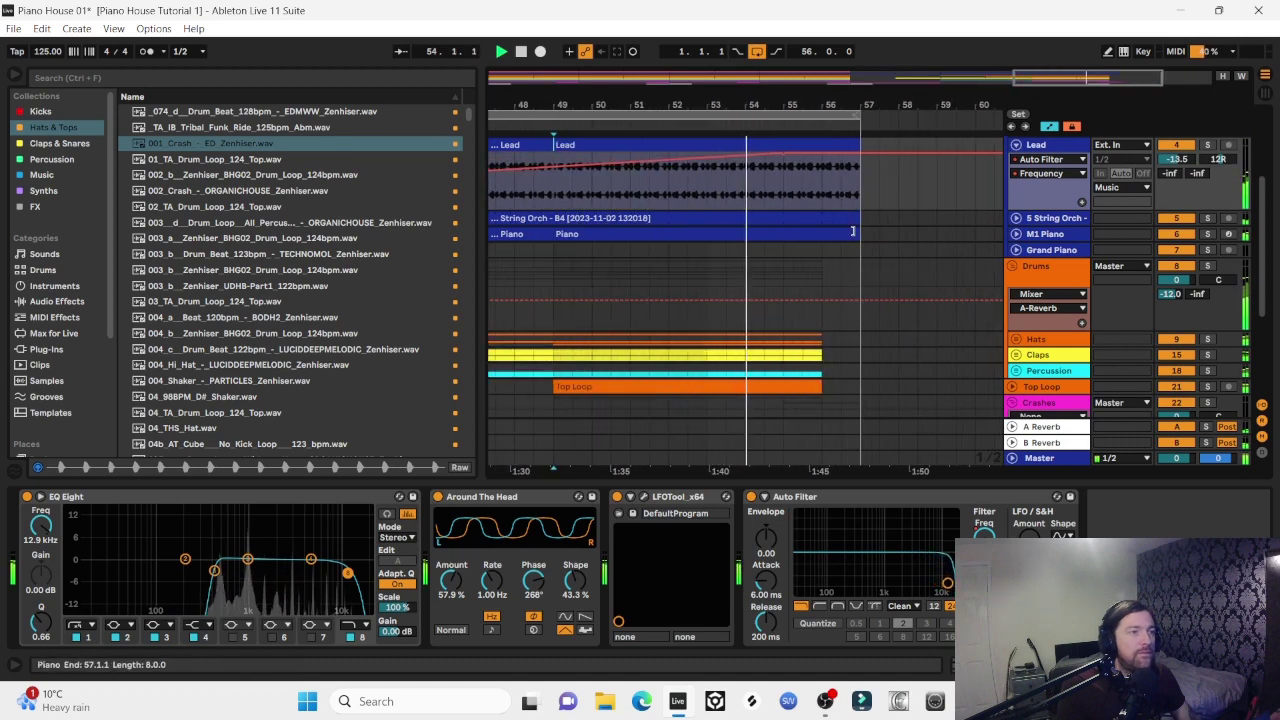
scroll(855, 228, up, 2)
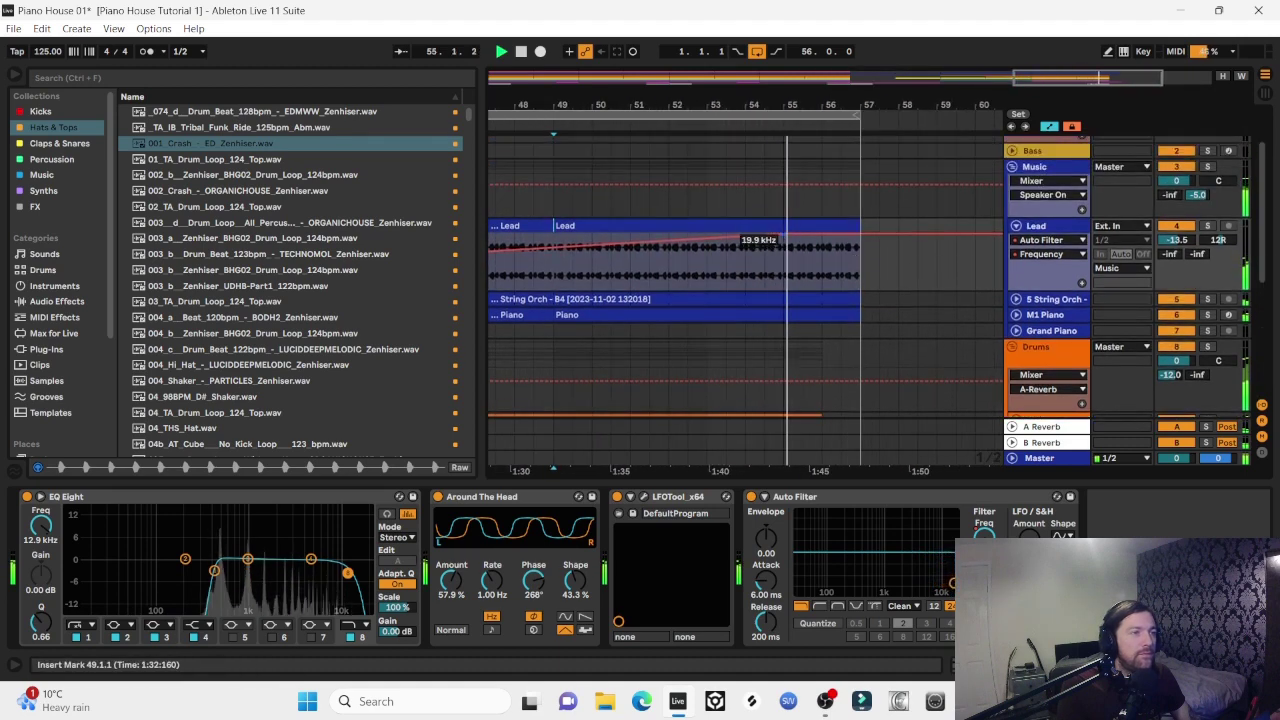
drag(764, 235, 690, 236)
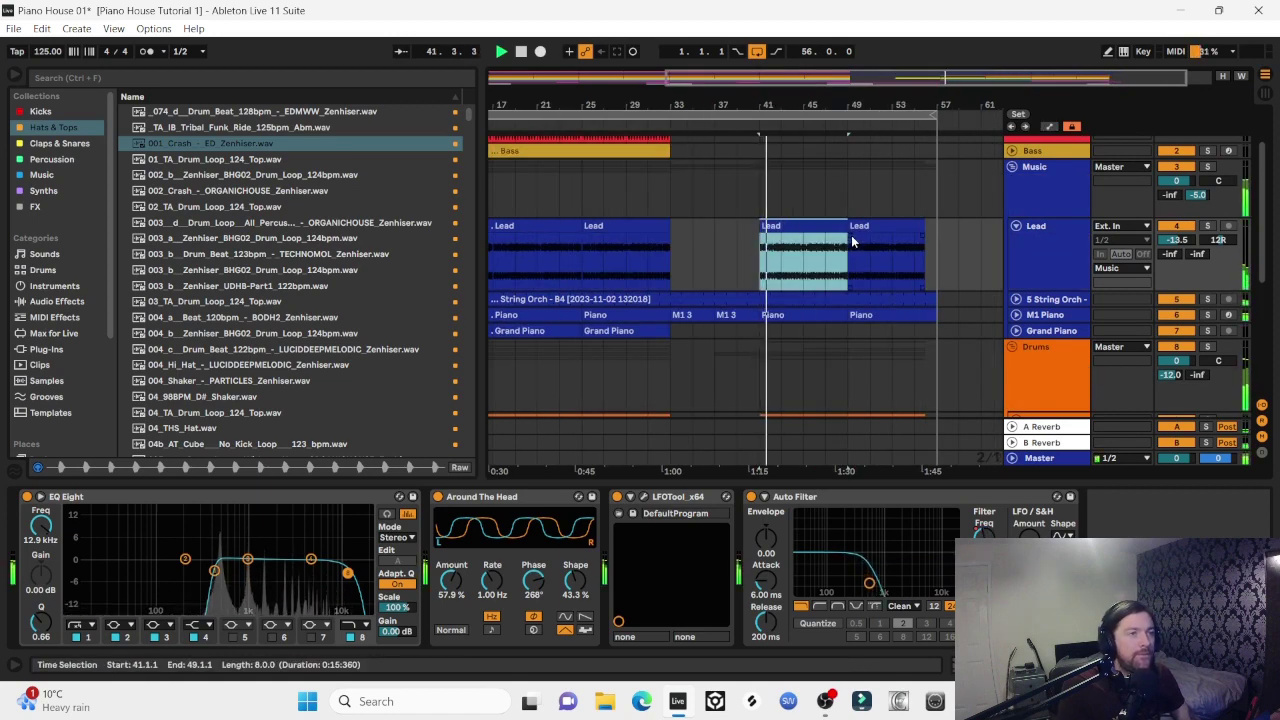
Lower the starting point of the Lead's filter frequency rise at bar 41 and play through the section
key(a)
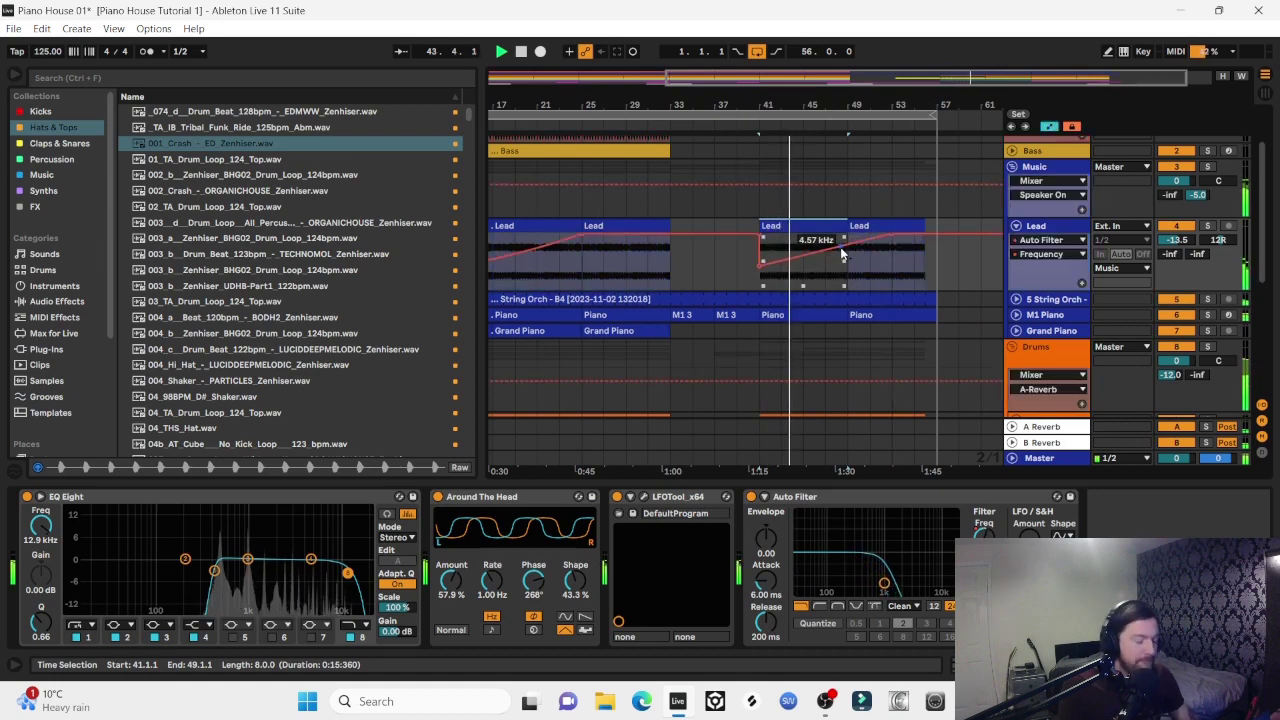
click(741, 273)
drag(757, 266, 757, 282)
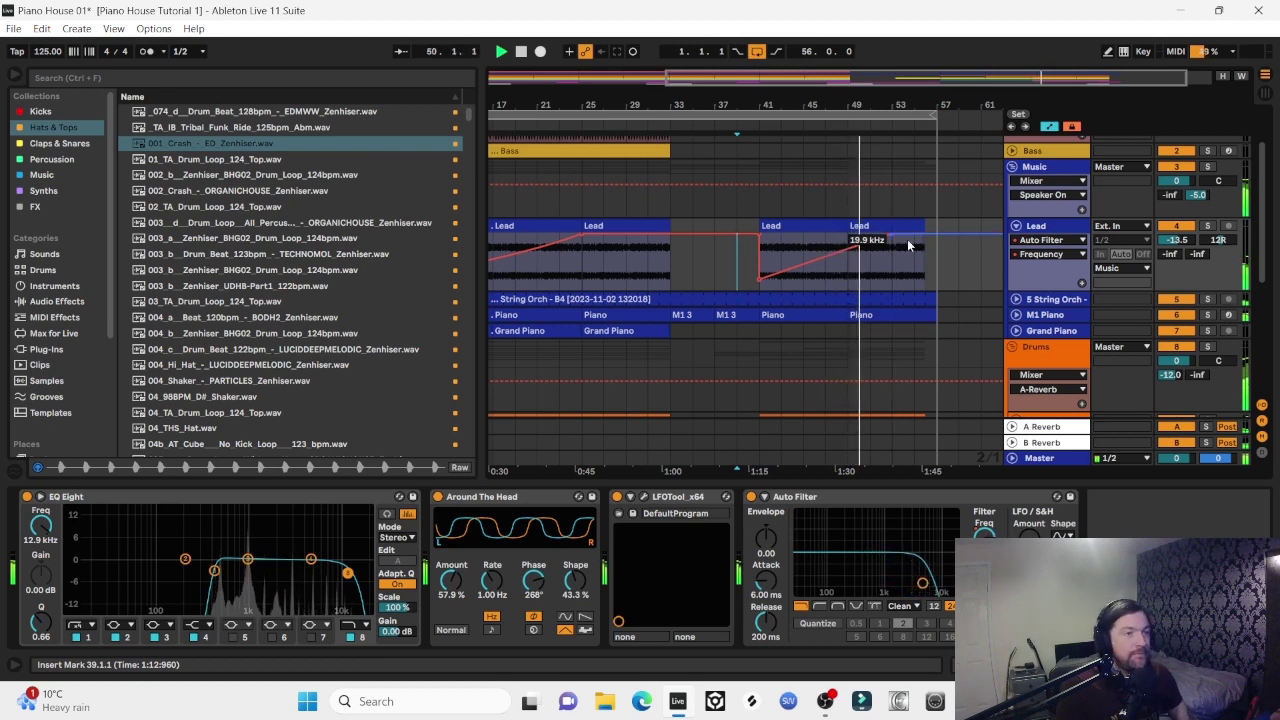
Unfold the Crash Fill track and place one-beat 001_Crash clips at bars 49, 50 and 51, playing from bar 48
scroll(907, 239, down, 5)
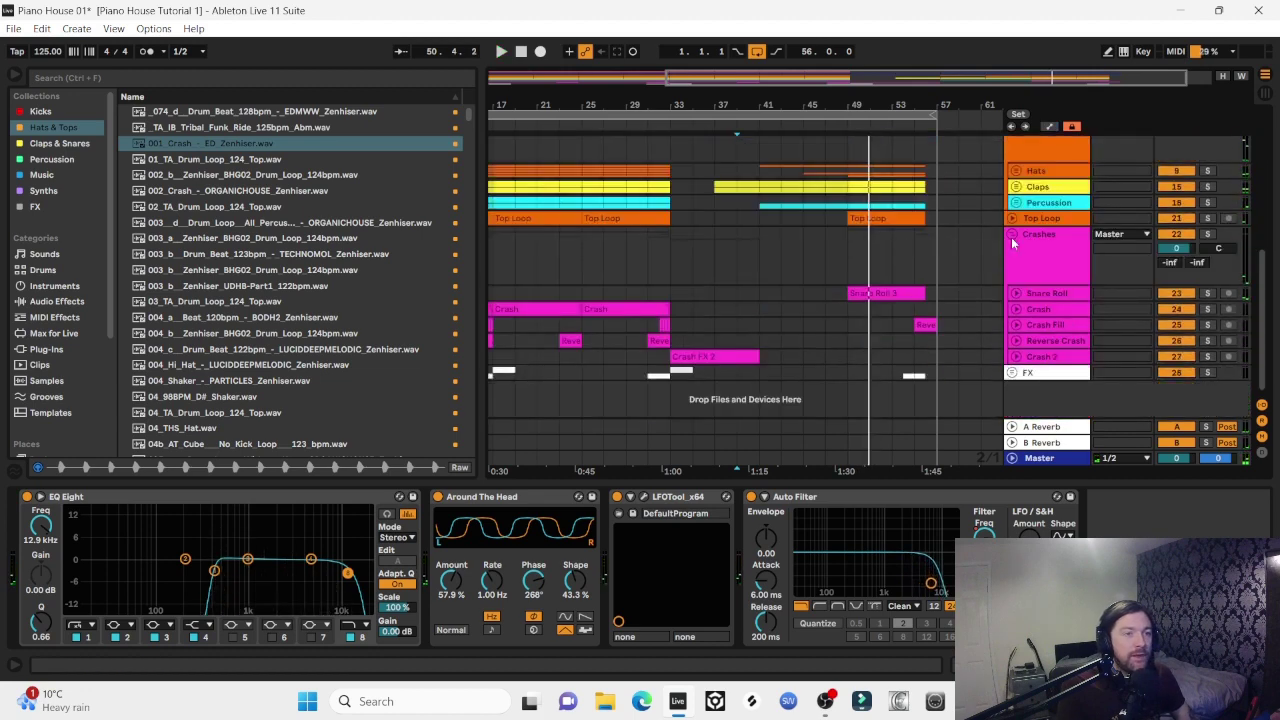
click(1016, 325)
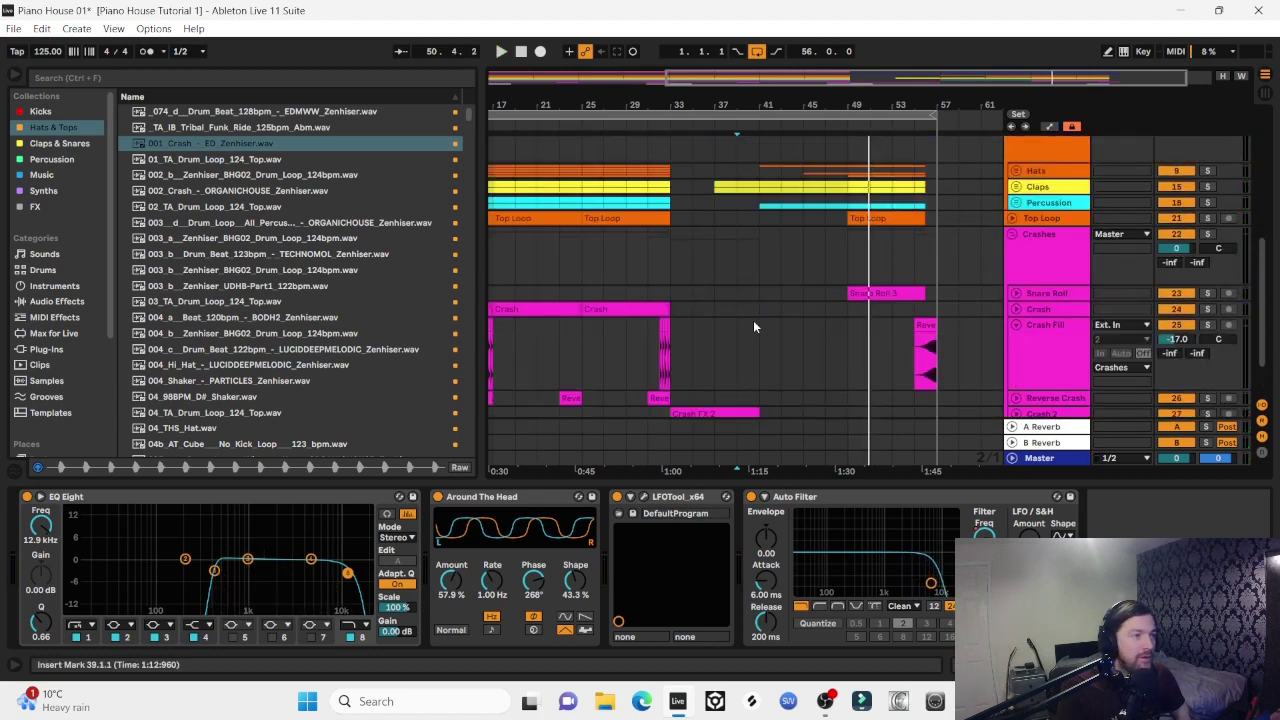
click(714, 325)
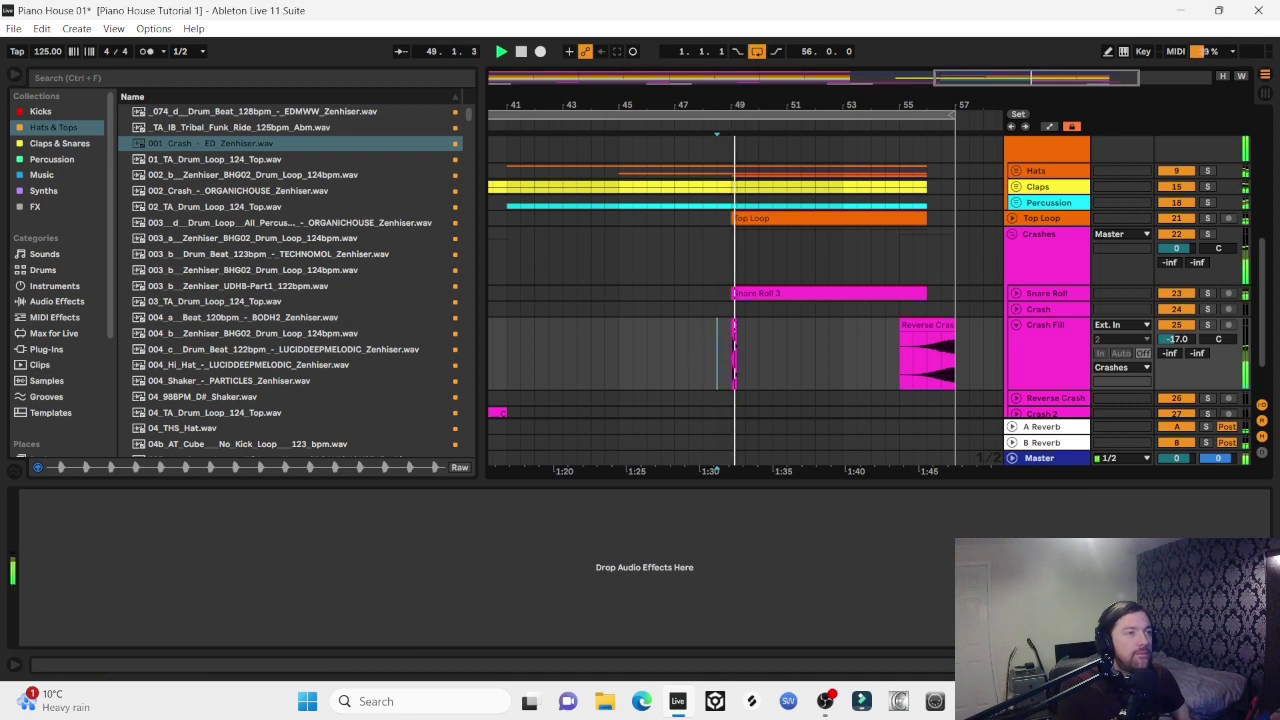
drag(732, 106, 655, 190)
drag(662, 327, 831, 338)
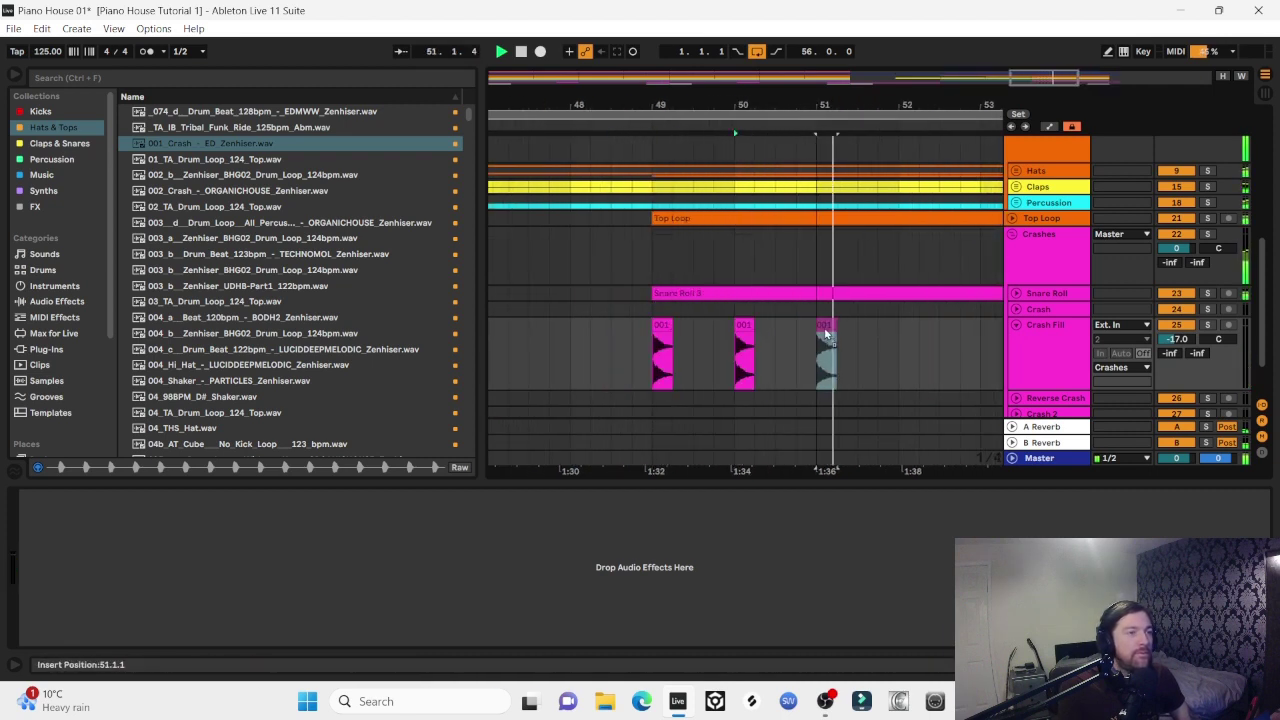
click(581, 362)
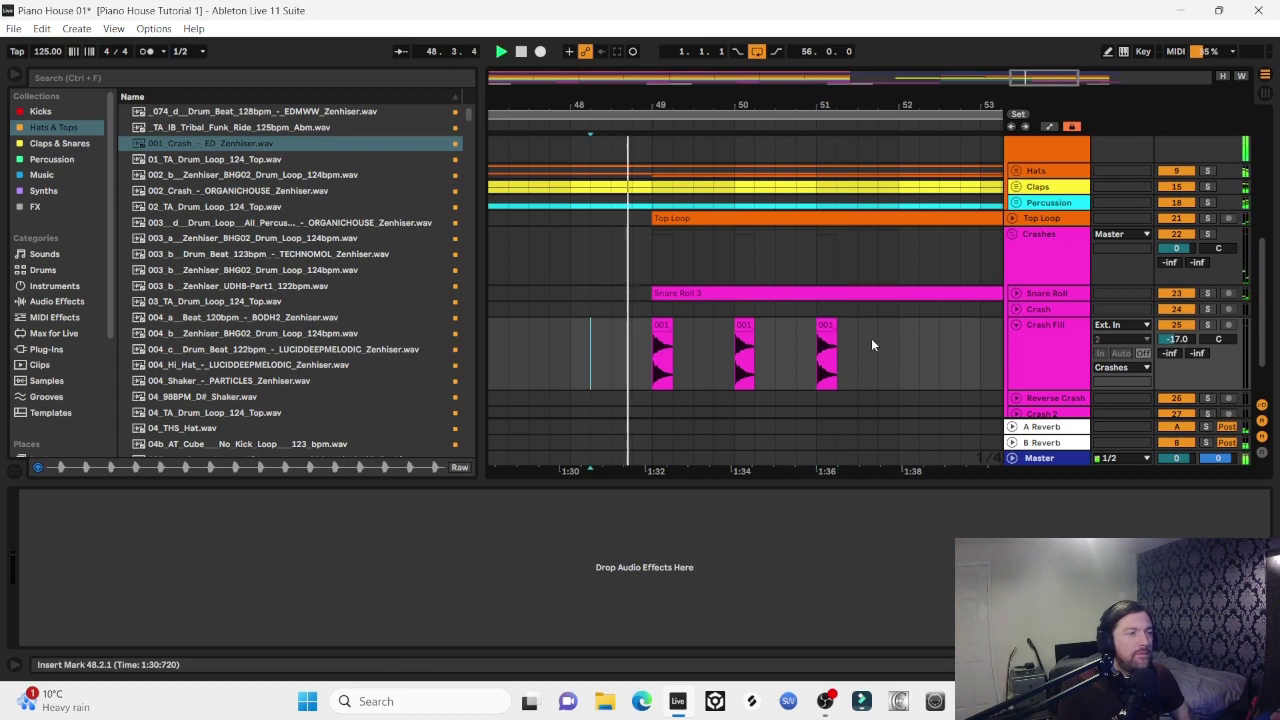
Duplicate the one-beat crash clip on the Crash Fill track to bars 52 and 53
click(827, 340)
key(ctrl+d)
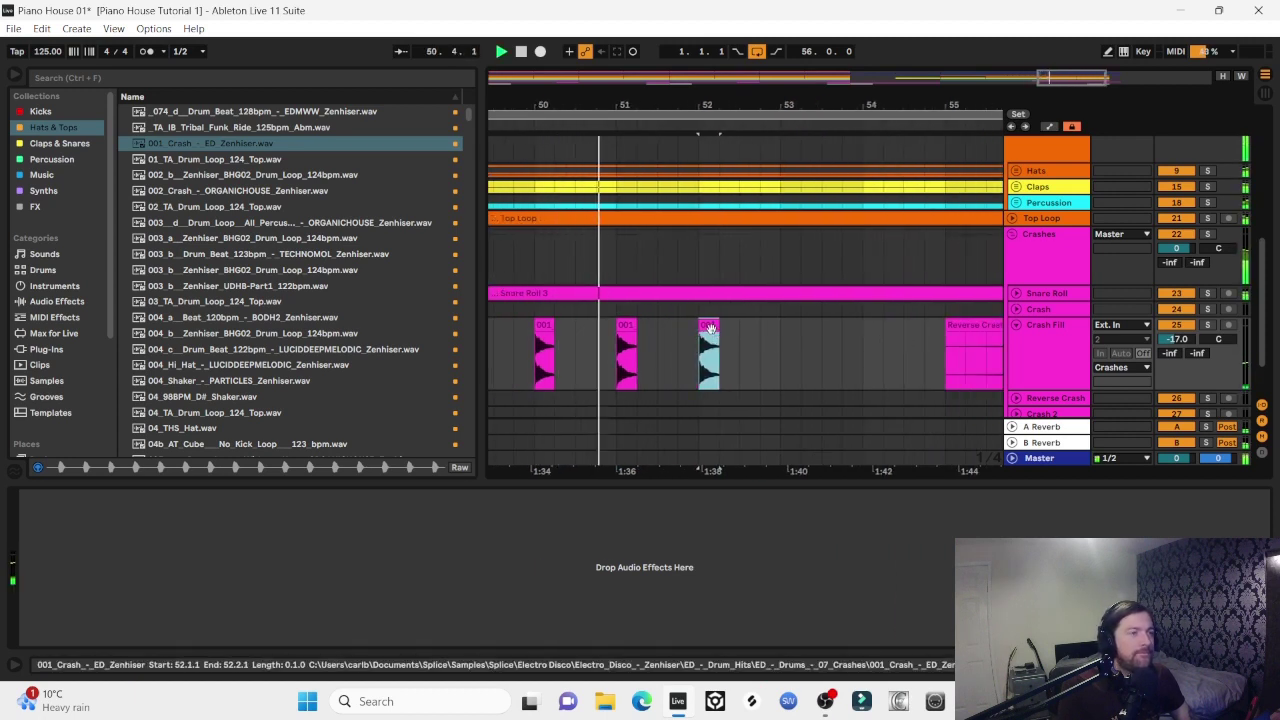
key(ctrl+d)
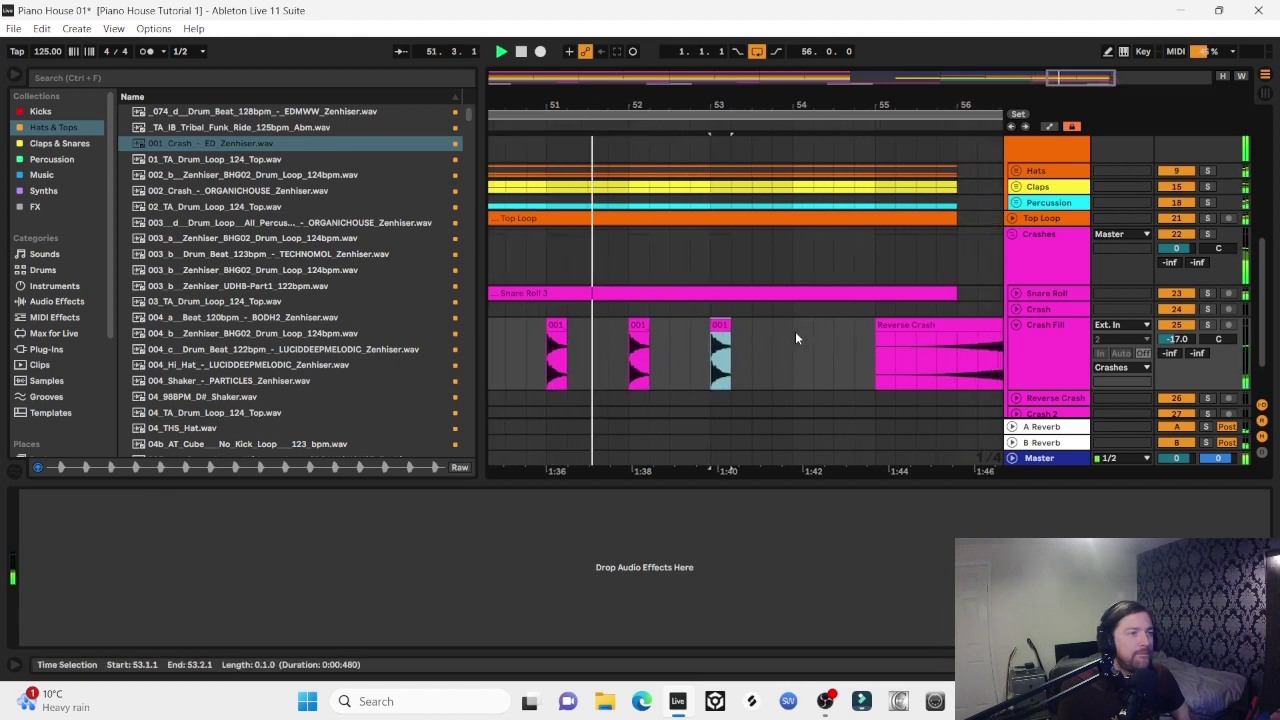
Copy the crash clip every half bar through bars 53 and 54, and on every beat of bar 55
mouse_move(716, 326)
mouse_down()
mouse_move(778, 340)
mouse_move(822, 332)
mouse_move(758, 338)
mouse_move(882, 326)
mouse_up()
key(space)
click(683, 358)
key(space)
key(ctrl+d)
key(ctrl+d)
key(ctrl+d)
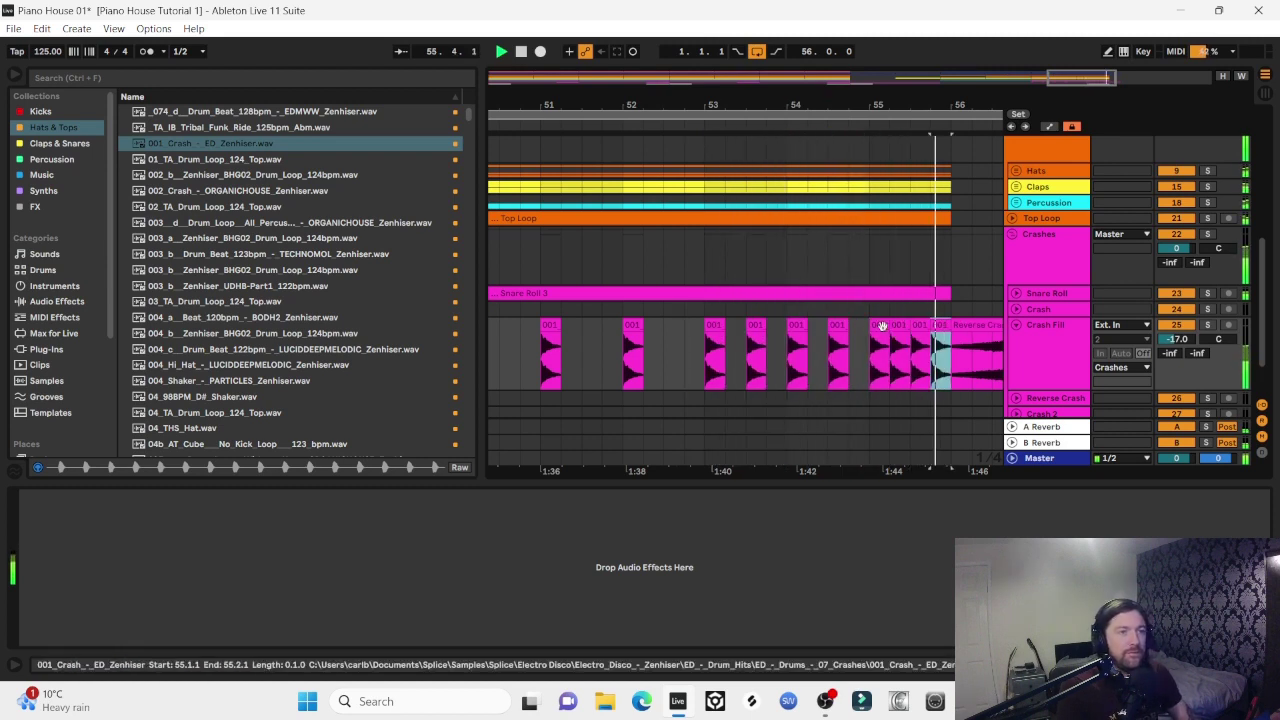
Unfold the M1 Piano track and add an Auto Filter from the EQ & Filters audio effects to it
drag(846, 105, 916, 103)
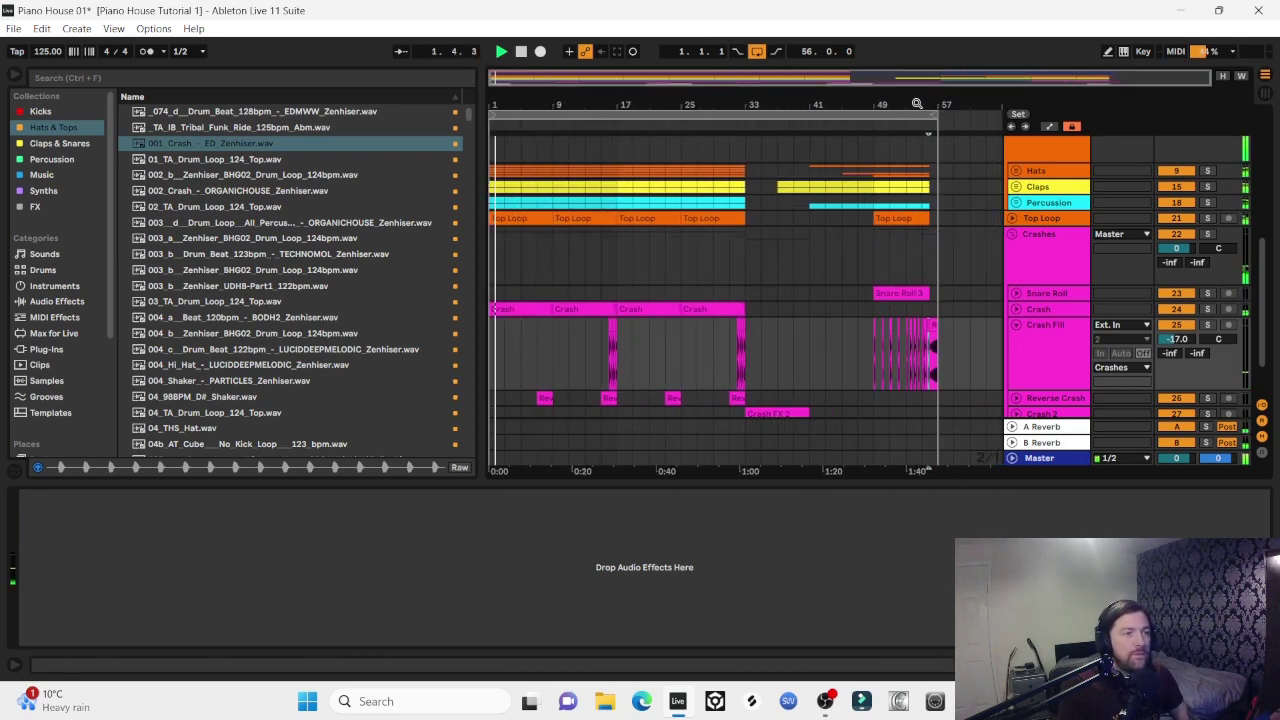
click(1042, 325)
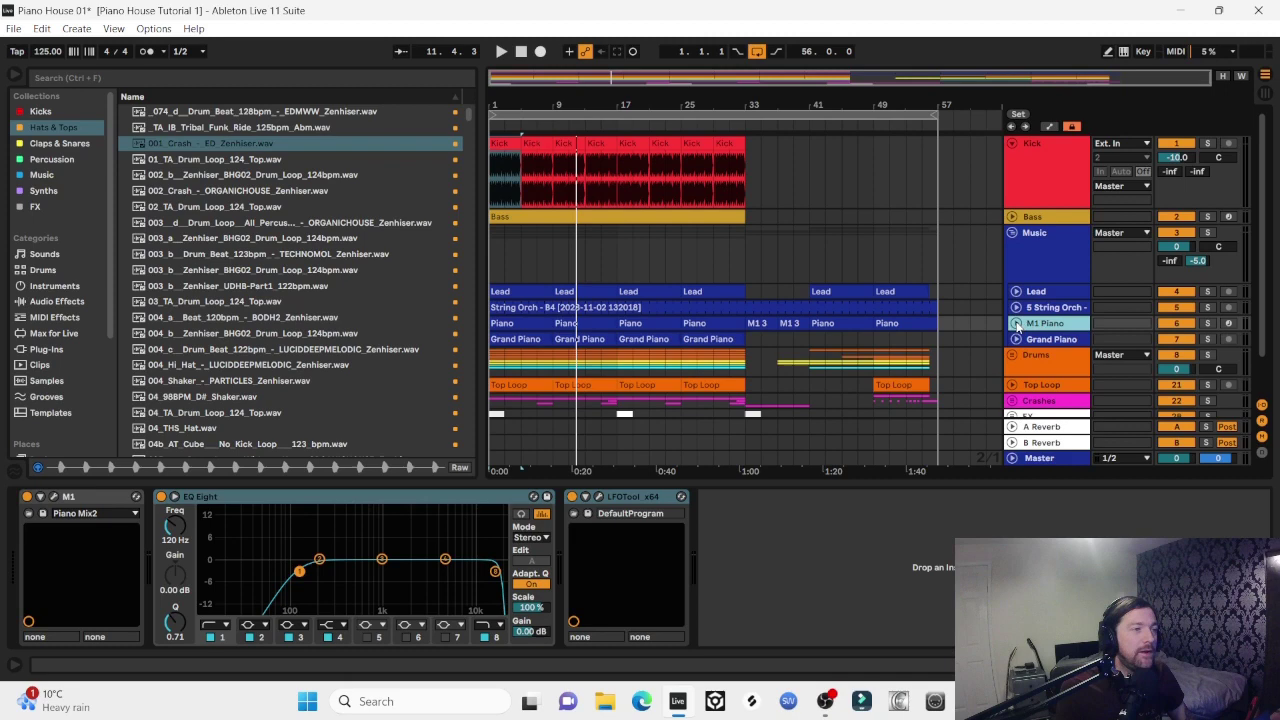
click(1016, 323)
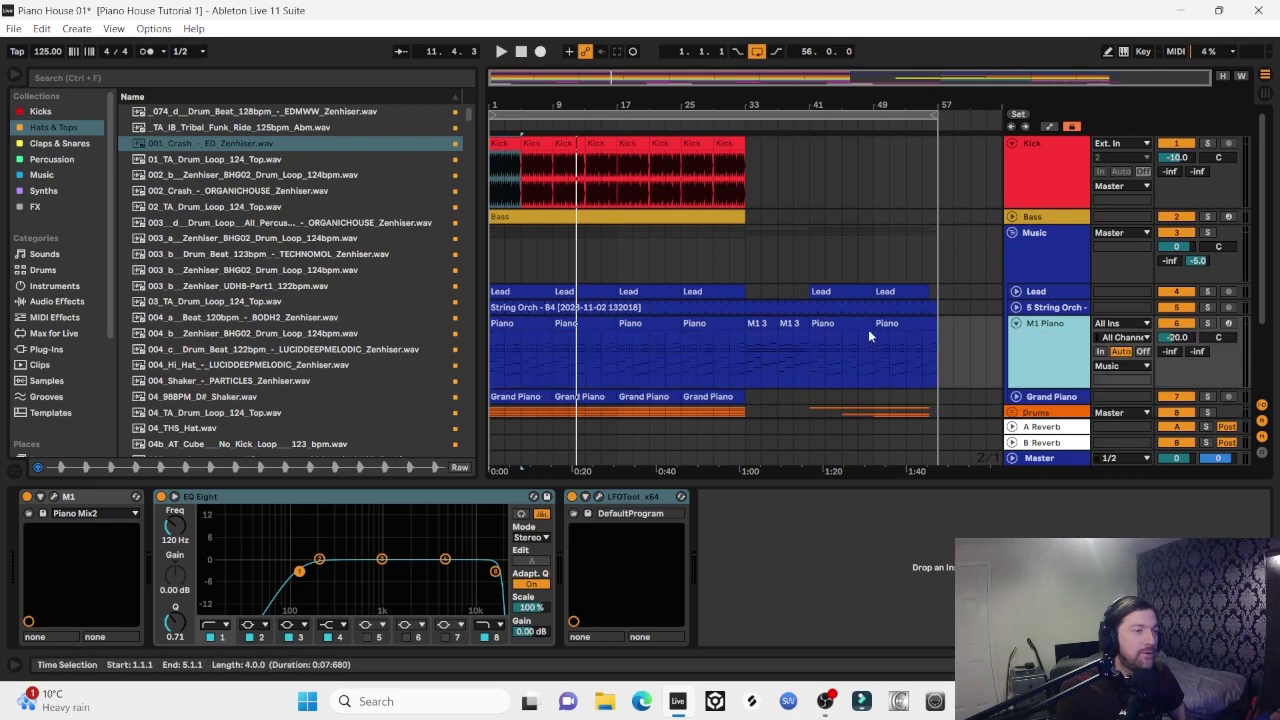
scroll(868, 329, down, 3)
click(826, 231)
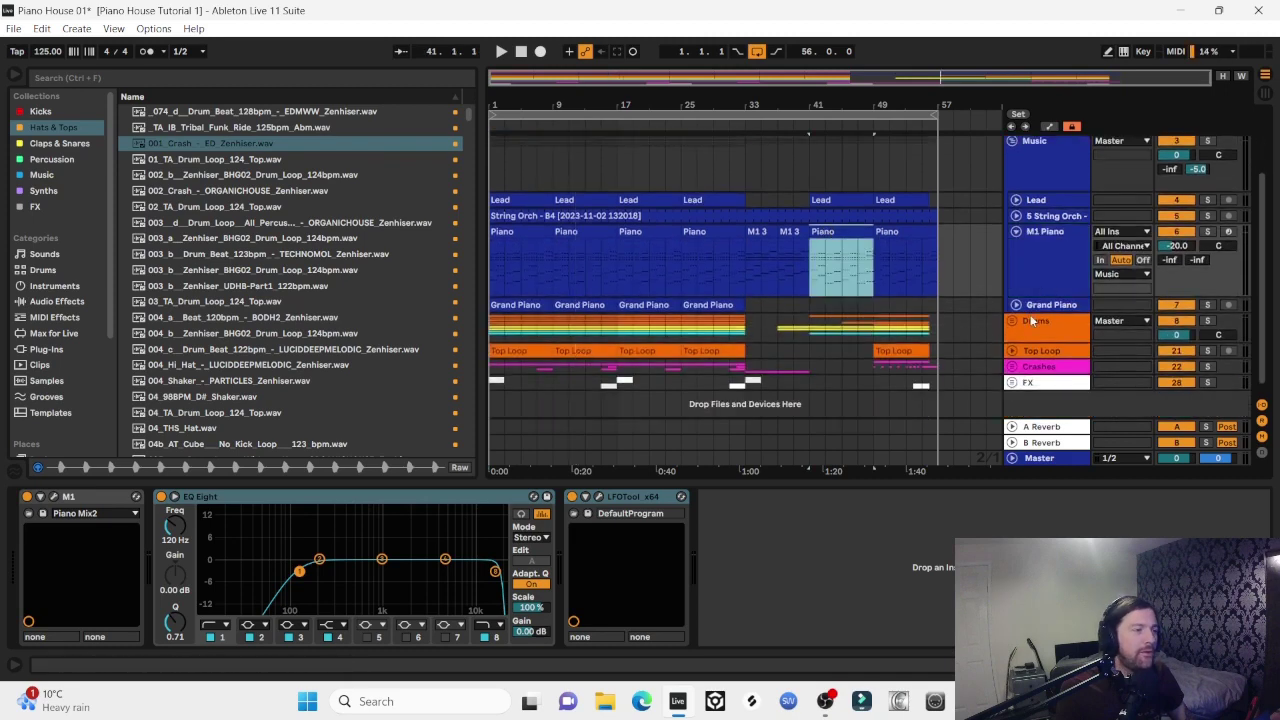
click(1054, 262)
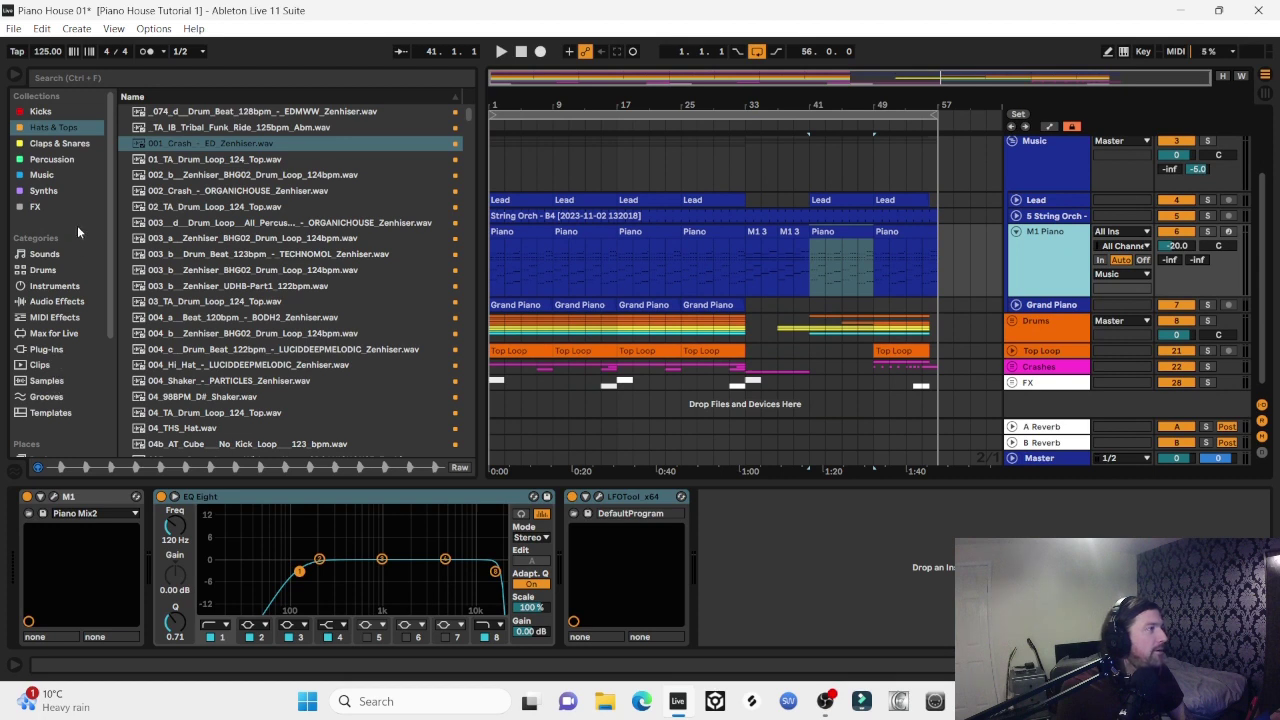
click(46, 287)
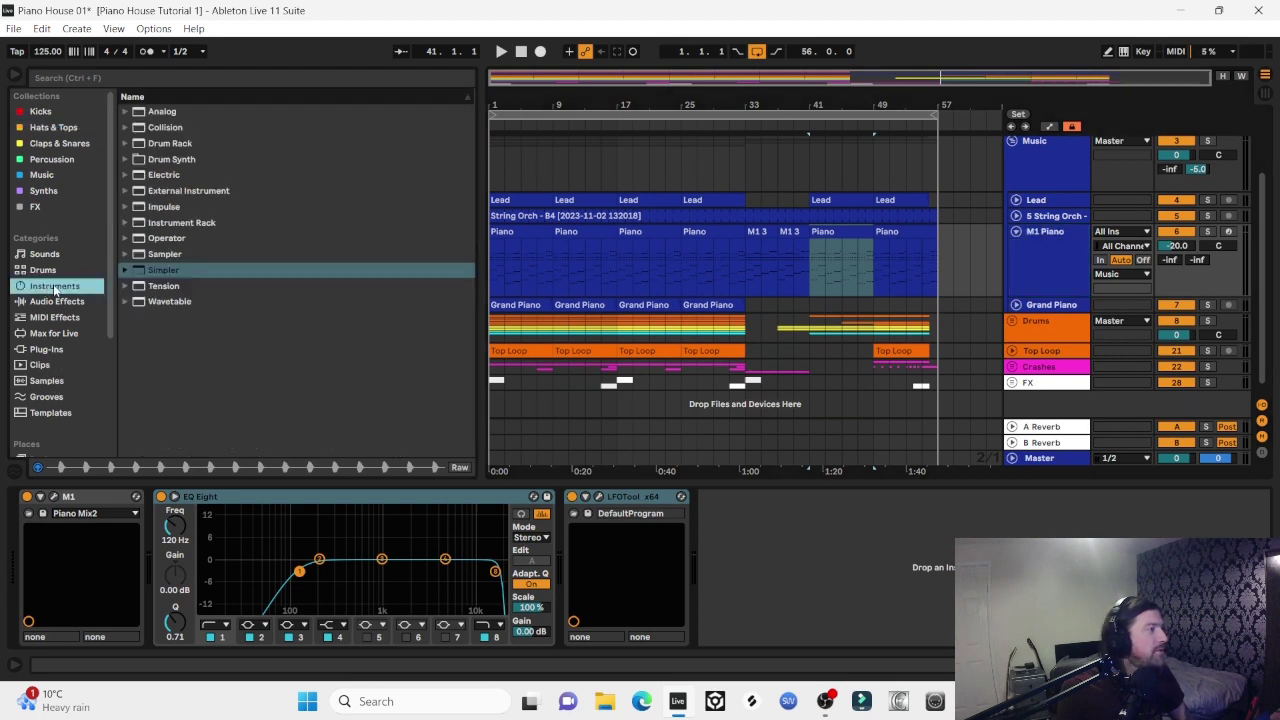
click(64, 302)
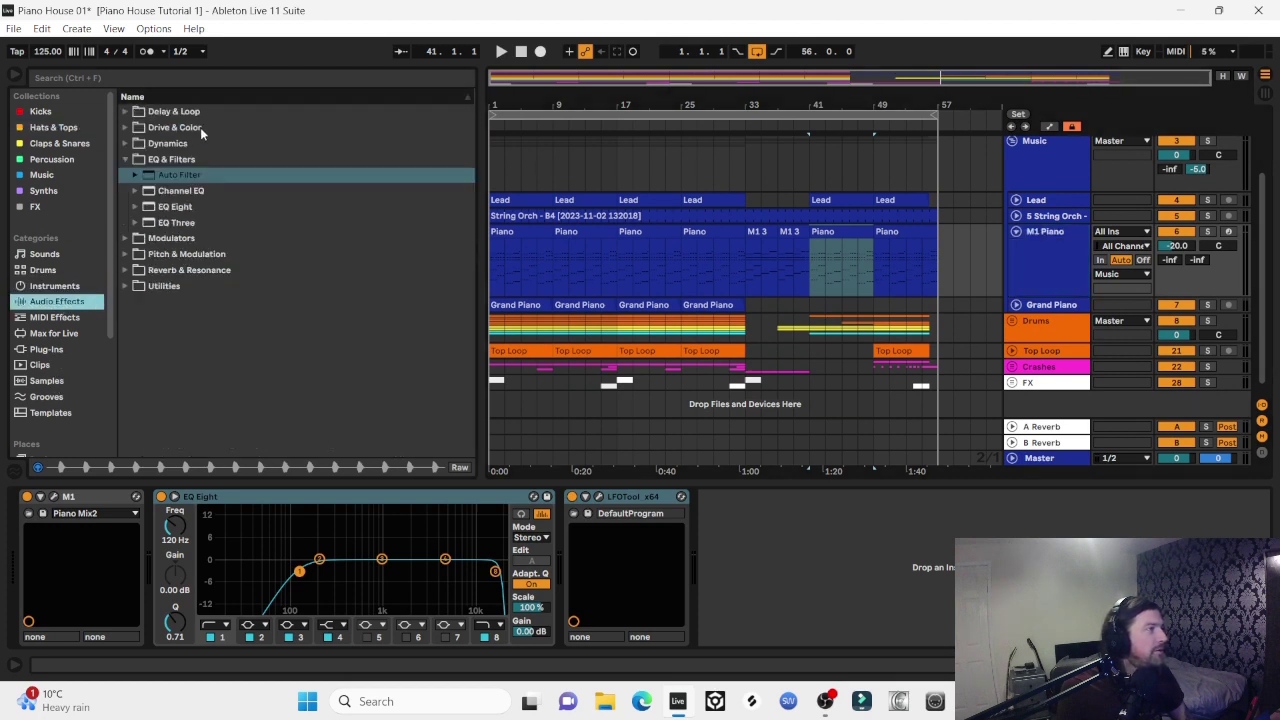
click(166, 178)
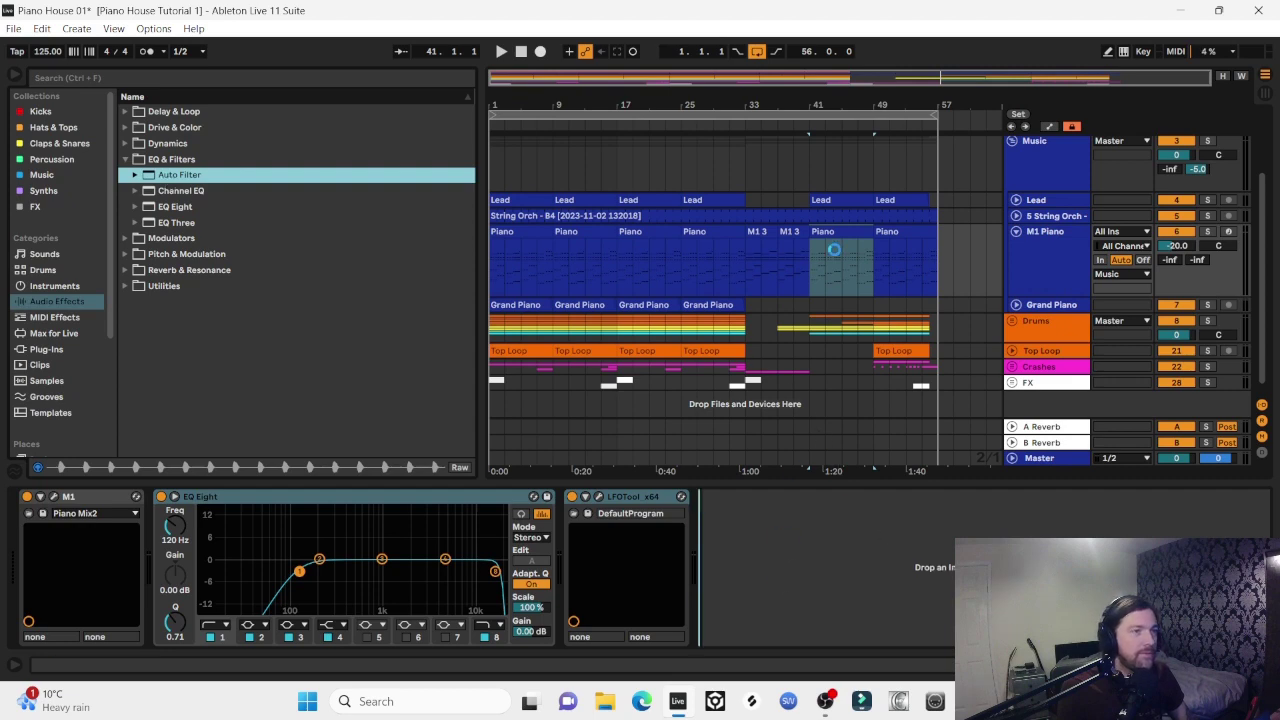
drag(834, 249, 774, 262)
Automate the M1 Piano's Auto Filter frequency to drop to about 293 Hz at bar 33 and curve up to fully open at bar 41
click(773, 228)
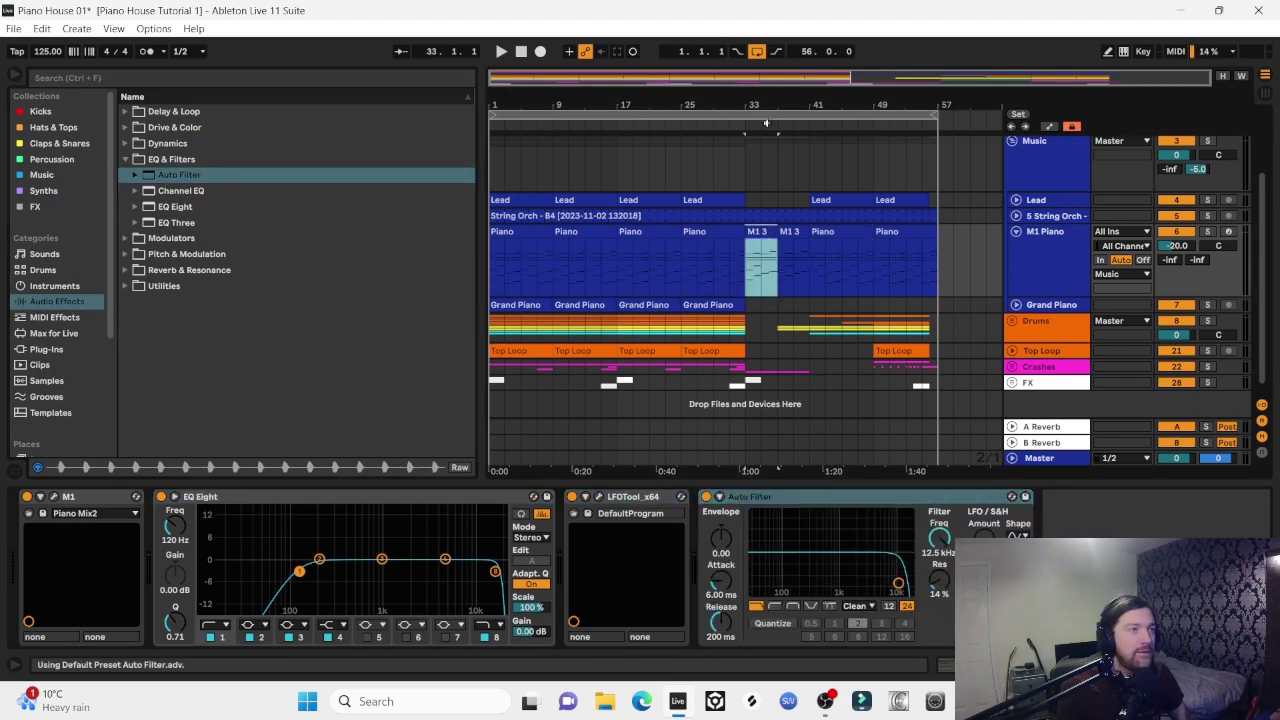
key(a)
click(709, 262)
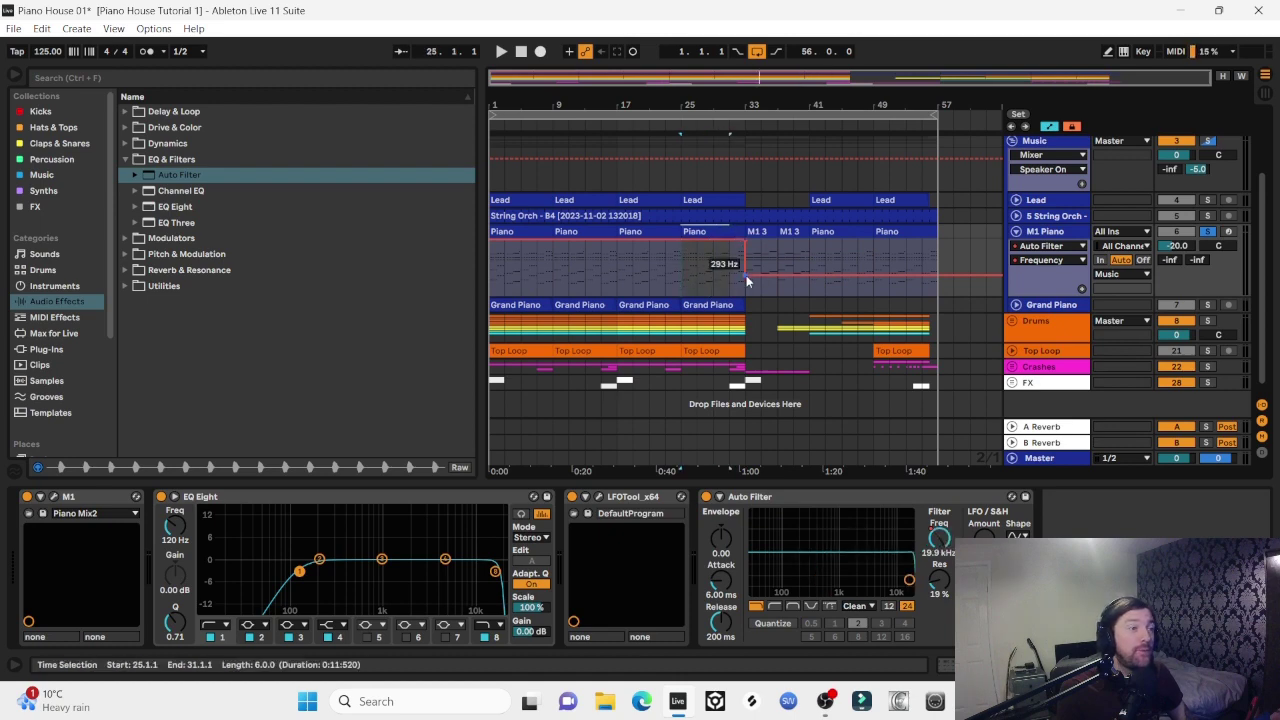
drag(811, 274, 811, 240)
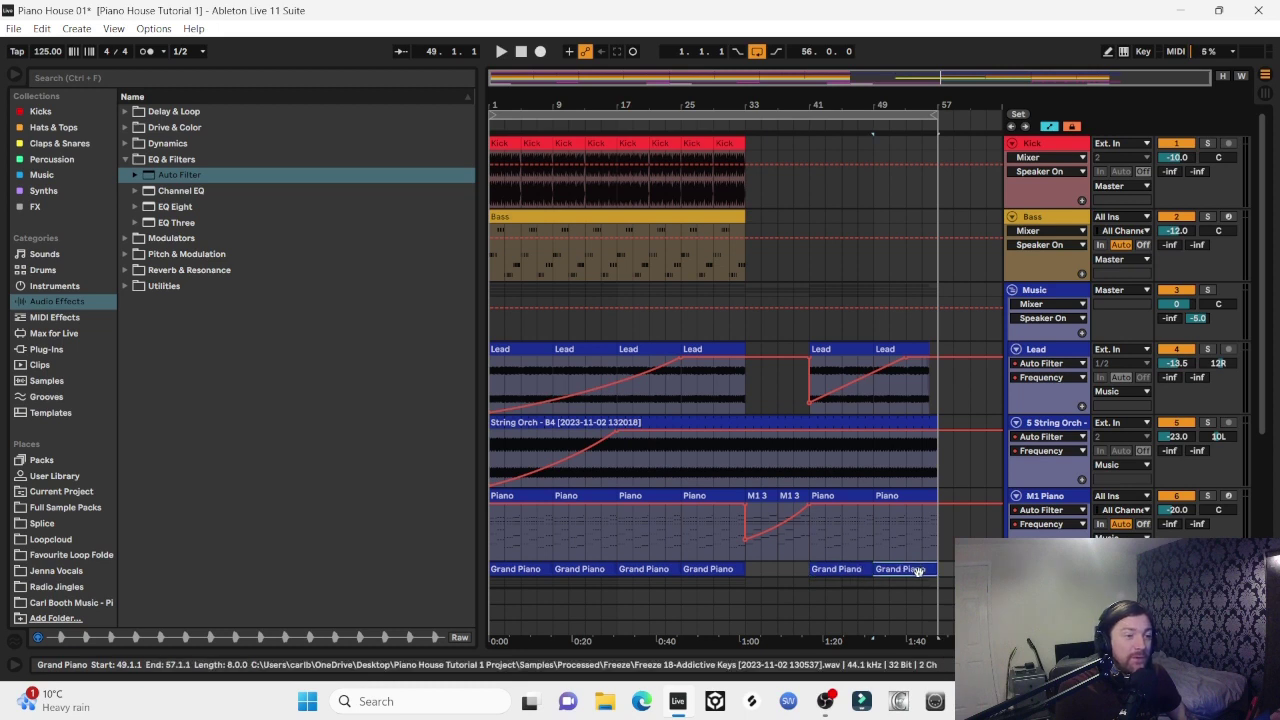
Unfold the Grand Piano track and play the arrangement from bar 1 through the breakdown, following the music and drum tracks
click(760, 494)
click(789, 494)
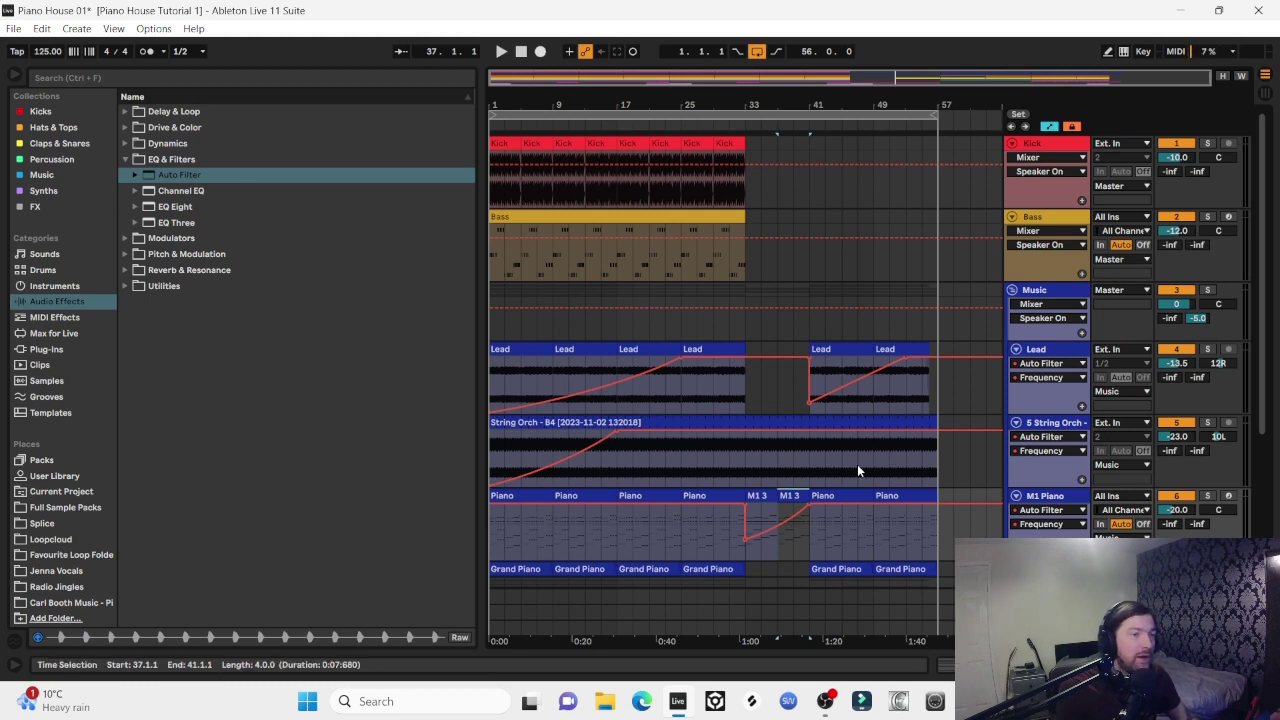
click(1019, 348)
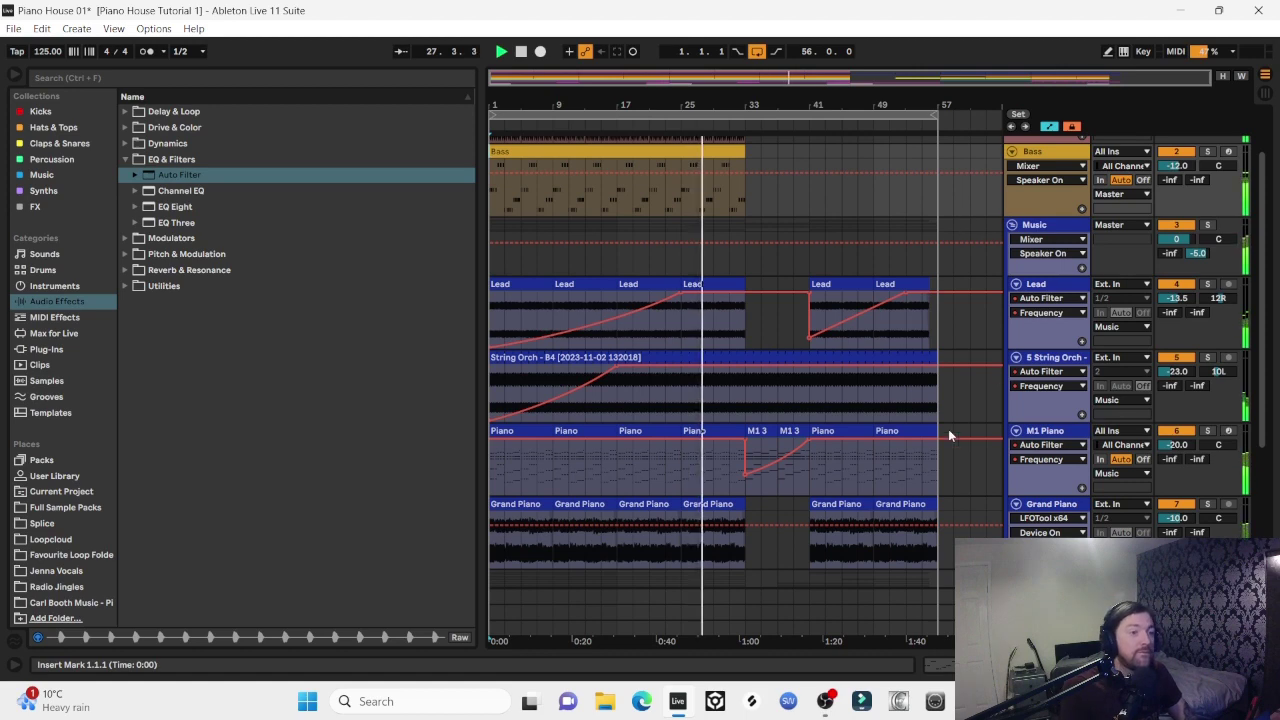
scroll(787, 377, down, 1)
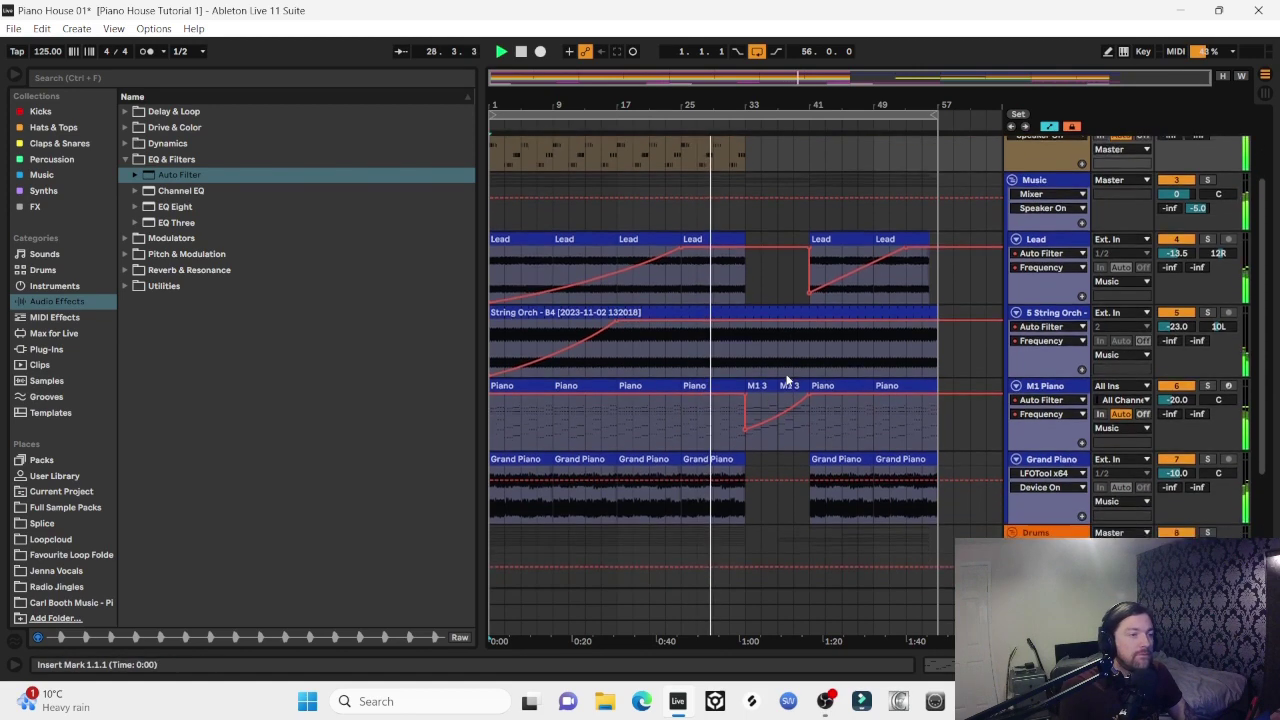
scroll(787, 380, down, 3)
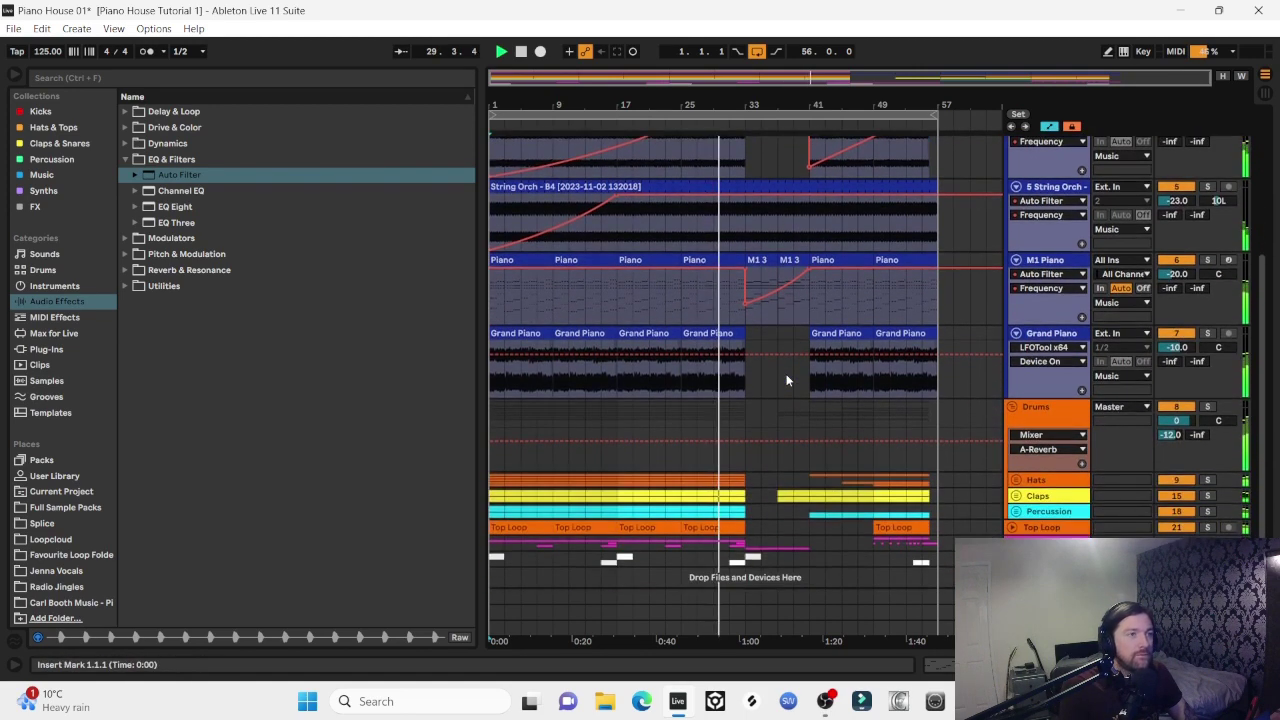
scroll(787, 380, up, 1)
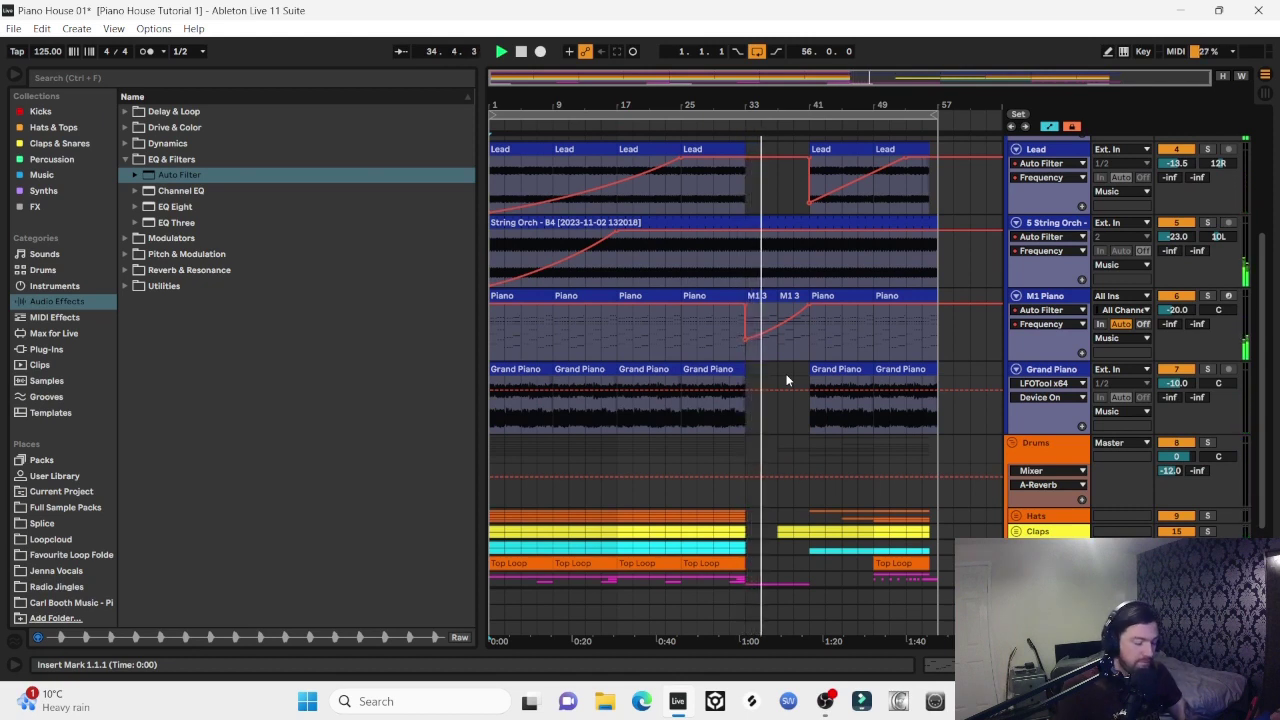
scroll(890, 362, up, 1)
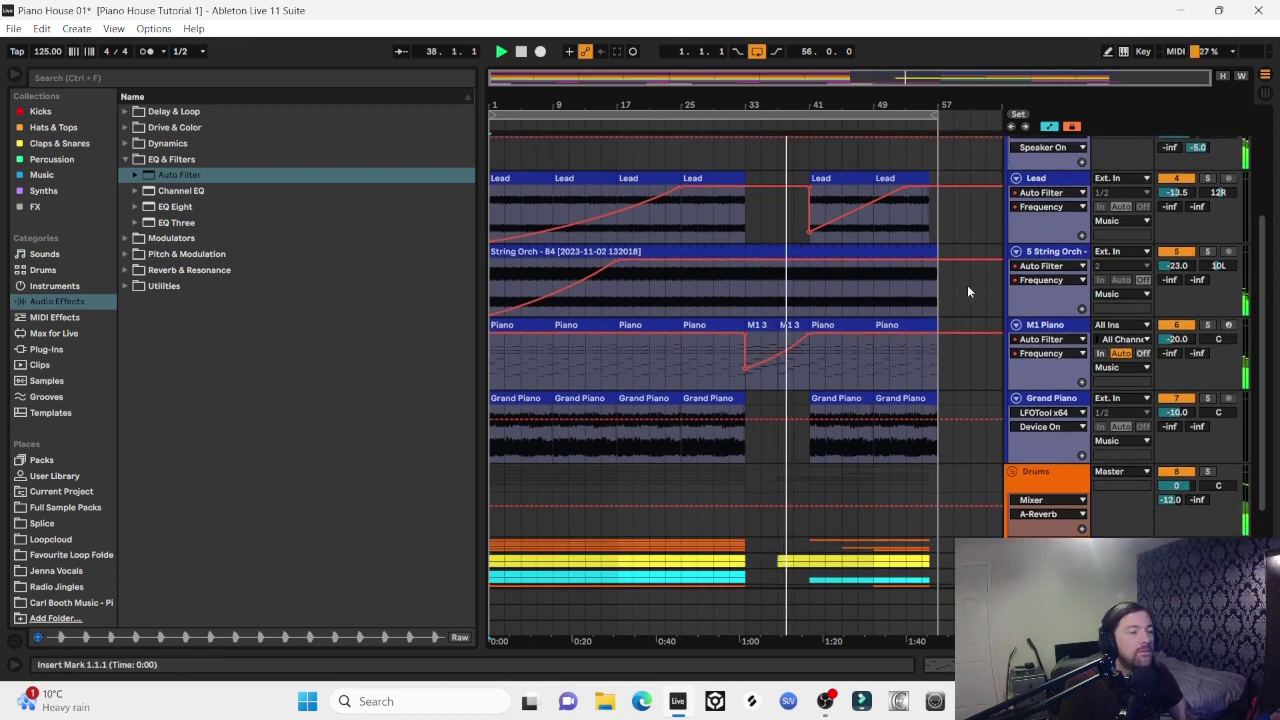
scroll(955, 293, down, 1)
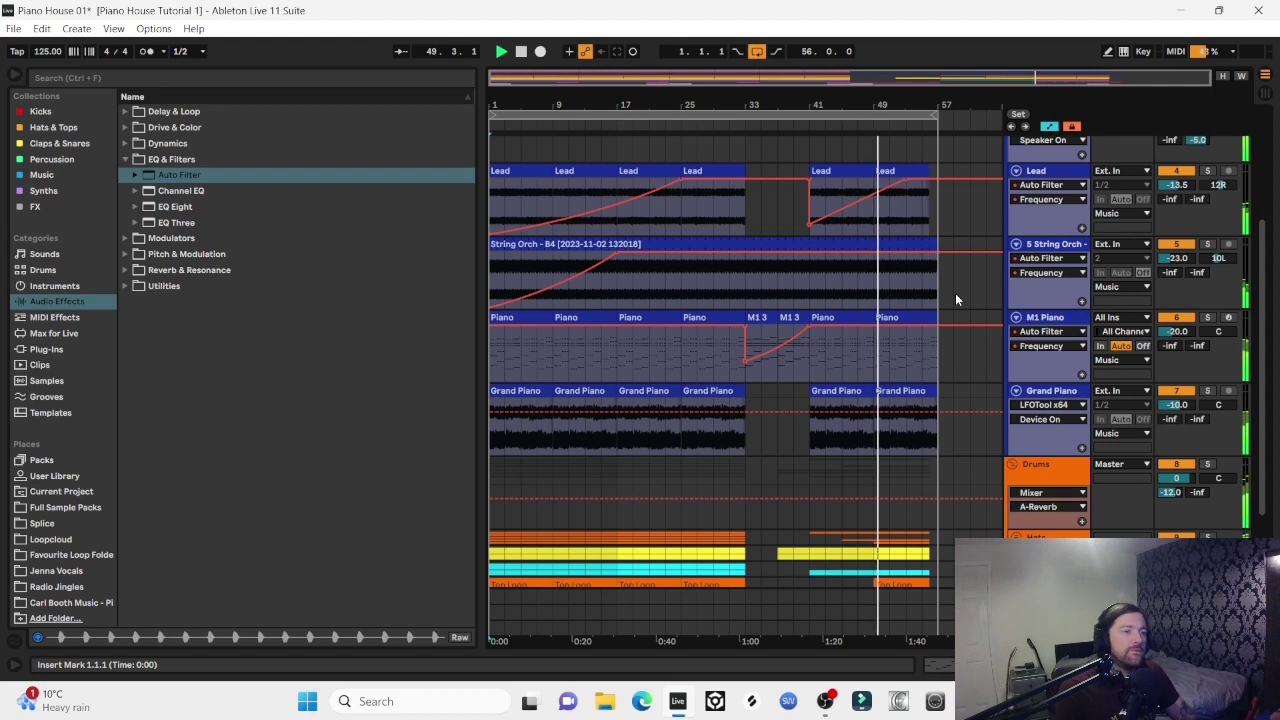
scroll(1068, 484, down, 2)
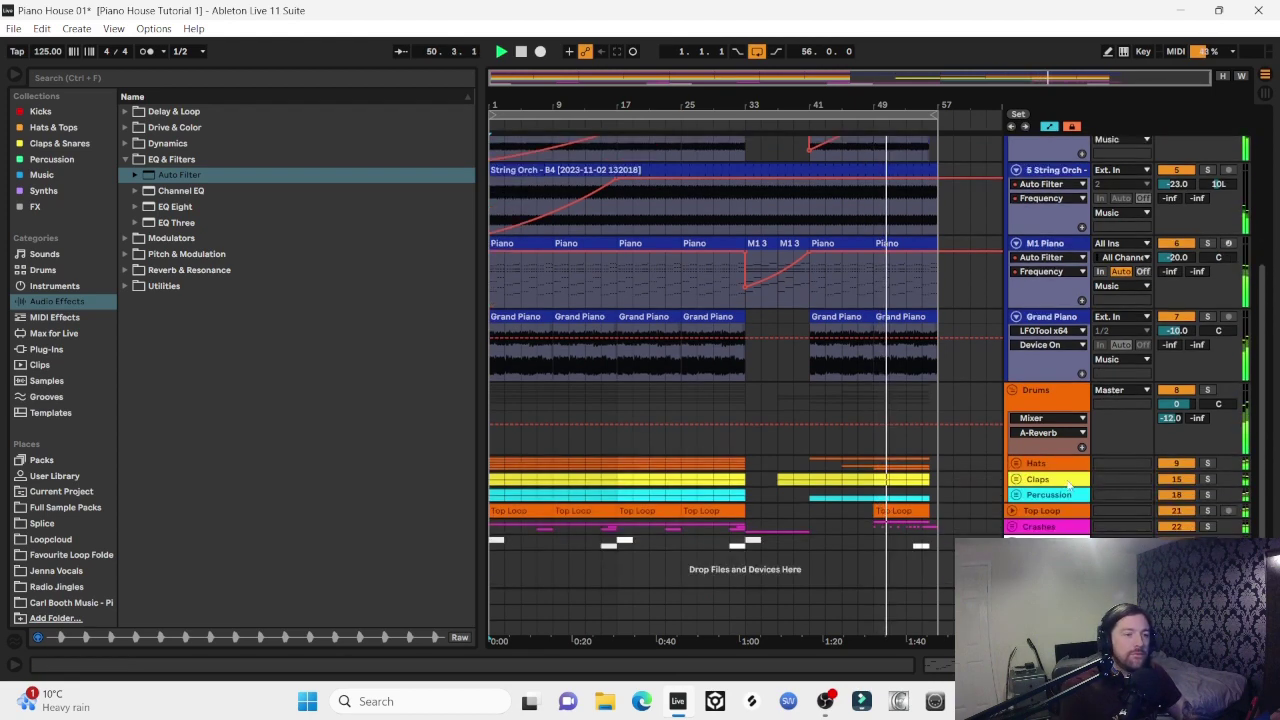
Unfold the Crashes group and its Snare Roll track, and set the Snare Roll volume to -7.1 dB during playback
click(1014, 527)
scroll(1014, 500, down, 3)
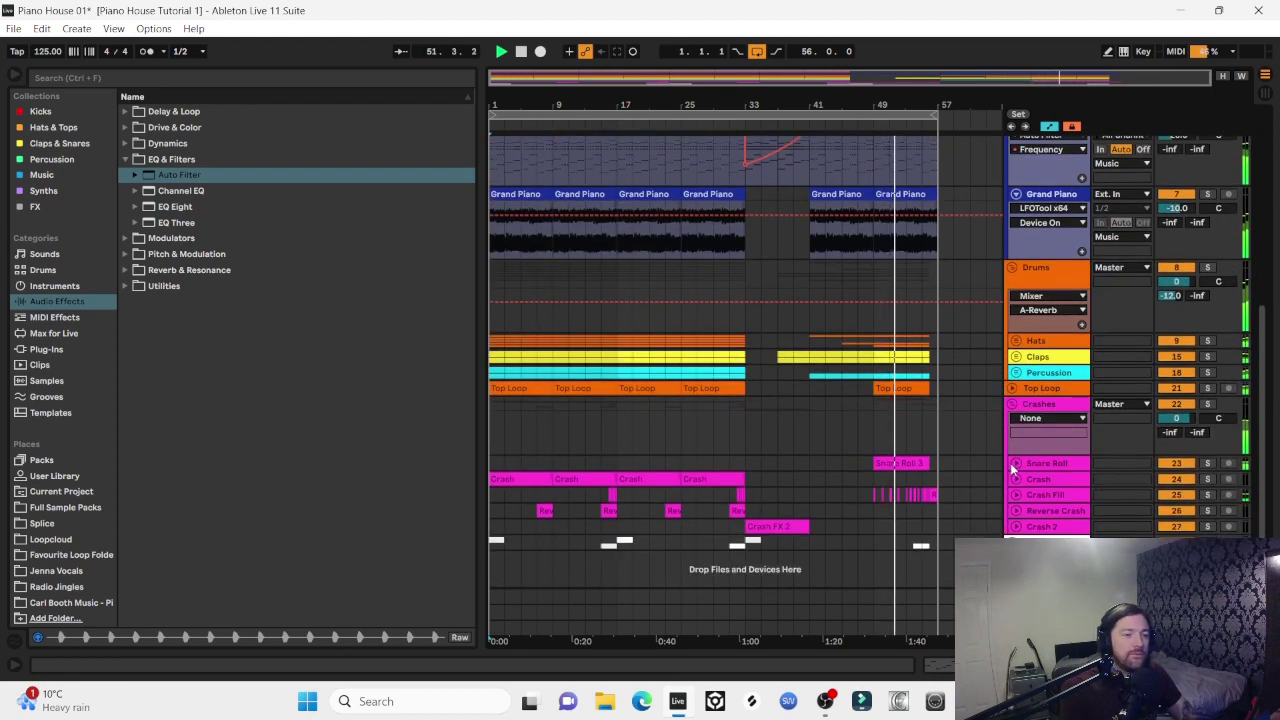
click(1014, 464)
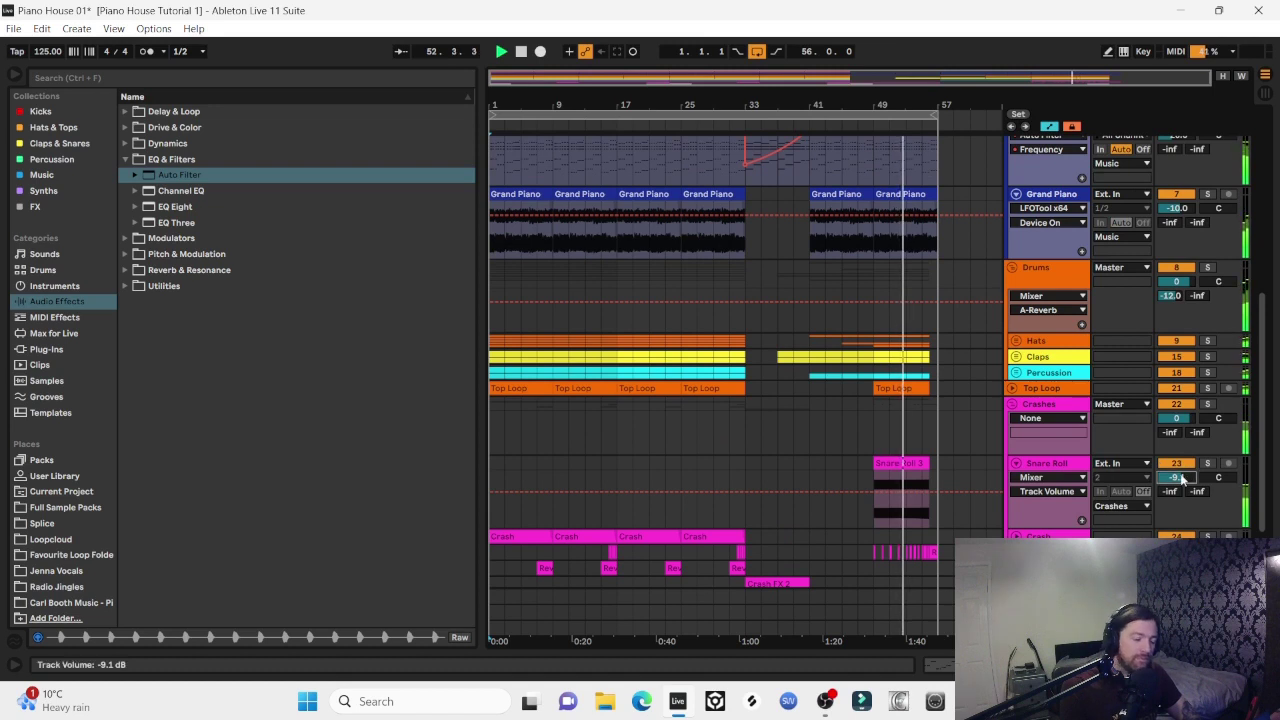
drag(1182, 480, 1182, 475)
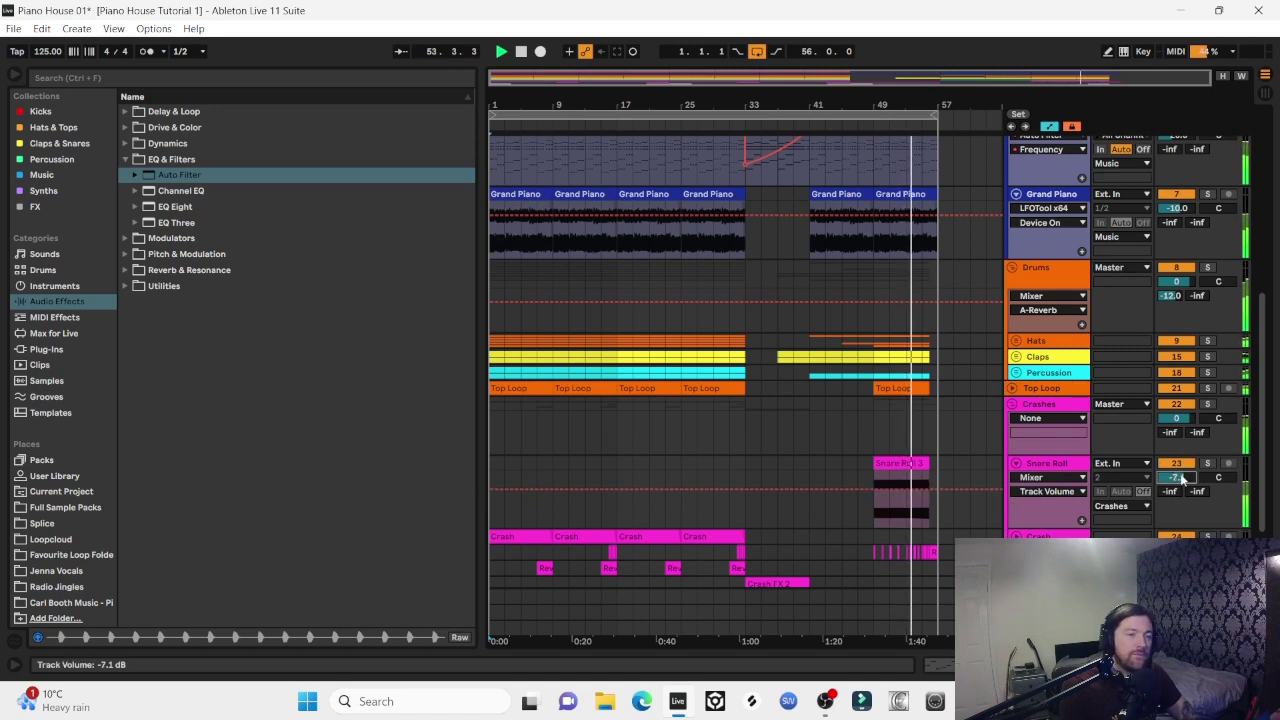
scroll(996, 455, down, 2)
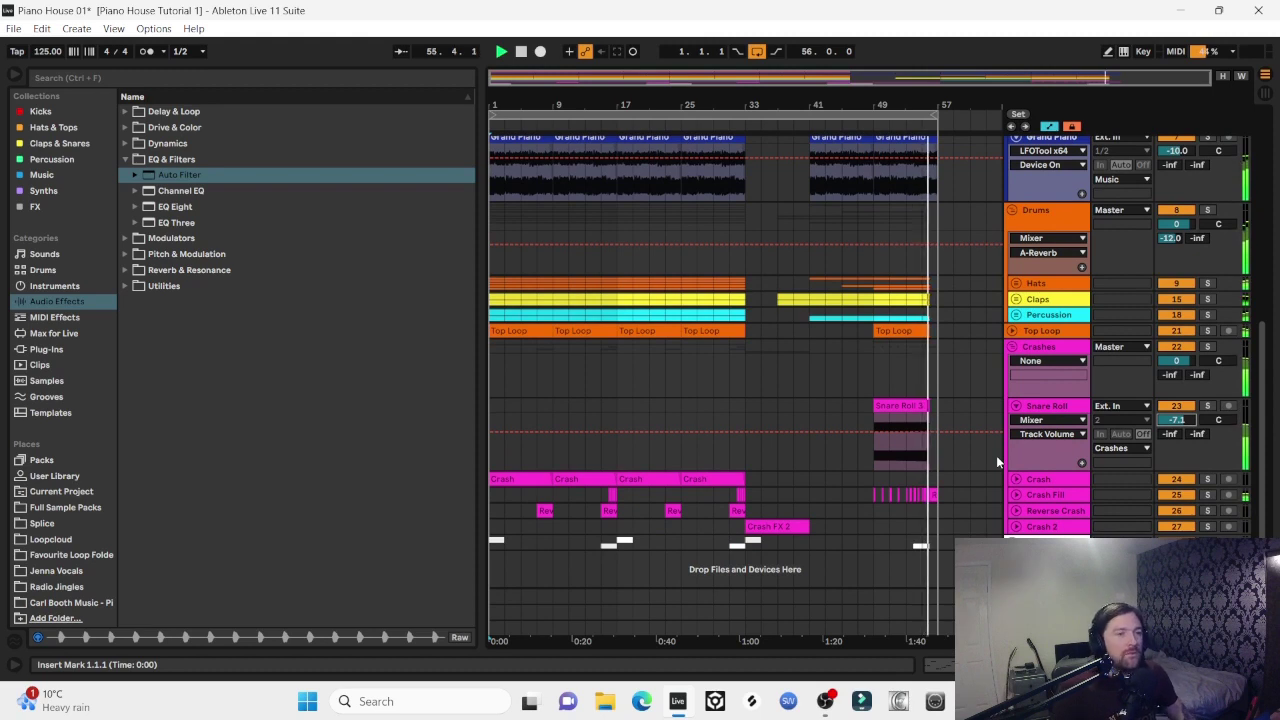
scroll(996, 455, up, 2)
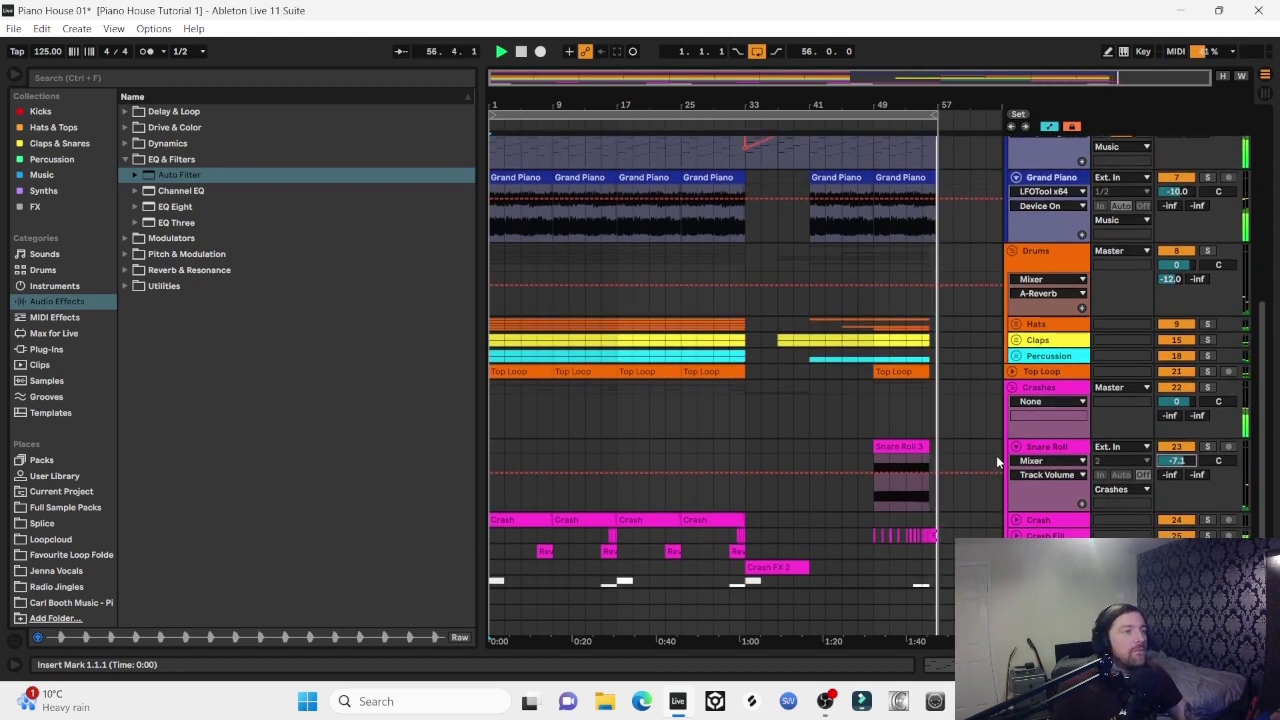